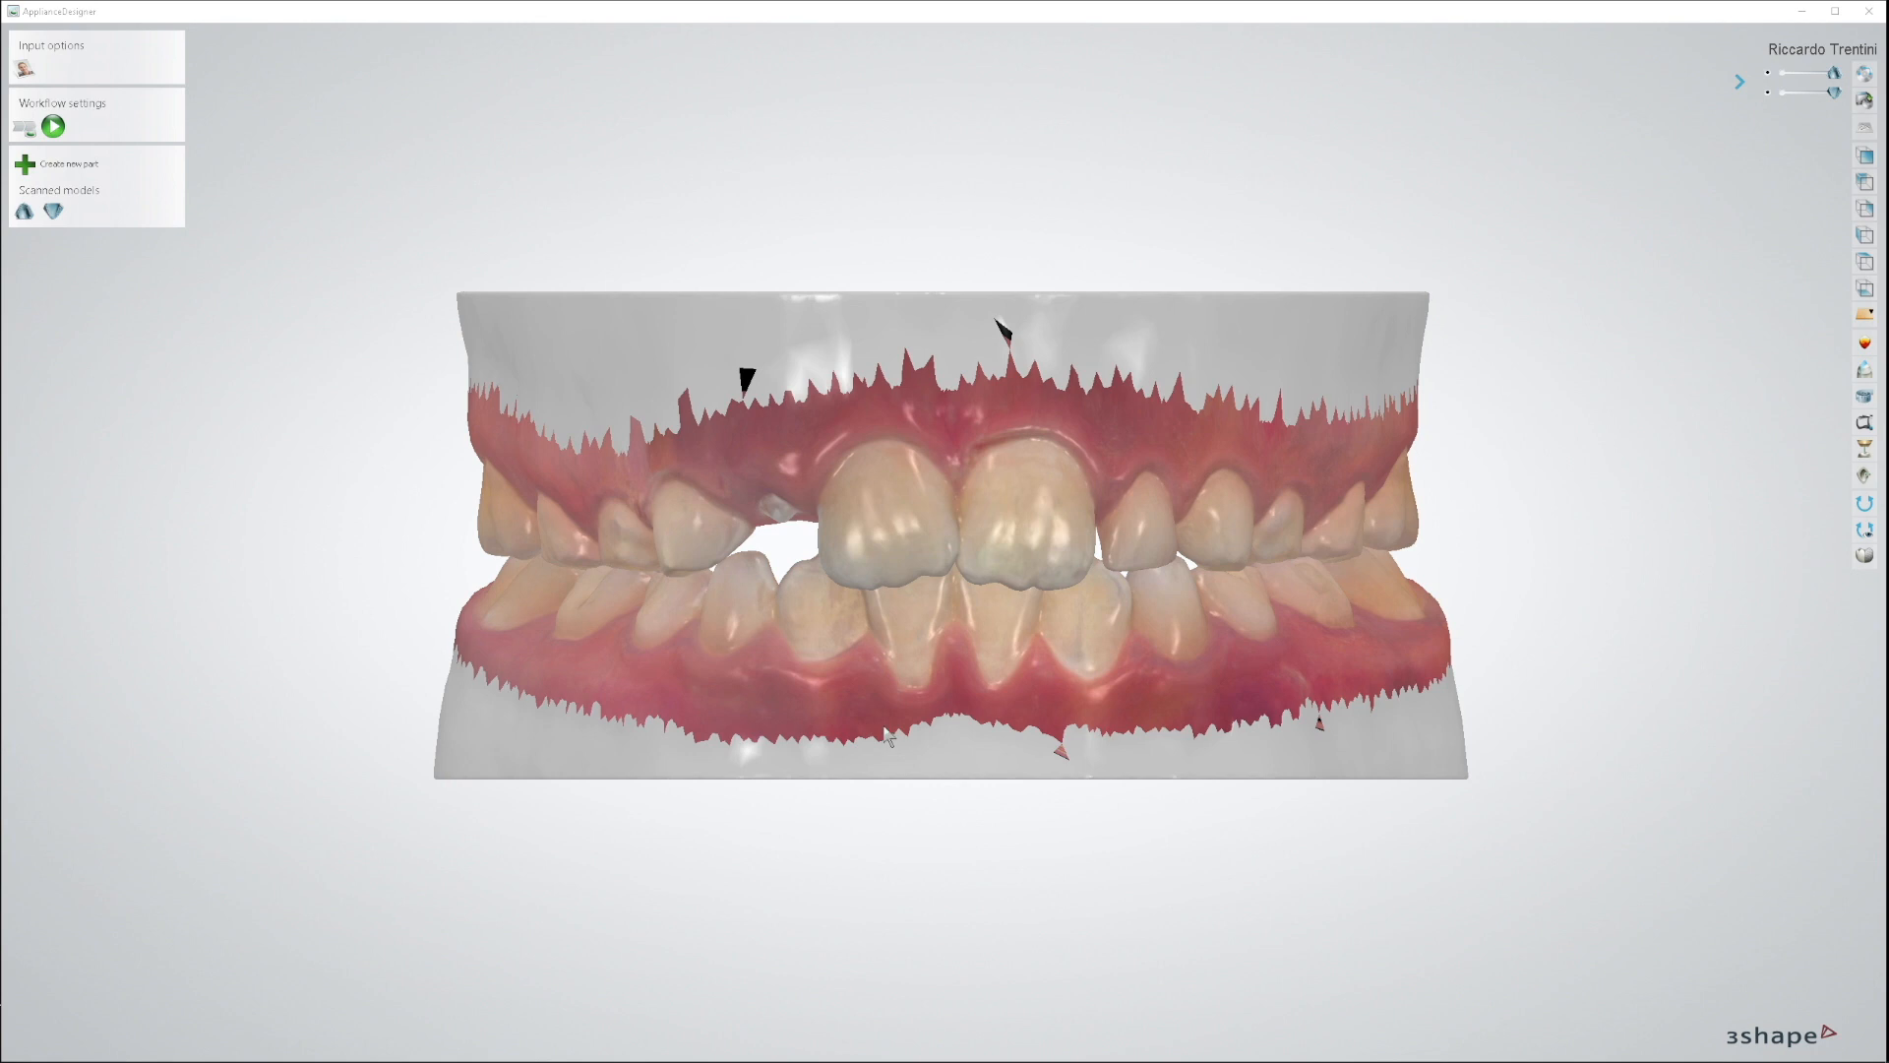
Step: Hide the lower scan and turn off the scanner-acquired texture so the upper arch shows in plain material colour
mouse_move(888, 738)
right_down()
mouse_move(787, 743)
mouse_move(945, 710)
mouse_move(874, 712)
mouse_move(892, 718)
right_up()
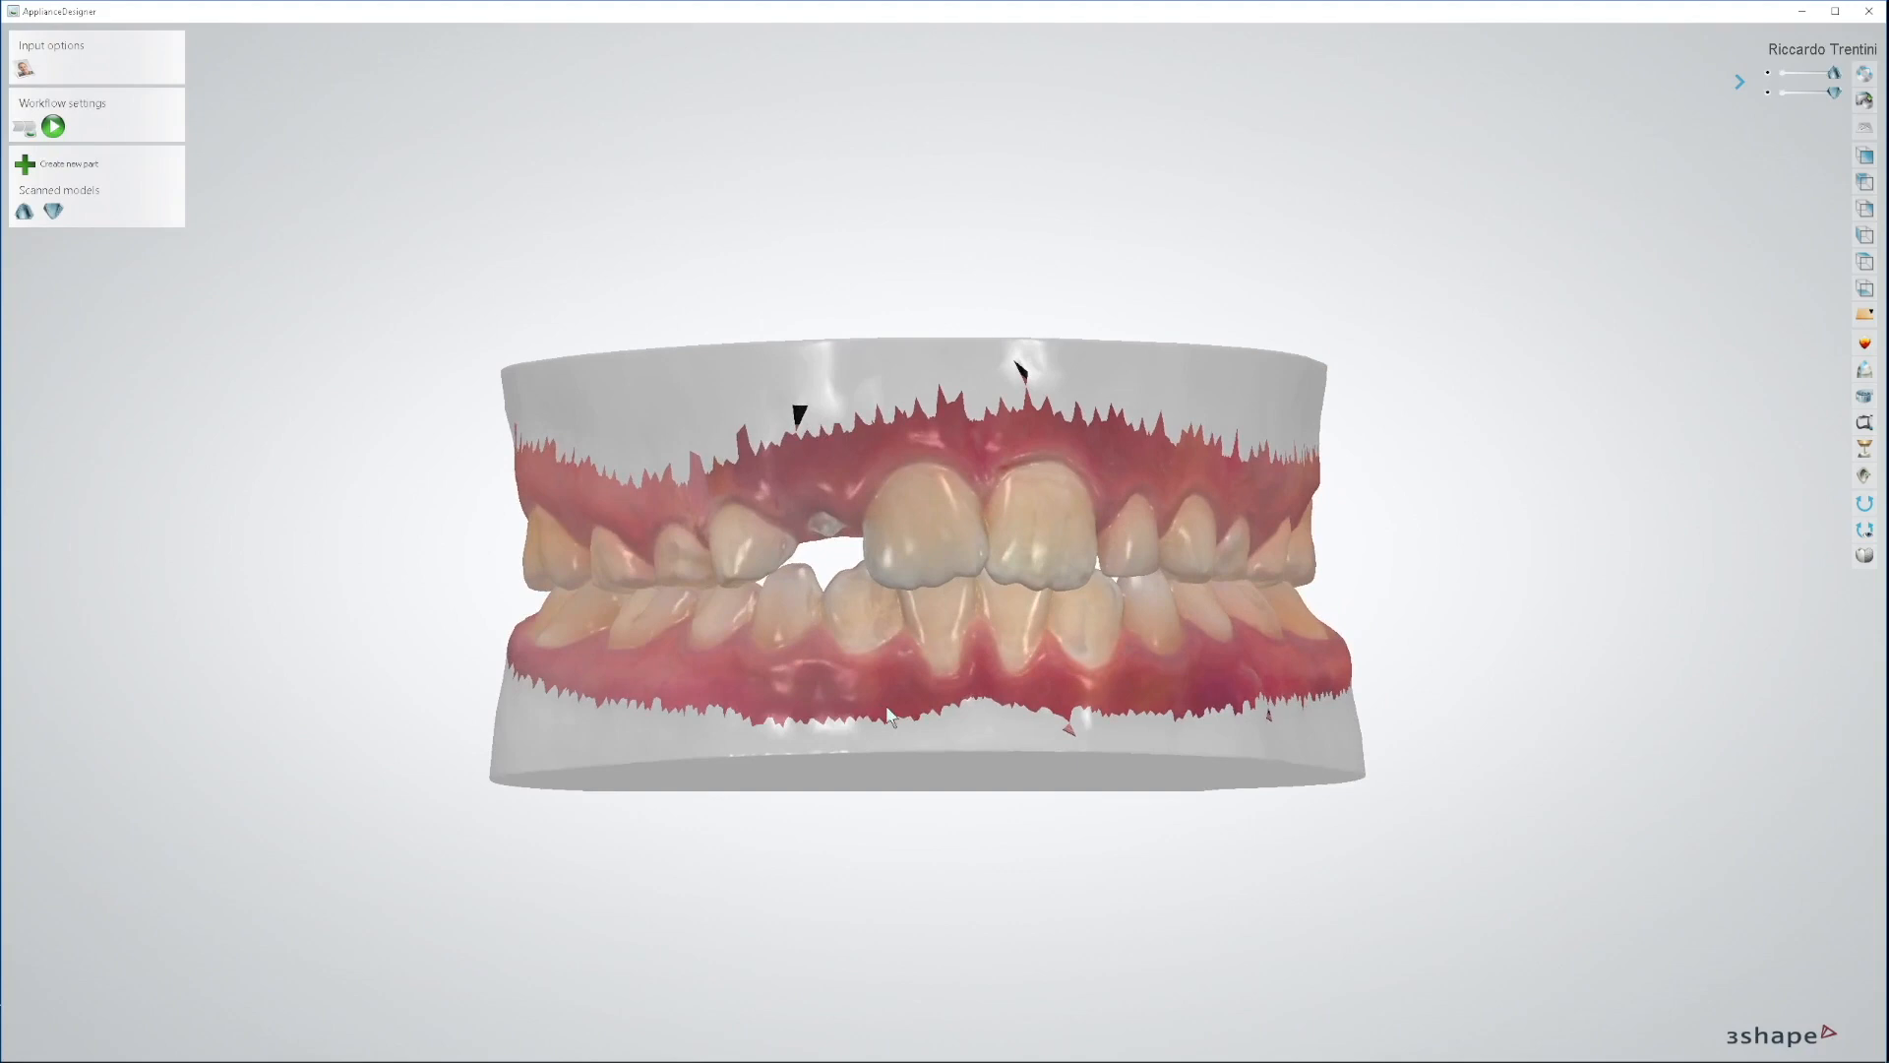
click(1767, 92)
right_drag(1323, 710, 1333, 604)
click(1864, 555)
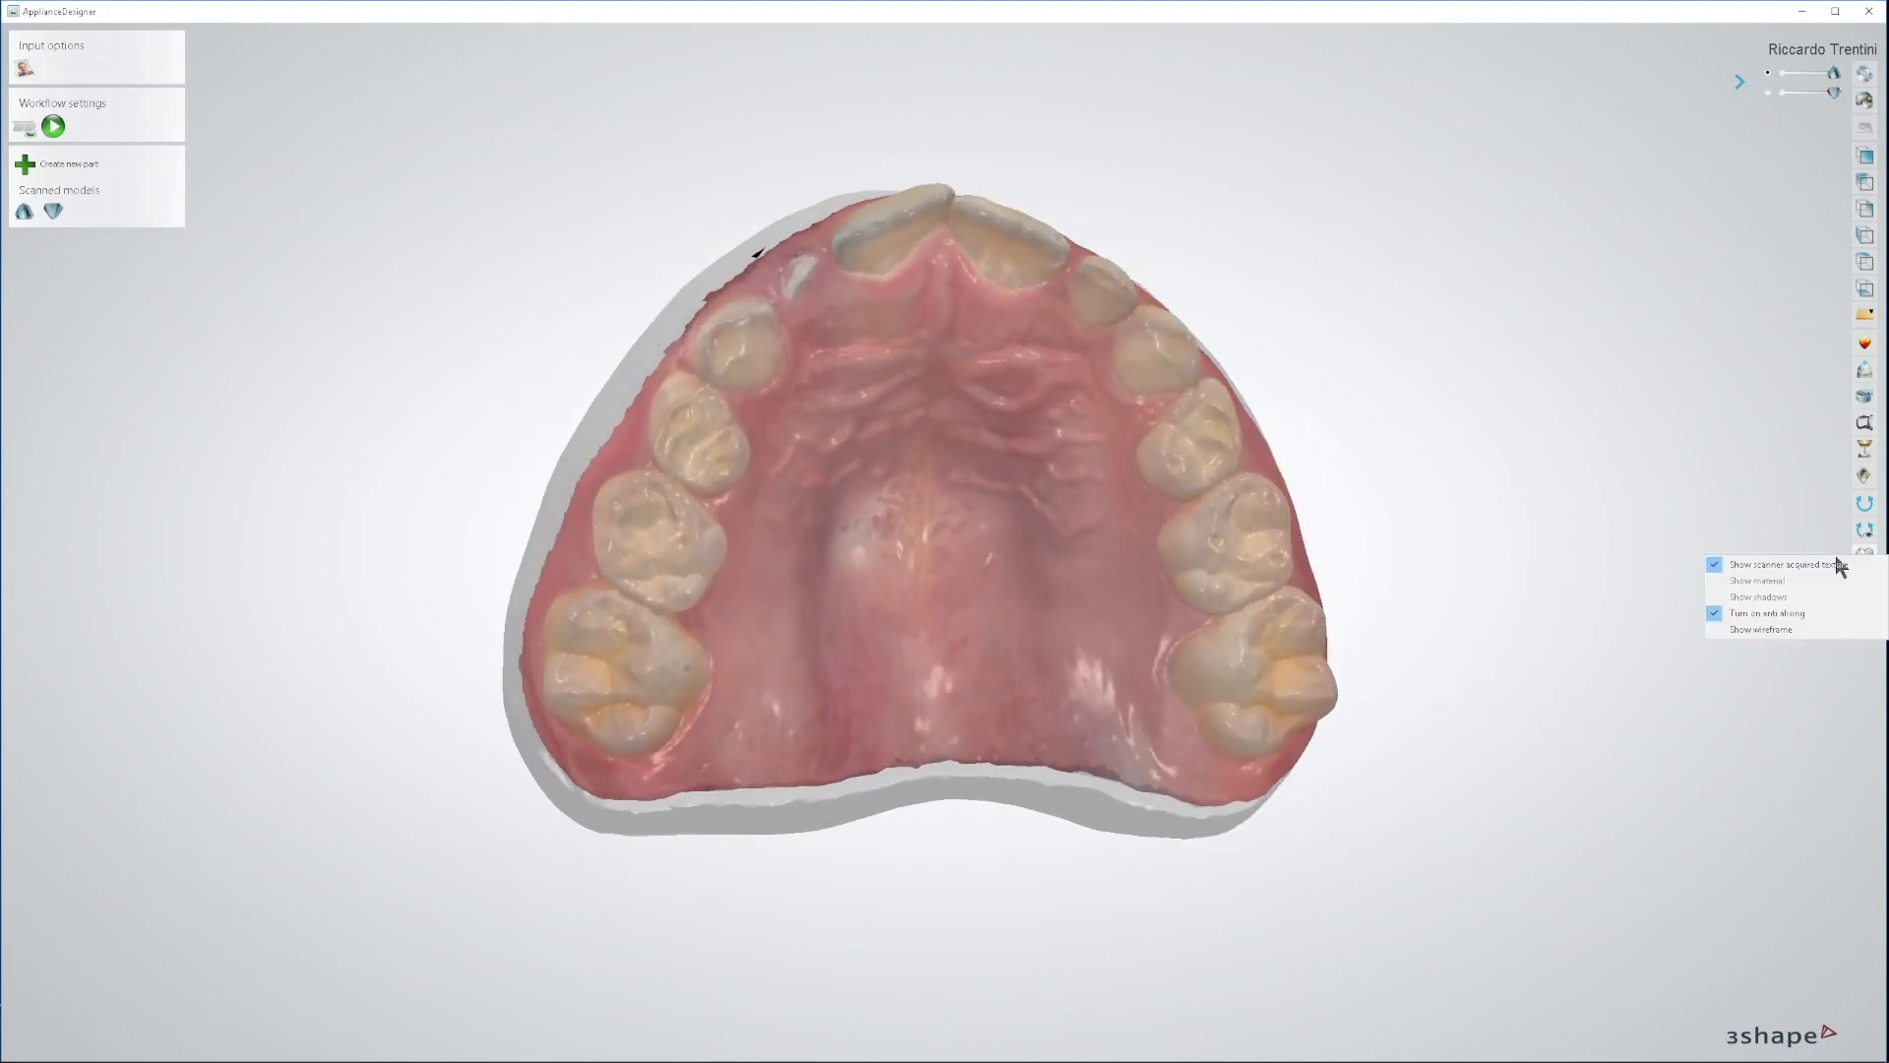
click(1715, 566)
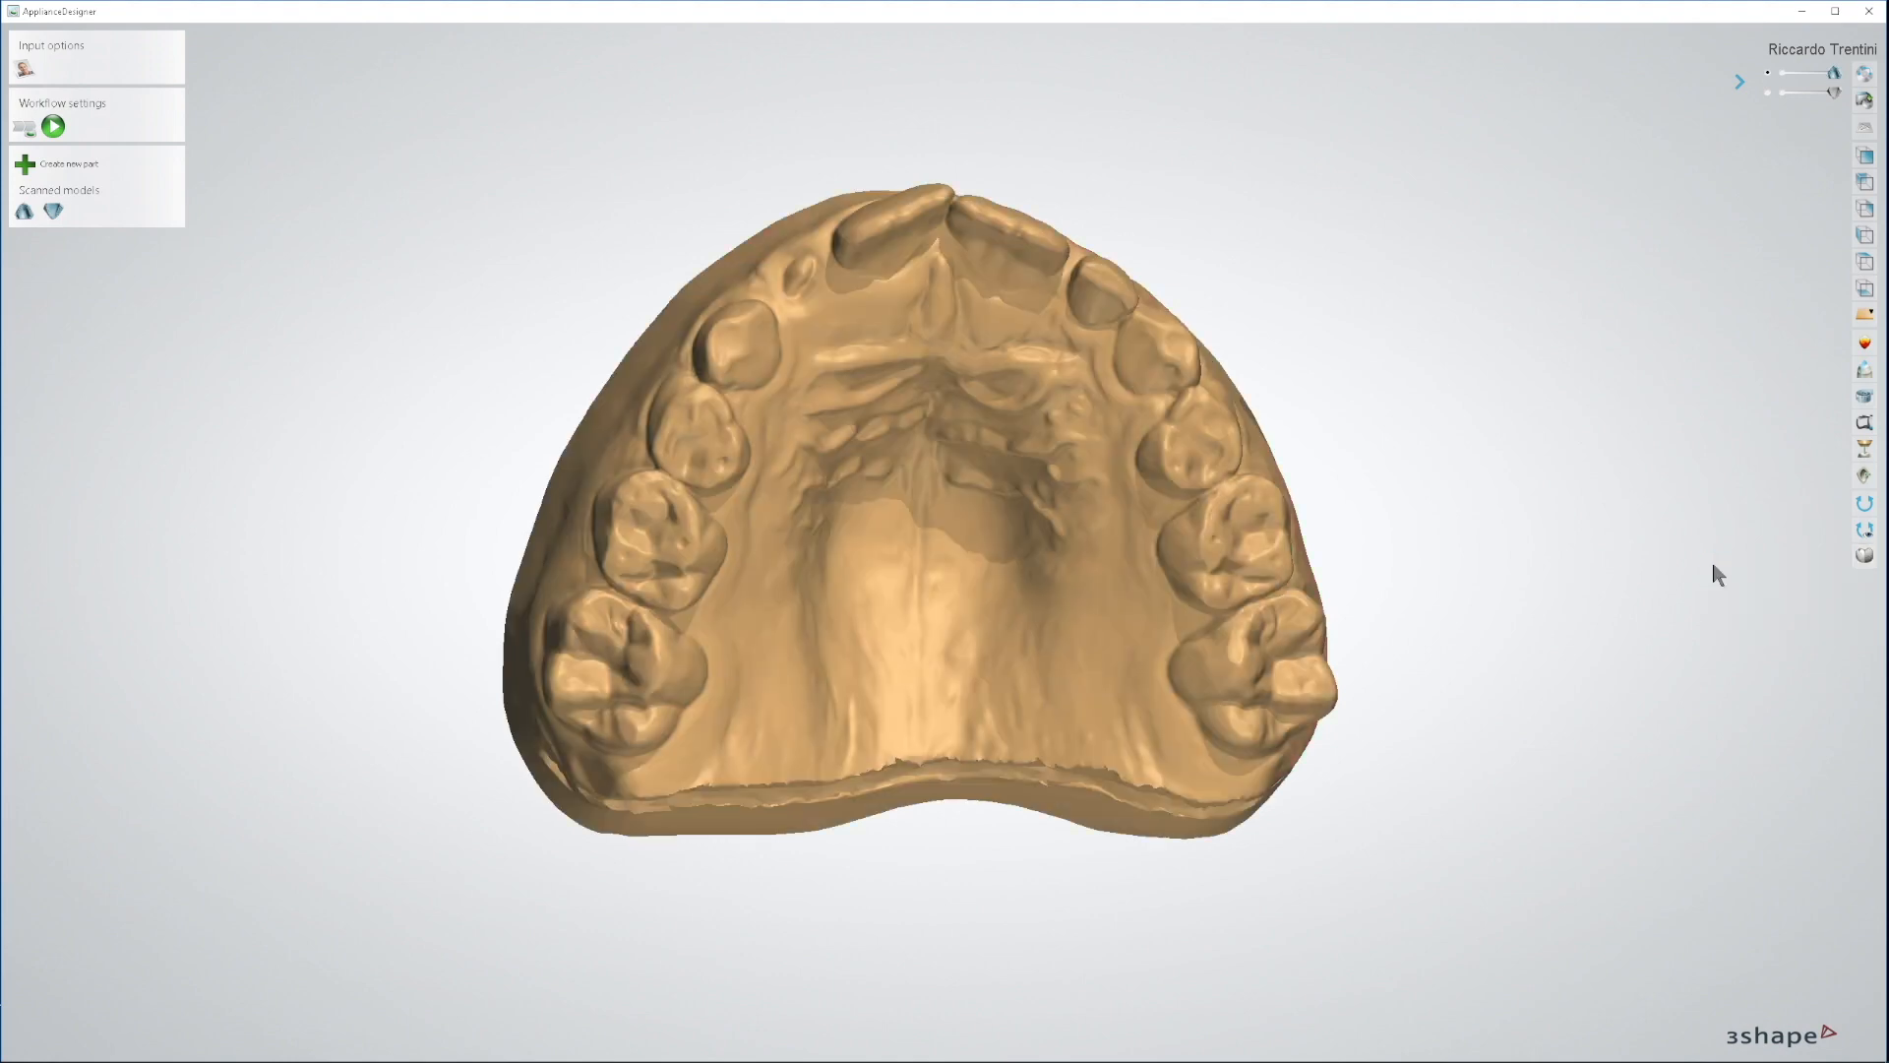
right_drag(924, 636, 958, 512)
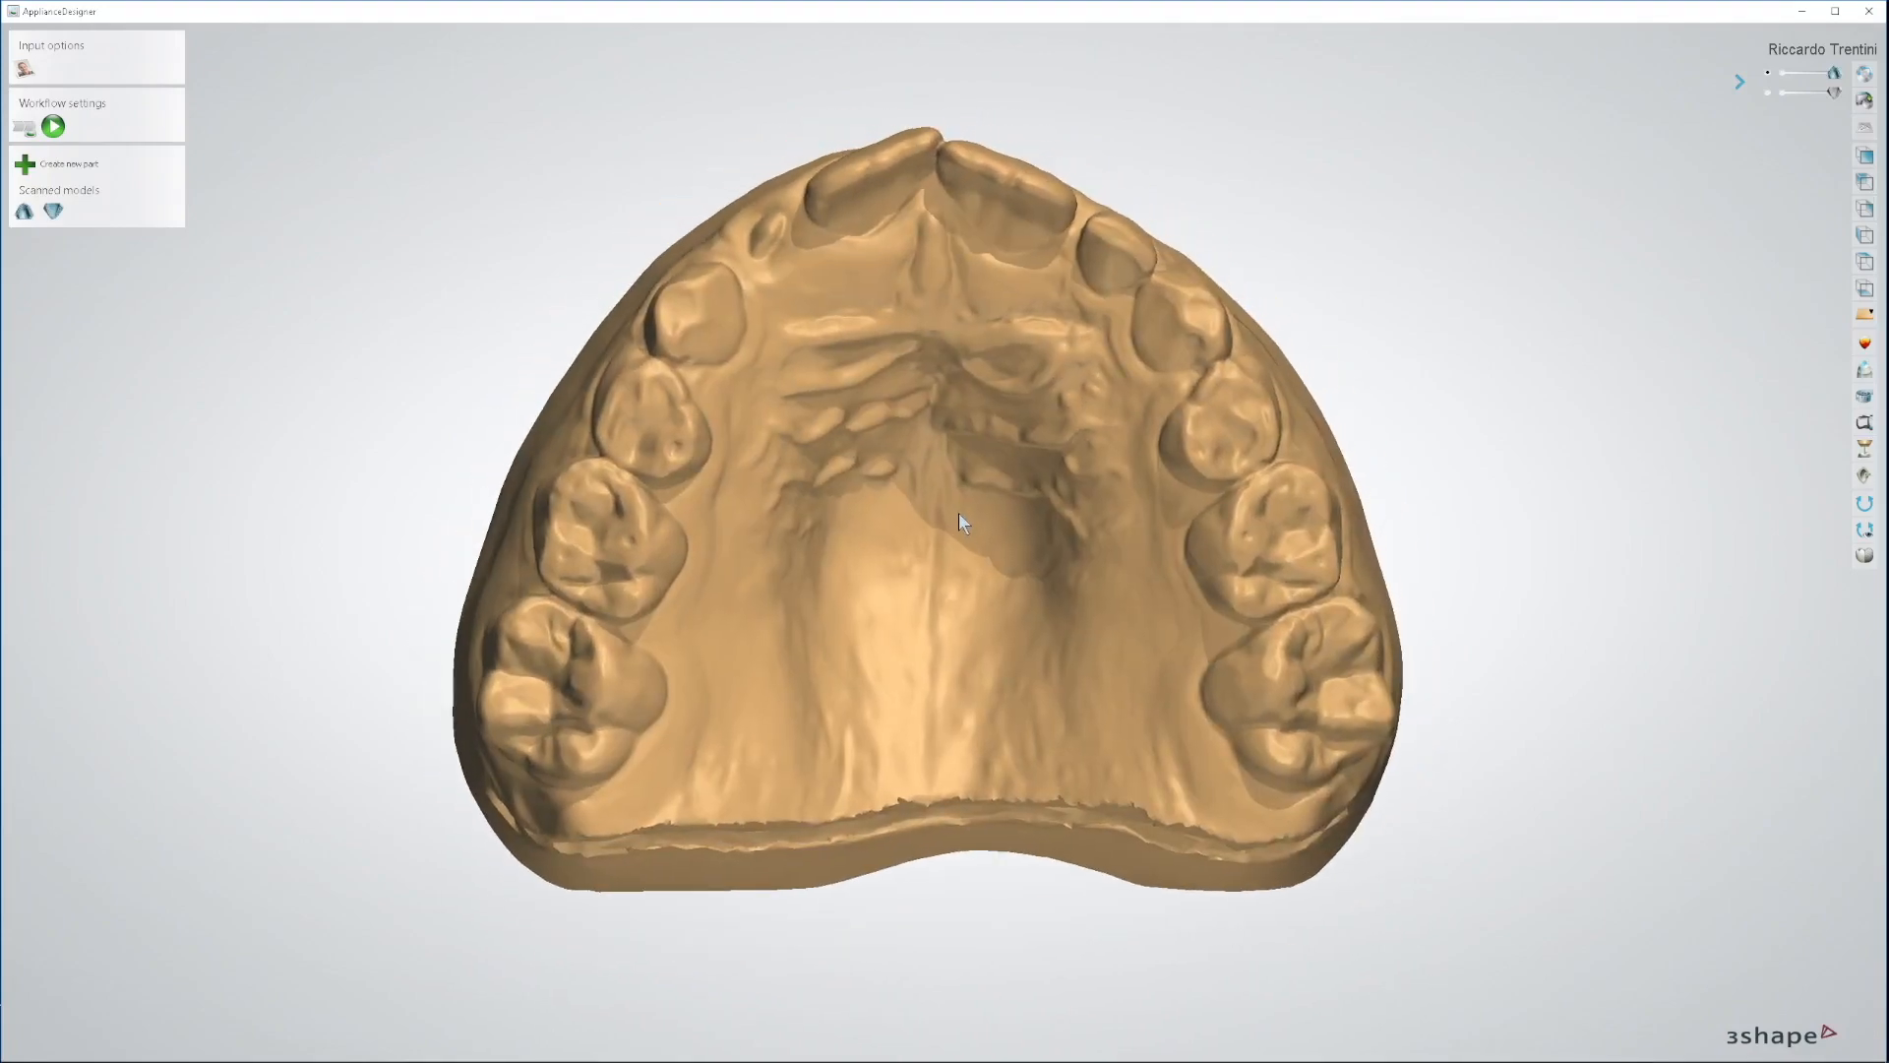
click(1865, 289)
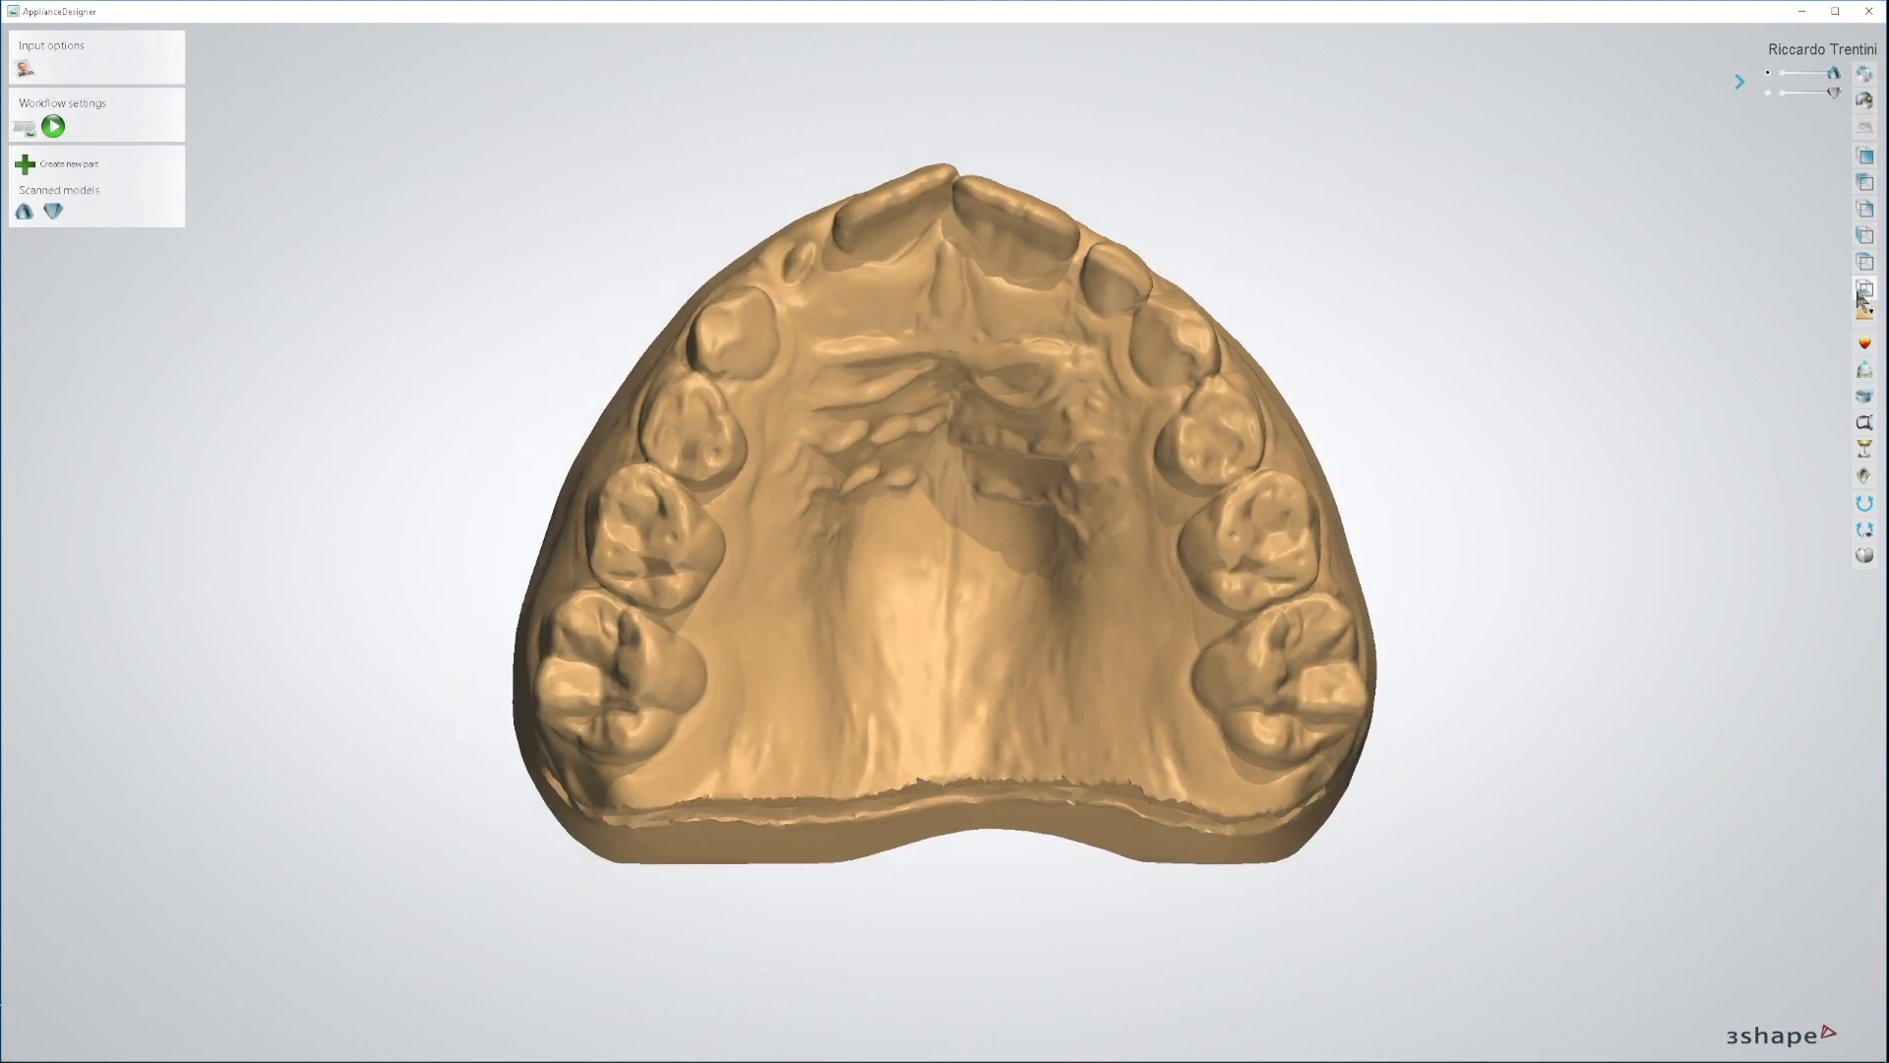
scroll(979, 614, down, 3)
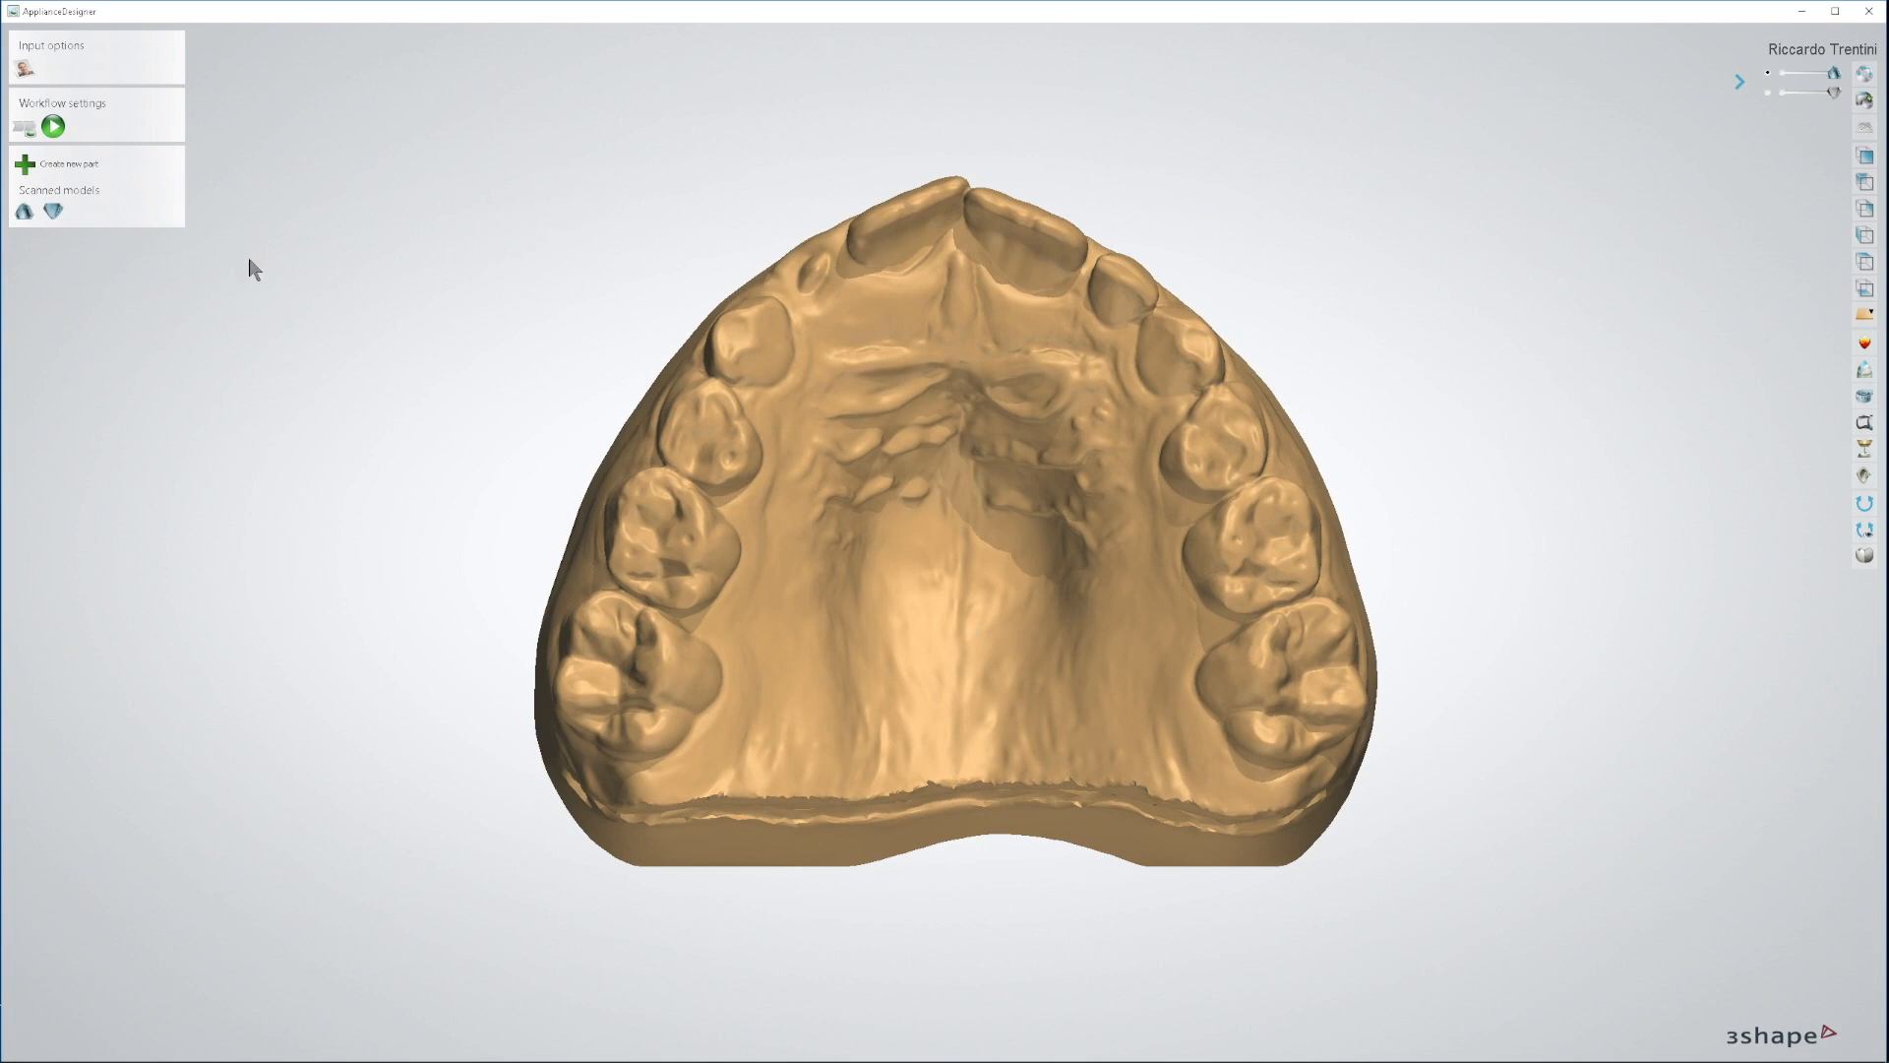
Step: Create a new part named Part and start a loaded-model component in it
click(70, 165)
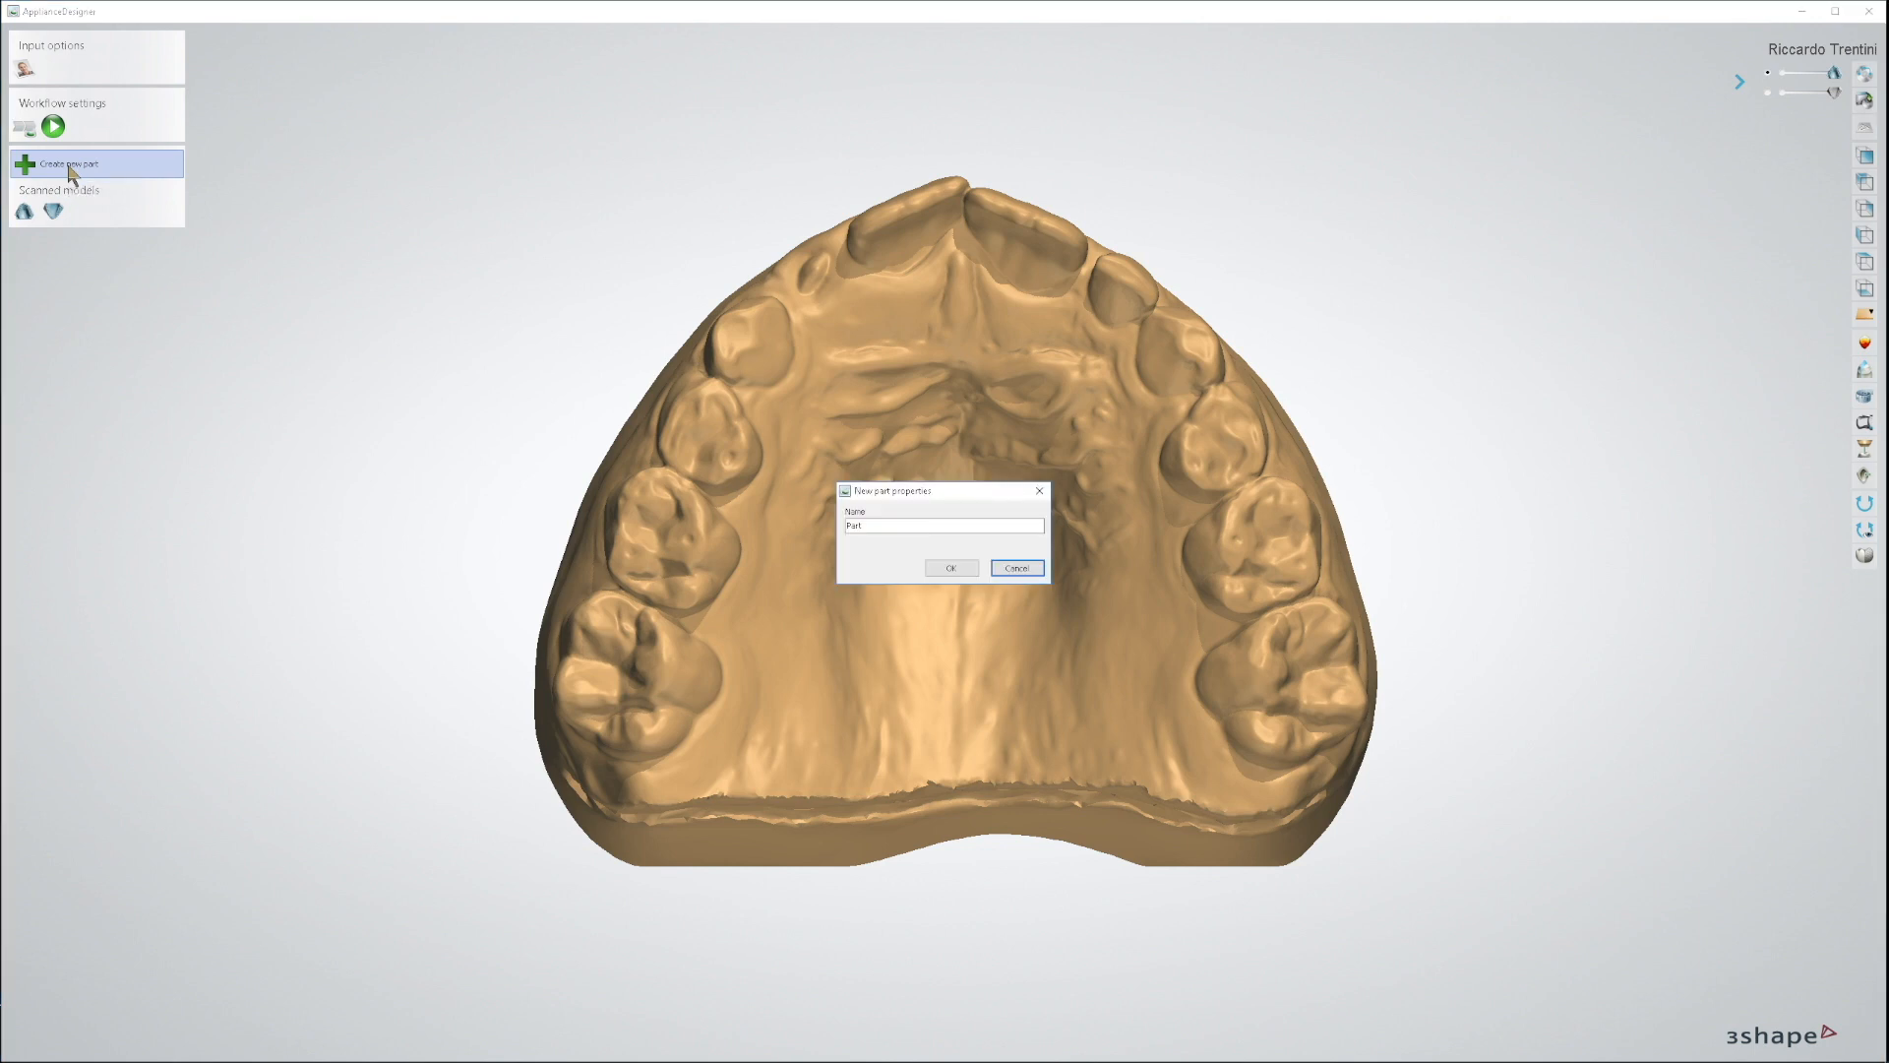
click(950, 570)
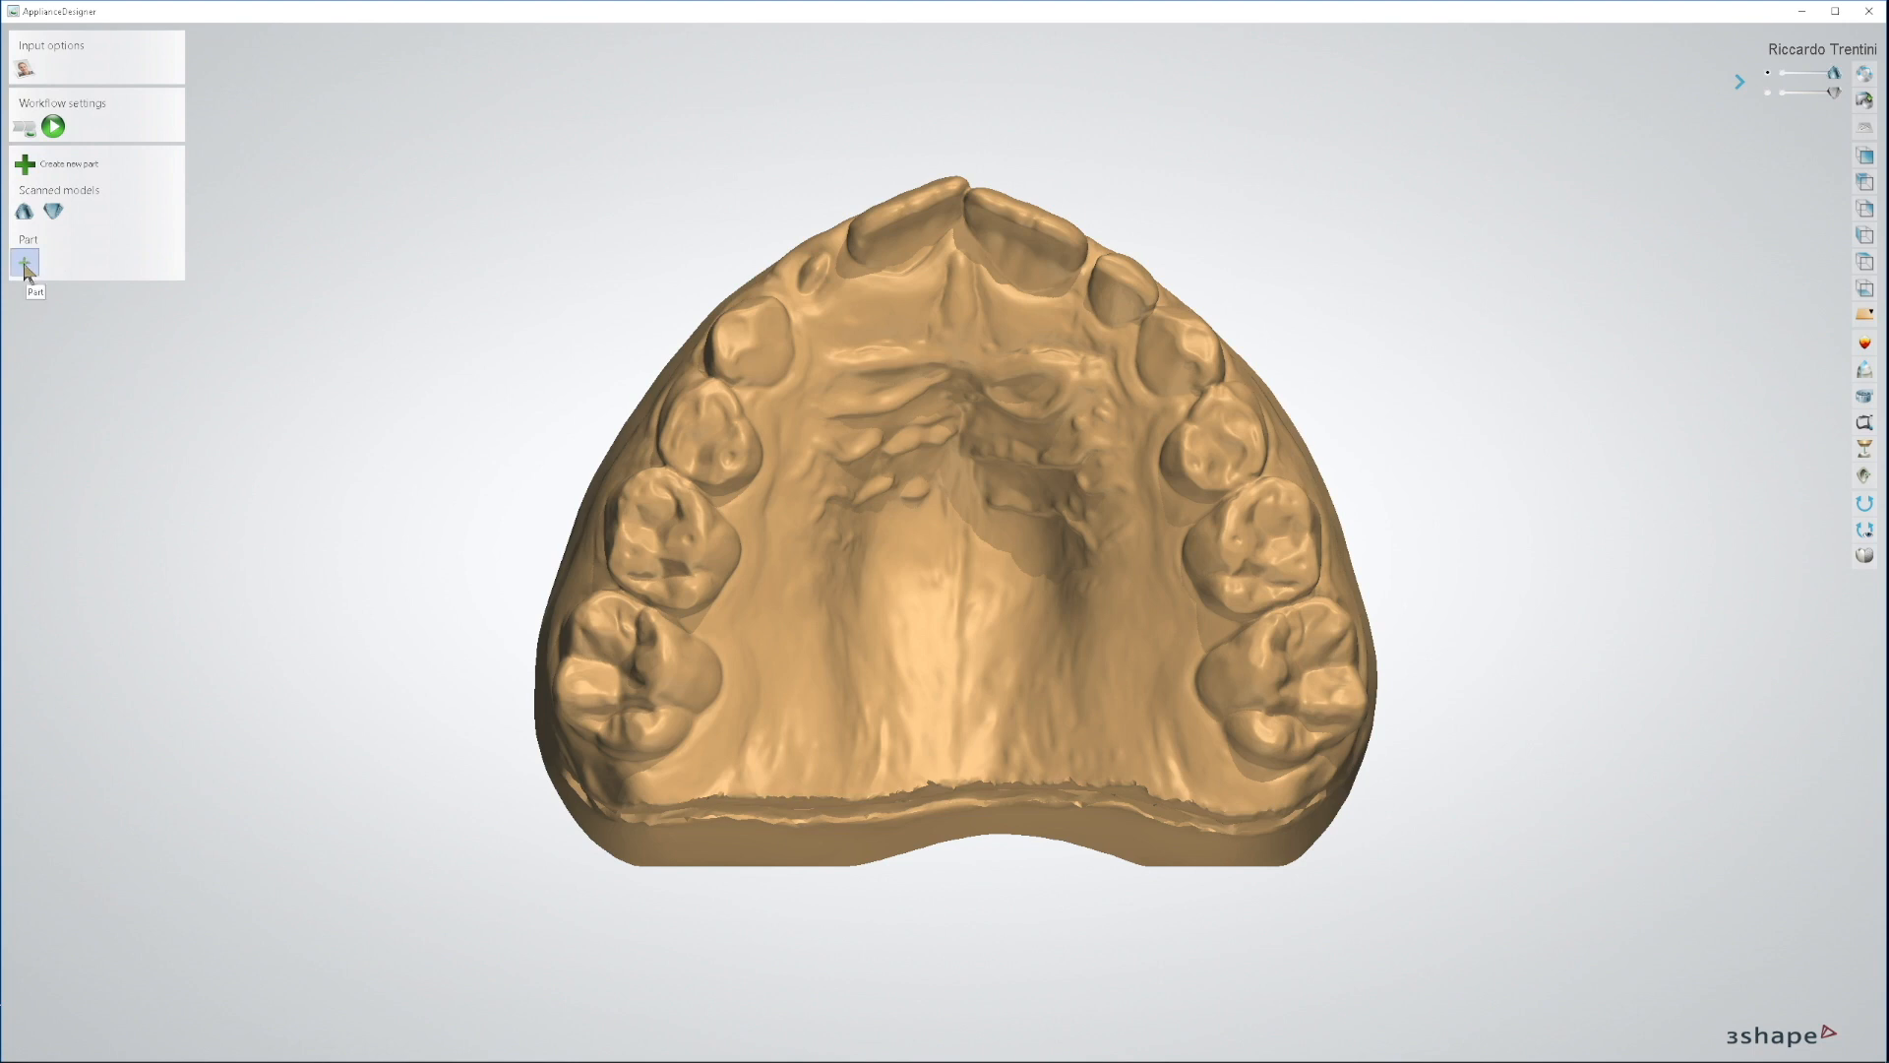
click(25, 267)
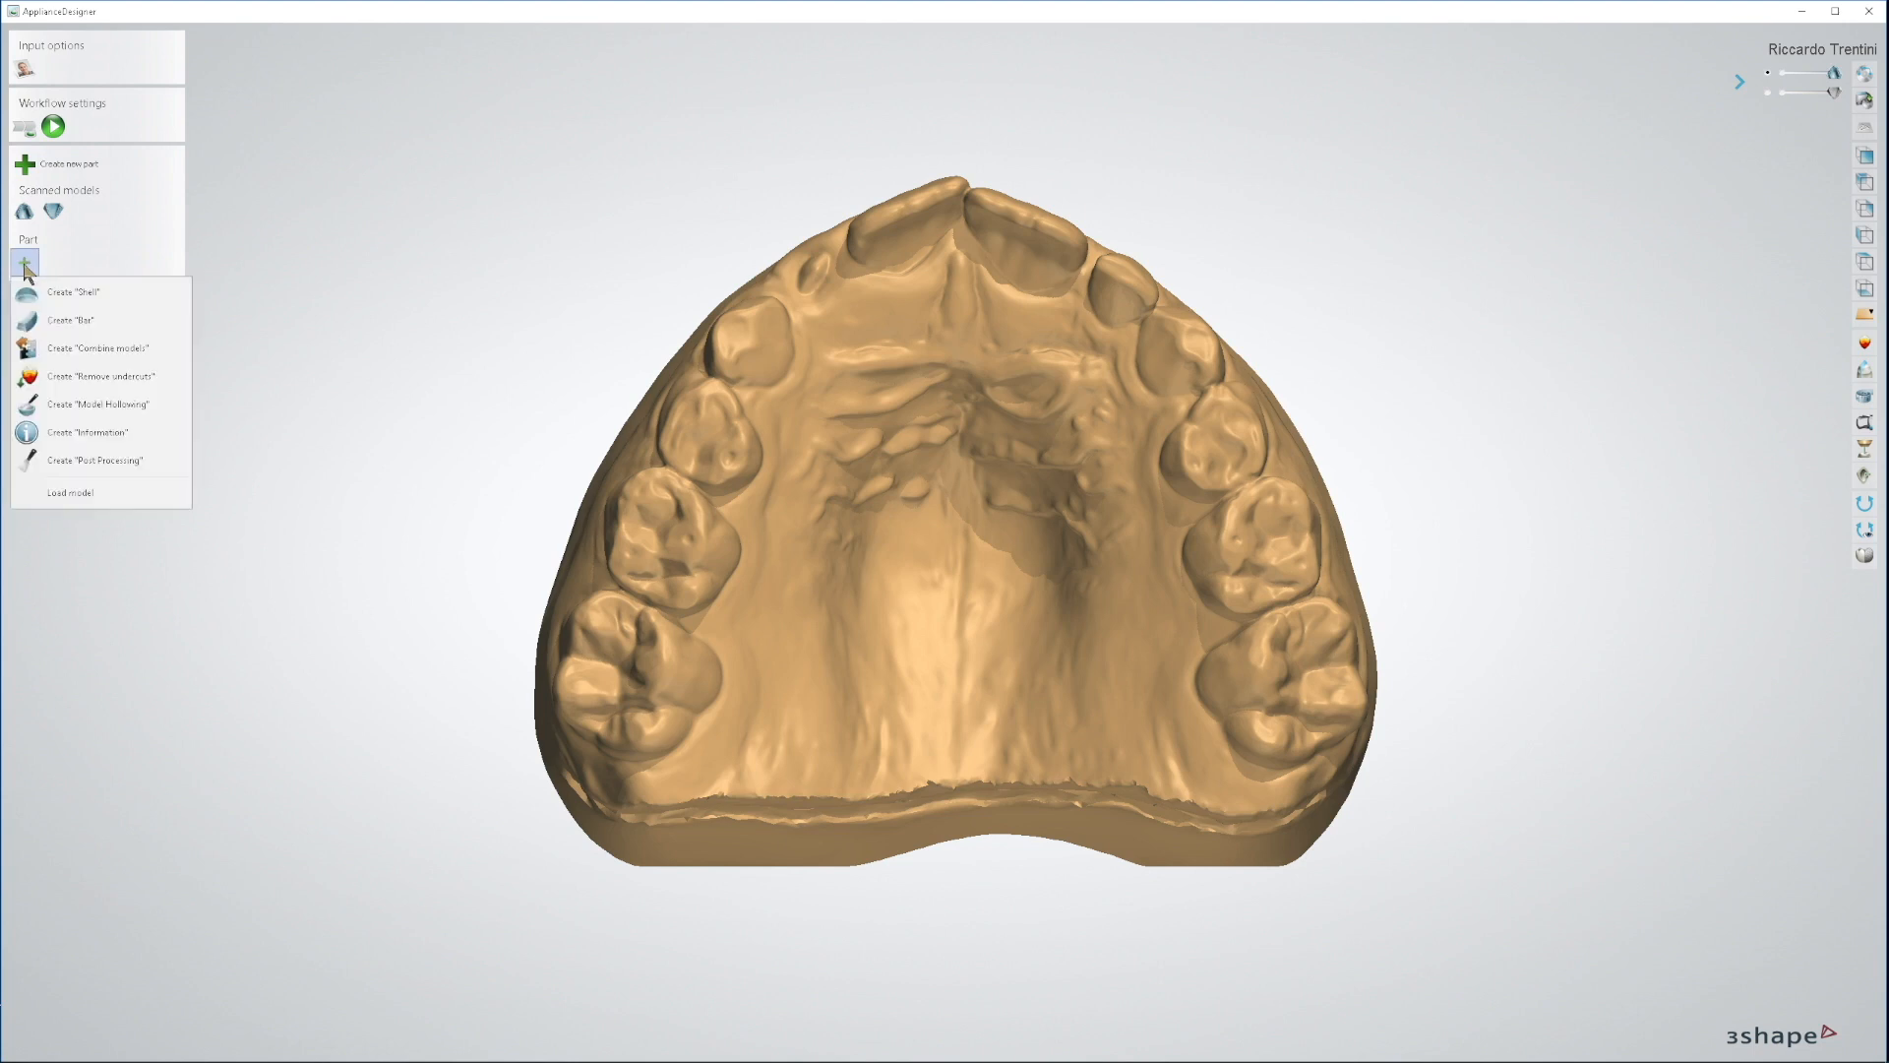
click(69, 493)
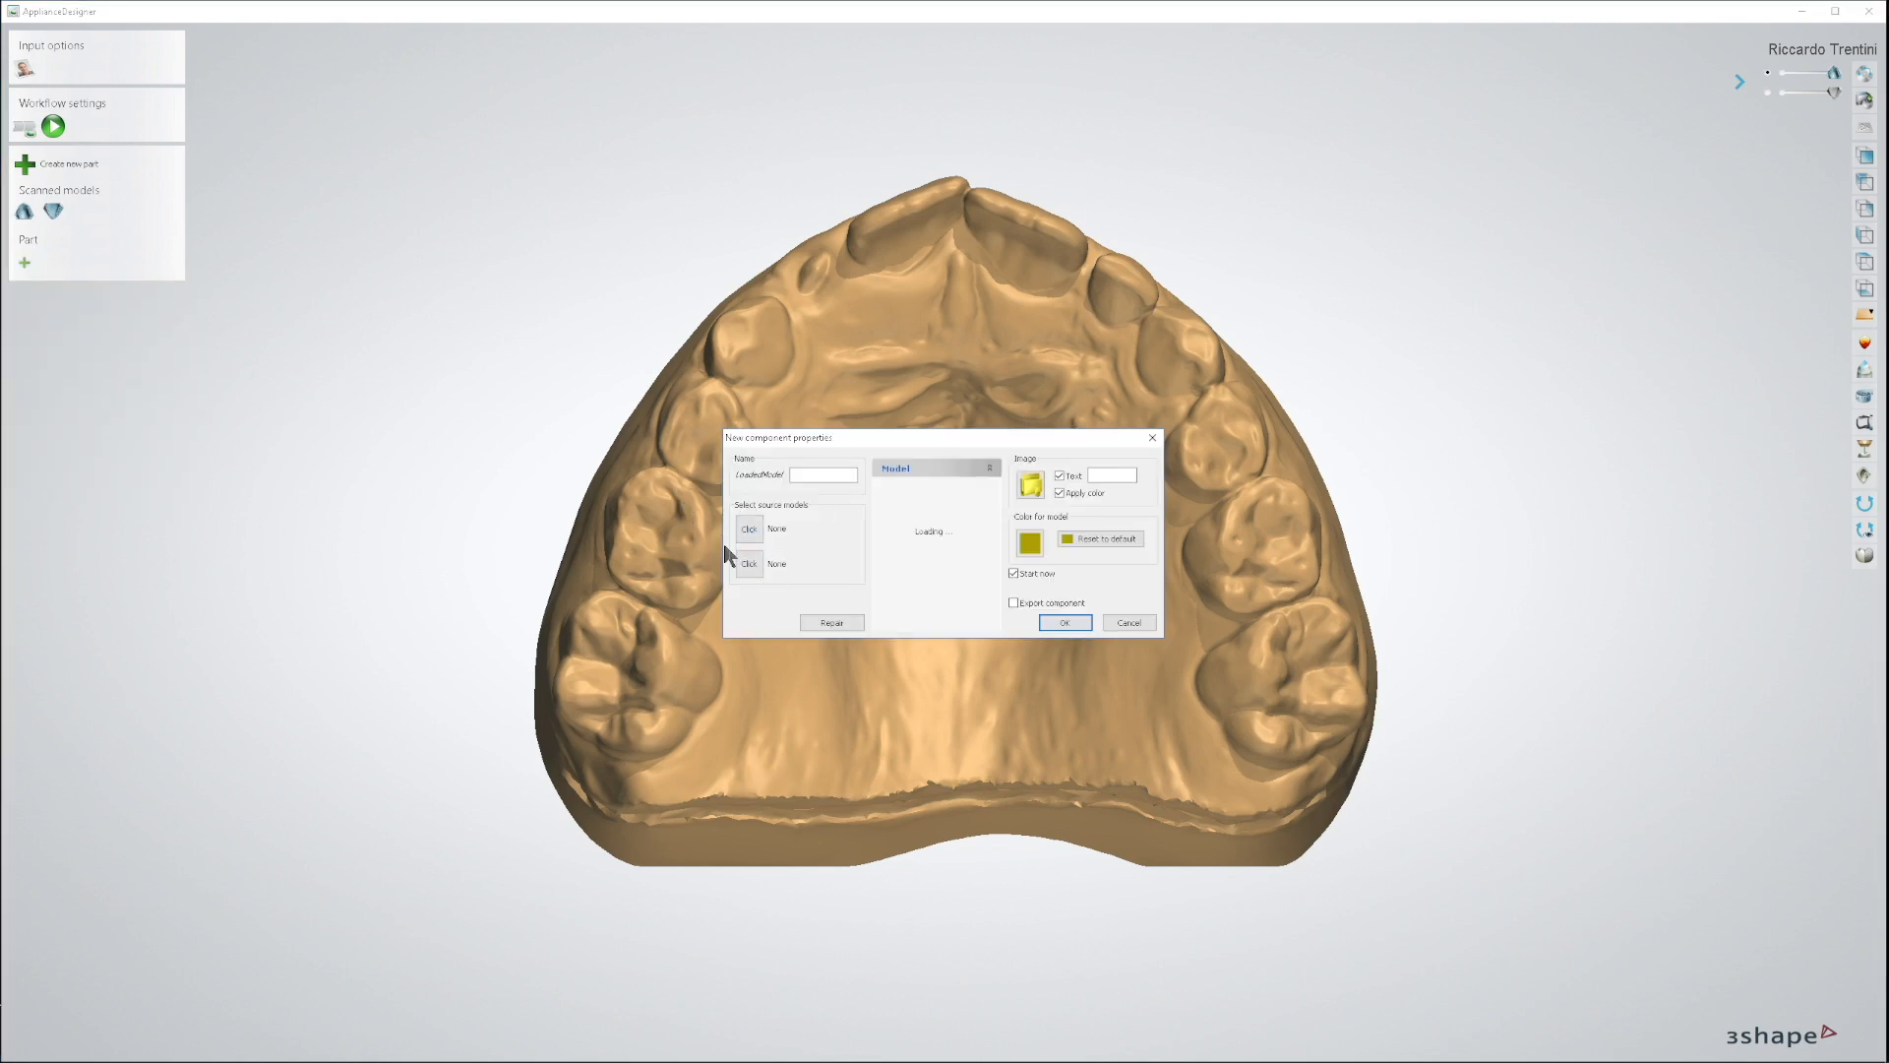
Step: Browse for the component's first source model, going from the Desktop through the Tecnico shortcut to the STL folder
click(750, 531)
drag(5, 280, 791, 277)
click(294, 383)
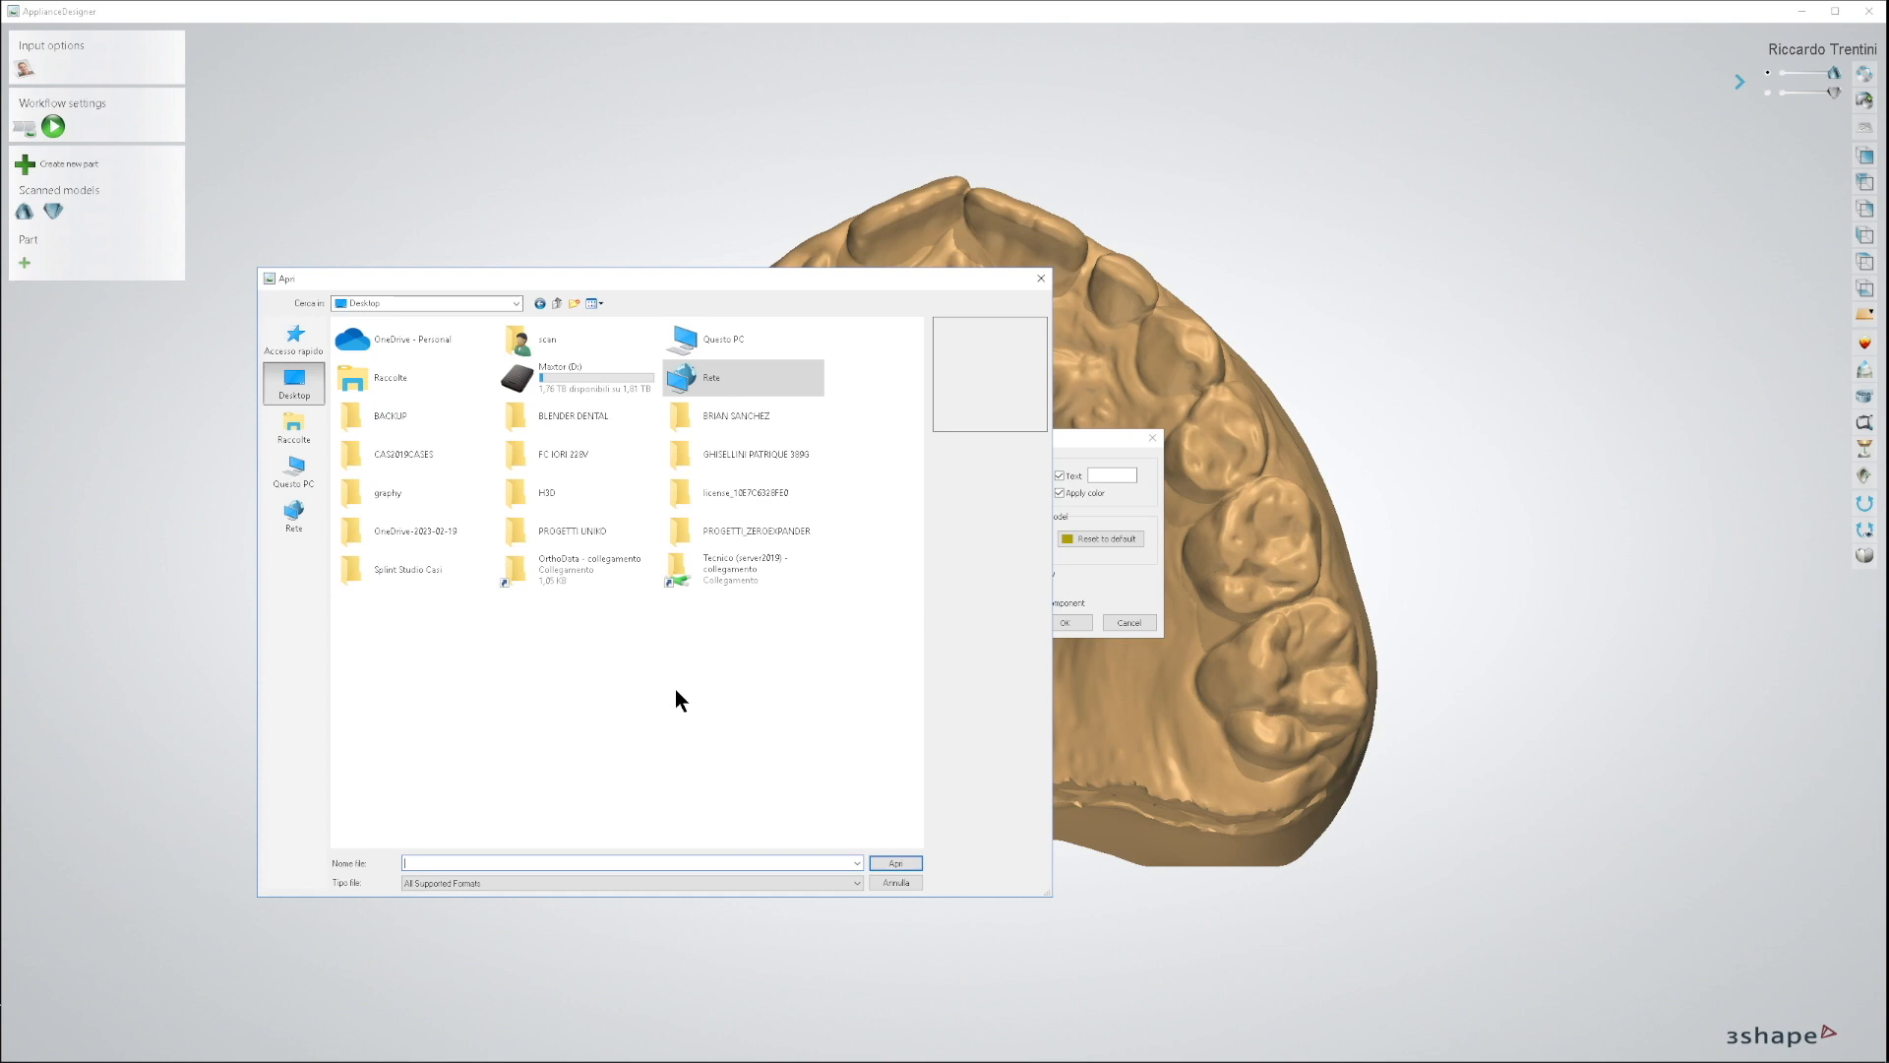
click(718, 586)
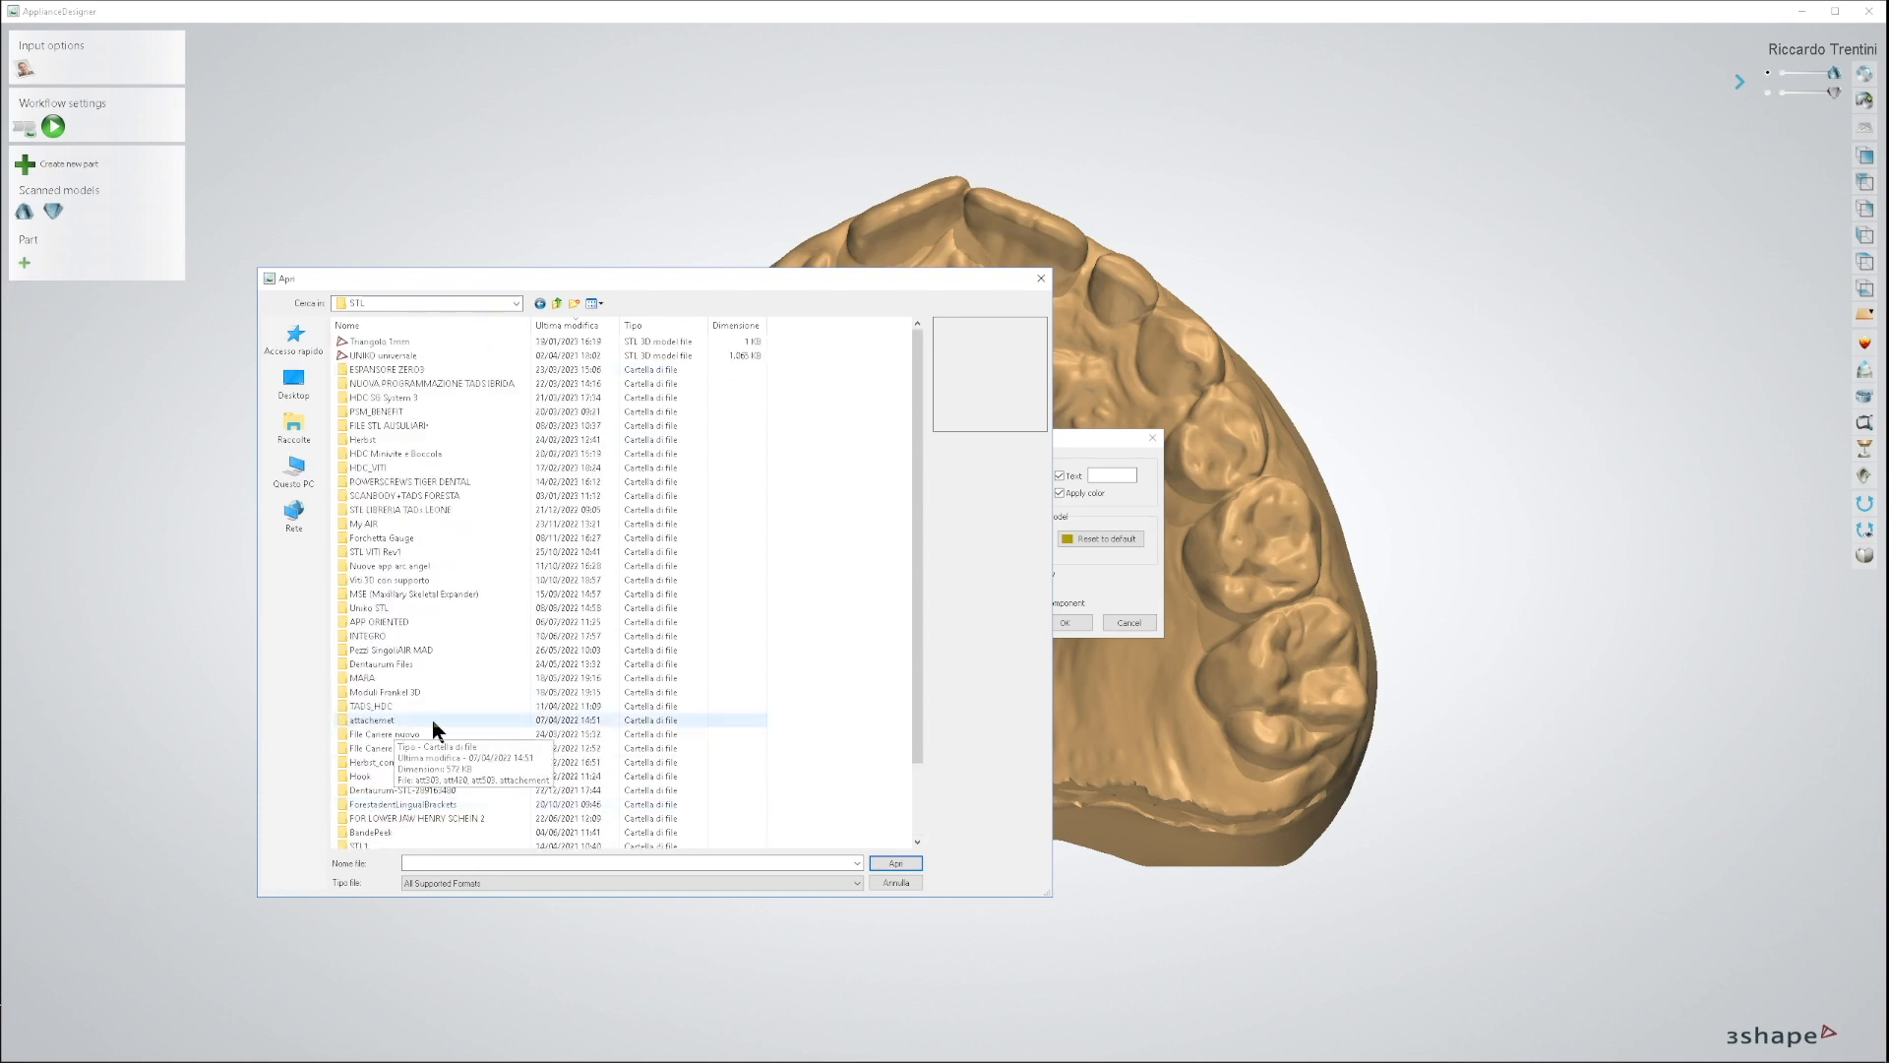
Step: Preview the expansion screw STL files in the STL VITI Rev1 folder, including A0630-10D and A167-1339 (12mm)
double_click(380, 552)
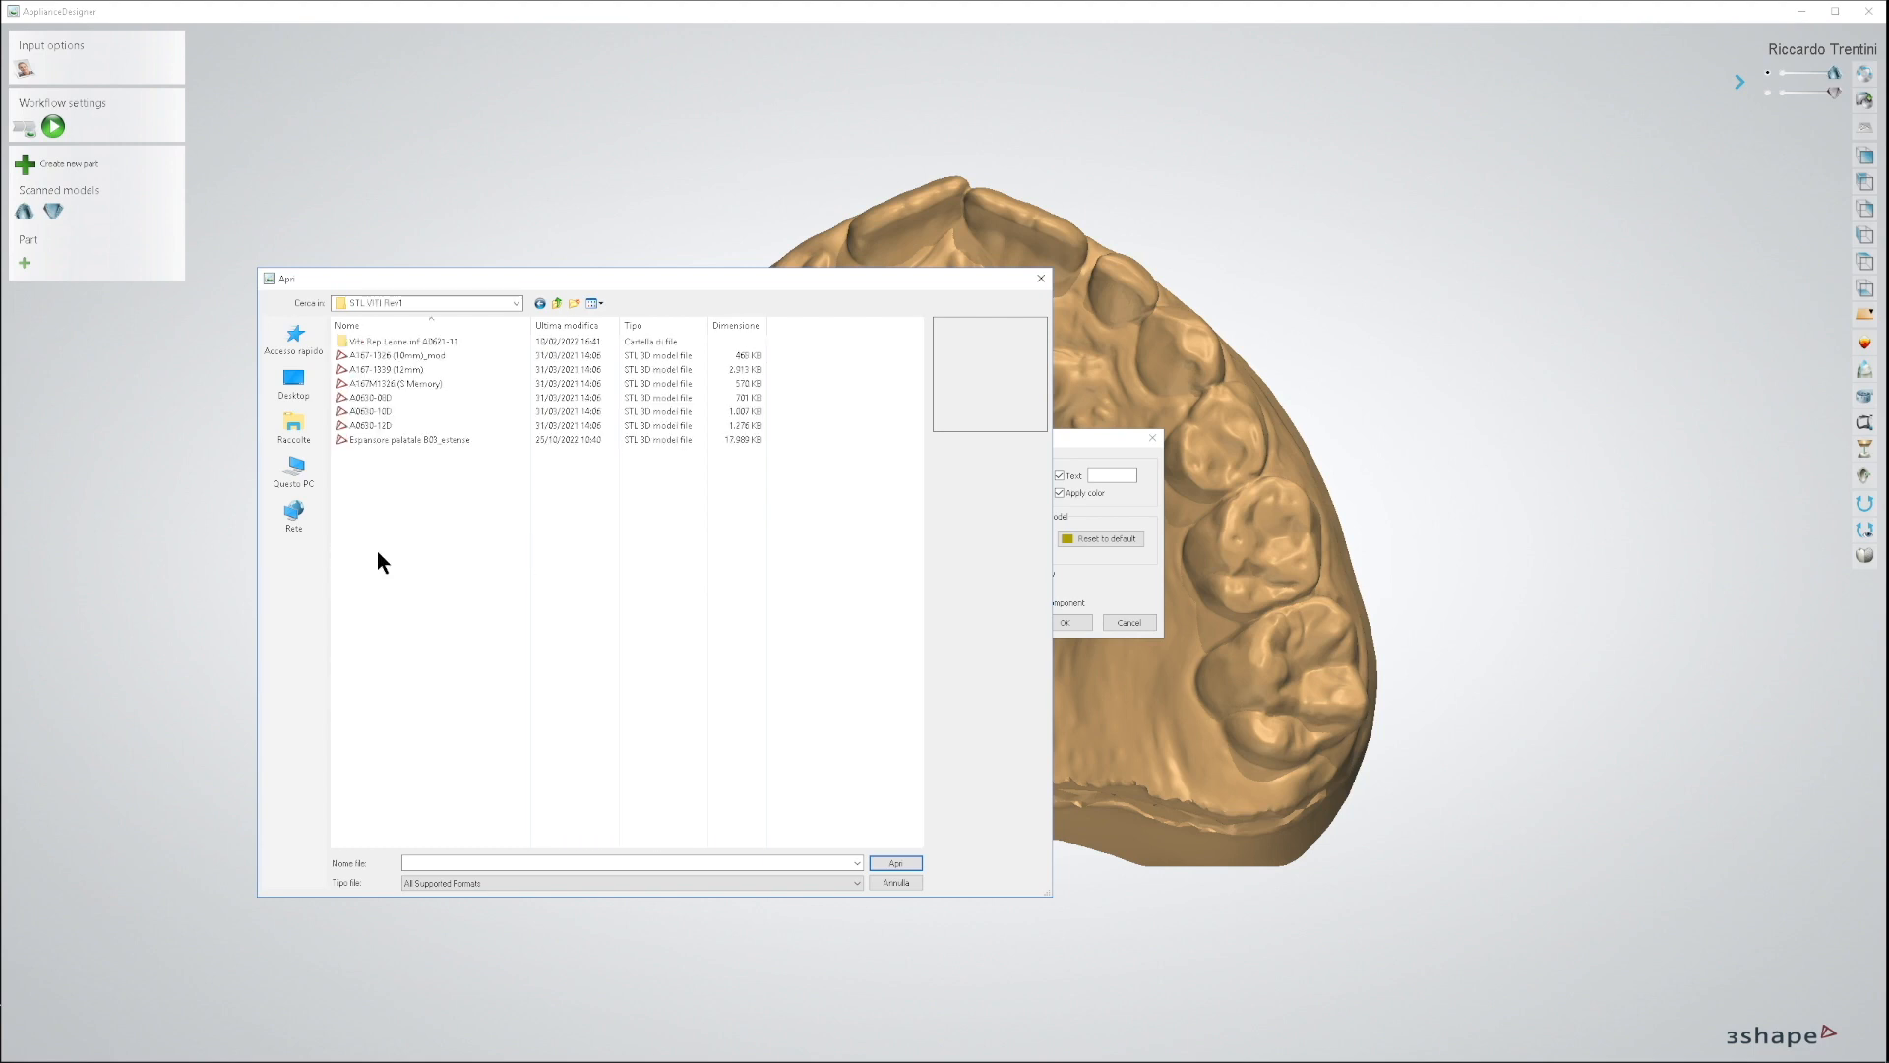
click(373, 397)
click(372, 411)
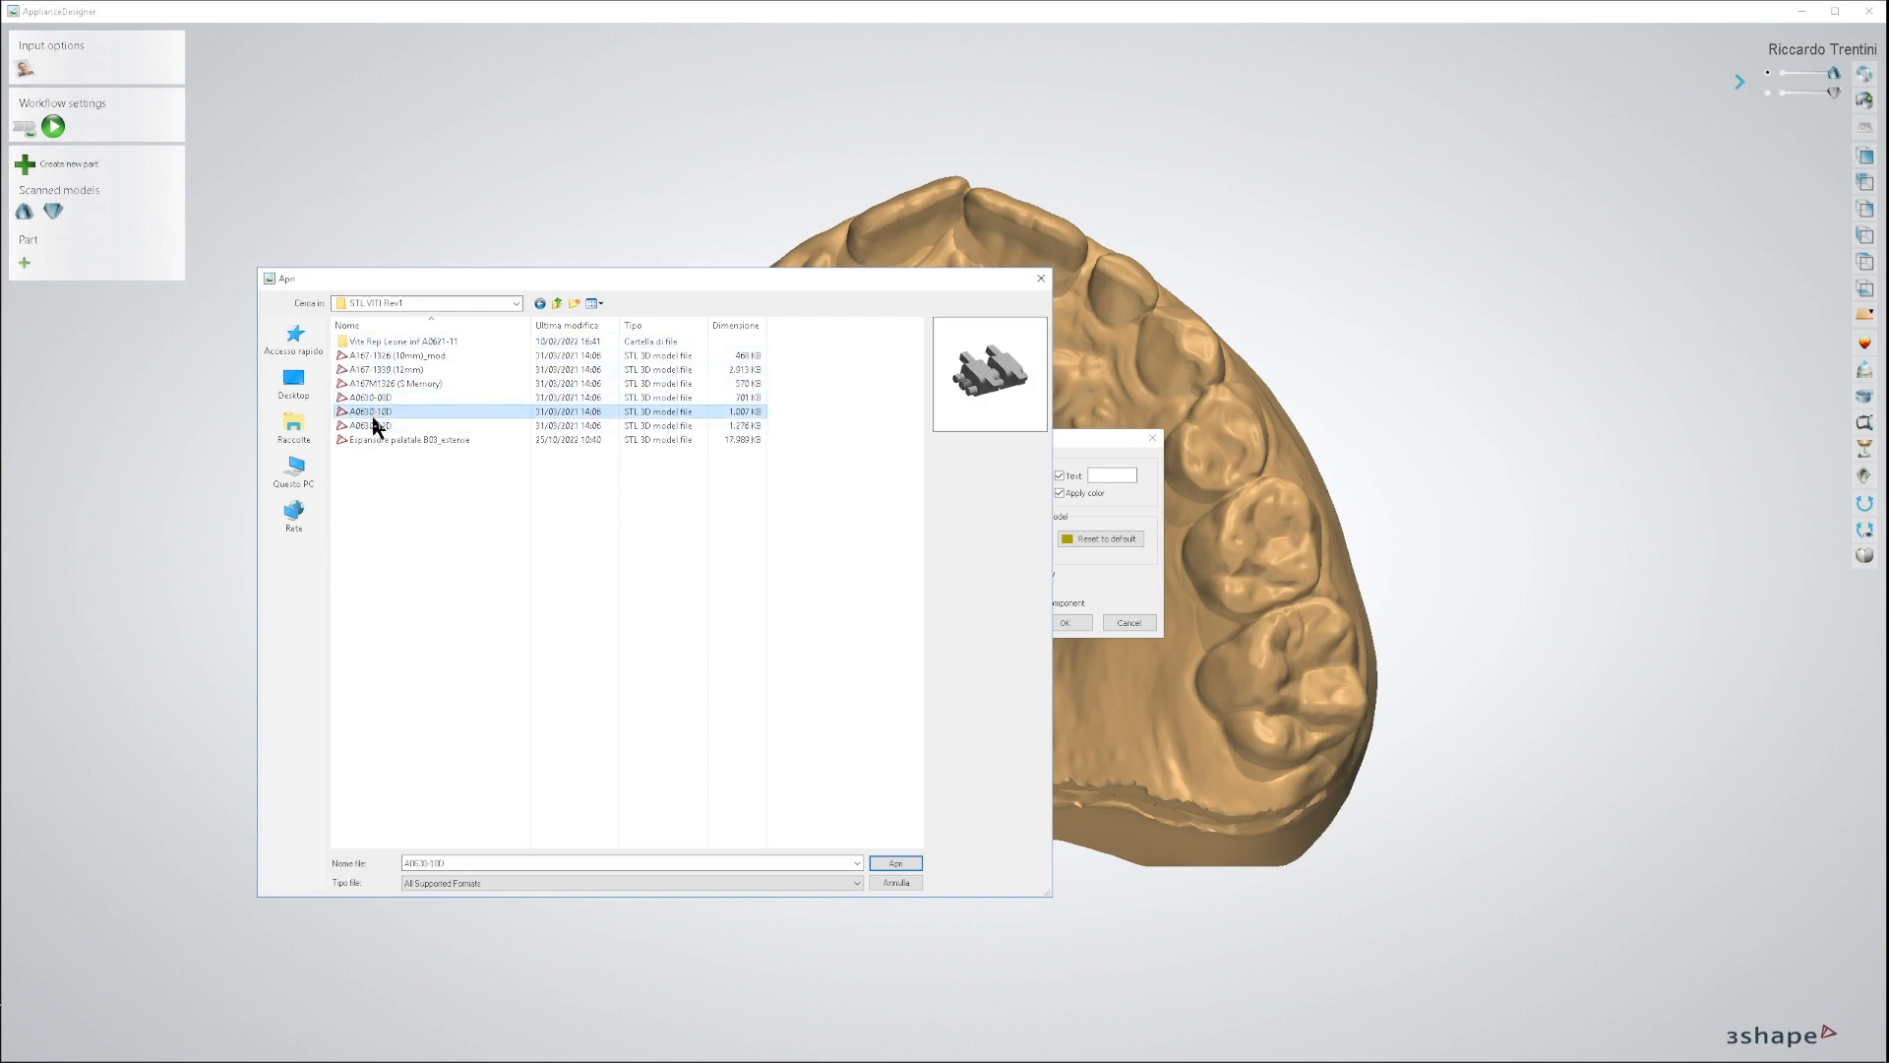
click(374, 424)
click(370, 386)
click(367, 375)
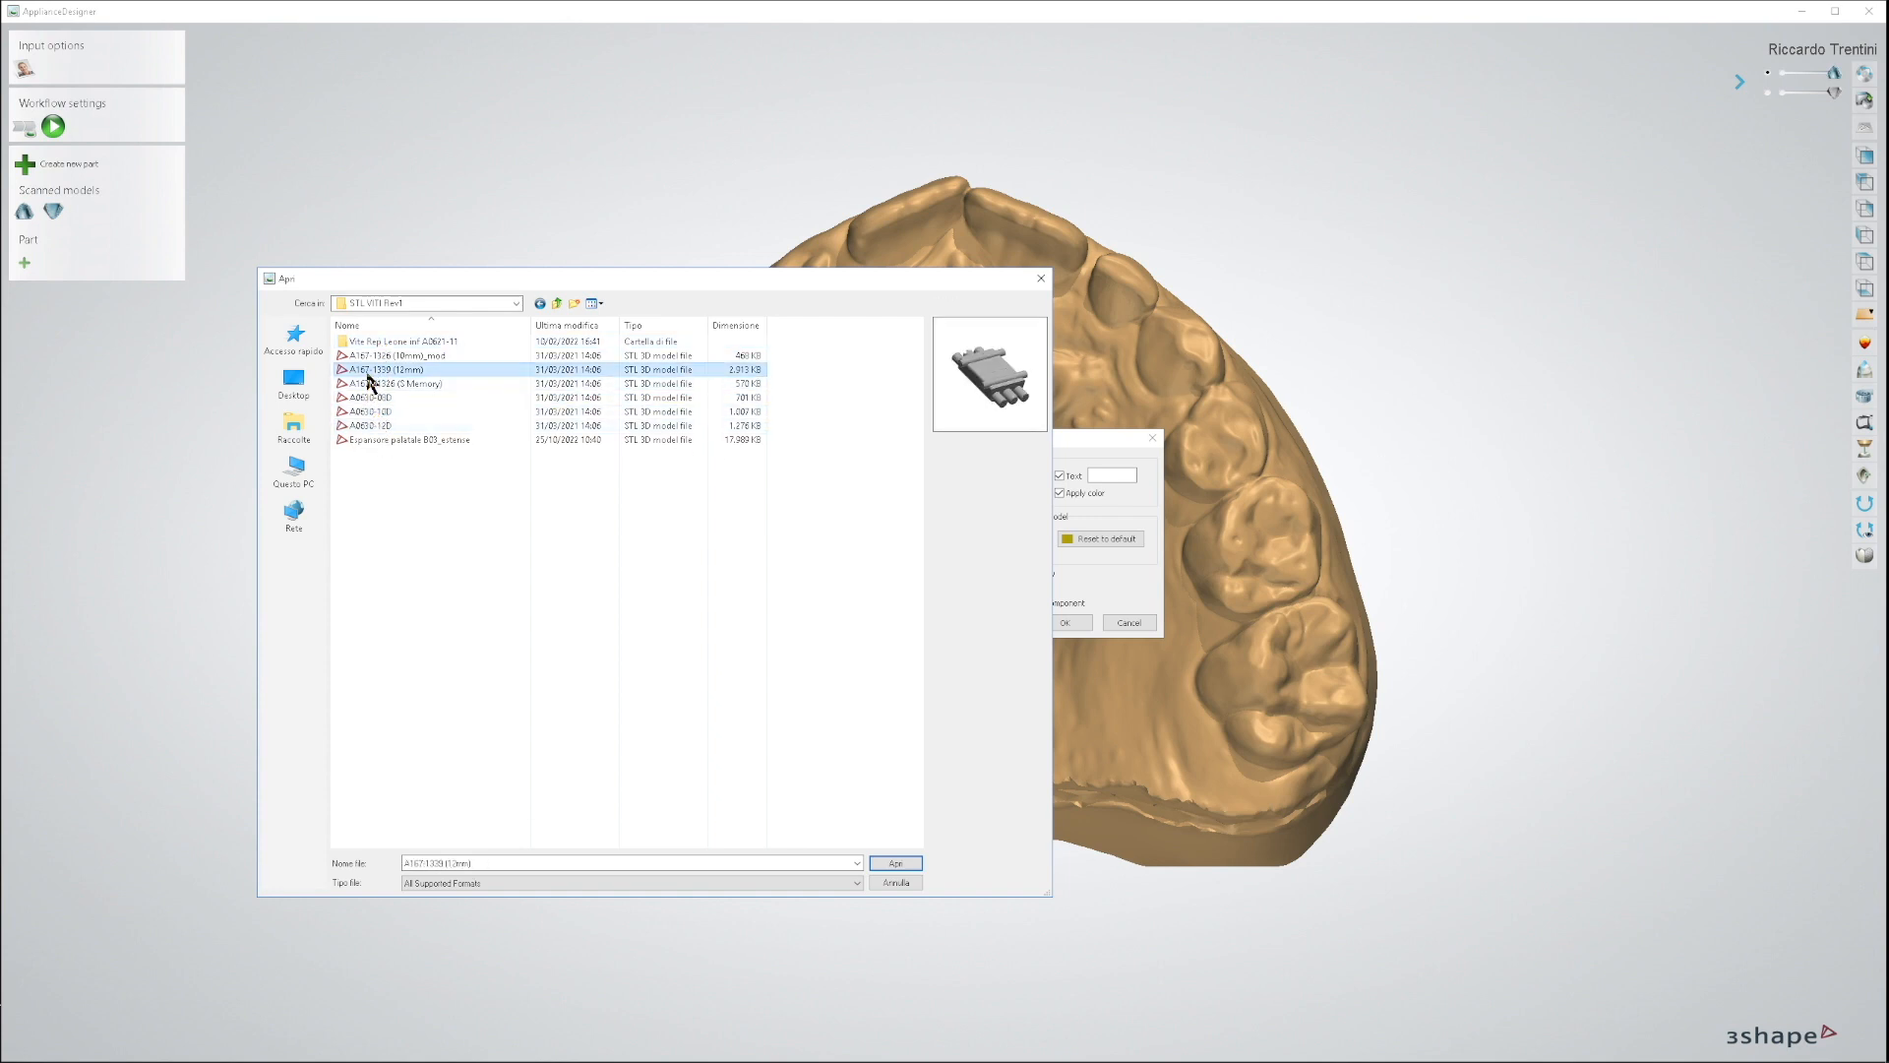
click(540, 304)
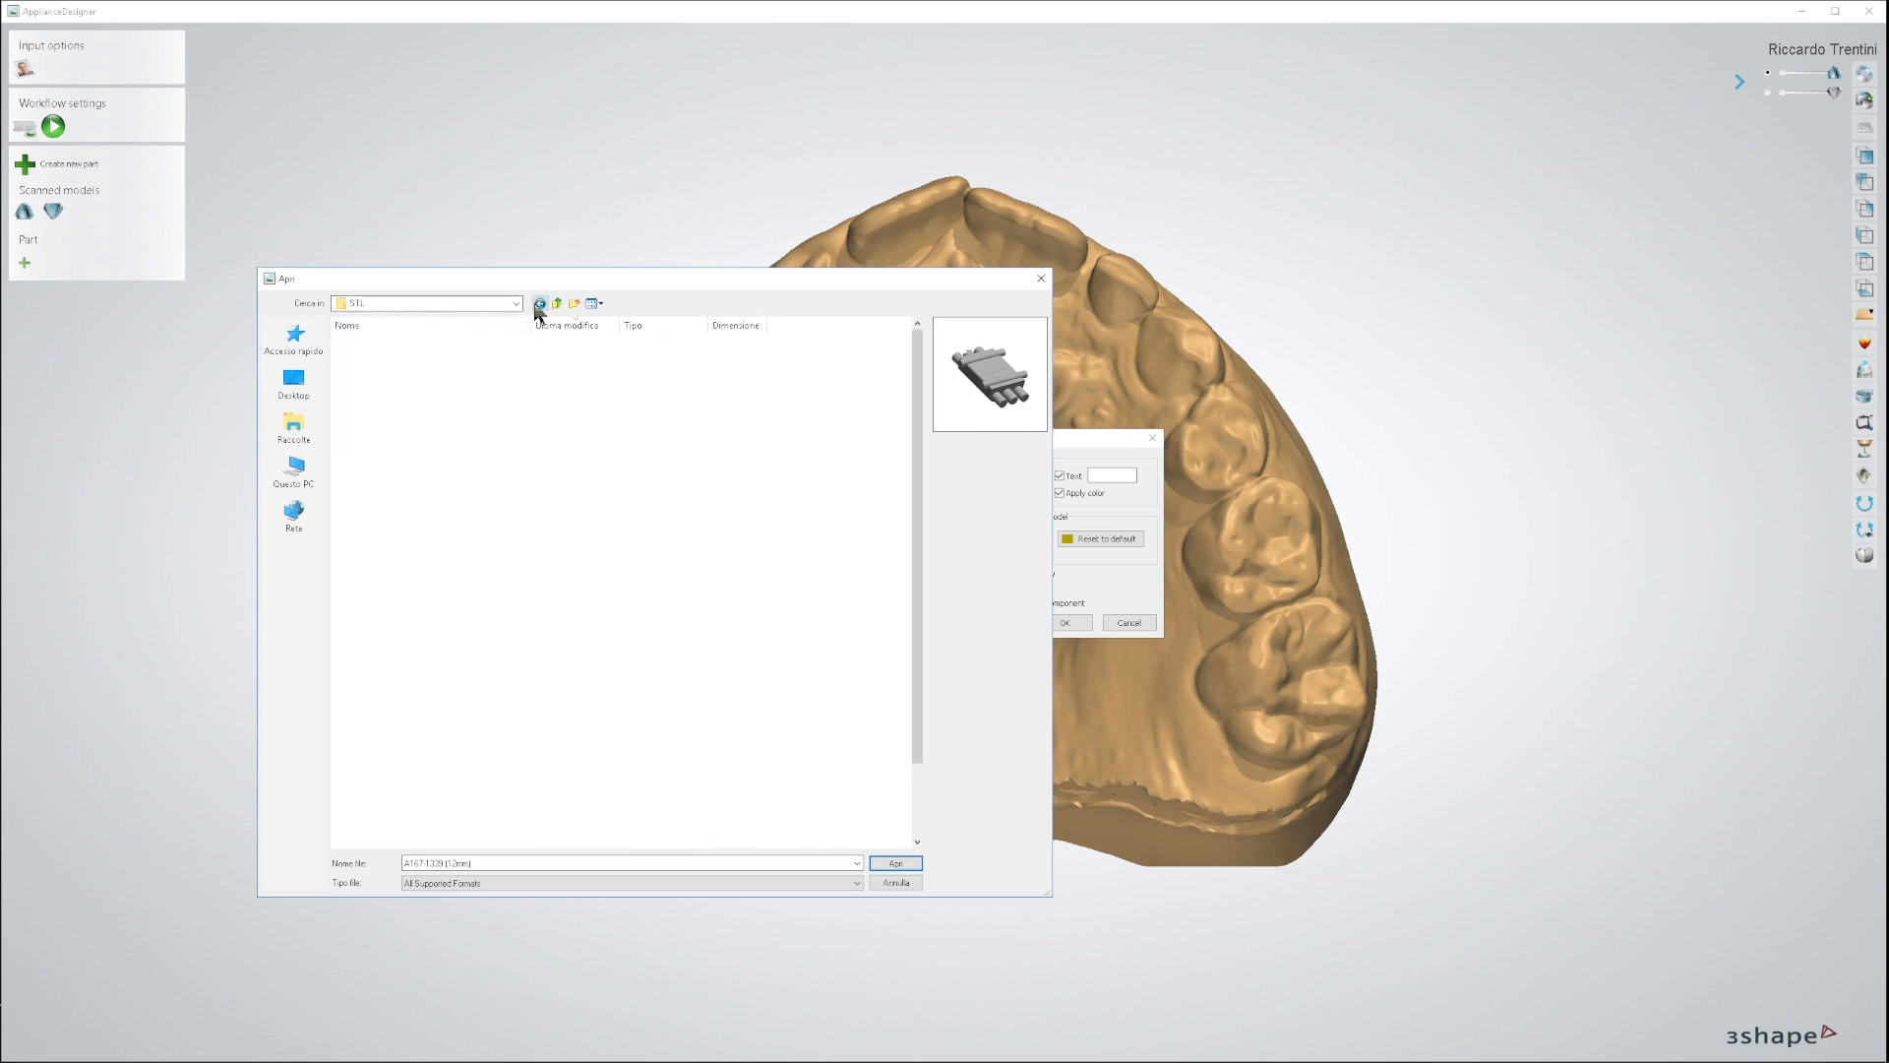
Step: Load A167-1326 (10mm)_mod from the Viti 3D con supporto folder as the component's source model
double_click(386, 581)
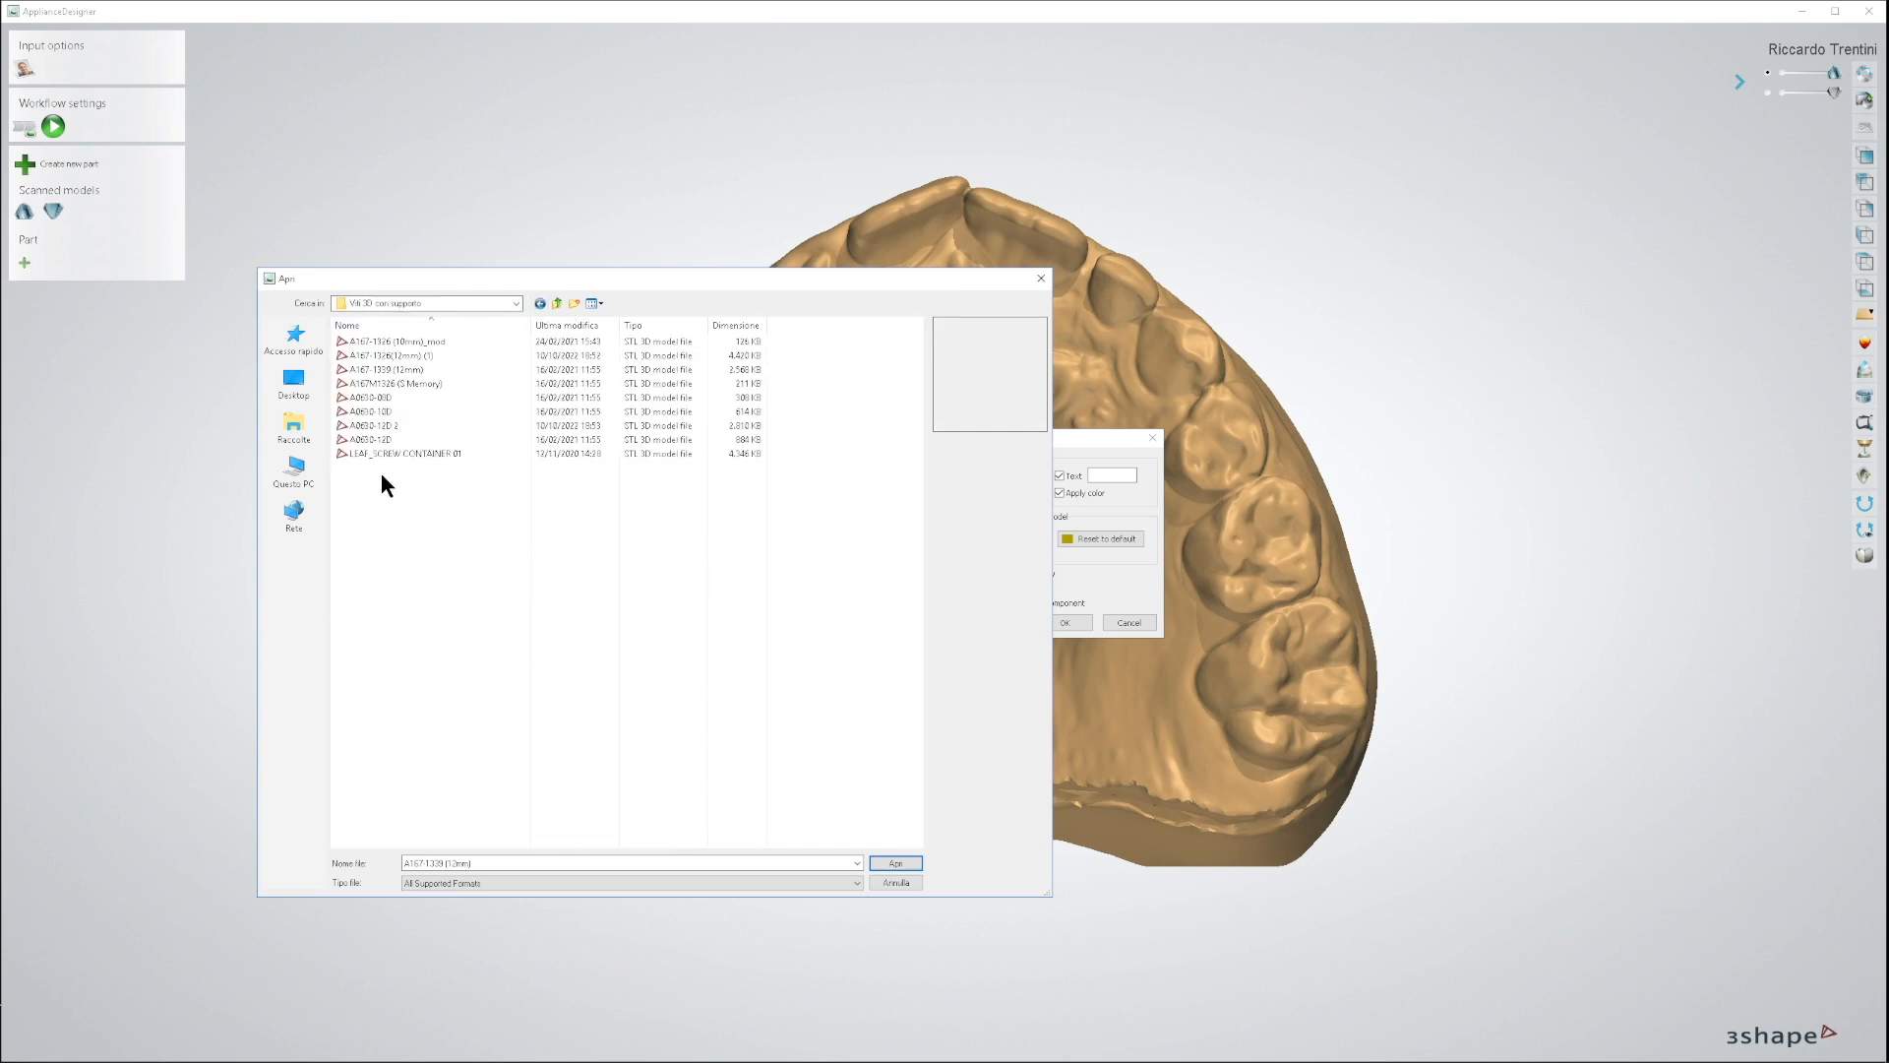
click(380, 344)
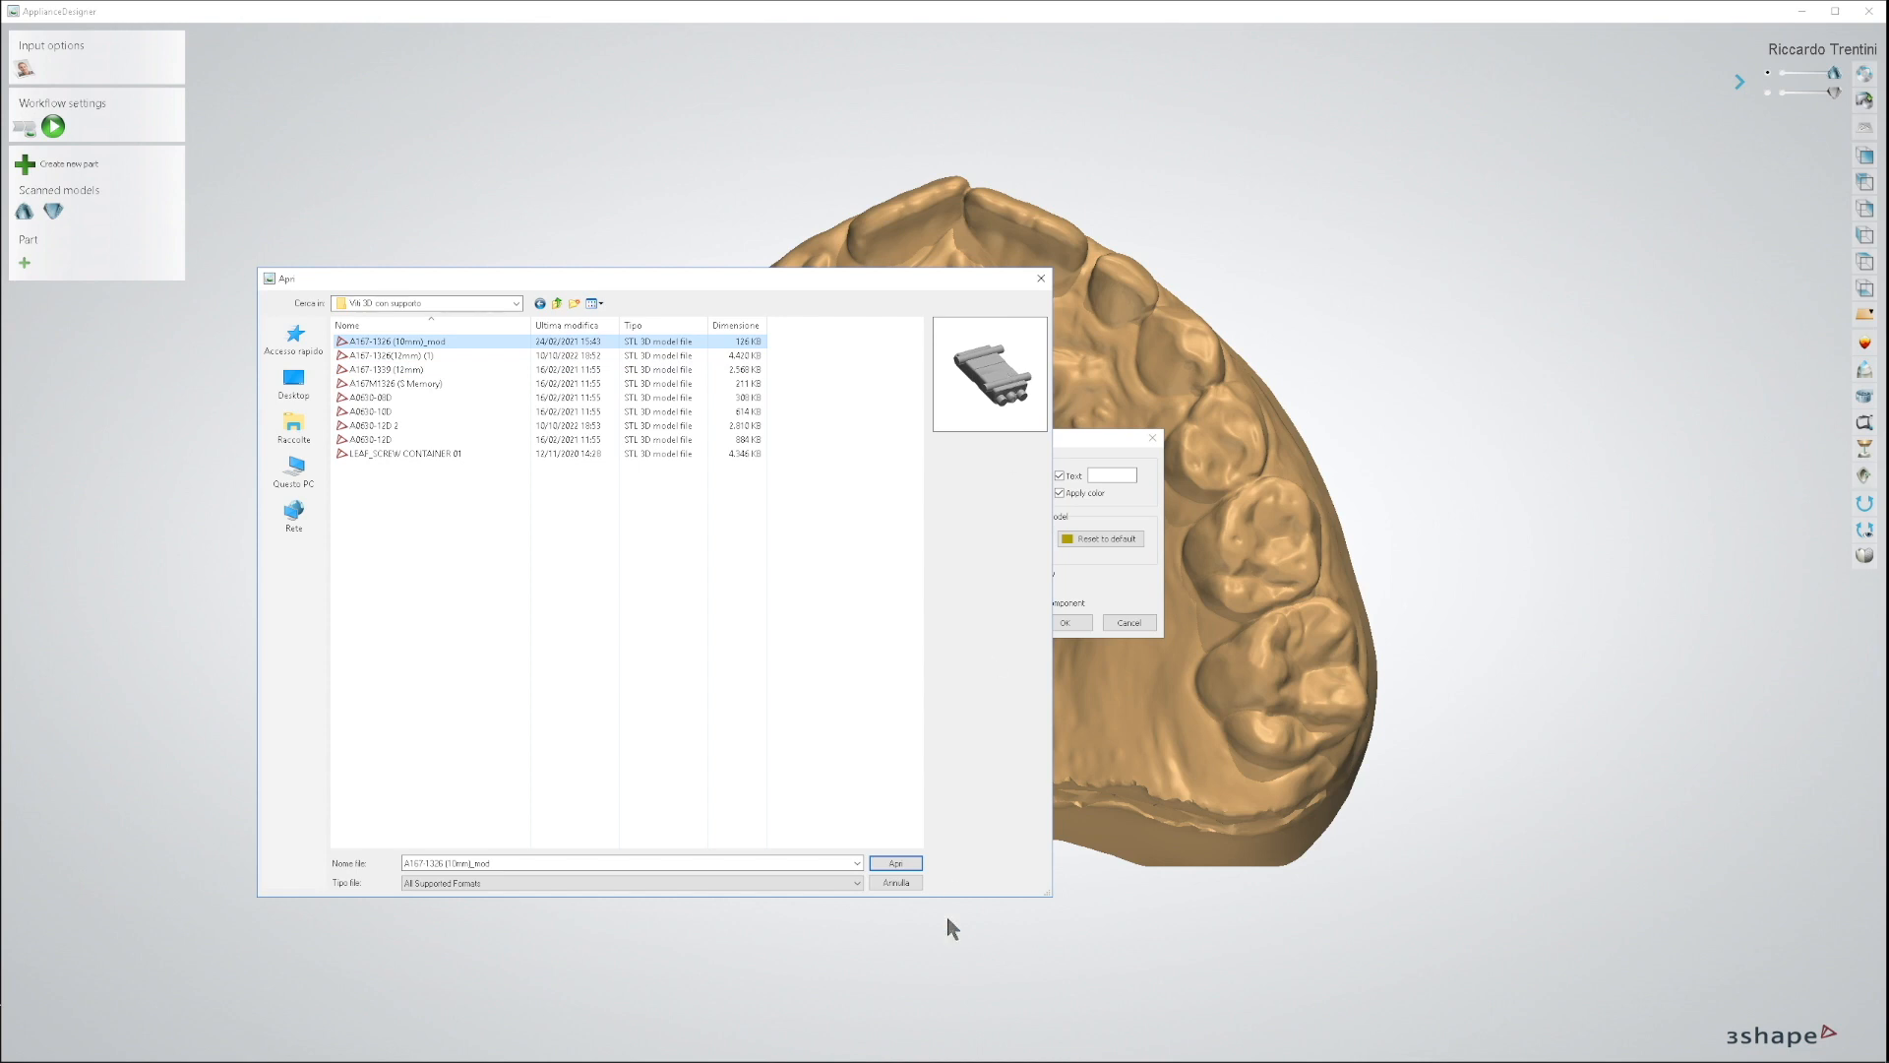
click(896, 864)
drag(45, 500, 414, 488)
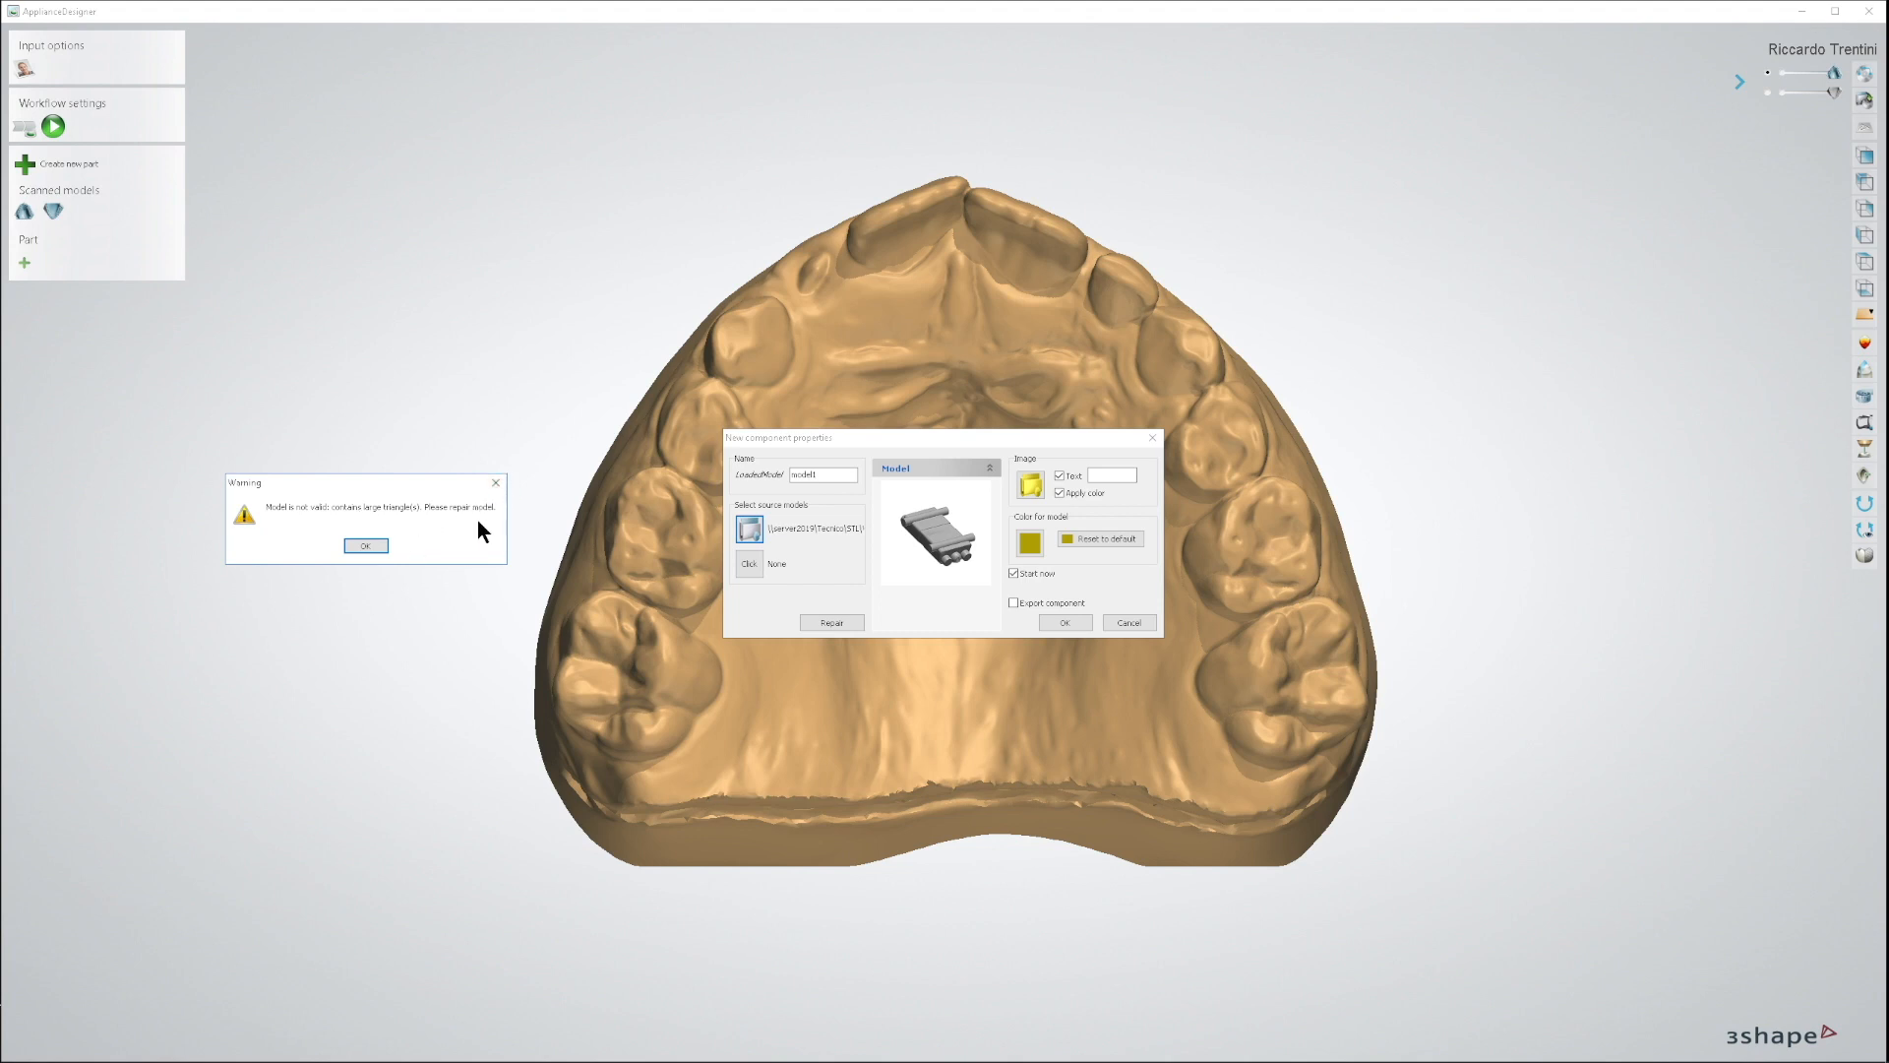
click(370, 544)
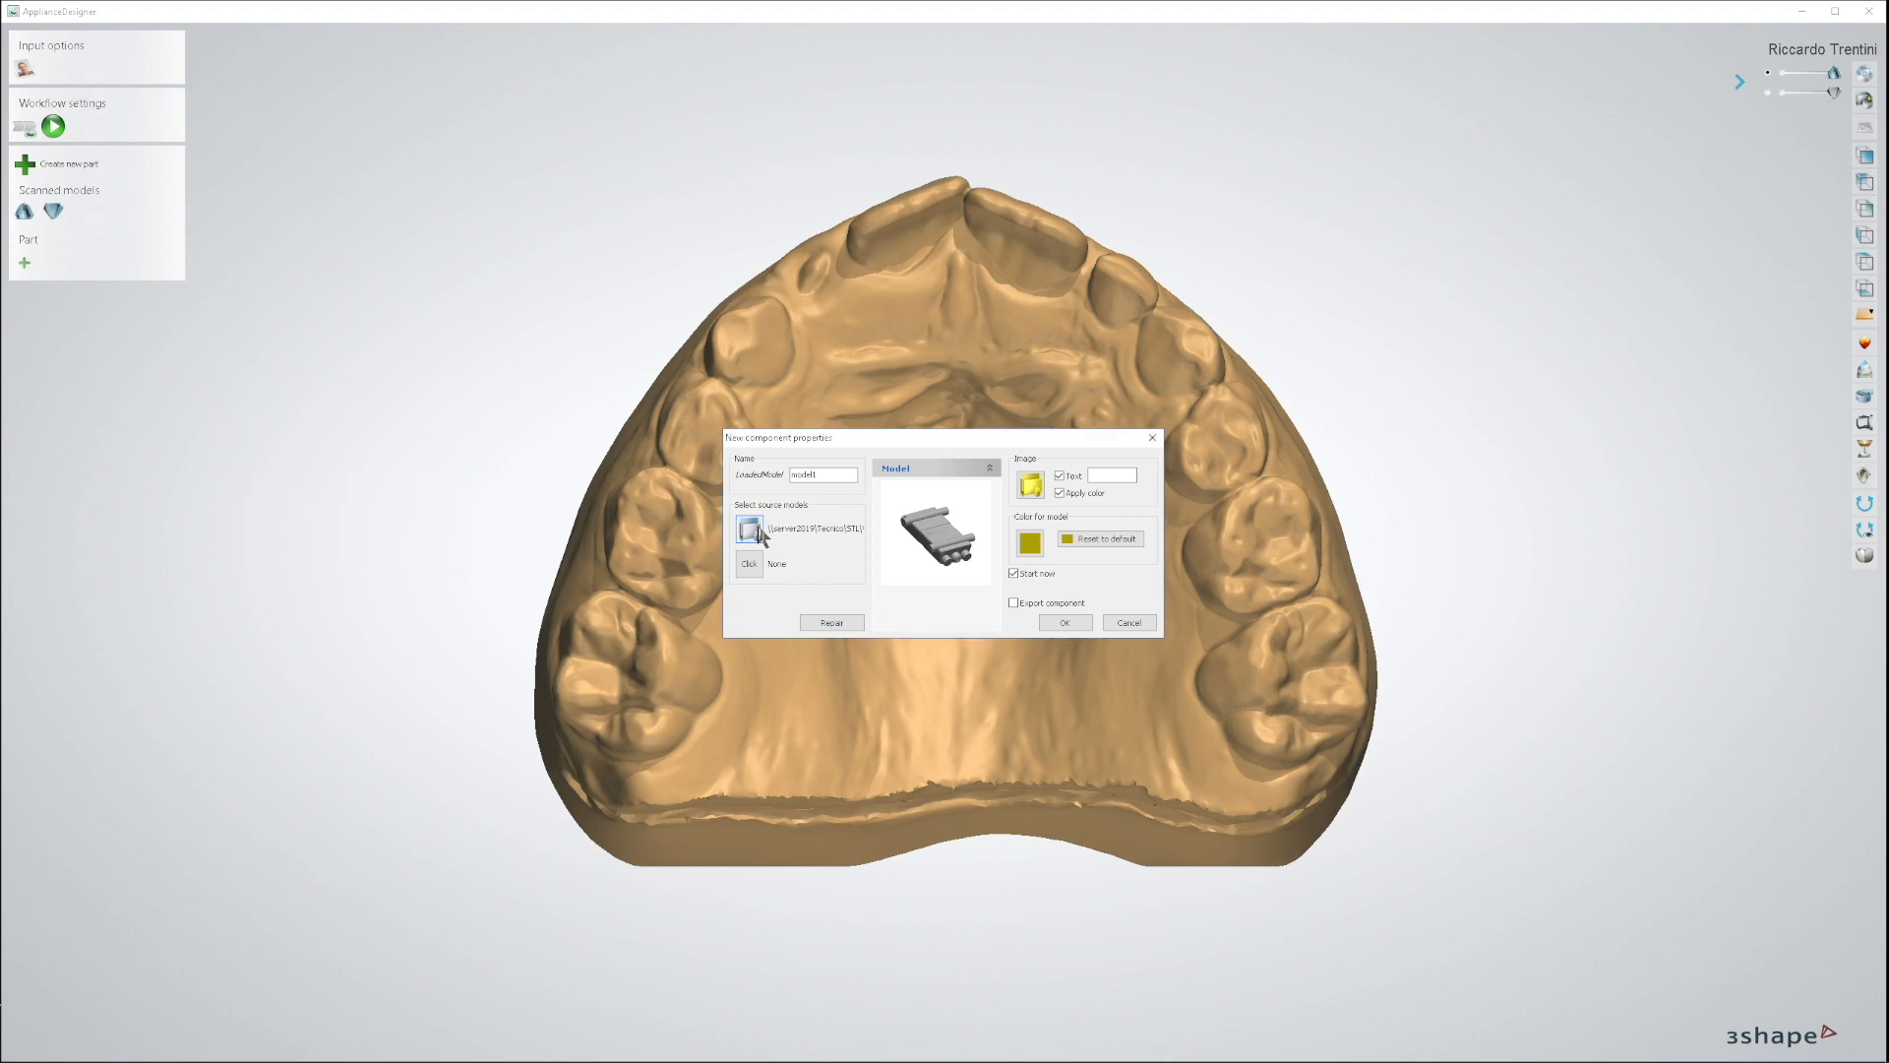
Step: Set the component's image text to 5 and create the component
click(1110, 474)
text(5)
click(1076, 621)
Step: Examine the expansion screw from above and below, checking its body and the four protruding support arms
right_drag(1092, 625, 1217, 645)
scroll(878, 519, up, 4)
right_drag(879, 519, 1092, 581)
scroll(1069, 551, up, 2)
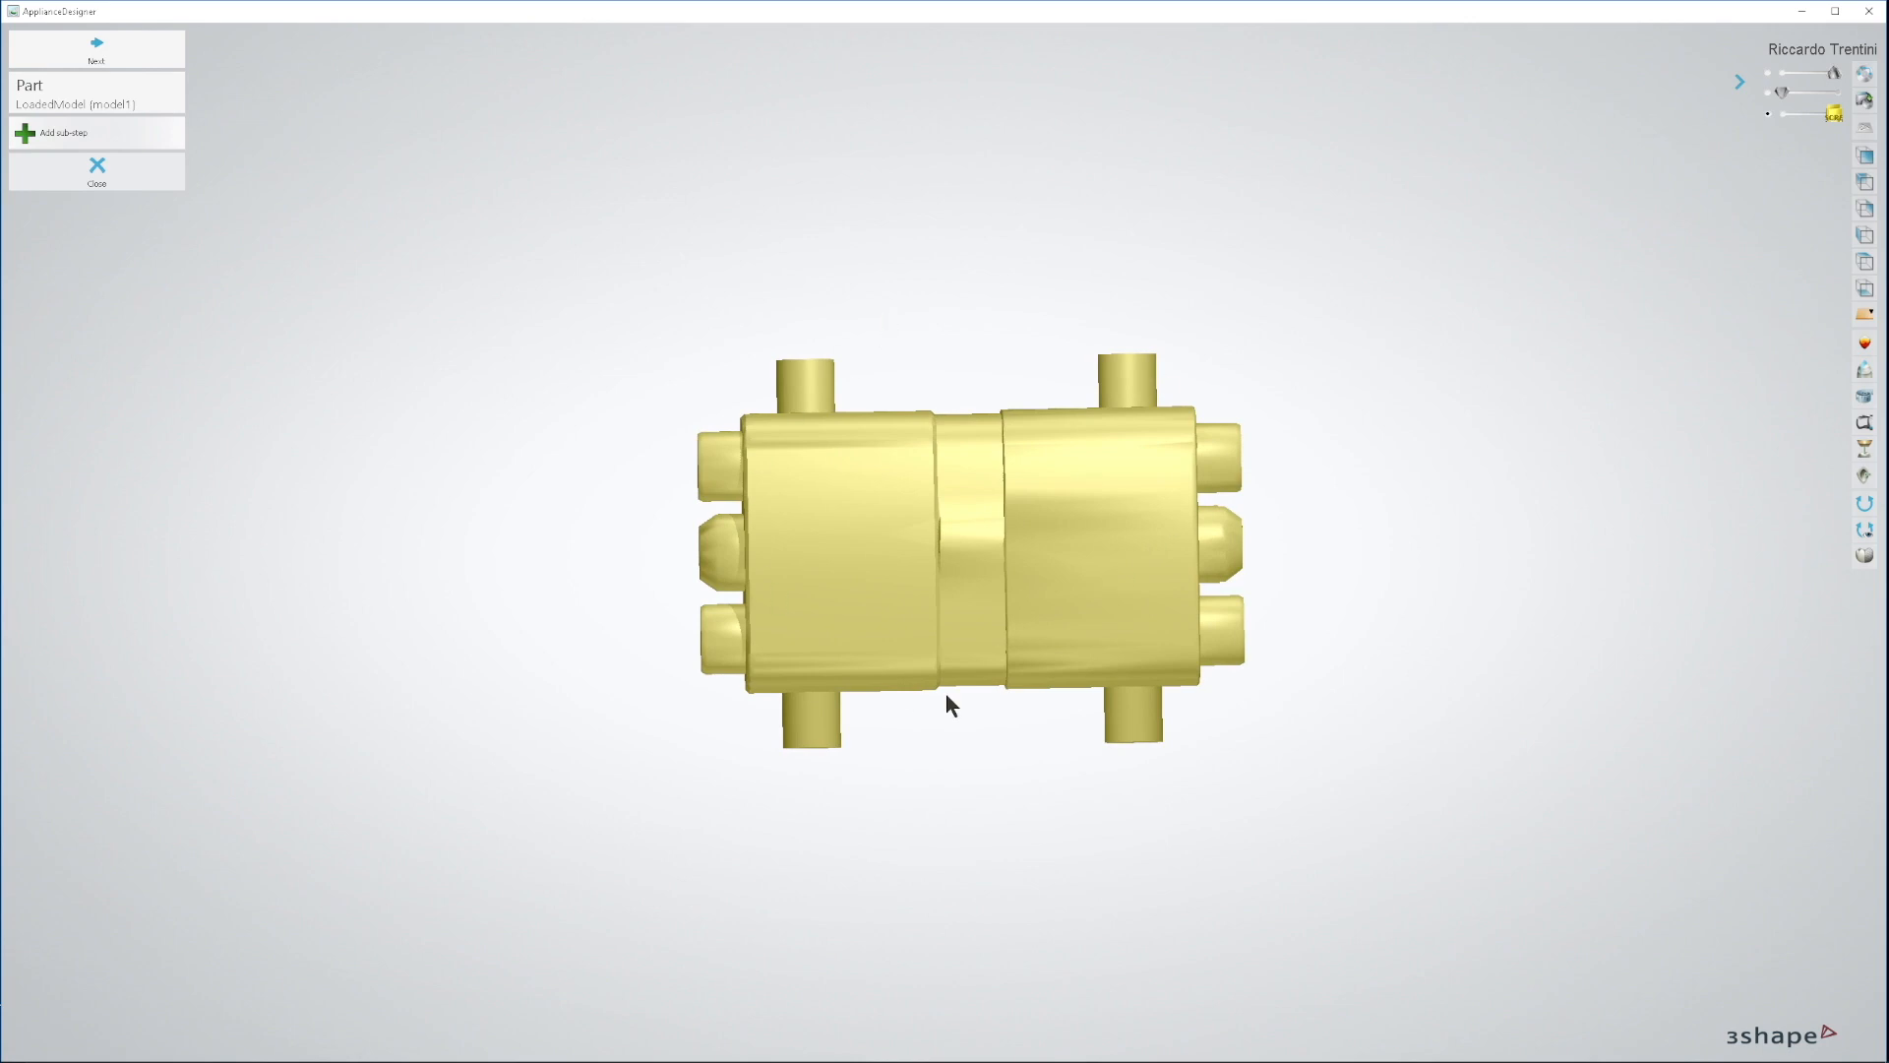
mouse_move(957, 551)
right_down()
mouse_move(953, 661)
mouse_move(970, 578)
right_up()
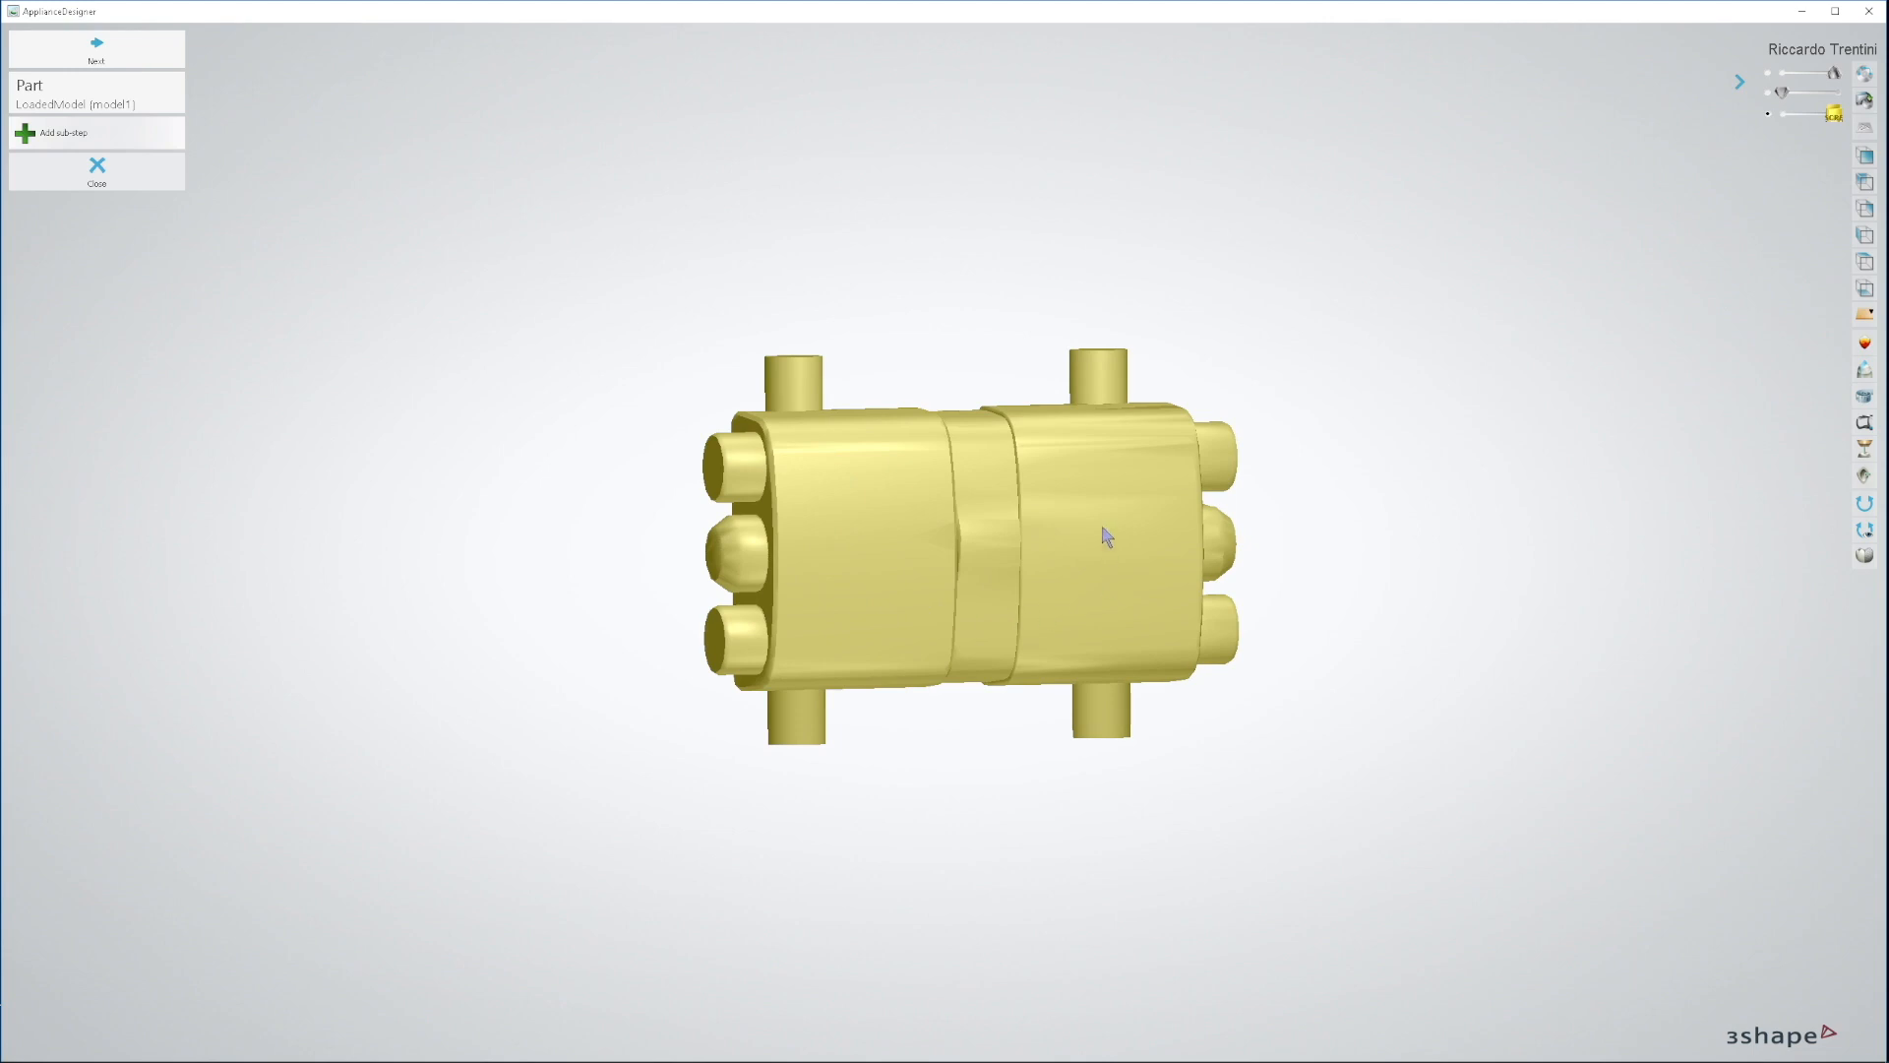
right_drag(1076, 428, 1072, 639)
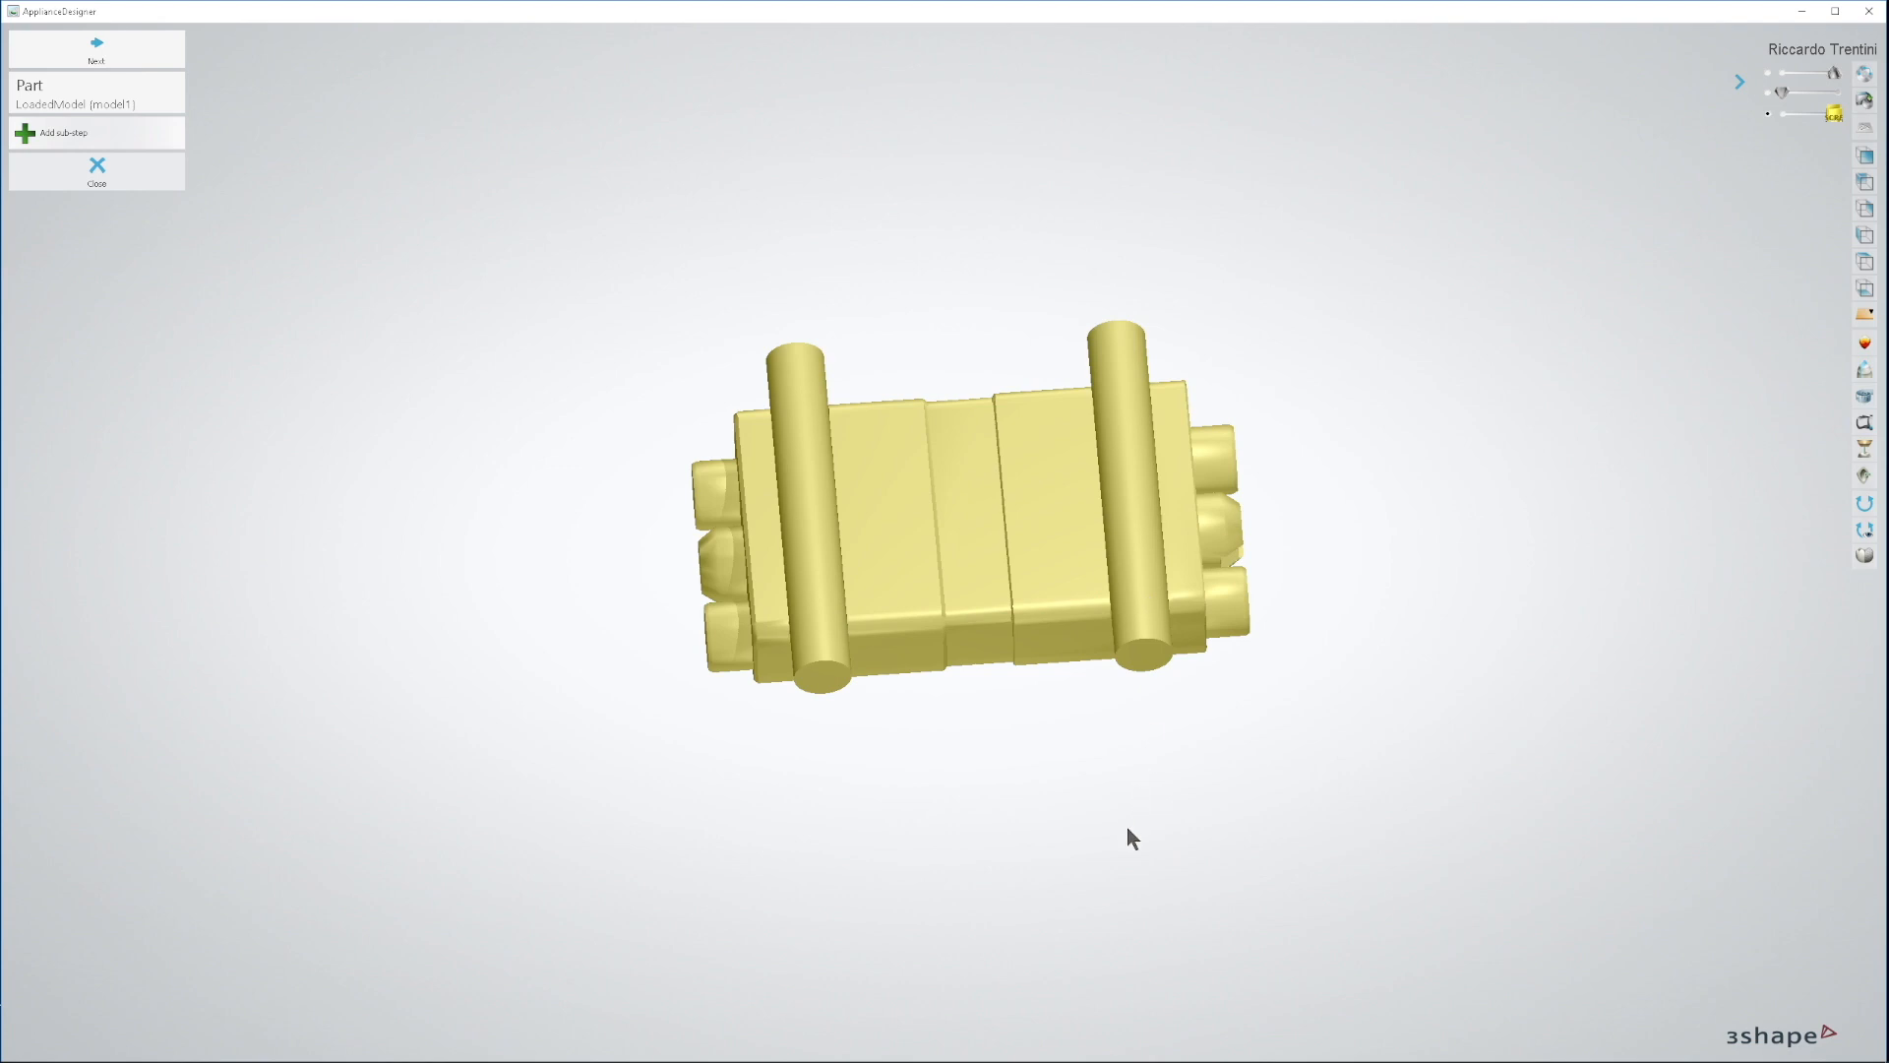
right_drag(1004, 788, 1005, 824)
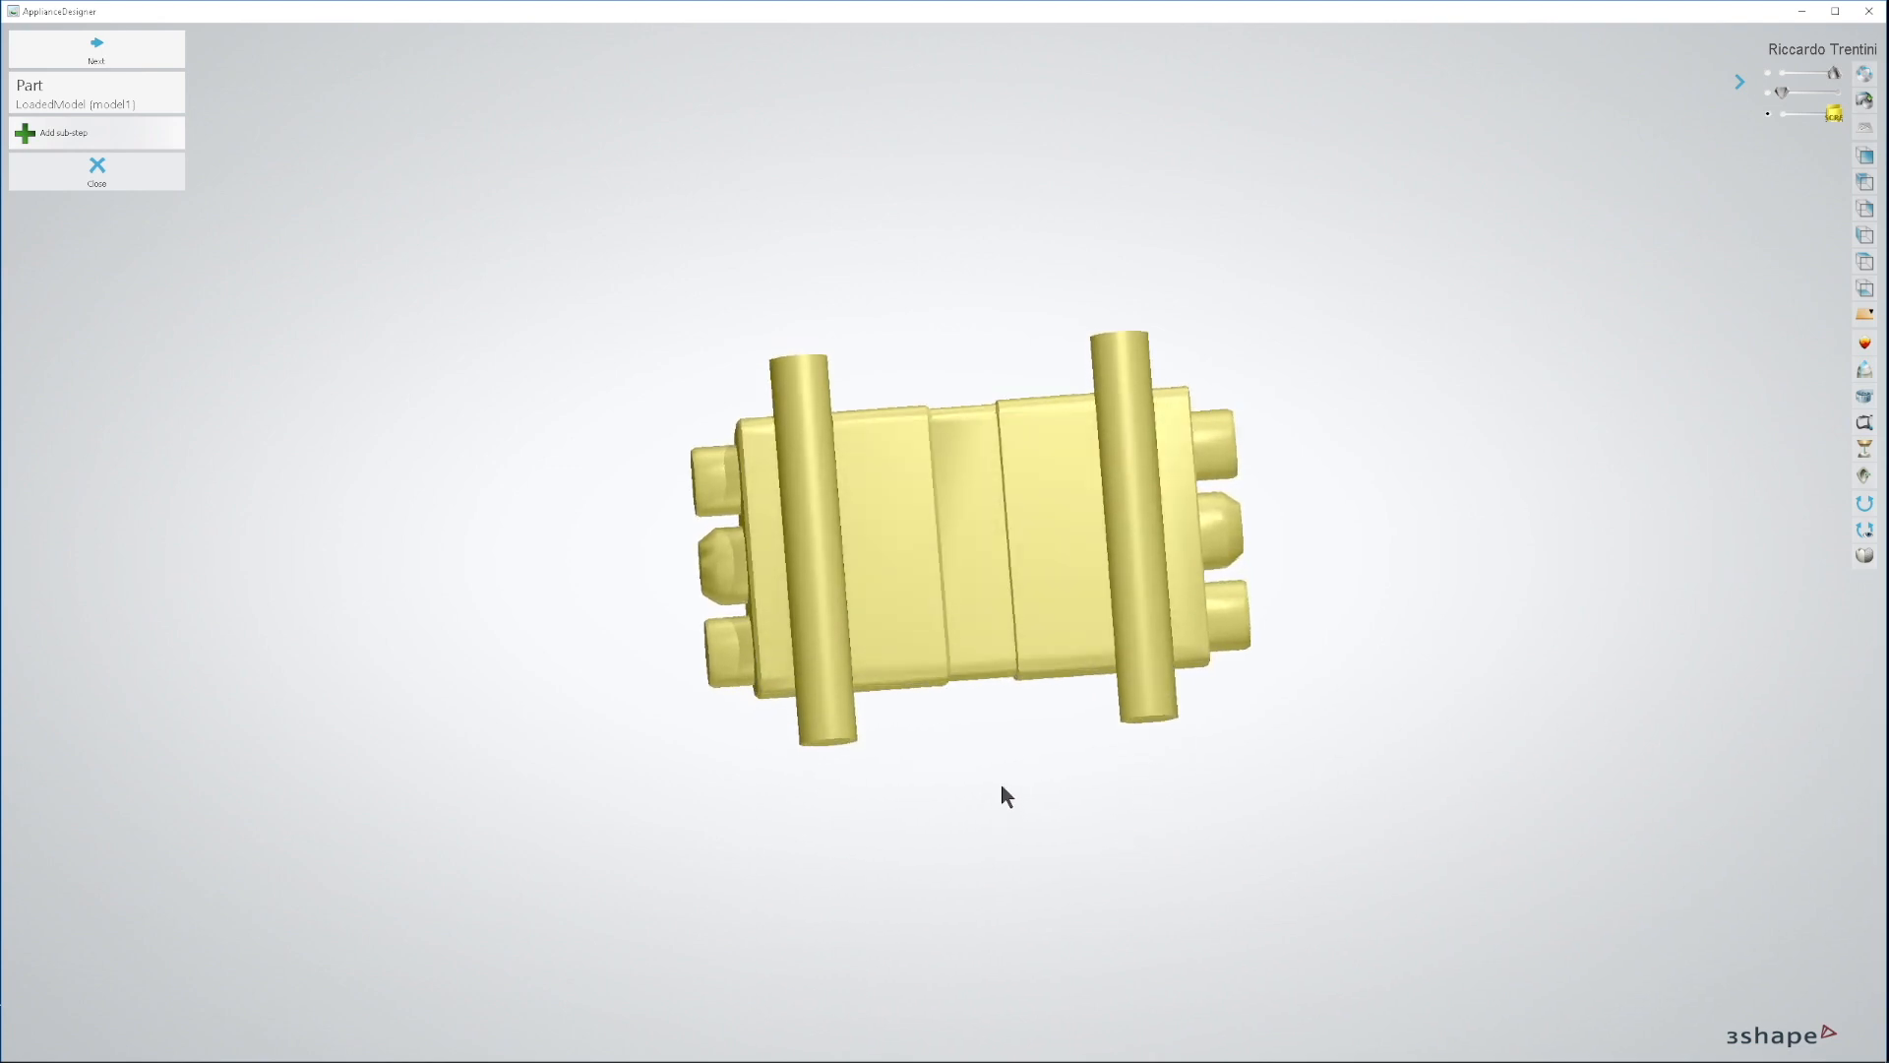
right_drag(1082, 698, 859, 653)
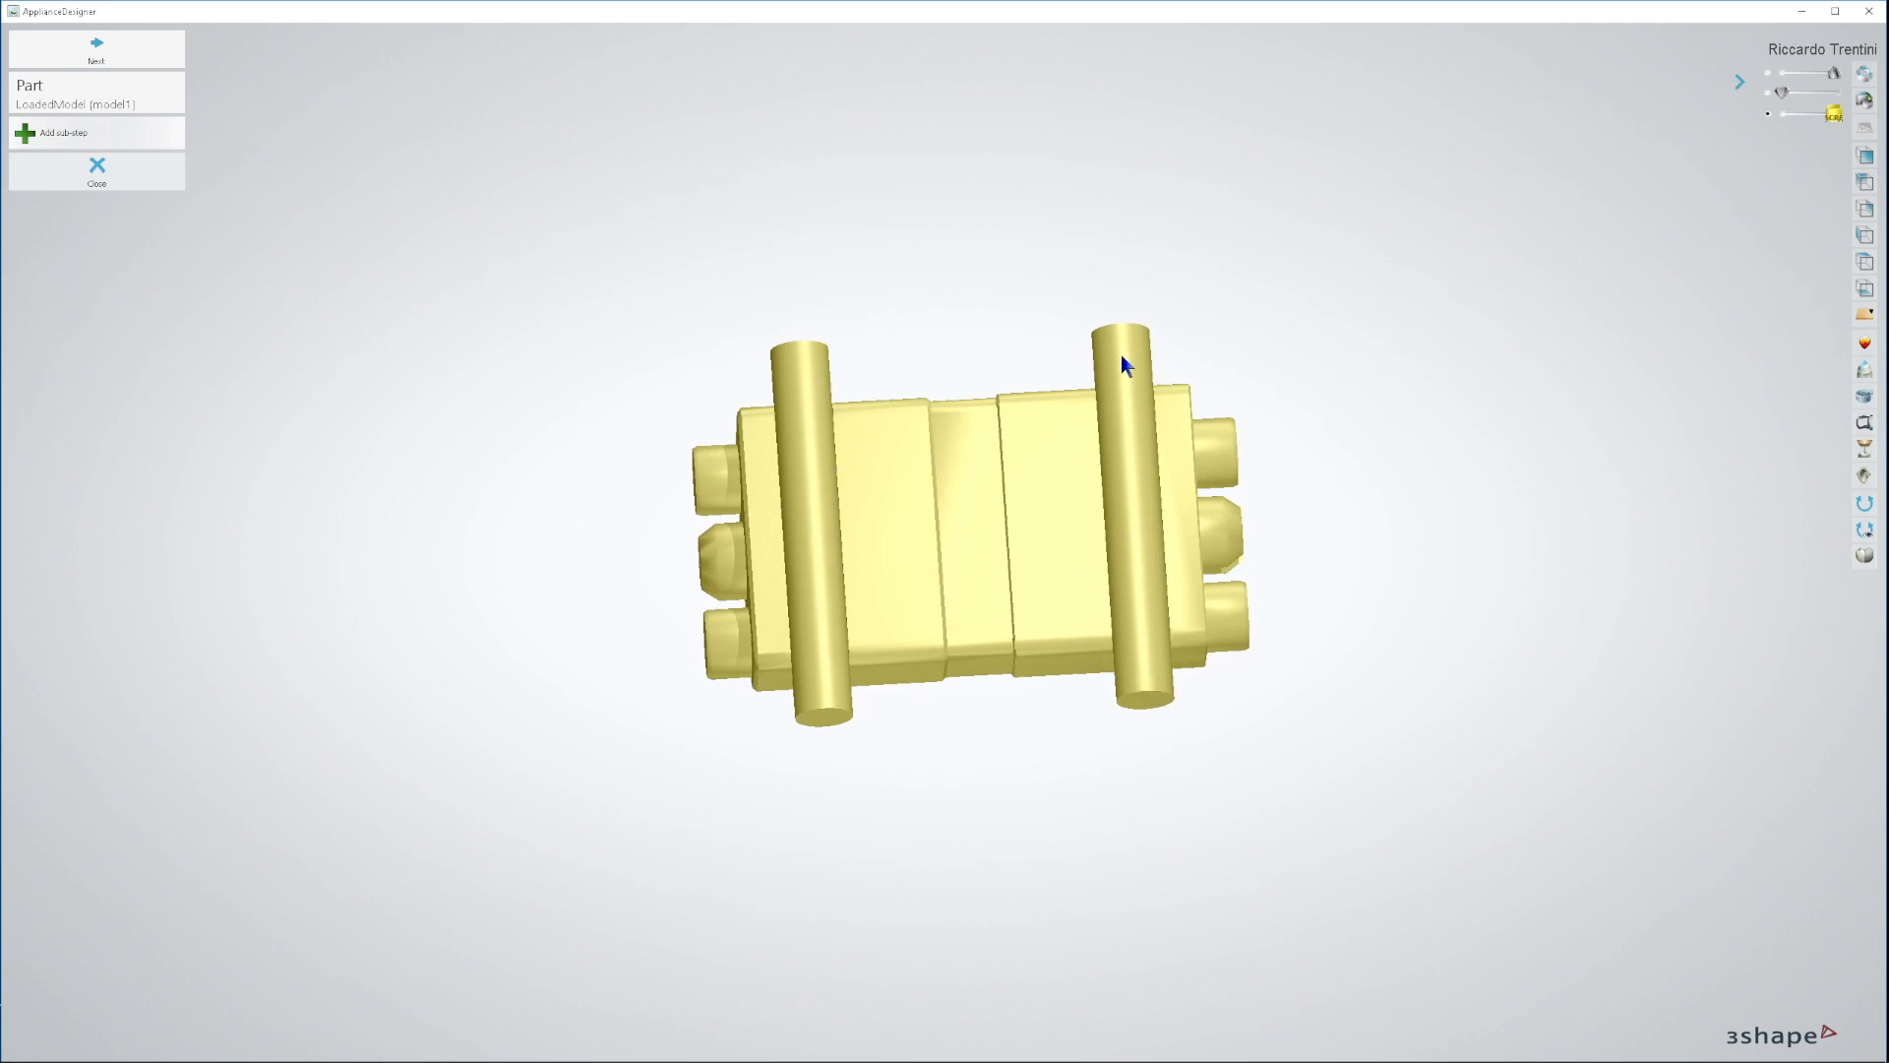
right_drag(1061, 559, 1003, 498)
right_drag(1079, 645, 1092, 633)
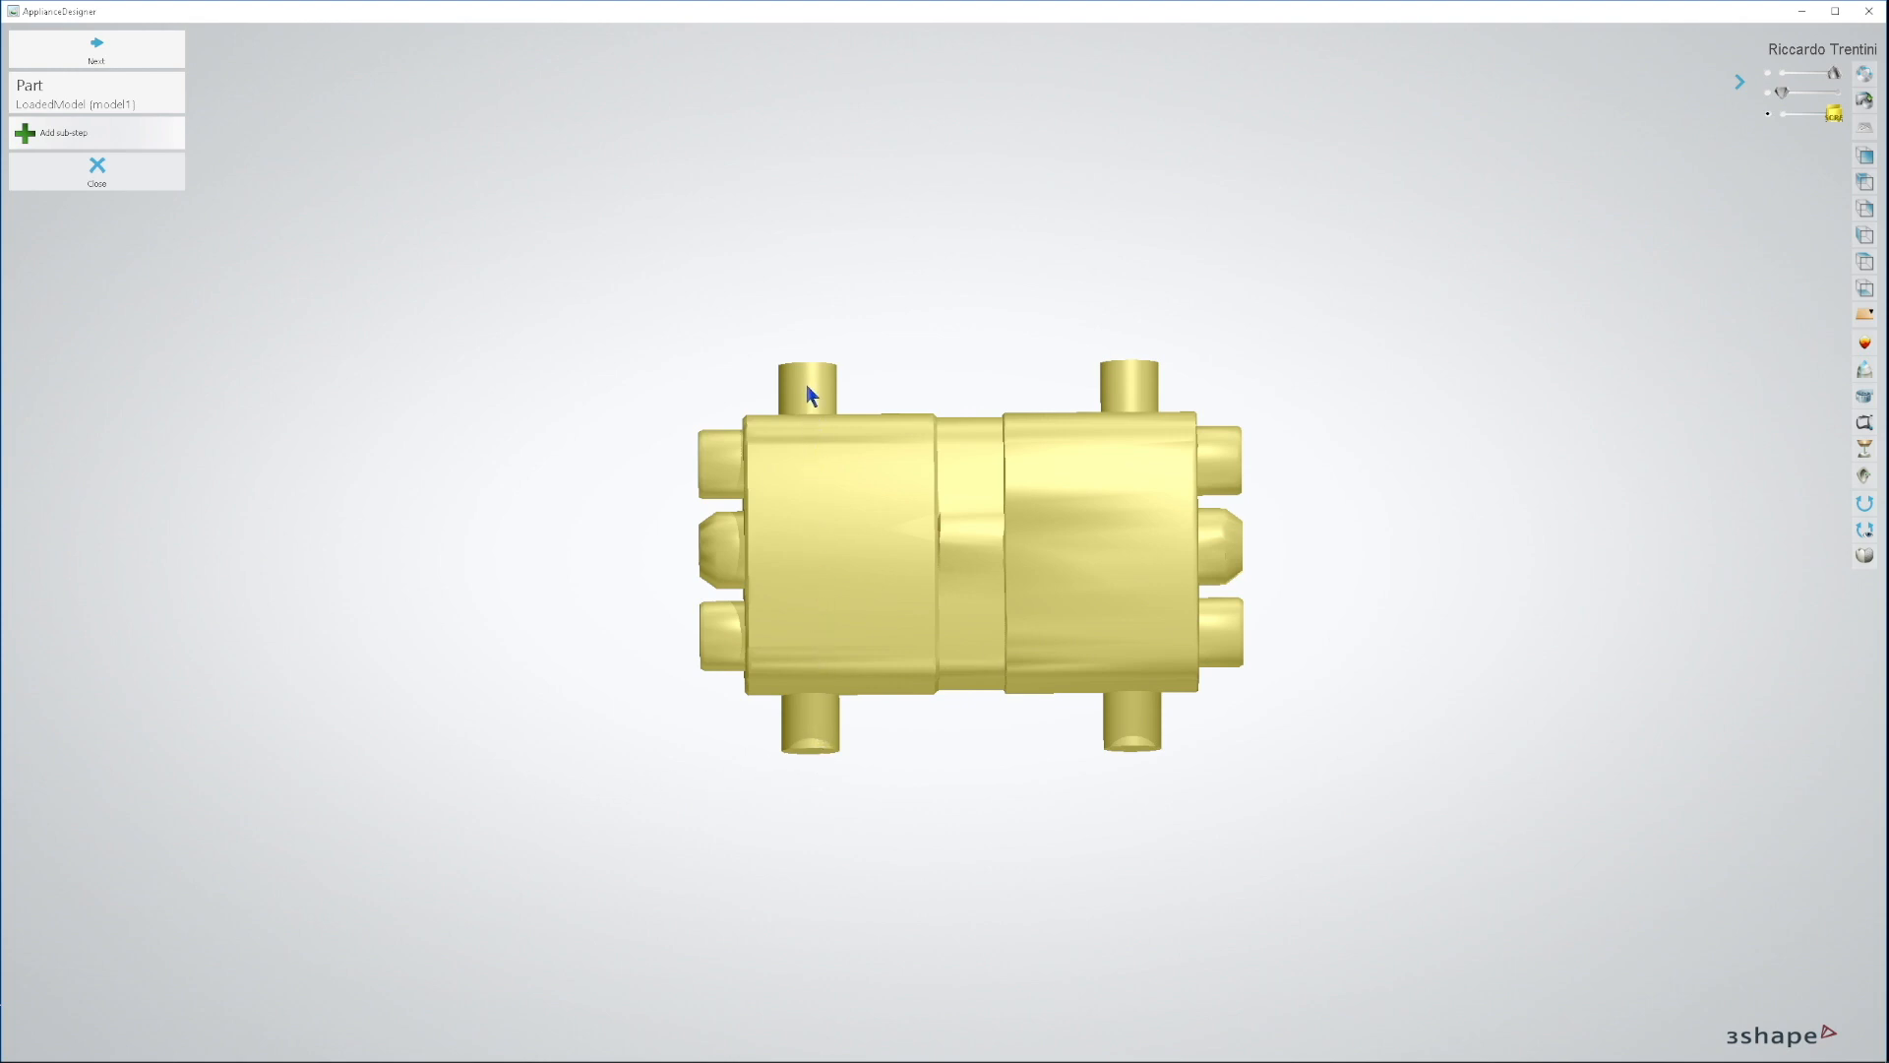
mouse_move(842, 506)
right_down()
mouse_move(843, 581)
mouse_move(826, 451)
mouse_move(824, 538)
right_up()
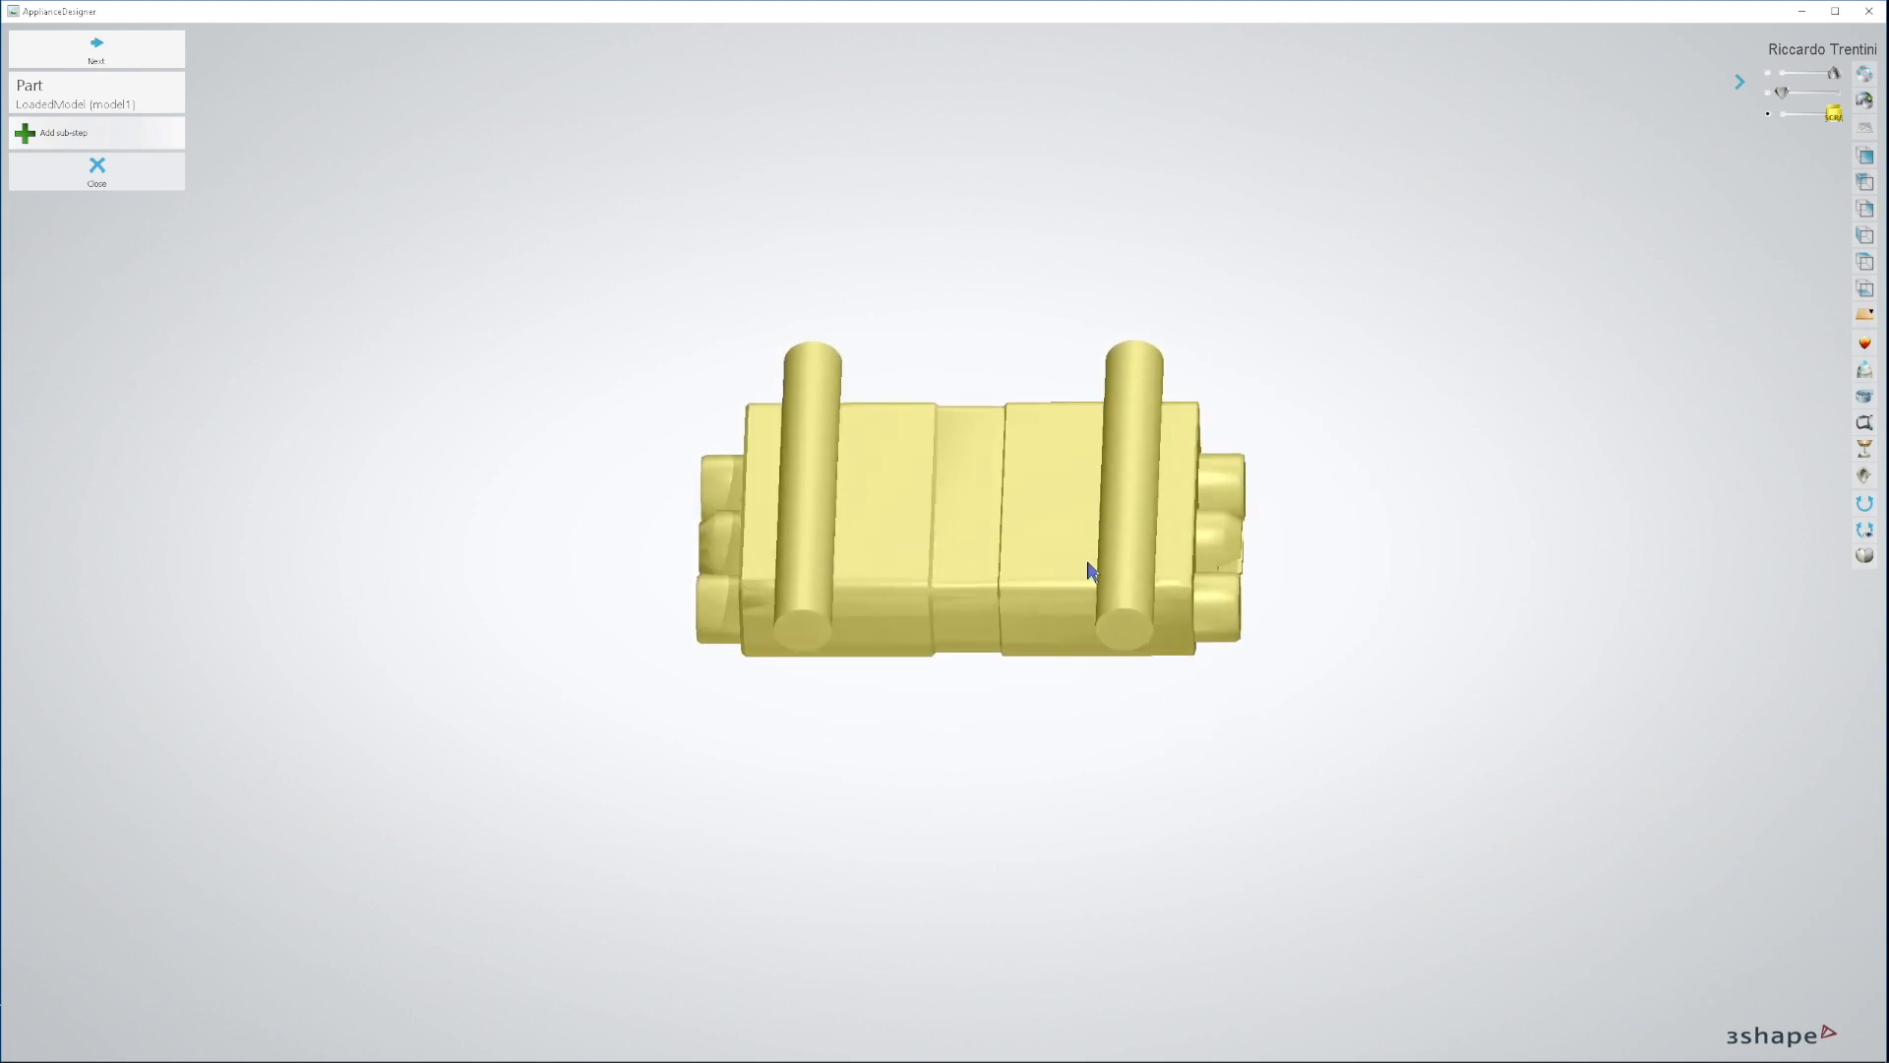
right_drag(1090, 571, 772, 768)
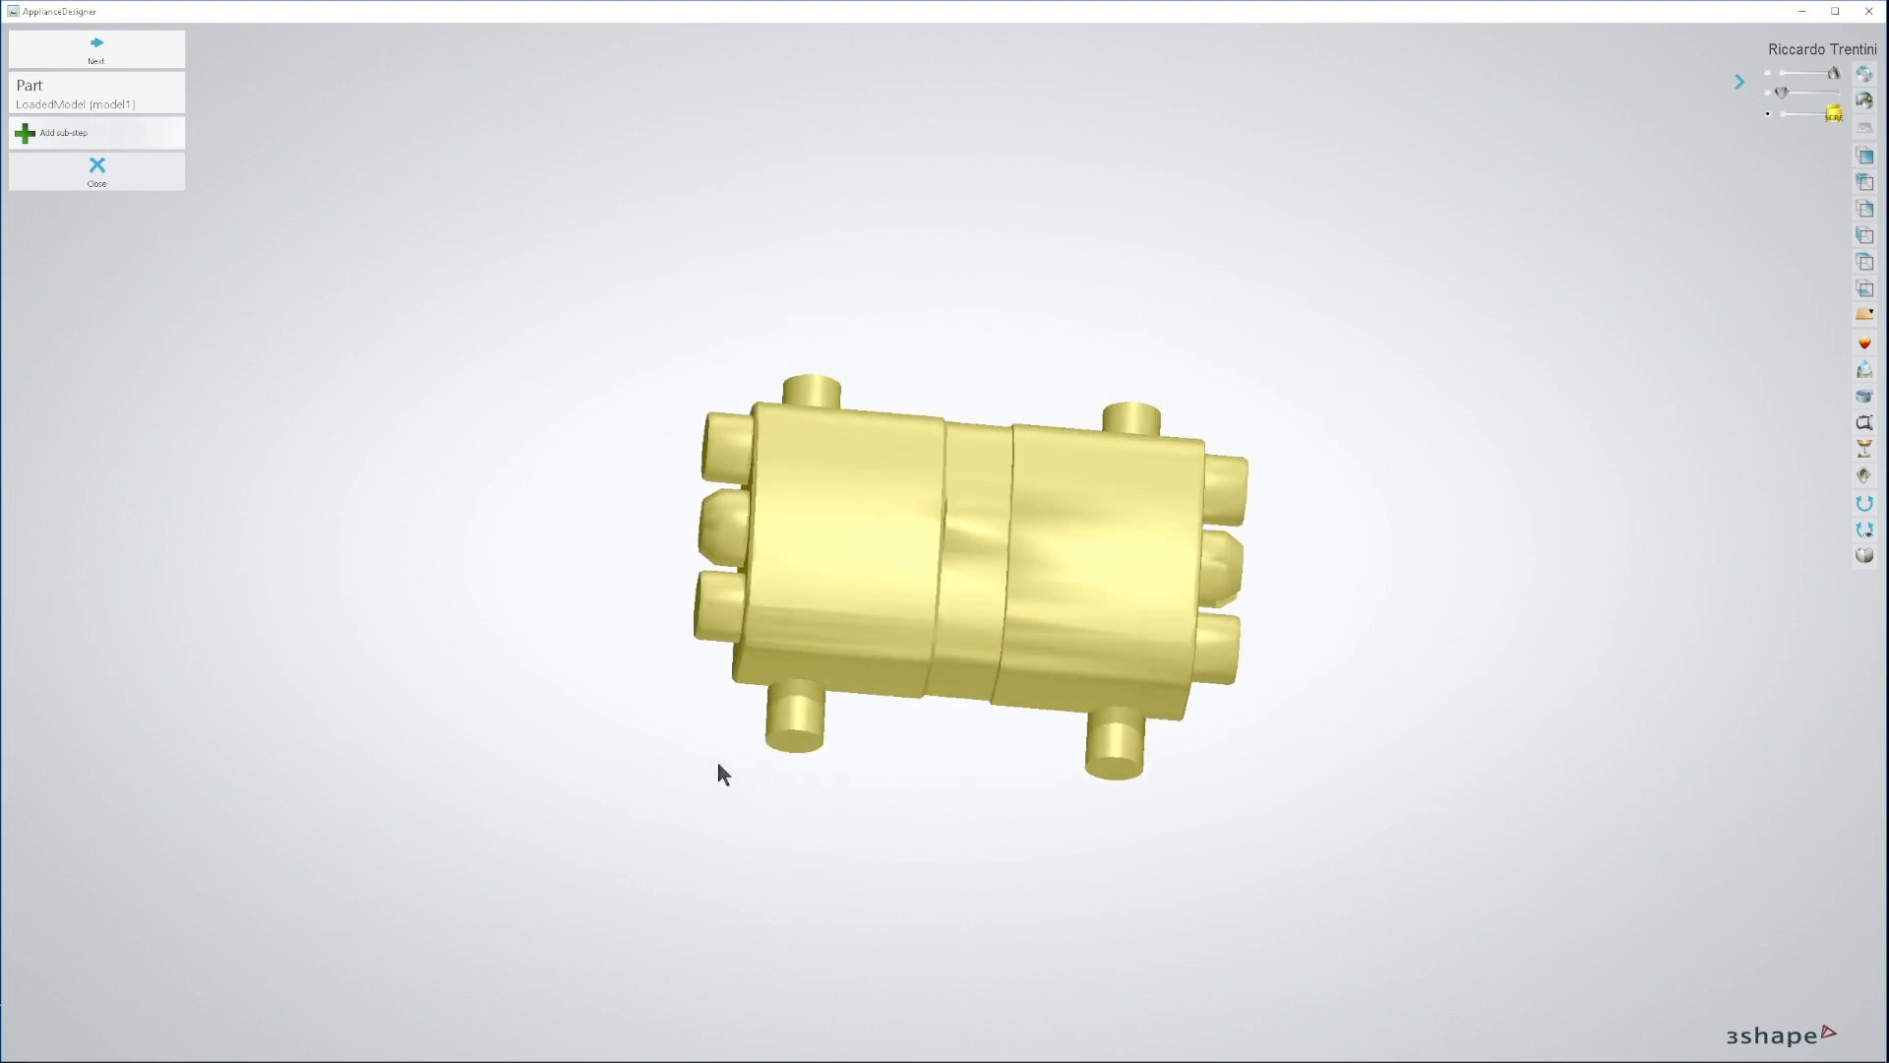
right_drag(834, 401, 842, 500)
Step: Show the upper arch together with the expansion screw and check the screw's position over the palate
click(1764, 72)
click(1764, 71)
click(1767, 72)
right_drag(1348, 393, 1087, 574)
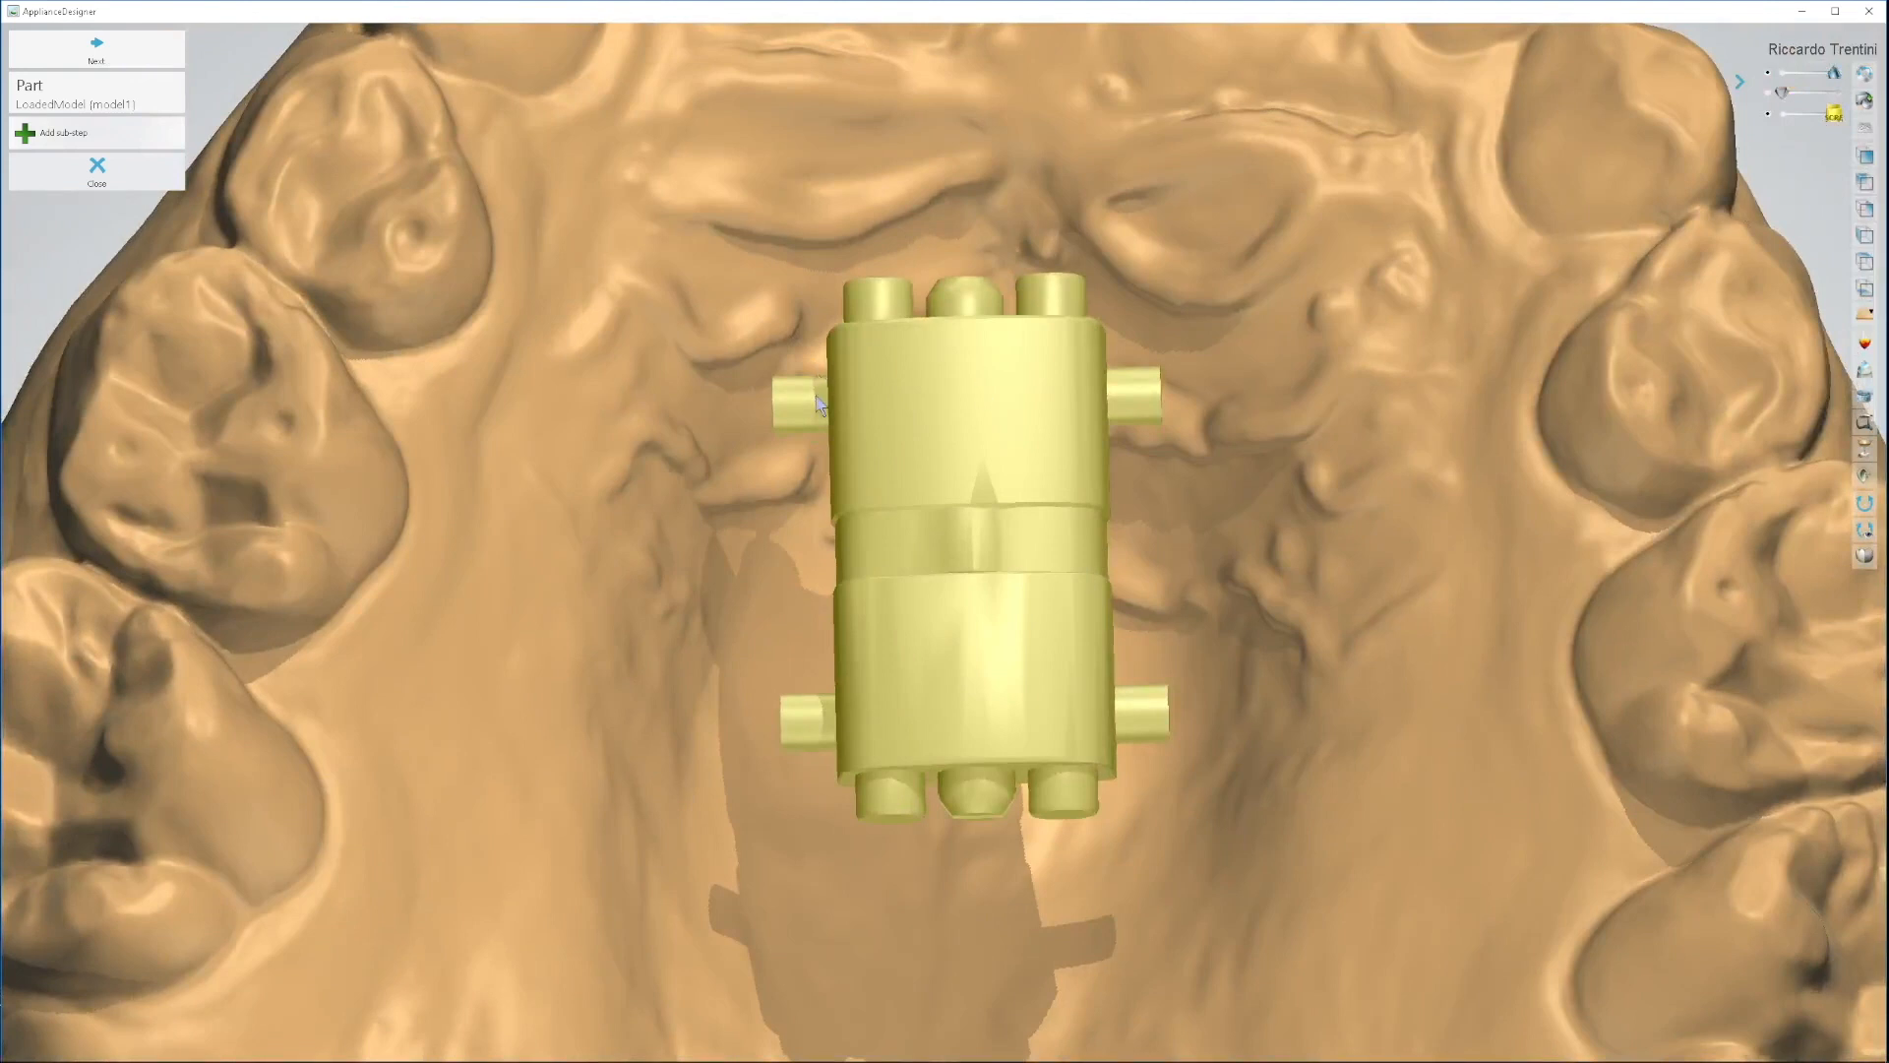
scroll(808, 556, down, 2)
right_drag(808, 513, 685, 751)
right_drag(1113, 728, 1065, 775)
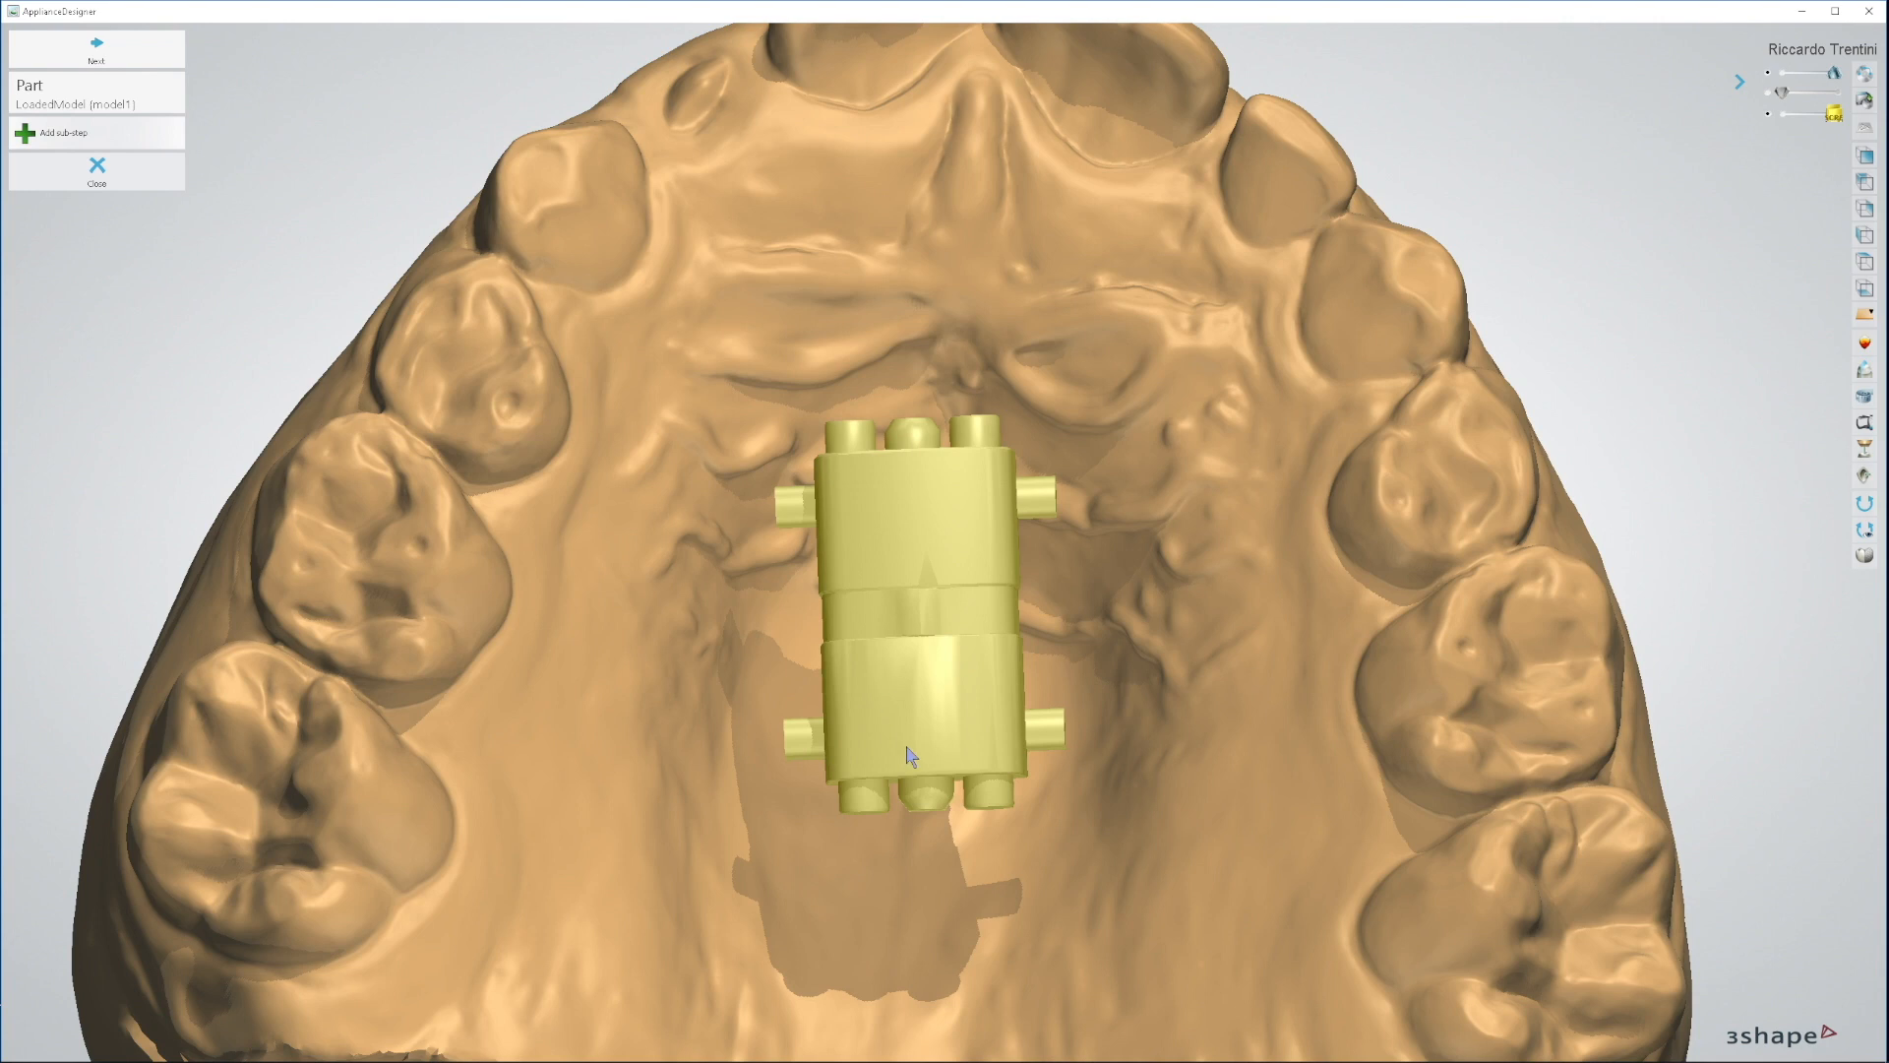
scroll(906, 745, down, 5)
right_drag(929, 865, 967, 749)
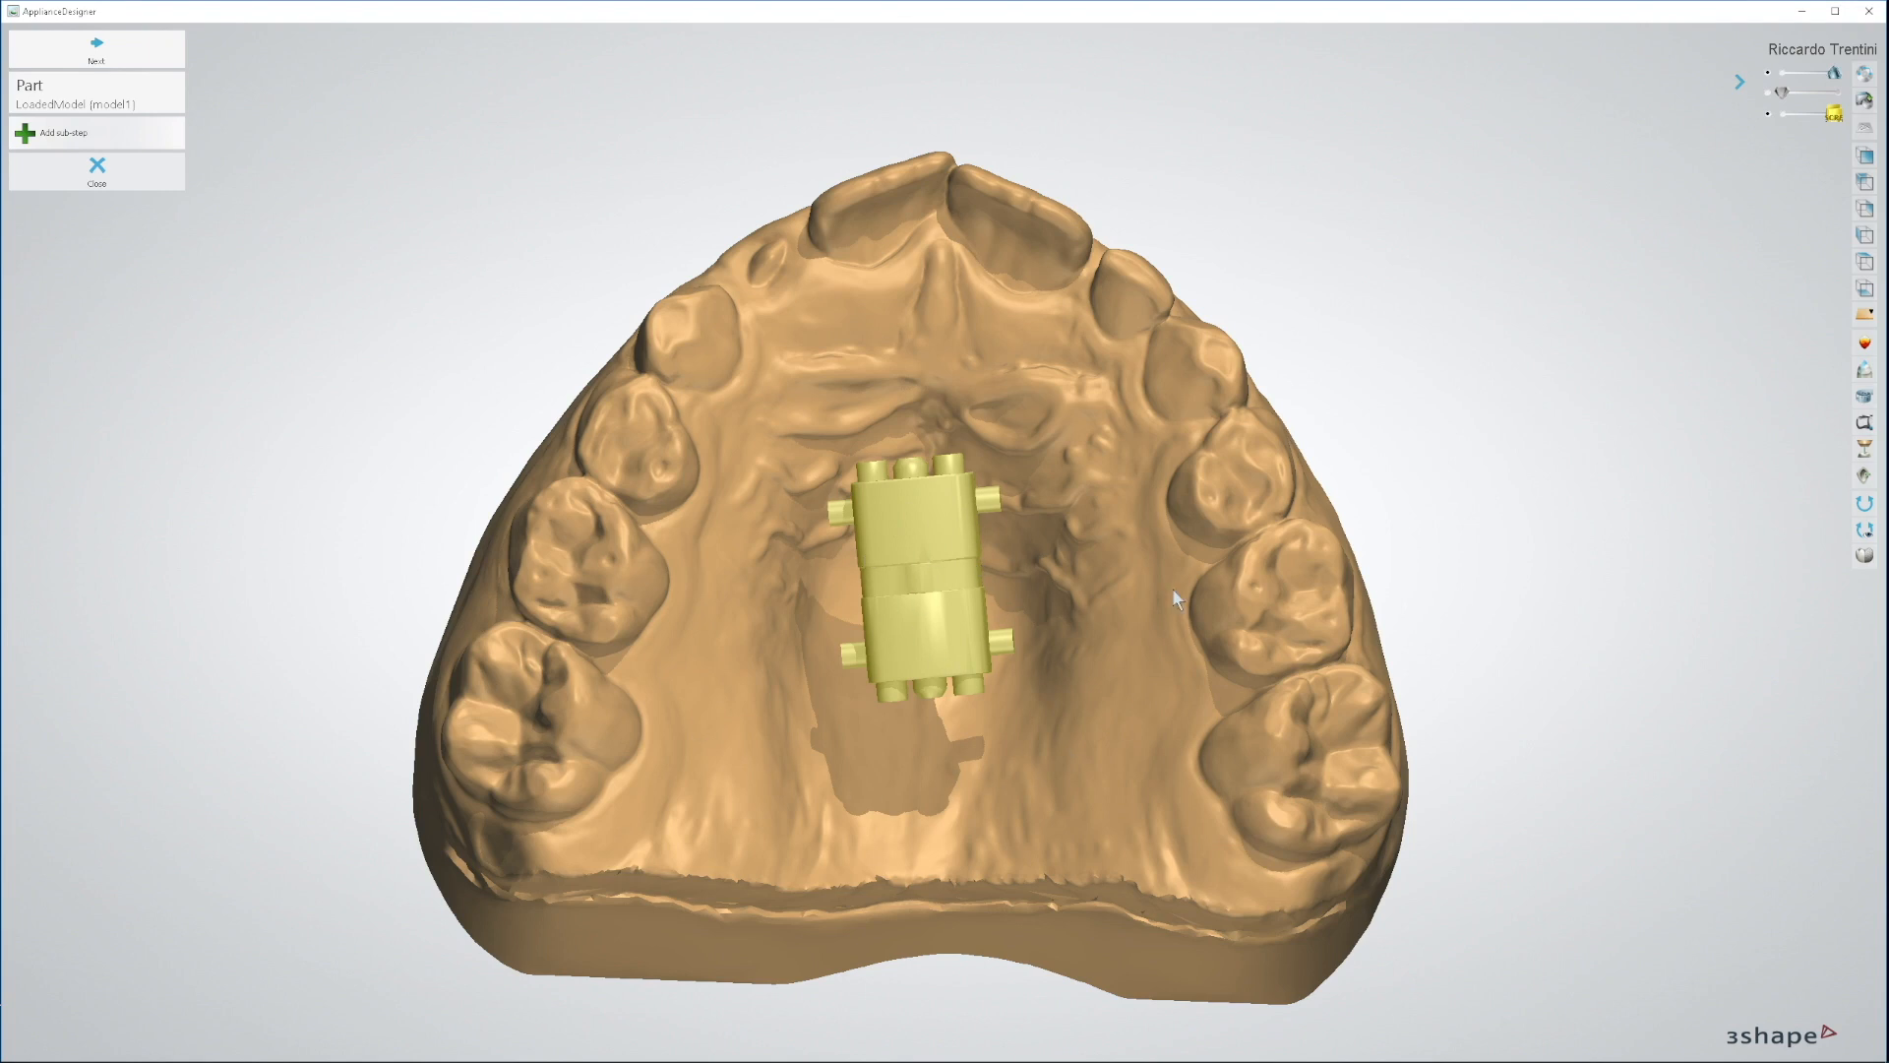
Step: Add a Modify model sub-step to the expansion screw and activate Global transformations
right_click(920, 557)
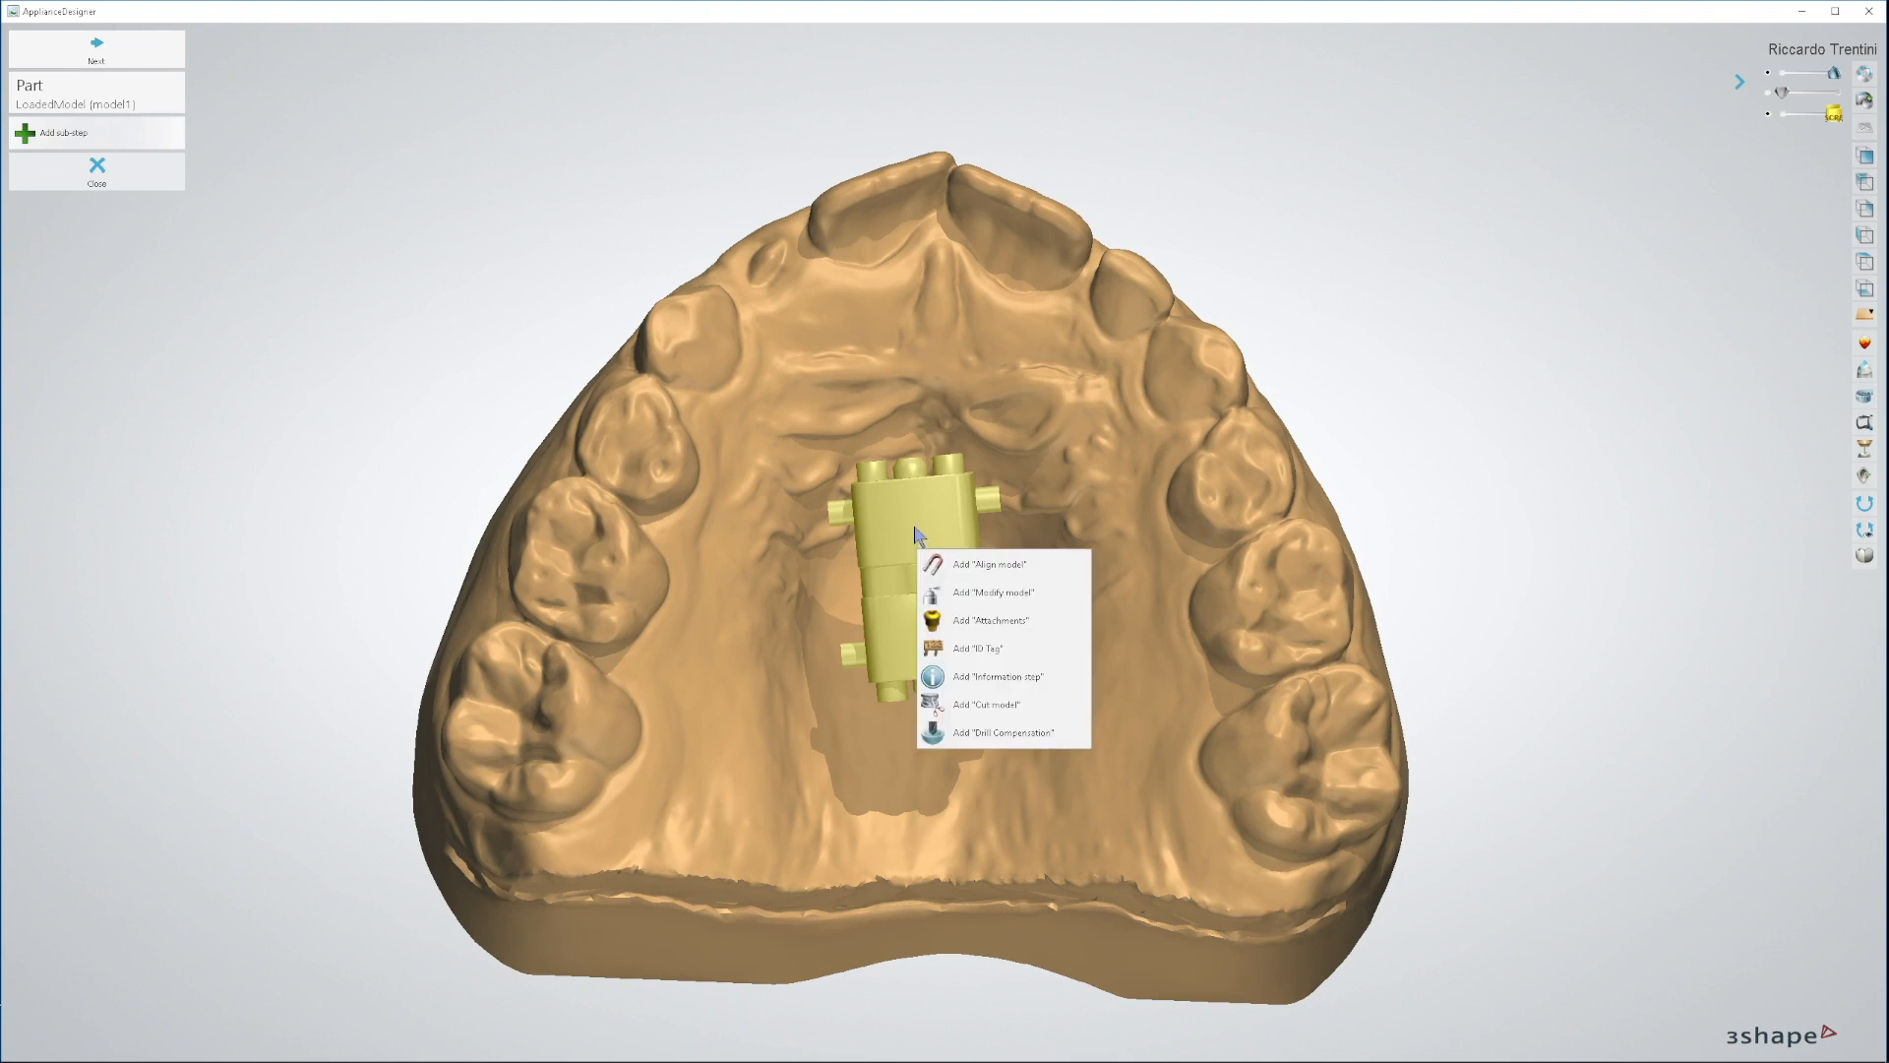
click(979, 593)
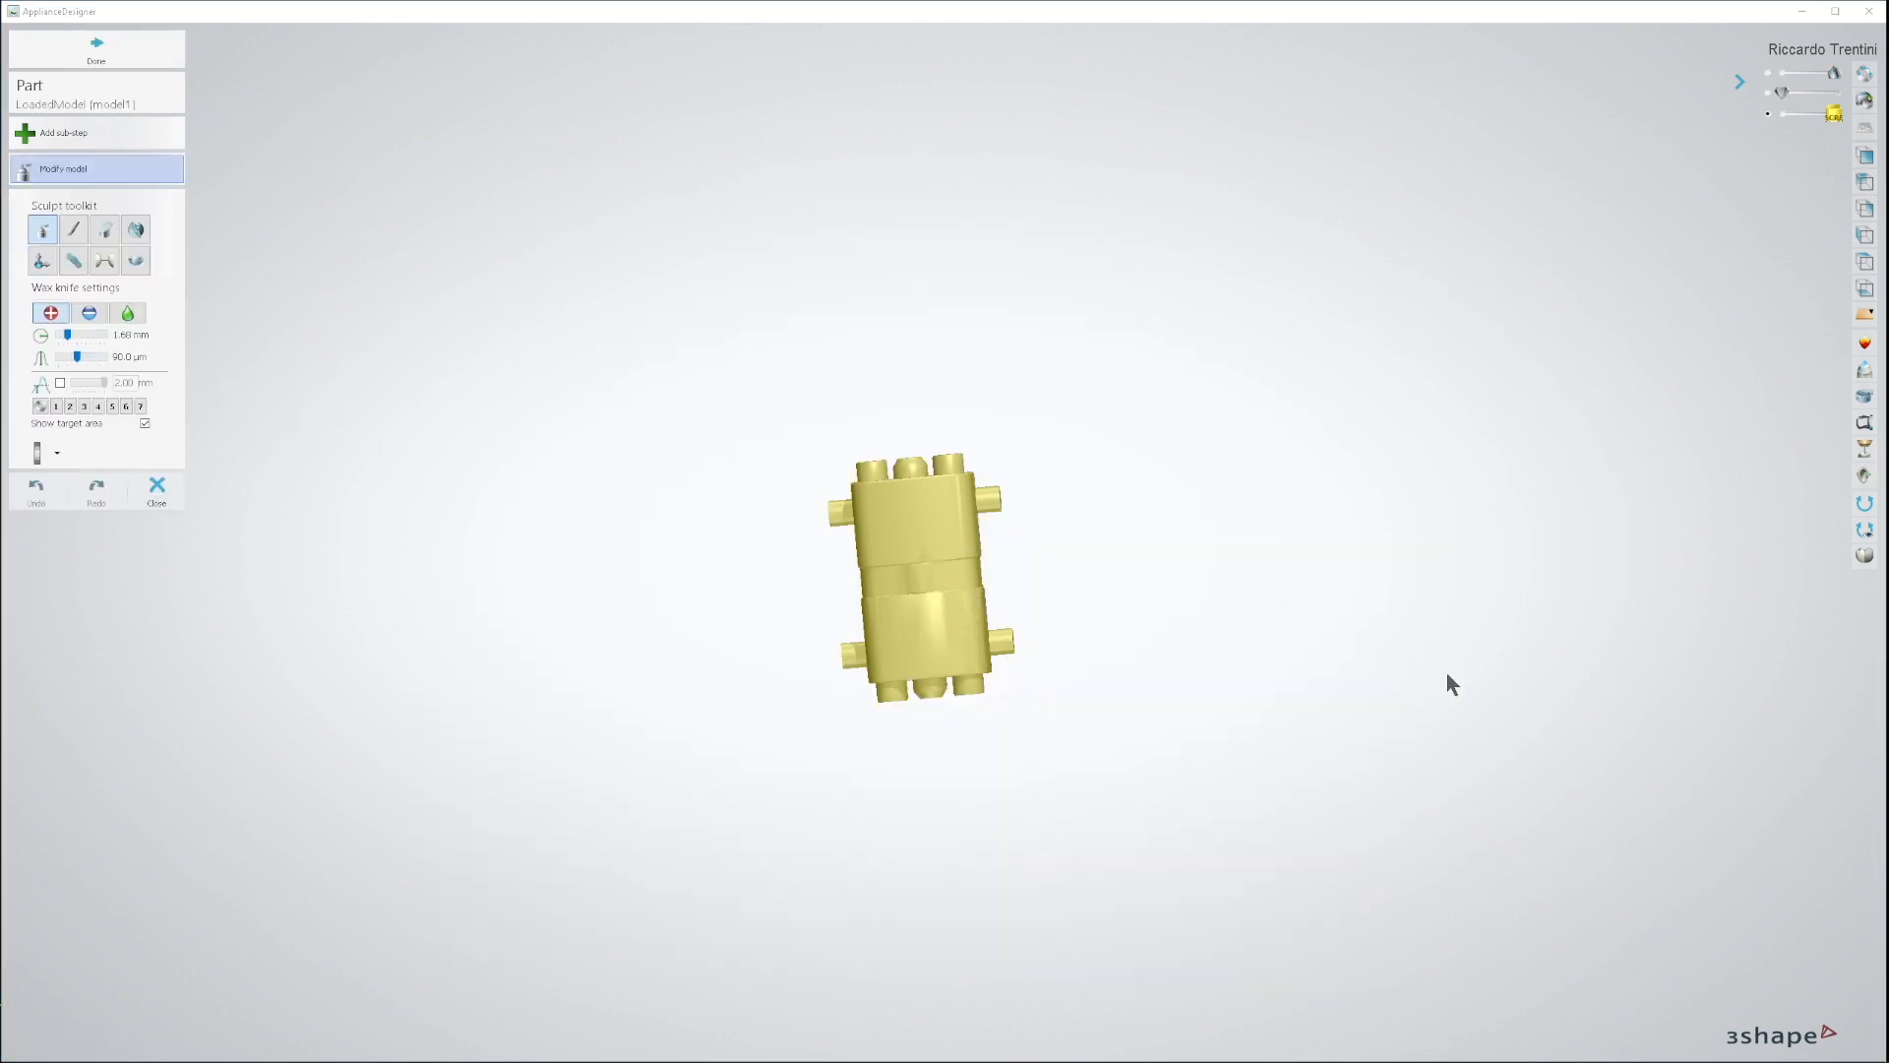
click(43, 262)
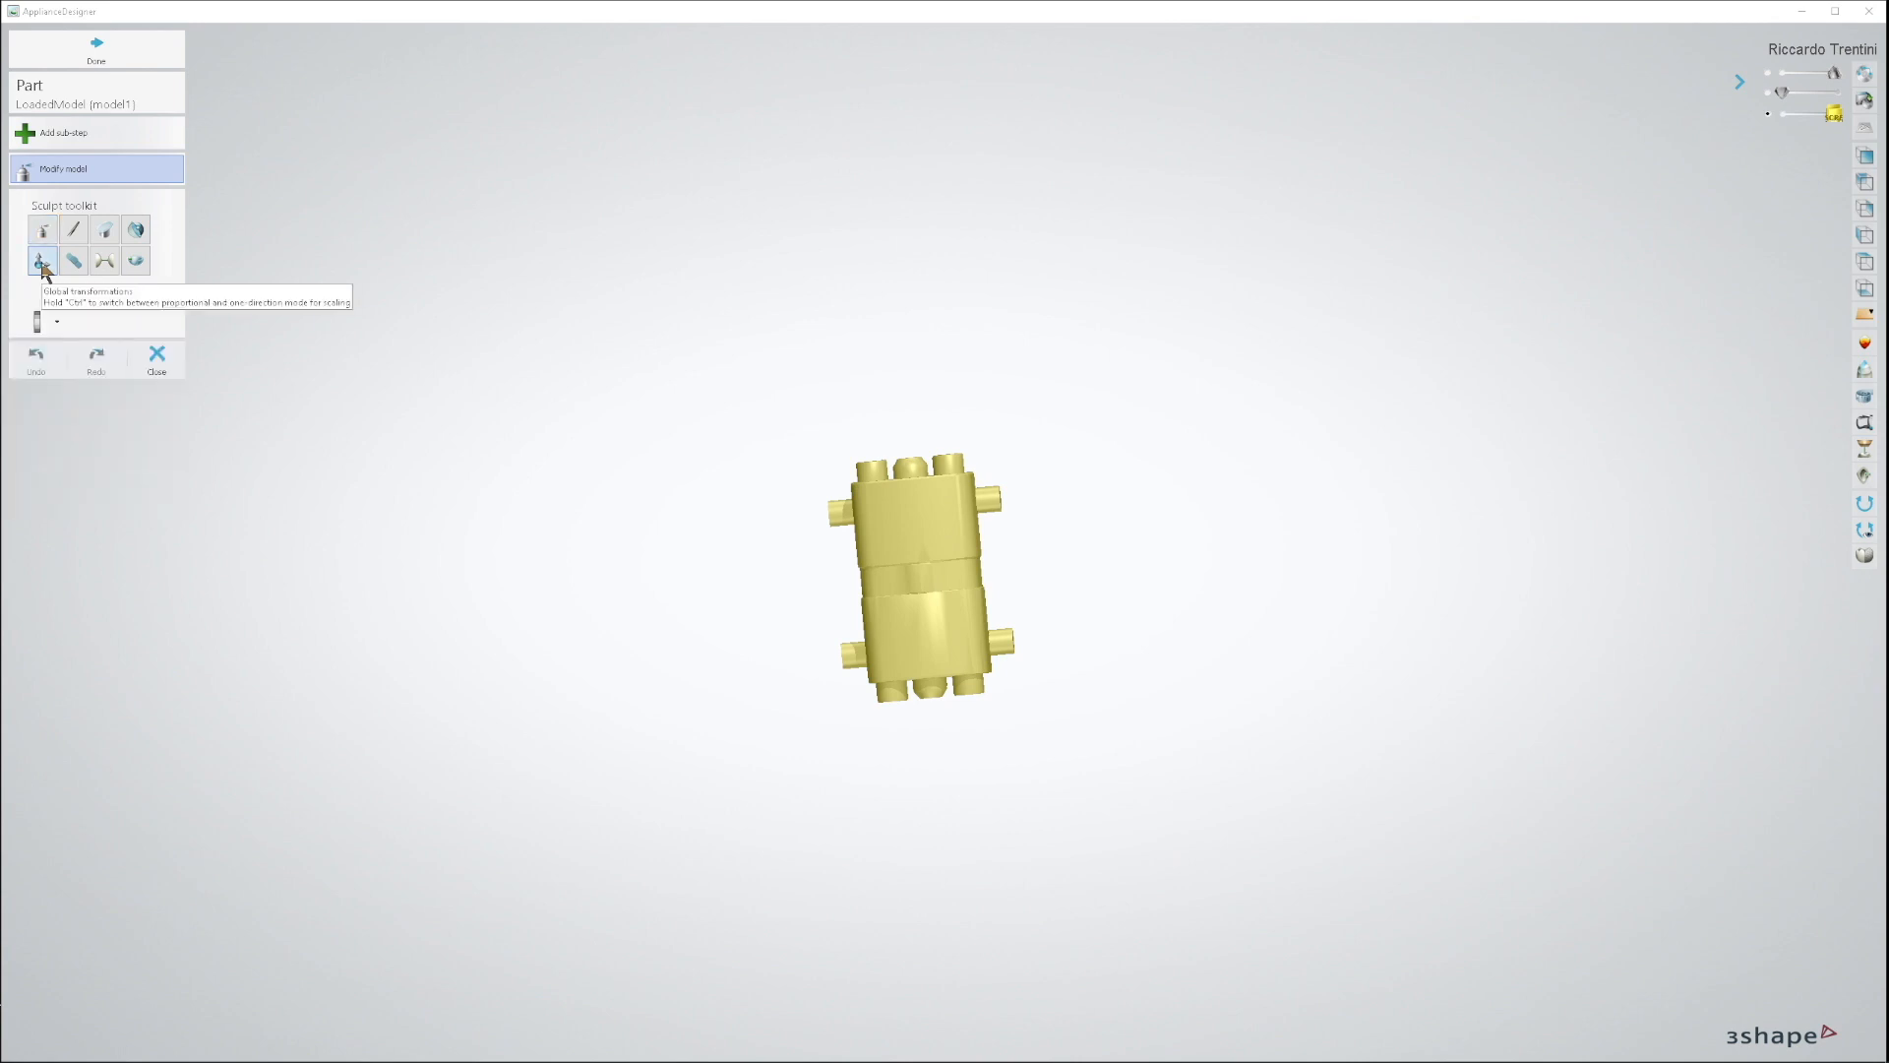
drag(1048, 563, 988, 690)
right_drag(1127, 744, 1117, 628)
drag(892, 533, 923, 489)
right_drag(1019, 460, 1043, 564)
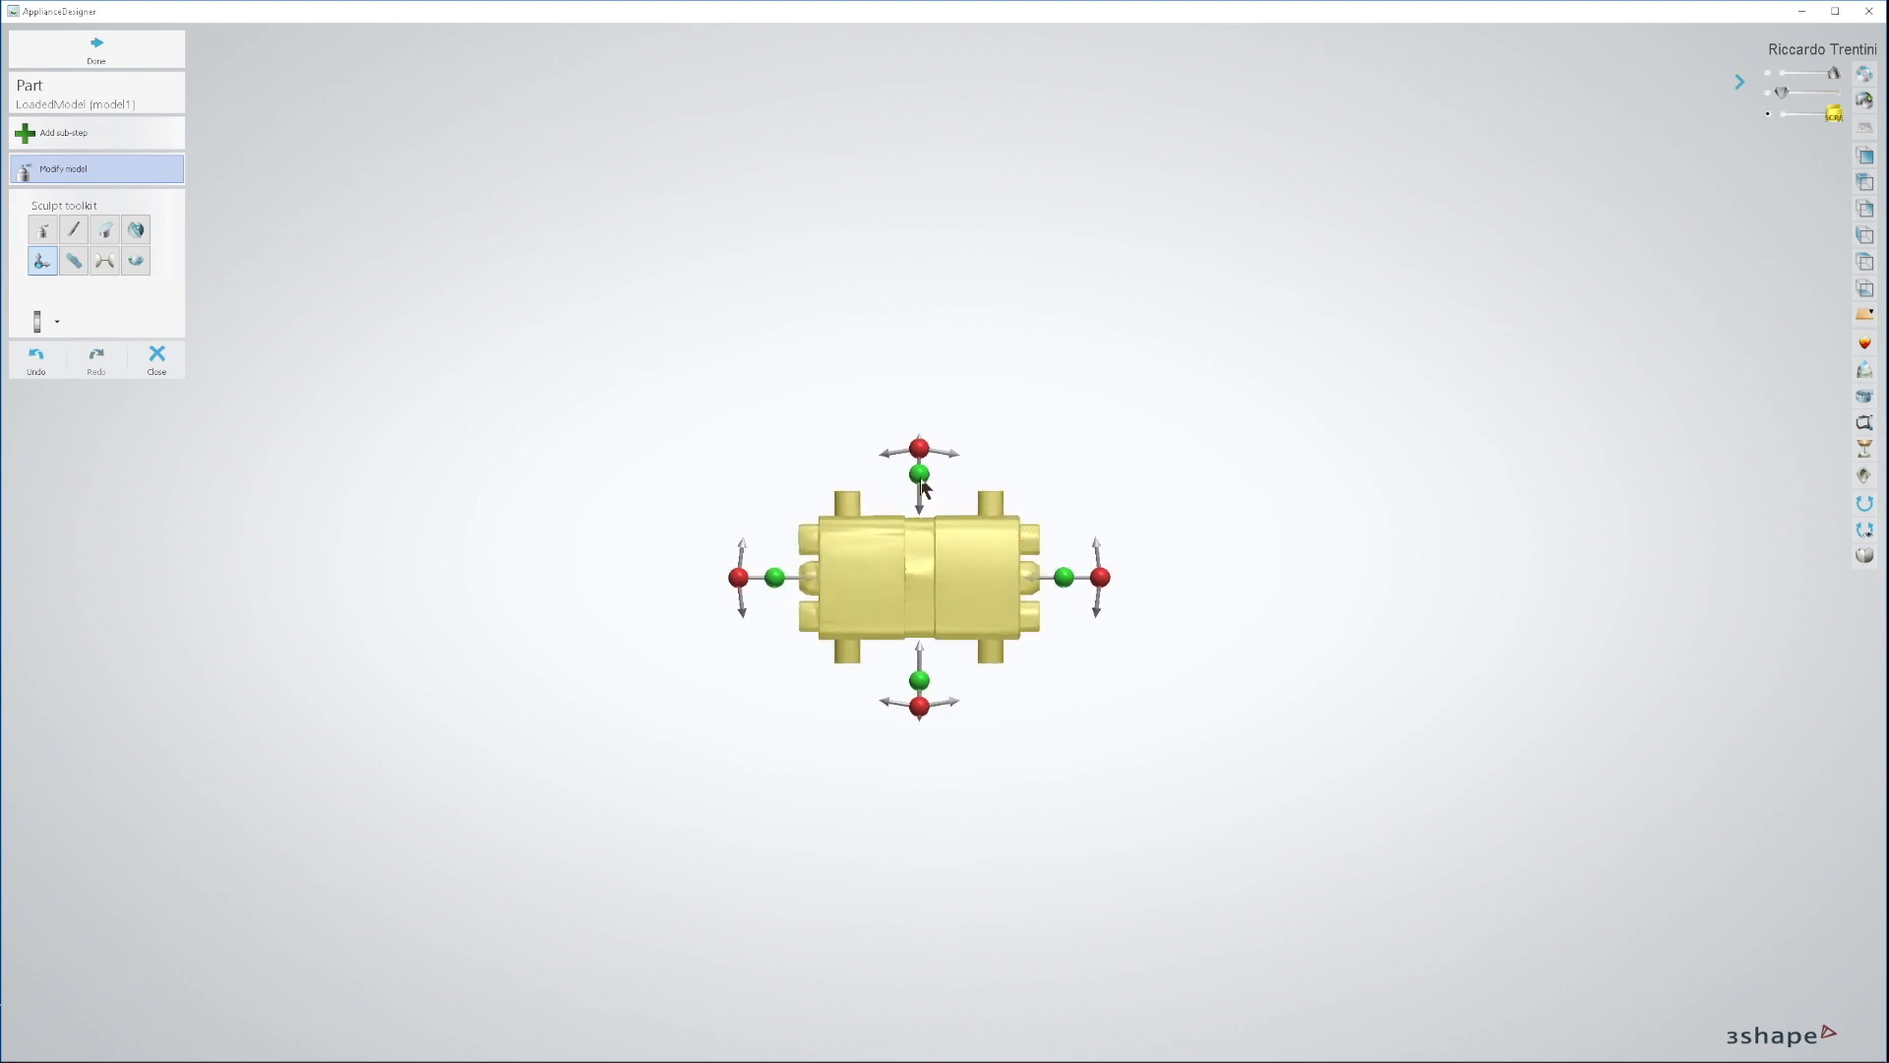
mouse_move(1071, 579)
mouse_down()
mouse_move(1092, 584)
mouse_move(975, 584)
mouse_move(1071, 582)
mouse_up()
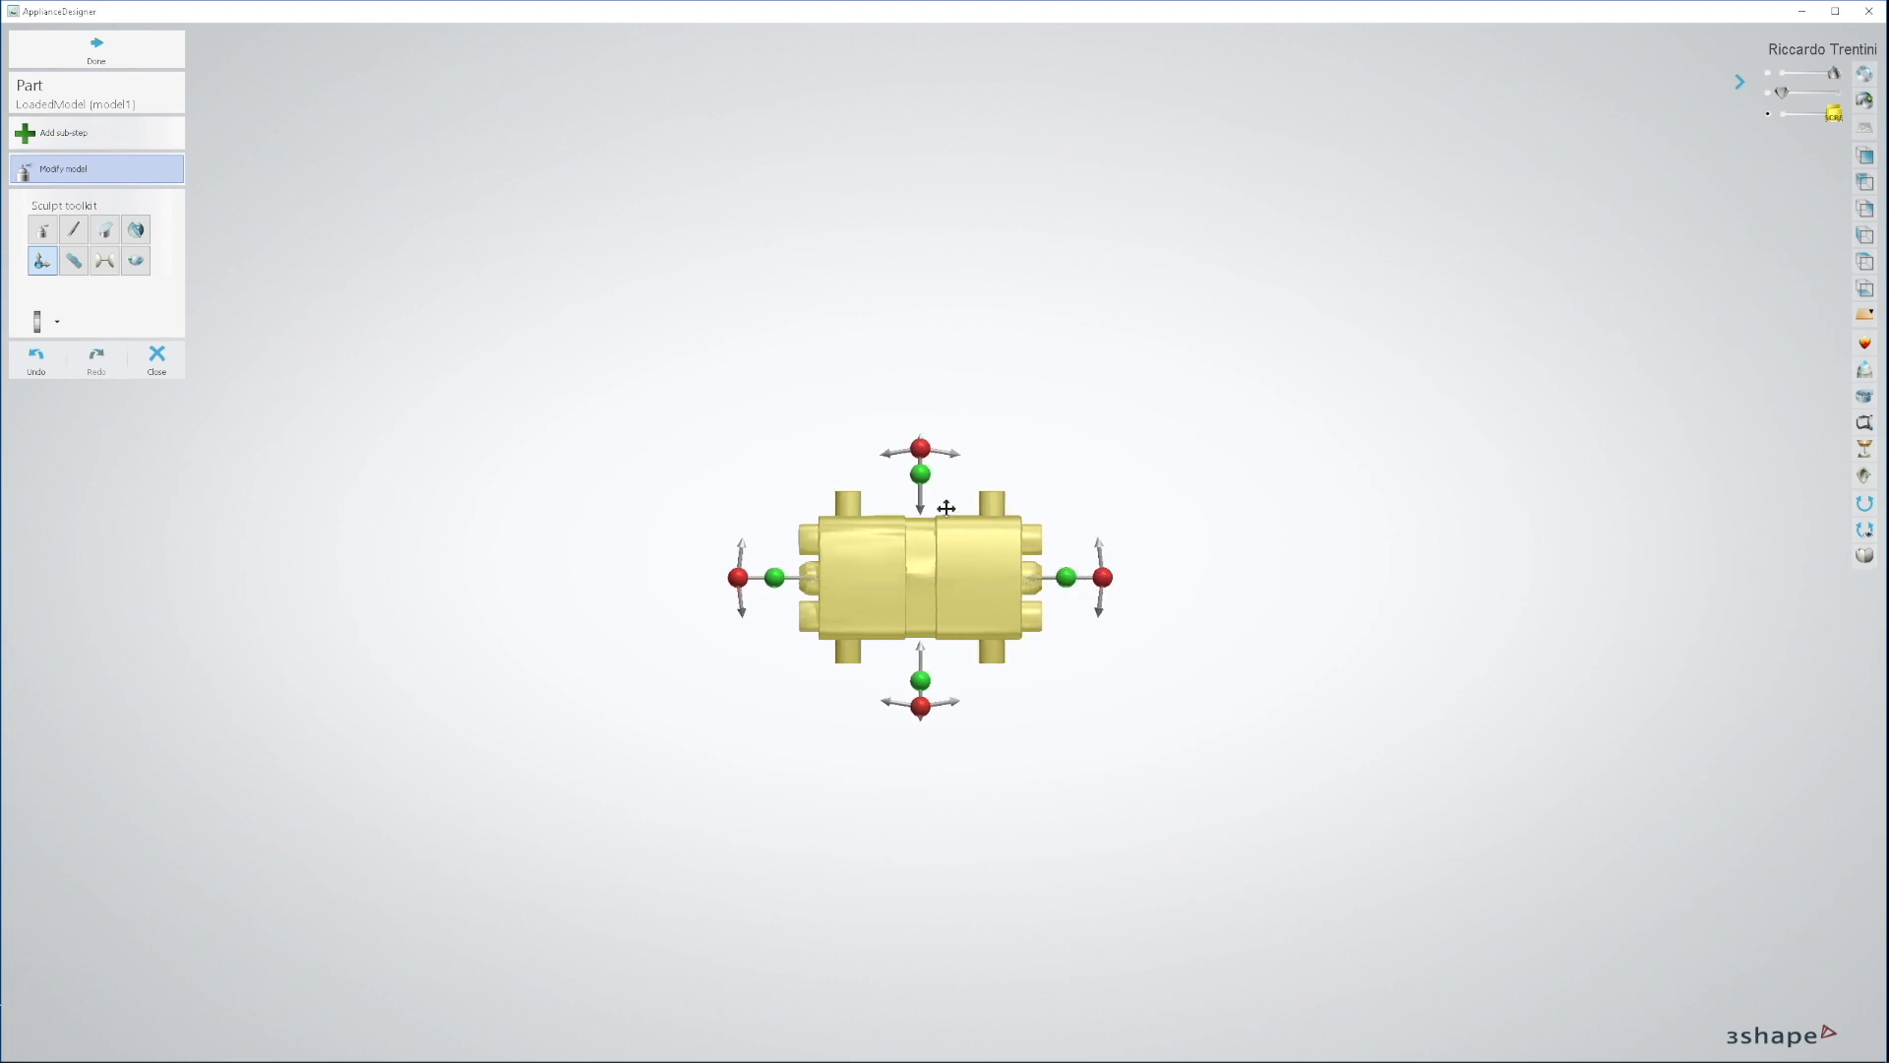
click(35, 364)
click(35, 364)
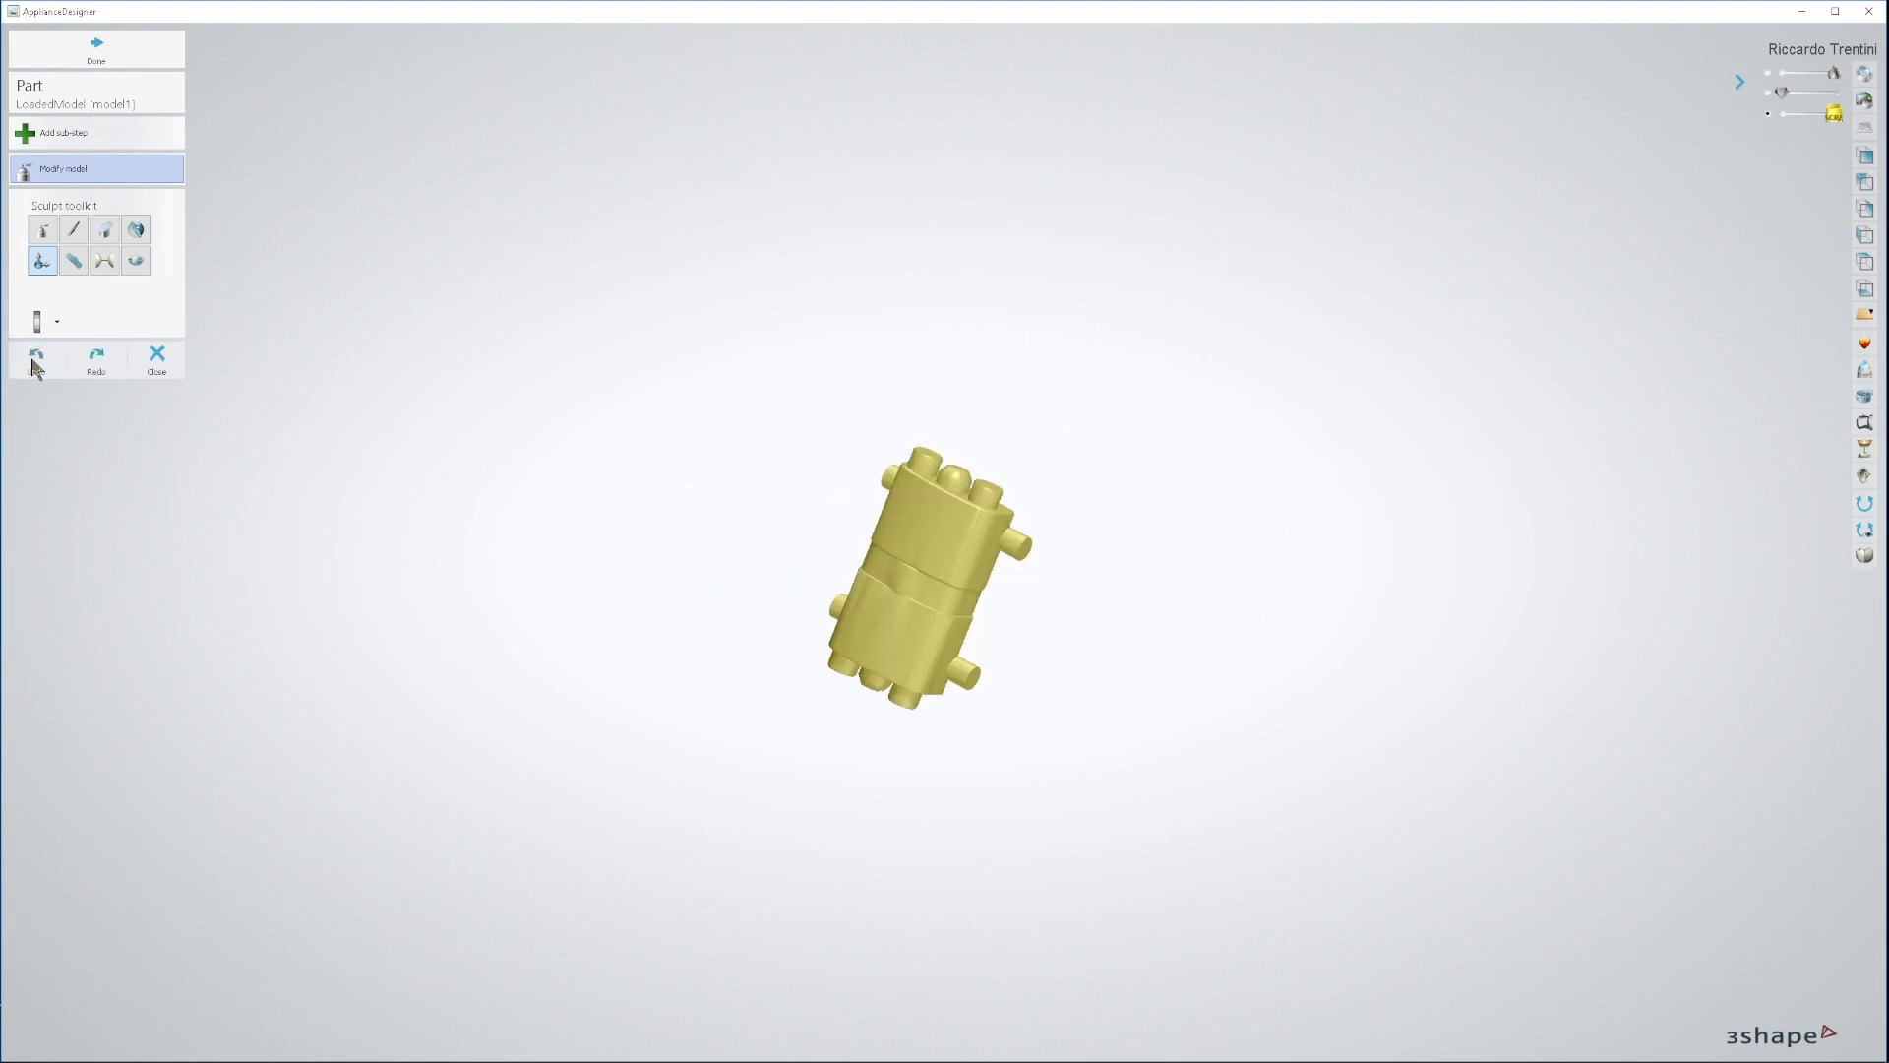
Step: Show the upper arch and rotate the expansion screw a quarter turn so it lies crosswise over the palate
right_drag(873, 633, 828, 603)
right_drag(1088, 686, 1044, 715)
click(1769, 73)
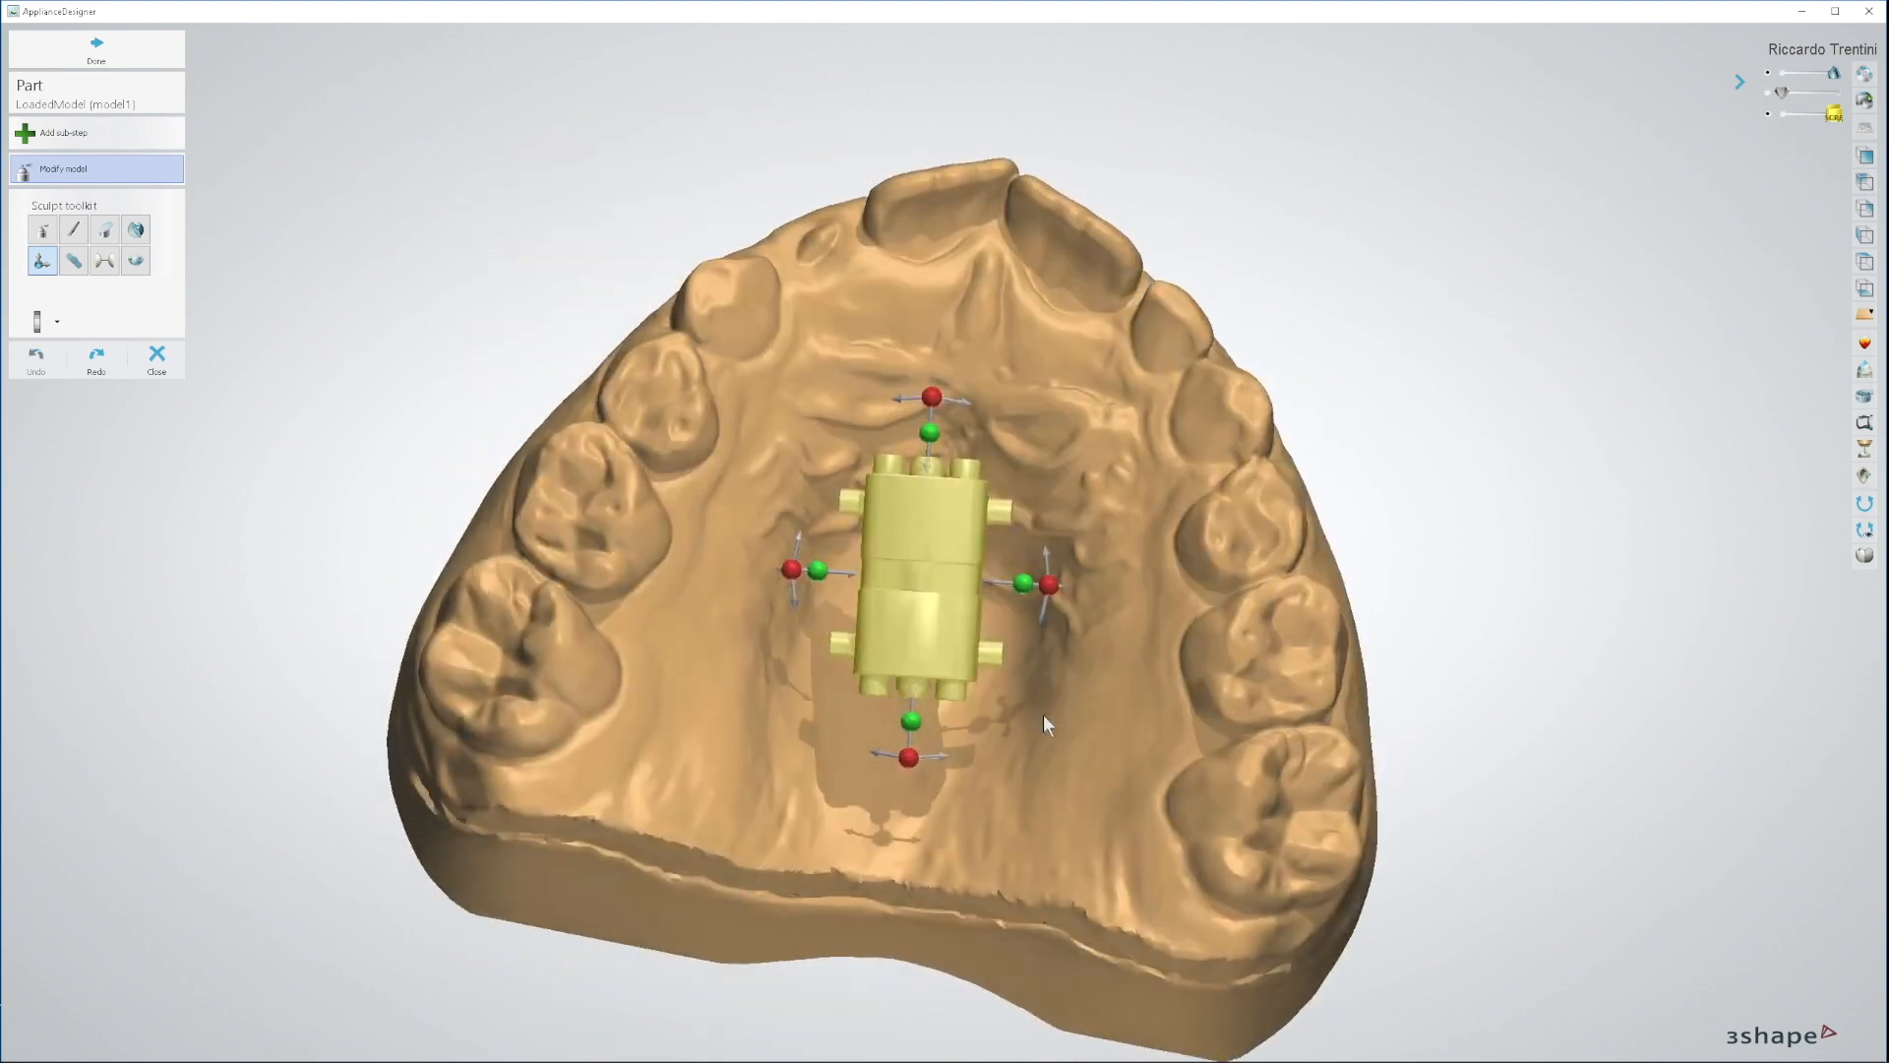
drag(930, 432, 1110, 676)
right_drag(1110, 676, 1117, 551)
drag(919, 518, 929, 517)
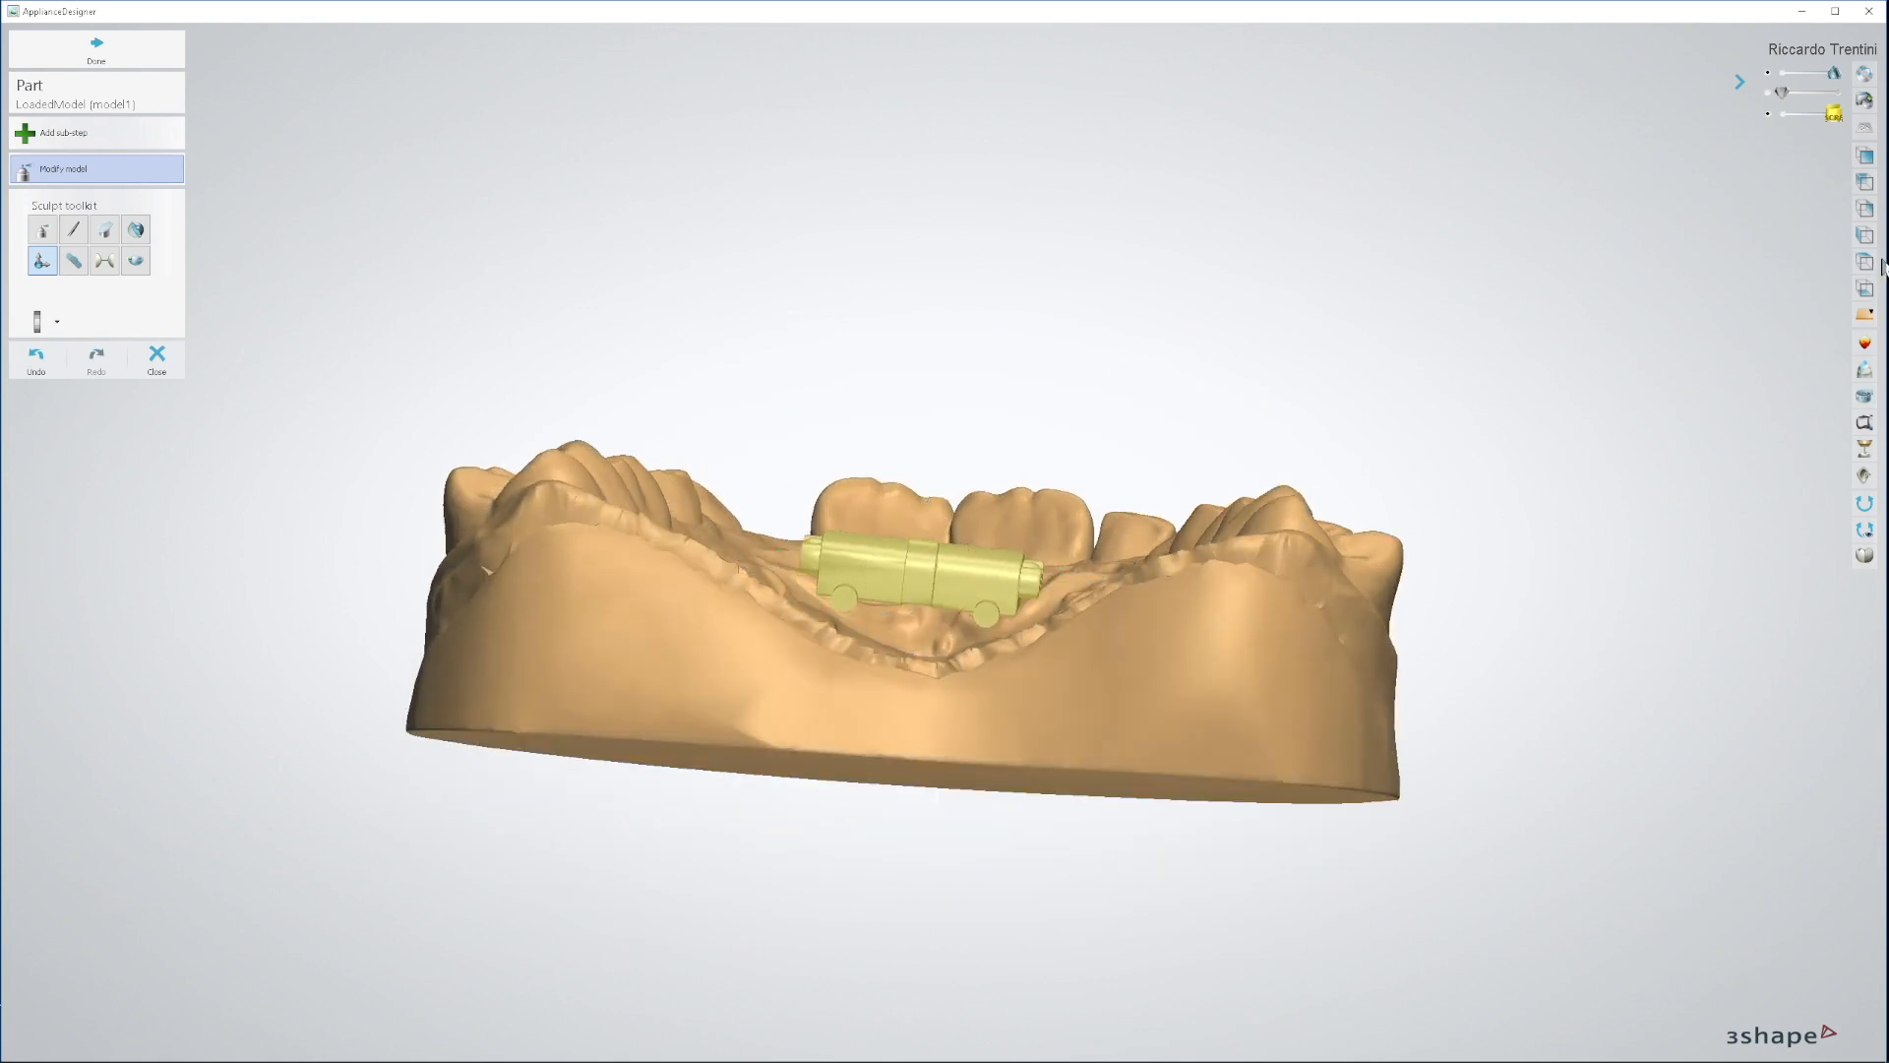
Step: Make the upper arch semi-transparent and level the expansion screw in the front and side views
click(1867, 158)
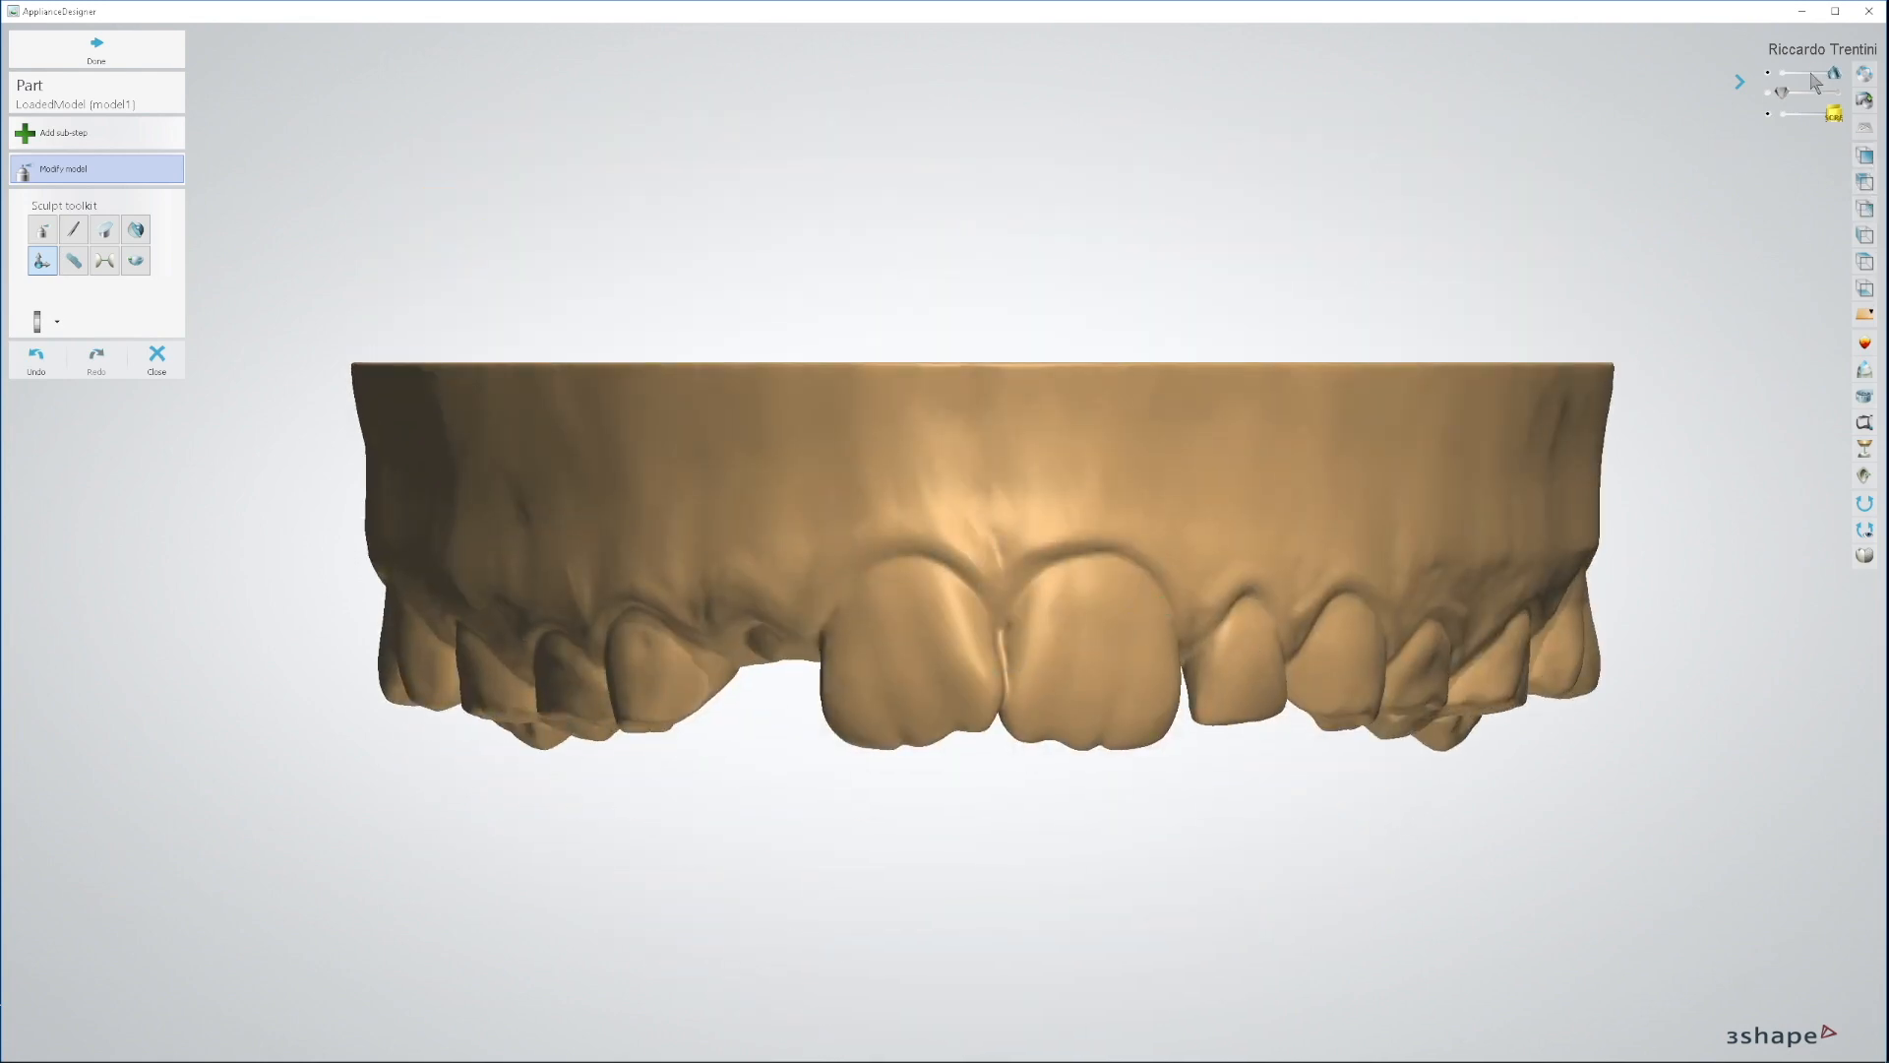
click(1810, 73)
drag(993, 557, 985, 545)
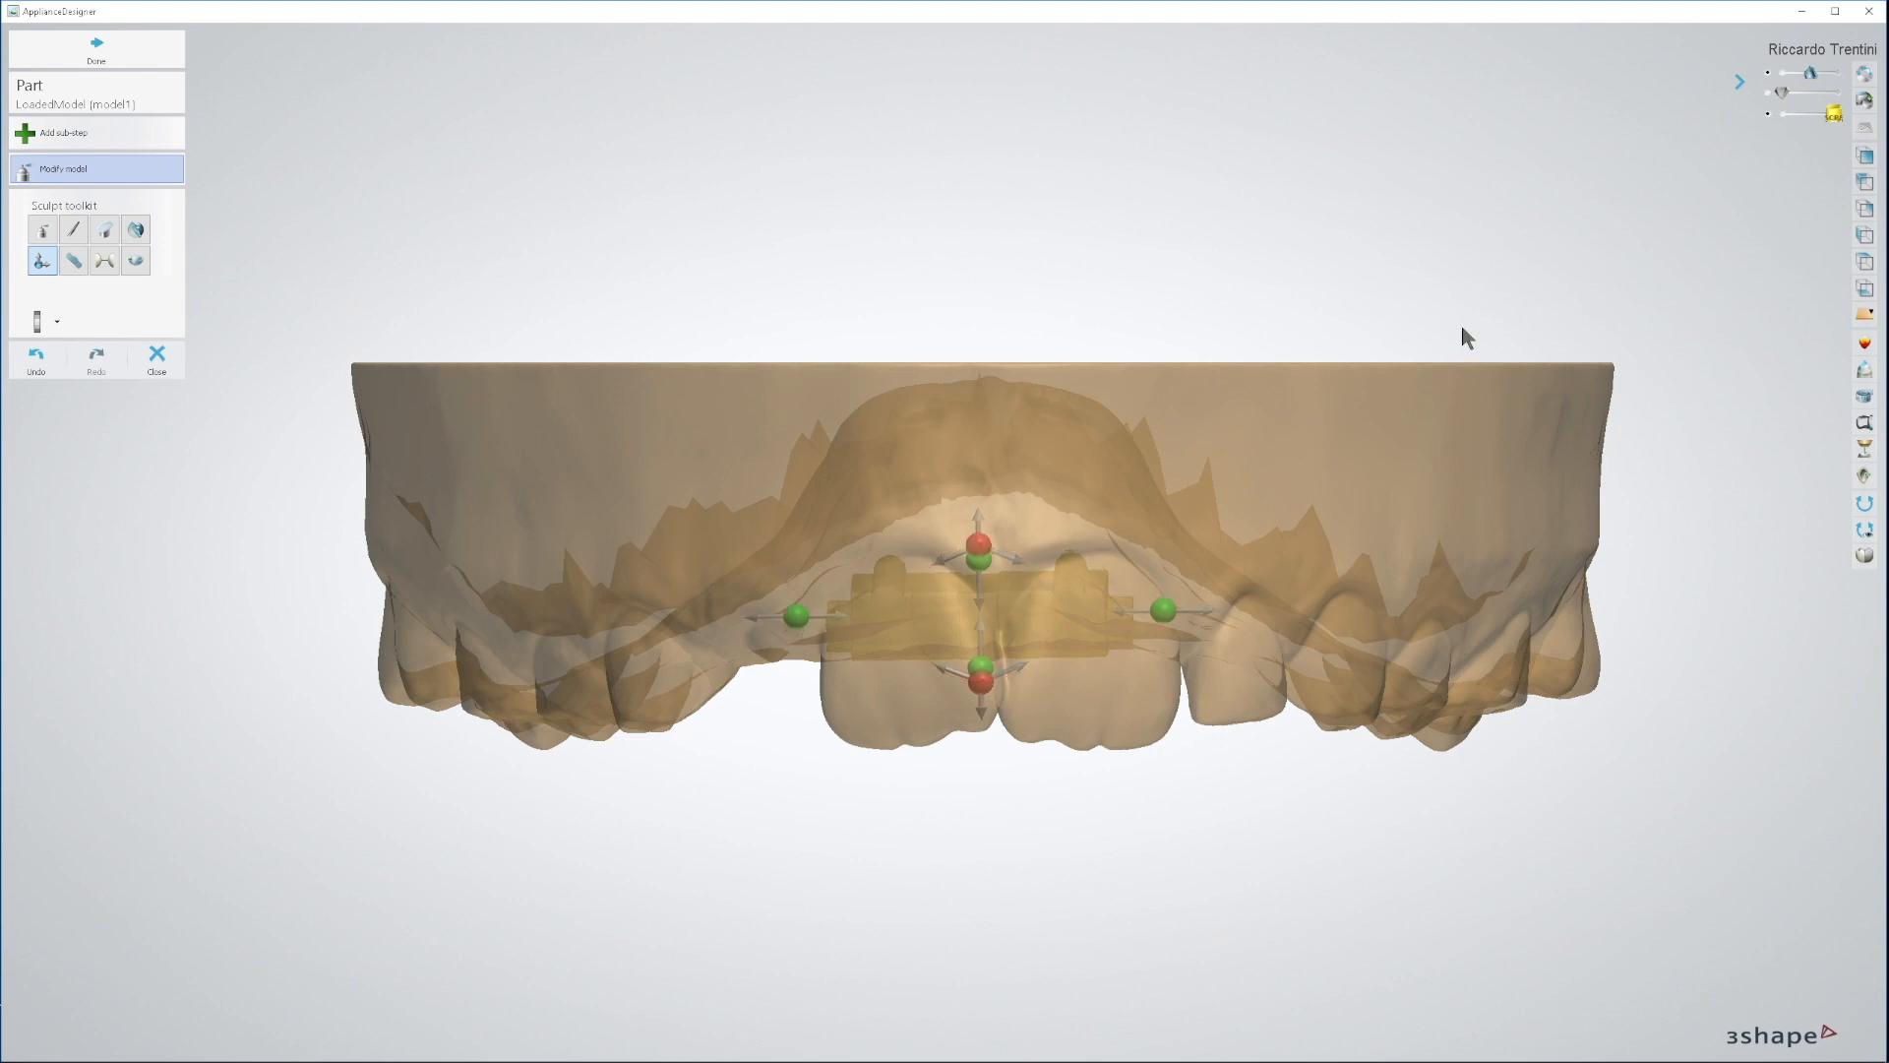
click(1864, 184)
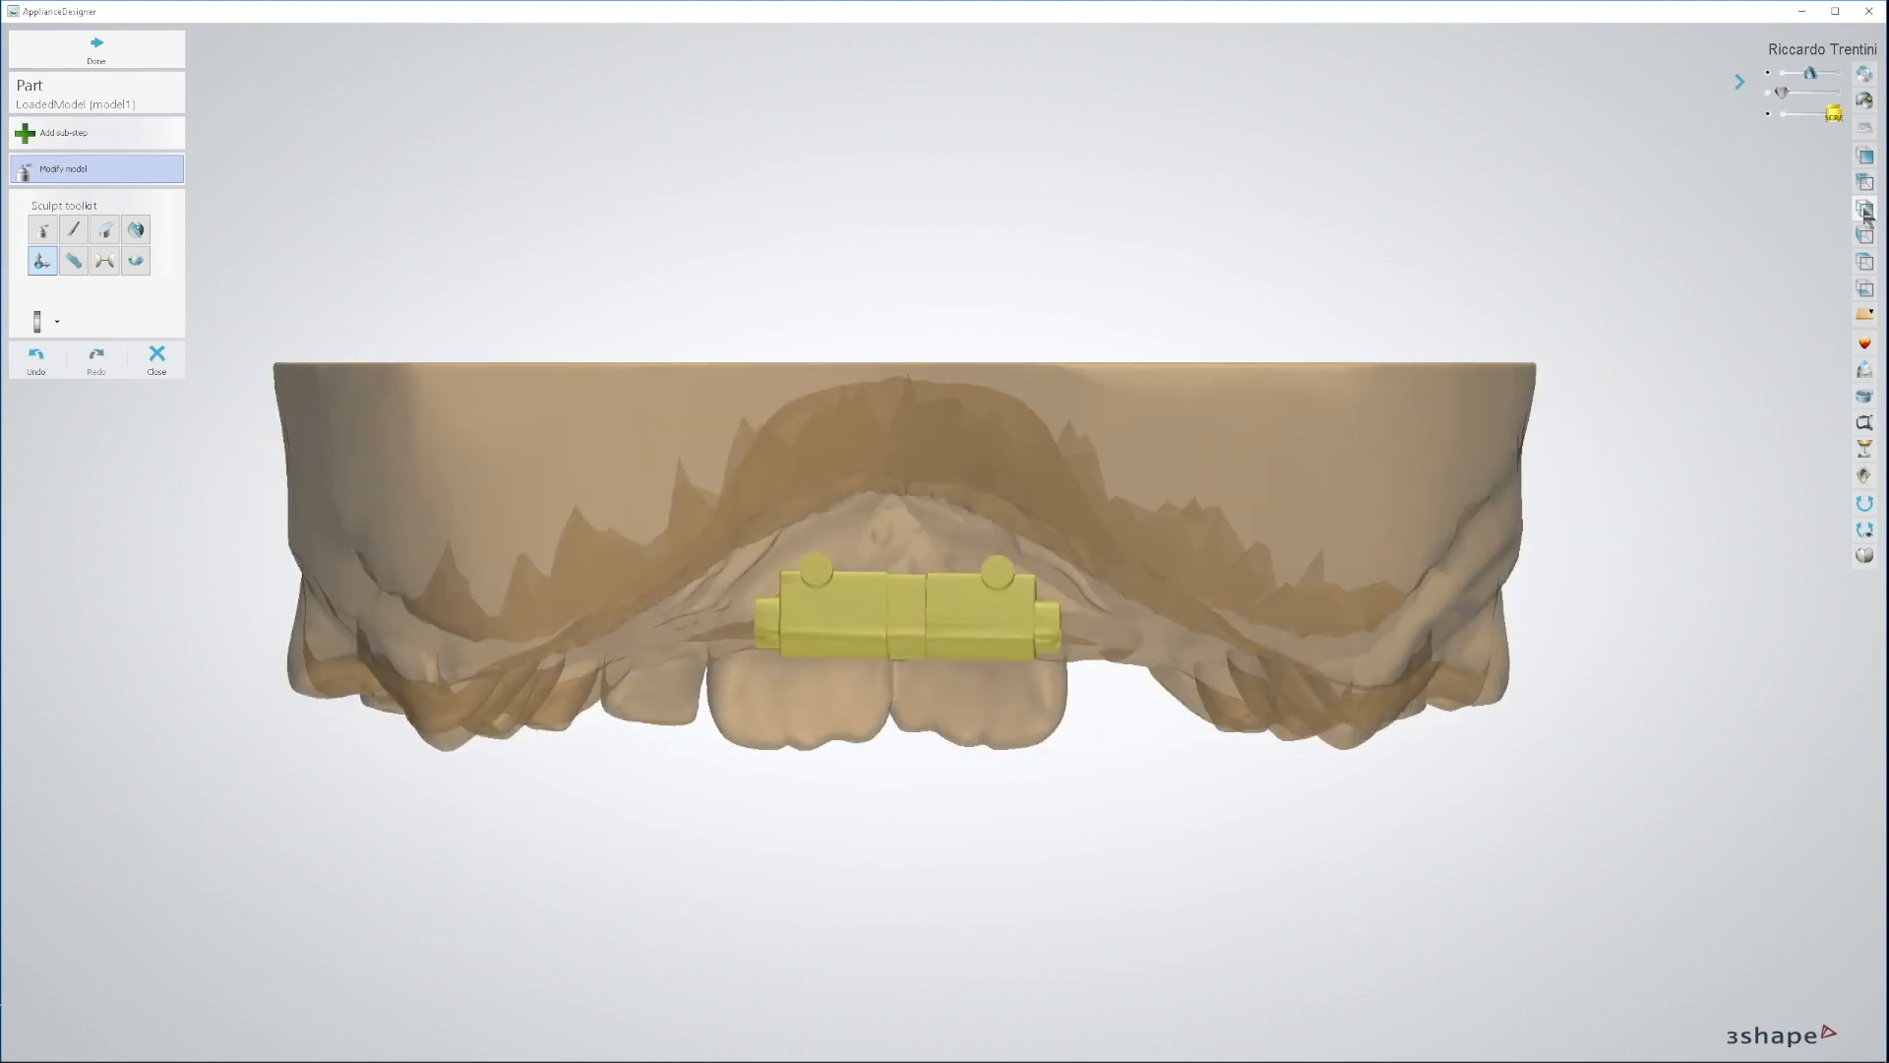
click(1864, 208)
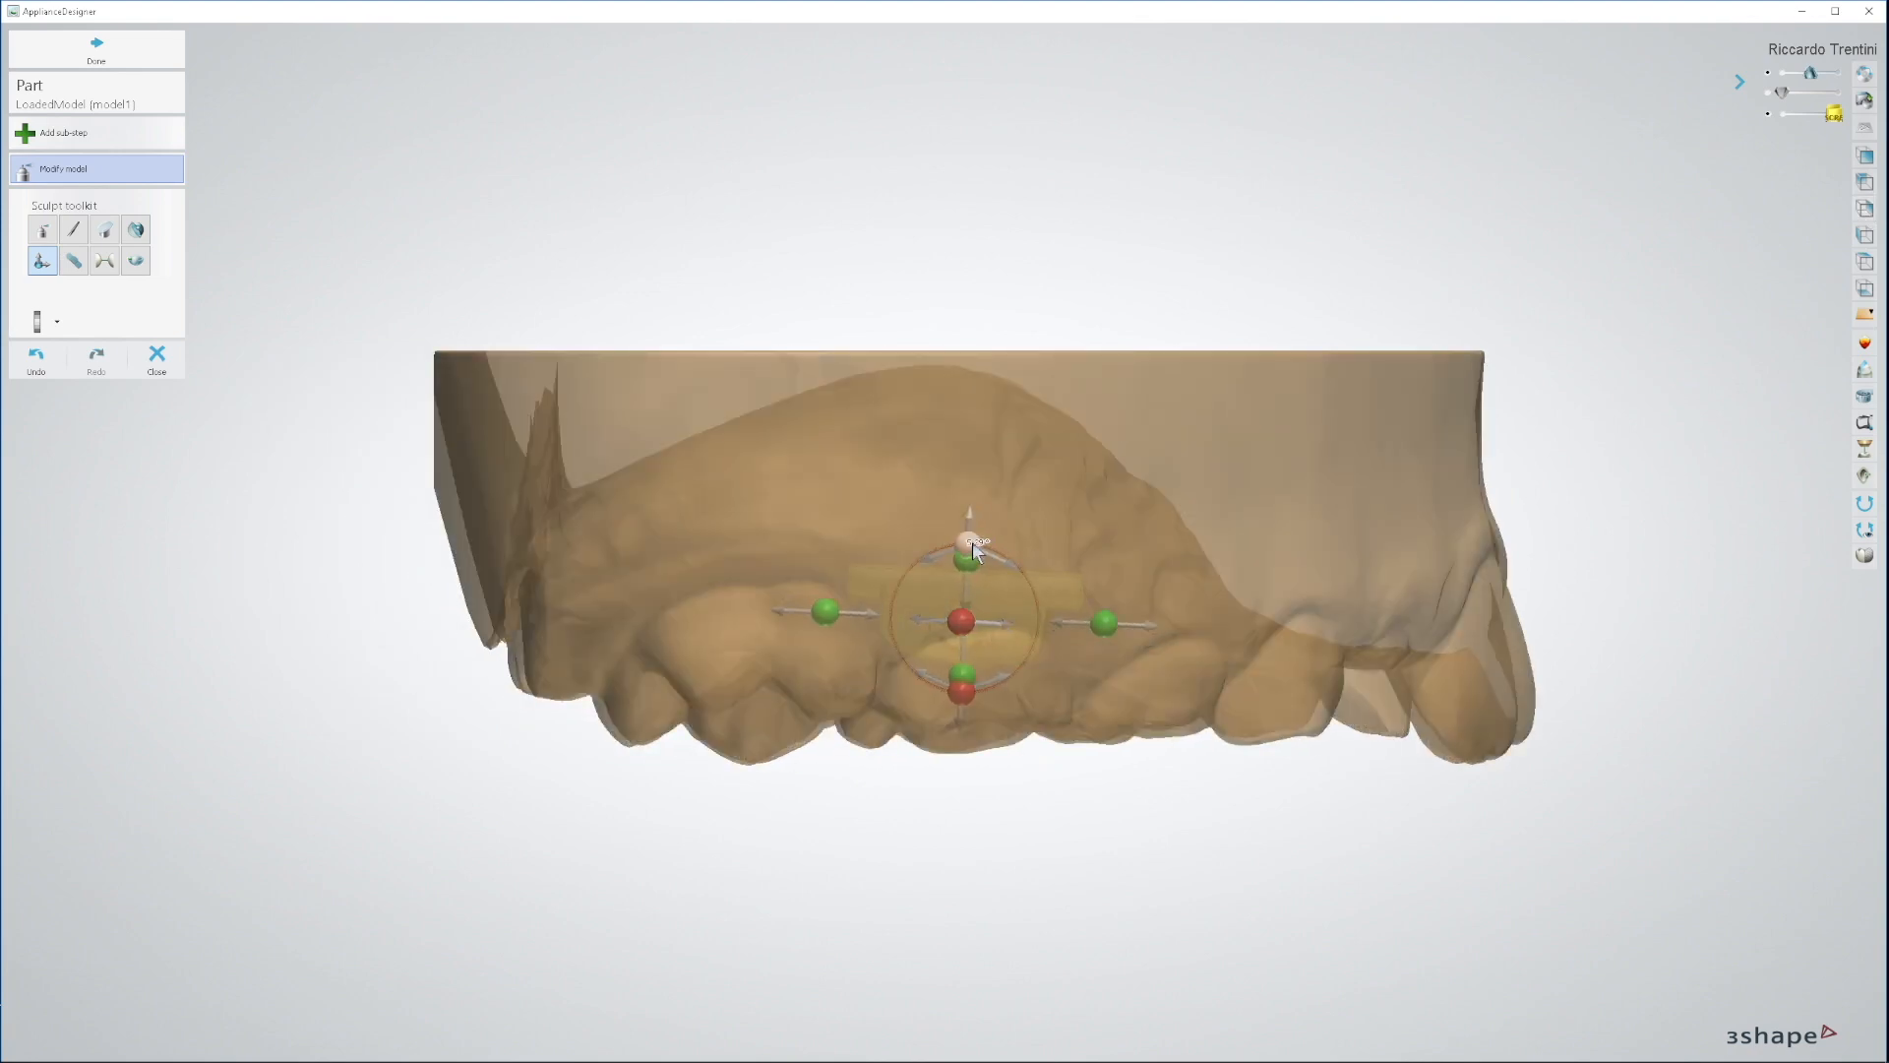
drag(969, 548, 972, 547)
Step: Make the upper arch opaque again and align the expansion screw squarely across the midline in the occlusal view
click(1865, 289)
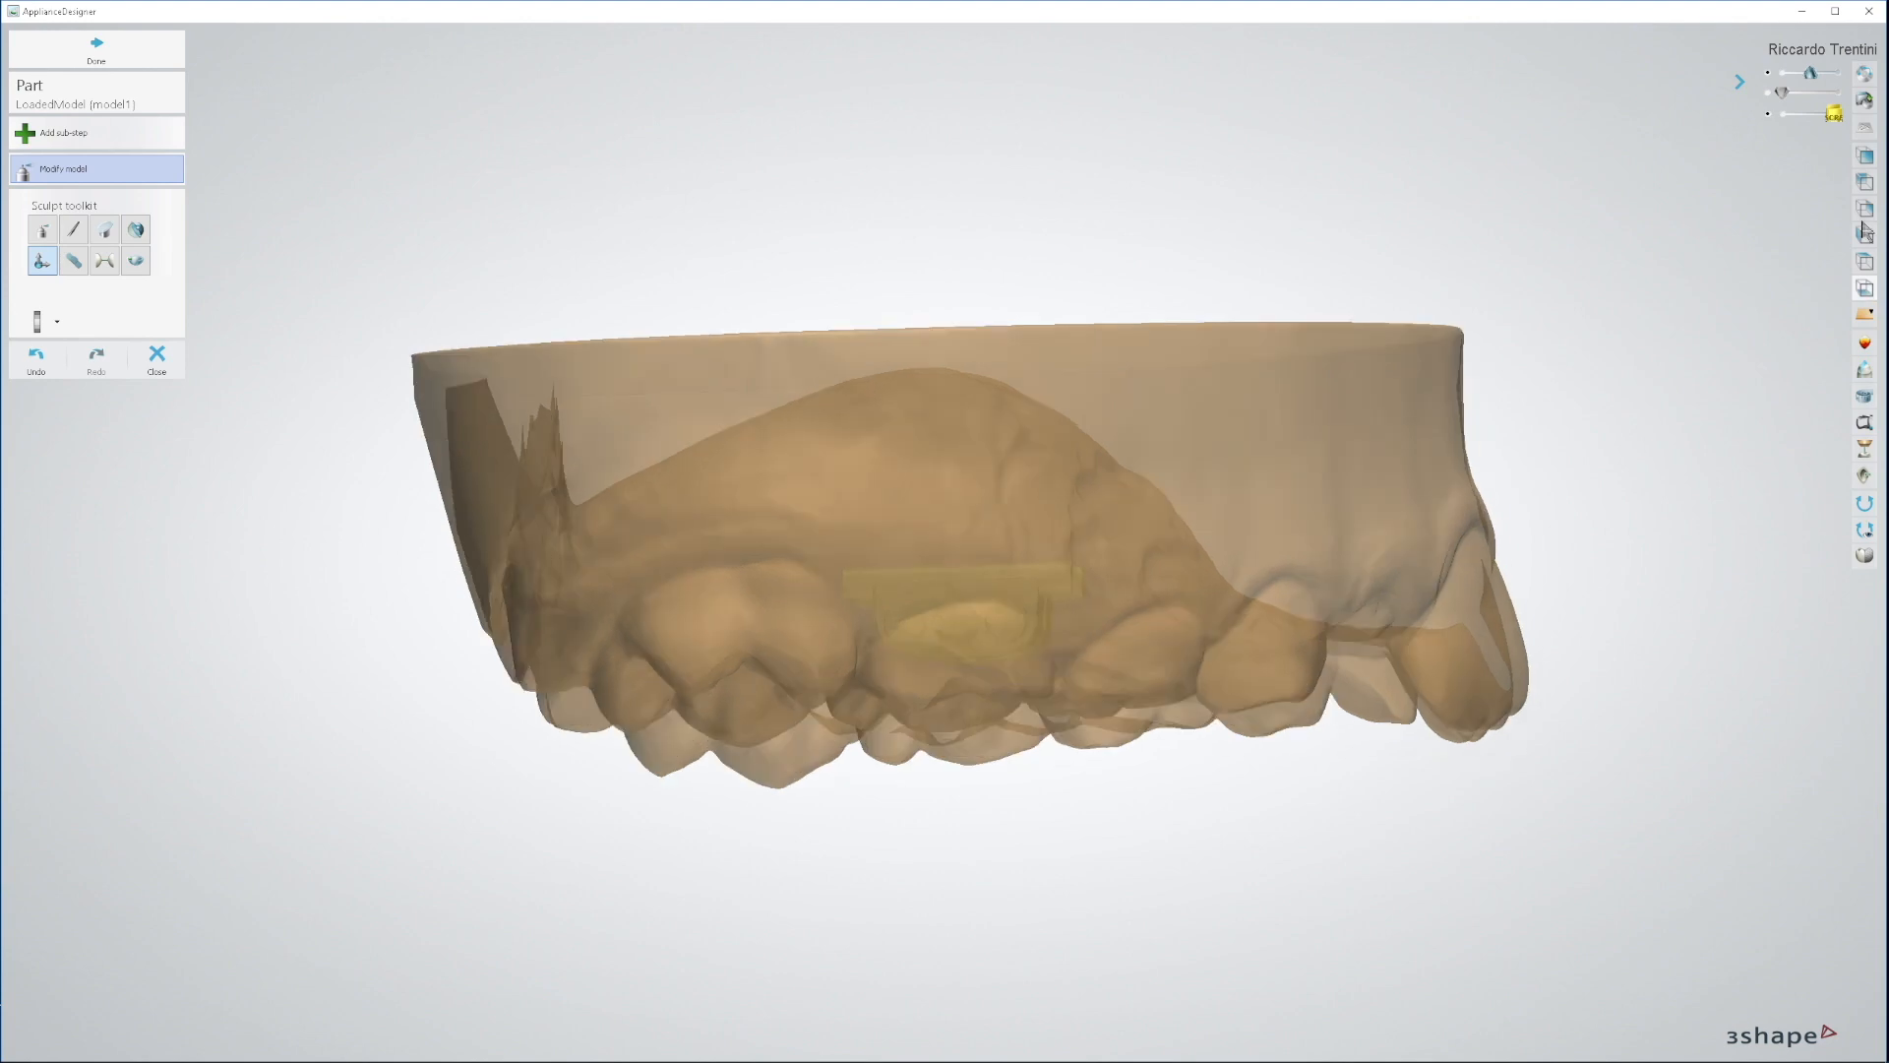
drag(1810, 74, 1827, 73)
mouse_move(994, 551)
drag(995, 547, 998, 555)
mouse_move(1102, 548)
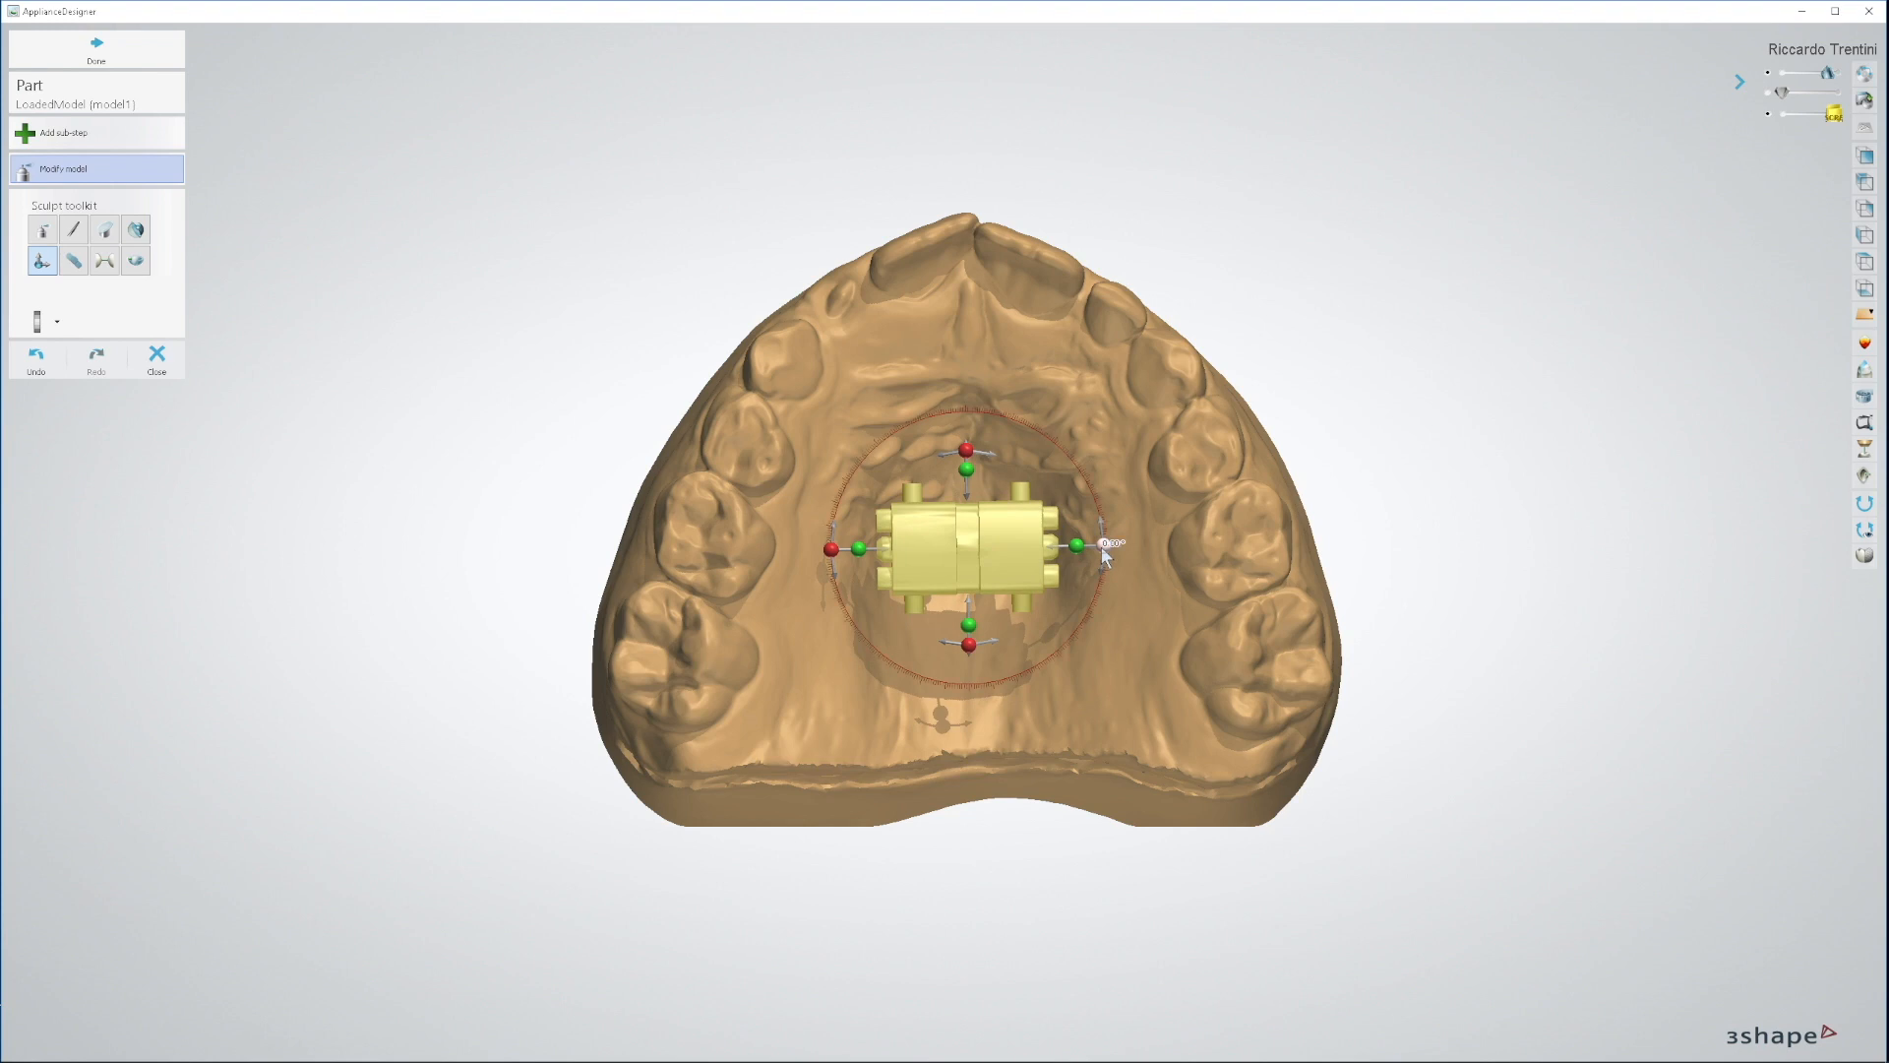
Step: Centre the expansion screw on the palatal midline and move it closer to the palate
middle_drag(1144, 658, 1024, 664)
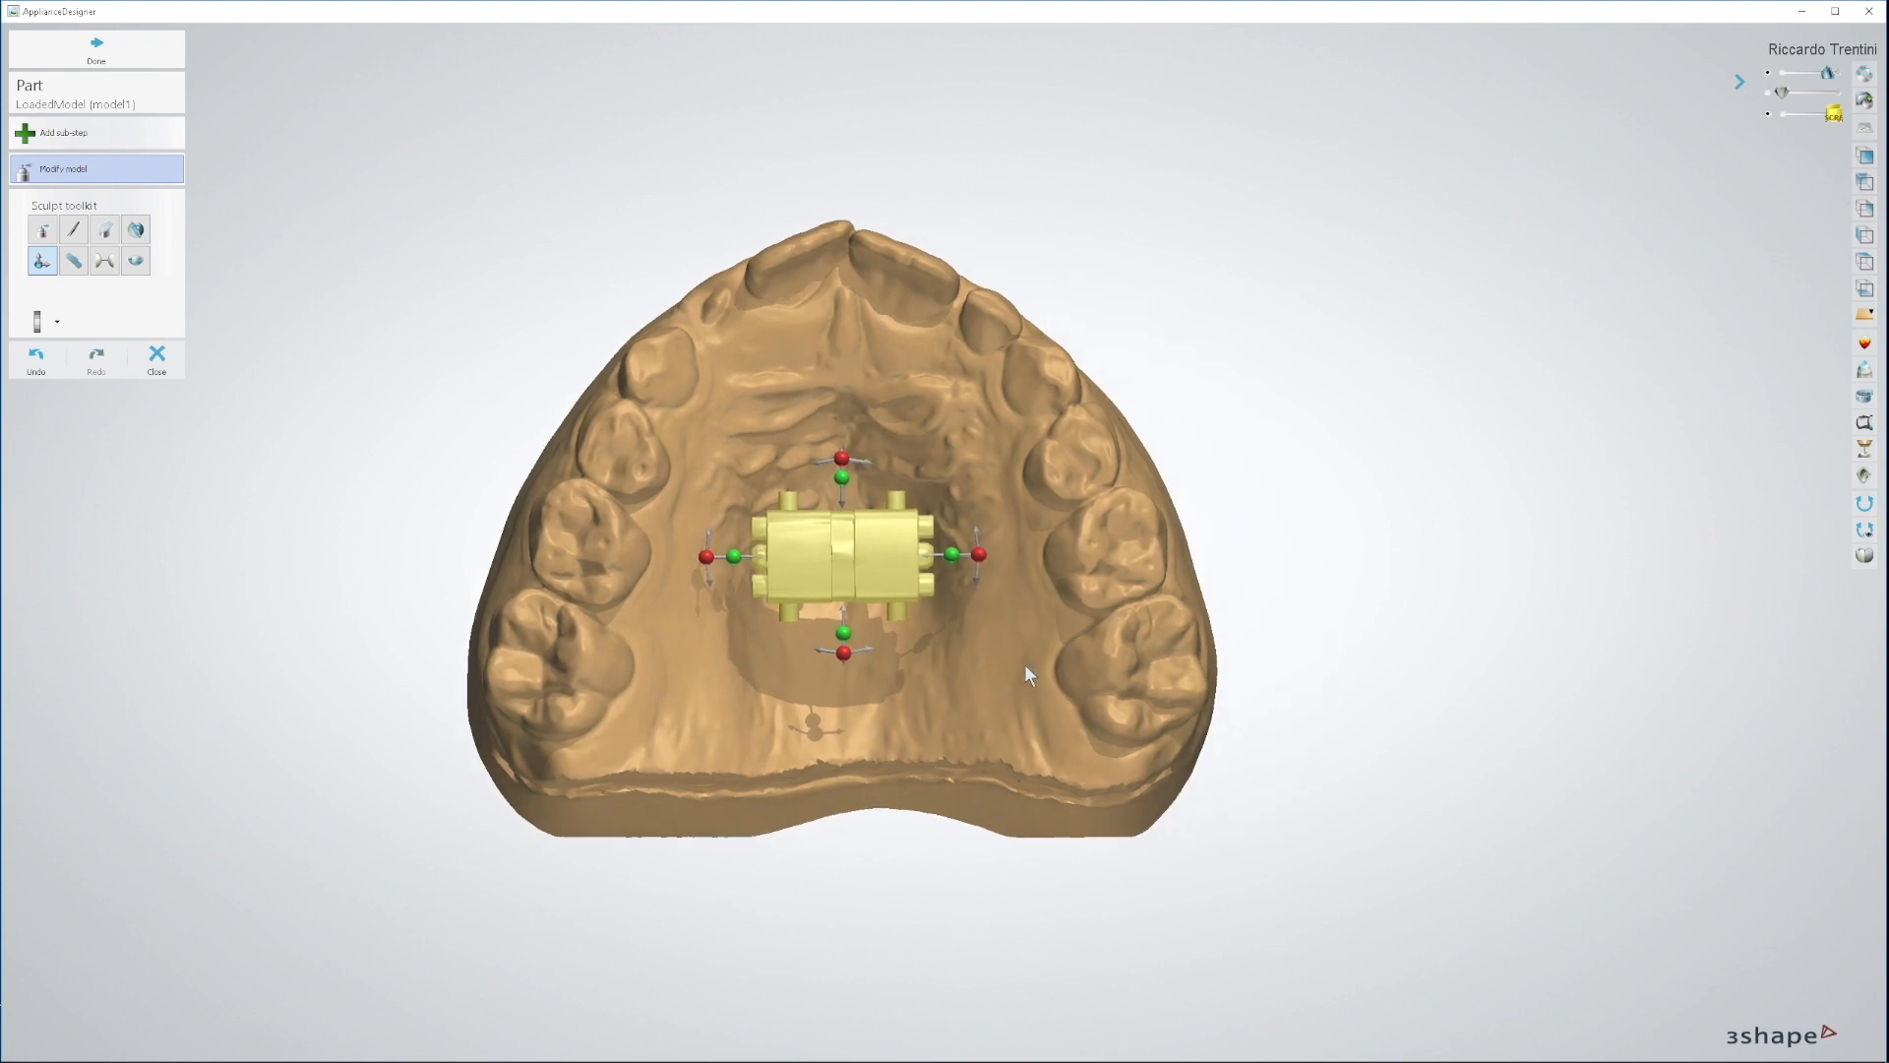
drag(838, 552, 838, 552)
right_drag(839, 552, 935, 538)
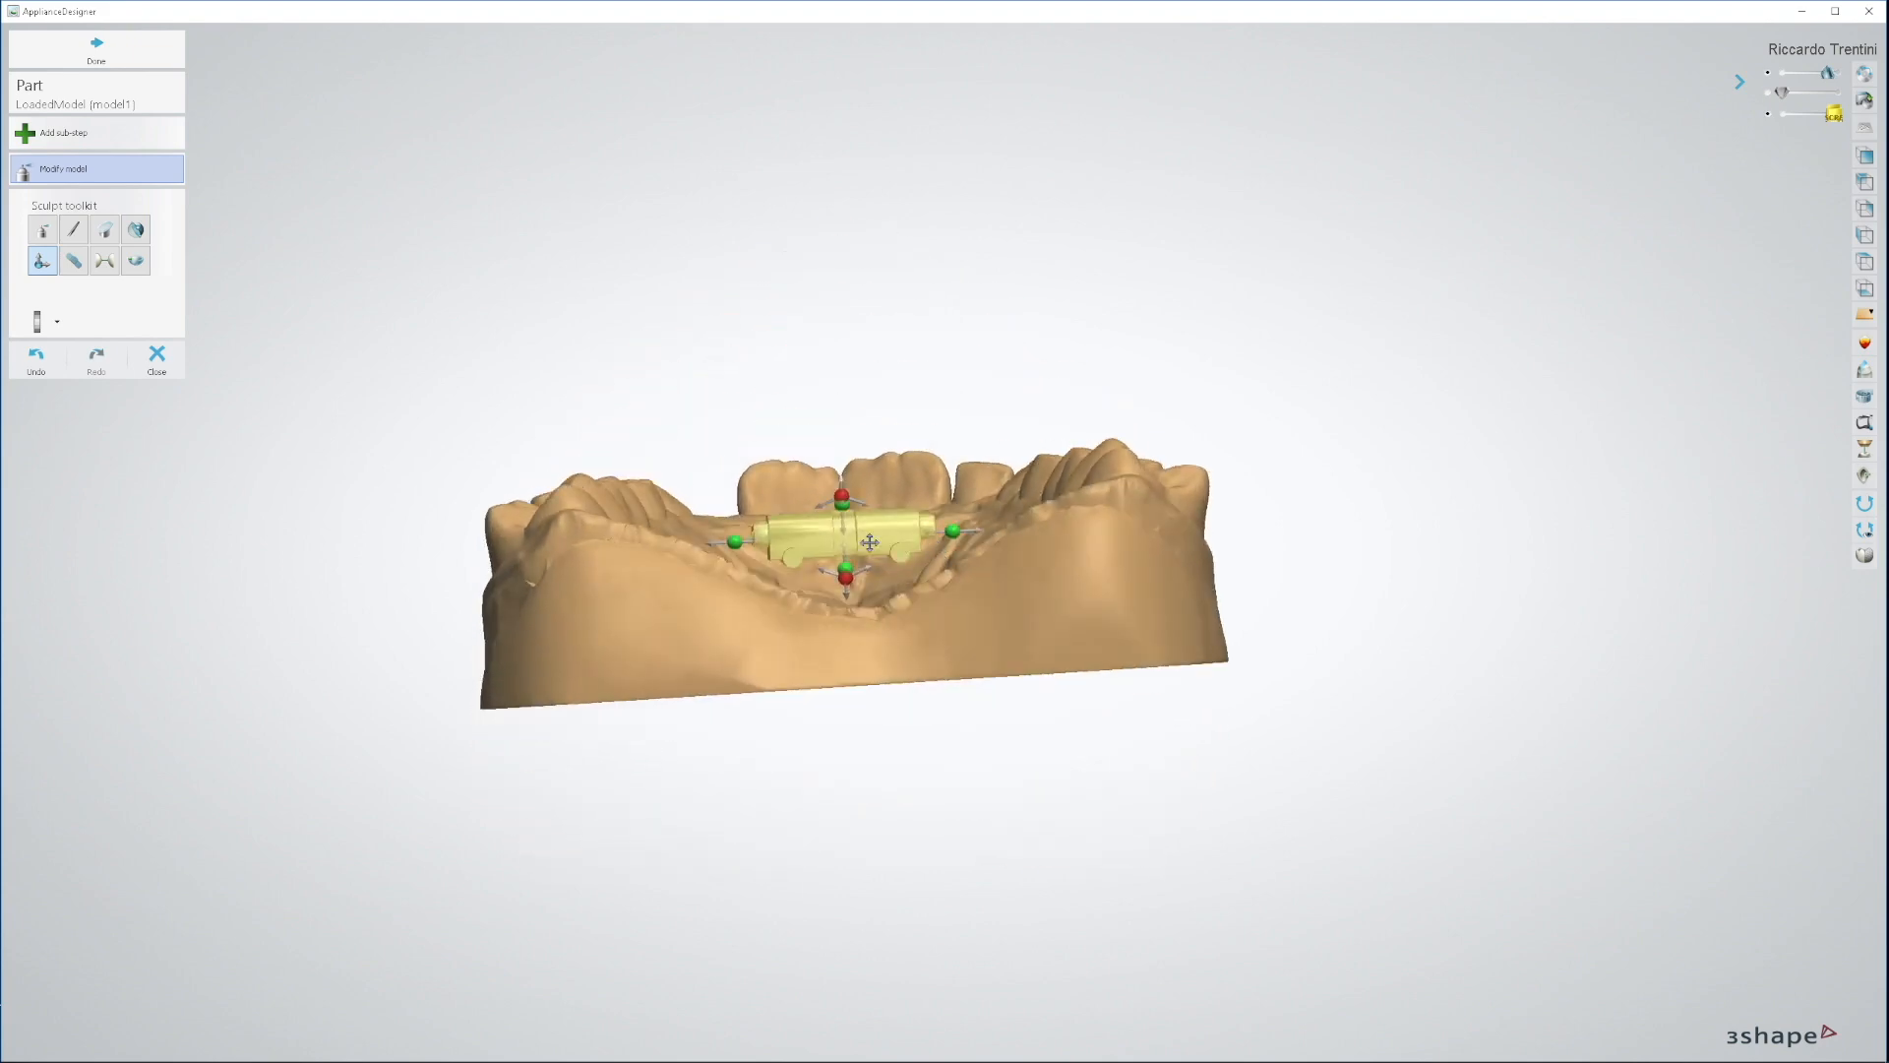
mouse_move(1038, 576)
right_down()
mouse_move(1051, 763)
mouse_move(1020, 590)
right_up()
drag(790, 555, 788, 569)
right_drag(1023, 502, 1036, 638)
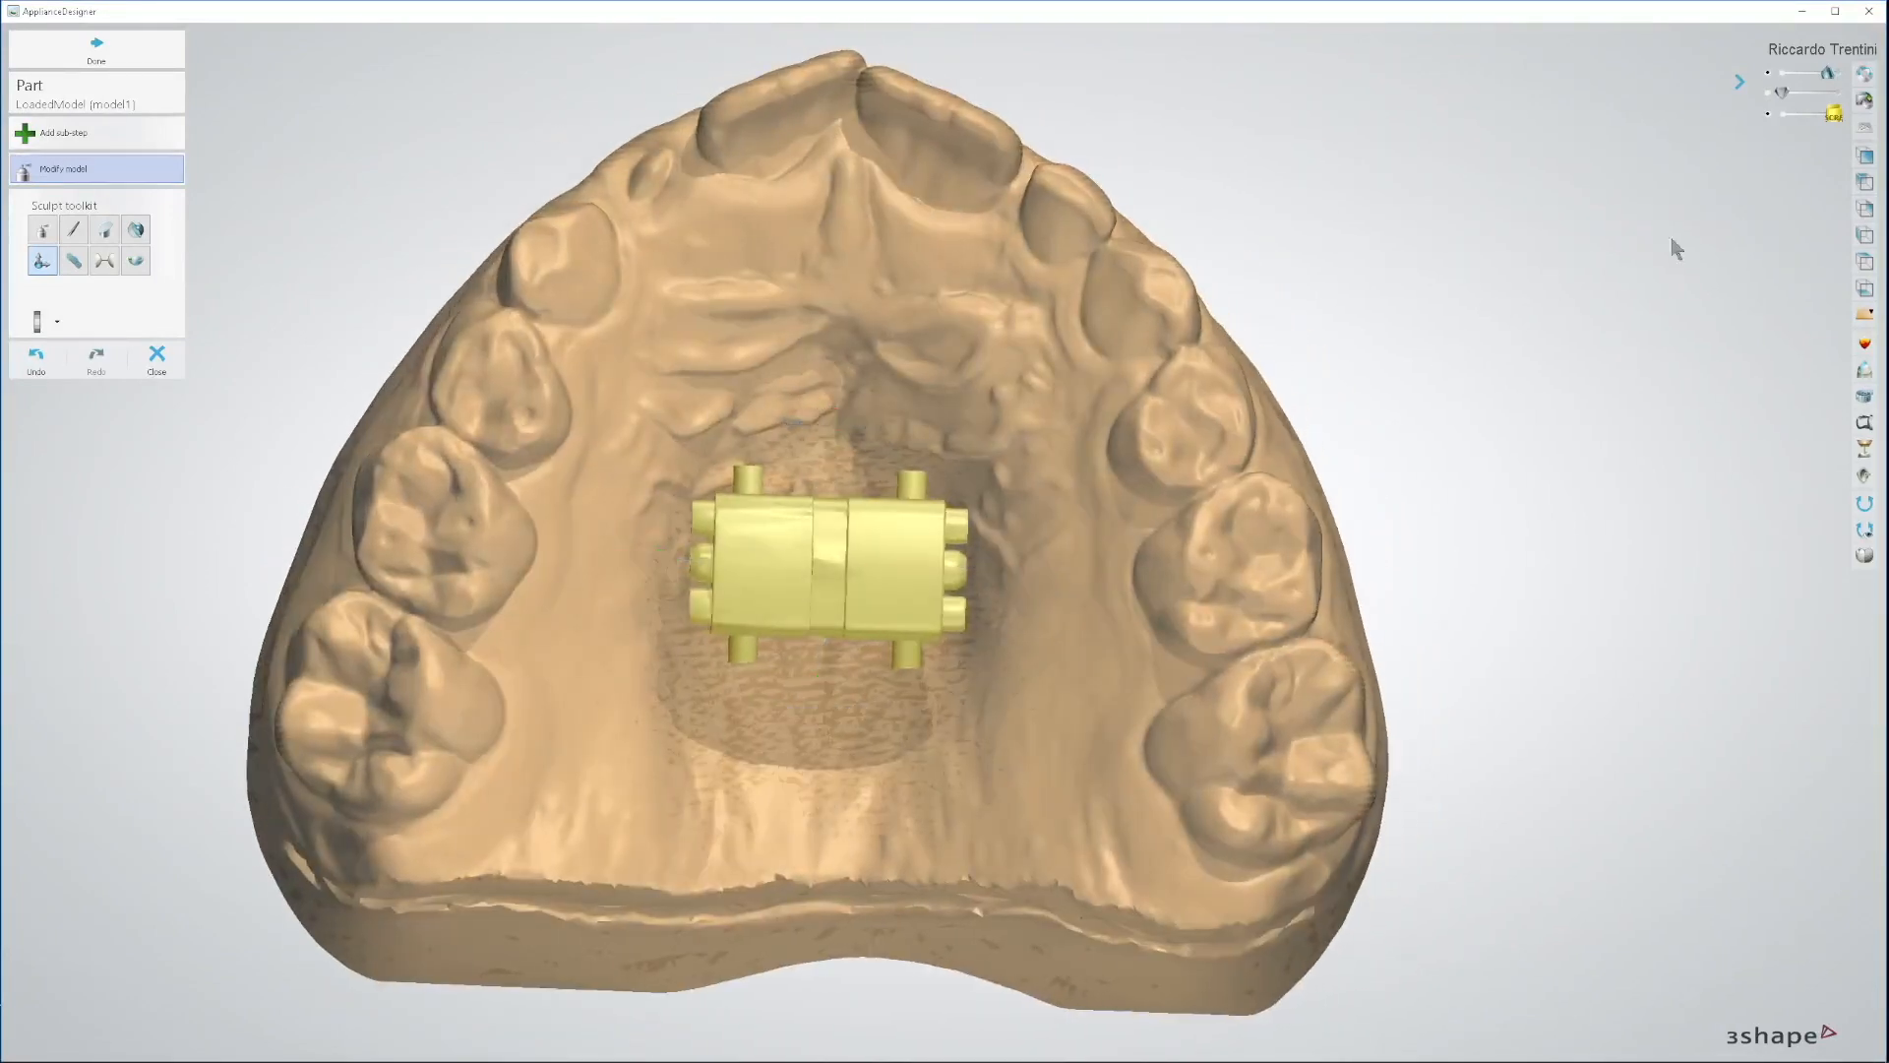
Step: Check the expansion screw's height and alignment through a semi-transparent arch from the side, front and occlusal views
drag(1834, 73, 1842, 75)
right_drag(1038, 725, 1029, 727)
right_drag(982, 603, 971, 745)
click(1862, 211)
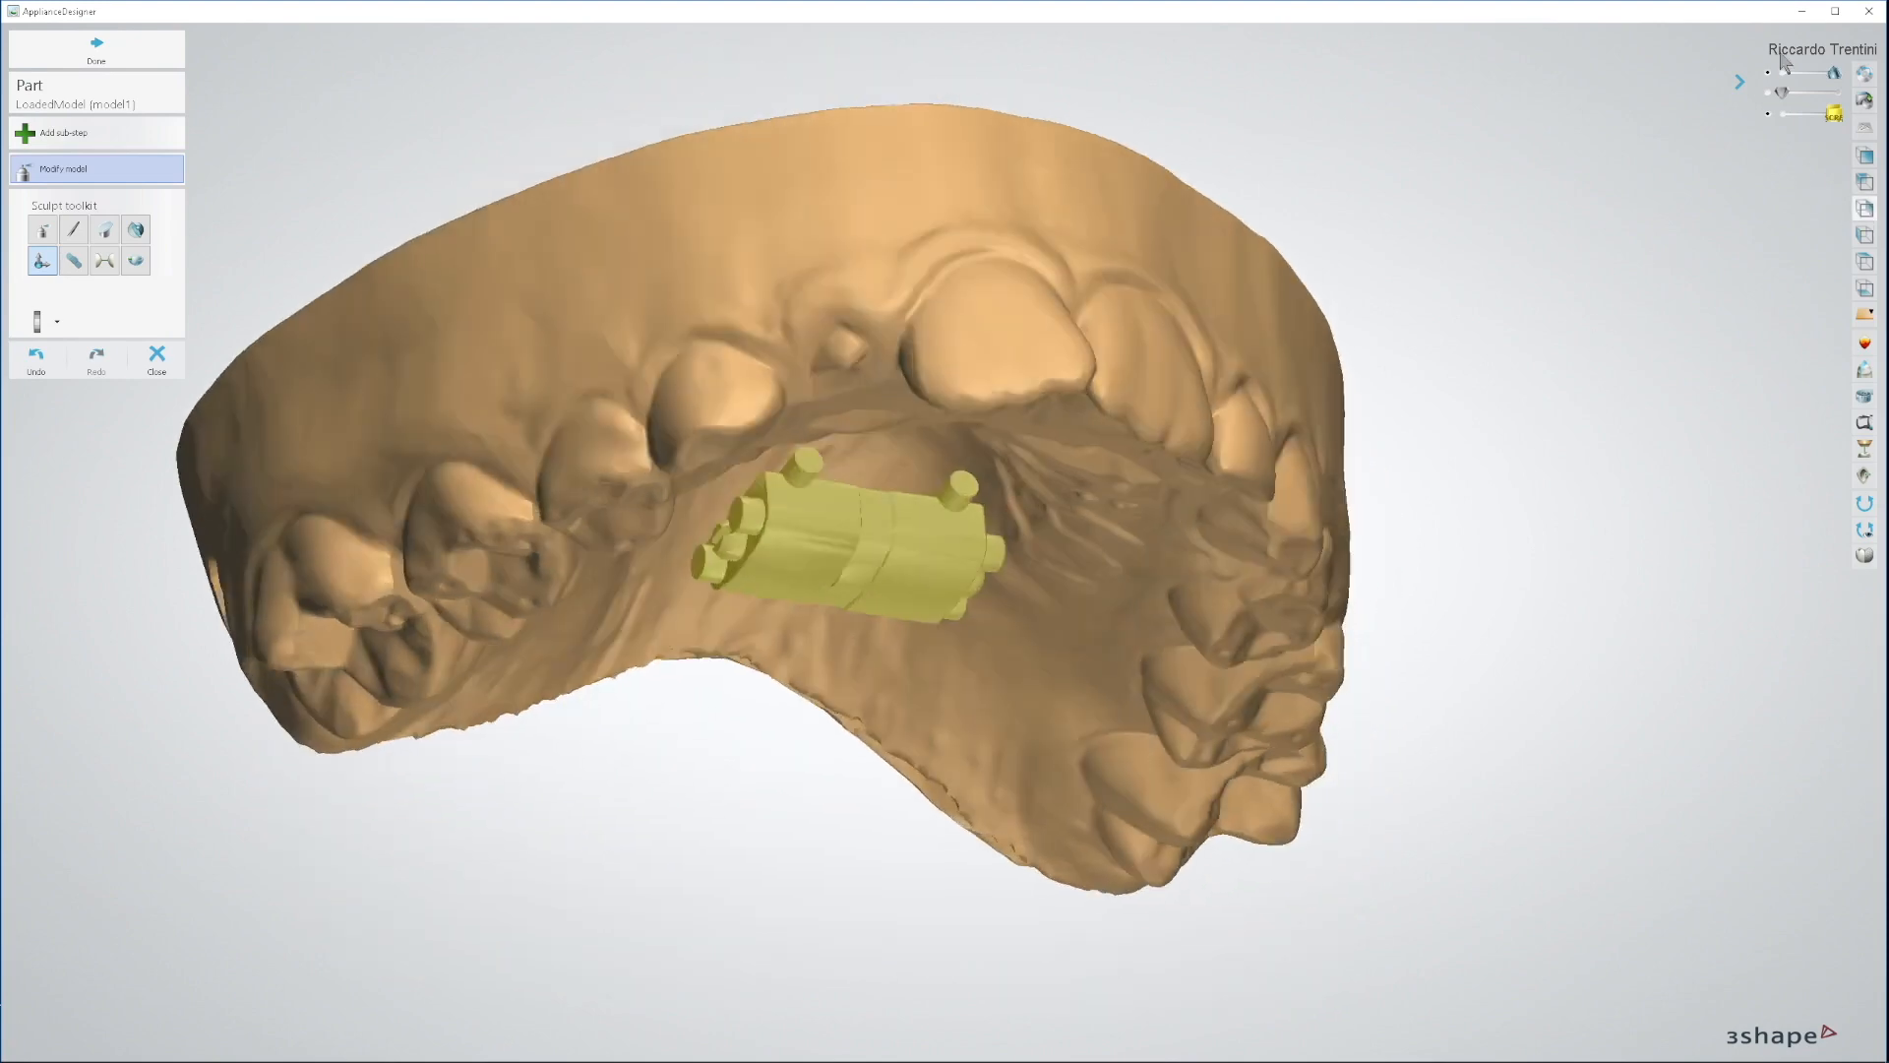
ctrl+click(1244, 609)
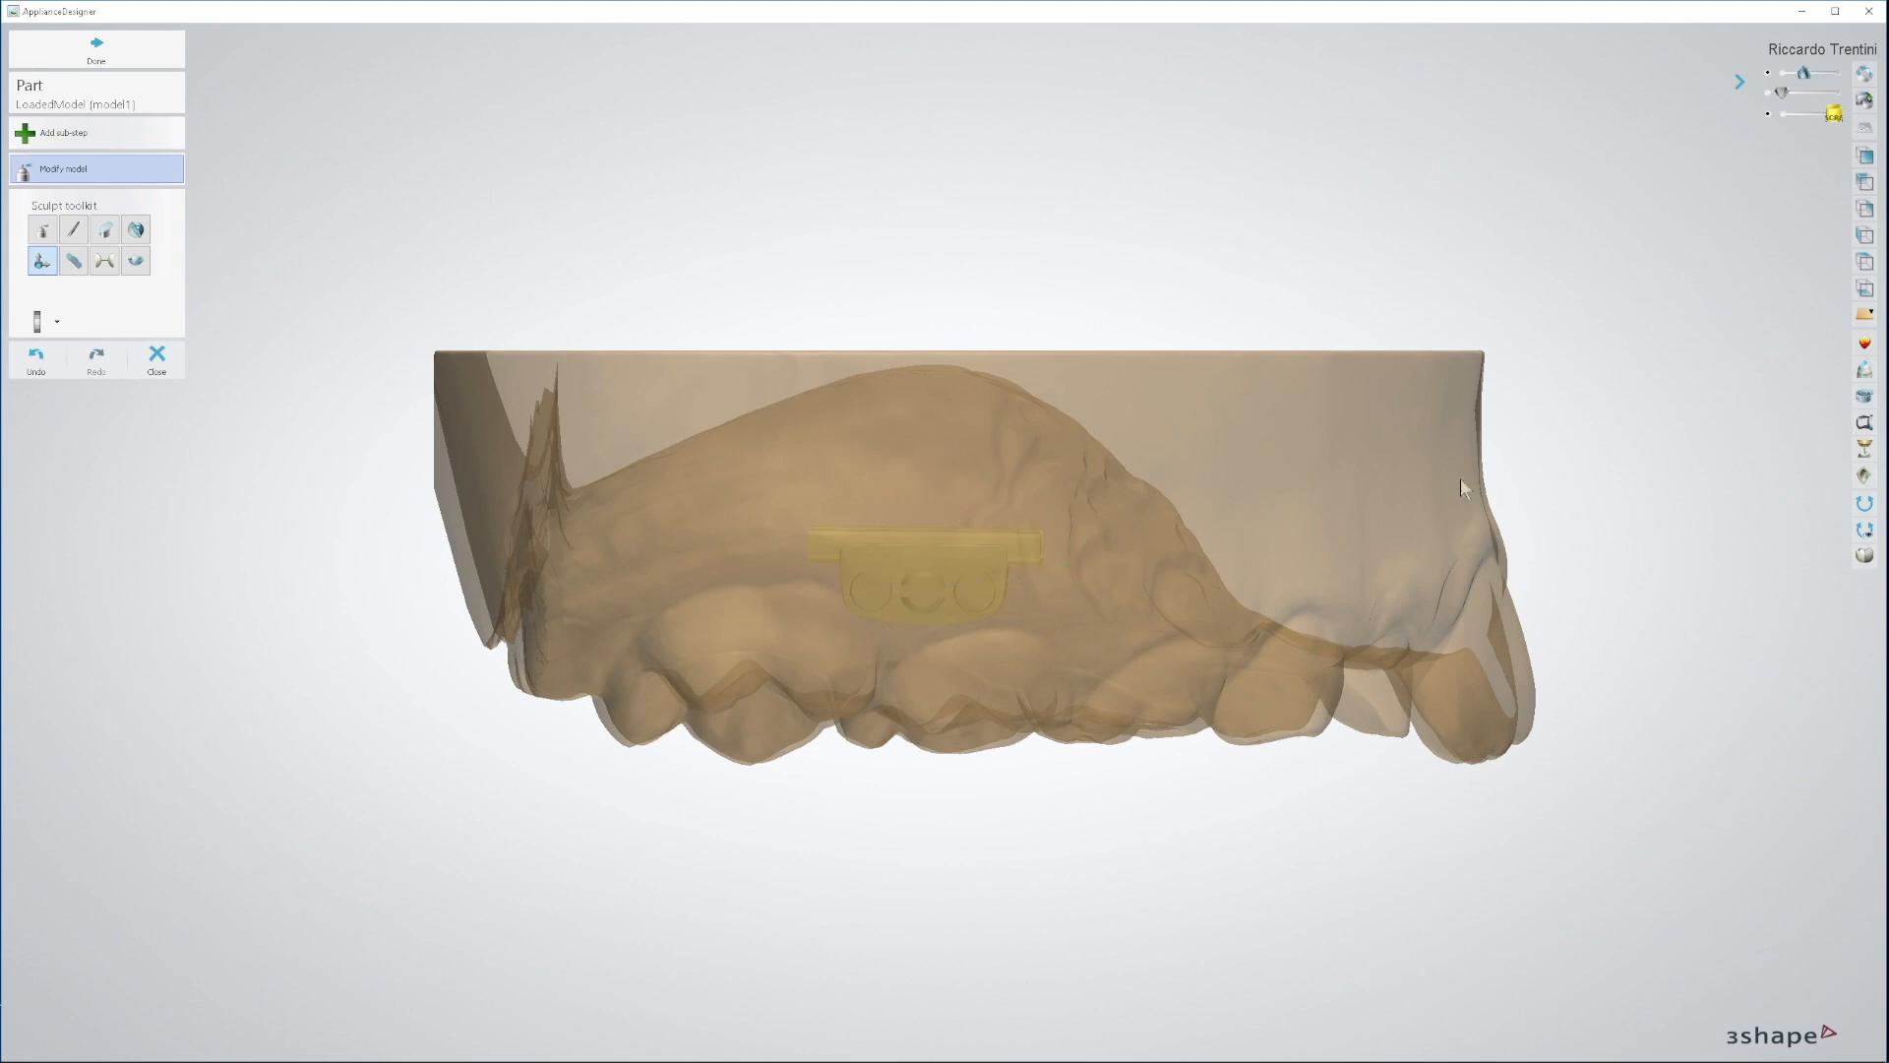
click(1864, 155)
ctrl+click(1355, 580)
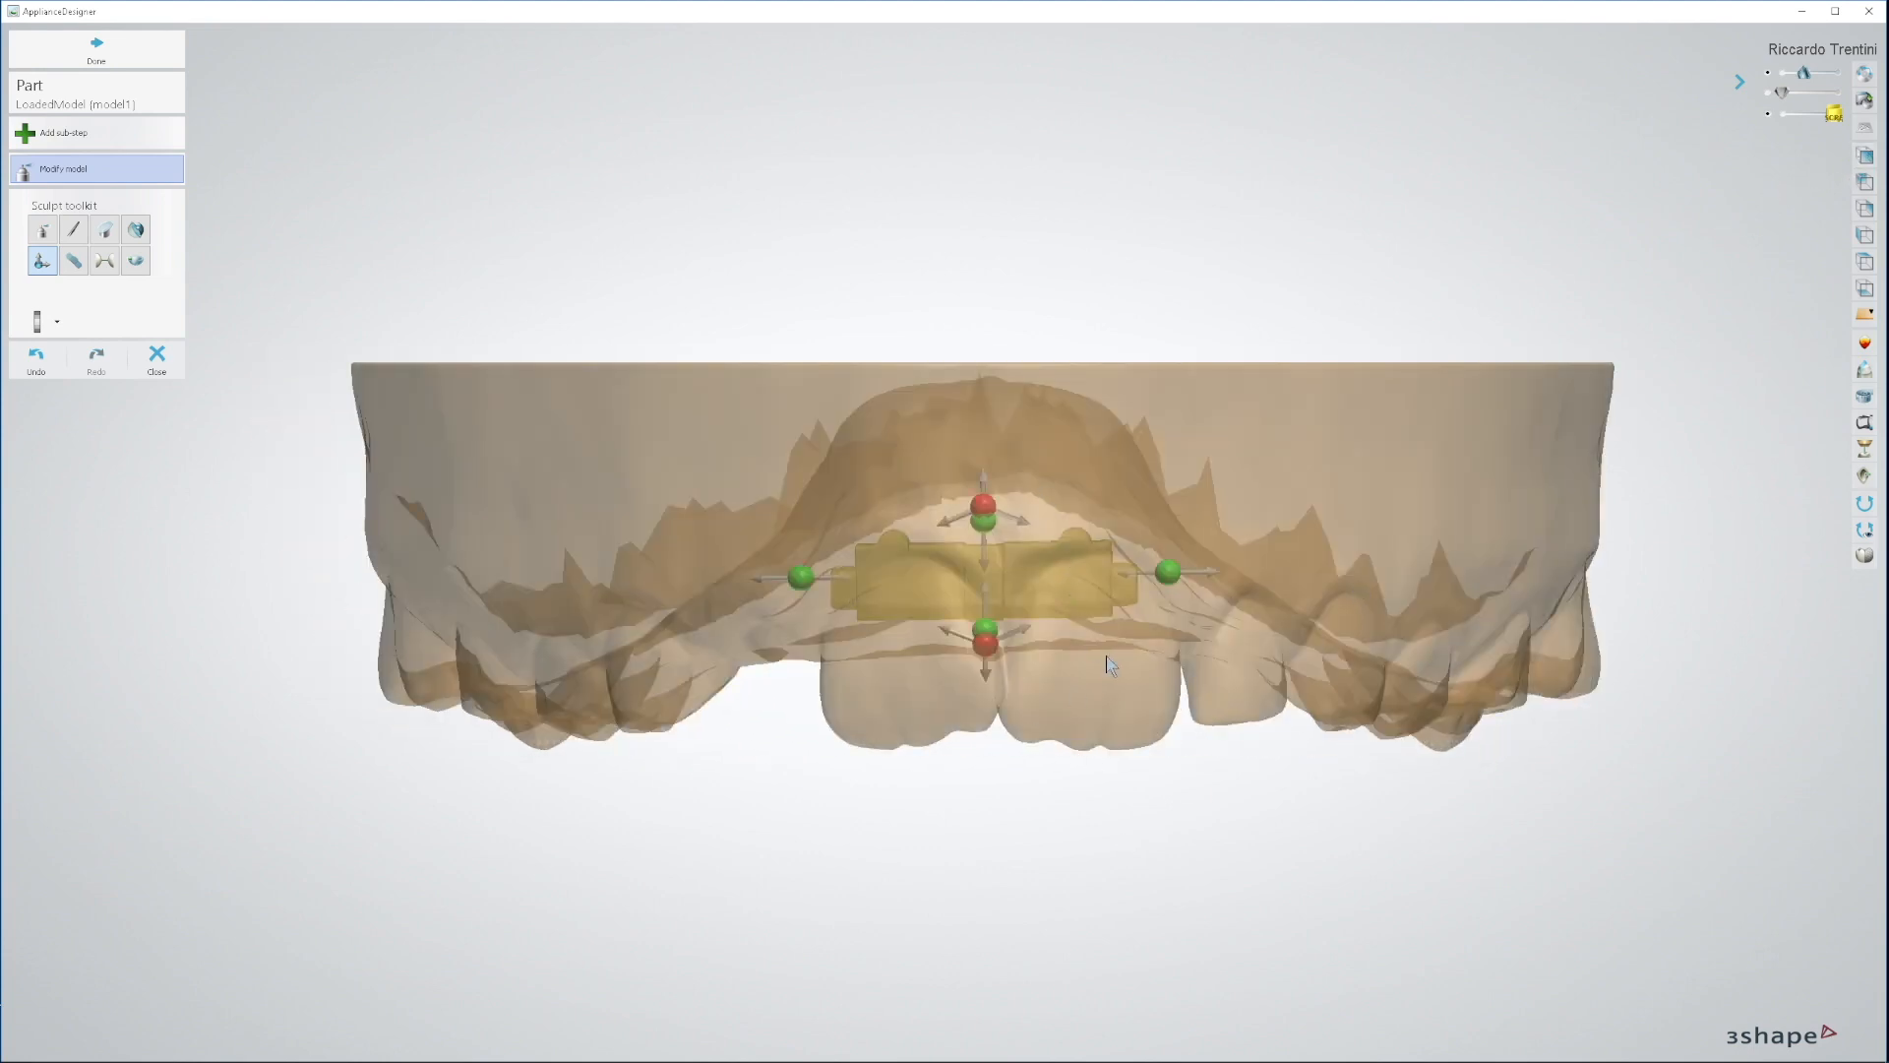
click(1864, 235)
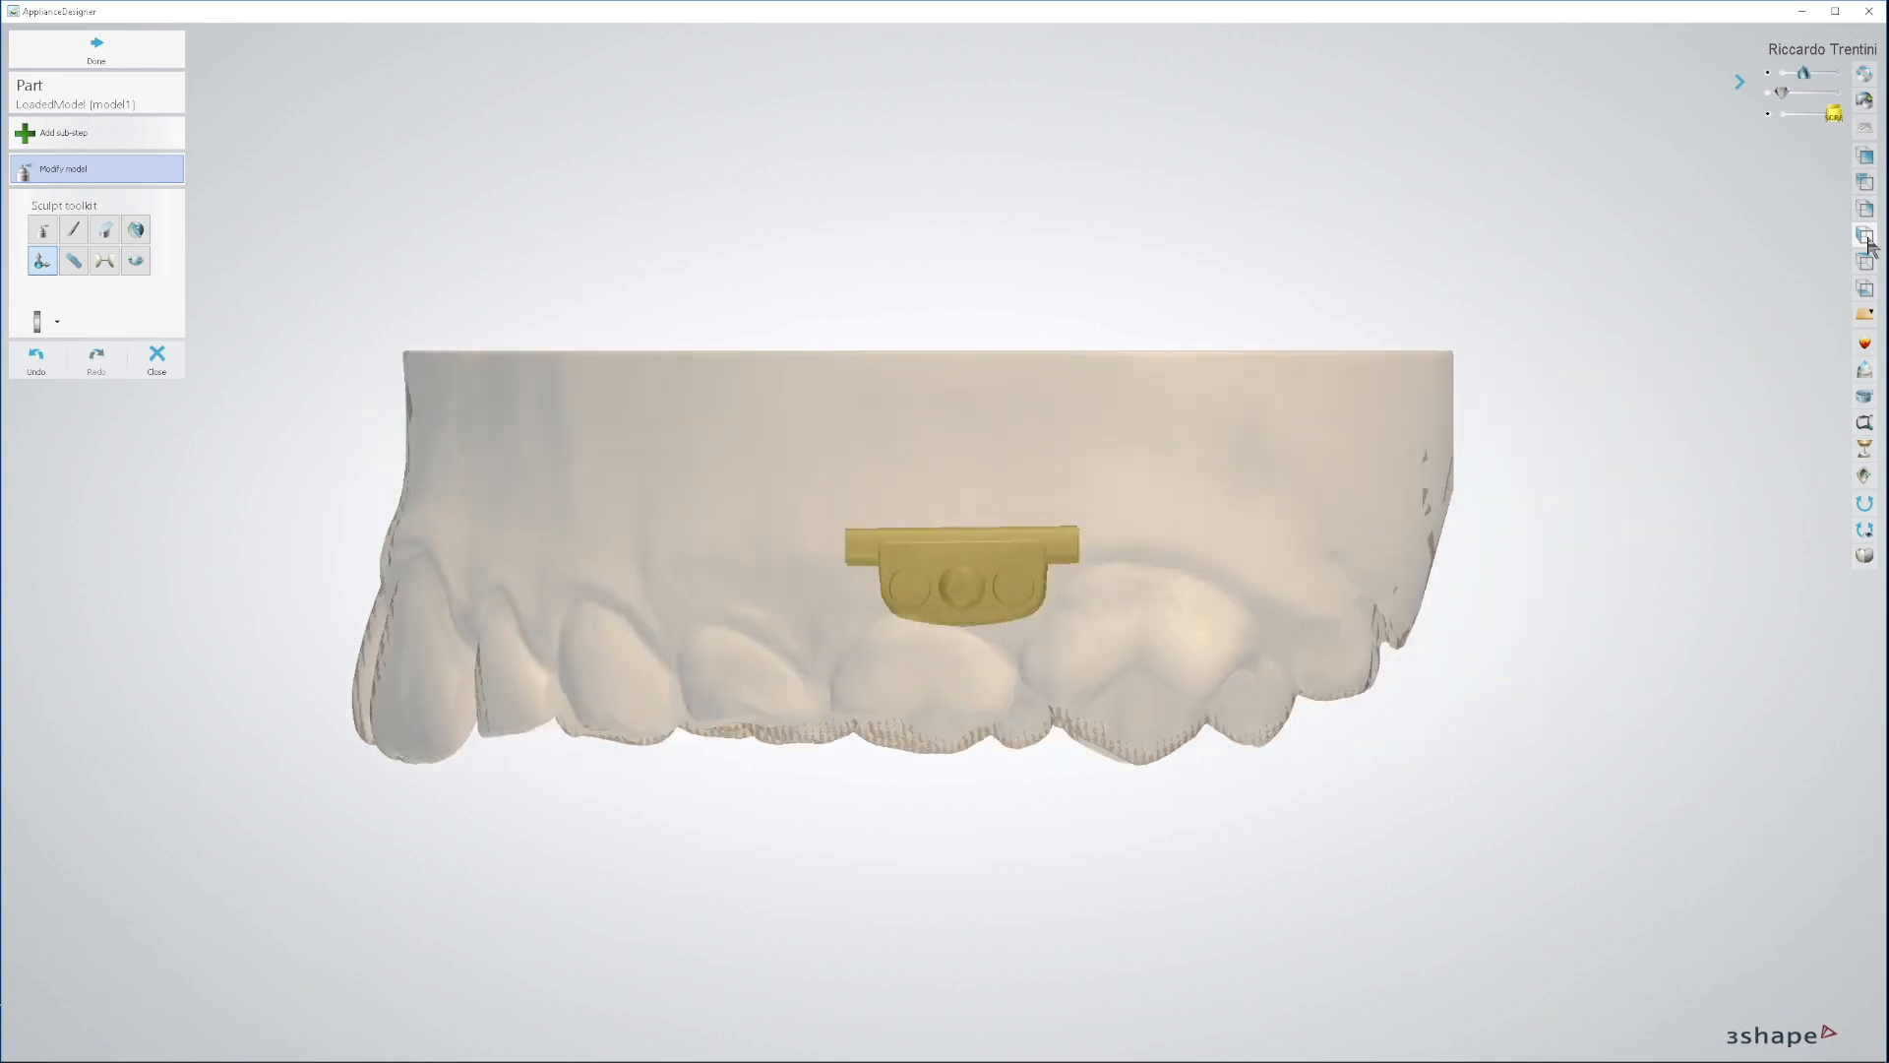
click(1865, 290)
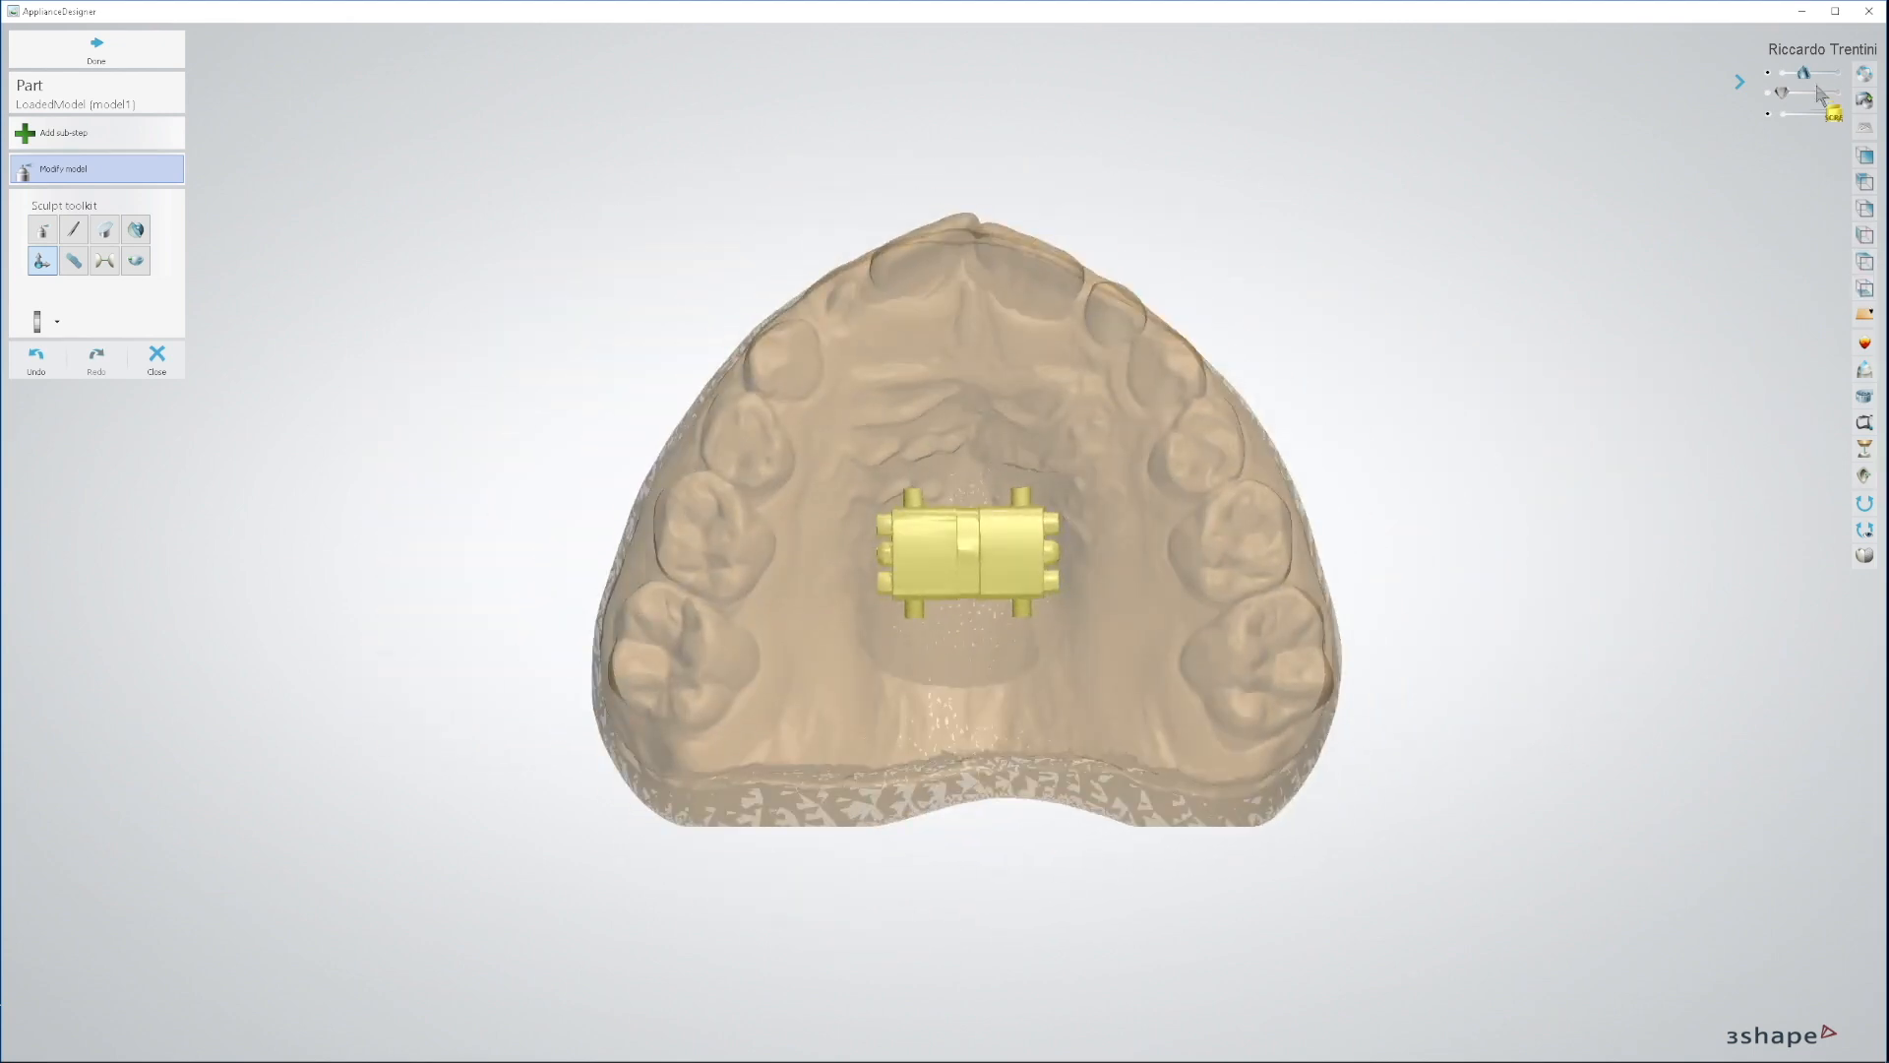
Step: Examine the screw's fit over the palate from behind and from the occlusal side with the arch opaque
click(1836, 74)
right_drag(947, 710, 936, 622)
click(1865, 289)
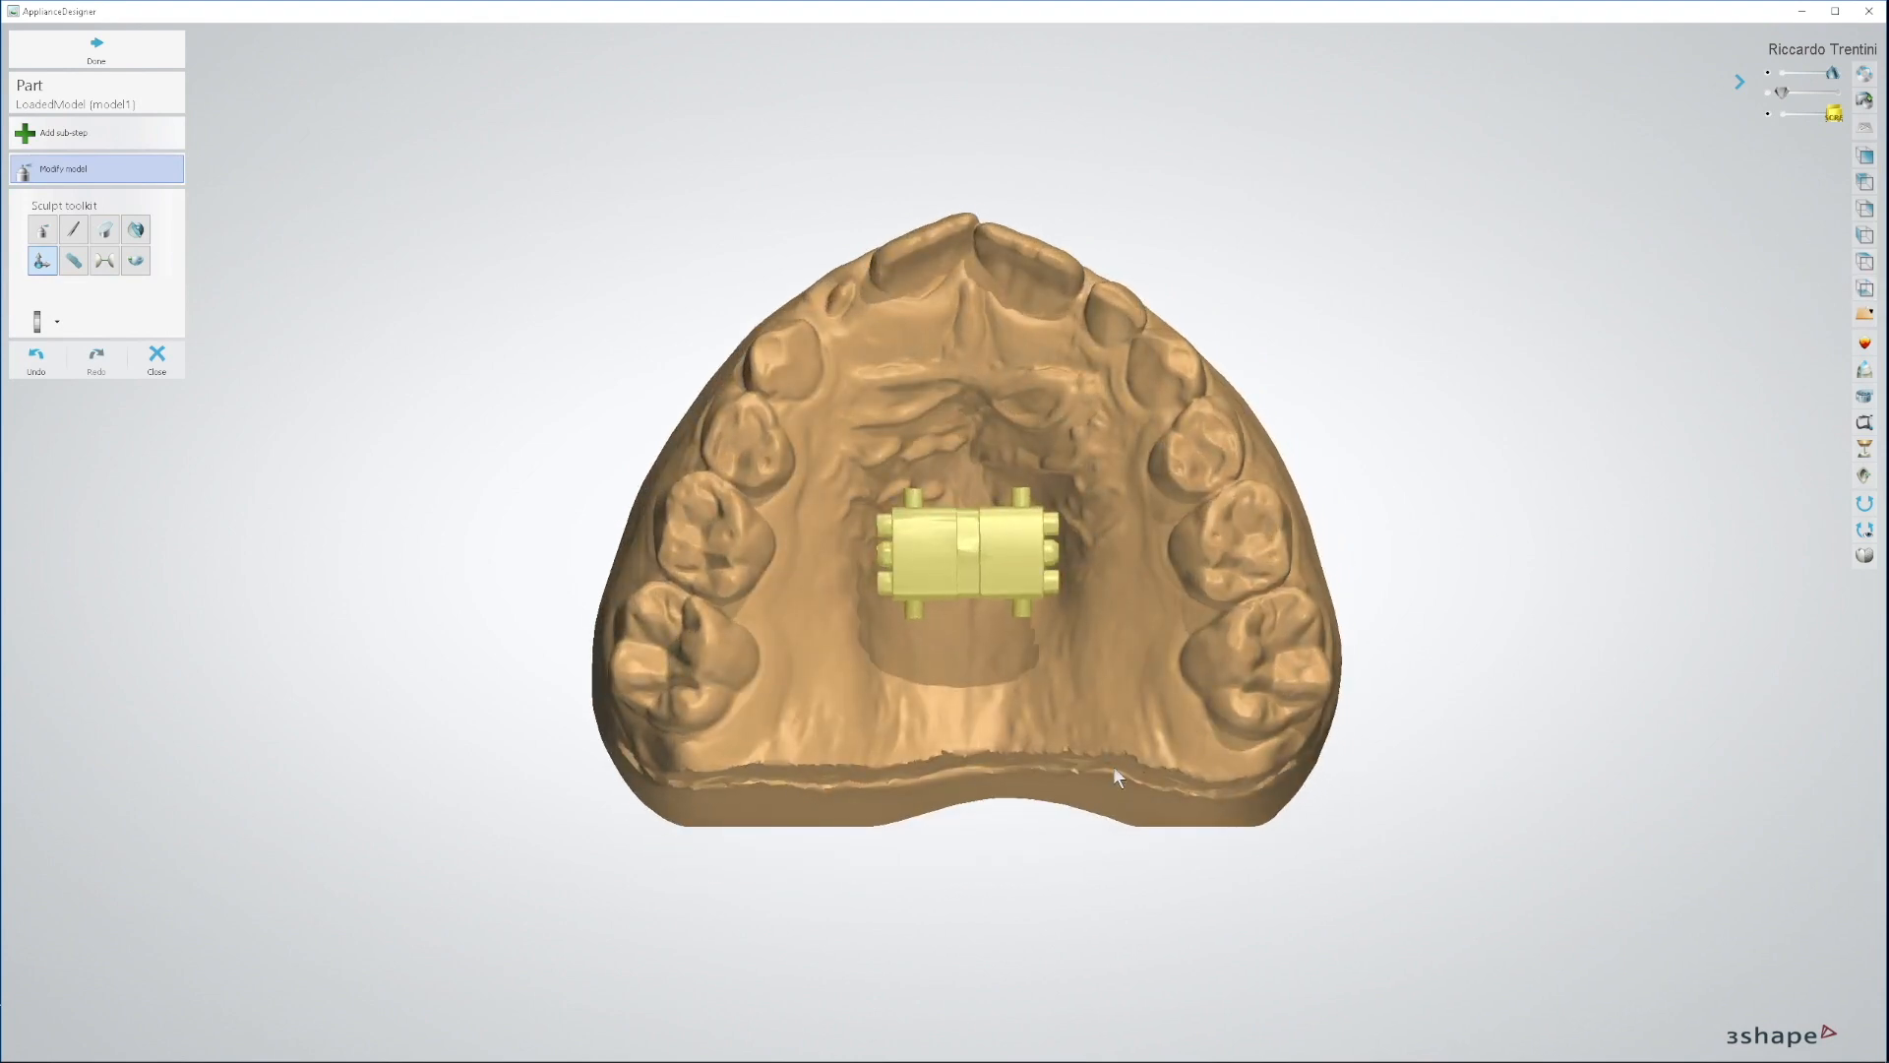
scroll(1007, 599, up, 3)
right_drag(1007, 599, 998, 660)
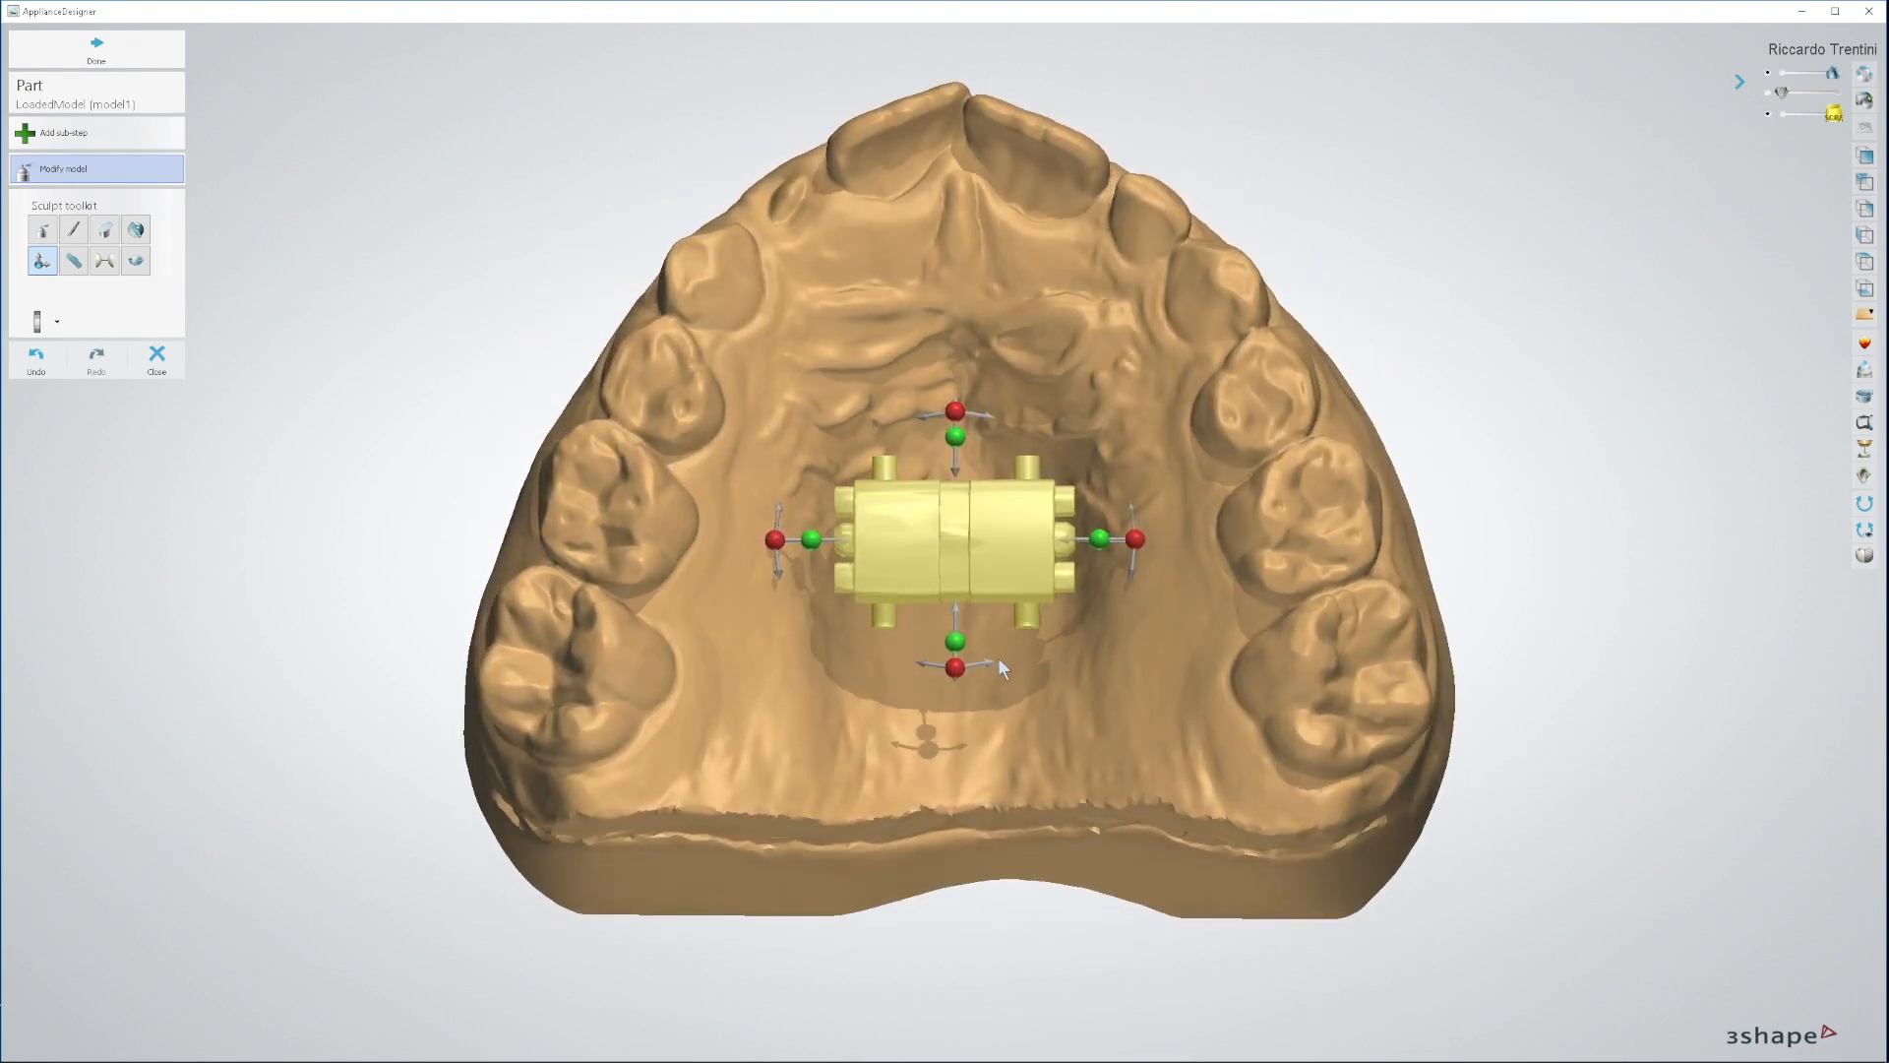
mouse_move(999, 659)
right_down()
mouse_move(1057, 682)
mouse_move(995, 651)
mouse_move(1012, 758)
mouse_move(1019, 682)
right_up()
right_drag(1014, 679, 1020, 729)
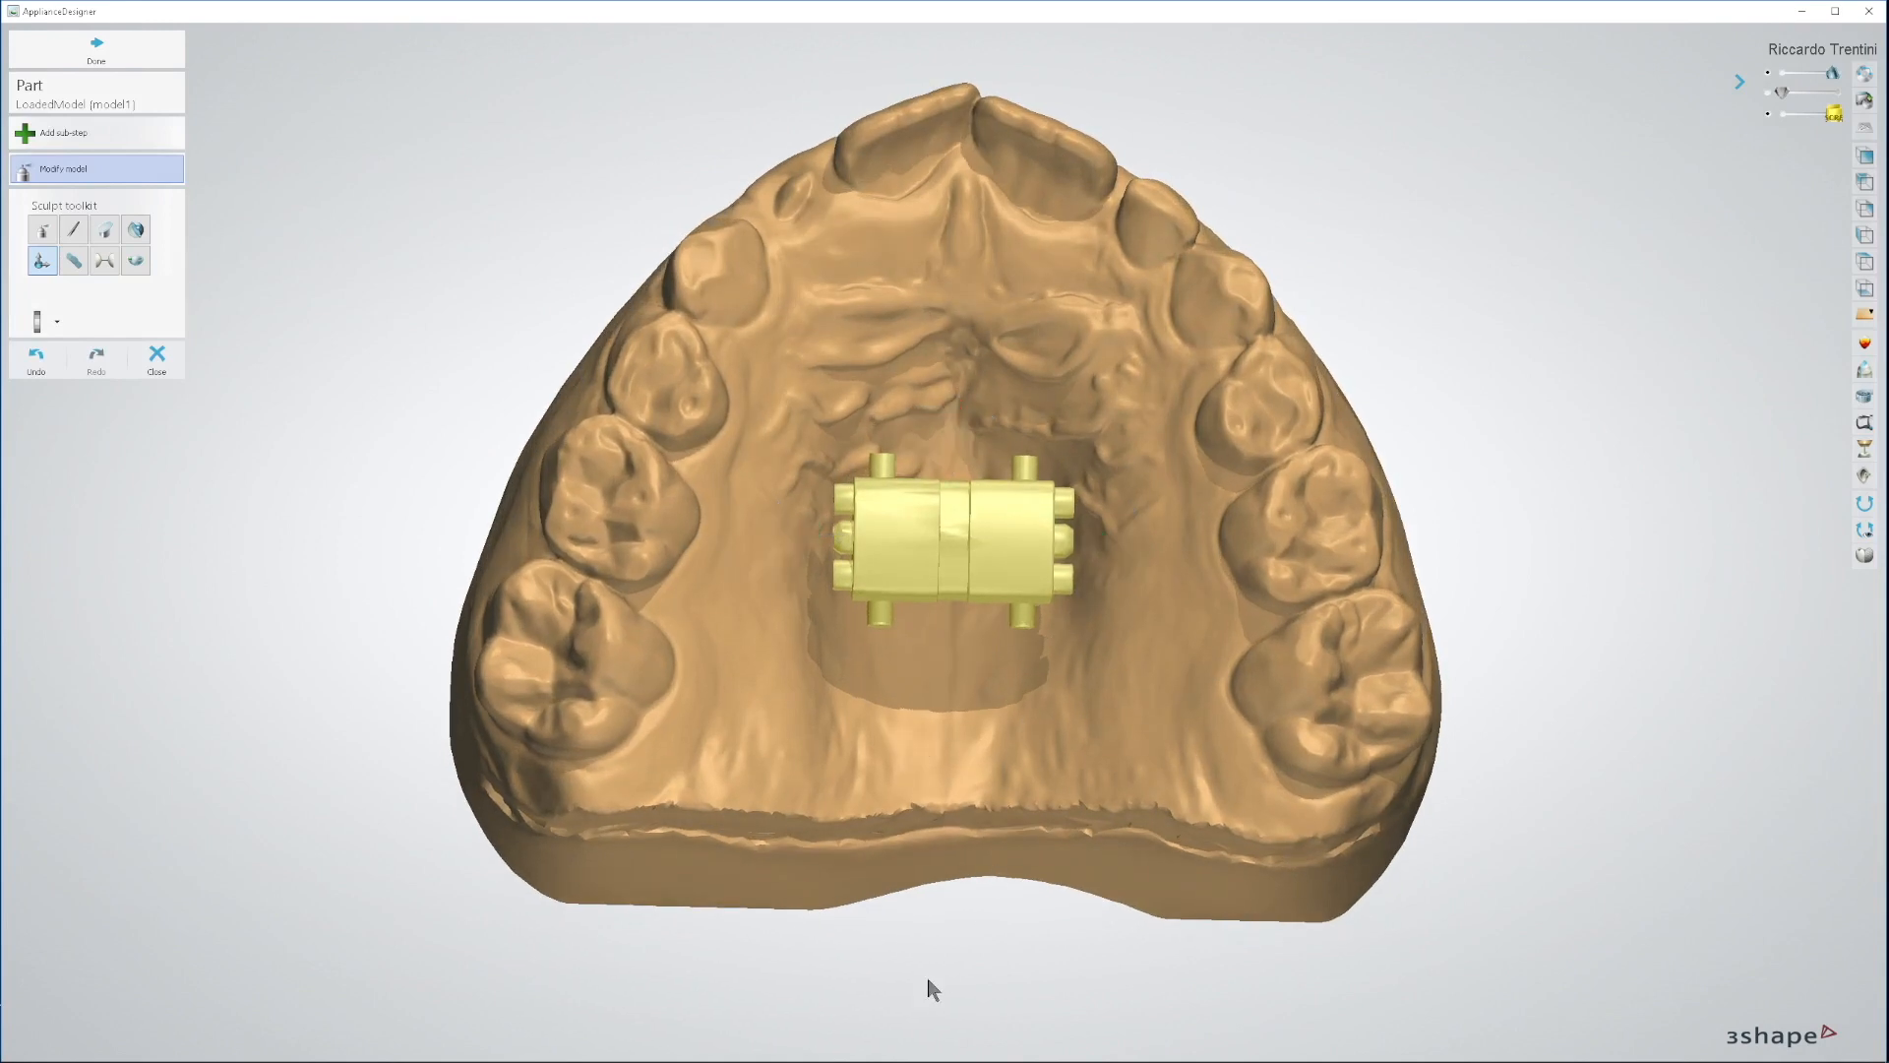
Step: Finish the screw's positioning and show the upper arch together with it in the occlusal view
click(123, 51)
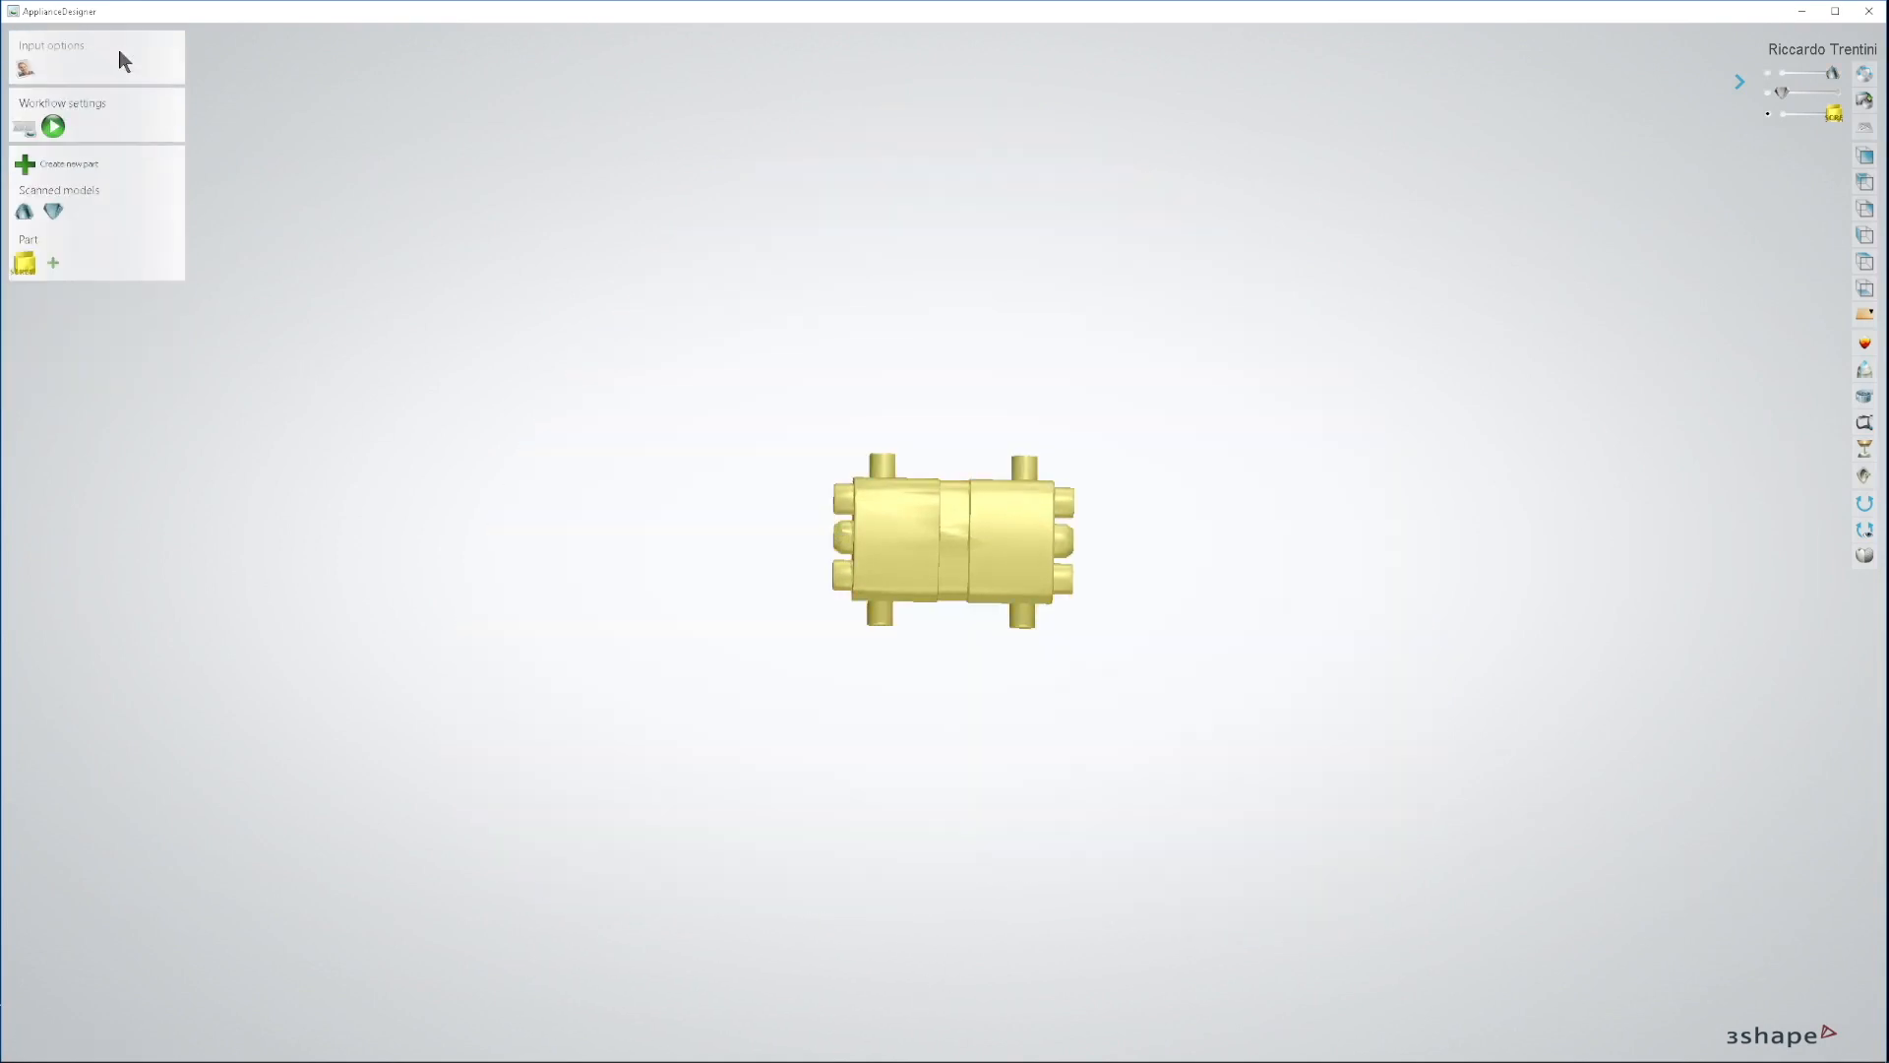
click(1767, 74)
right_drag(1309, 601, 1259, 630)
click(1859, 313)
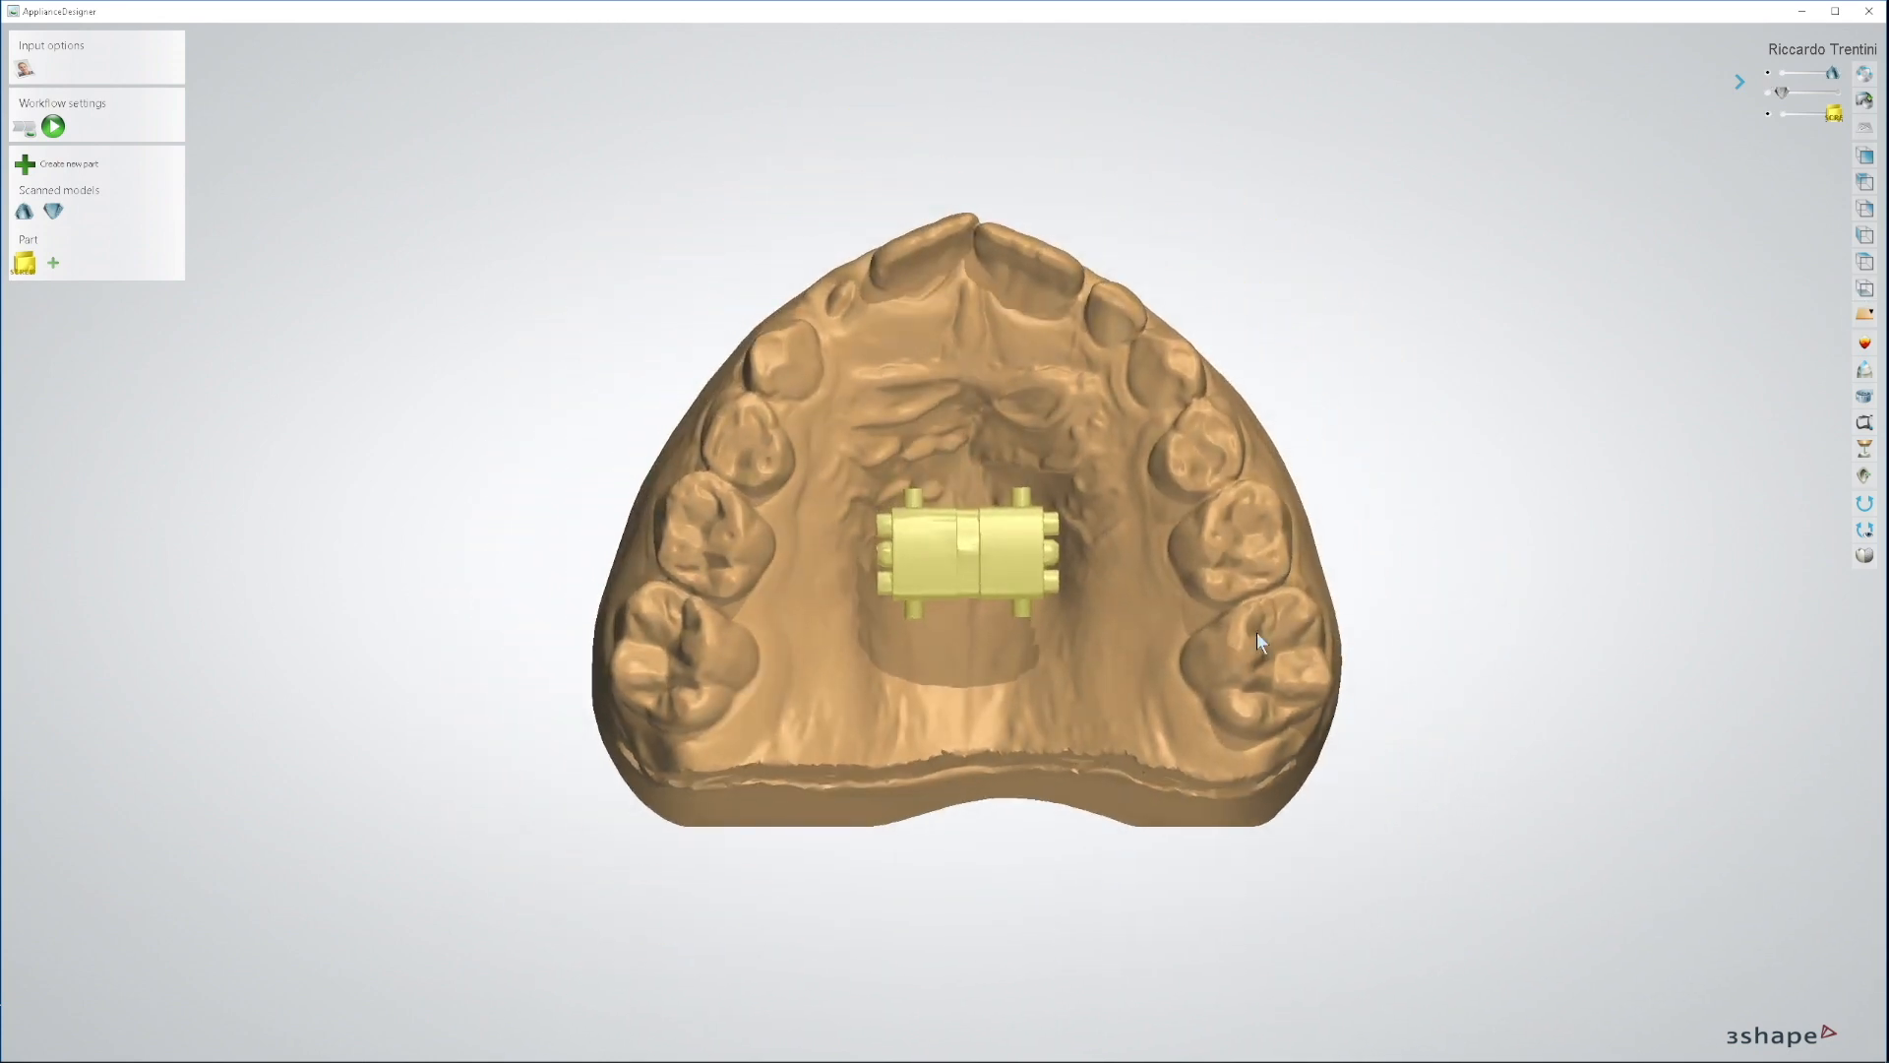
Step: Create a copy of the expansion screw part, coloured black and with BODY as its image text
right_click(28, 265)
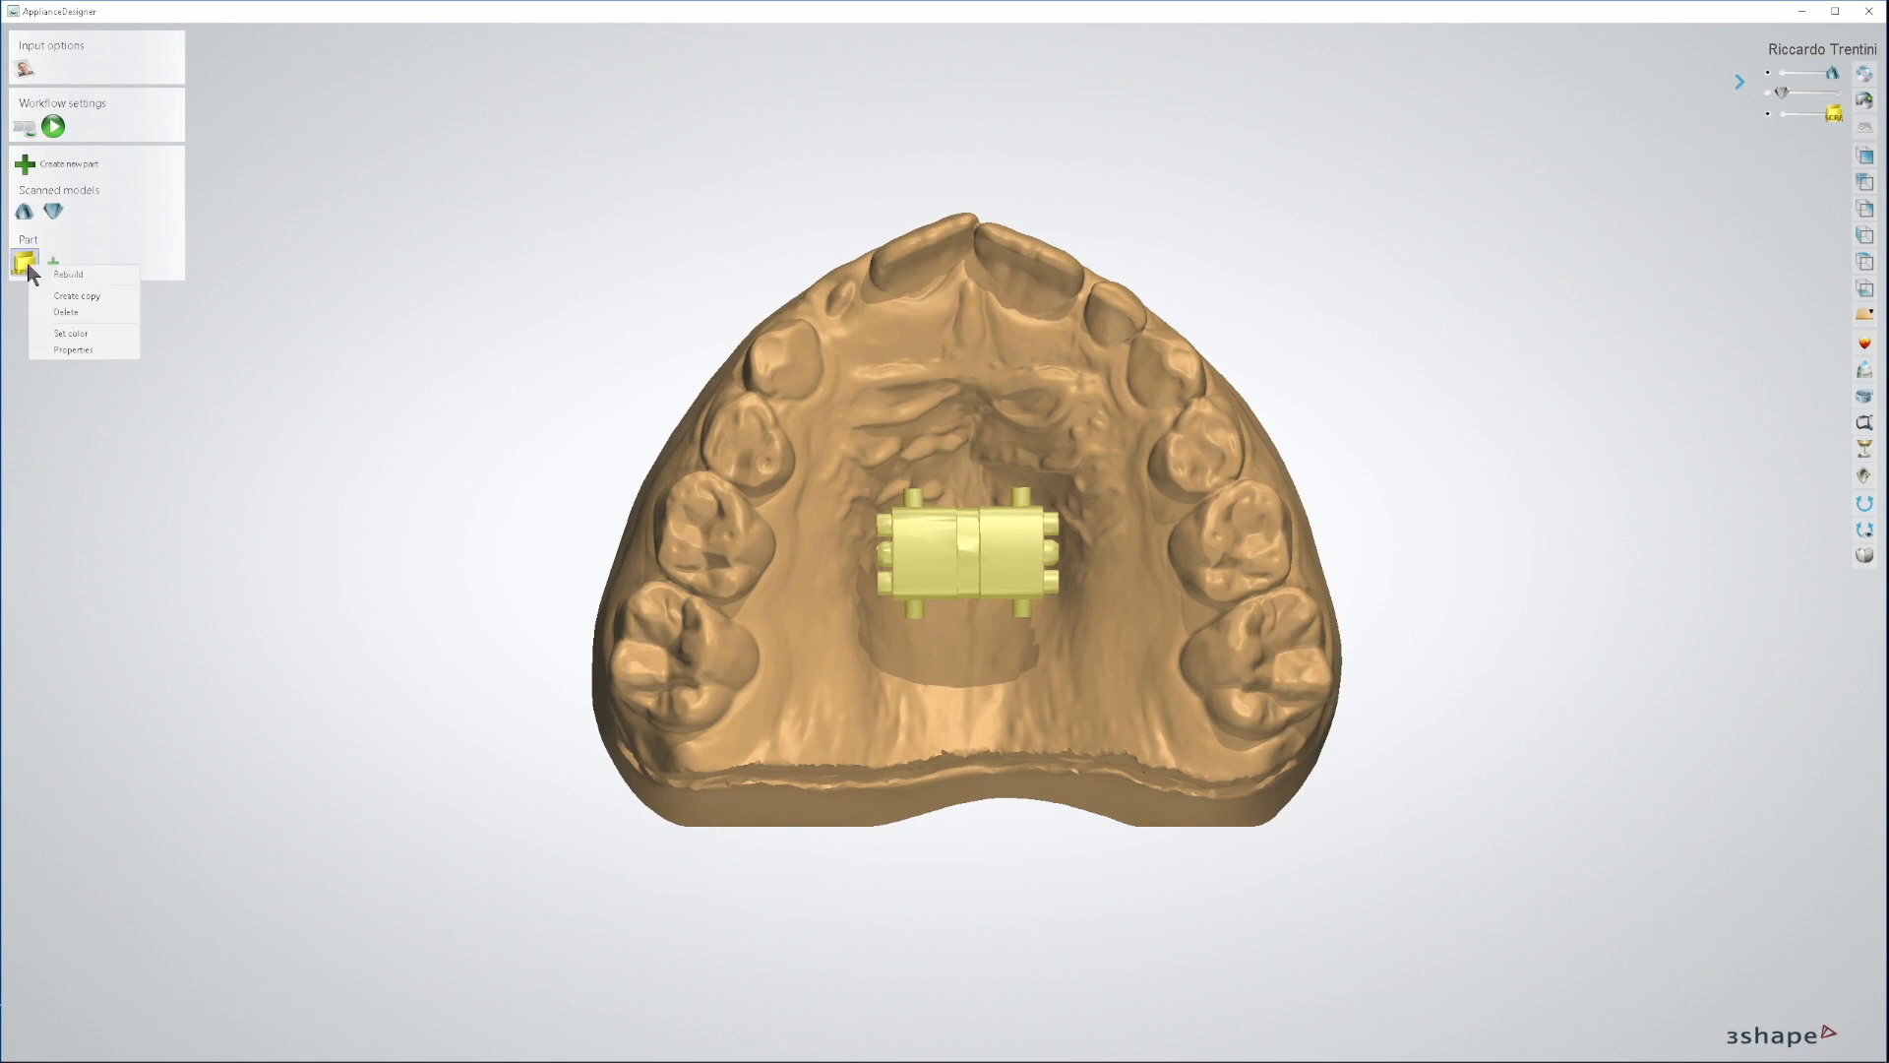
click(72, 298)
click(1028, 542)
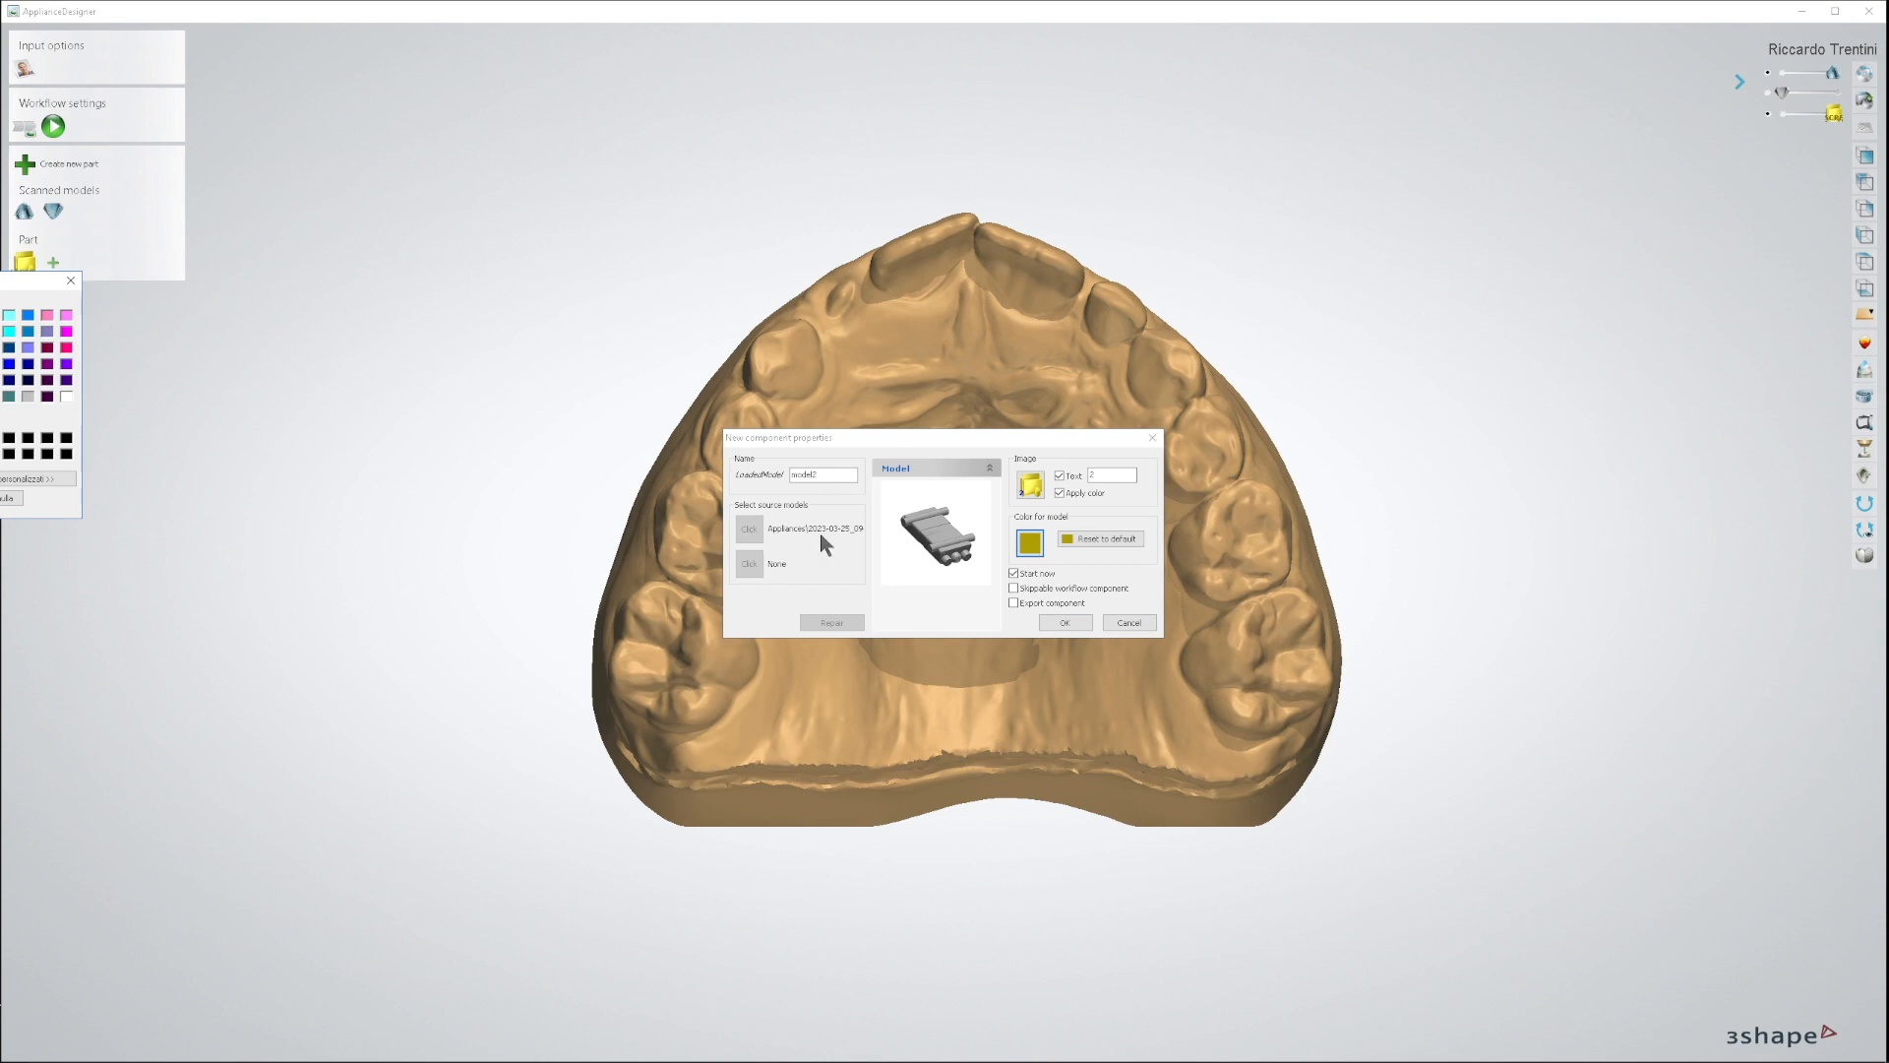
key(Return)
drag(1104, 475, 1018, 477)
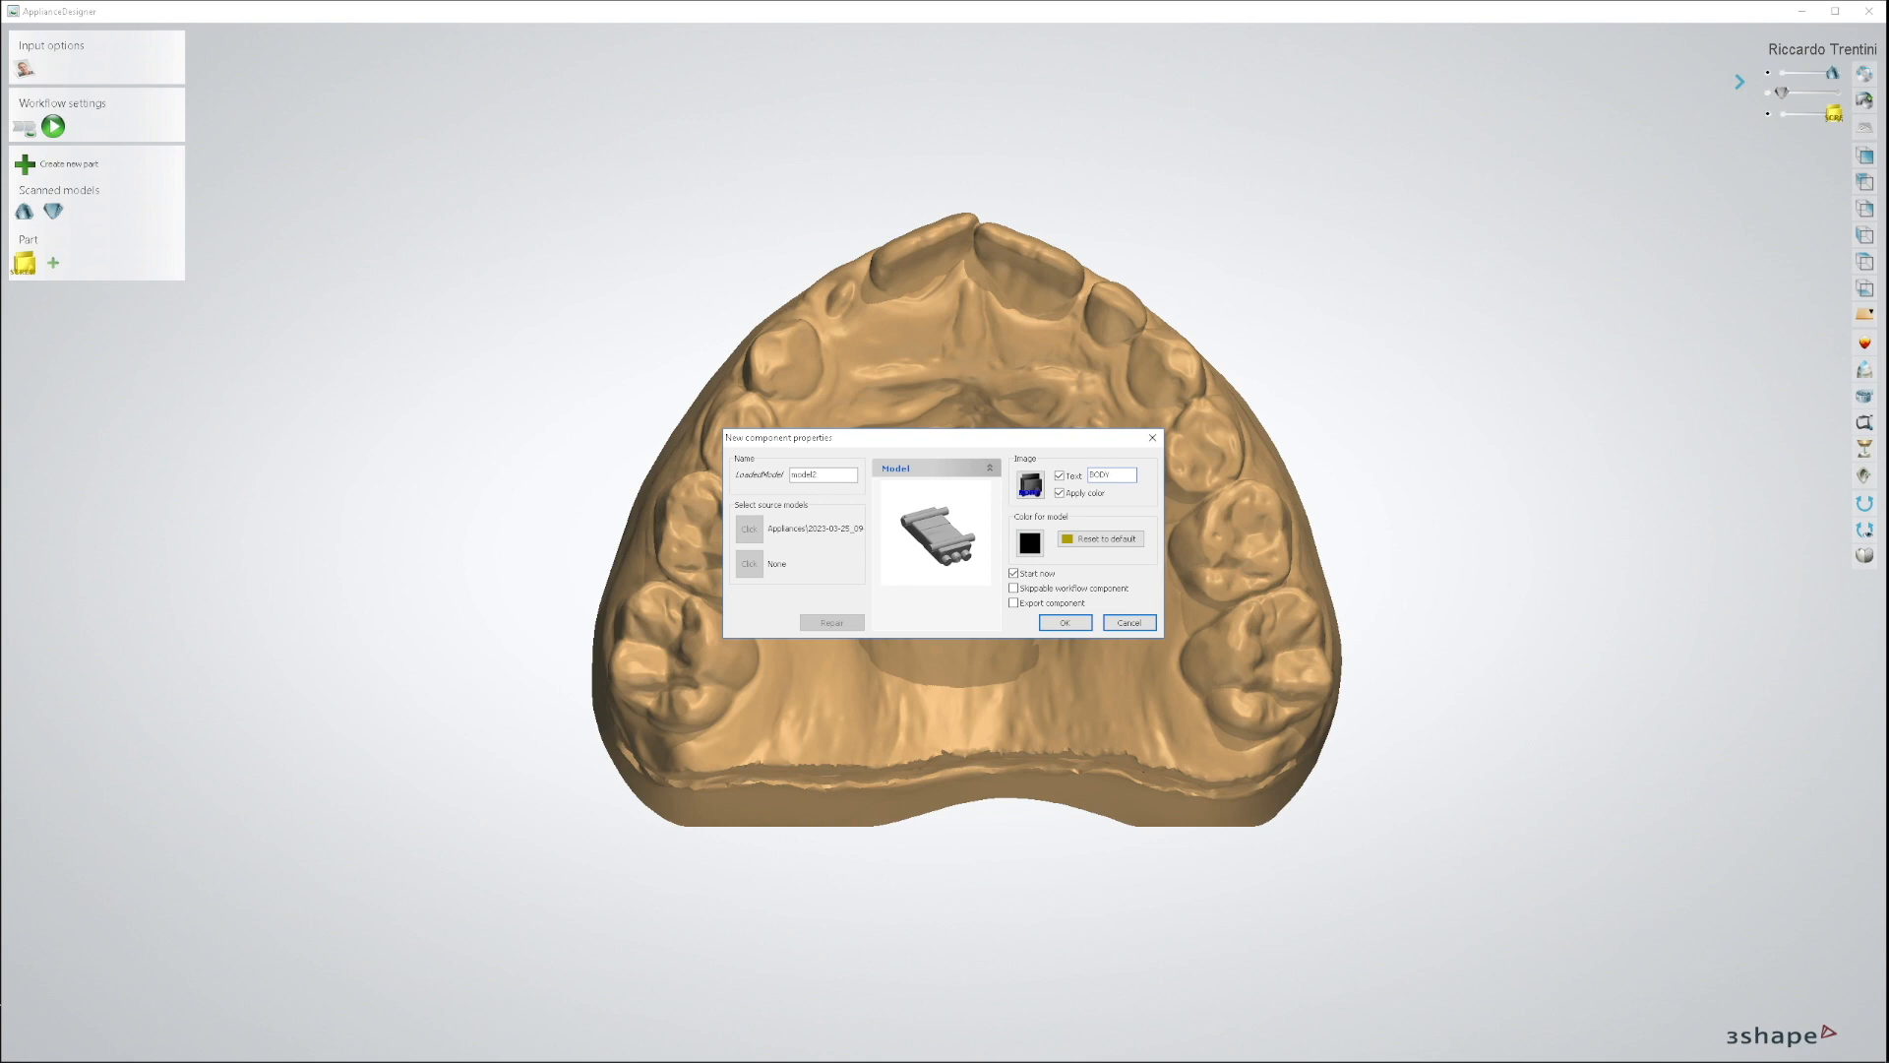
click(1069, 621)
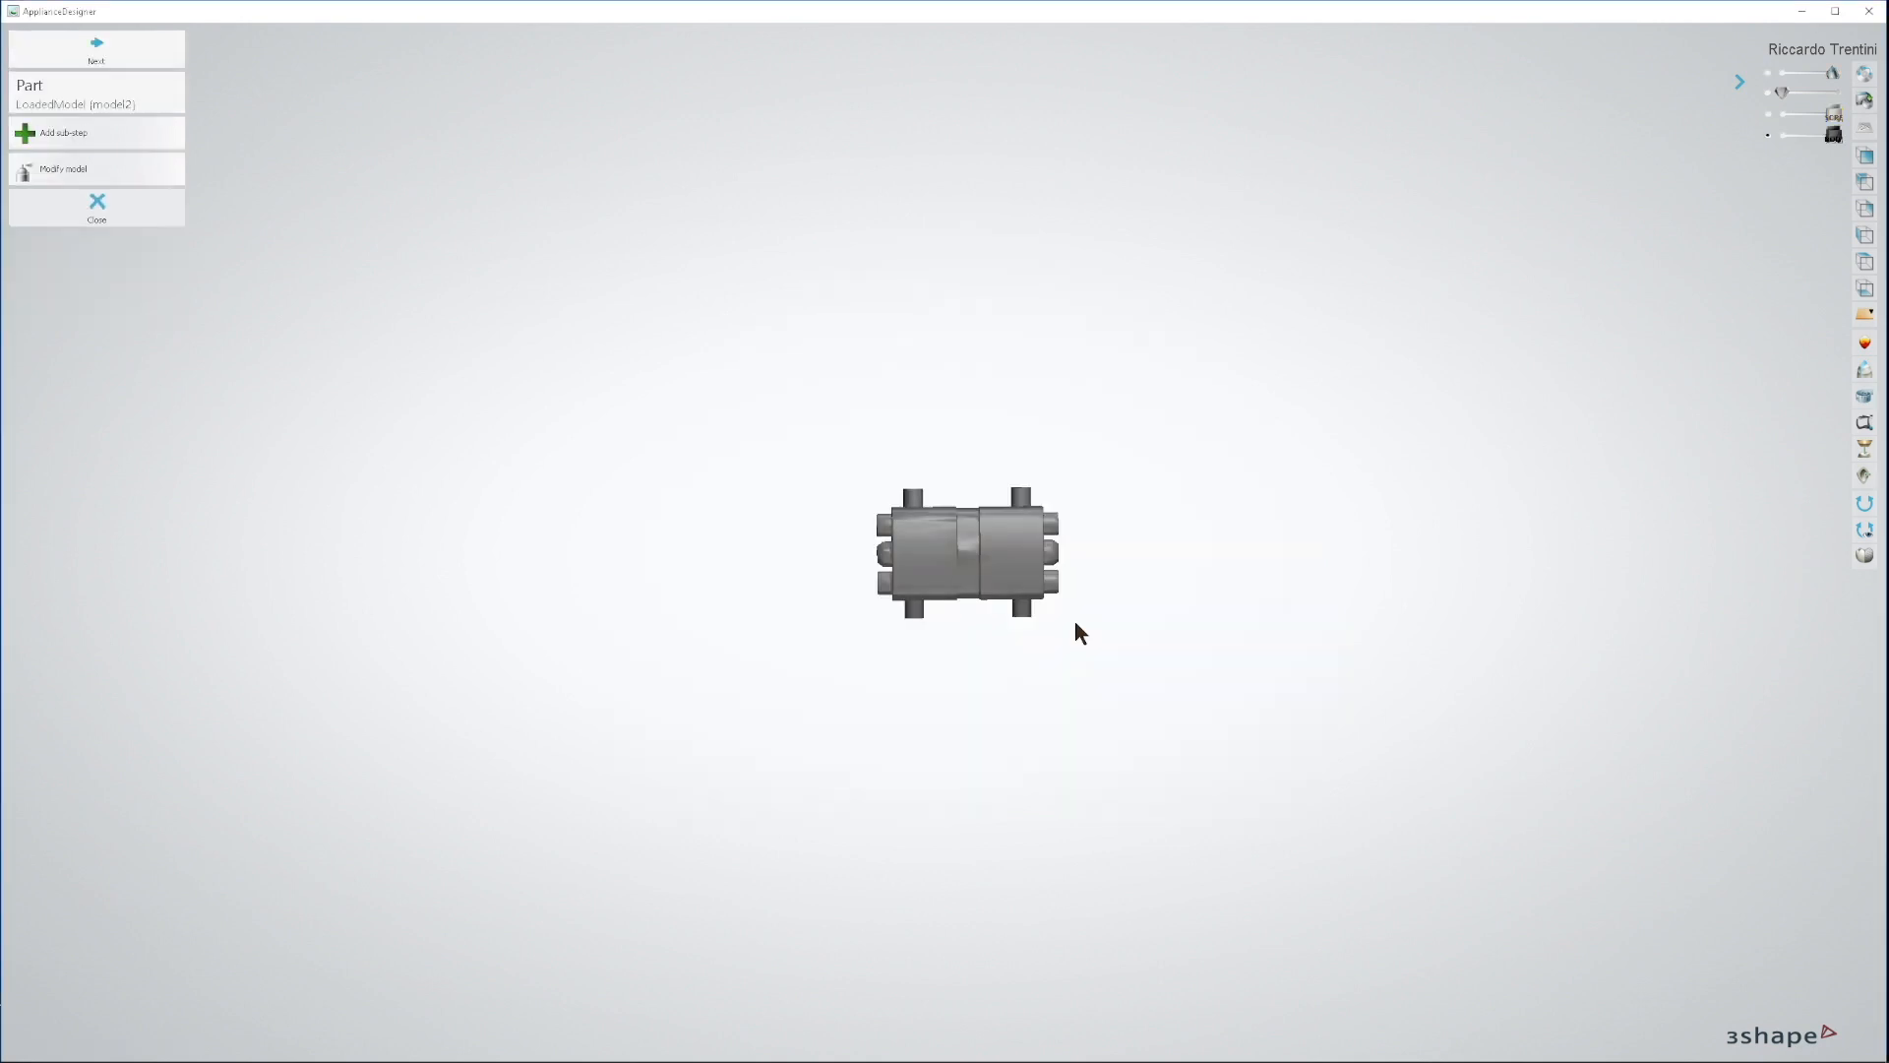
Step: Split the copied screw in a Modify model sub-step, keeping only its central body without the four support arms, and finish the part
click(56, 175)
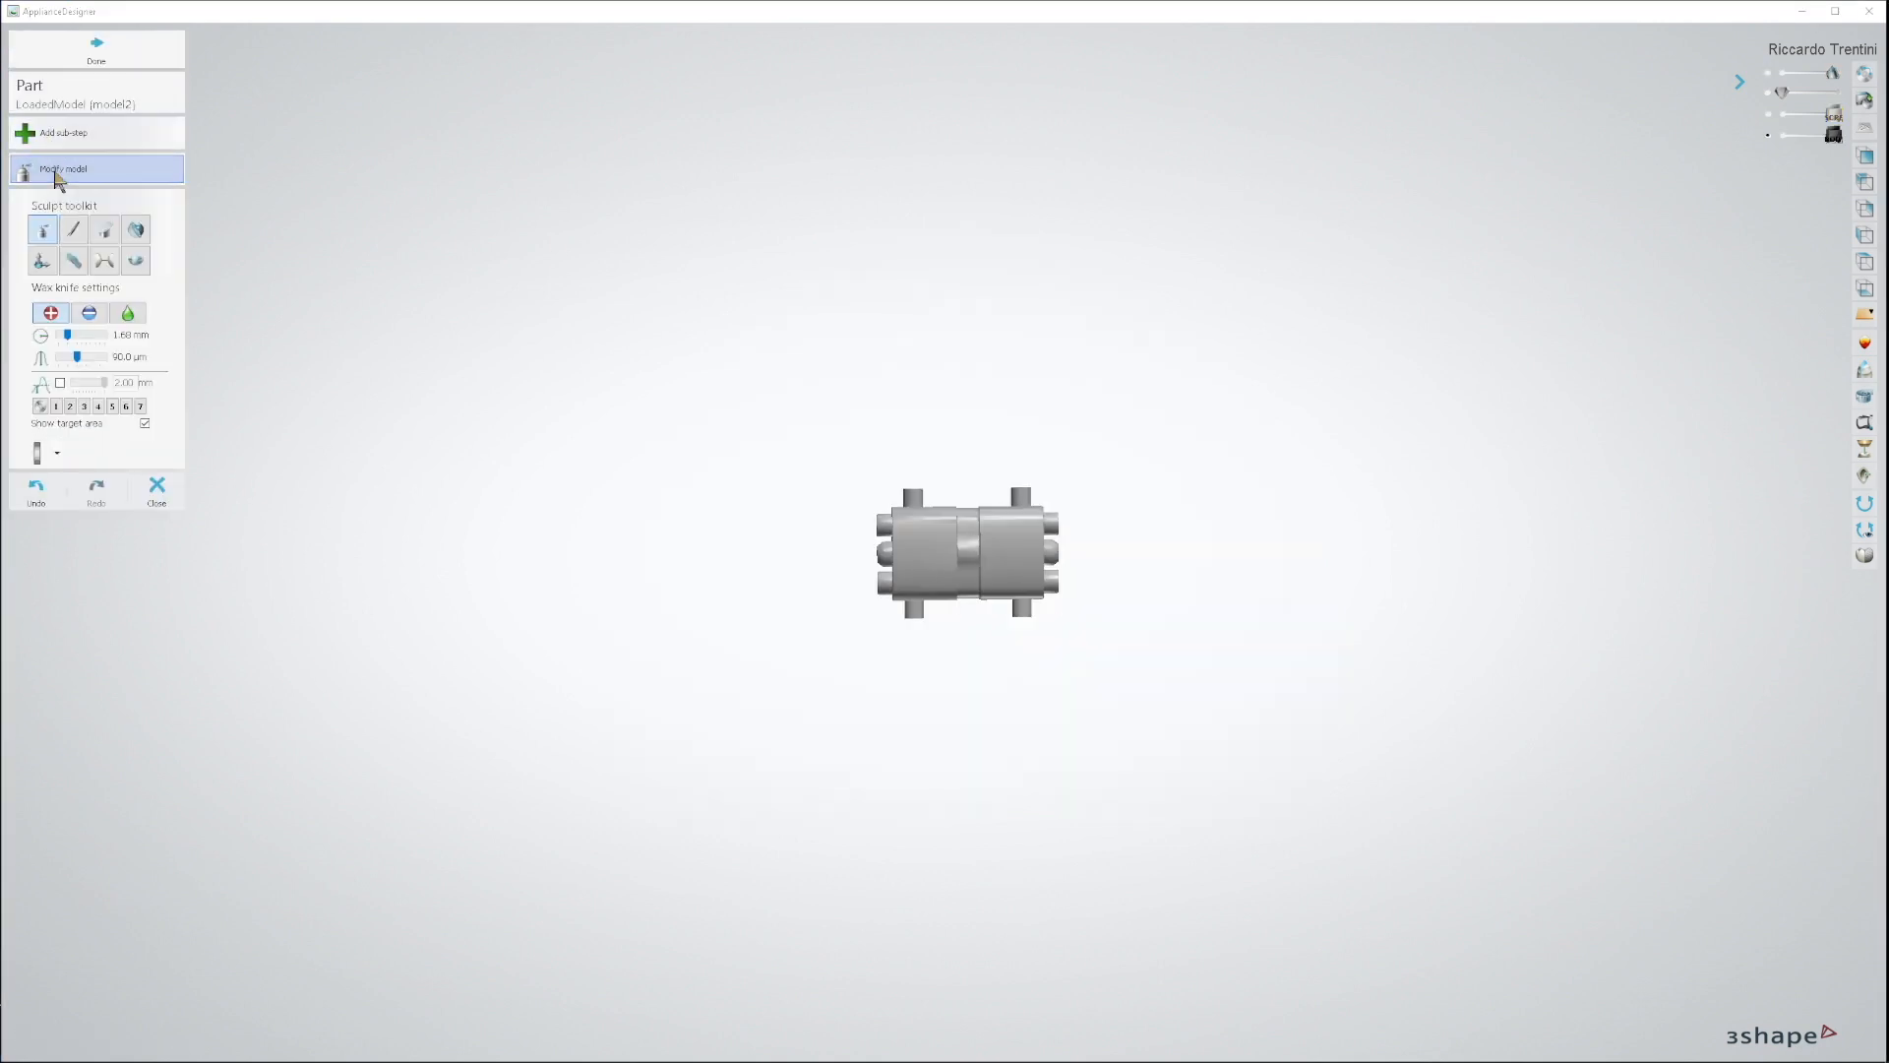
click(106, 264)
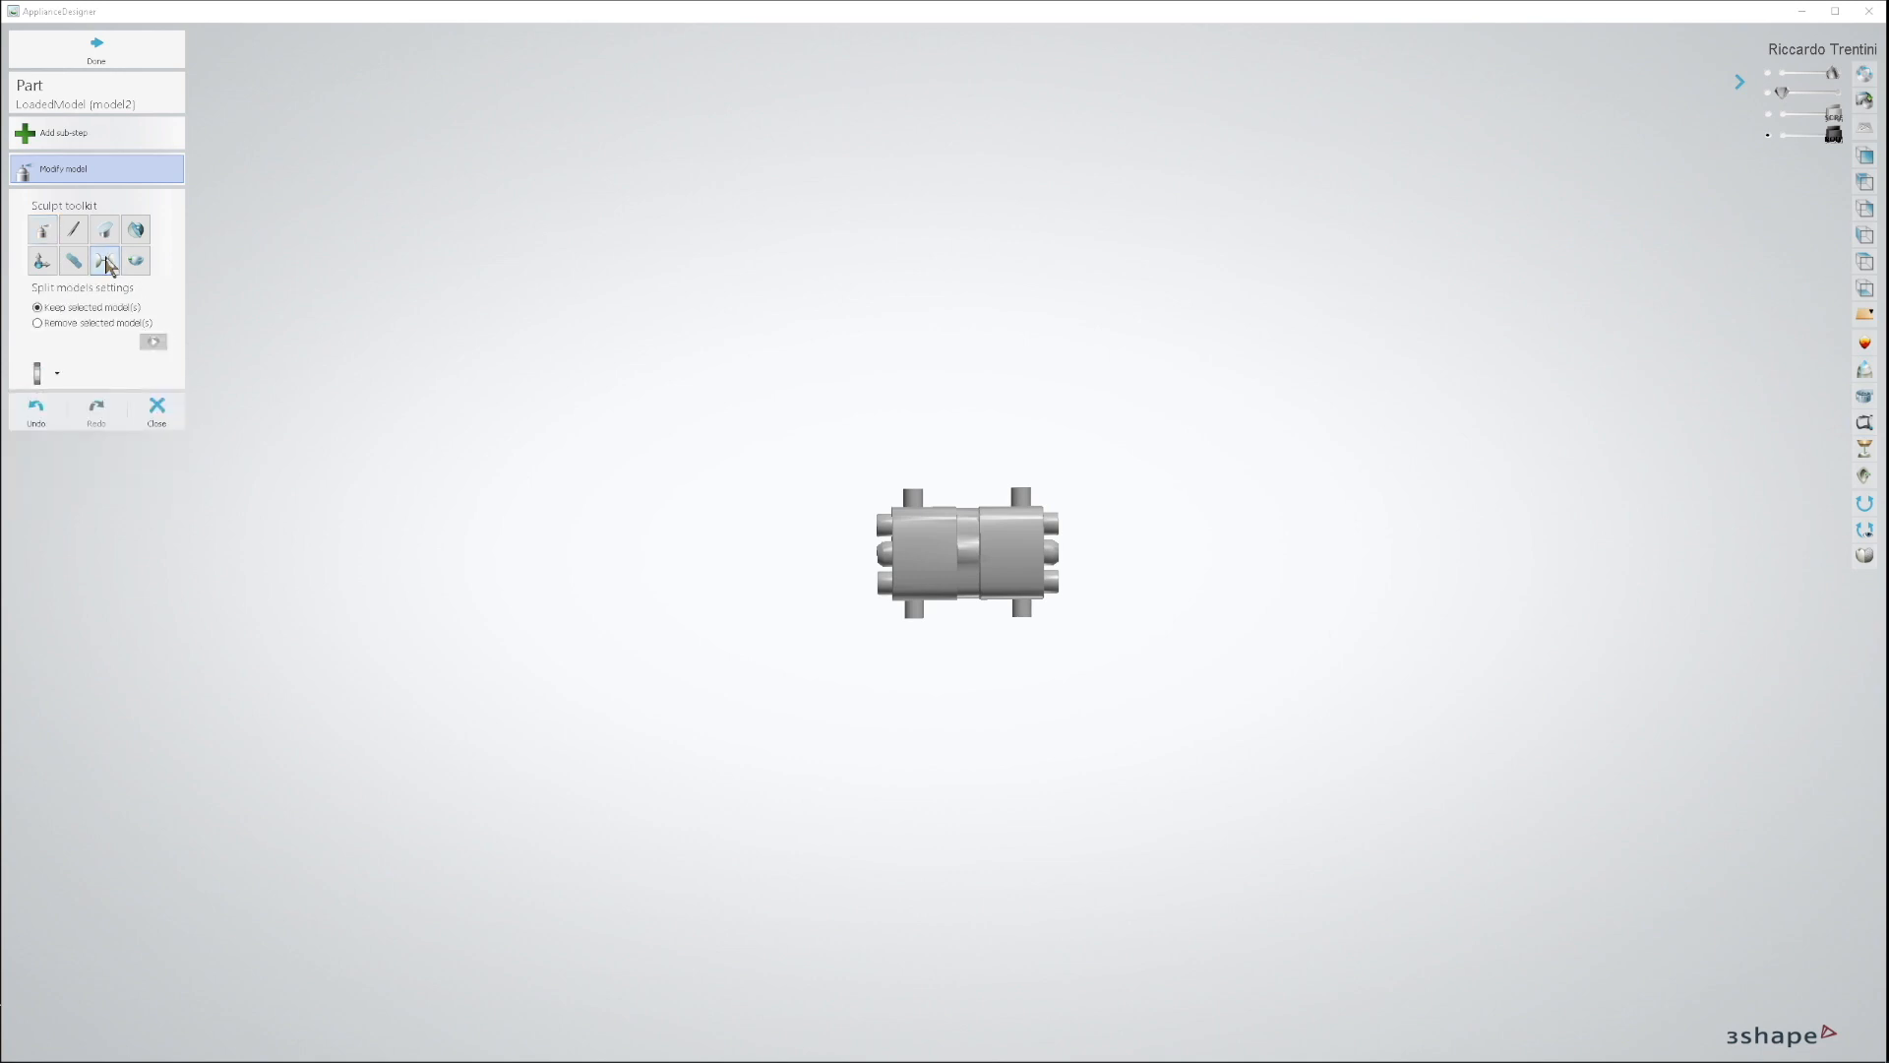
click(924, 553)
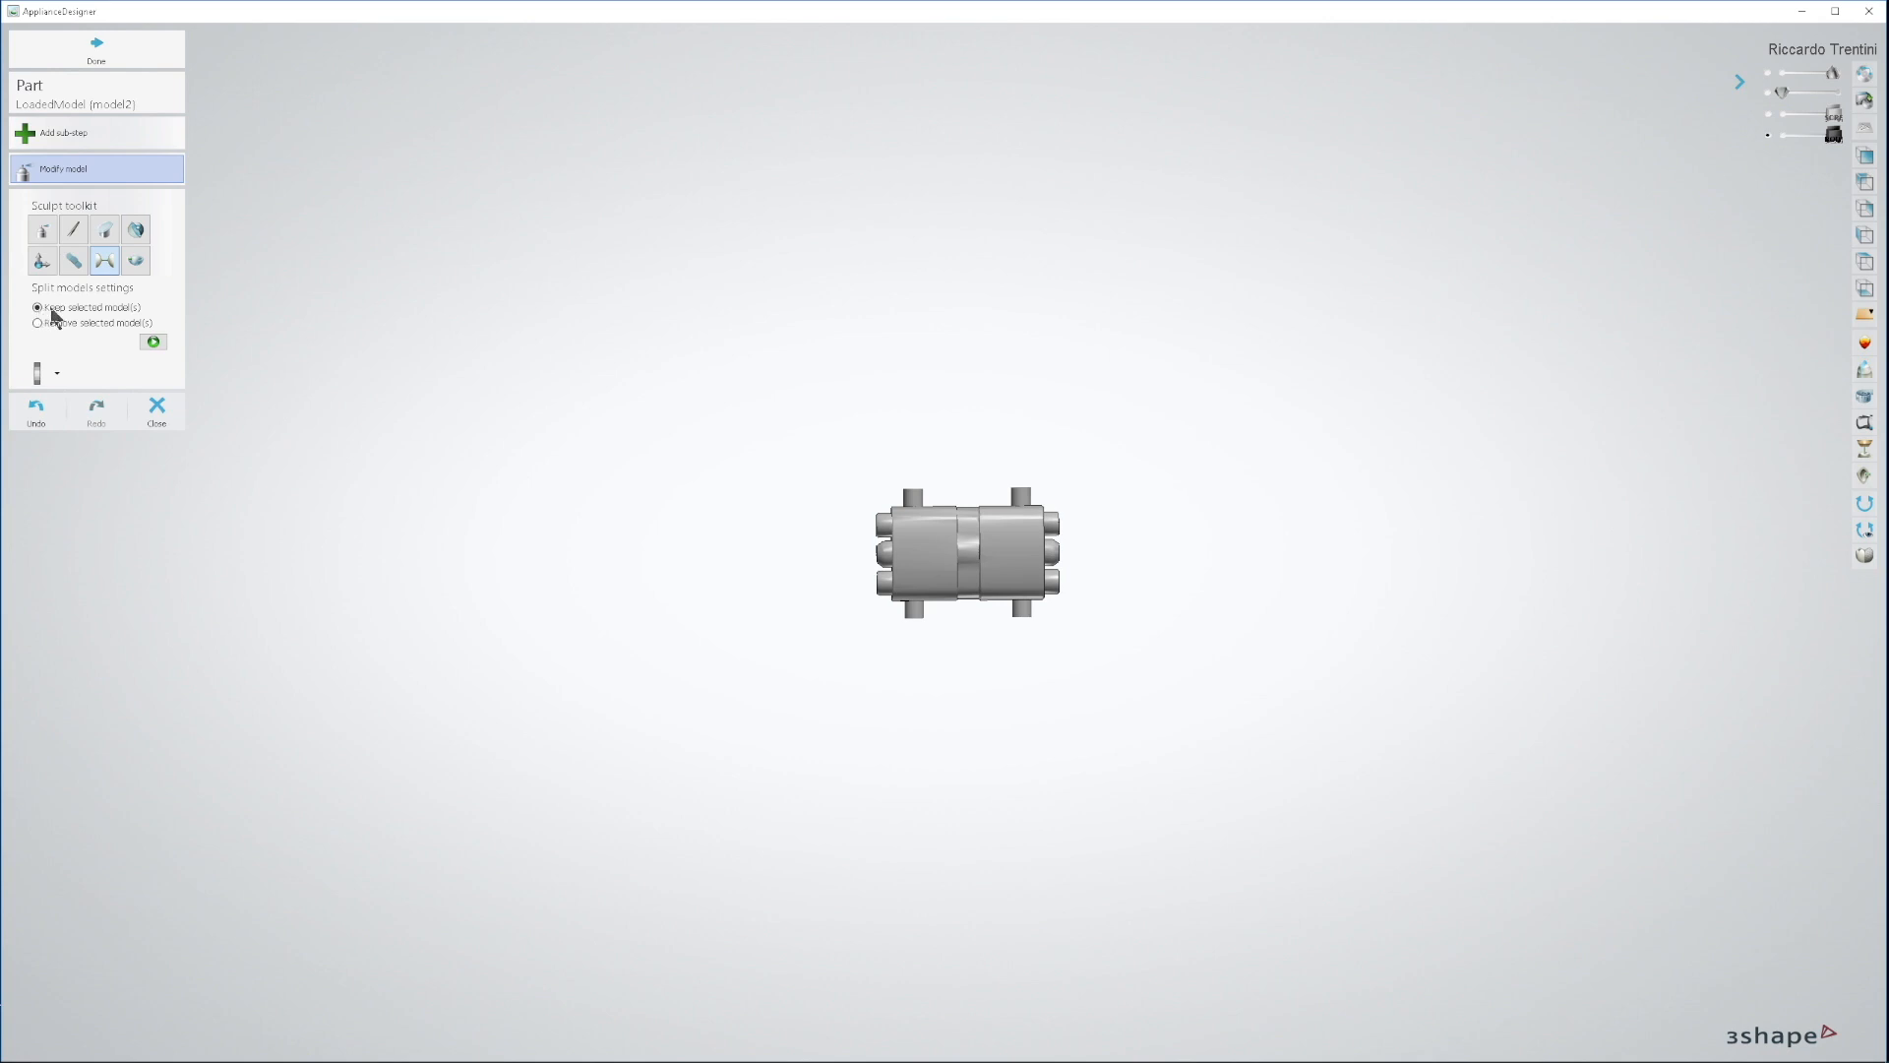
click(151, 343)
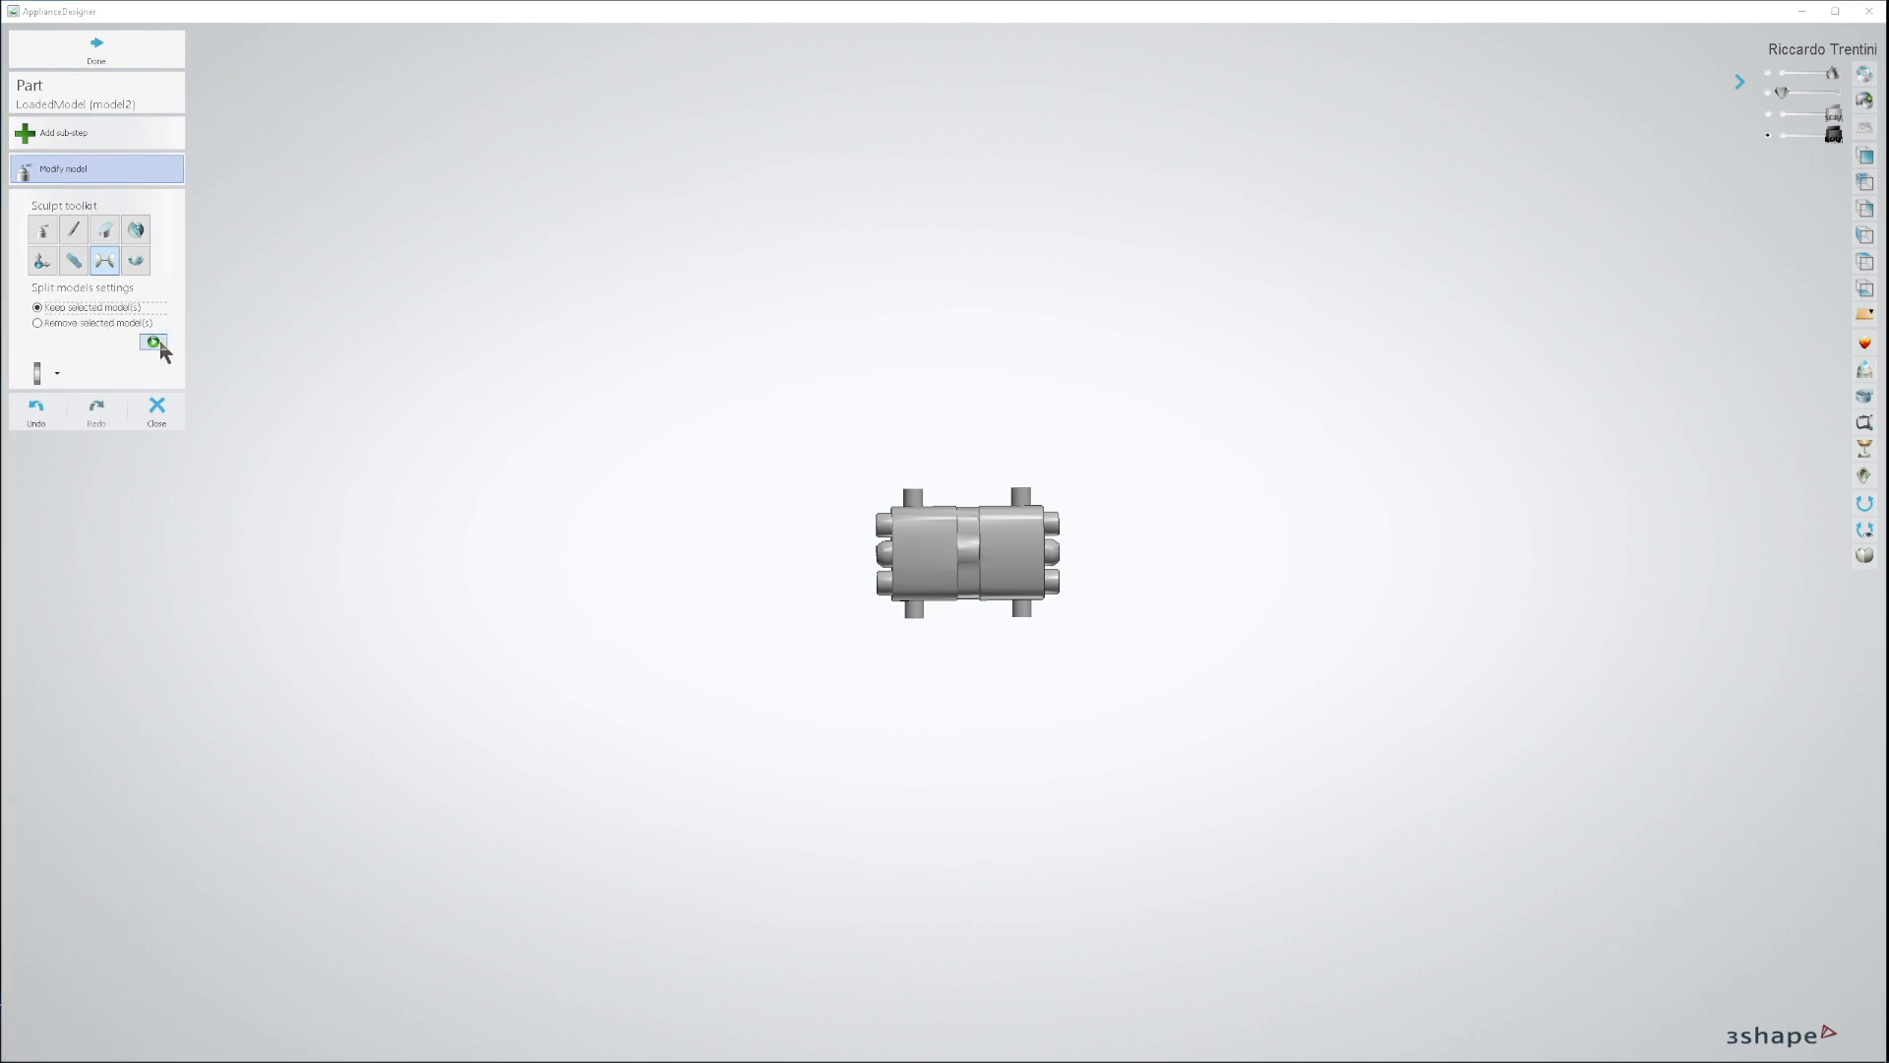
mouse_move(856, 331)
right_down()
mouse_move(874, 469)
mouse_move(856, 586)
mouse_move(856, 295)
right_up()
click(97, 51)
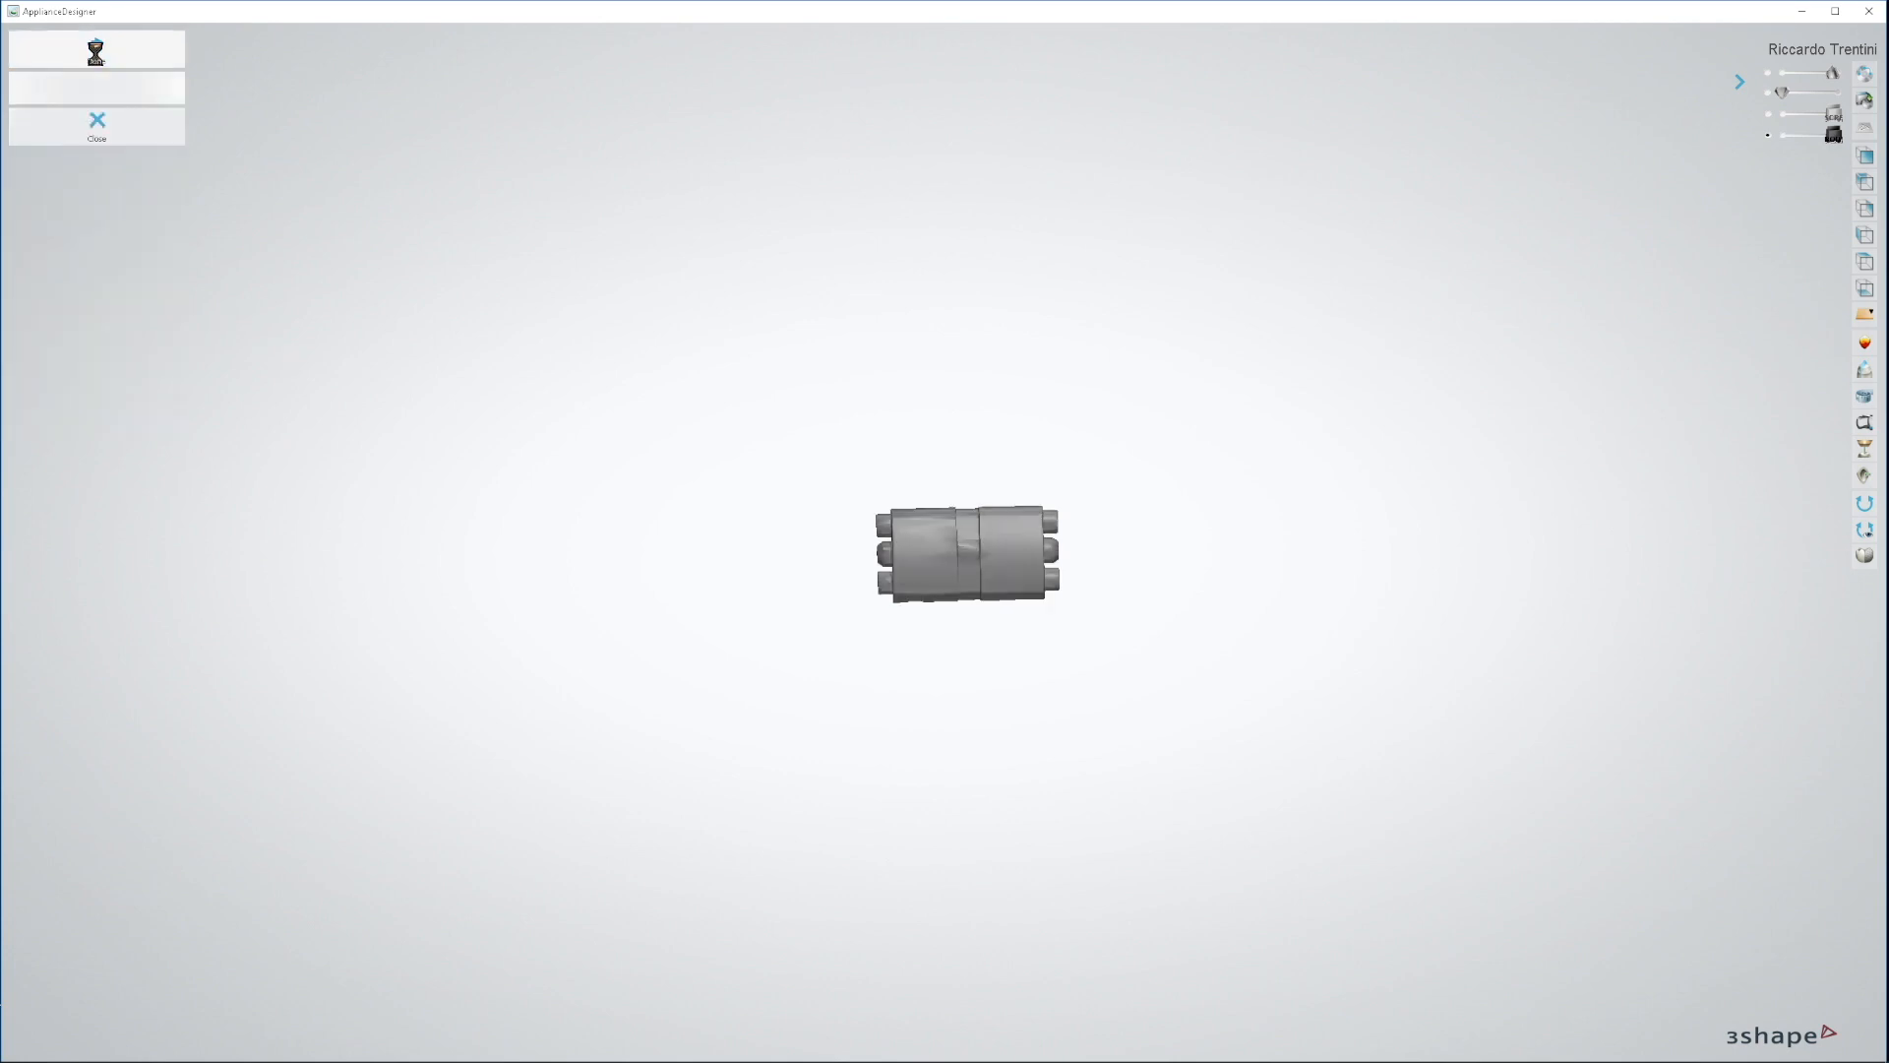
Step: Split the original screw in its Modify model sub-step, removing the central body so only the support arms remain, and finish the part
click(22, 267)
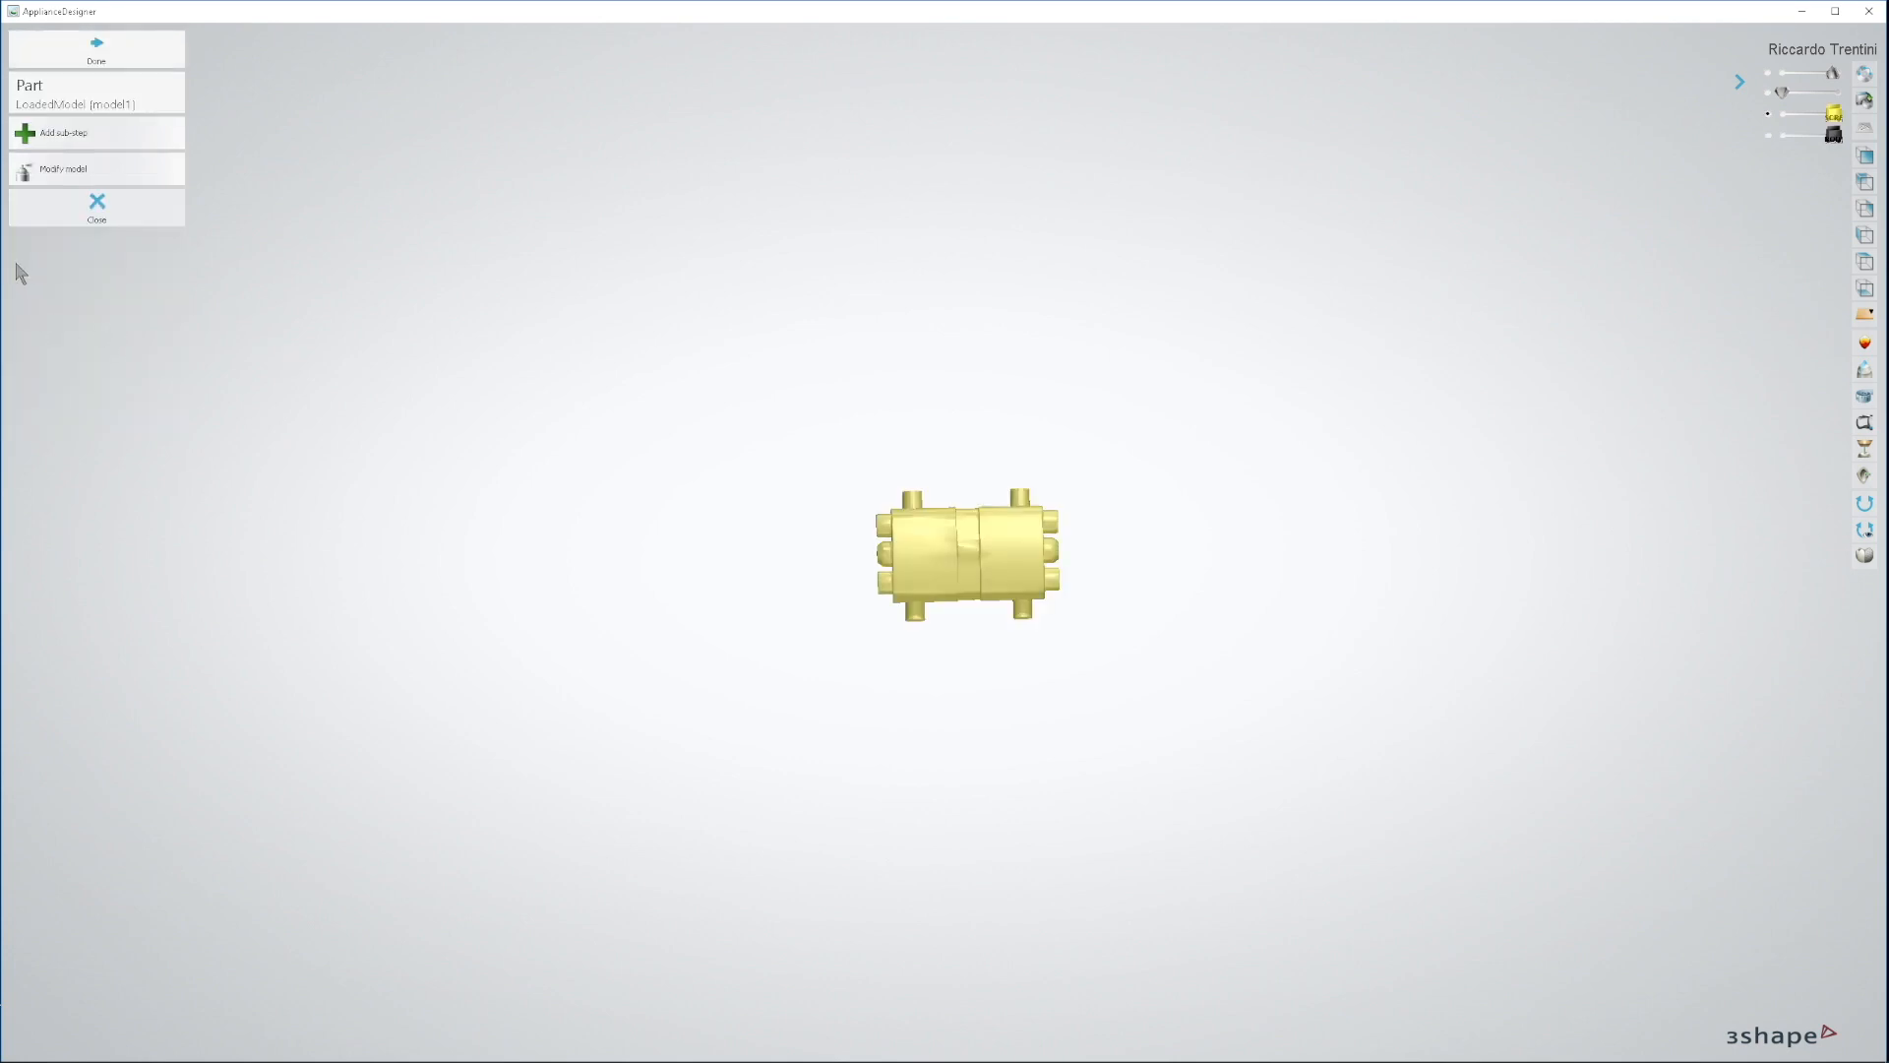
click(63, 171)
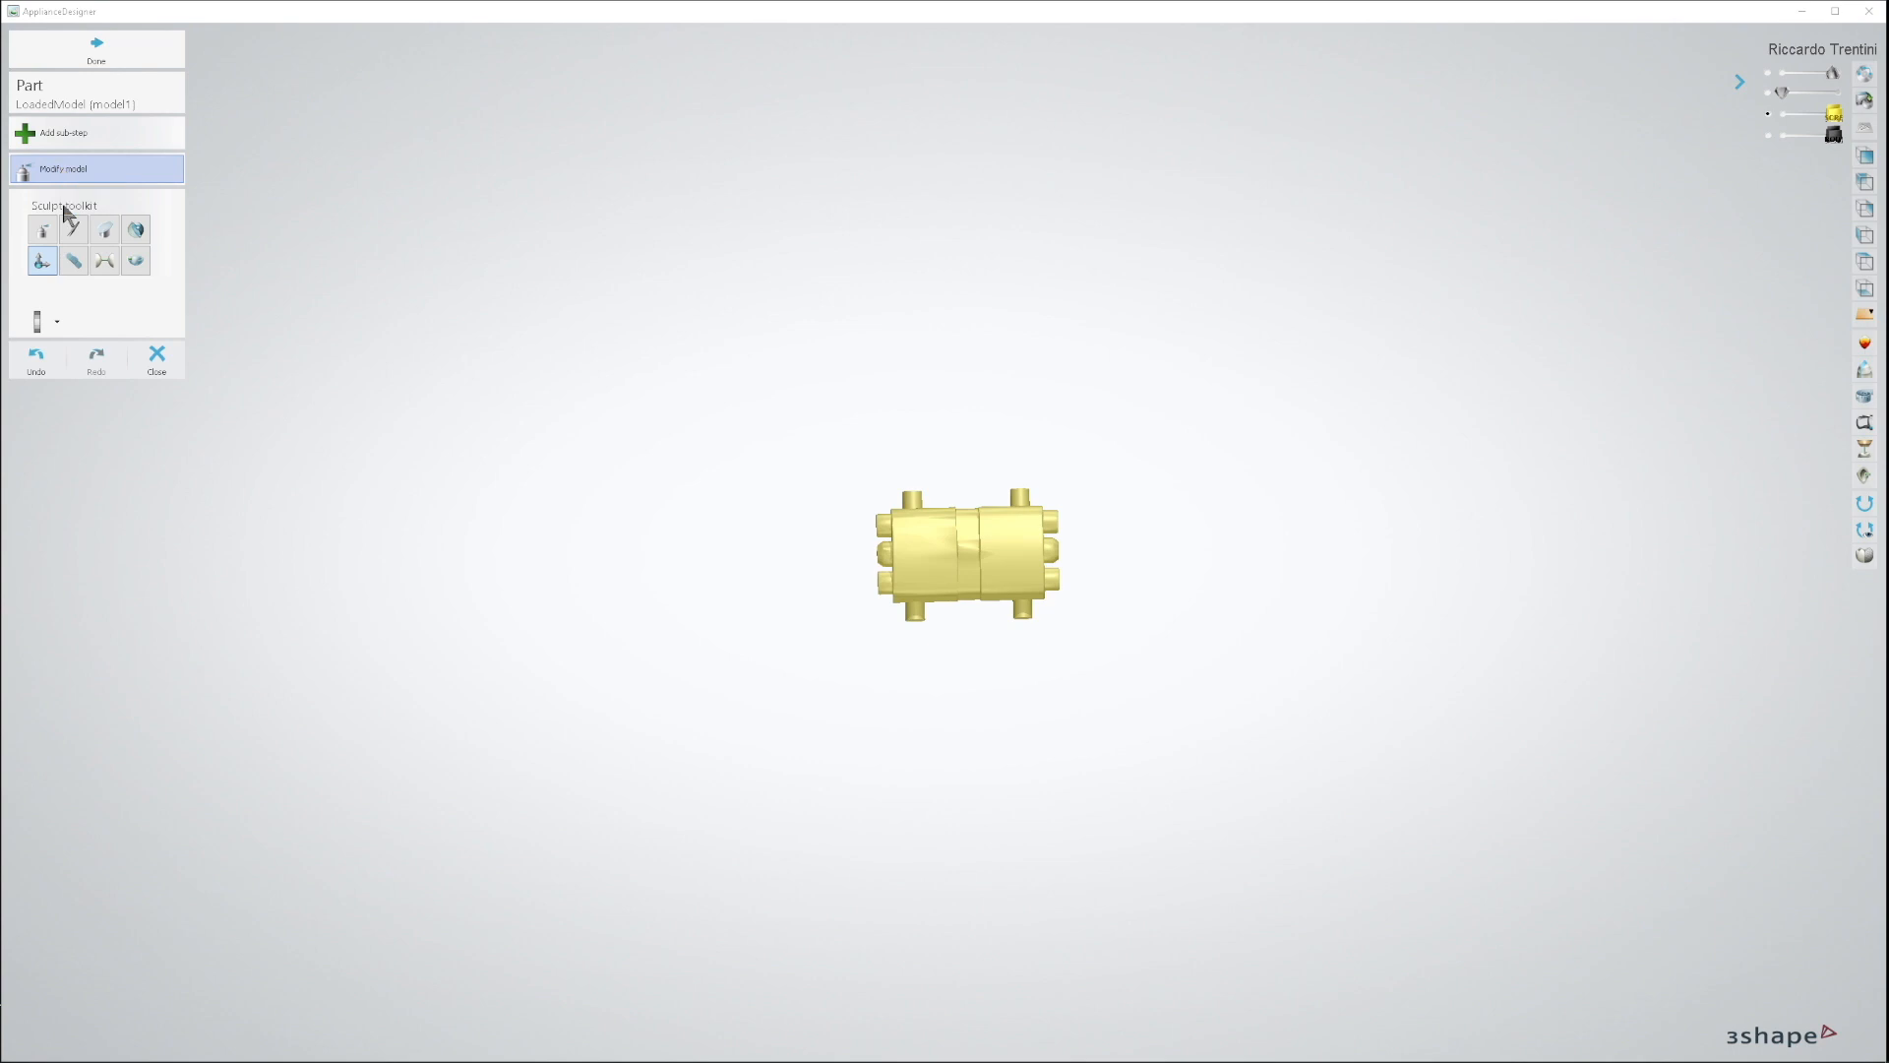
click(106, 262)
click(37, 324)
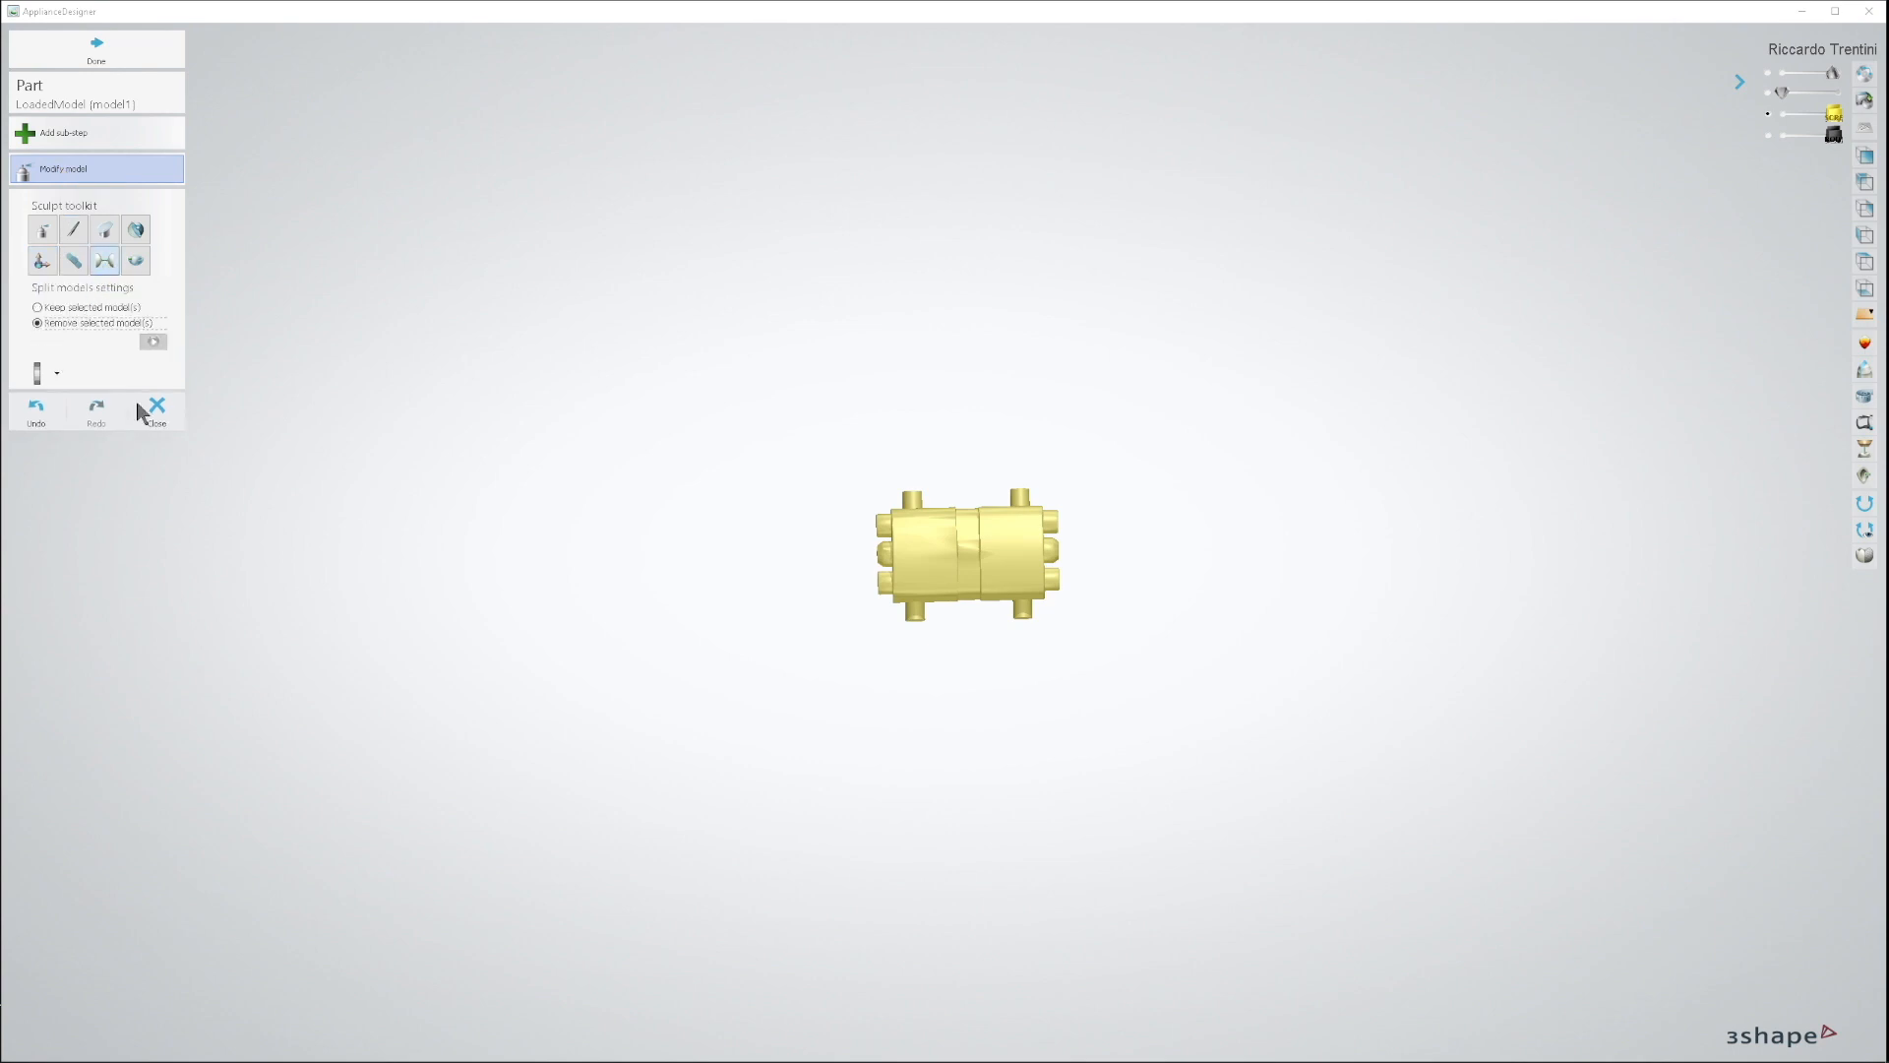
click(928, 567)
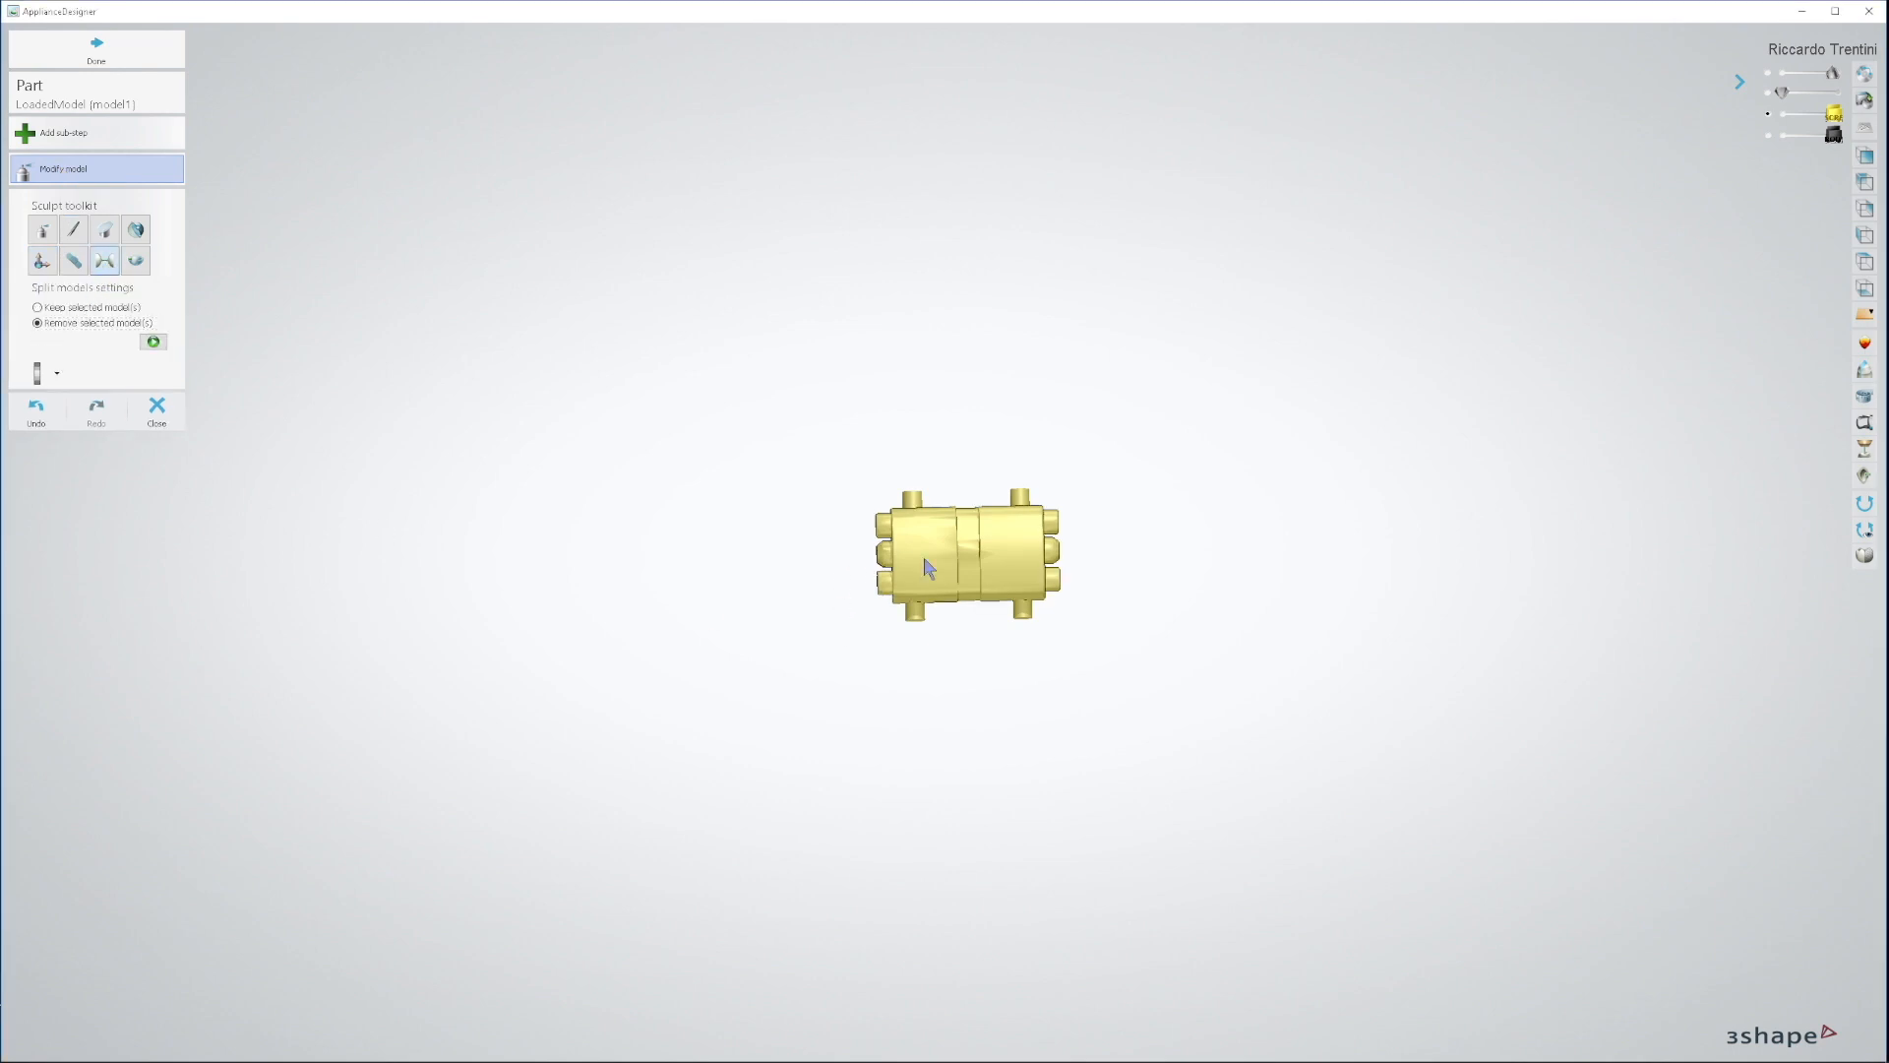
click(154, 342)
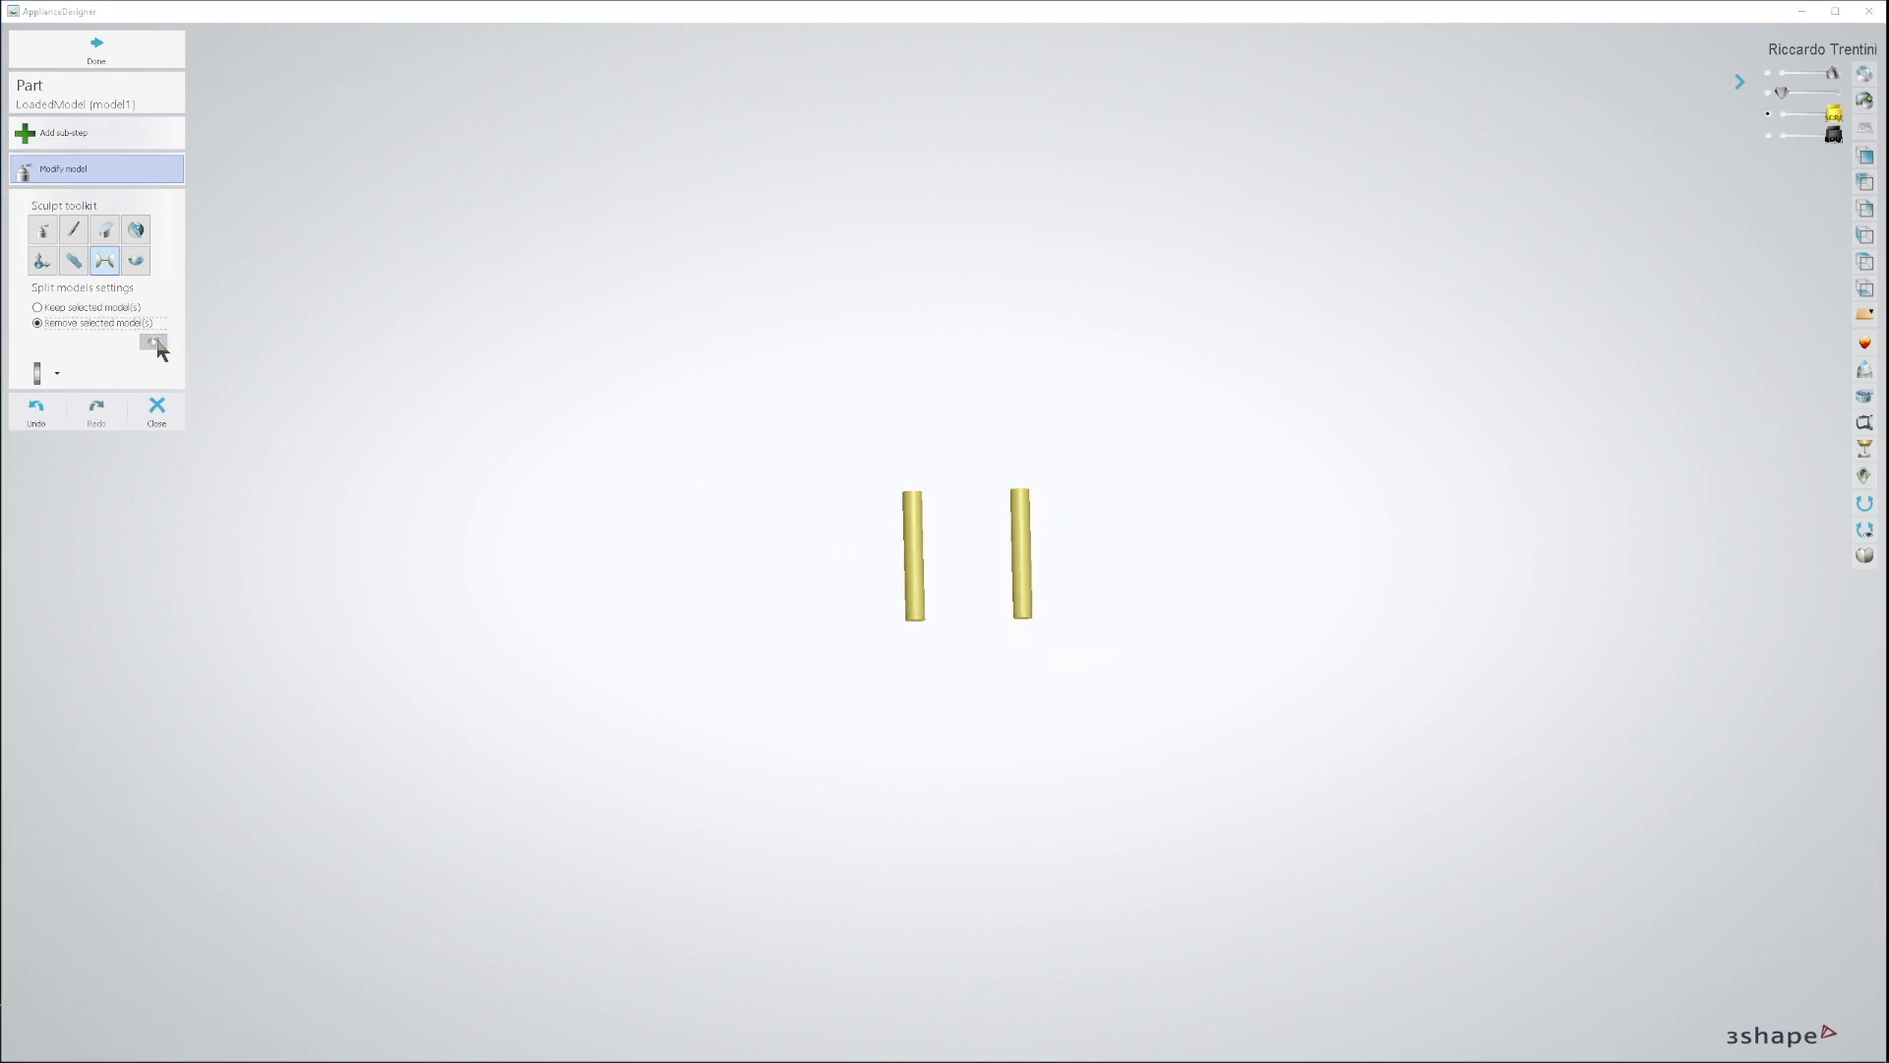
click(96, 53)
Step: Show the black body part and the opaque upper arch together with the arms, and return to the occlusal view
click(1767, 136)
right_drag(1173, 591, 1071, 515)
scroll(1095, 543, up, 3)
click(1781, 73)
click(1832, 73)
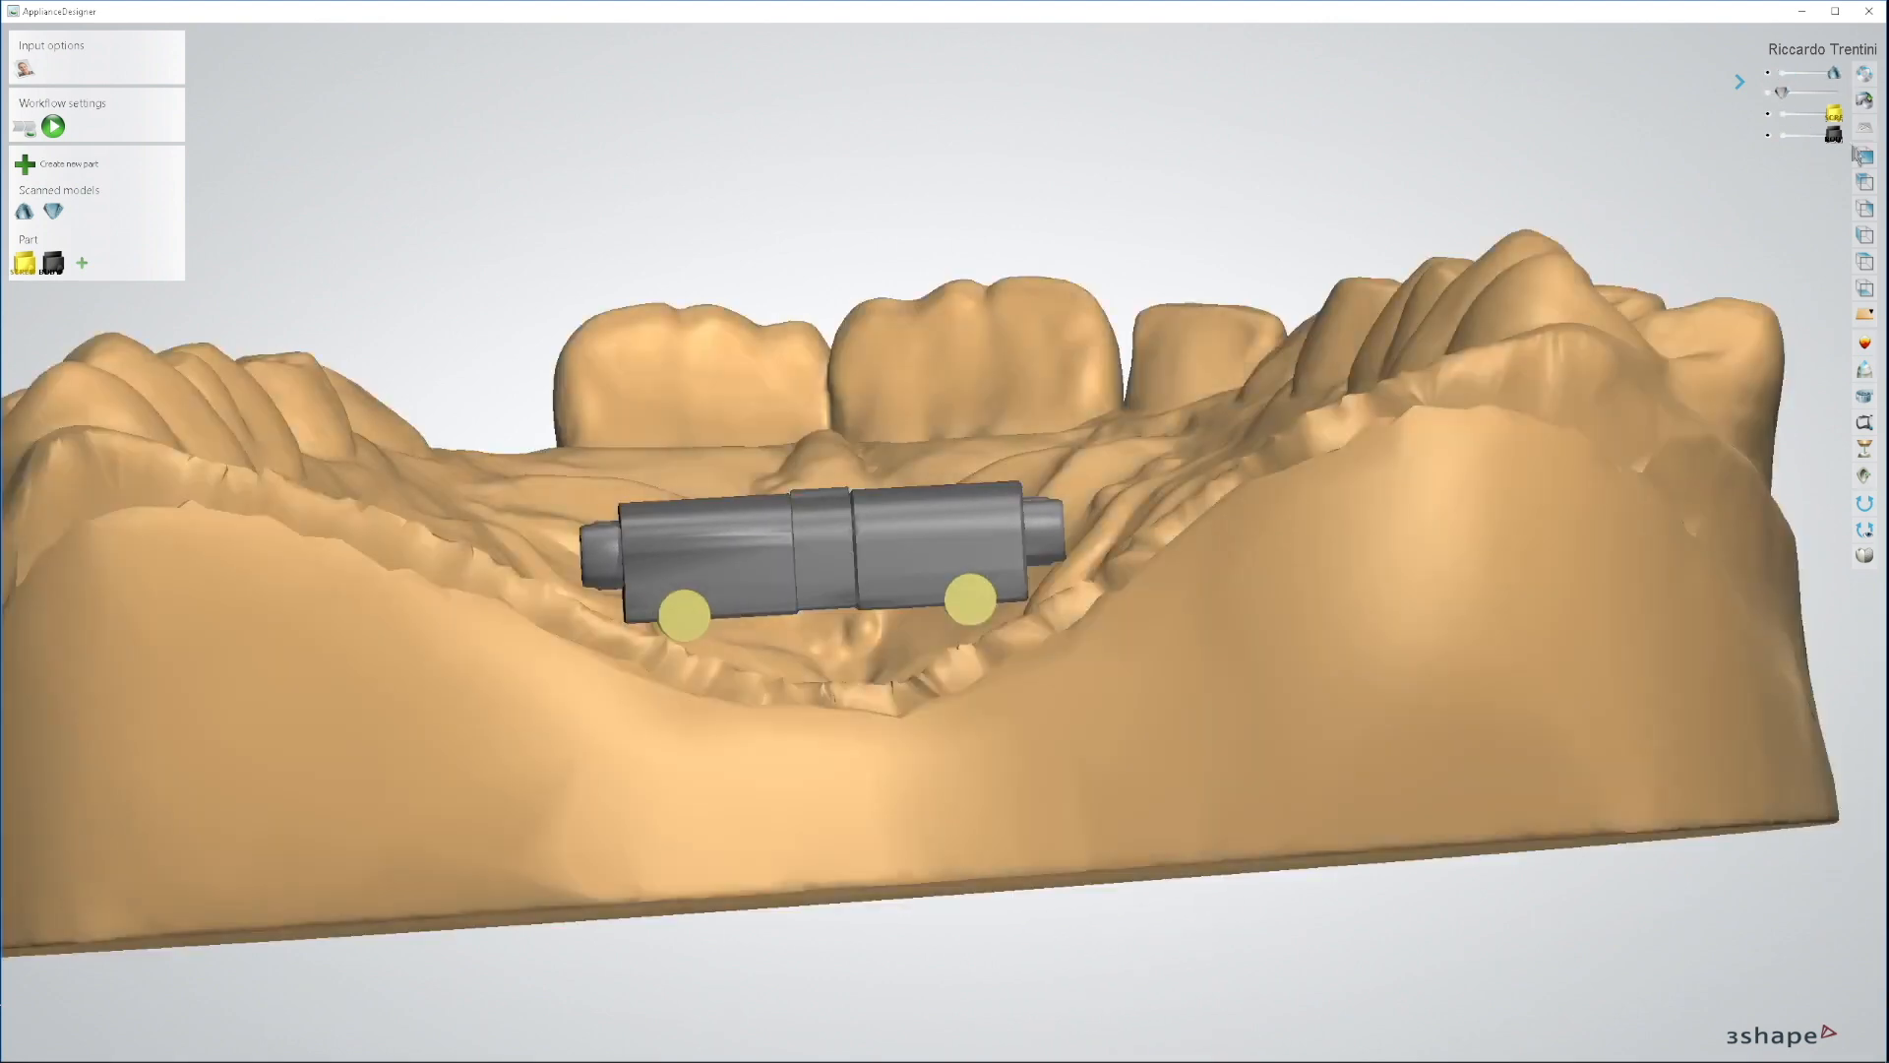
click(1864, 287)
Step: Examine the support arms over the palate with the screw body hidden and with it shown again
click(1768, 138)
scroll(1107, 608, up, 3)
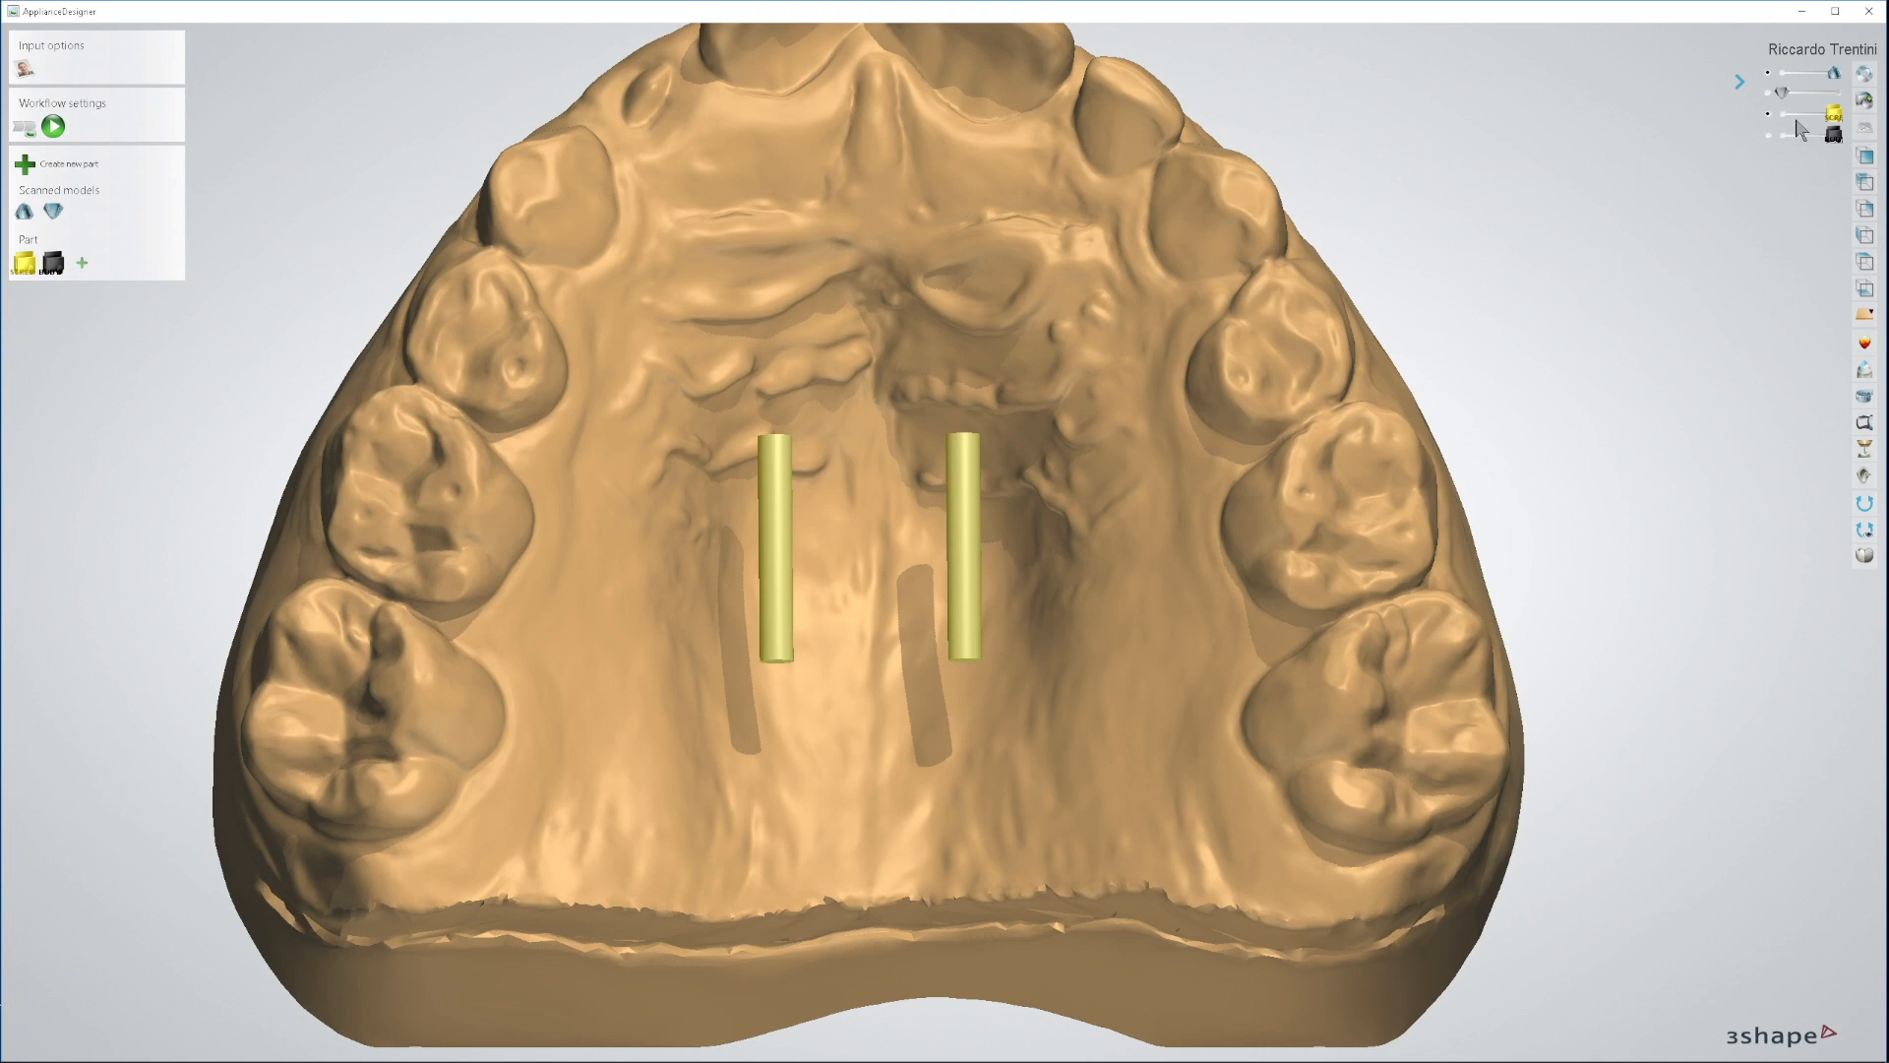
click(1769, 134)
right_drag(1126, 805, 1139, 768)
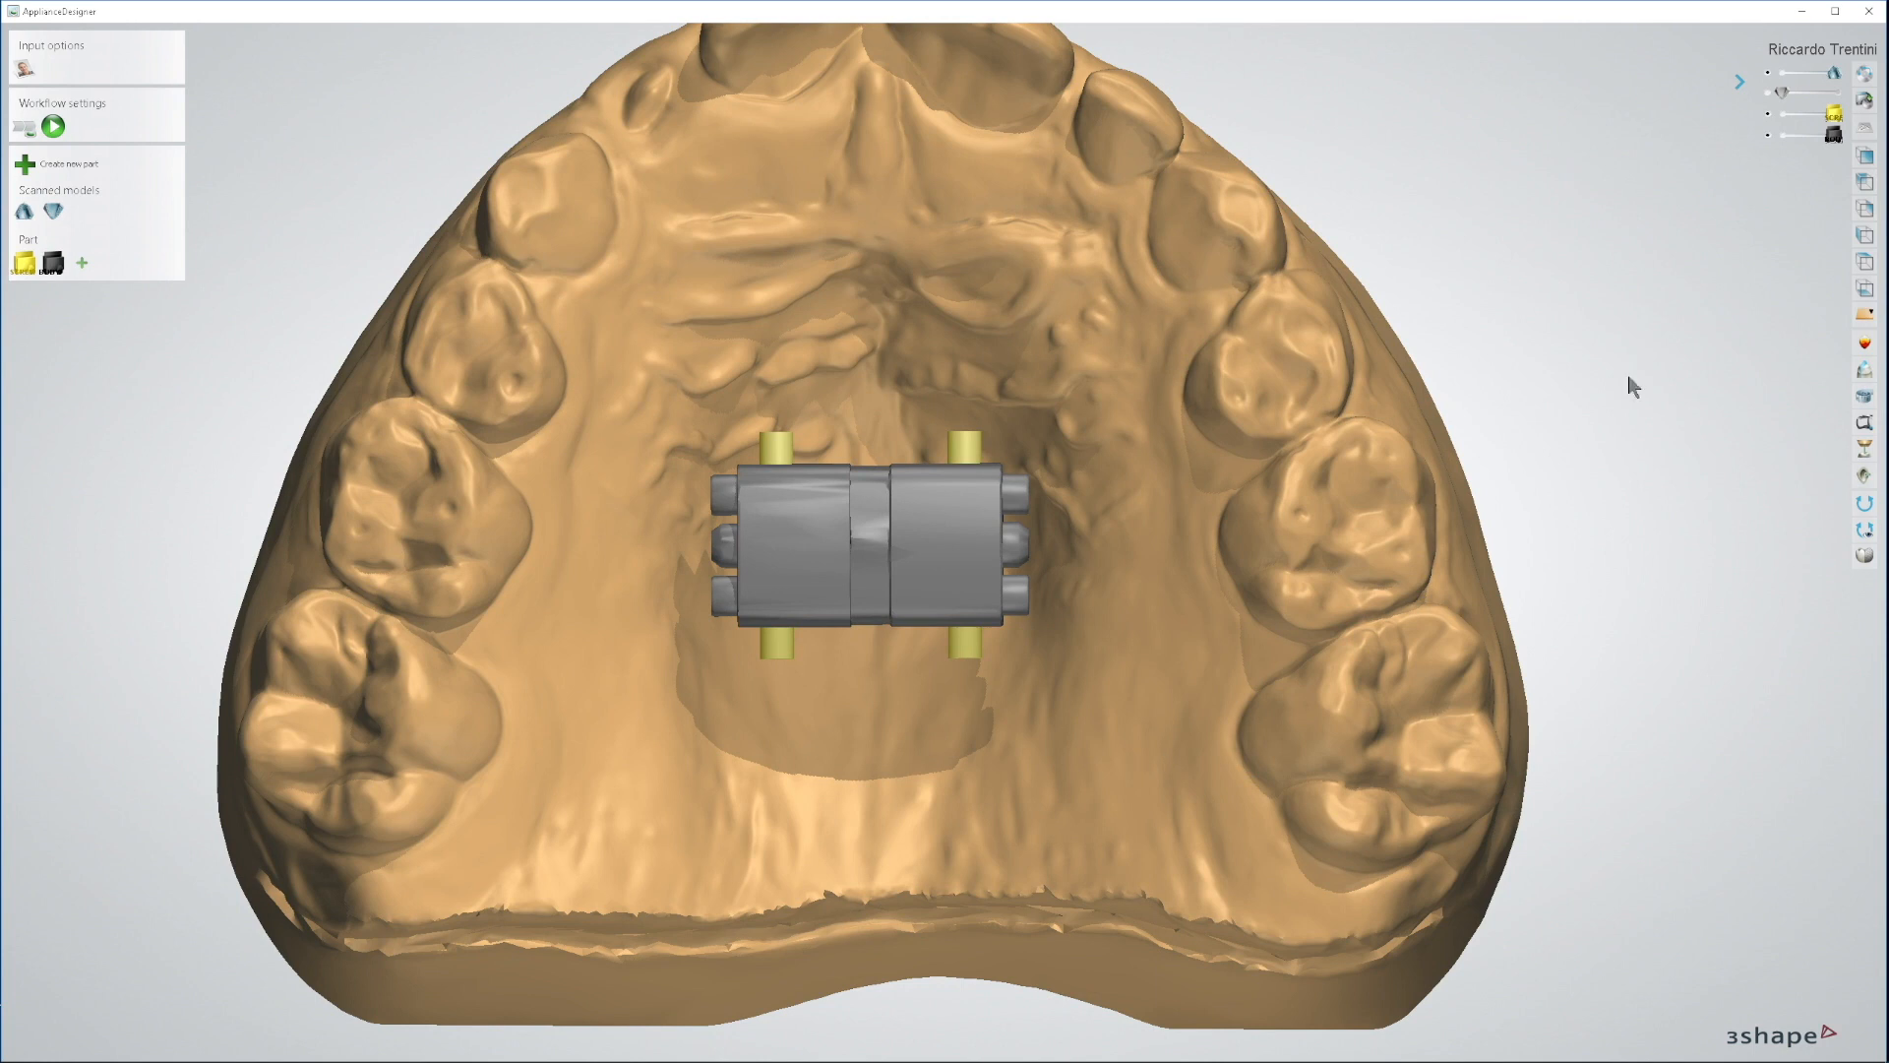
scroll(1225, 694, down, 5)
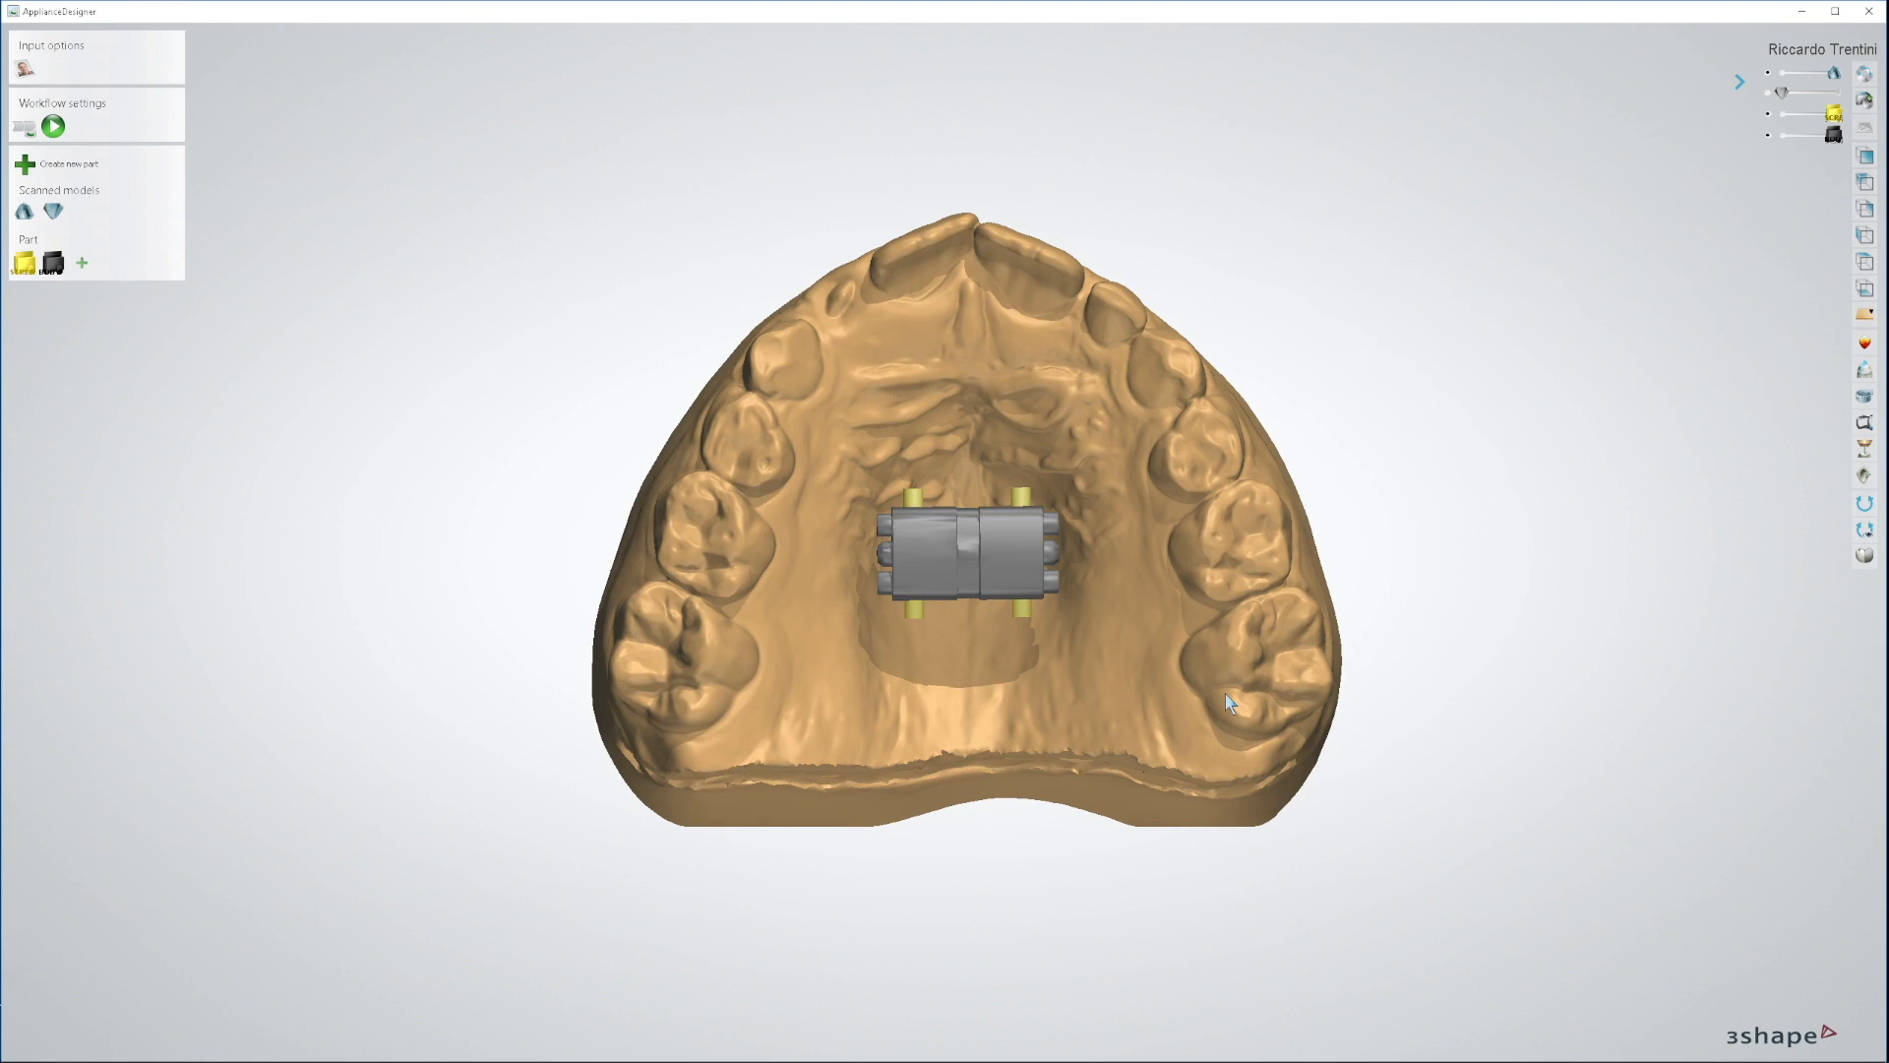
scroll(1021, 681, up, 3)
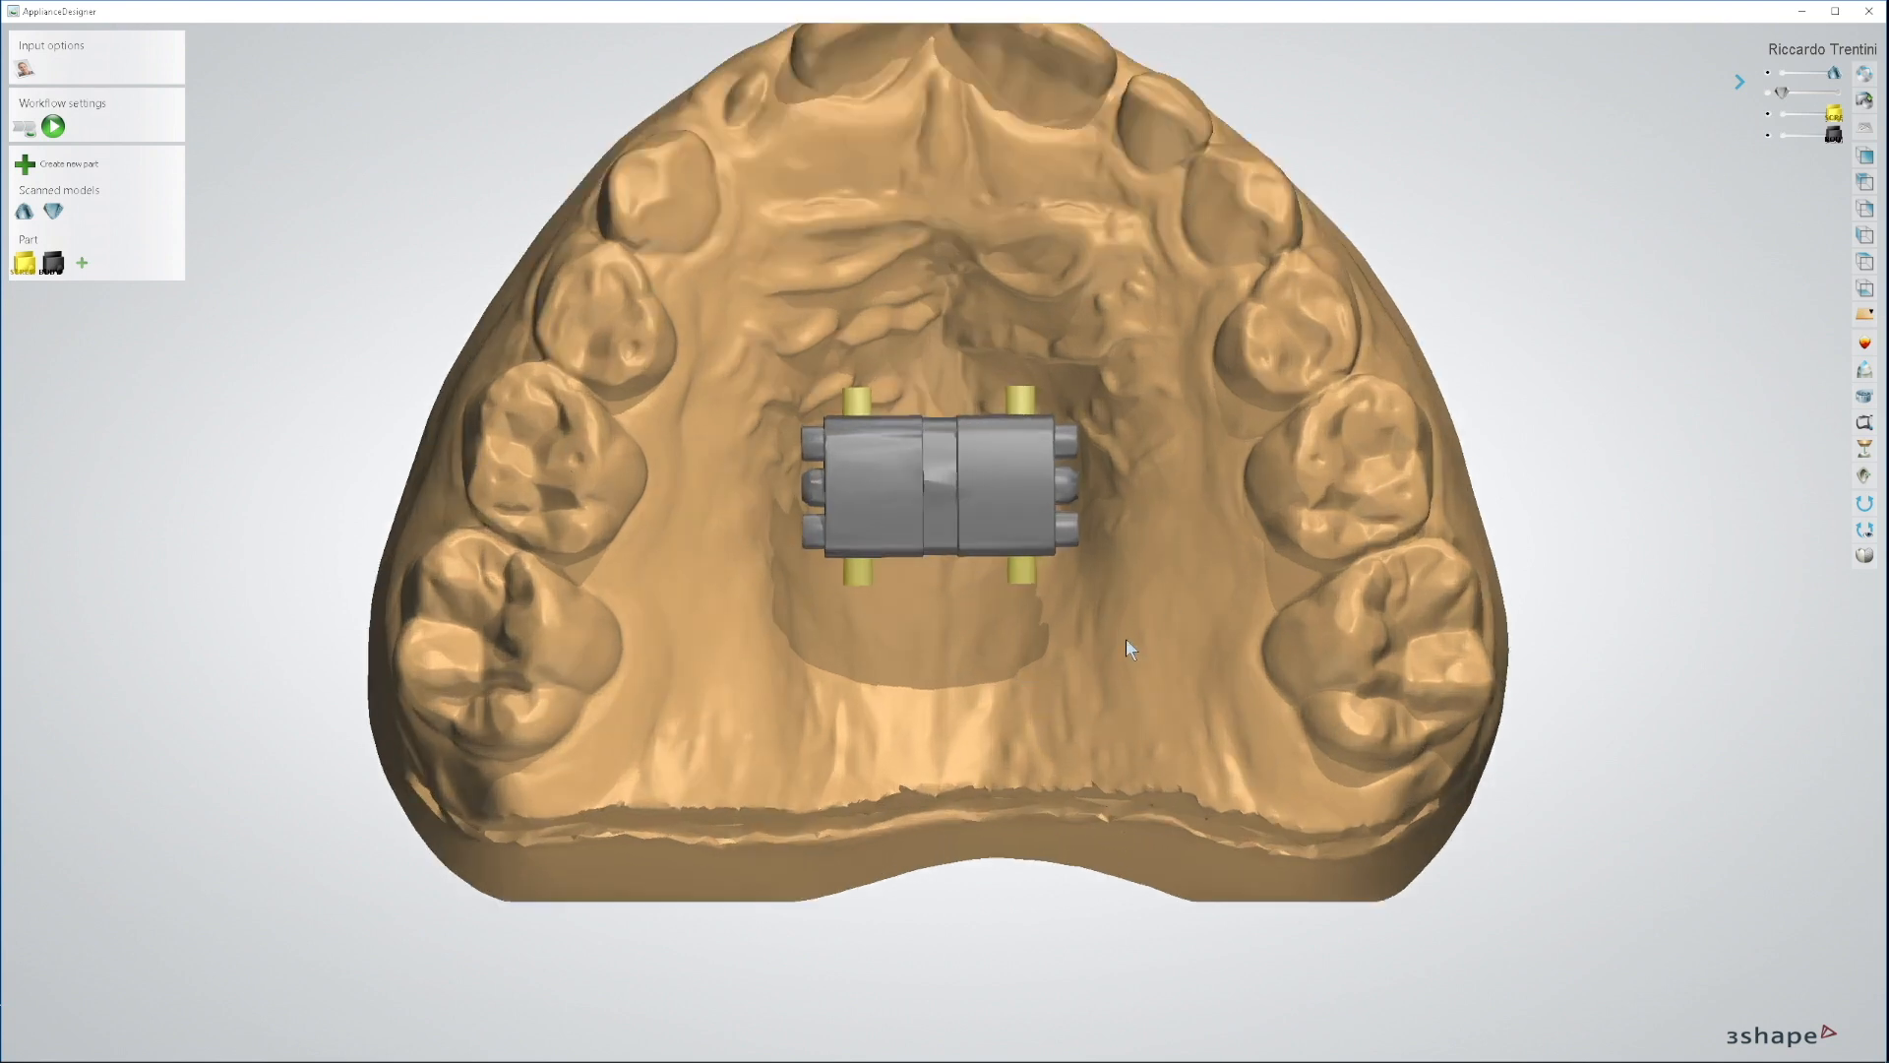
Step: Create a new Shell component from the upper arch scan with the default component properties
right_click(626, 340)
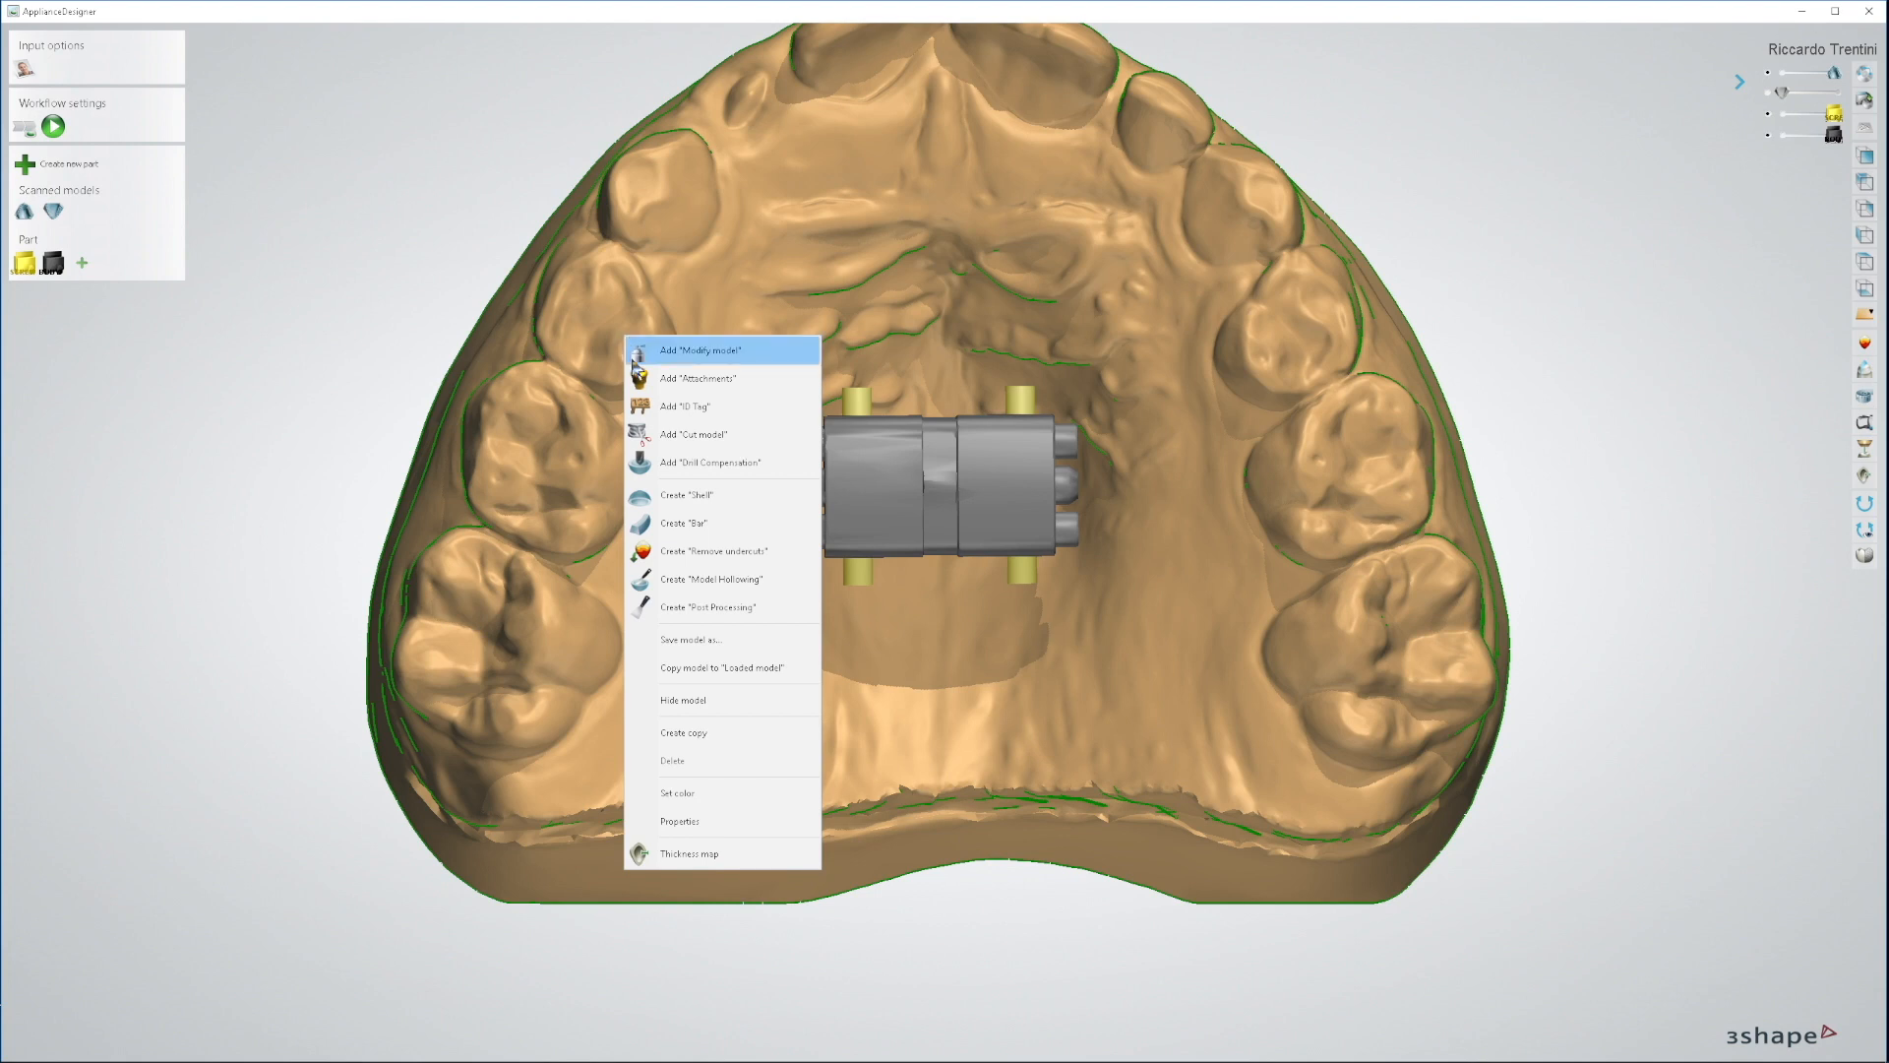
click(684, 495)
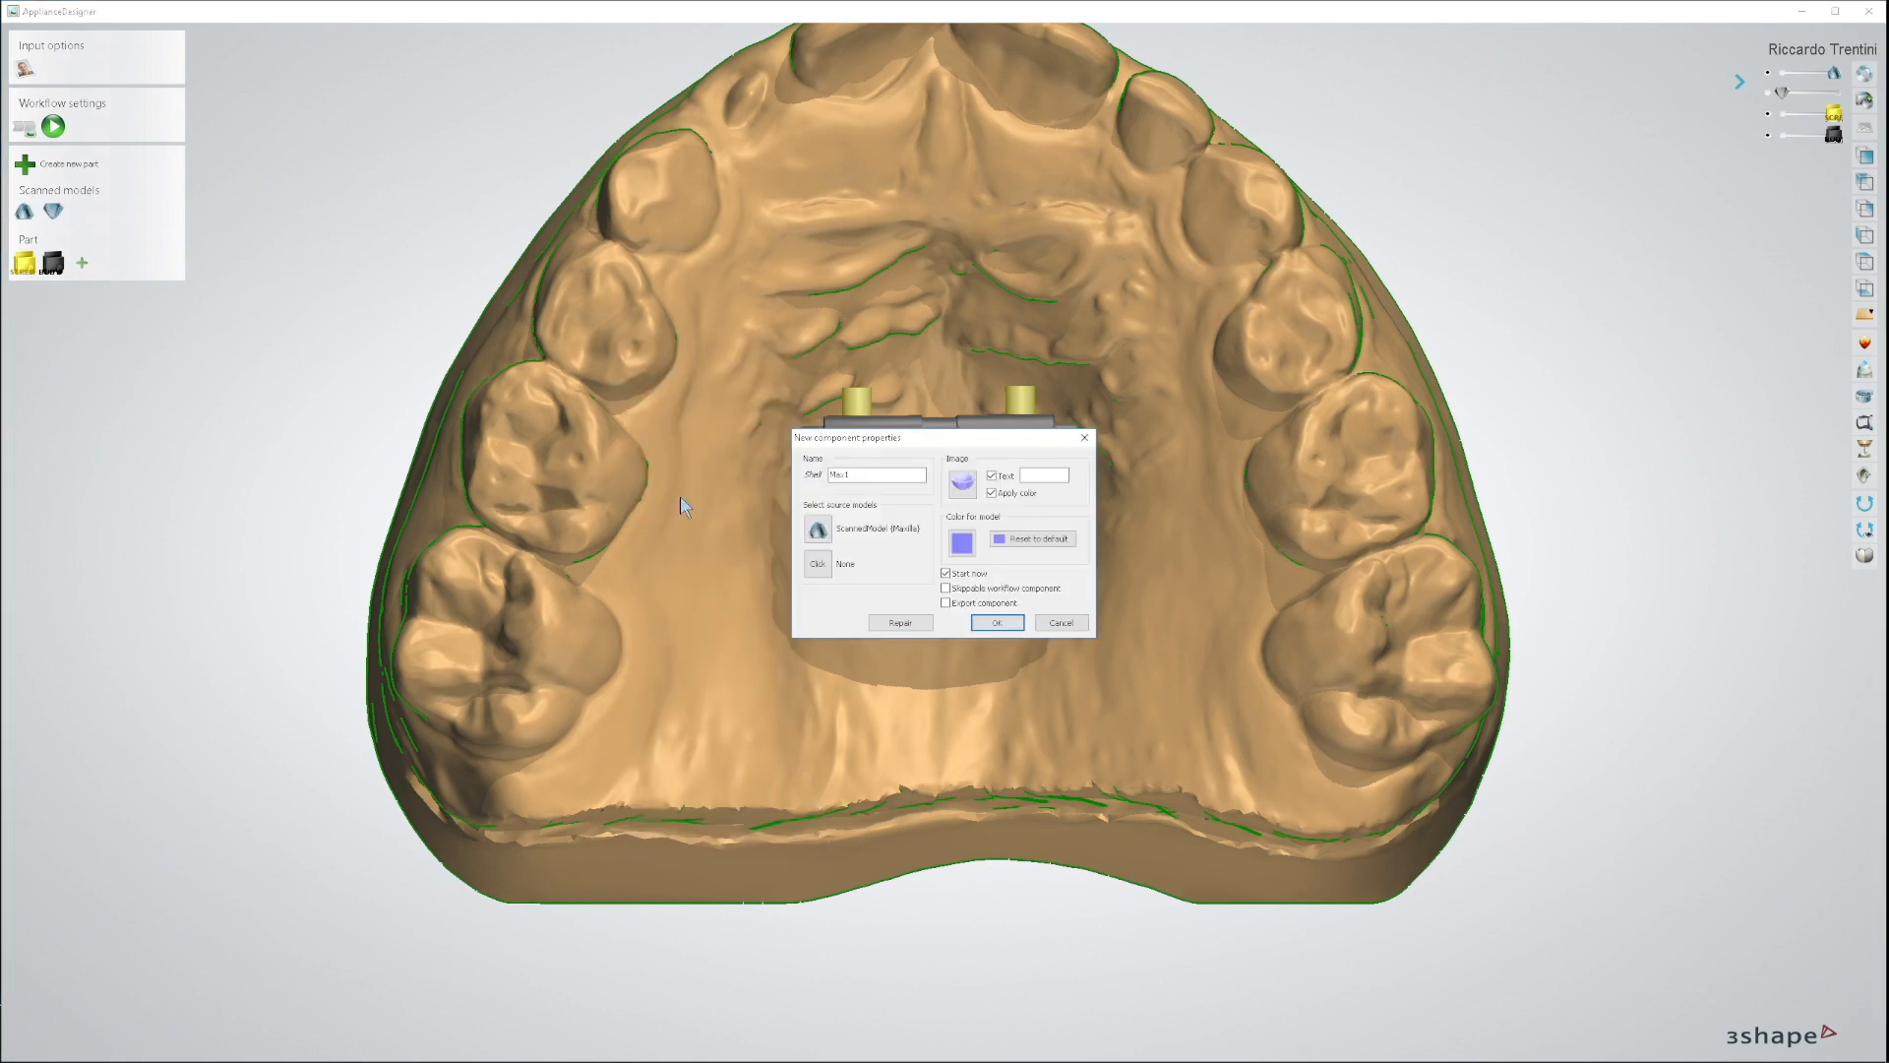
click(993, 623)
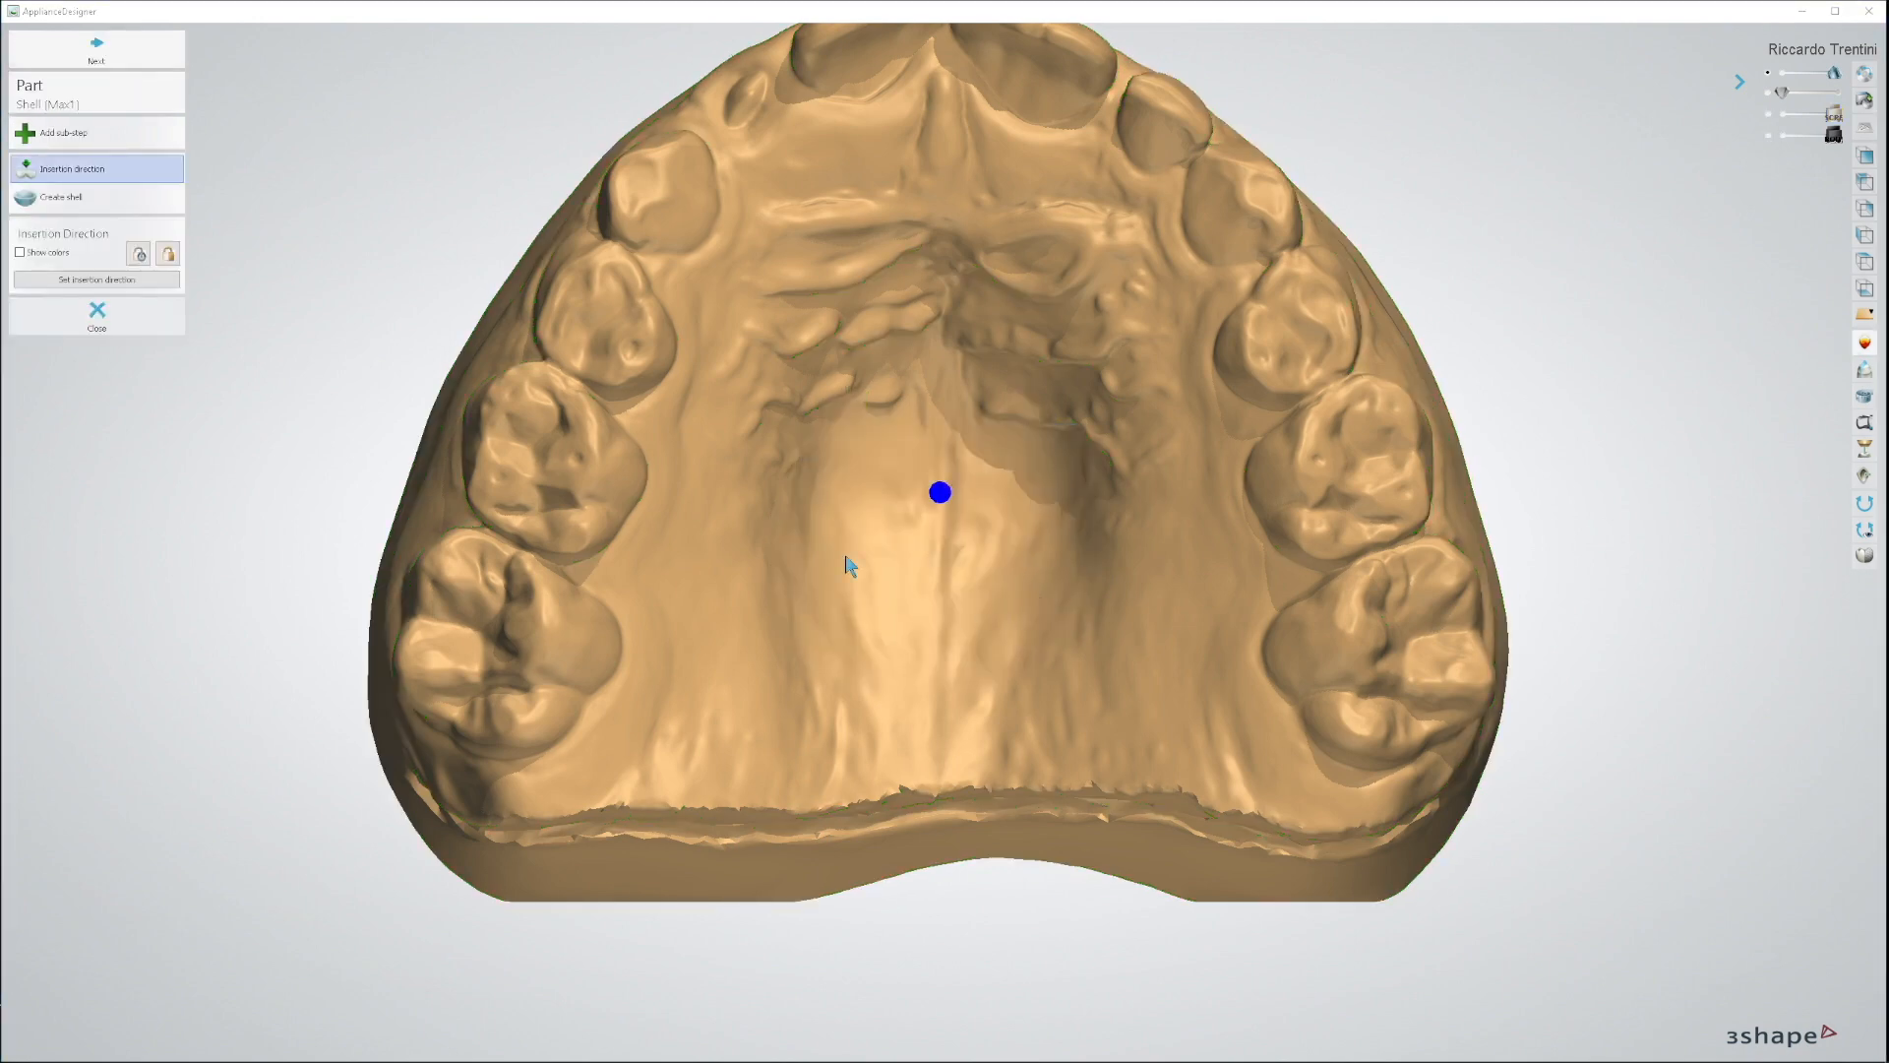
Step: Set the shell's insertion direction from a view tilted toward the molar side of the arch and continue to shell creation
mouse_move(683, 346)
right_down()
mouse_move(1139, 430)
mouse_move(1249, 511)
mouse_move(998, 693)
mouse_move(1011, 663)
mouse_move(905, 652)
right_up()
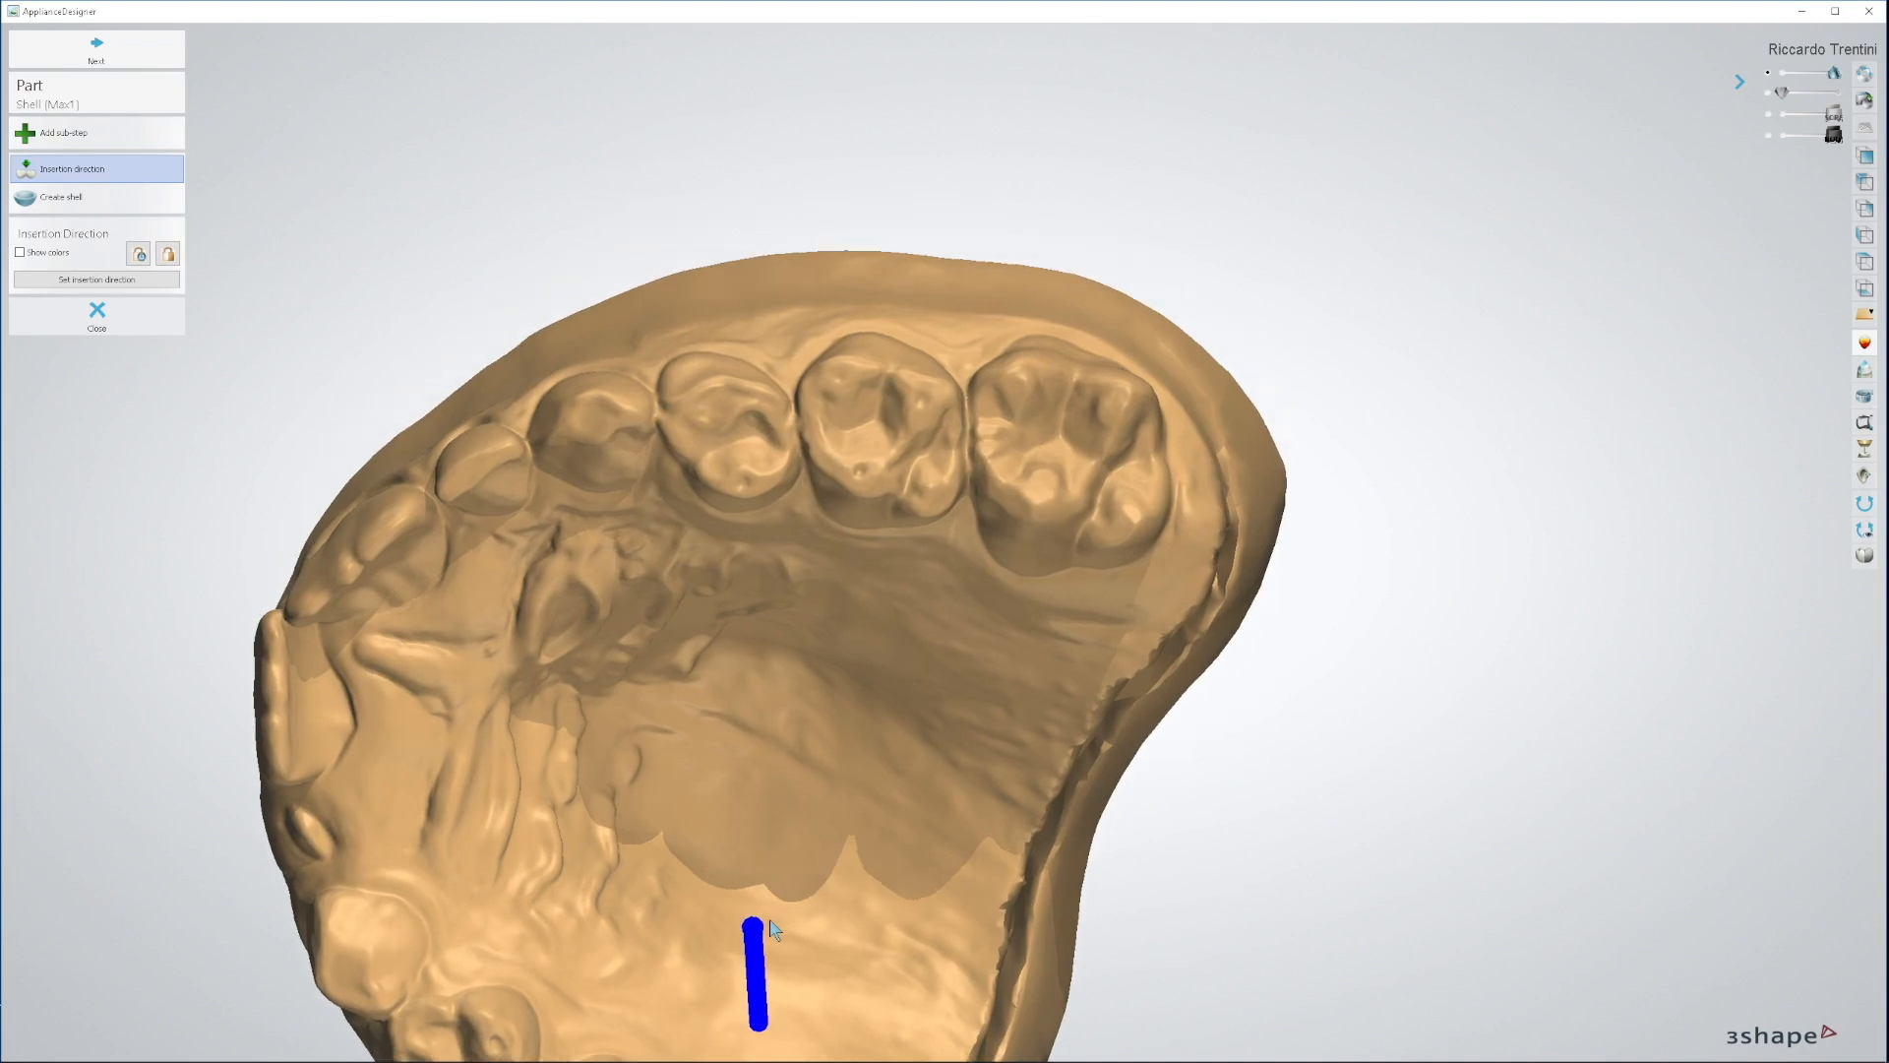
mouse_move(768, 941)
right_down()
mouse_move(919, 624)
mouse_move(928, 498)
mouse_move(824, 800)
right_up()
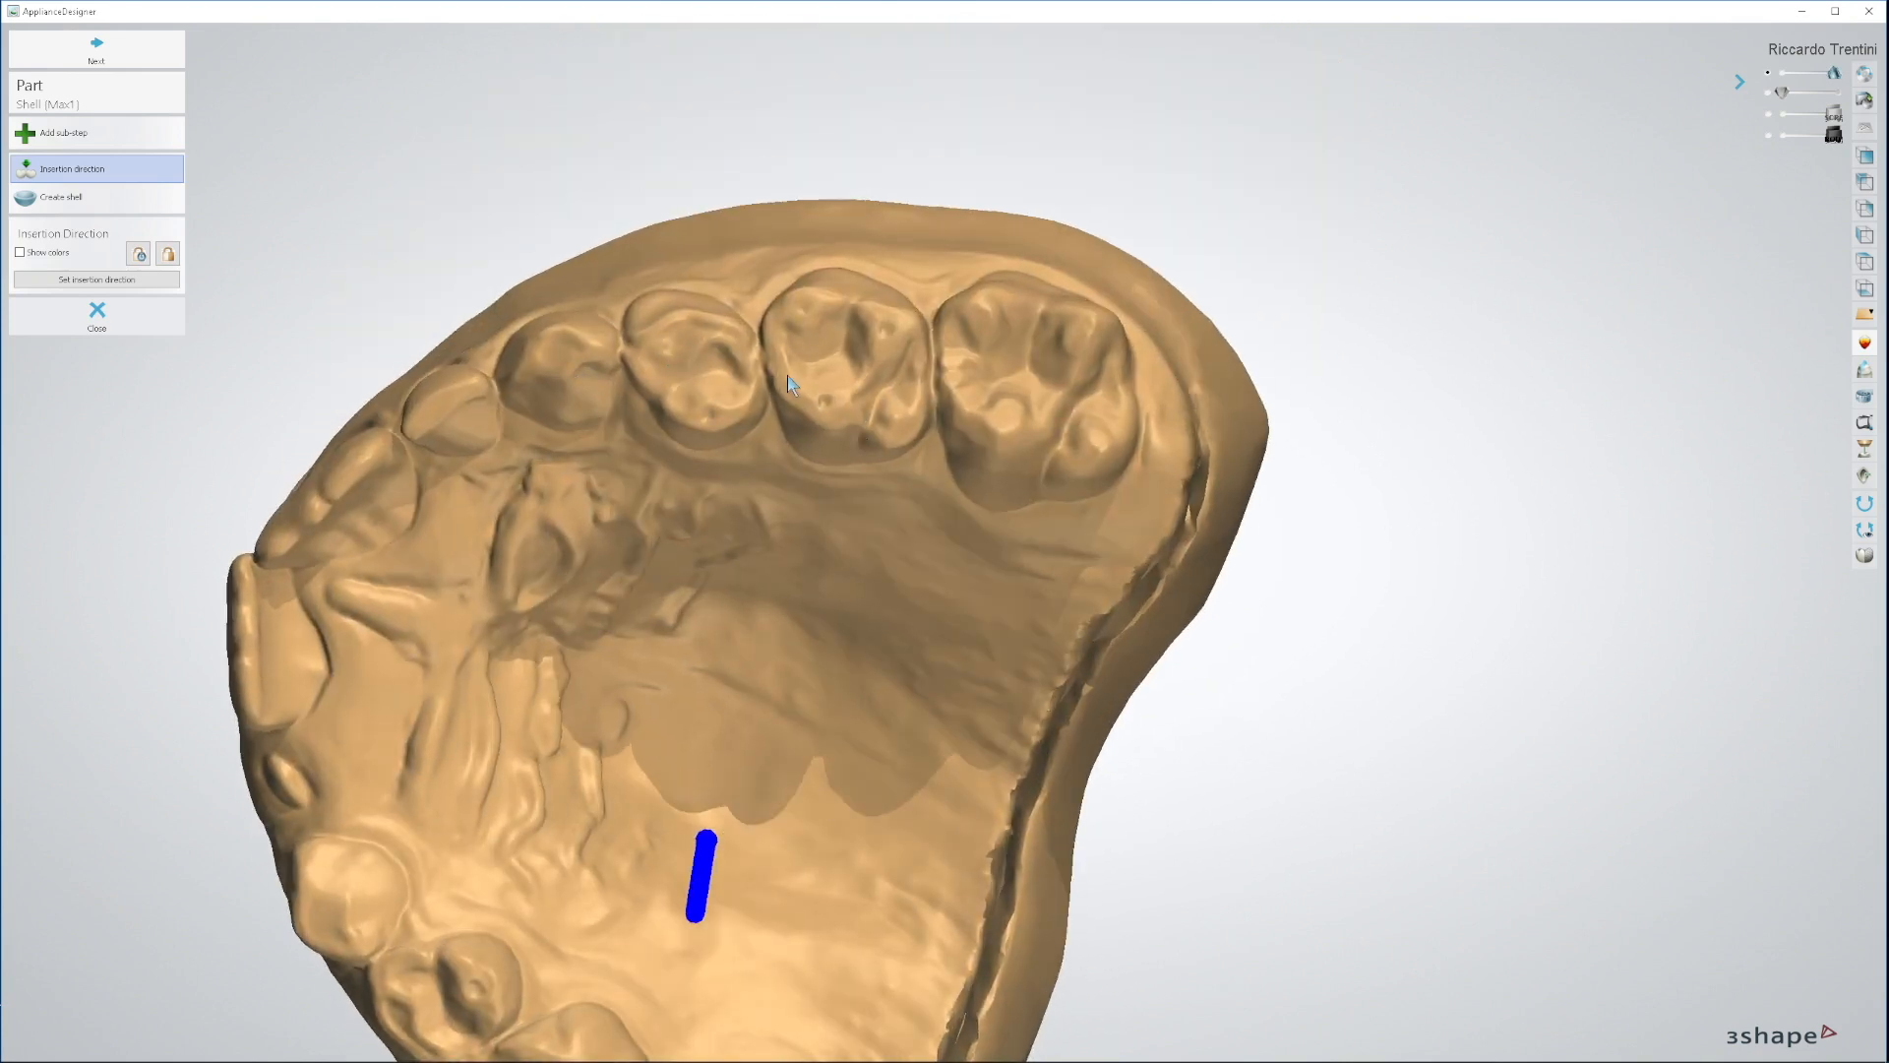
right_drag(788, 376, 795, 423)
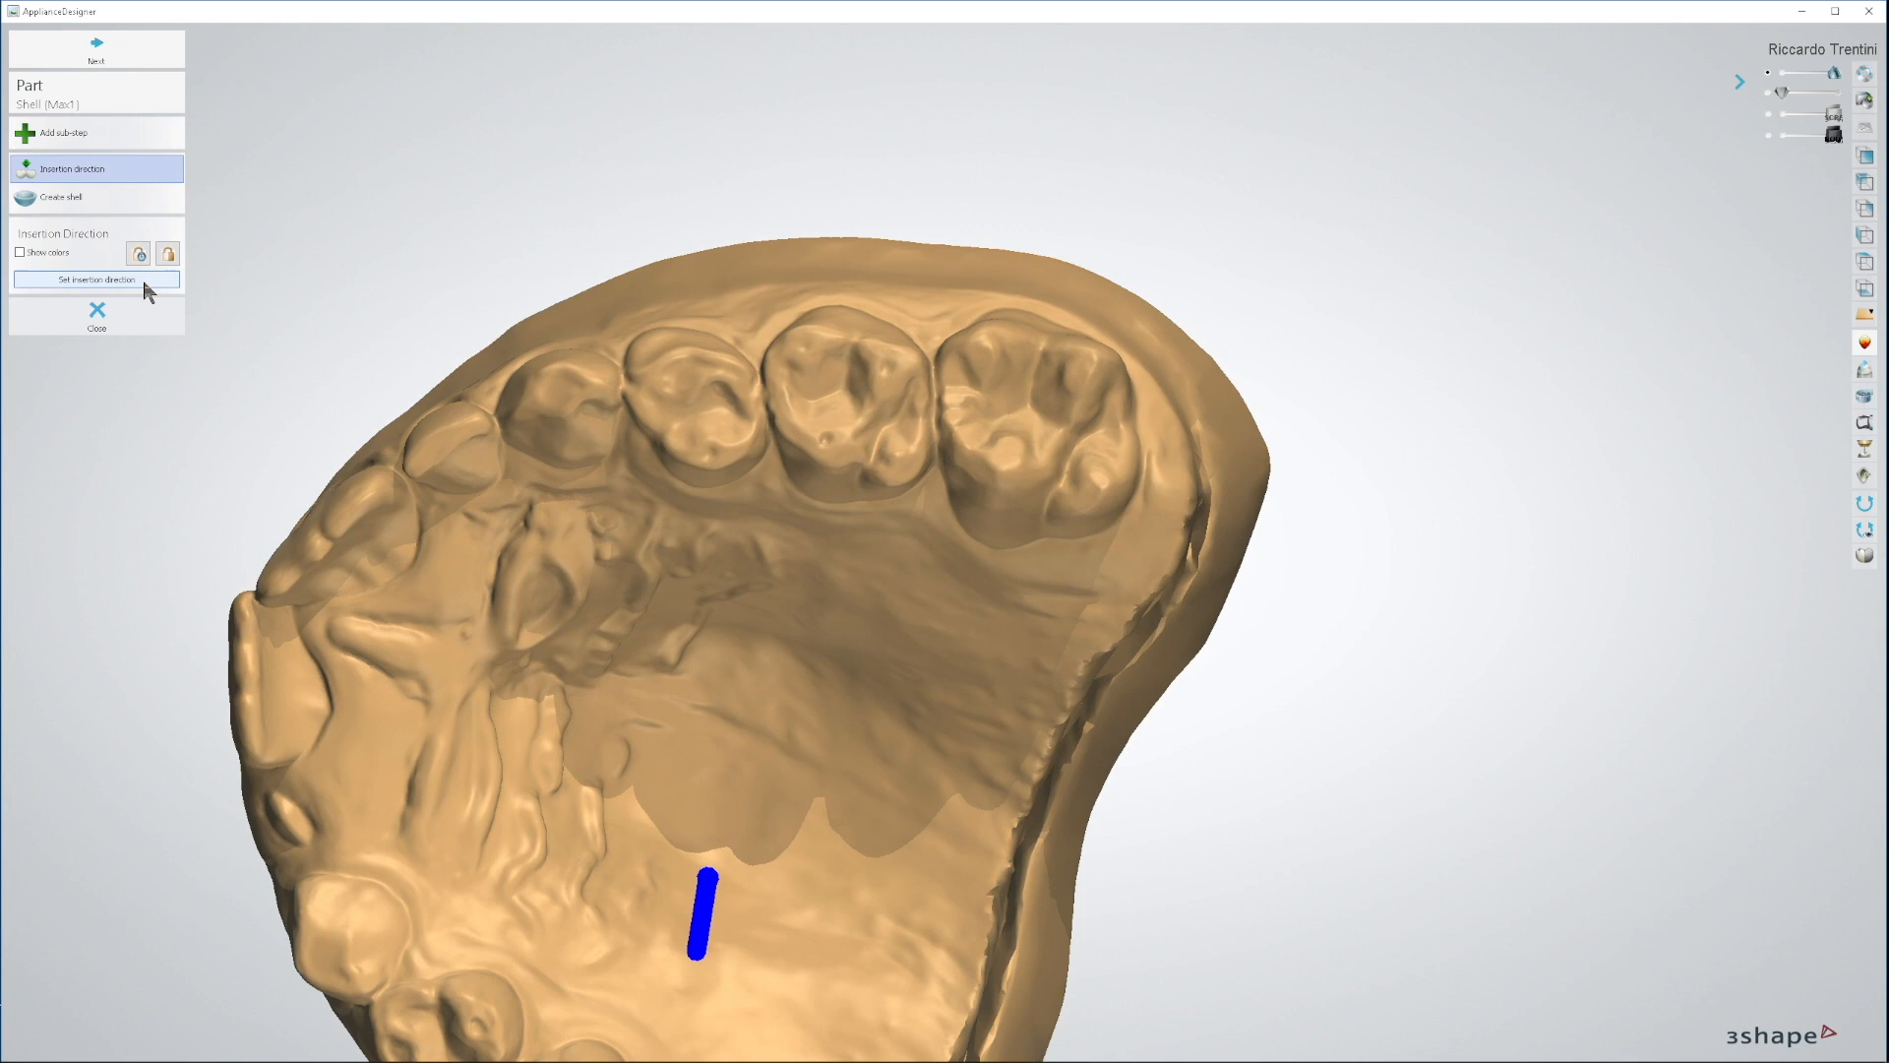
middle_drag(675, 613, 687, 551)
right_drag(772, 437, 772, 439)
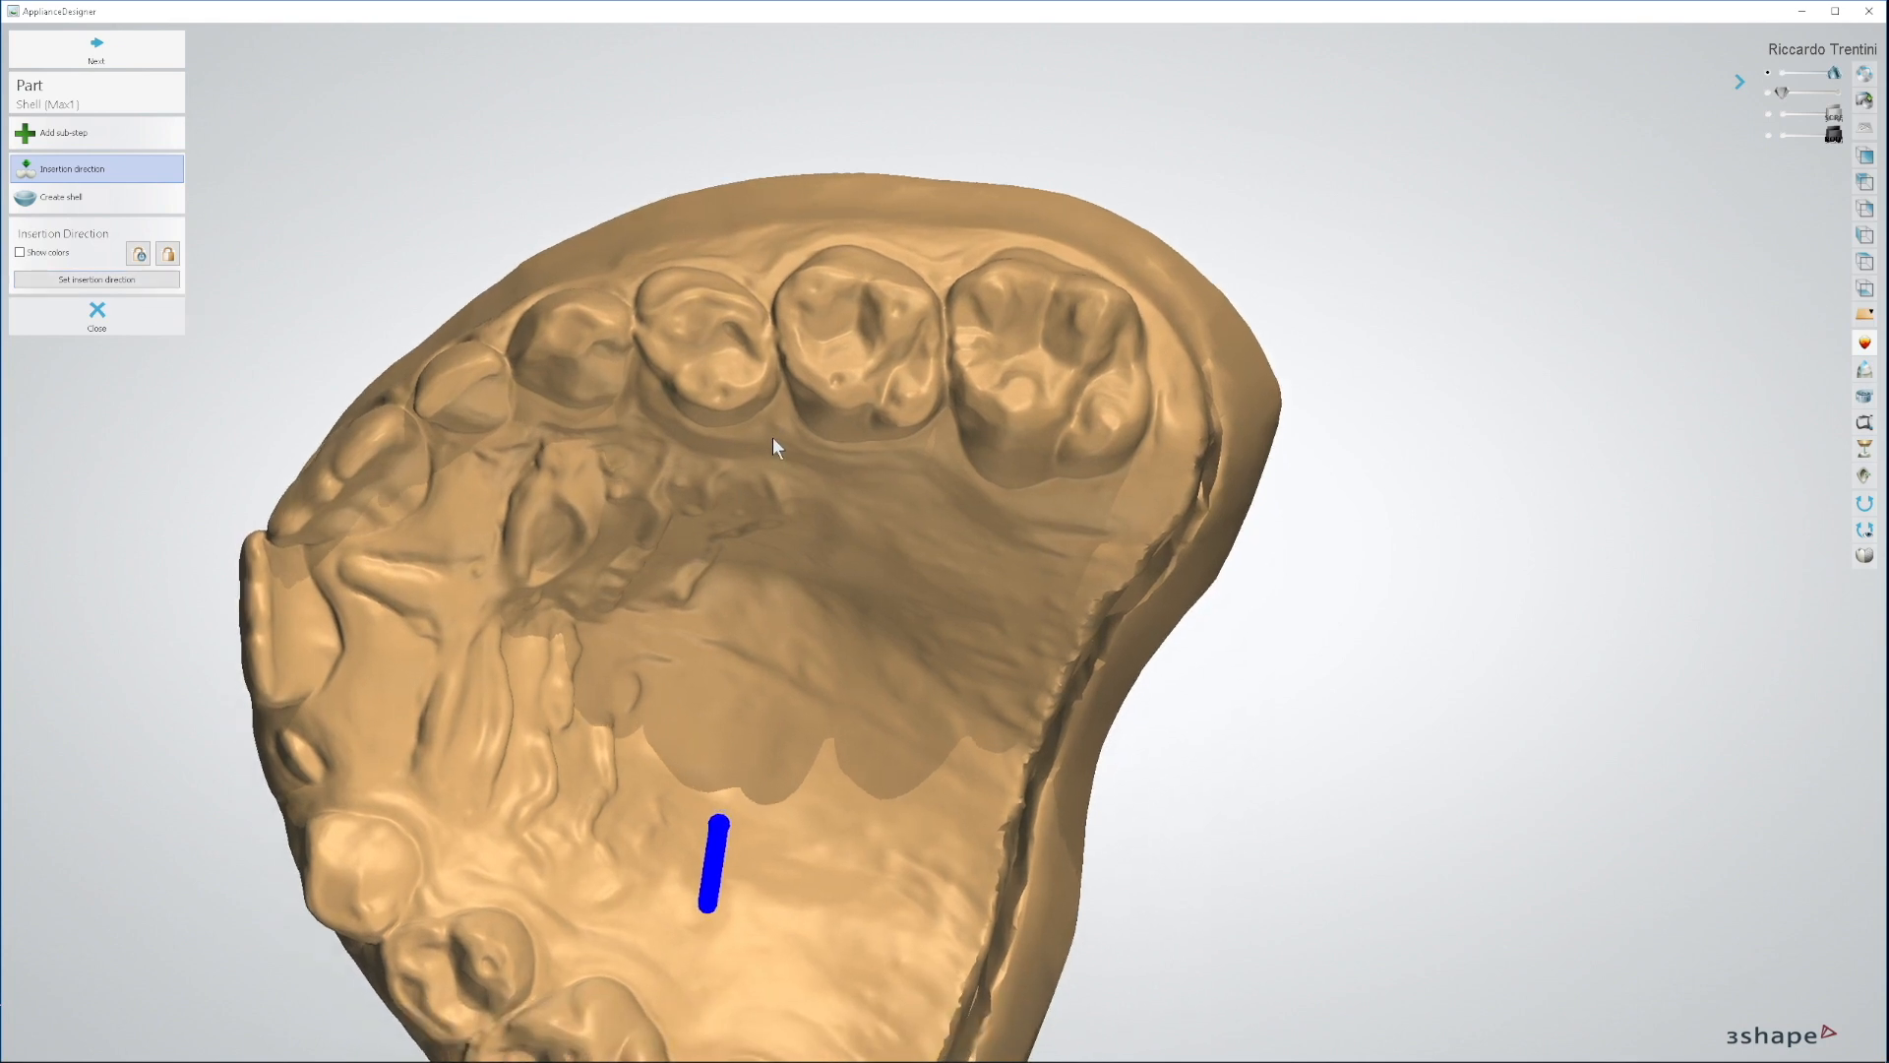
click(99, 285)
right_drag(802, 618, 663, 614)
mouse_move(679, 383)
right_down()
mouse_move(767, 396)
mouse_move(830, 445)
mouse_move(827, 426)
mouse_move(791, 482)
right_up()
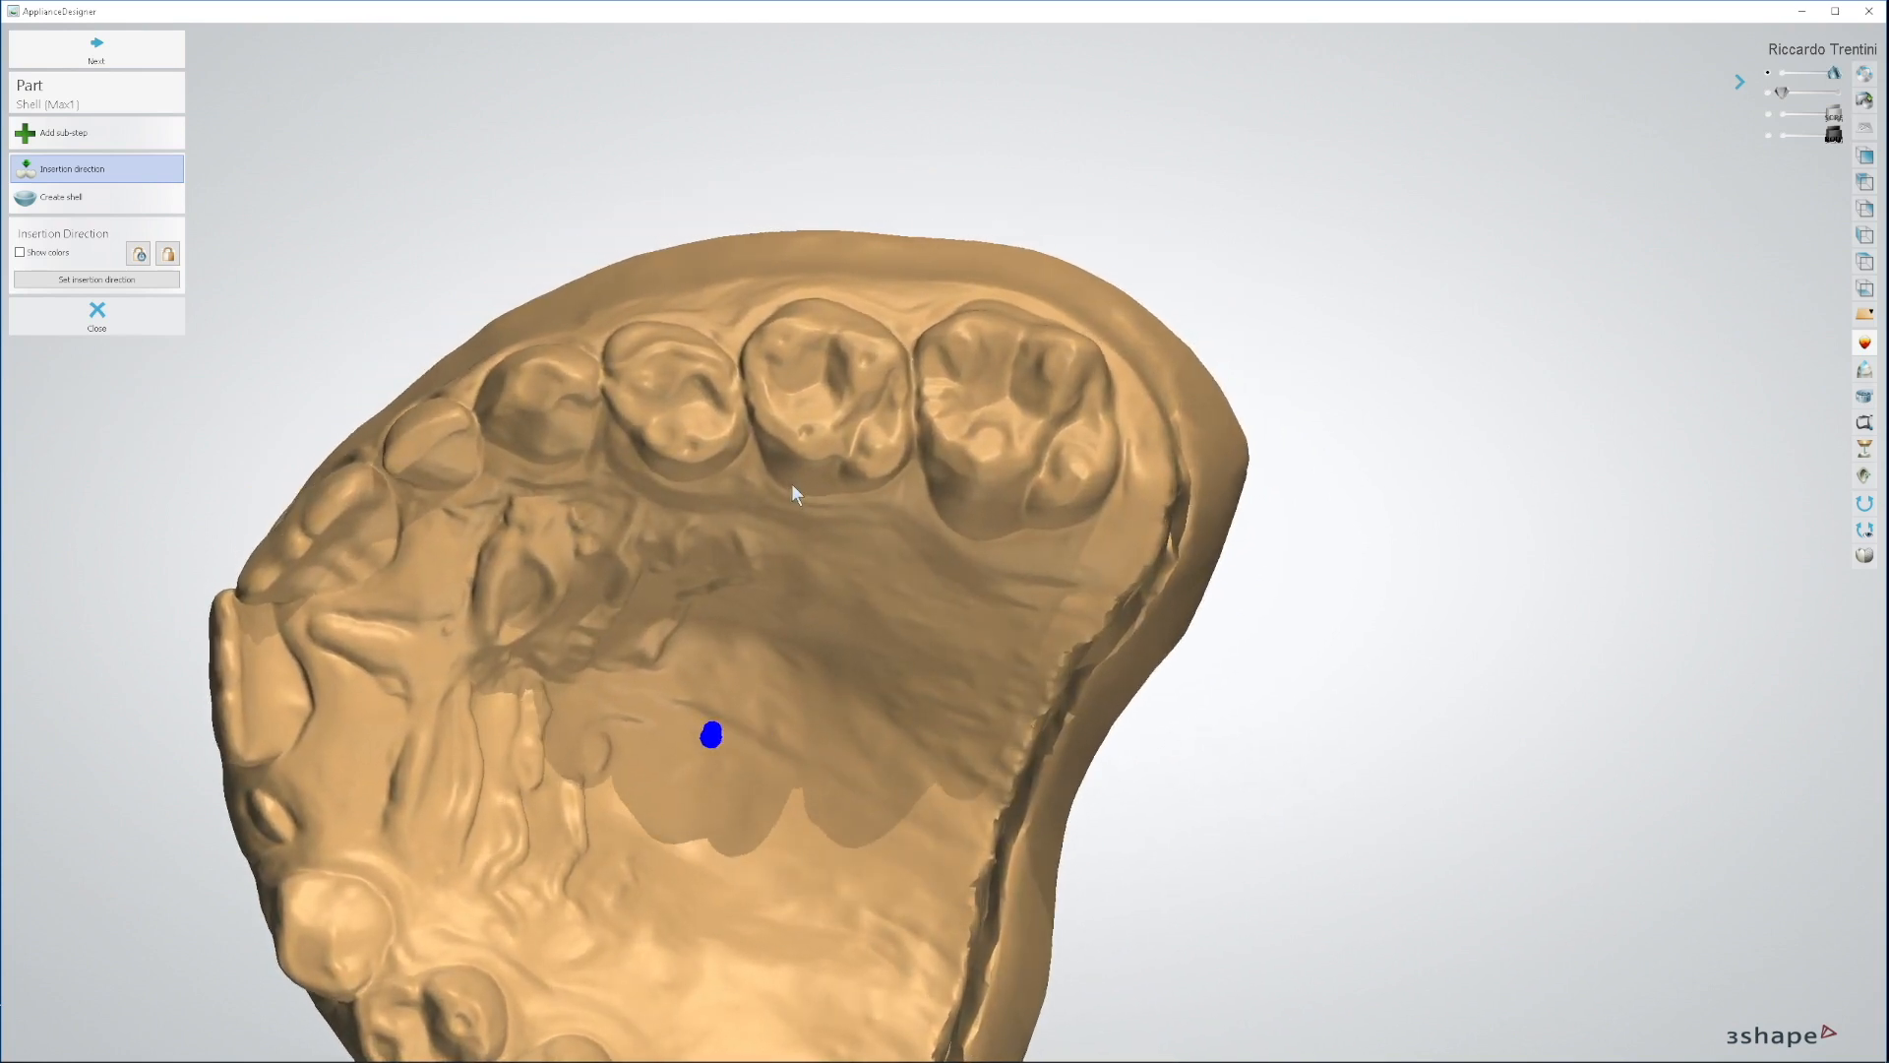
scroll(791, 482, up, 1)
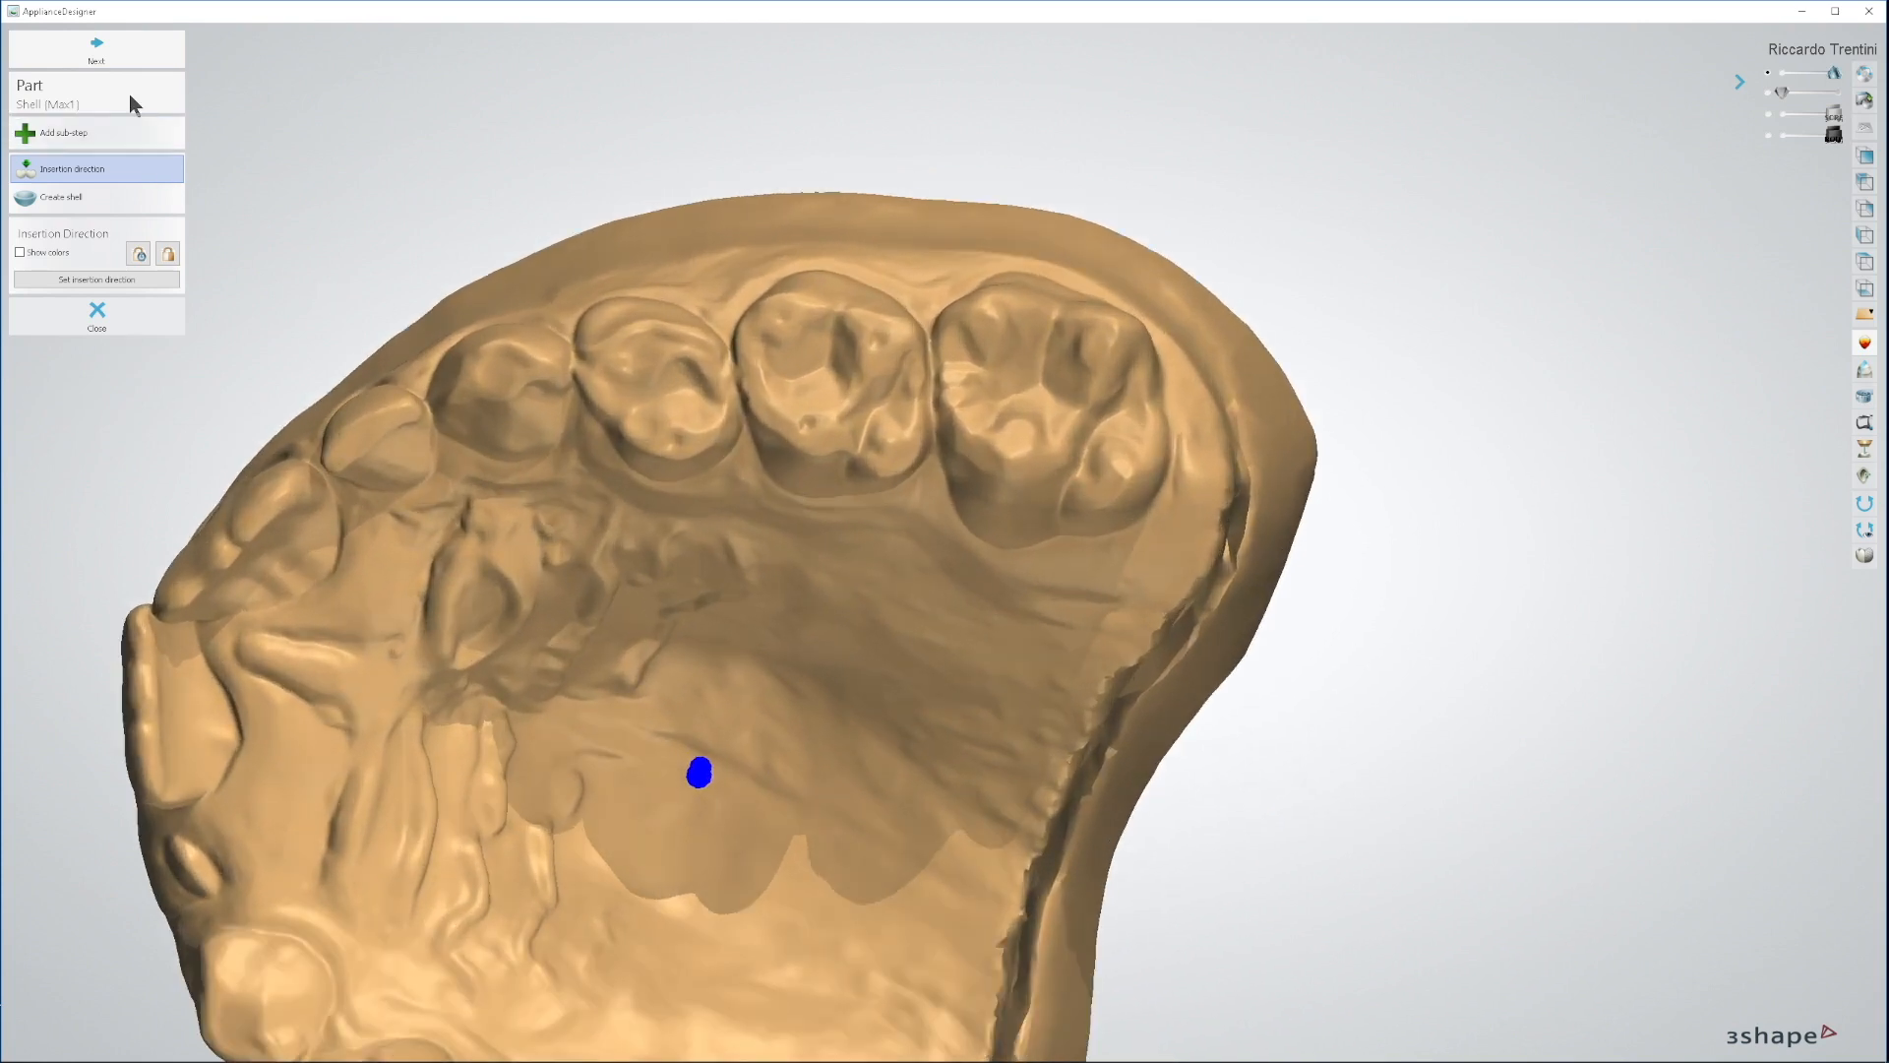
click(118, 57)
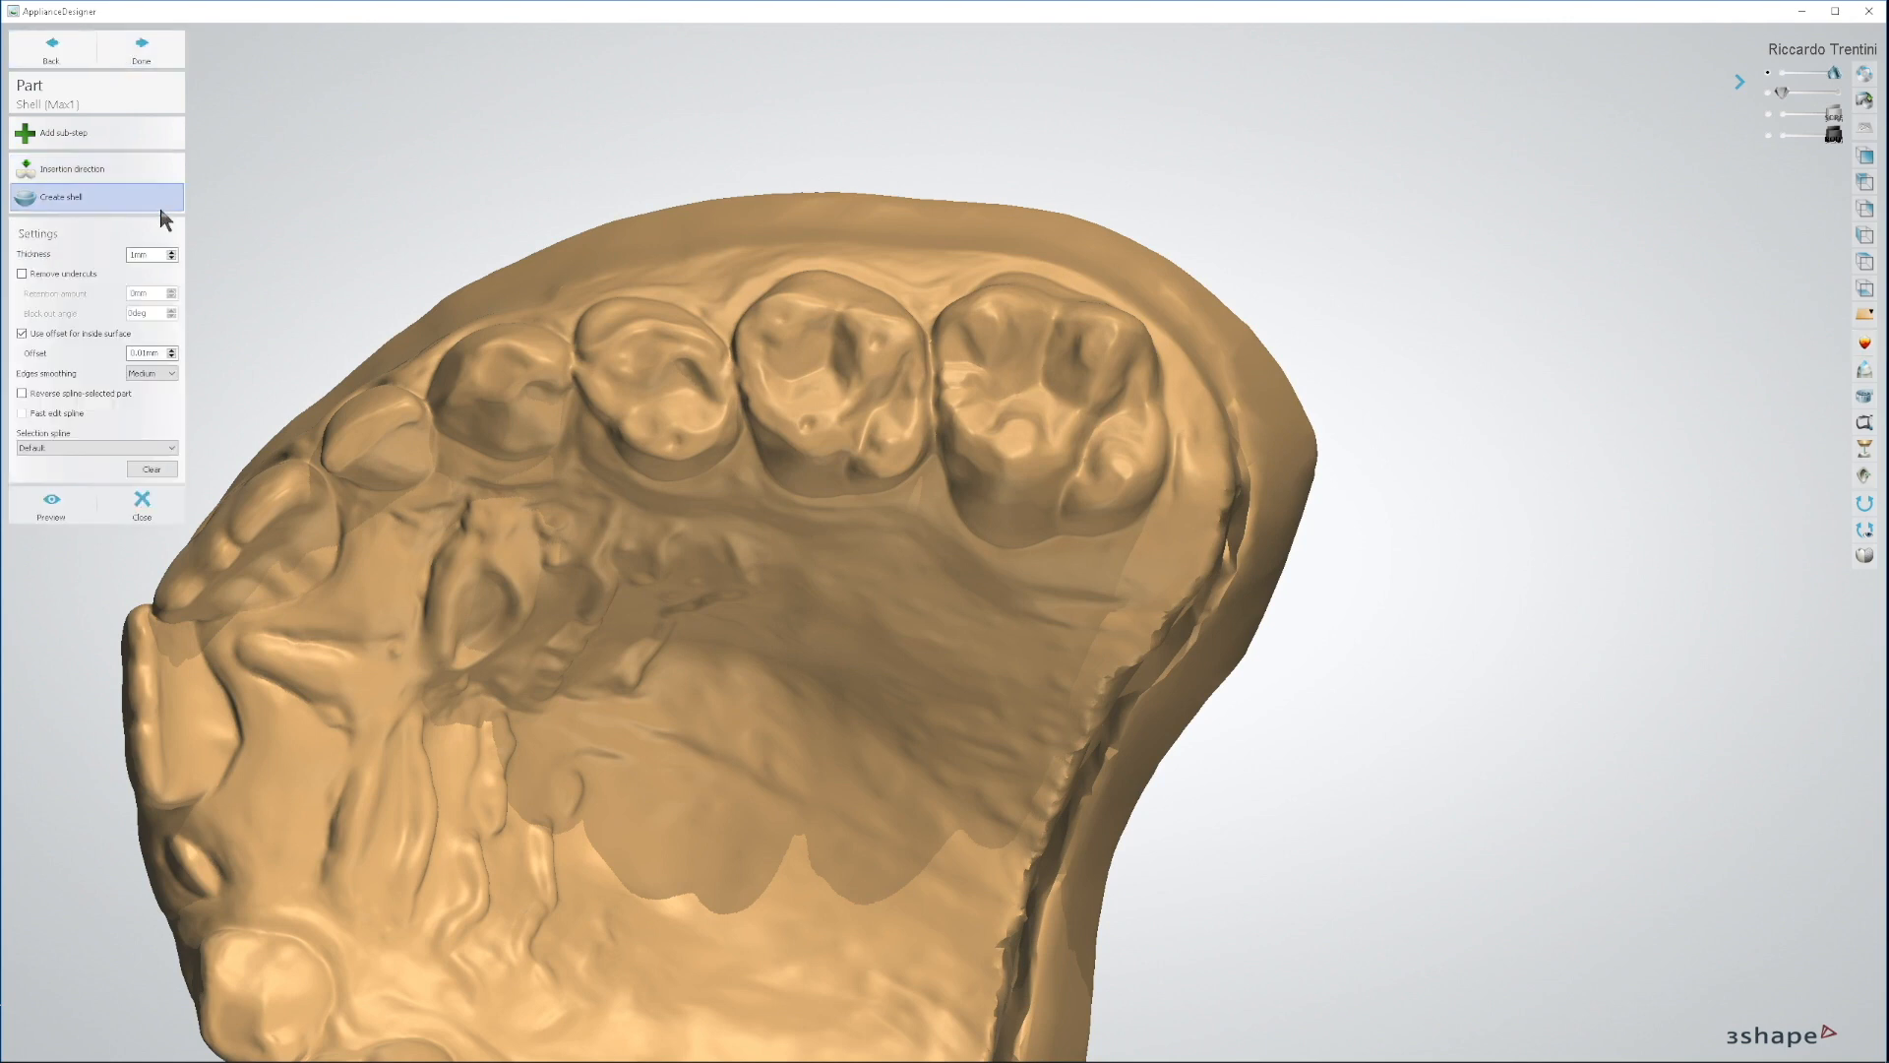
Step: Set the shell thickness to 0.7 mm and the edges smoothing to High
click(172, 258)
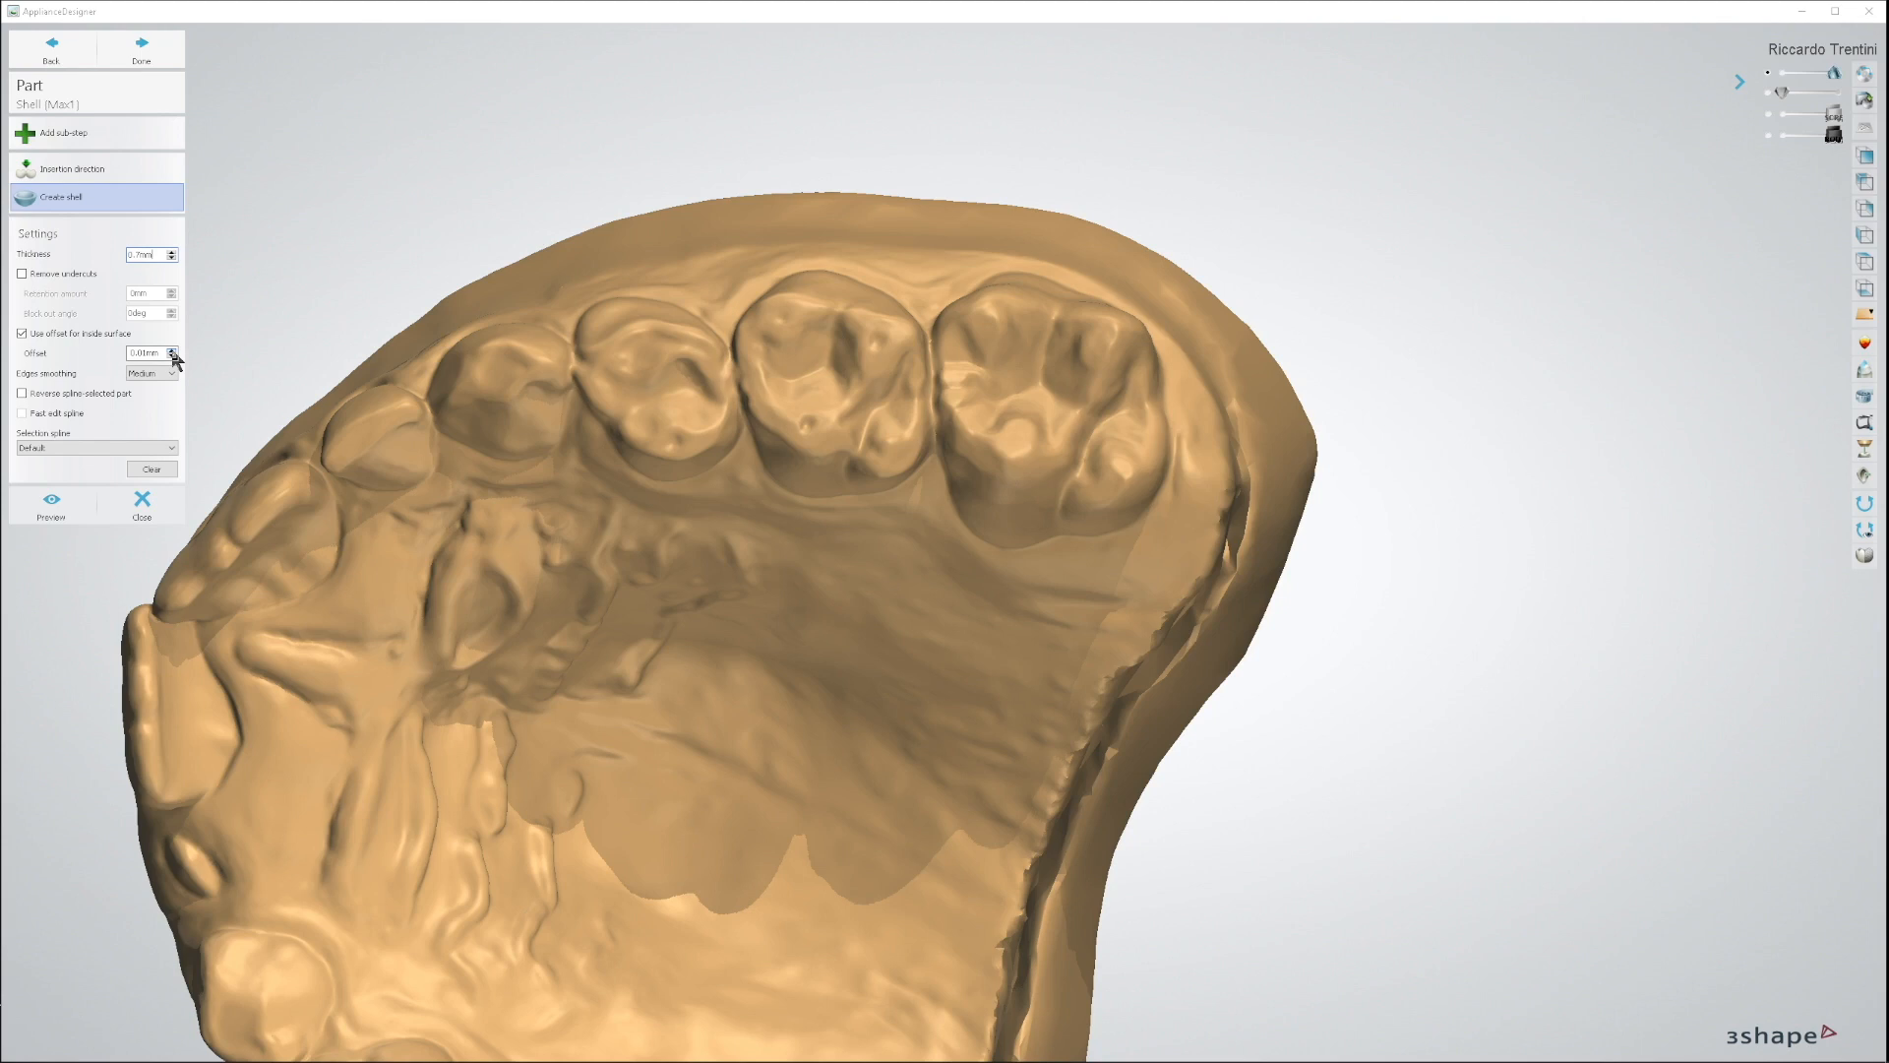
click(163, 374)
click(149, 415)
Step: Start the shell outline along the palatal gum margins of the second-to-last molar and the two teeth in front of it
right_drag(946, 679, 923, 468)
scroll(919, 458, up, 3)
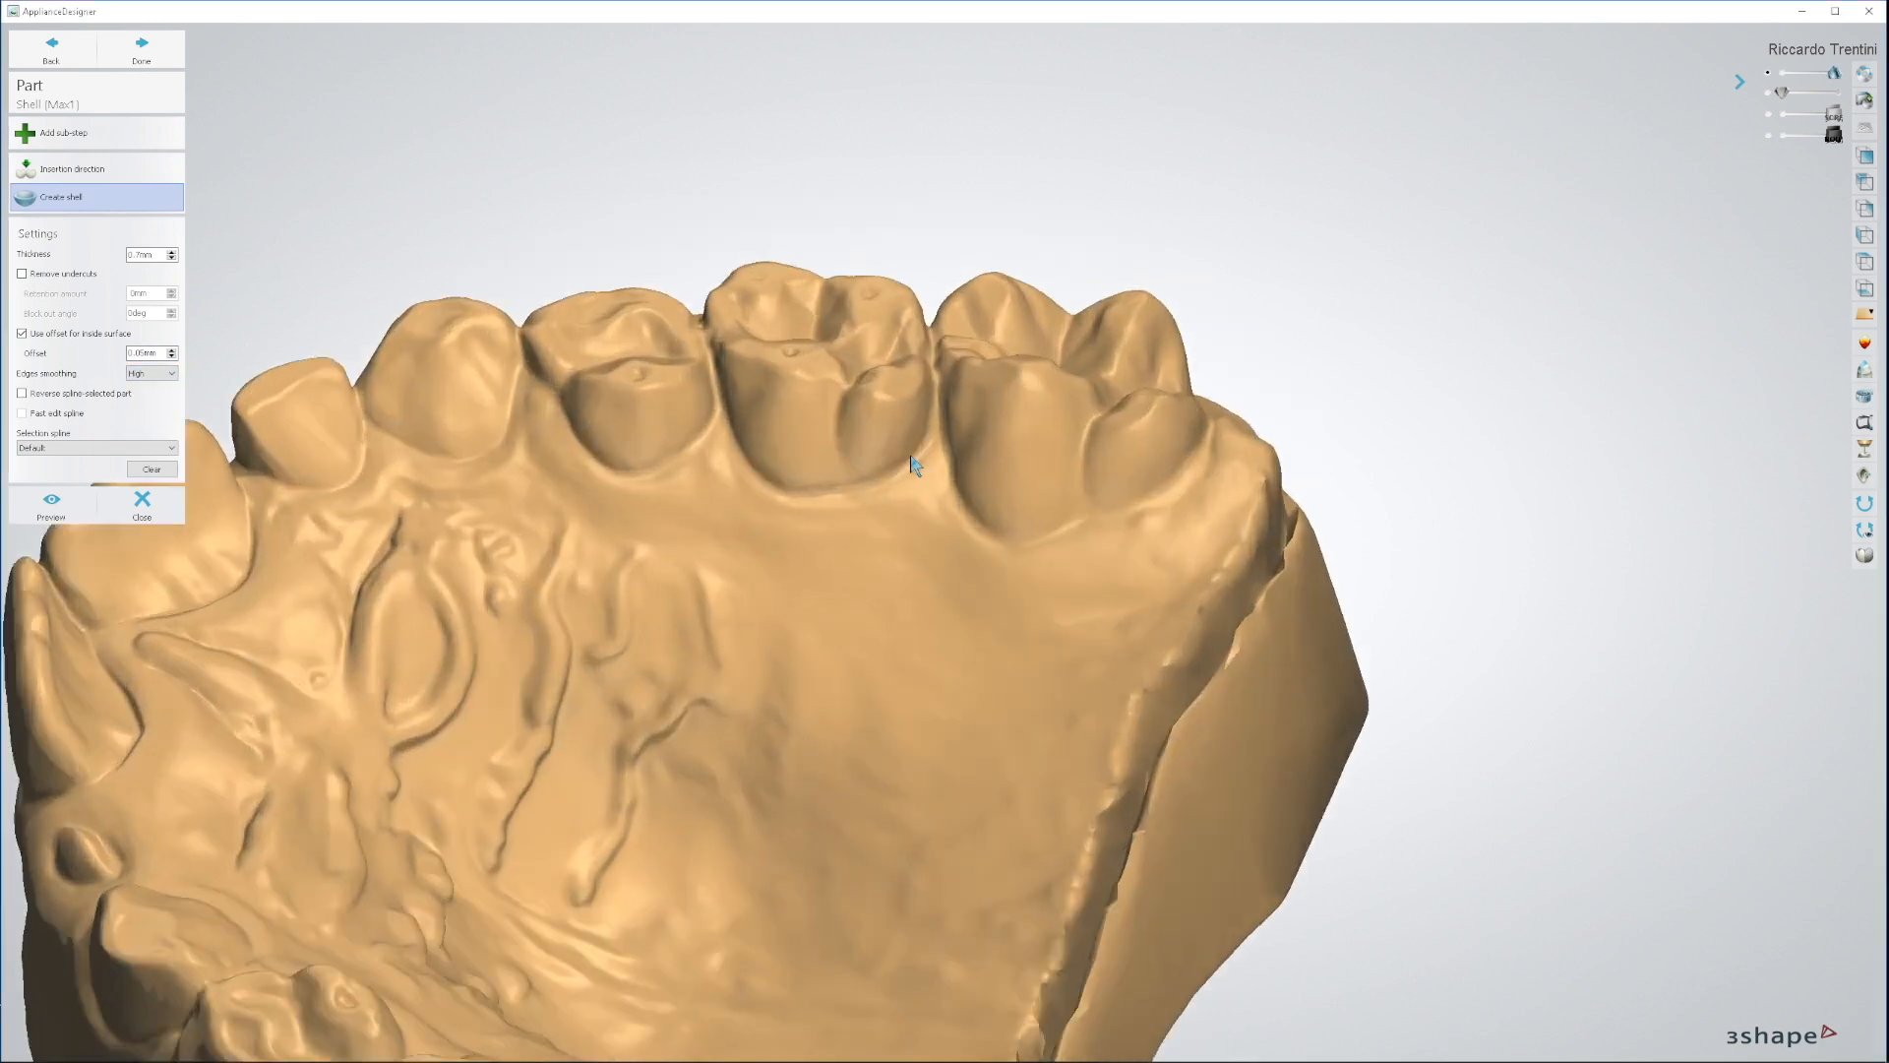
click(941, 392)
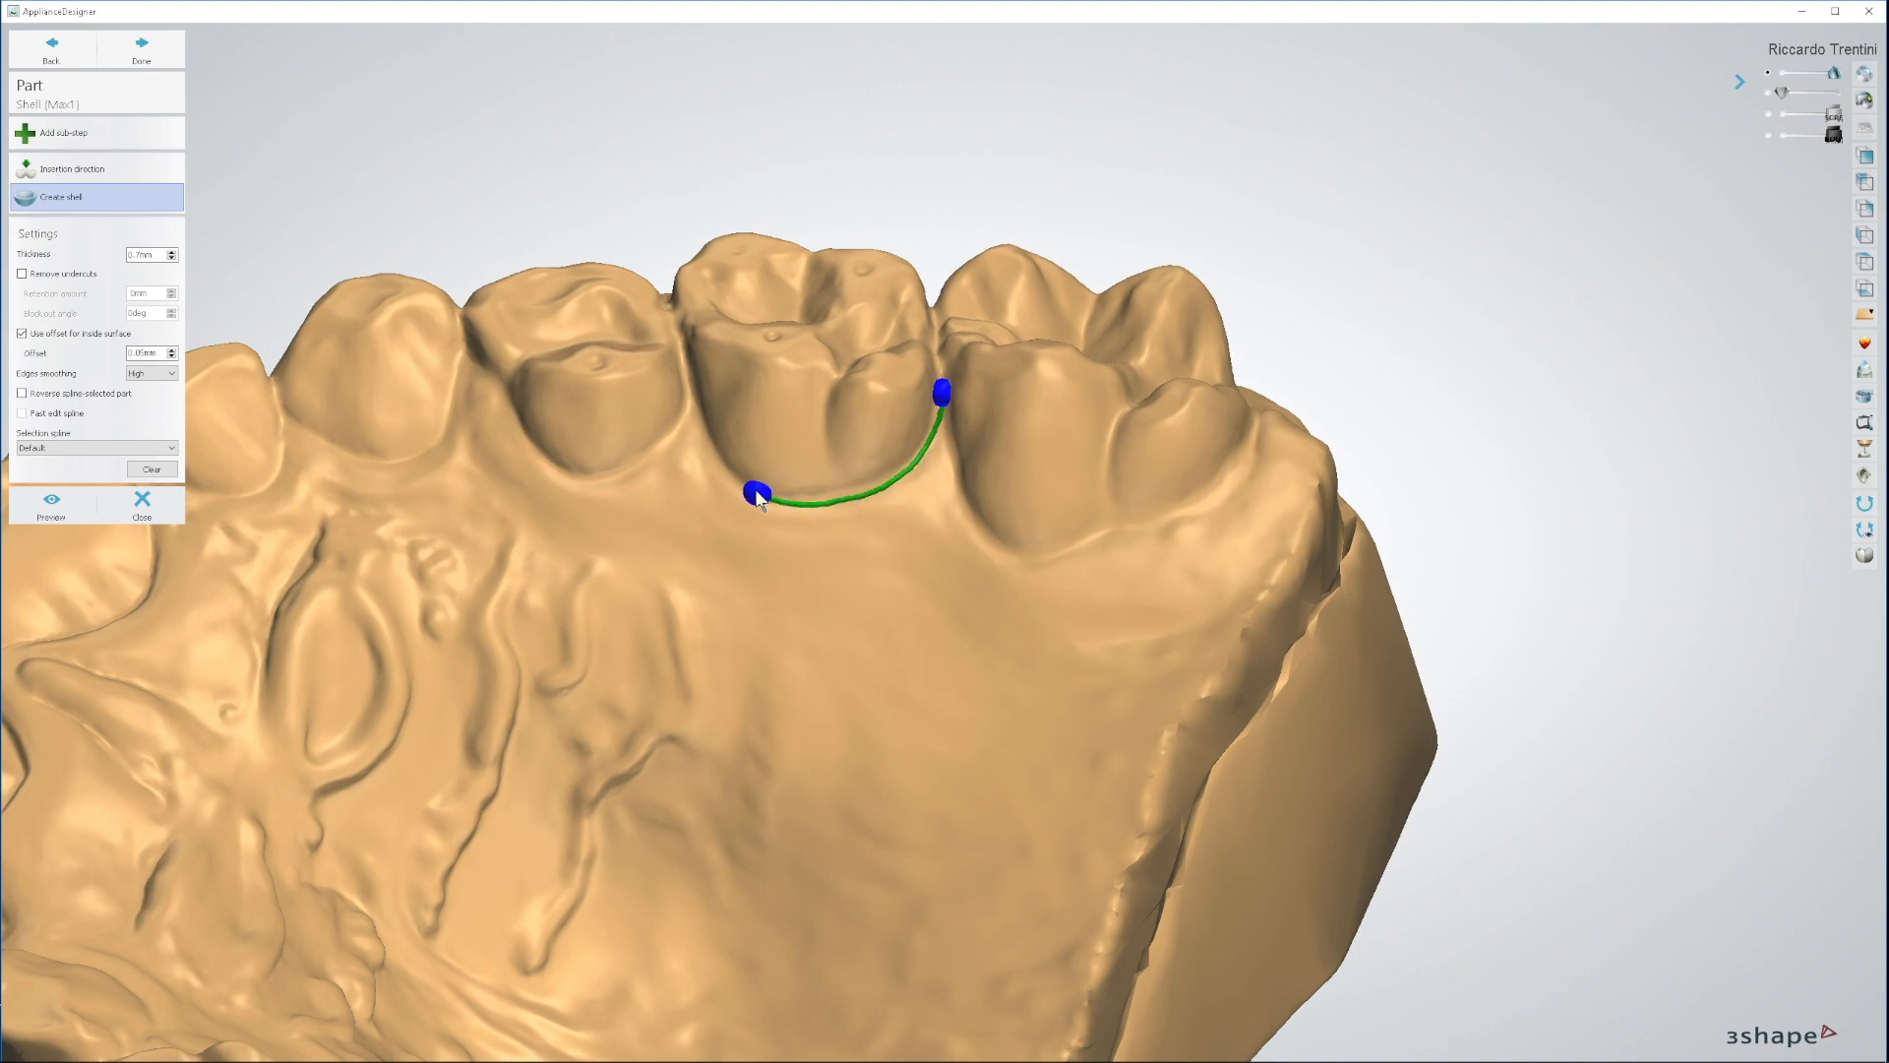
click(694, 413)
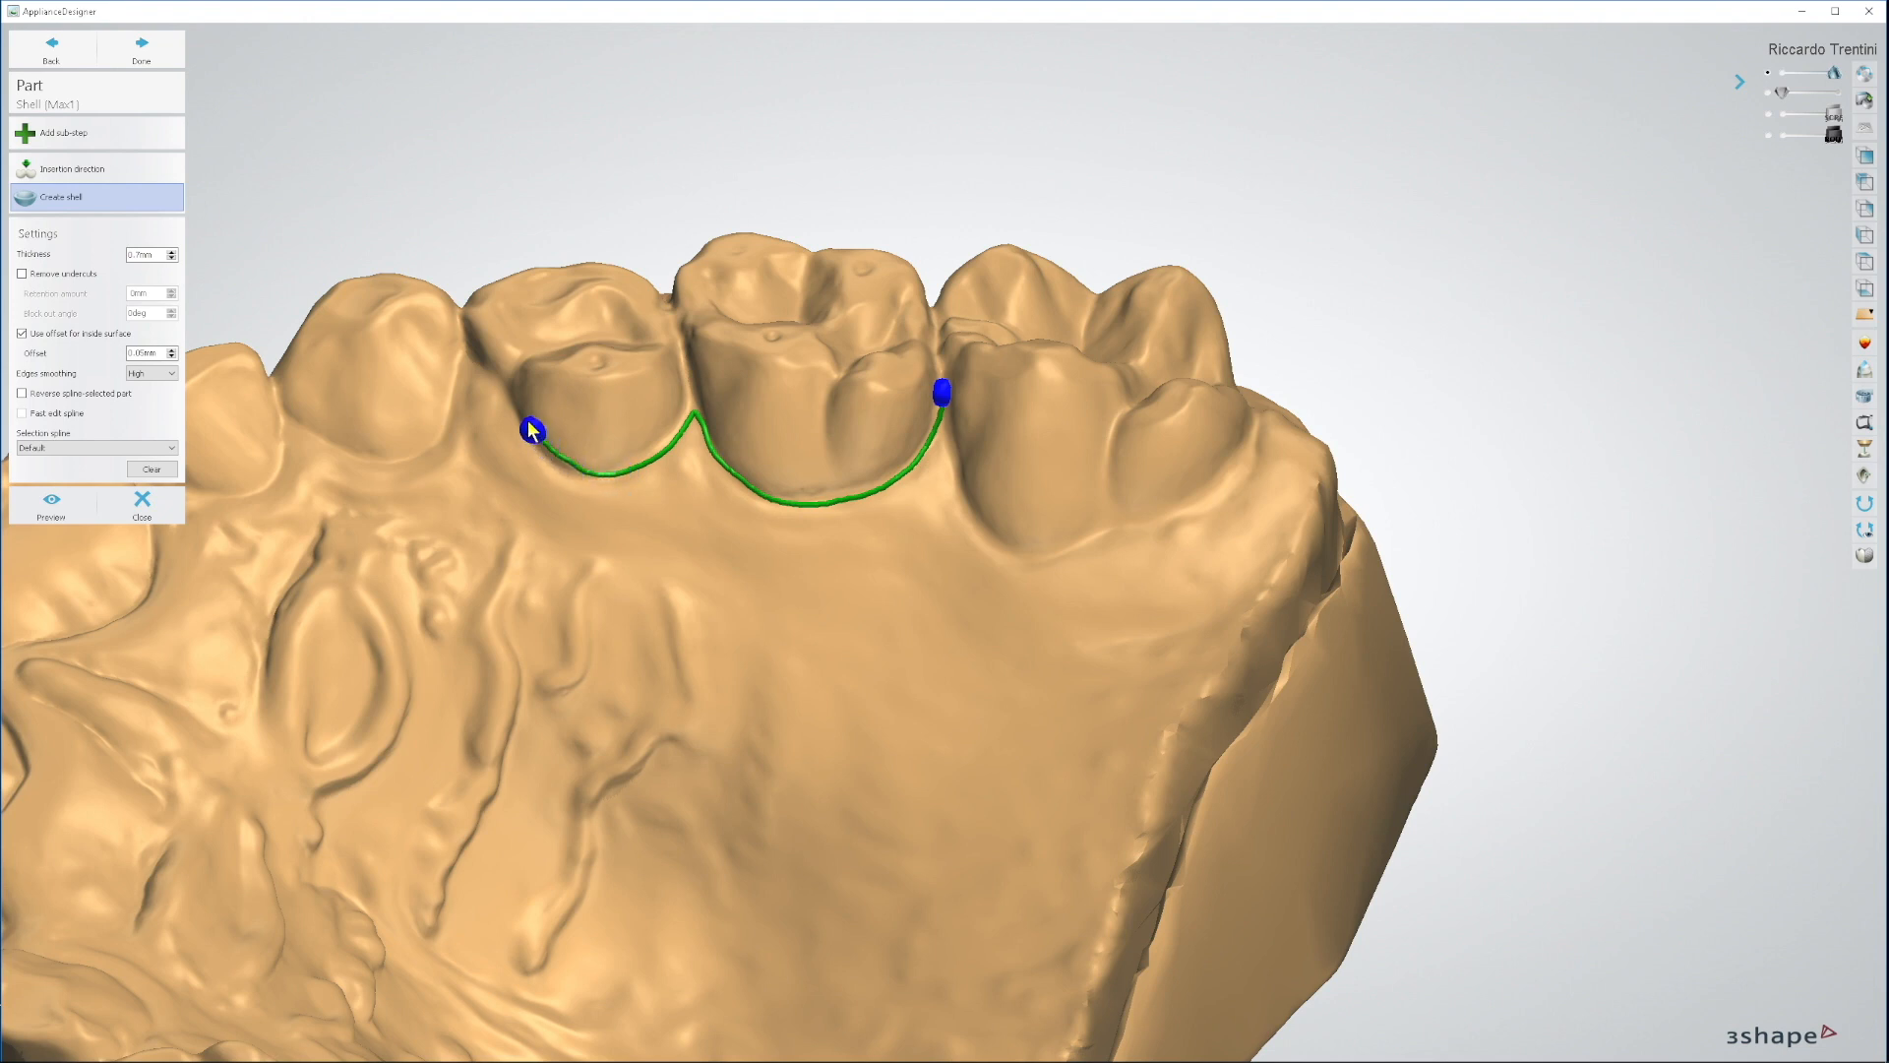
click(486, 387)
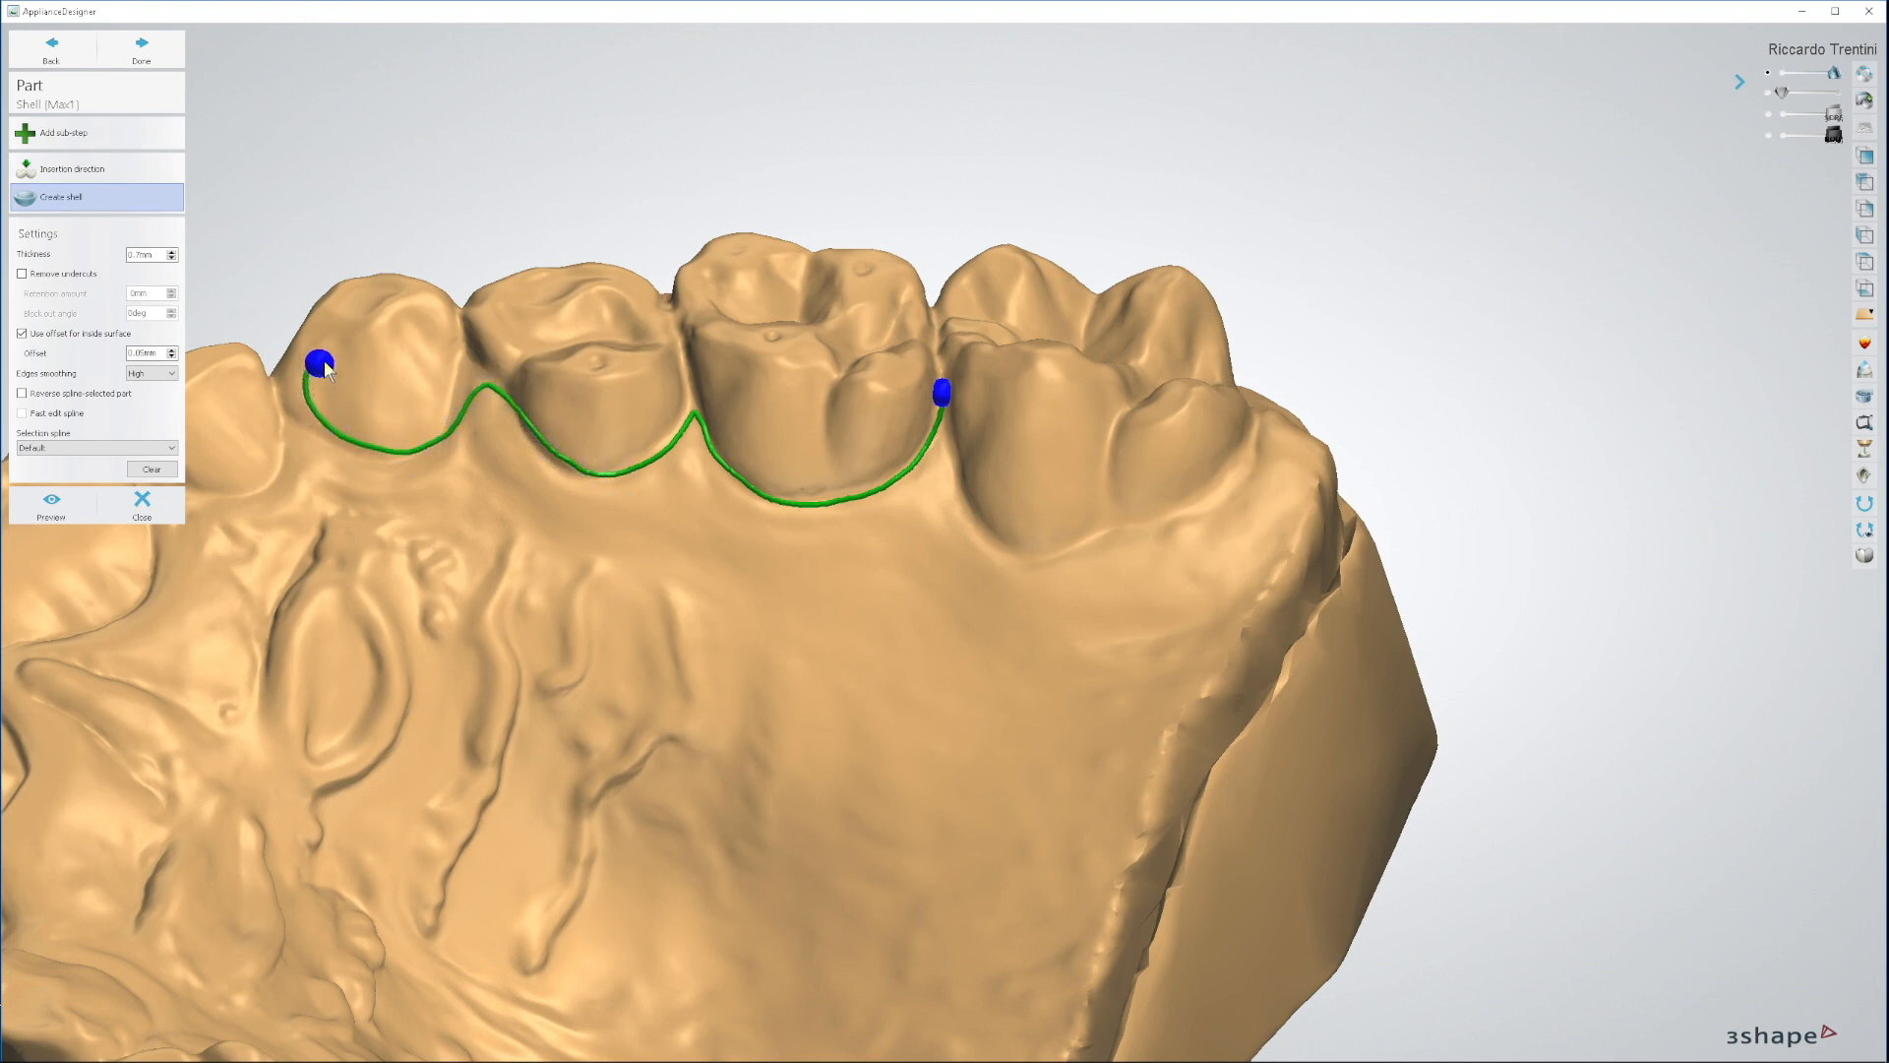
Step: Bring the outline back across the palatal crown surfaces of the two front teeth to the outer side of the molar
drag(455, 334, 498, 325)
right_drag(707, 334, 687, 399)
mouse_move(505, 355)
mouse_down()
mouse_move(556, 415)
mouse_move(642, 421)
mouse_move(670, 280)
mouse_up()
right_drag(723, 330, 769, 474)
middle_drag(770, 492, 681, 286)
right_drag(682, 285, 641, 405)
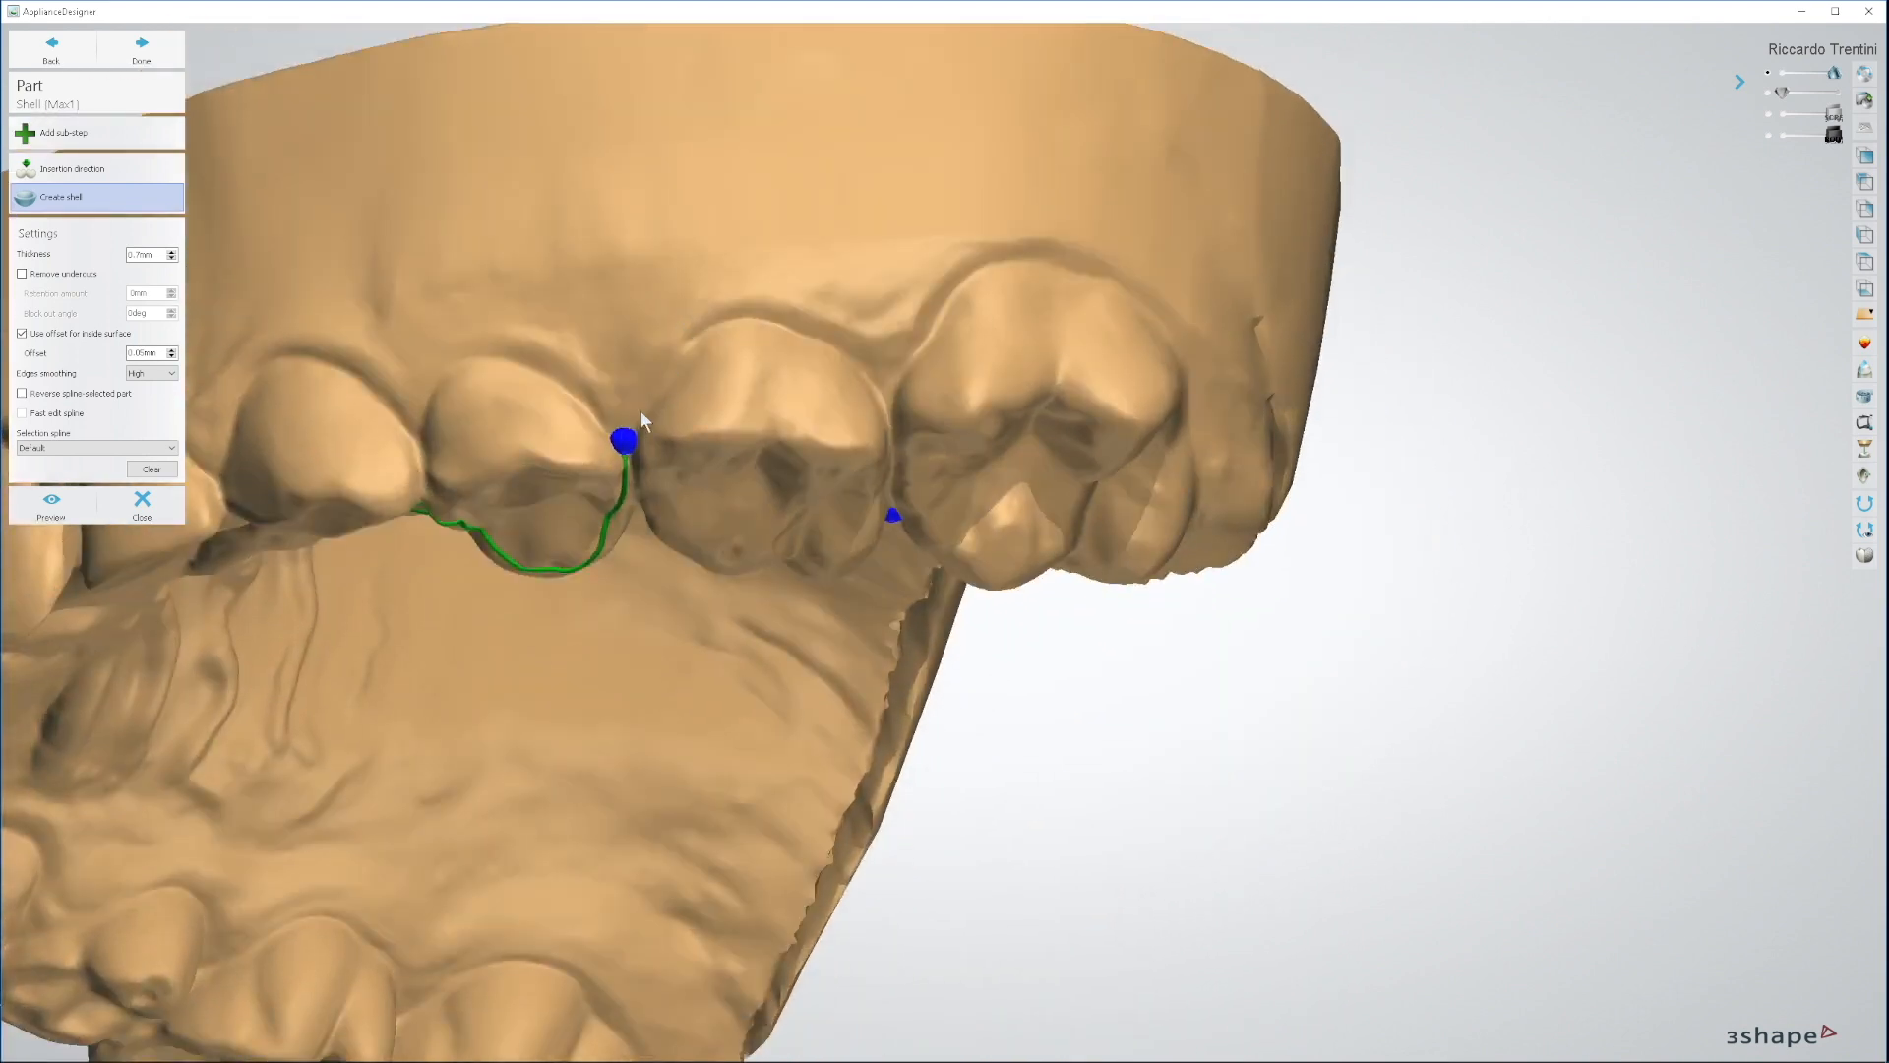
Step: Run the outline around the outer side of the second-to-last molar and close it behind that tooth
mouse_move(626, 435)
mouse_down()
mouse_move(702, 322)
mouse_move(832, 353)
mouse_move(890, 409)
mouse_up()
right_drag(926, 455, 873, 177)
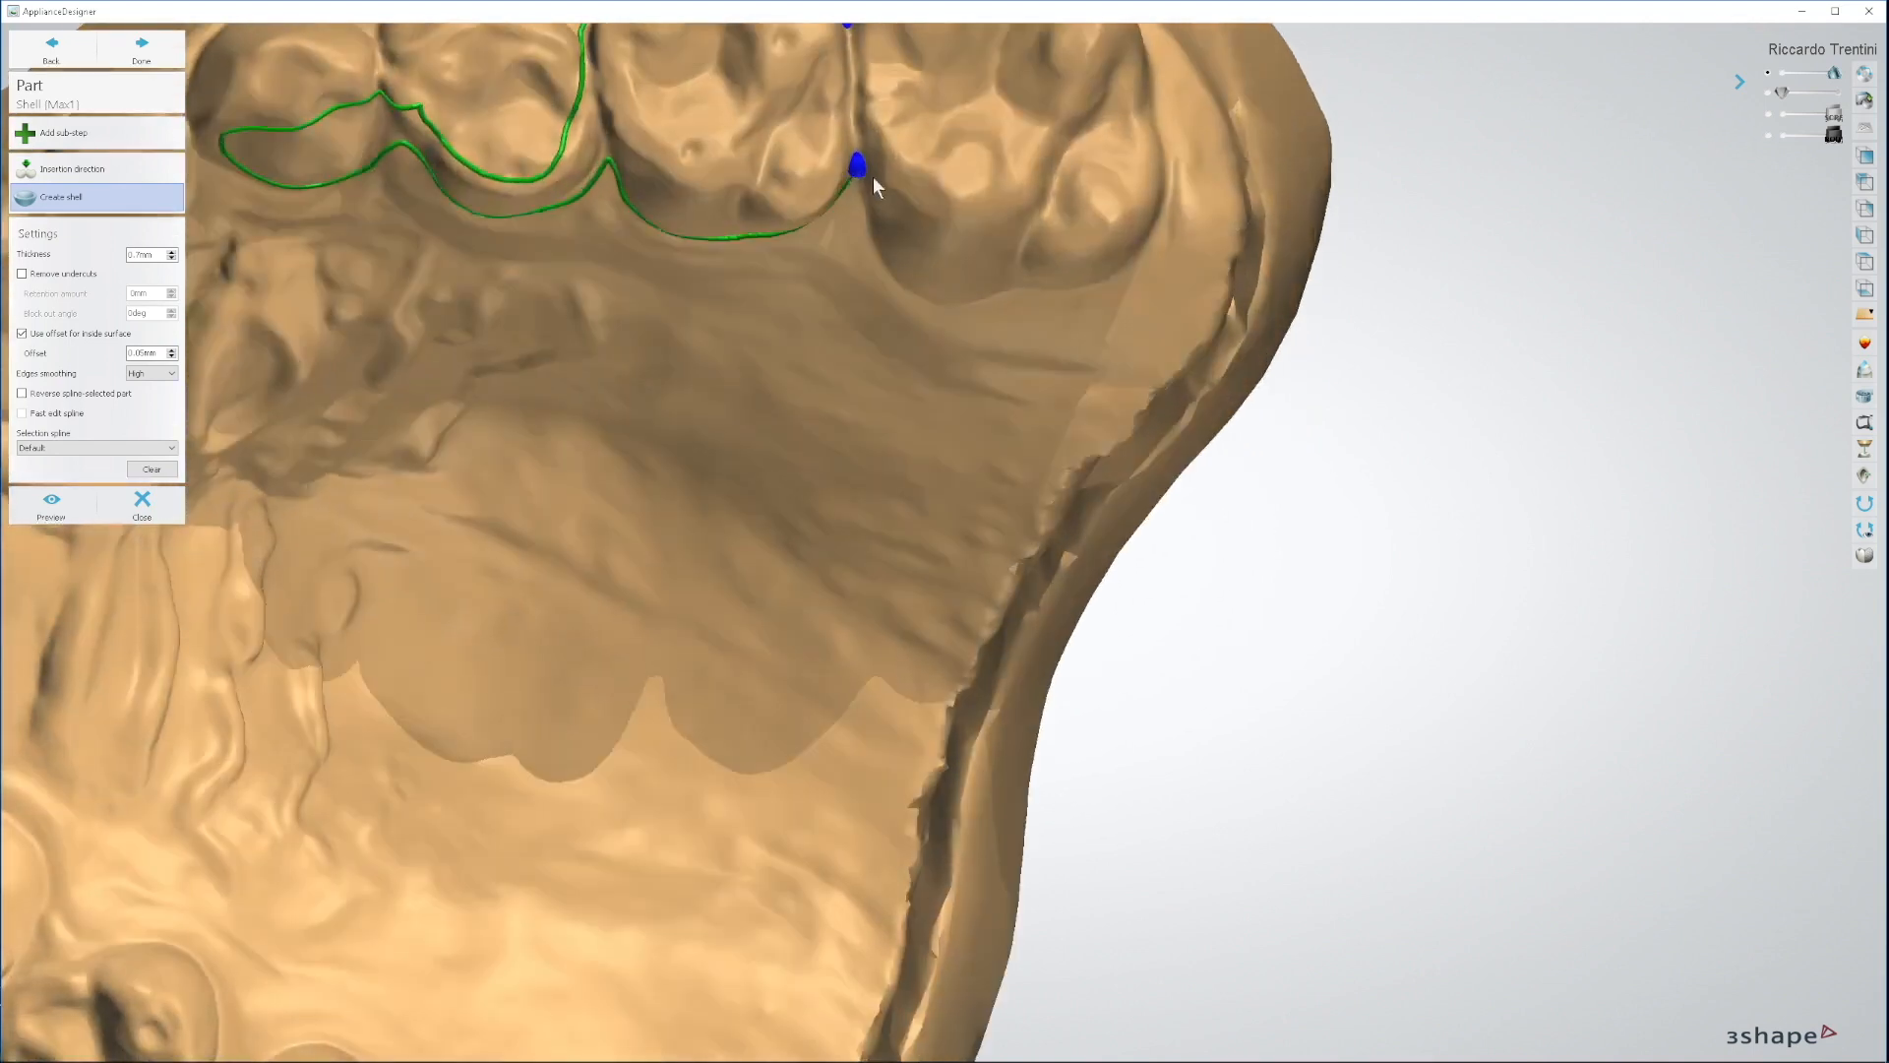
double_click(855, 77)
right_drag(856, 164, 748, 653)
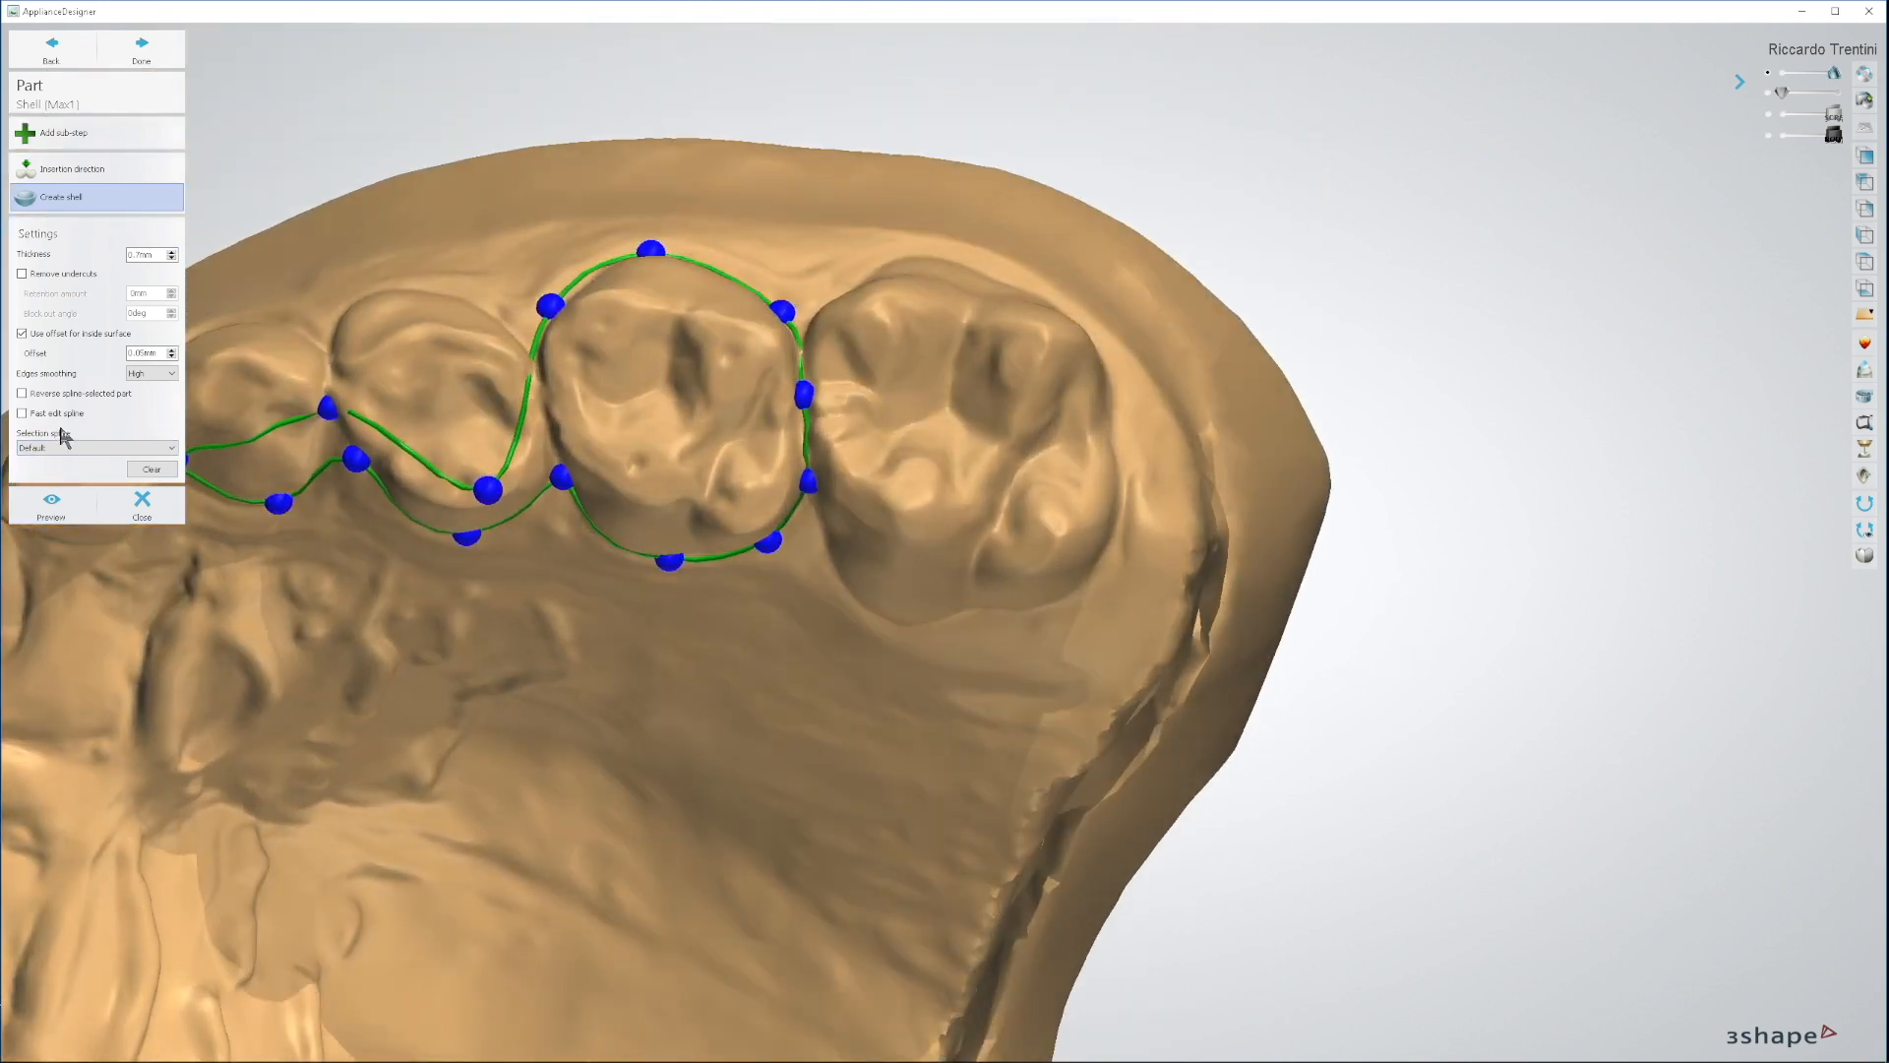
Step: Enable Fast edit spline and redraw the outline along the two front teeth, following both their palatal crowns and gum margins
click(21, 413)
right_drag(576, 480, 563, 474)
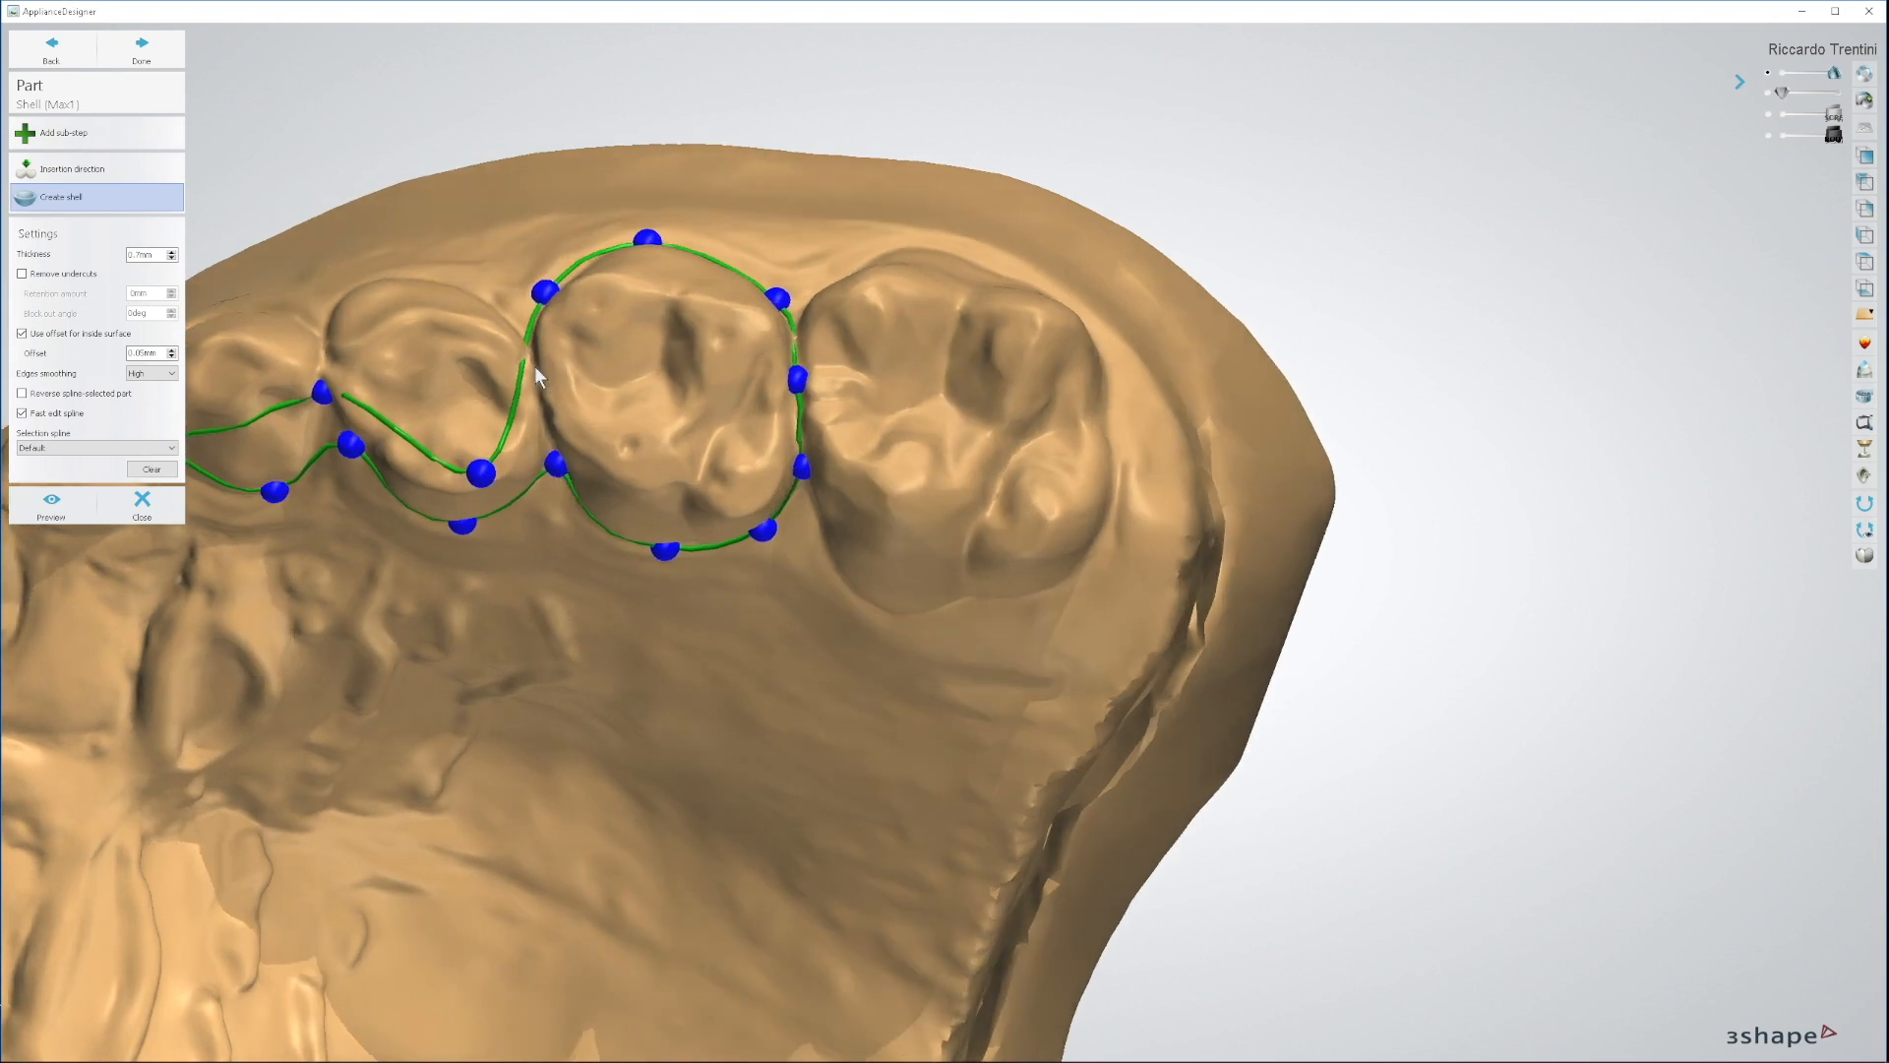
mouse_move(523, 405)
mouse_down()
mouse_move(522, 439)
mouse_move(425, 465)
mouse_move(338, 380)
mouse_move(293, 398)
mouse_up()
middle_drag(381, 448, 639, 531)
right_drag(639, 531, 602, 379)
mouse_move(564, 302)
mouse_down()
mouse_move(448, 354)
mouse_move(444, 388)
mouse_move(514, 404)
mouse_move(604, 362)
mouse_move(703, 438)
mouse_move(745, 434)
mouse_move(820, 369)
mouse_up()
right_drag(942, 566, 891, 521)
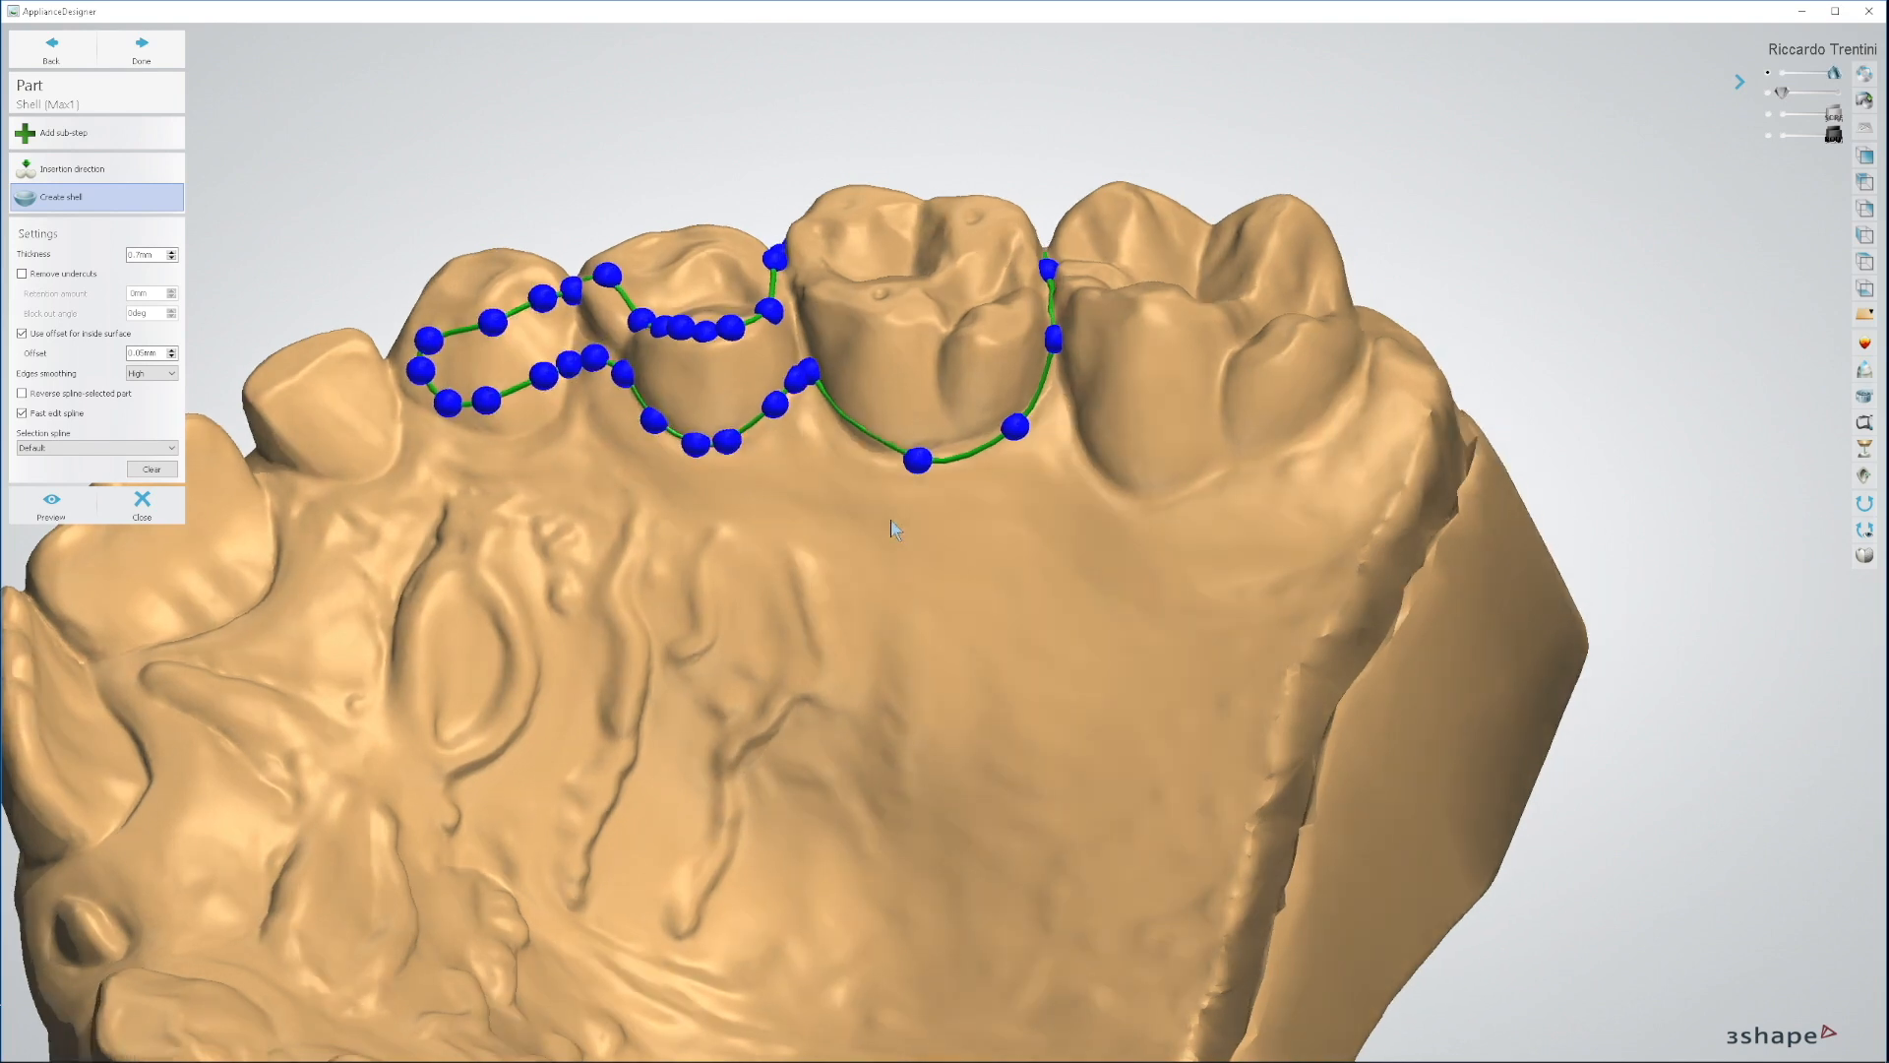
Step: Redraw the outline along the molar's palatal gum margin with Fast edit spline so it follows the tooth closely
click(22, 412)
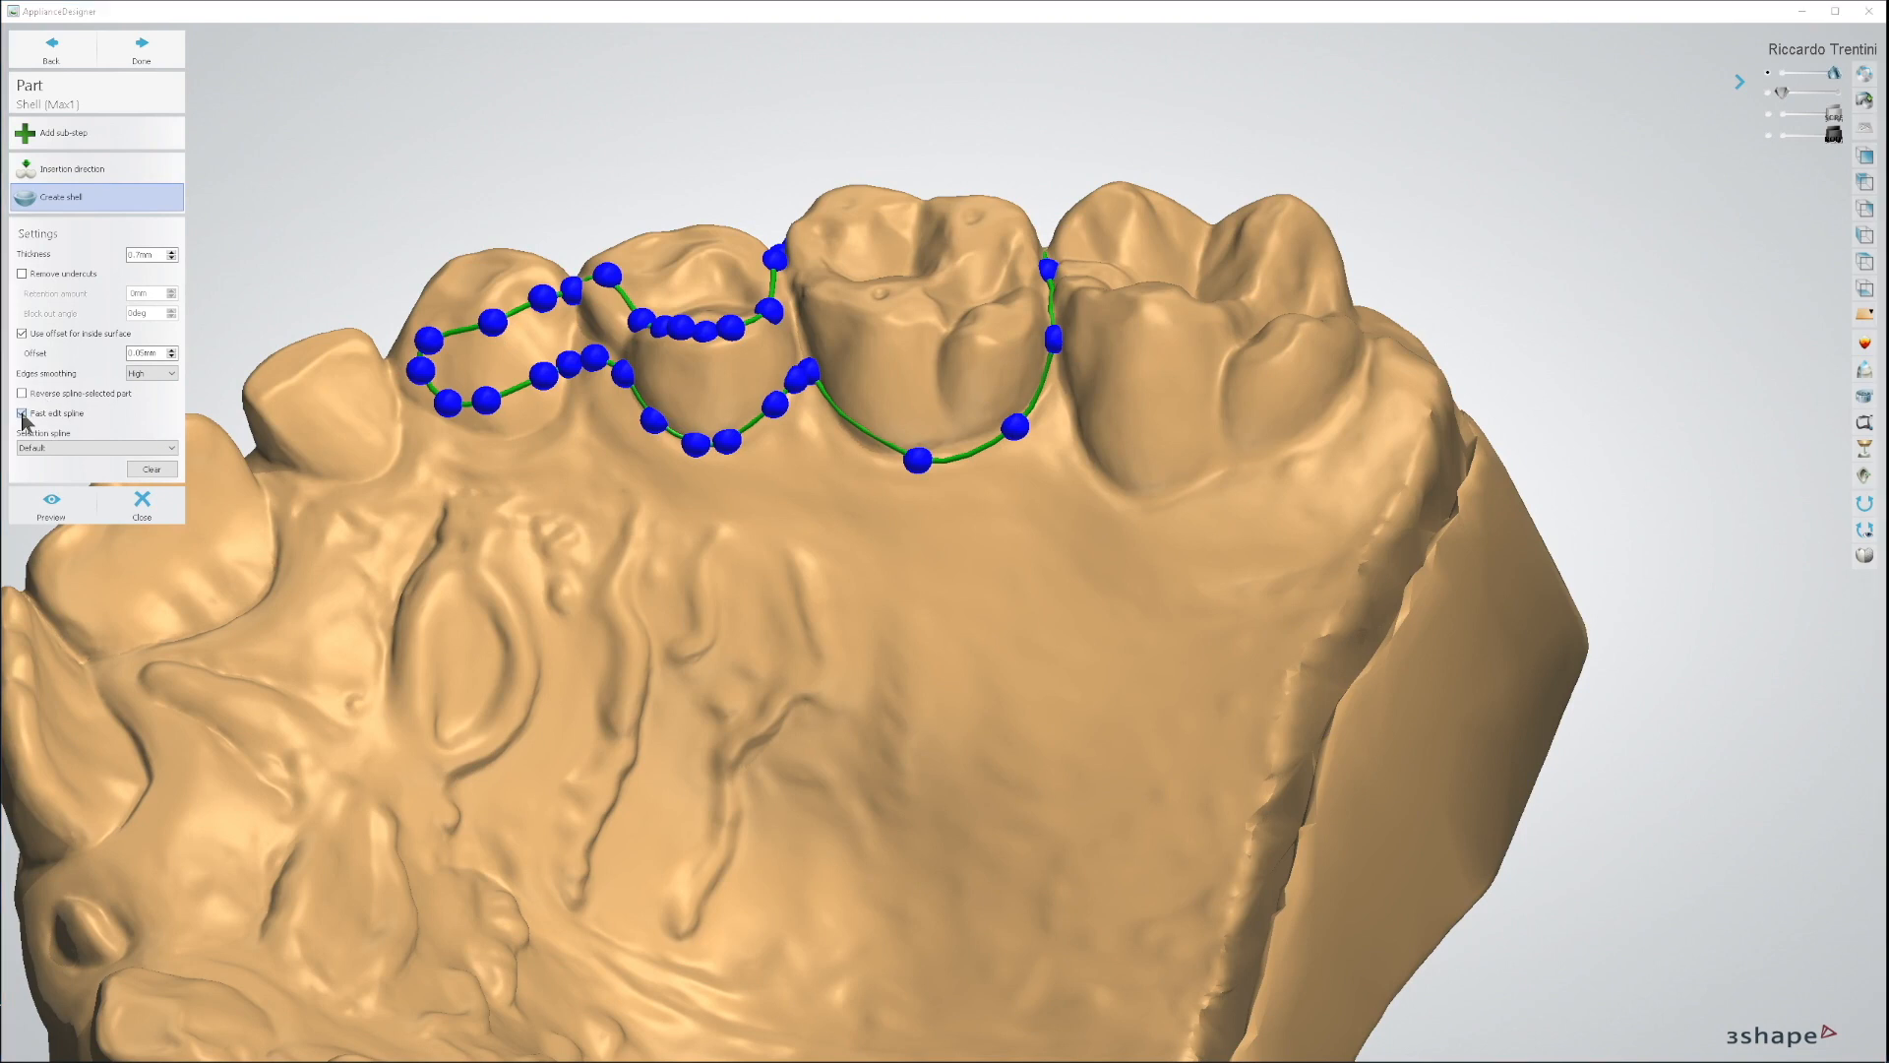
mouse_move(946, 469)
right_down()
mouse_move(1001, 479)
mouse_move(928, 459)
right_up()
click(22, 413)
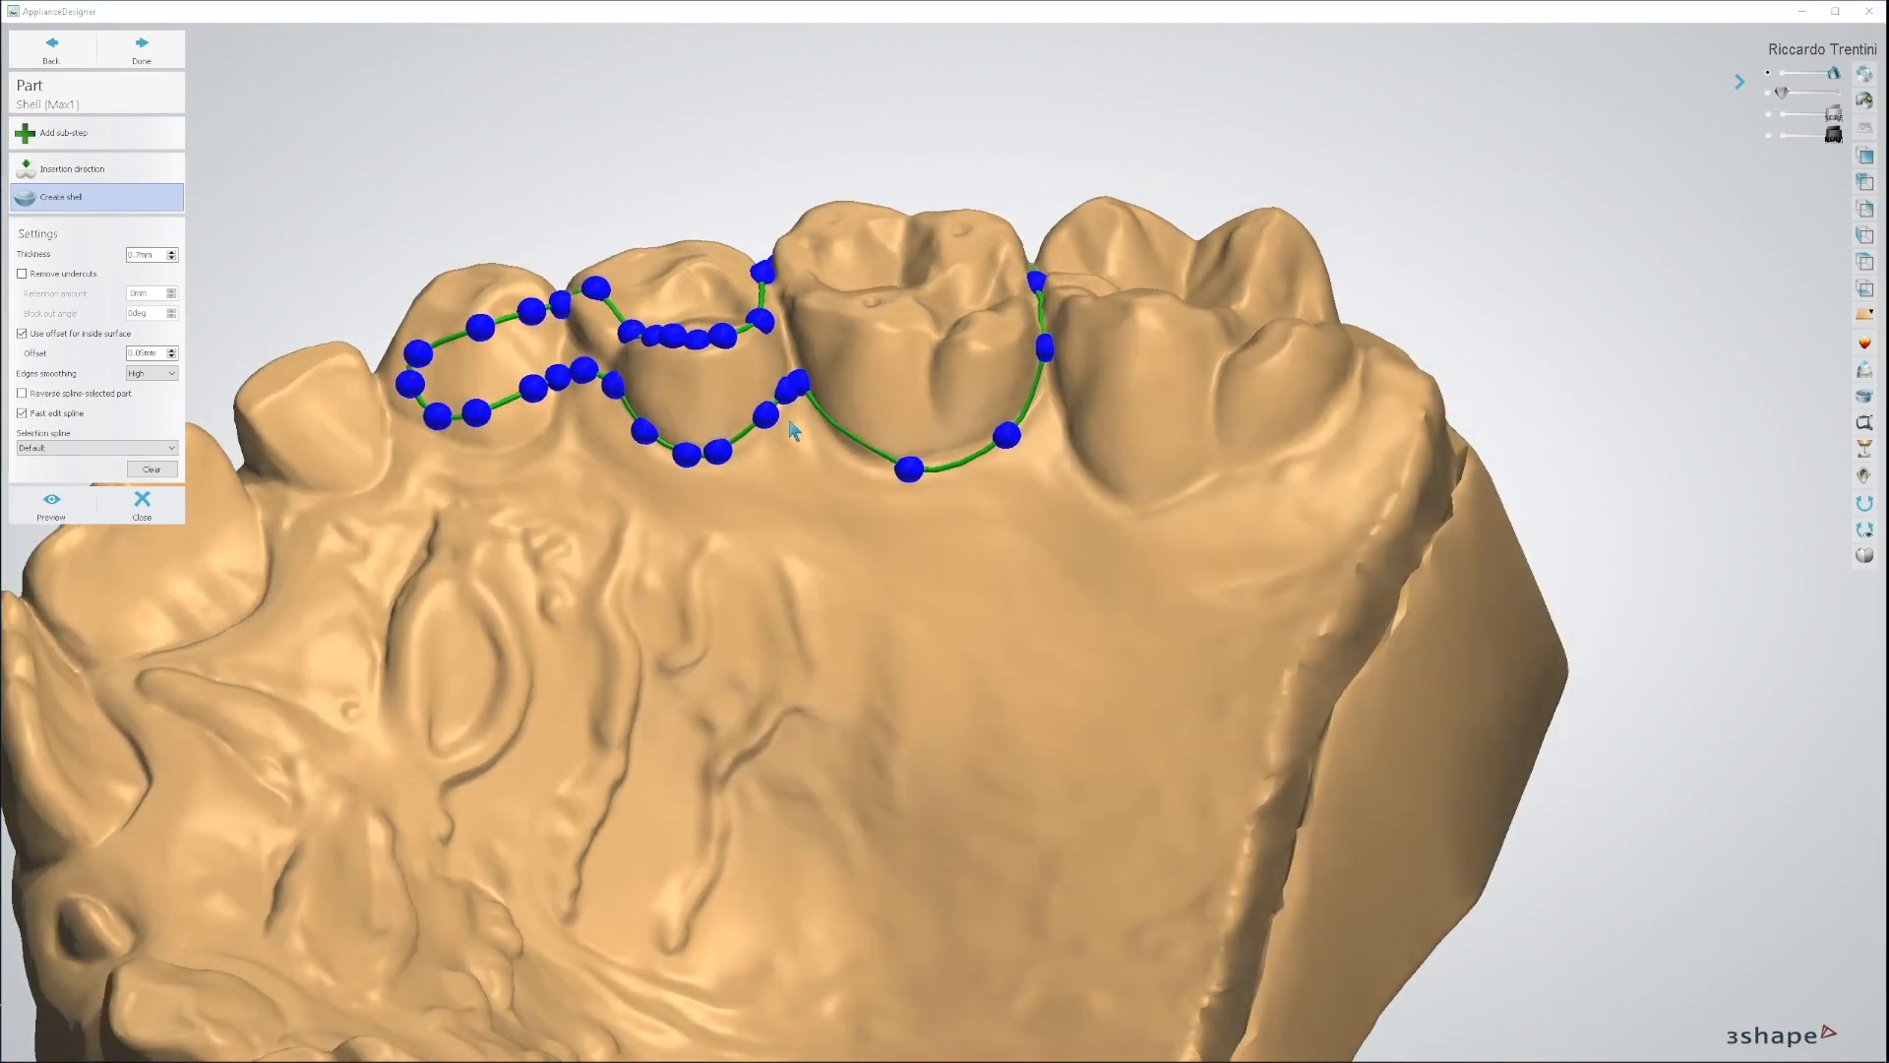
mouse_move(807, 397)
mouse_down()
mouse_move(864, 464)
mouse_move(928, 472)
mouse_move(984, 460)
mouse_move(1051, 374)
mouse_up()
mouse_move(1089, 452)
right_down()
mouse_move(1149, 644)
mouse_move(1122, 507)
right_up()
Step: Check the closed outline from the palatal and occlusal sides and generate the shell
scroll(879, 414, up, 4)
right_drag(929, 473, 927, 514)
right_drag(991, 594, 991, 508)
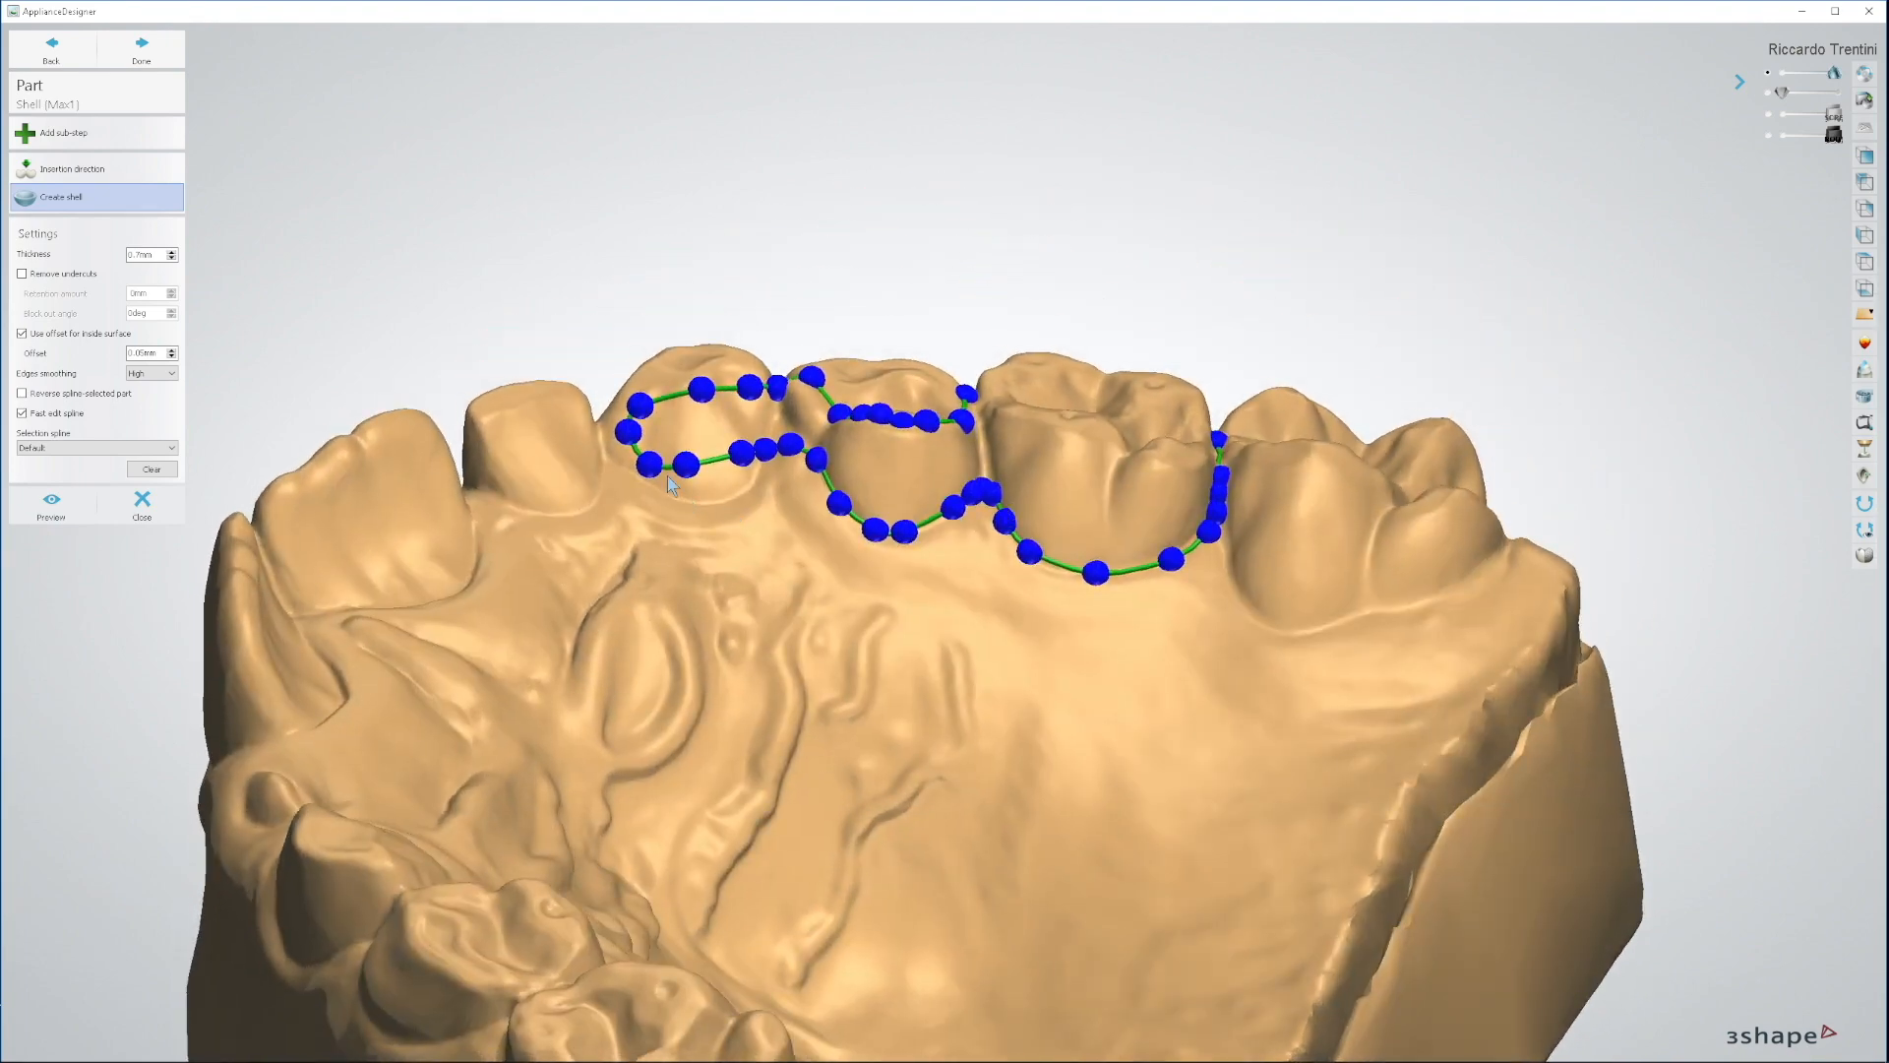
right_drag(1029, 641, 946, 573)
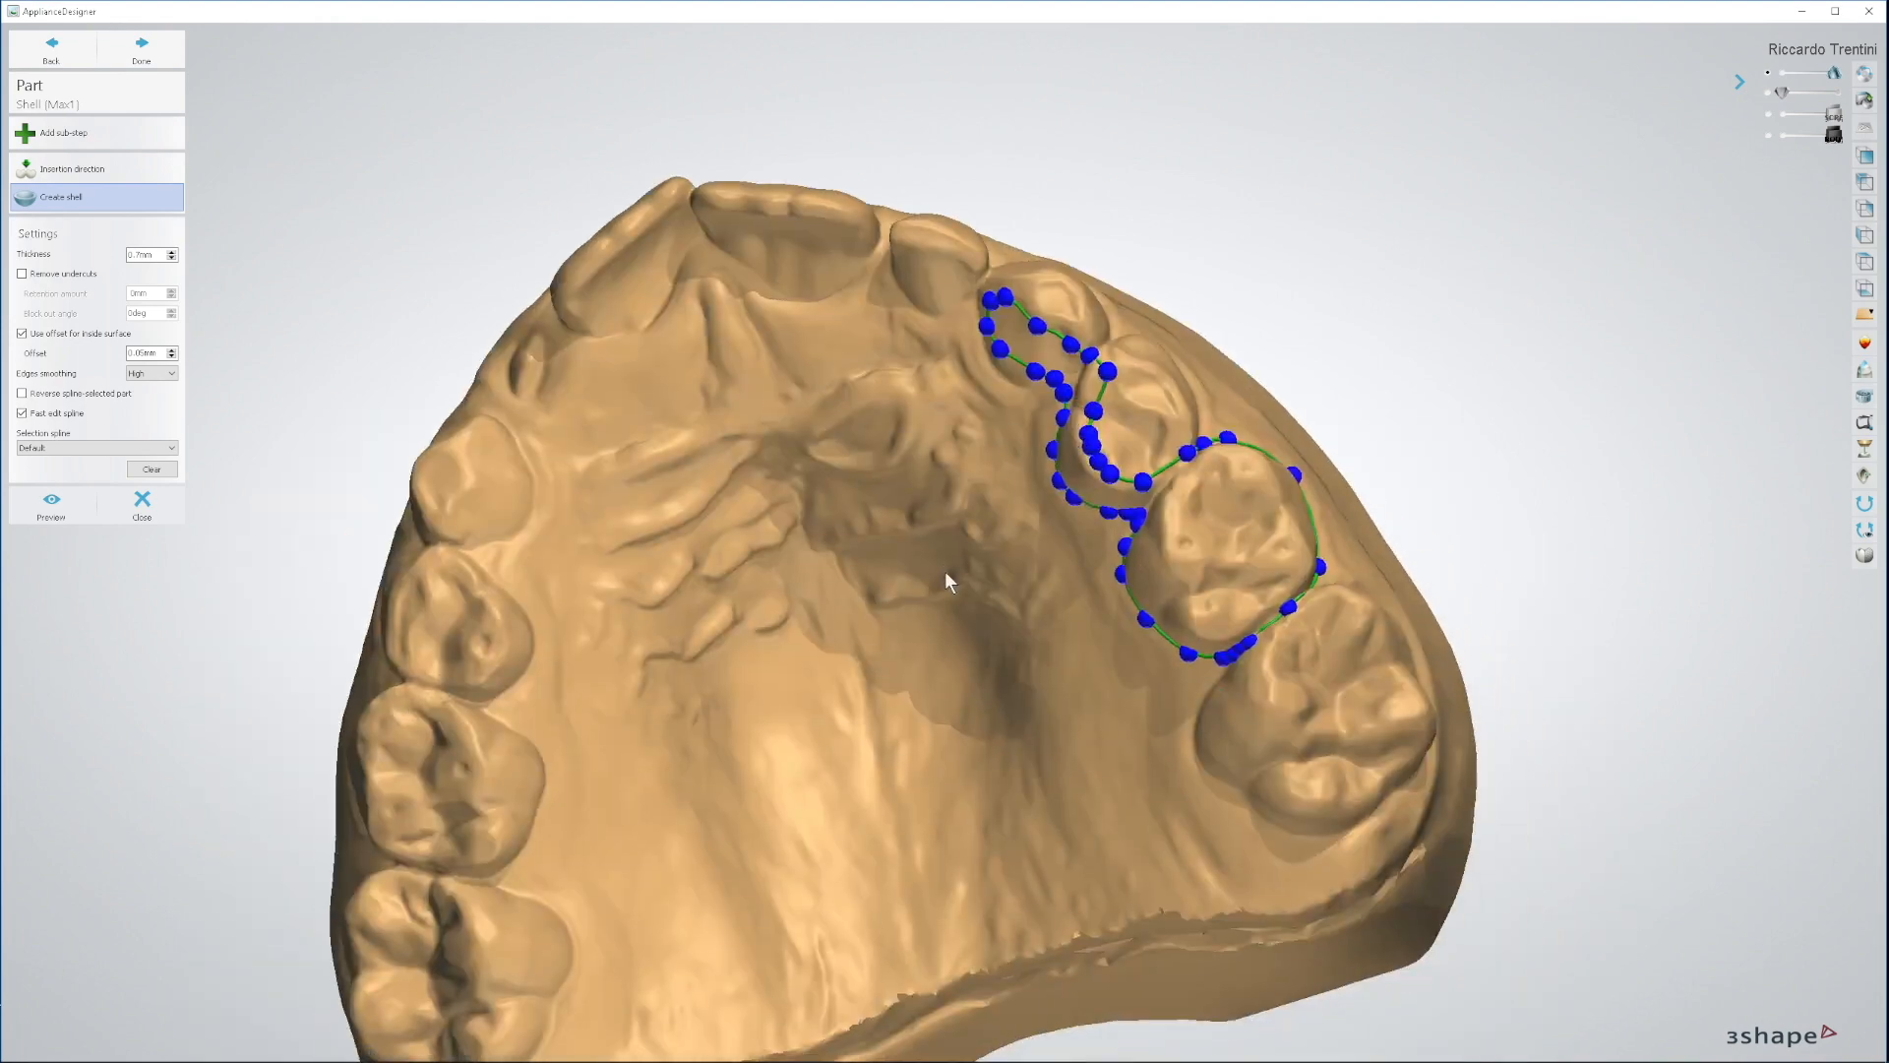
click(143, 57)
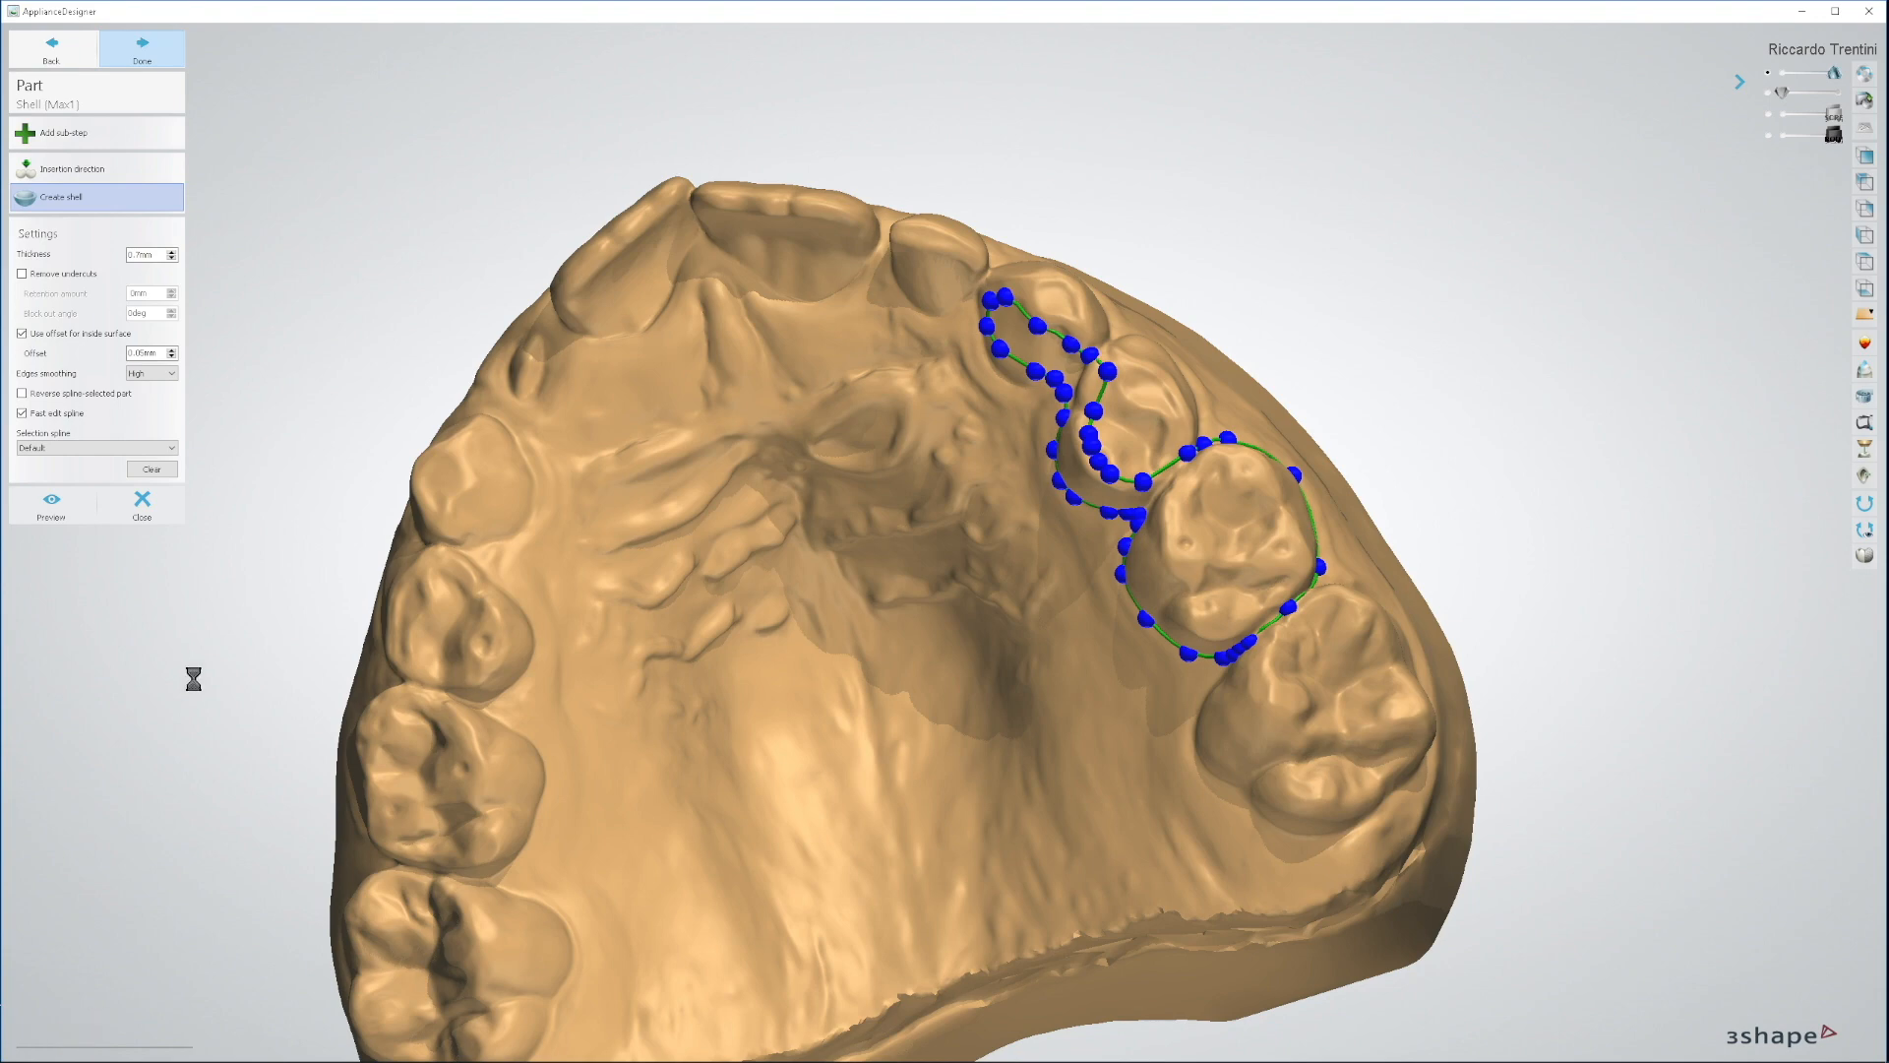
Step: Start Modify model on the new shell and draw a closed spline cut around the molar's occlusal surface
right_drag(1131, 762, 964, 657)
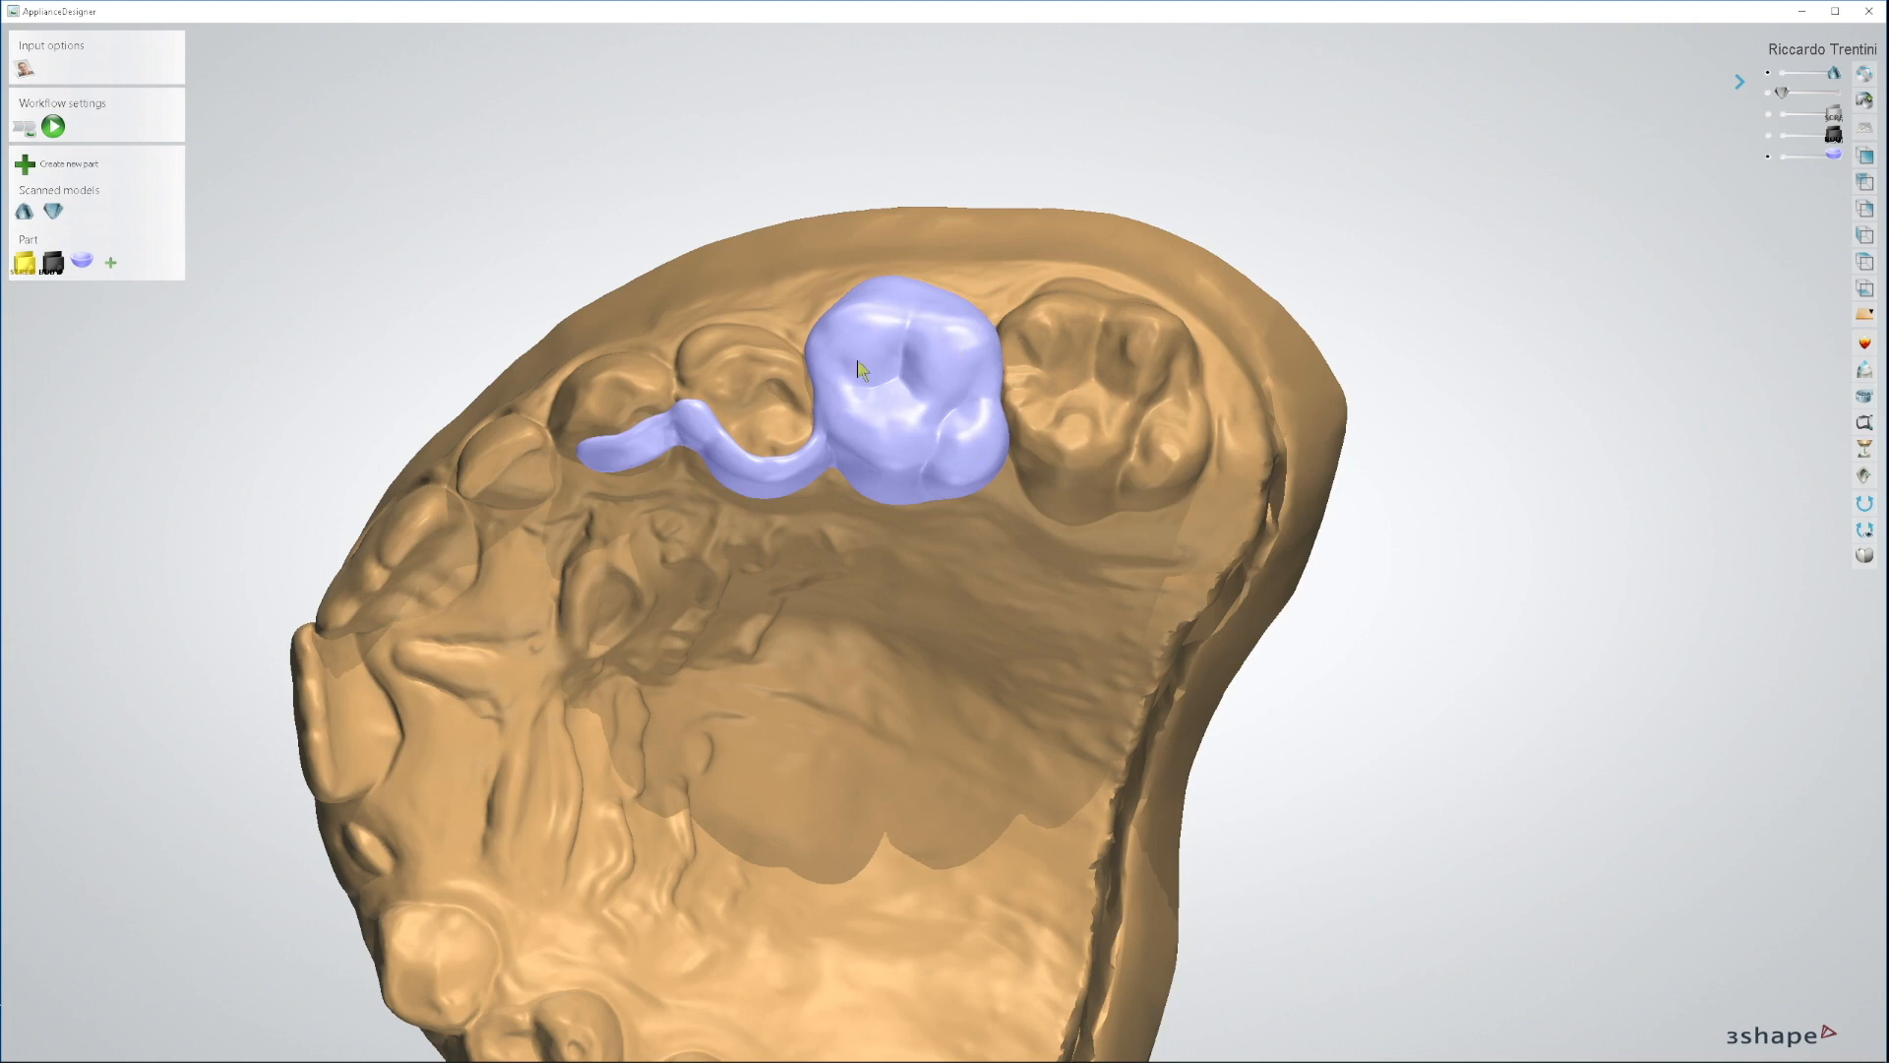
middle_drag(899, 421, 856, 462)
scroll(856, 468, up, 2)
right_click(853, 459)
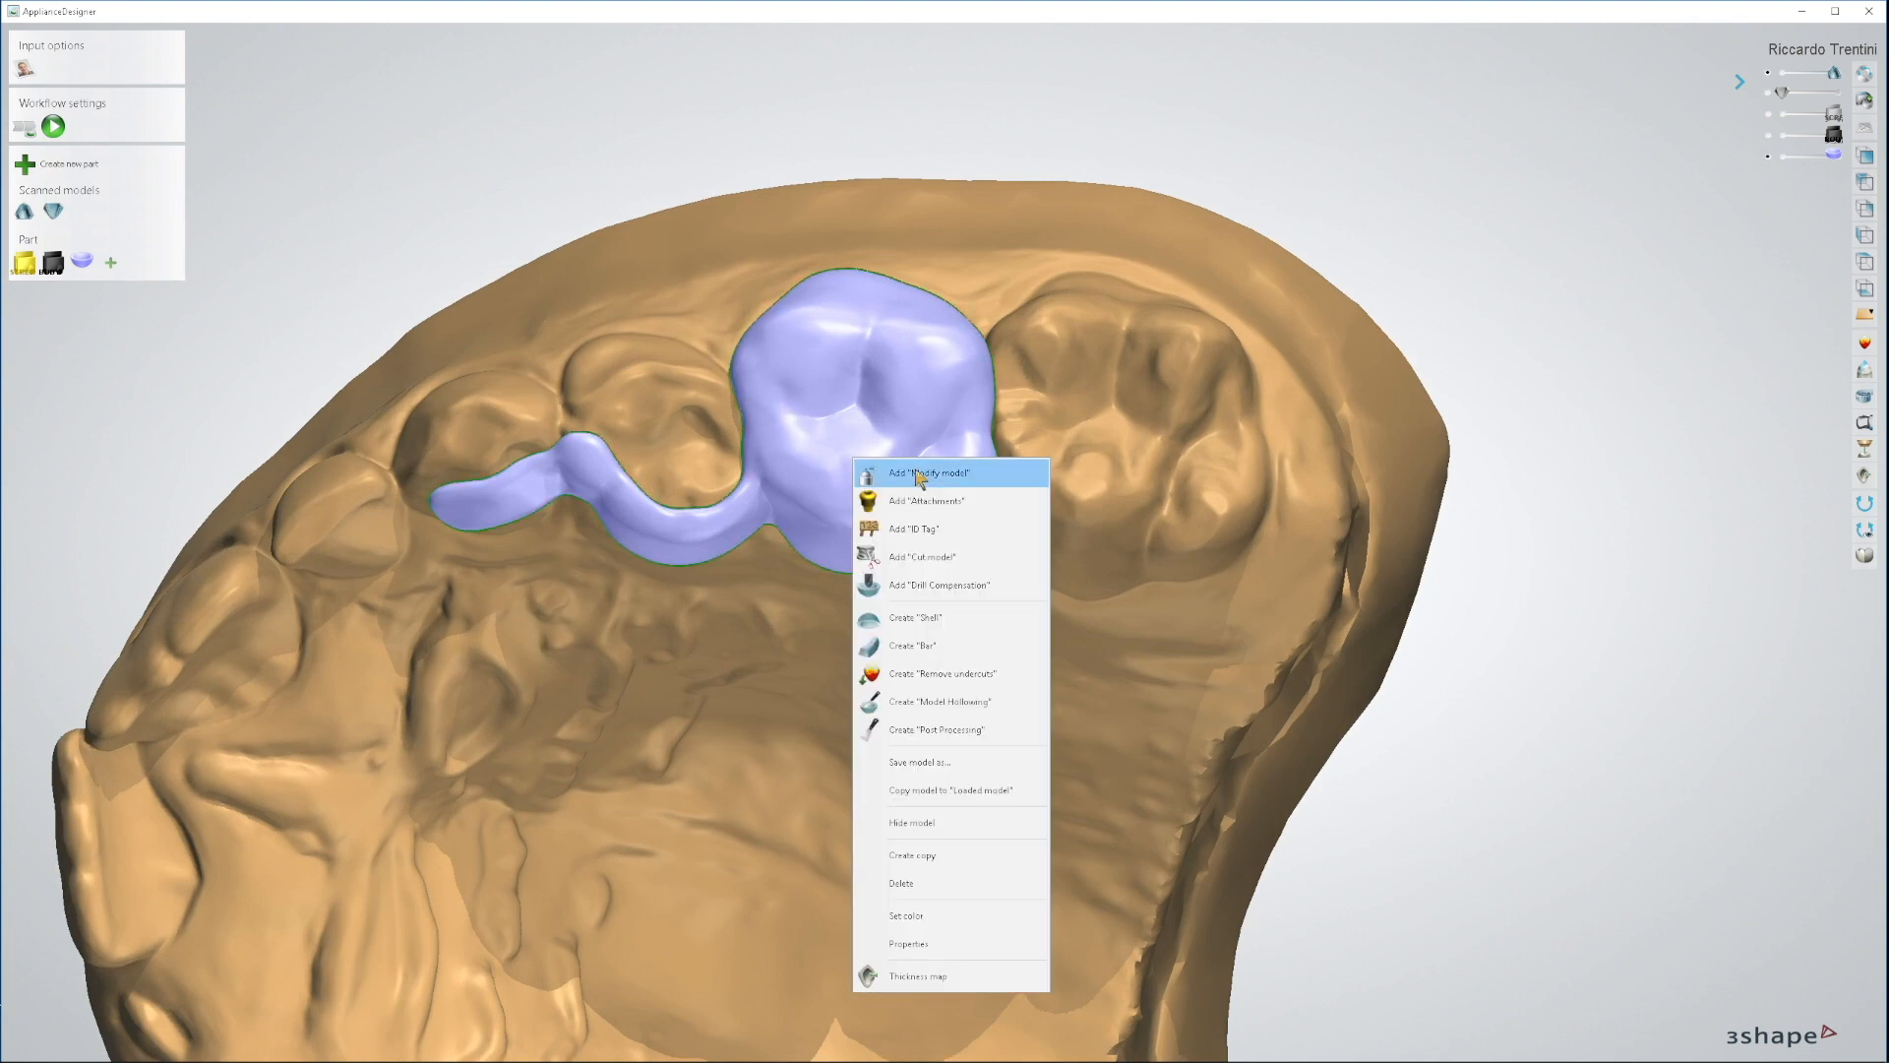
click(890, 473)
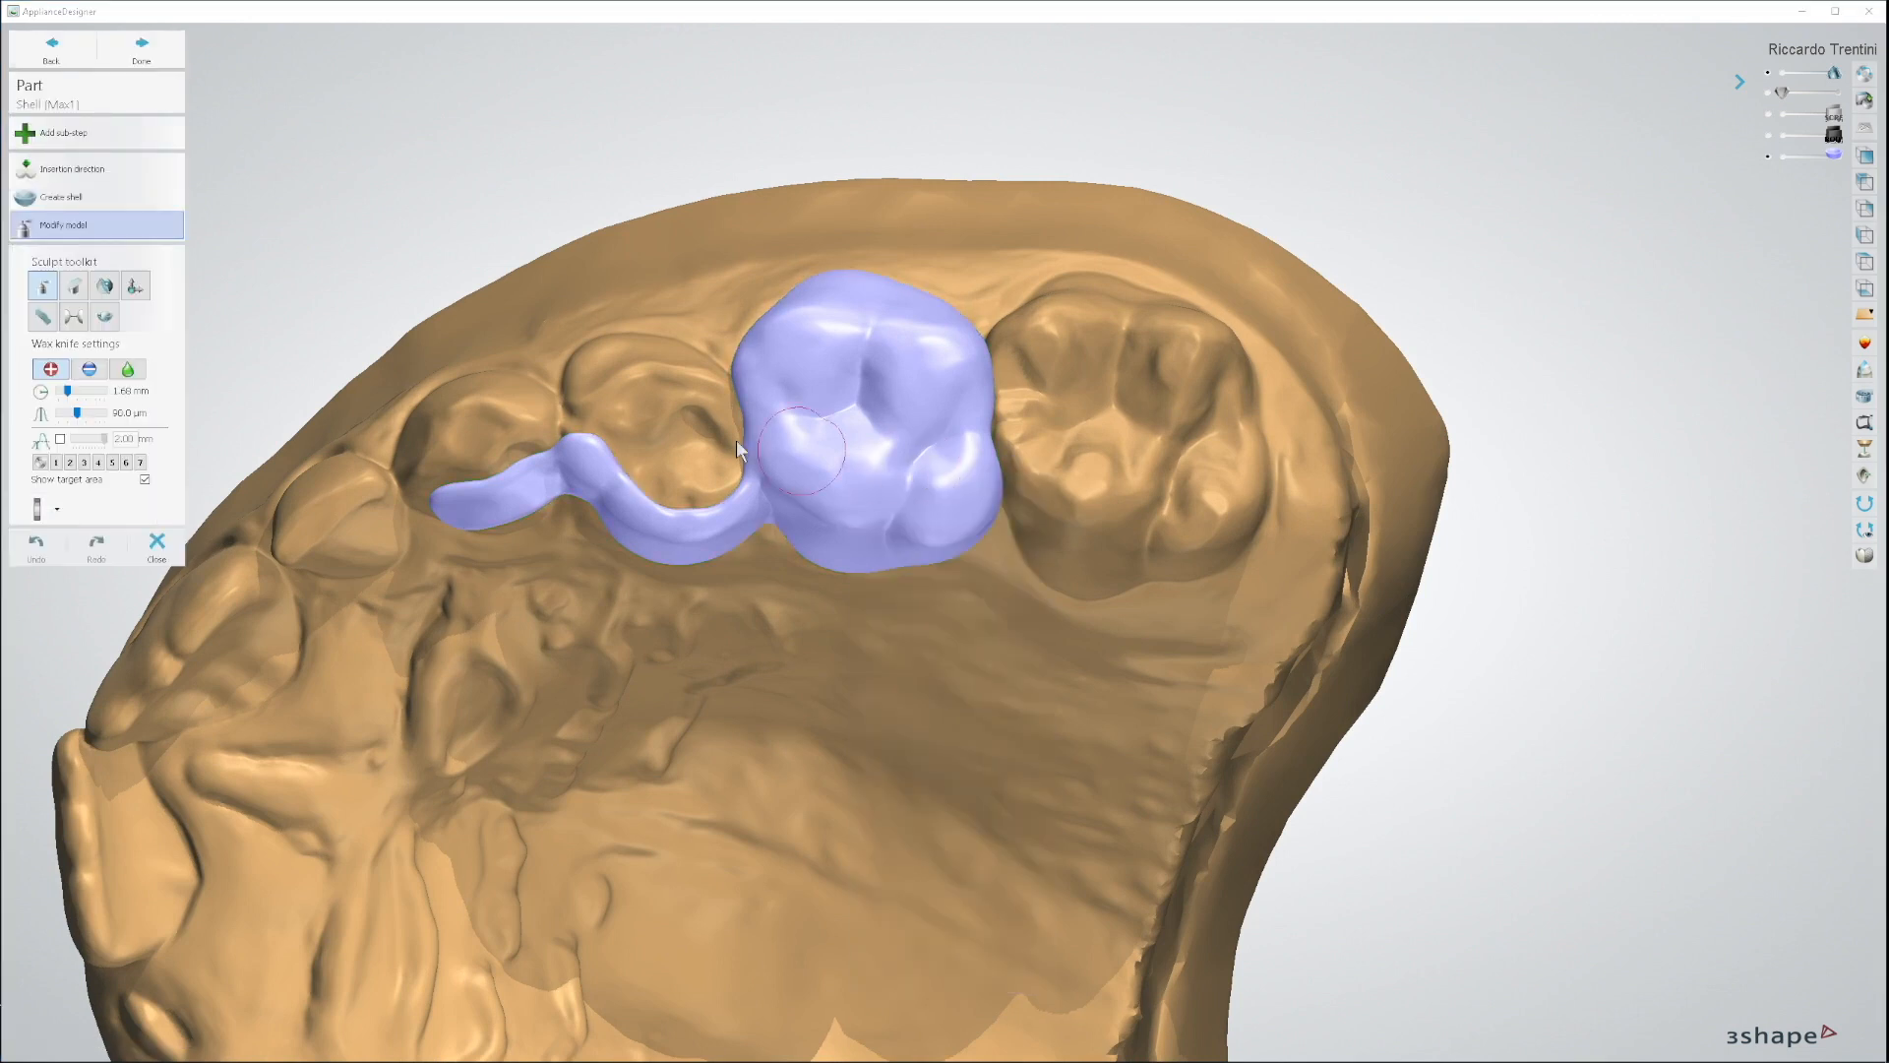
click(106, 287)
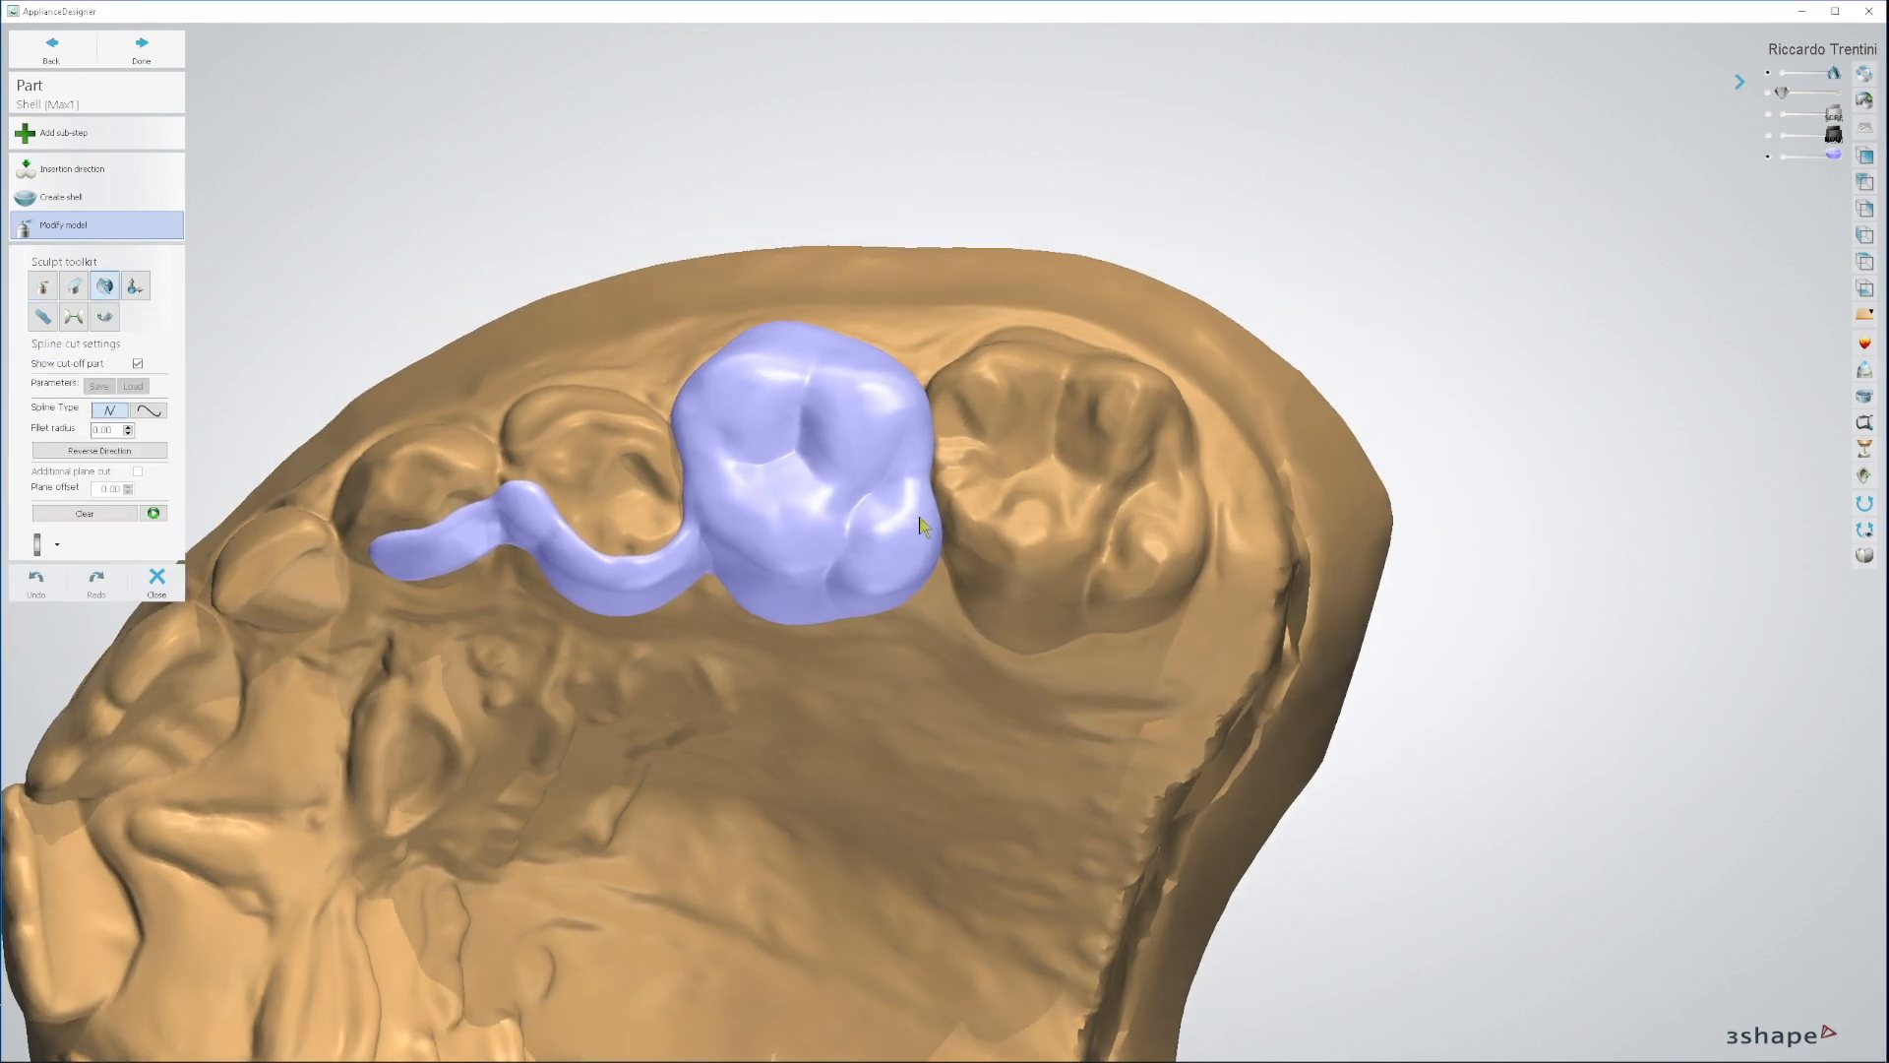
mouse_move(878, 405)
mouse_down()
mouse_move(738, 383)
mouse_move(707, 433)
mouse_move(728, 509)
mouse_move(776, 556)
mouse_move(889, 549)
mouse_move(910, 531)
mouse_move(897, 431)
mouse_up()
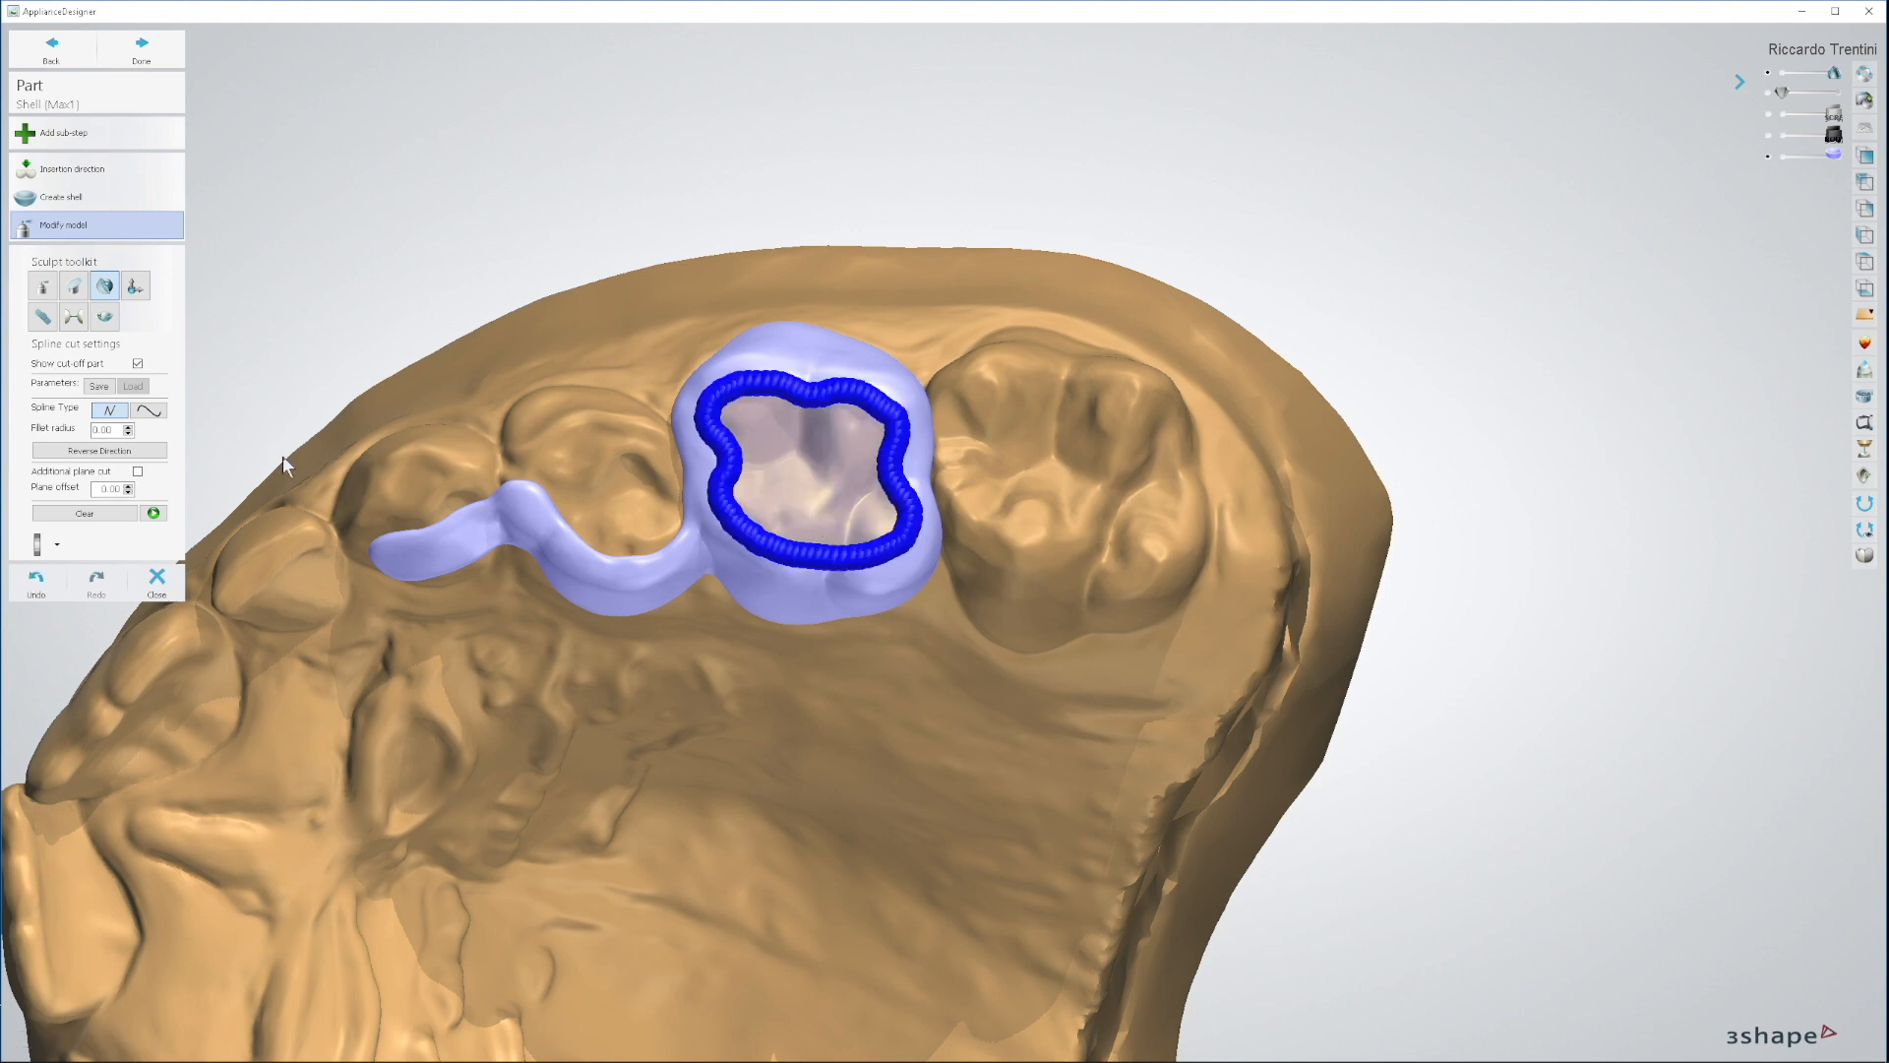
Step: Examine the cut line and cut depth on the molar from the occlusal, side and inner views, with the scanned arch shown and hidden
click(1768, 72)
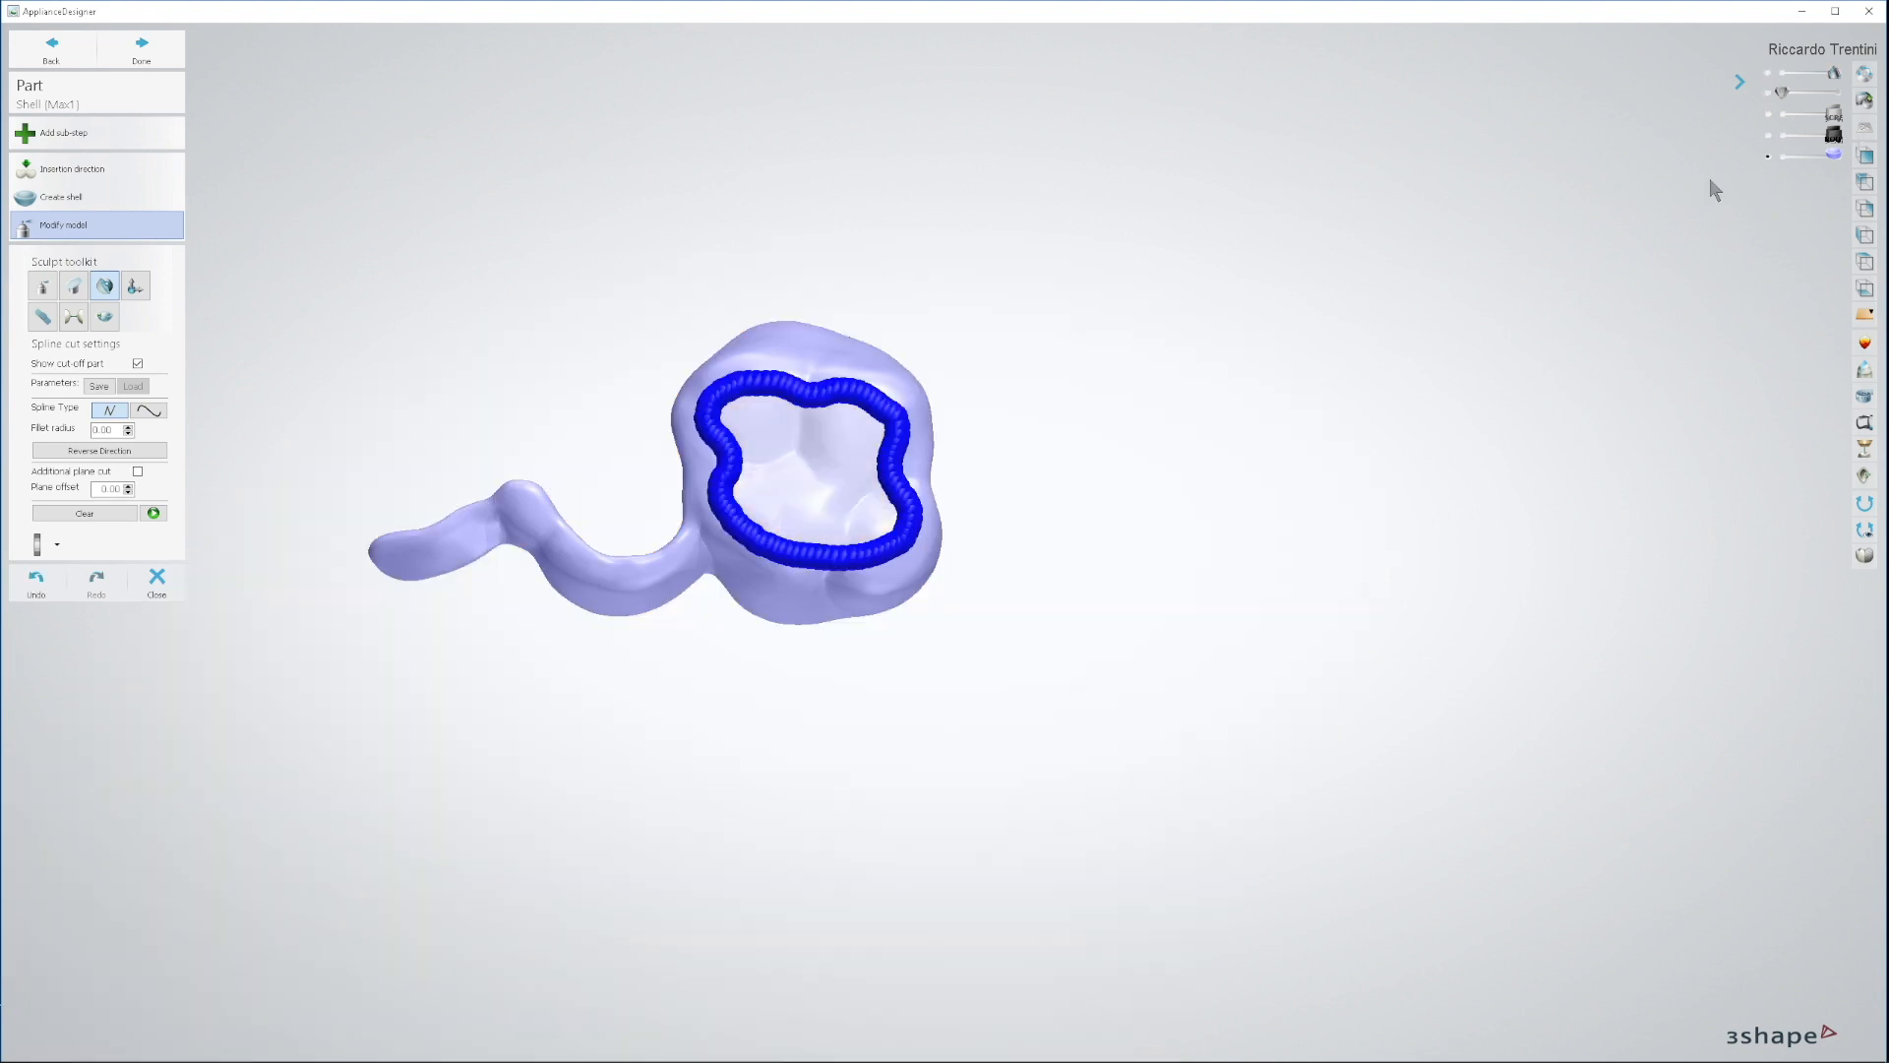
right_drag(1290, 504, 1159, 746)
right_drag(799, 445, 866, 322)
click(1776, 86)
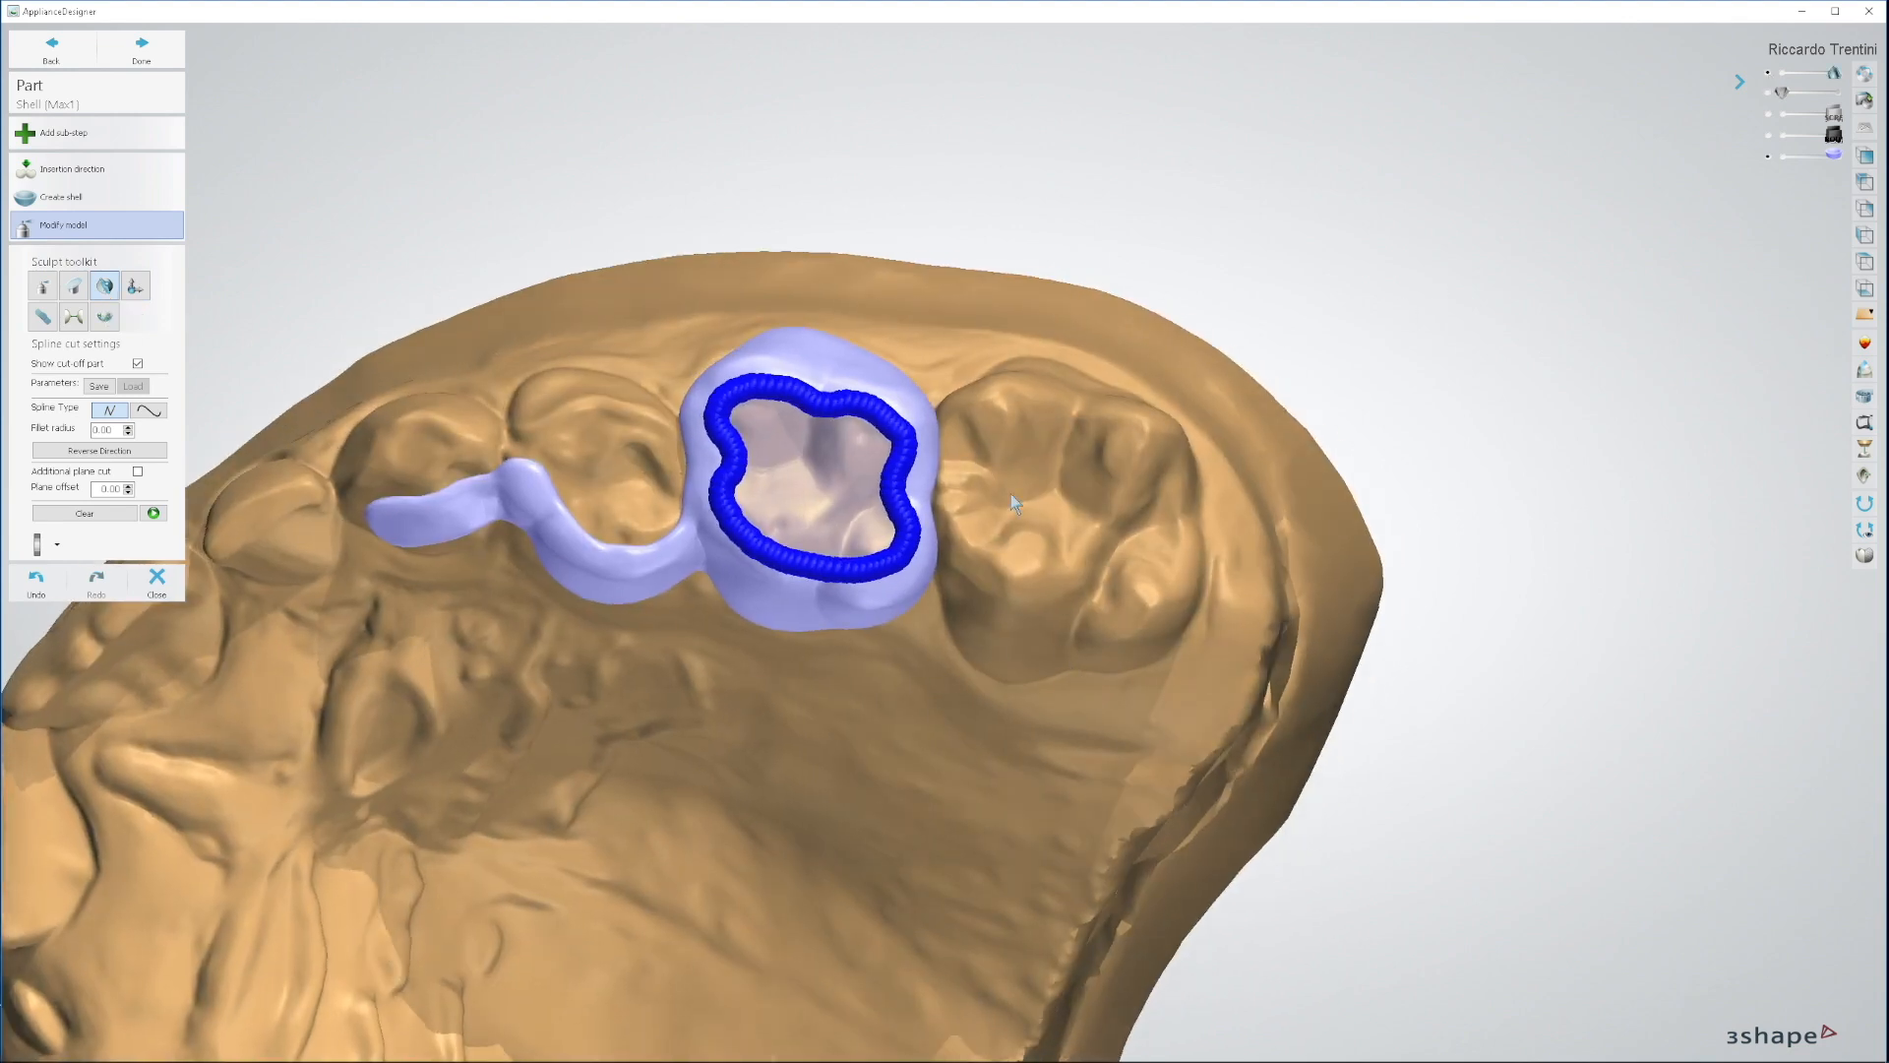
scroll(1018, 496, up, 2)
scroll(1023, 502, up, 2)
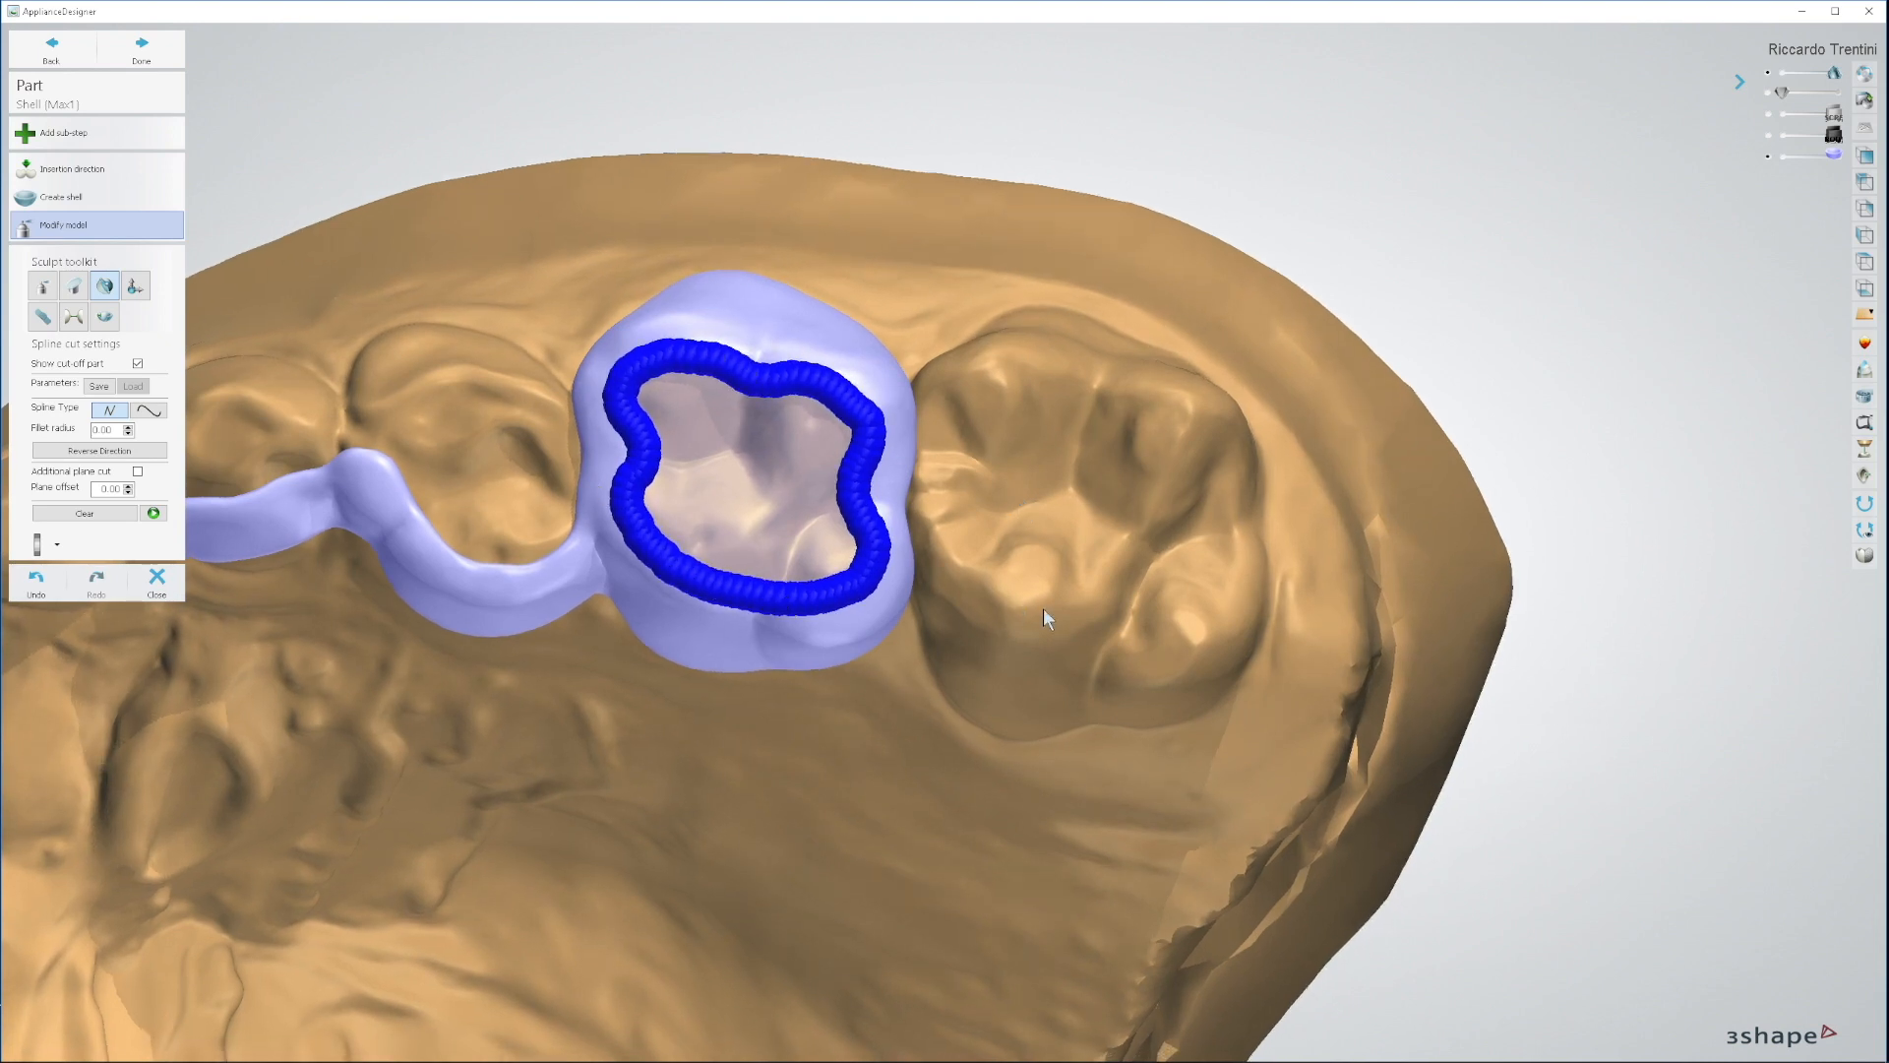
scroll(1042, 608, up, 1)
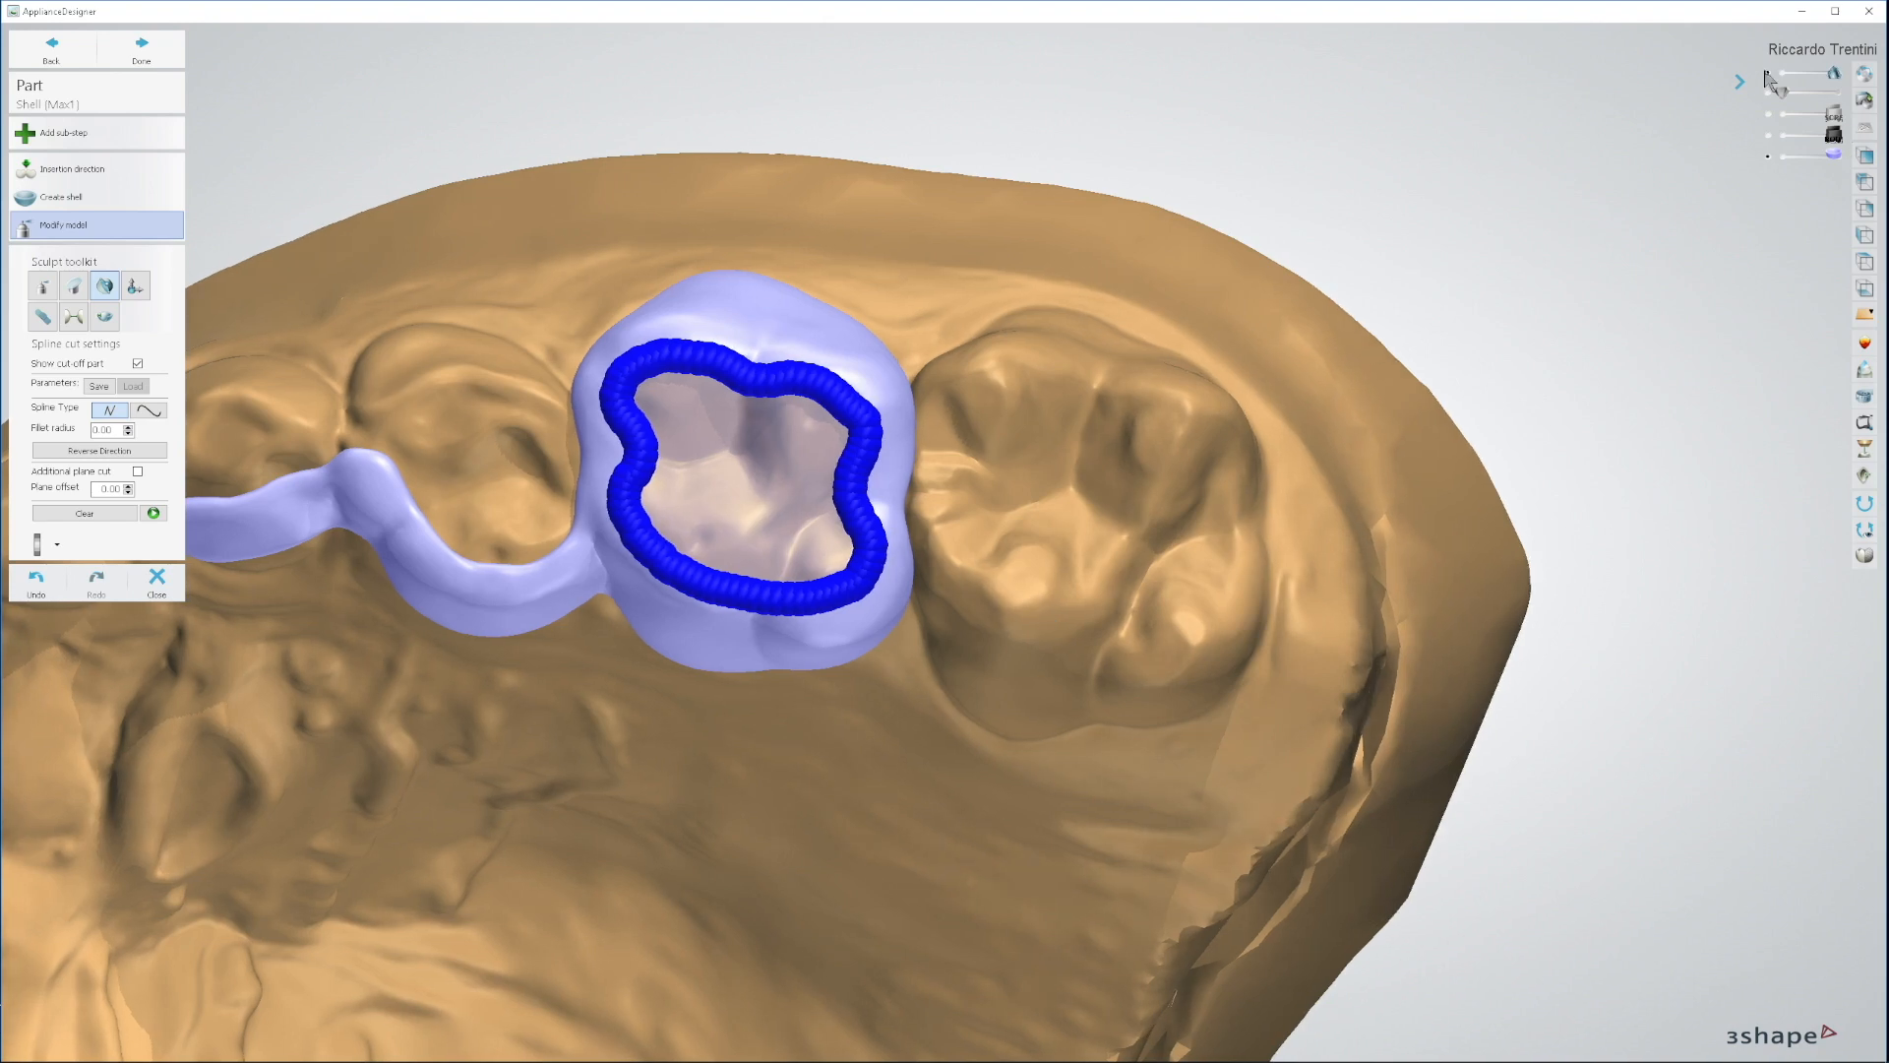
right_drag(1231, 541, 1230, 514)
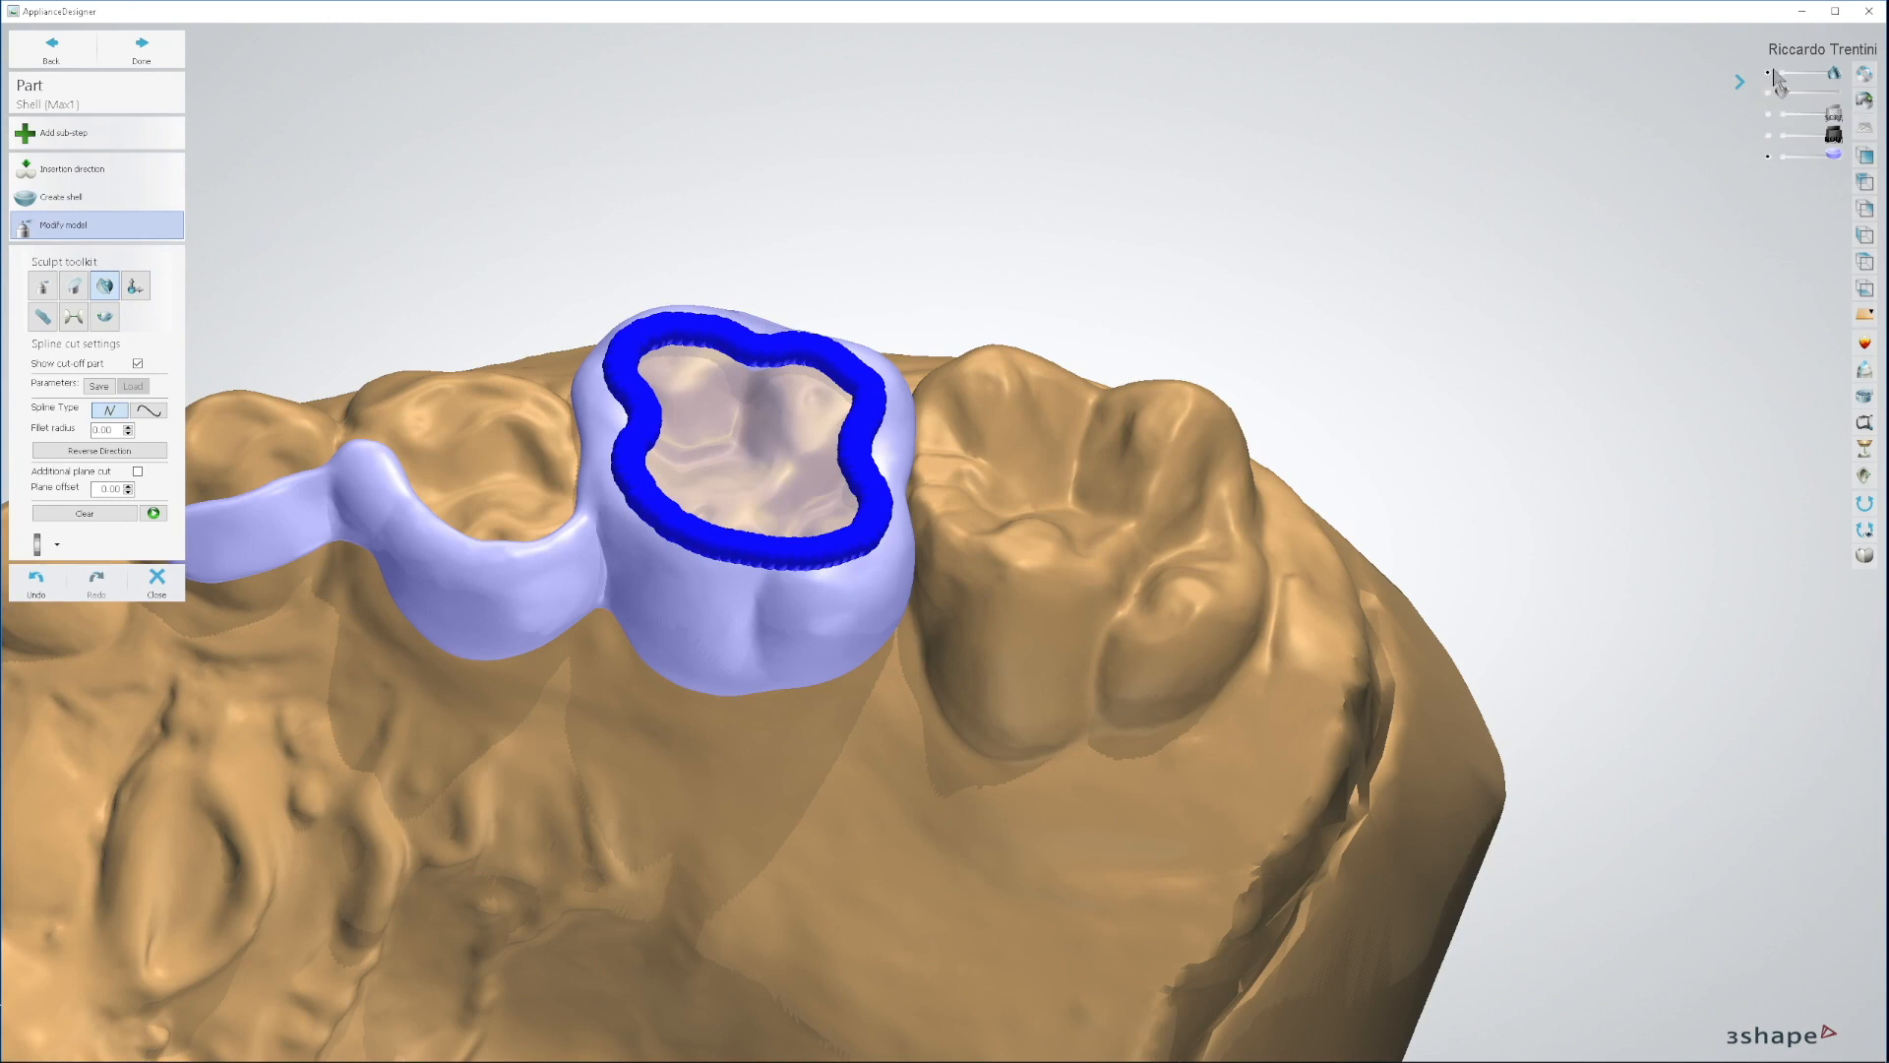
click(1767, 74)
right_drag(1476, 375, 1358, 355)
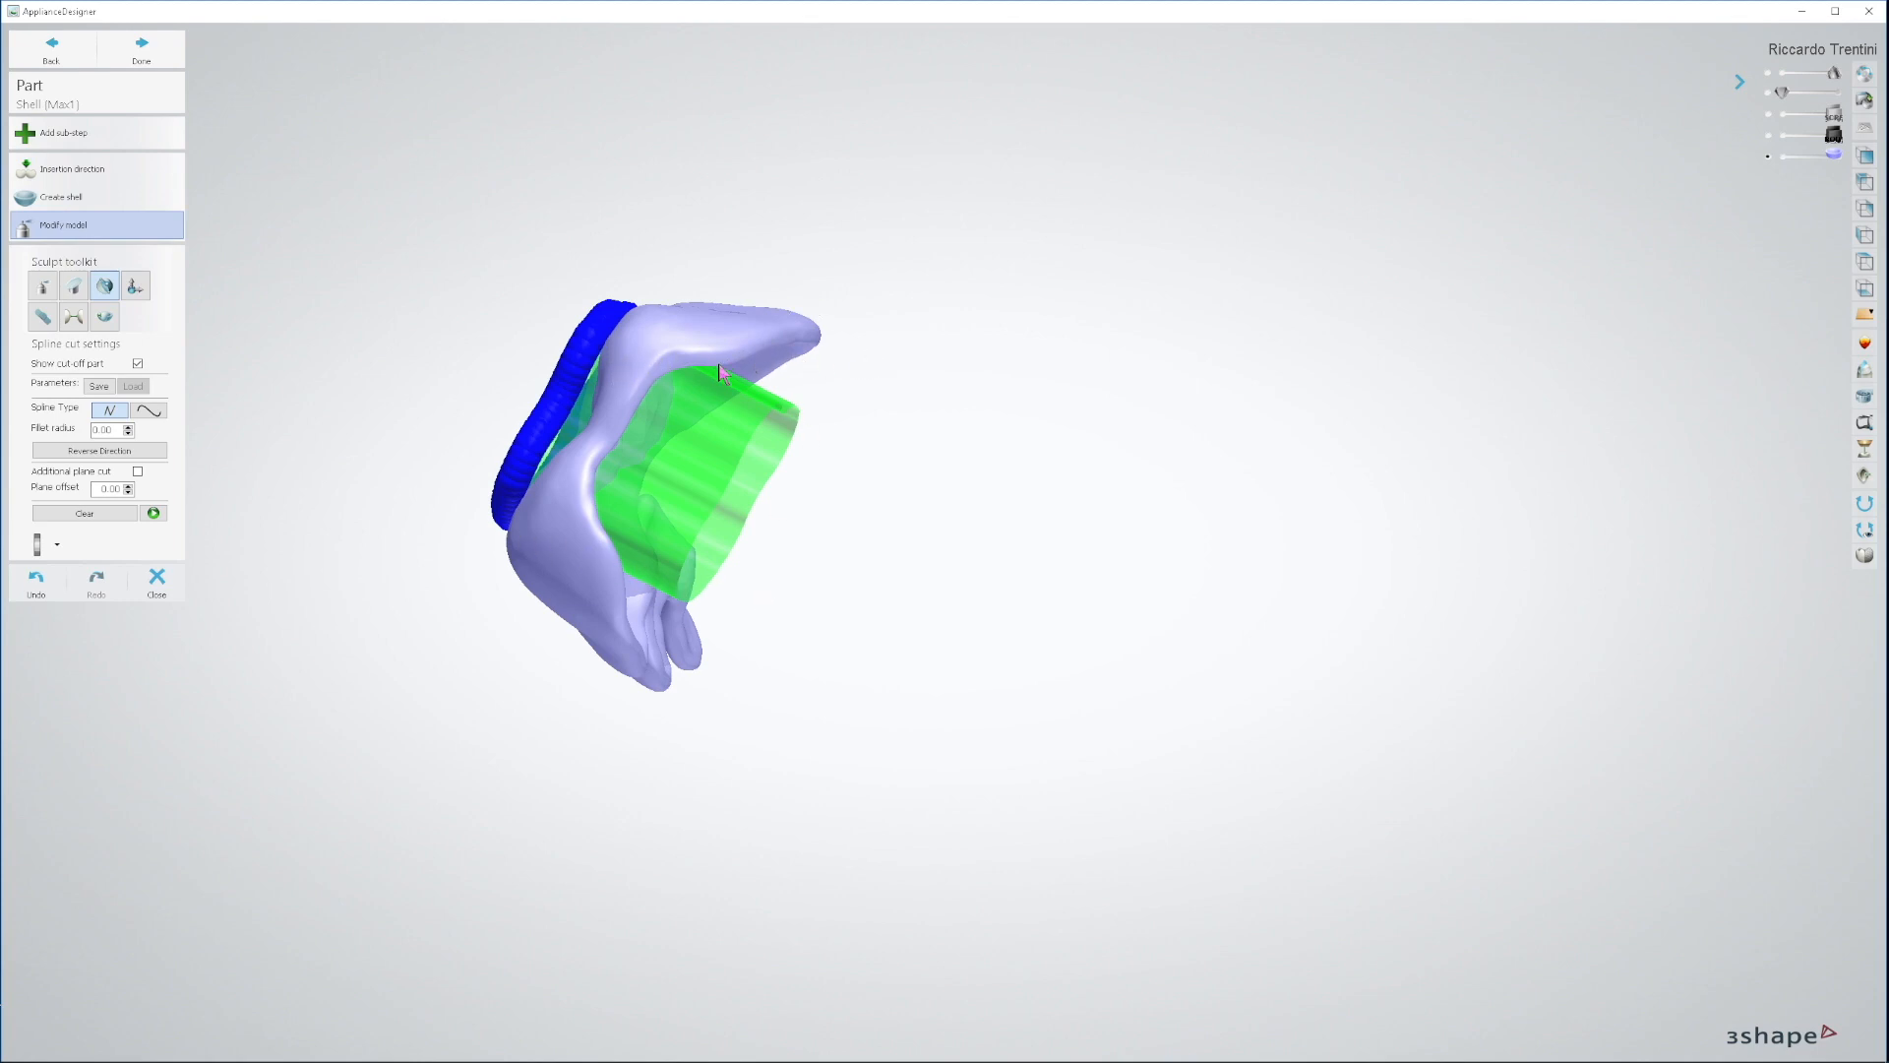
mouse_move(746, 357)
right_down()
mouse_move(817, 372)
mouse_move(782, 352)
right_up()
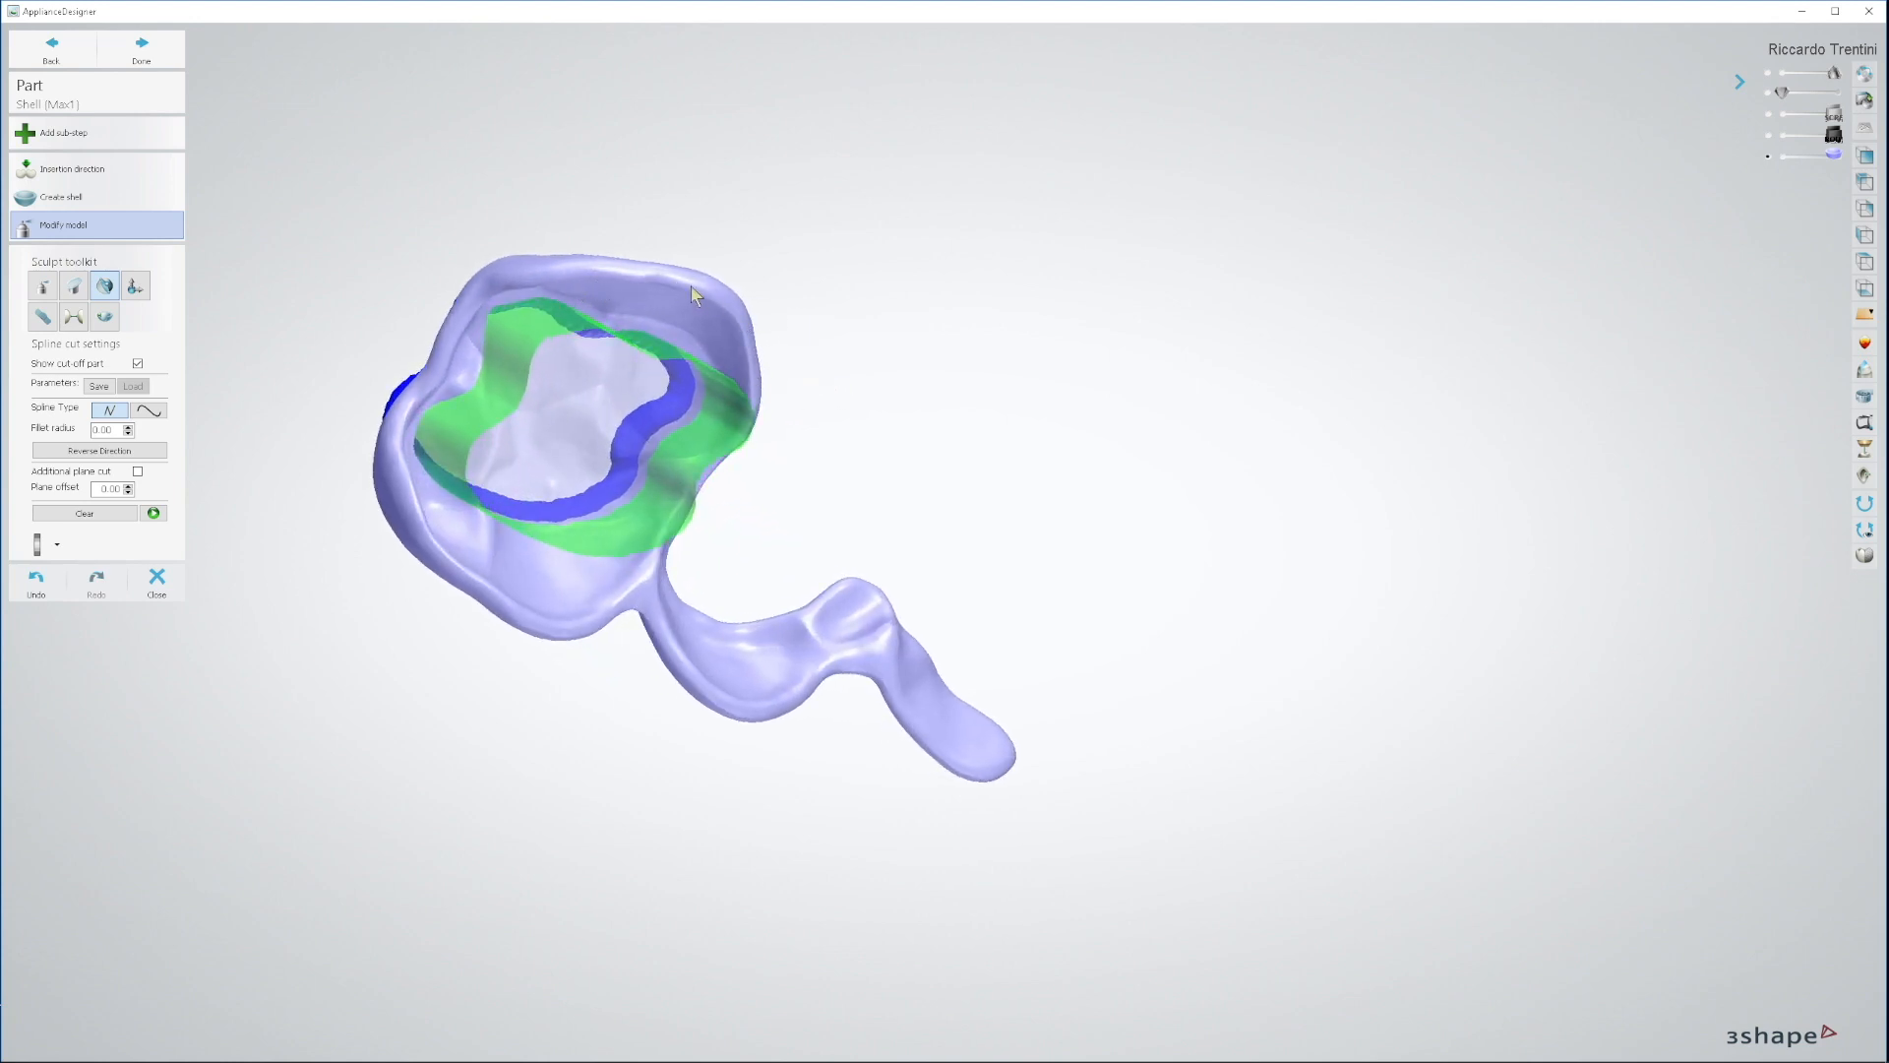
right_drag(718, 323, 977, 132)
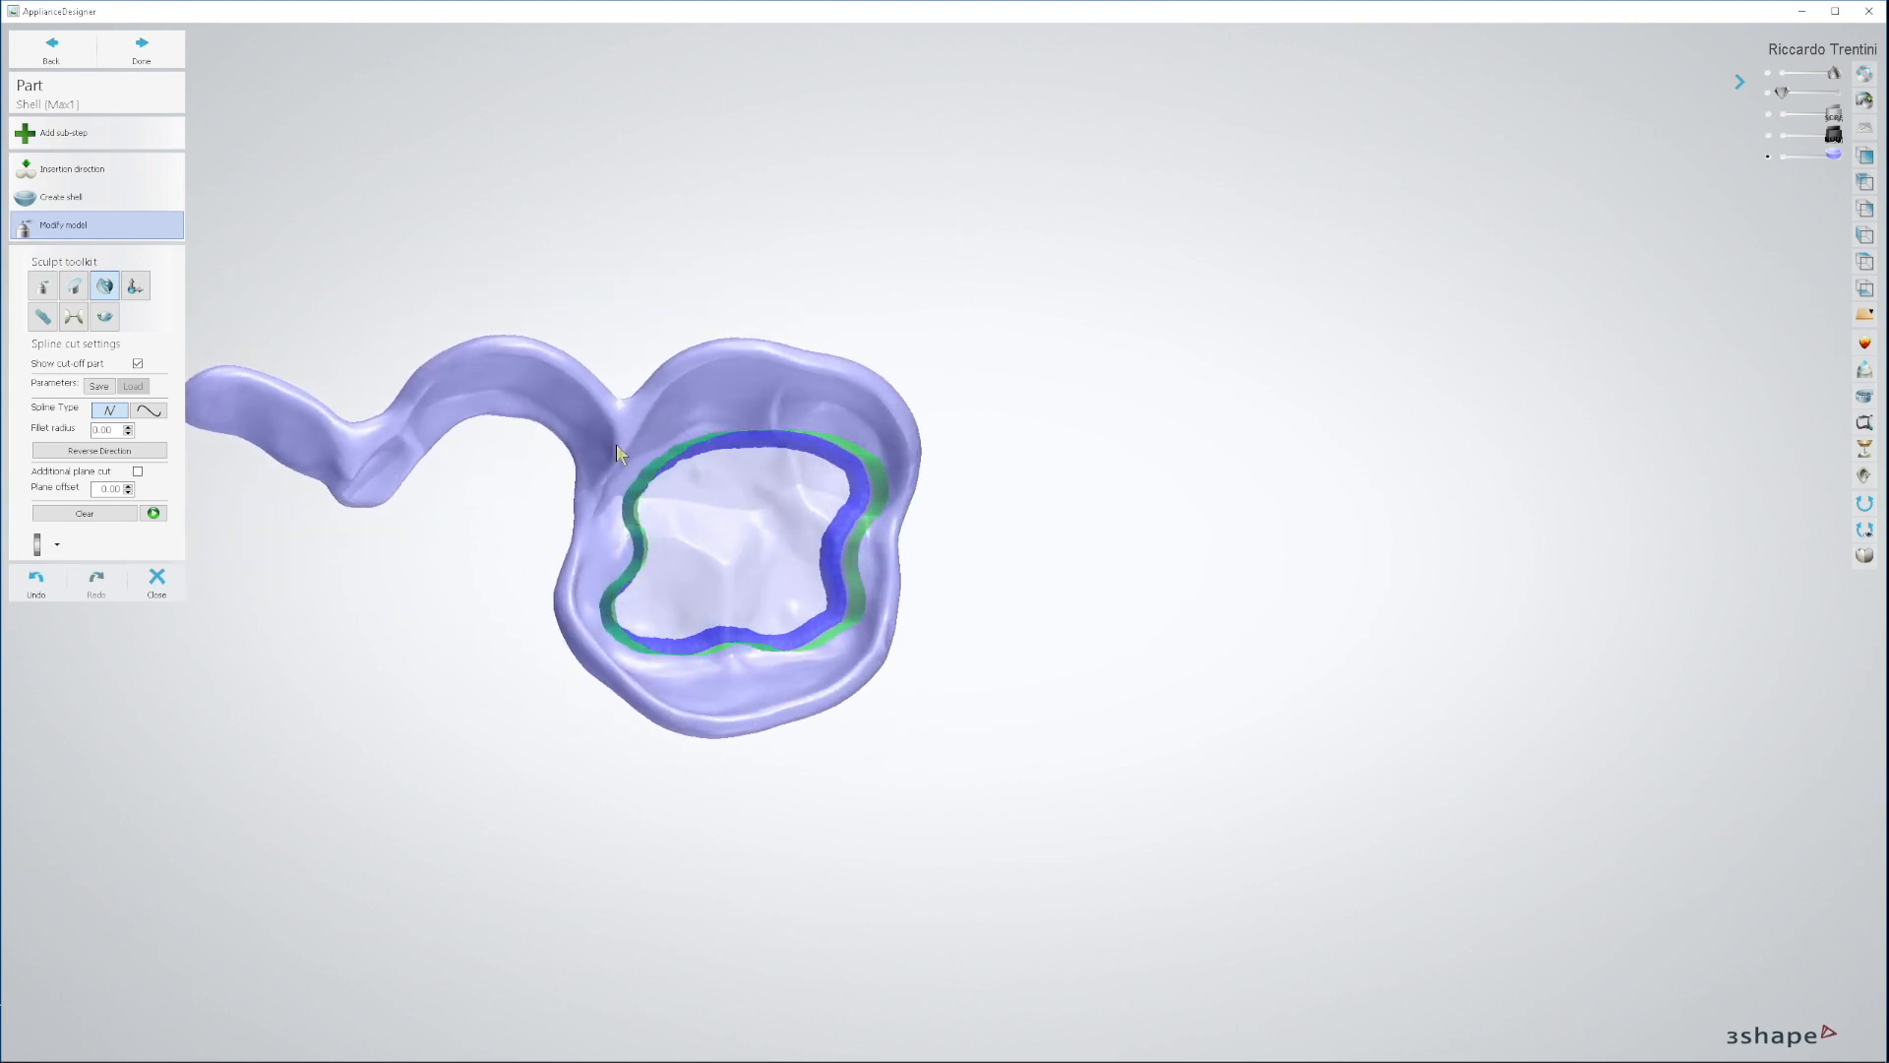
right_drag(843, 688, 646, 766)
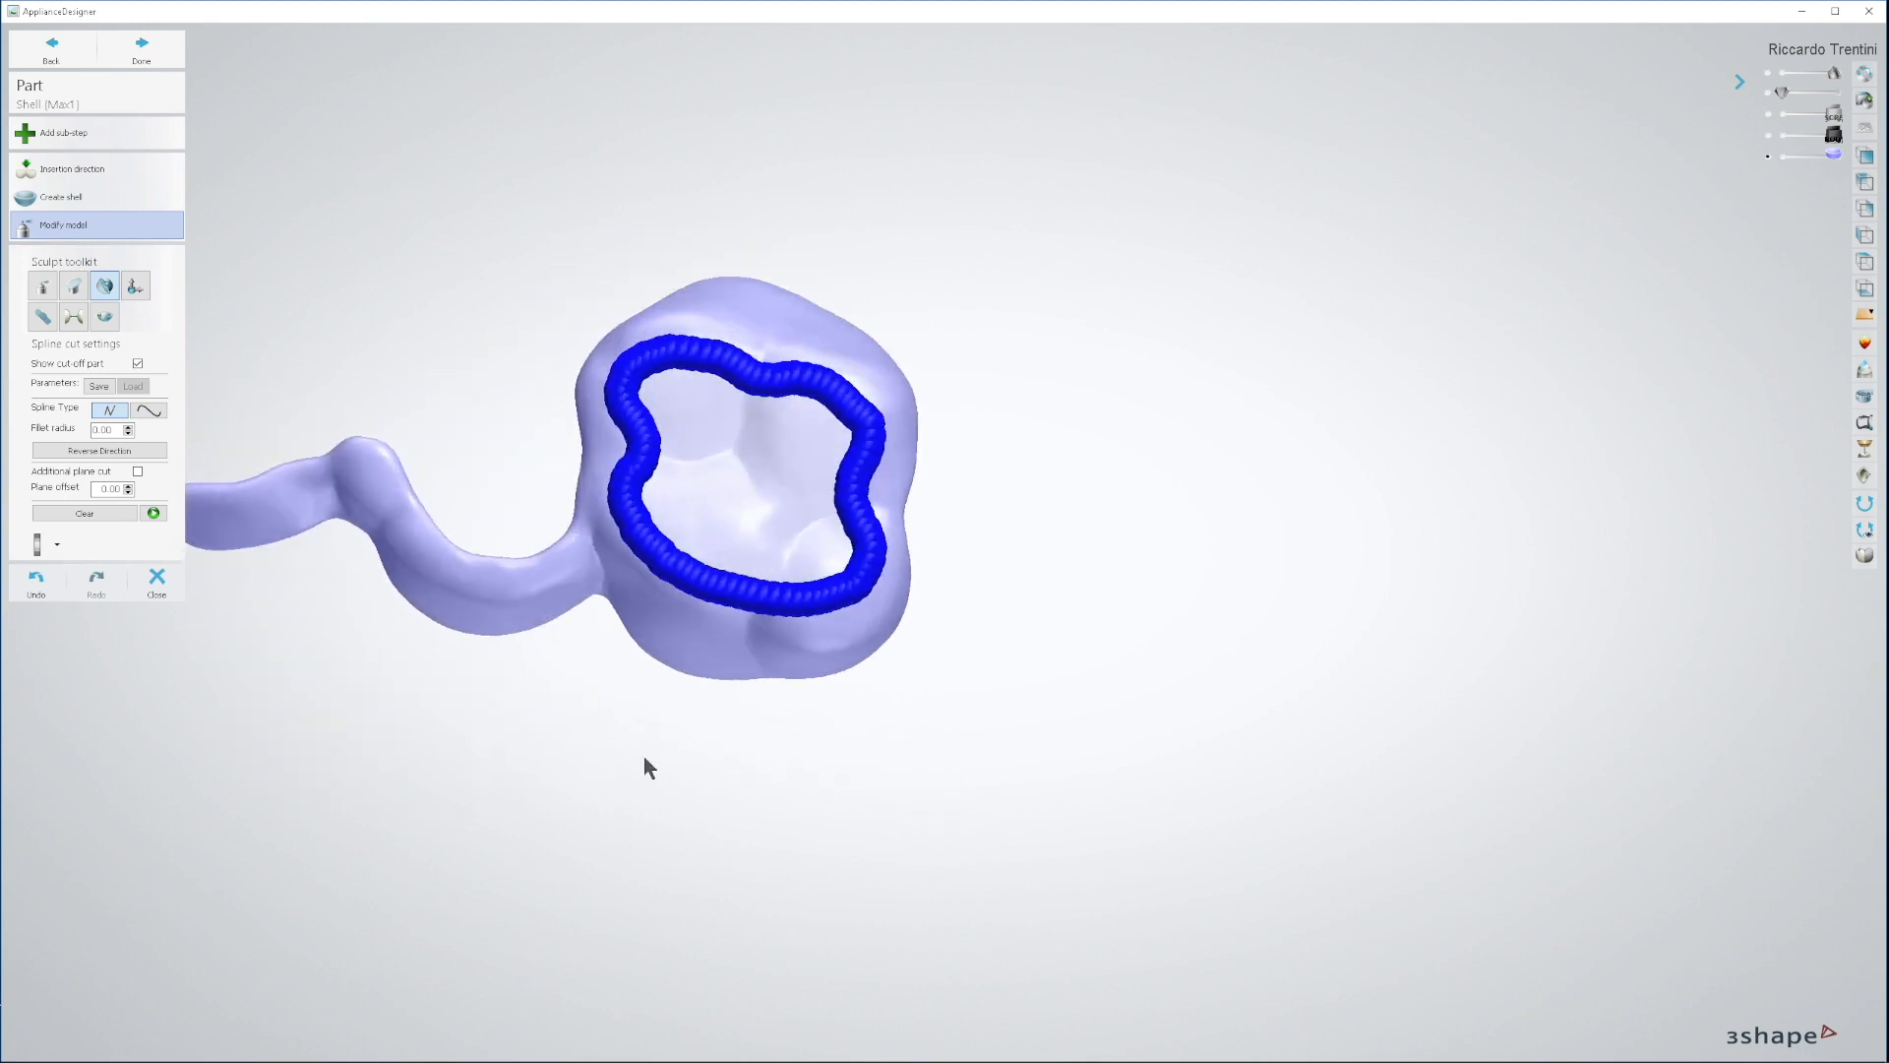
Step: Apply the spline cut to open the shell over the molar's chewing surface and show the scanned arch again
click(153, 514)
click(1767, 73)
middle_drag(1090, 443, 1382, 405)
scroll(1382, 405, down, 3)
right_drag(1378, 531, 1360, 411)
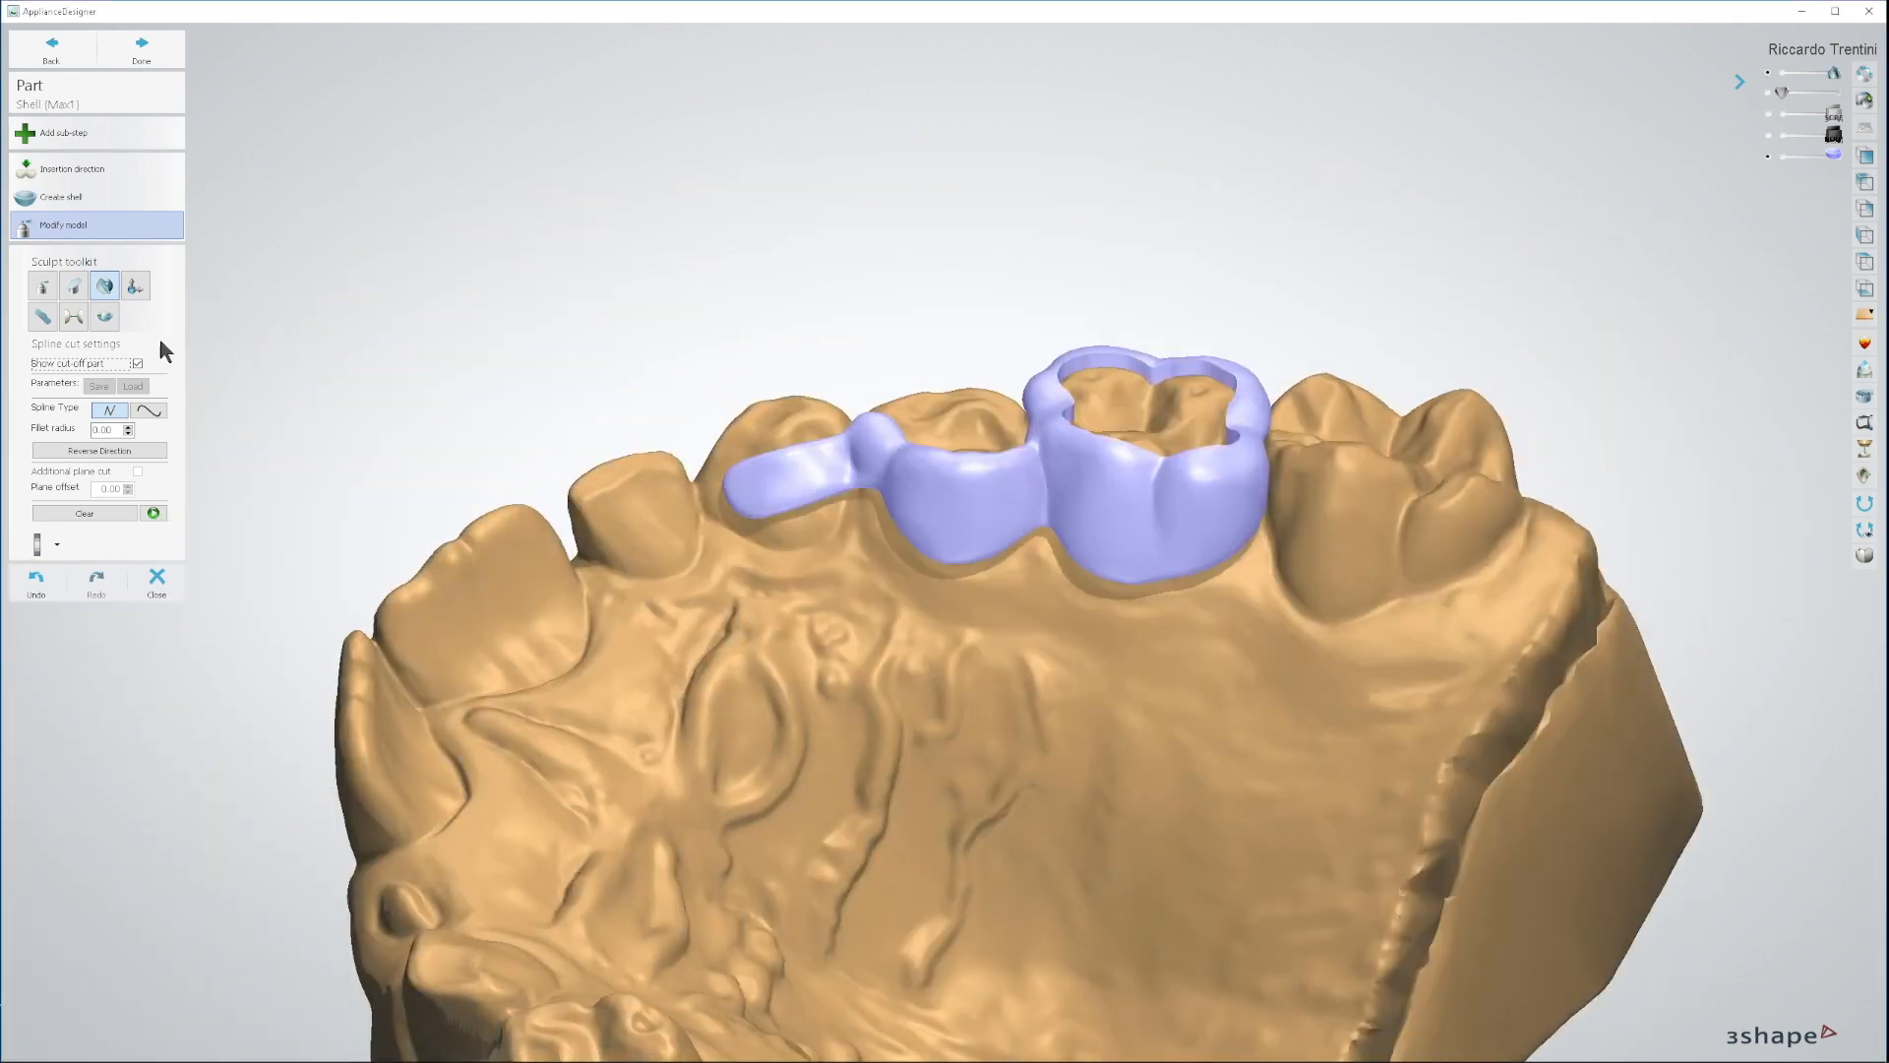
Step: Smooth the rim of the occlusal opening with the wax knife at a 10.0 µm level
click(43, 284)
right_drag(917, 579, 848, 581)
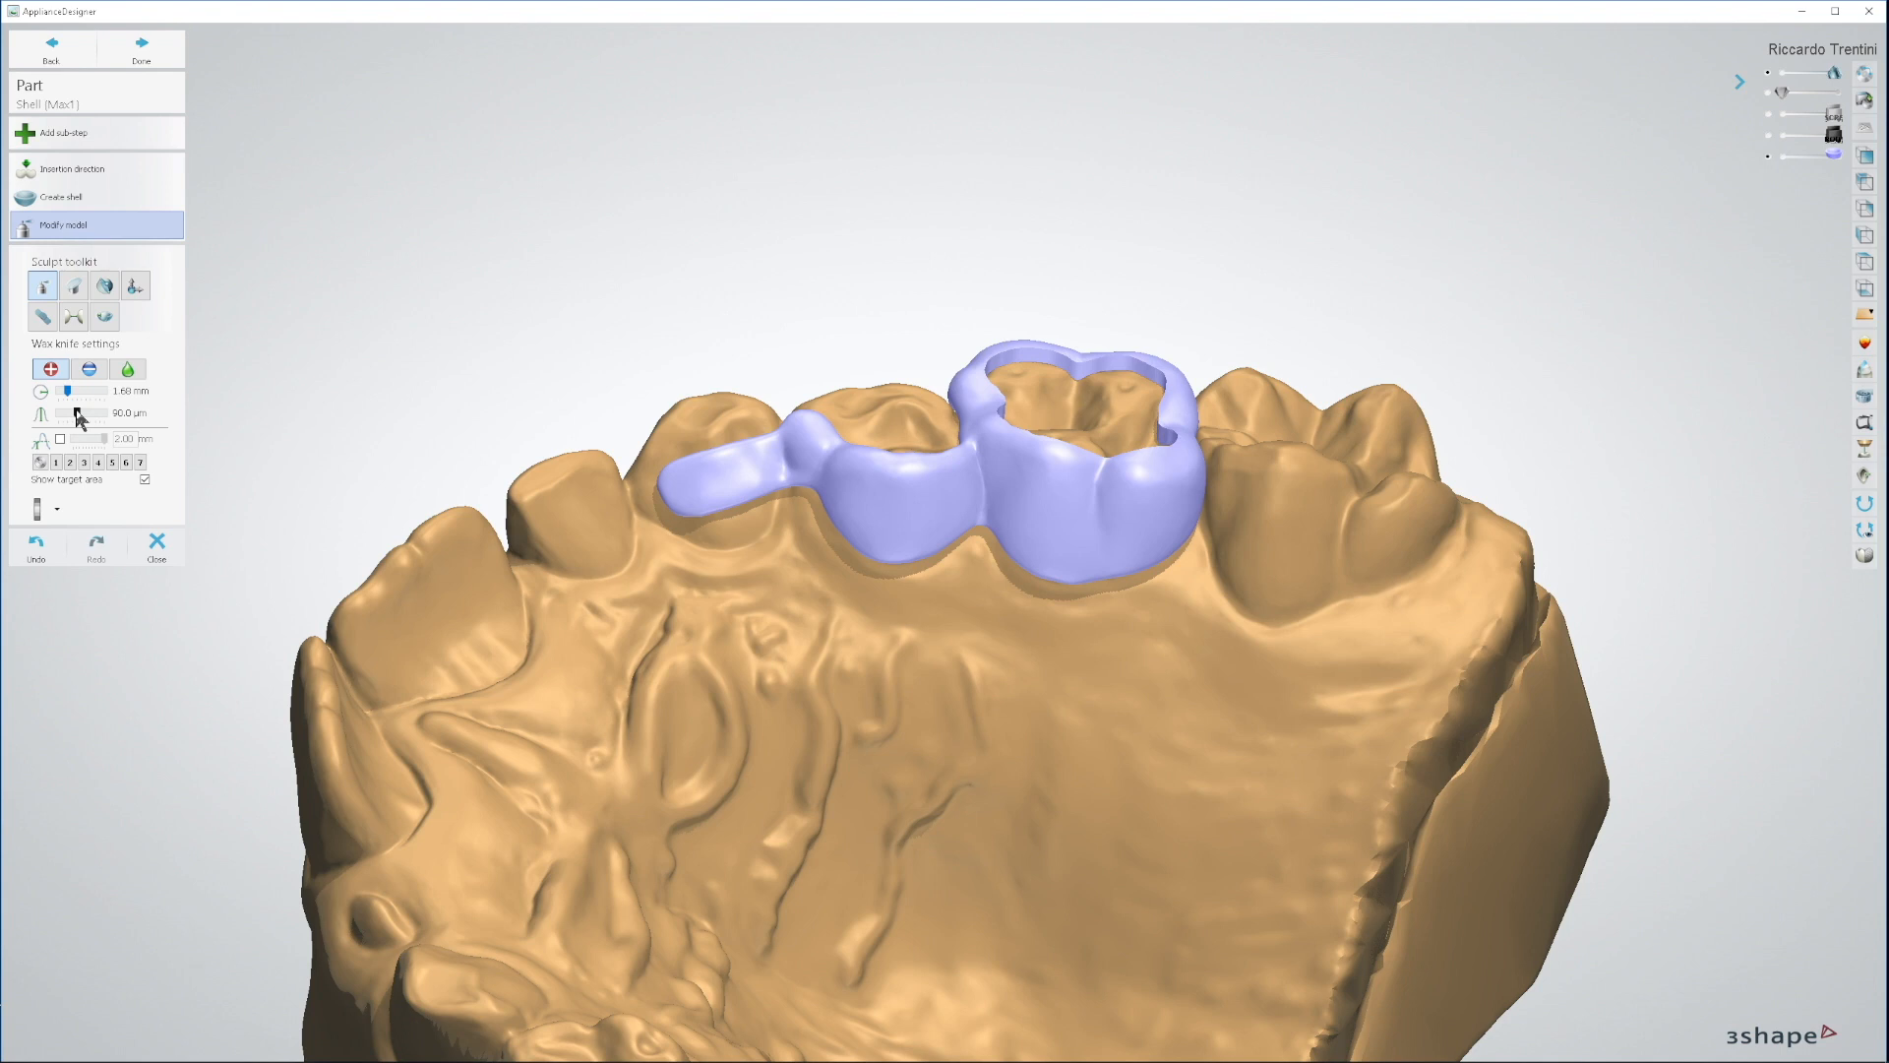
drag(78, 416, 59, 416)
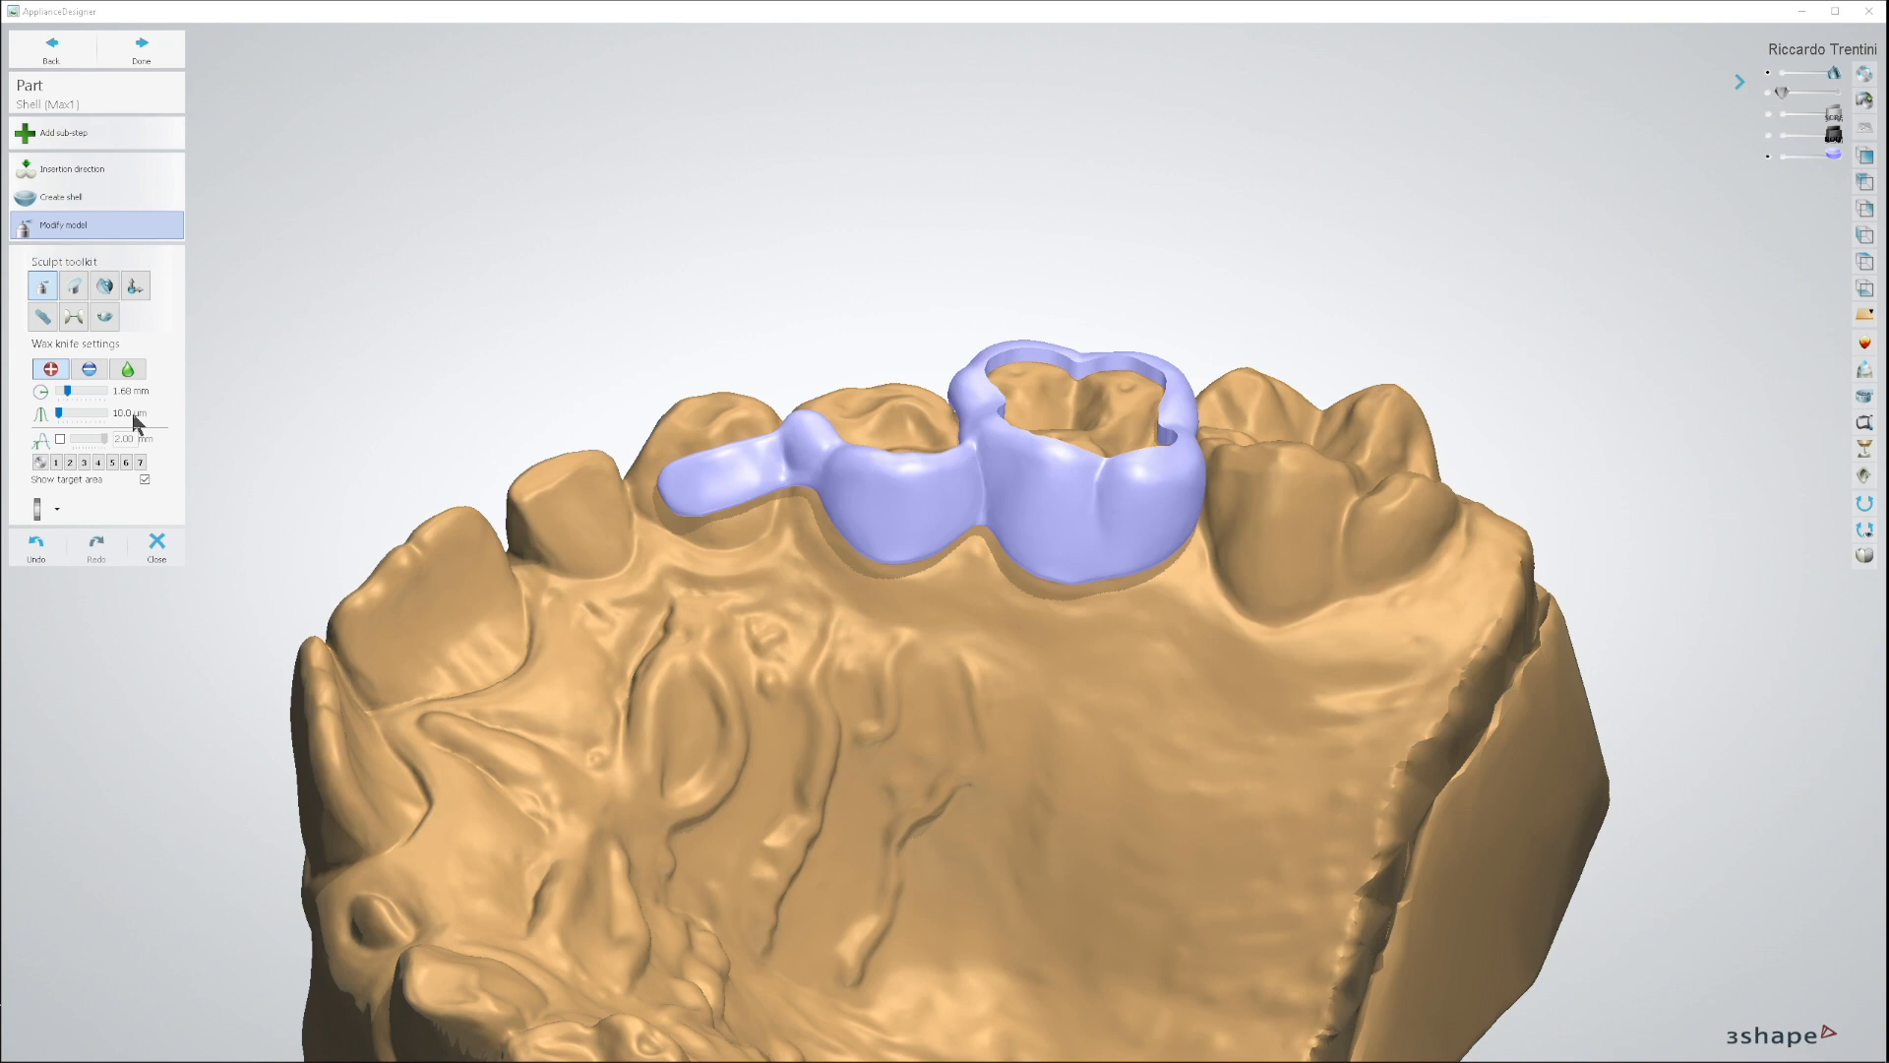
drag(59, 413, 62, 414)
drag(65, 414, 57, 416)
click(89, 374)
scroll(1145, 447, up, 3)
right_drag(1144, 447, 1125, 530)
scroll(952, 541, up, 2)
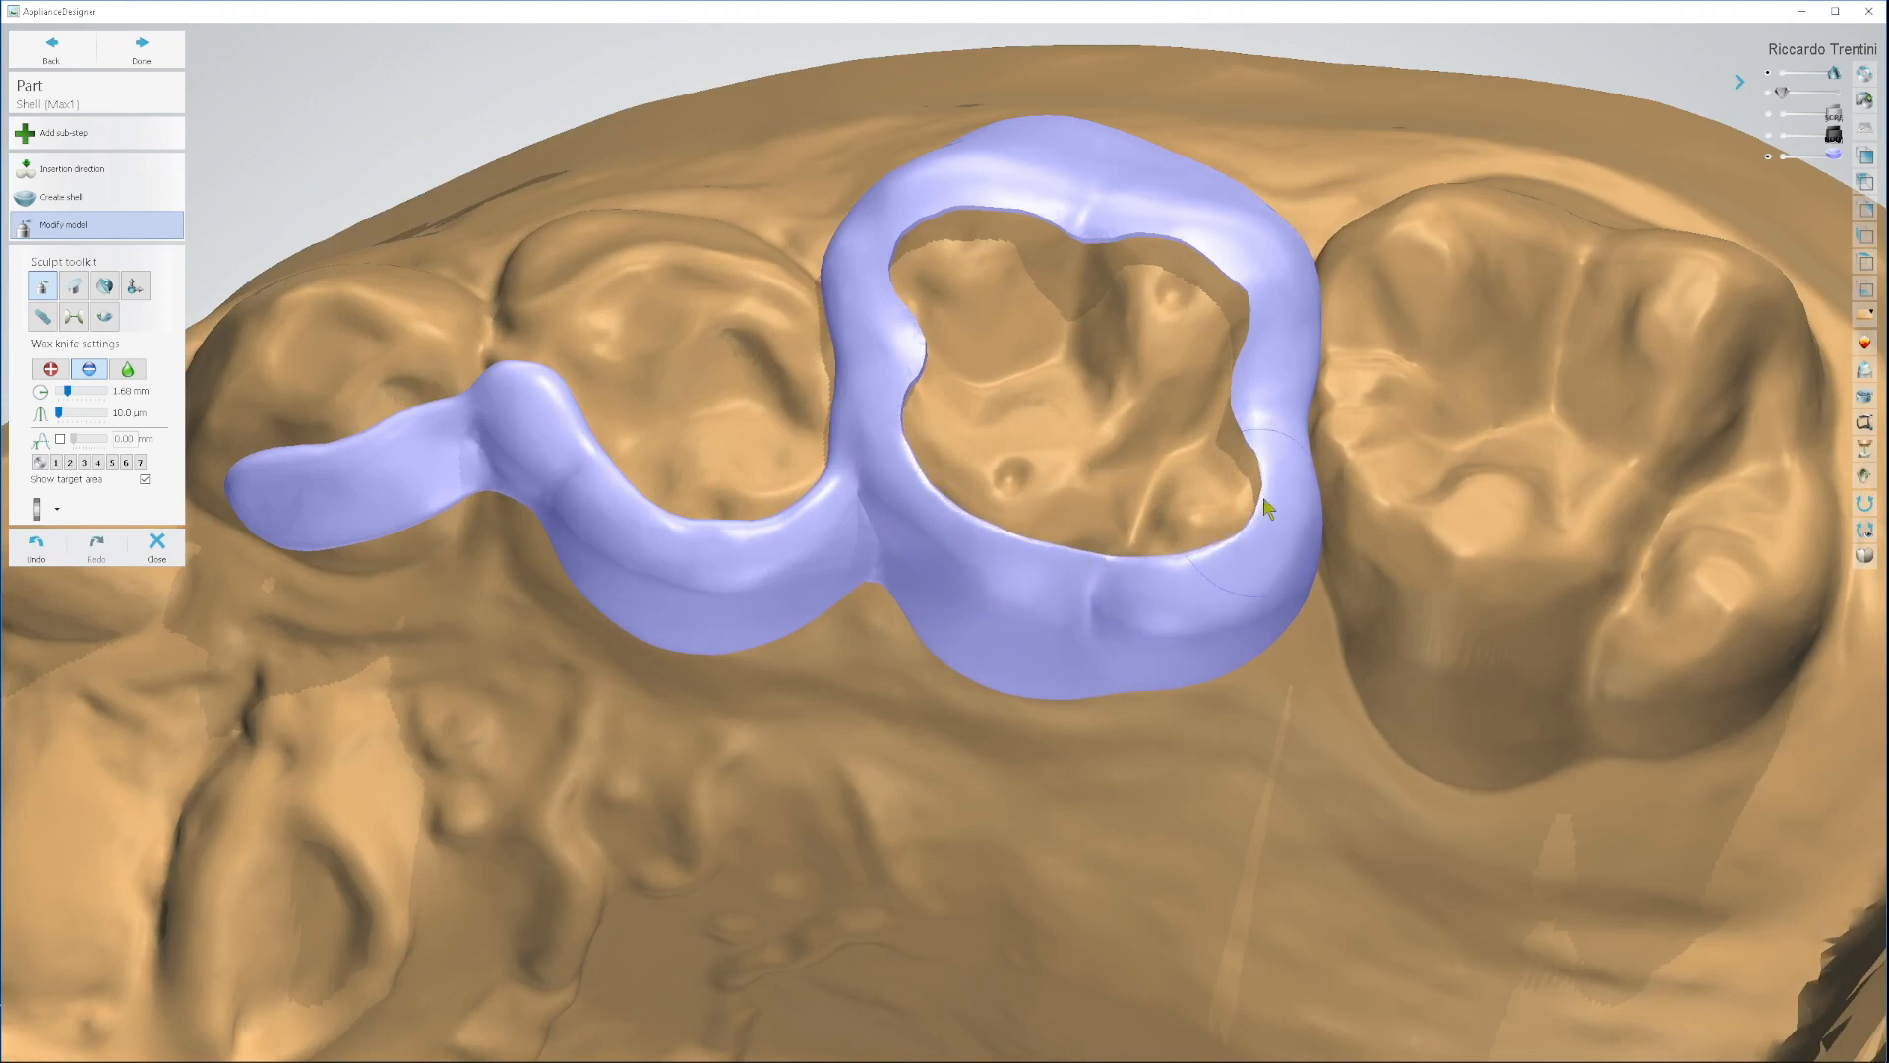
mouse_move(1138, 228)
mouse_down()
mouse_move(930, 209)
mouse_move(904, 306)
mouse_move(914, 472)
mouse_move(1048, 559)
mouse_move(1229, 547)
mouse_move(1251, 378)
mouse_move(1165, 240)
mouse_up()
Step: Add wax on the palatal side of the shell where the premolar and molar sections join, and finish modifying the shell
right_drag(910, 492, 1003, 405)
right_drag(955, 464, 772, 540)
click(53, 374)
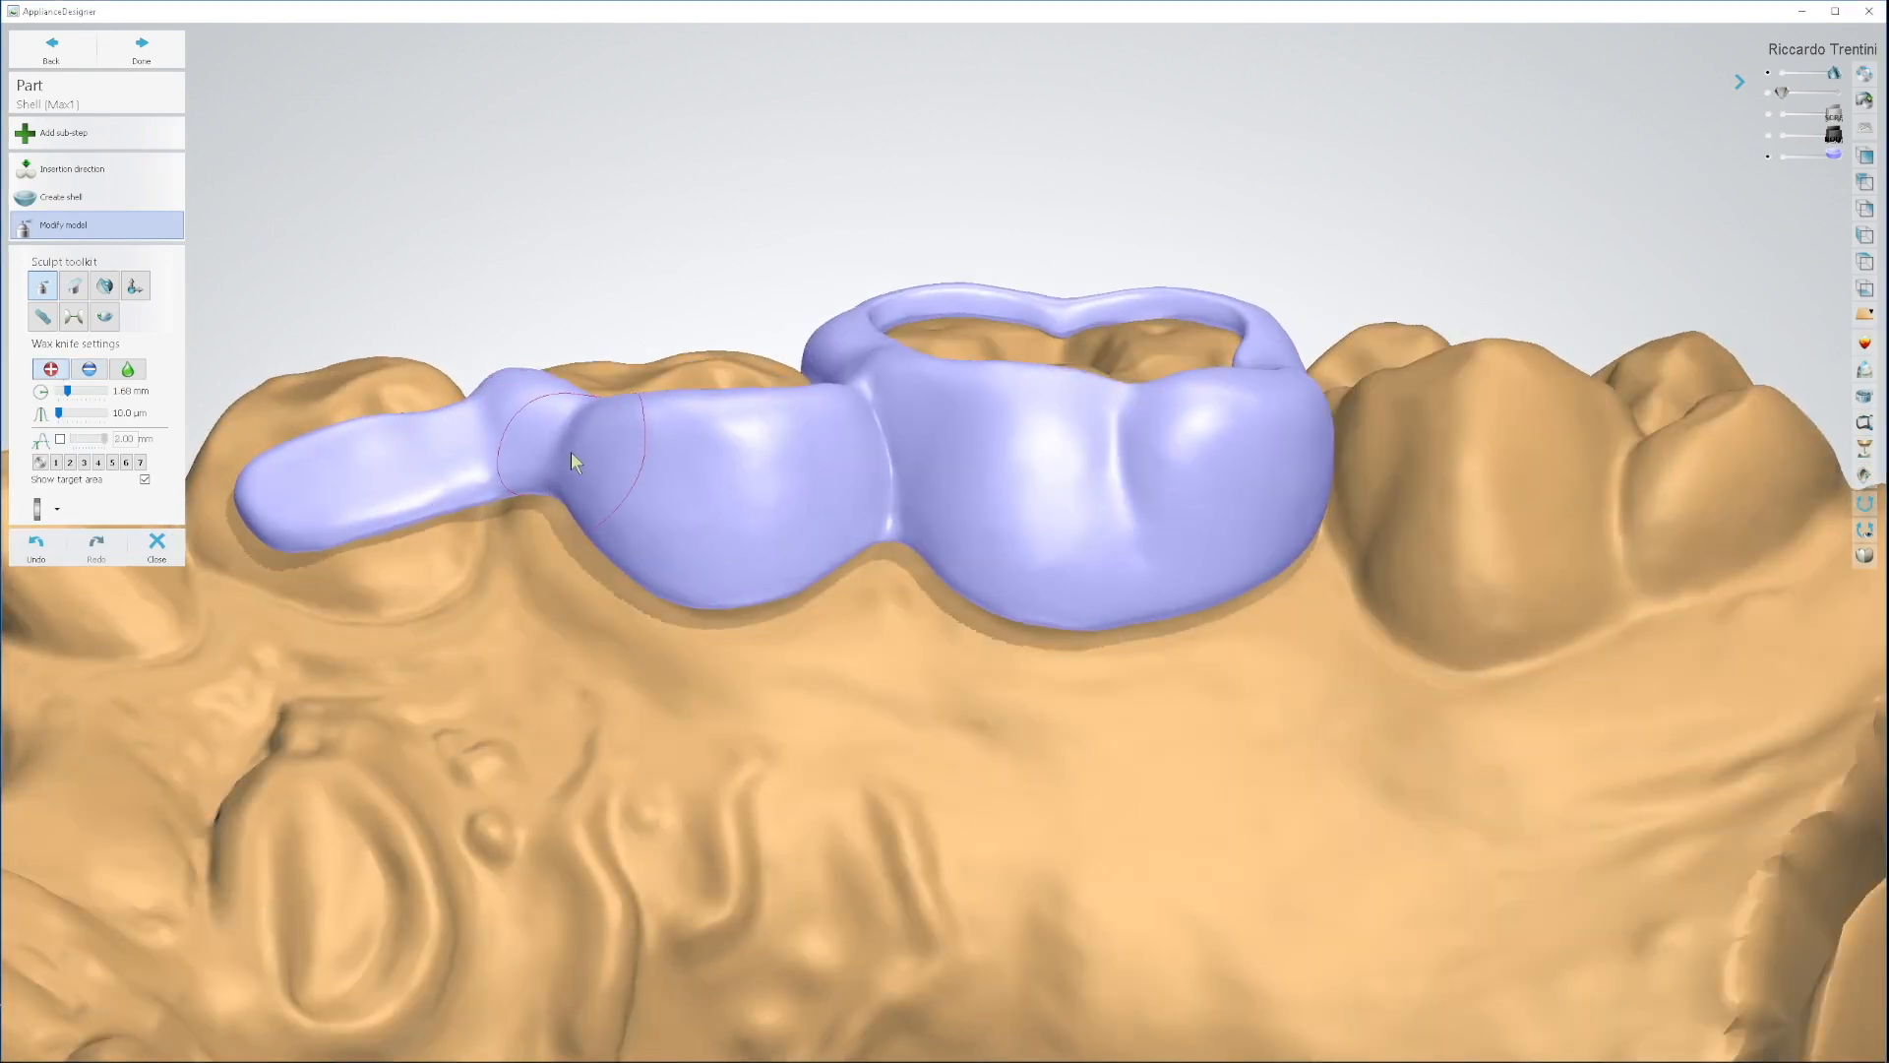
mouse_move(476, 452)
right_down()
mouse_move(573, 531)
mouse_move(772, 540)
right_up()
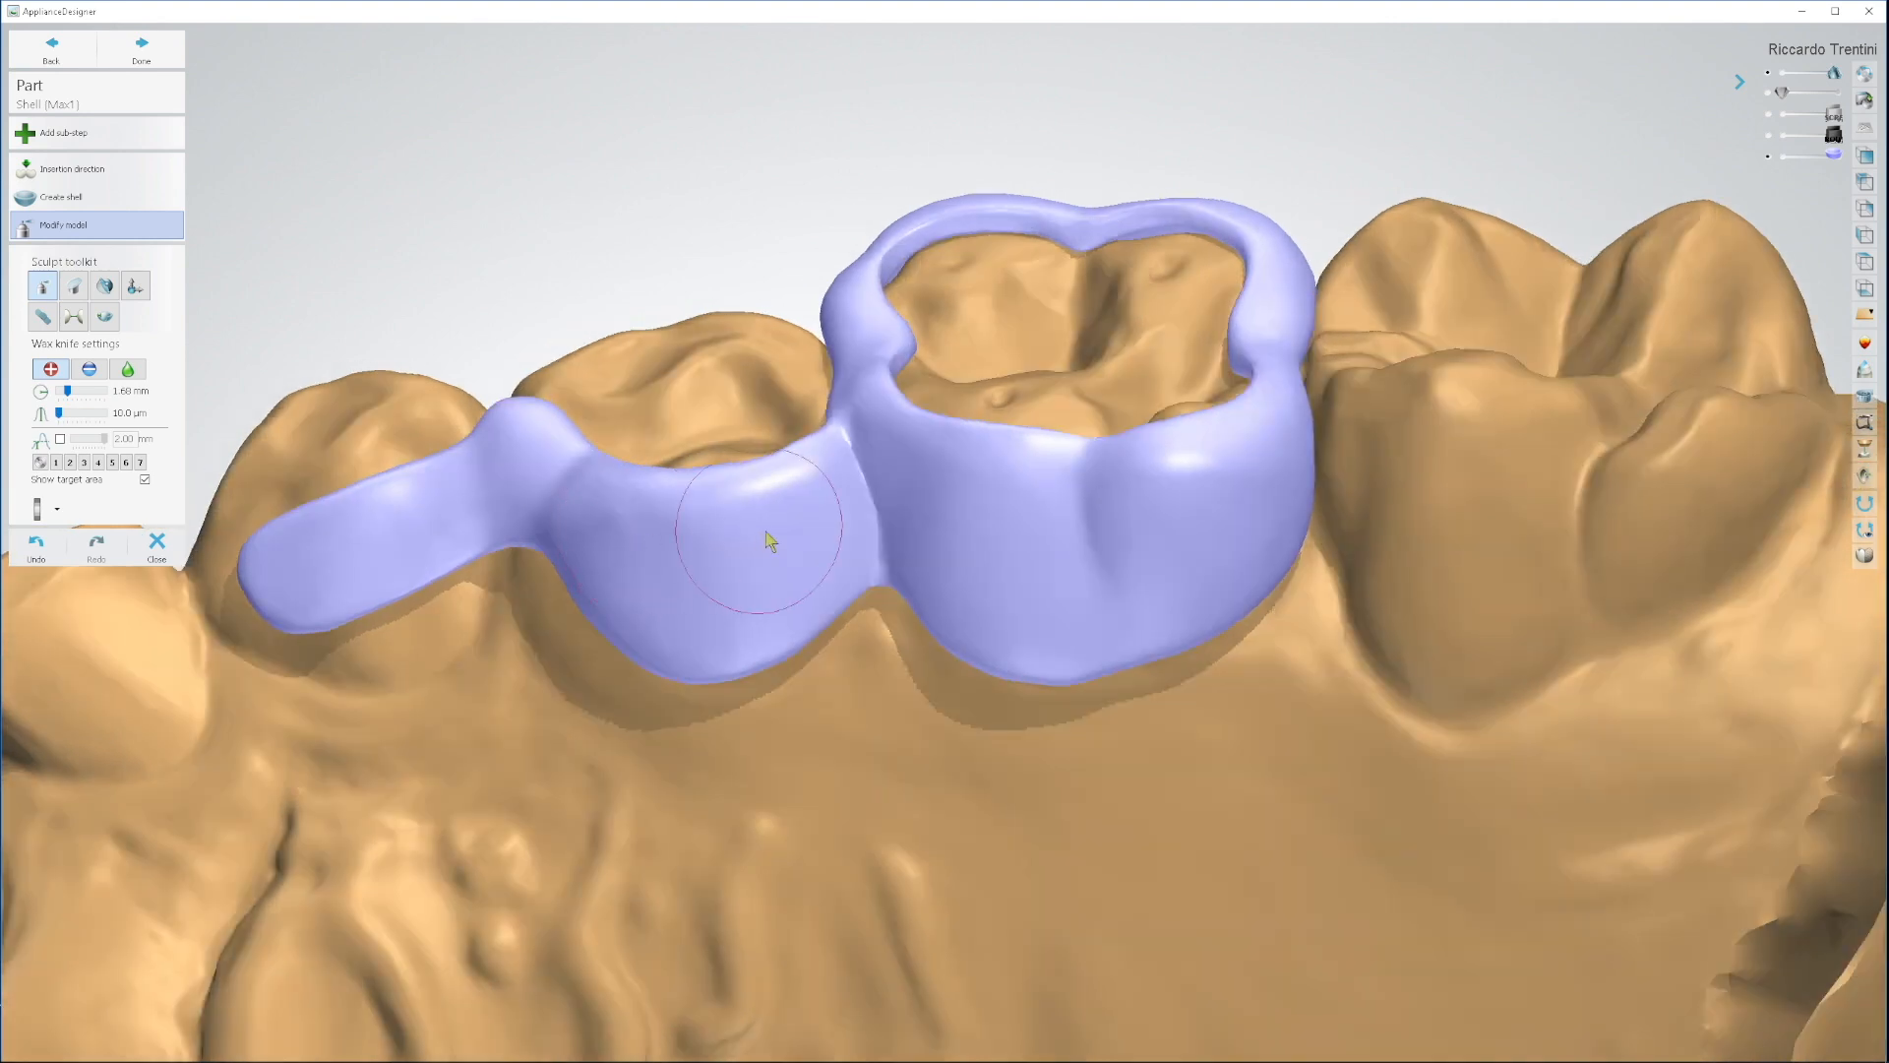
mouse_move(848, 473)
mouse_down()
mouse_move(827, 487)
mouse_move(888, 536)
mouse_move(844, 480)
mouse_up()
right_drag(953, 568, 976, 627)
scroll(976, 630, down, 5)
right_drag(1027, 733, 970, 664)
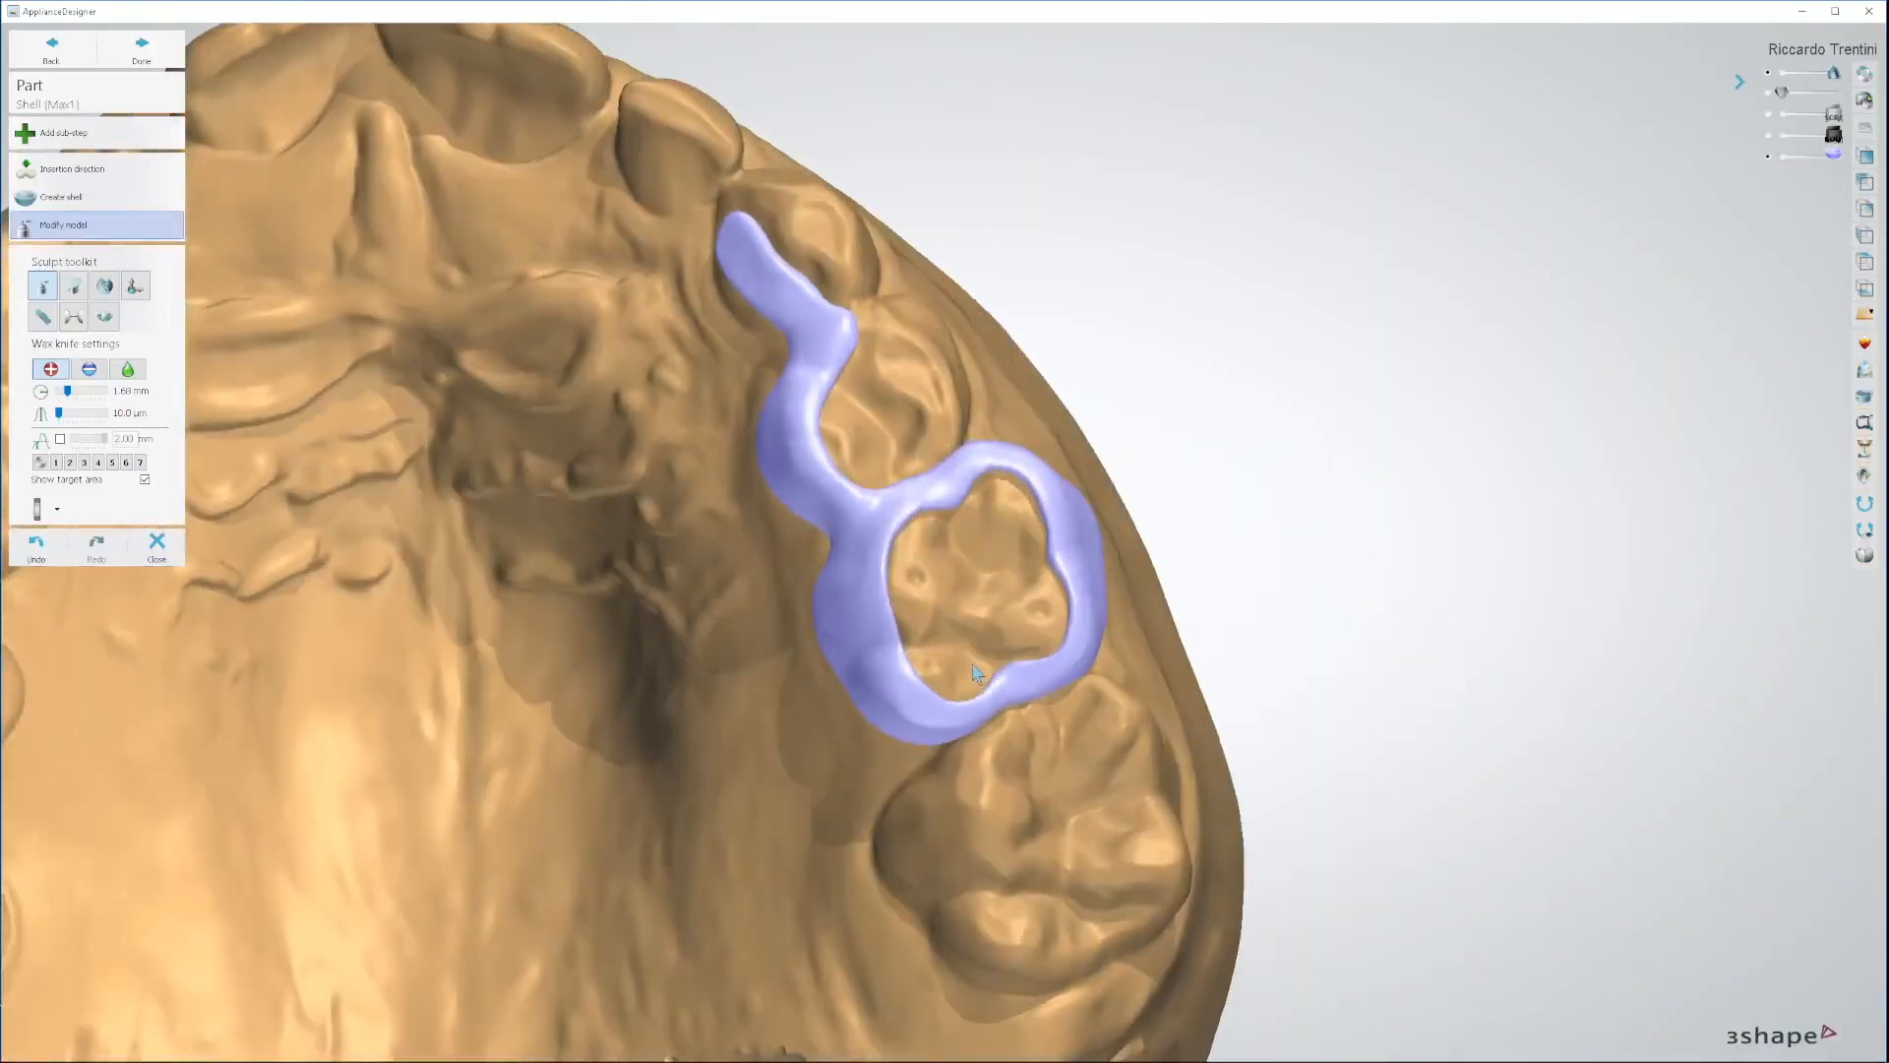
scroll(813, 645, down, 5)
right_drag(813, 645, 759, 651)
middle_drag(758, 651, 1070, 611)
mouse_move(1070, 611)
right_down()
mouse_move(1068, 642)
mouse_move(1029, 653)
mouse_move(1047, 621)
right_up()
click(146, 45)
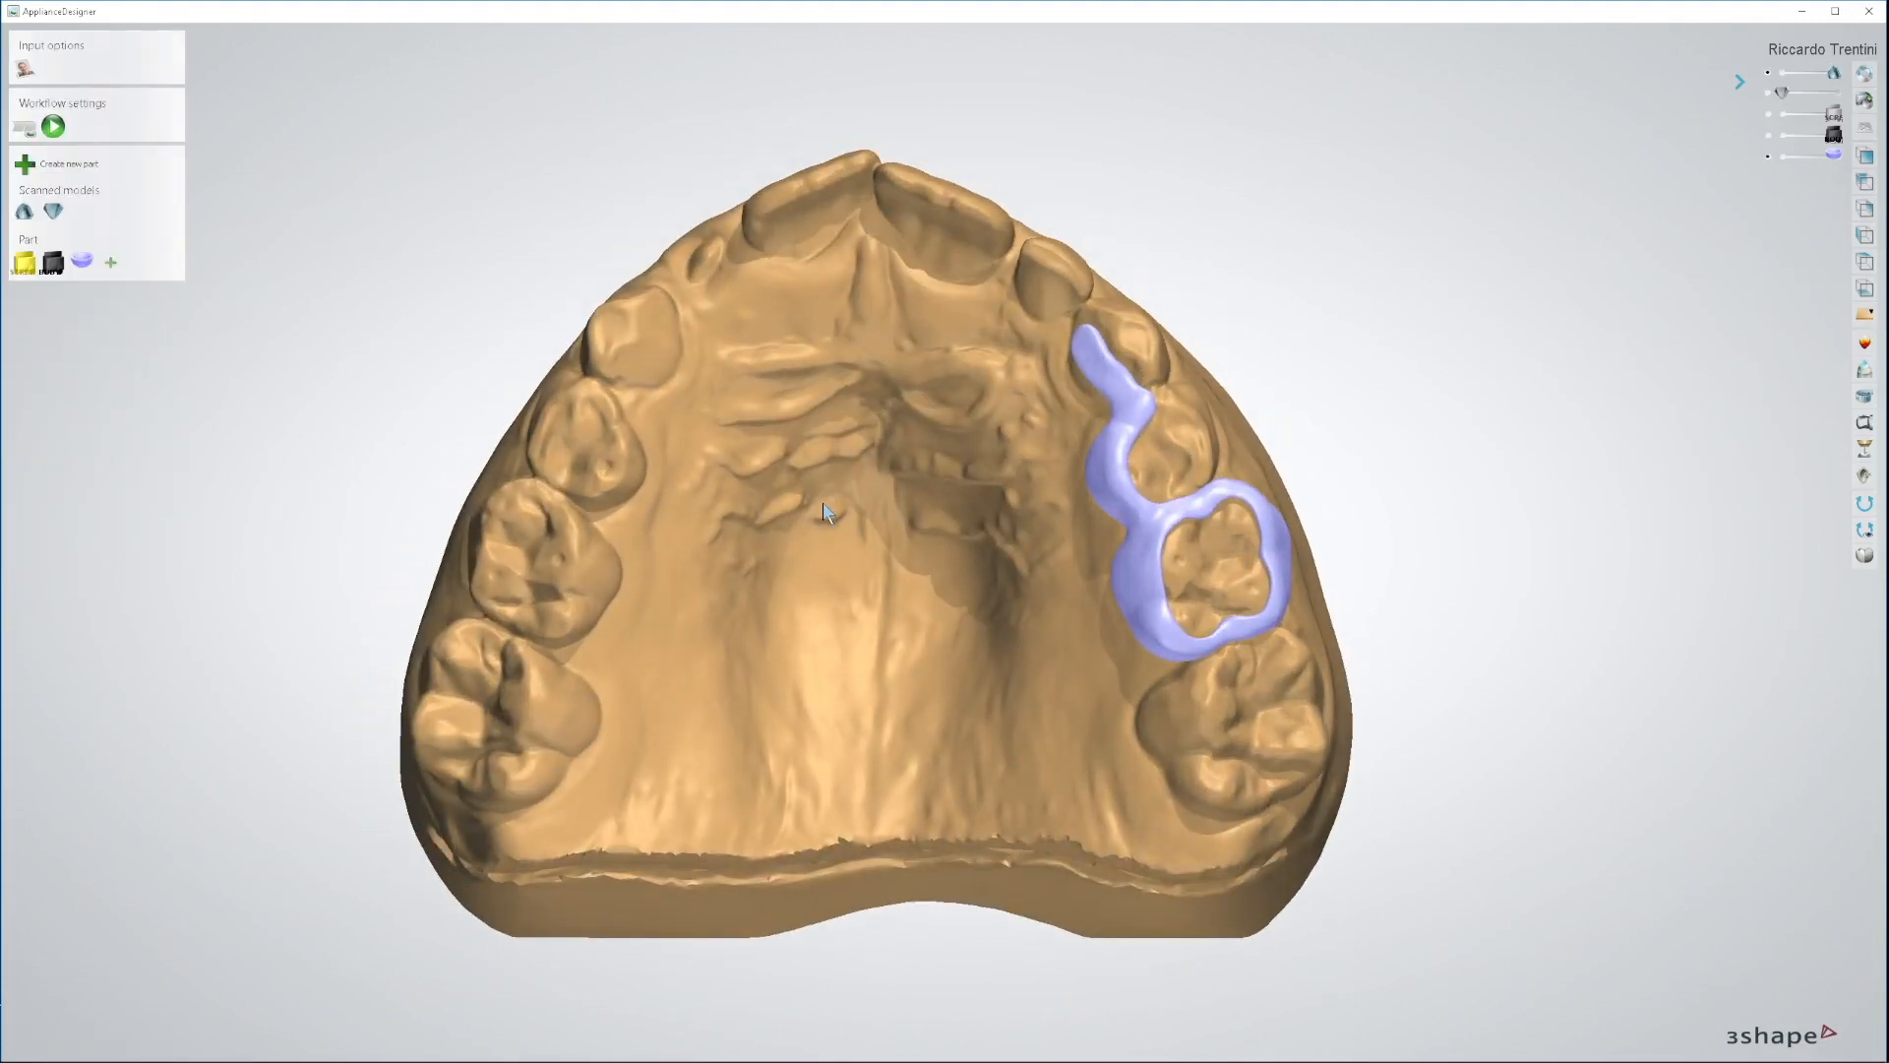
Step: Create a second shell from the scanned maxilla and set its insertion direction
right_click(823, 507)
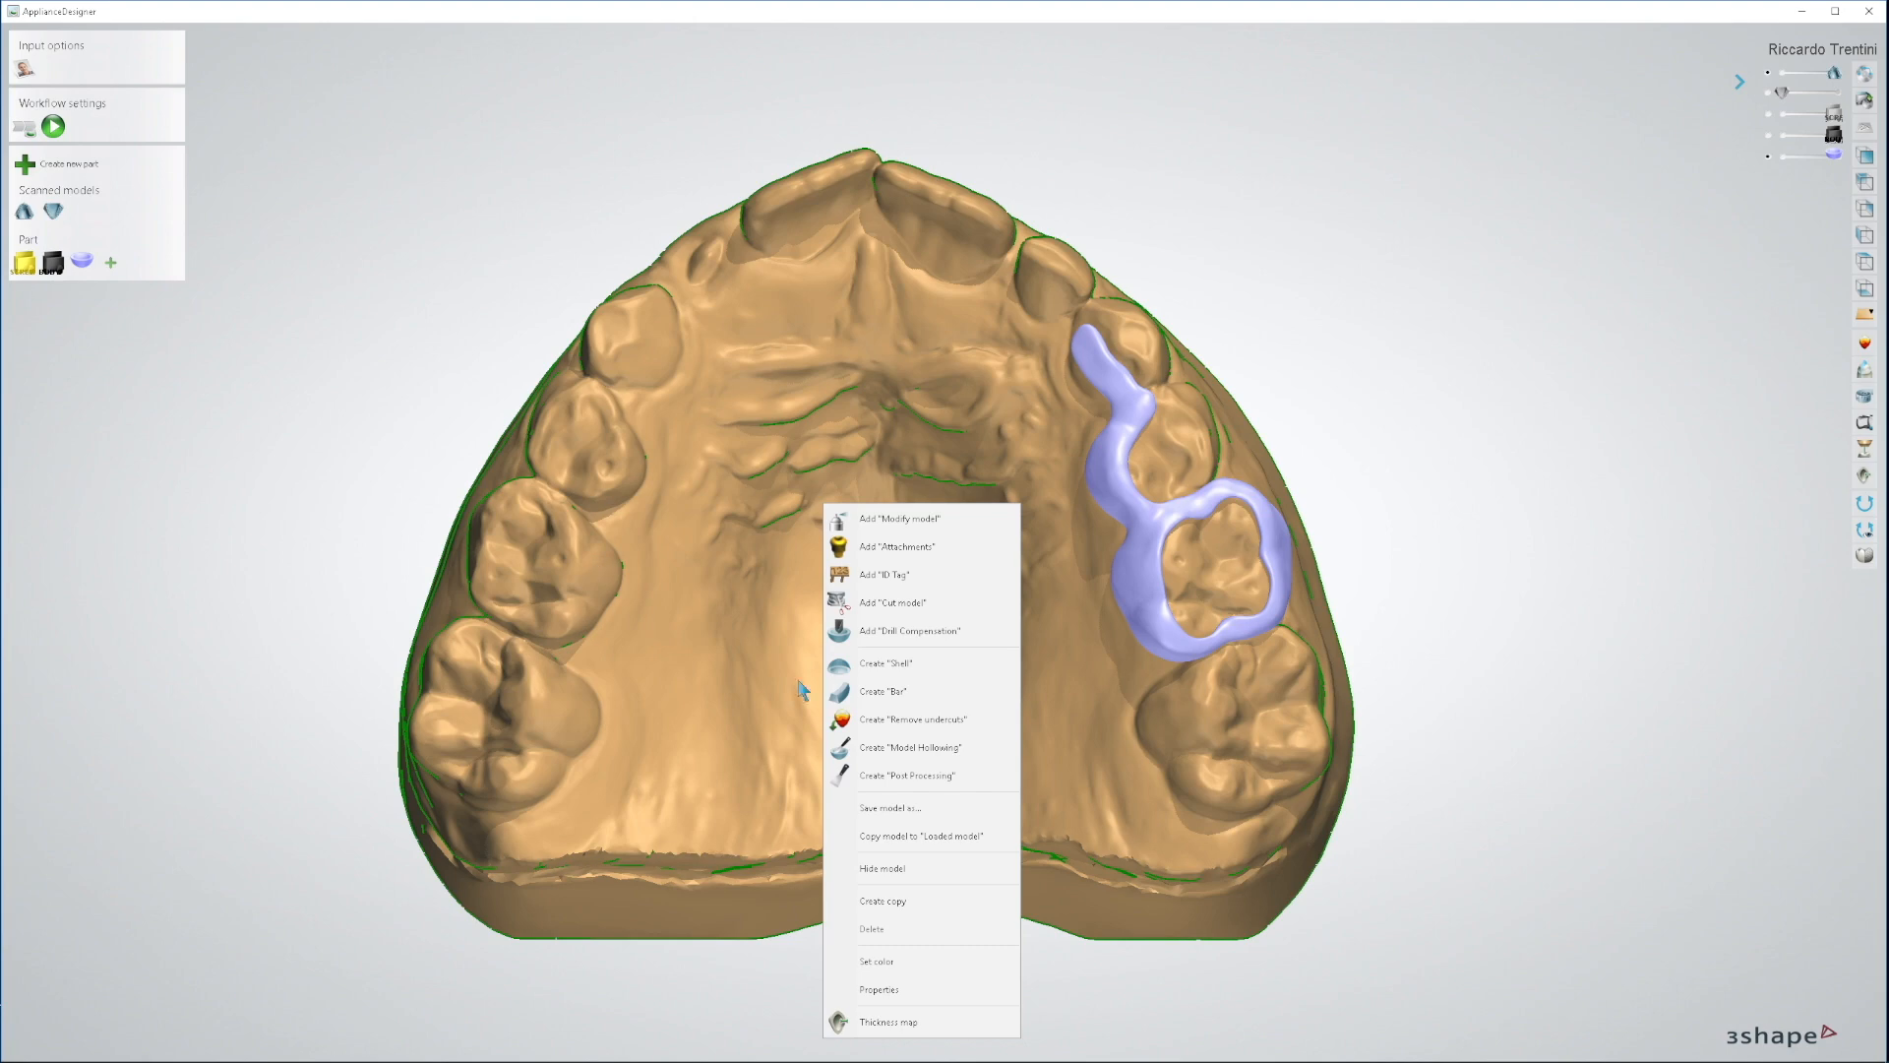
click(895, 665)
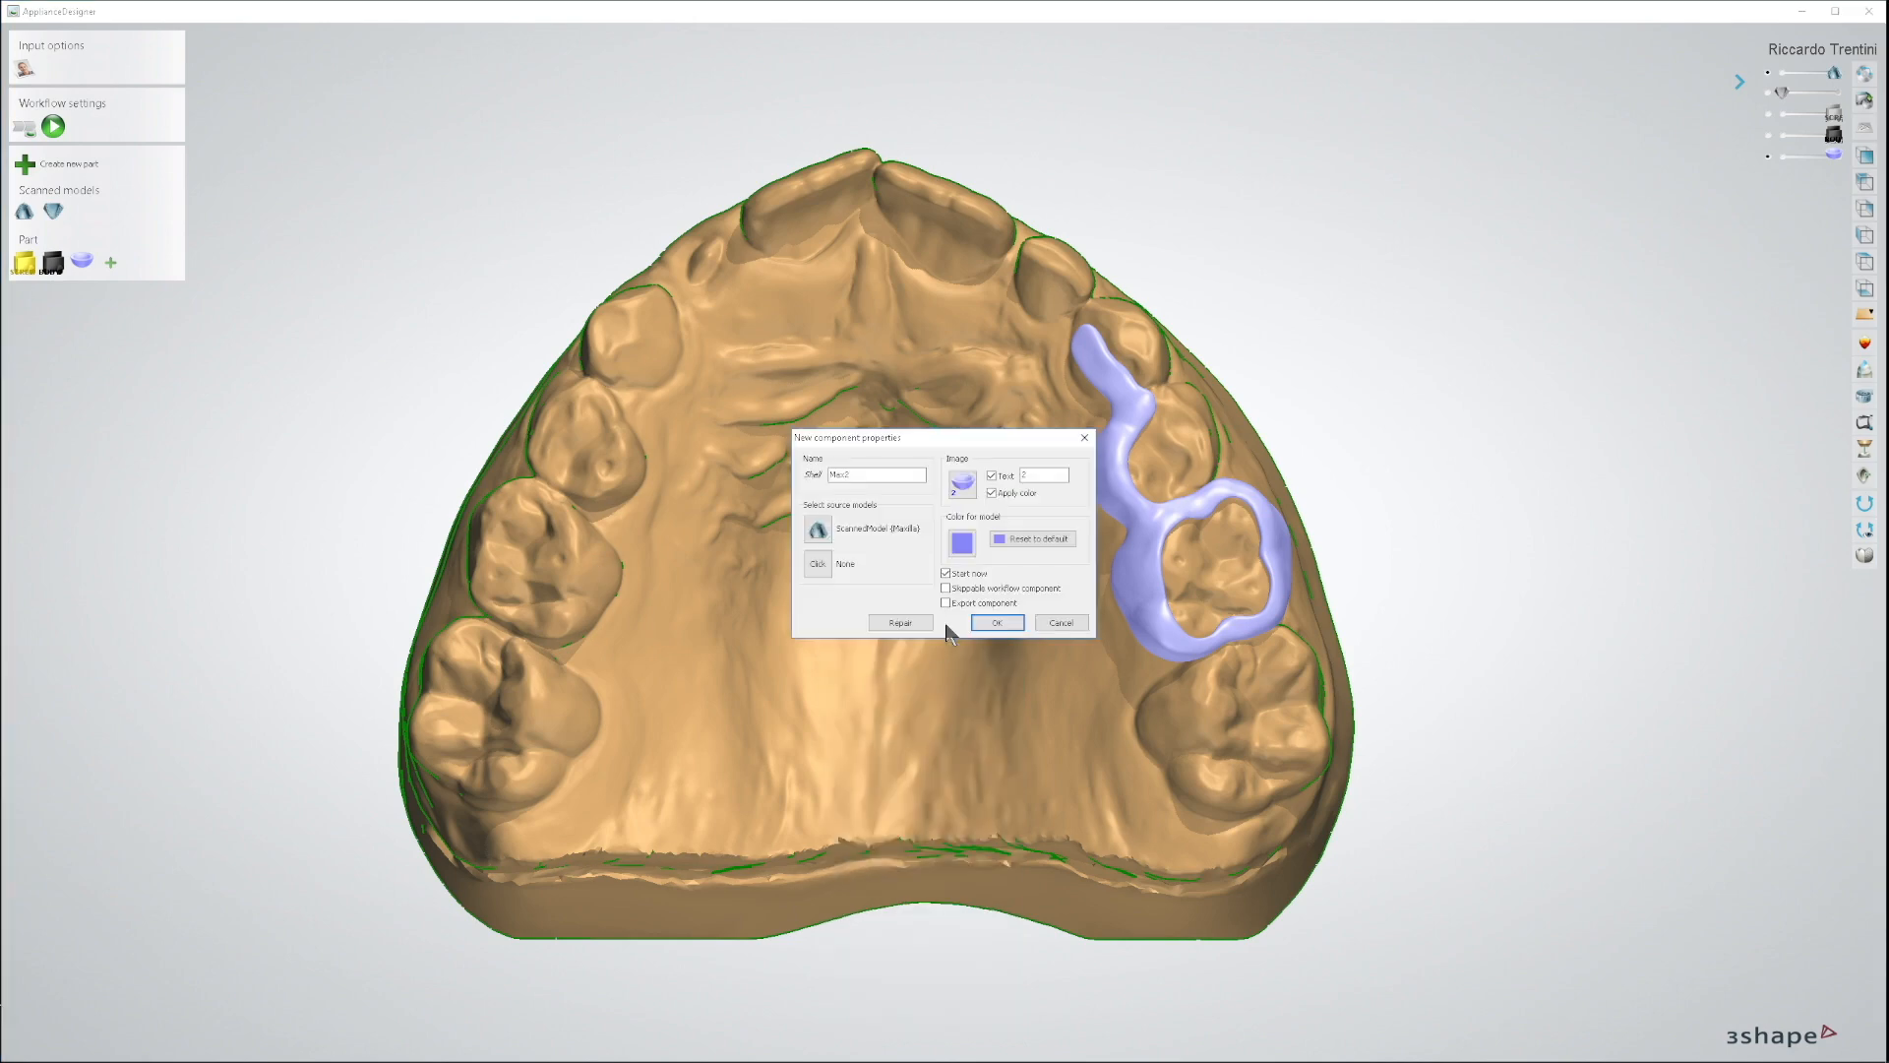
click(994, 621)
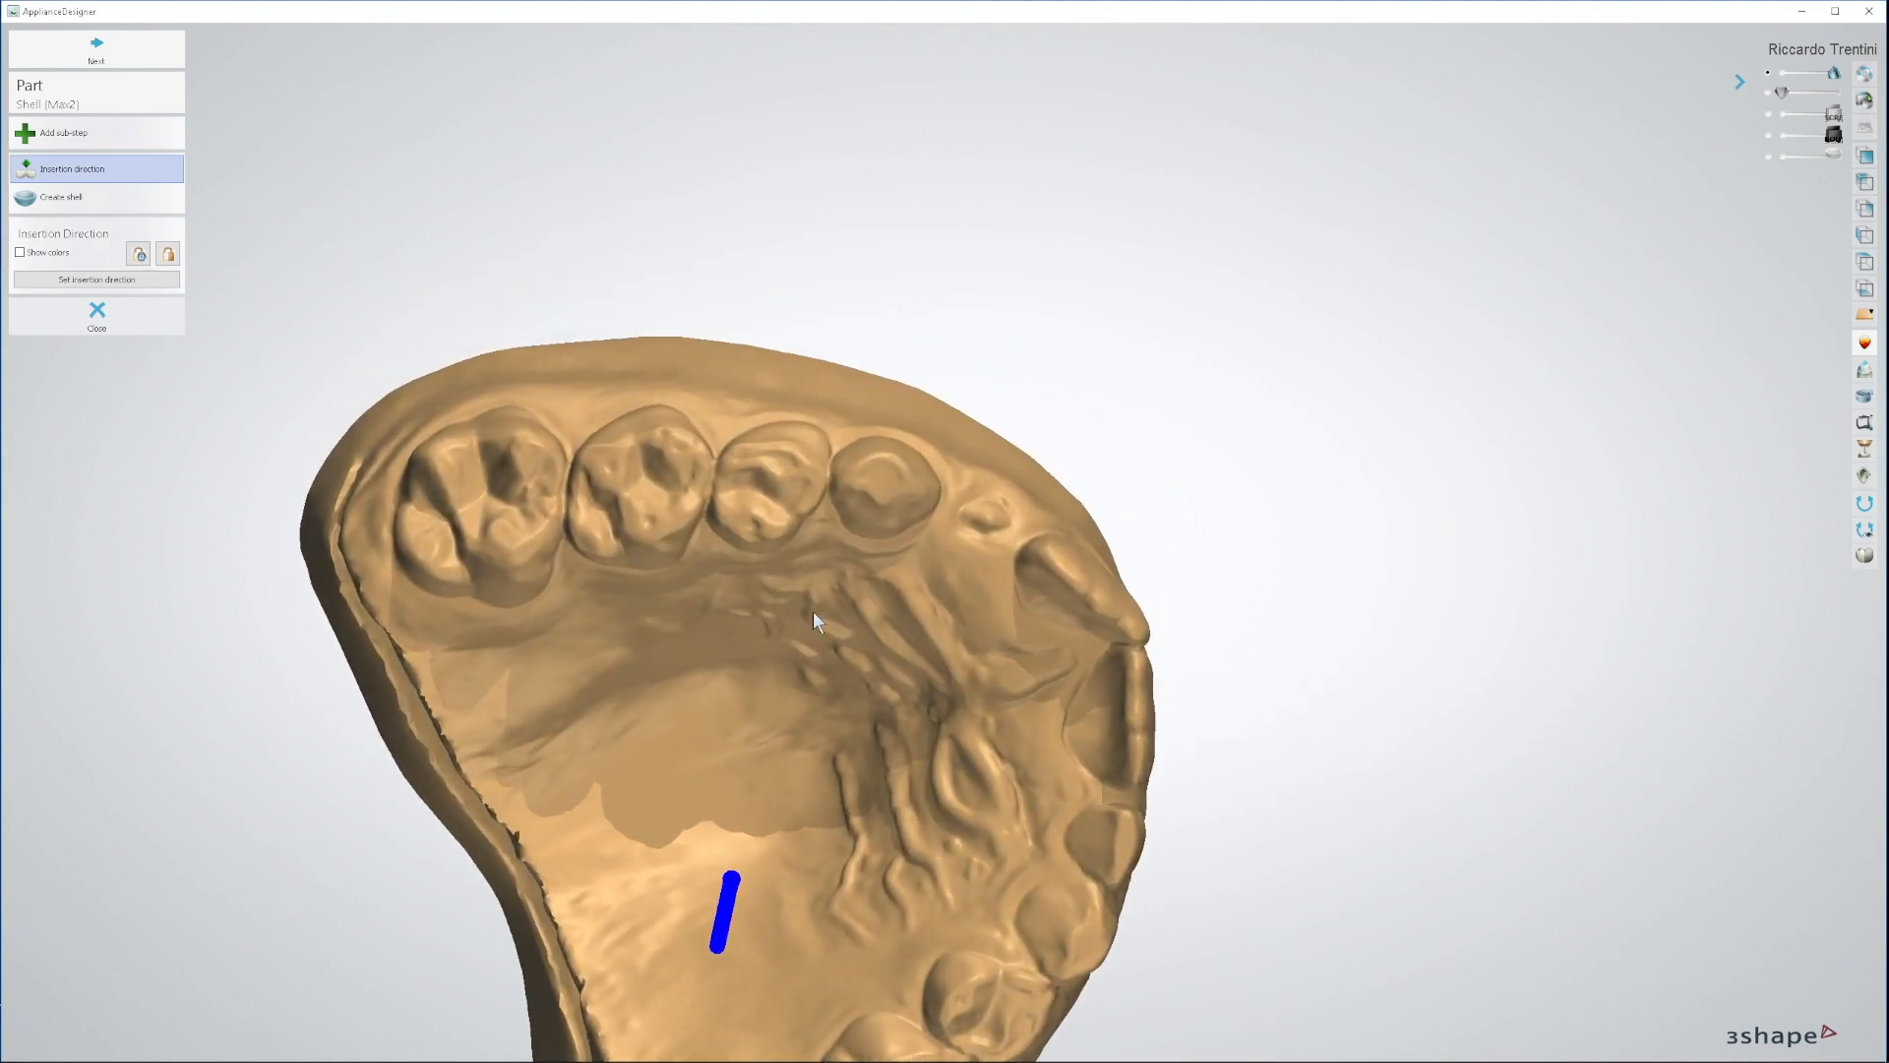
click(115, 281)
right_drag(540, 851, 667, 718)
middle_drag(667, 718, 817, 307)
right_drag(516, 541, 661, 732)
click(108, 50)
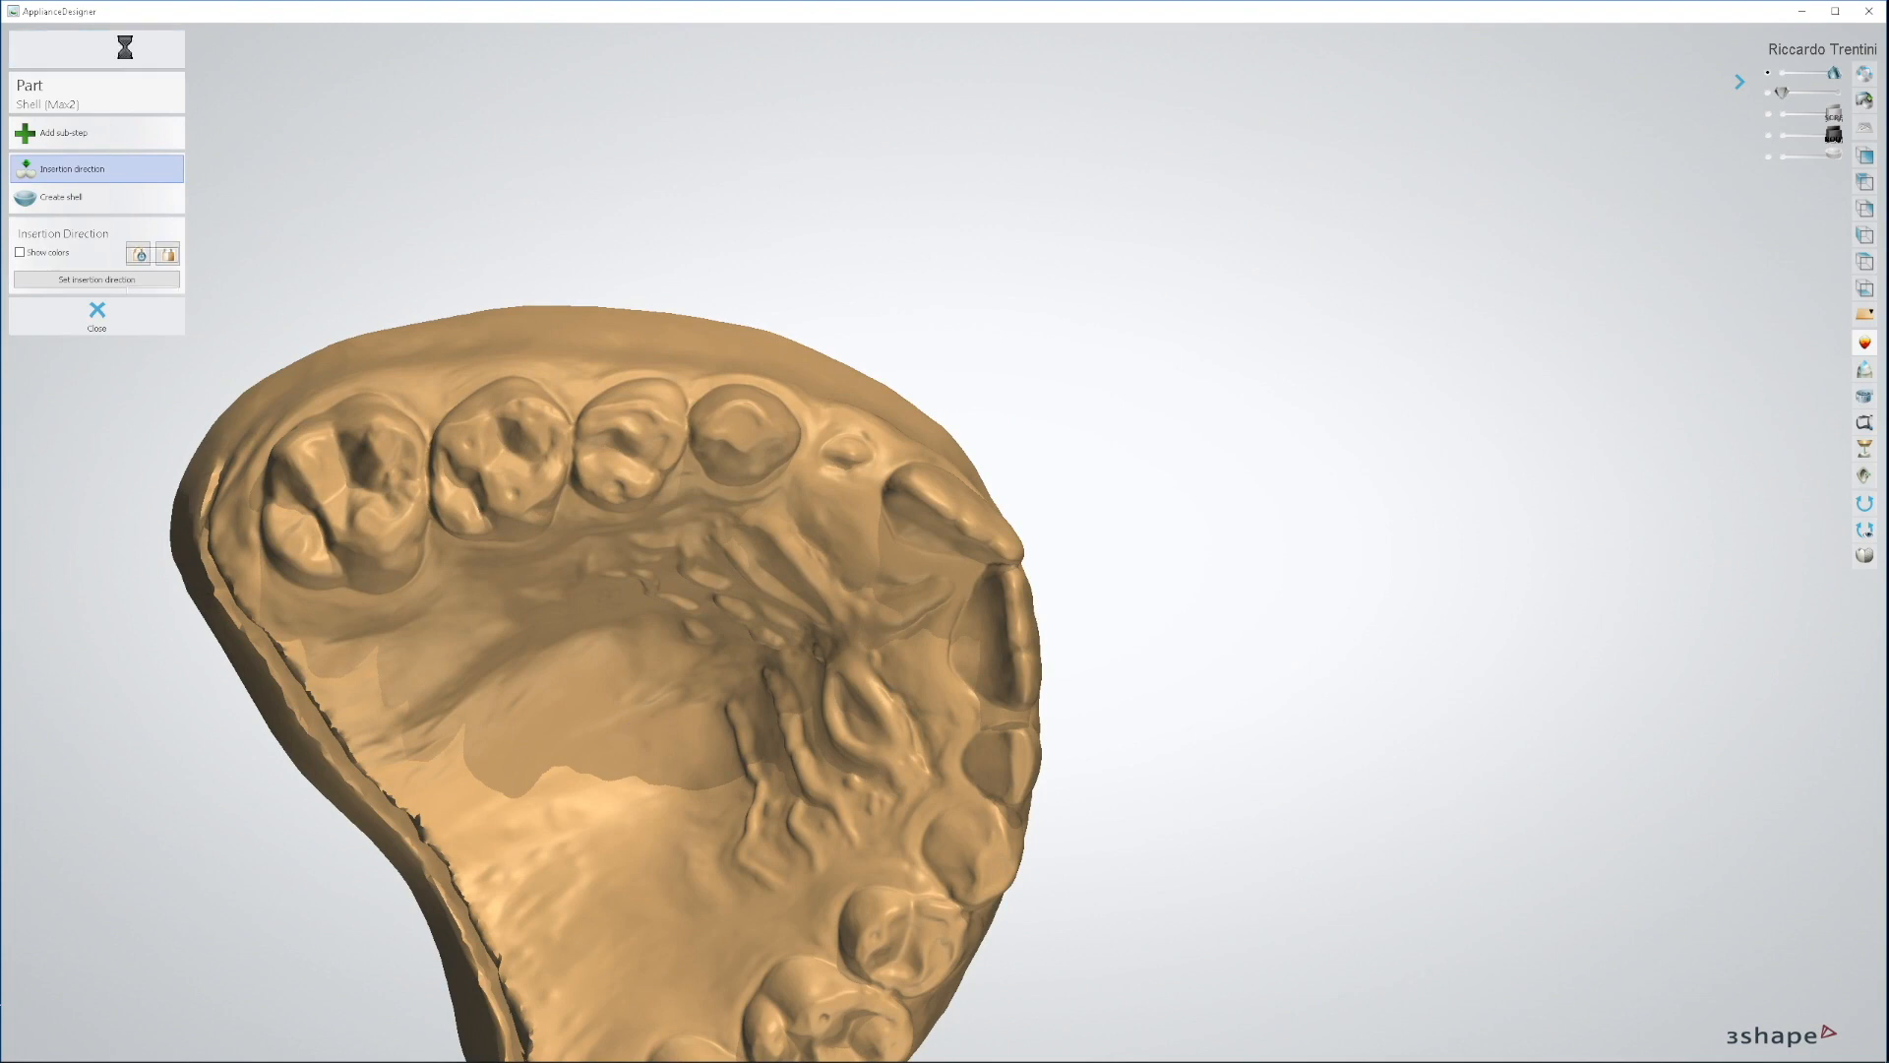
Step: Set the second shell's thickness to 0.7 mm, its inside offset to 0.00 mm and the edge smoothing to High
middle_drag(600, 659, 710, 557)
click(172, 257)
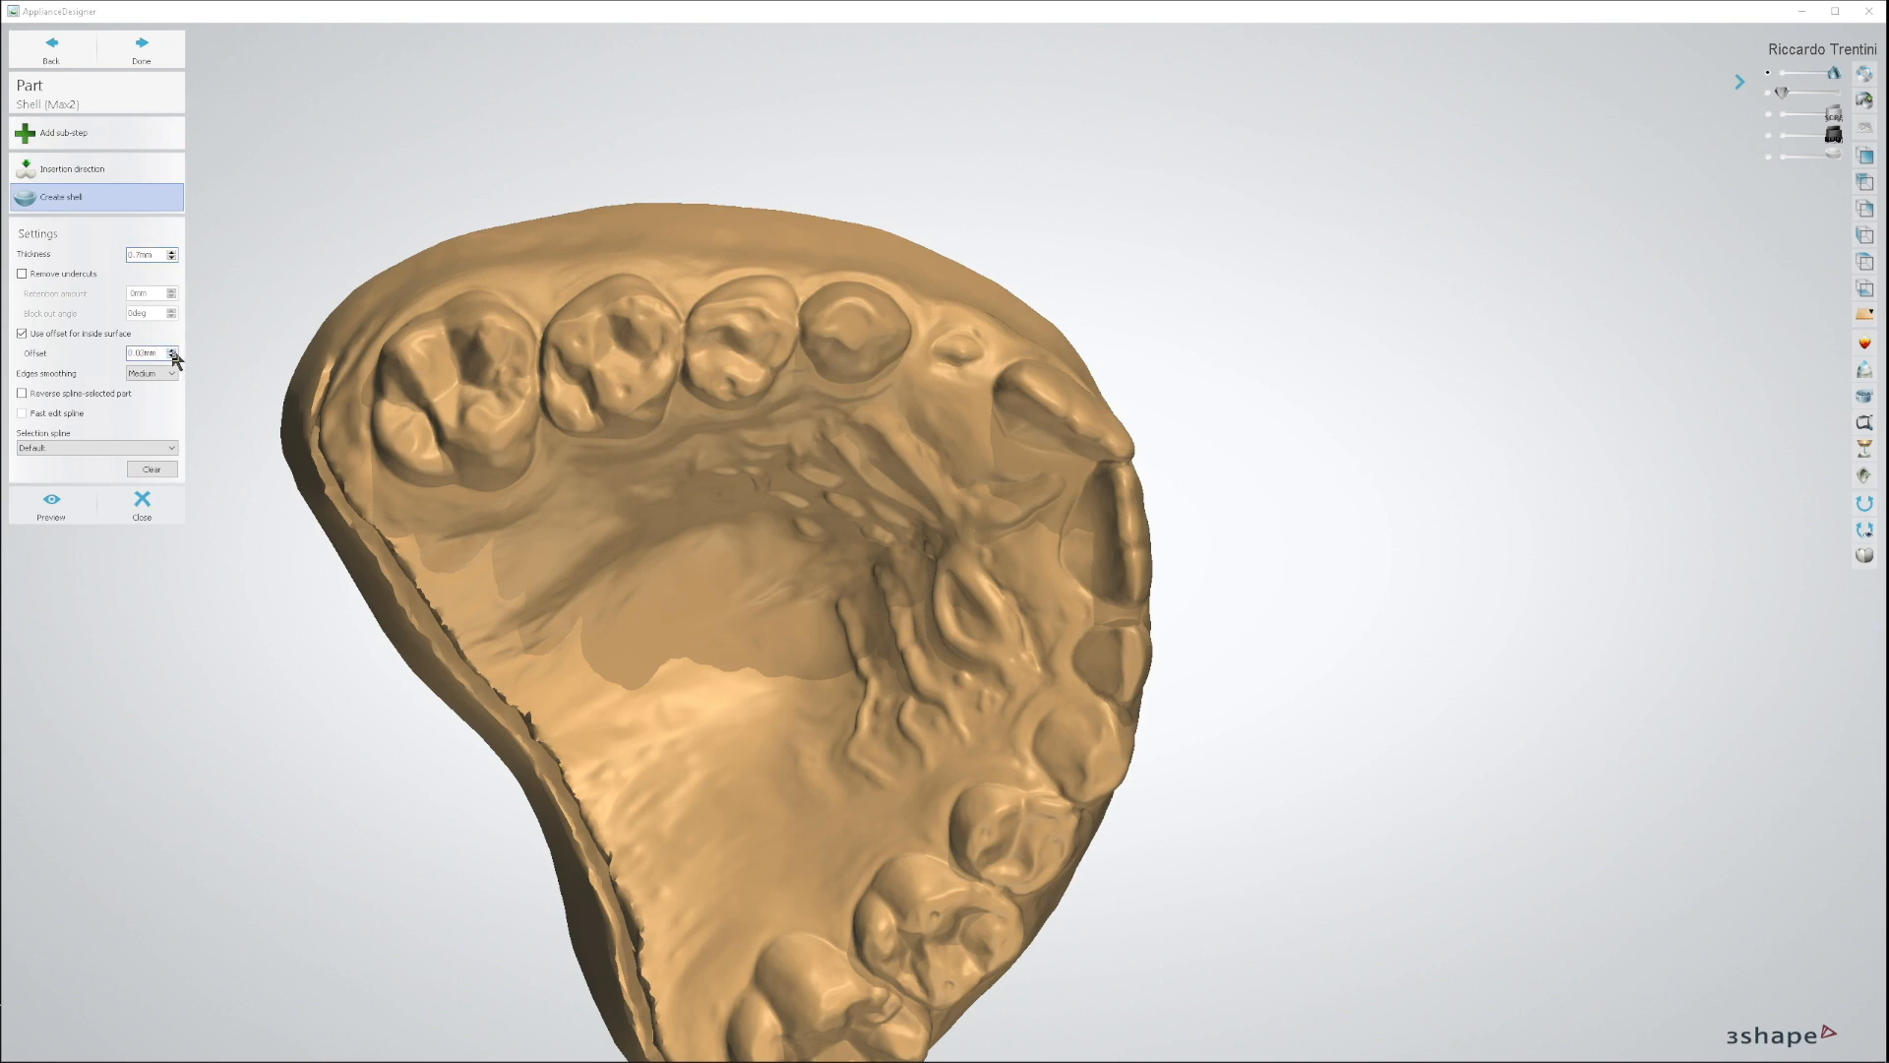
click(147, 372)
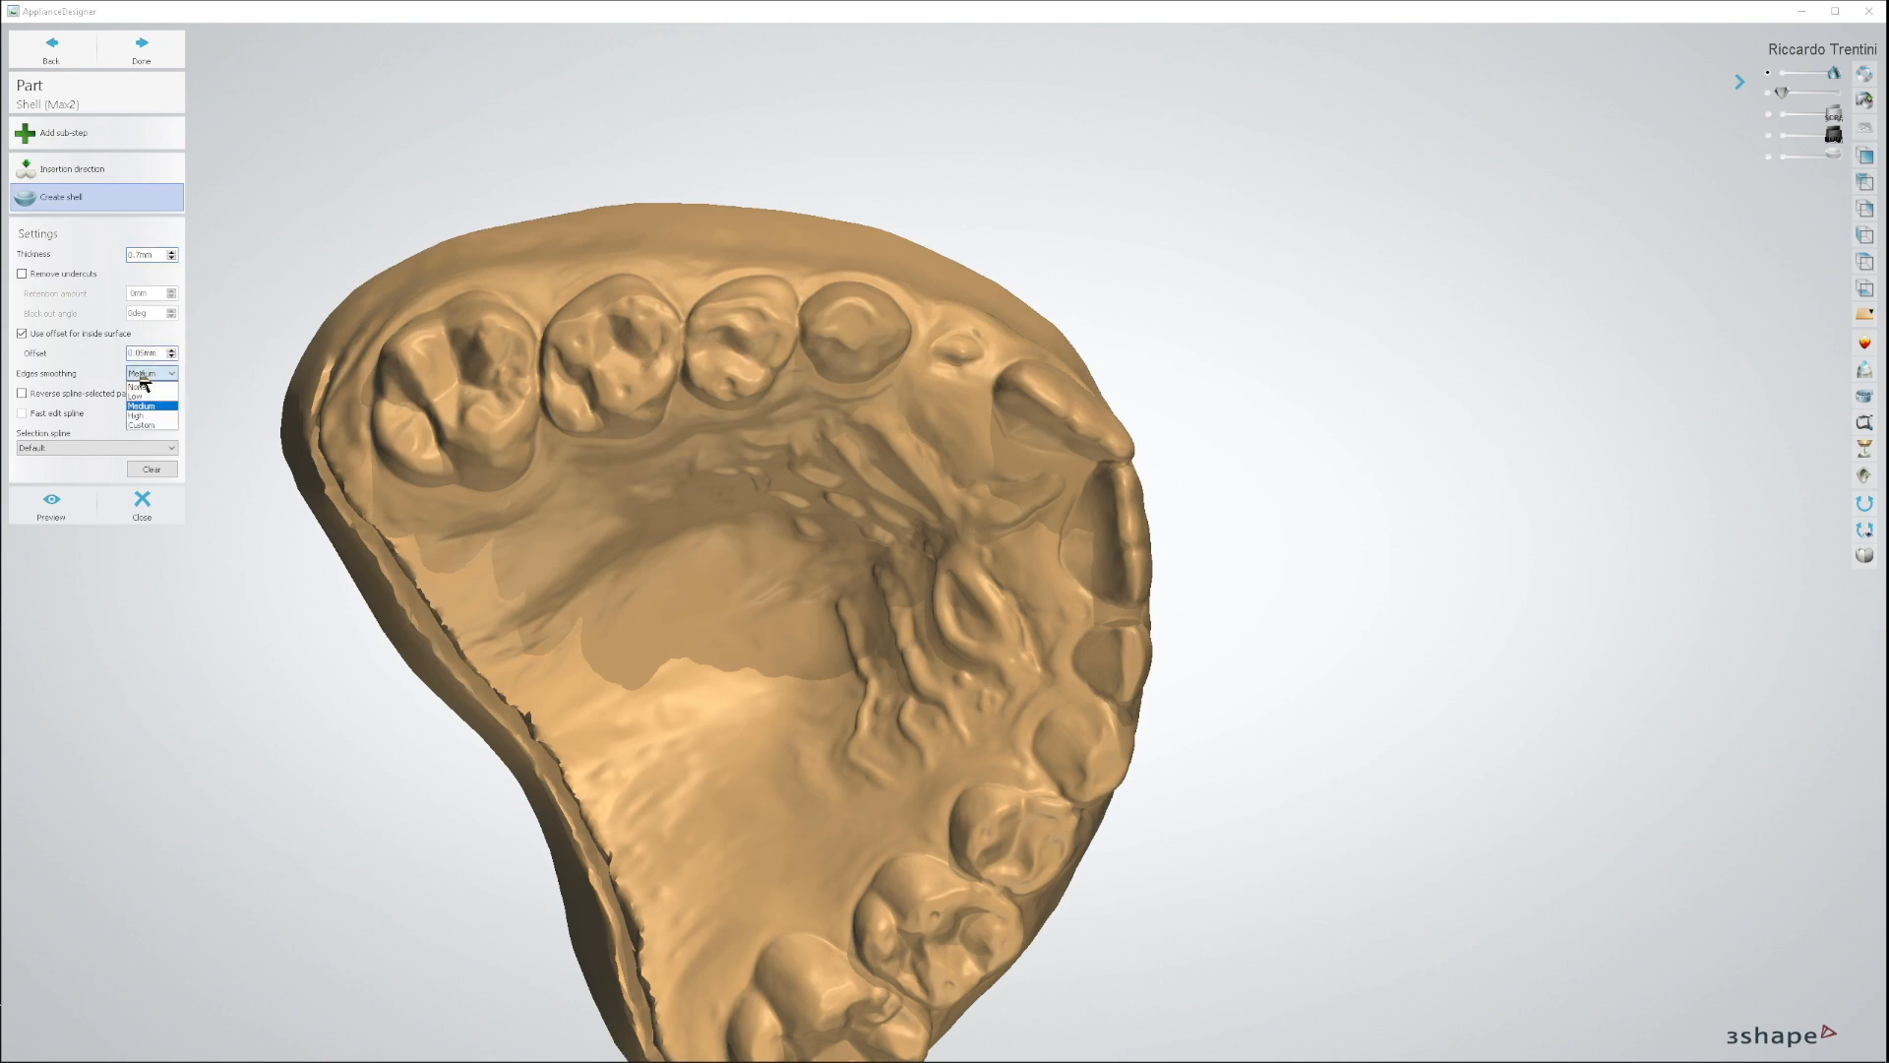
click(150, 421)
Step: Draw the outline along the palatal gum margins from behind the second-to-last molar to the front premolar and back across its crown
right_drag(758, 663, 790, 590)
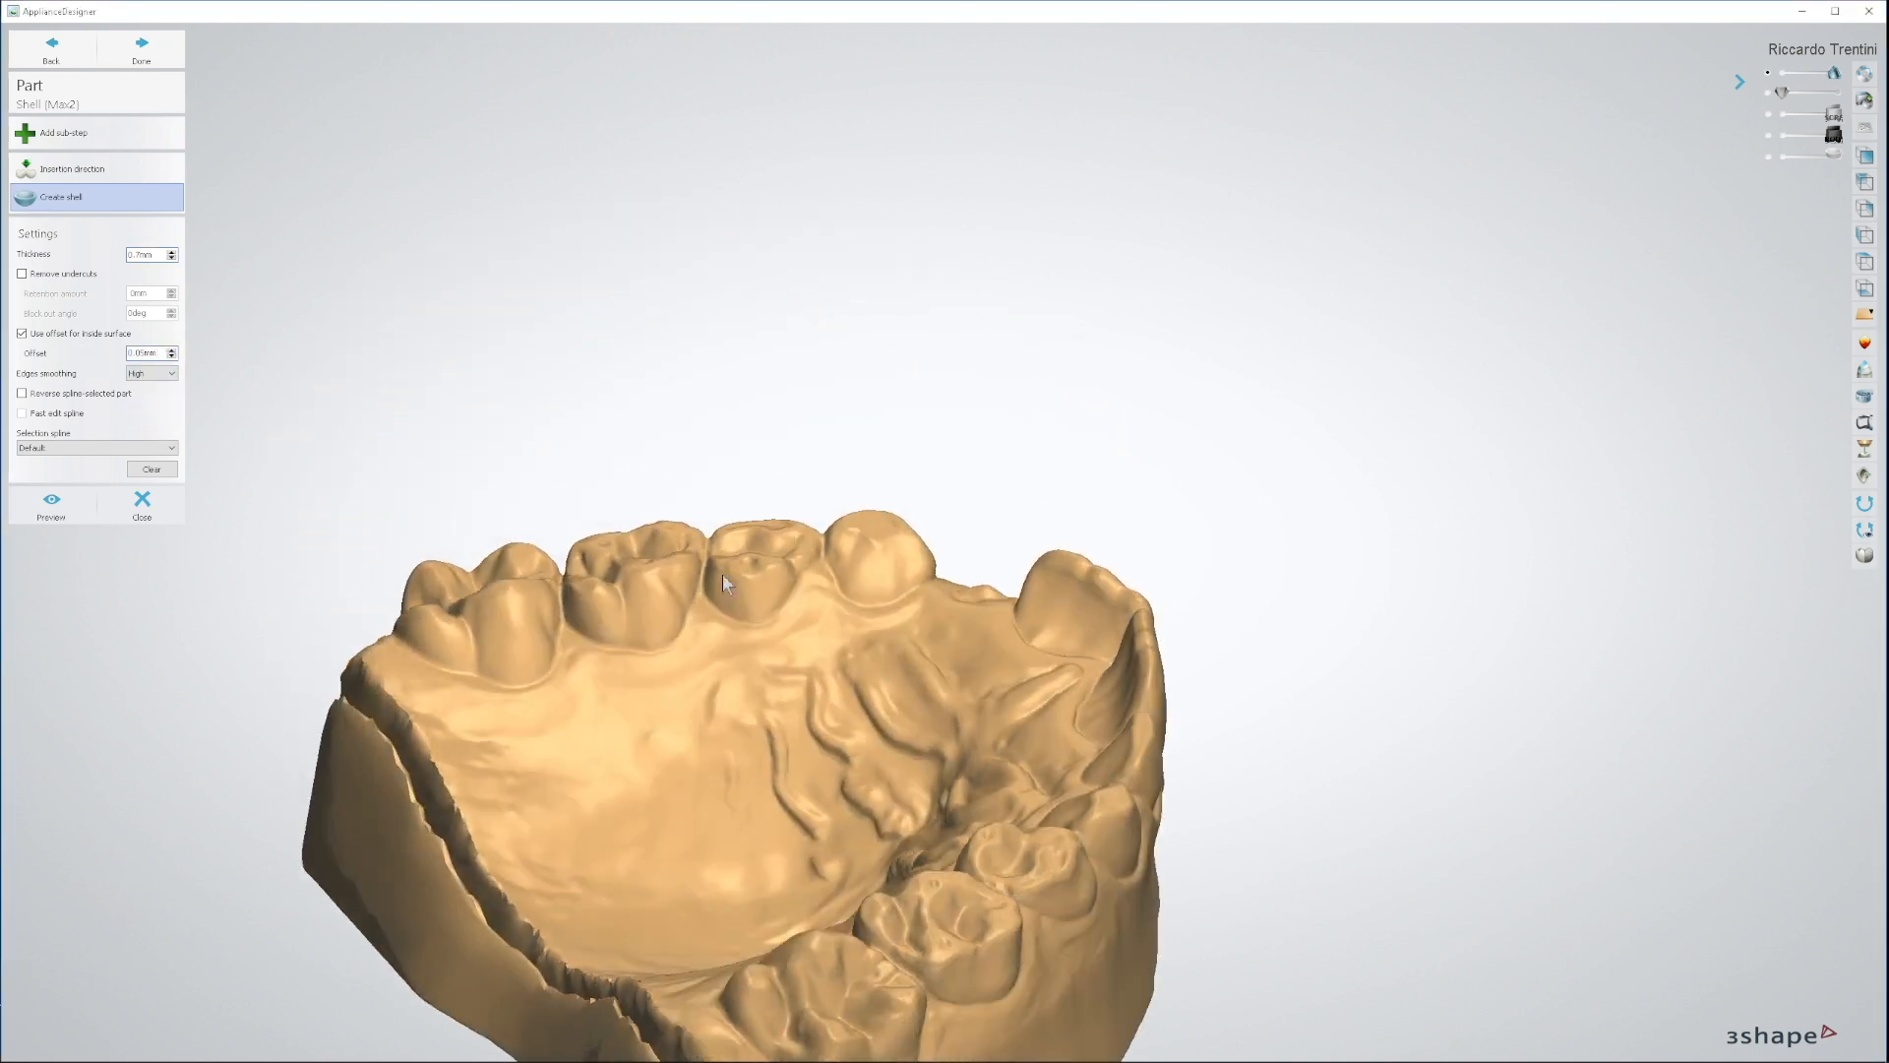
scroll(566, 556, up, 5)
right_drag(695, 666, 682, 604)
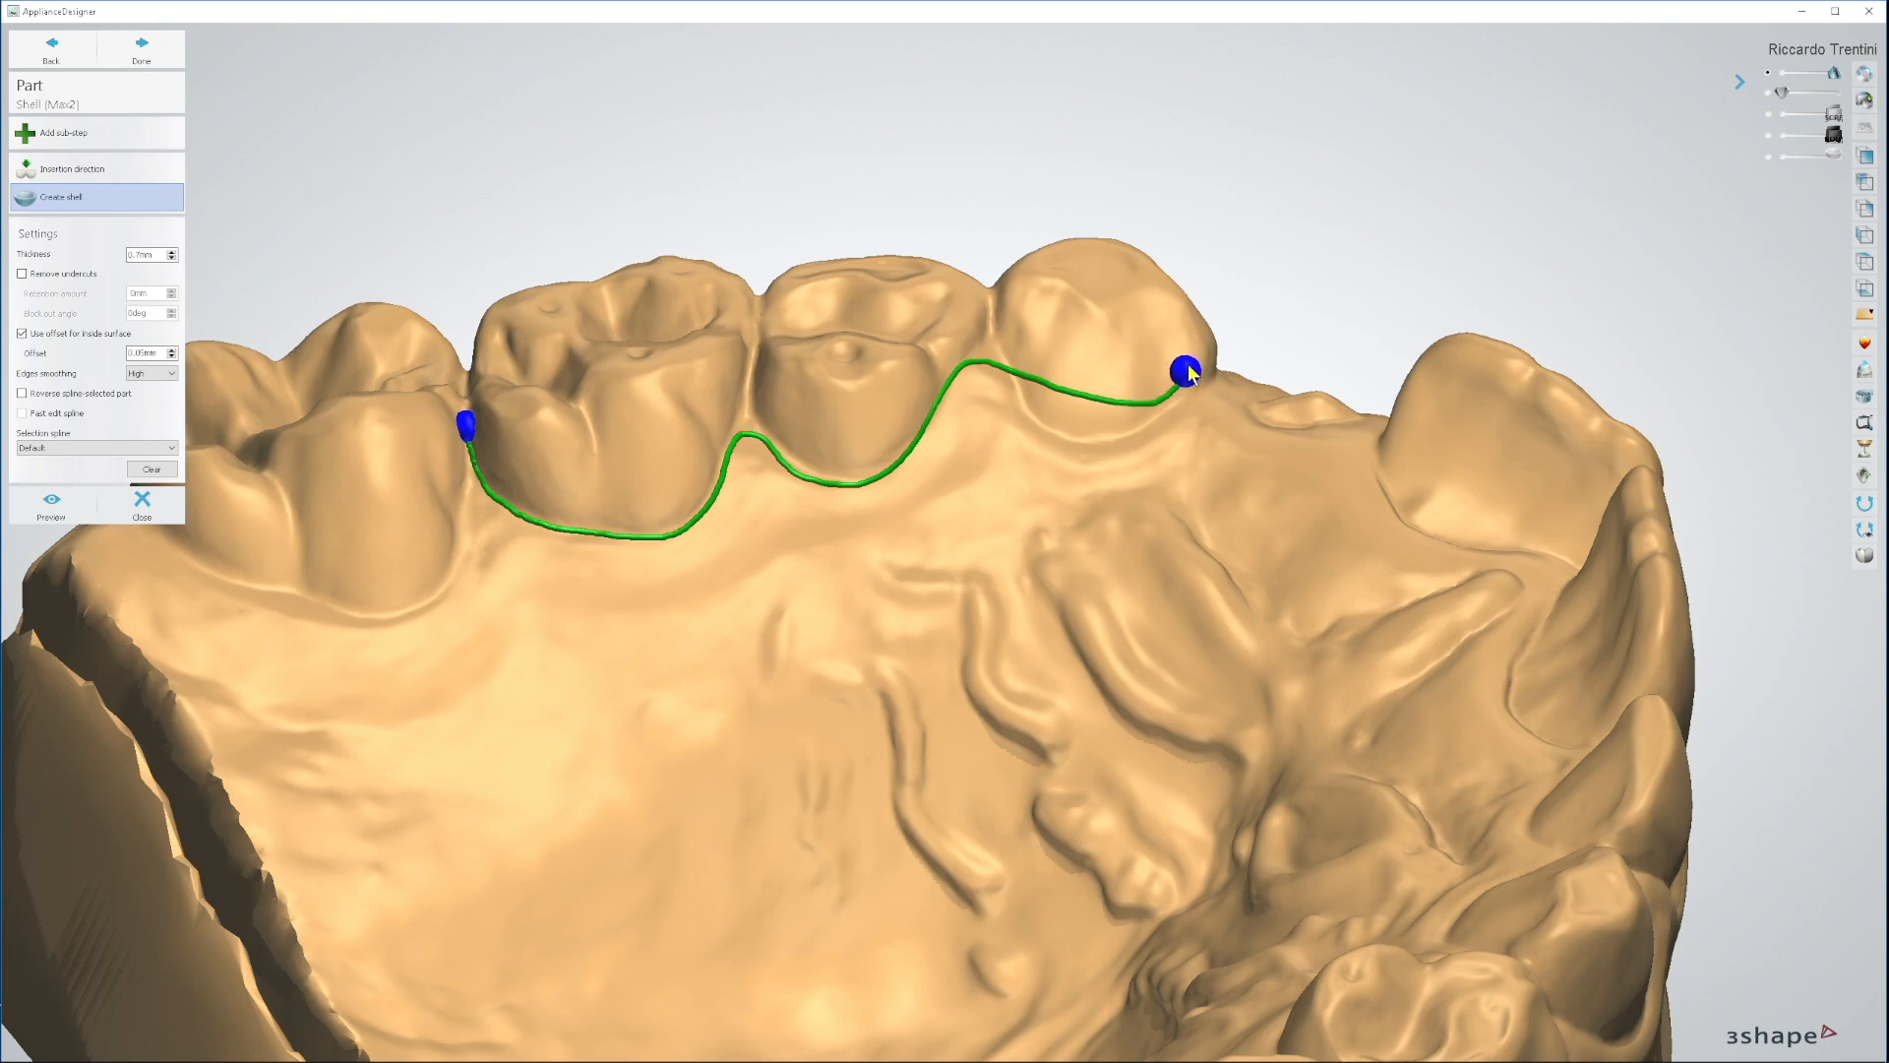
click(1193, 337)
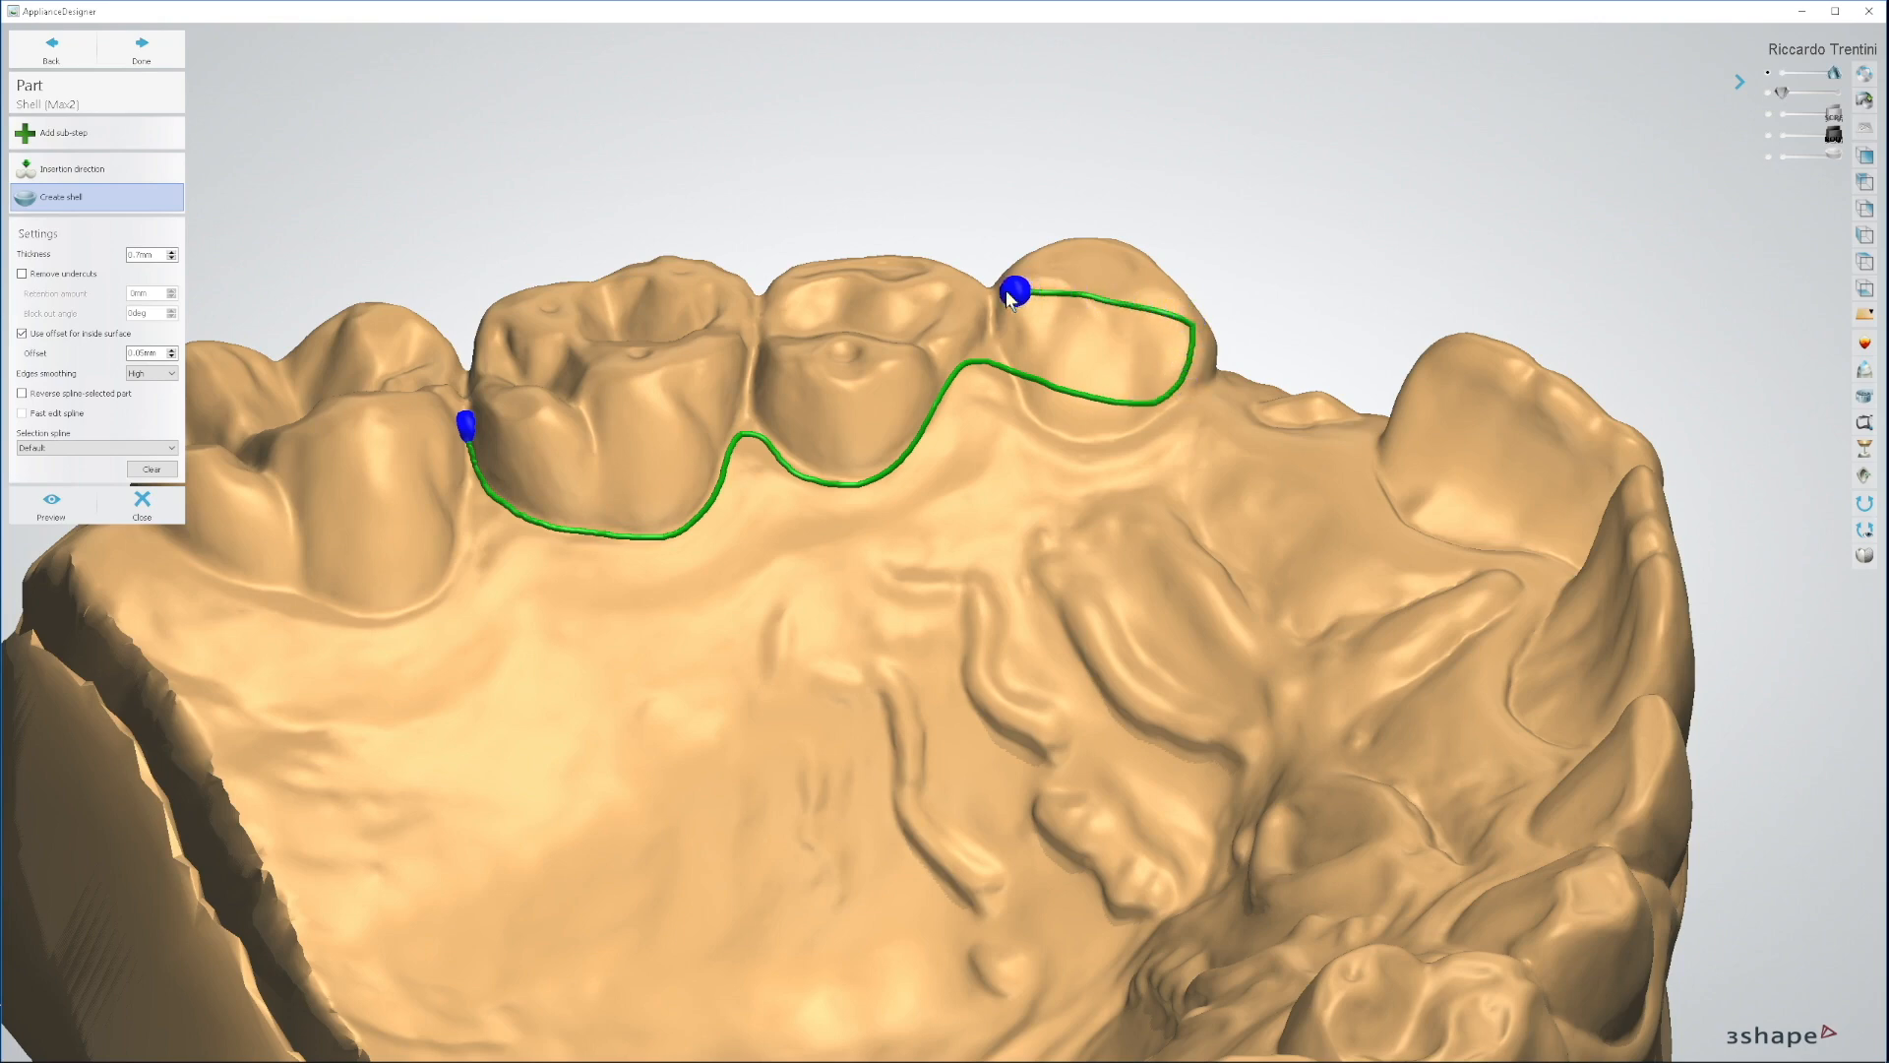
Step: Continue the outline over the second premolar's palatal crown, run it around the molar's outer side and close it behind that tooth
right_drag(975, 292, 1031, 471)
middle_drag(1031, 470, 755, 896)
right_drag(755, 896, 719, 569)
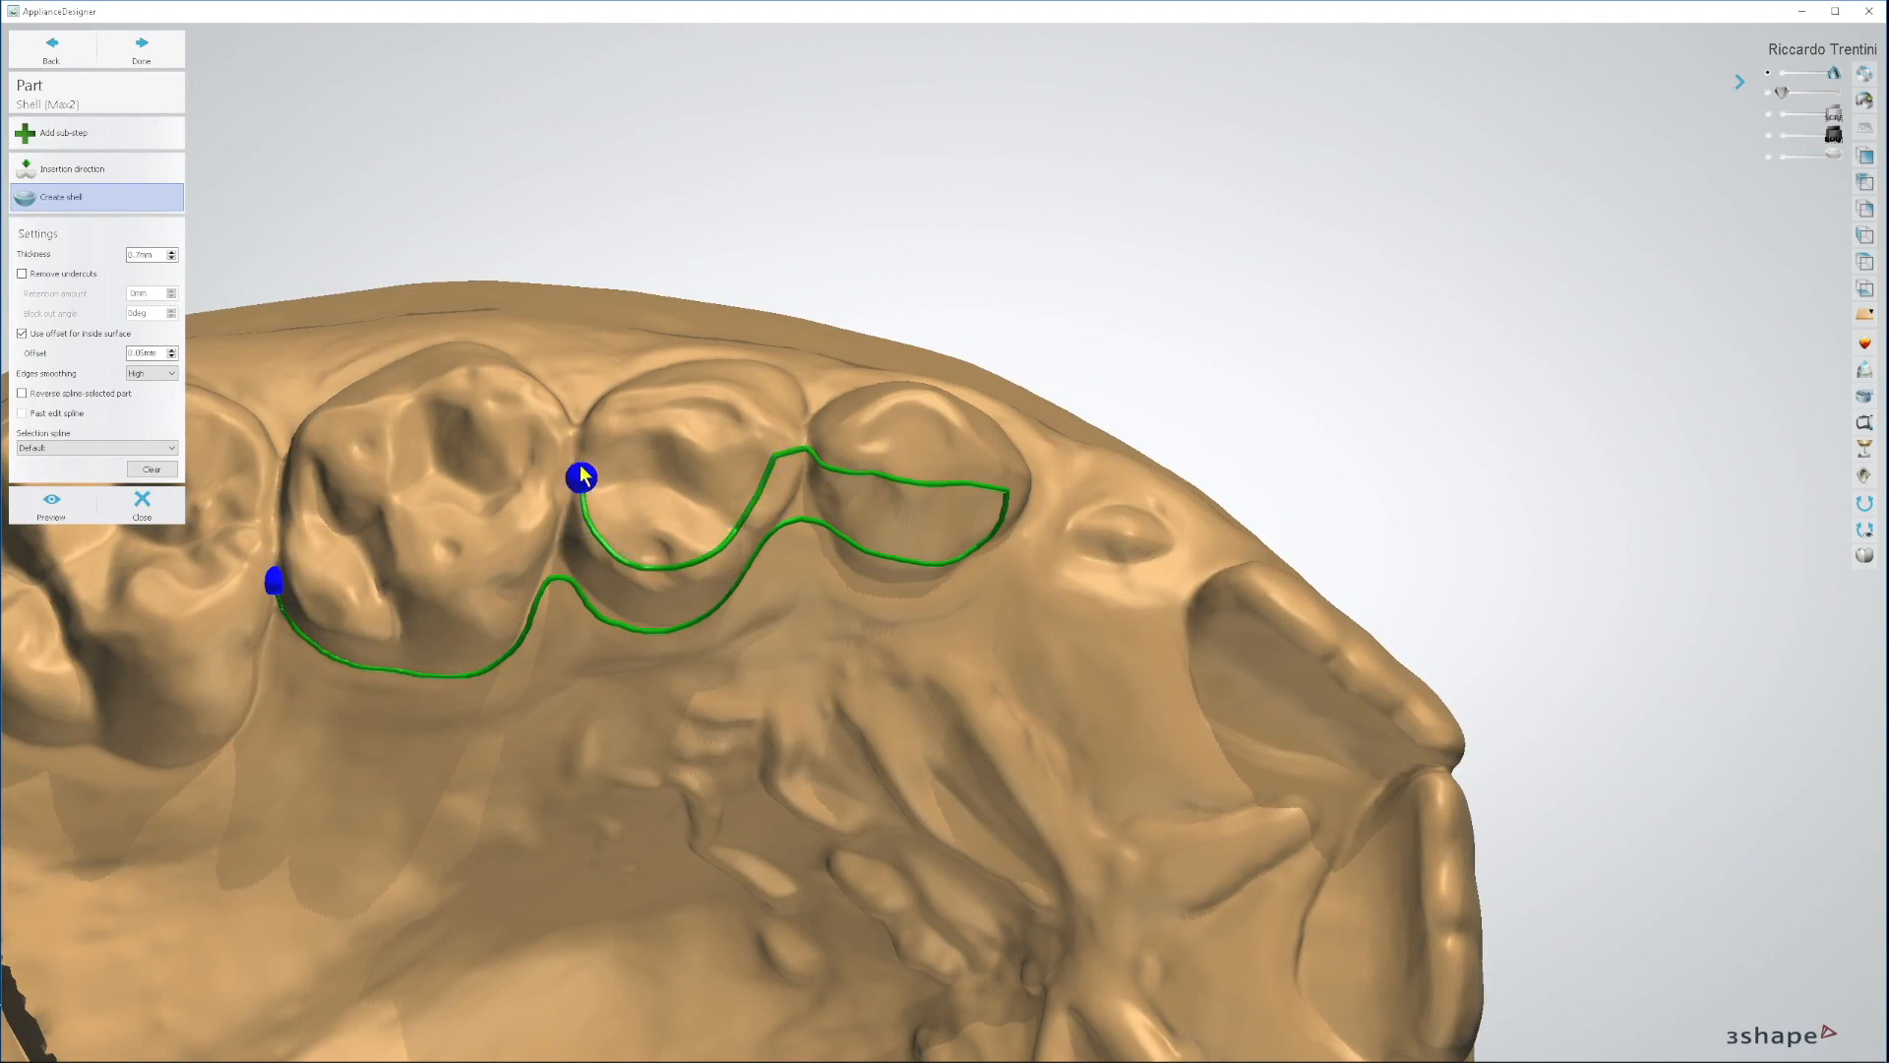
right_drag(576, 434, 758, 450)
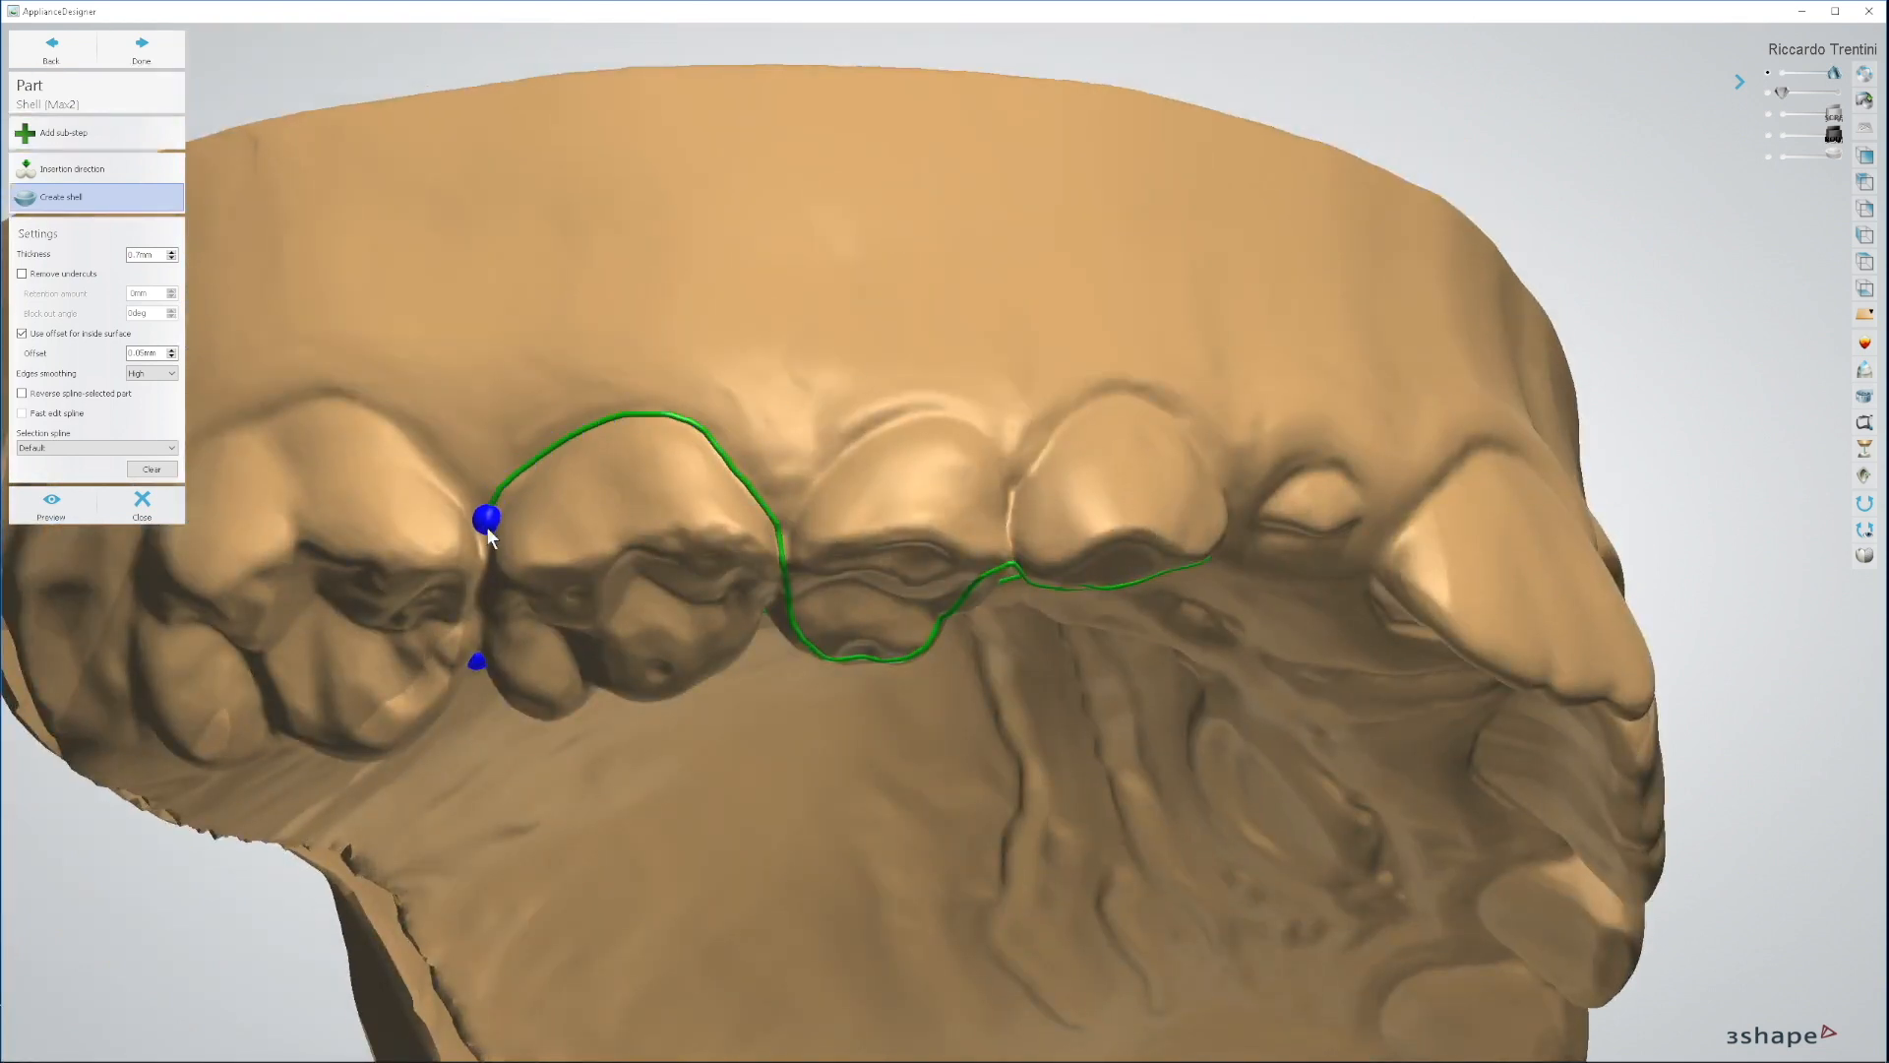
click(479, 593)
right_drag(564, 639, 653, 651)
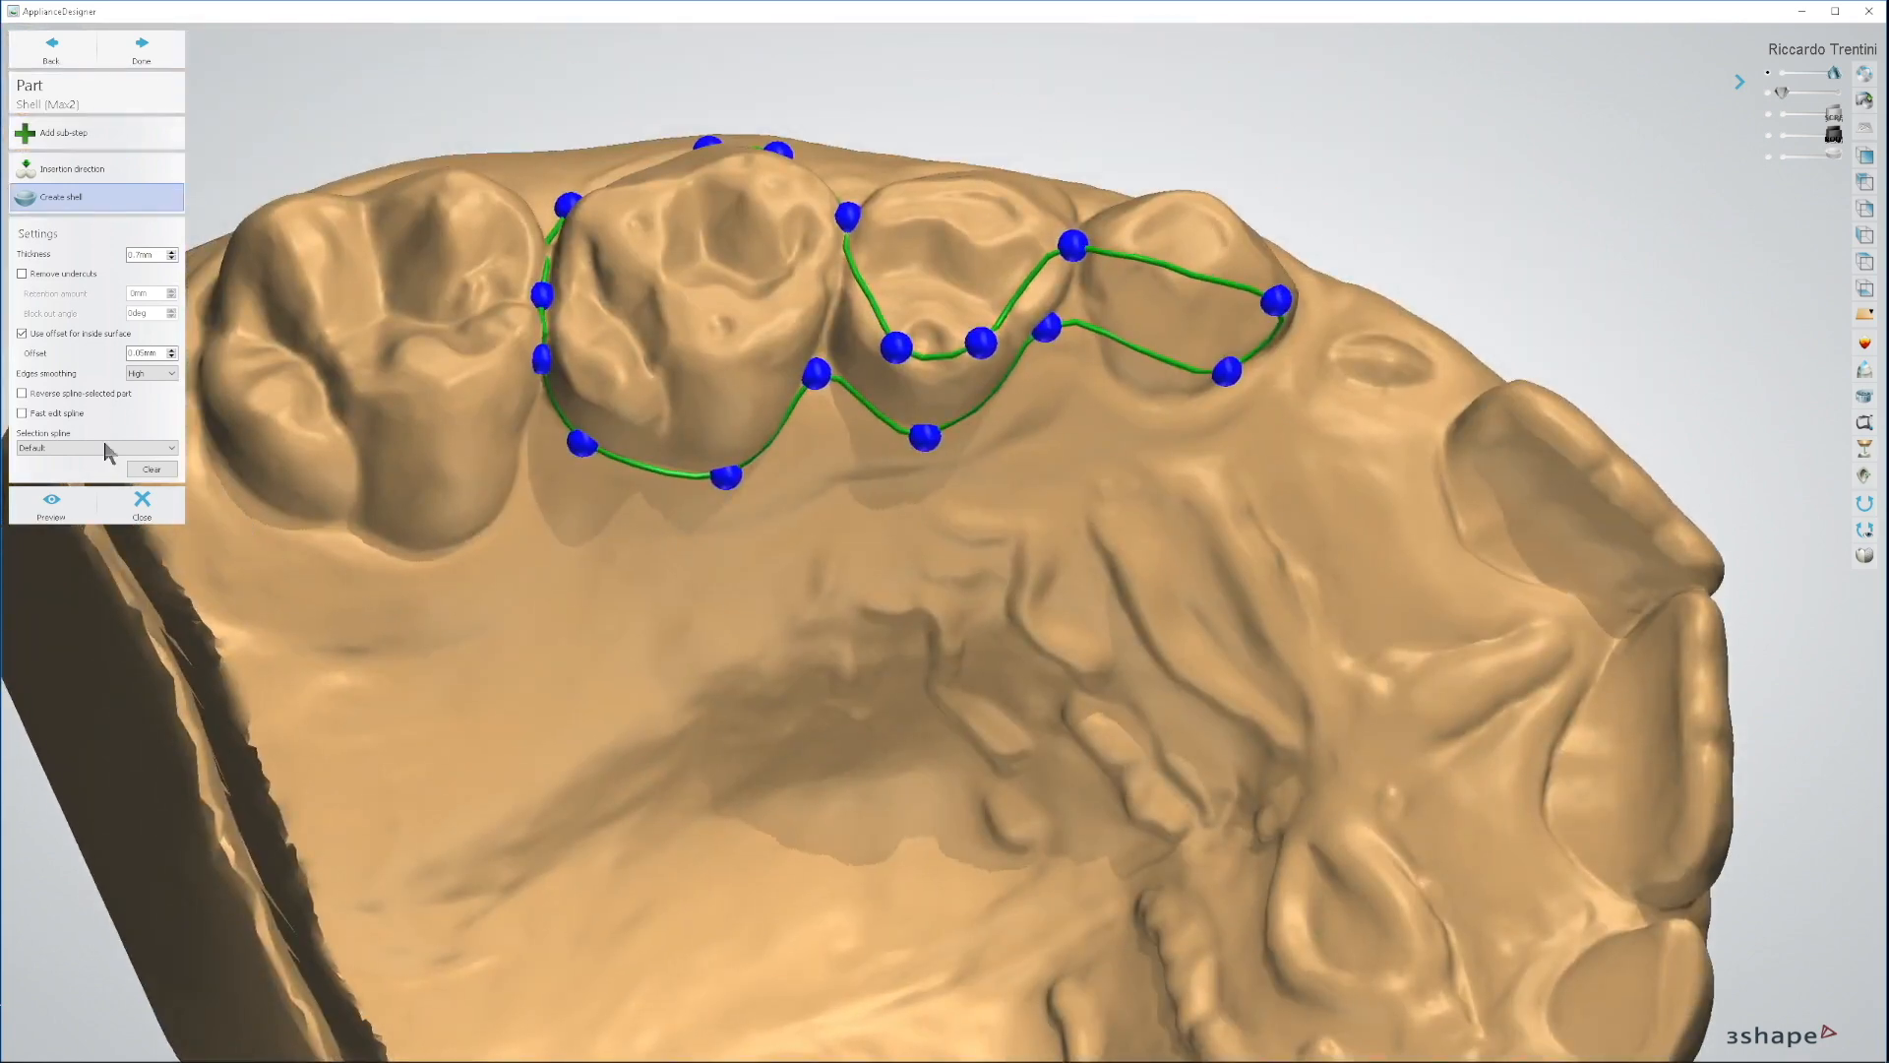
Step: Turn on fast spline editing and refine the shell outline around the palatal and outer margins of the molar
click(22, 414)
right_drag(738, 581, 588, 283)
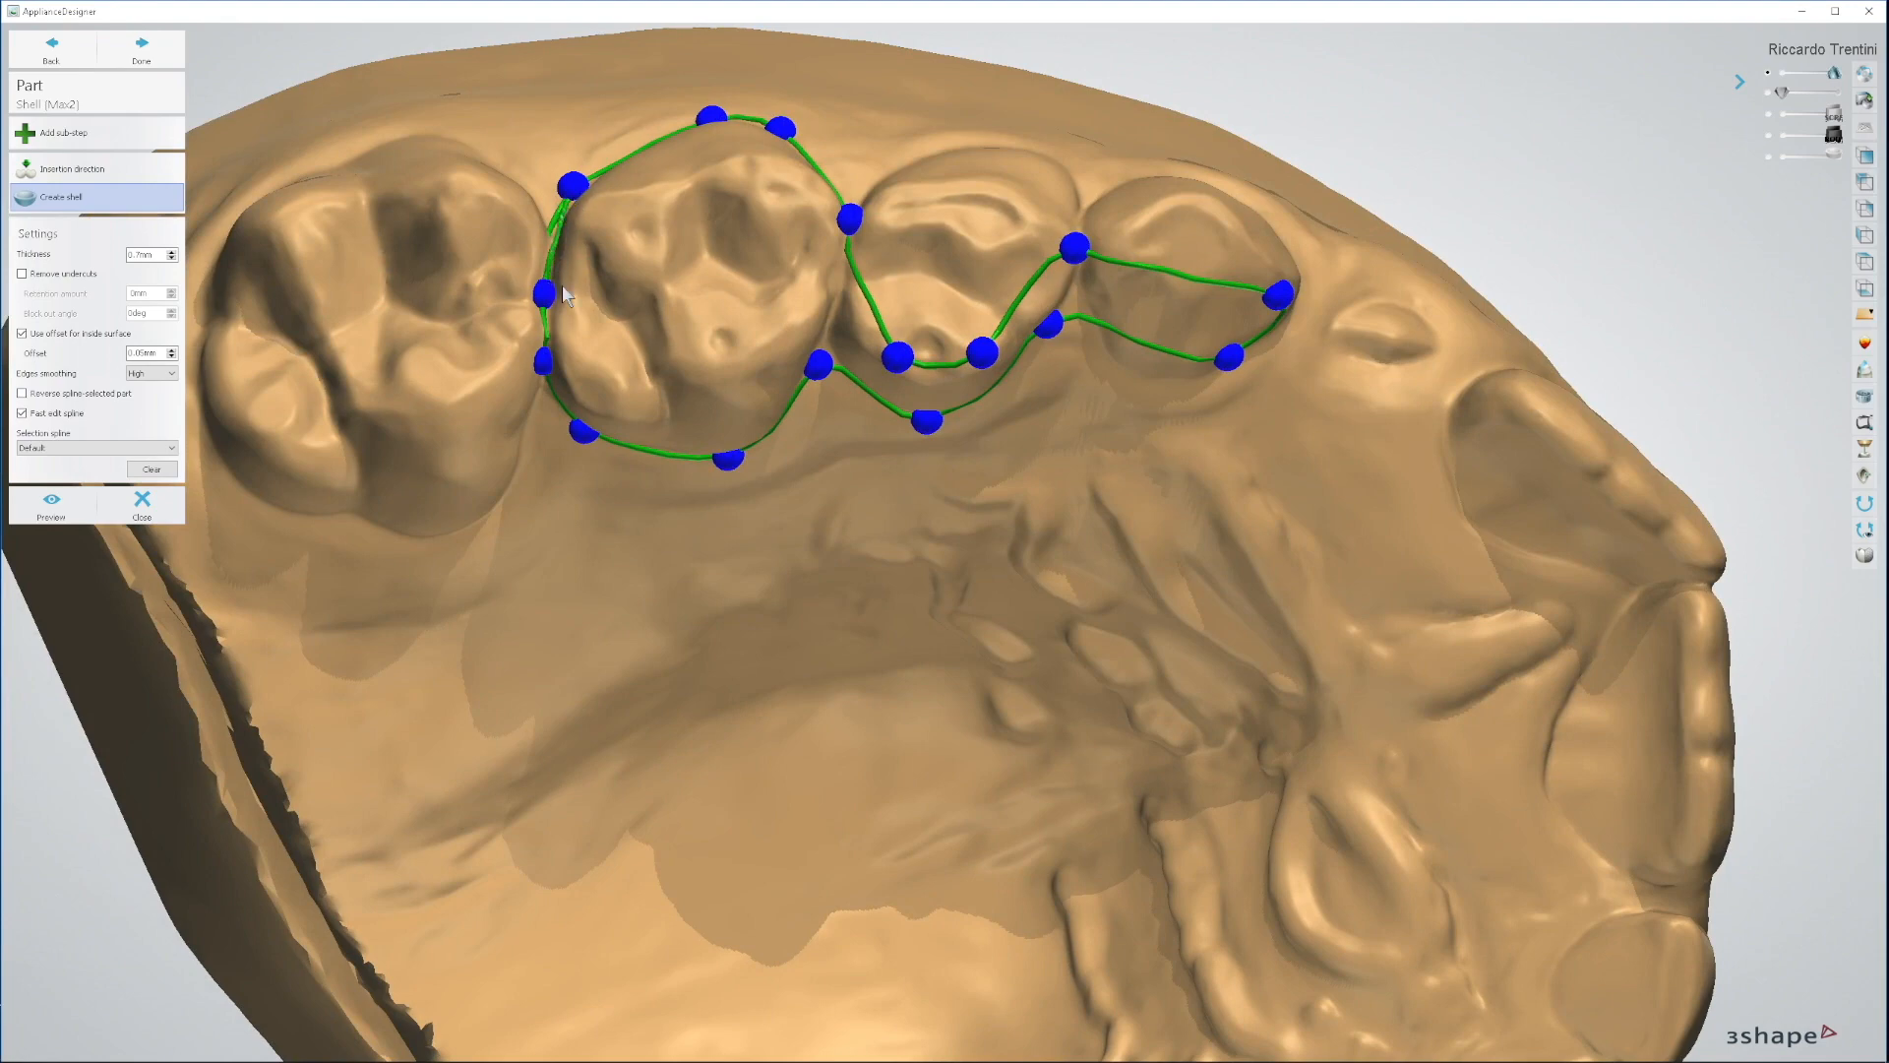
right_drag(548, 290, 647, 276)
drag(587, 701, 744, 735)
right_drag(854, 726, 705, 395)
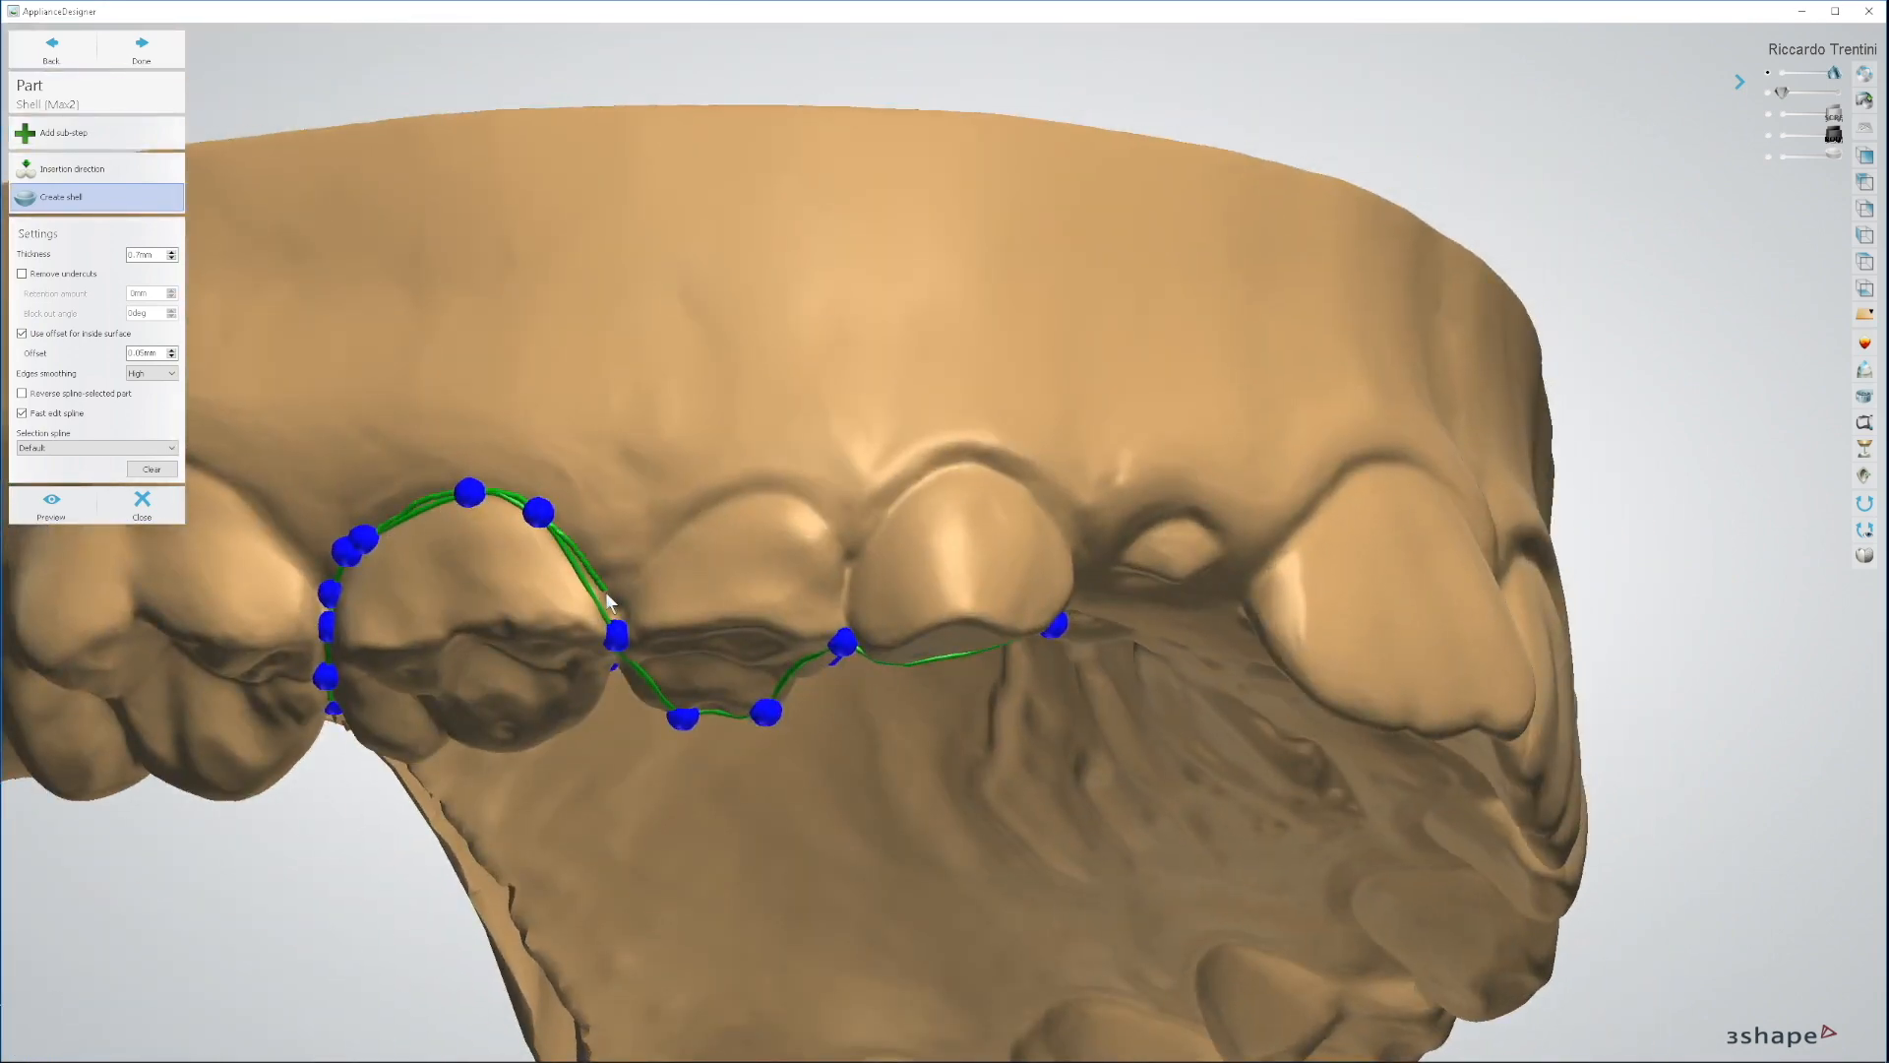
right_drag(713, 647, 640, 584)
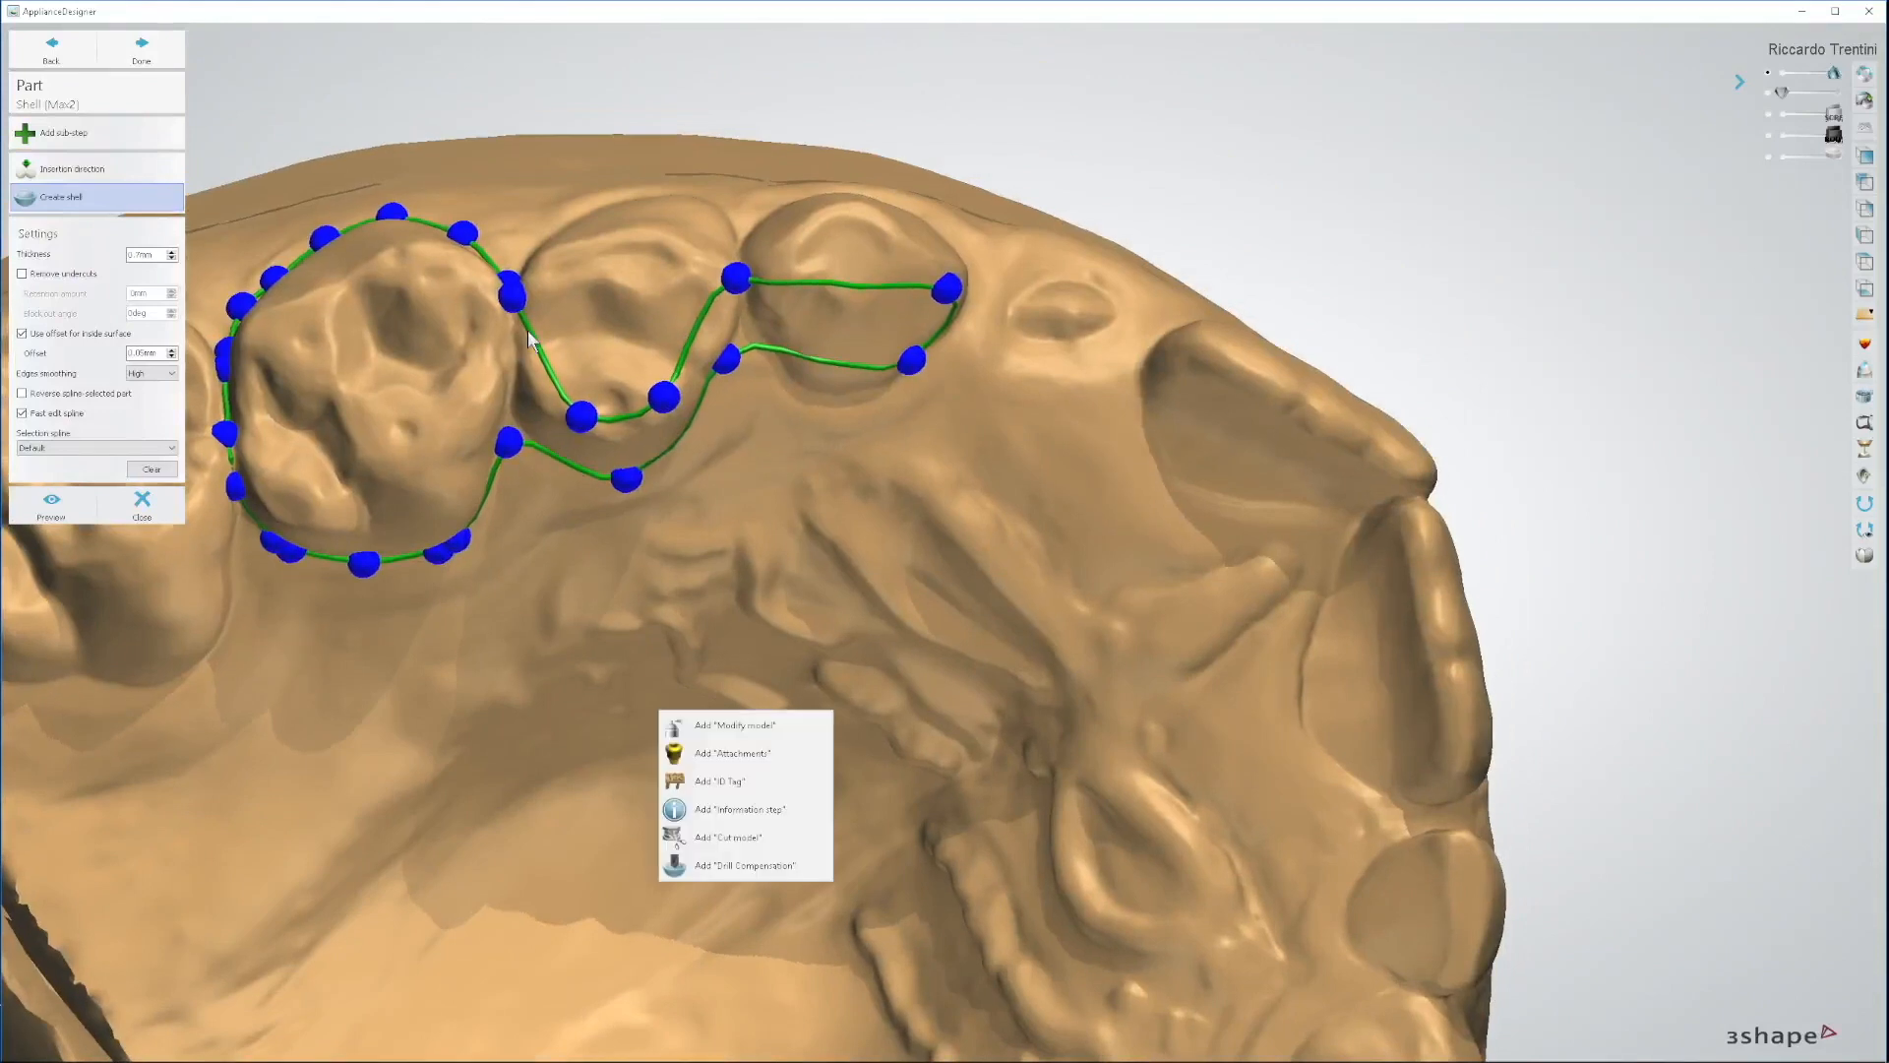
right_click(1235, 115)
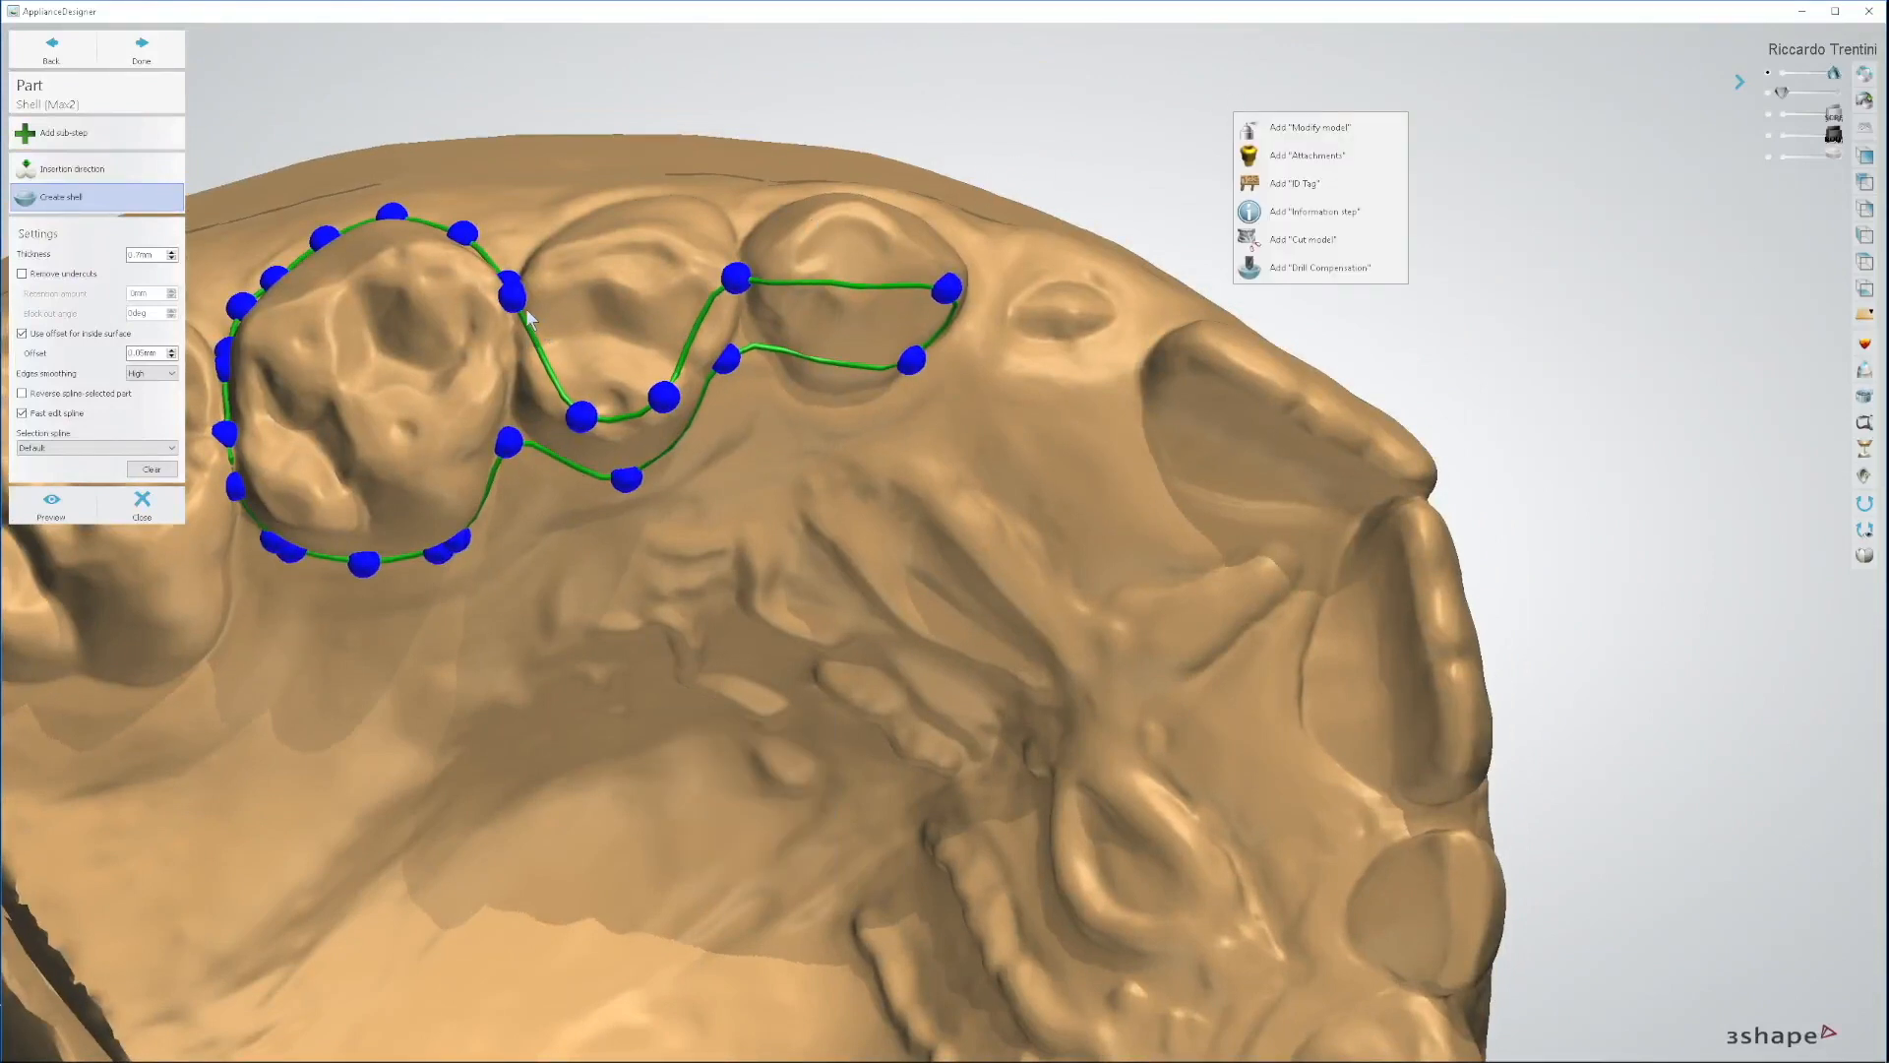
Step: Refine the outline over the crowns of both premolars and along their palatal gum margins
drag(519, 303, 533, 338)
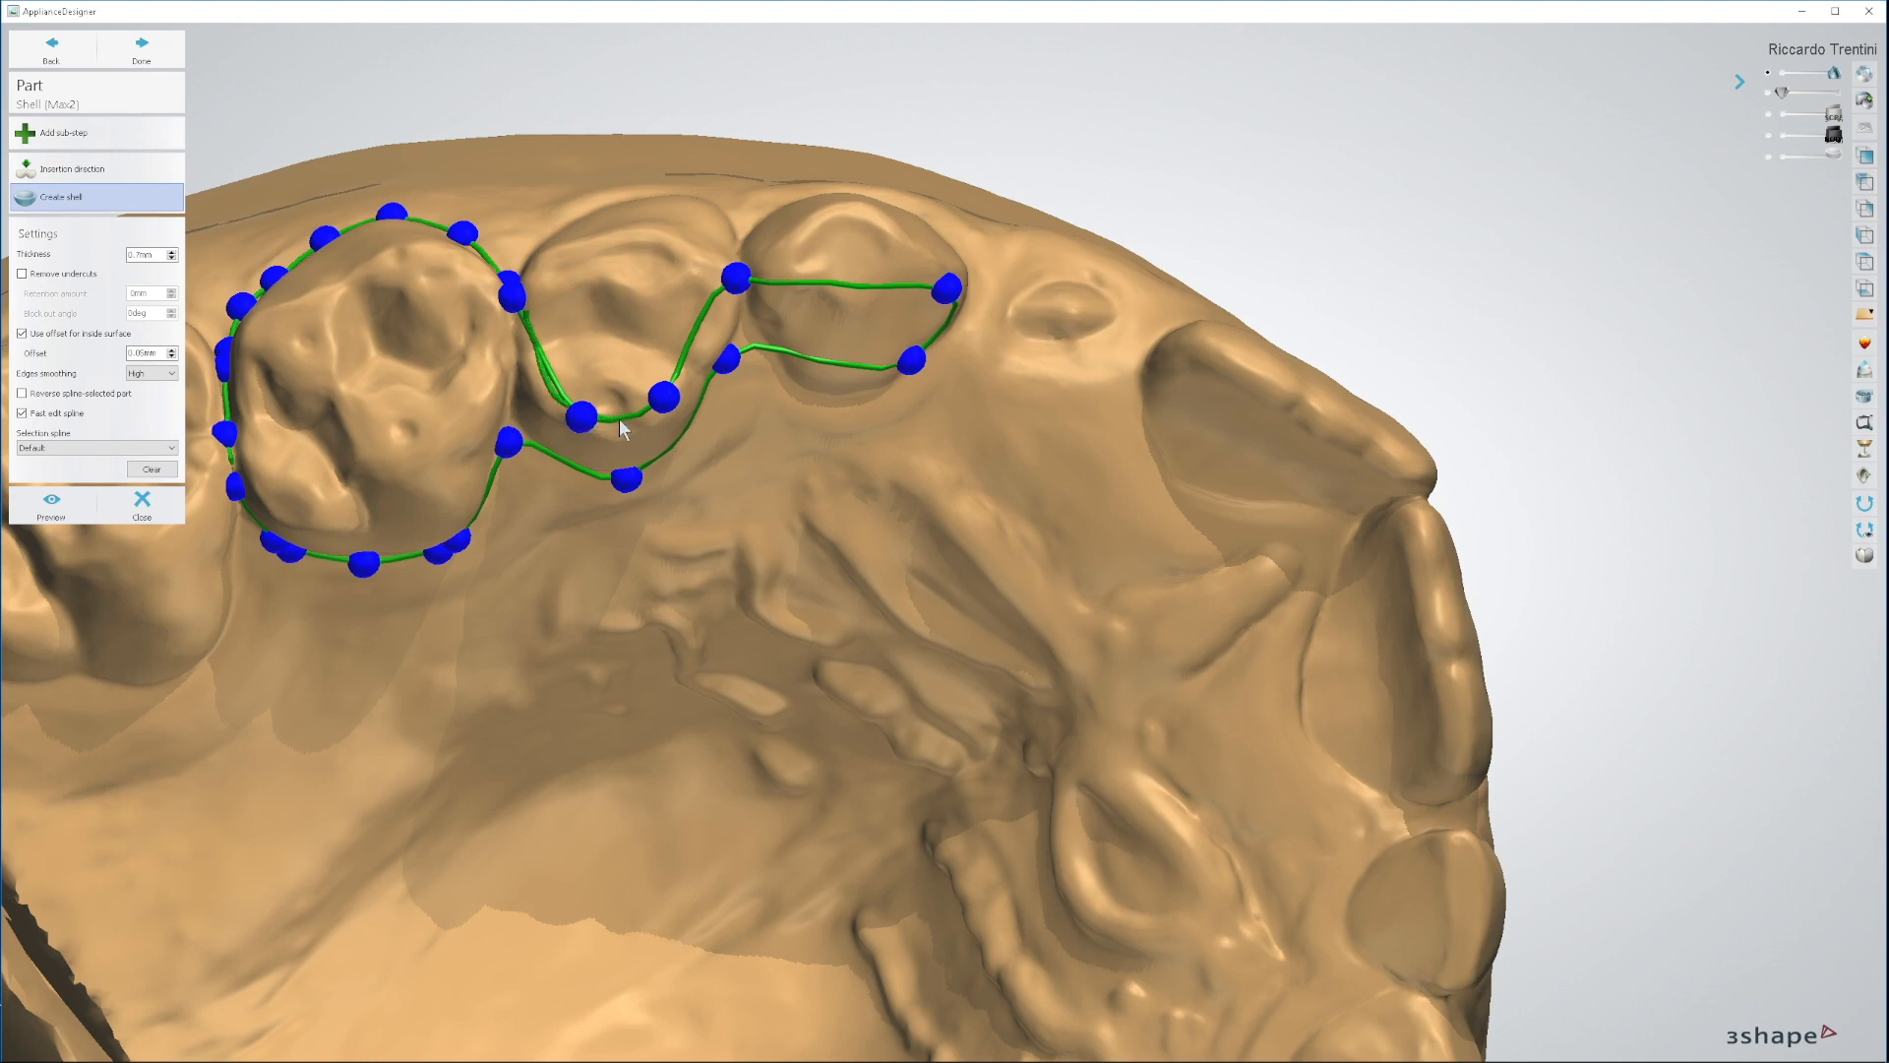
mouse_move(684, 331)
mouse_down()
mouse_move(704, 295)
mouse_move(785, 267)
mouse_up()
right_drag(940, 448, 930, 359)
mouse_move(767, 405)
mouse_down()
mouse_move(936, 431)
mouse_move(933, 481)
mouse_move(897, 500)
mouse_move(808, 496)
mouse_up()
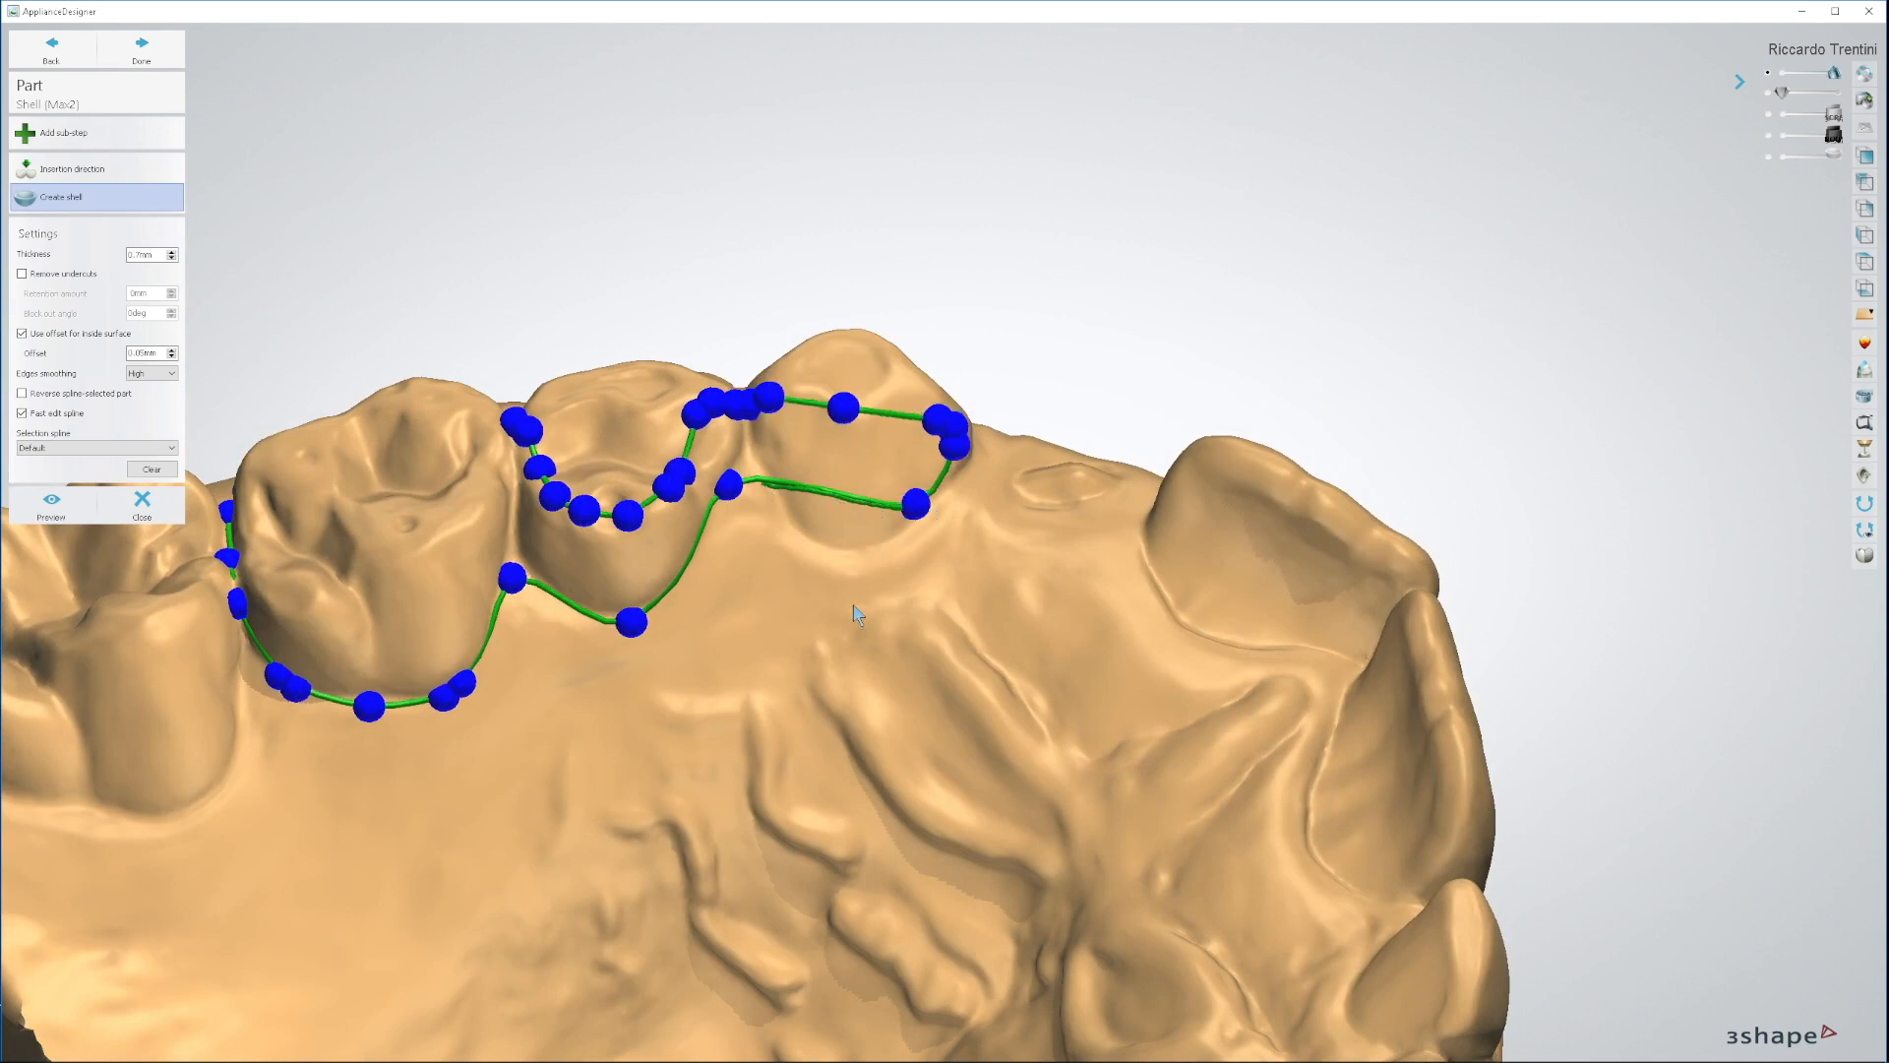
right_drag(837, 662, 823, 638)
mouse_move(550, 698)
mouse_down()
mouse_move(635, 739)
mouse_move(708, 685)
mouse_up()
scroll(693, 759, down, 4)
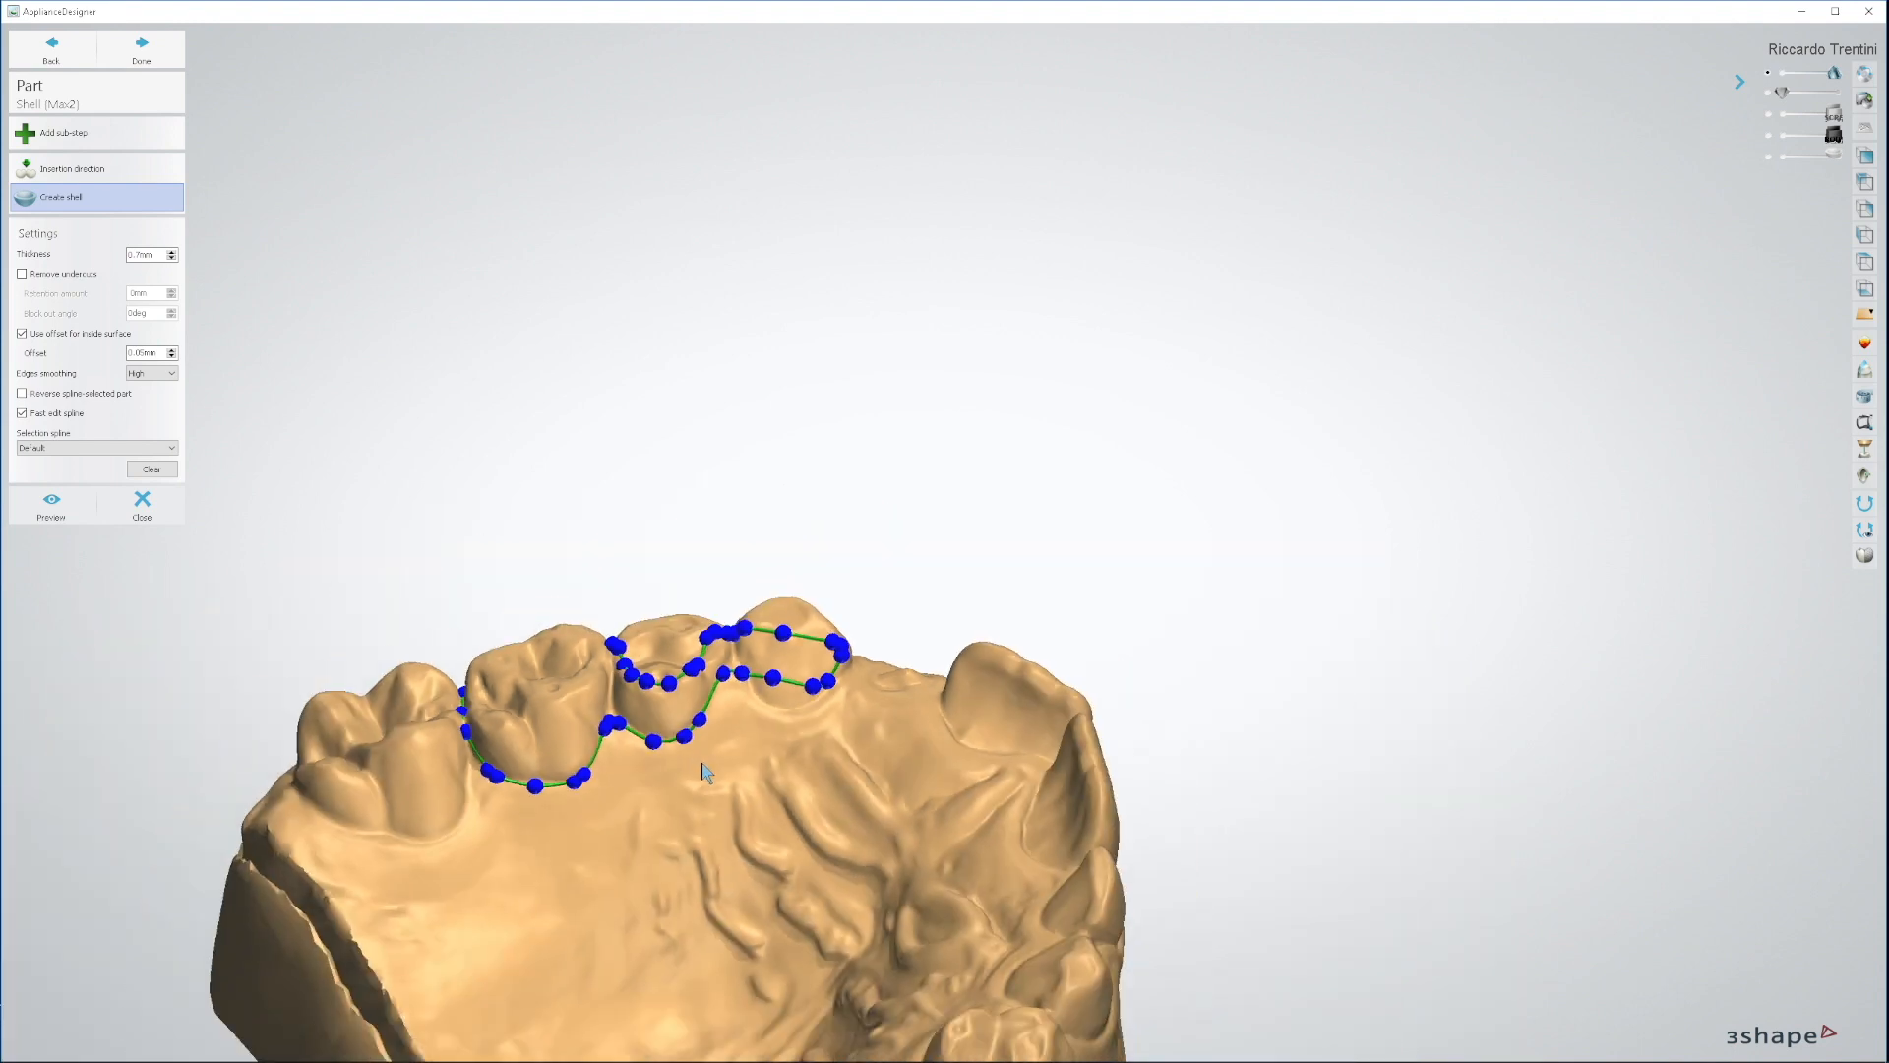
Step: Finish the outline at the front premolar, generate the second shell and show it with the first shell in occlusal view
drag(832, 676, 816, 687)
scroll(782, 672, down, 5)
right_drag(782, 672, 799, 762)
click(144, 54)
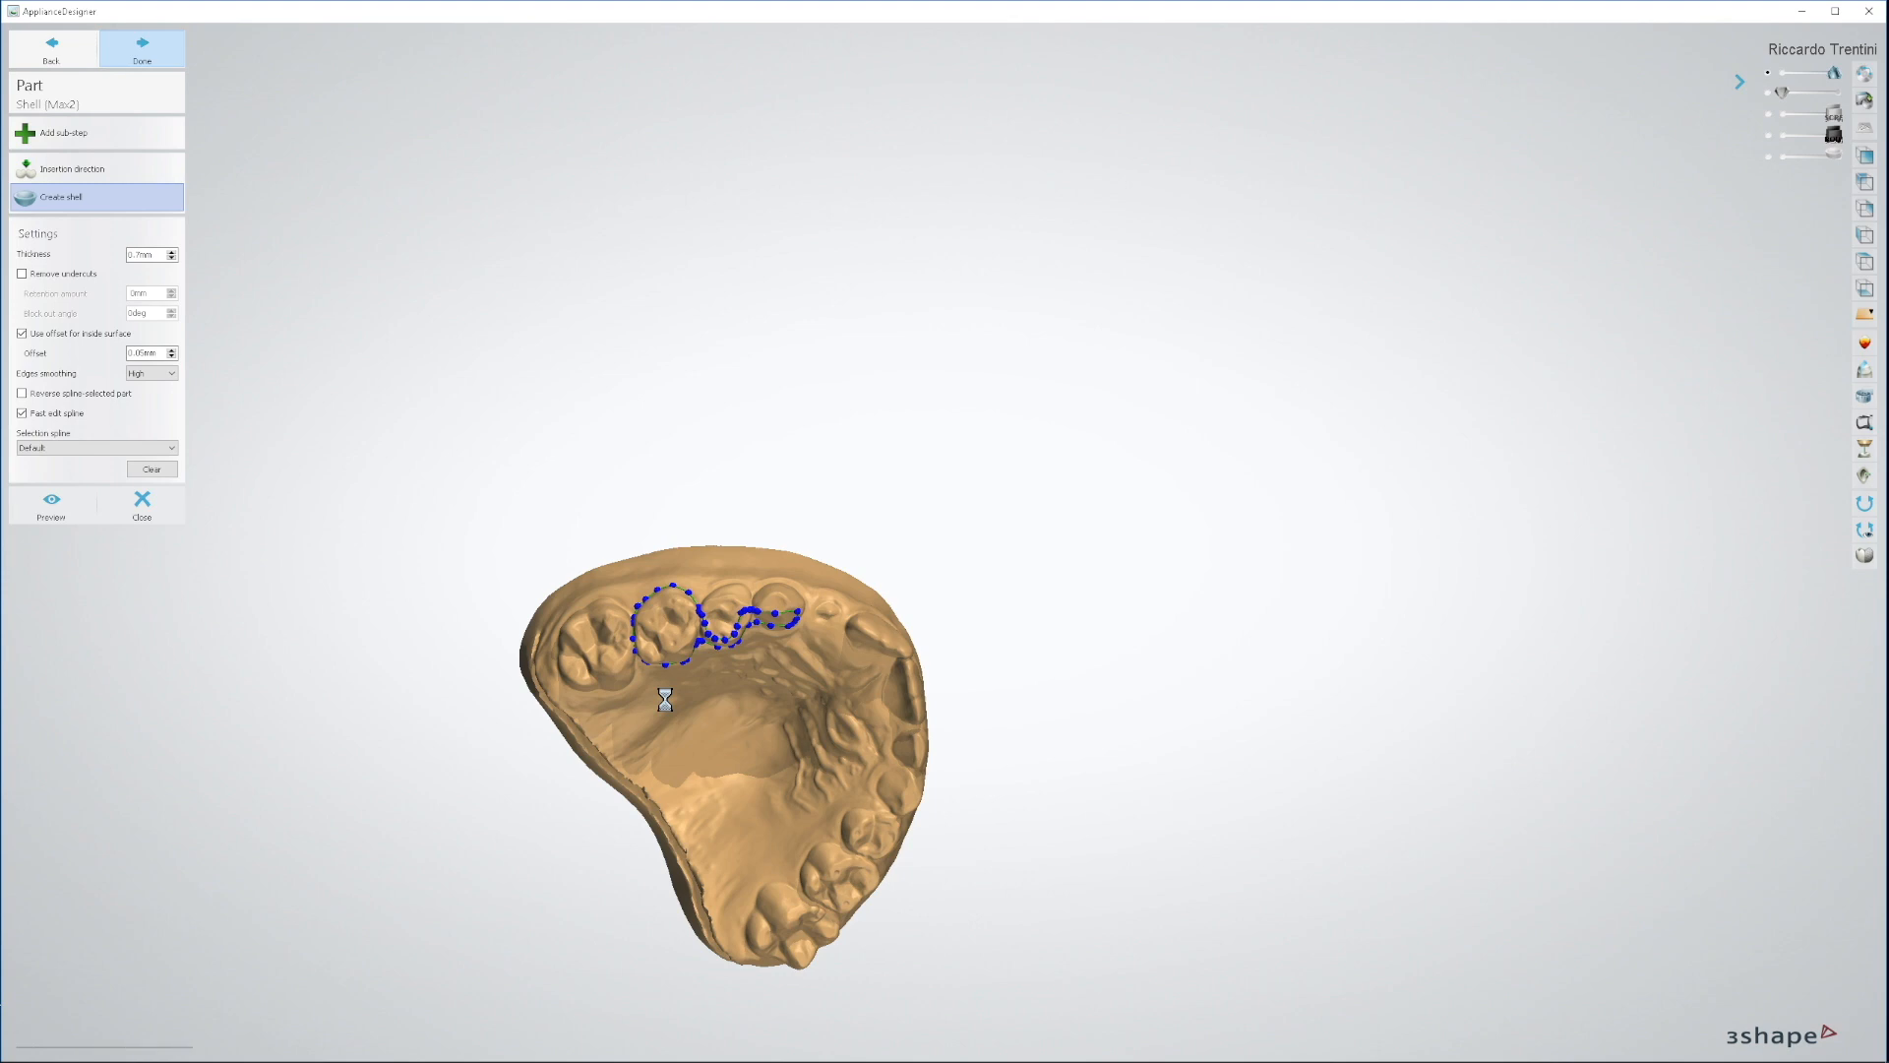
right_drag(725, 756, 840, 738)
scroll(729, 728, up, 5)
scroll(729, 728, up, 3)
middle_drag(840, 738, 1058, 203)
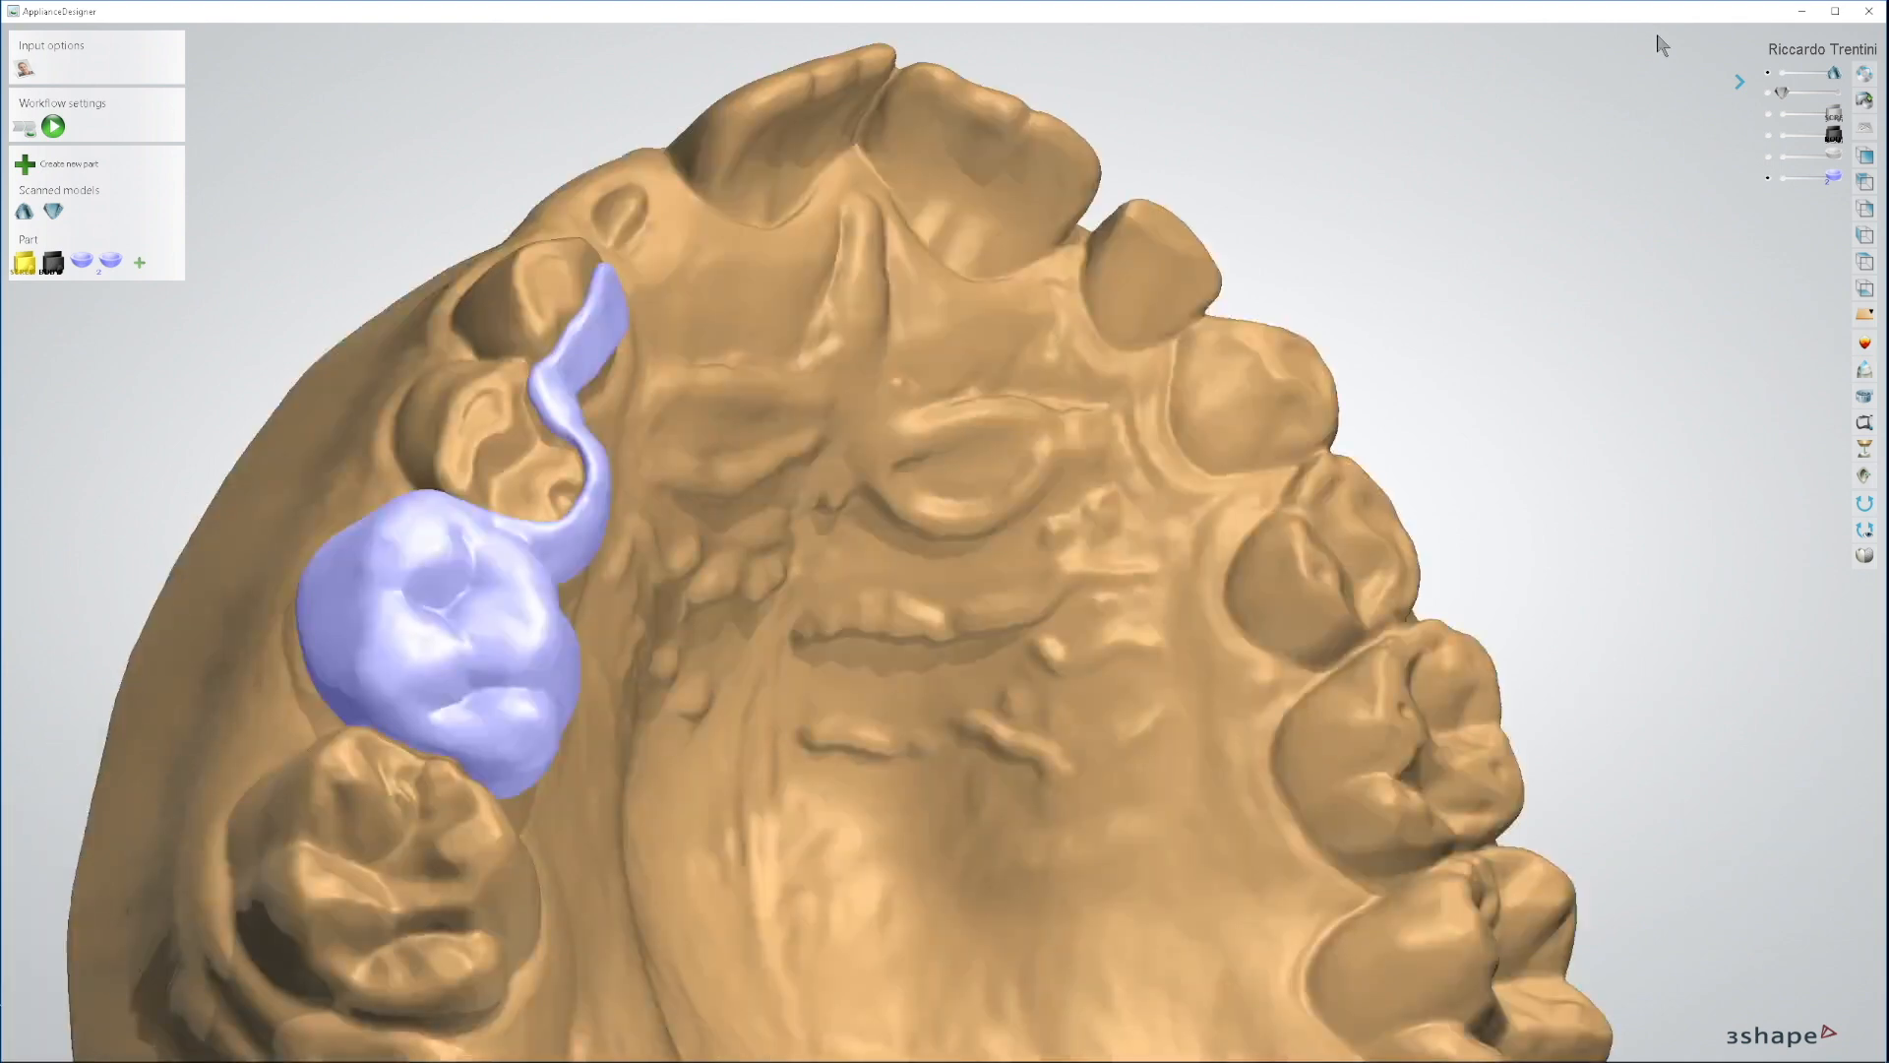
click(1768, 156)
click(1865, 288)
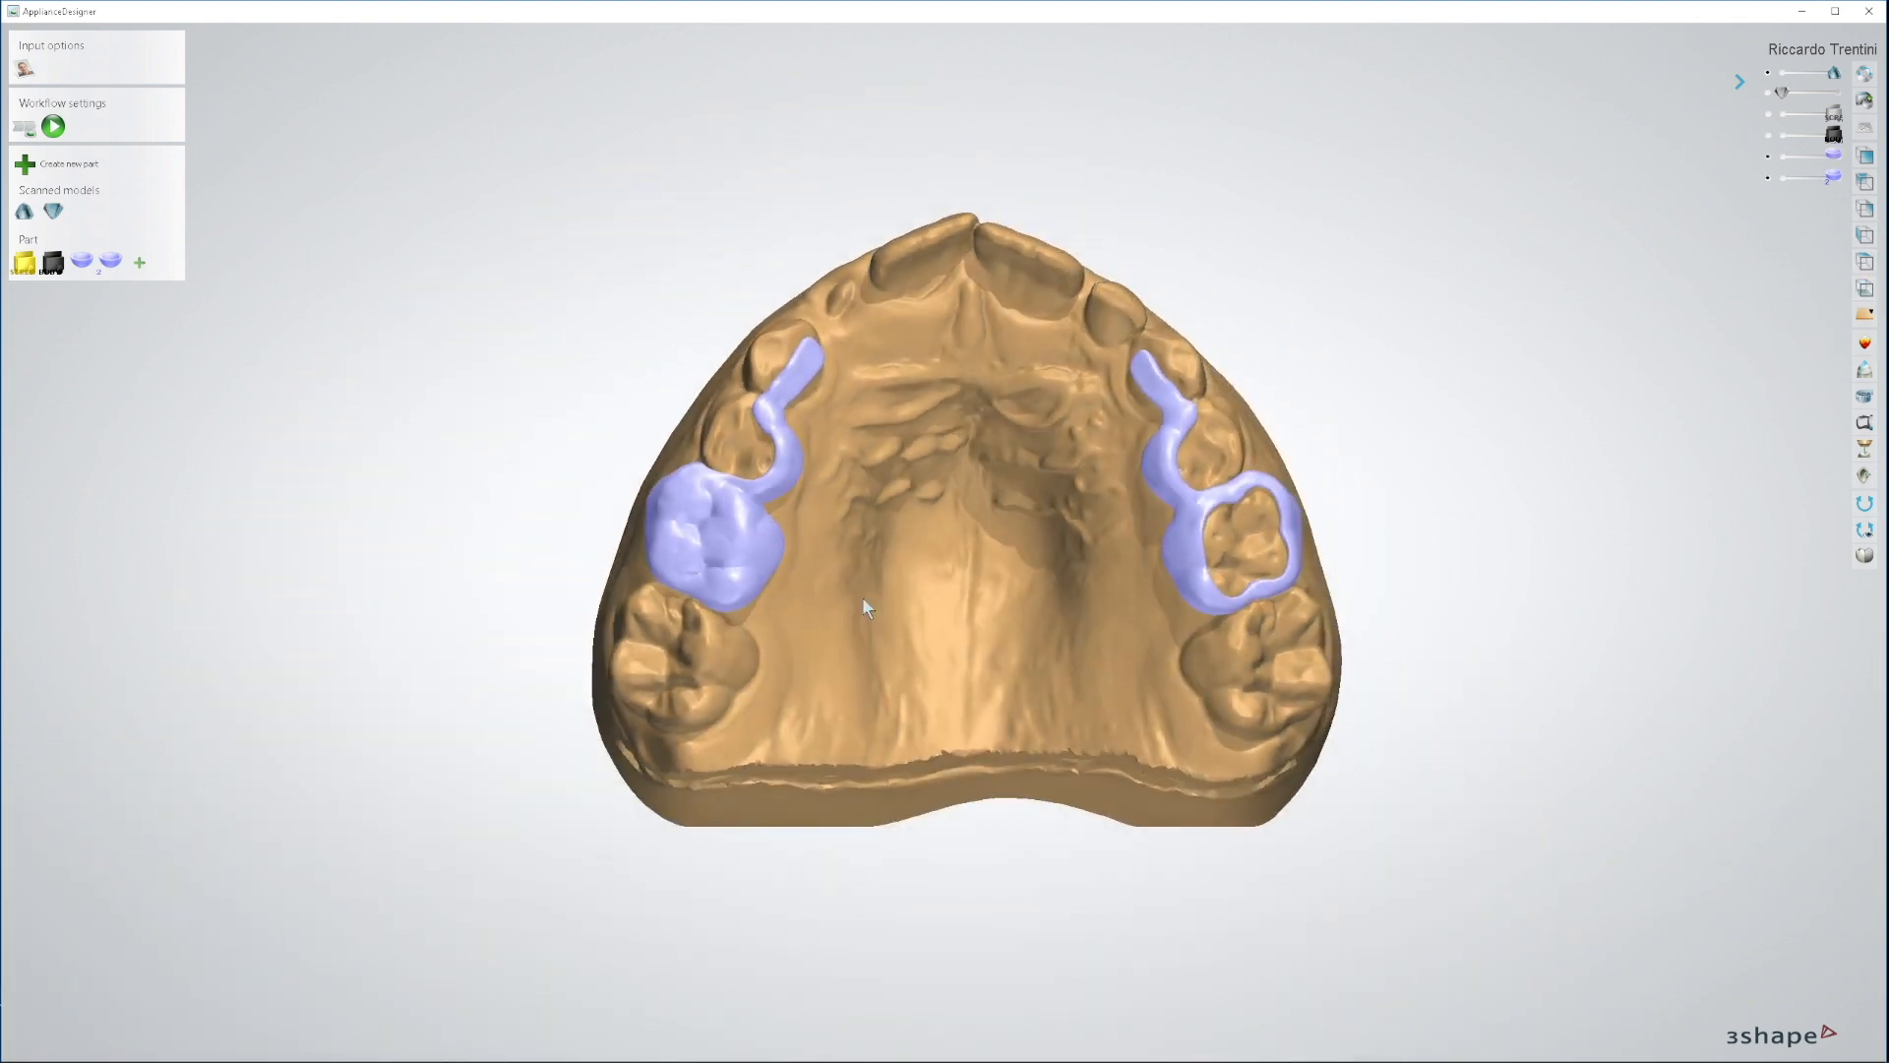
Step: Add a Modify model step to the second shell and draw a closed spline cut around the molar's occlusal surface
right_drag(951, 626, 813, 350)
scroll(803, 359, up, 5)
right_click(813, 347)
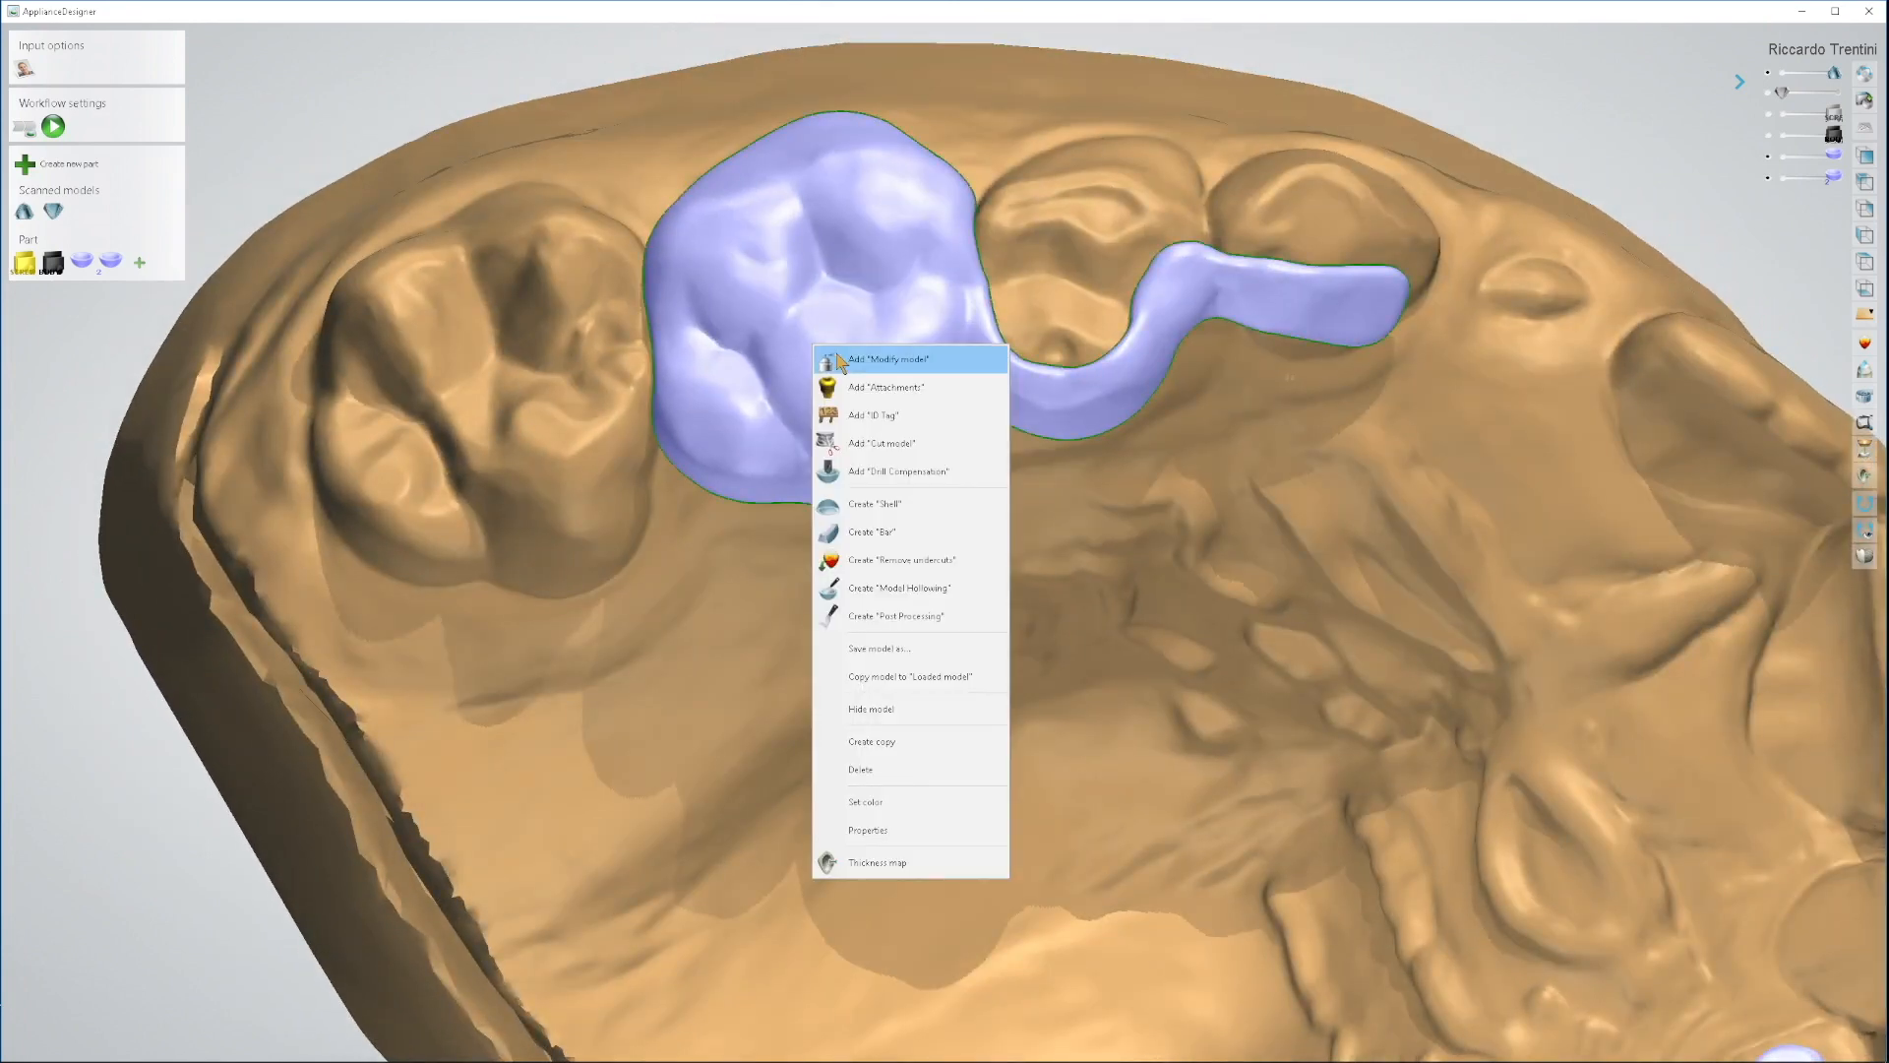
click(861, 360)
middle_drag(942, 368, 913, 528)
right_drag(913, 528, 908, 524)
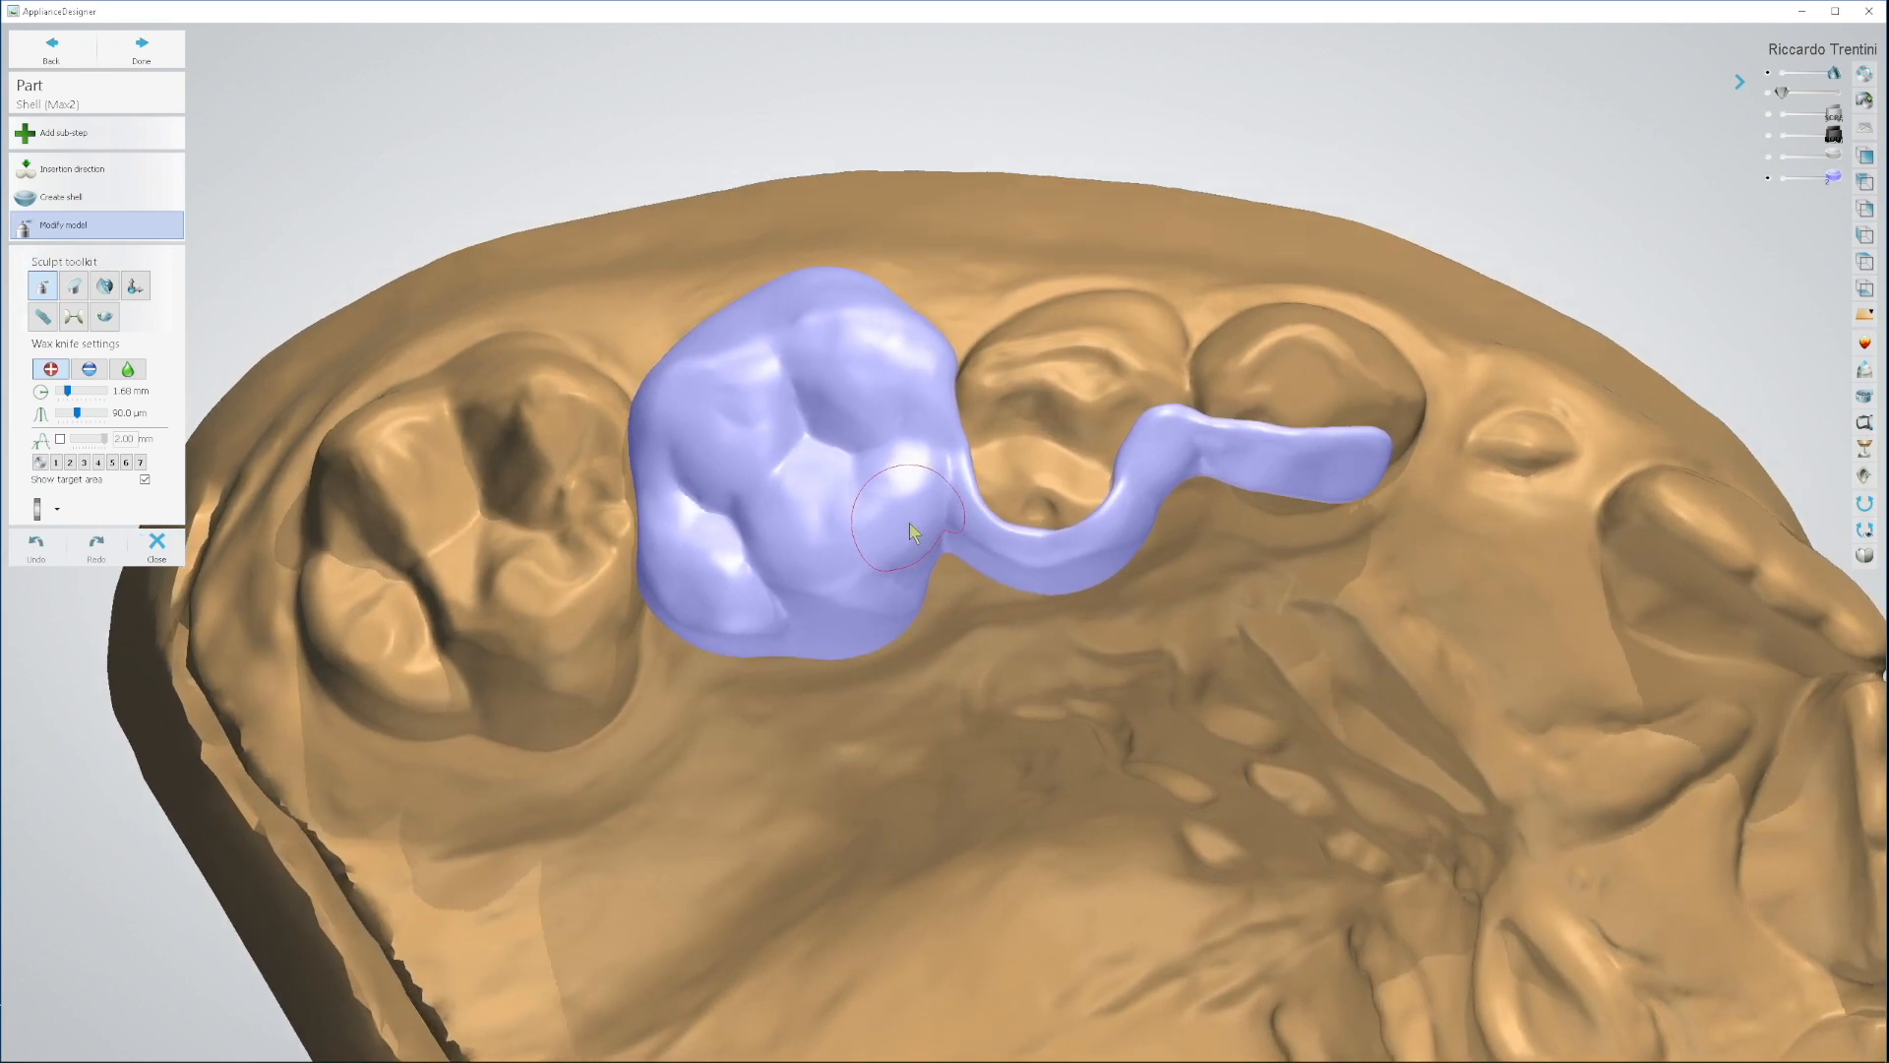
click(104, 286)
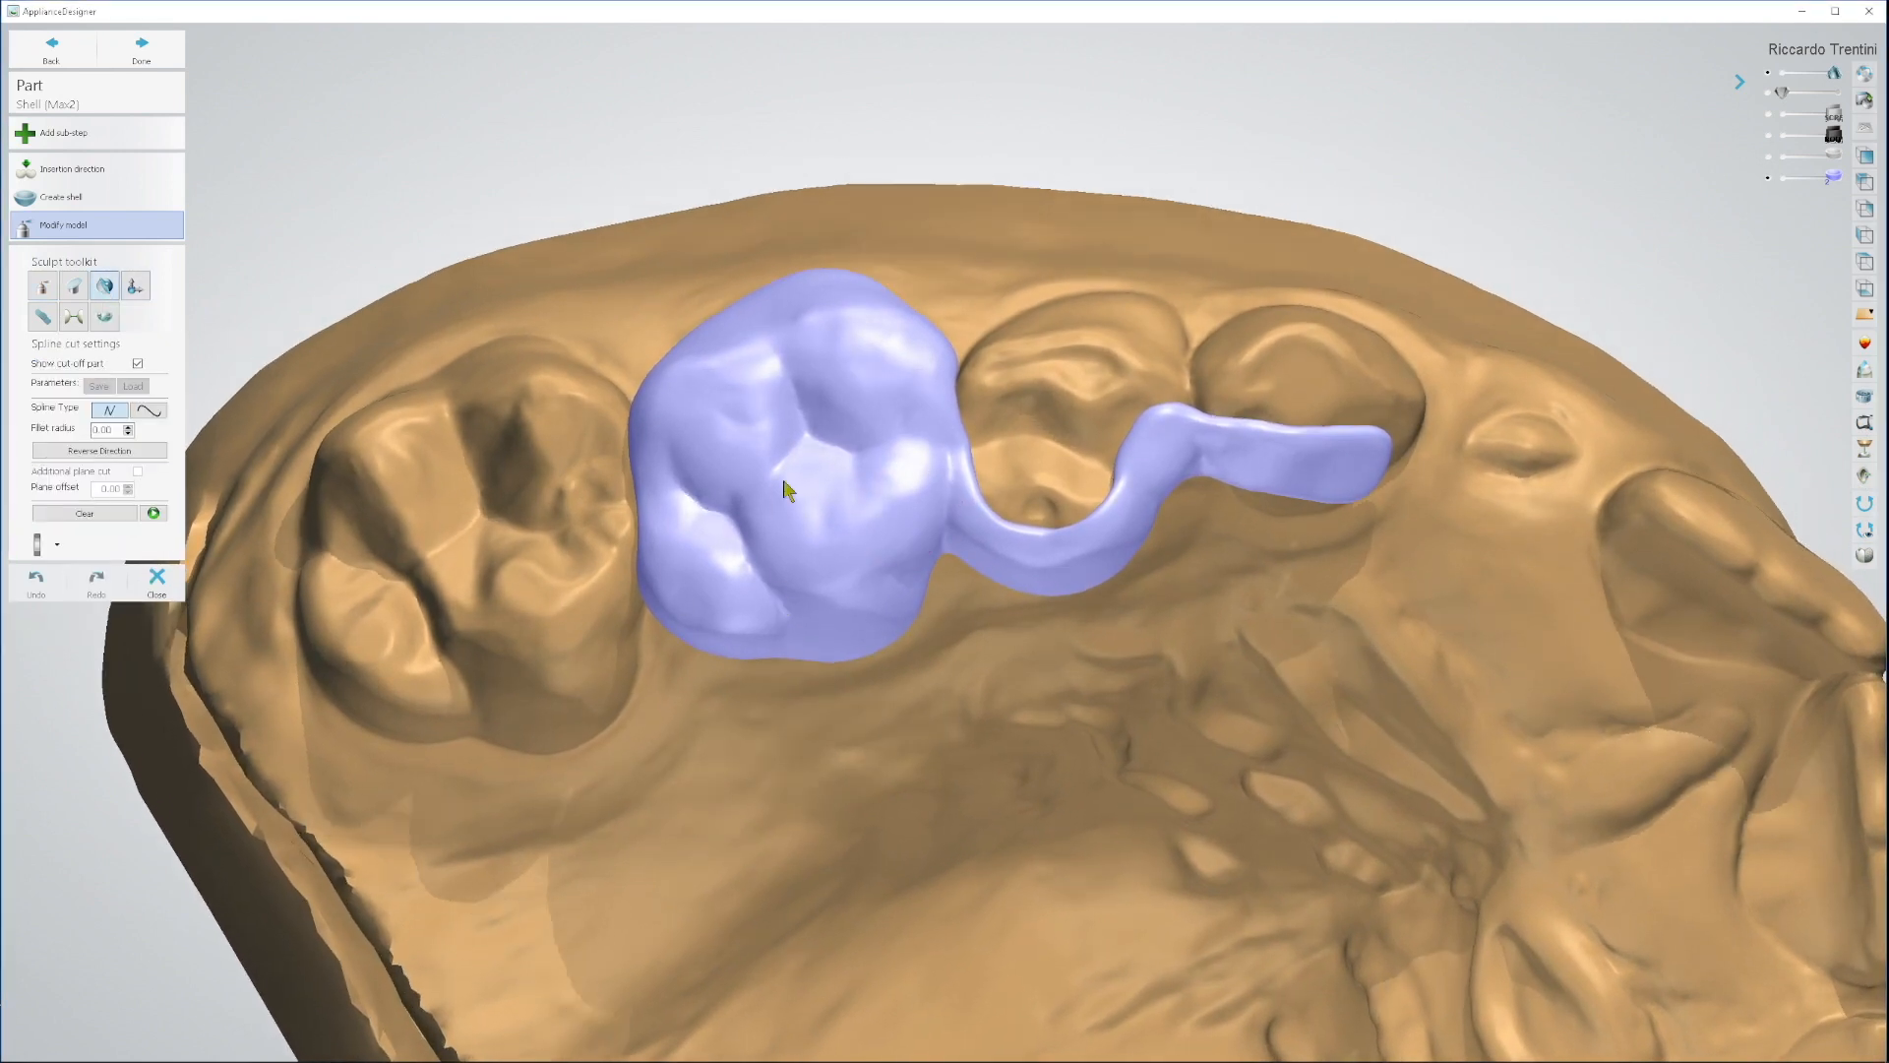
mouse_move(891, 373)
mouse_down()
mouse_move(844, 360)
mouse_move(695, 407)
mouse_move(675, 429)
mouse_move(691, 565)
mouse_move(813, 573)
mouse_move(911, 531)
mouse_move(890, 374)
mouse_move(865, 359)
mouse_move(799, 362)
mouse_move(665, 433)
mouse_move(688, 549)
mouse_move(753, 588)
mouse_move(903, 531)
mouse_move(893, 366)
mouse_up()
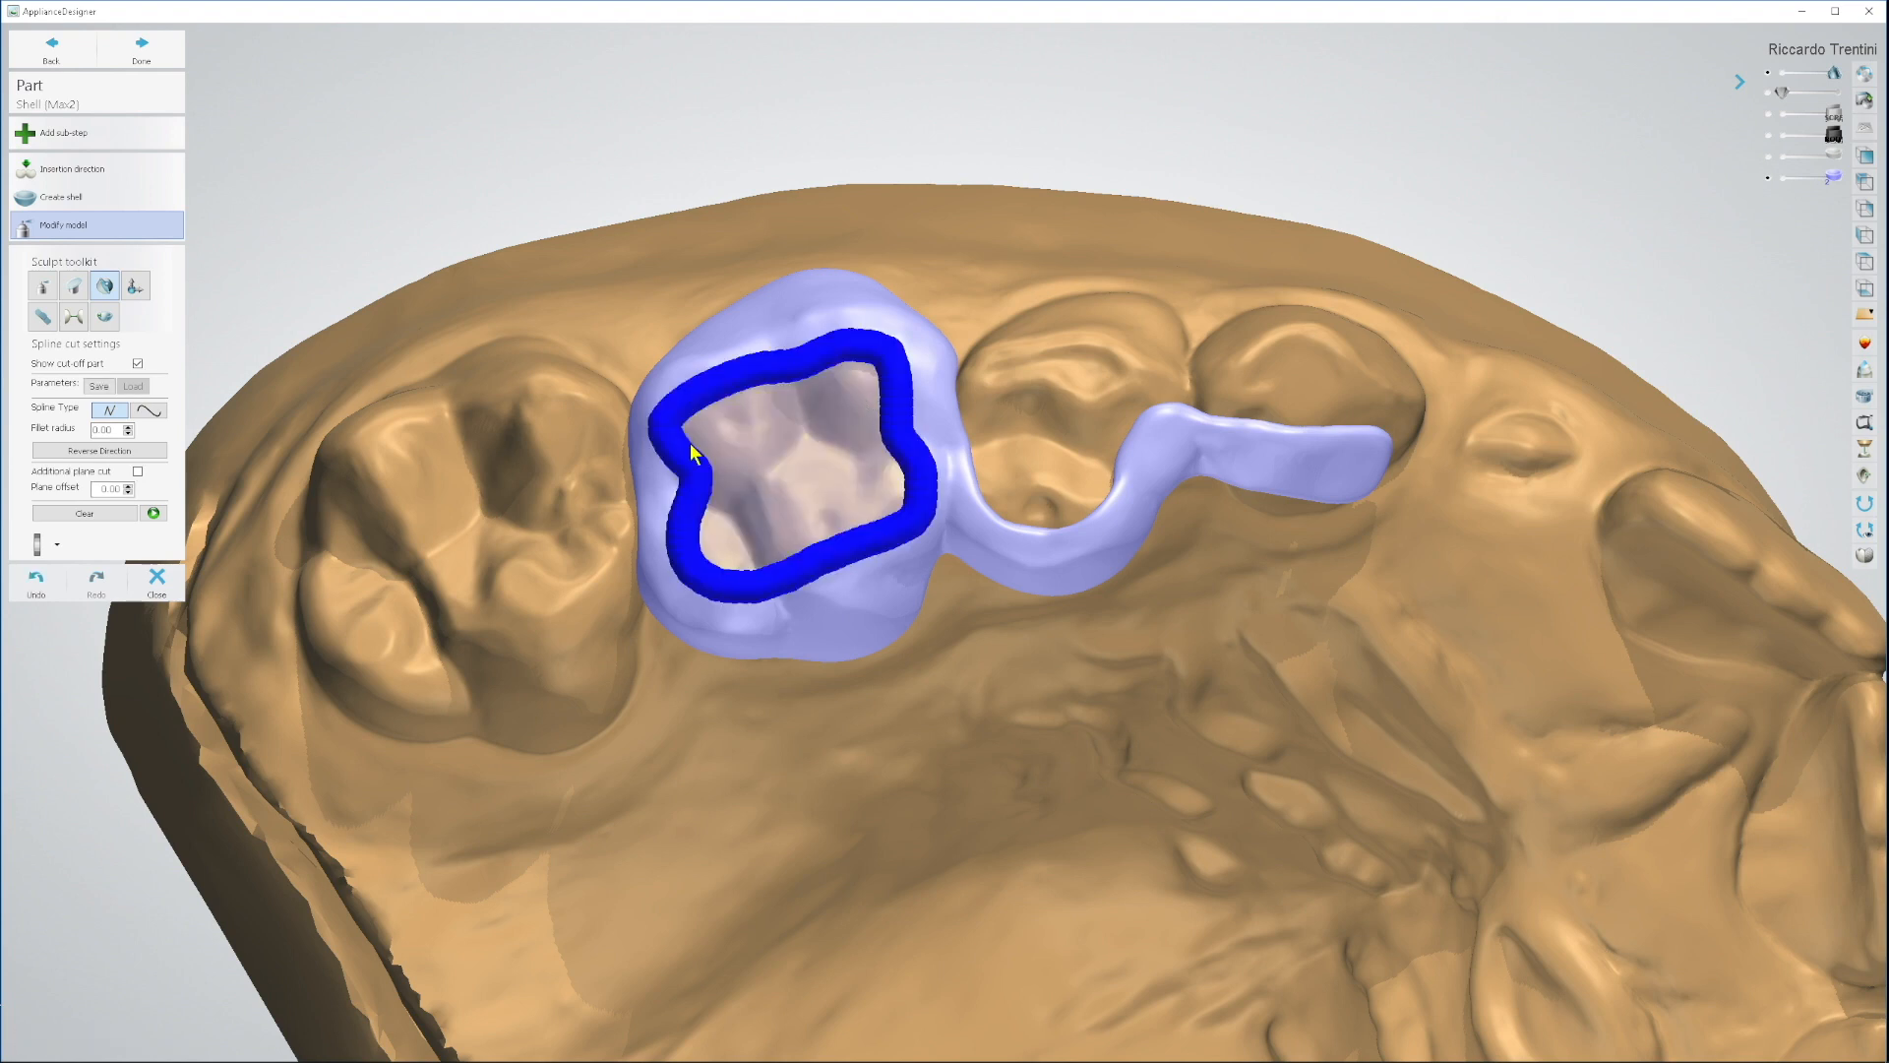
Step: Check the cut line from both sides with the maxilla hidden, apply the cut and show the maxilla again
click(1769, 72)
right_drag(1128, 694, 1184, 470)
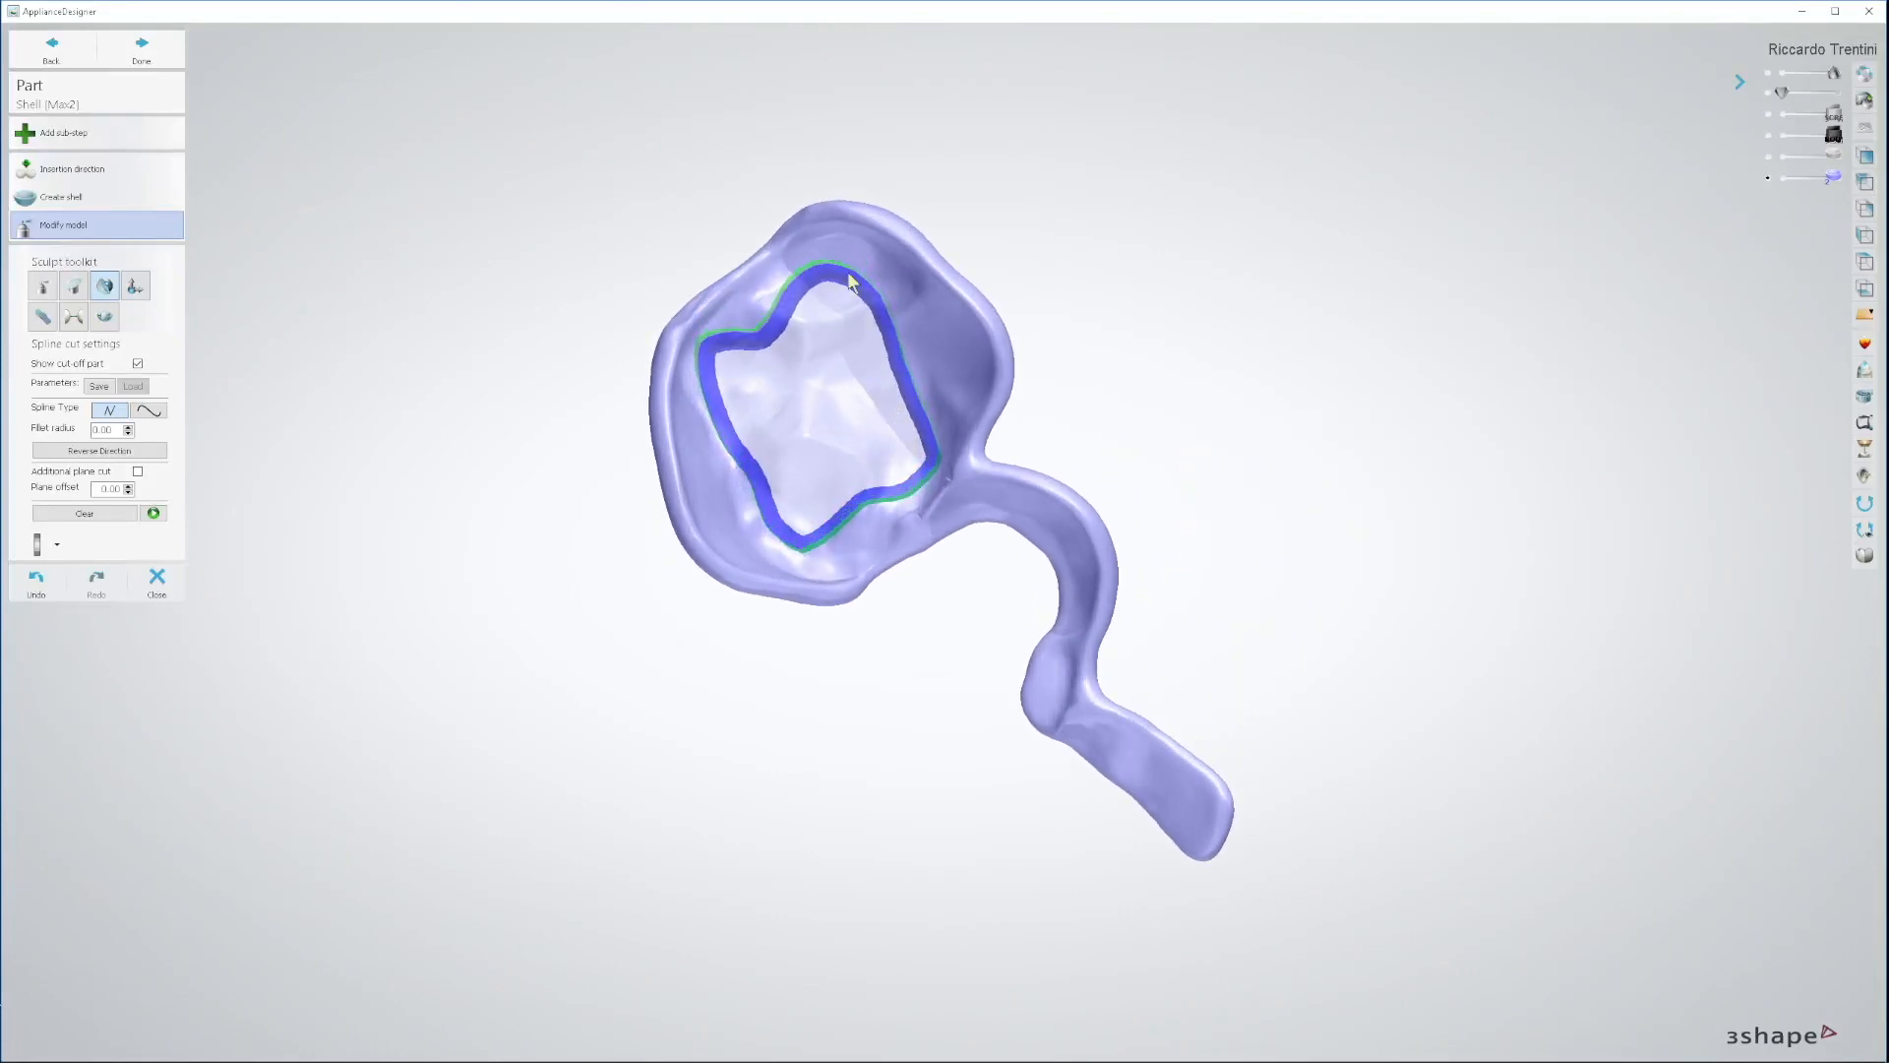
right_drag(996, 325, 1269, 678)
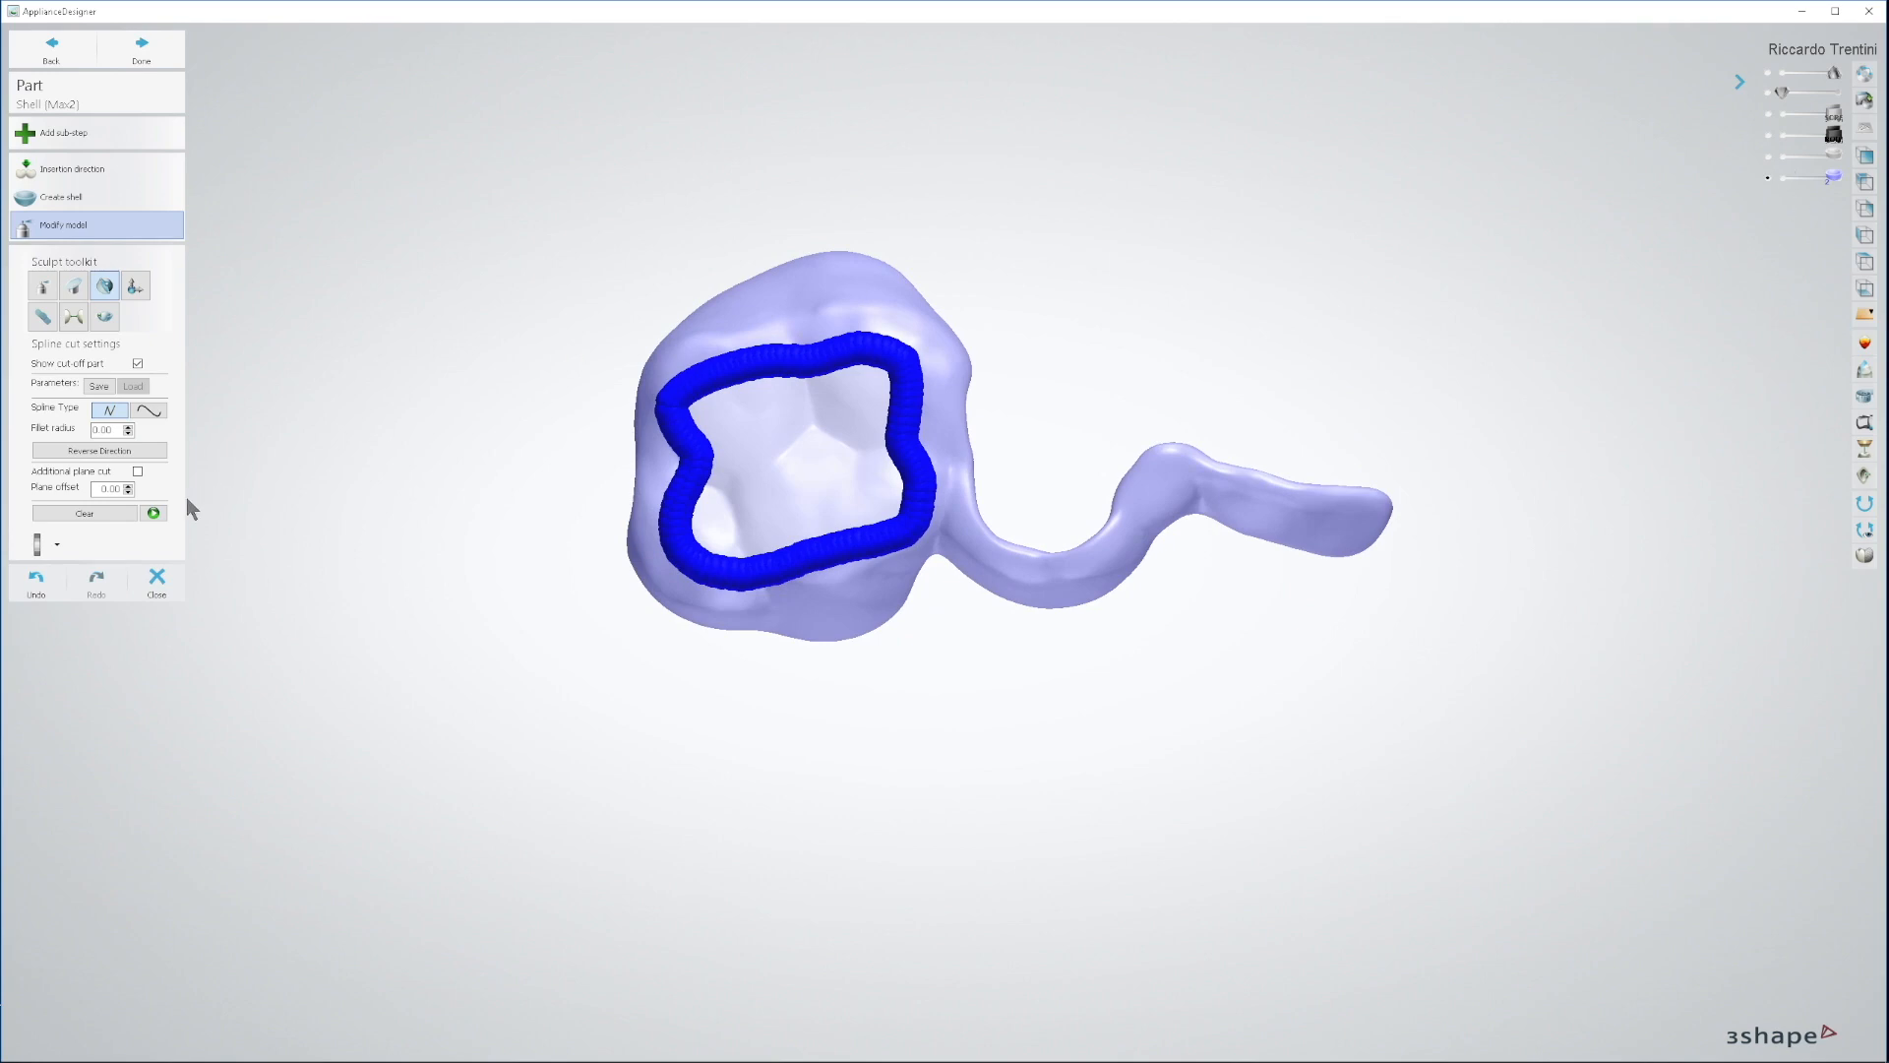
click(153, 513)
right_drag(806, 742, 819, 622)
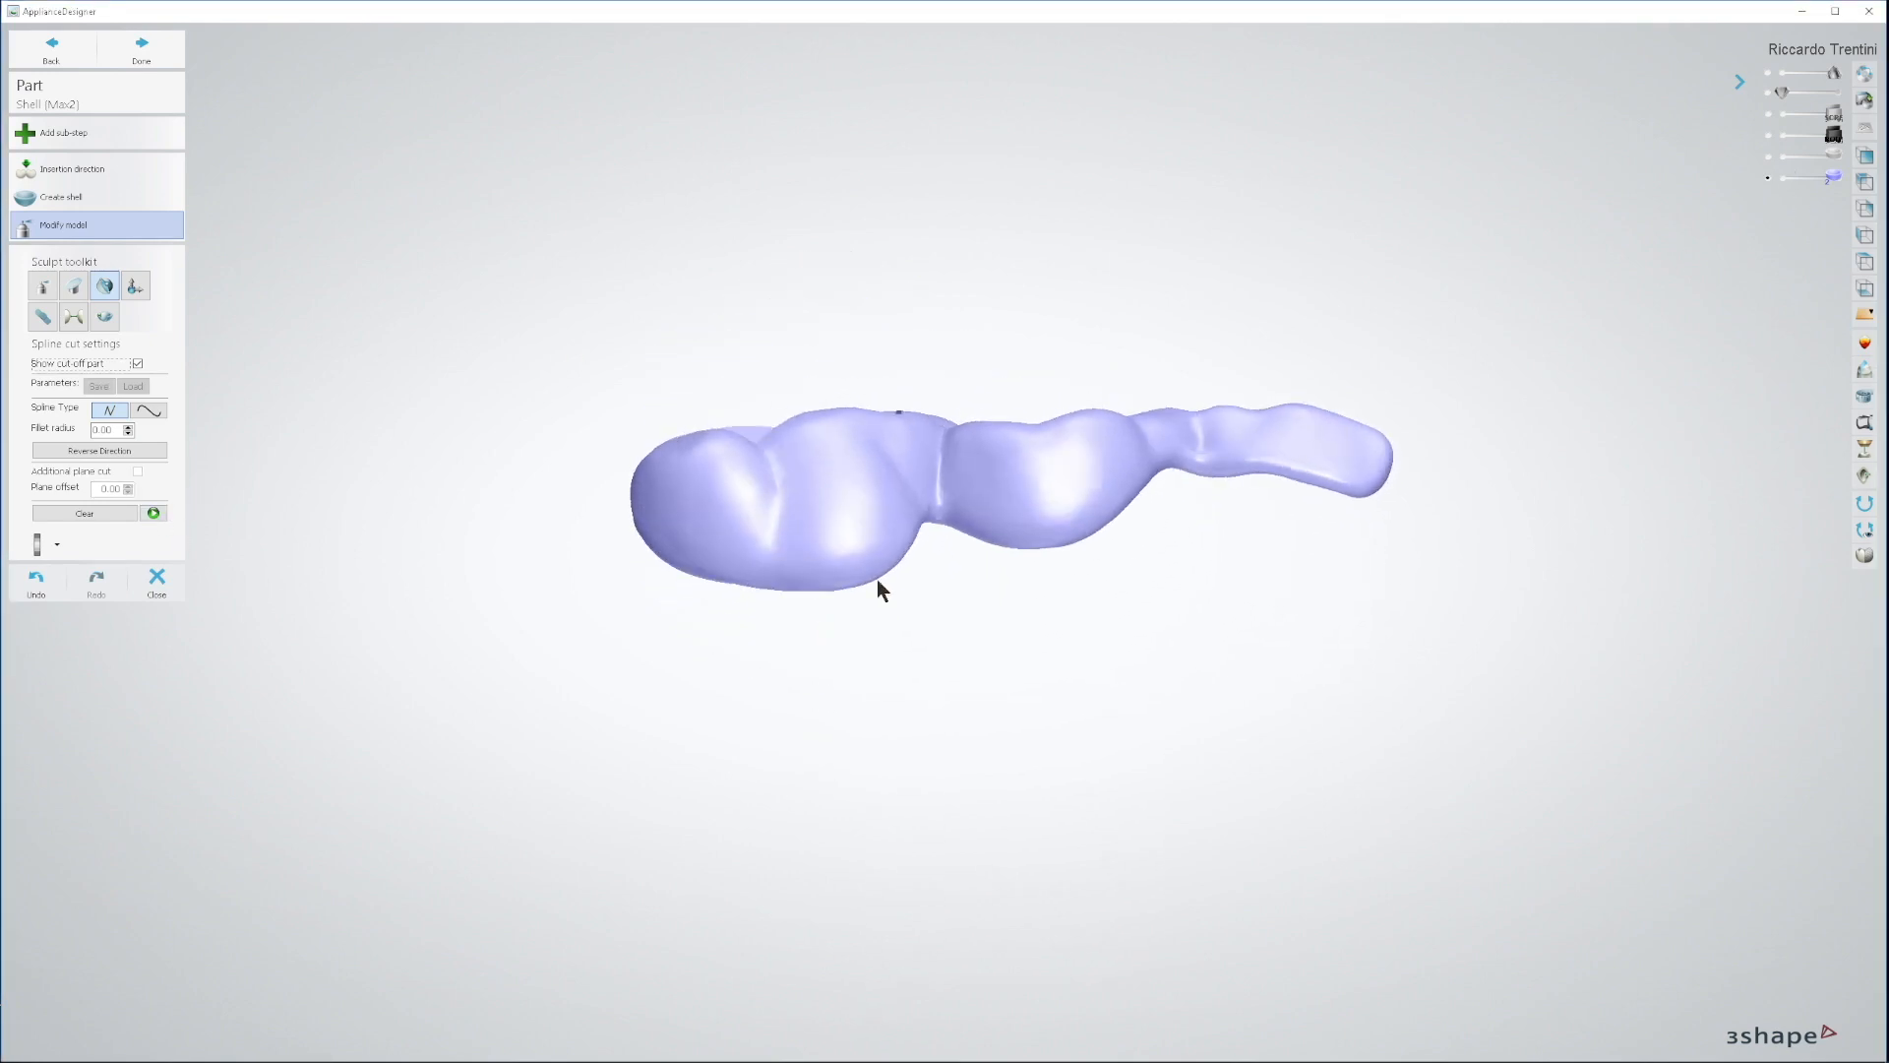
click(1768, 91)
right_drag(1020, 308, 1024, 434)
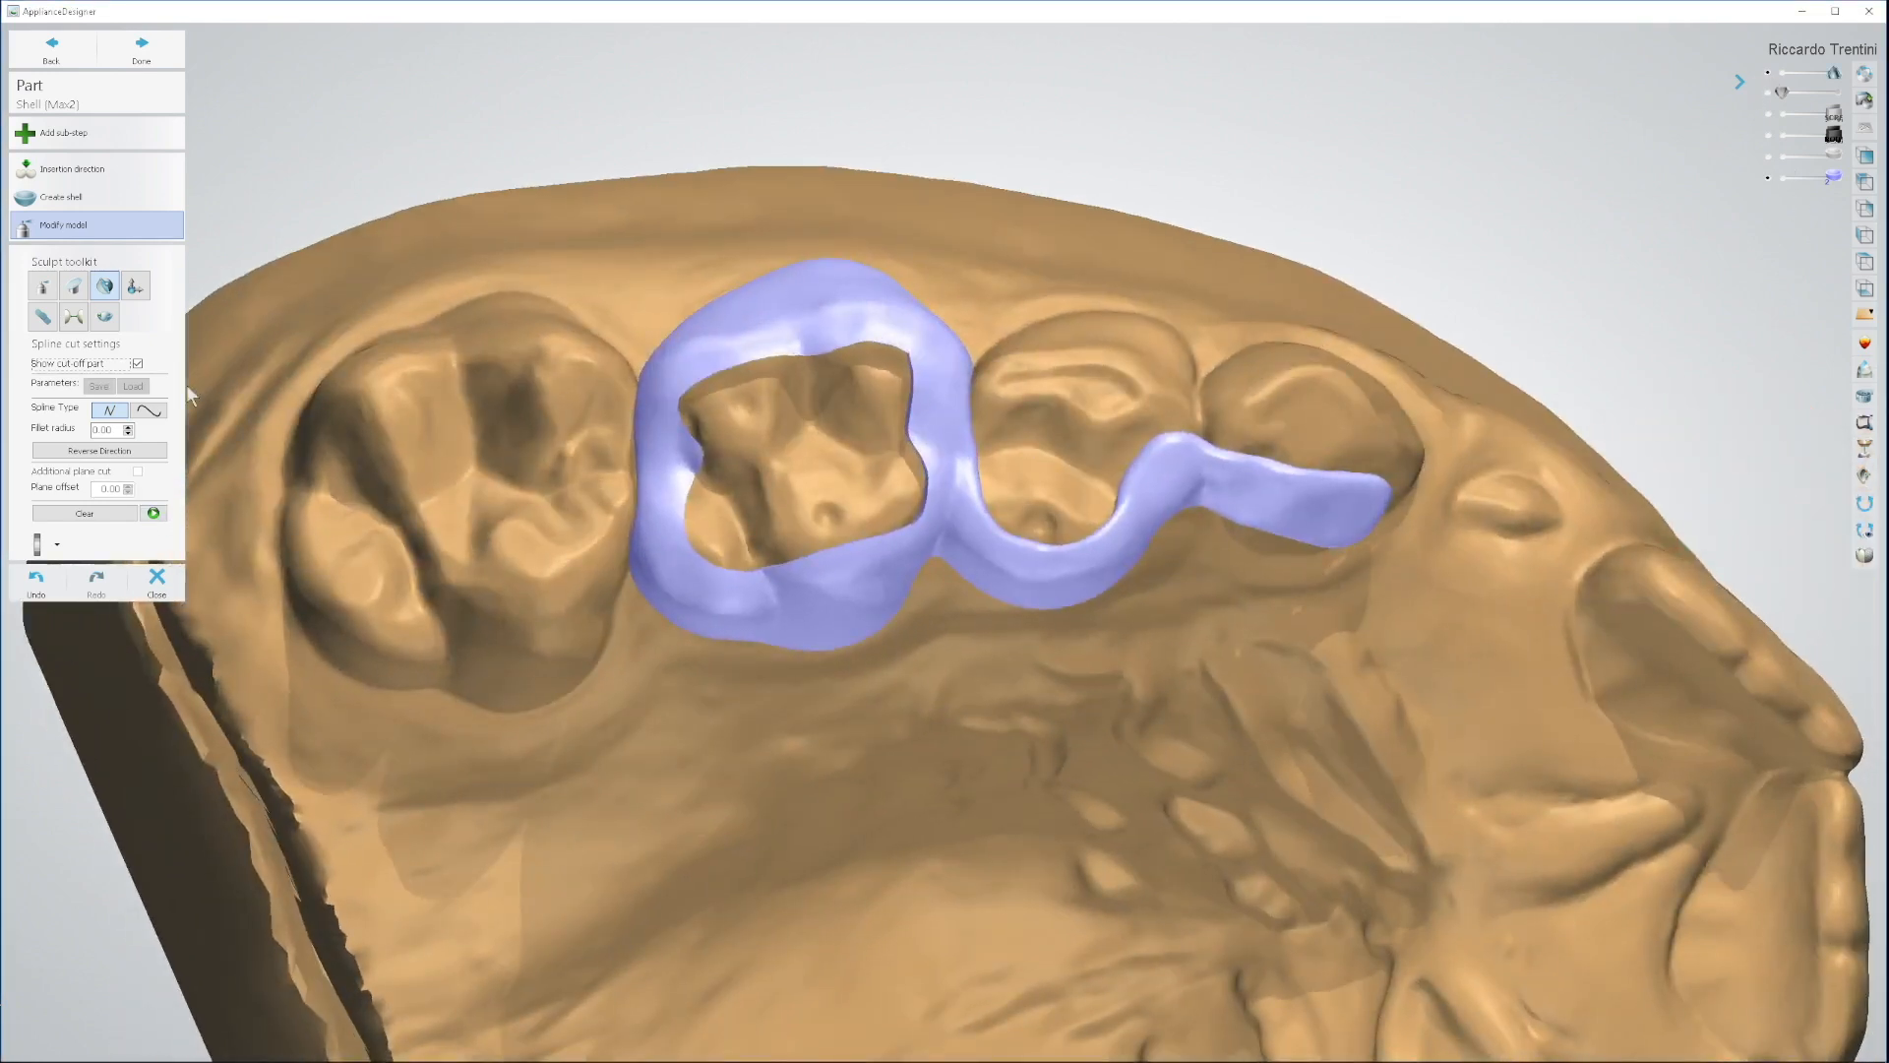
Step: Set the wax knife level to 10.0 µm and trim the sharp edges of the molar opening and the premolar arm
click(43, 286)
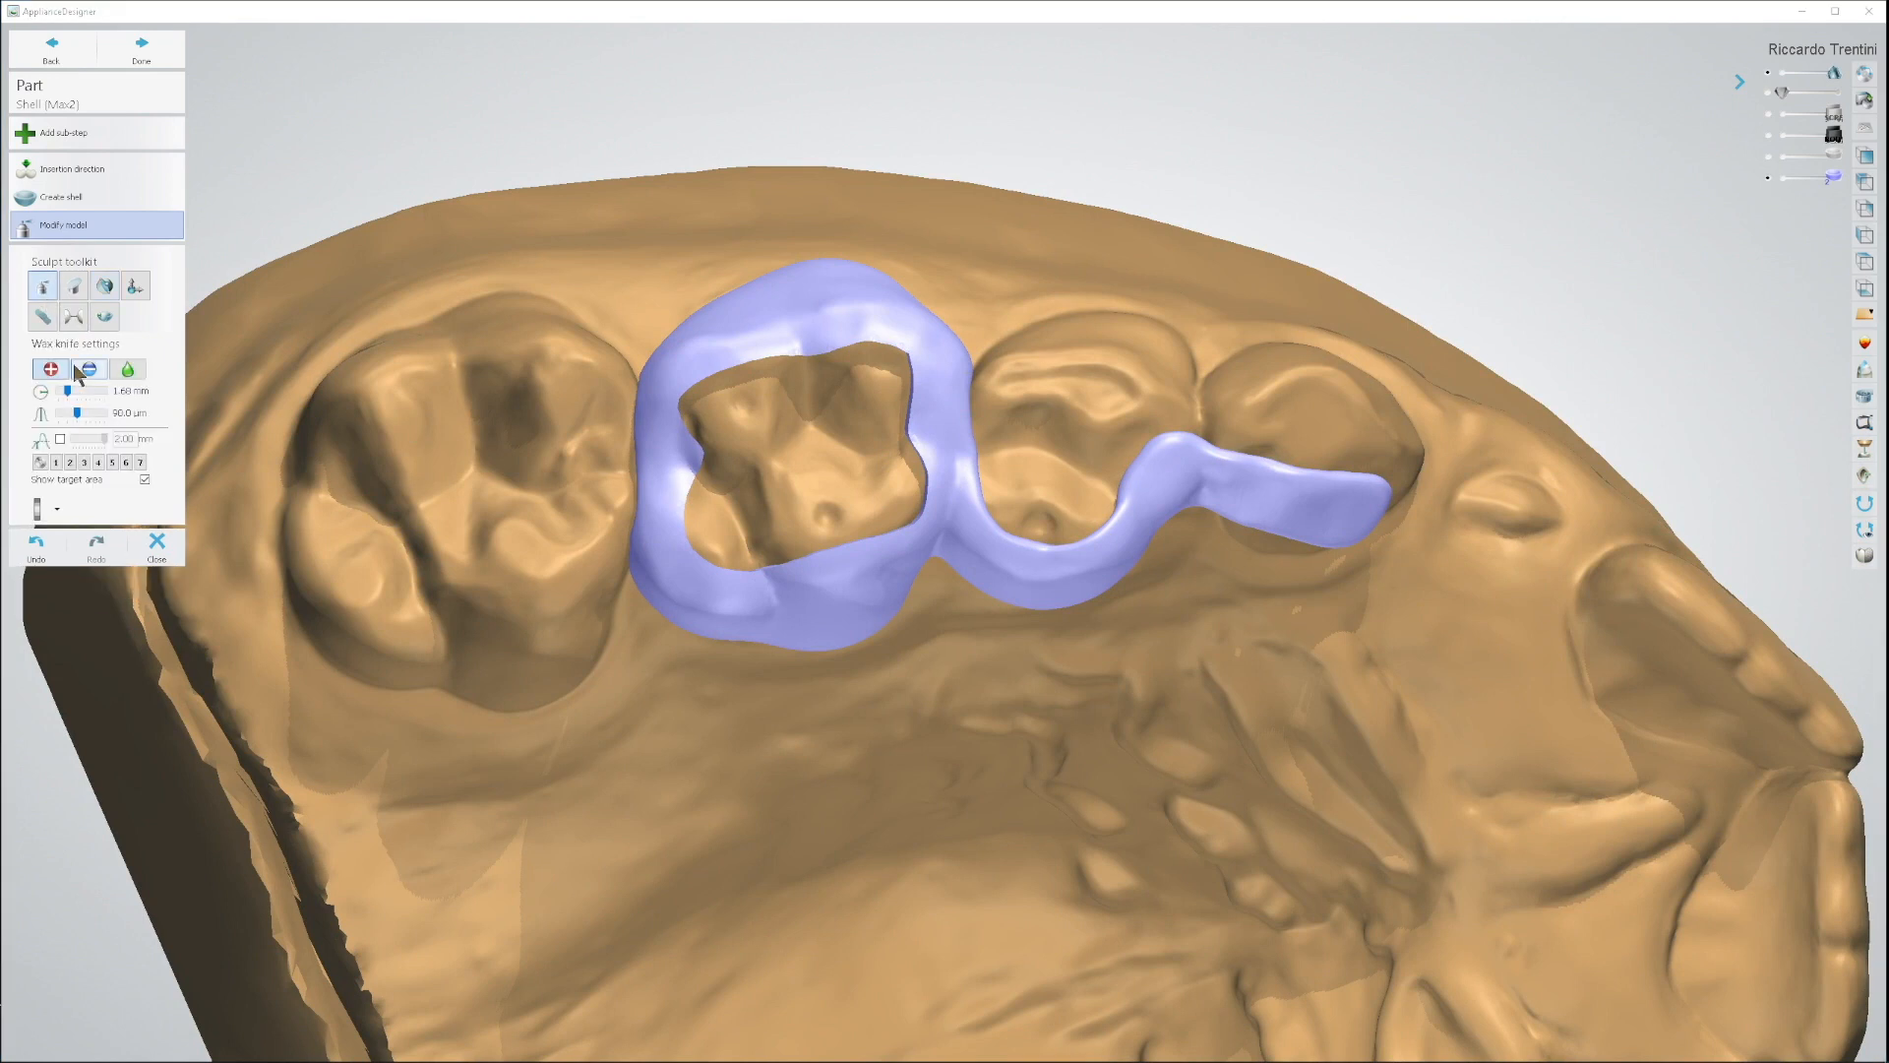
drag(79, 415, 52, 414)
scroll(856, 527, up, 3)
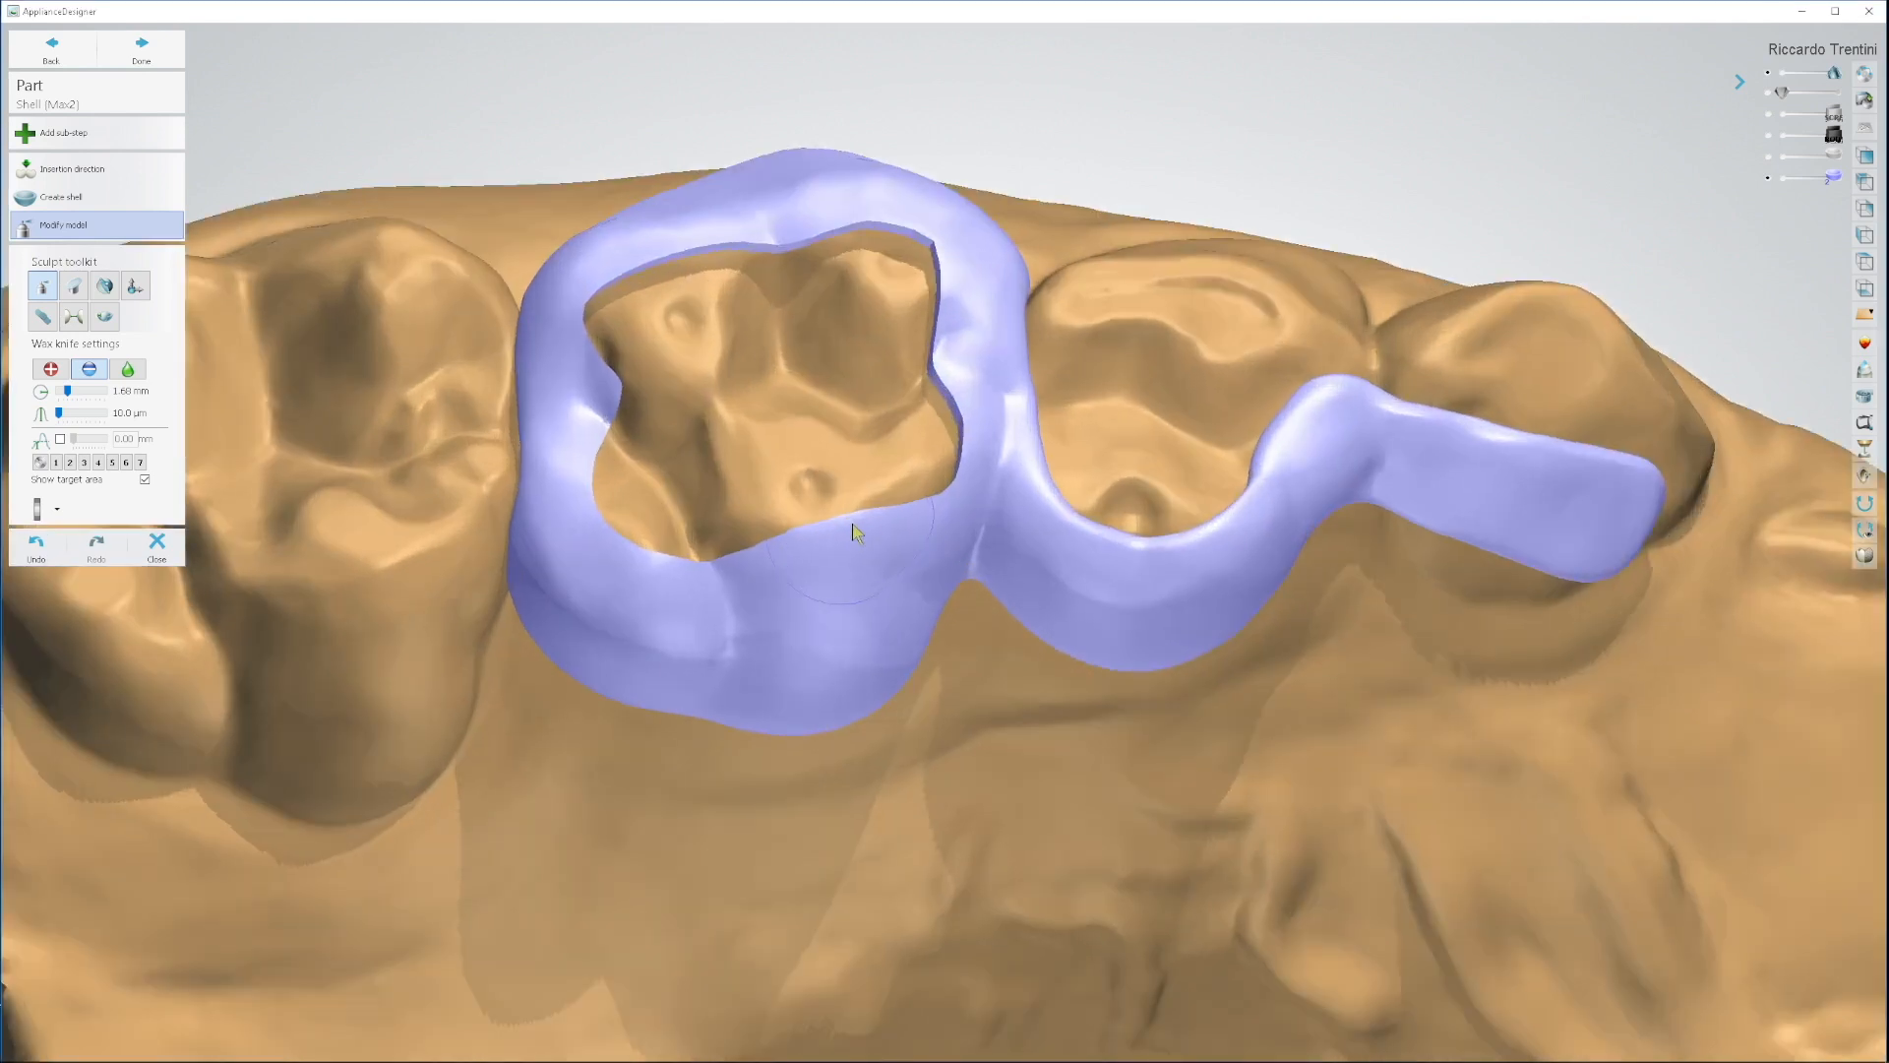
mouse_move(873, 540)
mouse_down()
mouse_move(708, 561)
mouse_move(586, 517)
mouse_move(623, 274)
mouse_move(866, 223)
mouse_move(940, 290)
mouse_move(959, 462)
mouse_move(864, 536)
mouse_move(788, 552)
mouse_move(903, 534)
mouse_move(655, 572)
mouse_move(588, 459)
mouse_move(587, 356)
mouse_up()
mouse_move(772, 536)
right_down()
mouse_move(778, 462)
mouse_move(781, 517)
right_up()
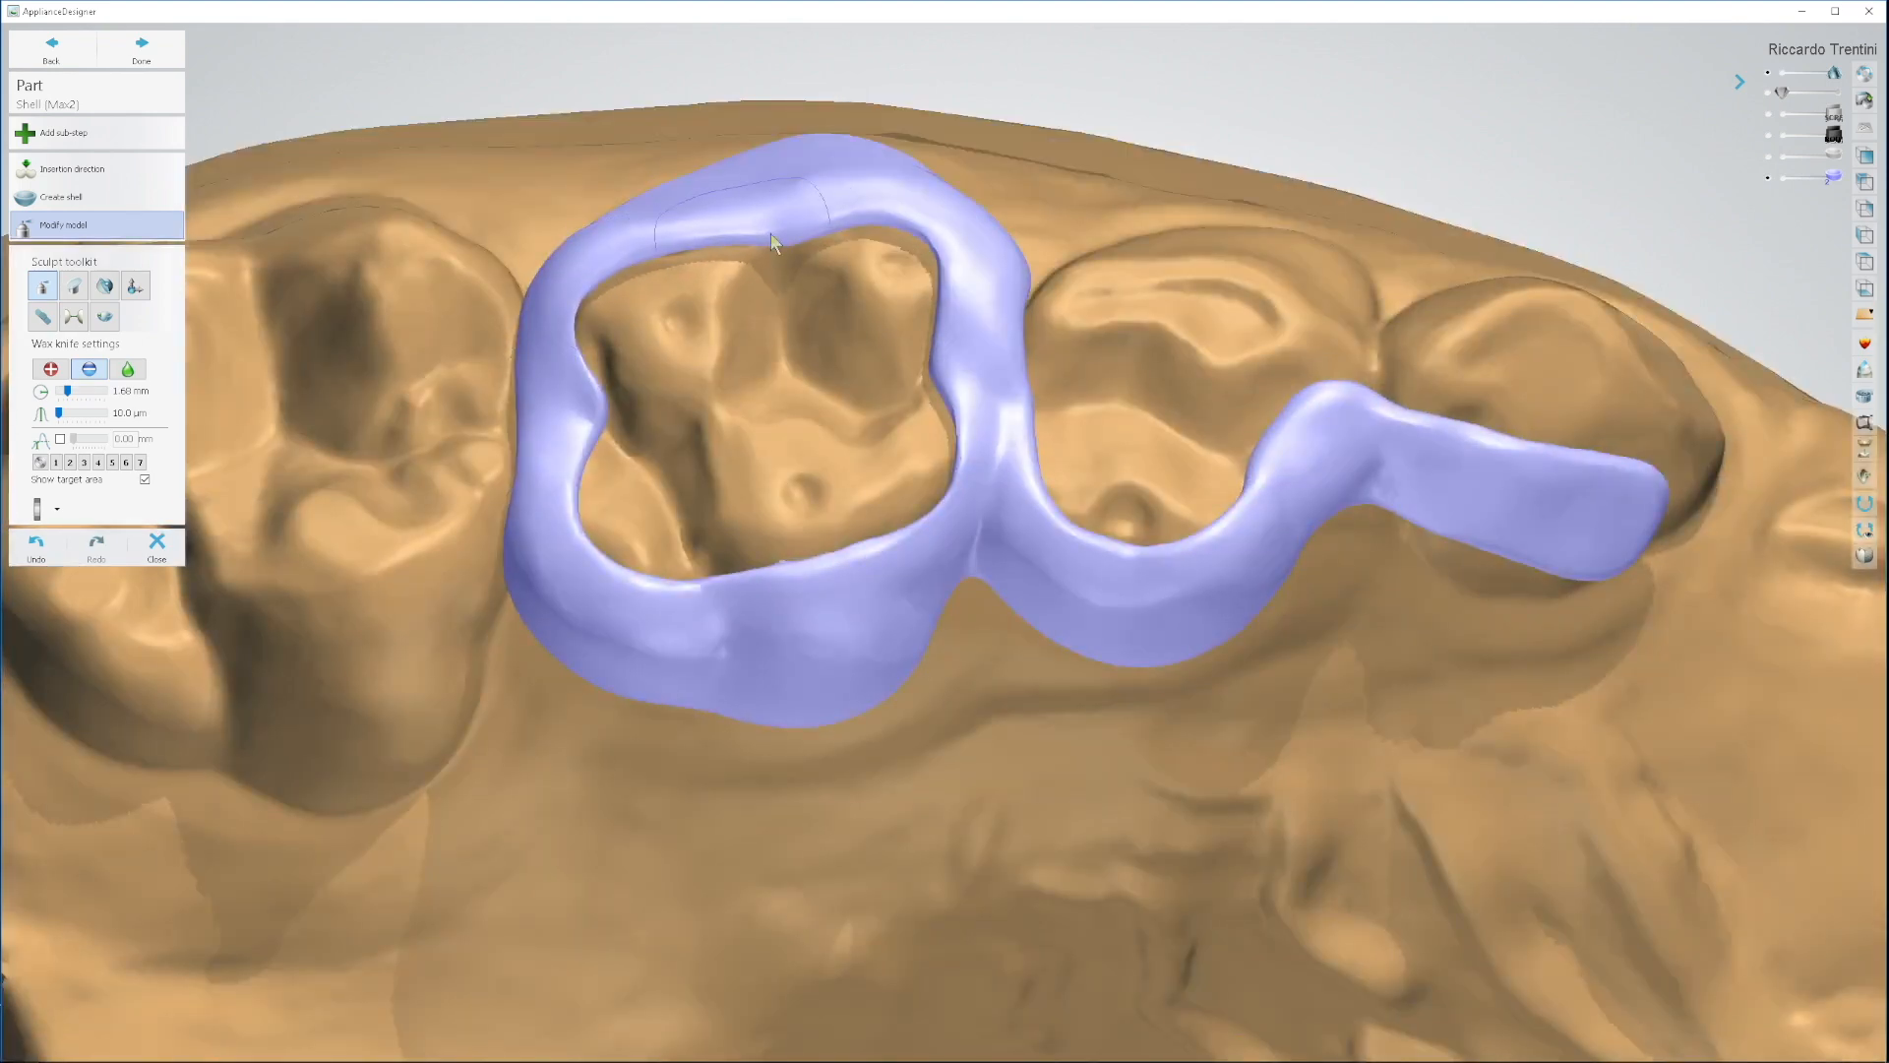
right_drag(945, 594, 1354, 450)
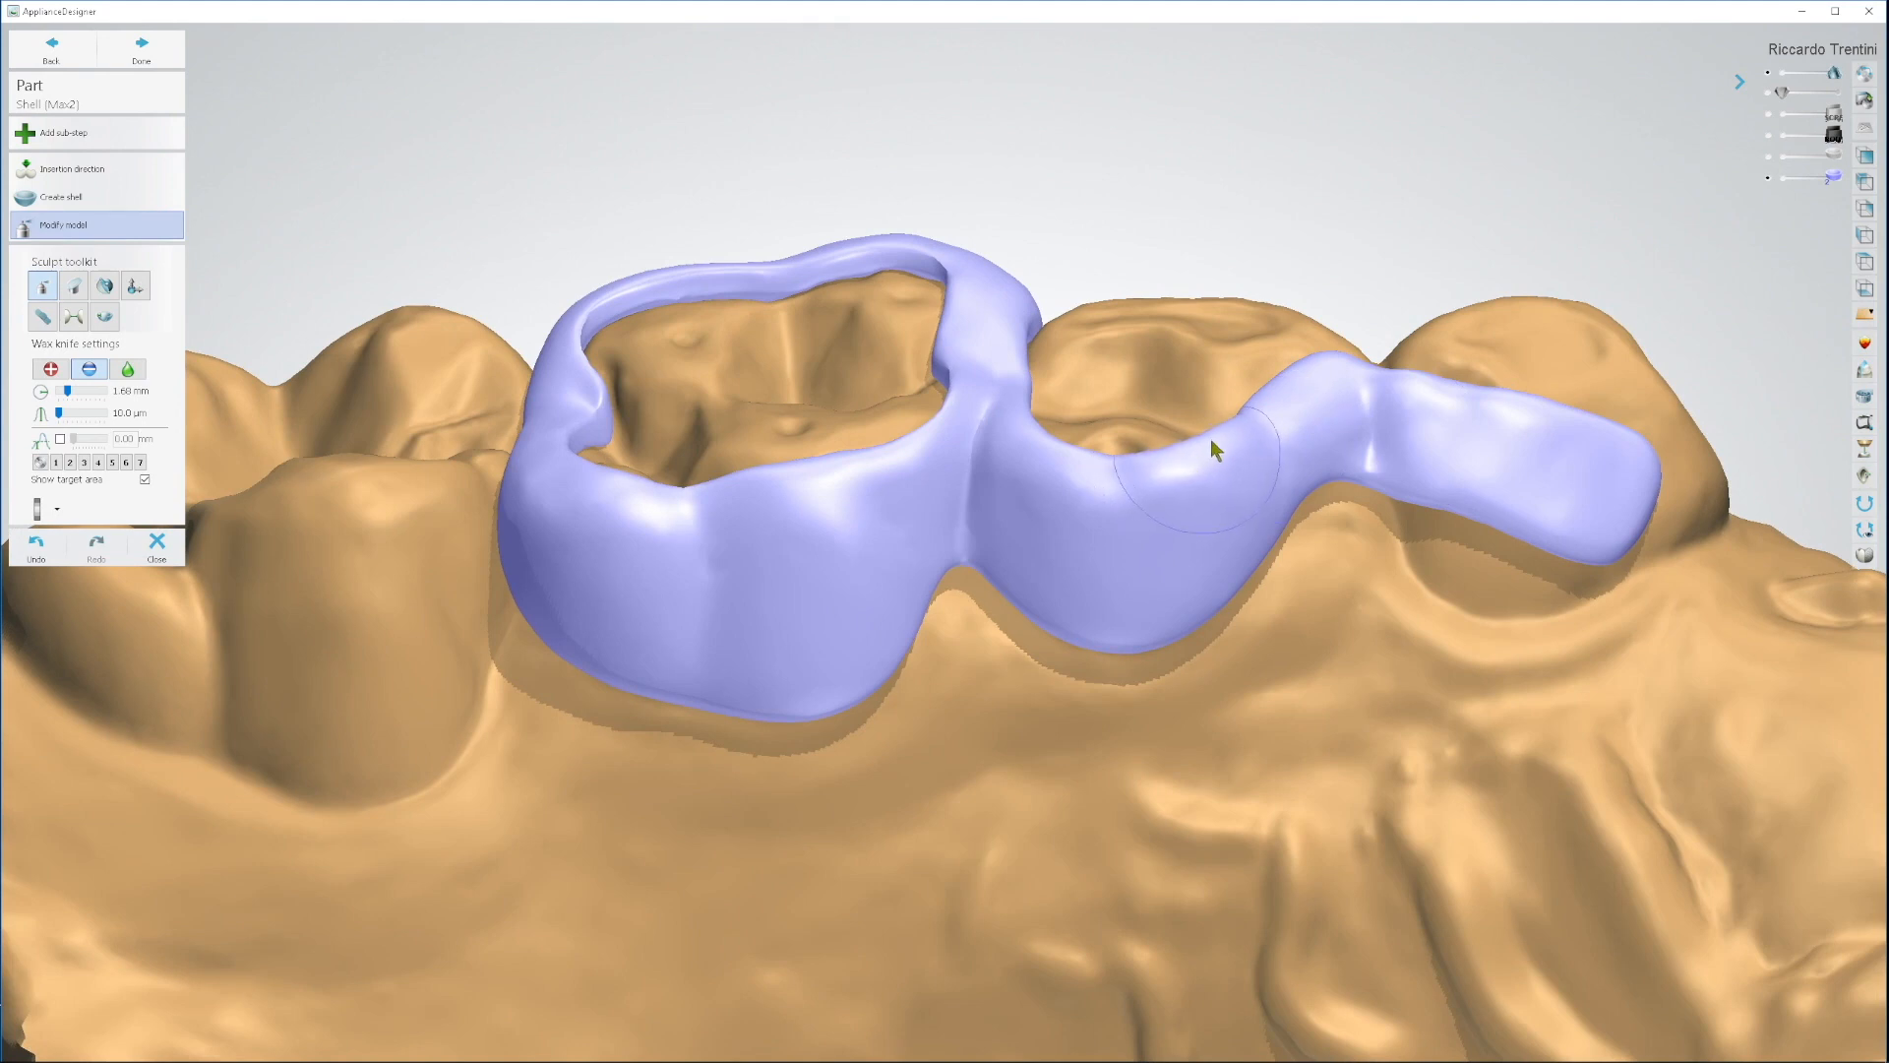
right_drag(1142, 477, 1261, 500)
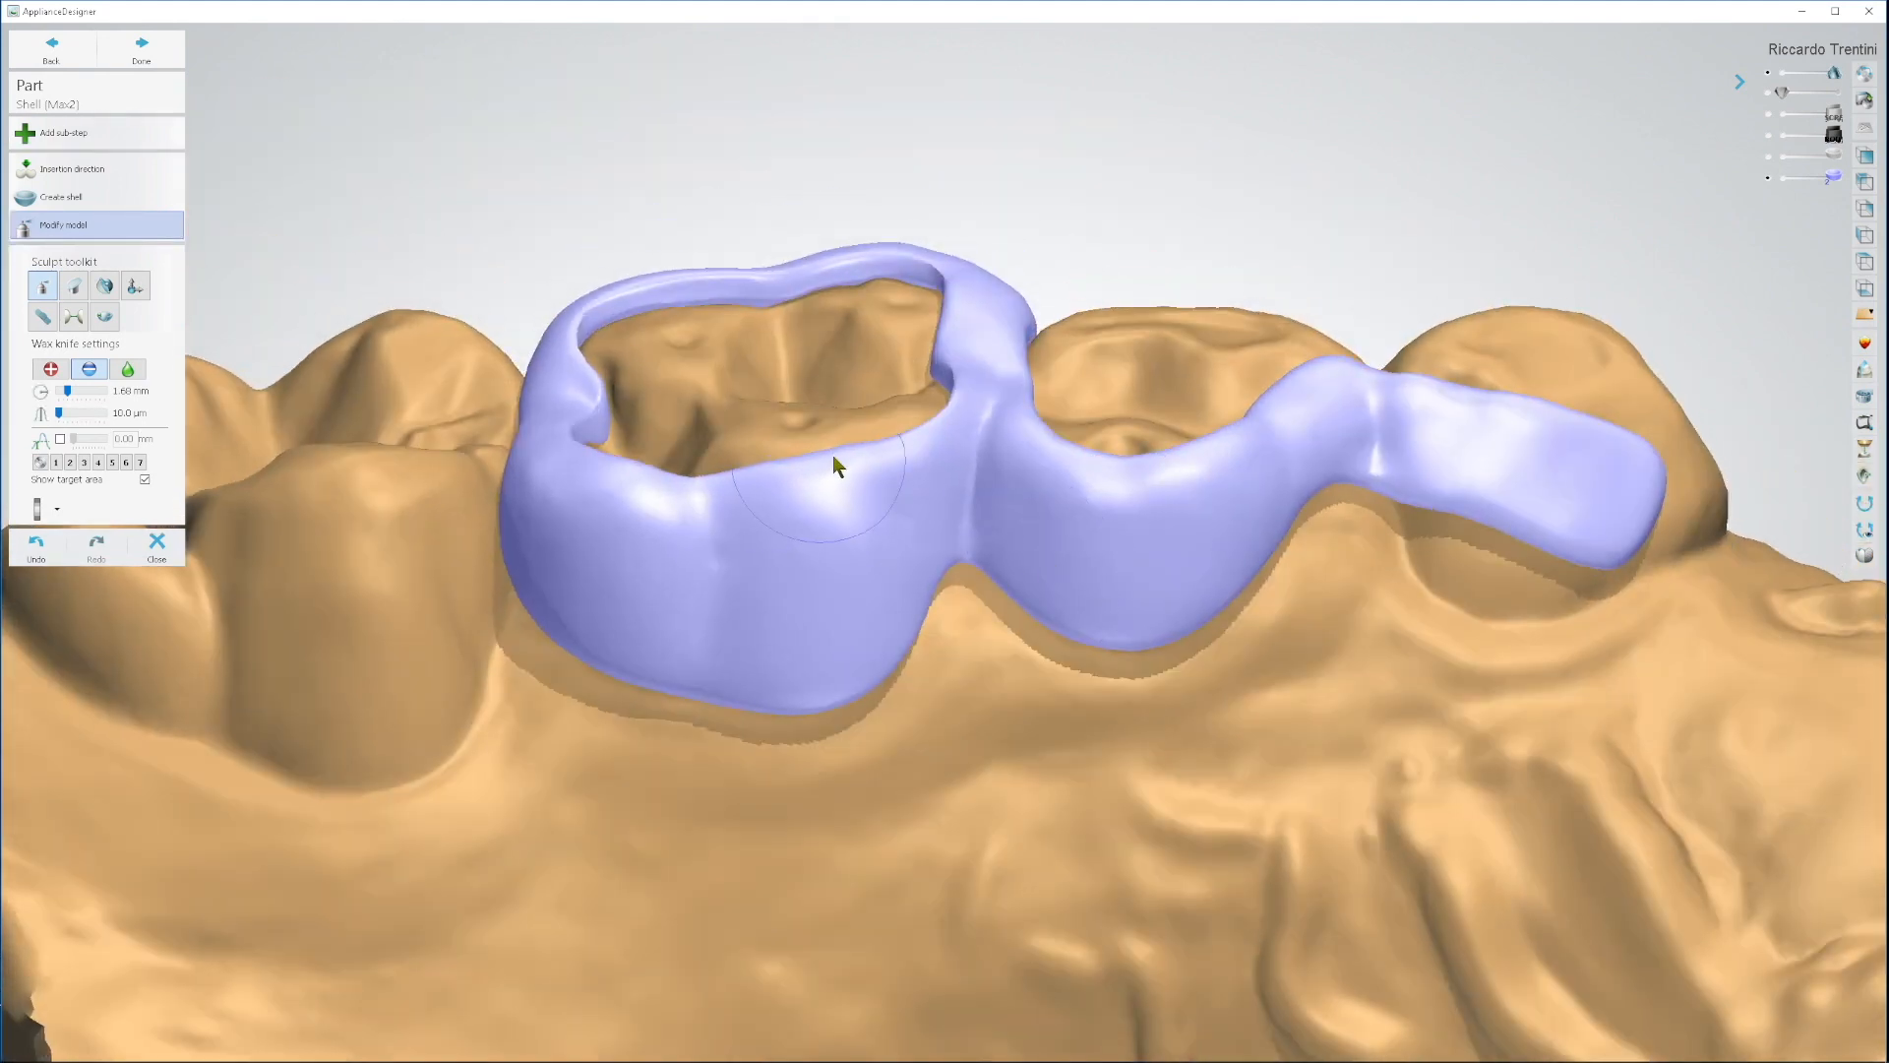
right_drag(826, 468, 900, 502)
Step: Add wax at the junction of the molar ring and premolar arm and between the premolars, and complete the modification
click(42, 371)
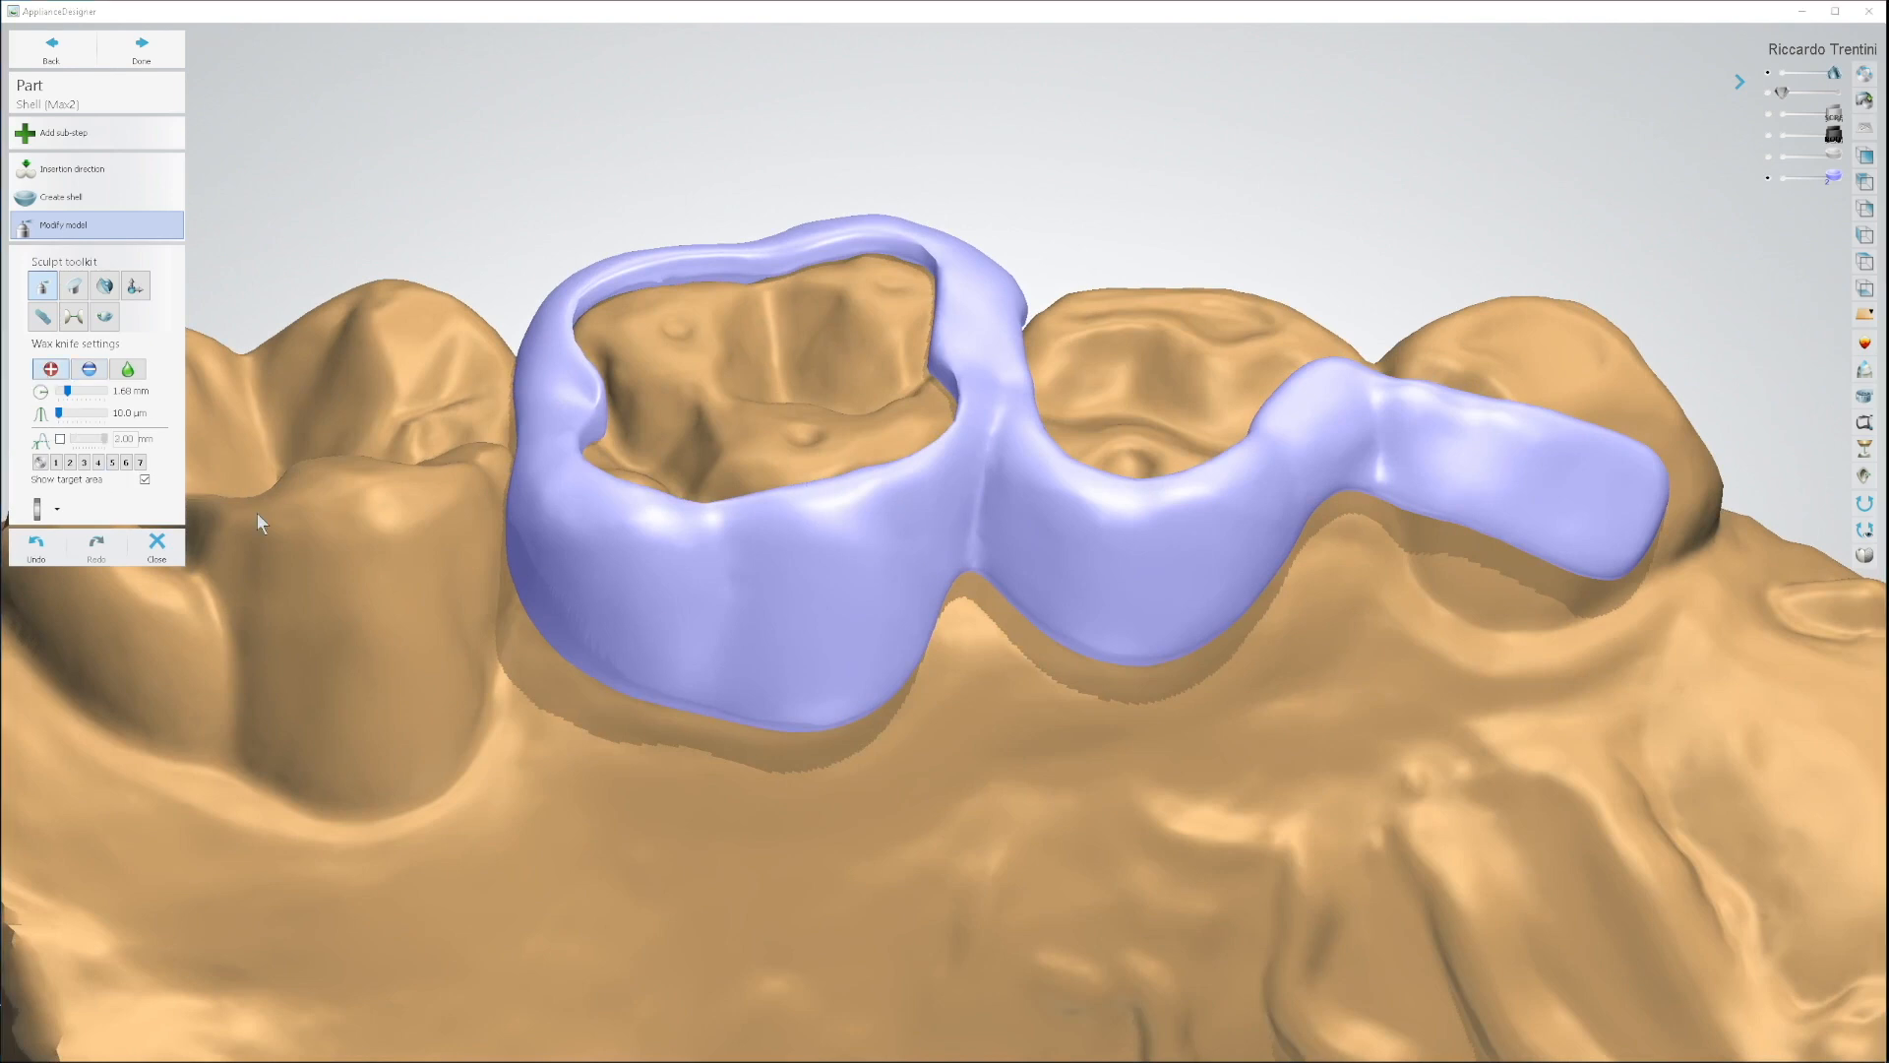
right_drag(994, 564, 1006, 521)
mouse_move(1006, 521)
mouse_down()
mouse_move(964, 524)
mouse_move(987, 424)
mouse_move(959, 531)
mouse_move(975, 406)
mouse_move(960, 511)
mouse_up()
mouse_move(1354, 443)
mouse_down()
mouse_move(1396, 455)
mouse_move(1461, 419)
mouse_move(1327, 383)
mouse_up()
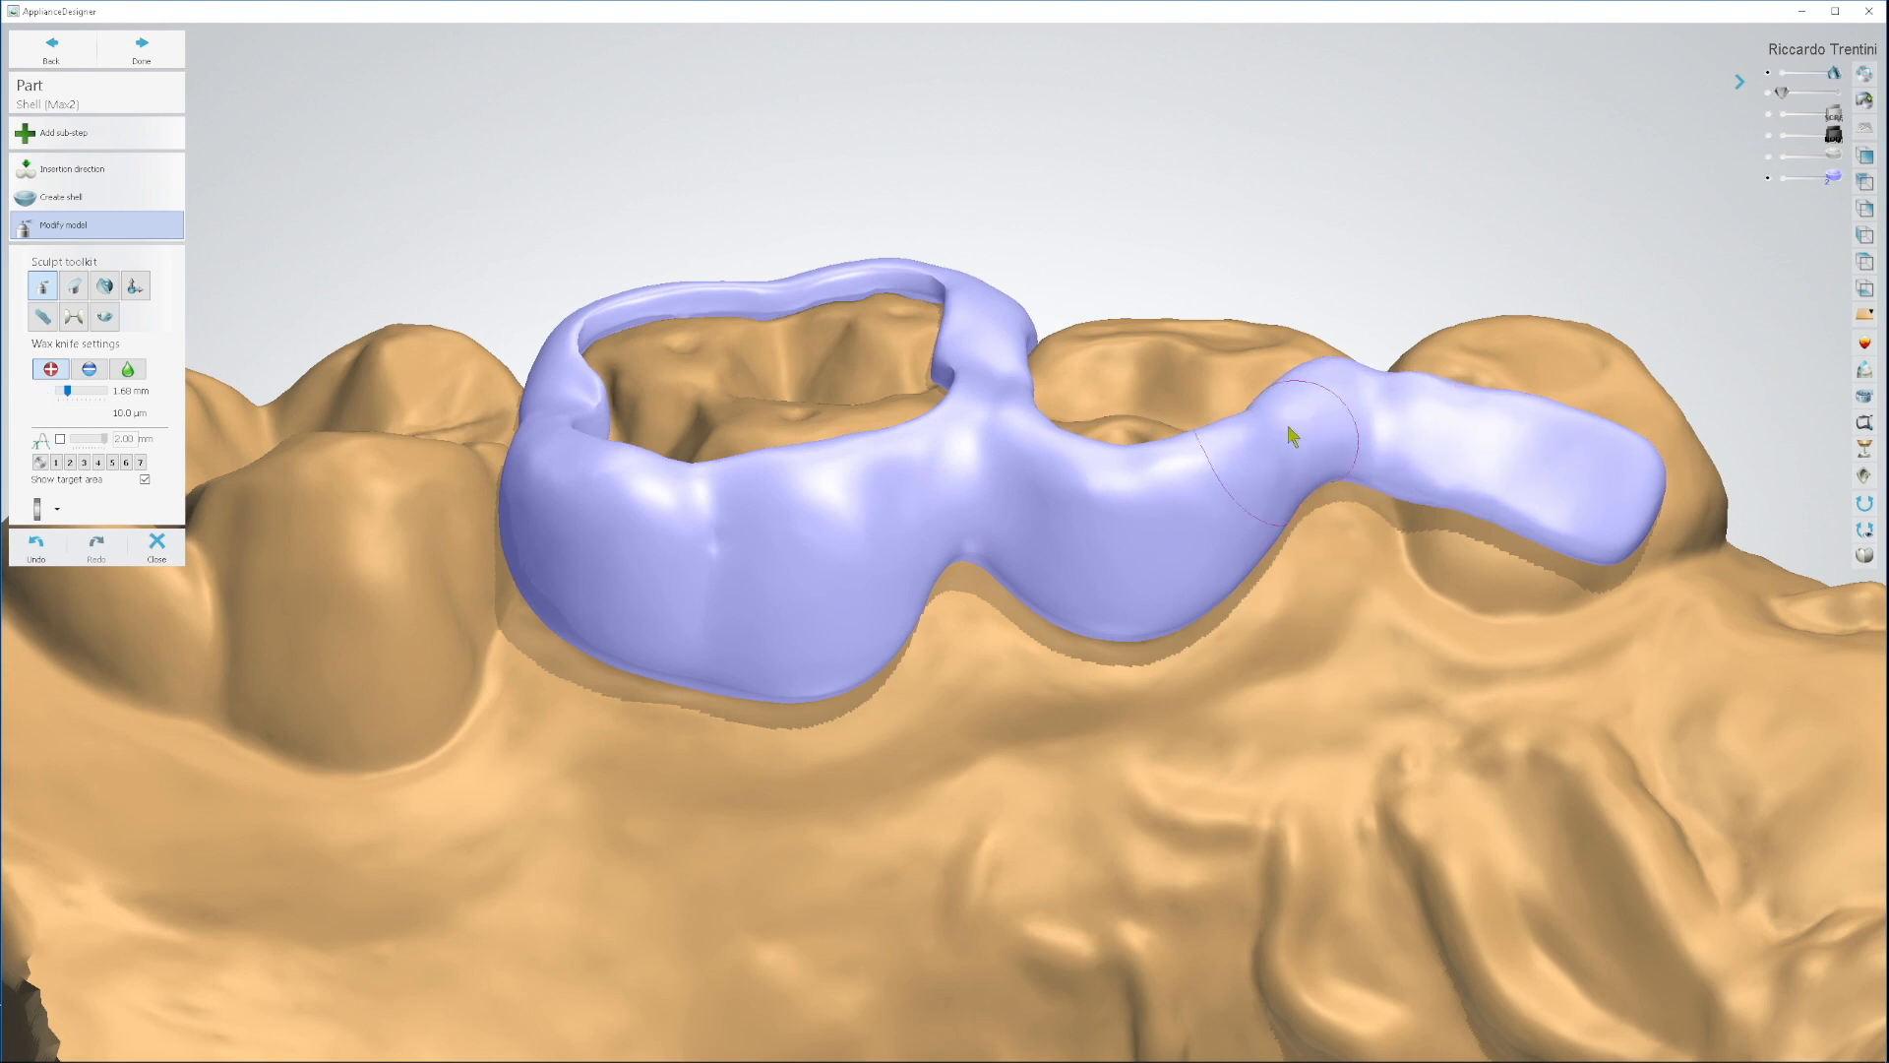
right_drag(1328, 422, 1365, 511)
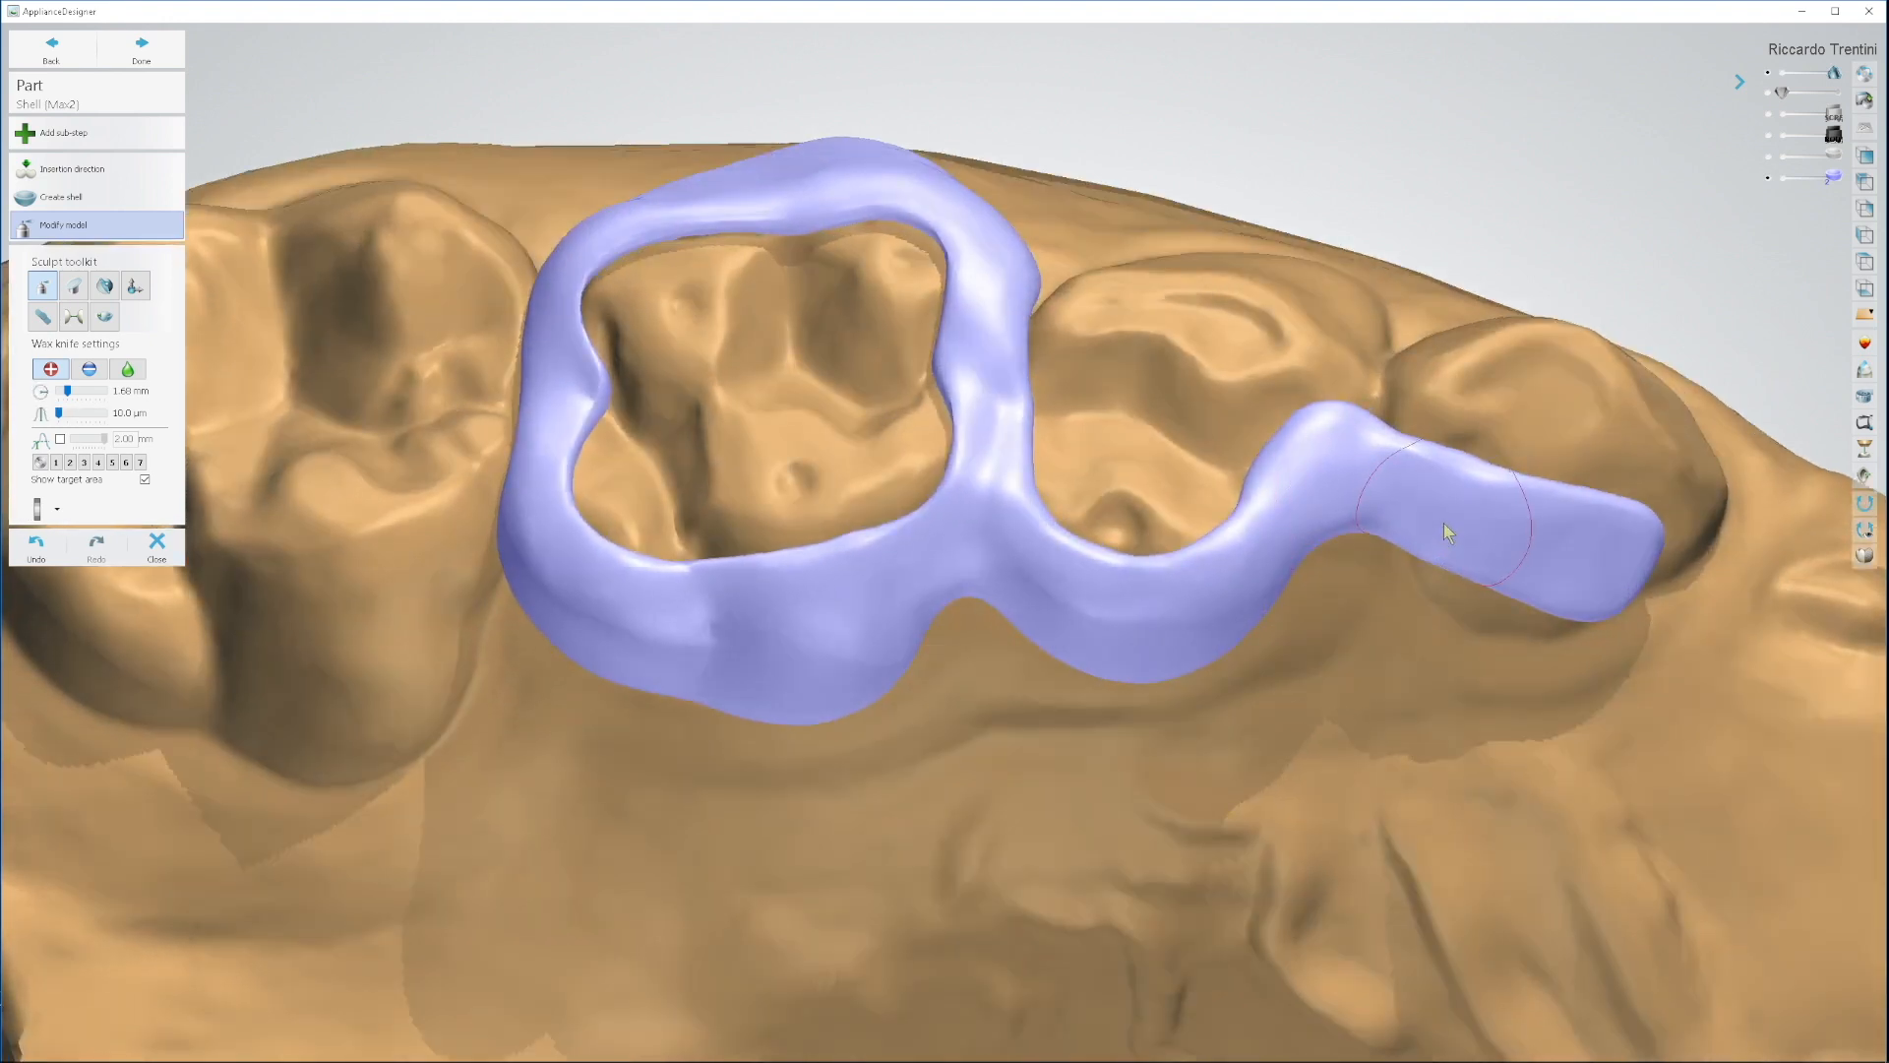
mouse_move(1514, 563)
right_down()
mouse_move(1483, 527)
mouse_move(1264, 501)
right_up()
right_drag(971, 580, 1053, 640)
click(142, 49)
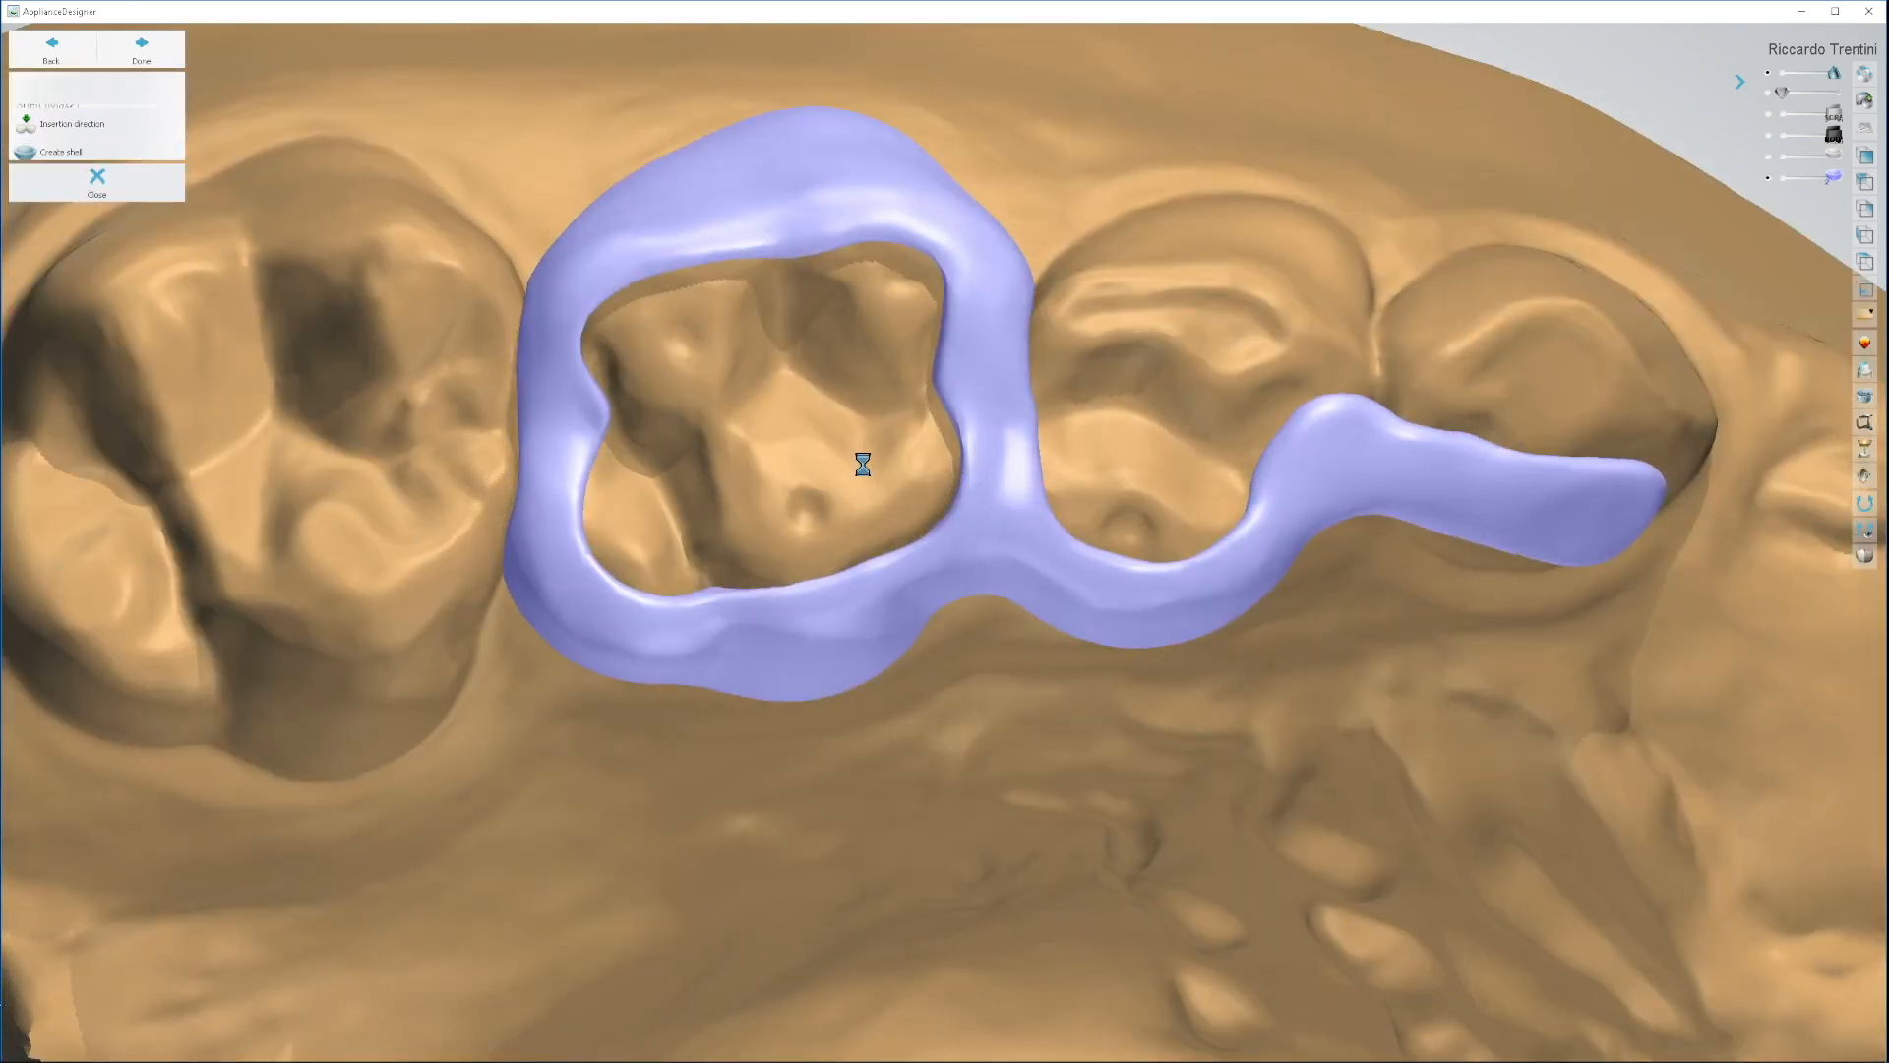
Step: Show the expansion screw and its two rods together with both shells in occlusal view
click(1865, 288)
scroll(969, 624, up, 3)
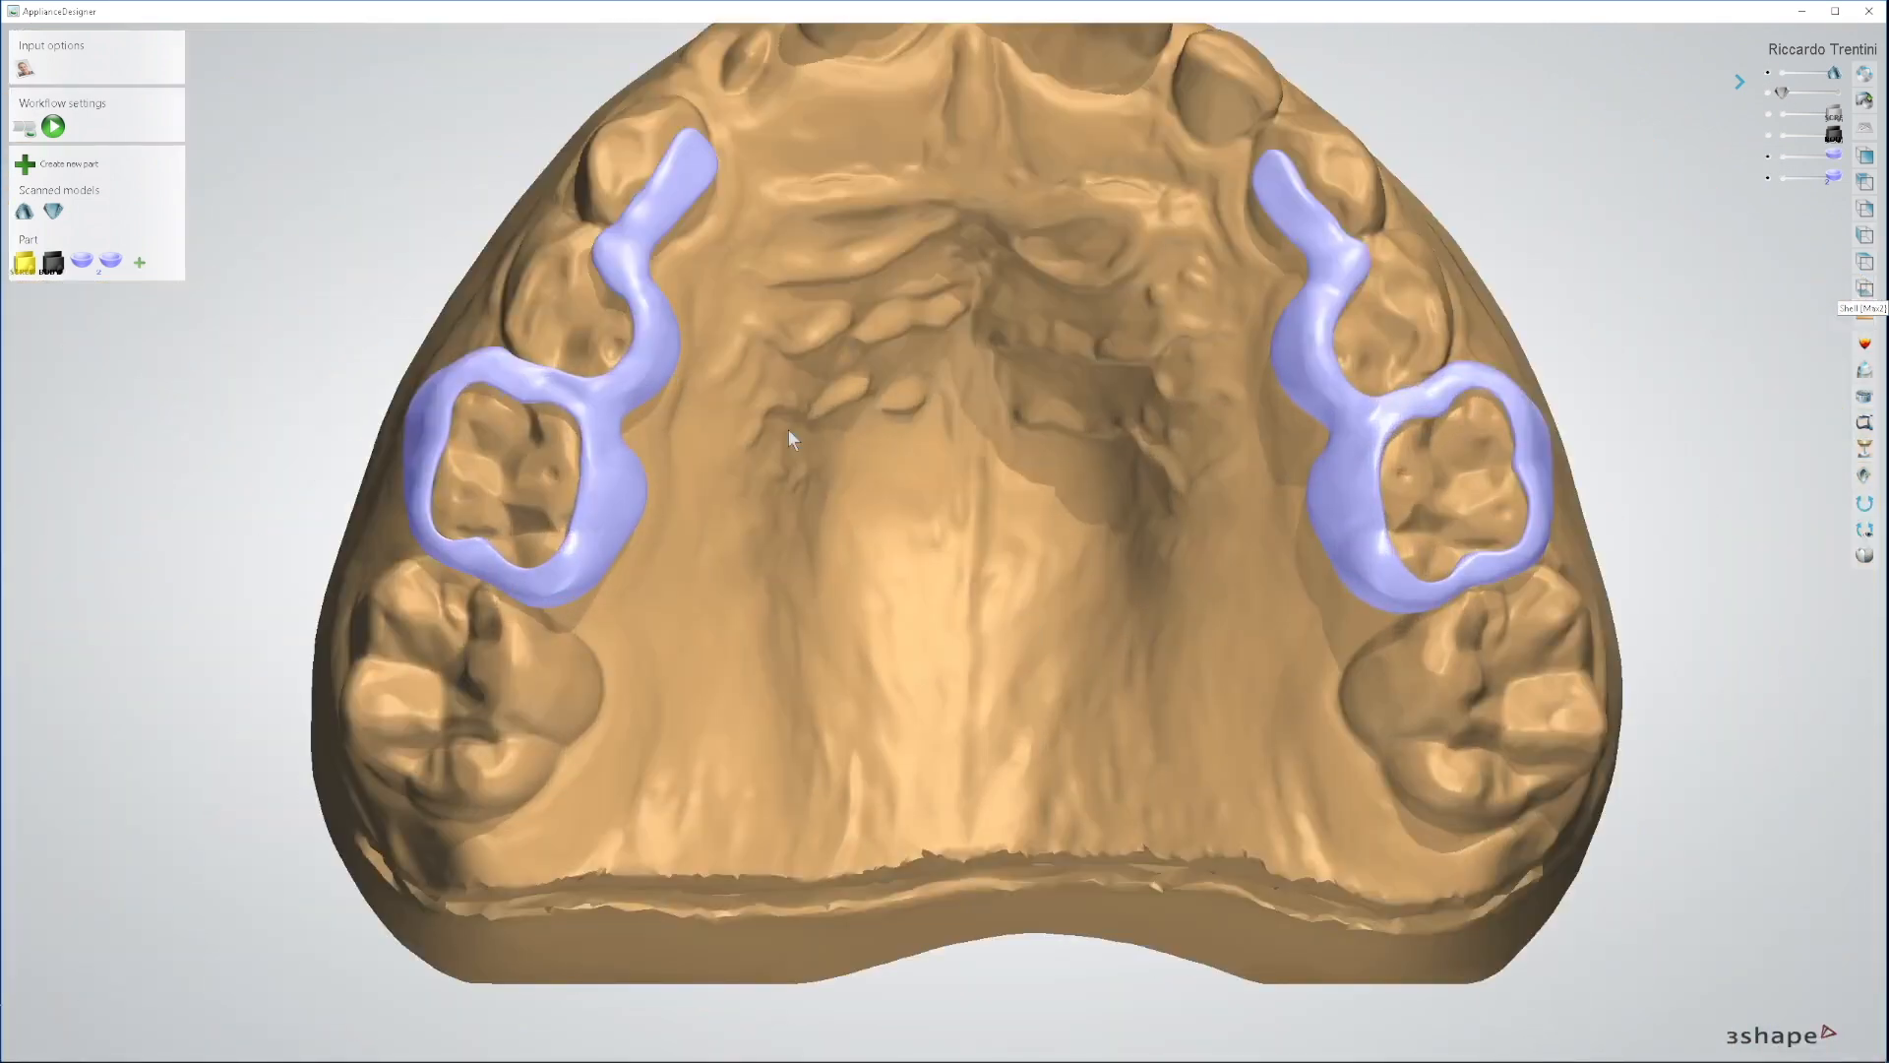
middle_drag(948, 368, 916, 483)
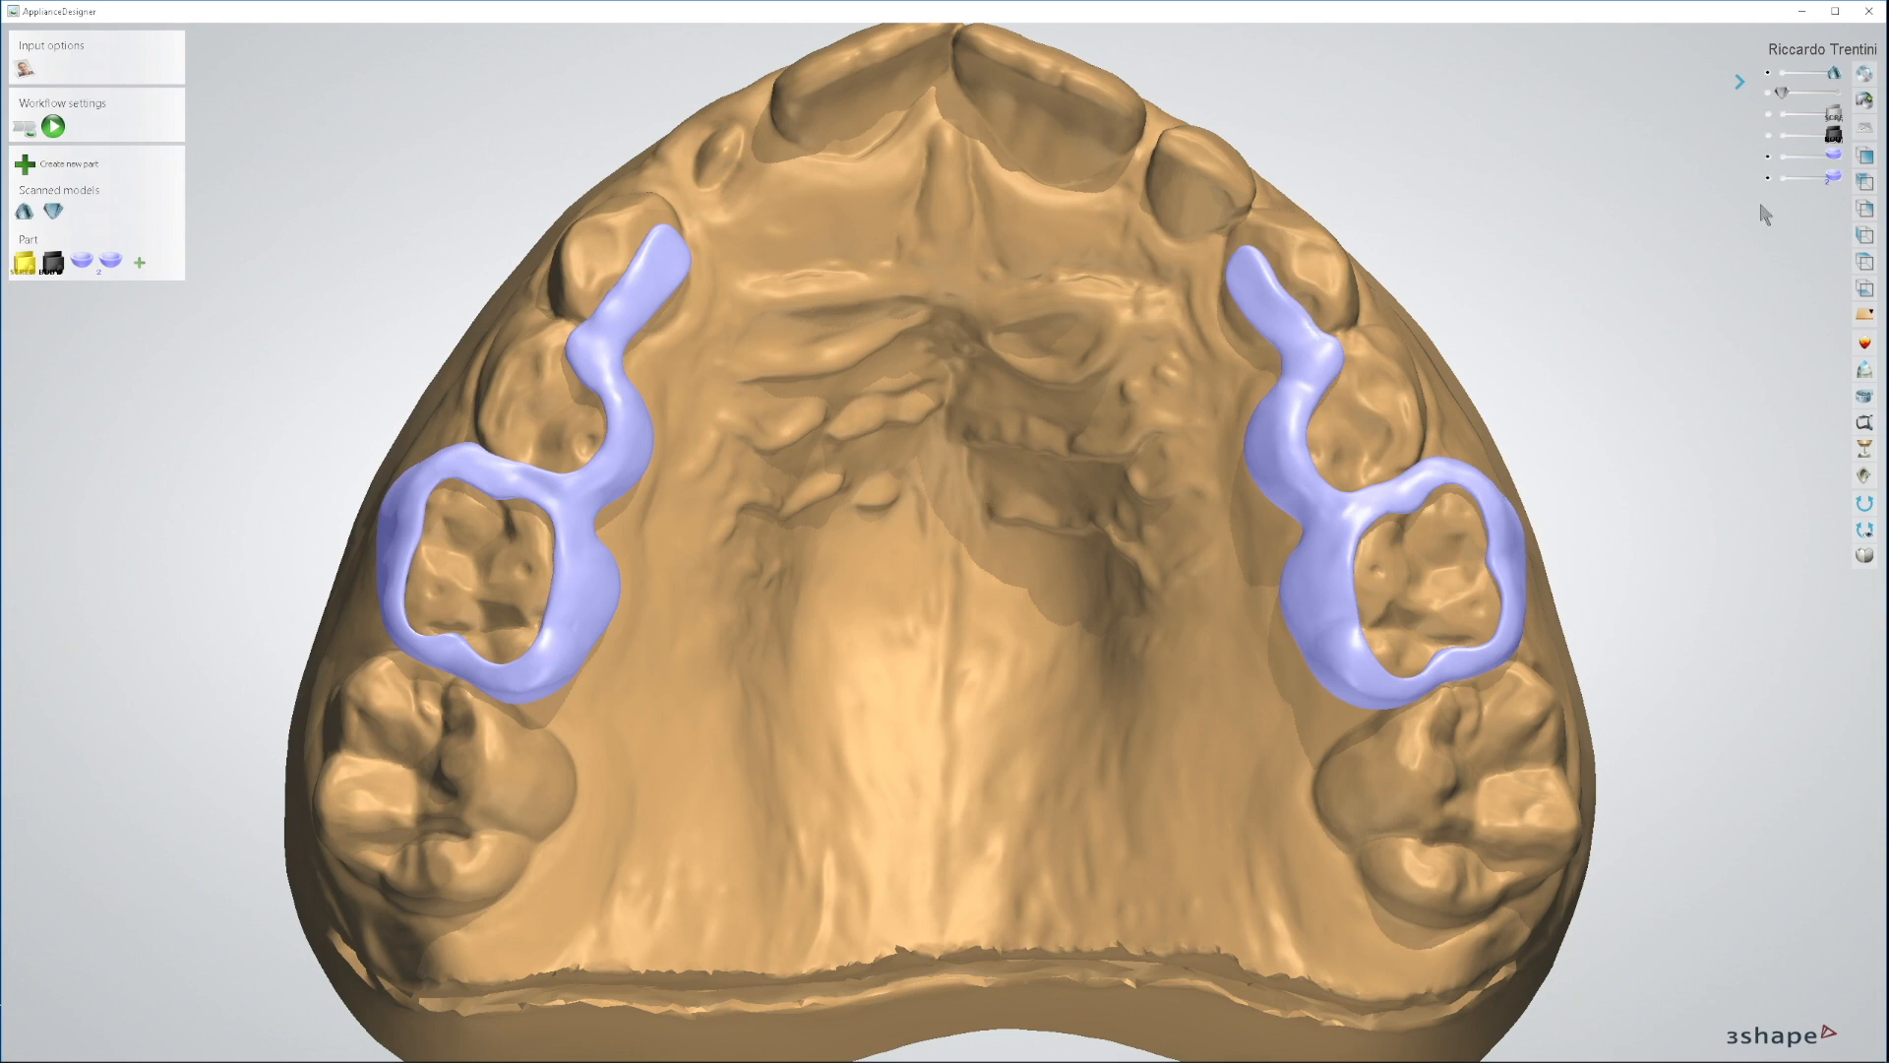
click(1768, 136)
click(1768, 115)
middle_drag(1036, 708, 1031, 611)
mouse_move(1031, 610)
right_down()
mouse_move(1047, 669)
mouse_move(1039, 629)
right_up()
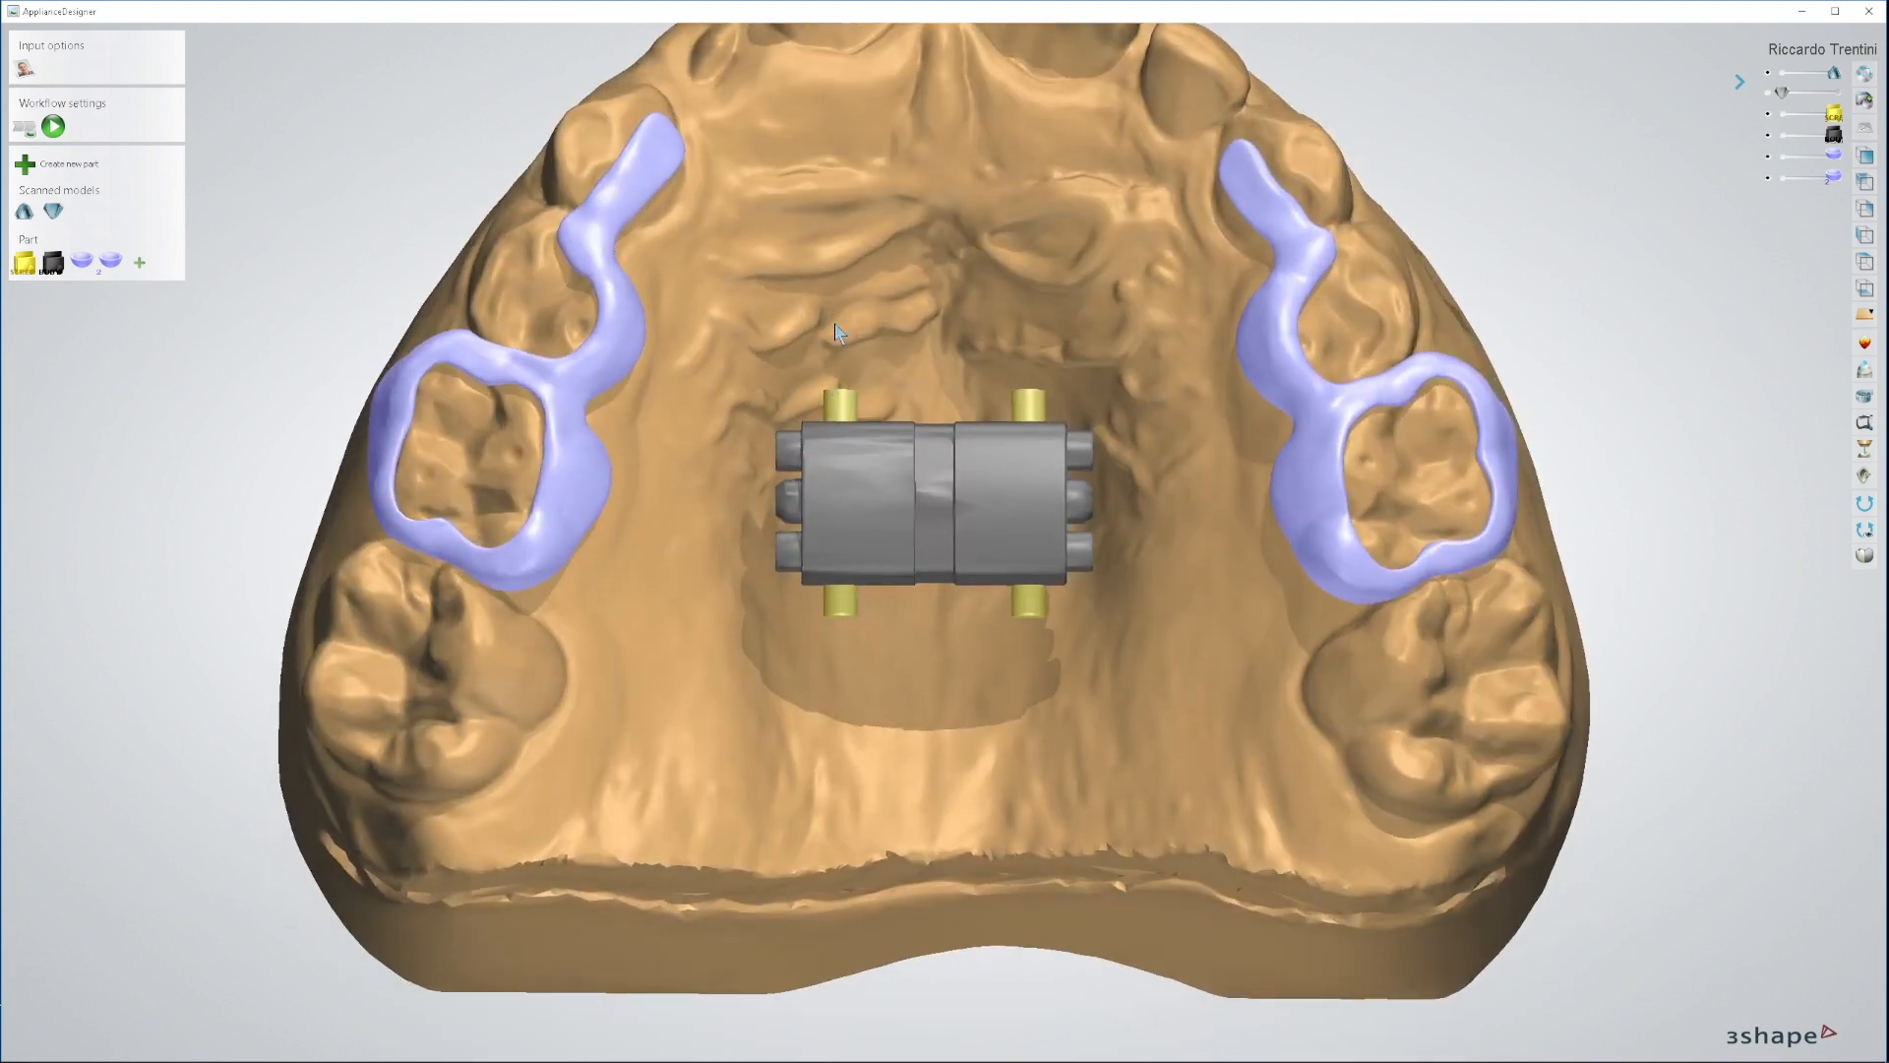
right_drag(980, 605, 983, 613)
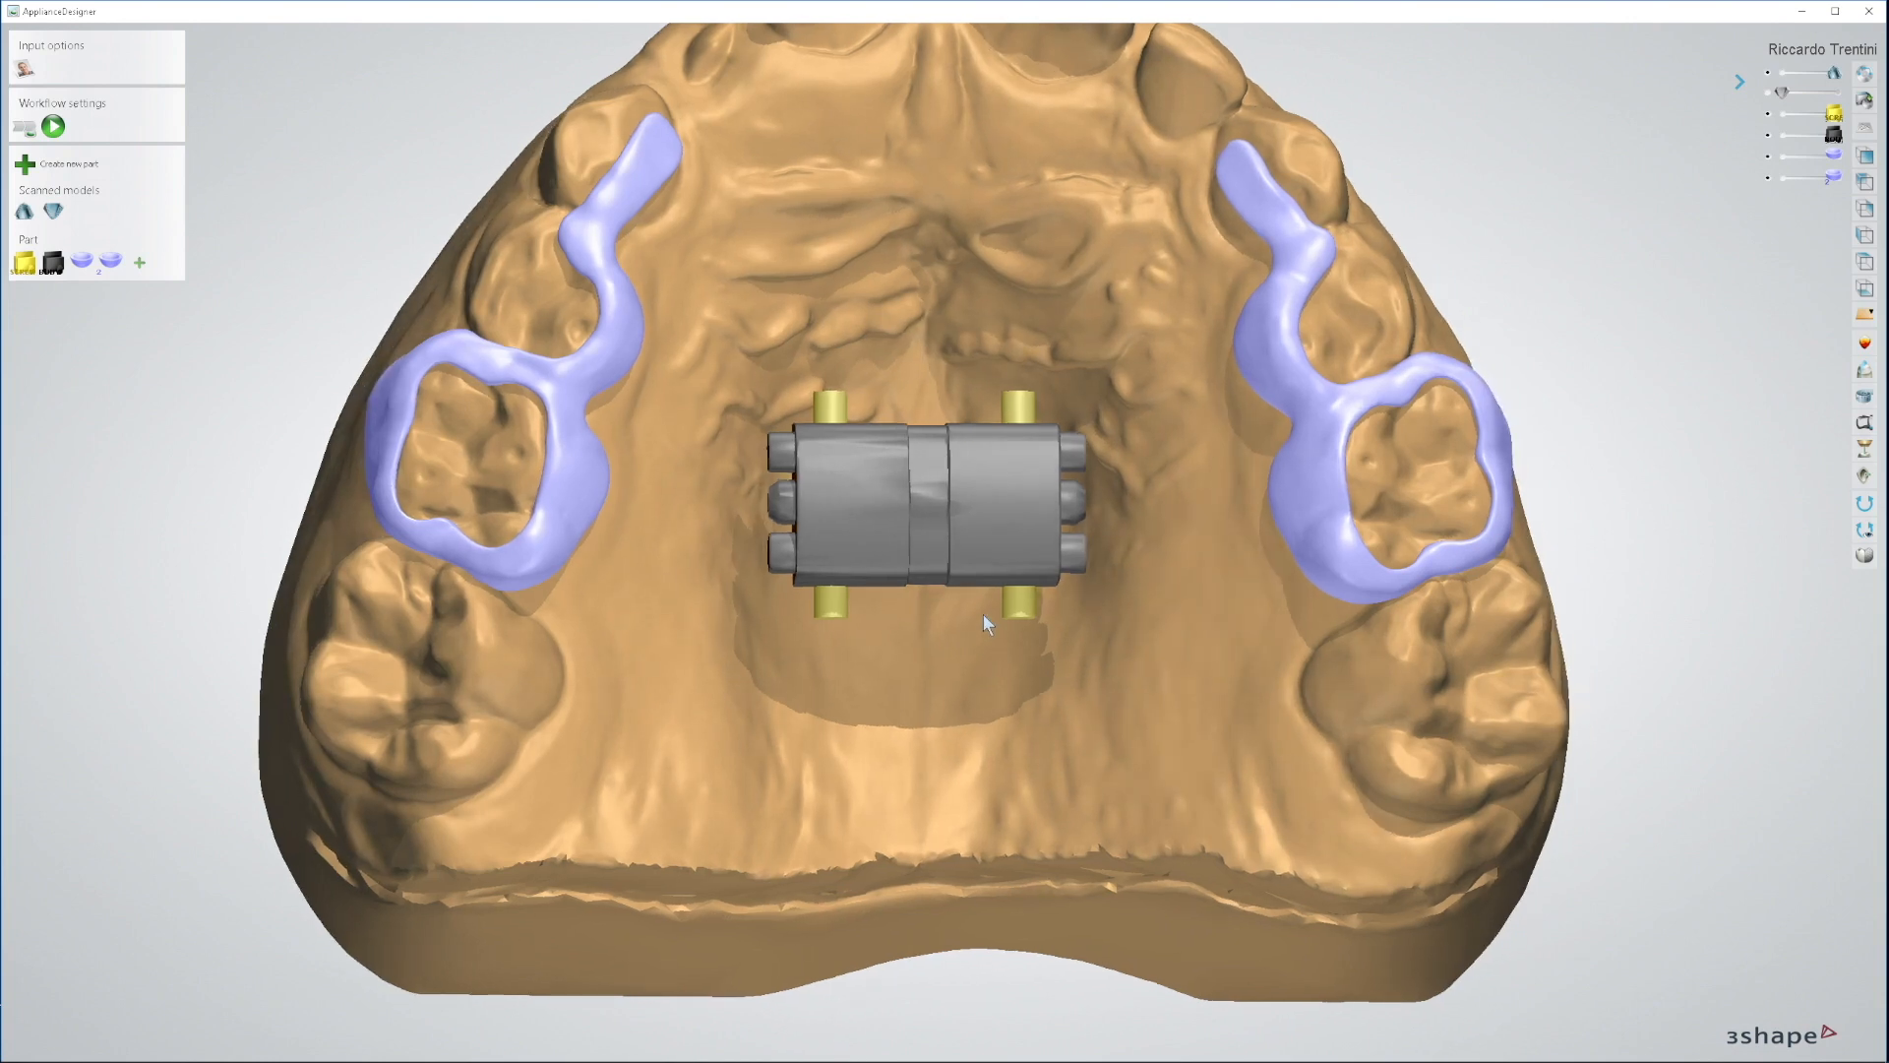
scroll(977, 612, down, 2)
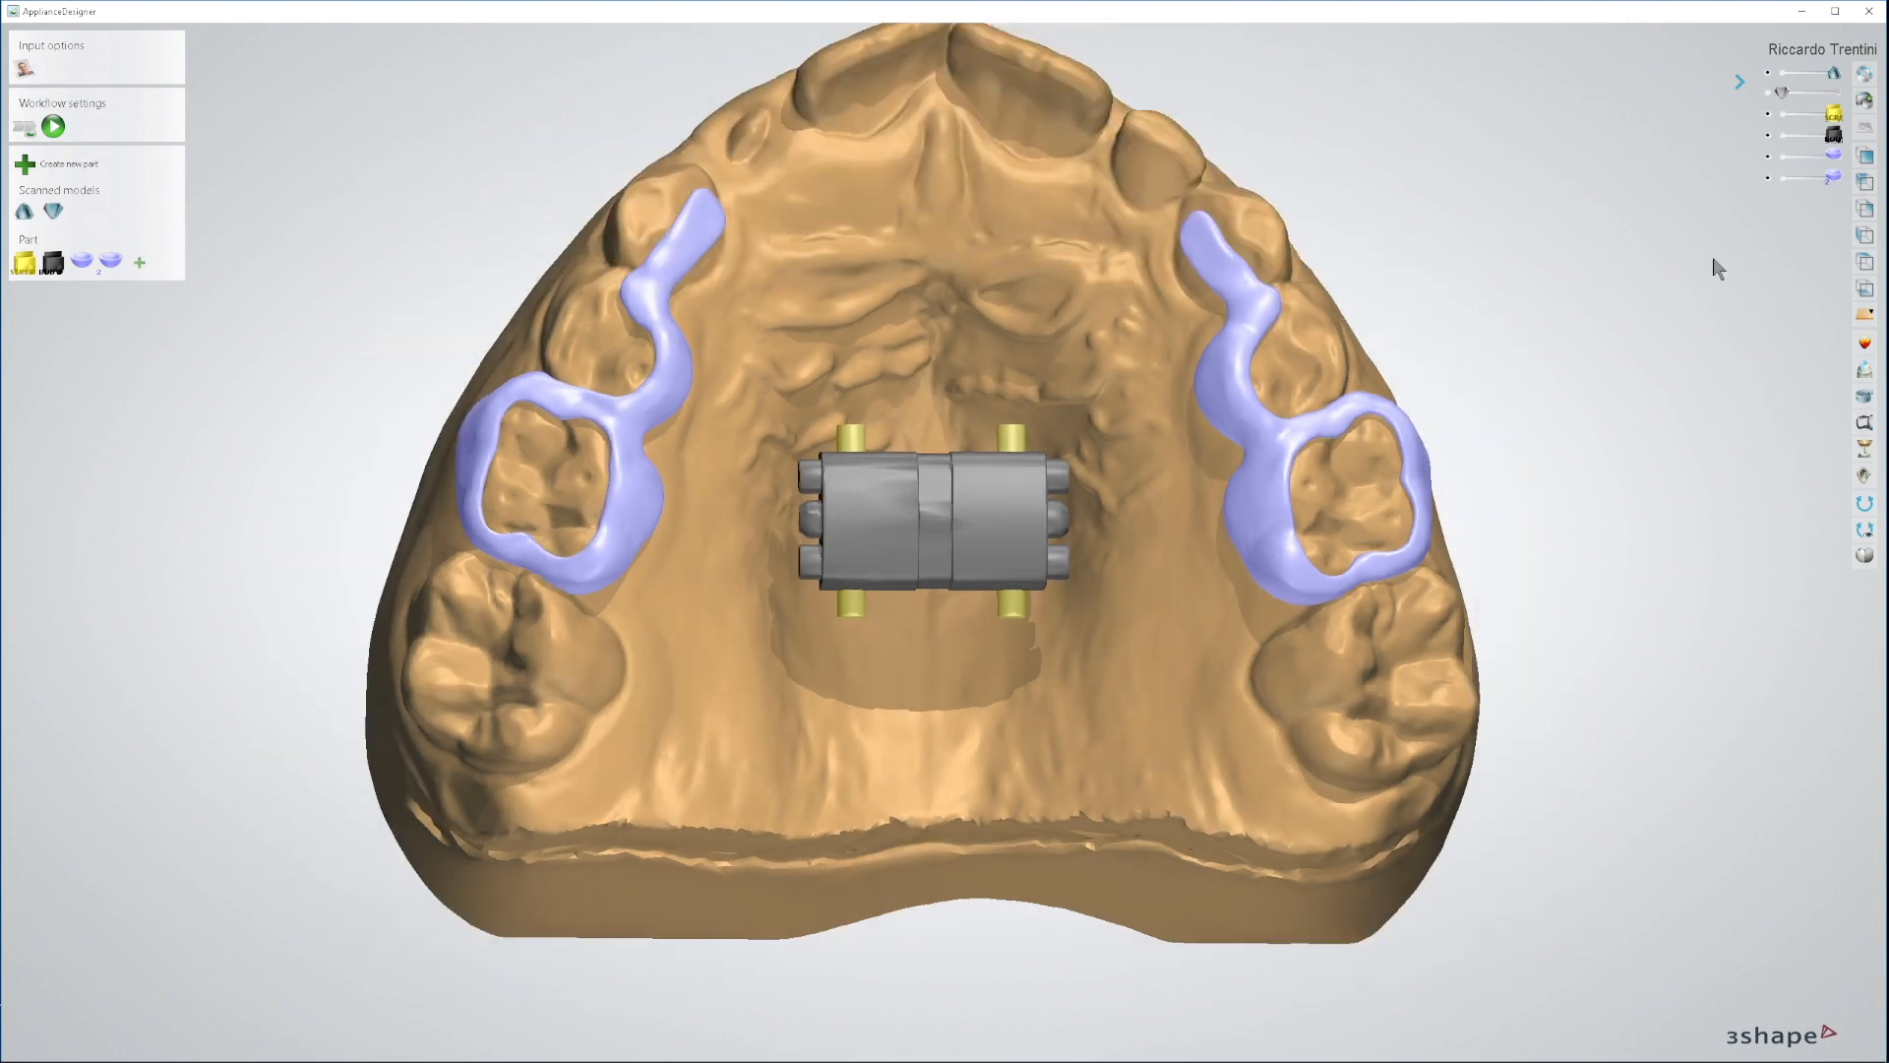
Step: Hide the expansion screw and combine the two shells into one model with the Combine operation
click(1768, 135)
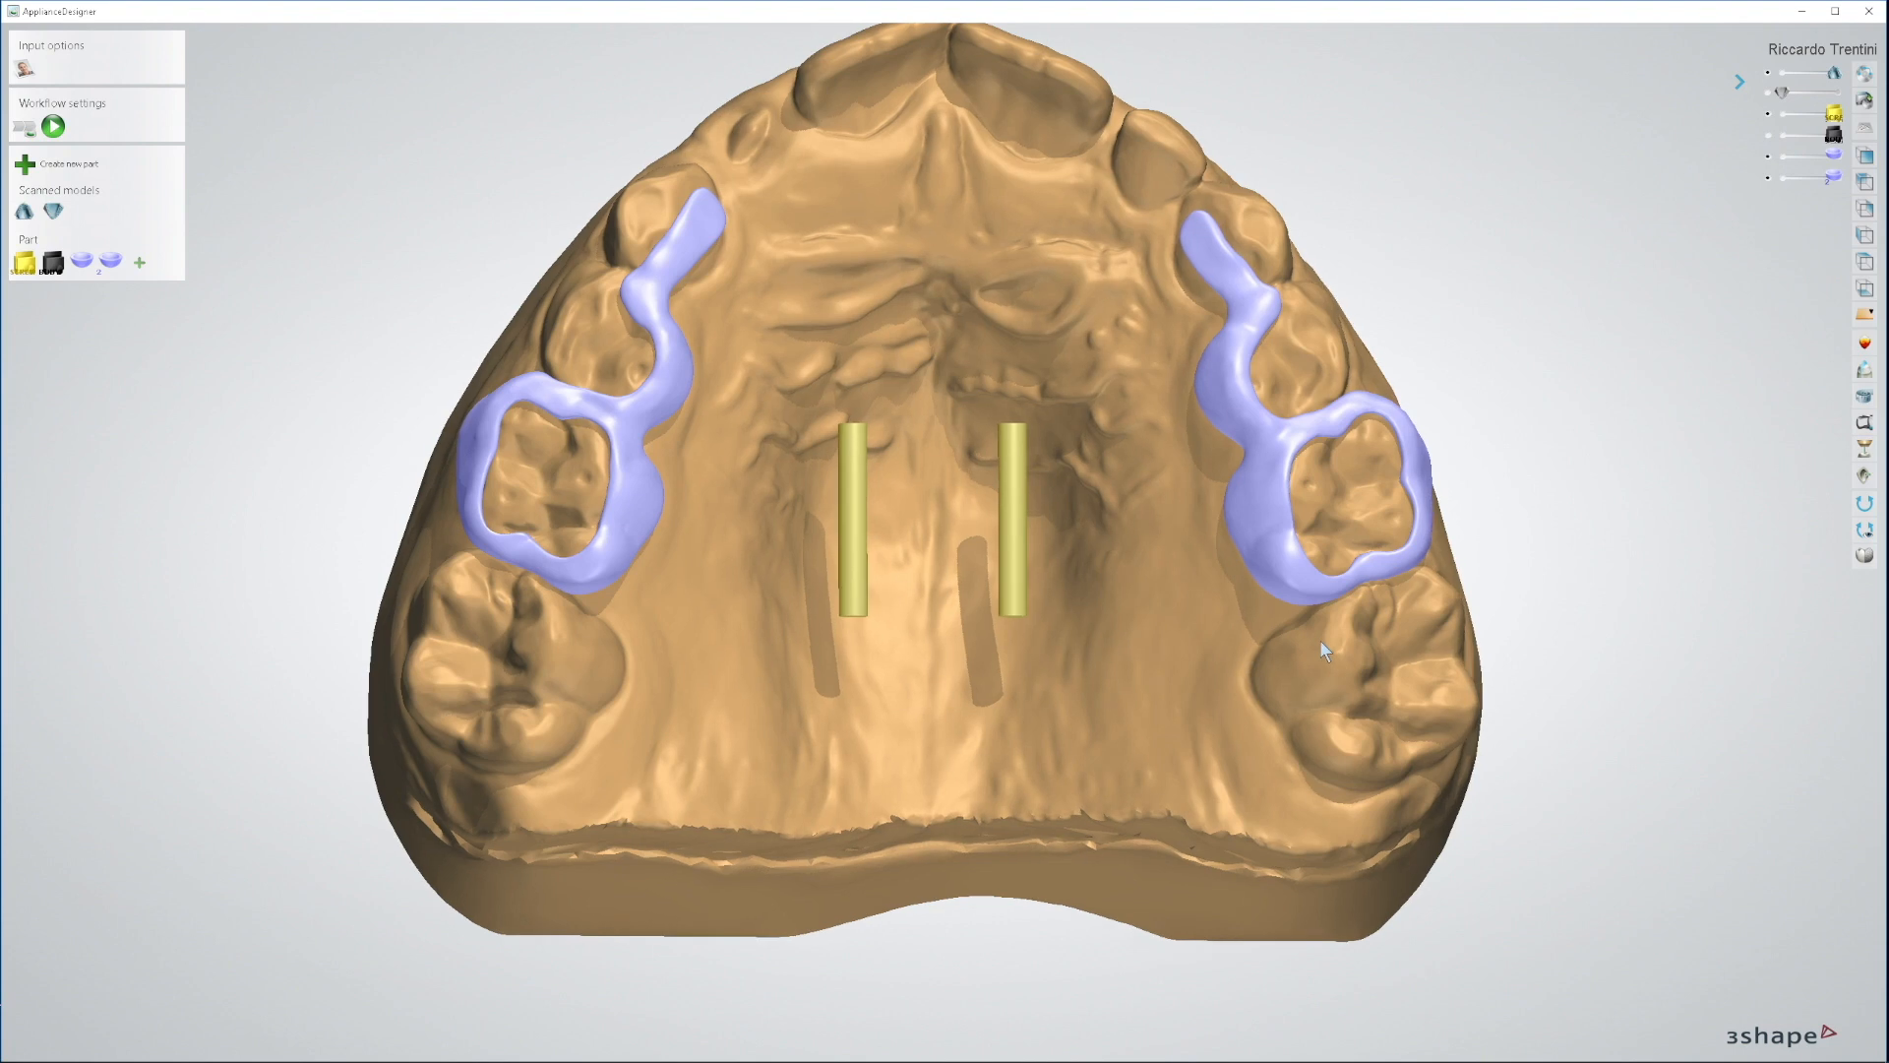
right_drag(1321, 642, 1318, 643)
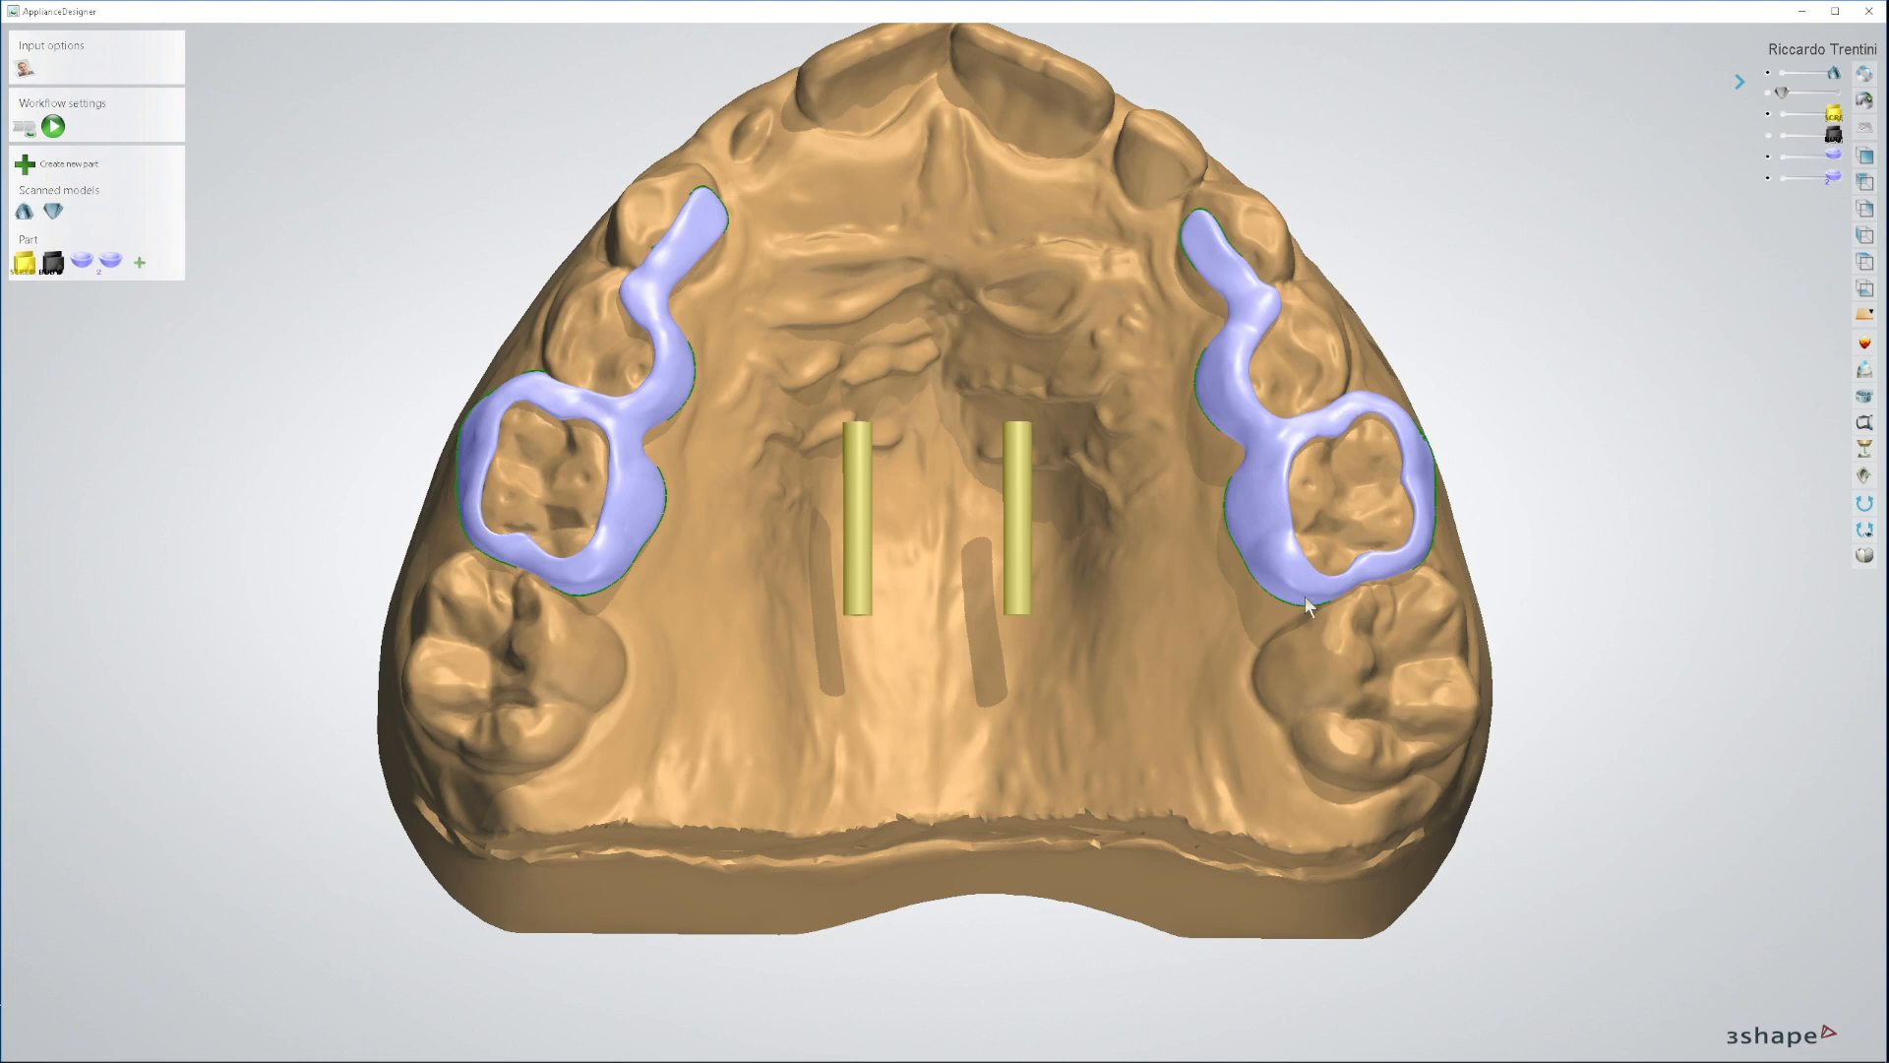
right_click(1244, 476)
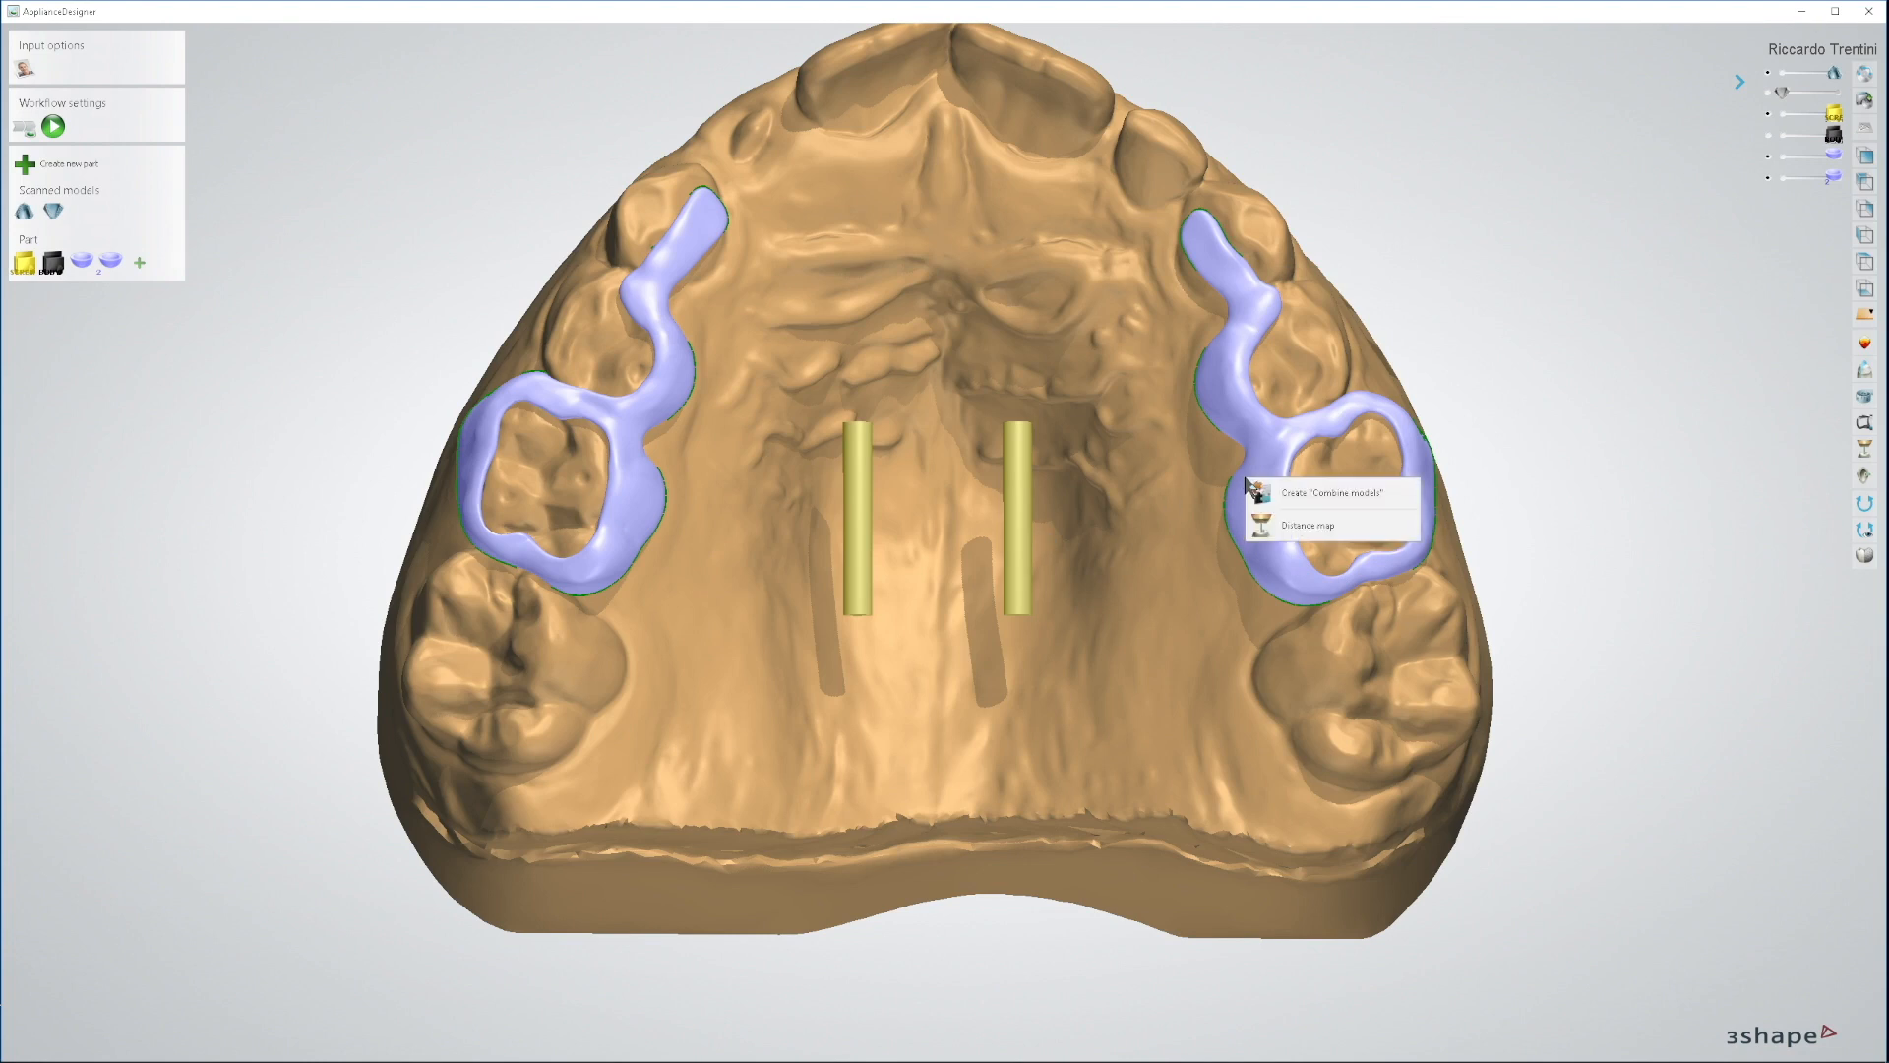
click(1294, 494)
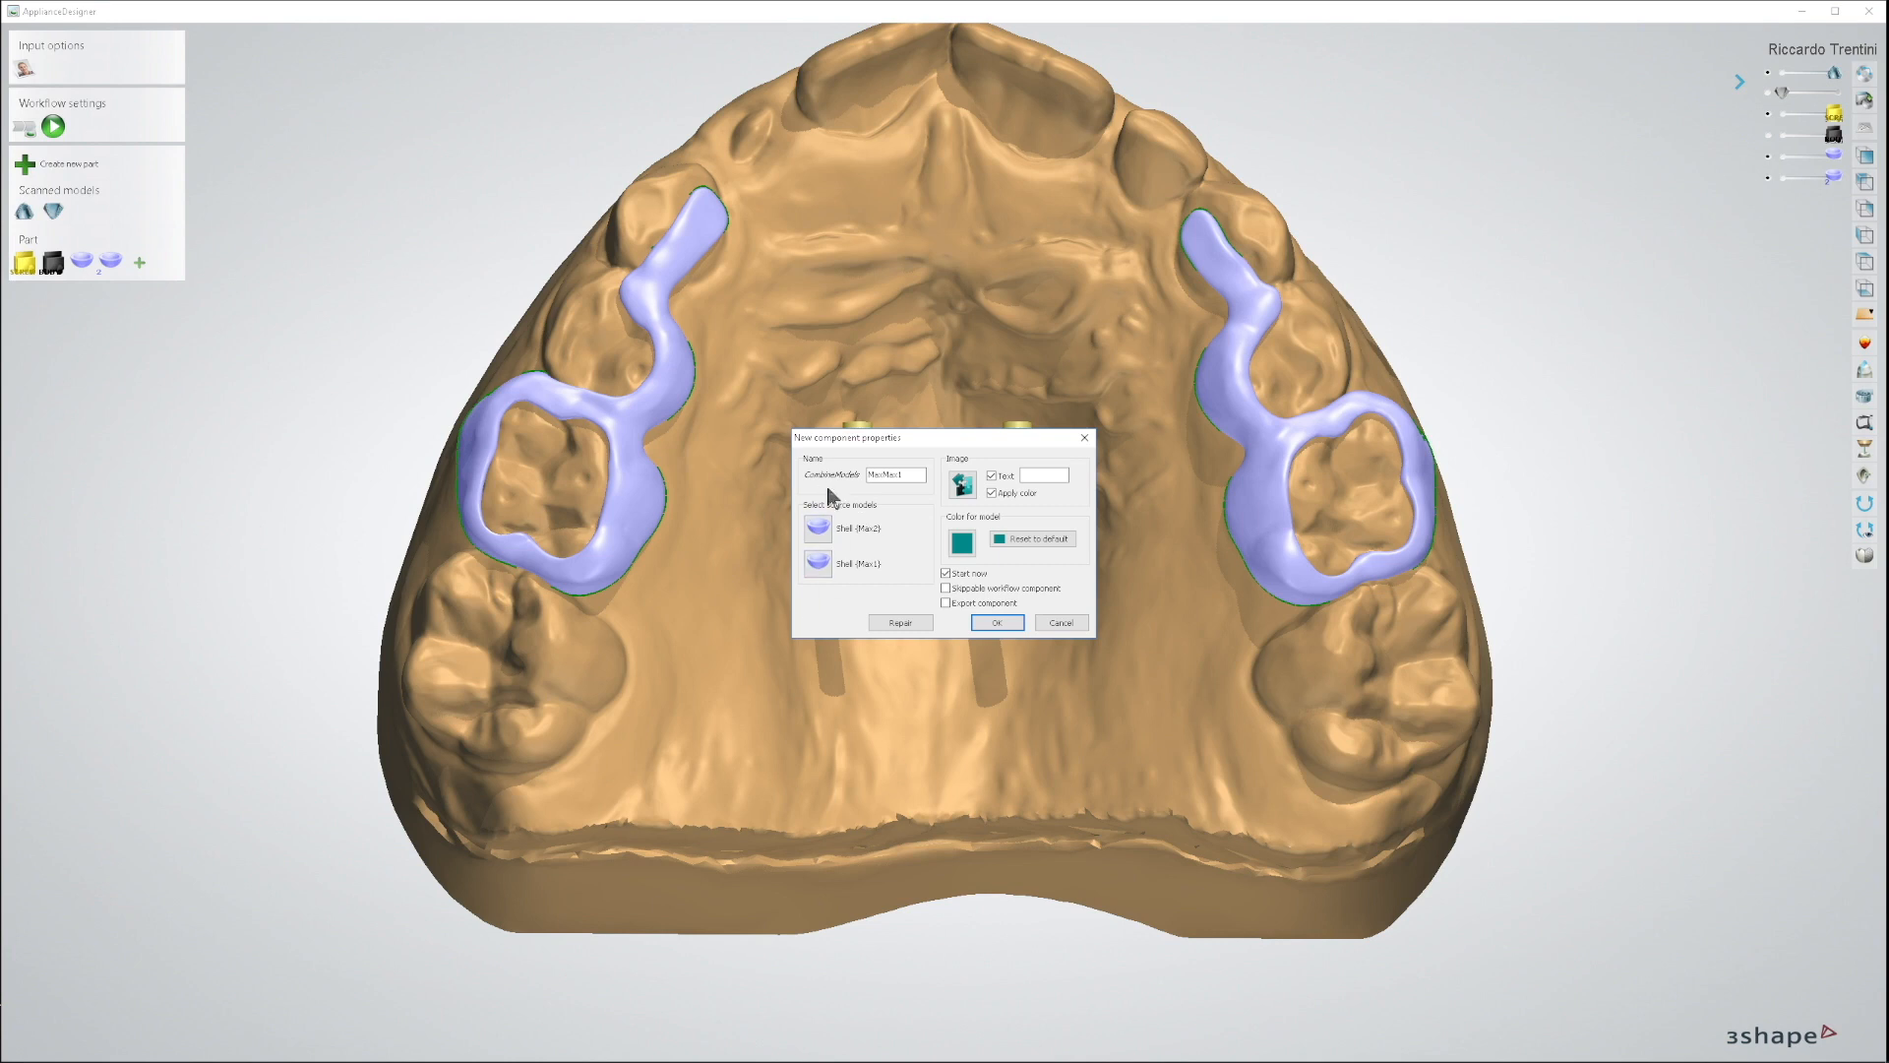
click(996, 623)
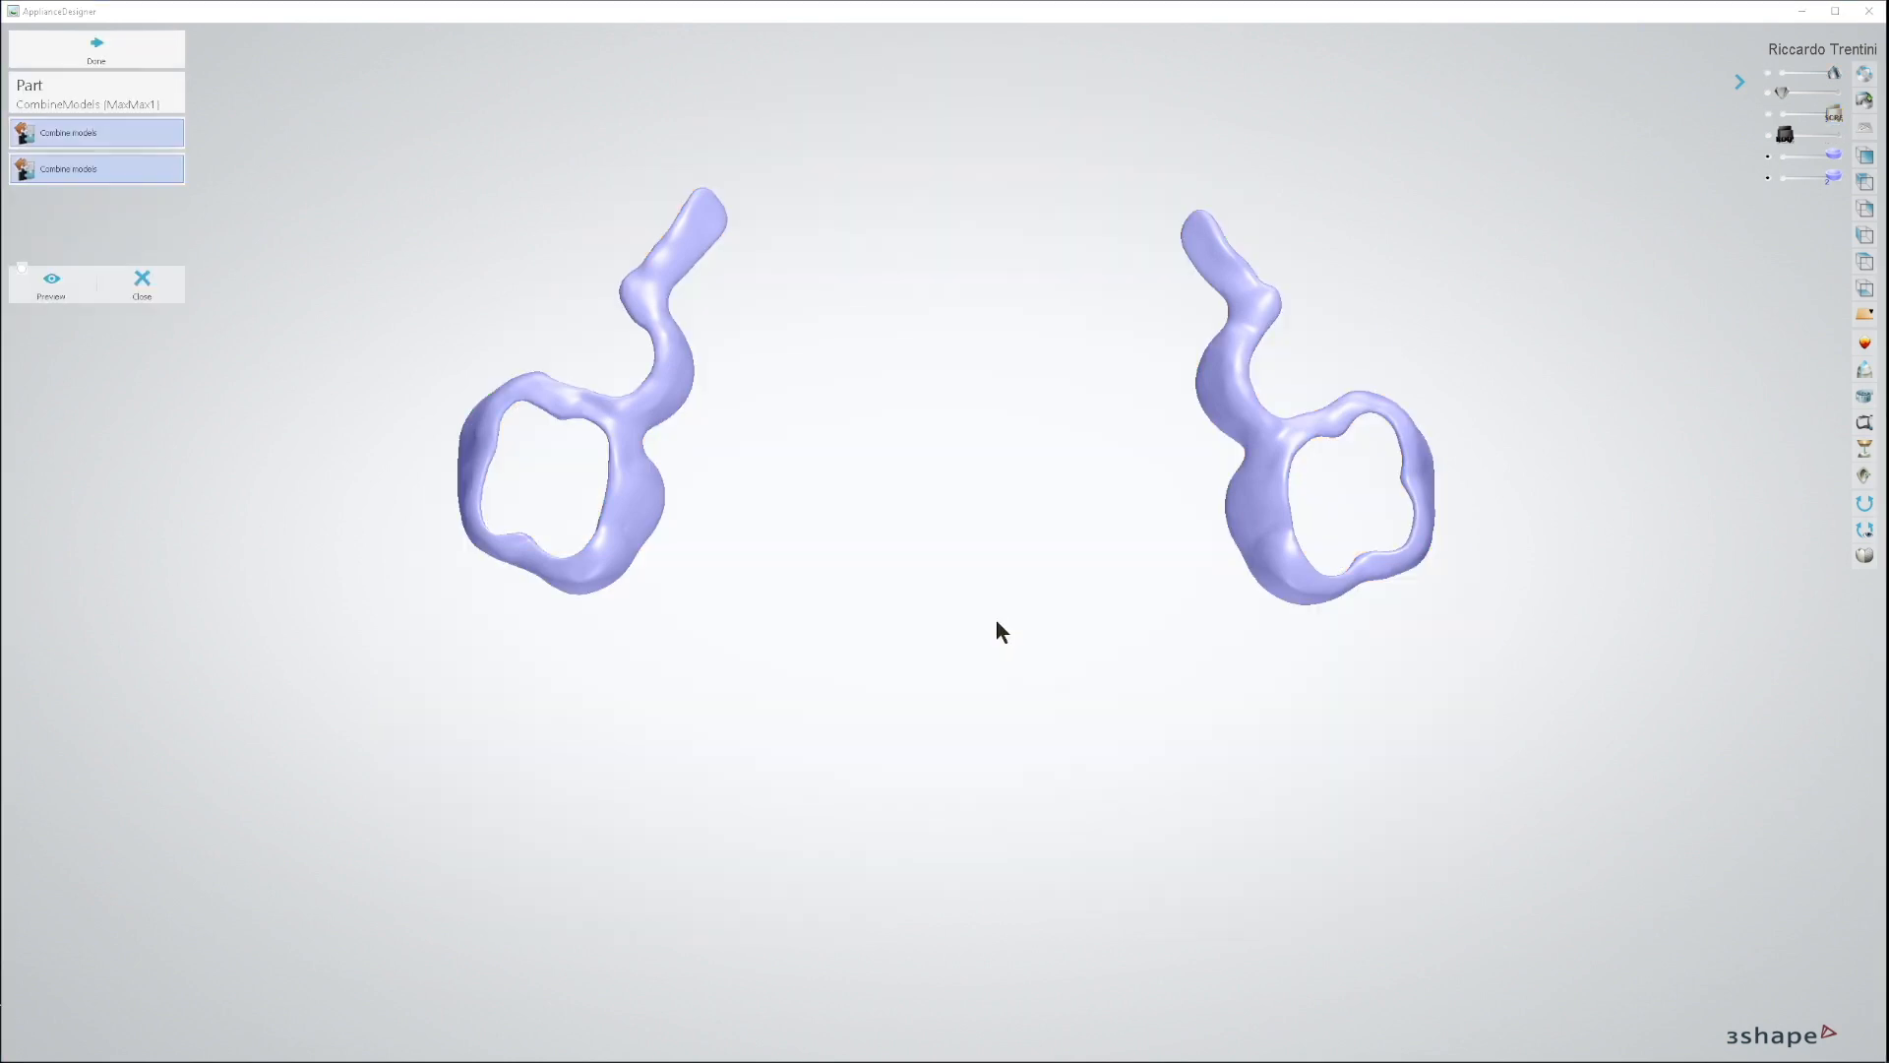
click(90, 57)
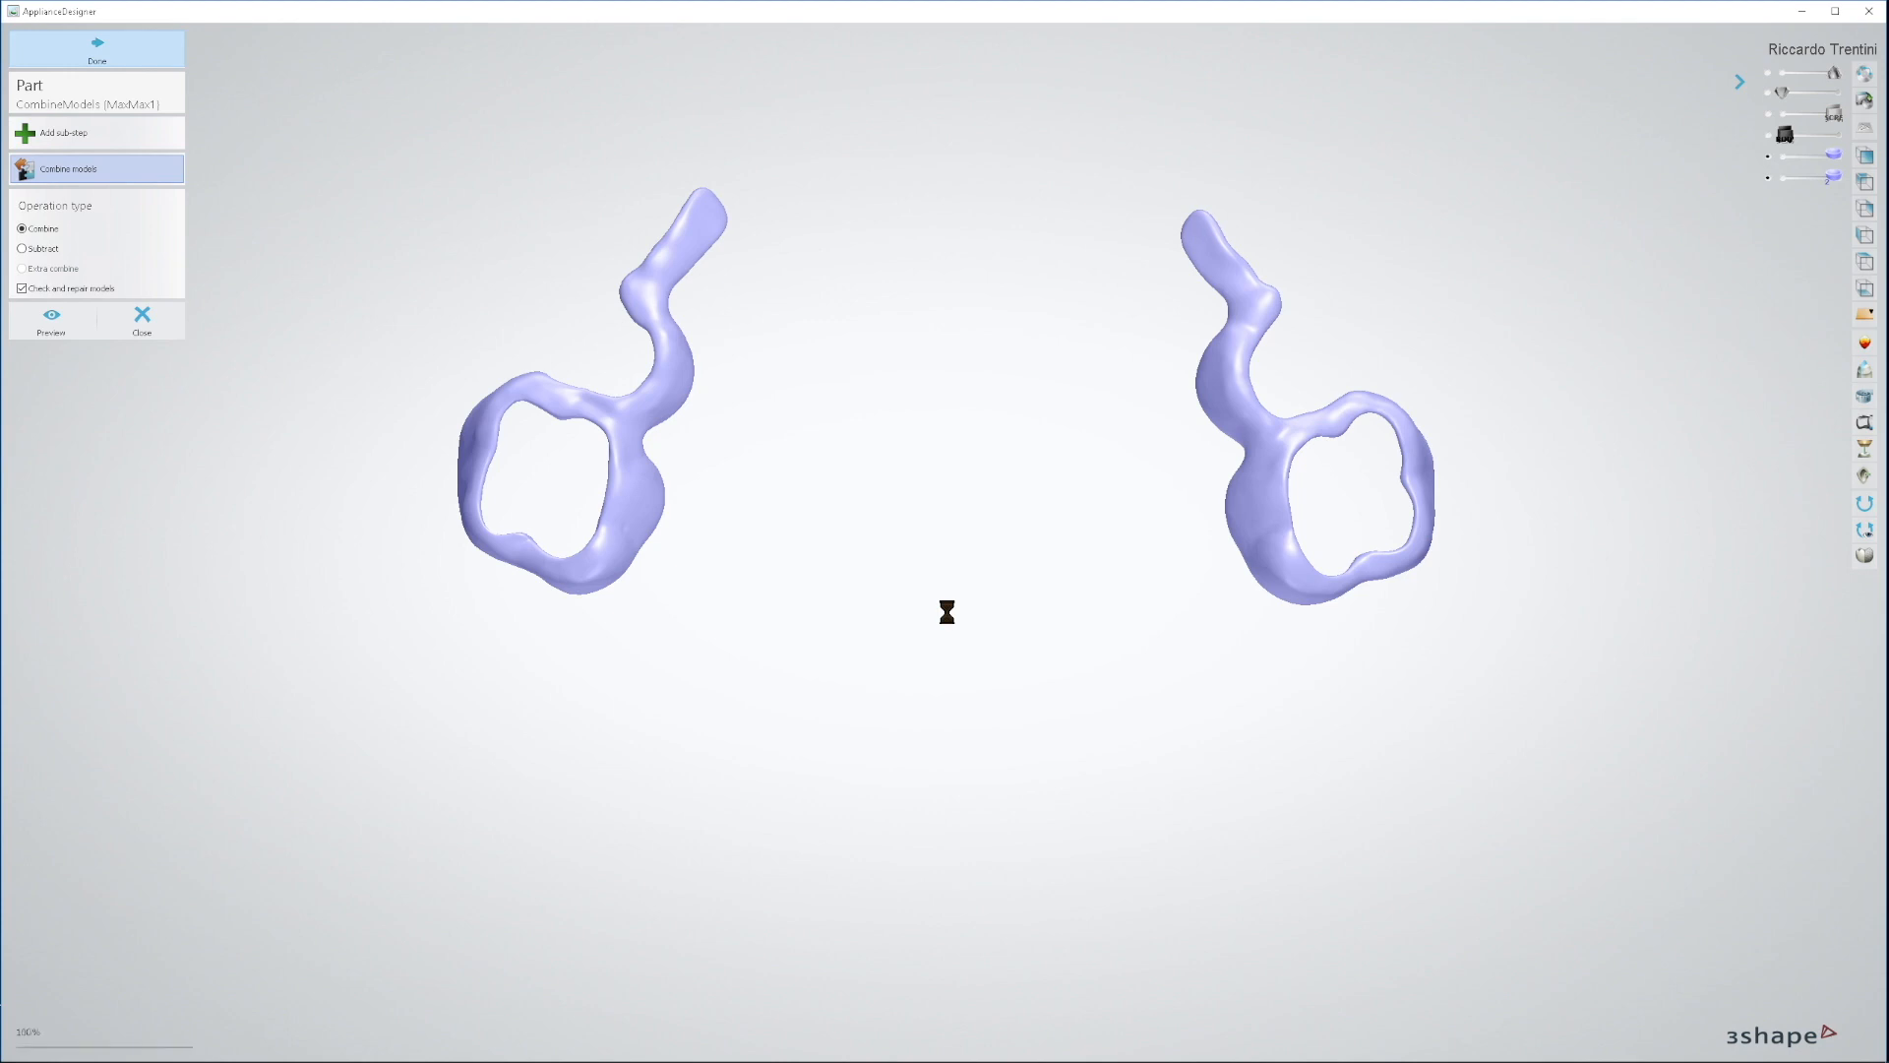
Step: Compare the combined model with the two original shells by toggling their visibility
mouse_move(955, 649)
right_down()
mouse_move(940, 435)
mouse_move(954, 664)
mouse_move(962, 639)
right_up()
middle_drag(1243, 431, 1236, 566)
right_drag(1023, 454, 1011, 470)
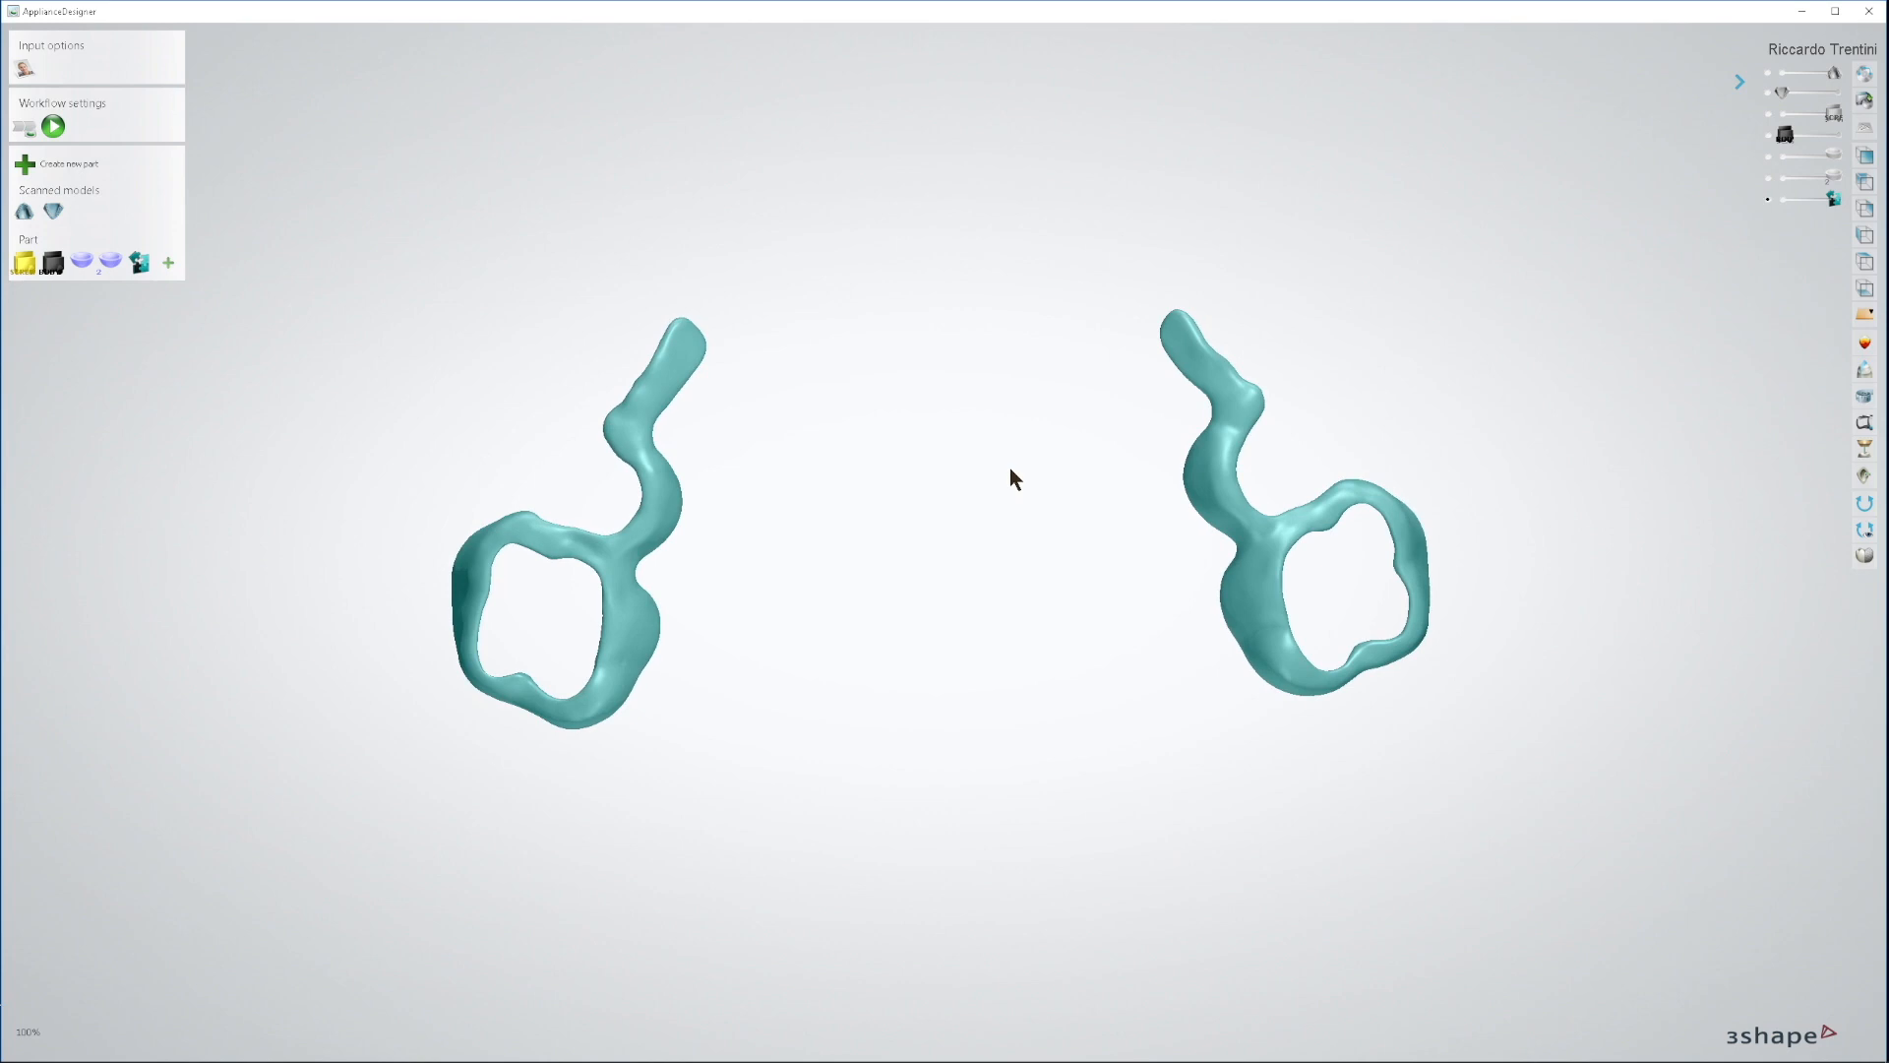
click(1765, 179)
click(1764, 156)
click(1764, 155)
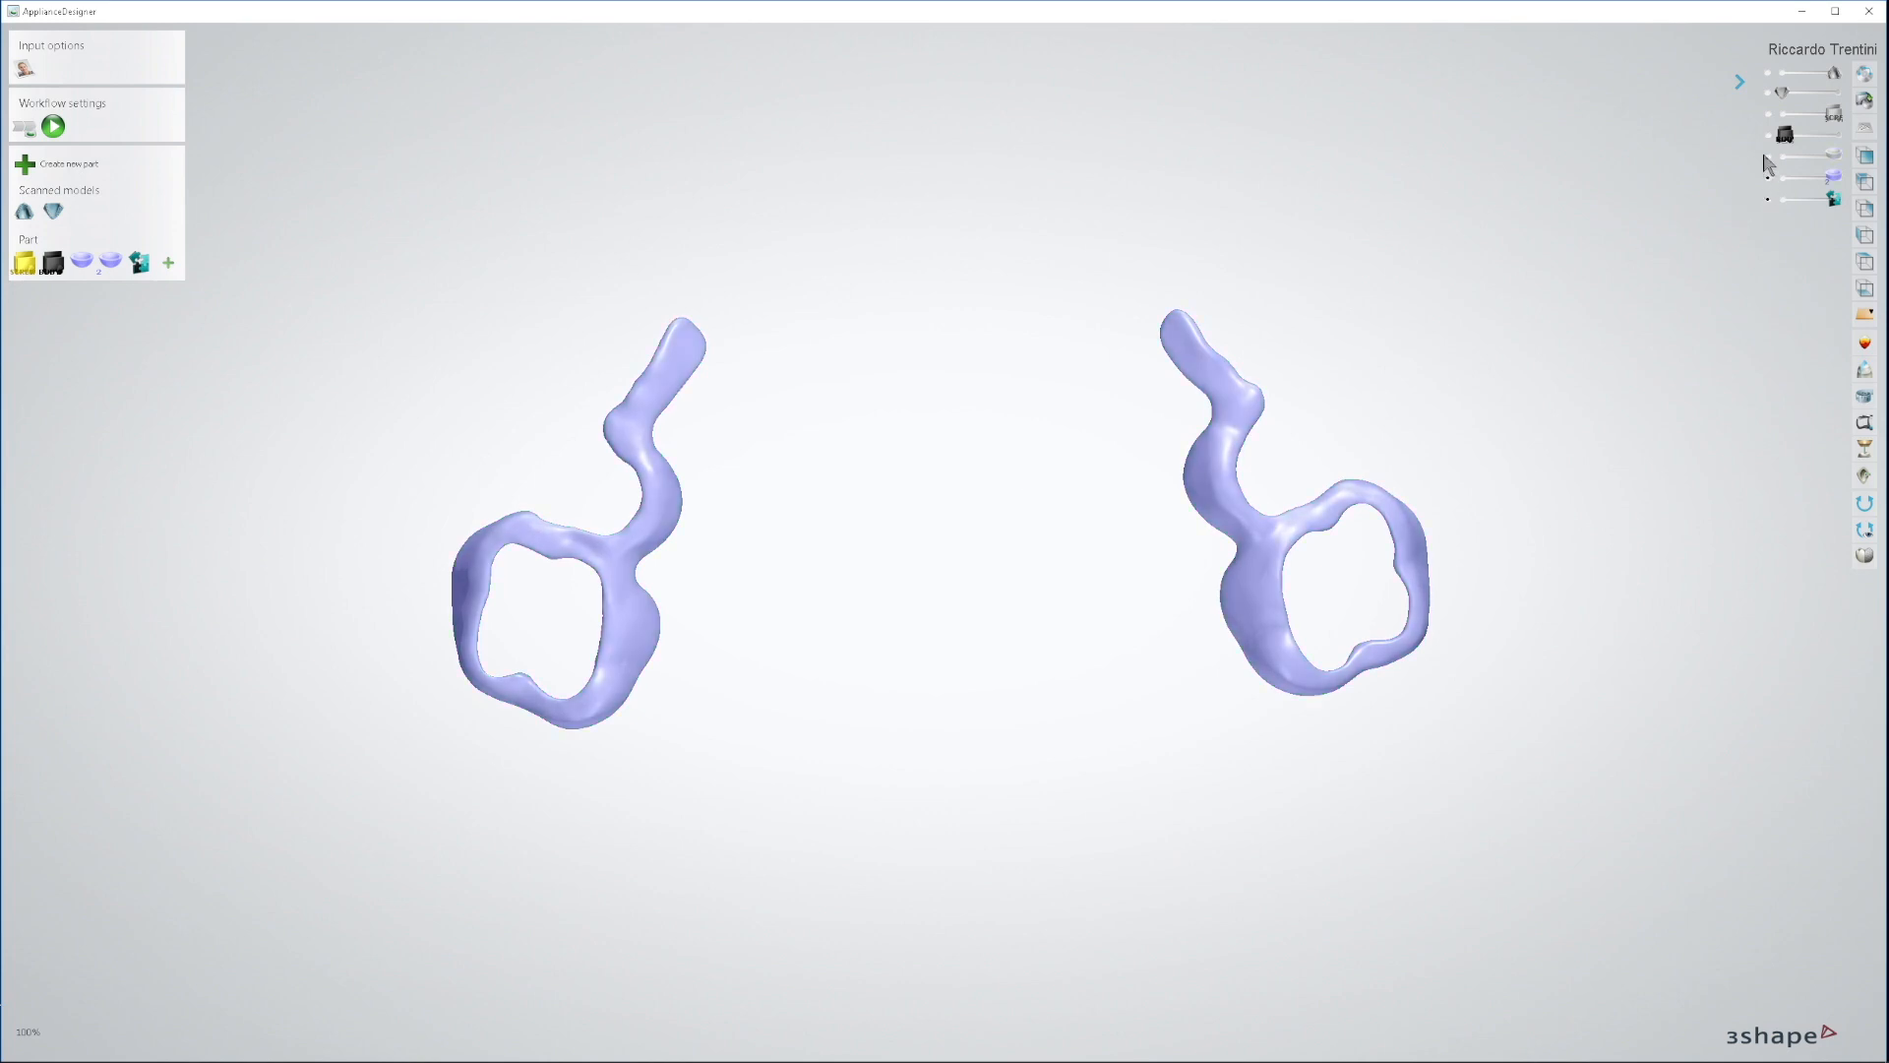
click(1768, 178)
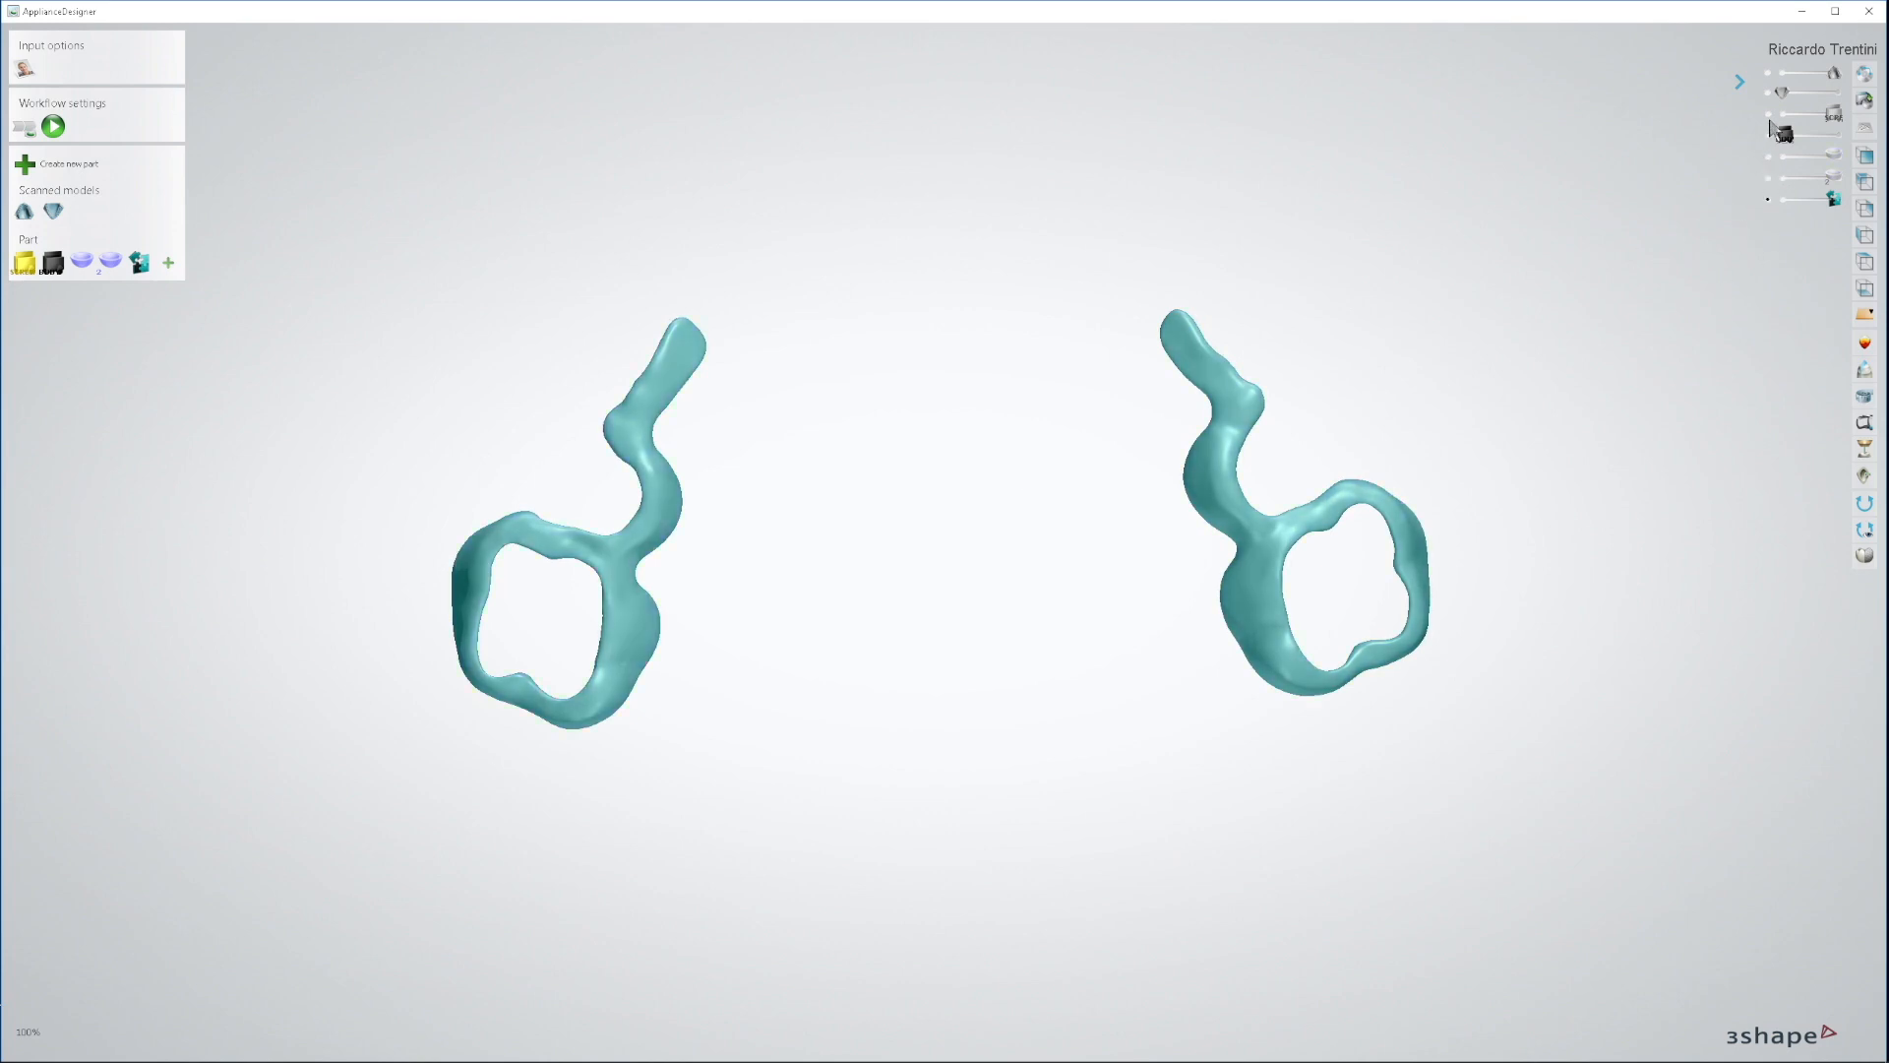
Step: Show the two rods and combine them with the combined shells into a single model
click(1768, 115)
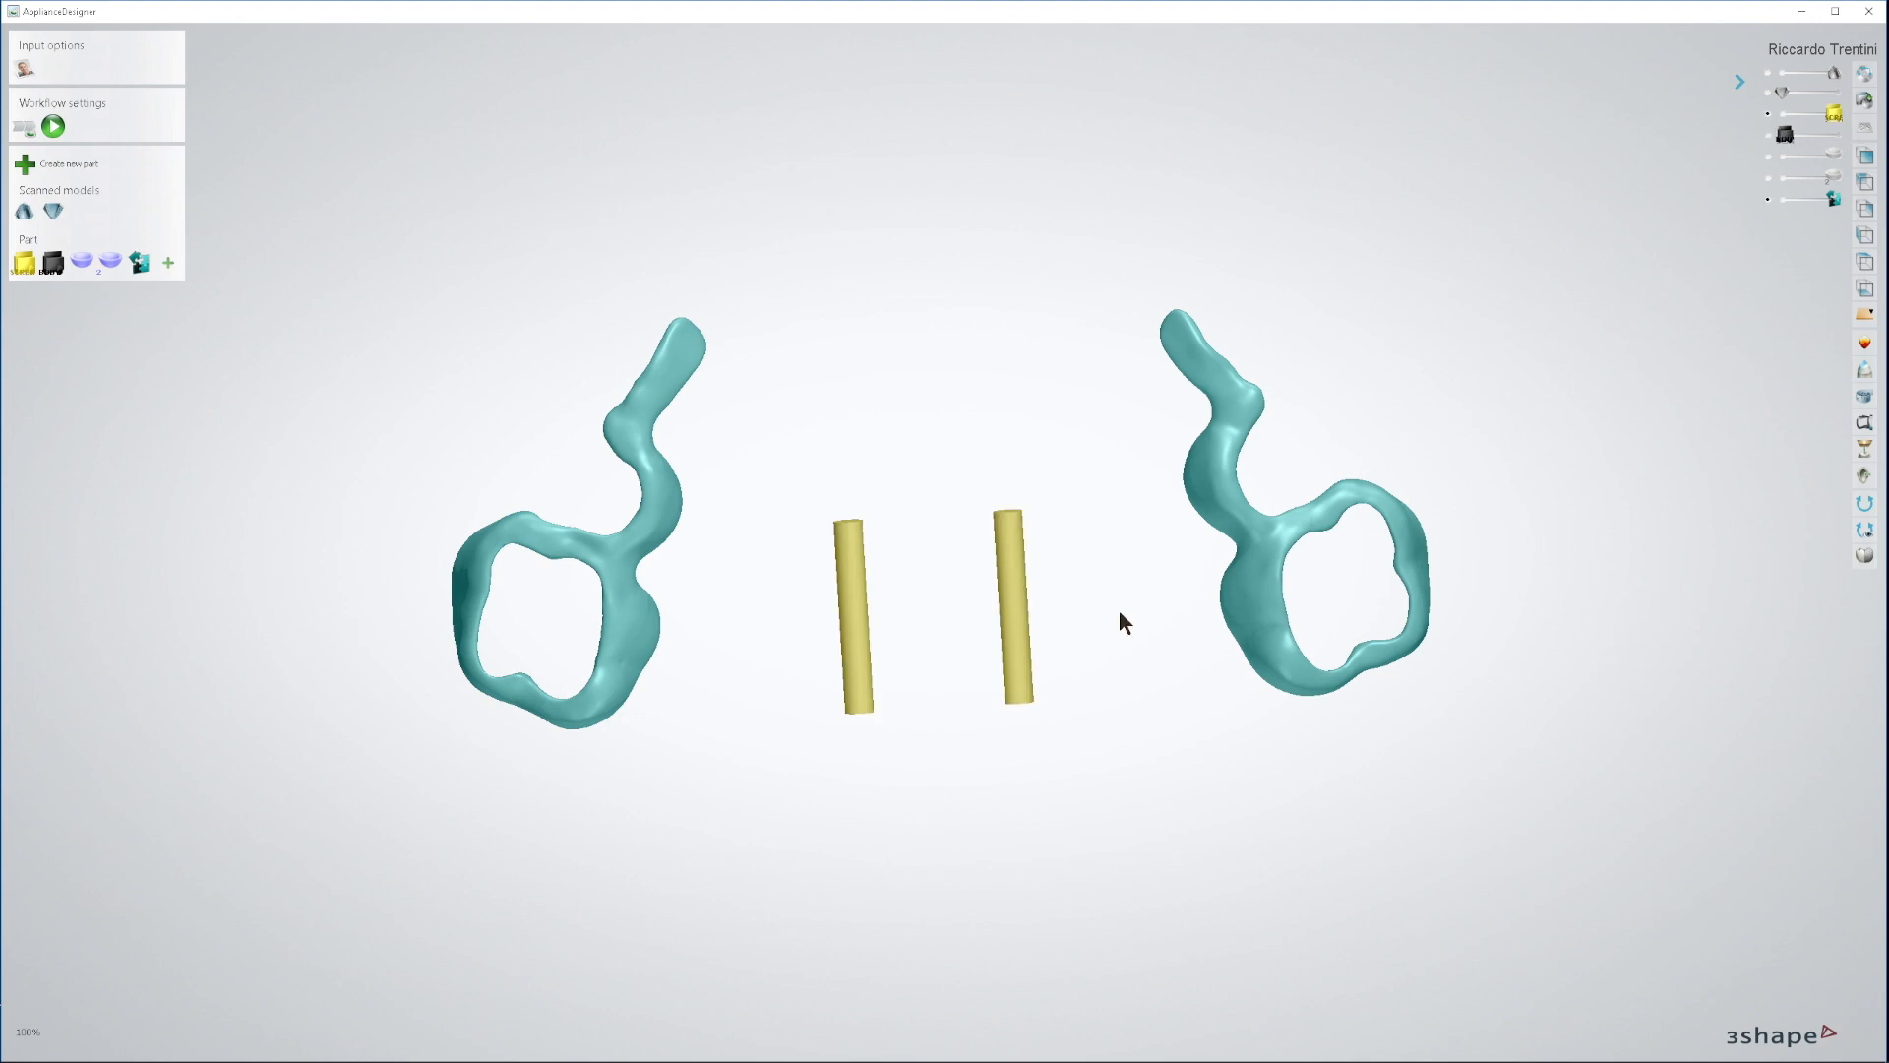
mouse_move(1119, 610)
right_down()
mouse_move(1130, 646)
mouse_move(1109, 594)
right_up()
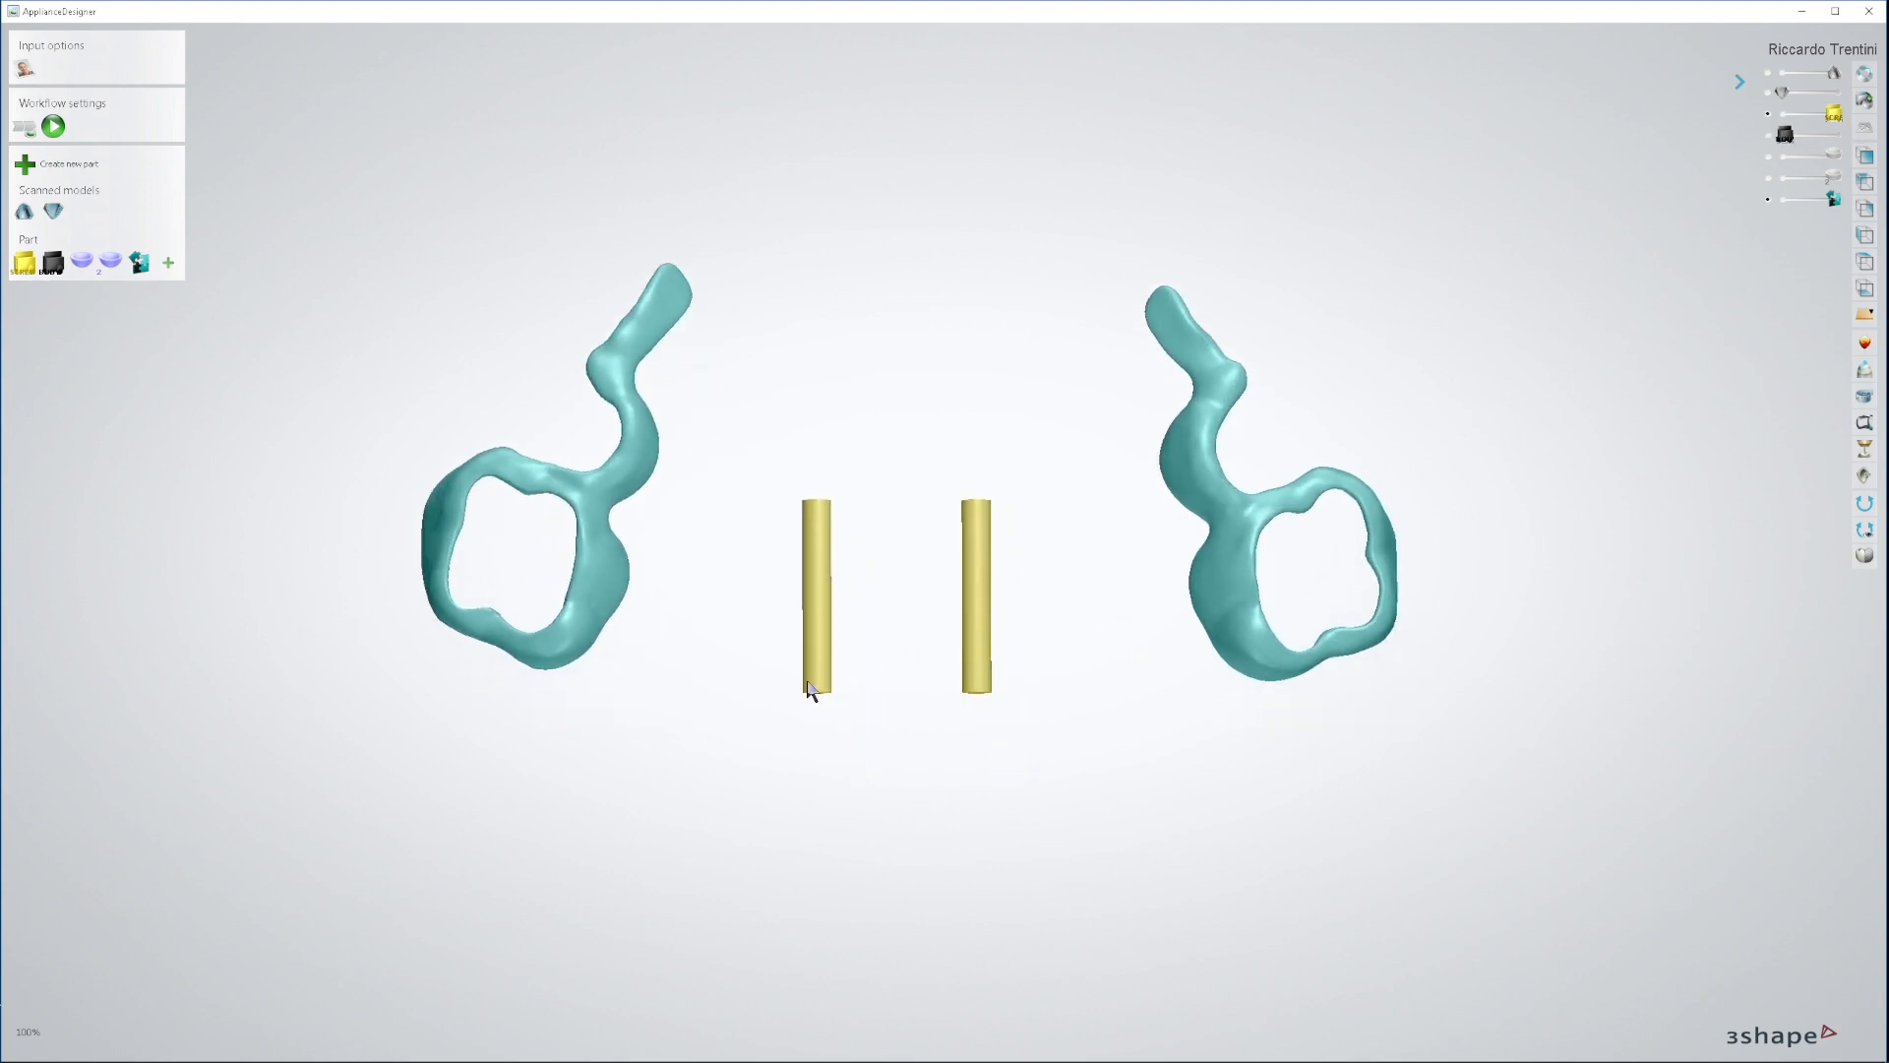
right_click(1237, 616)
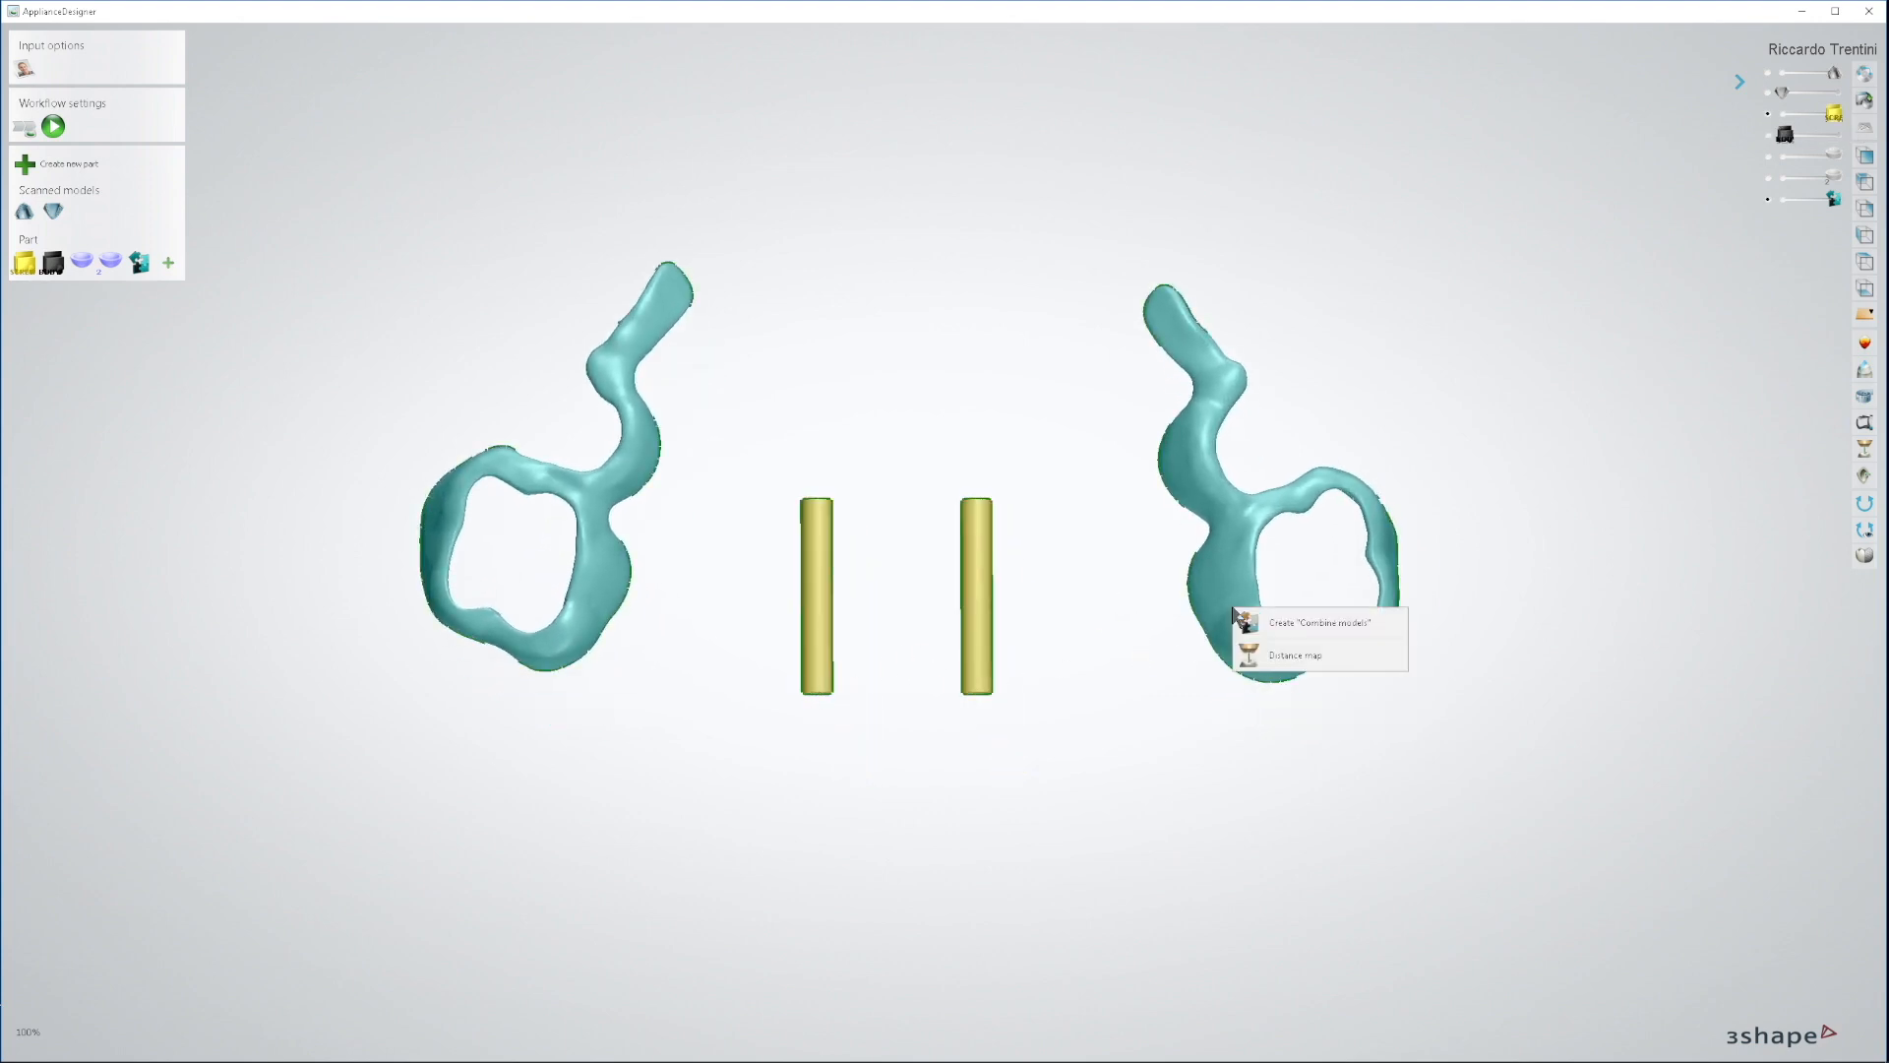
click(1265, 641)
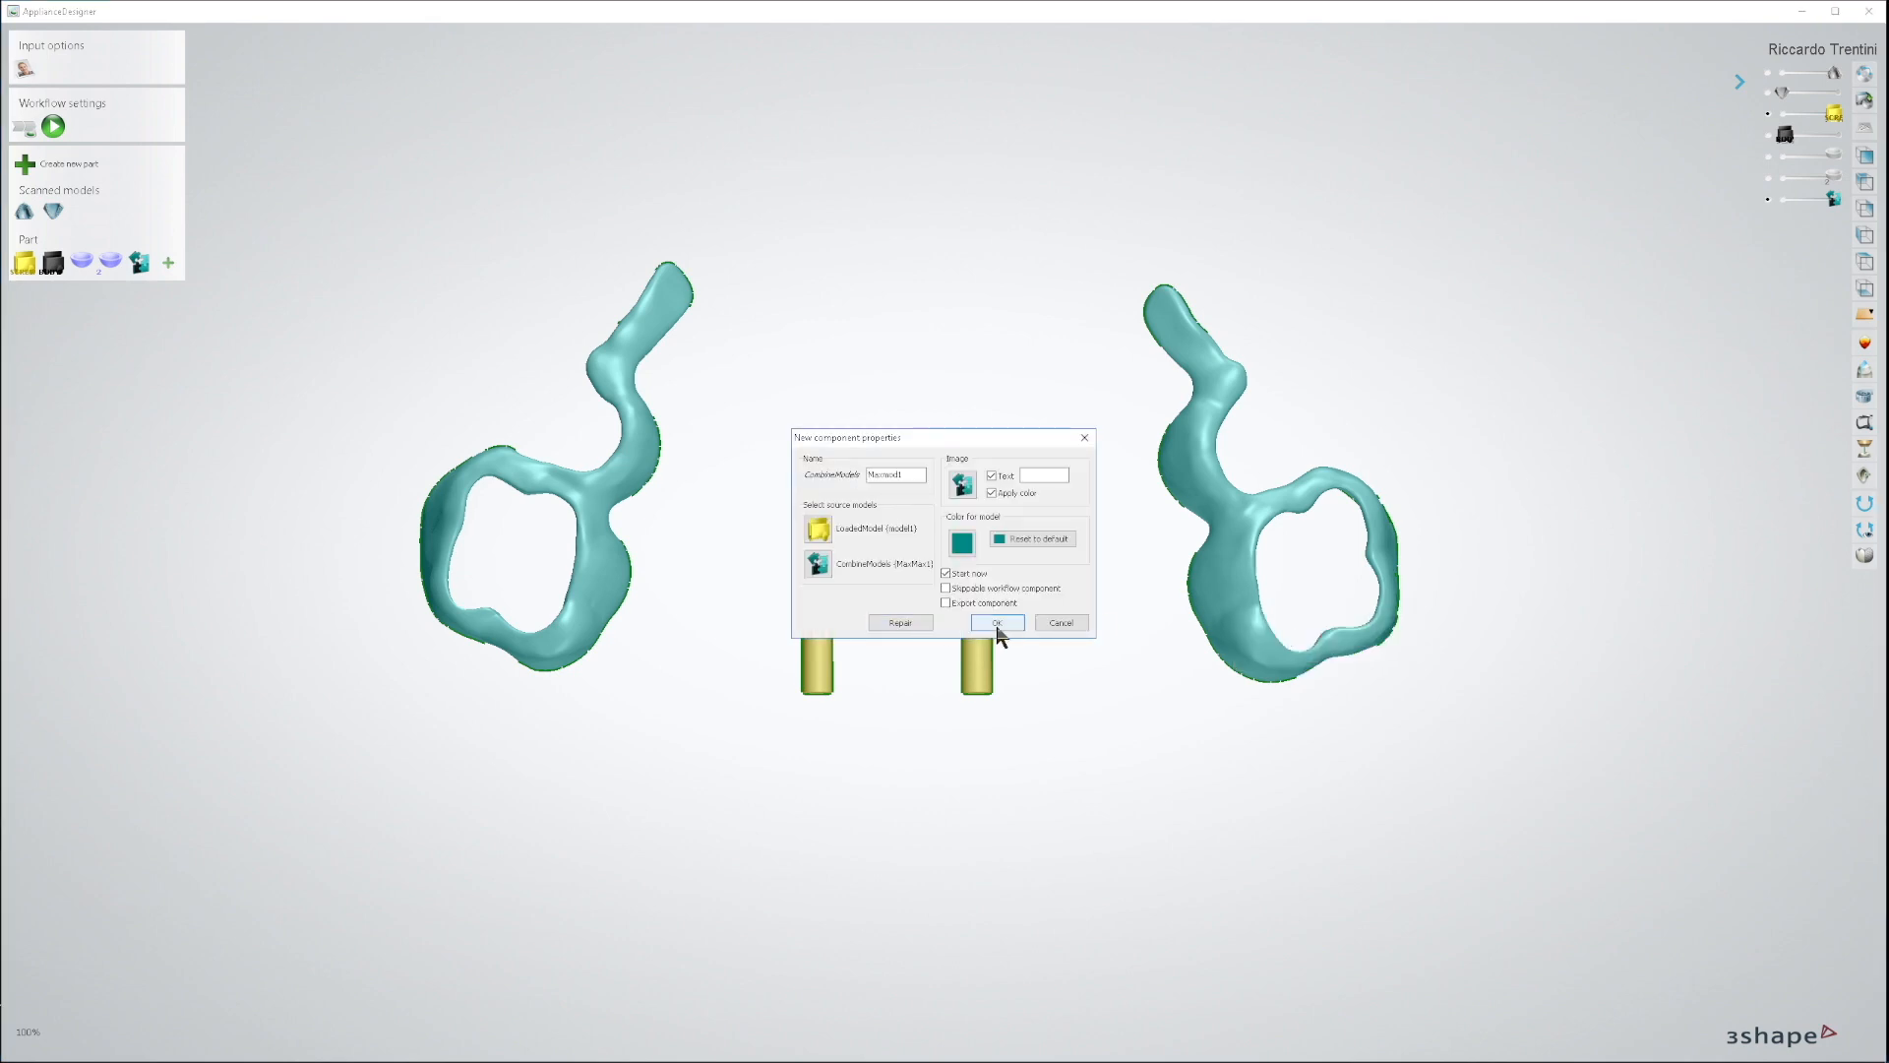
click(997, 623)
click(97, 47)
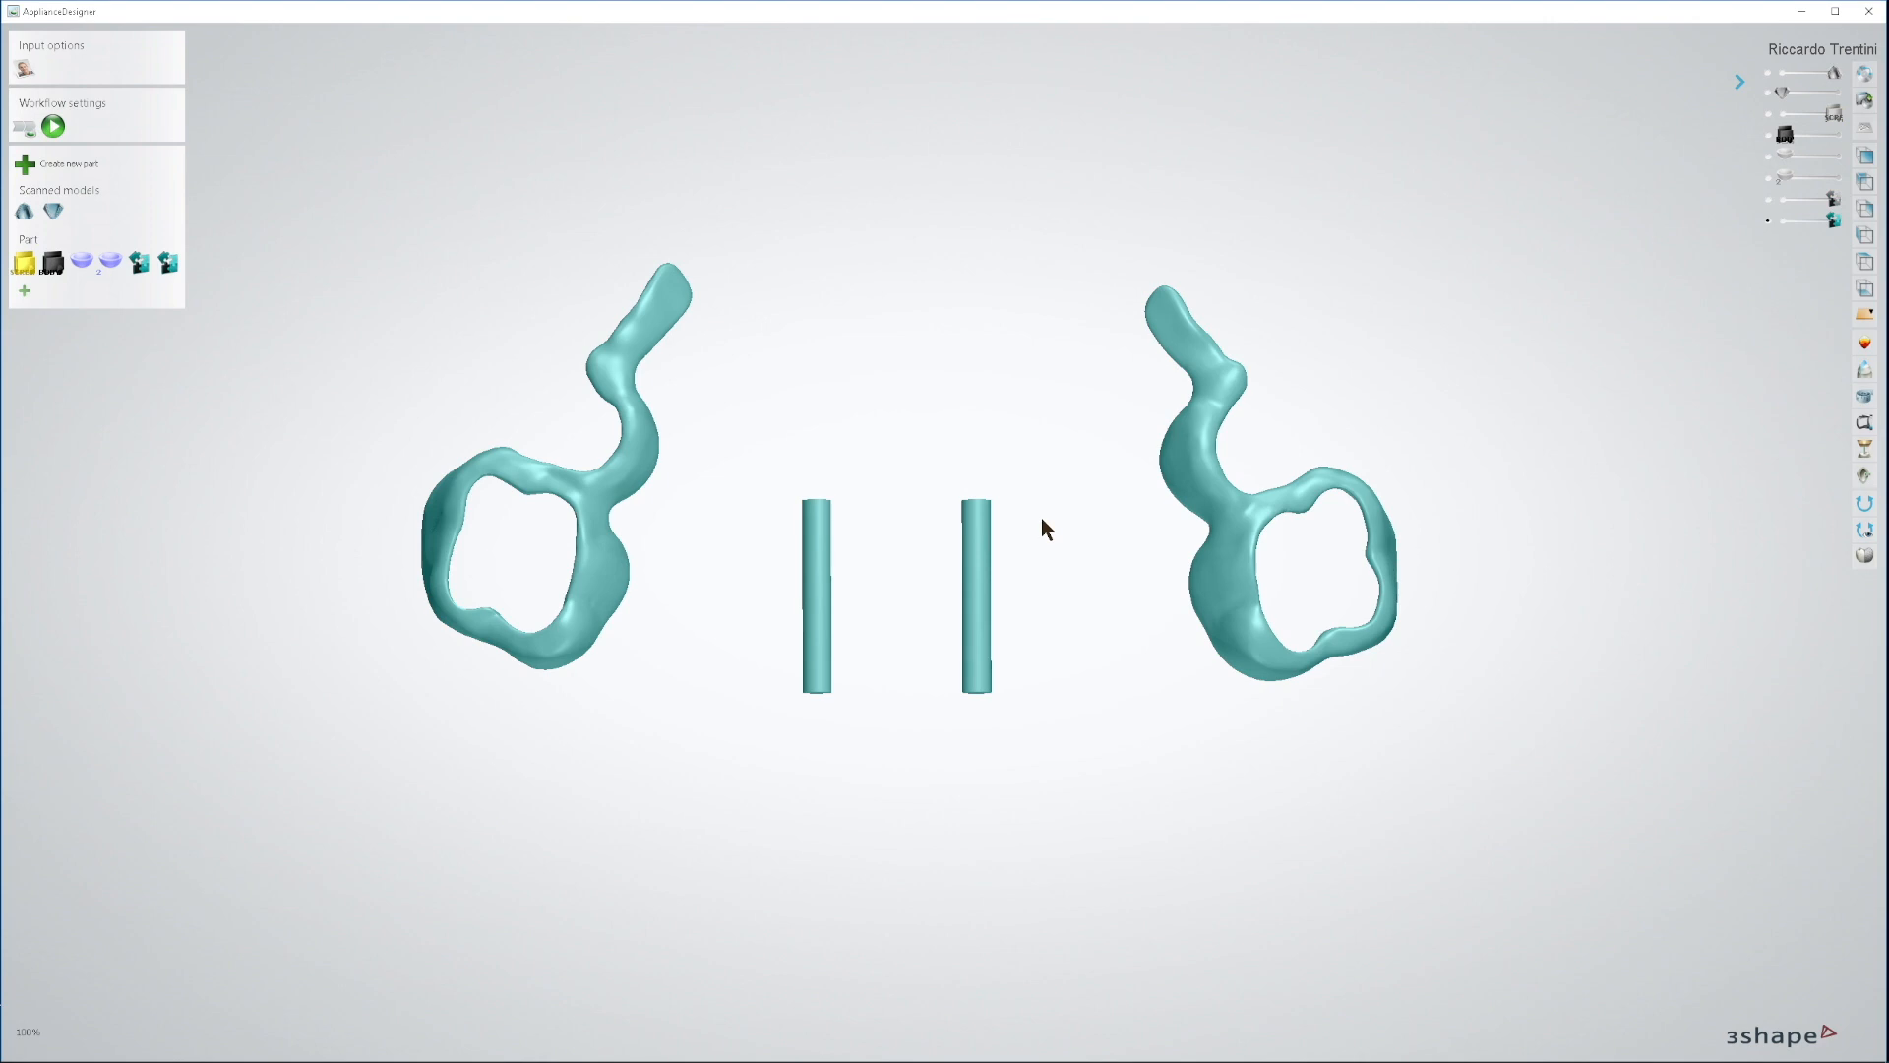
Step: Show the maxilla and the expansion screw together with the combined model in occlusal view
click(1768, 73)
click(1864, 289)
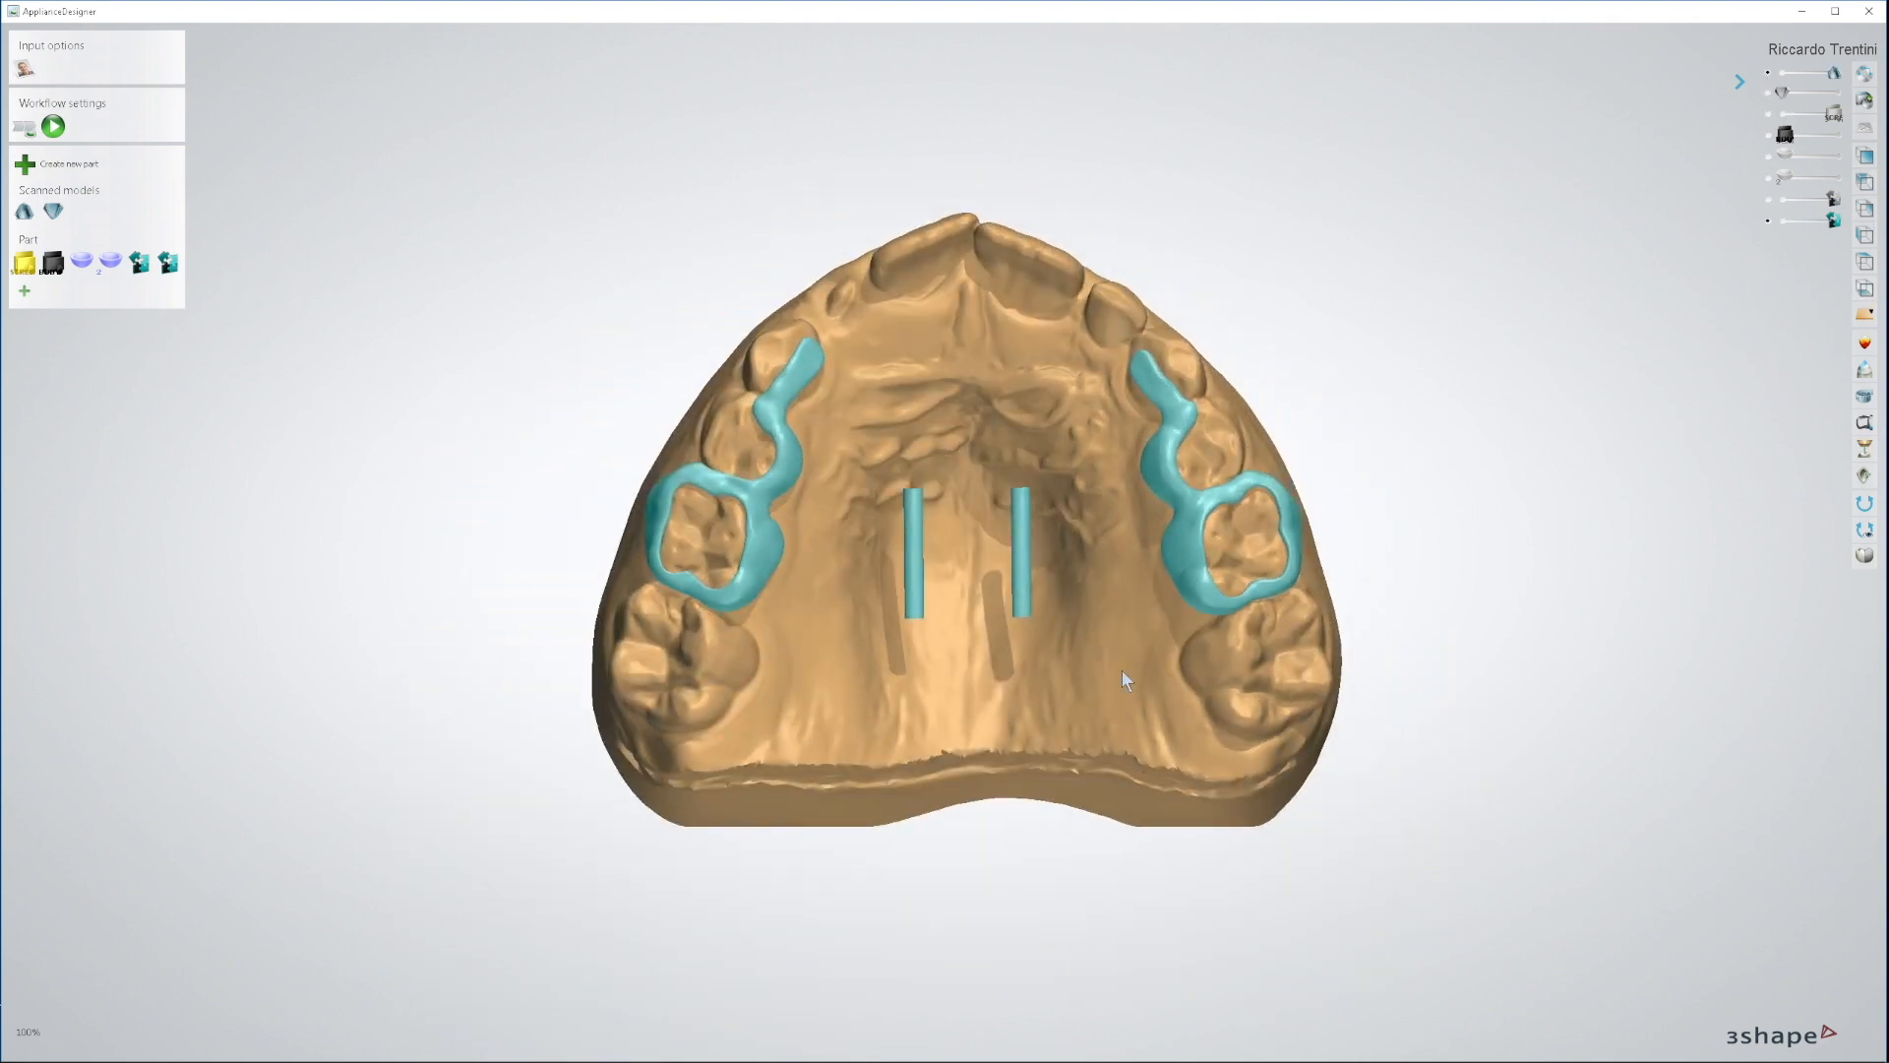
middle_drag(1009, 626, 923, 653)
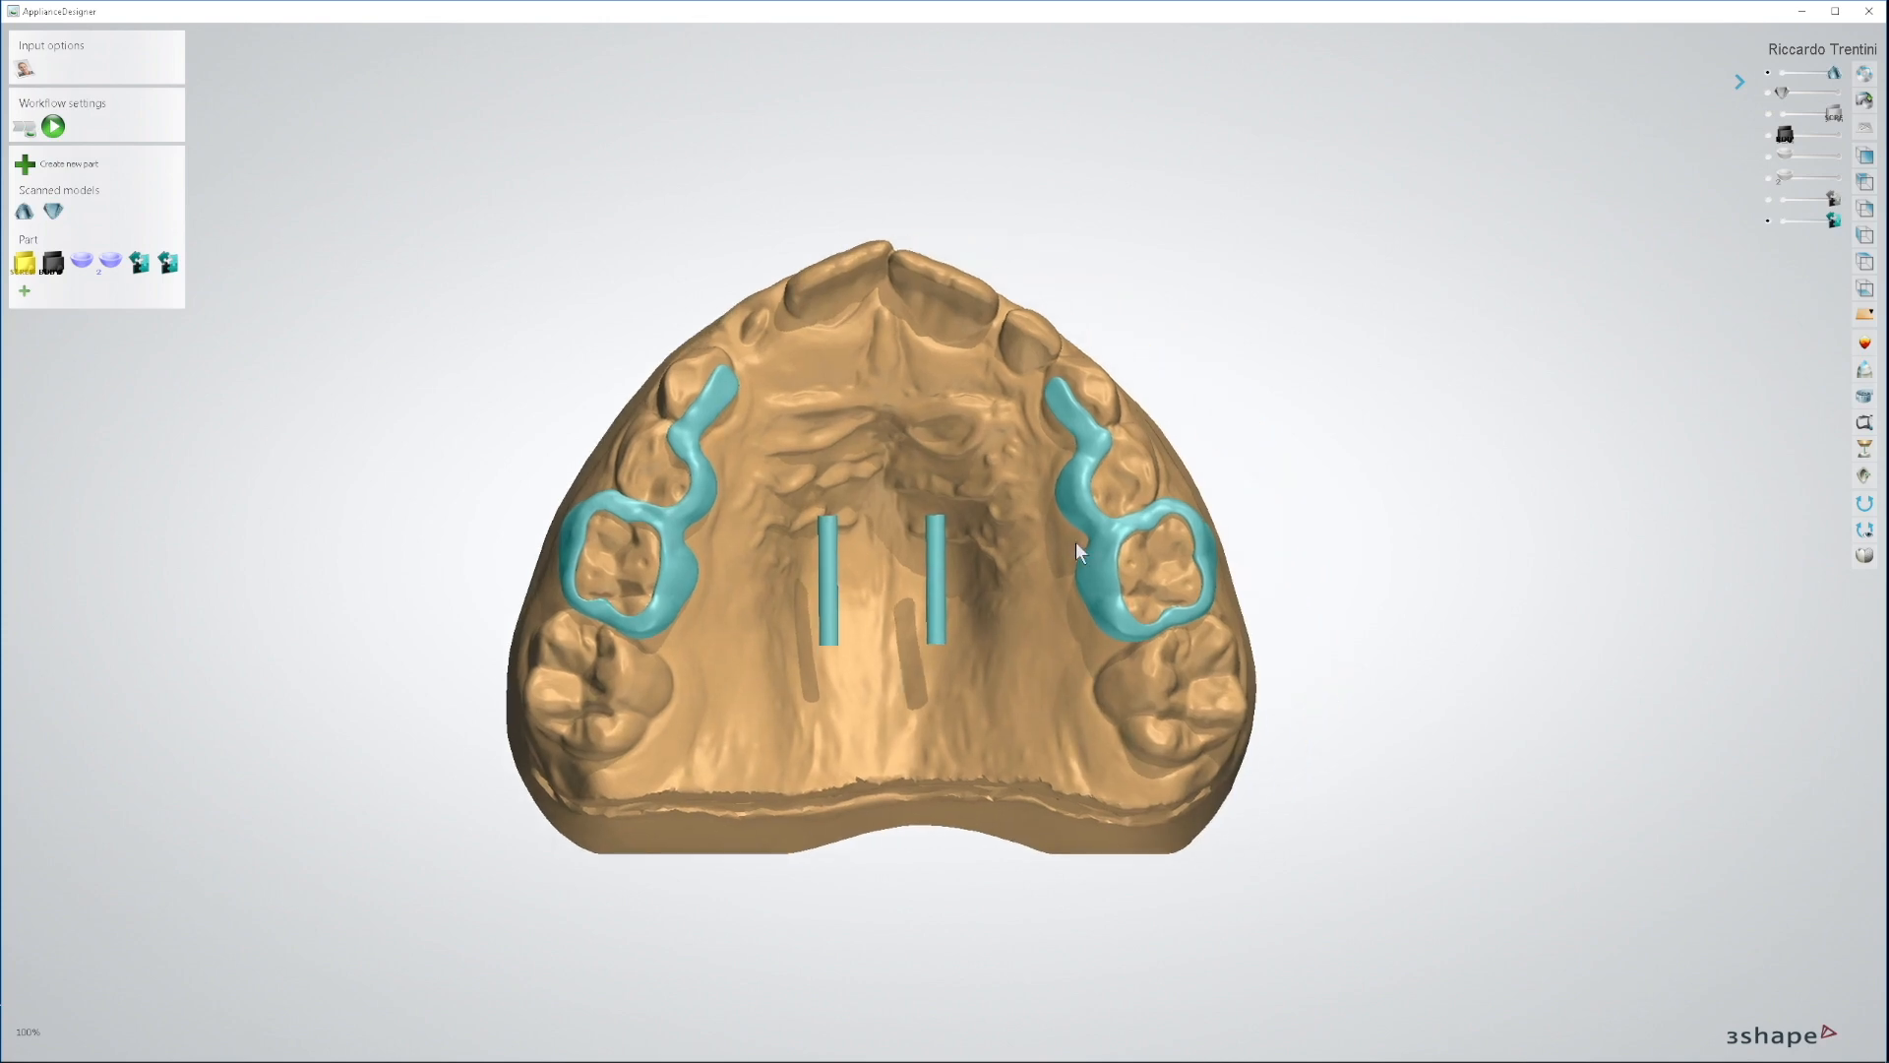
click(1784, 135)
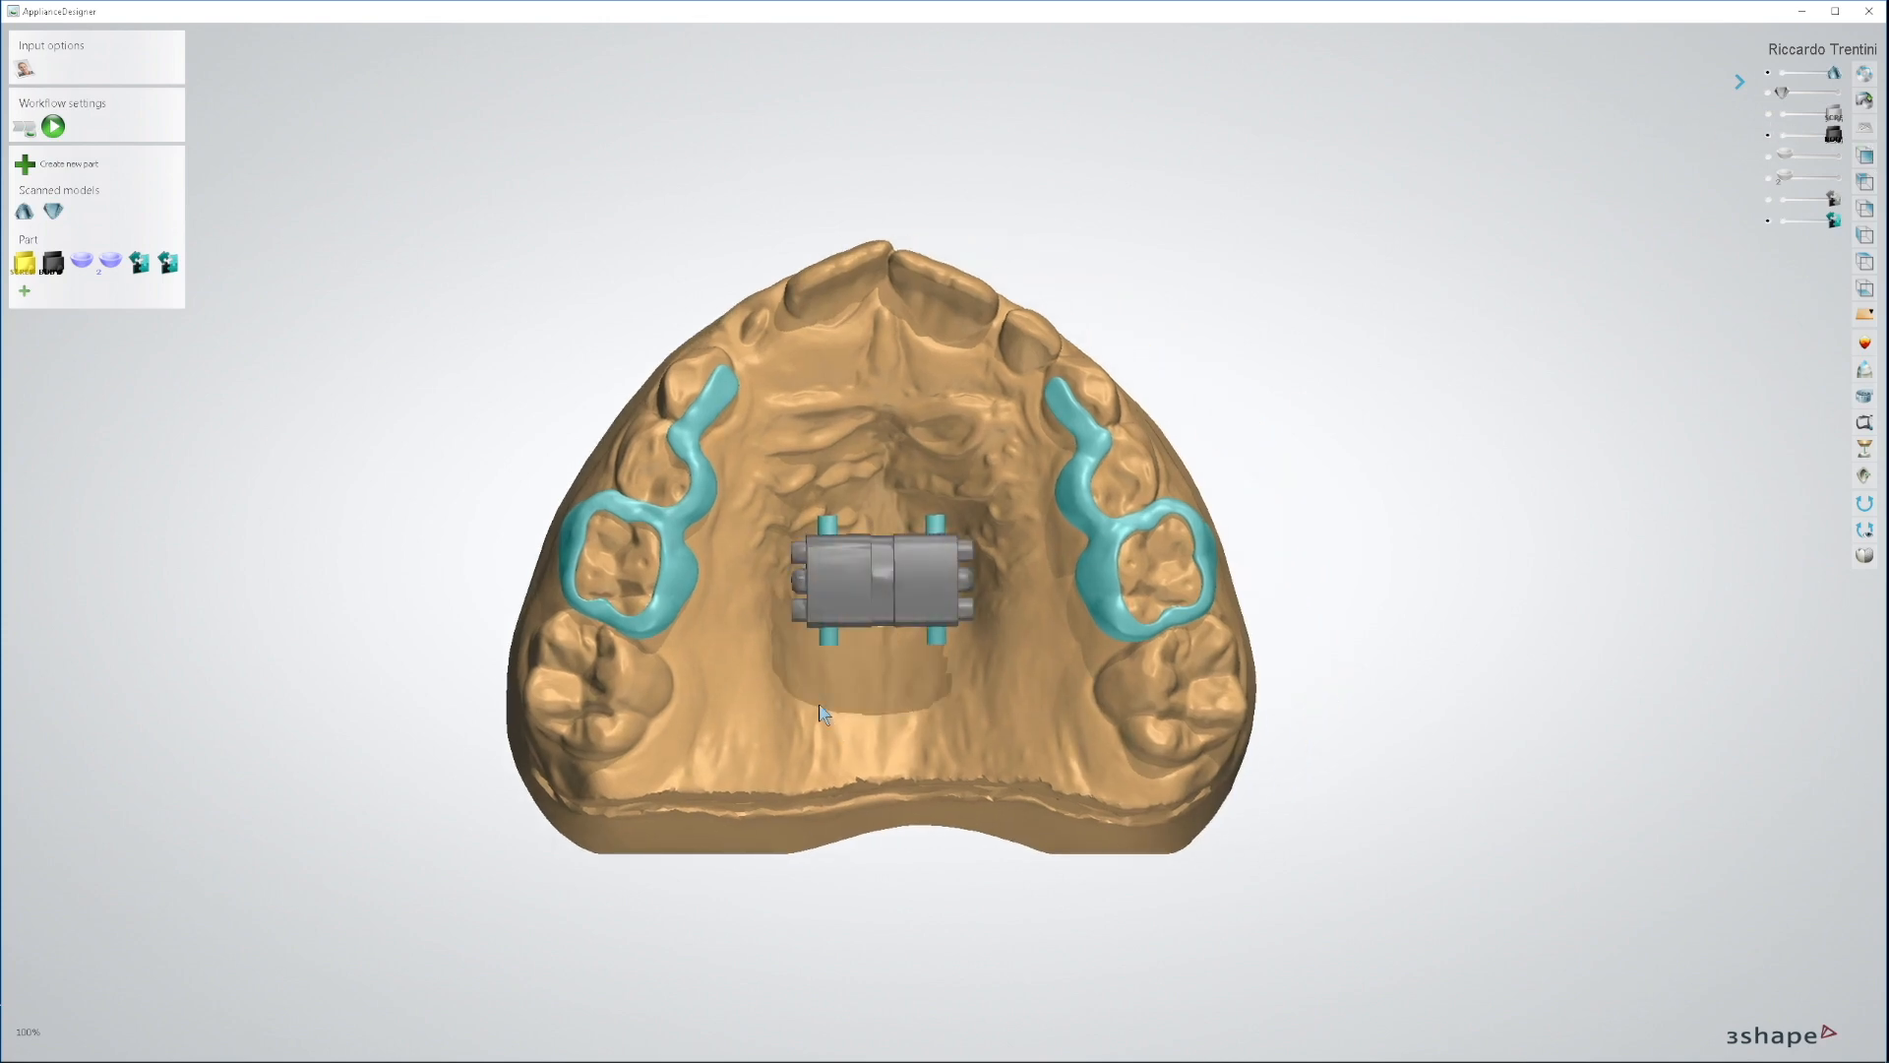
scroll(831, 704, up, 3)
mouse_move(997, 763)
right_down()
mouse_move(1001, 669)
mouse_move(1004, 758)
mouse_move(1007, 730)
mouse_move(988, 743)
right_up()
Step: Create a bar with the combined shells and rods as source model, keeping the default insertion direction
right_click(618, 534)
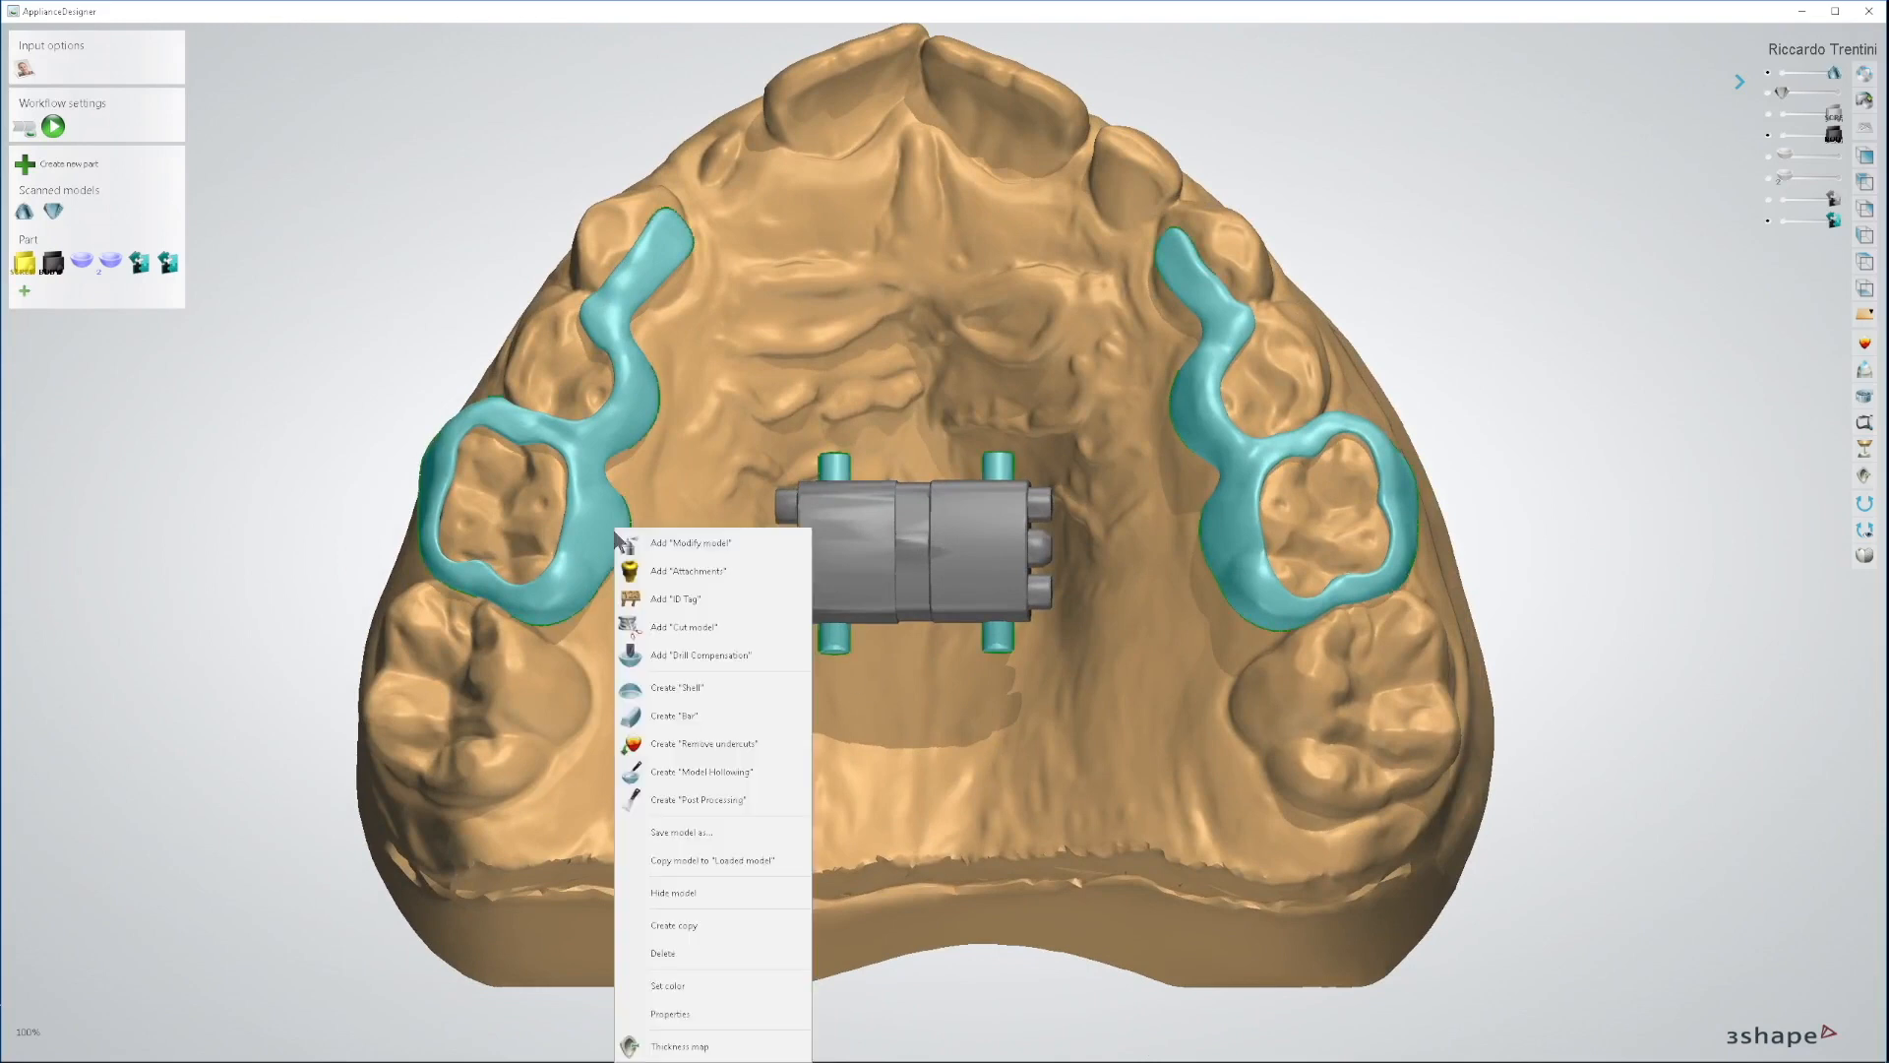
click(677, 722)
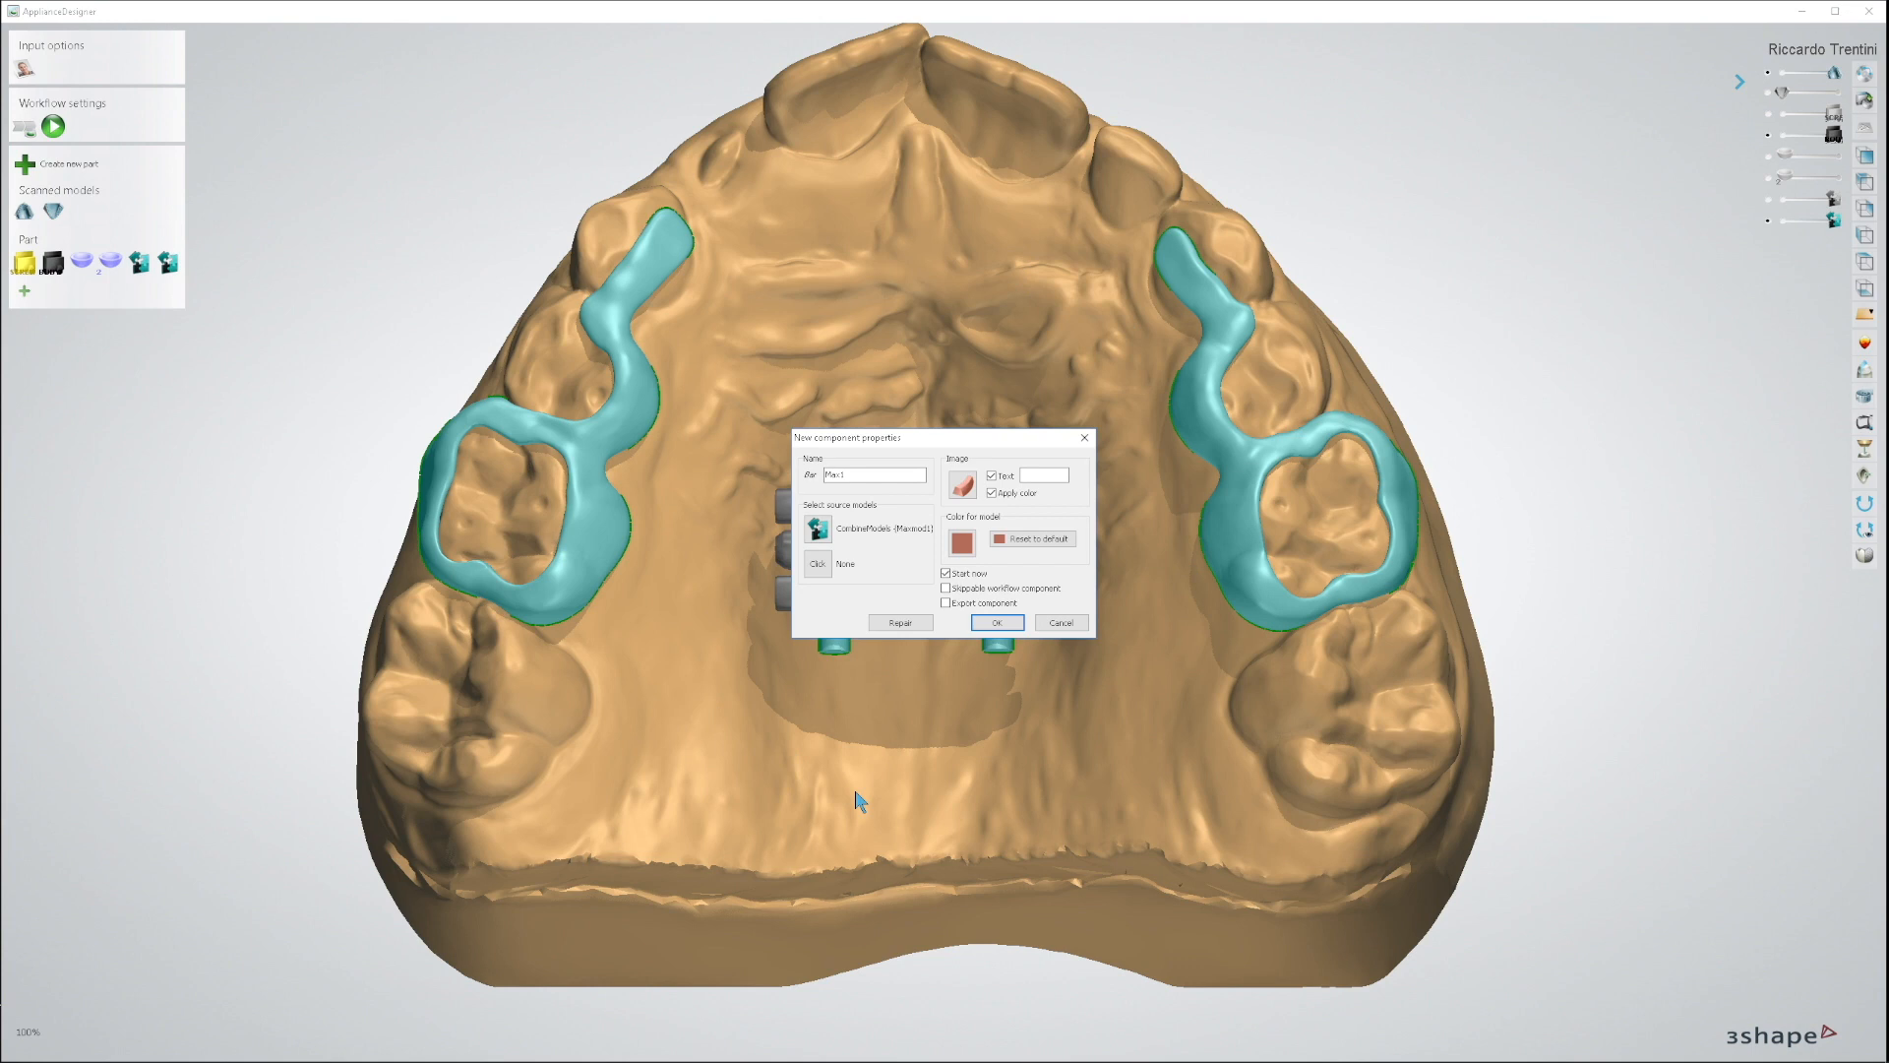
click(1014, 623)
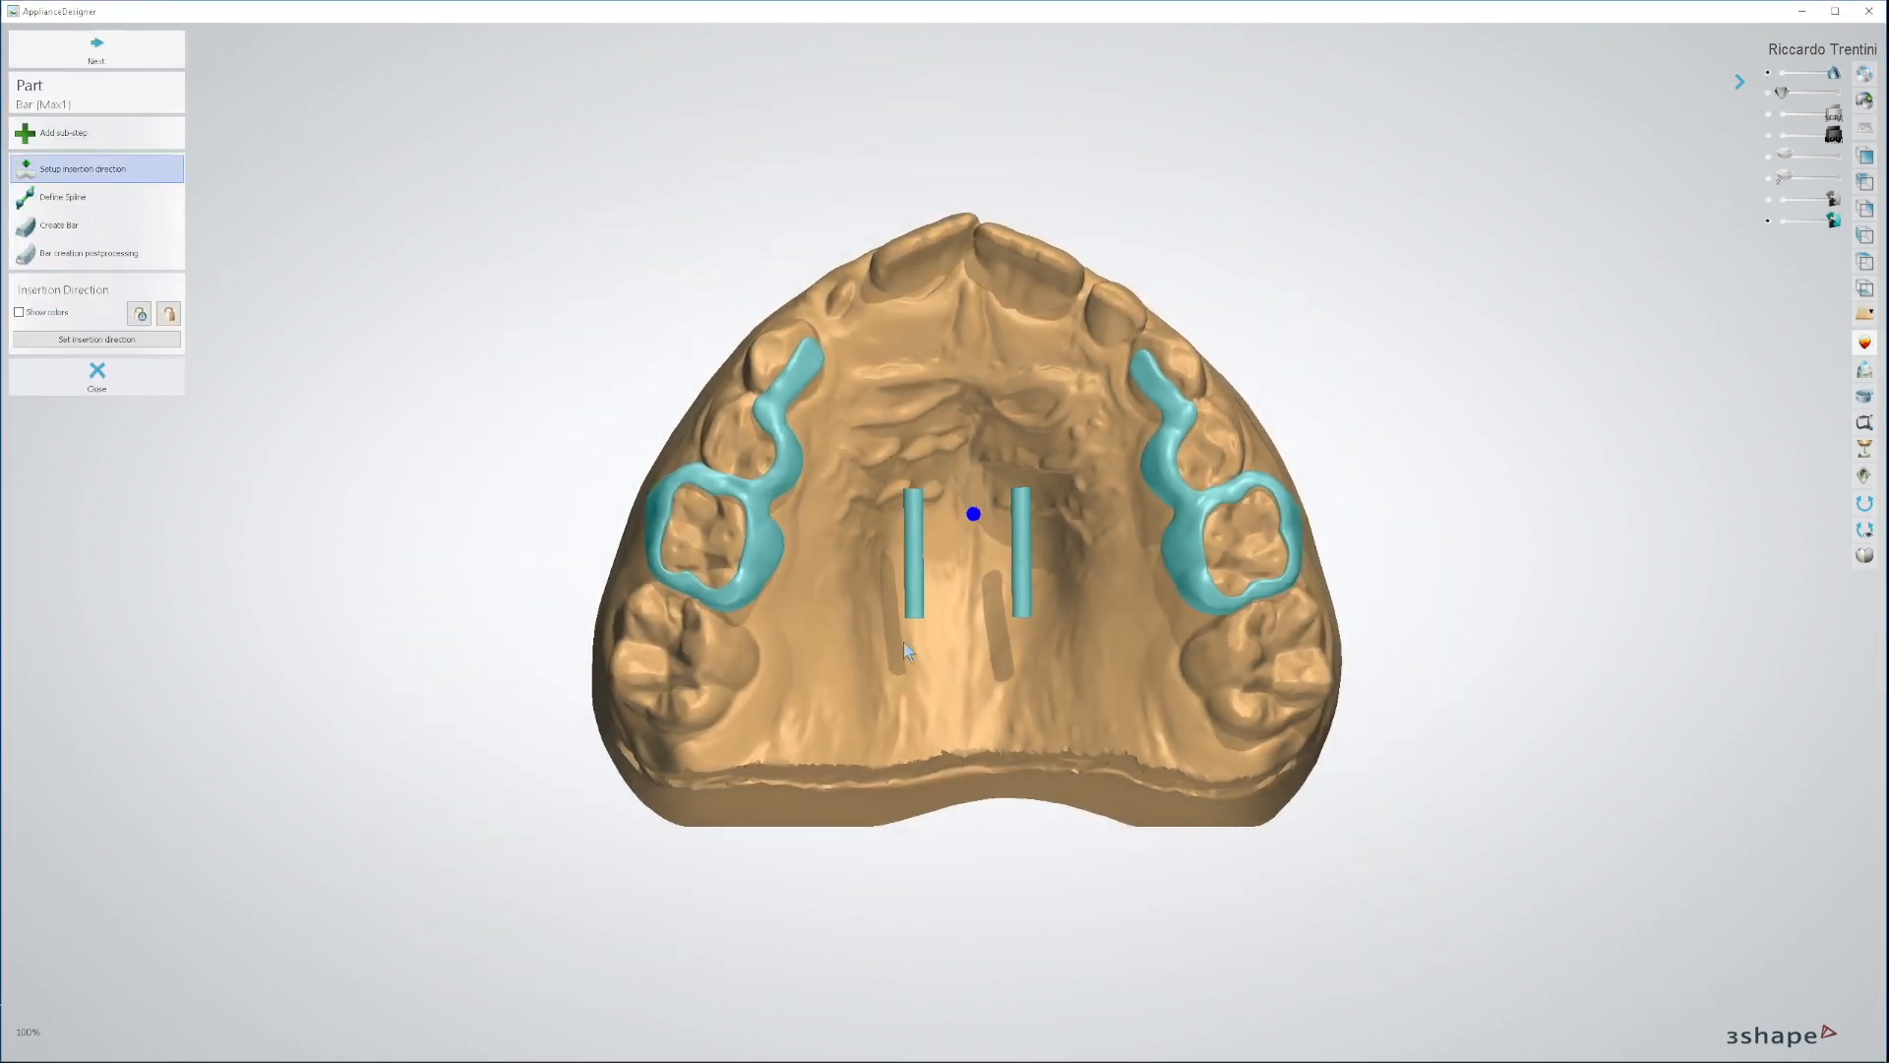
click(126, 52)
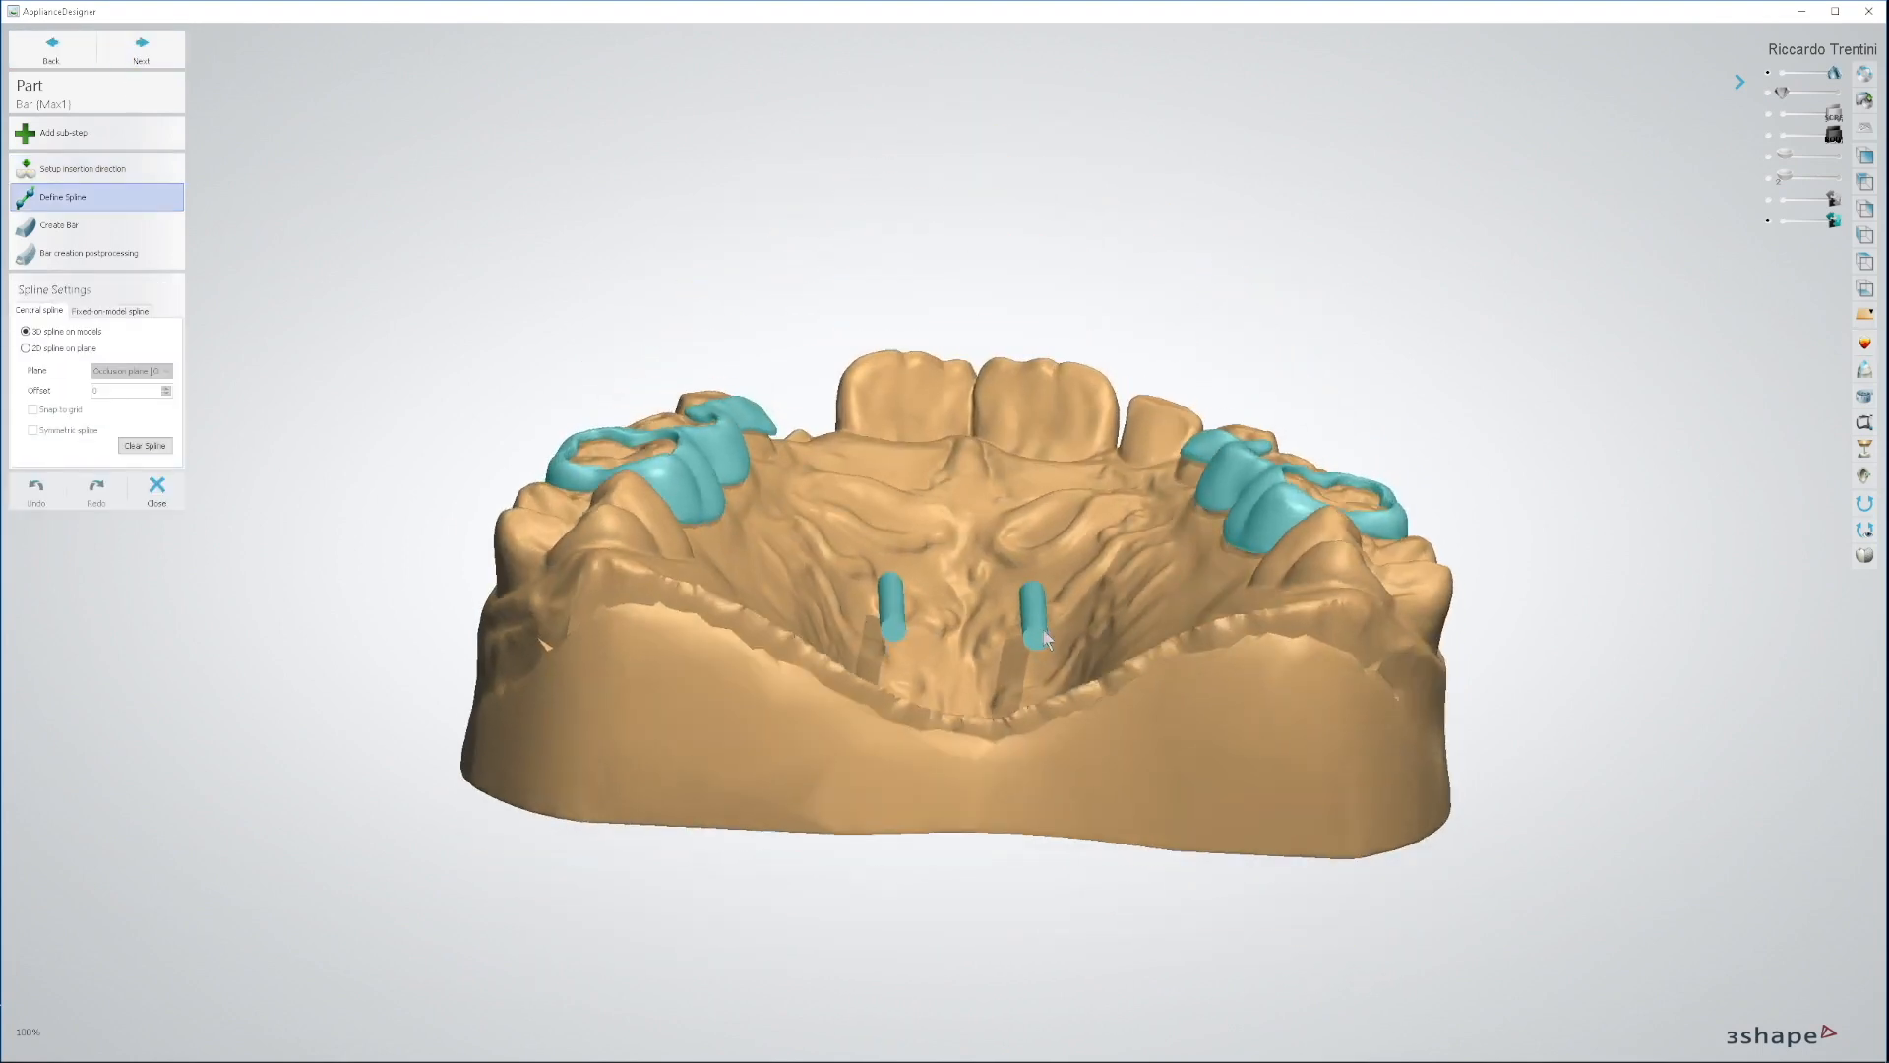
Step: Define the bar's 3D spline from the posterior end of the rod to the palatal side of the adjacent molar shell
click(1034, 640)
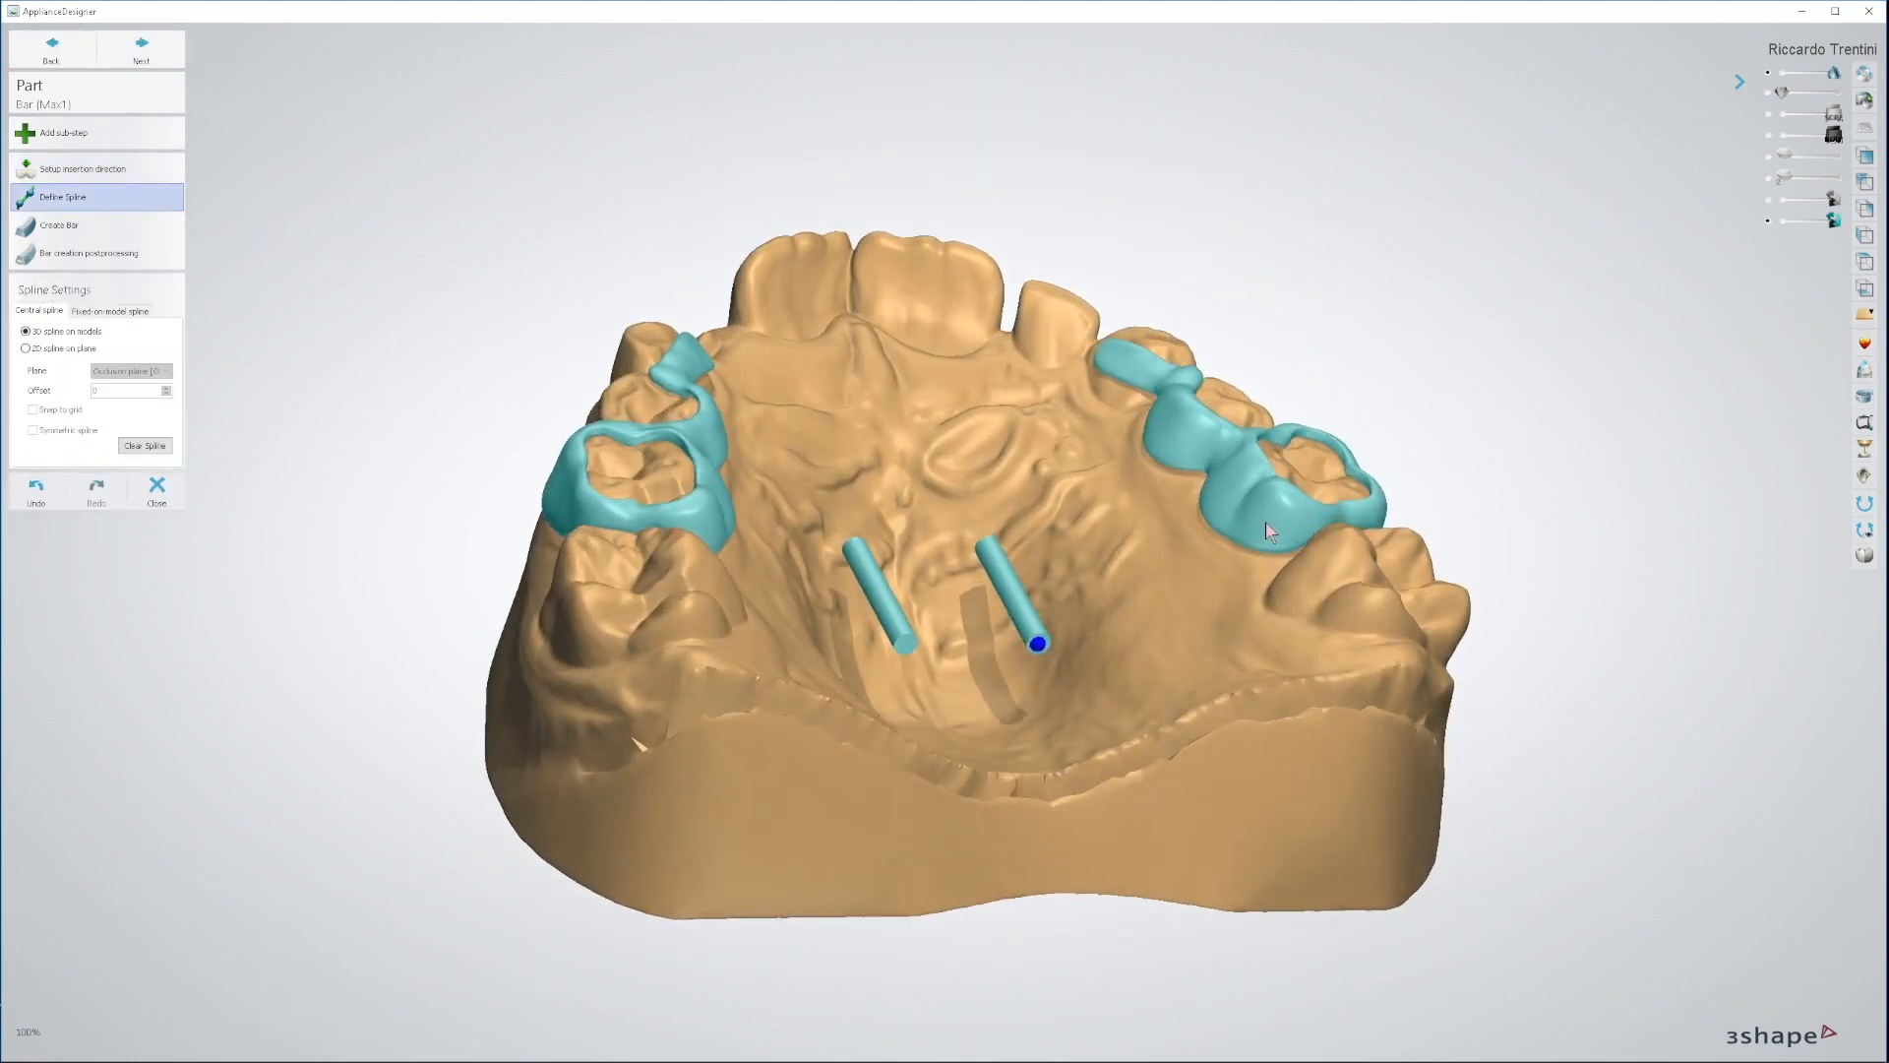
click(1269, 531)
click(145, 54)
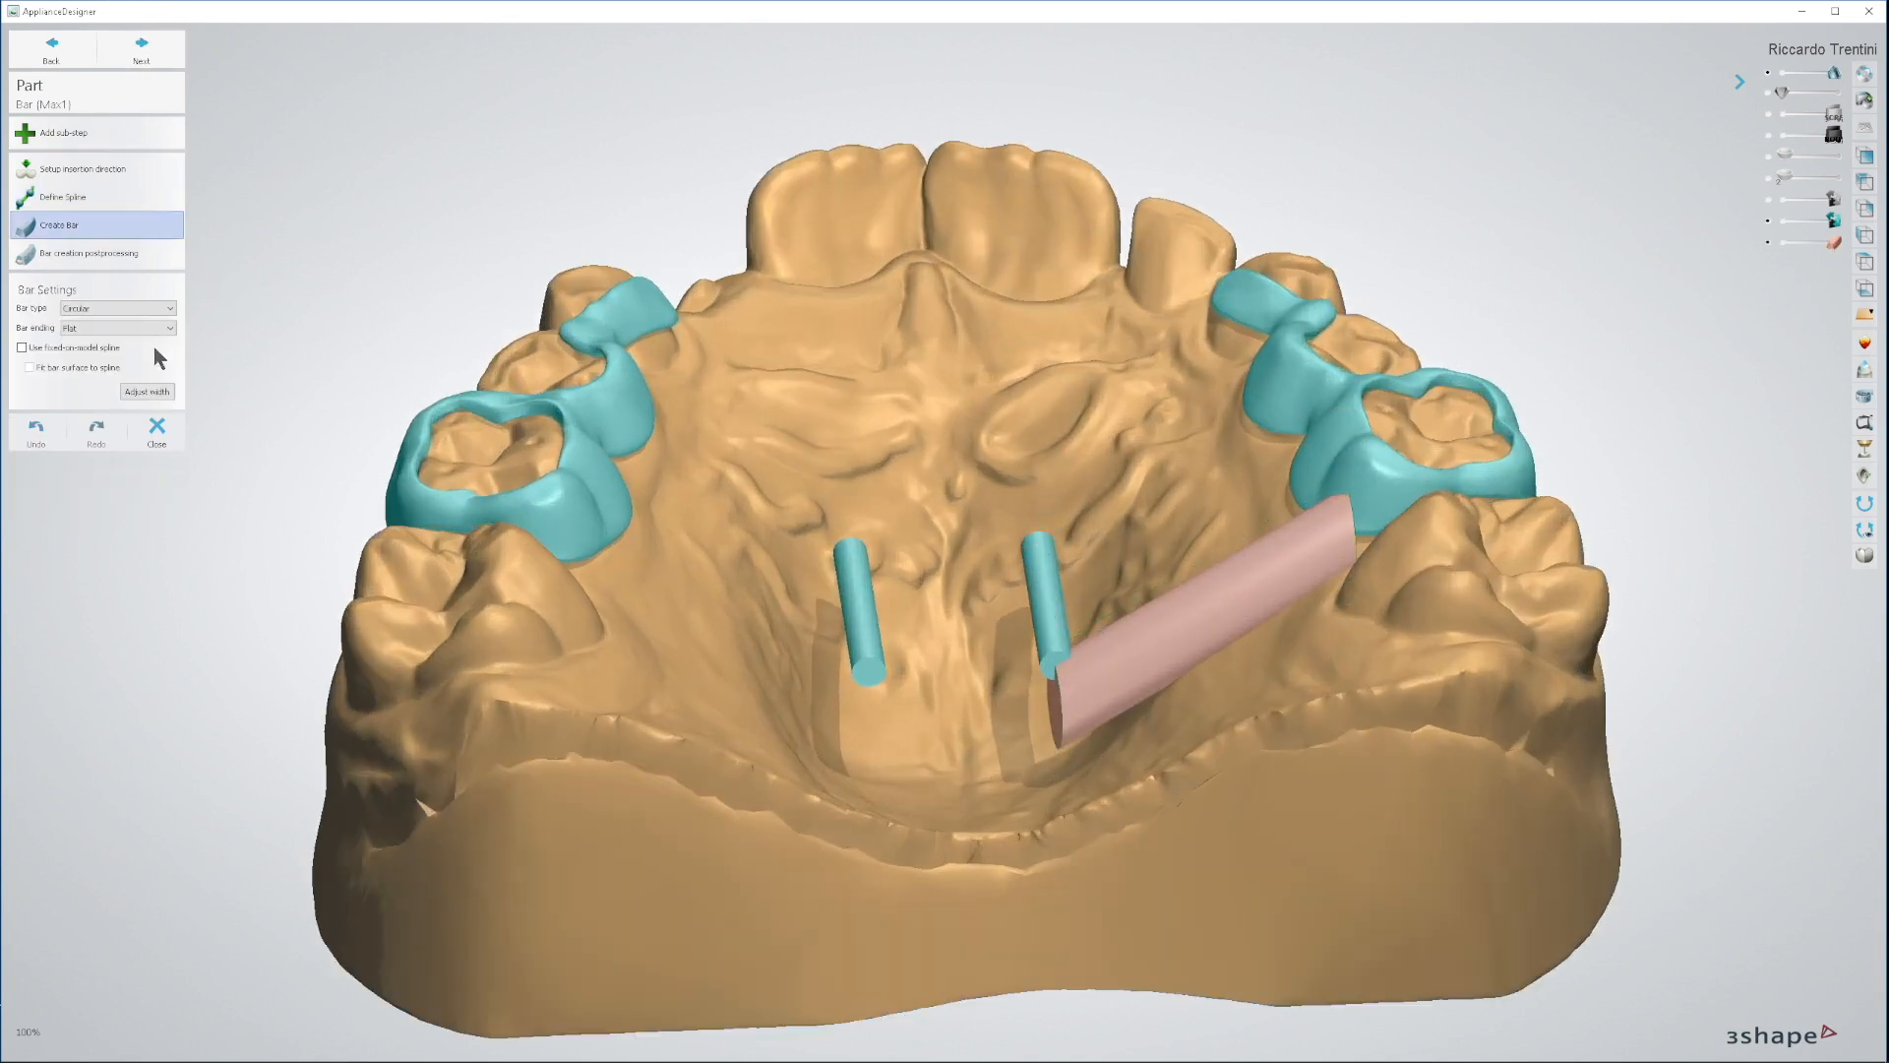
Step: Replace the circular bar type with the 2 mm wire bar type with Wrap Around ending
click(148, 308)
scroll(169, 338, down, 1)
drag(172, 341, 169, 364)
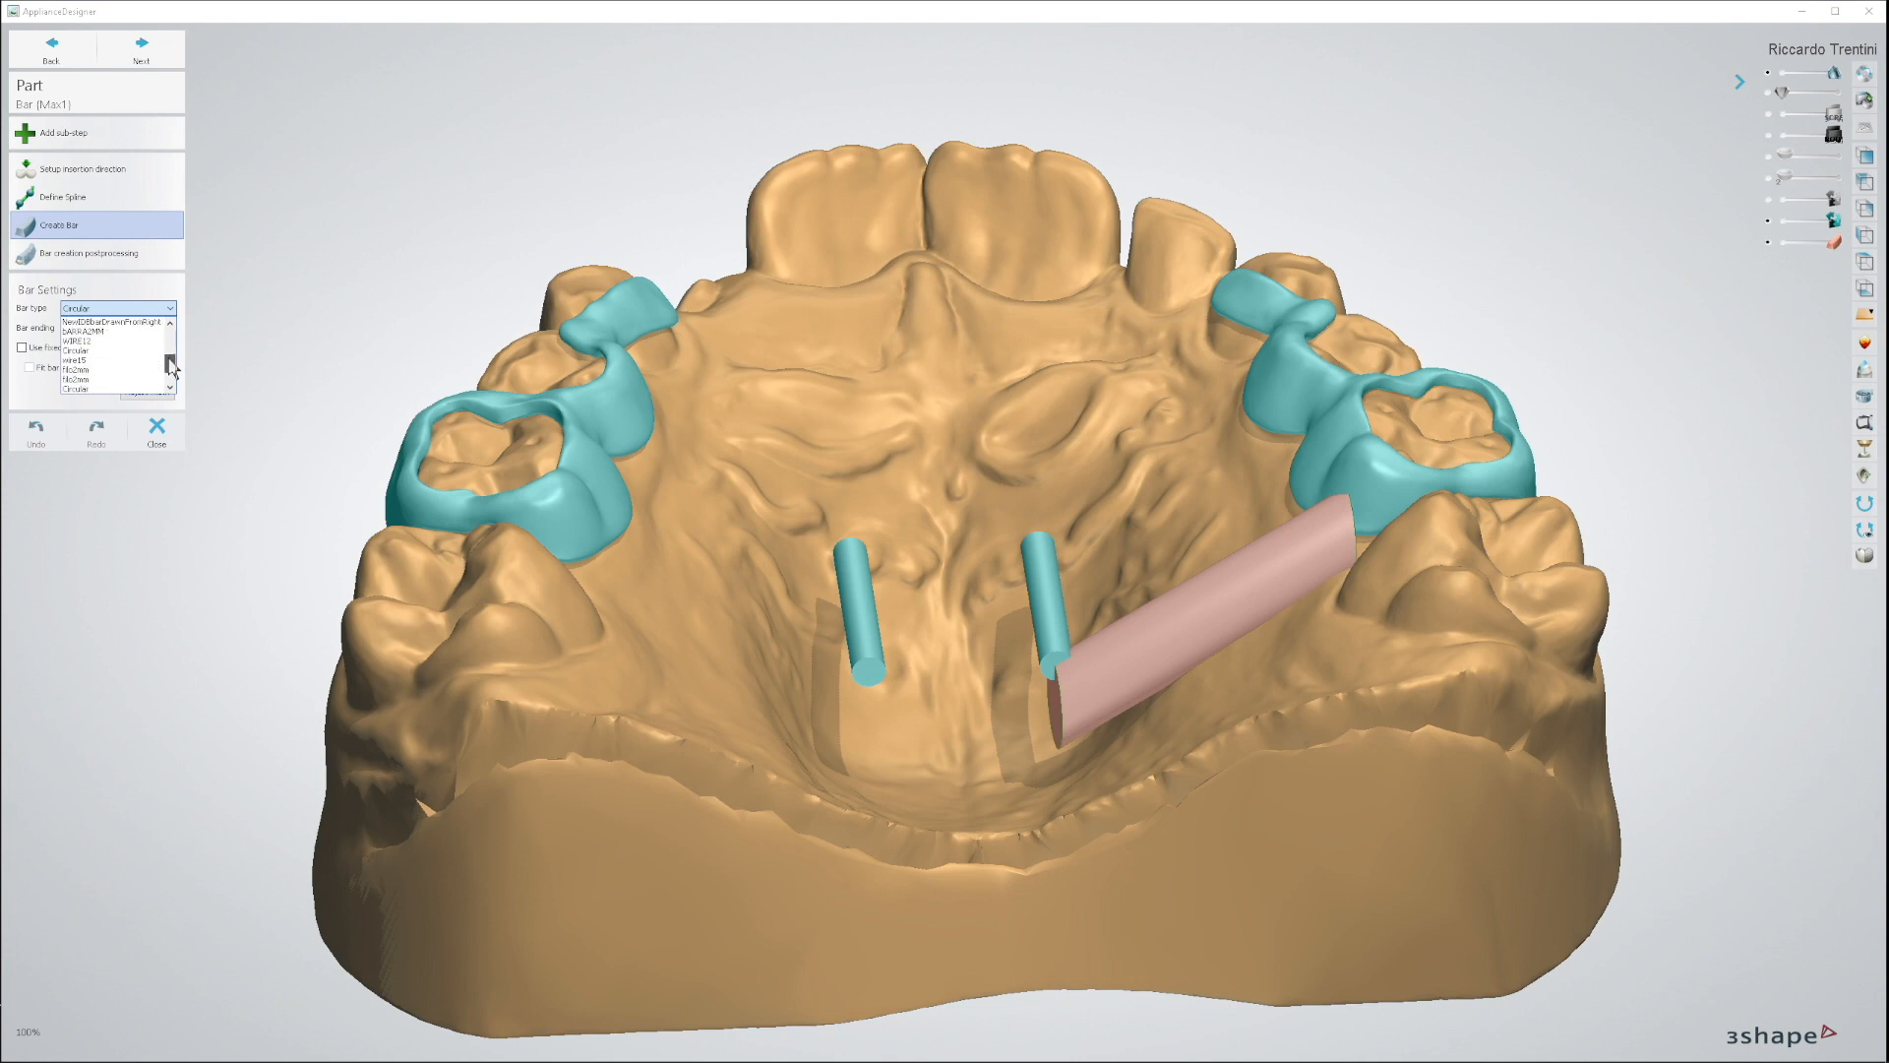
click(79, 360)
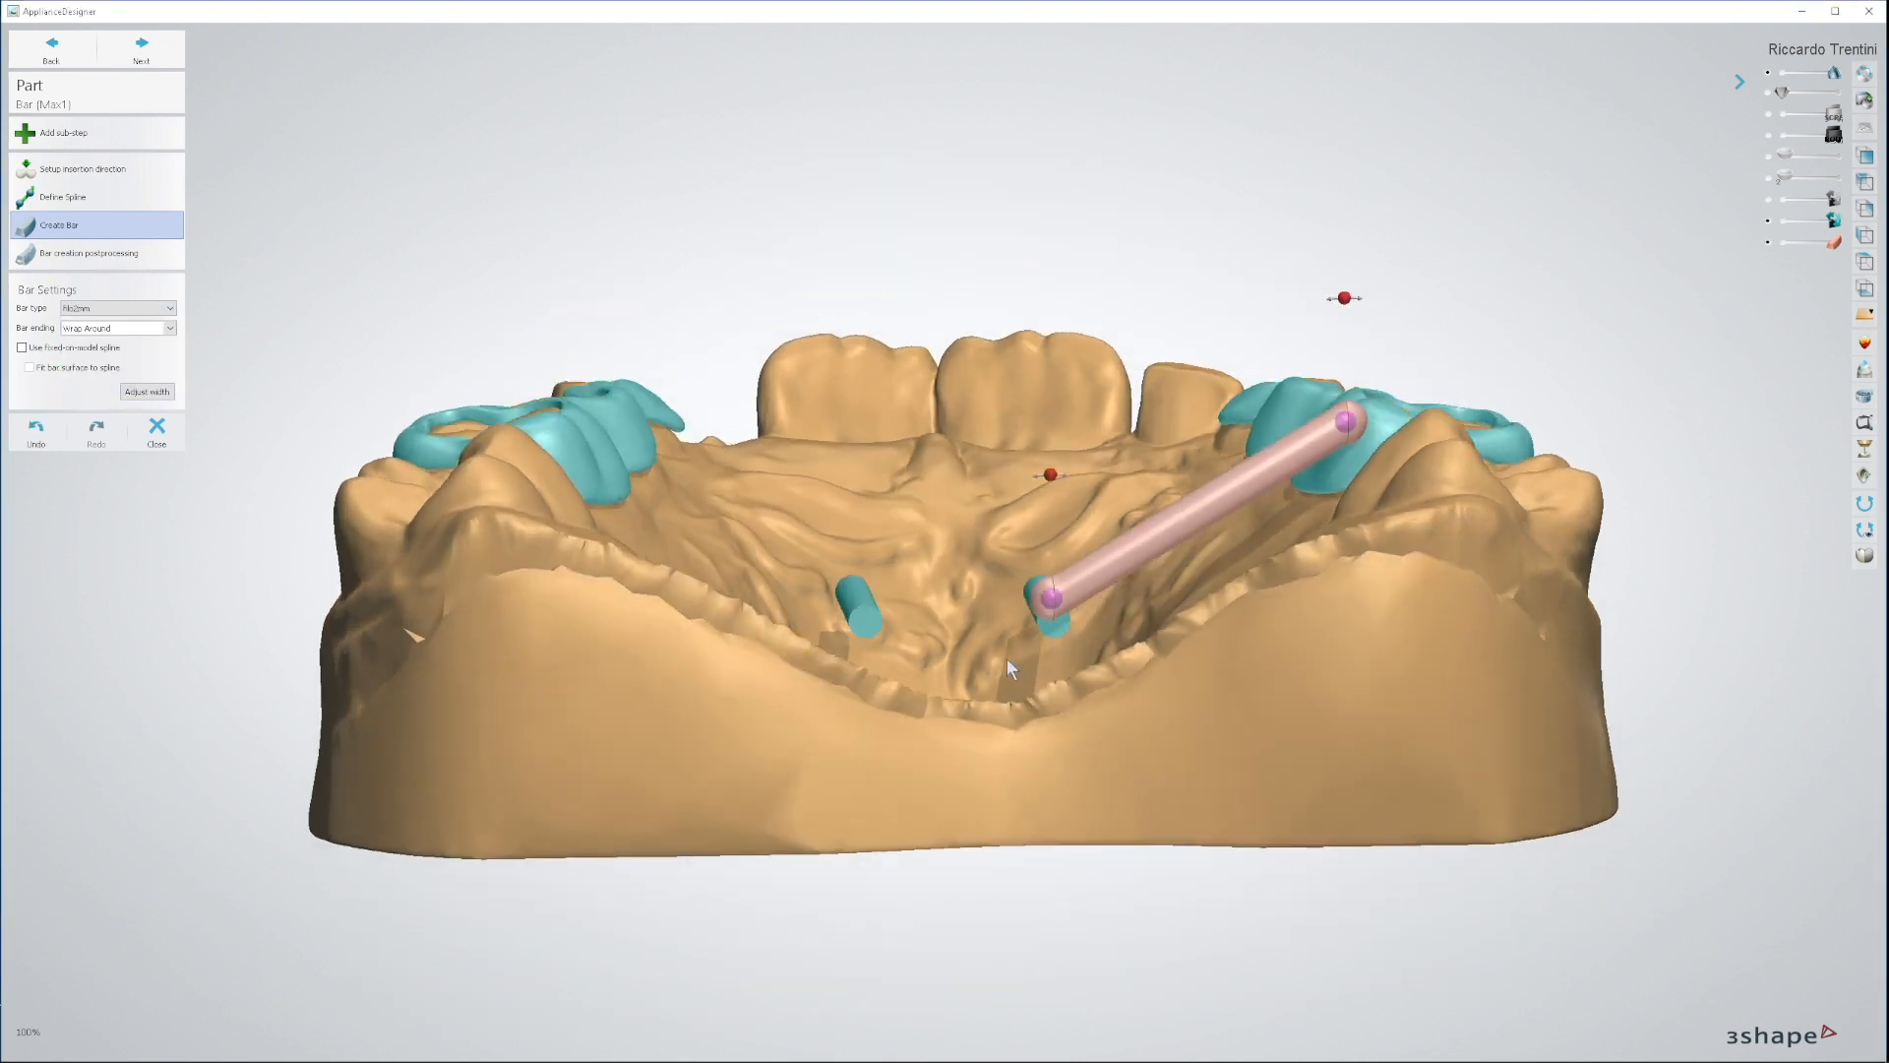
Step: Rotate the bar's profile at the rod end and move that control point onto the end of the rod
scroll(1007, 660, up, 3)
drag(1057, 413, 1006, 425)
drag(1059, 587, 1065, 616)
right_drag(1254, 593, 1255, 705)
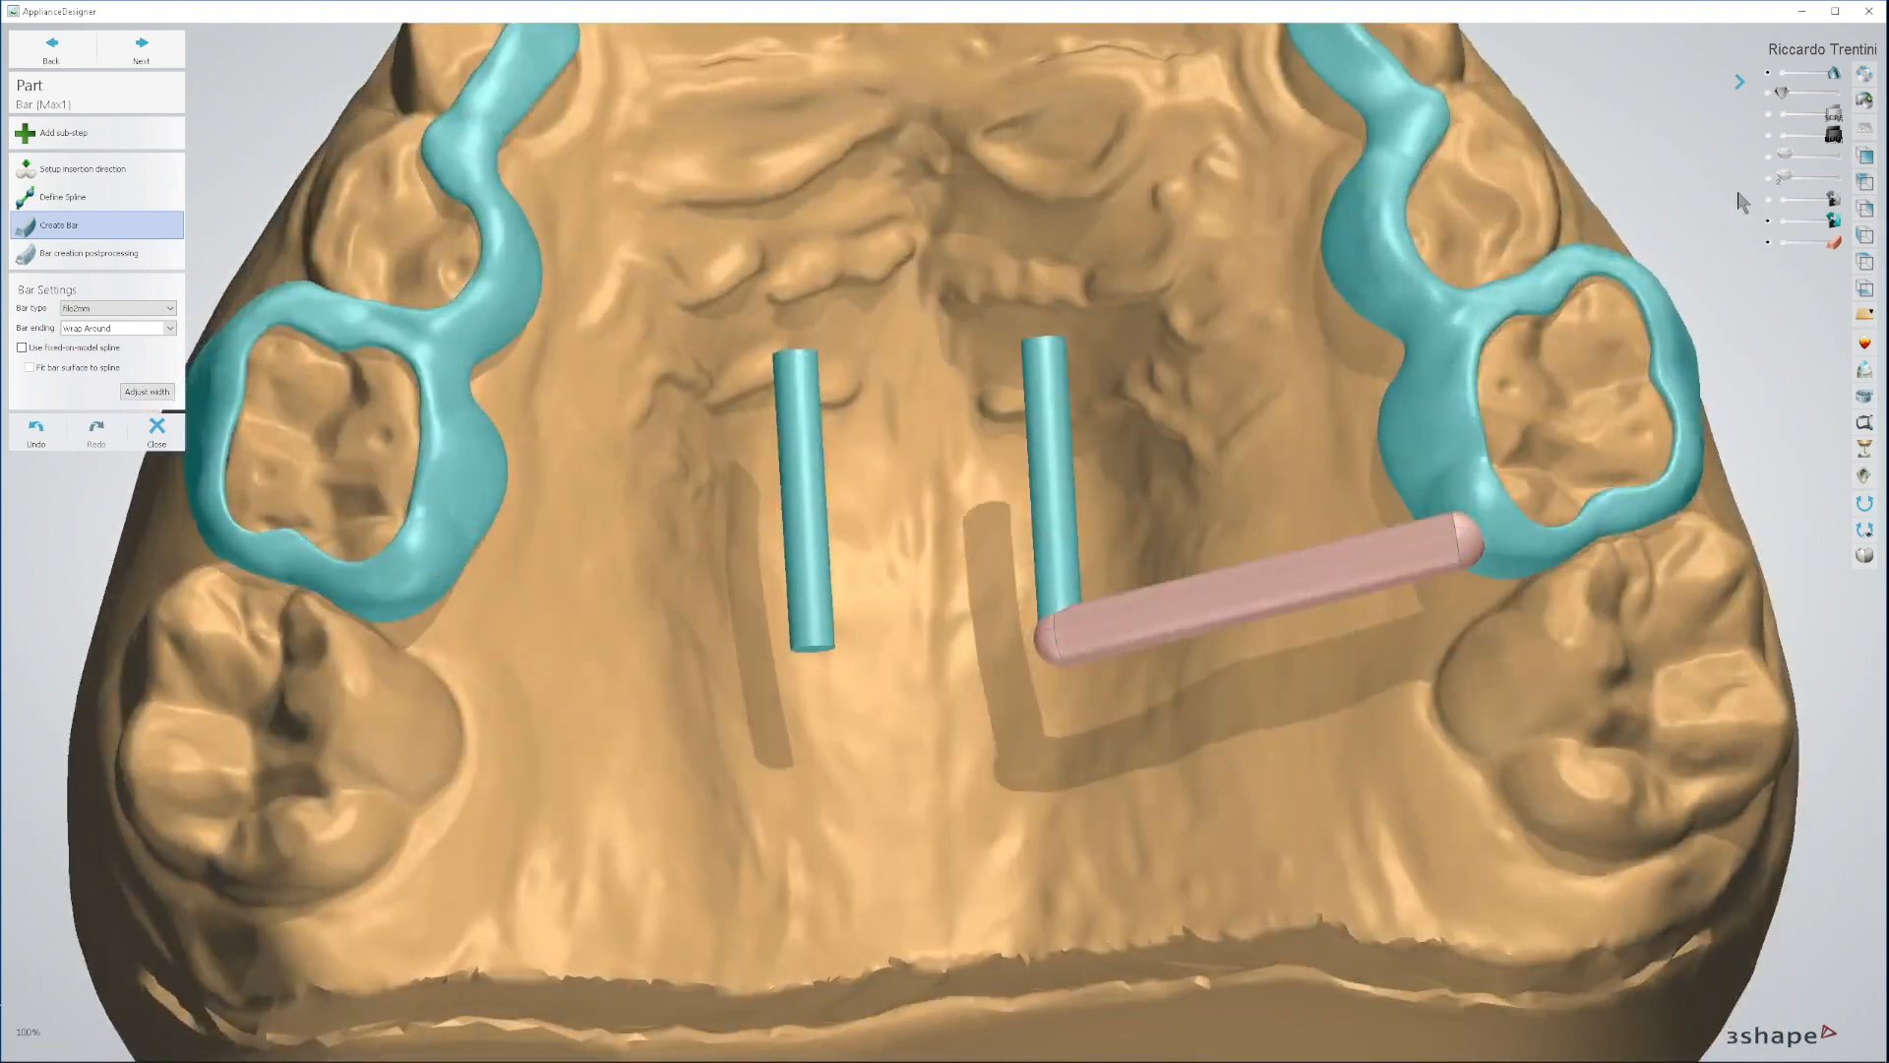
Step: Show the expansion screw, add a control point on the bar near the molar shell and rotate the profile there
click(1768, 136)
right_drag(1448, 405, 1432, 350)
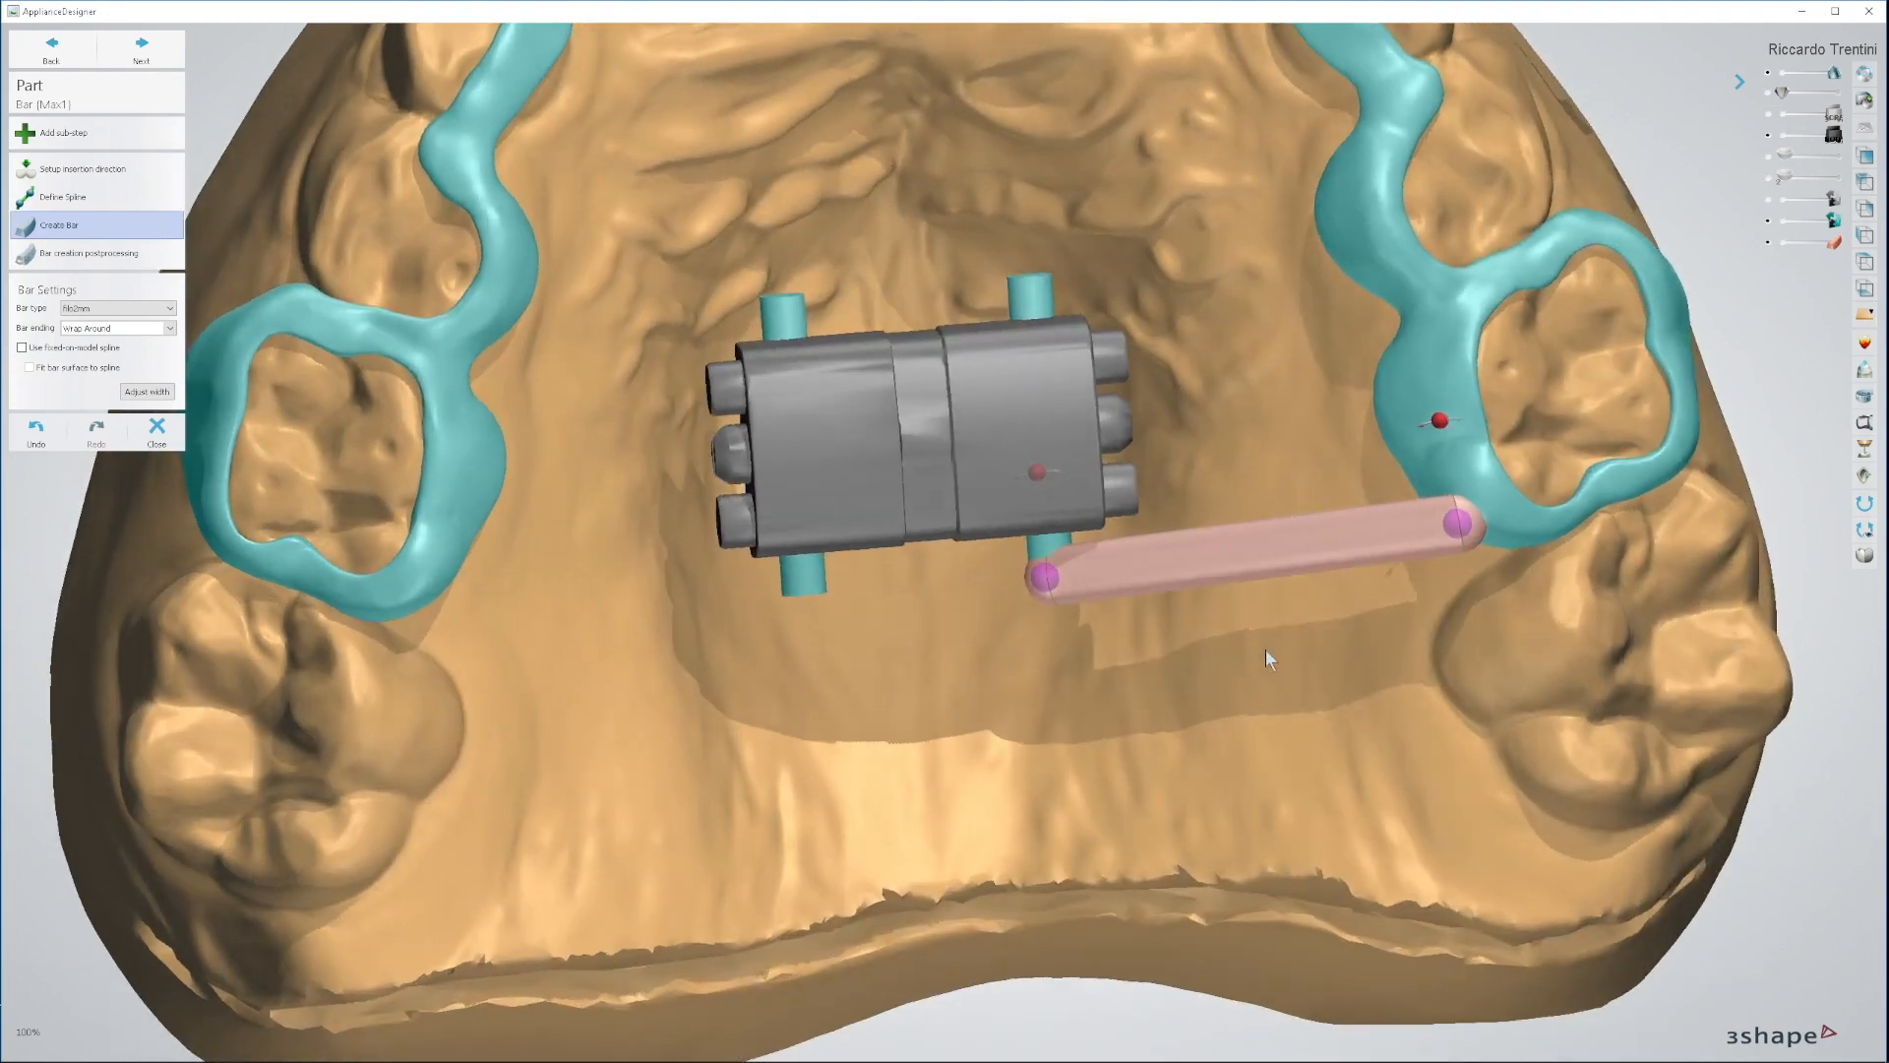
click(1369, 536)
right_drag(1427, 612, 1414, 553)
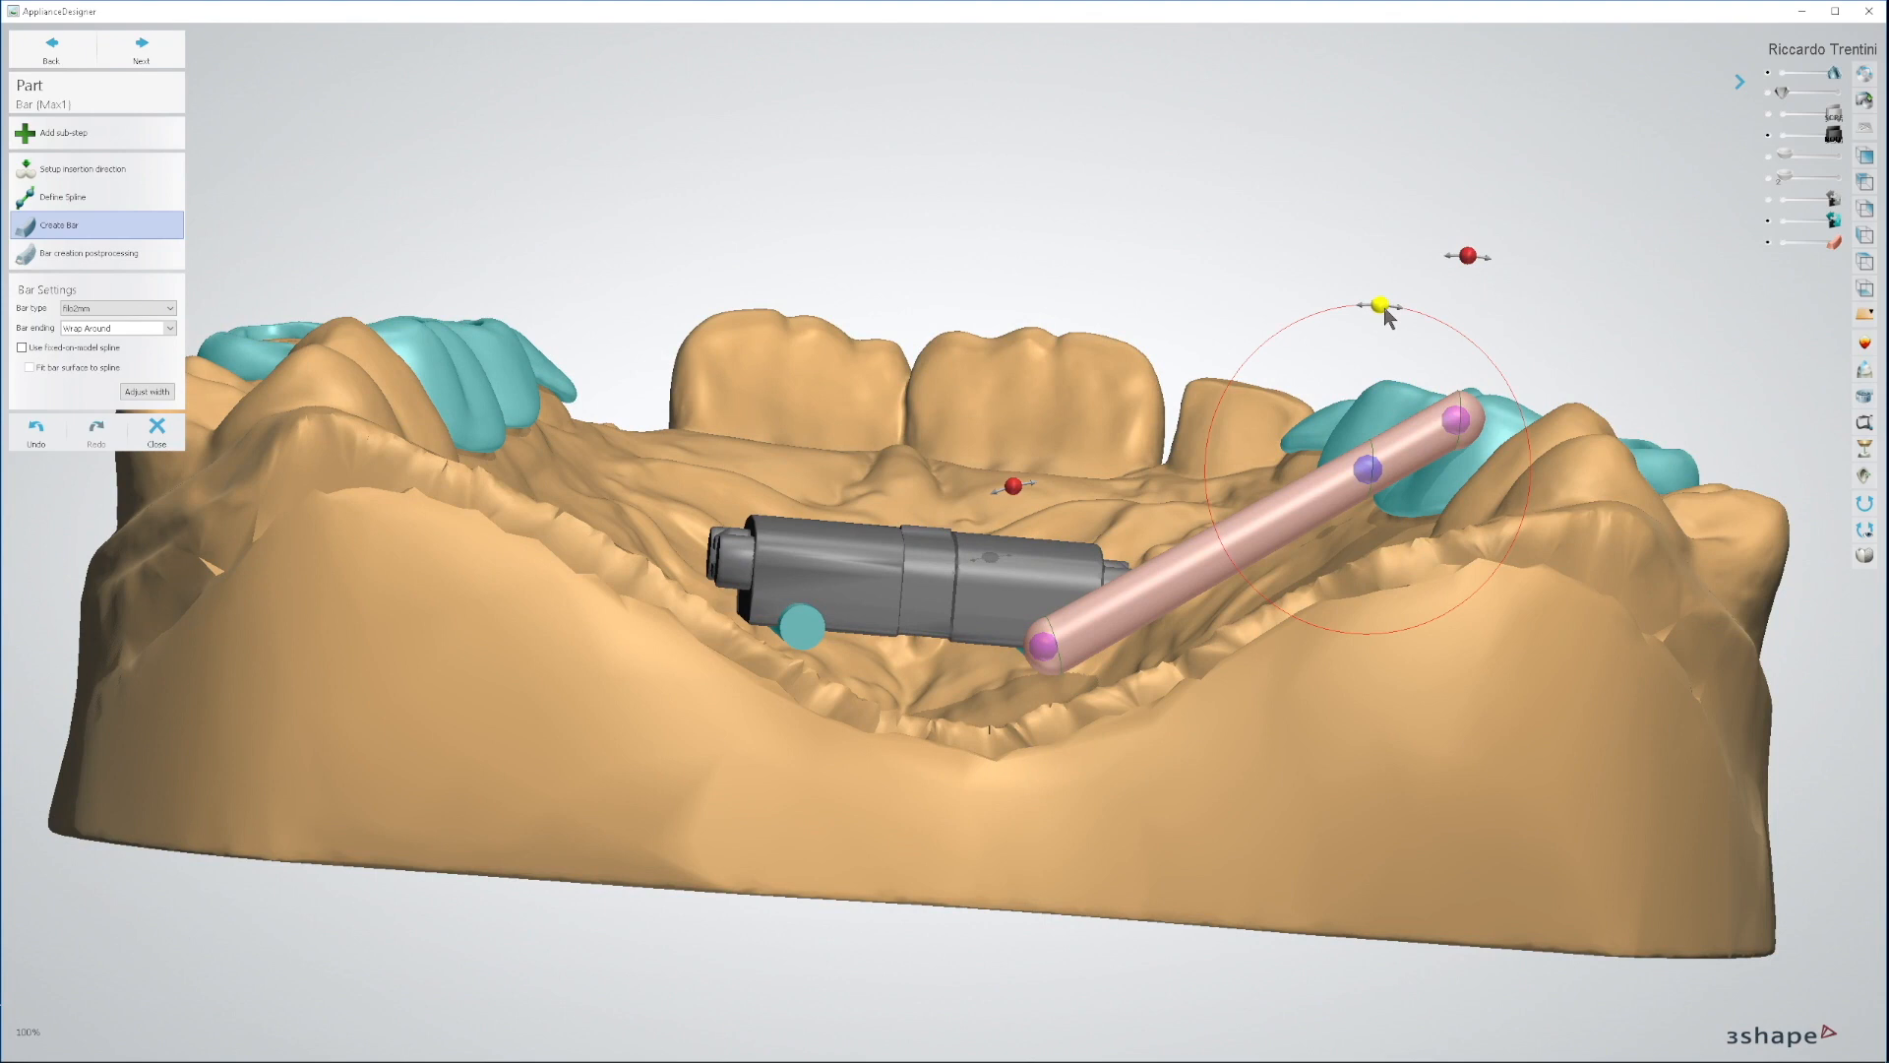
right_drag(1372, 340, 1348, 380)
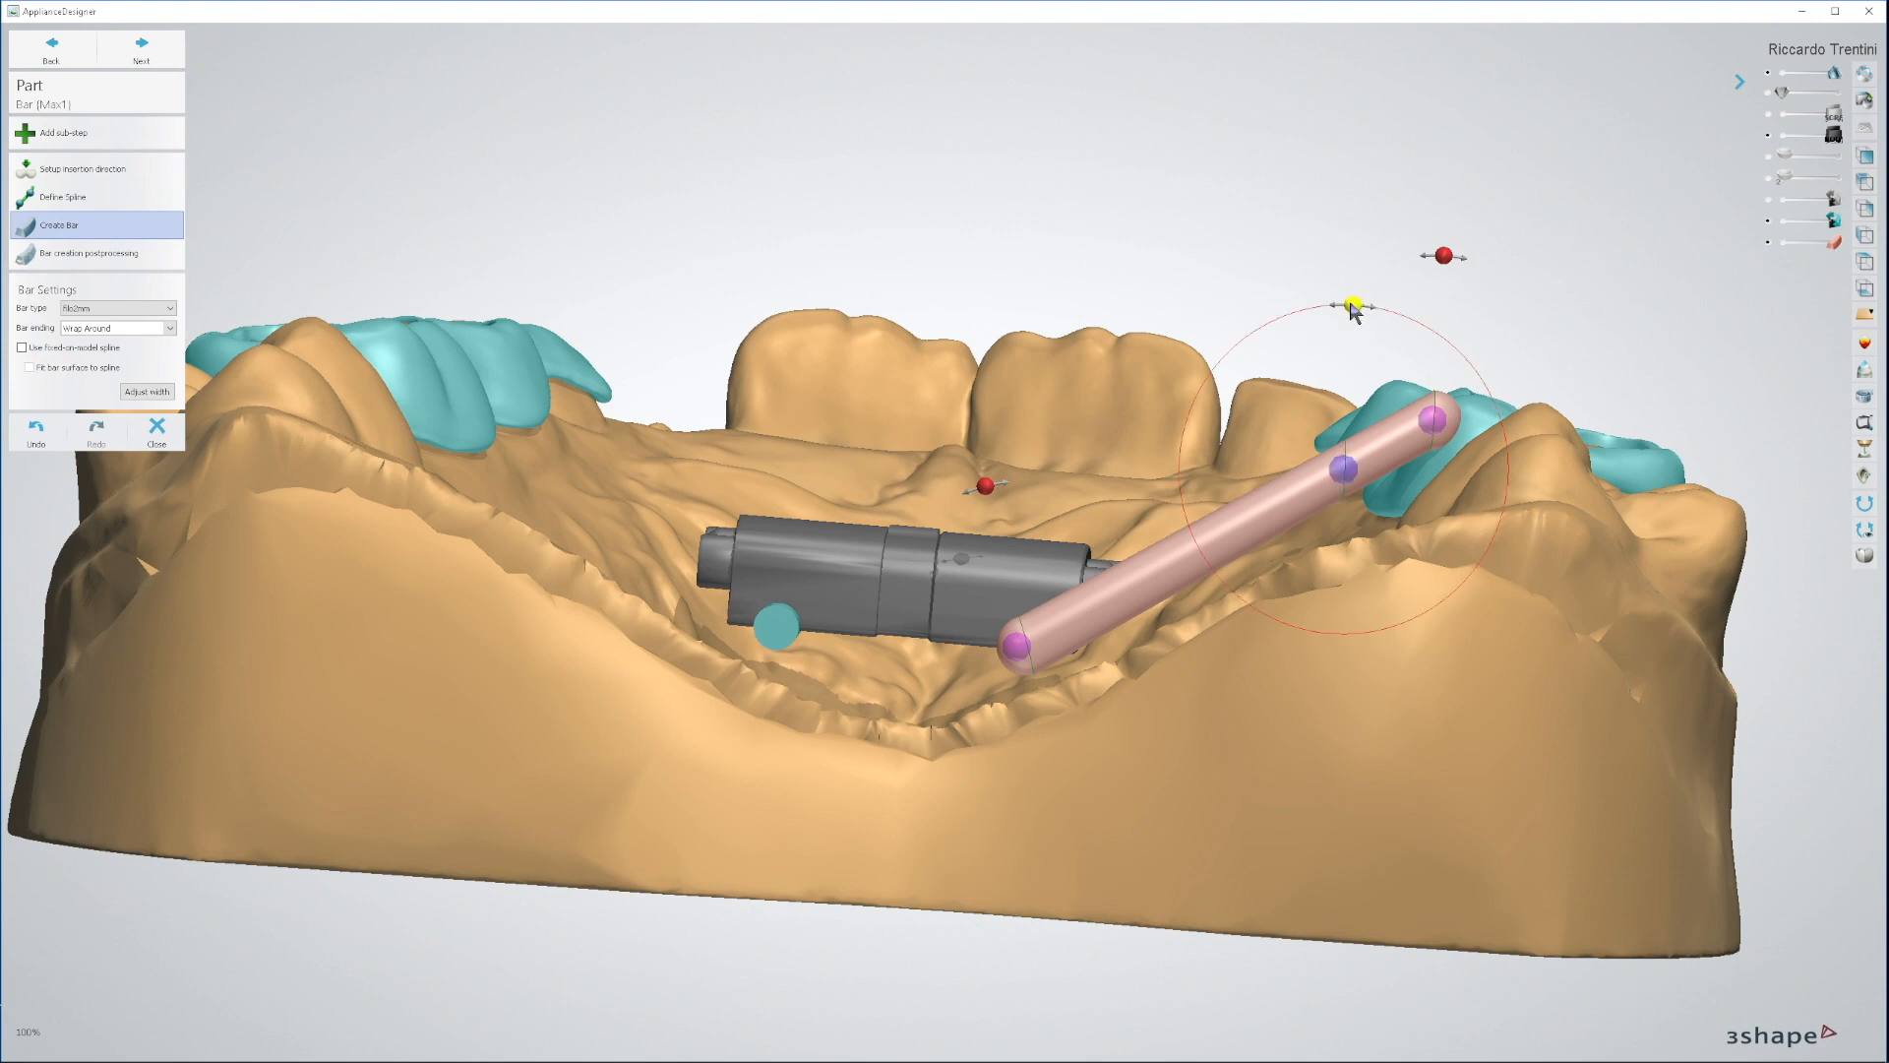
drag(1355, 315, 1273, 324)
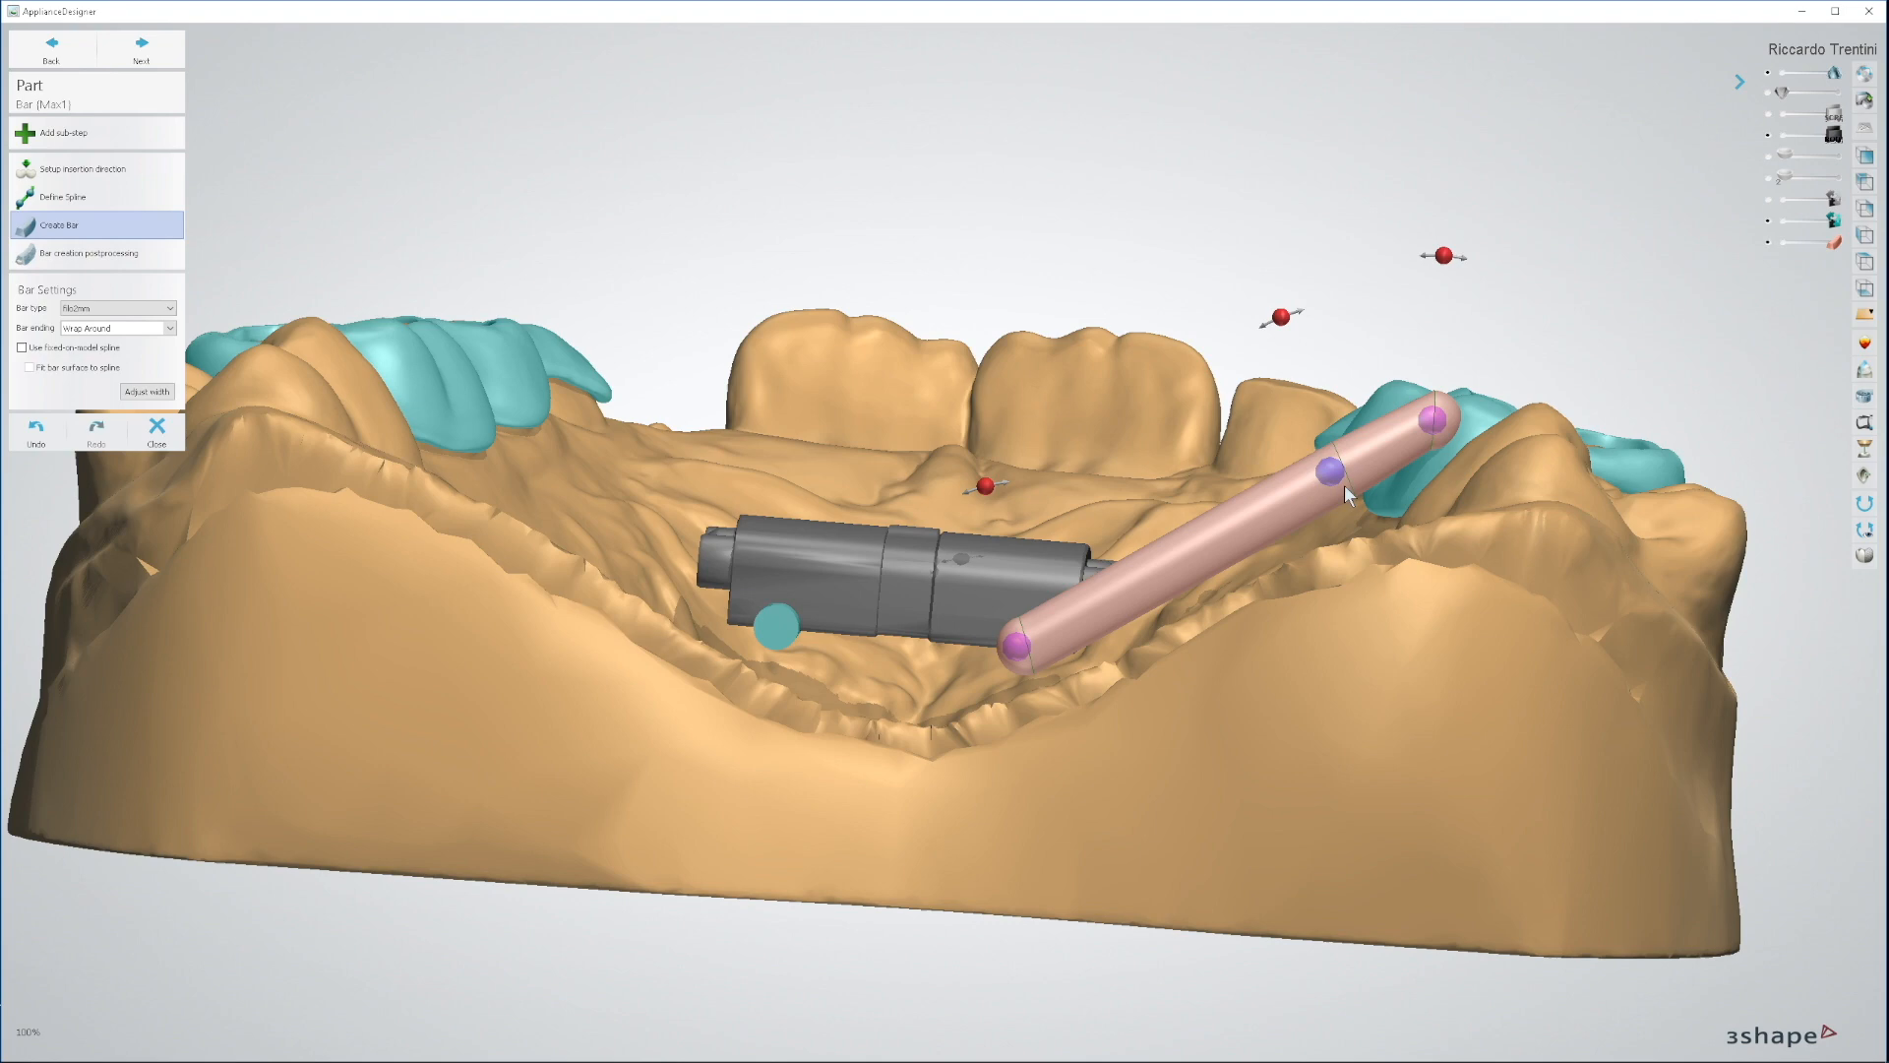
Step: Lower the bar's molar-end control point to bend the bar into the molar shell and fine-tune its position
drag(1429, 427, 1441, 446)
right_drag(1443, 446, 1516, 608)
drag(1397, 768, 1401, 761)
right_drag(1185, 858, 1195, 828)
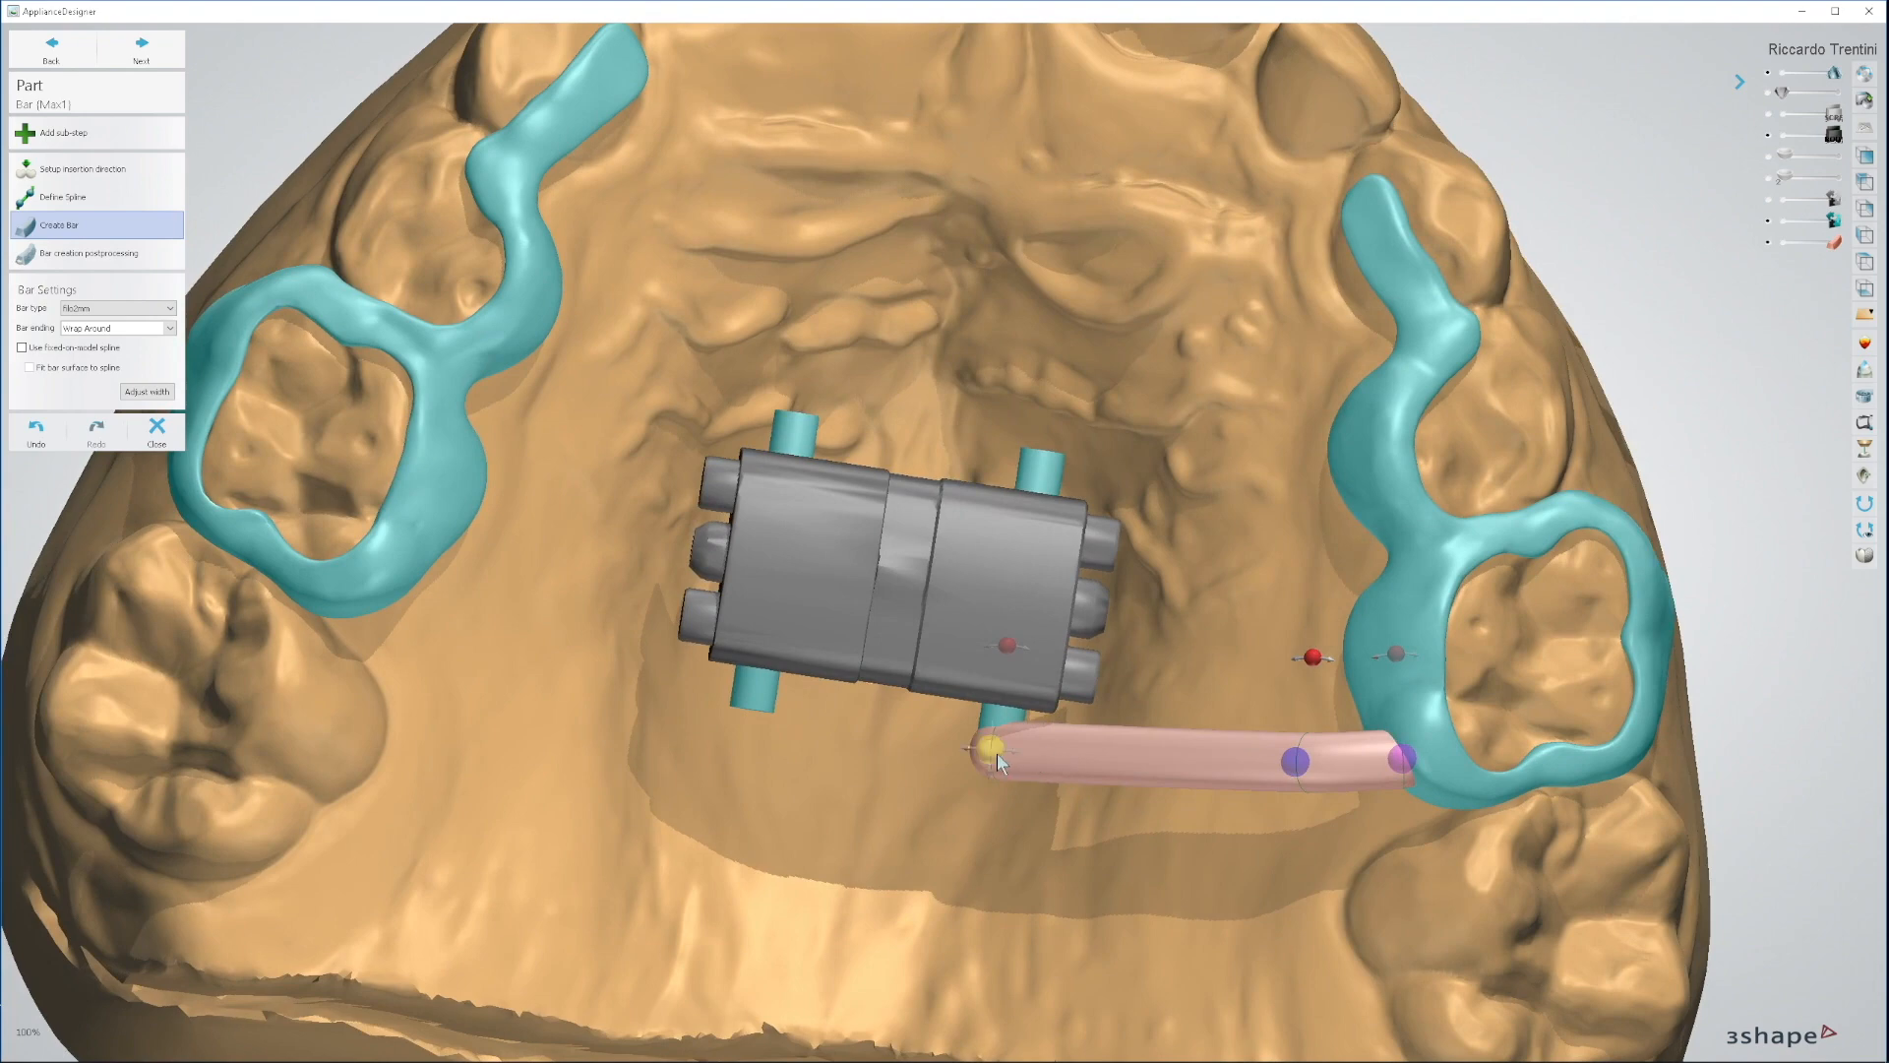
Step: Add a control point on the bar near the rod, rotate the profile there and proceed to the bar postprocessing
click(1070, 753)
right_drag(1070, 754, 1079, 518)
drag(1108, 506, 1029, 518)
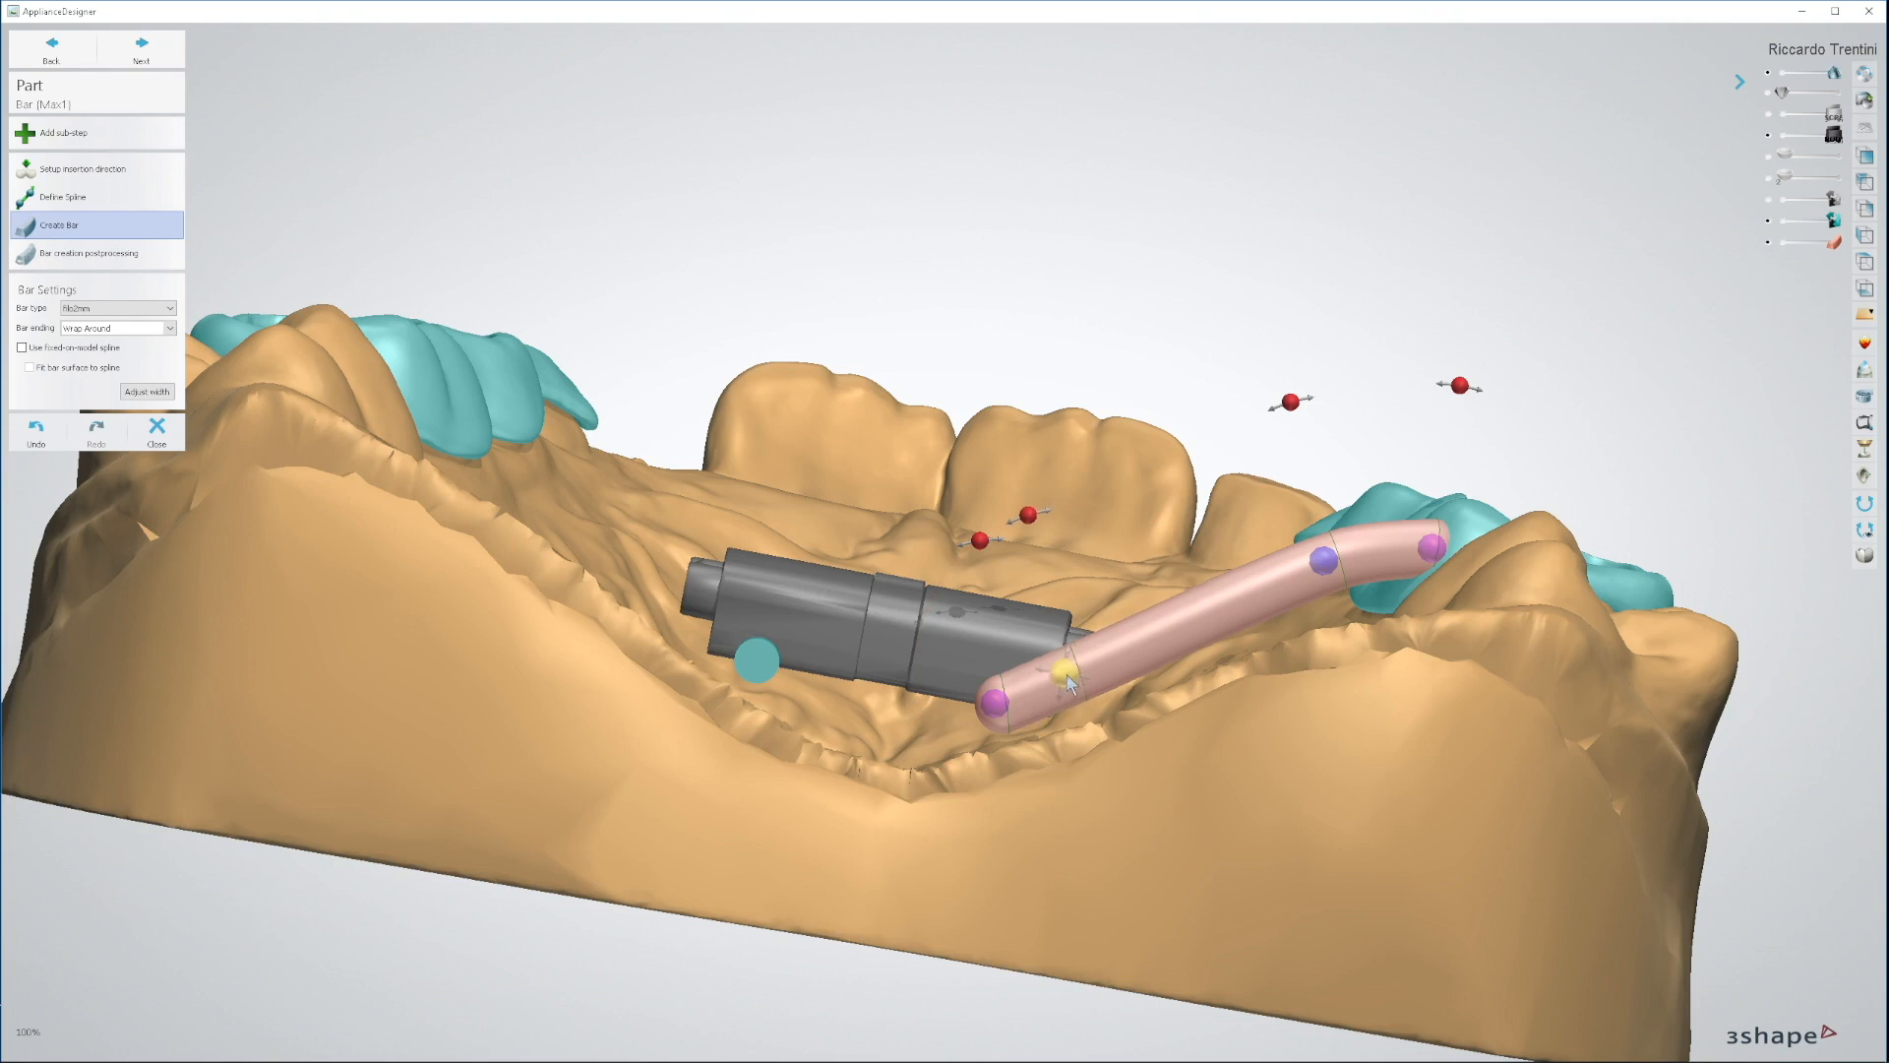
right_drag(1065, 677, 1107, 868)
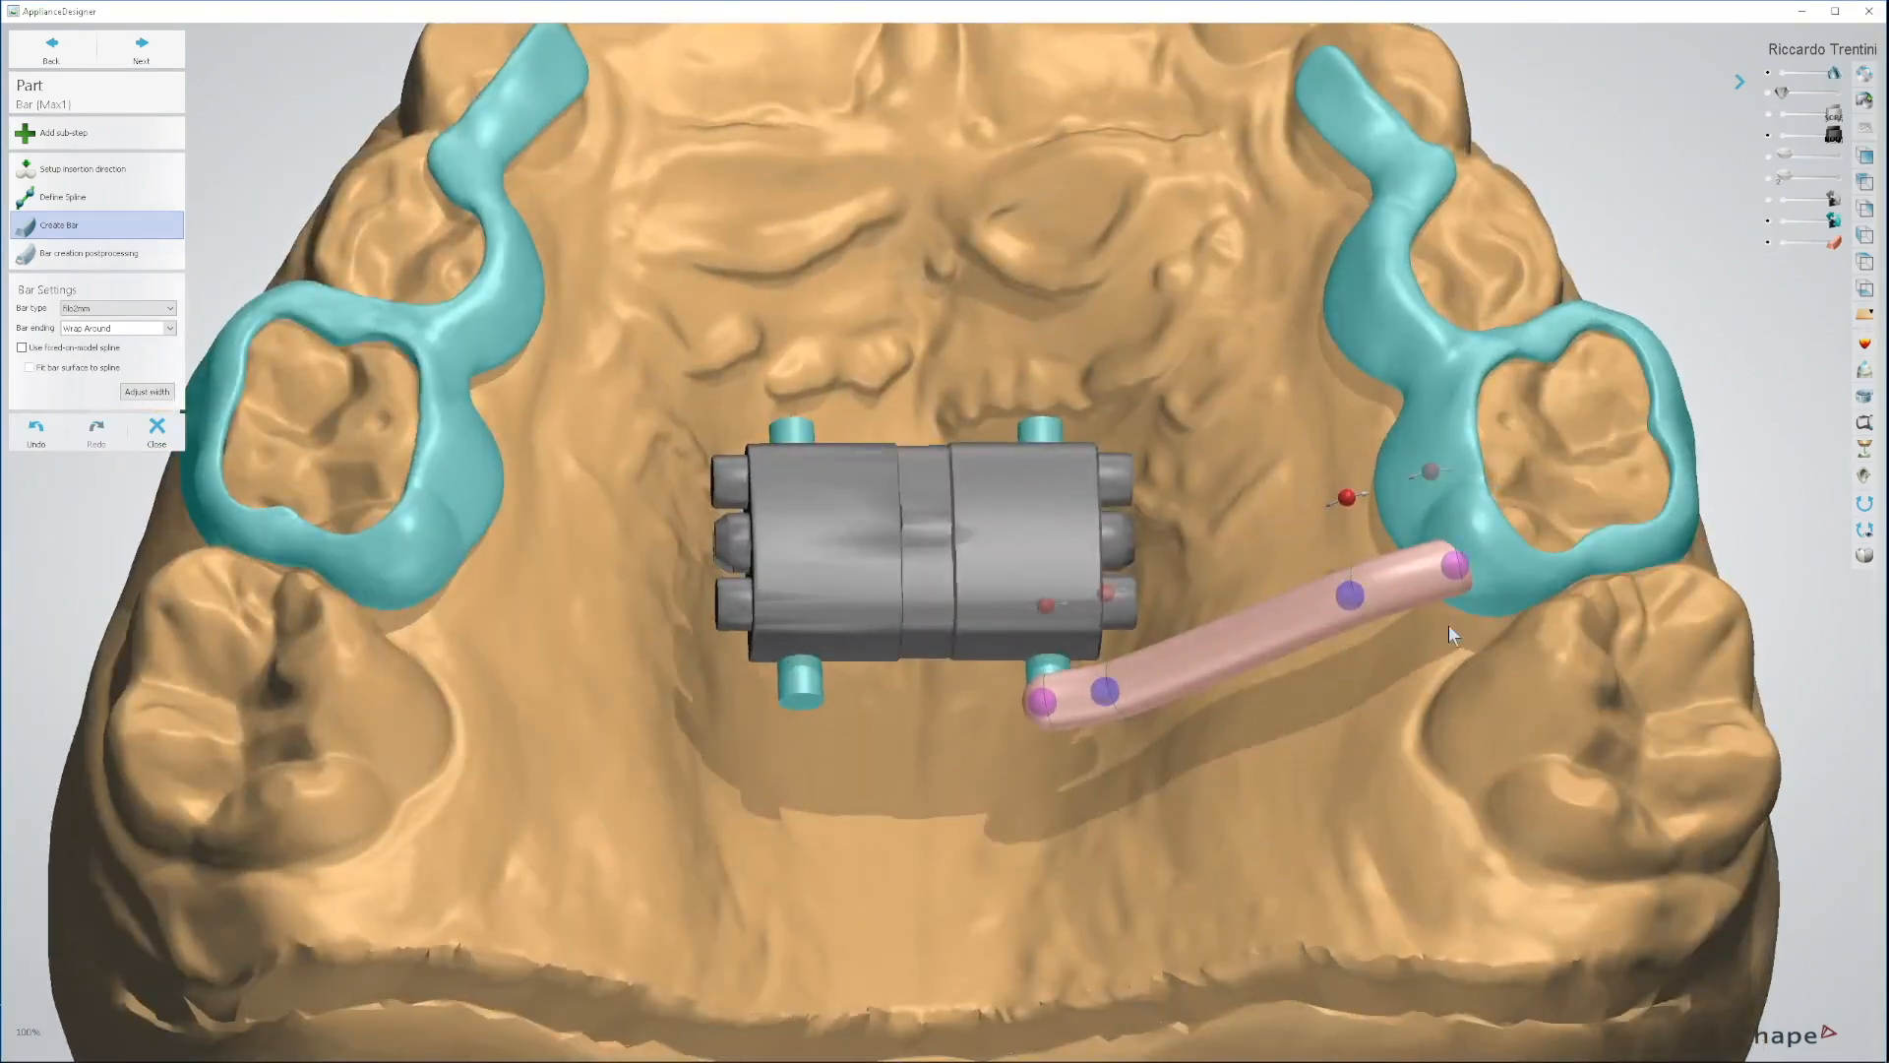
scroll(1417, 720, down, 5)
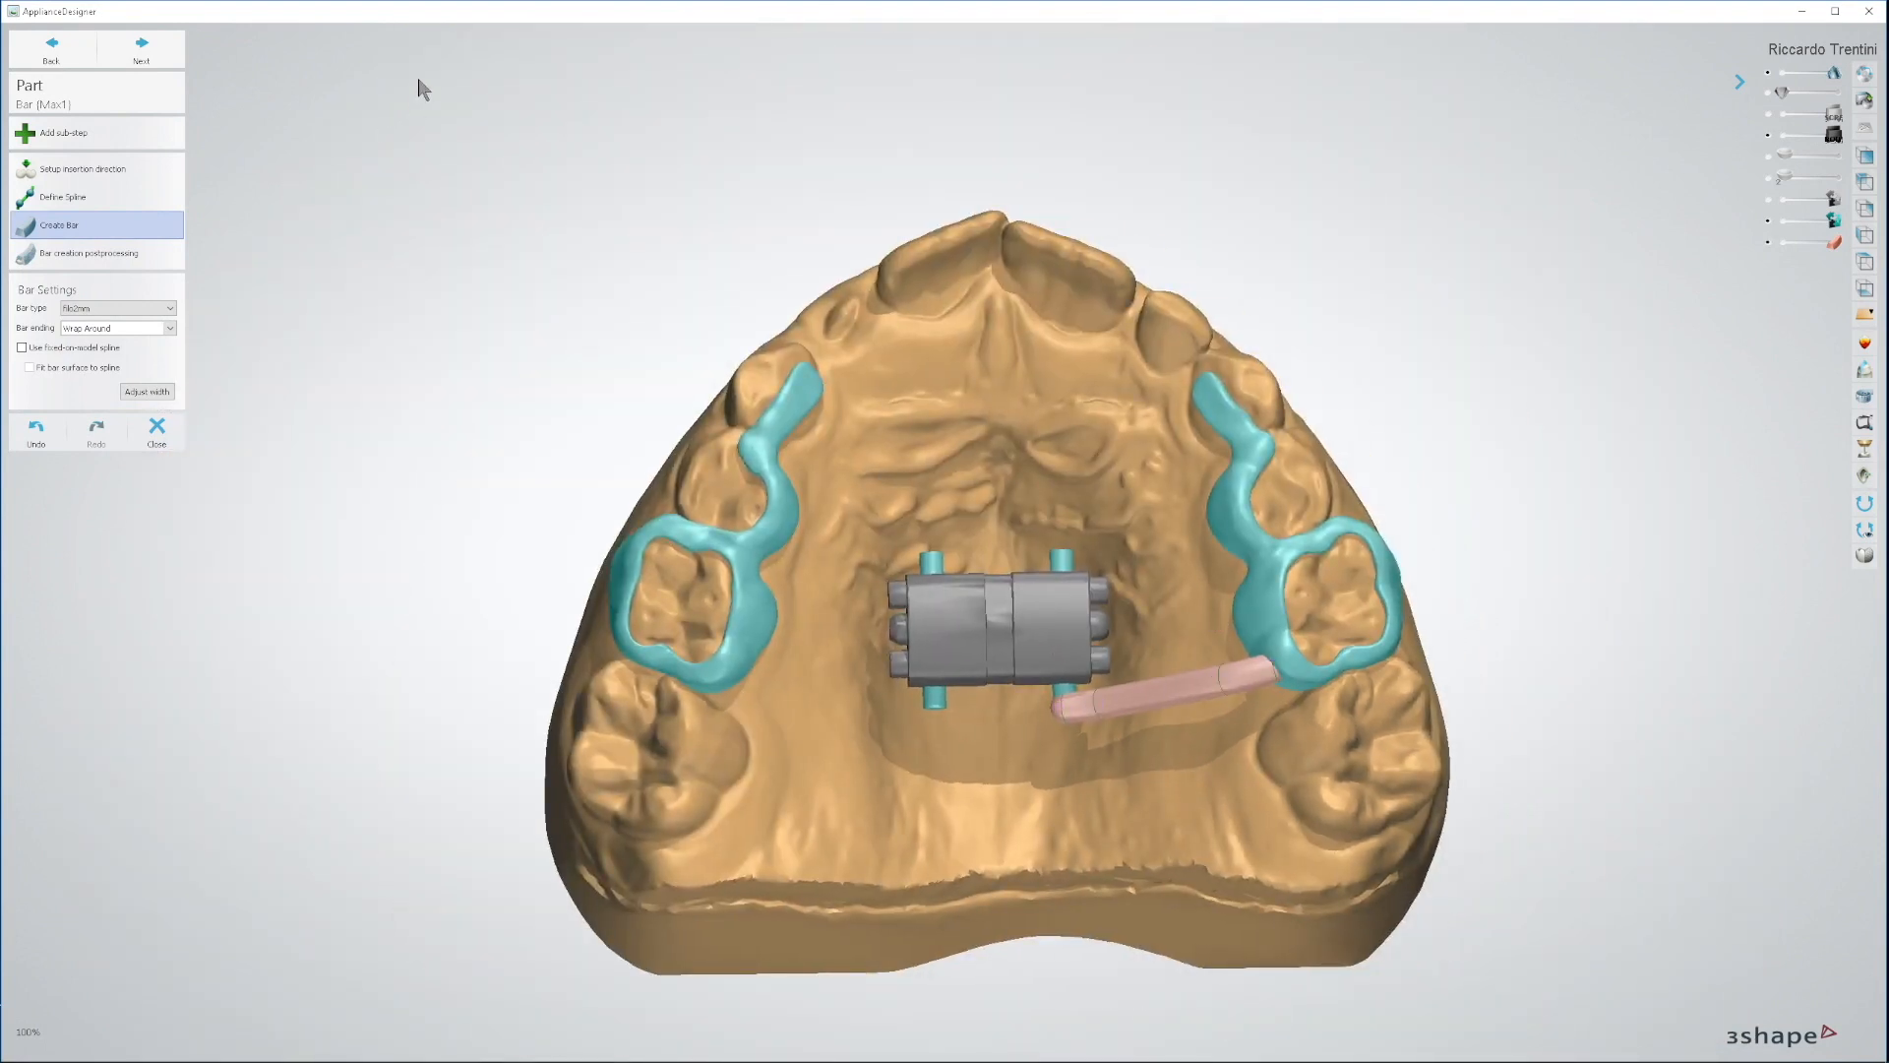
click(150, 59)
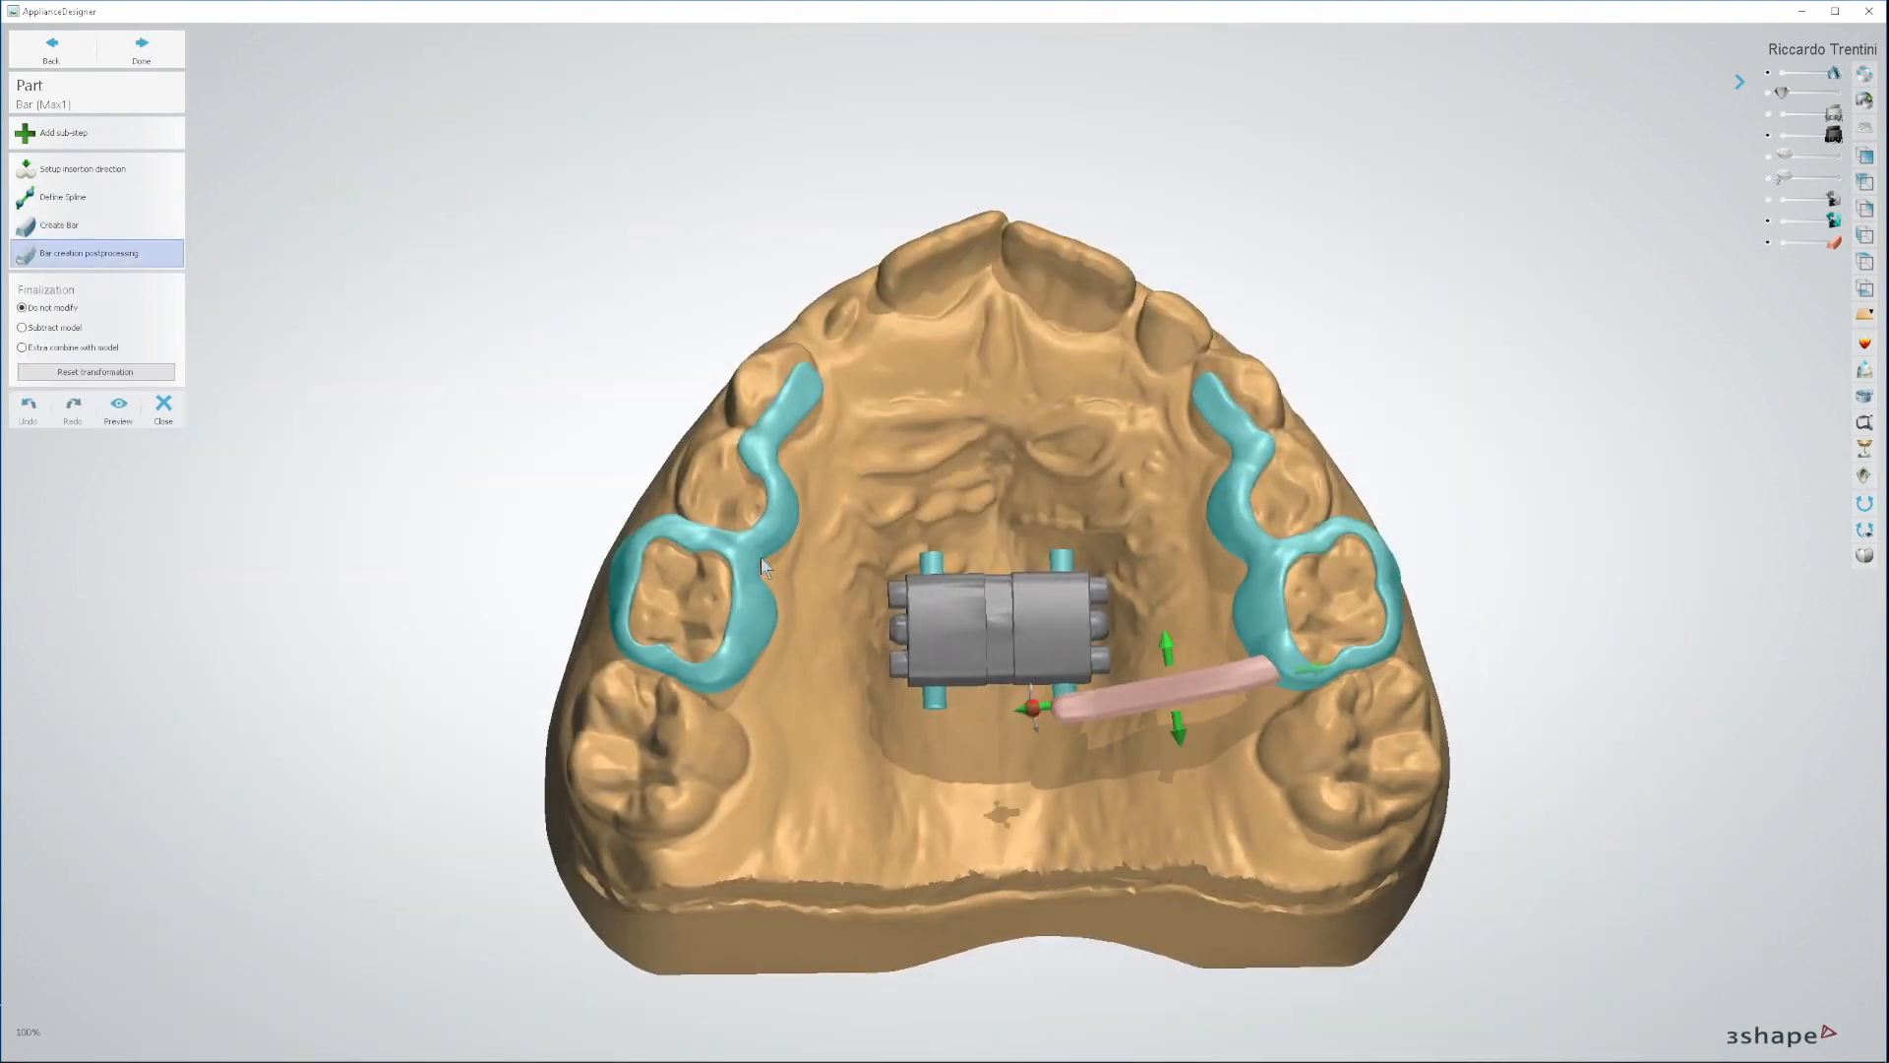
Step: Finish the first bar and create a copy of it as a new bar part with the default properties
click(141, 49)
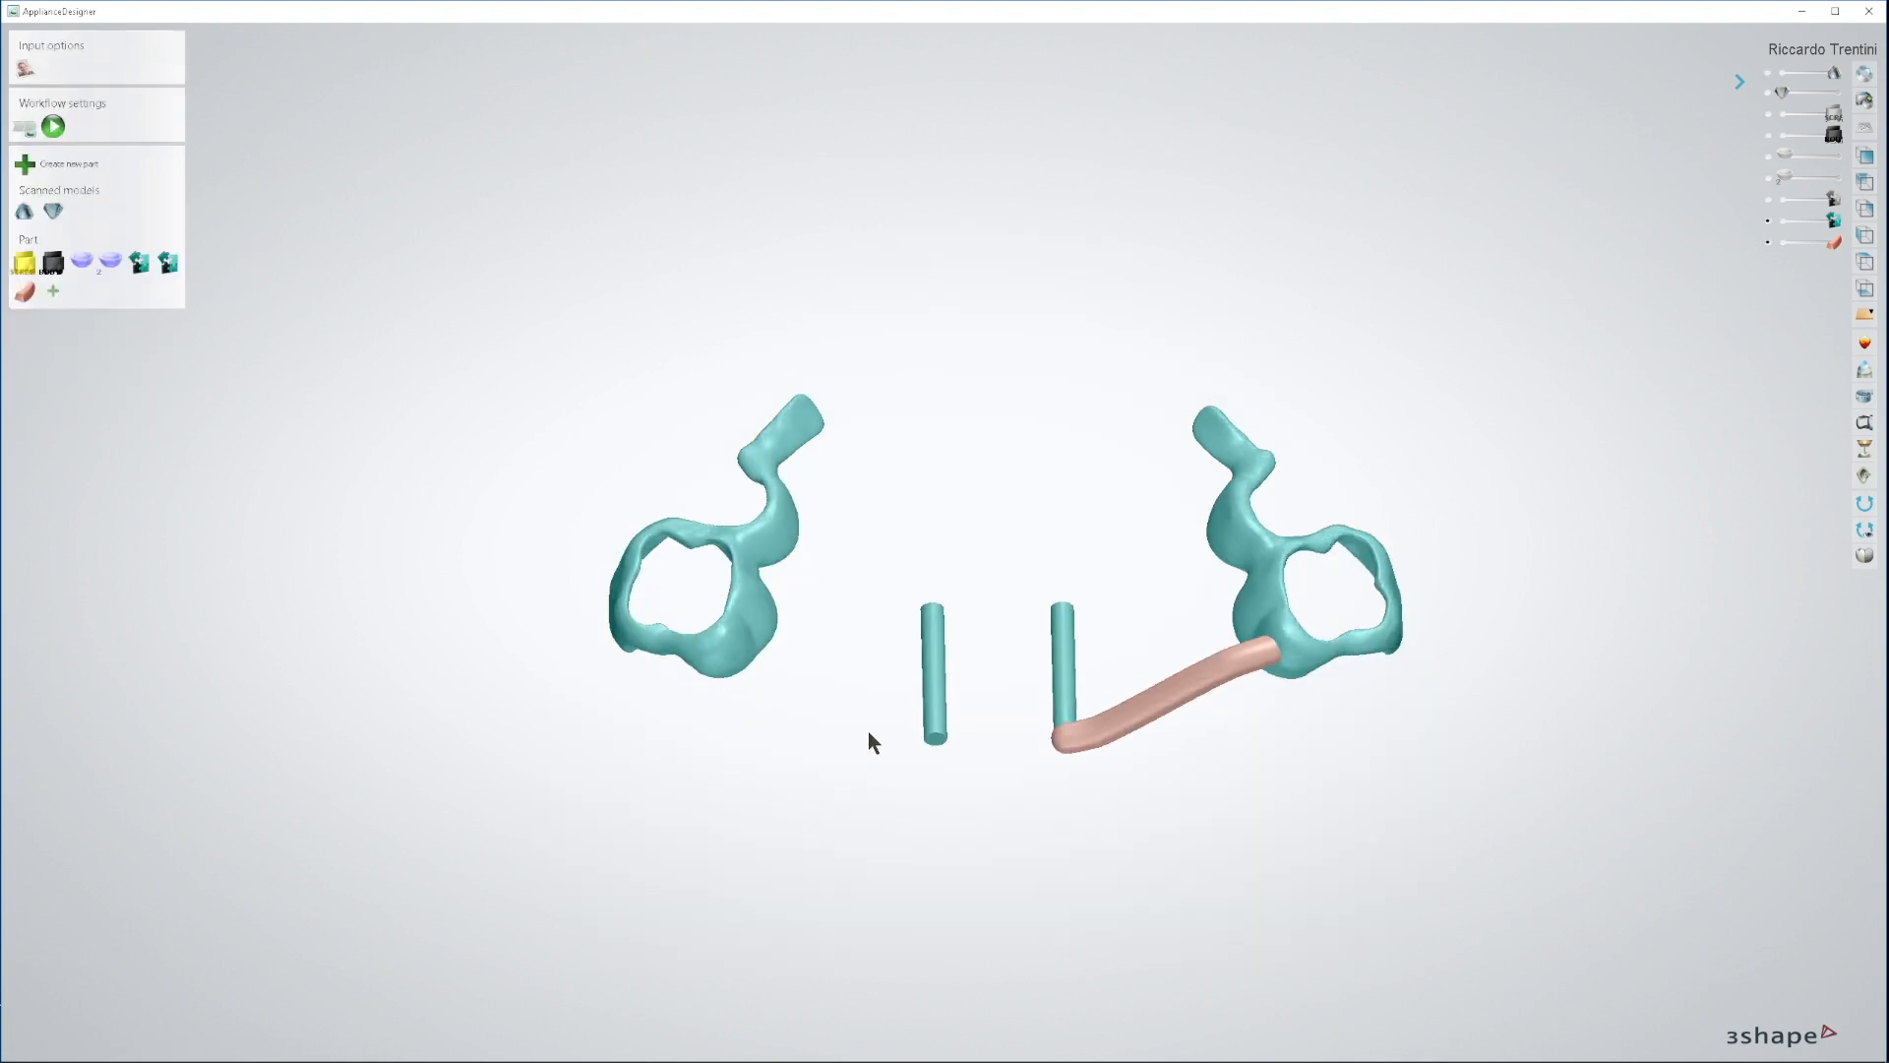
right_click(25, 295)
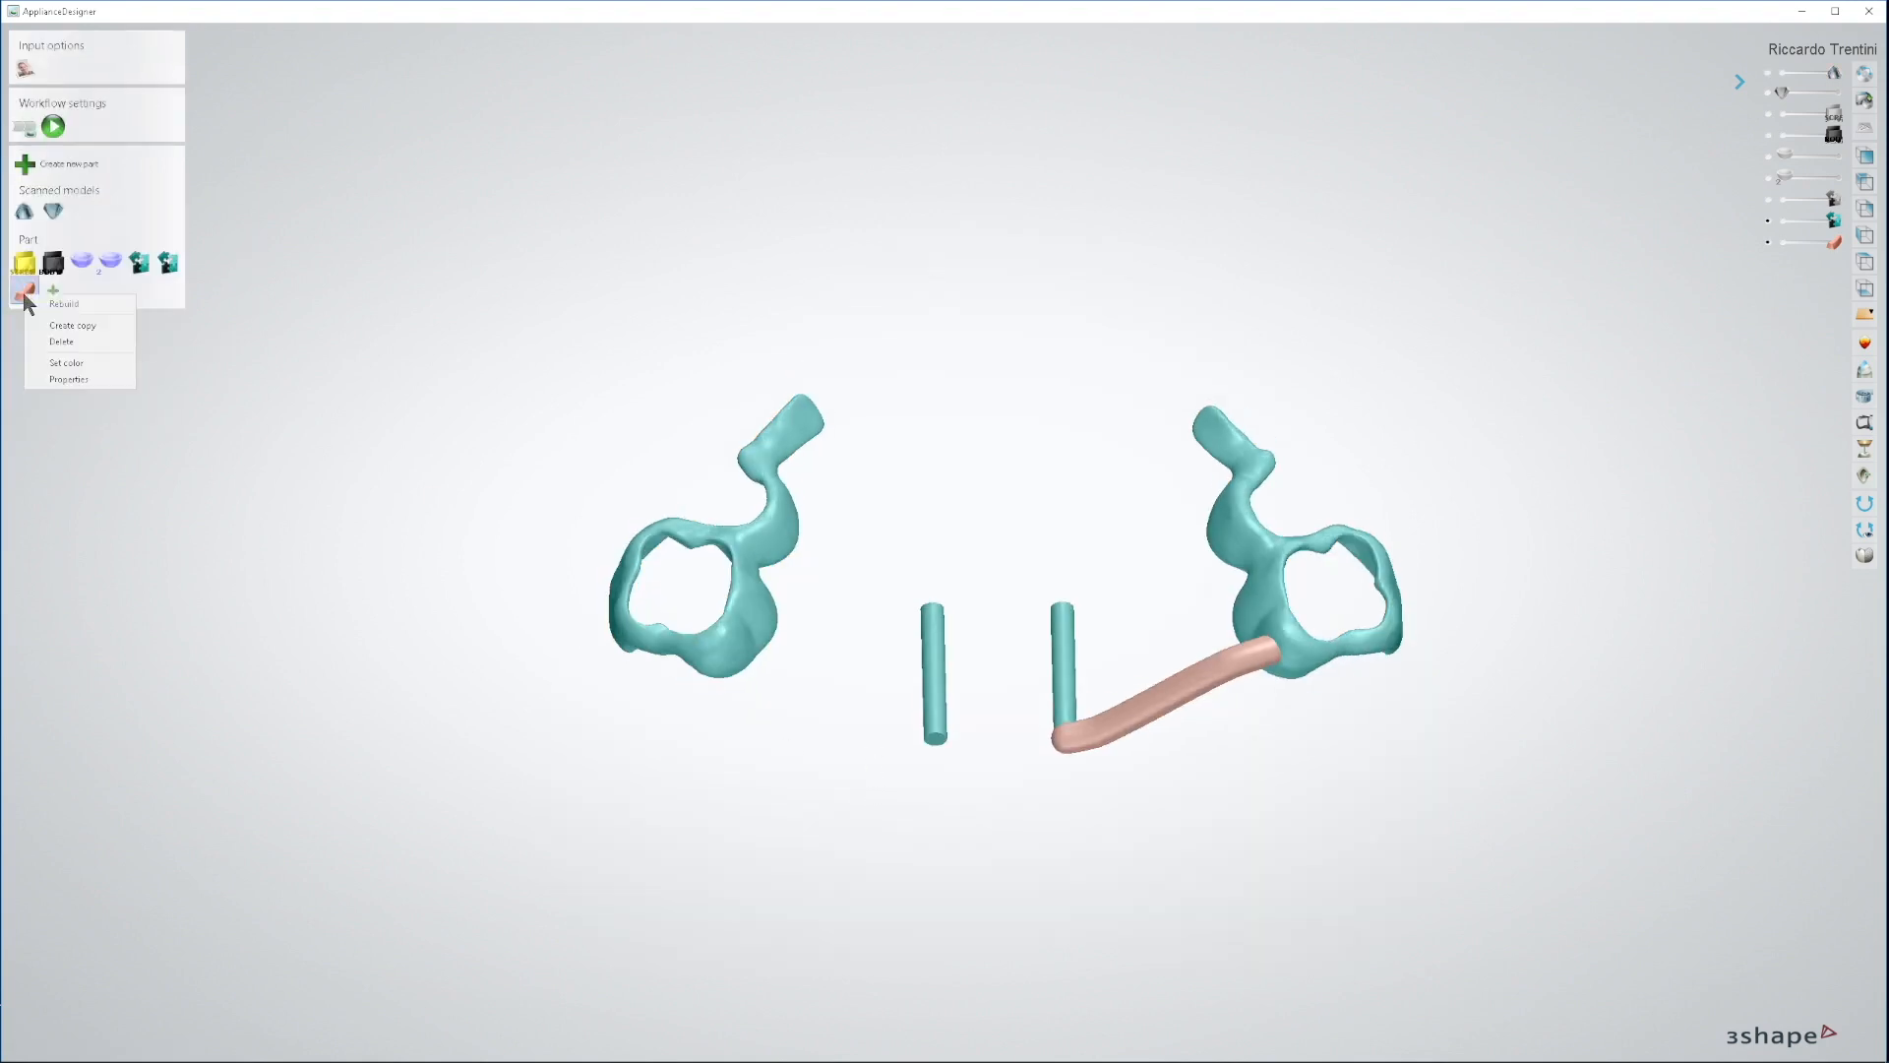
click(72, 324)
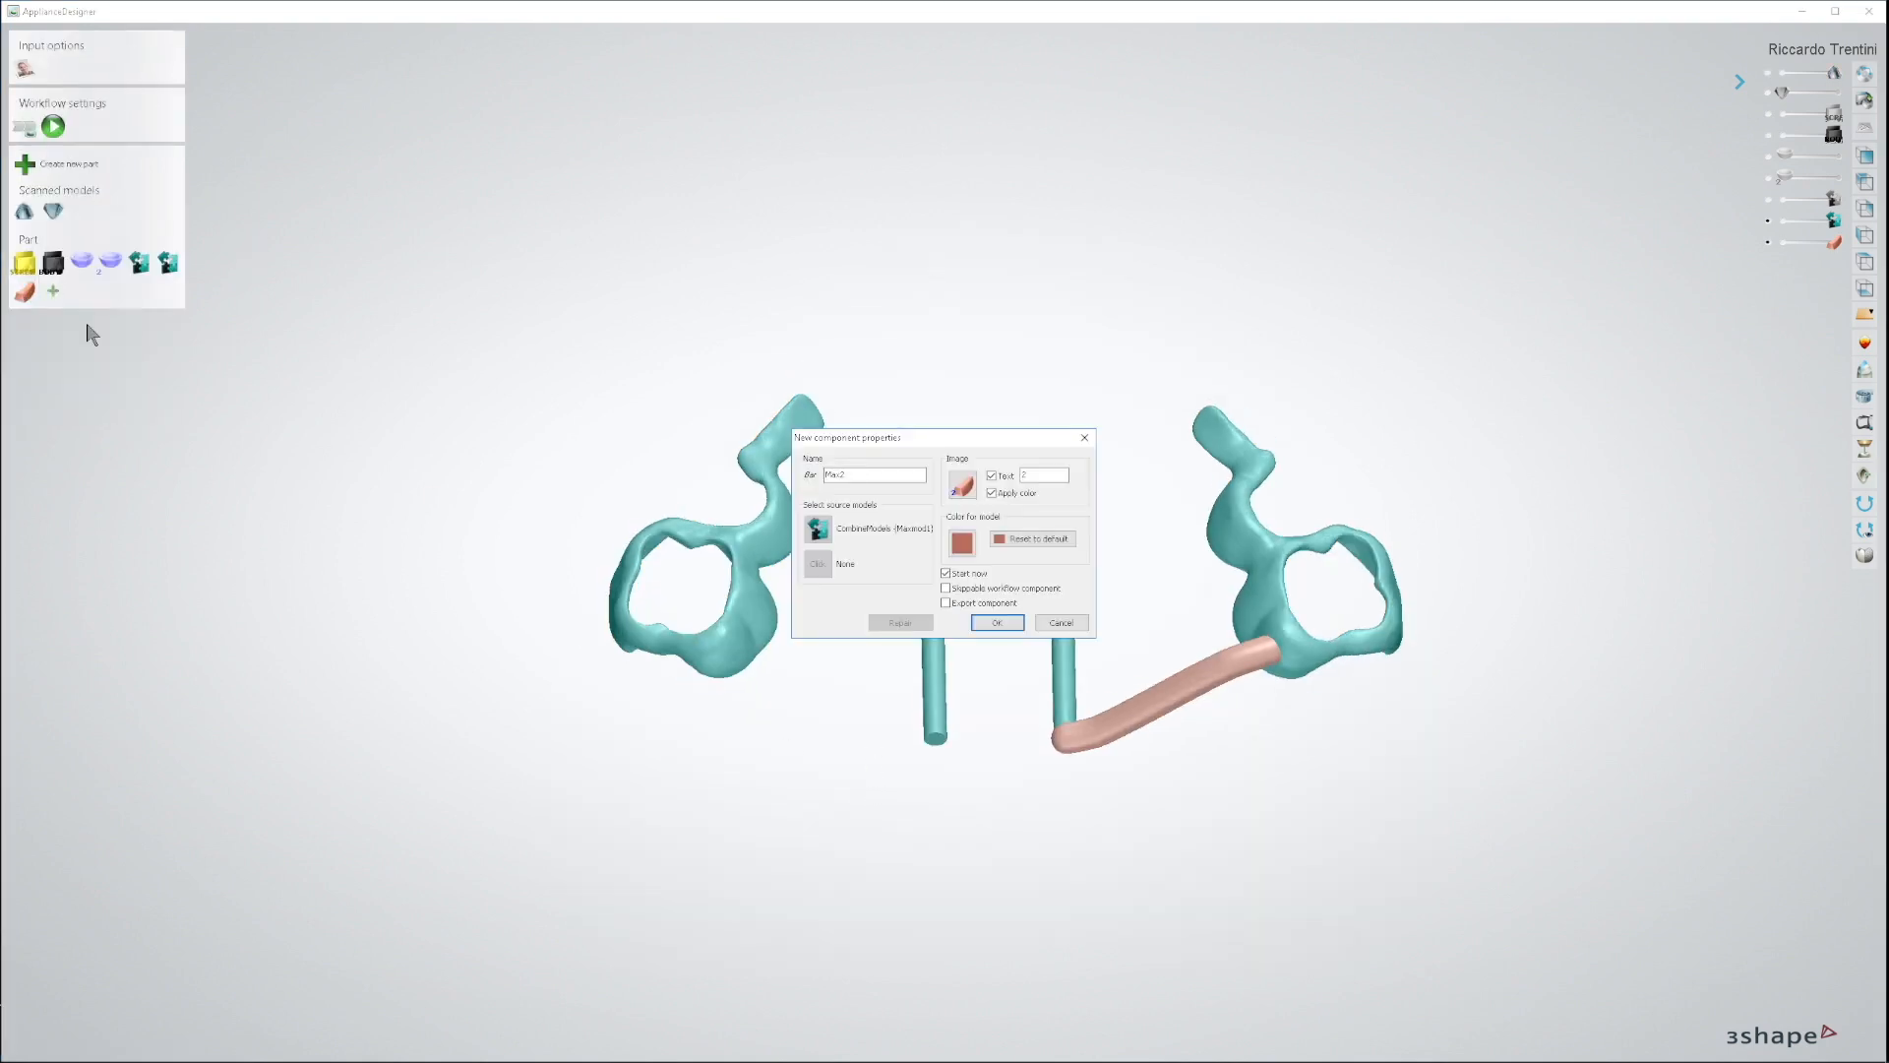
click(1011, 623)
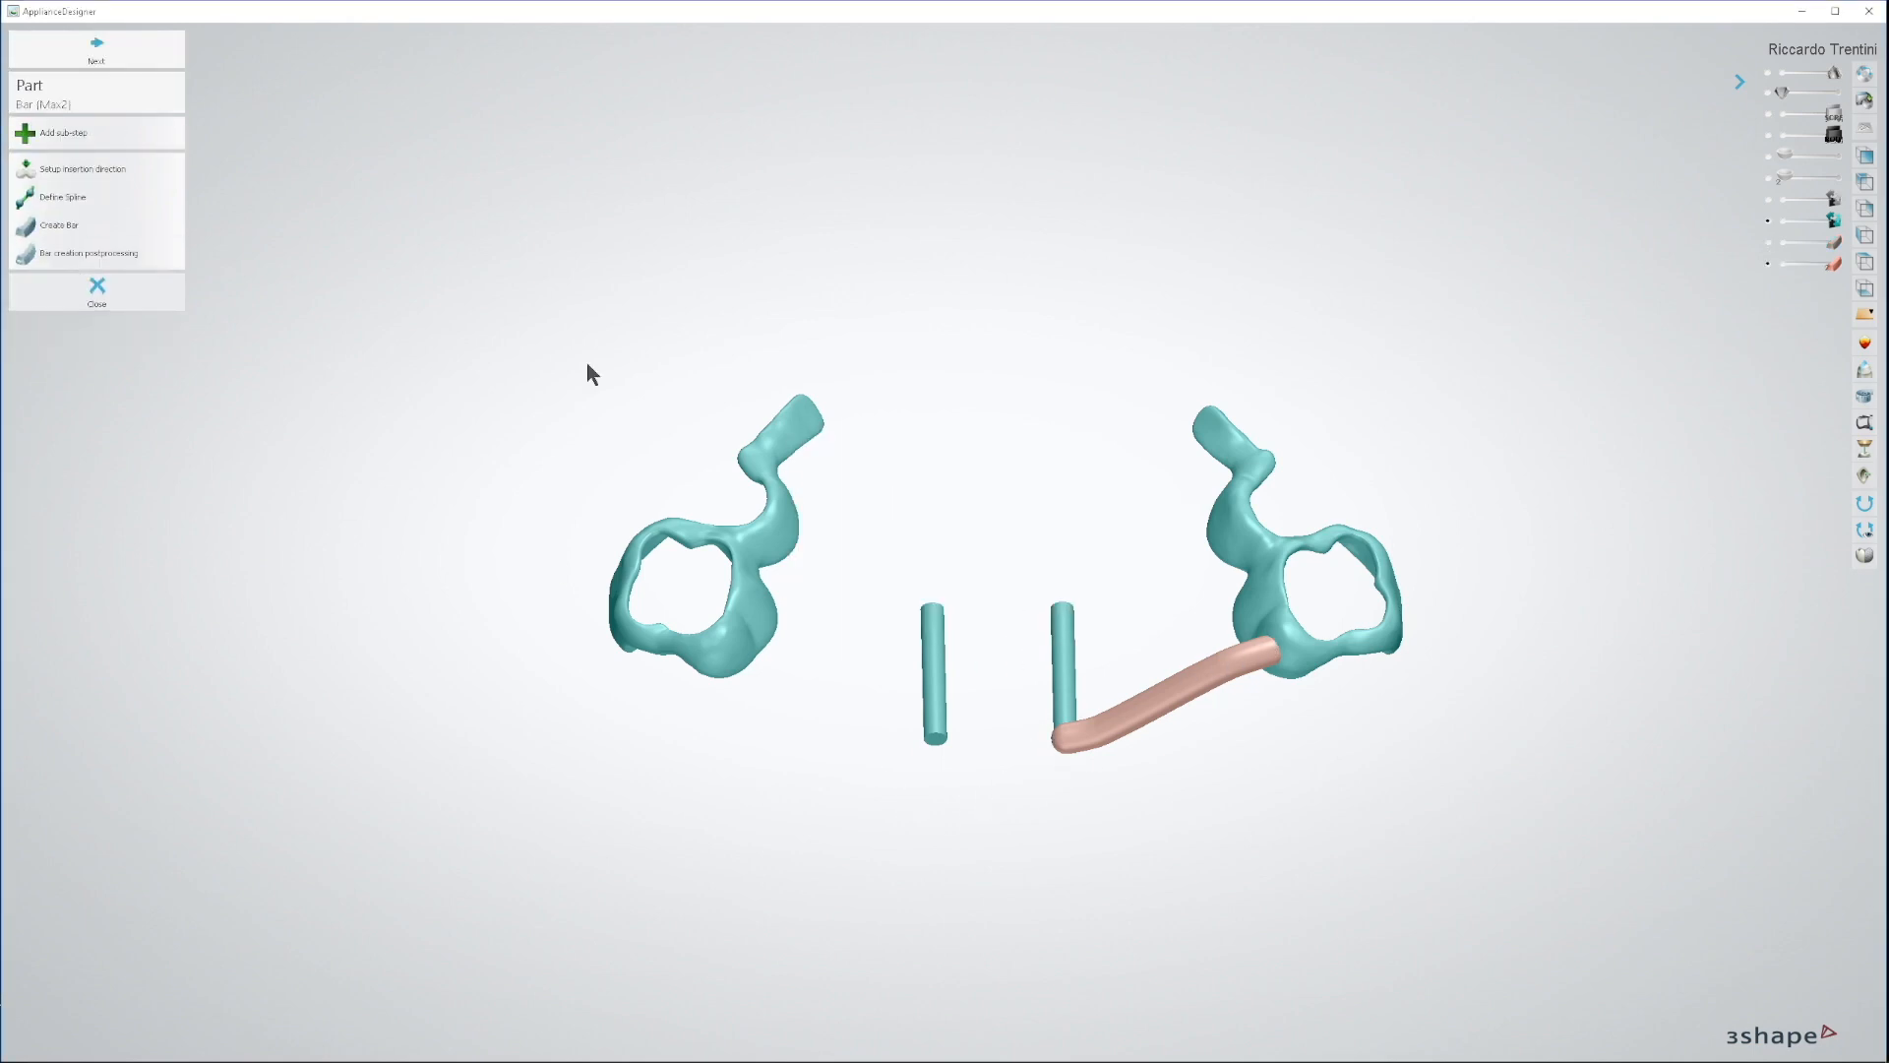
Step: Move the copied bar's spline ends to the opposite molar shell and the opposite rod's rear end, and proceed to the bar creation
click(126, 203)
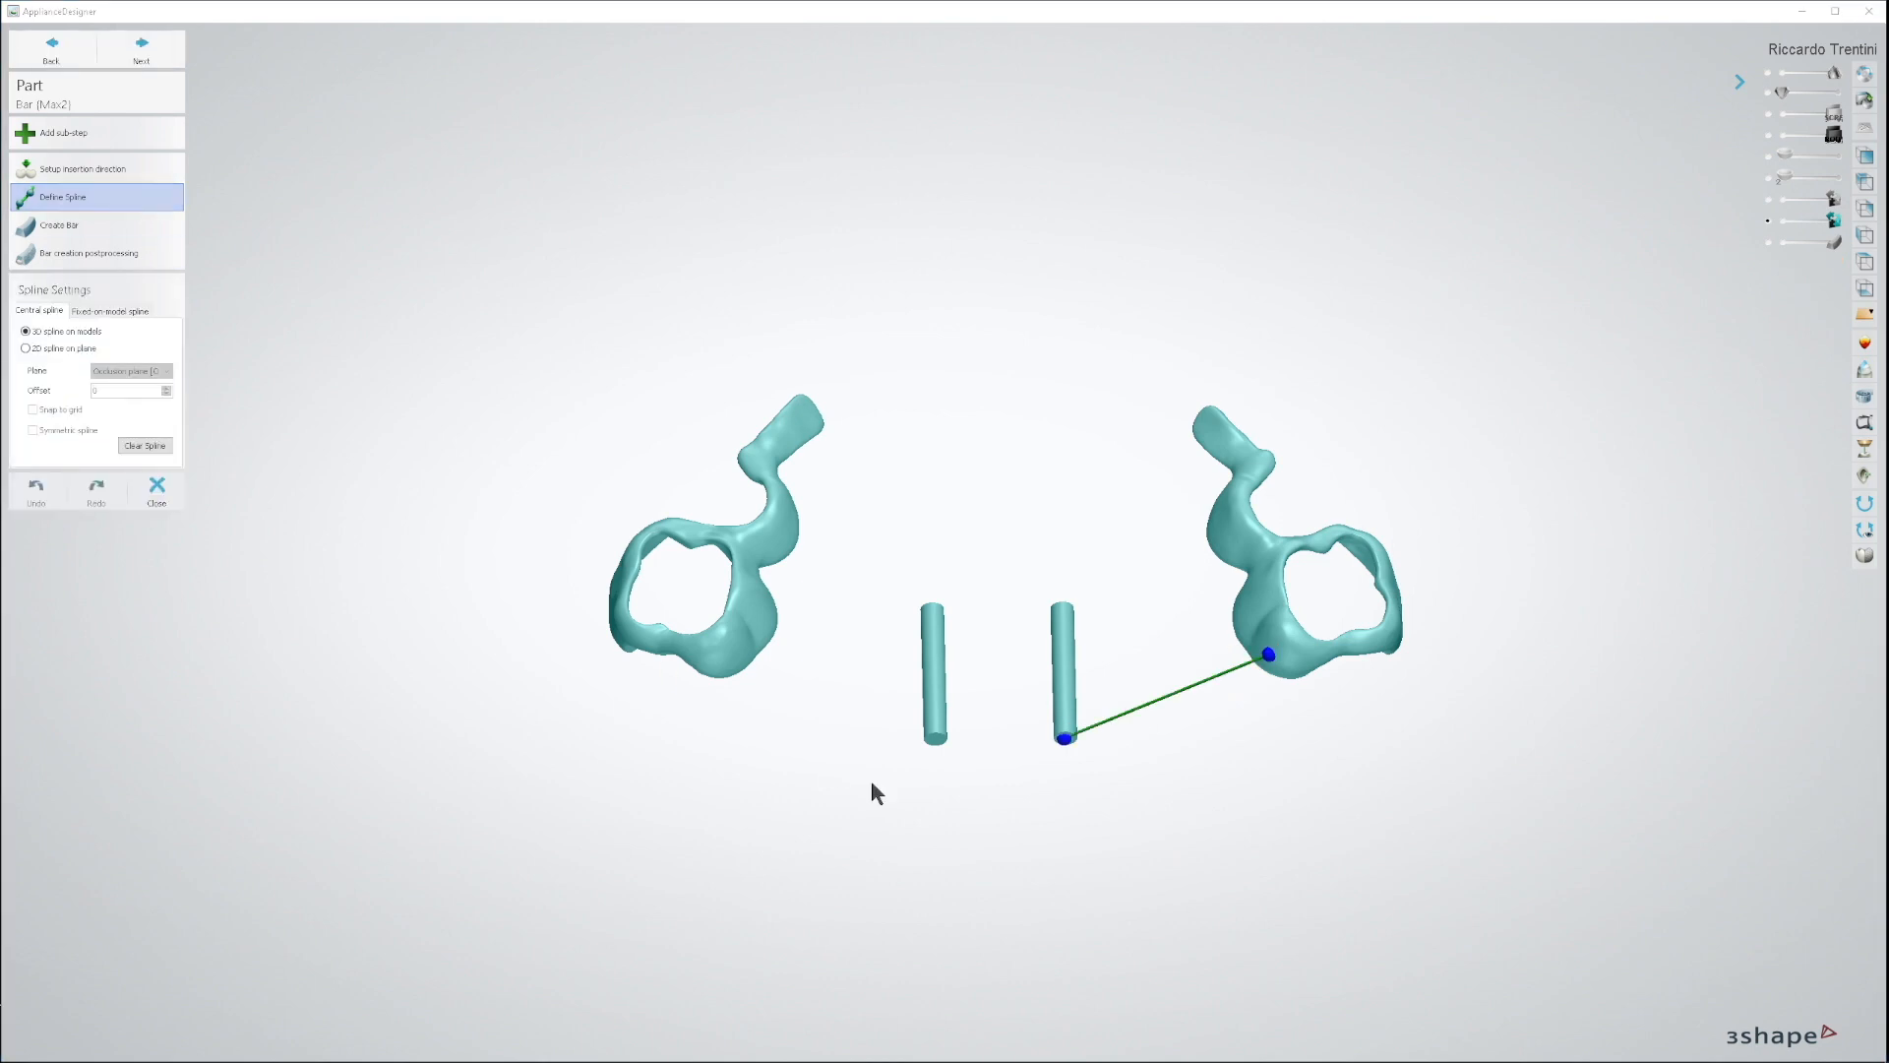
drag(1042, 680, 858, 698)
right_drag(1098, 752, 1344, 598)
drag(1346, 561, 547, 651)
click(143, 49)
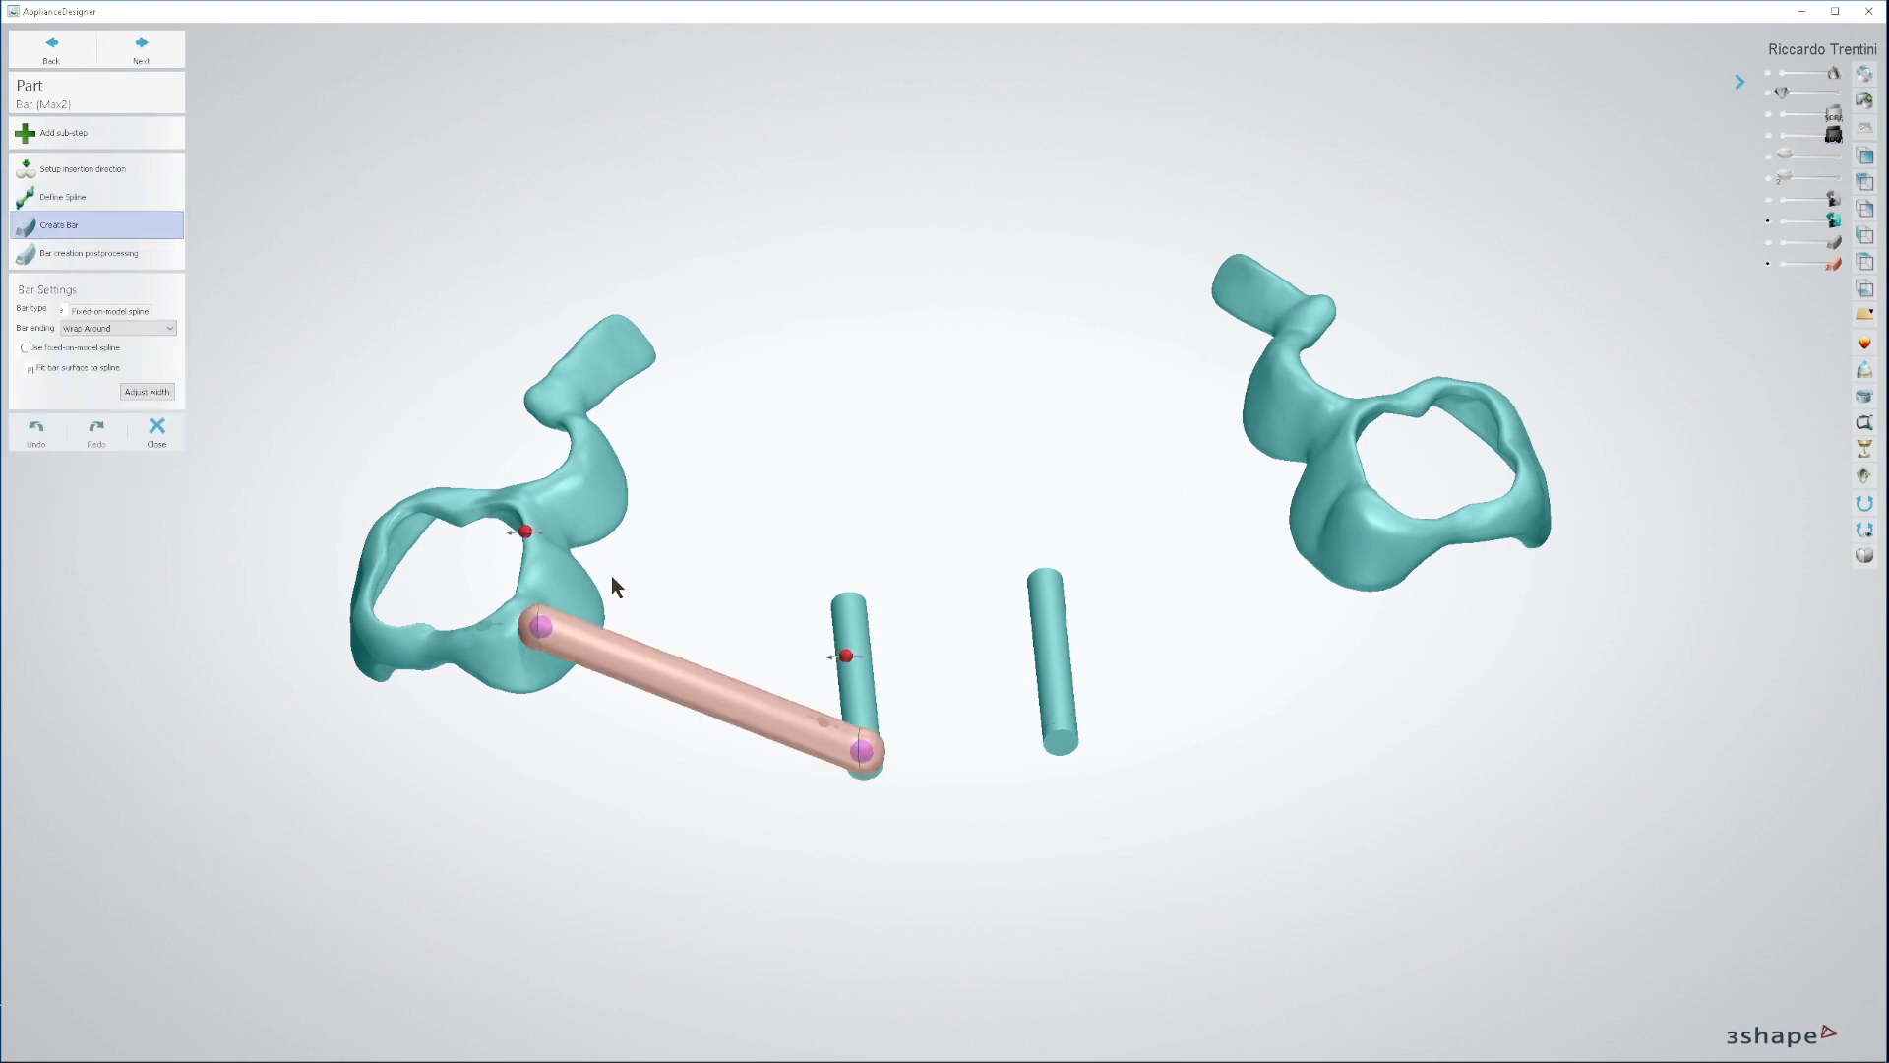
Step: Show both bars, add control points near each end of the new bar and rotate its profiles
click(1767, 266)
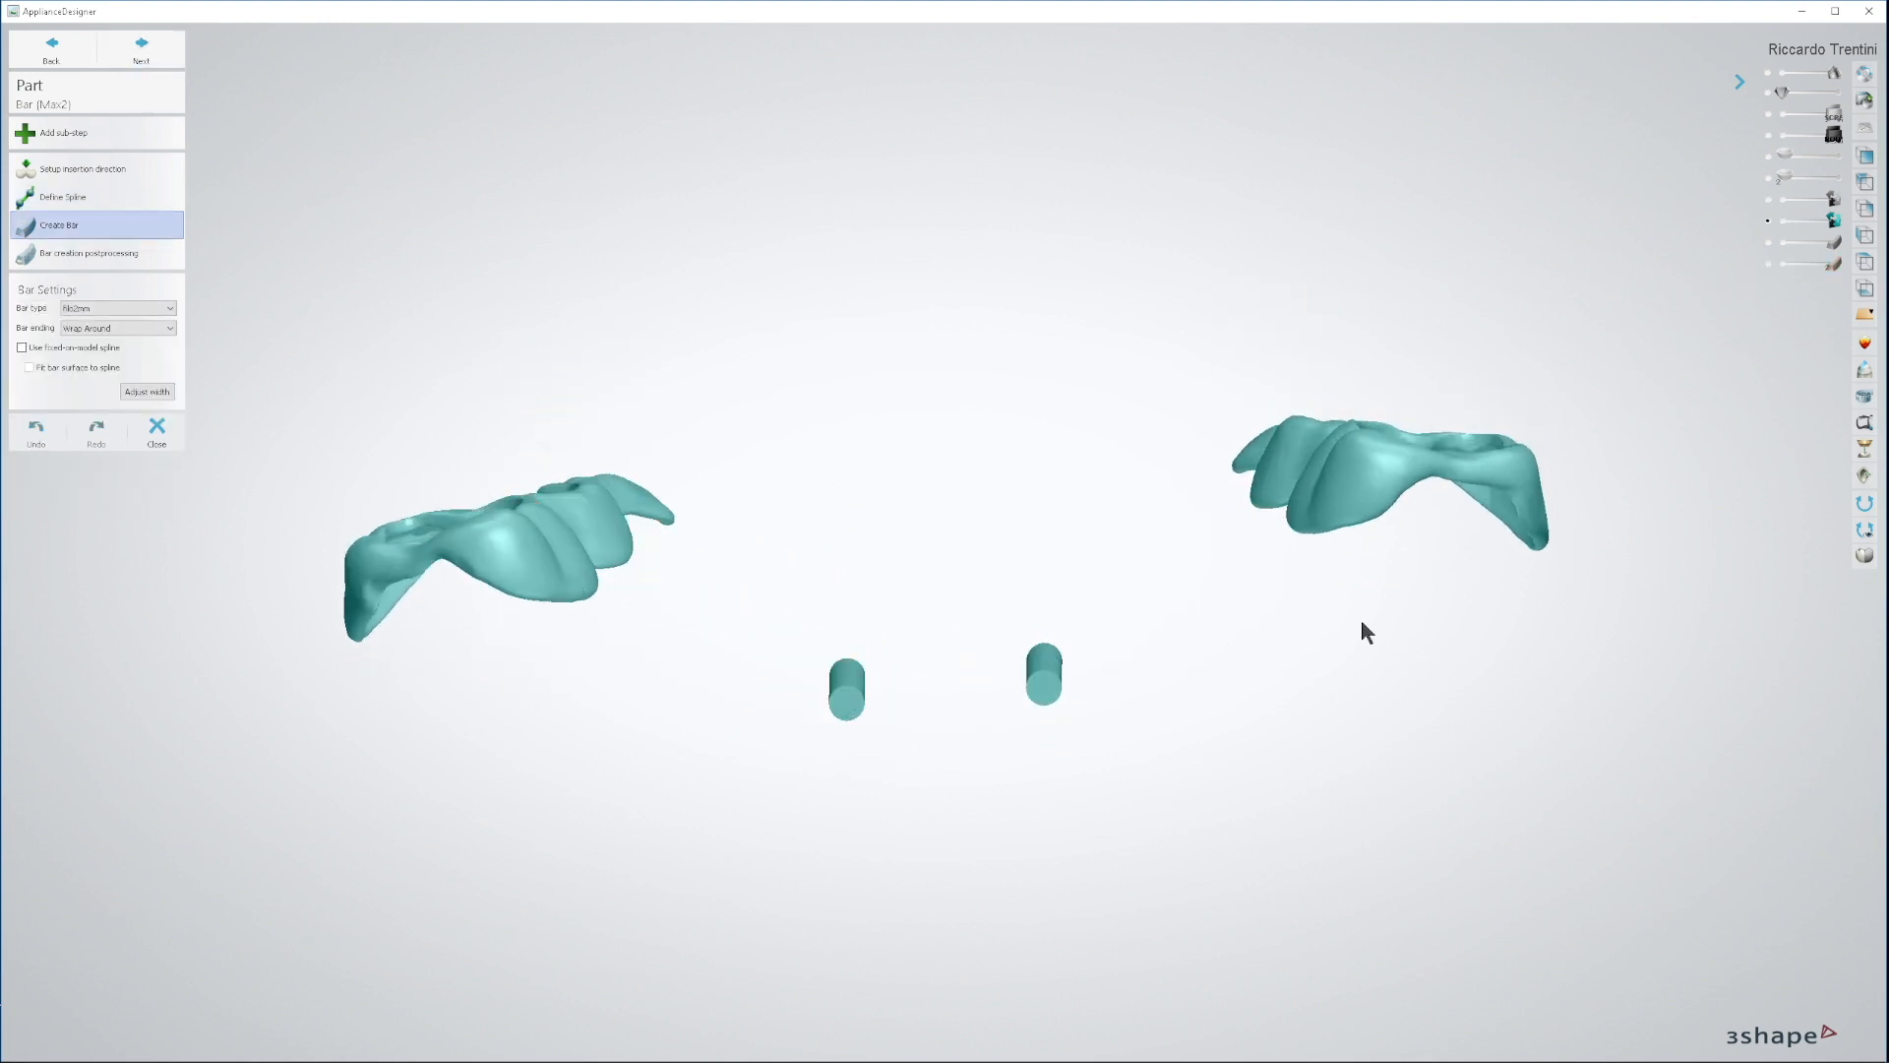
click(1767, 263)
click(1767, 242)
mouse_move(1377, 626)
right_down()
mouse_move(1367, 596)
mouse_move(1349, 620)
right_up()
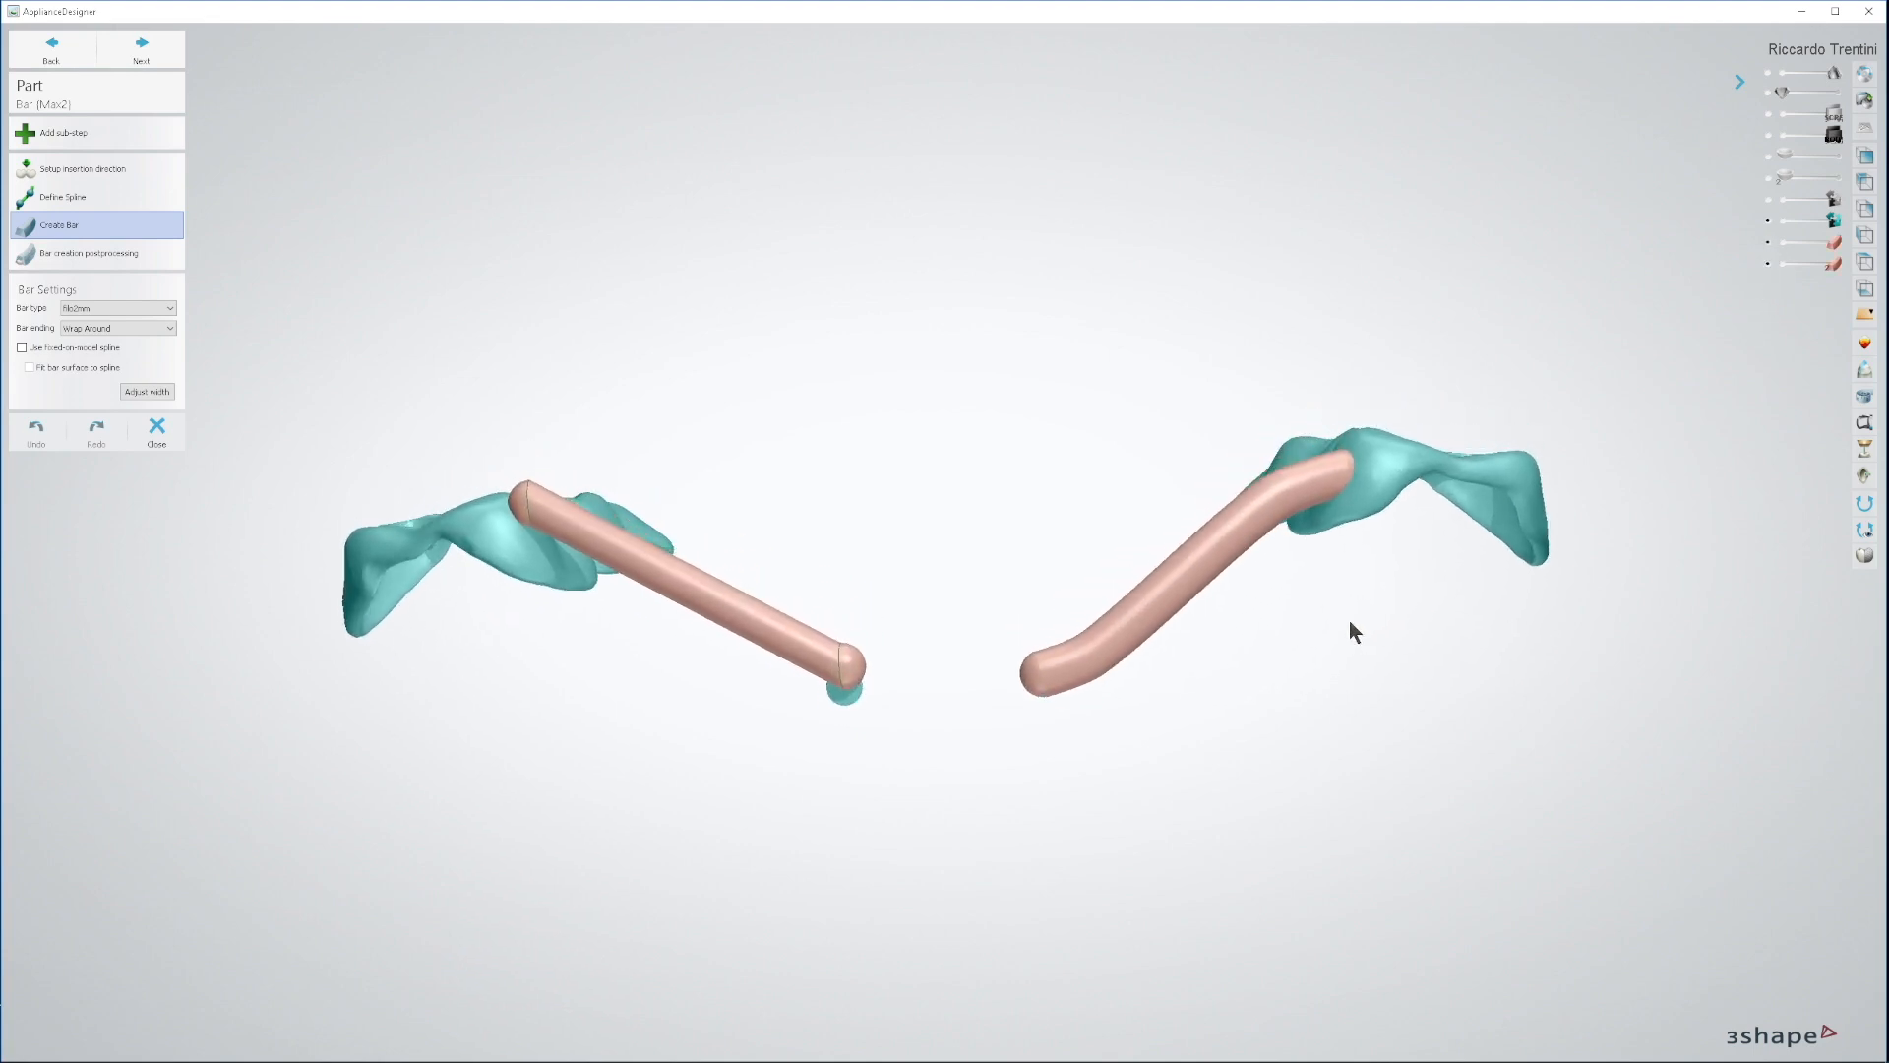
right_drag(787, 633, 787, 816)
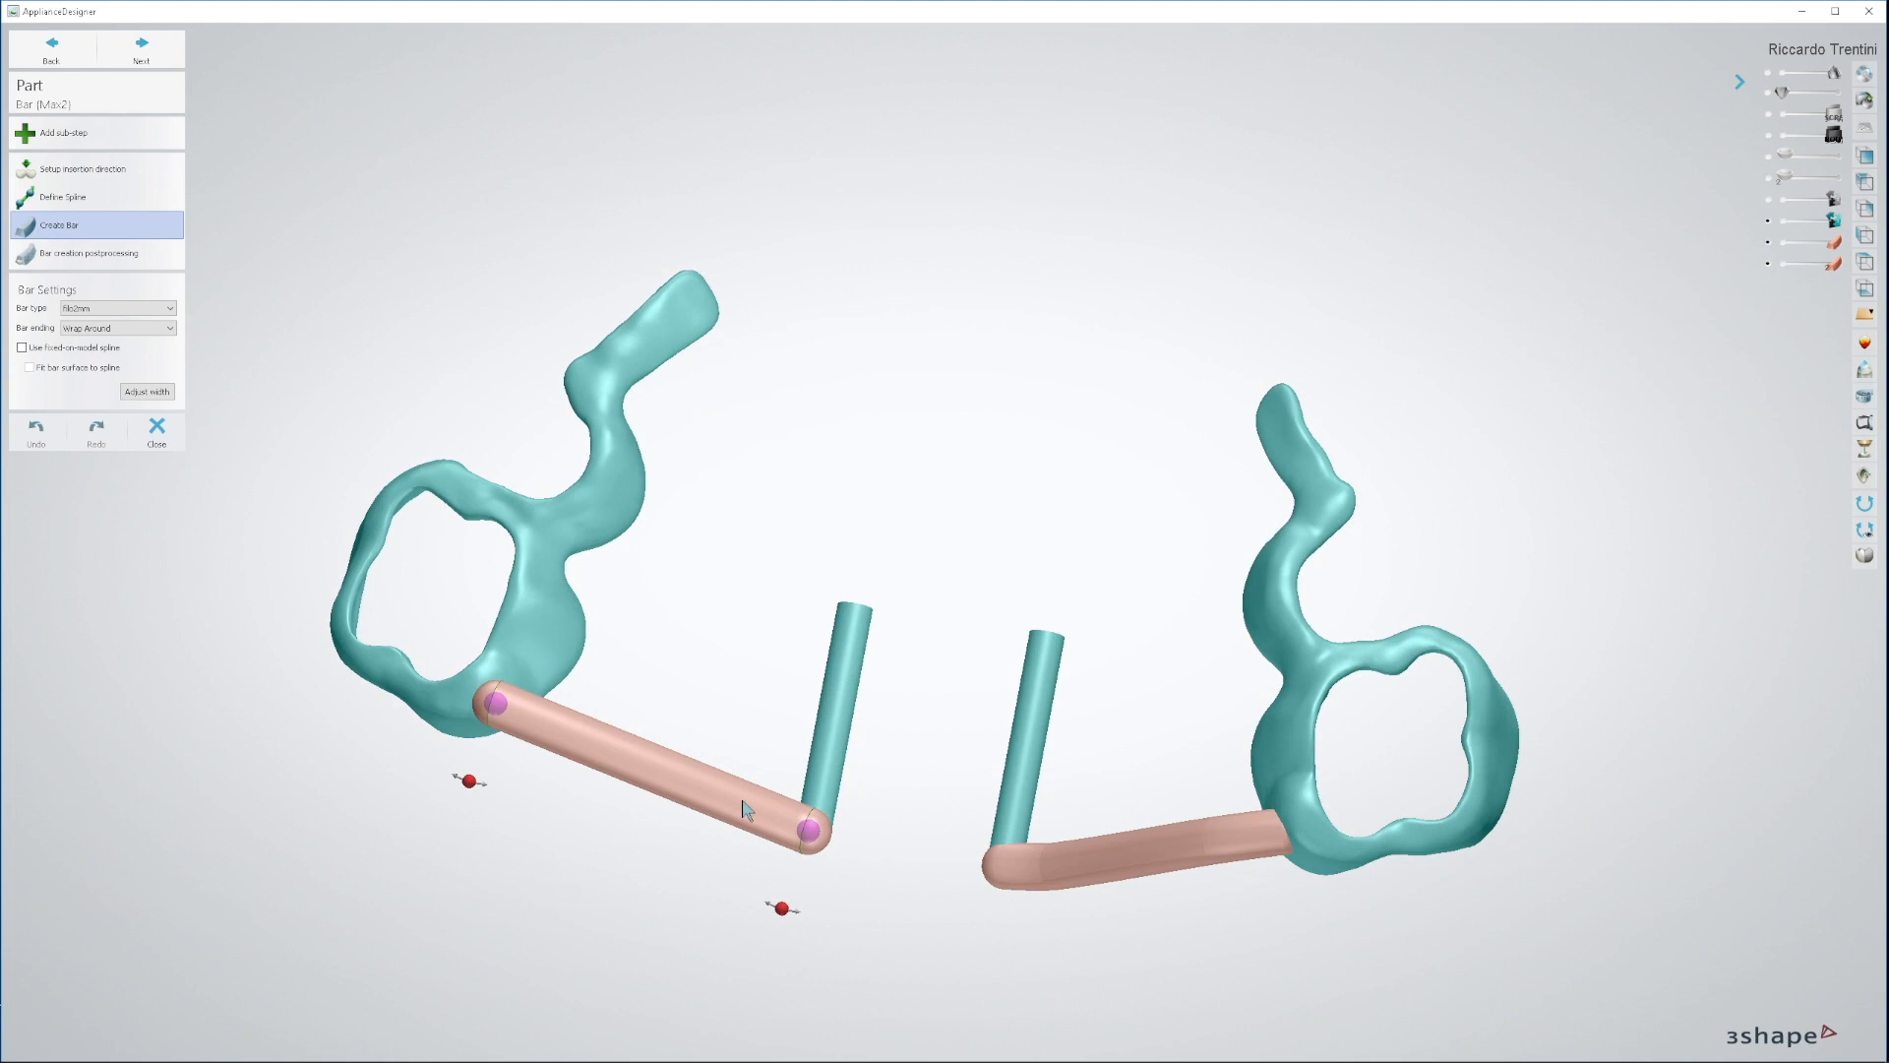
right_drag(879, 887, 906, 771)
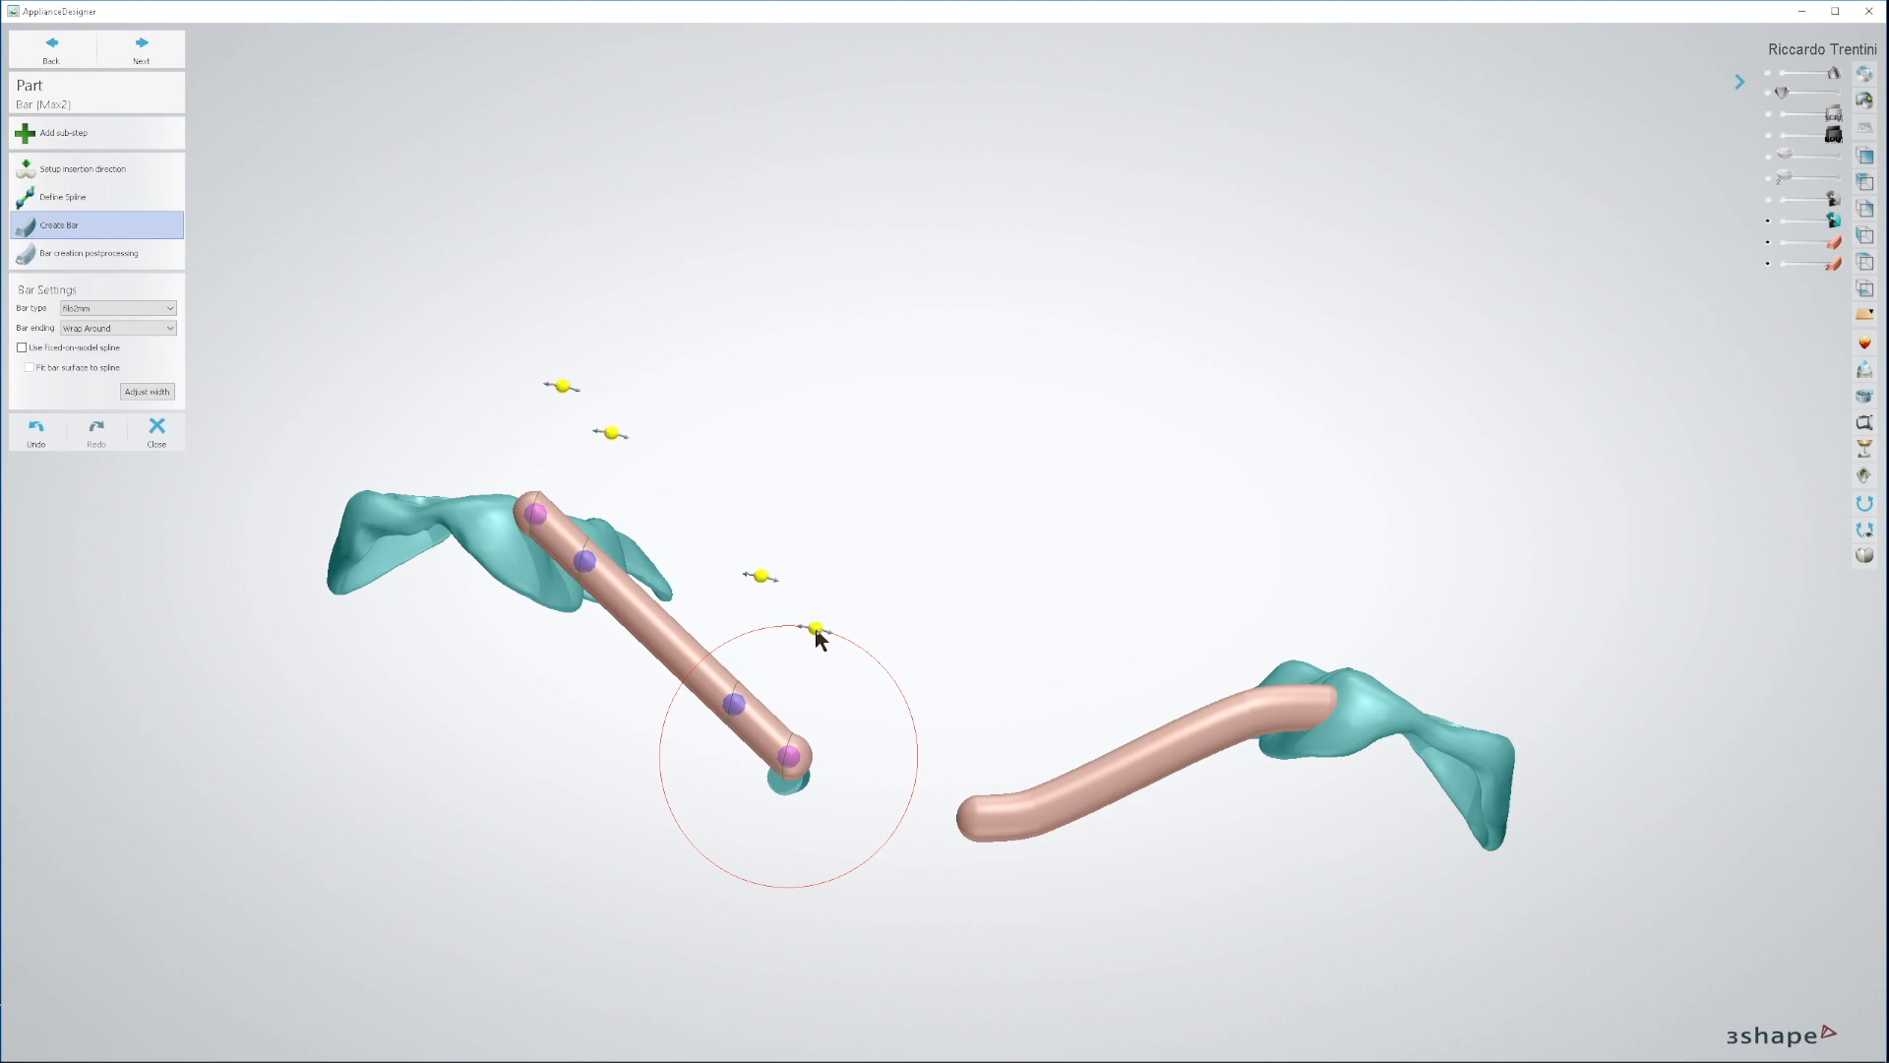
drag(816, 633, 868, 661)
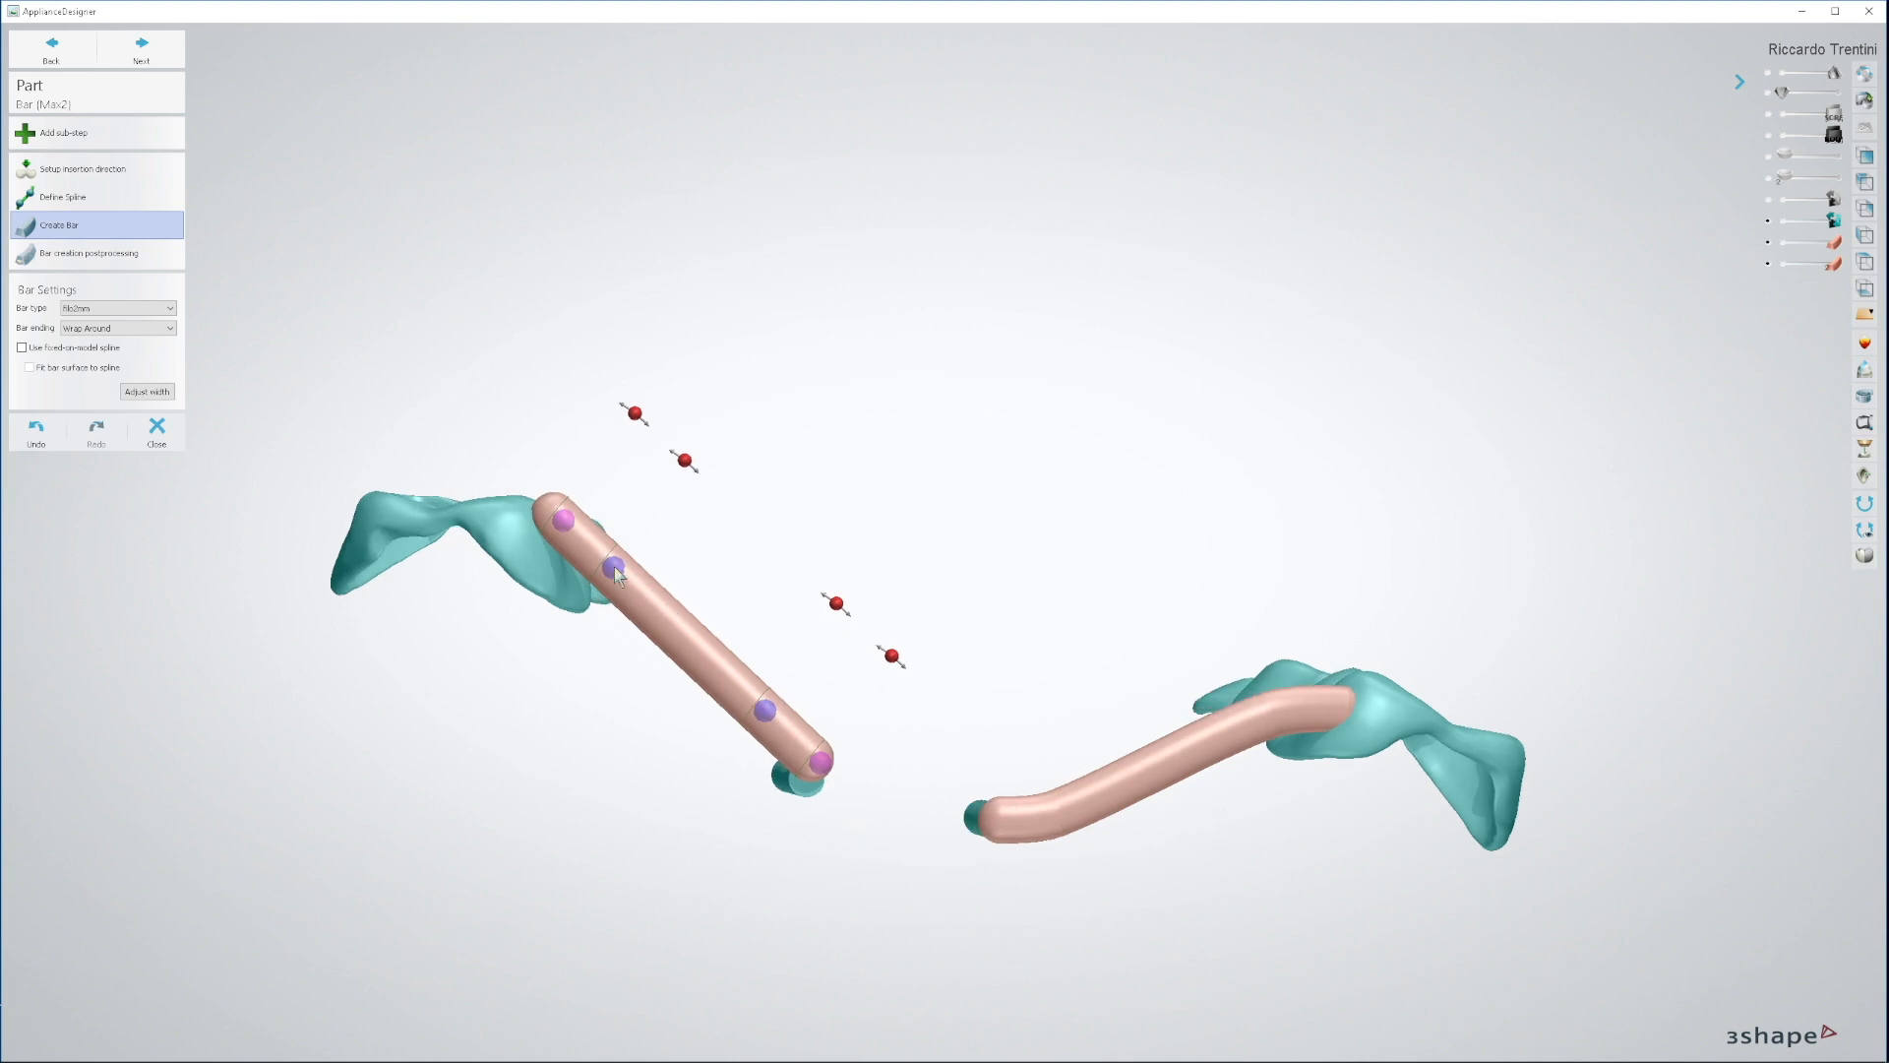
Step: Lower the bar's molar-end control point into the shell, rotate the profile there and lower the control points at the rod end
drag(565, 529, 549, 552)
drag(623, 434, 566, 404)
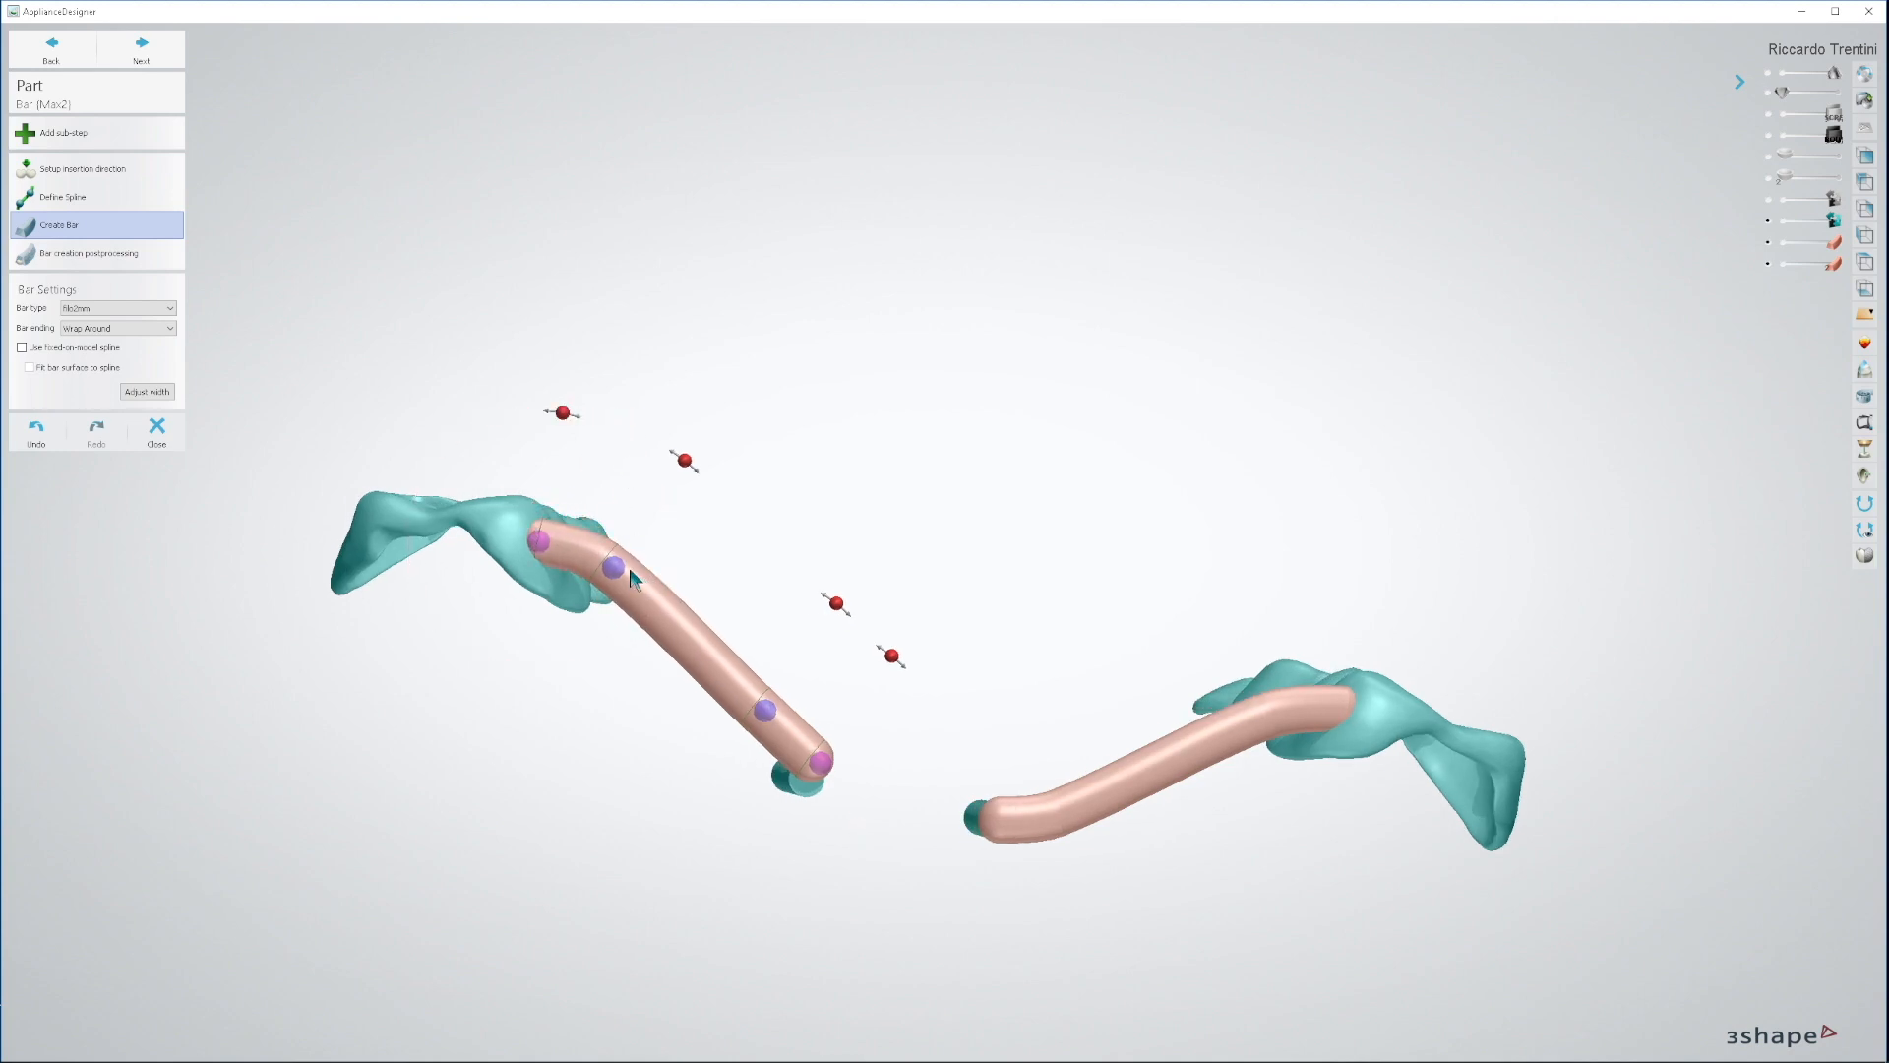
click(758, 729)
drag(791, 776, 786, 793)
right_drag(766, 761, 768, 757)
click(744, 749)
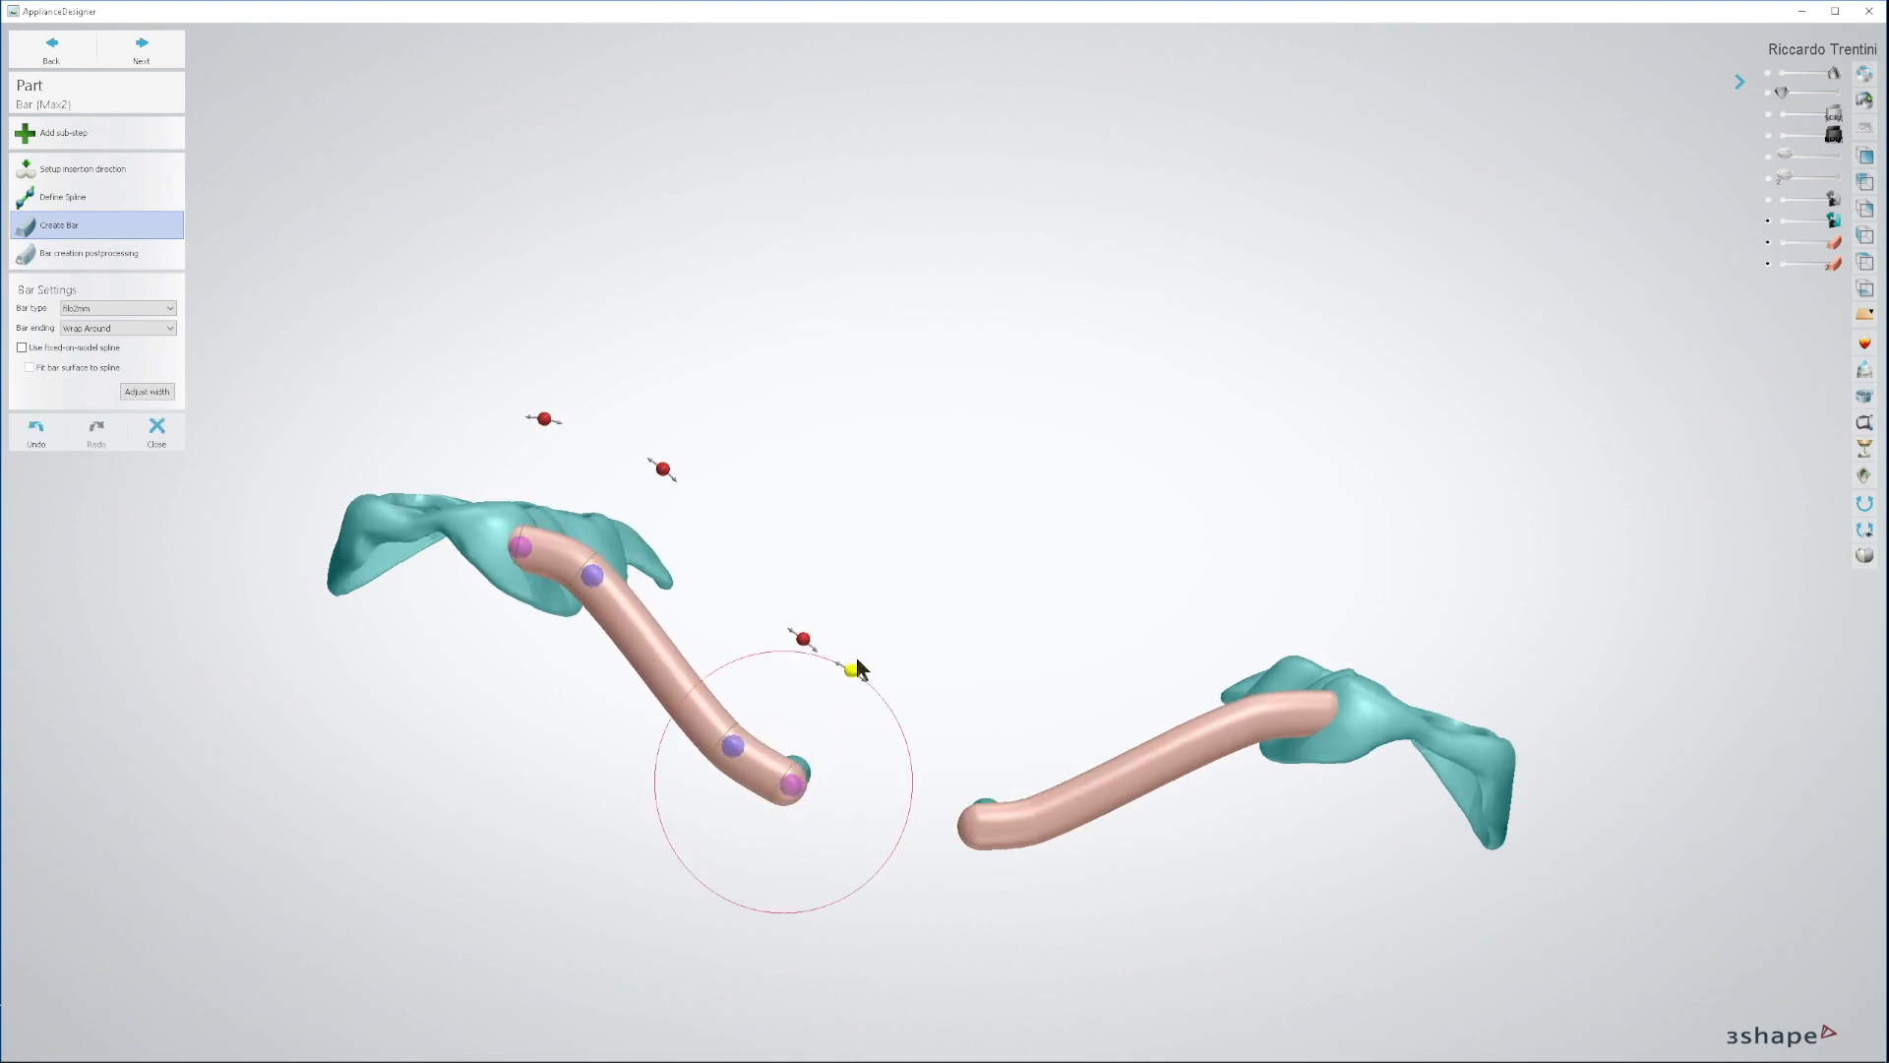
Step: Fine-tune the positions of the bar's control points at the molar shell and near the rod
right_drag(919, 718, 927, 721)
right_drag(592, 638, 568, 825)
drag(533, 710, 528, 700)
right_drag(877, 831, 892, 828)
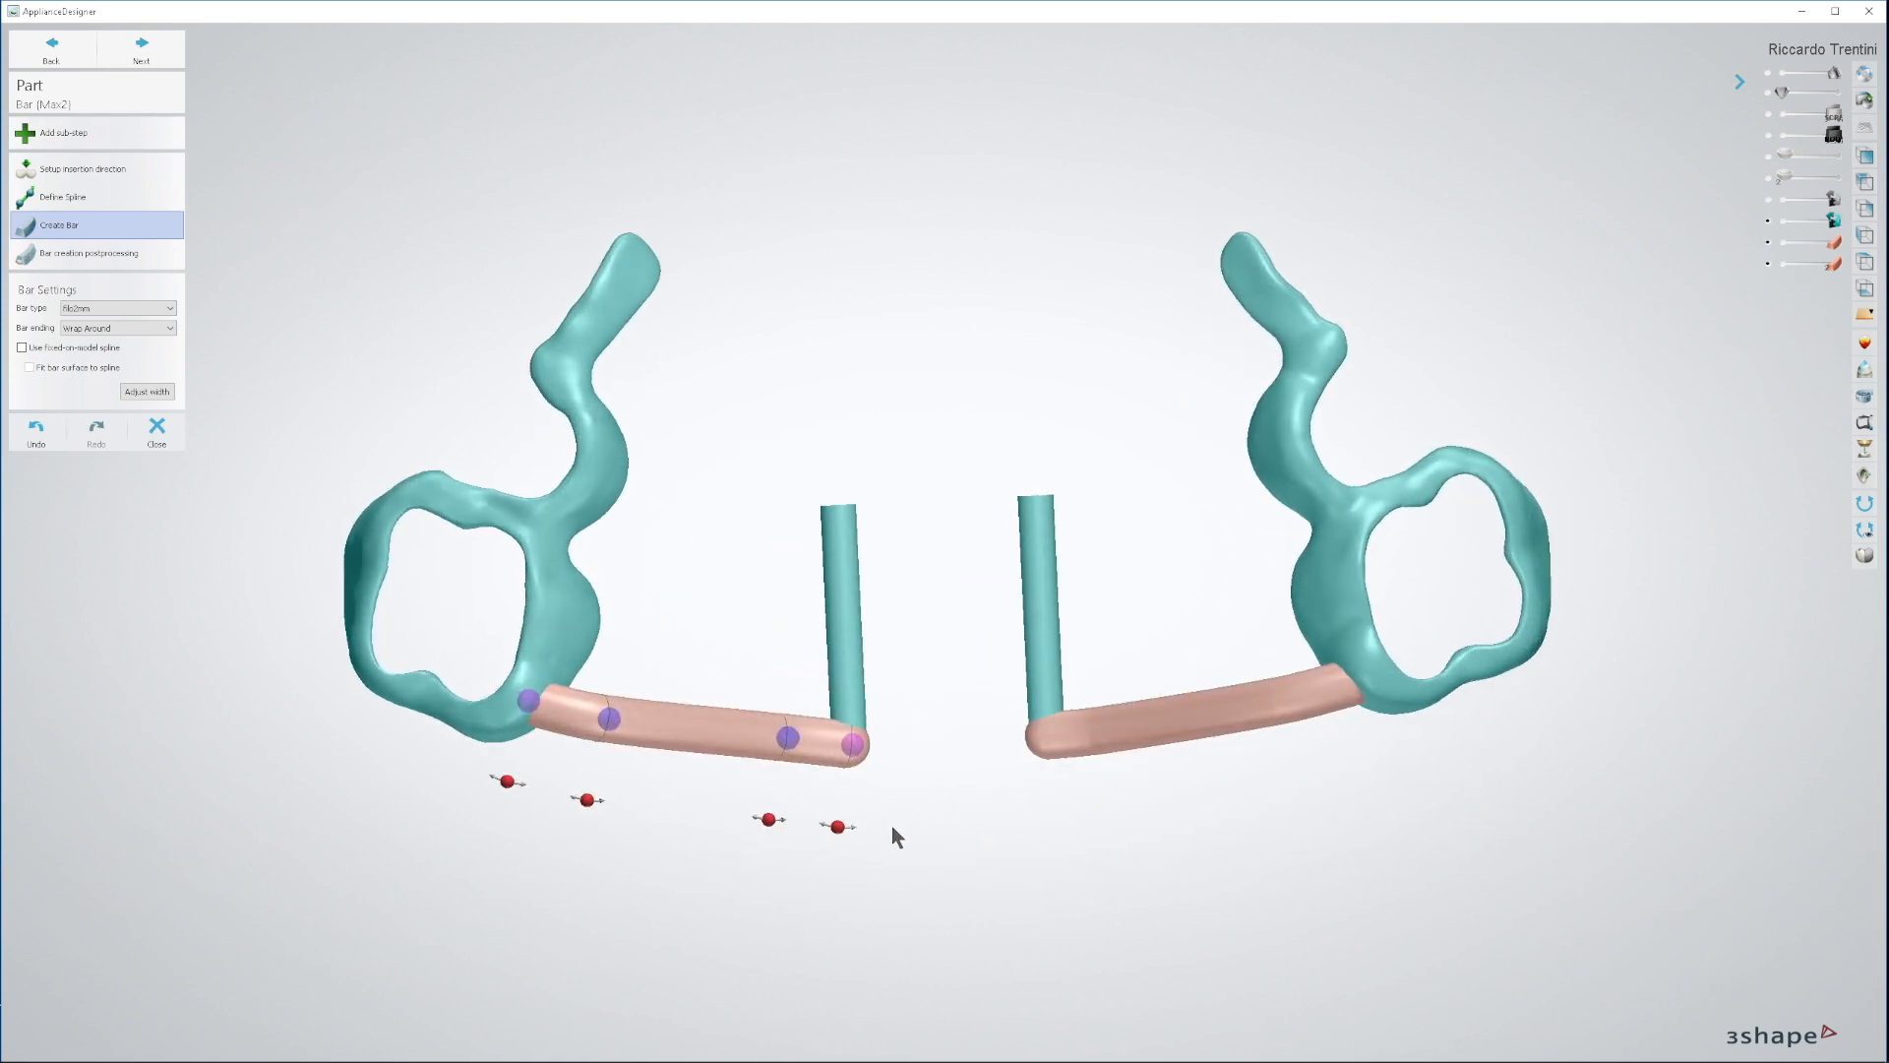
drag(789, 738, 787, 741)
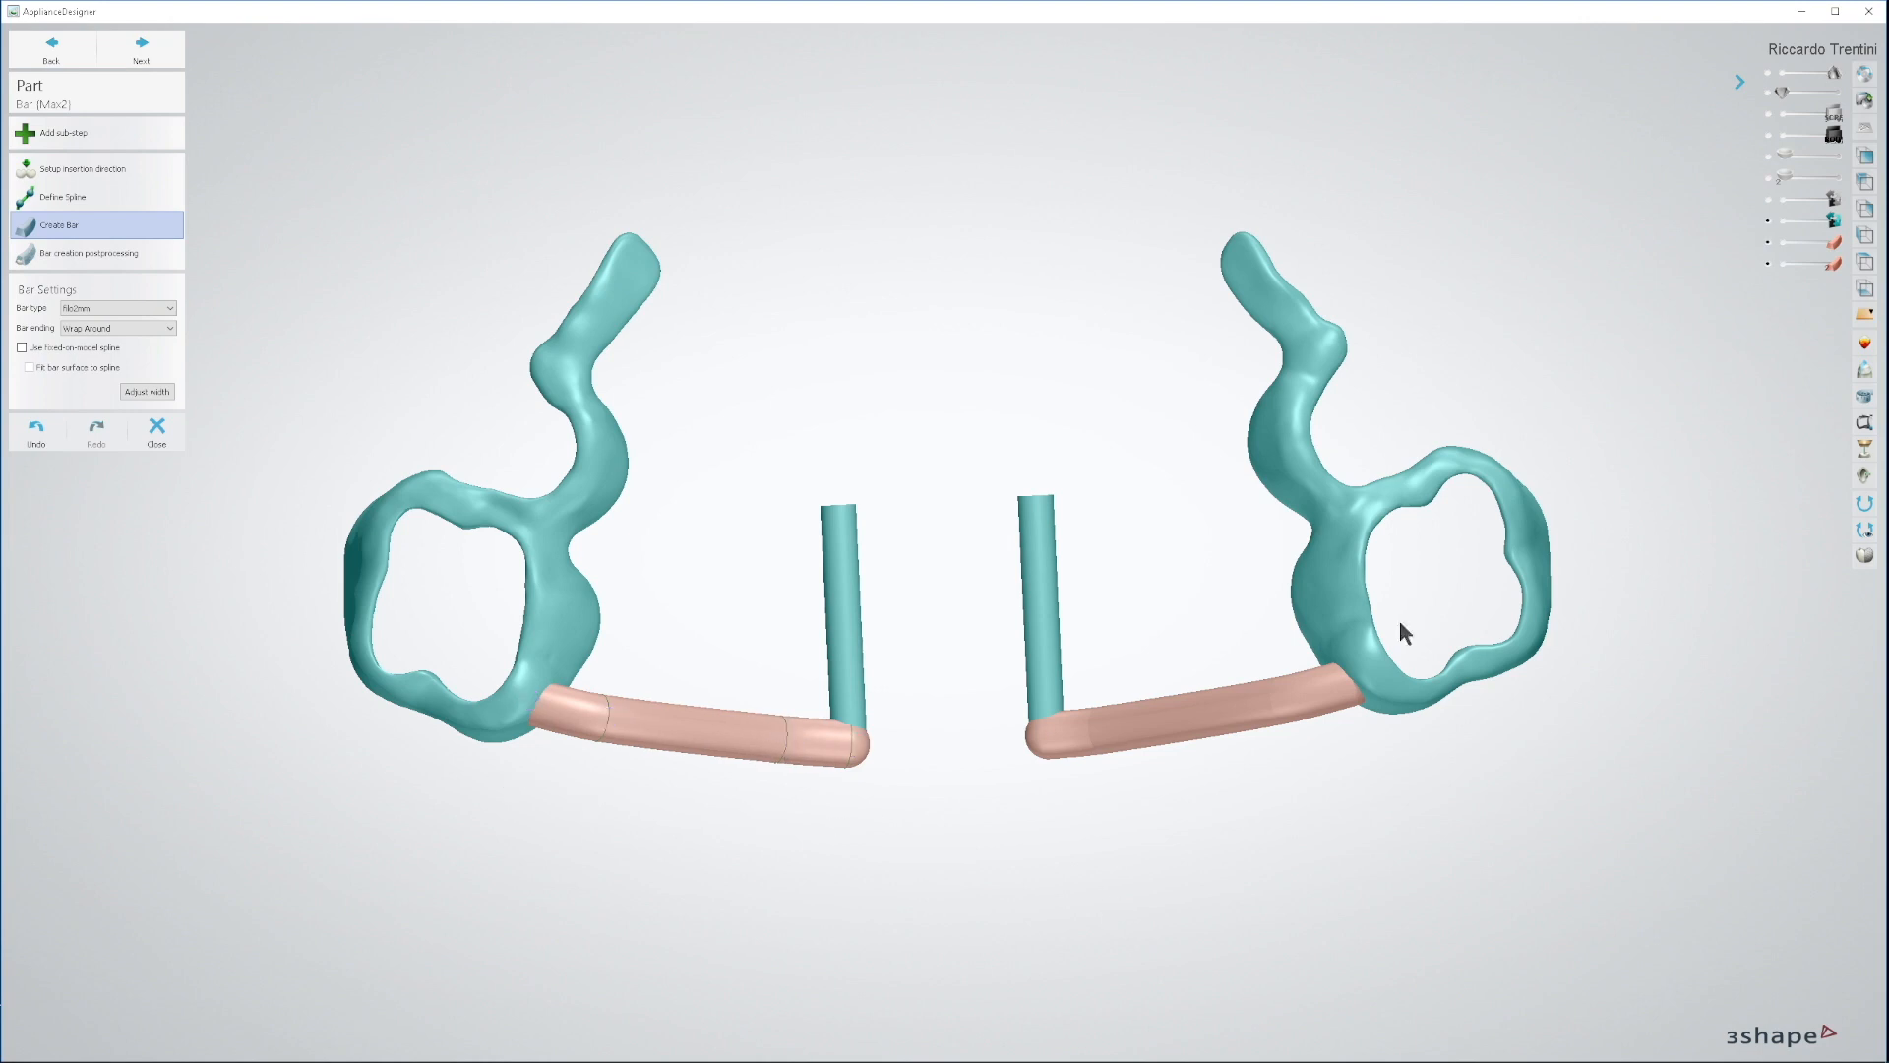
Step: Show the upper arch model and fine-tune the bar's control points against the palate and the rod end
click(1767, 74)
right_drag(1279, 610, 1267, 423)
right_drag(854, 813, 878, 807)
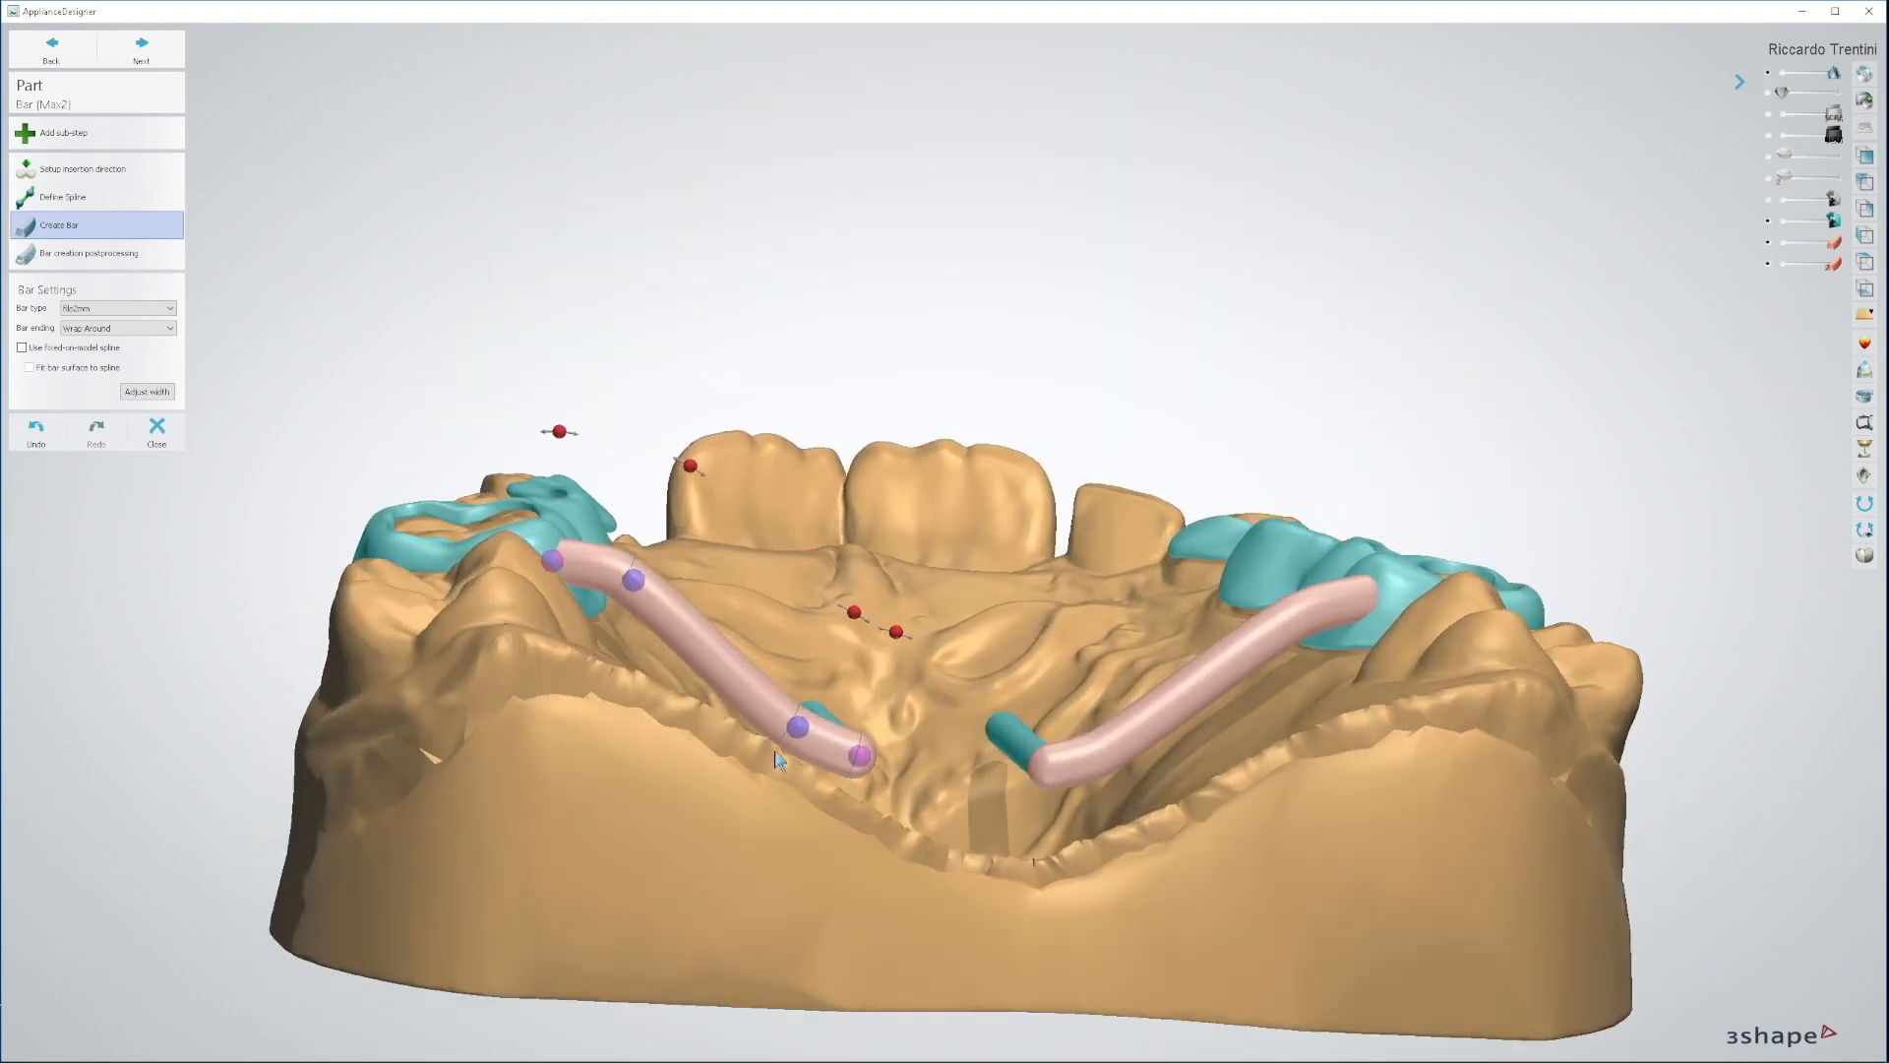
right_drag(653, 636, 664, 700)
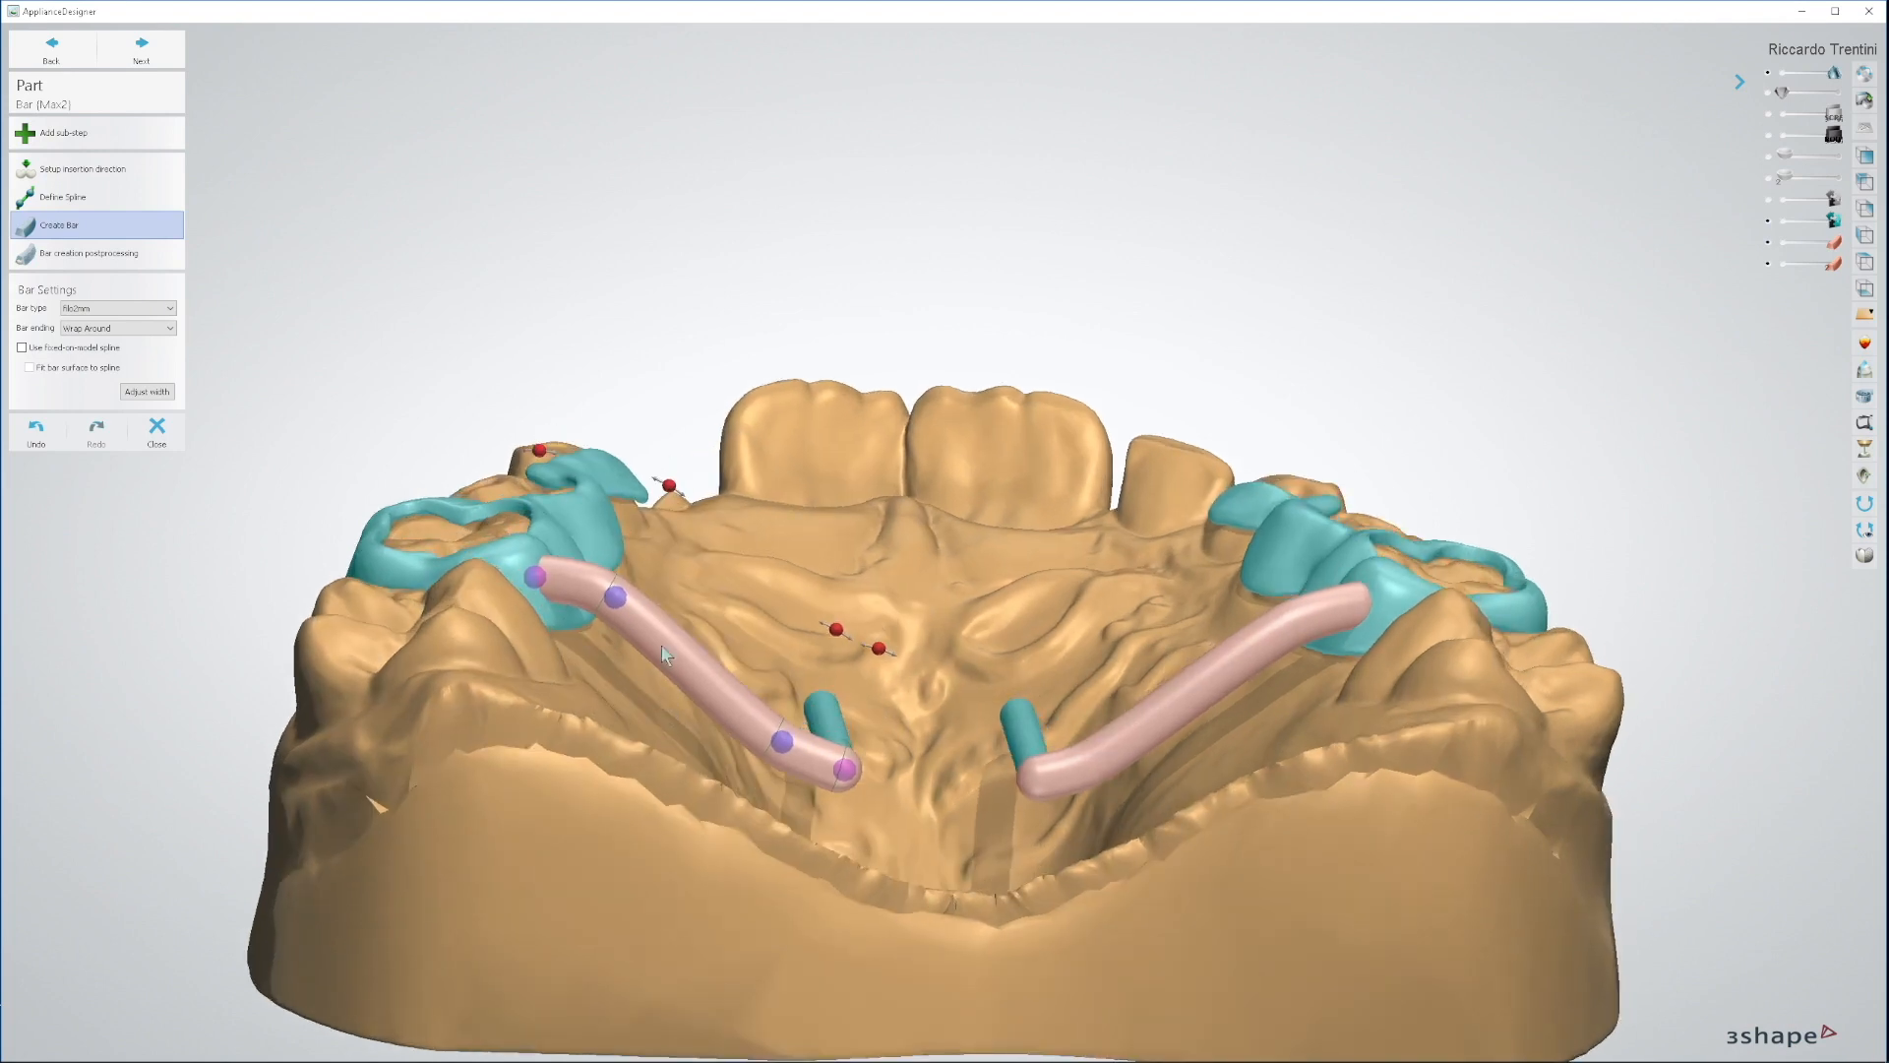
right_drag(783, 753, 999, 855)
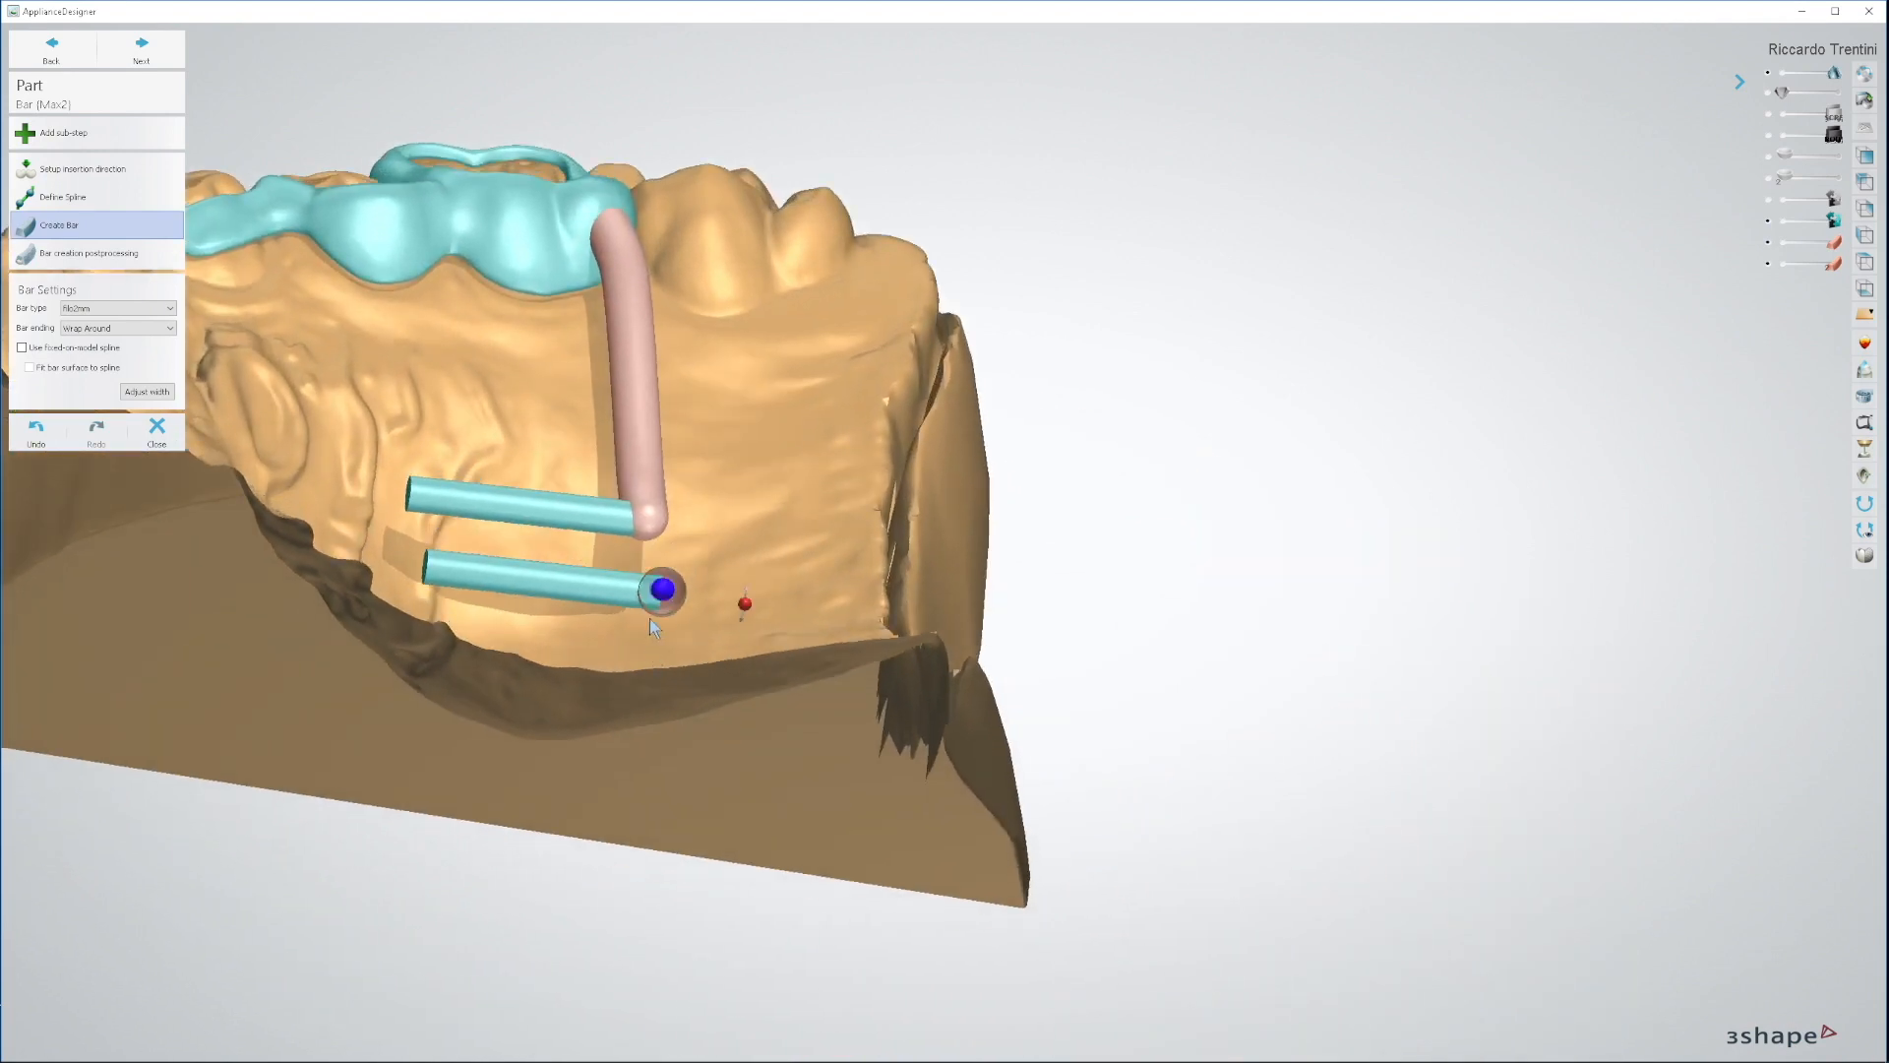
scroll(648, 618, up, 1)
right_drag(789, 657, 837, 637)
click(888, 632)
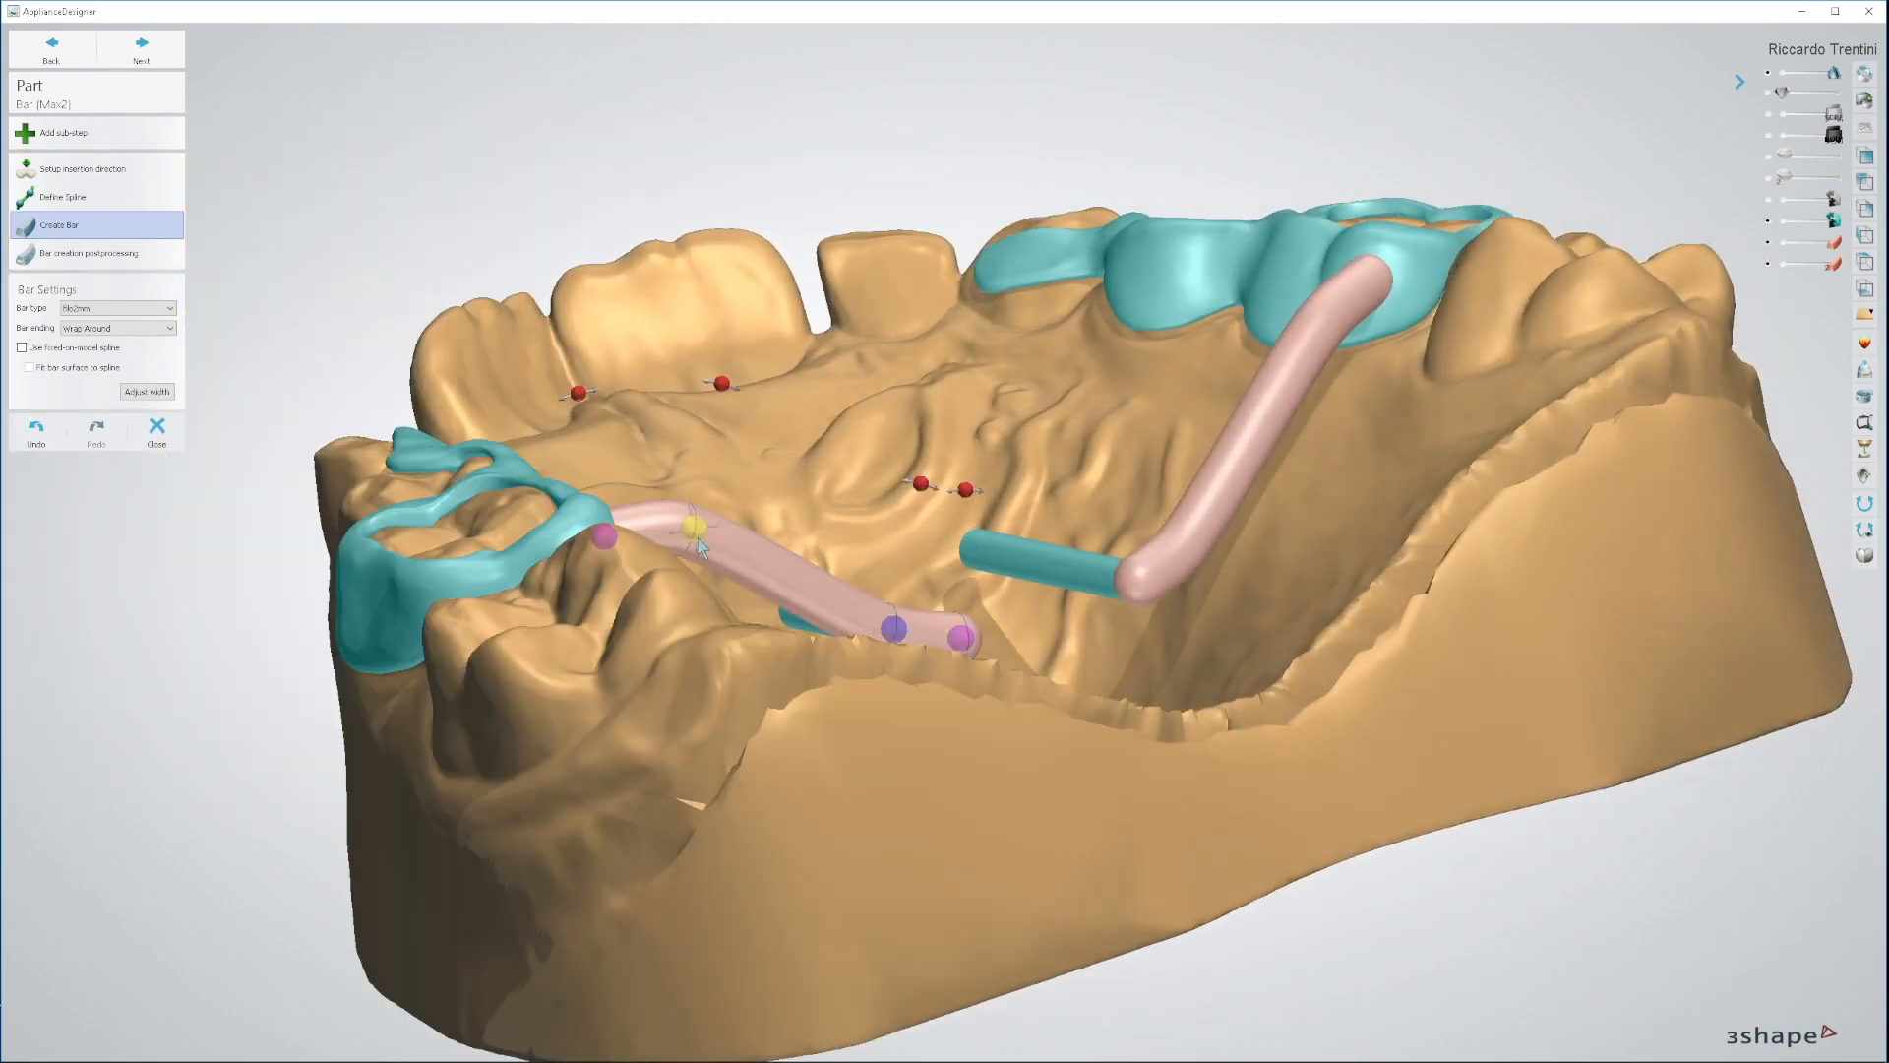
right_drag(696, 536, 746, 549)
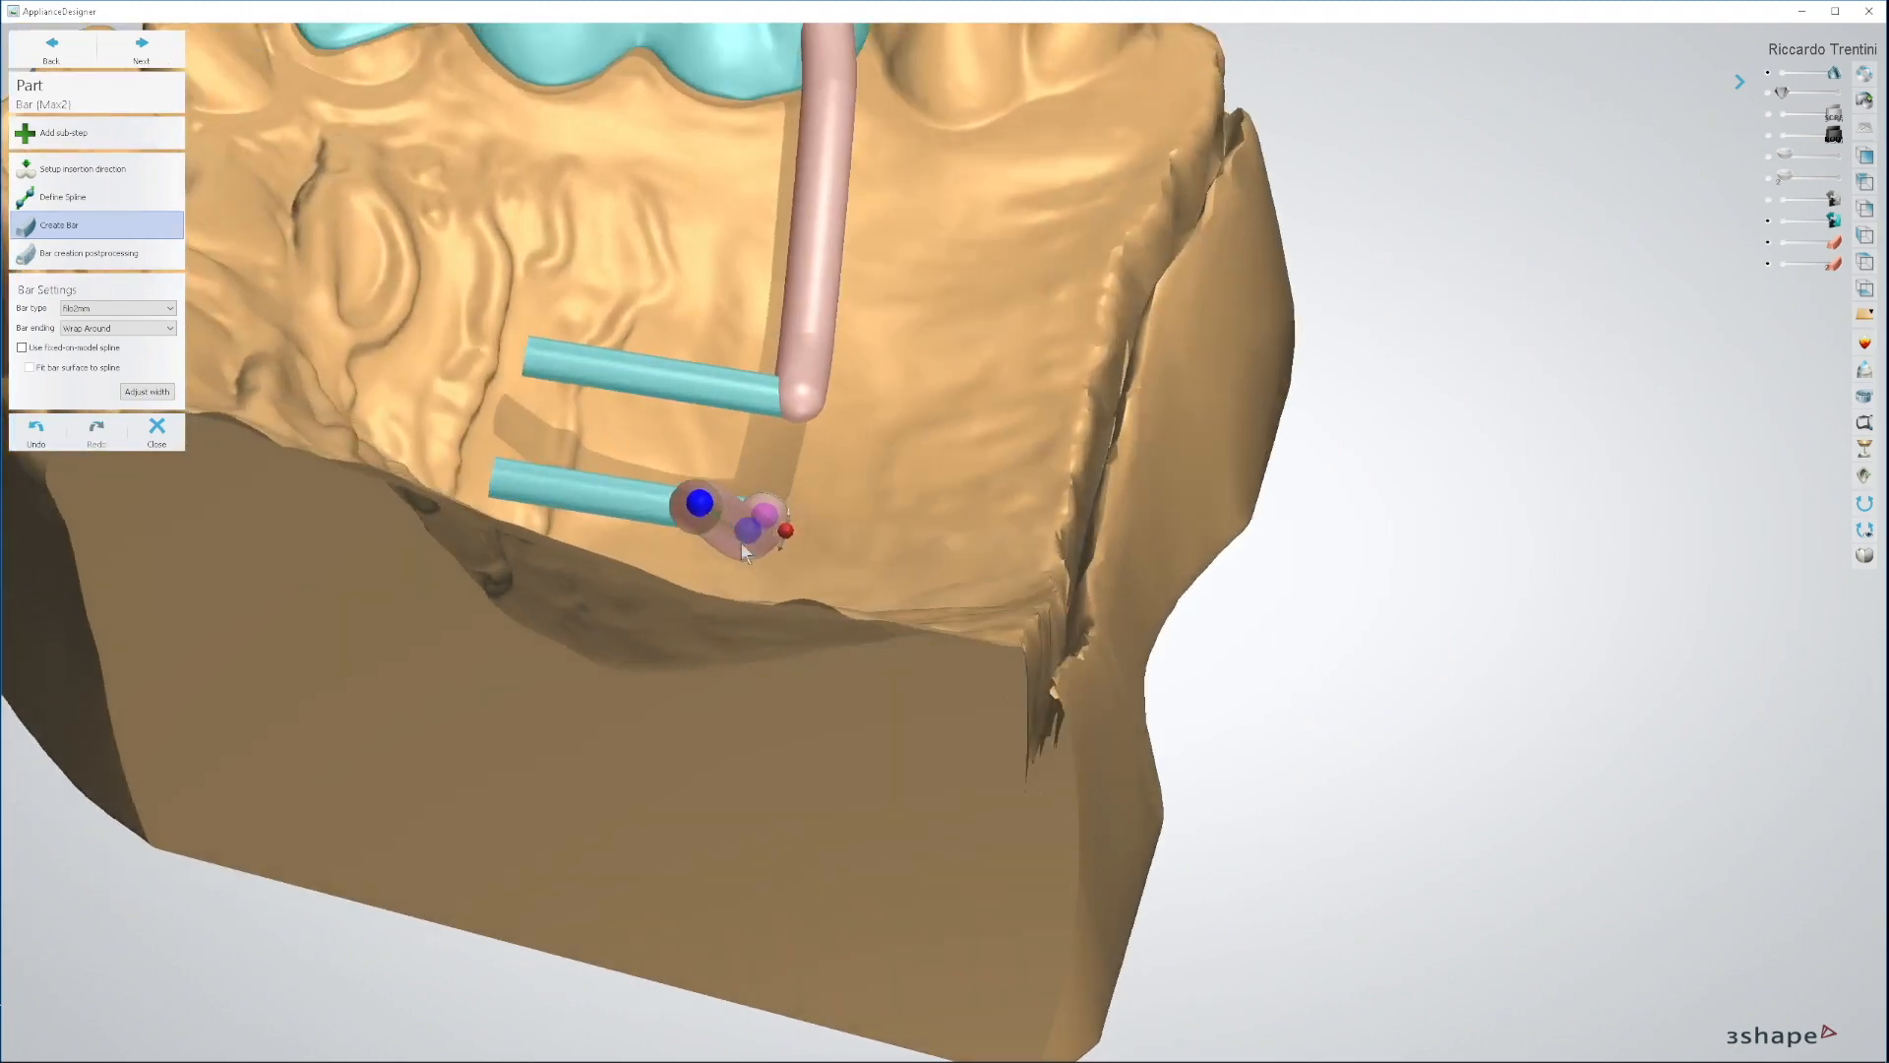
drag(702, 506, 705, 505)
Step: Show the expansion screw and check the bars' position relative to it and the palate
right_drag(1048, 616, 984, 736)
click(1767, 136)
scroll(854, 744, up, 5)
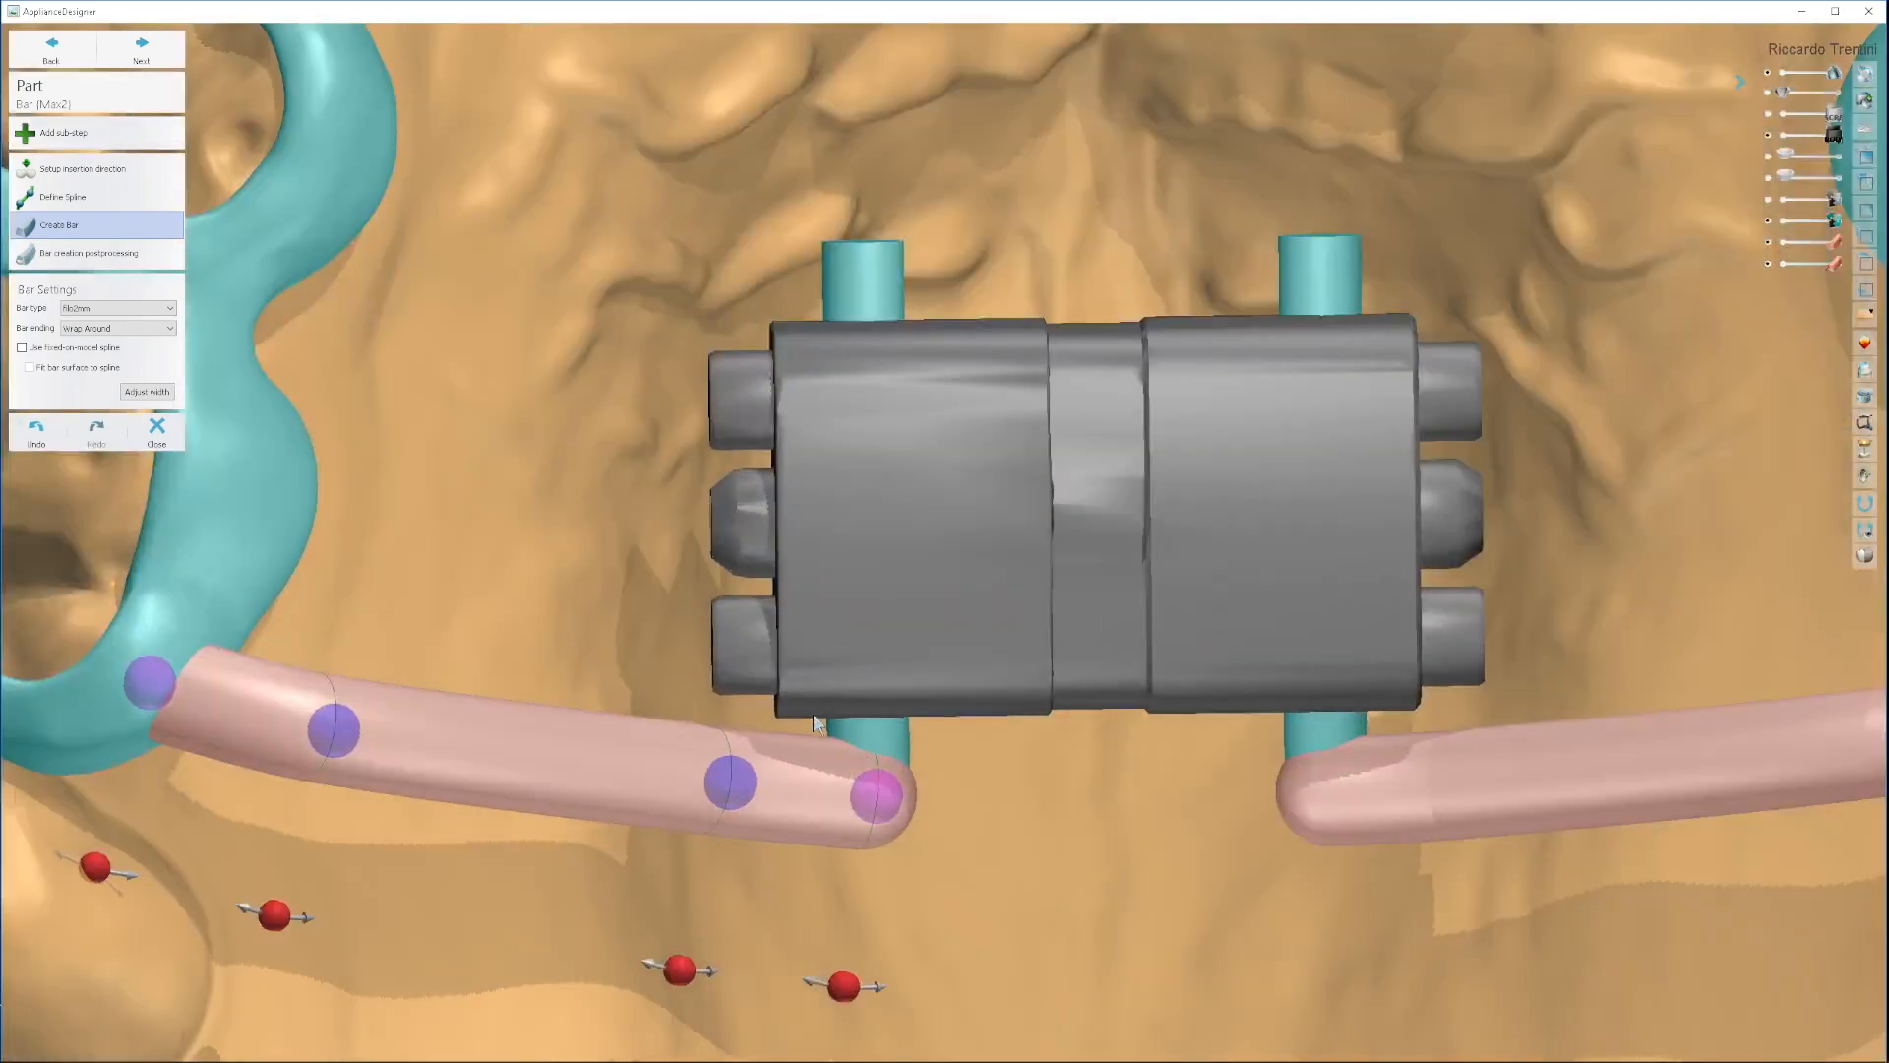
click(728, 783)
scroll(1070, 975, down, 3)
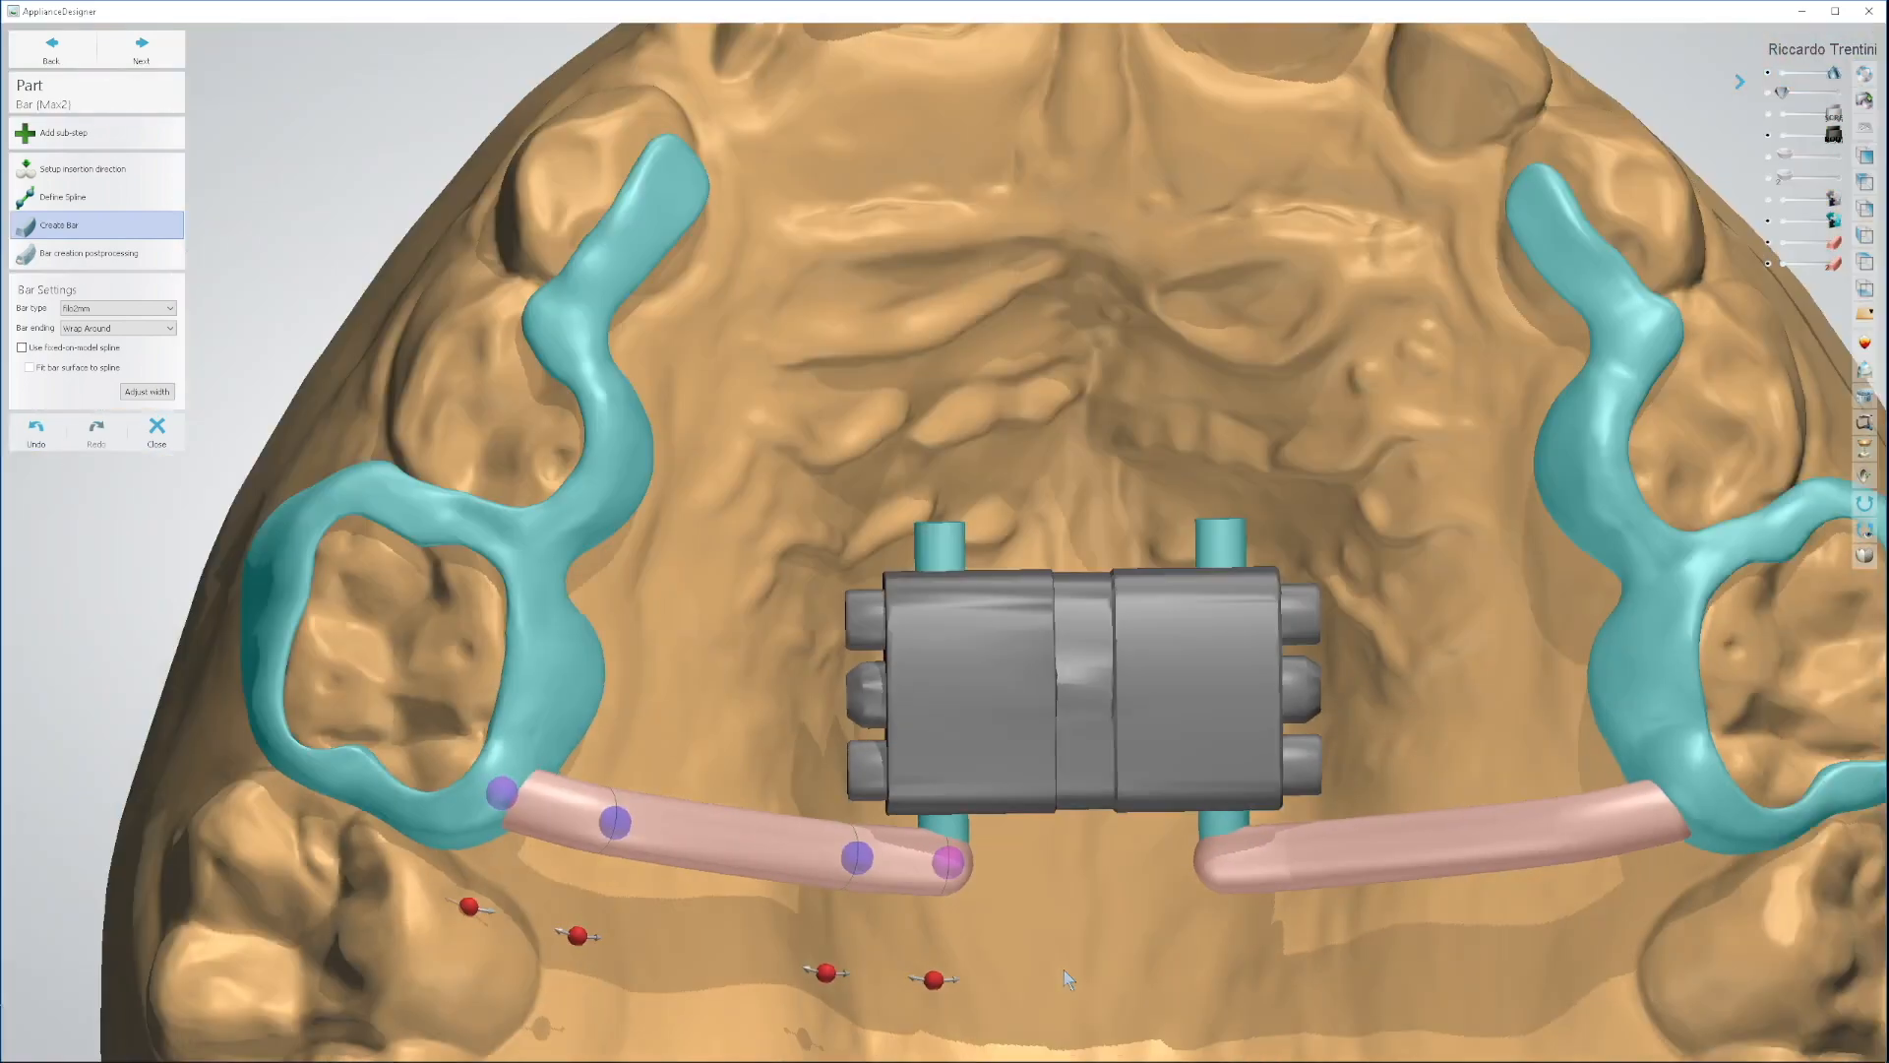
middle_drag(1066, 974, 904, 800)
scroll(906, 811, down, 3)
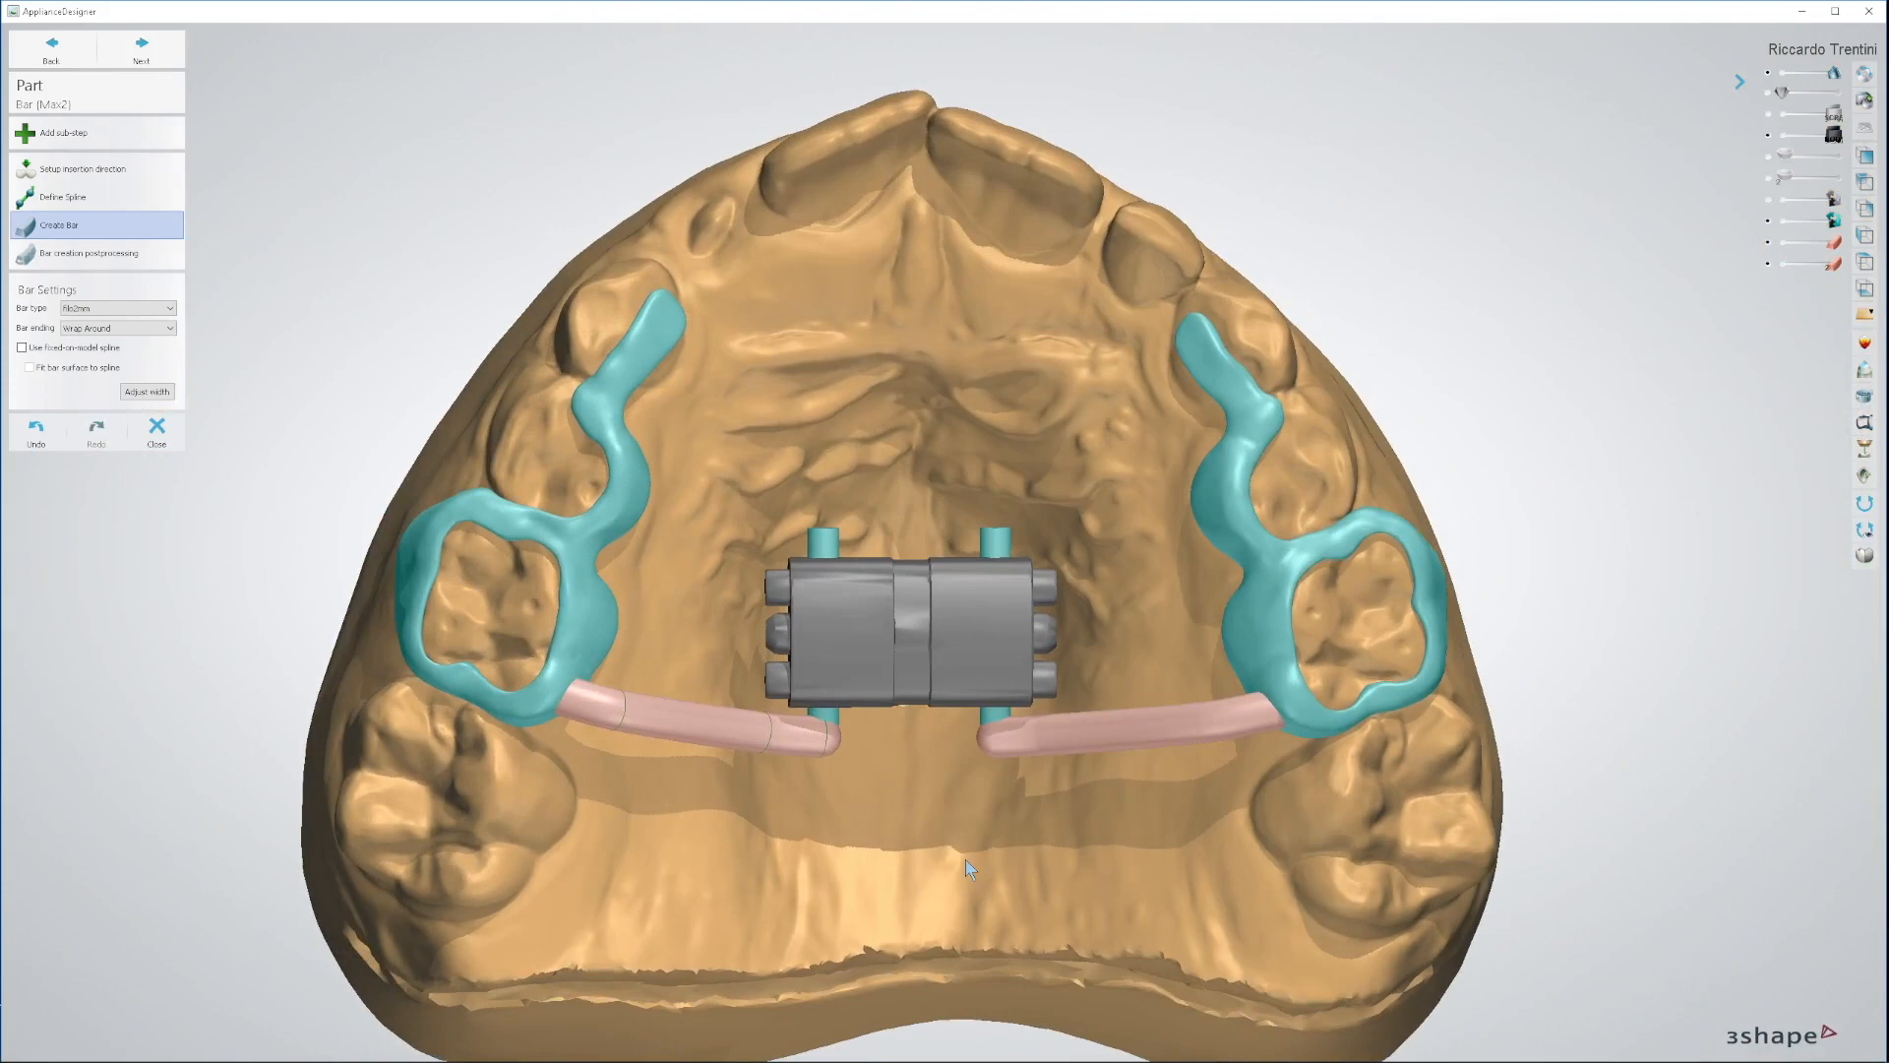
Step: Complete the second bar and create a copy of it as a third bar part with the default properties
click(143, 51)
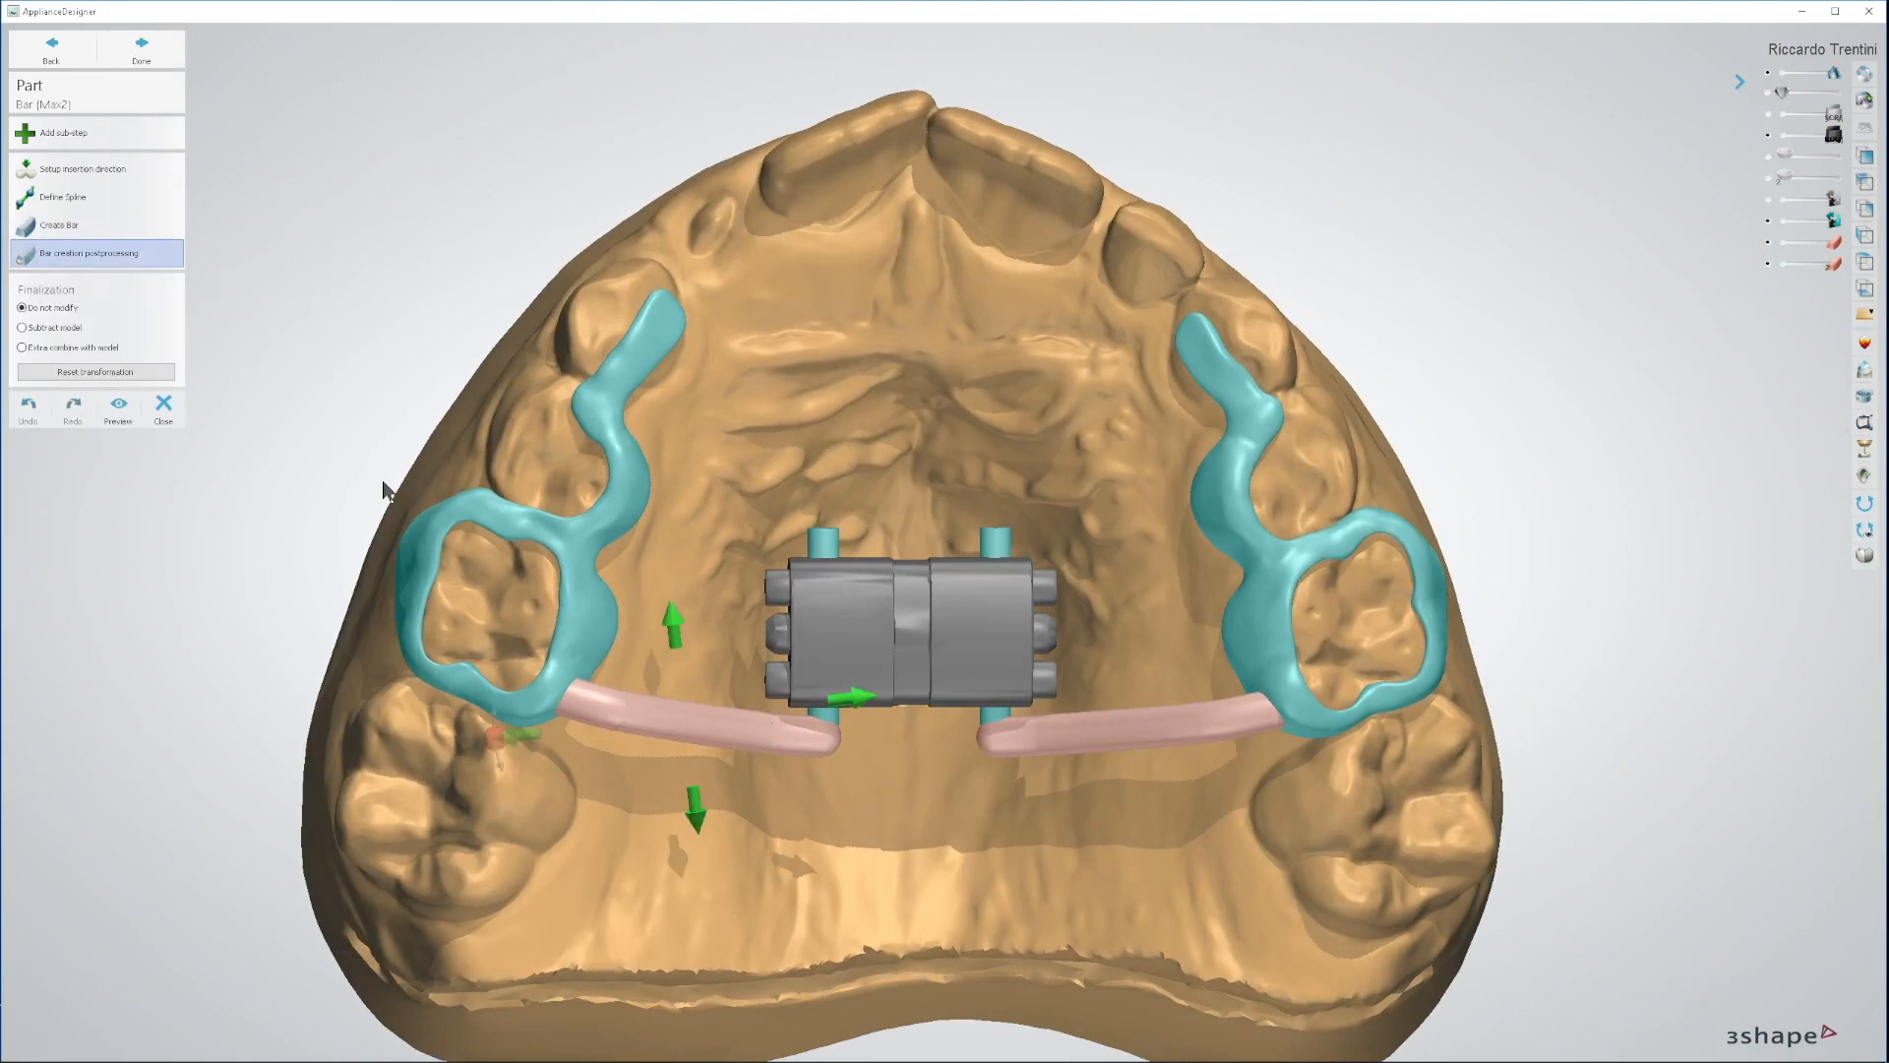
click(141, 49)
click(1769, 263)
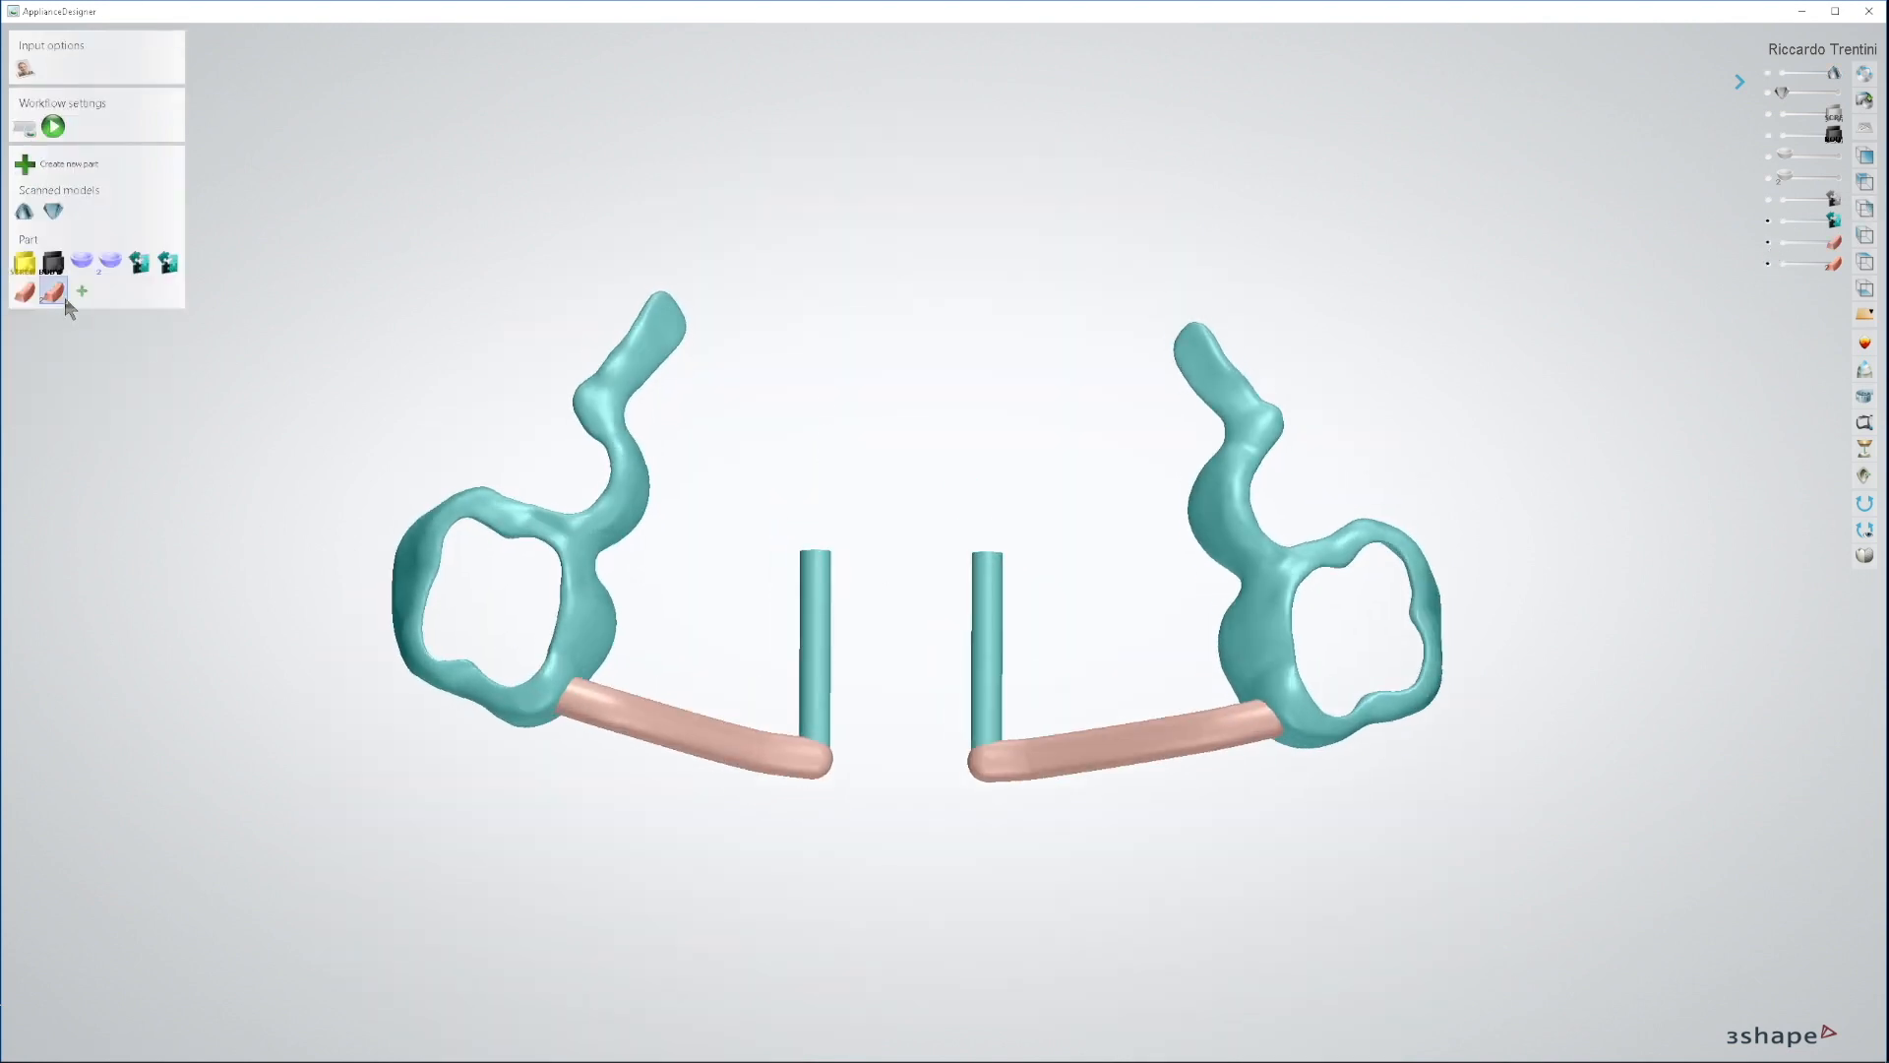
right_click(58, 301)
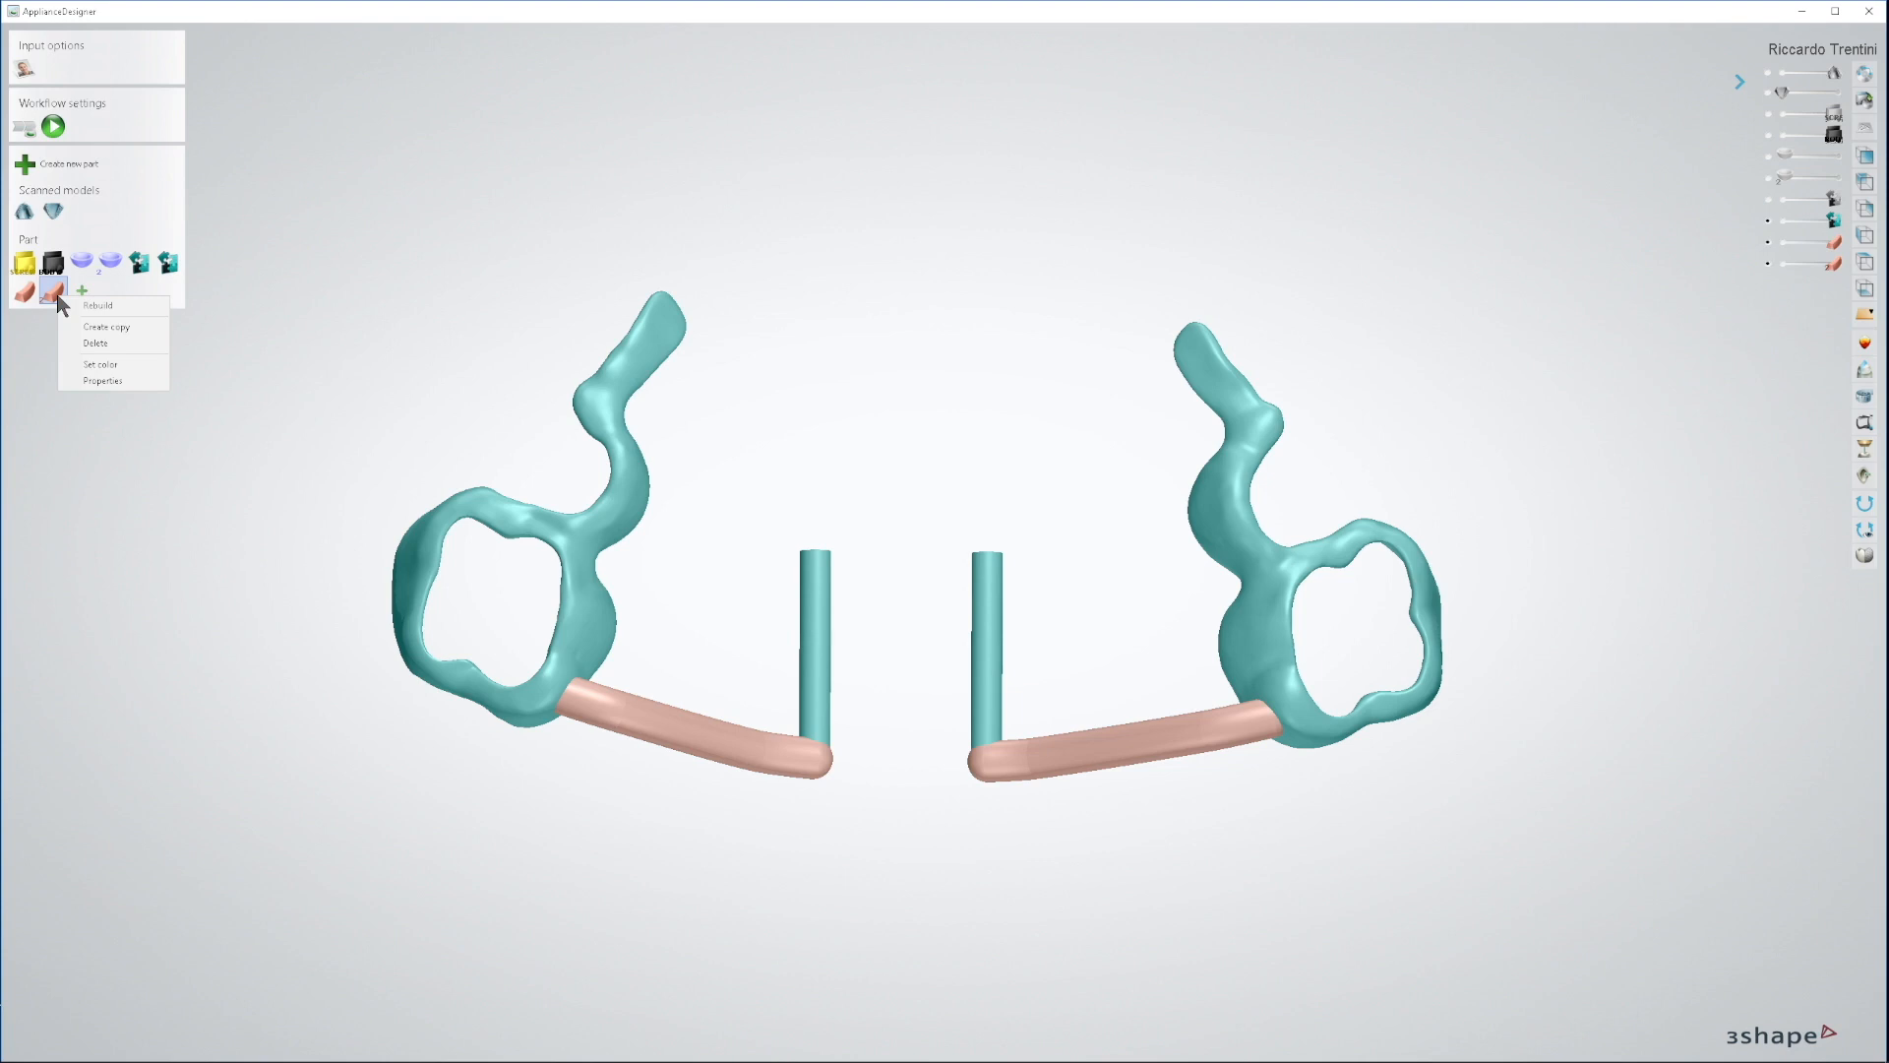
click(123, 328)
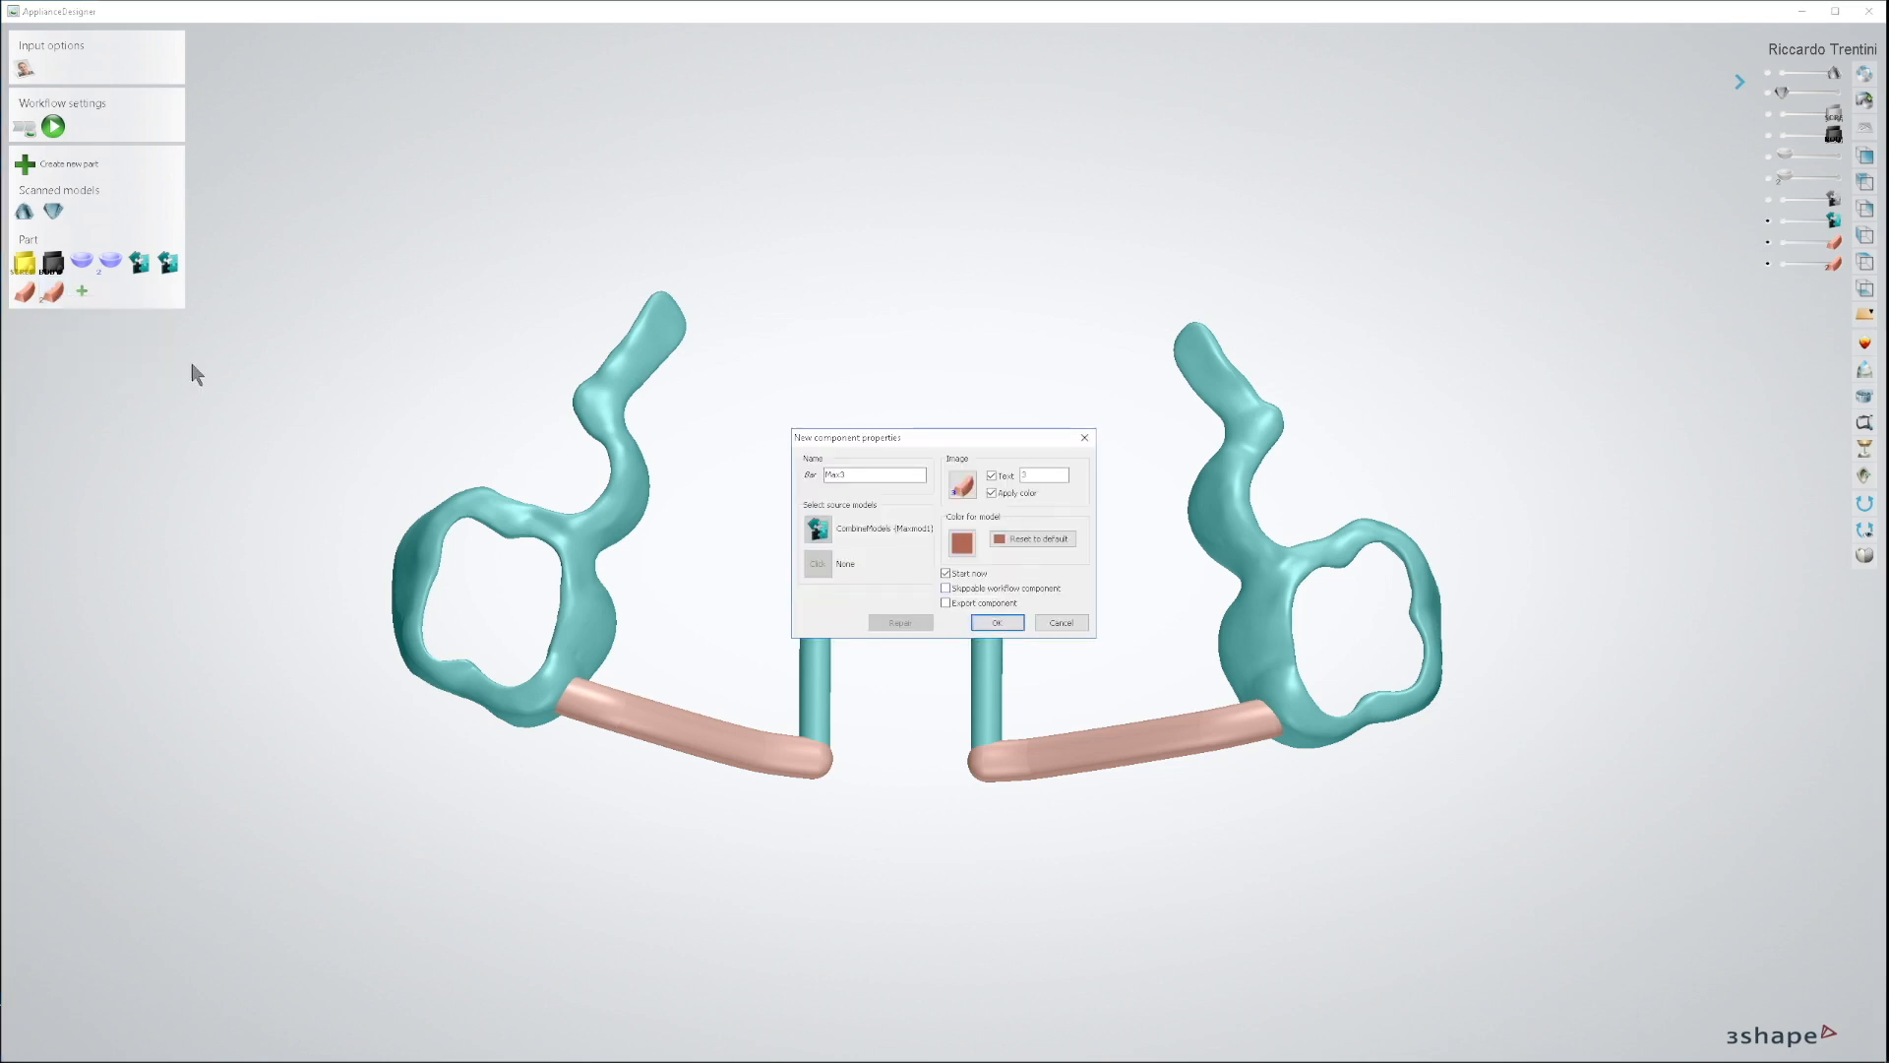
click(990, 626)
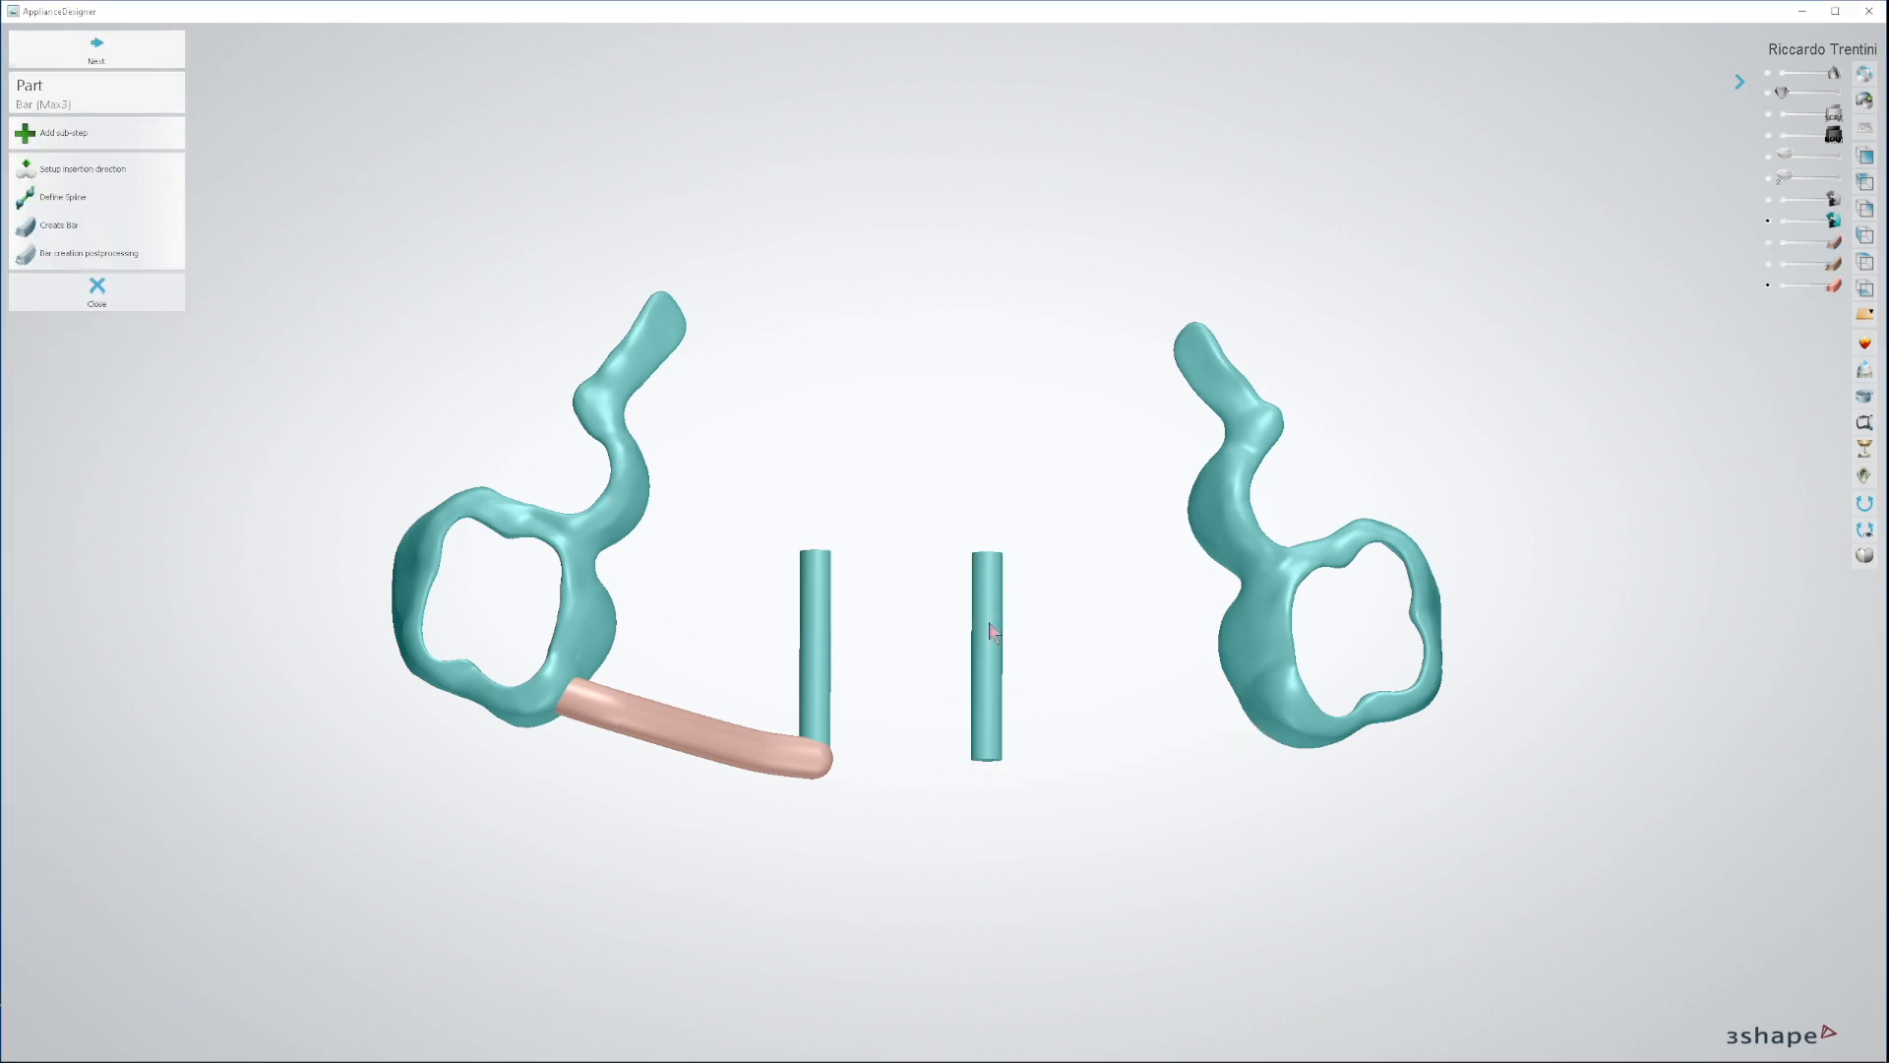
Step: Move the third bar's spline ends to the front premolar part of the shell and the same rod's front end, and proceed to the bar creation
click(69, 200)
right_drag(830, 620, 737, 622)
drag(542, 698, 615, 411)
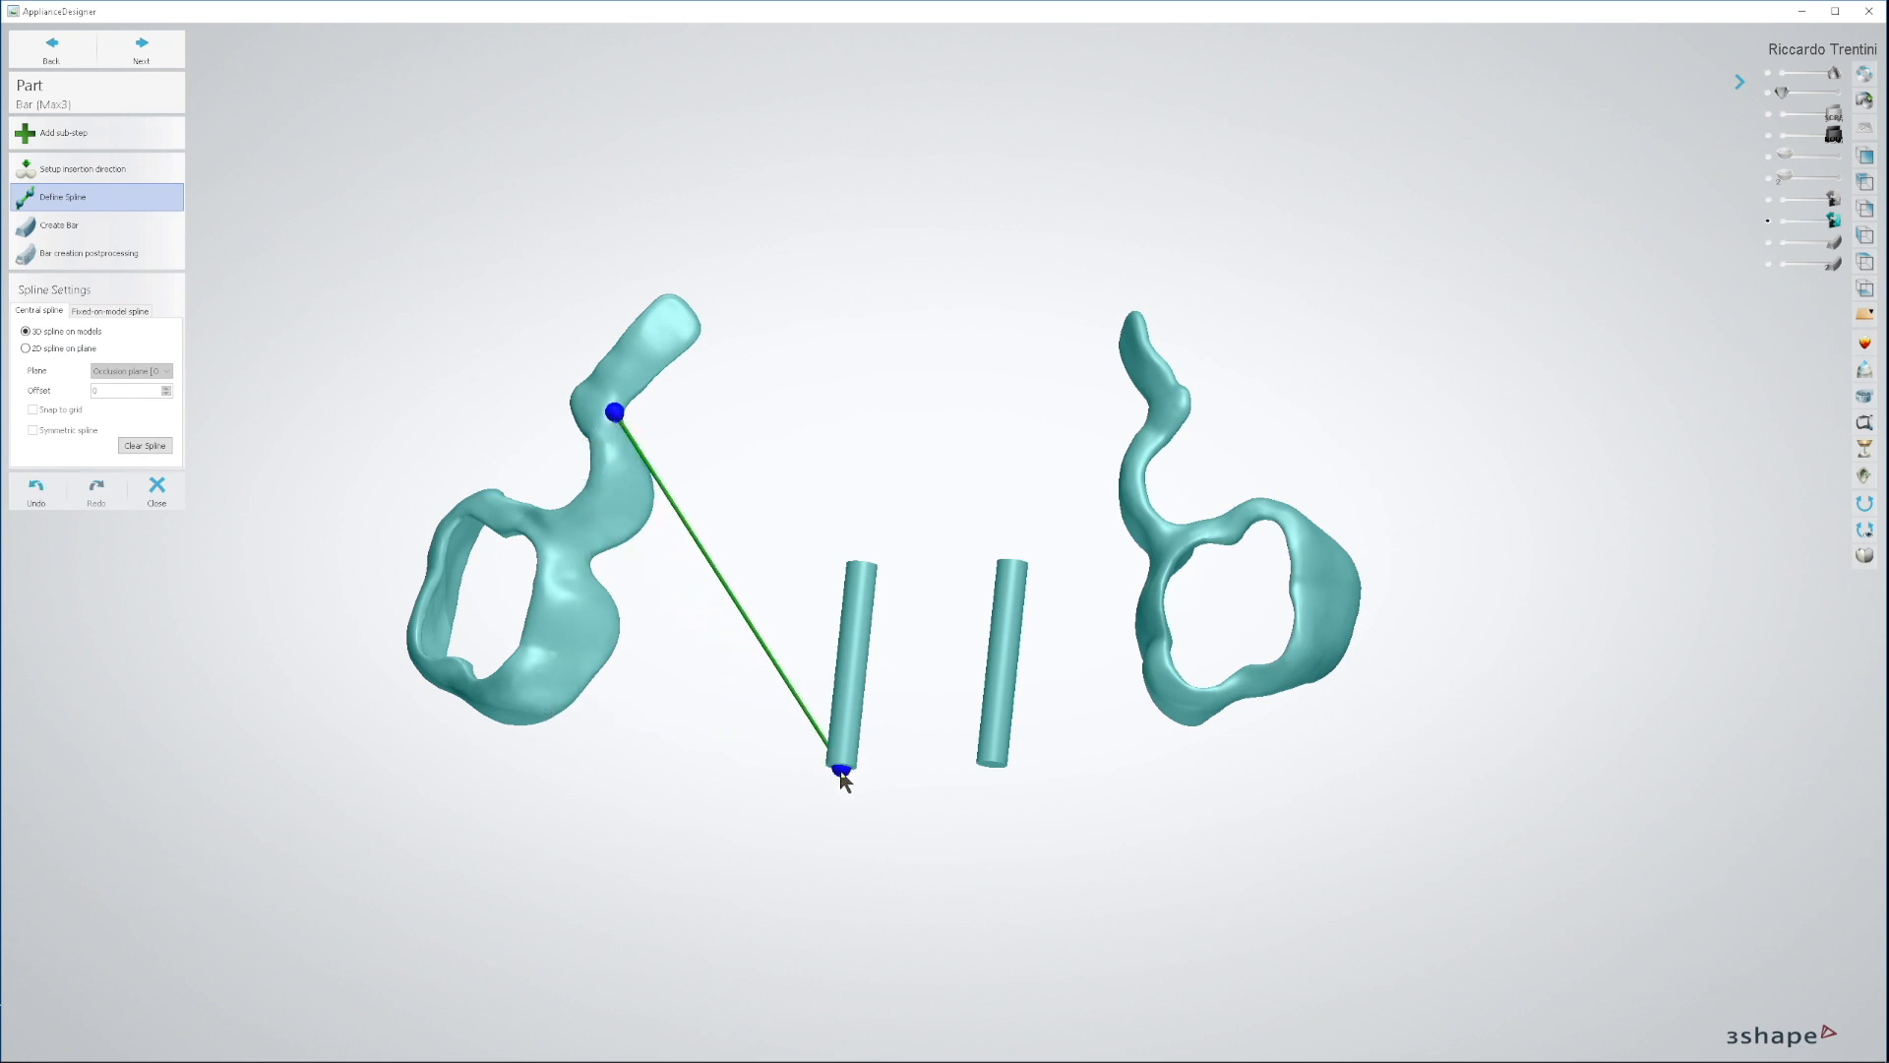
right_drag(878, 590, 825, 754)
drag(862, 756, 836, 570)
right_drag(836, 570, 920, 770)
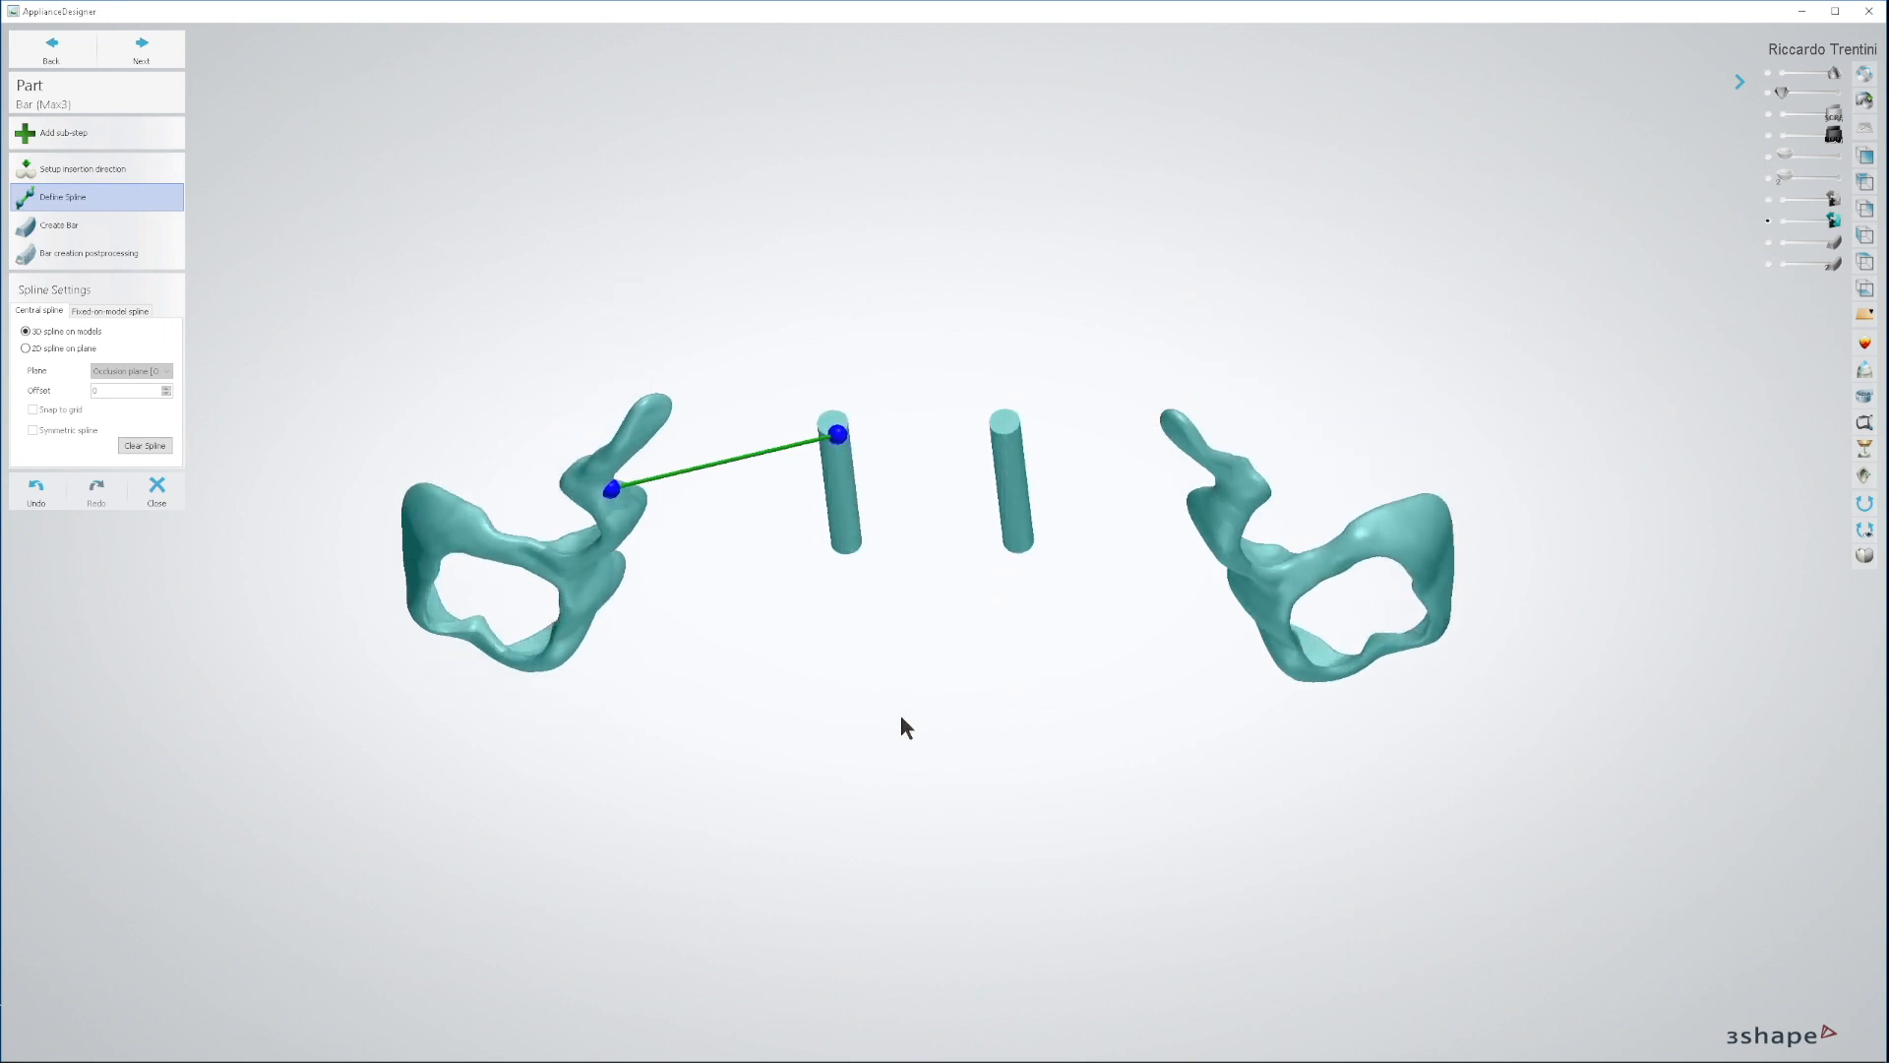
drag(834, 436, 833, 422)
right_drag(838, 600, 862, 431)
click(141, 44)
Step: Add two intermediate control points to the third bar and tilt its orientation handles to bend it near the shell
right_drag(240, 160, 1122, 485)
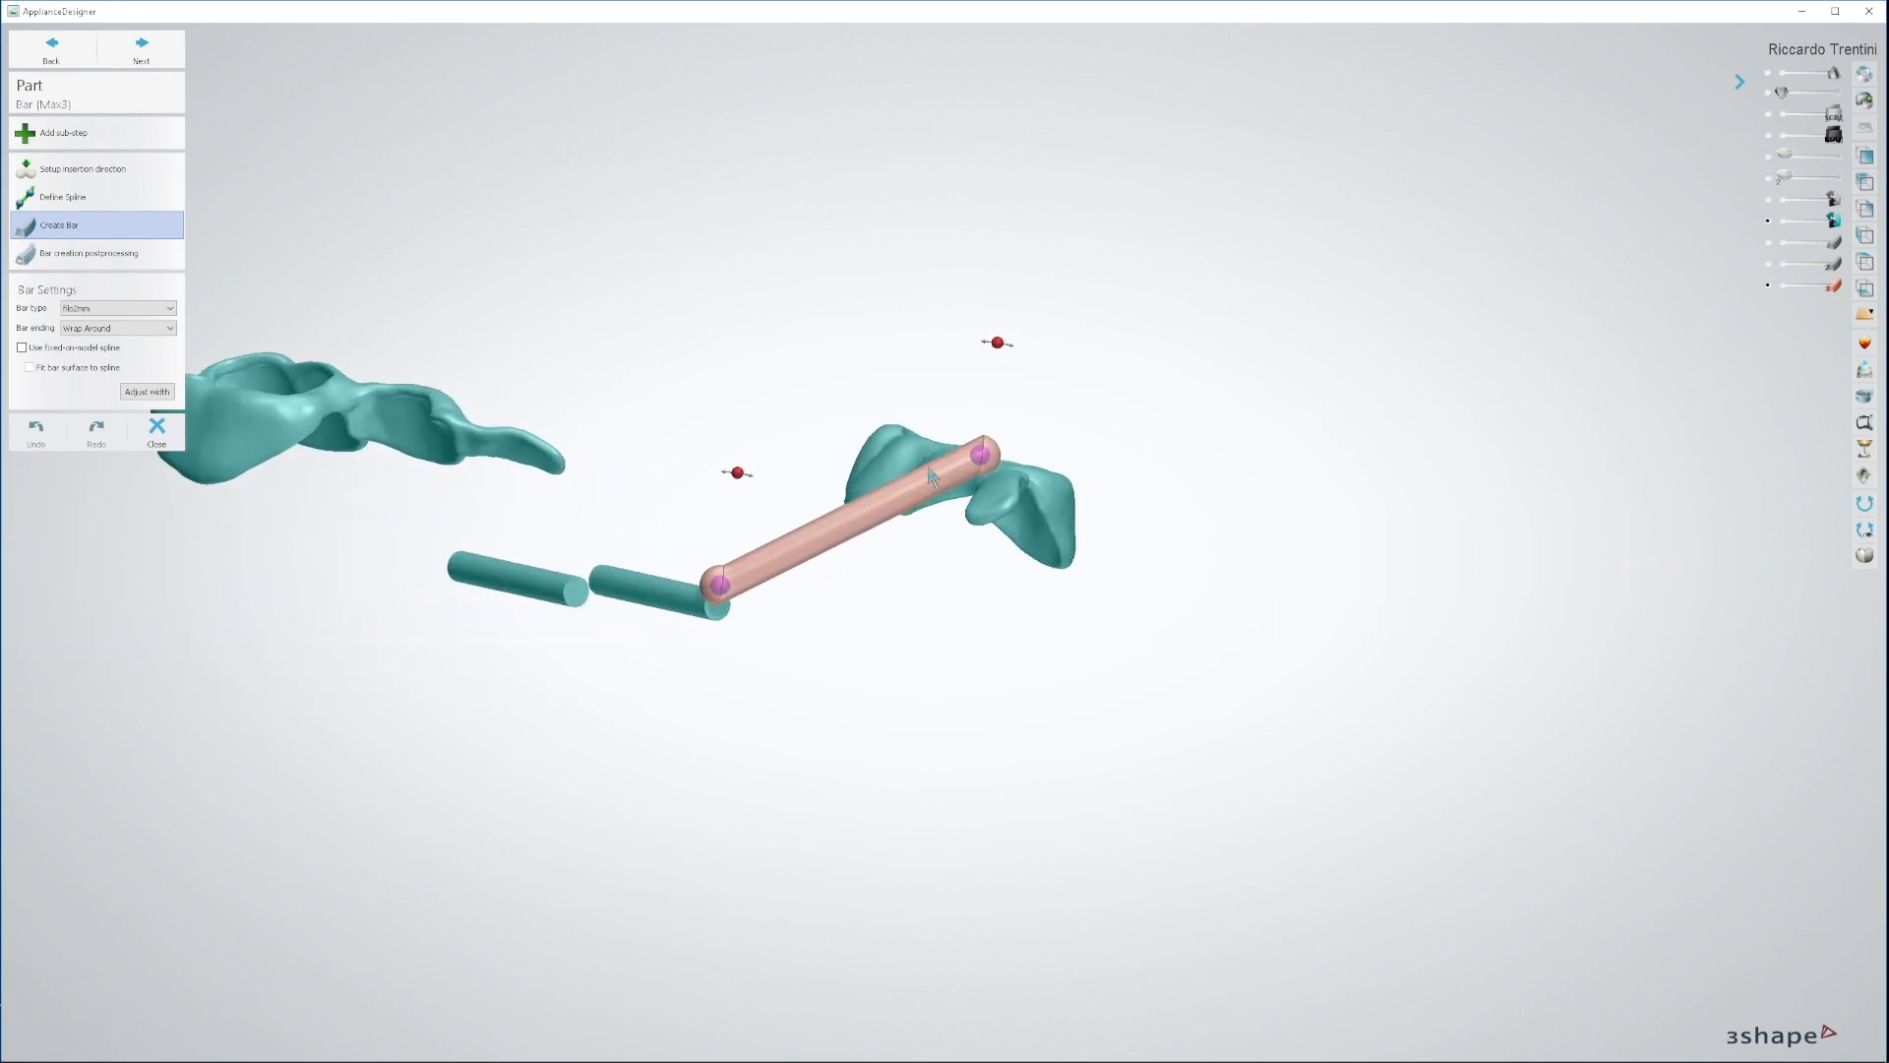
right_drag(934, 481, 950, 667)
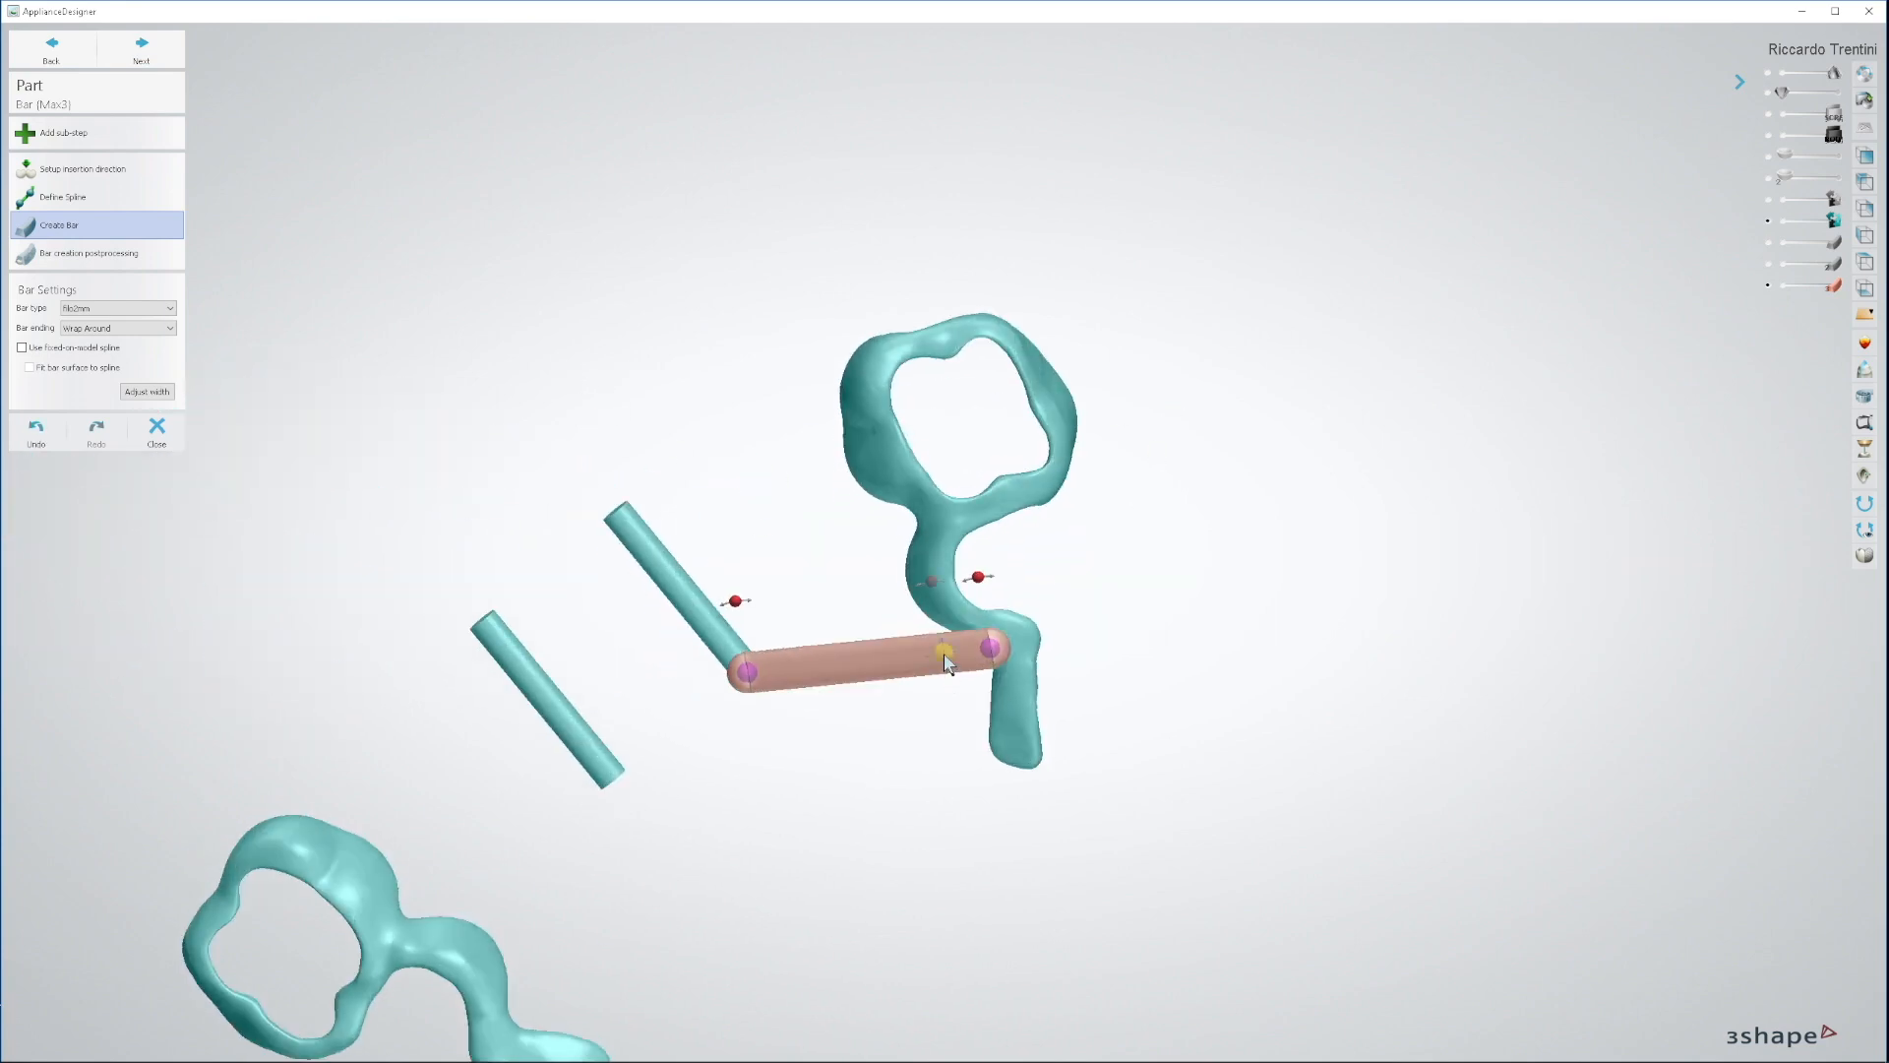
right_drag(799, 671, 917, 504)
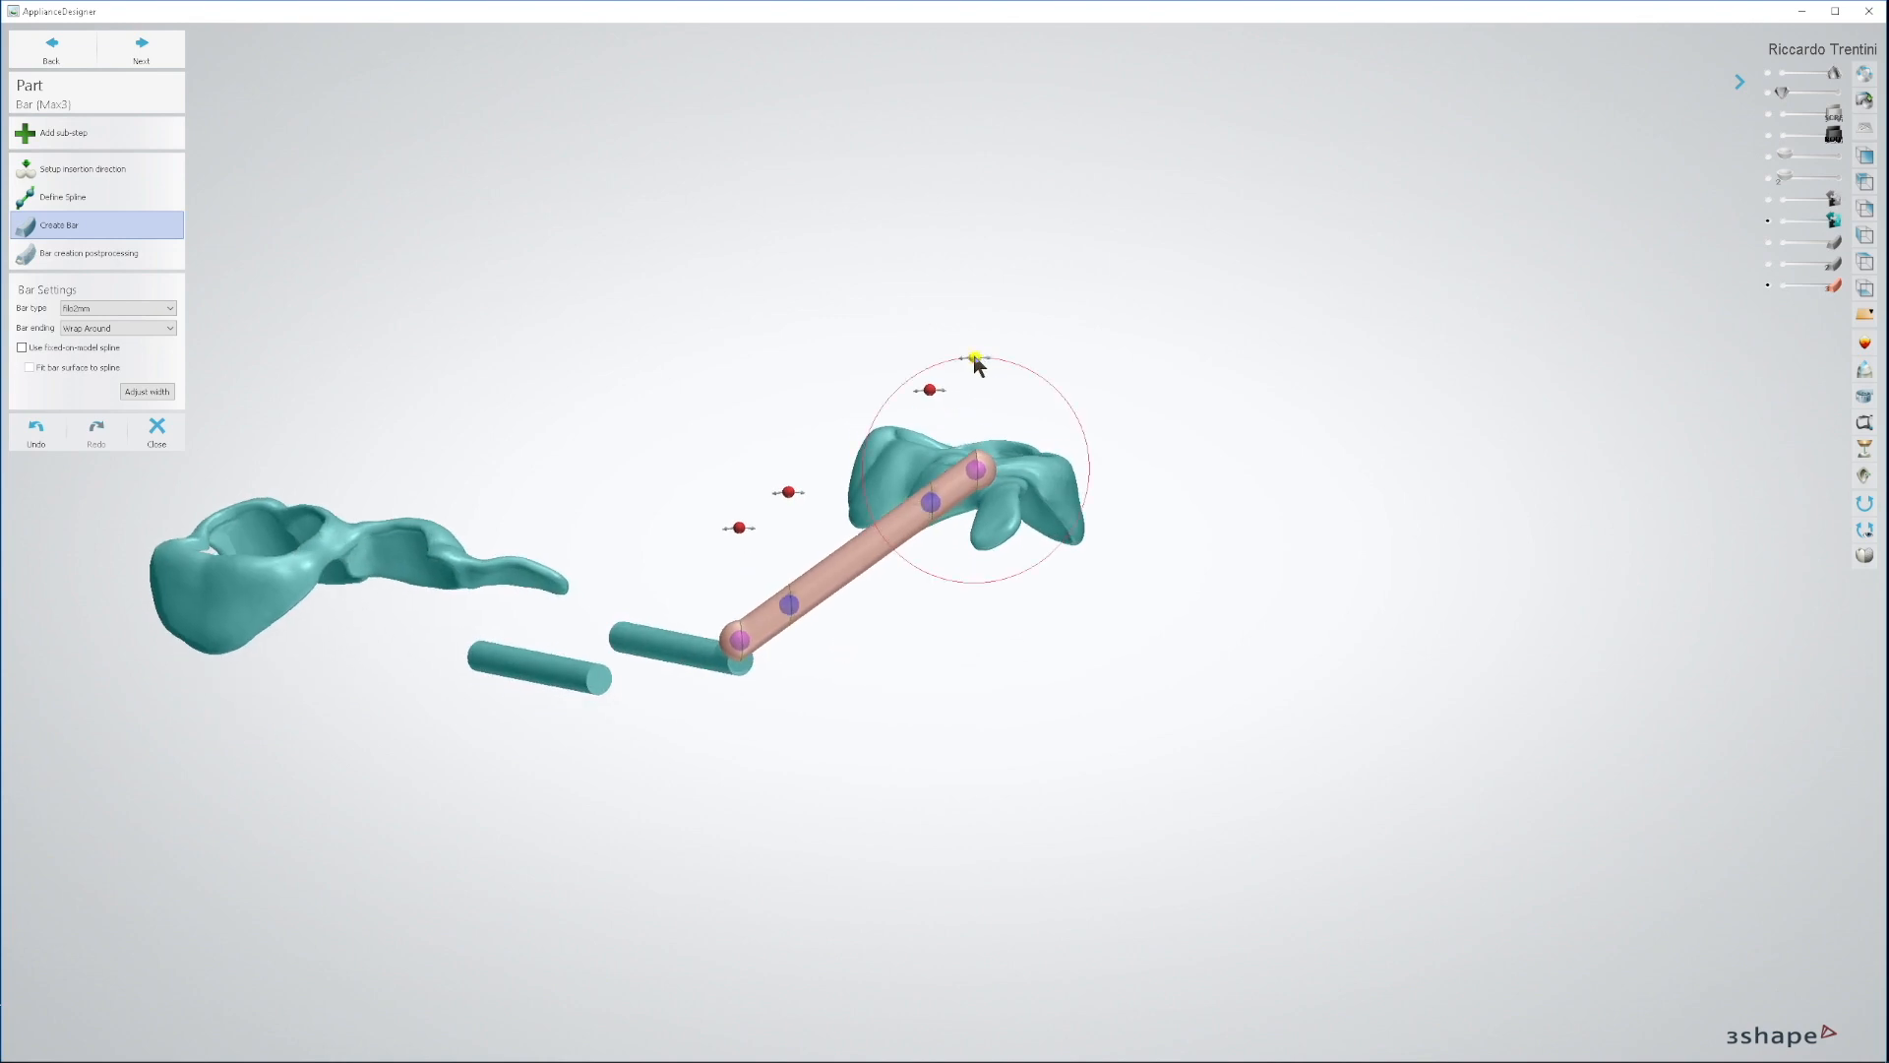
drag(977, 364, 936, 371)
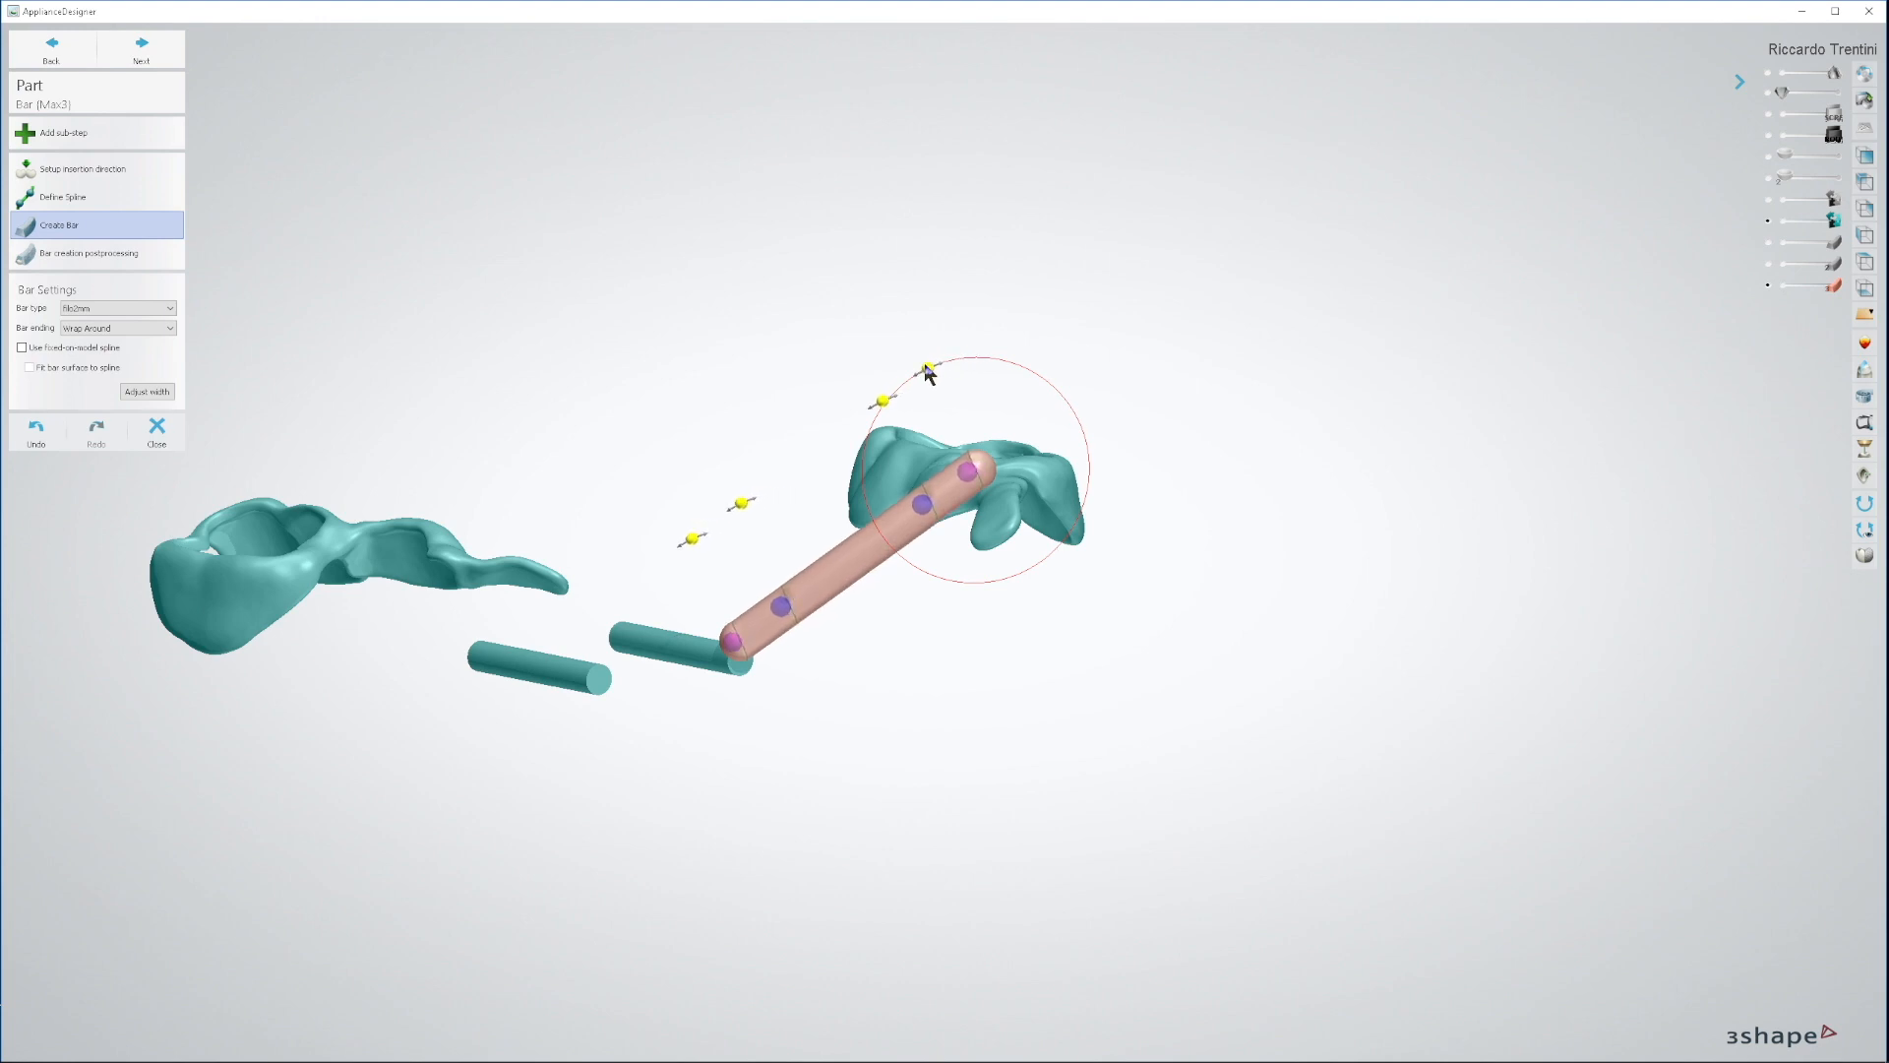
right_drag(988, 573, 1028, 549)
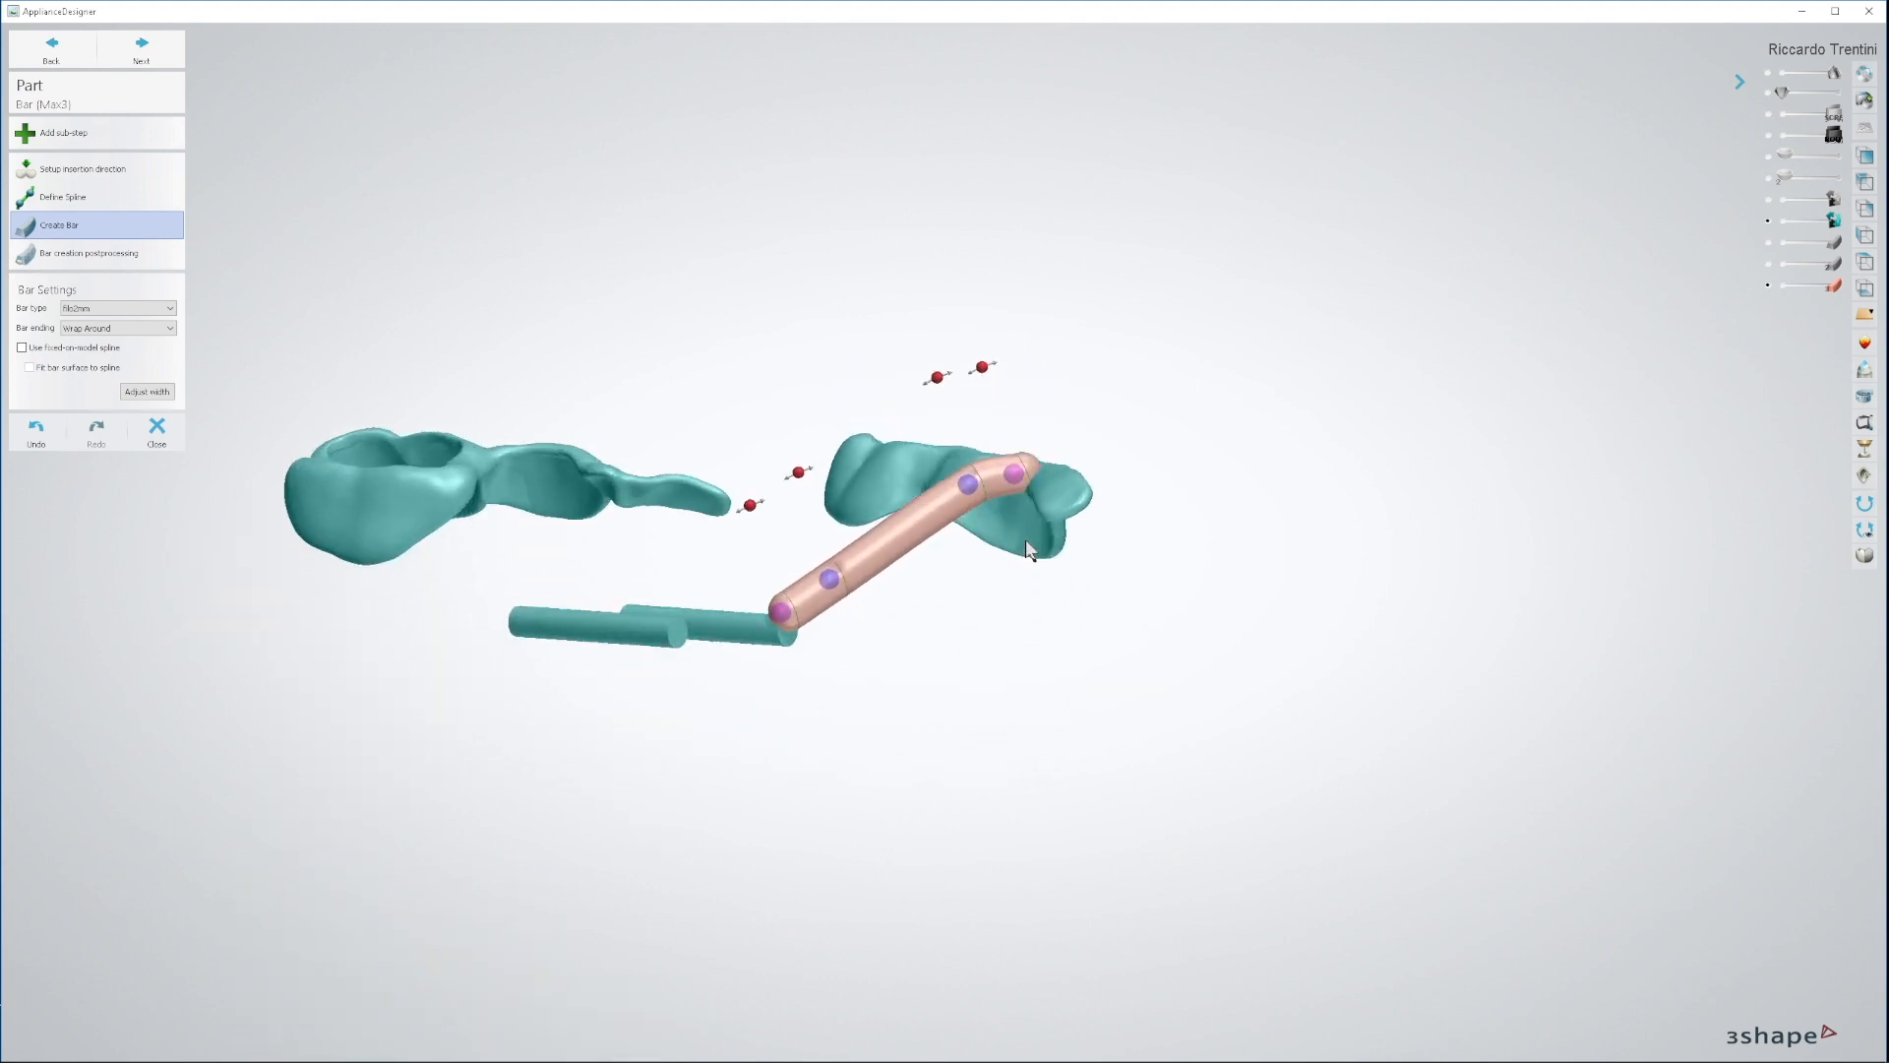
Step: Reposition the third bar's control points against the shell and the rod's front end
drag(1014, 476, 1015, 480)
right_drag(1055, 399, 1164, 527)
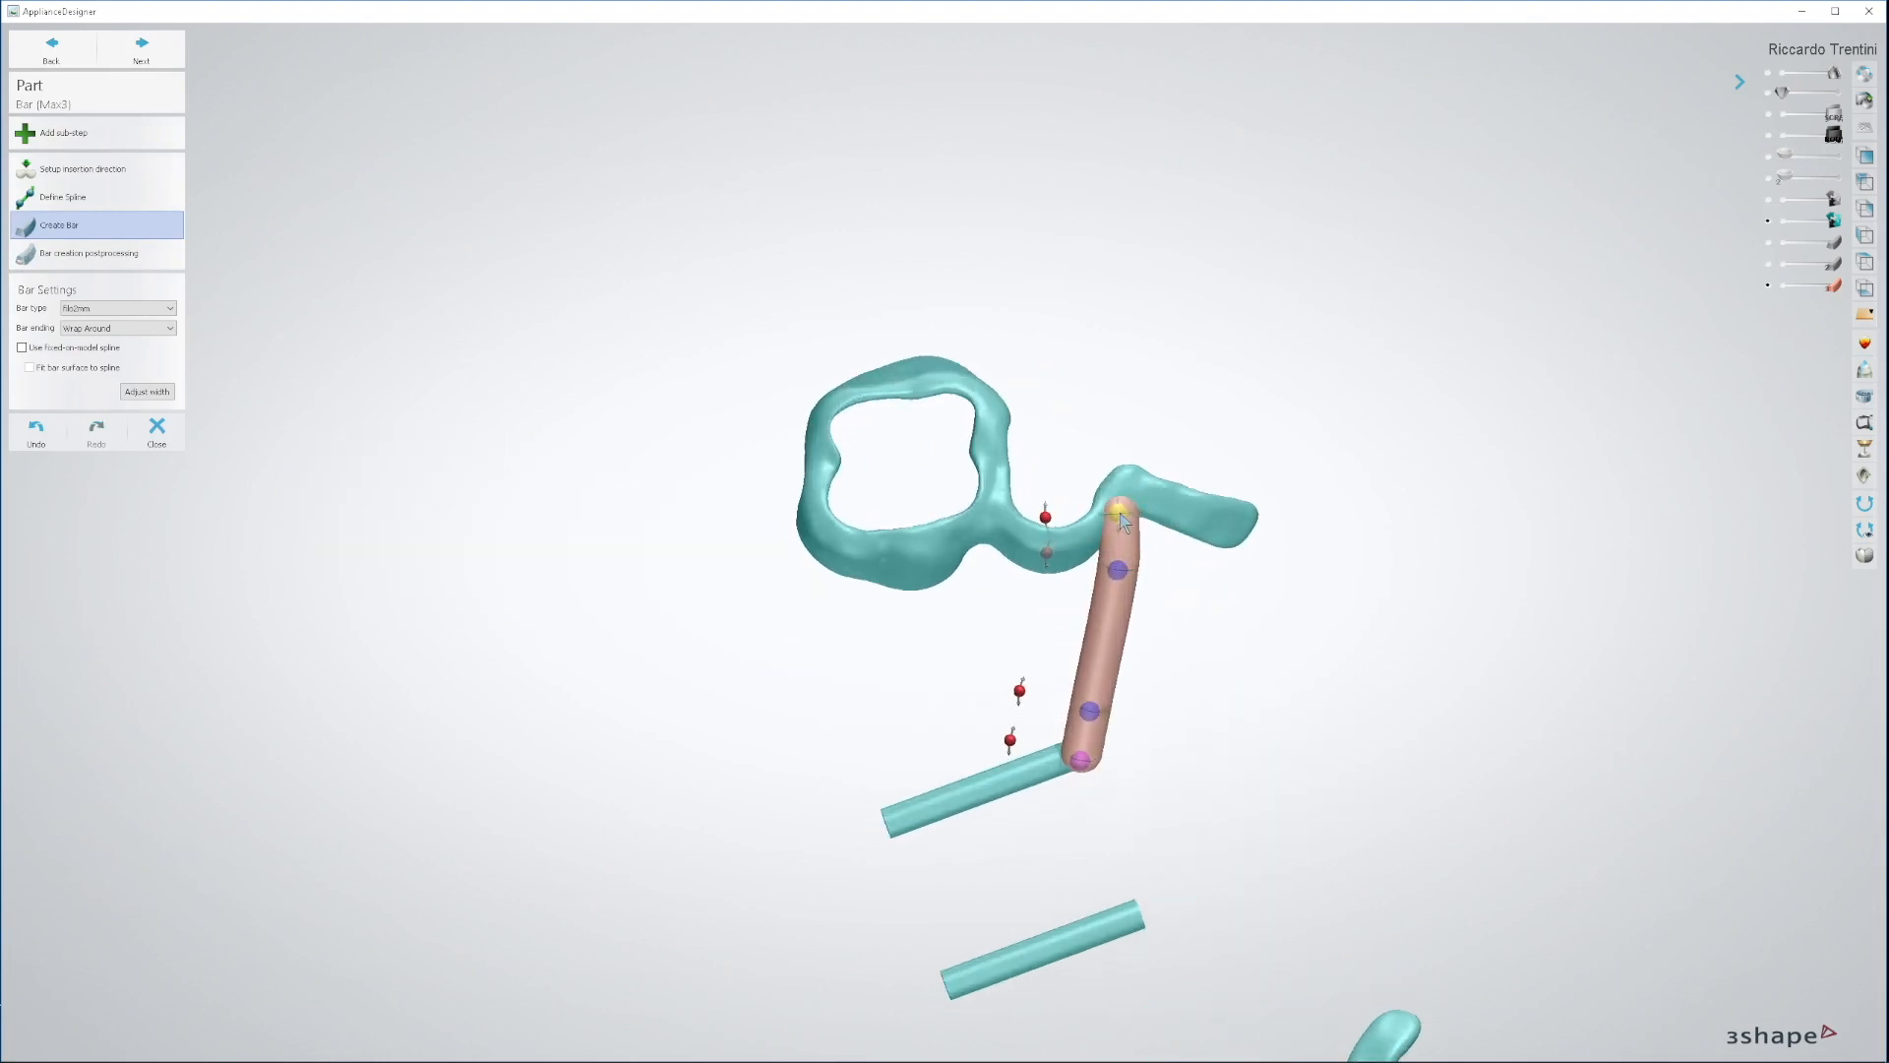
right_drag(1106, 604, 919, 675)
drag(902, 667, 900, 738)
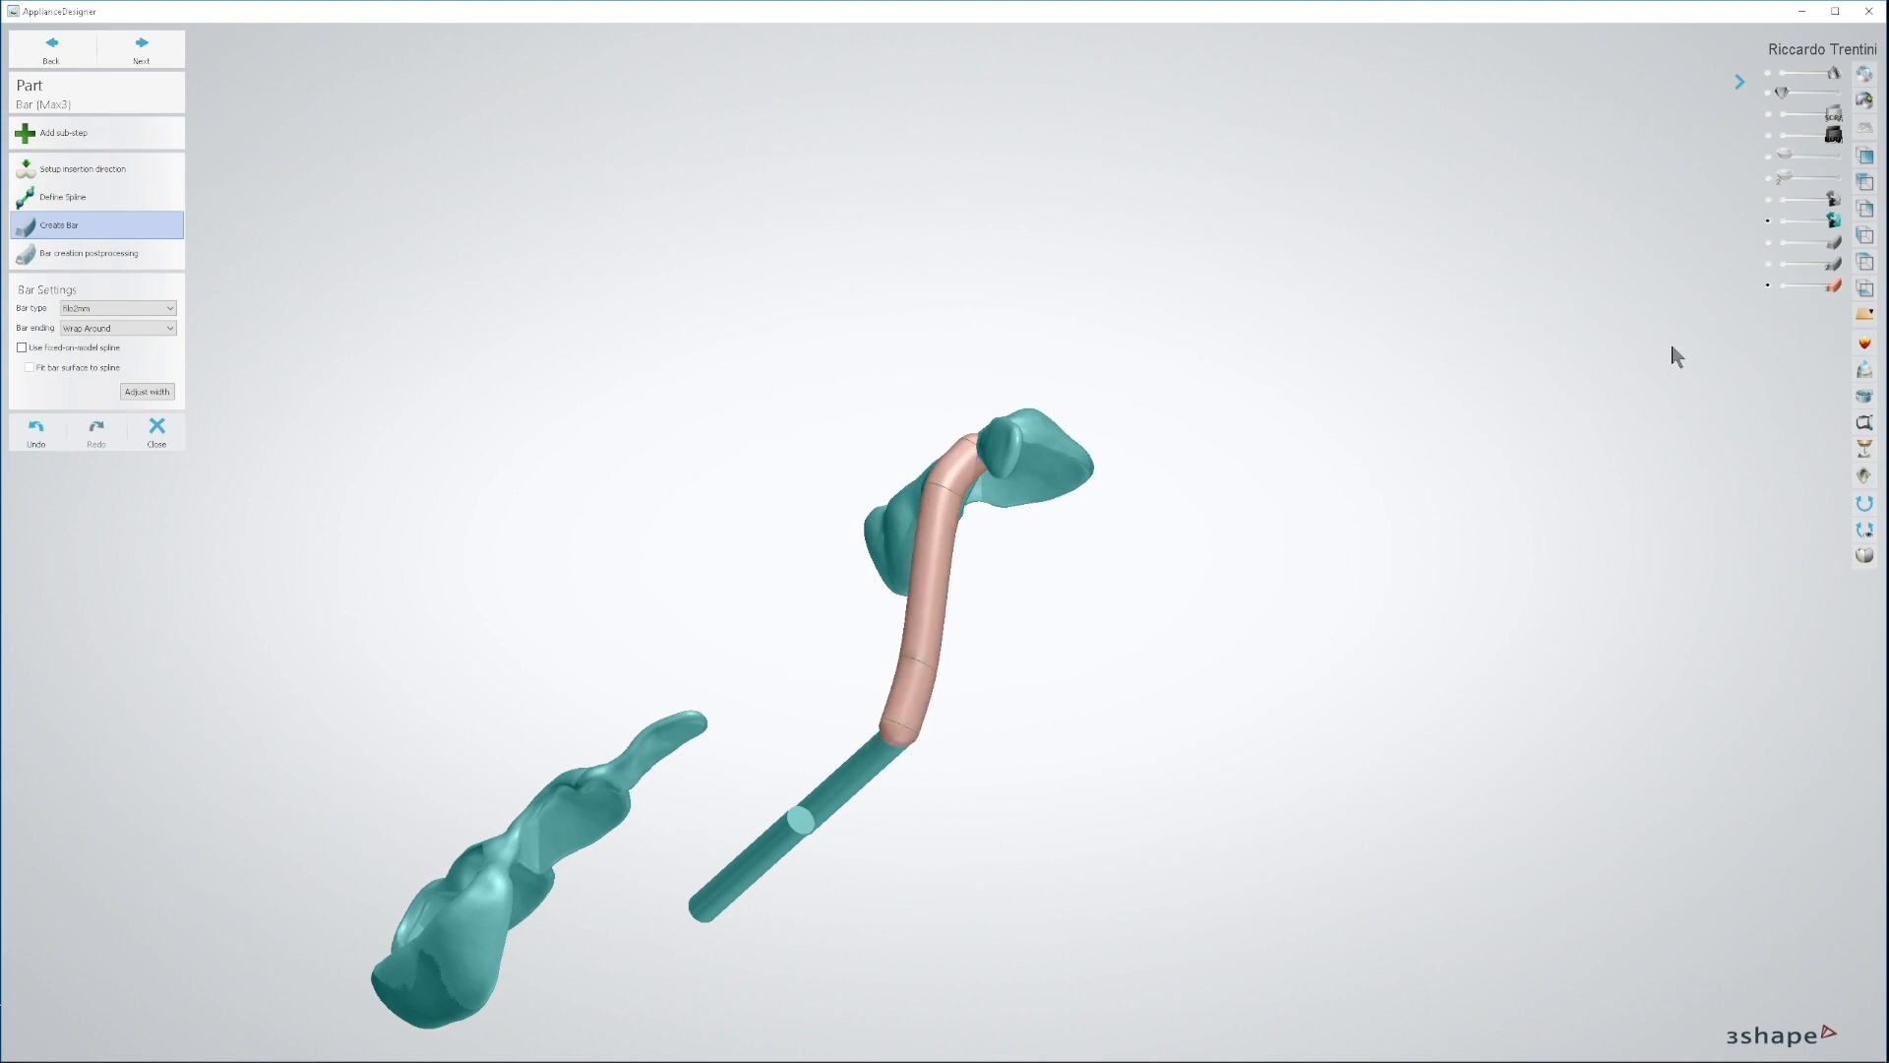
Step: Show the upper arch model and move the third bar's rod-side control point away from the palate
click(1768, 74)
right_drag(1324, 645, 1187, 474)
scroll(1142, 480, up, 5)
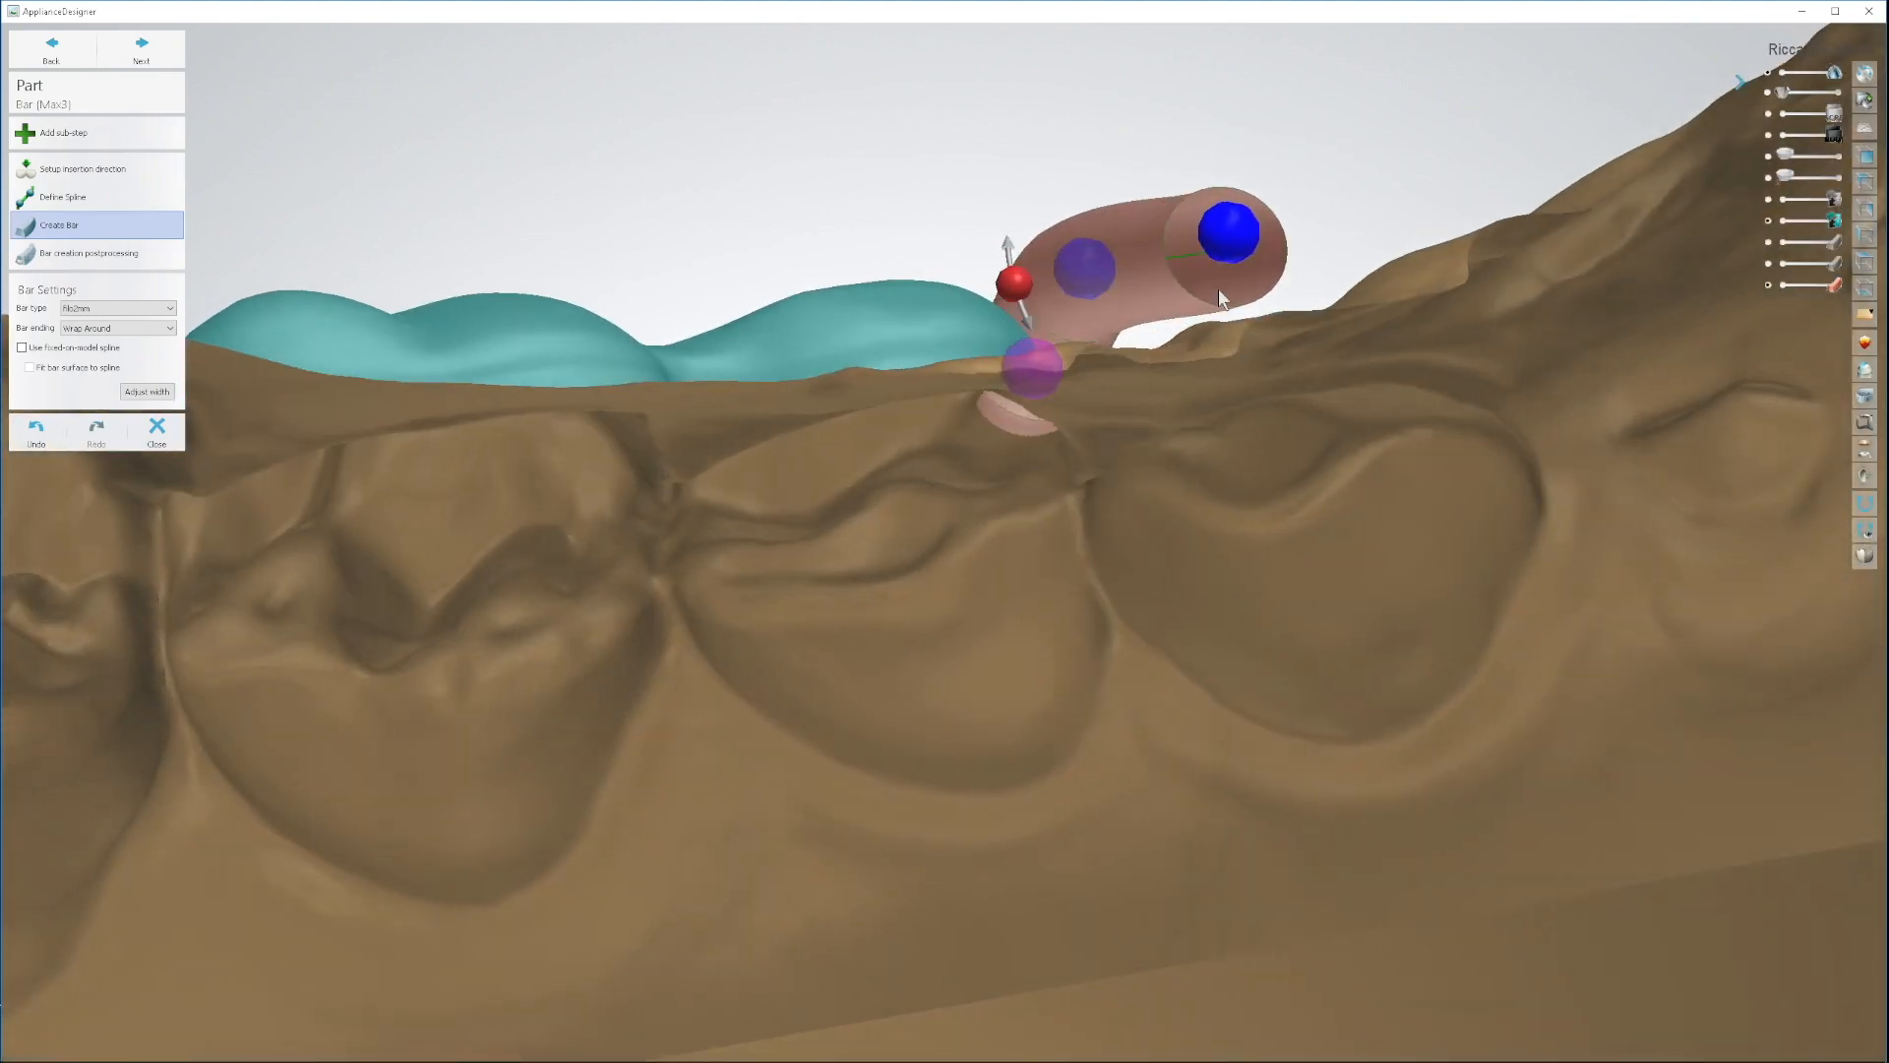
drag(1226, 237, 1230, 225)
right_drag(1397, 372, 1754, 119)
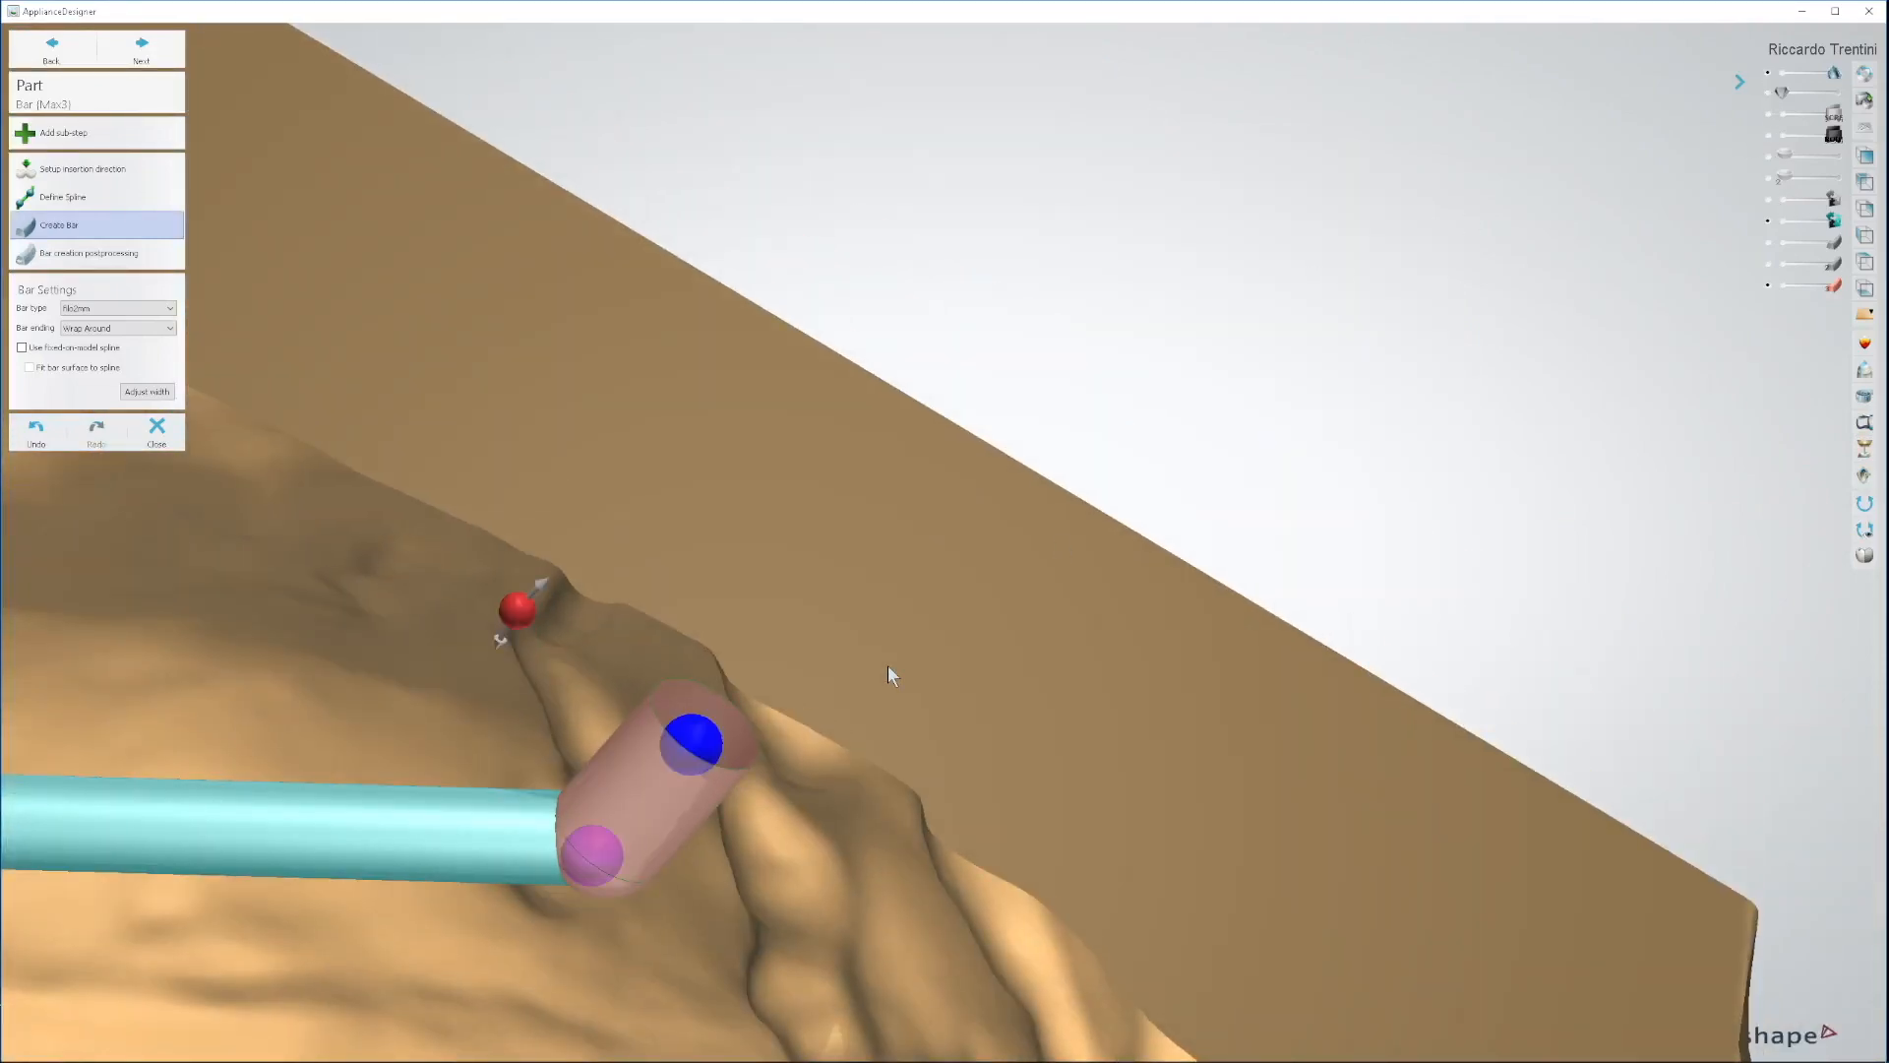
middle_drag(792, 720, 800, 690)
right_drag(717, 725, 738, 876)
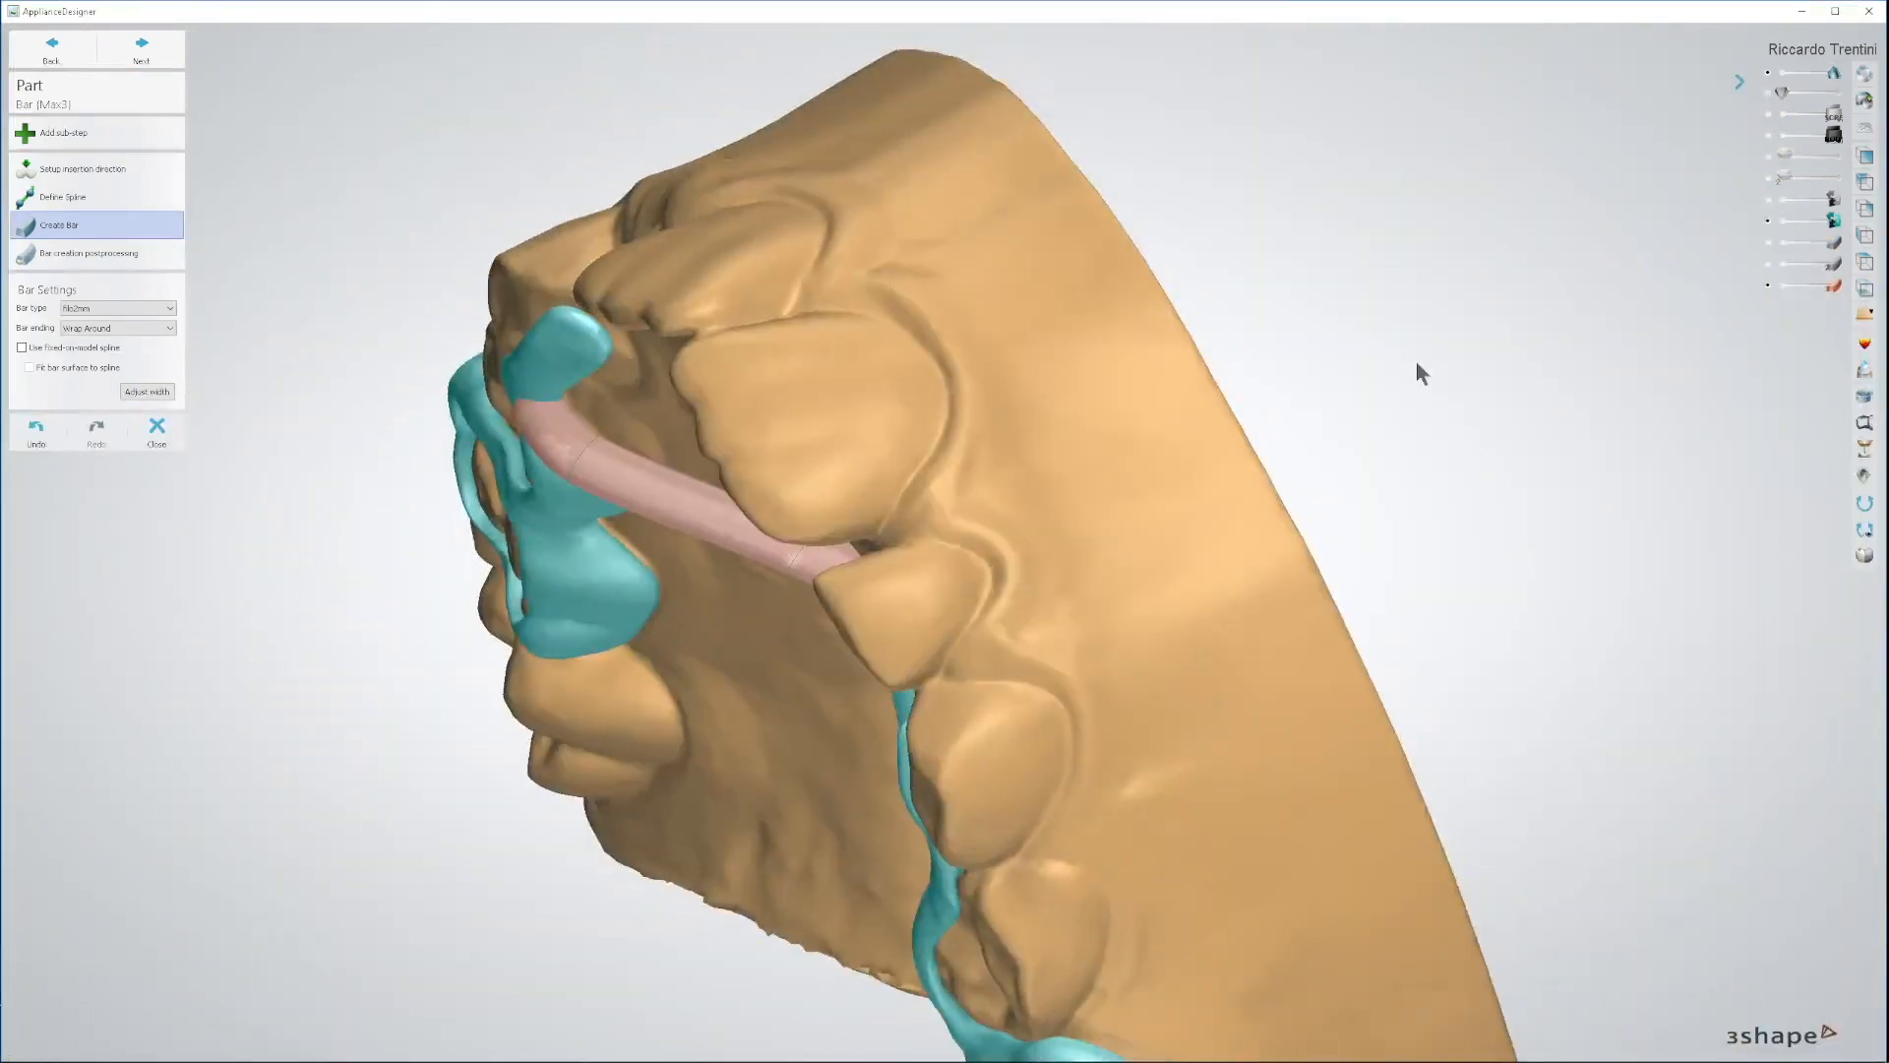
Step: Hide the upper arch model and fine-tune the position of one of the third bar's control points
click(1768, 74)
right_drag(1466, 265, 844, 371)
drag(673, 325, 675, 349)
right_drag(736, 372, 1192, 529)
Step: Show the opaque arch model, the other bars and the expansion screw, and check the third bar's position from the occlusal side
drag(1782, 75, 1838, 78)
click(1865, 287)
scroll(1282, 524, down, 5)
right_drag(1282, 524, 1128, 572)
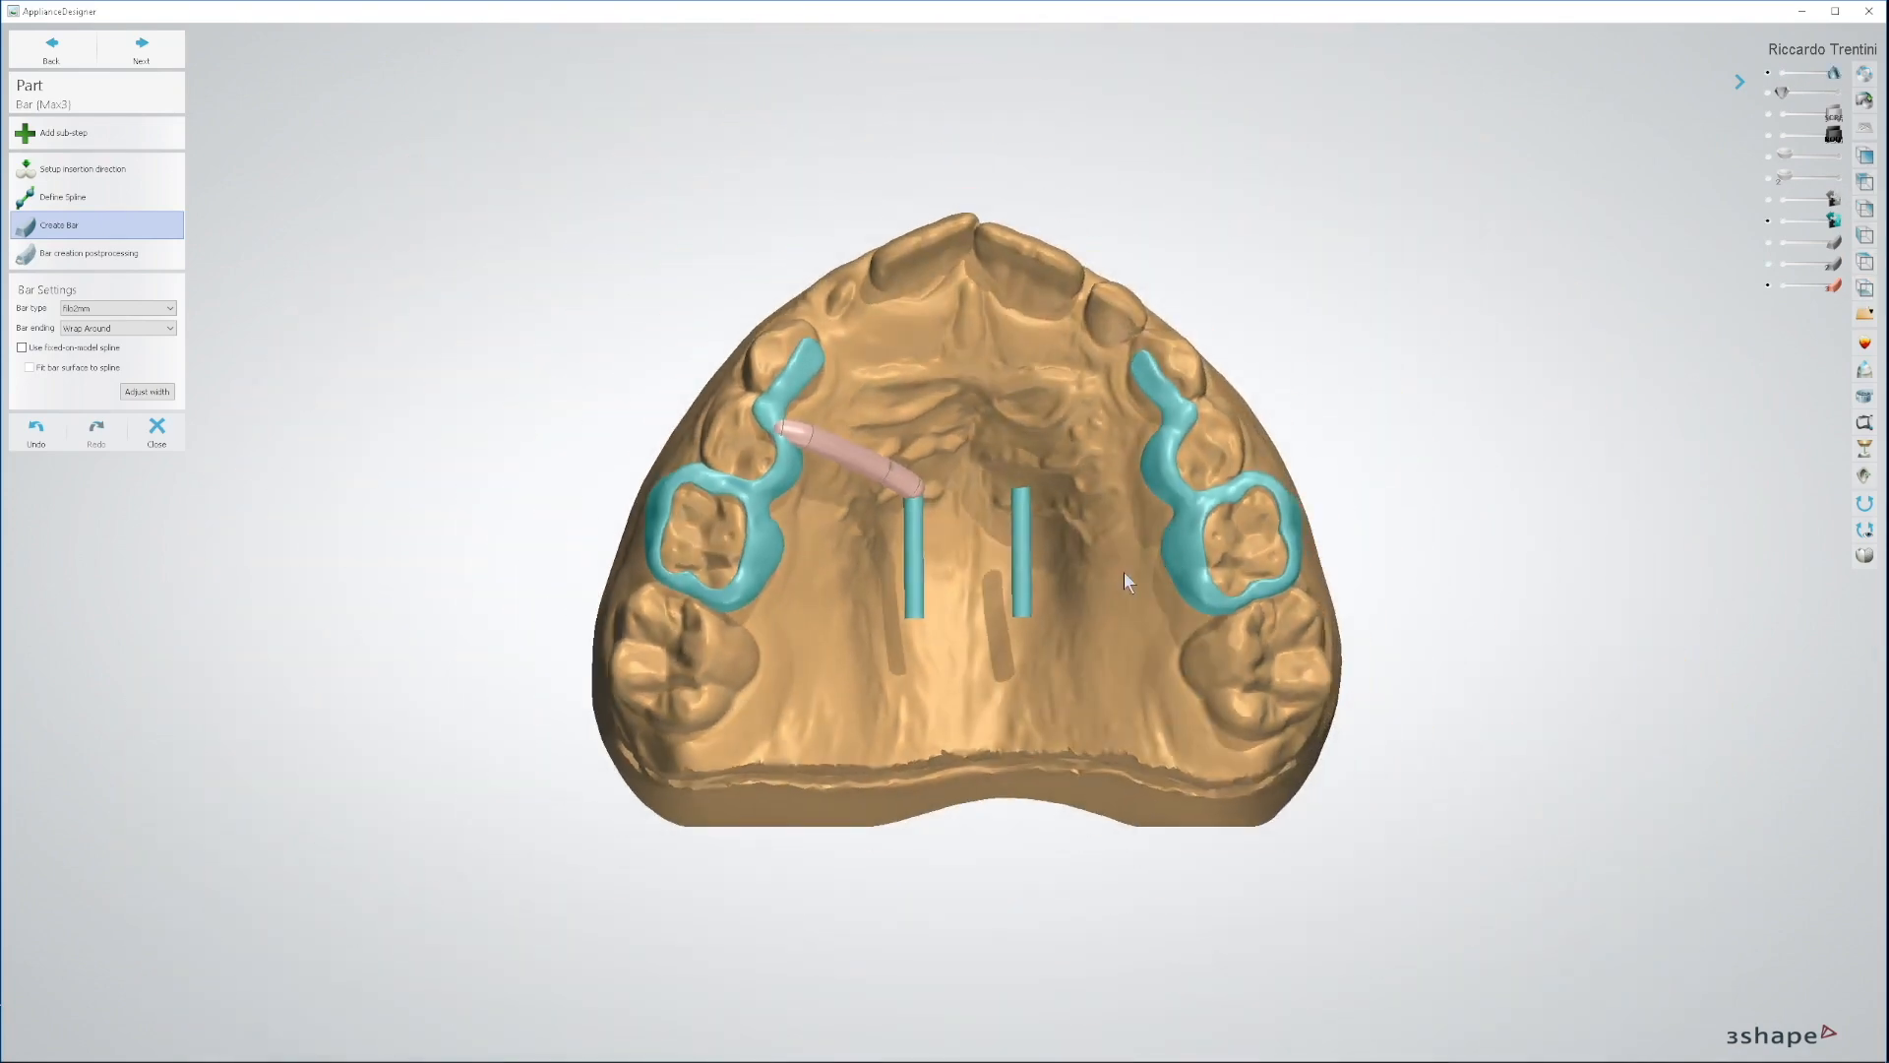
mouse_move(955, 526)
right_down()
mouse_move(946, 466)
mouse_move(960, 557)
mouse_move(955, 528)
right_up()
click(1768, 264)
click(1768, 242)
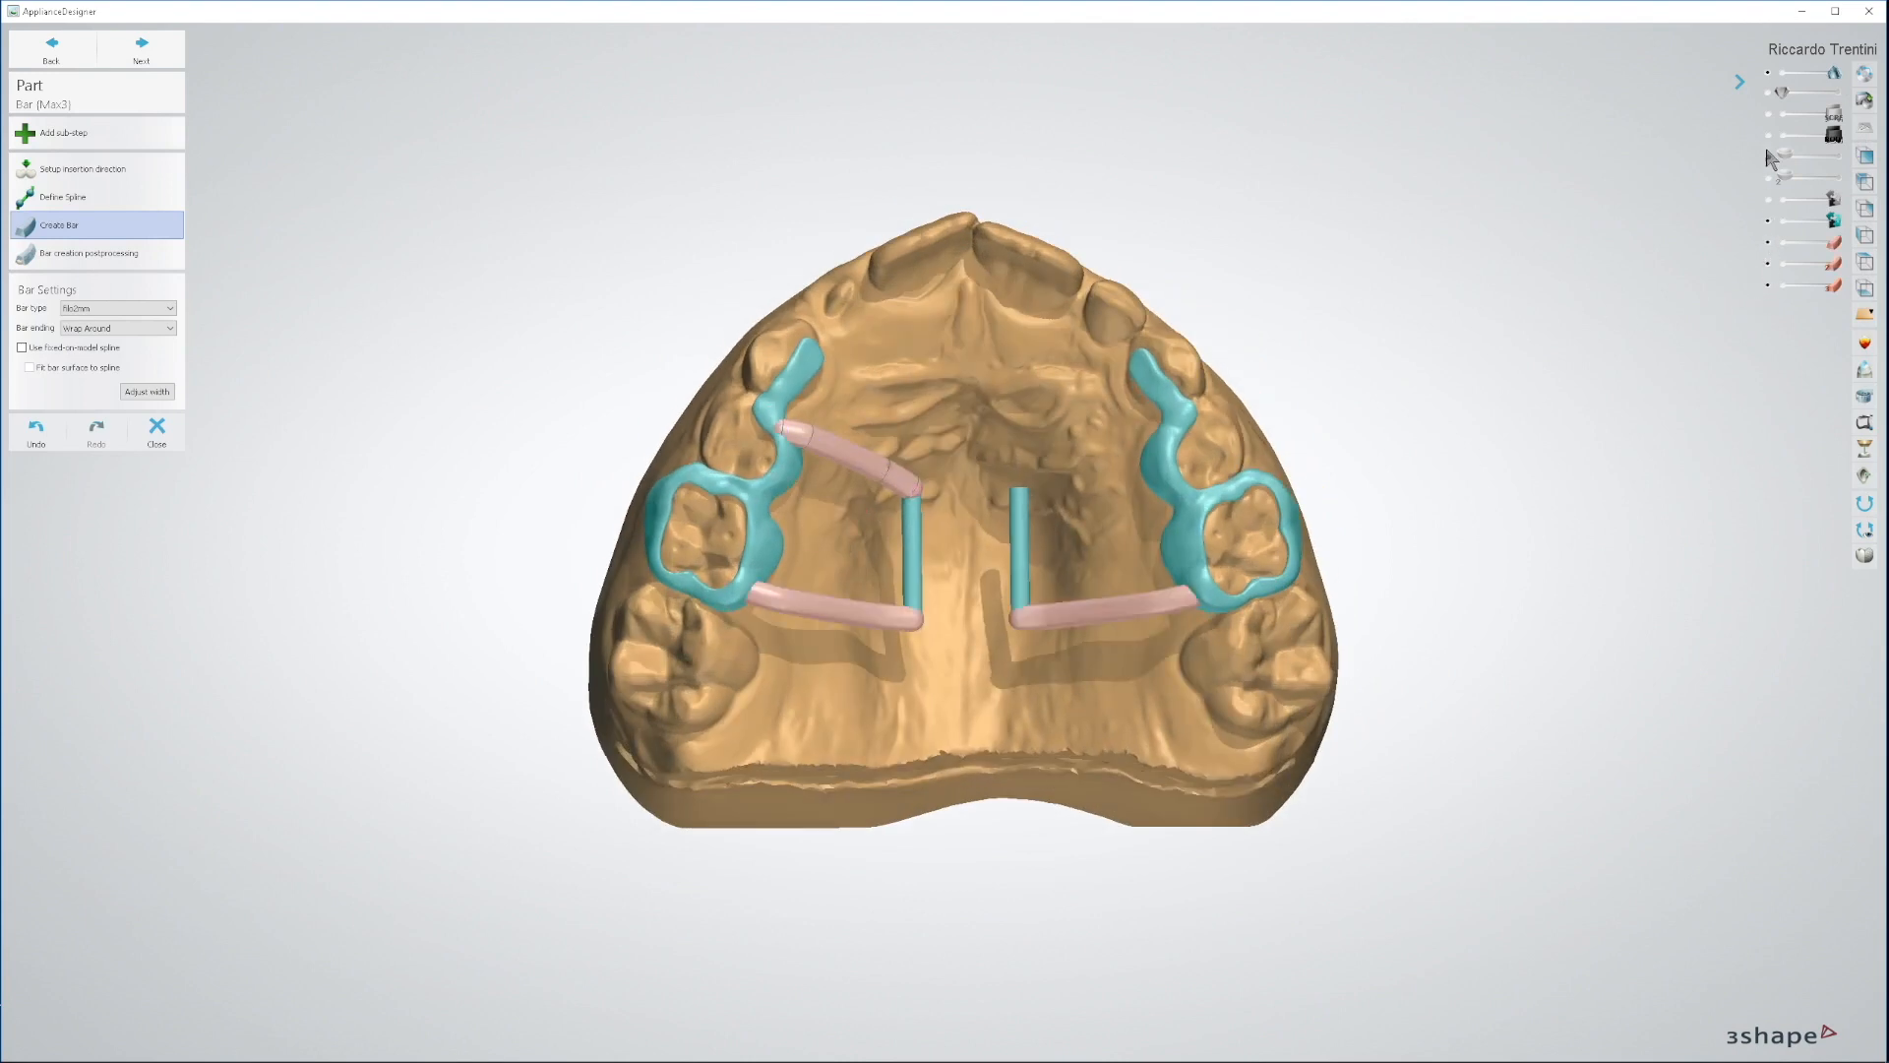
click(1768, 135)
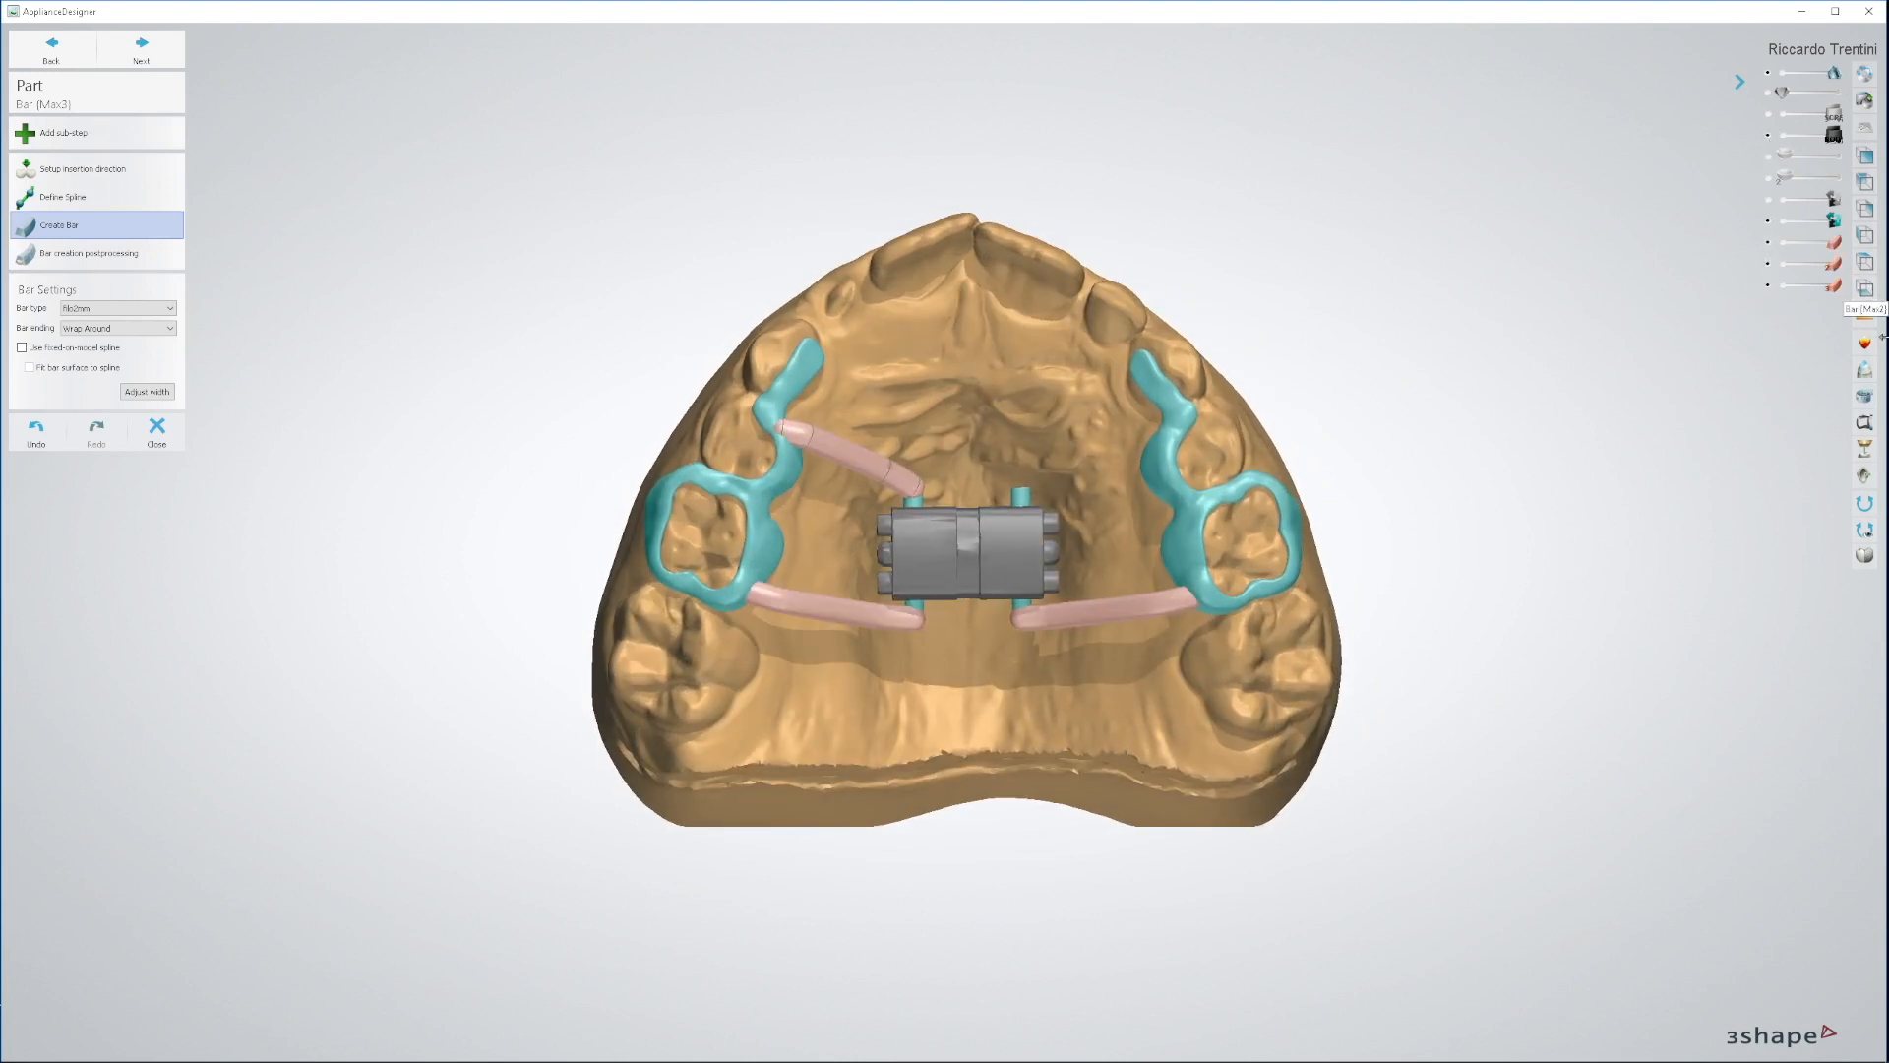
right_drag(1035, 635, 988, 720)
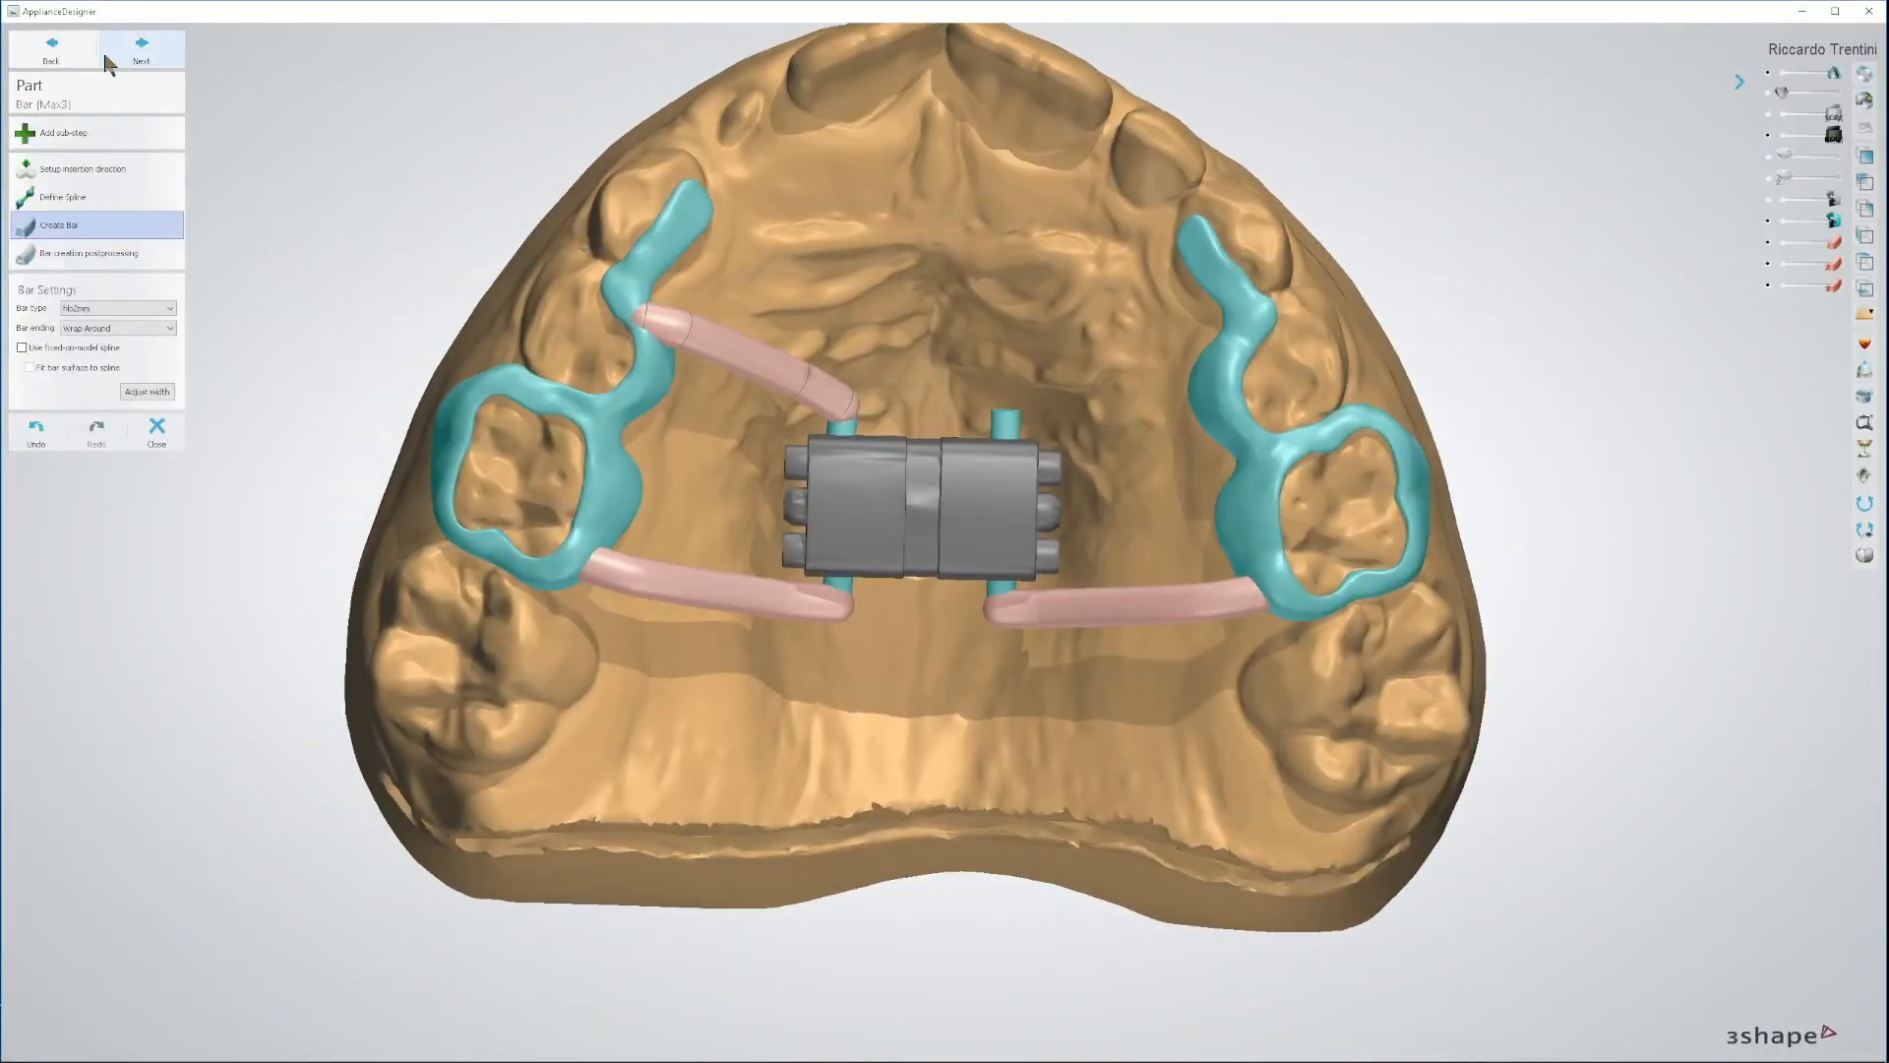
Step: Complete the third bar and create a copy of it as a fourth bar part with the default properties
click(134, 51)
click(140, 54)
right_drag(606, 361, 616, 264)
right_drag(590, 452, 511, 356)
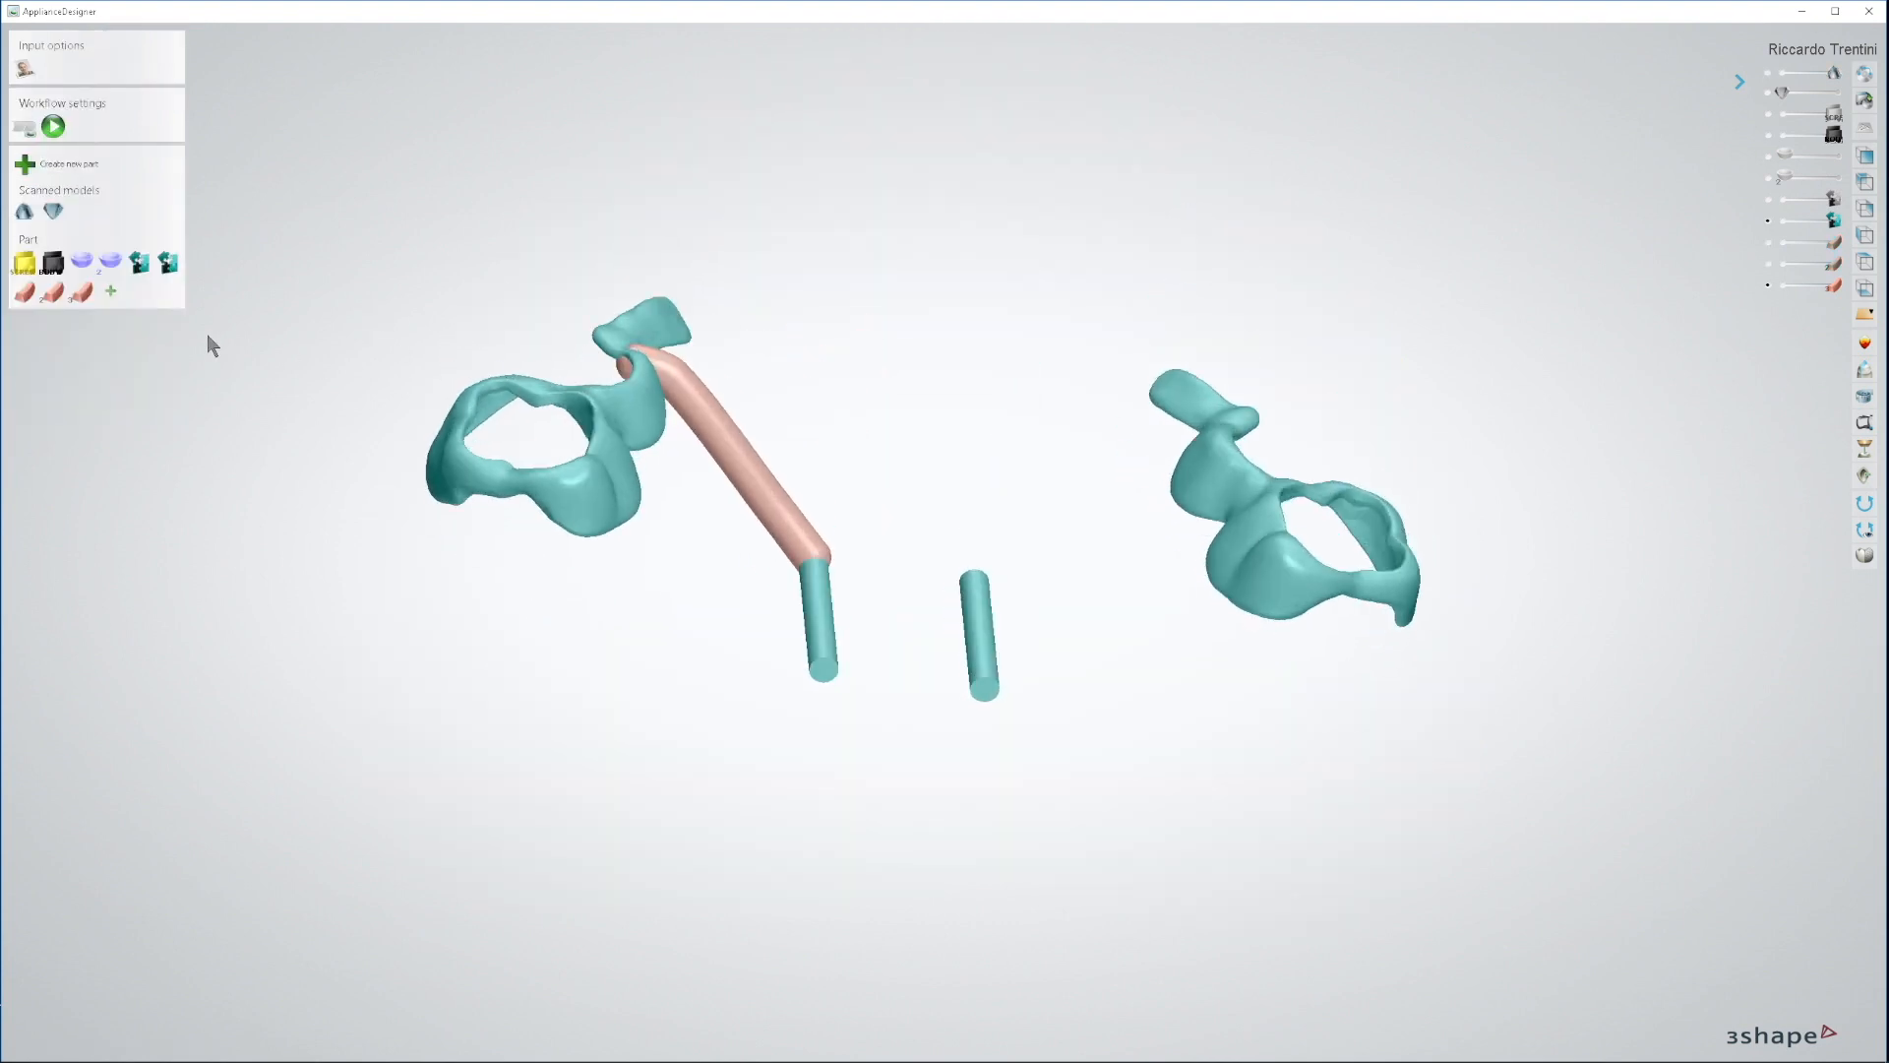
right_click(82, 290)
click(131, 326)
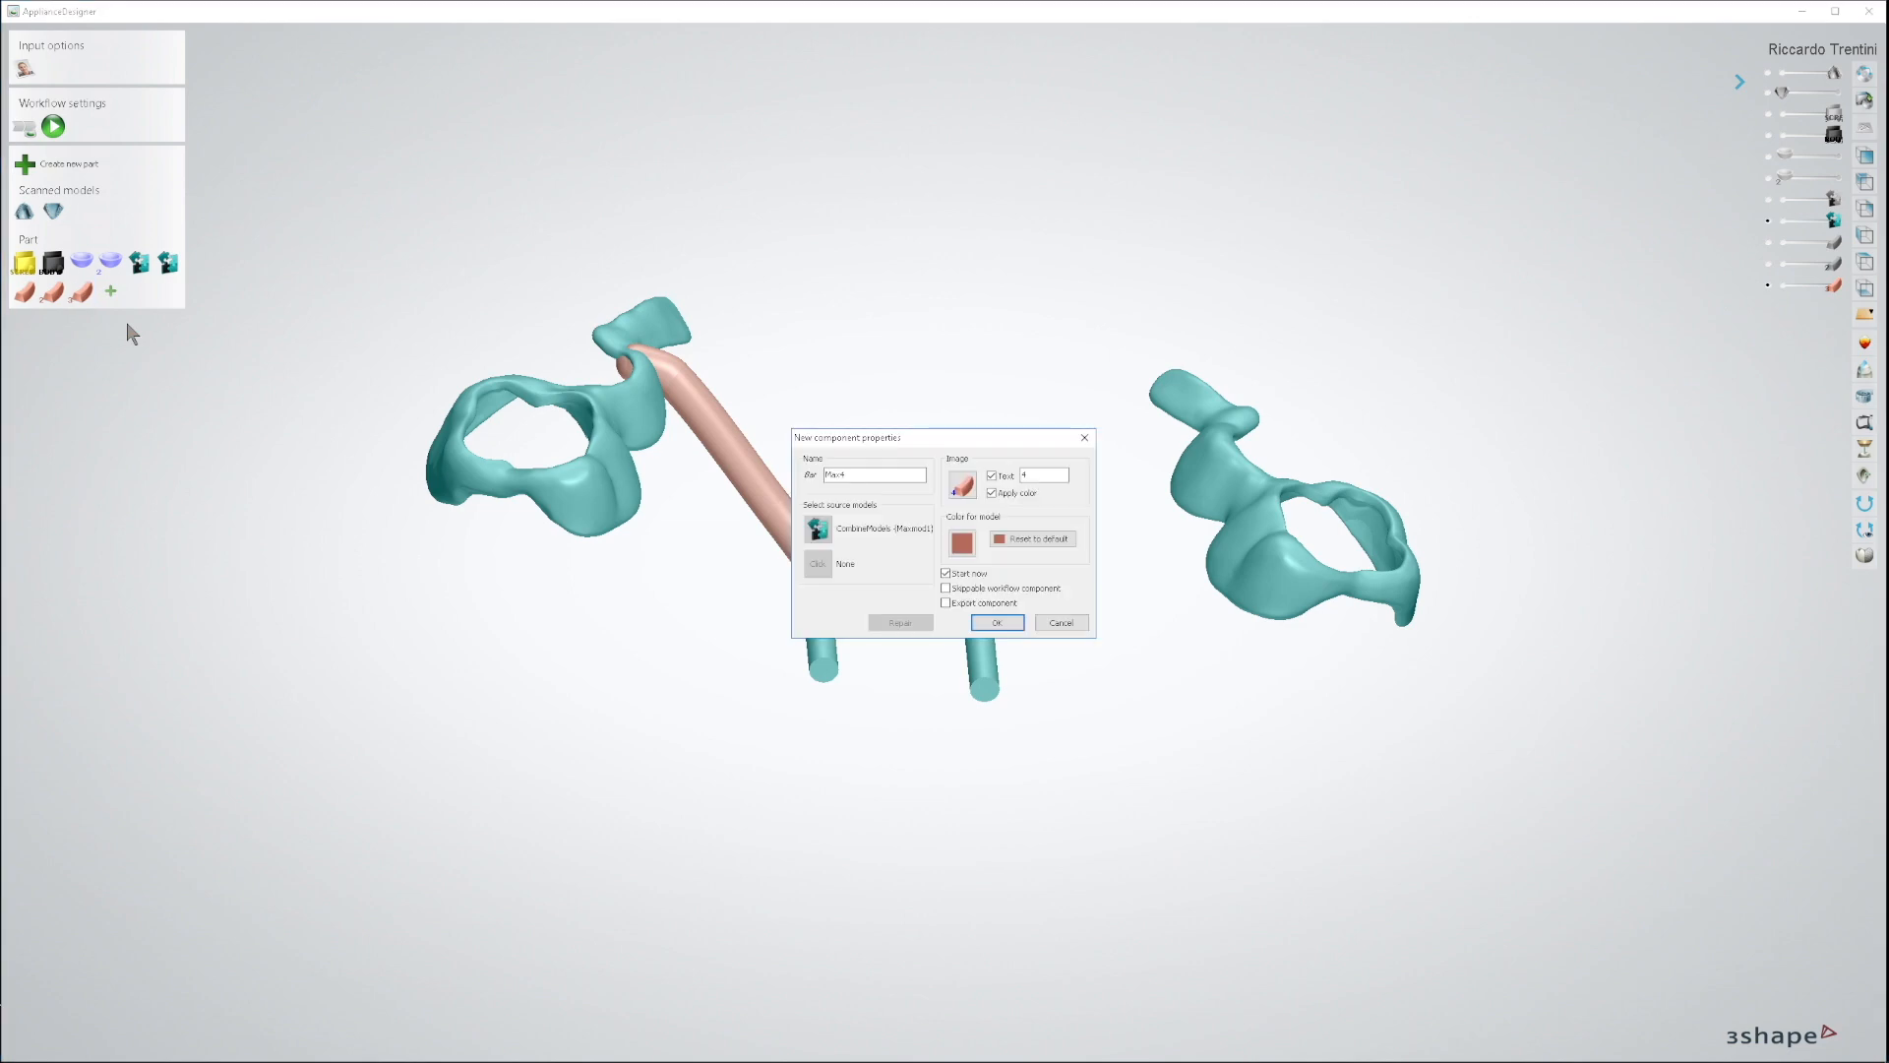
click(997, 621)
Step: Move the fourth bar's spline ends to the other rod's front end and the opposite shell's premolar part, and proceed to the bar creation
click(30, 197)
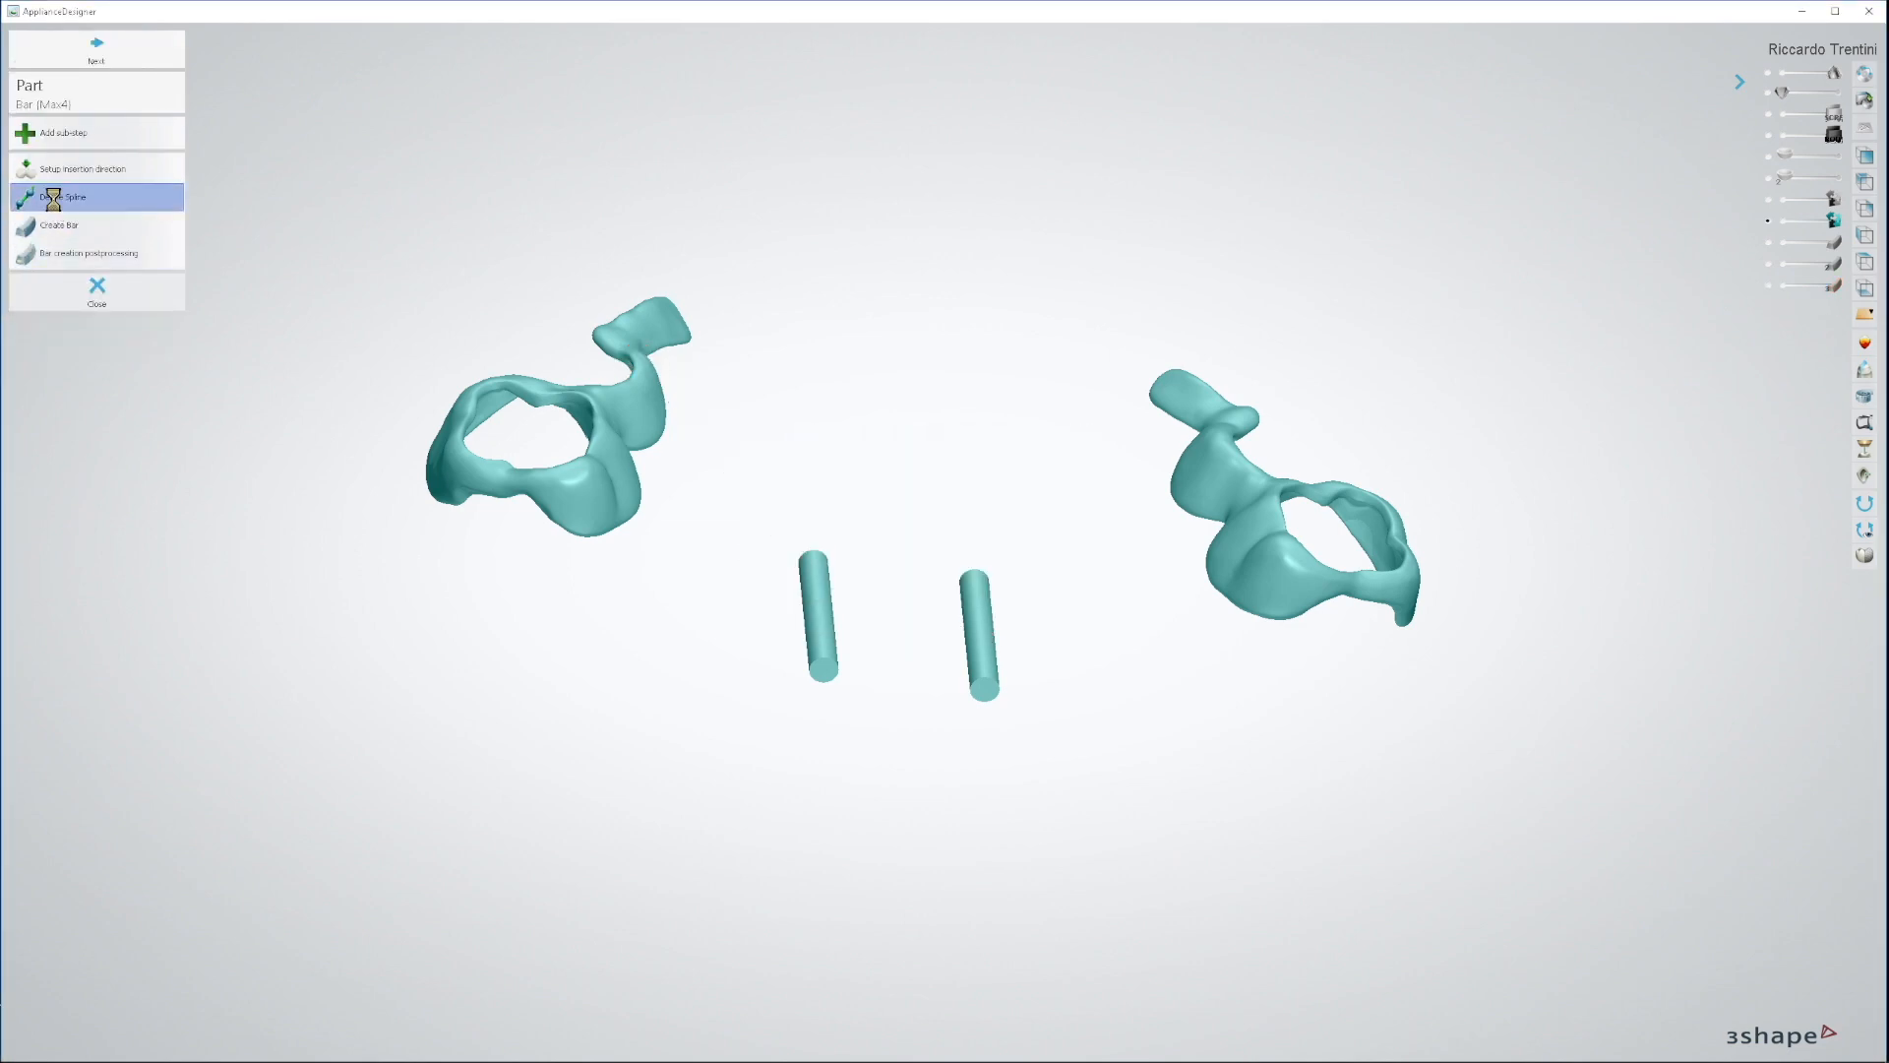
drag(793, 198, 997, 157)
right_drag(1000, 159, 1020, 268)
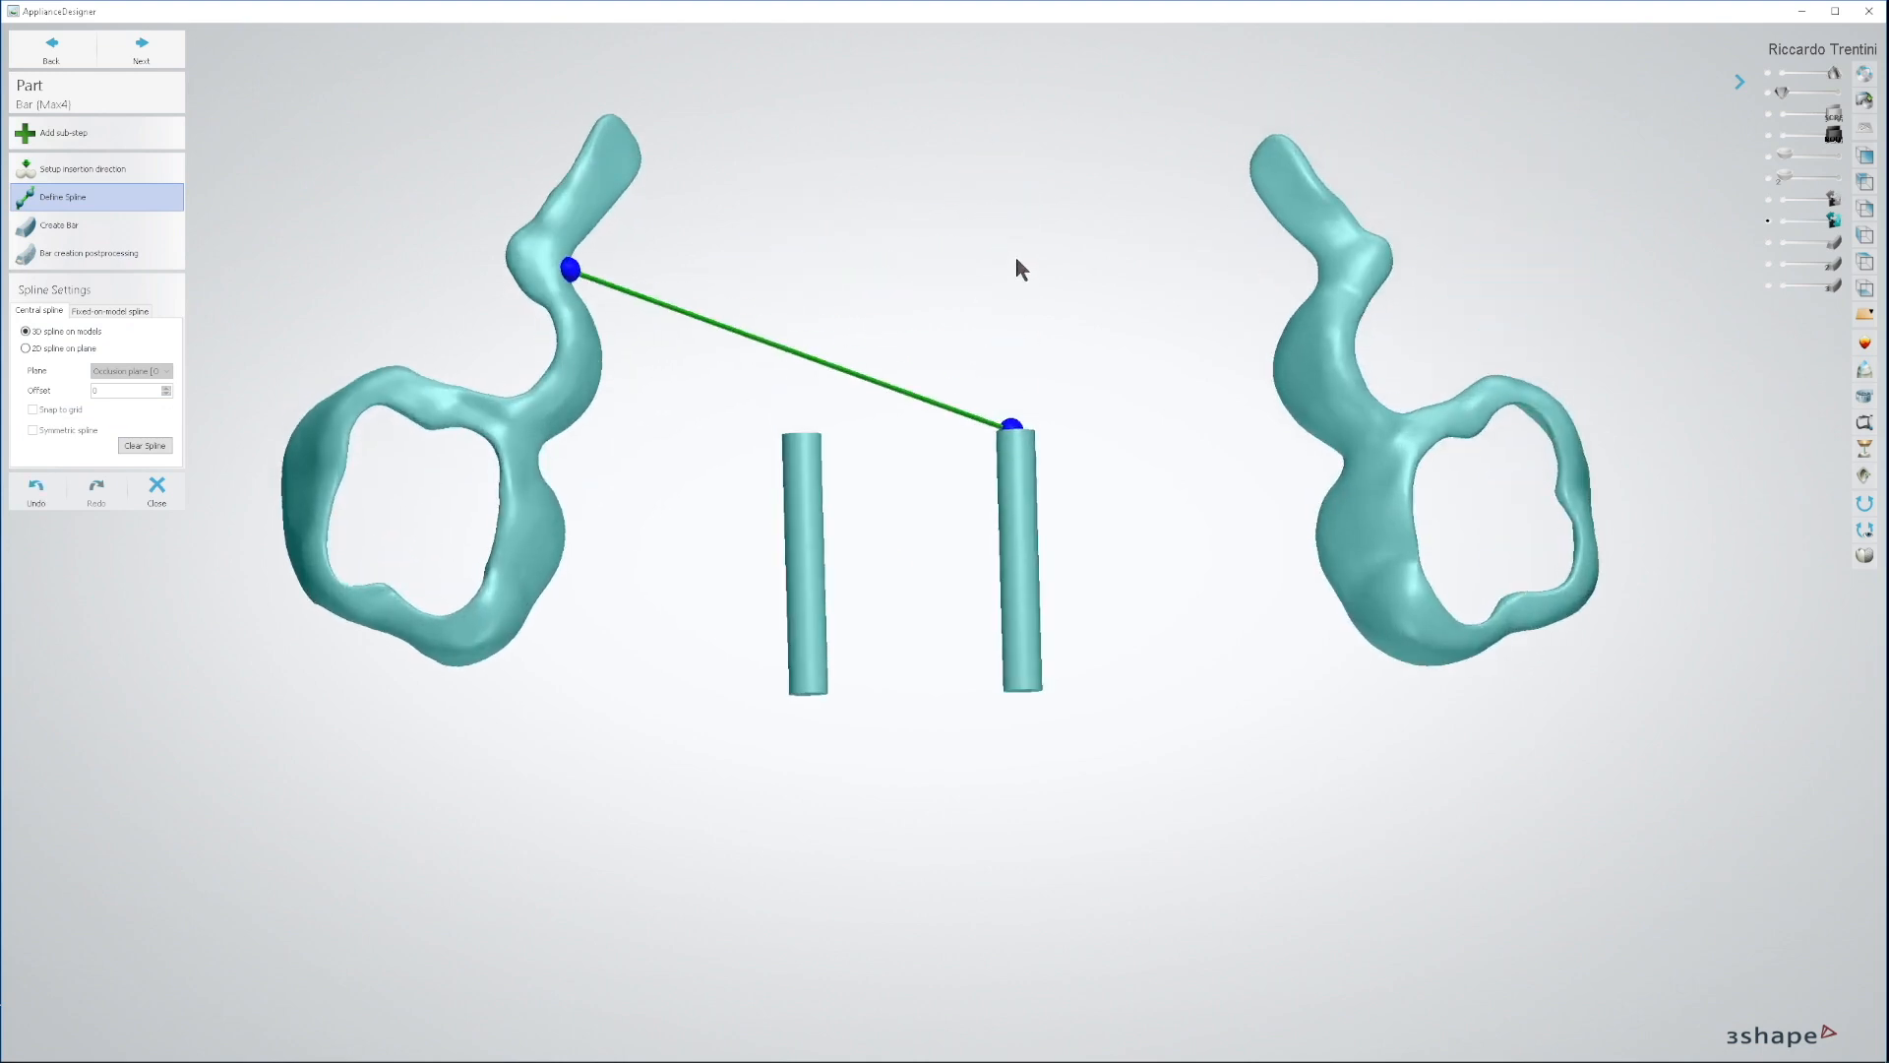
drag(571, 260, 1330, 289)
click(142, 47)
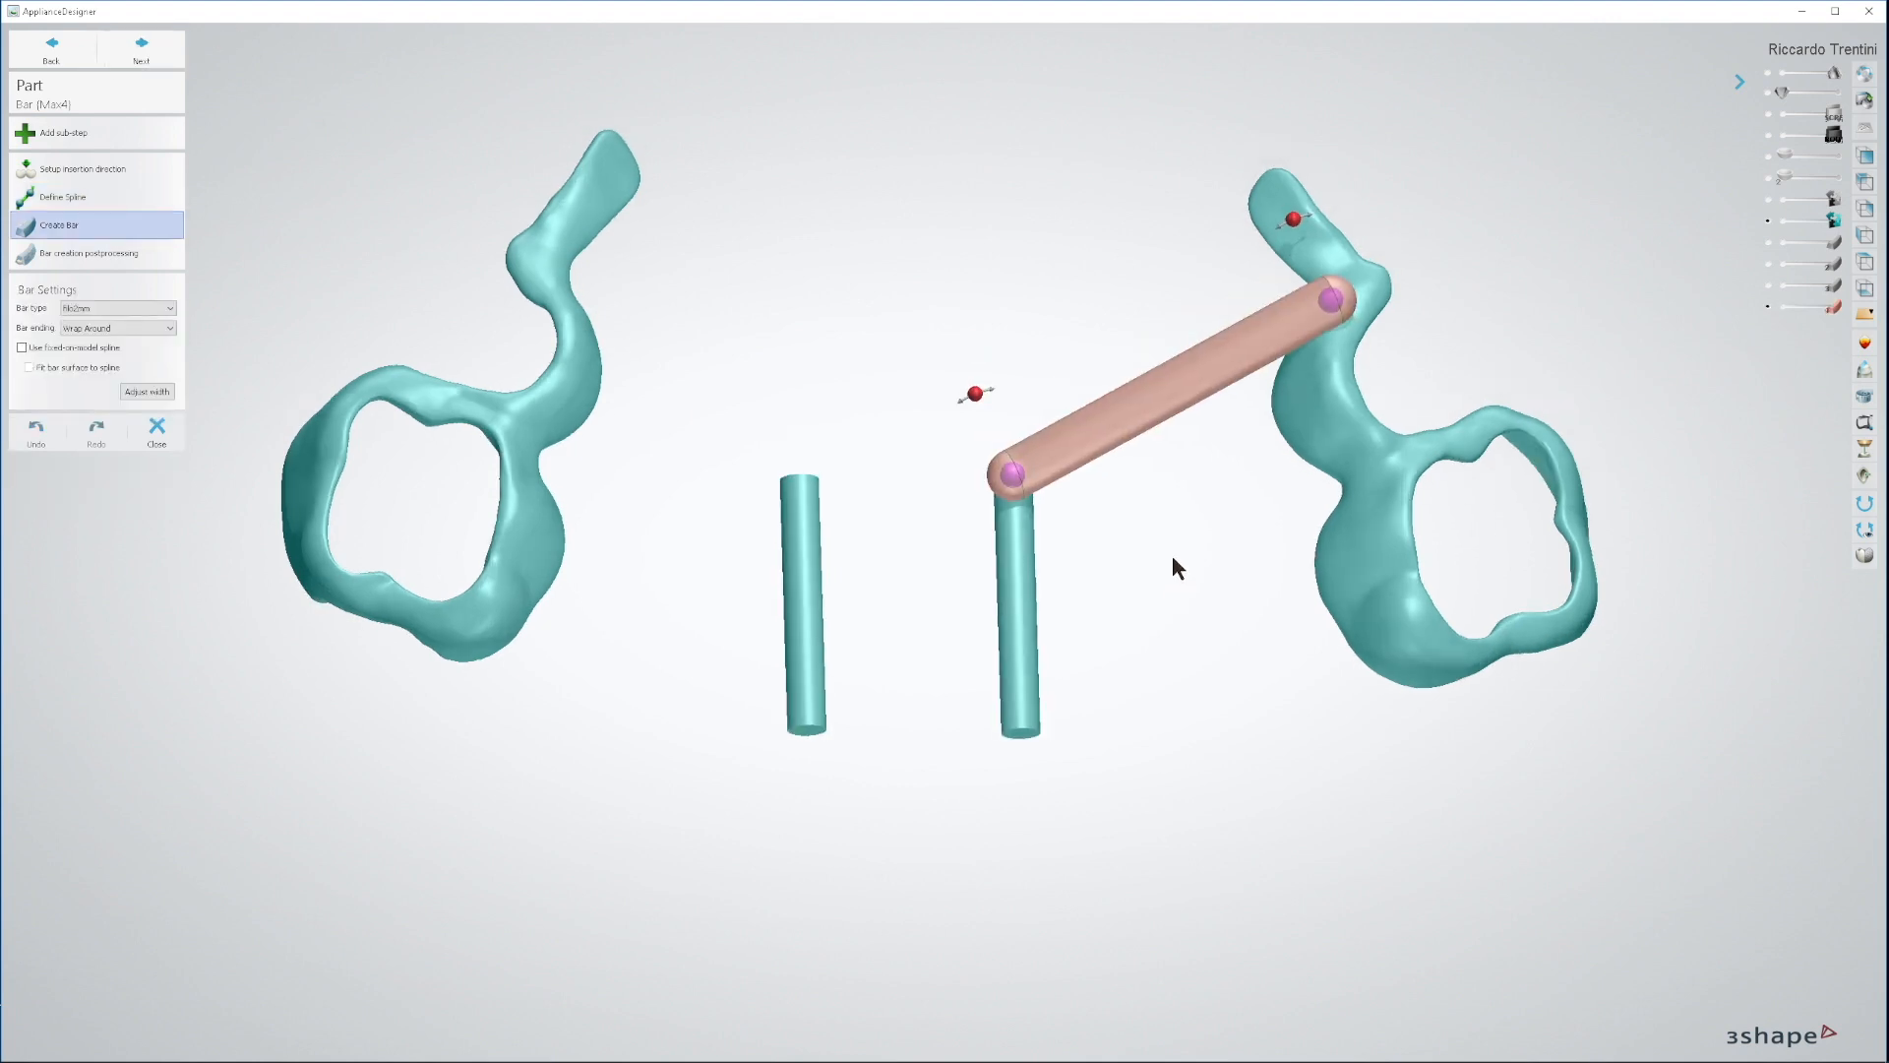
Step: Add intermediate control points to the fourth bar and show the other three bars and the expansion screw
click(1290, 325)
click(1768, 242)
click(1768, 263)
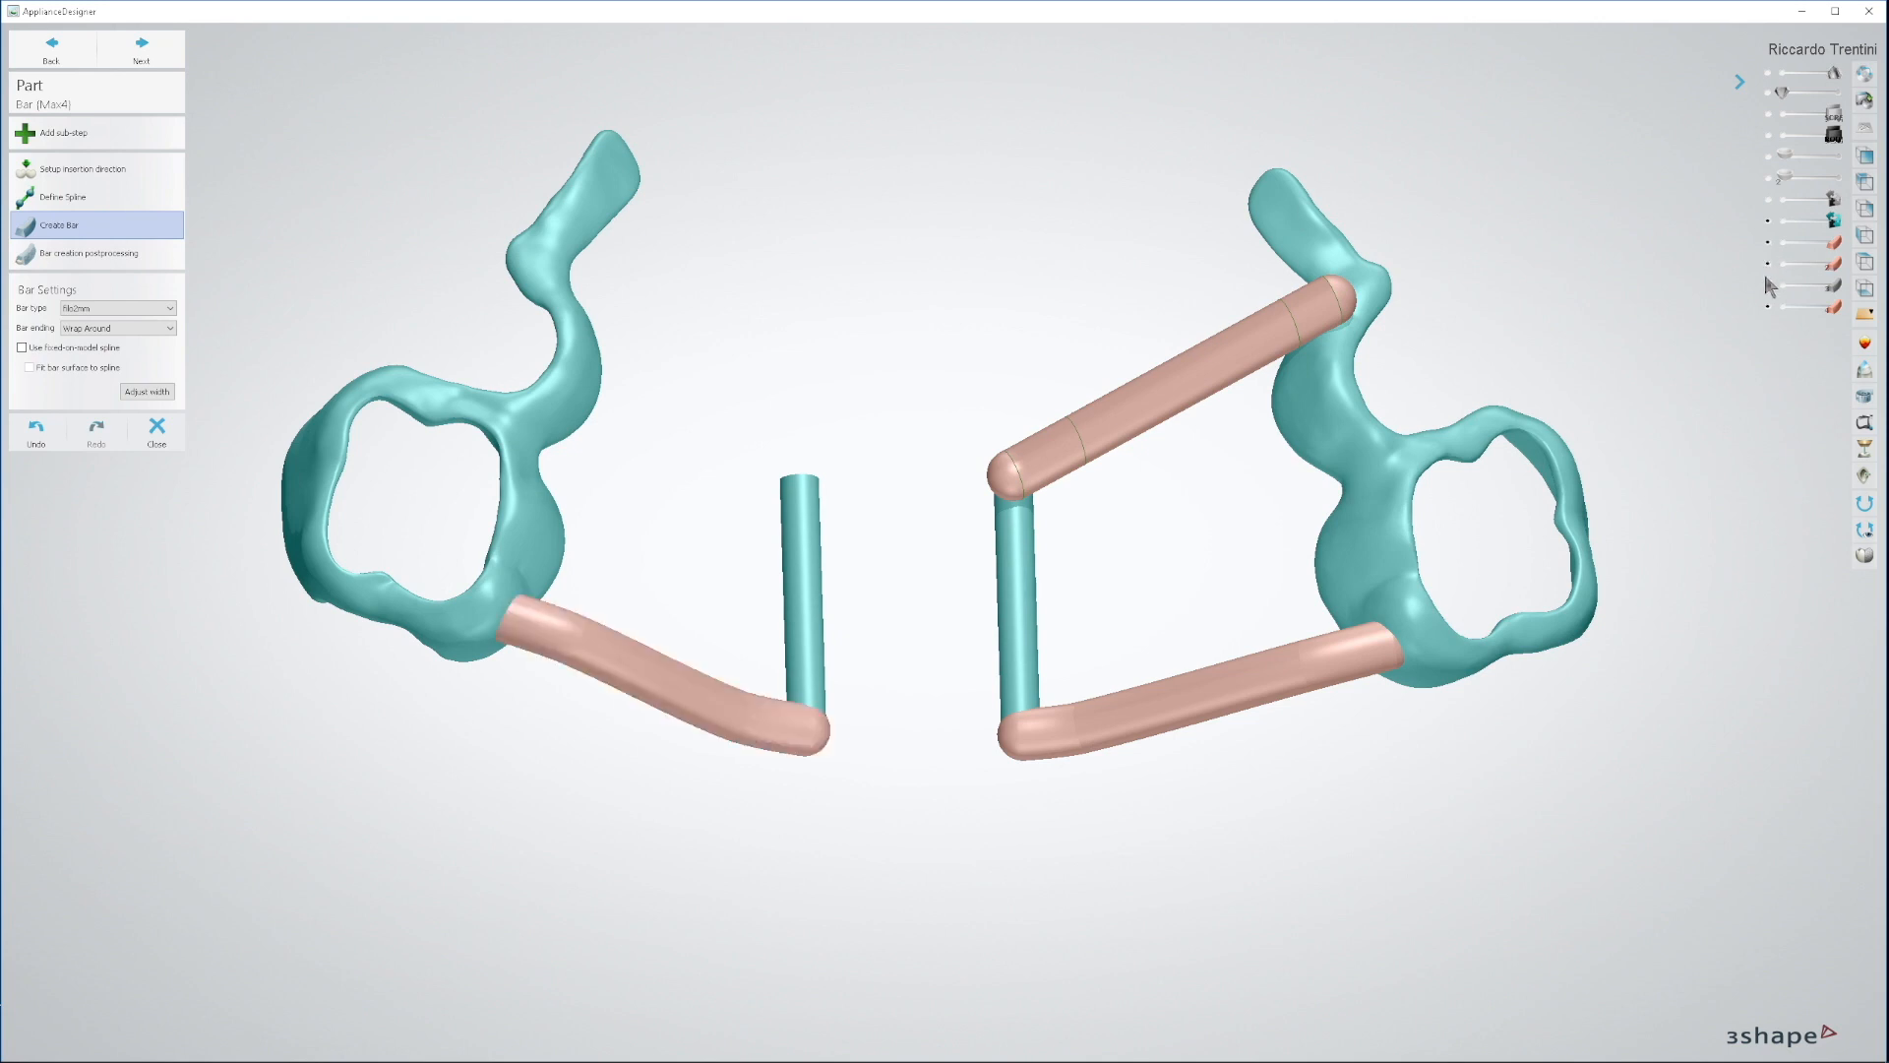
click(1768, 285)
click(1767, 135)
Step: Bend the fourth bar by adjusting its orientation handles and moving its end points at the rod and into the shell
right_drag(1332, 418, 1340, 527)
right_drag(1228, 348, 1327, 393)
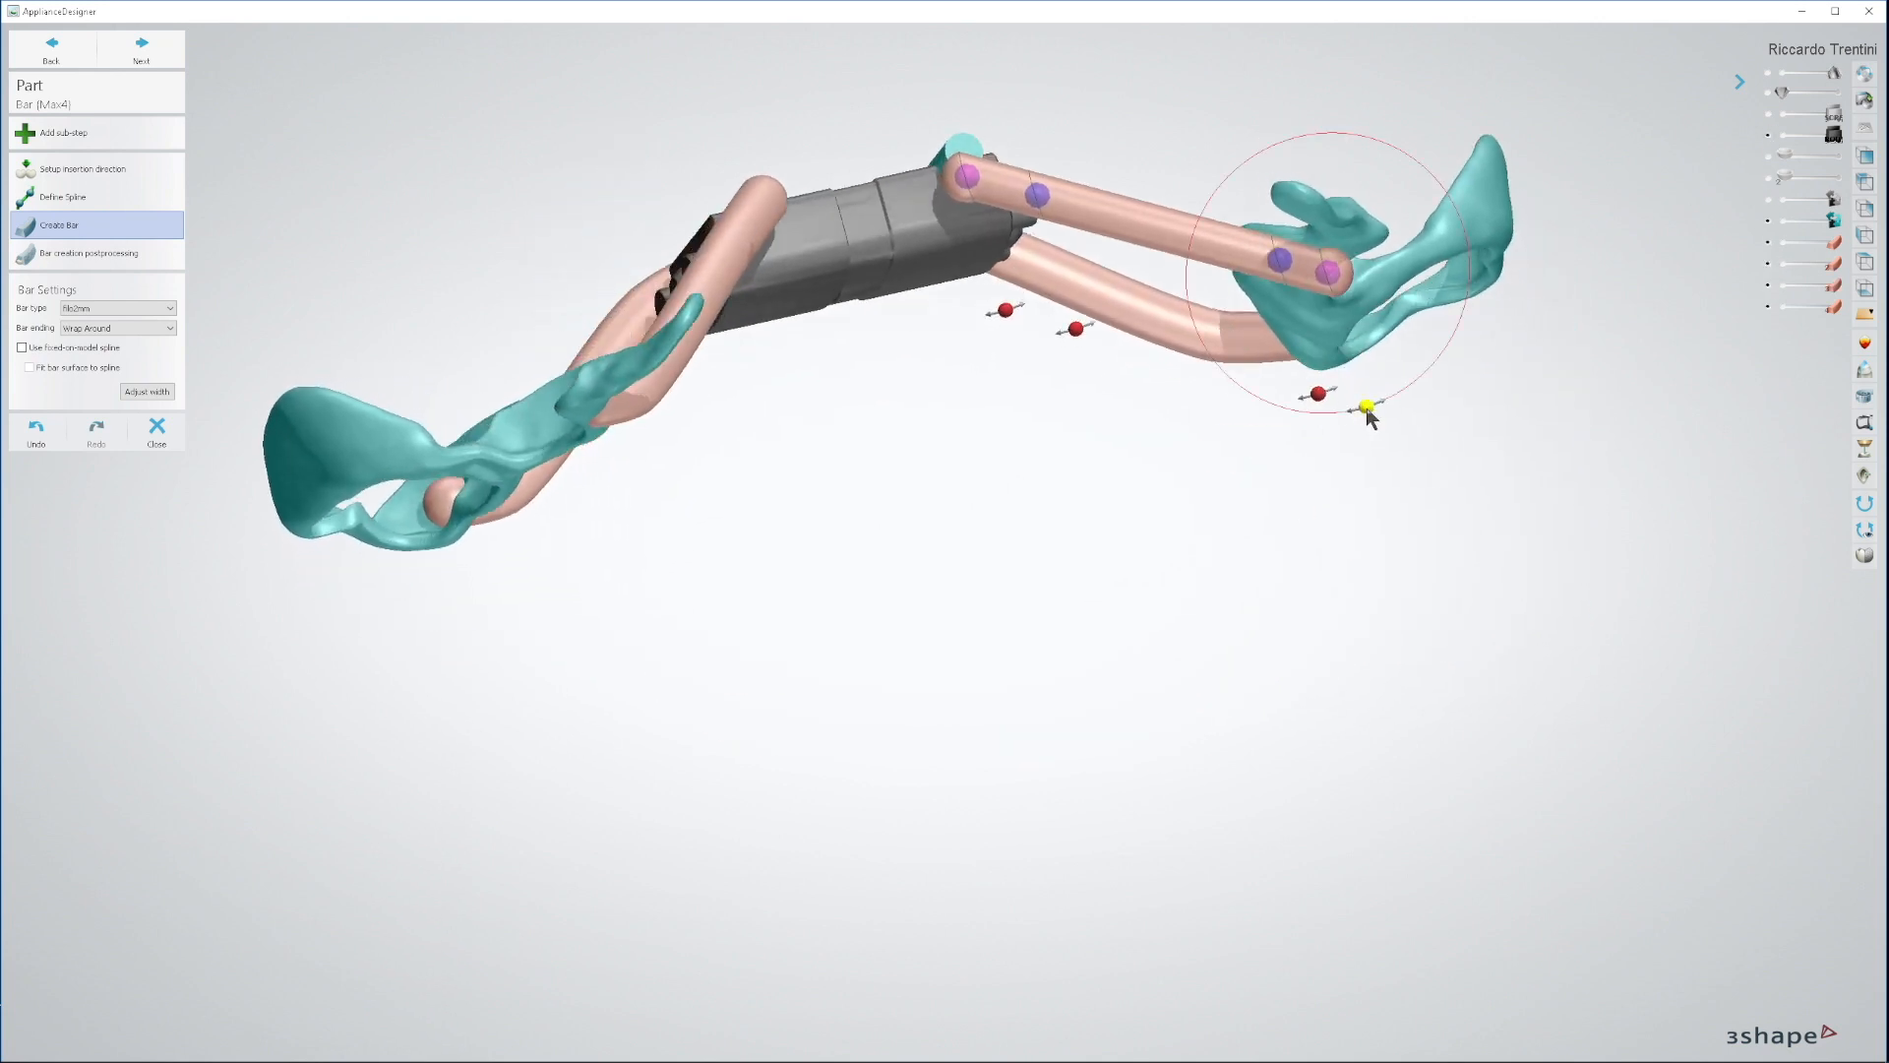
drag(1367, 408, 1304, 422)
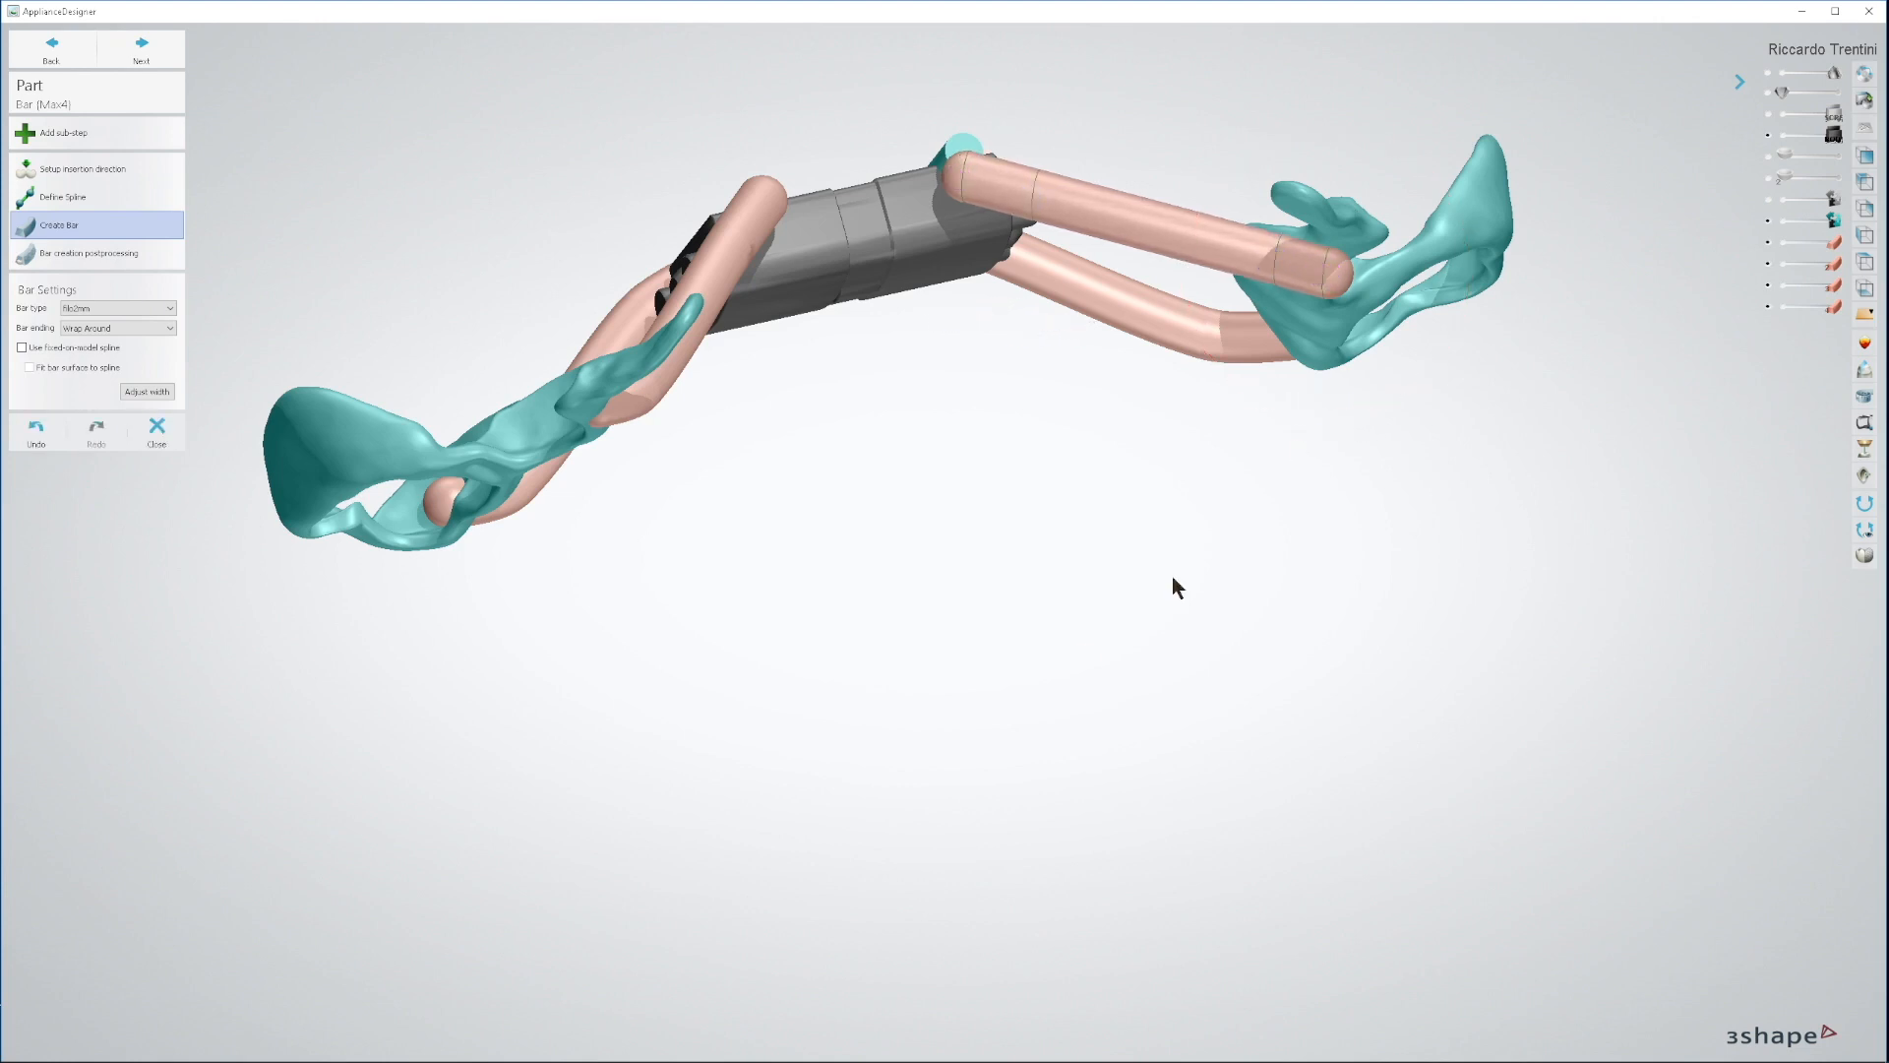
drag(960, 171, 964, 147)
right_drag(1263, 267, 1320, 193)
right_drag(1288, 551, 1285, 492)
drag(1252, 720, 1297, 729)
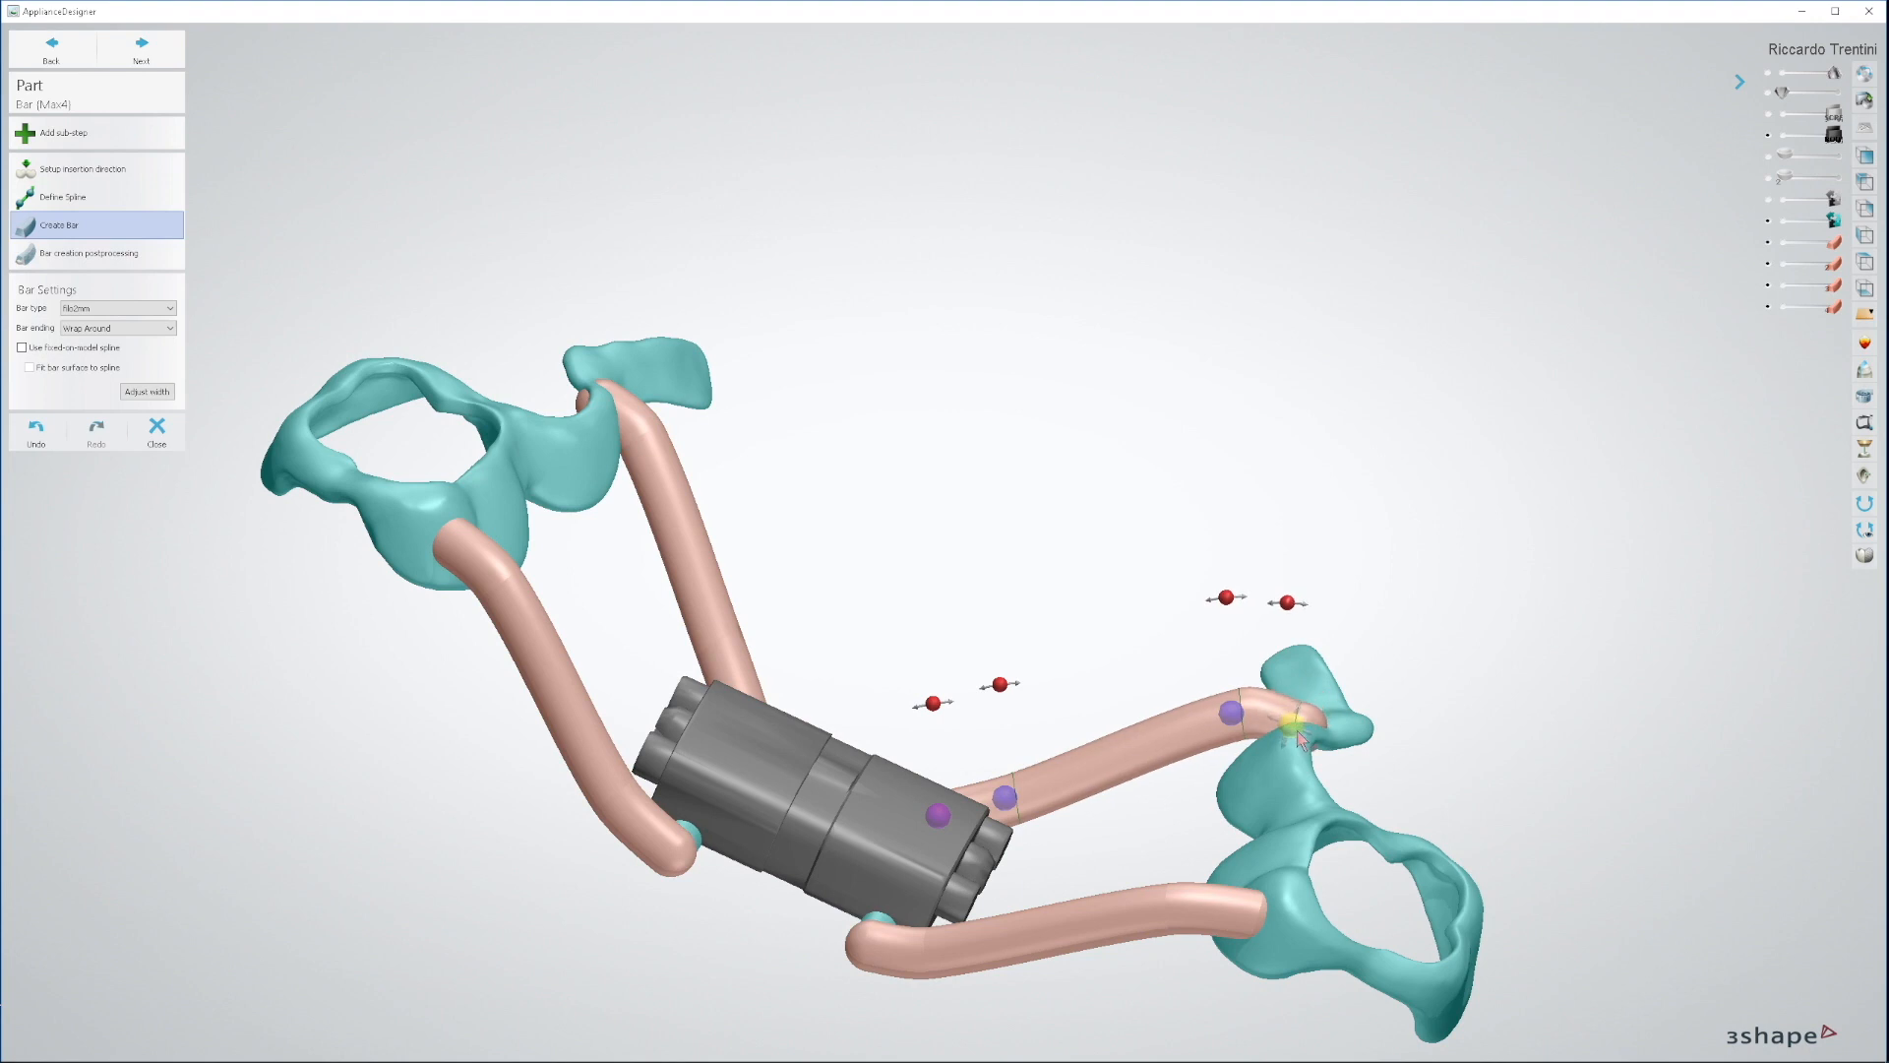
right_drag(1298, 733, 1329, 791)
right_drag(1320, 649, 1453, 662)
Step: Show the upper arch model, rotate the fourth bar's shell end and shift the adjacent control point slightly towards the palate
click(1767, 72)
right_drag(1554, 443, 1537, 275)
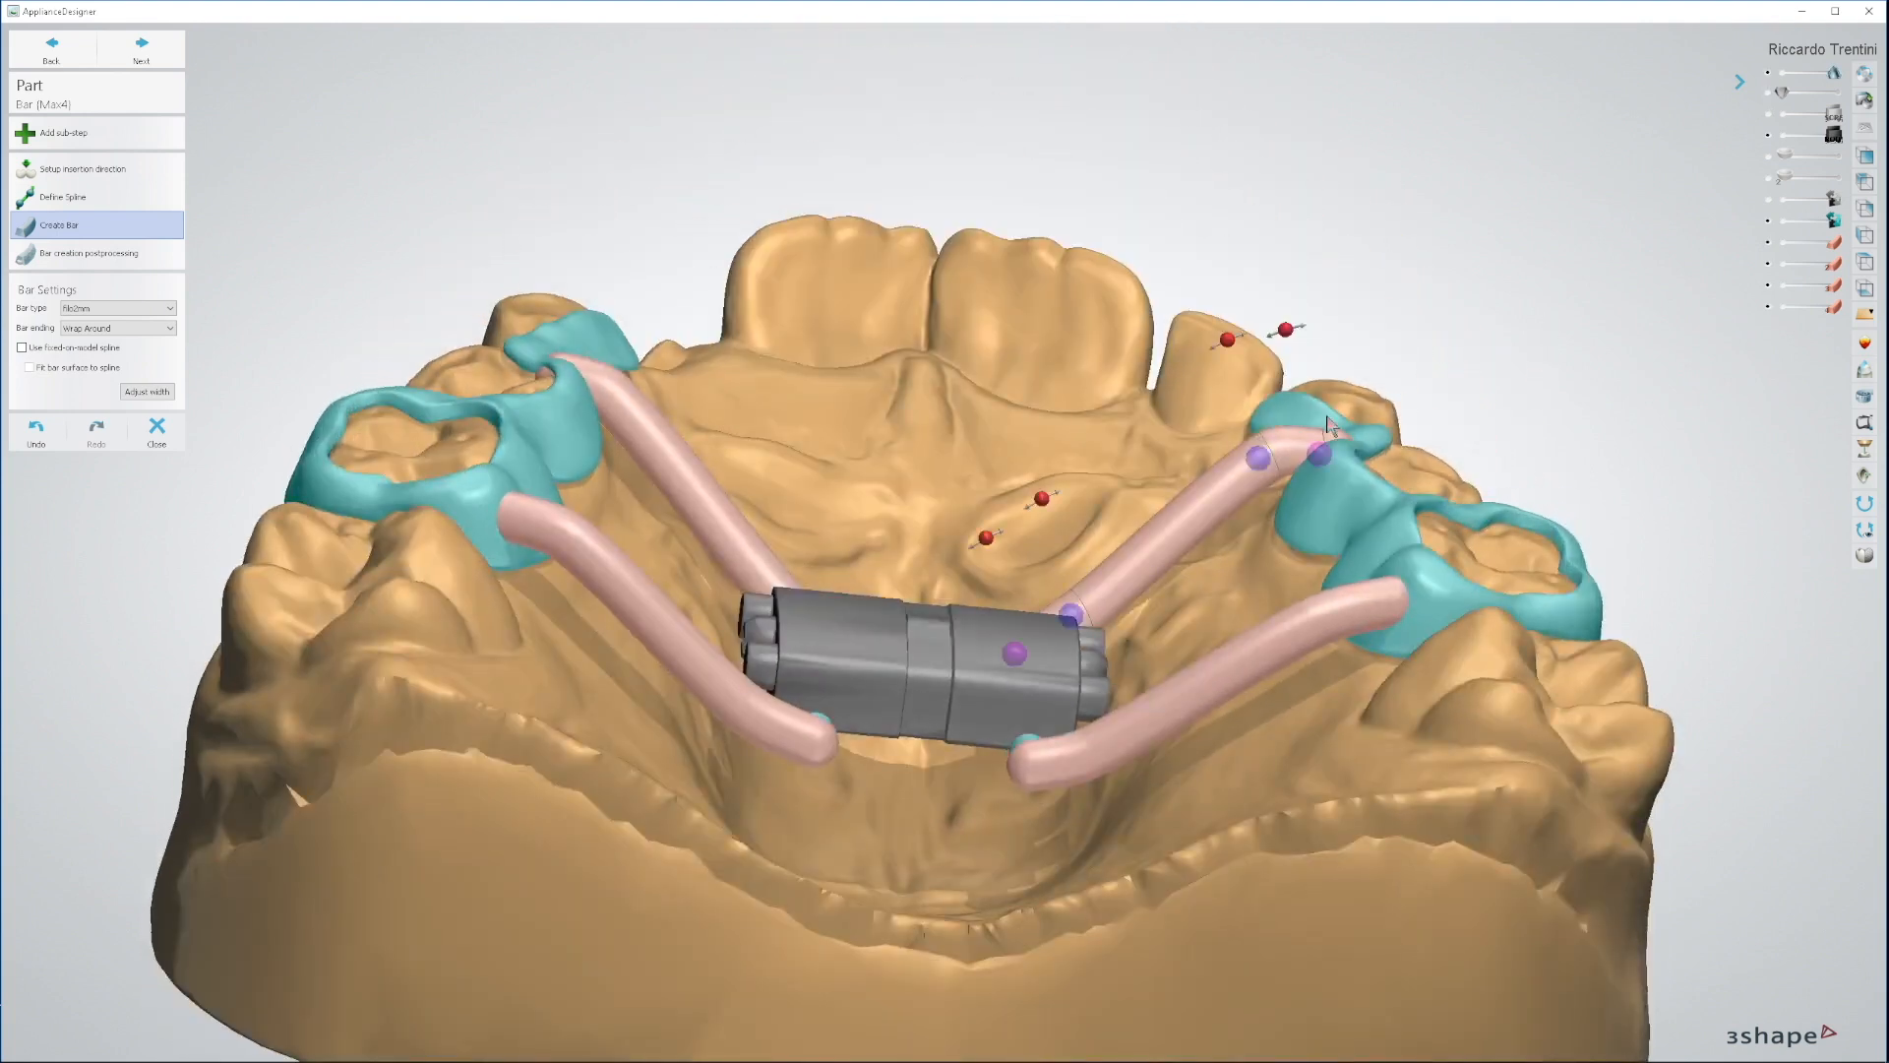
mouse_move(1287, 333)
mouse_down()
mouse_move(1324, 335)
mouse_move(1353, 374)
mouse_up()
drag(1260, 459, 1247, 474)
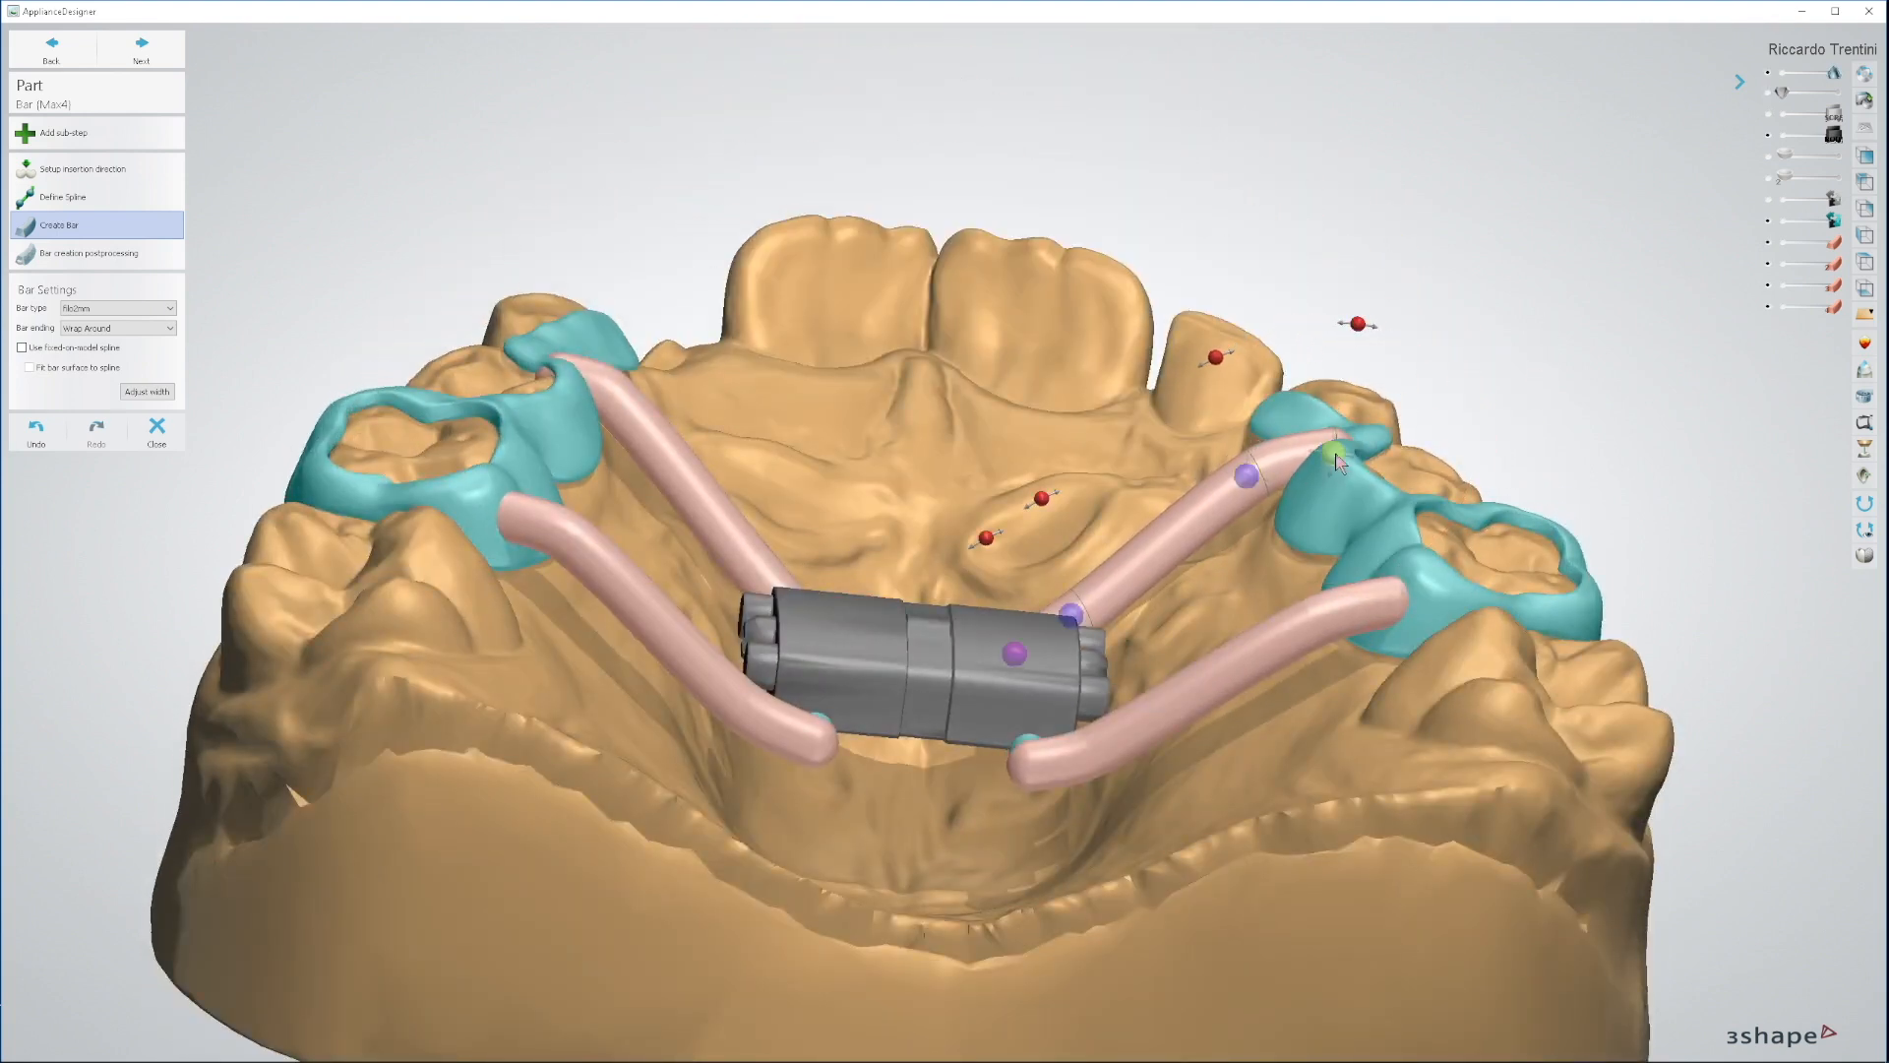
right_drag(1336, 464, 1313, 641)
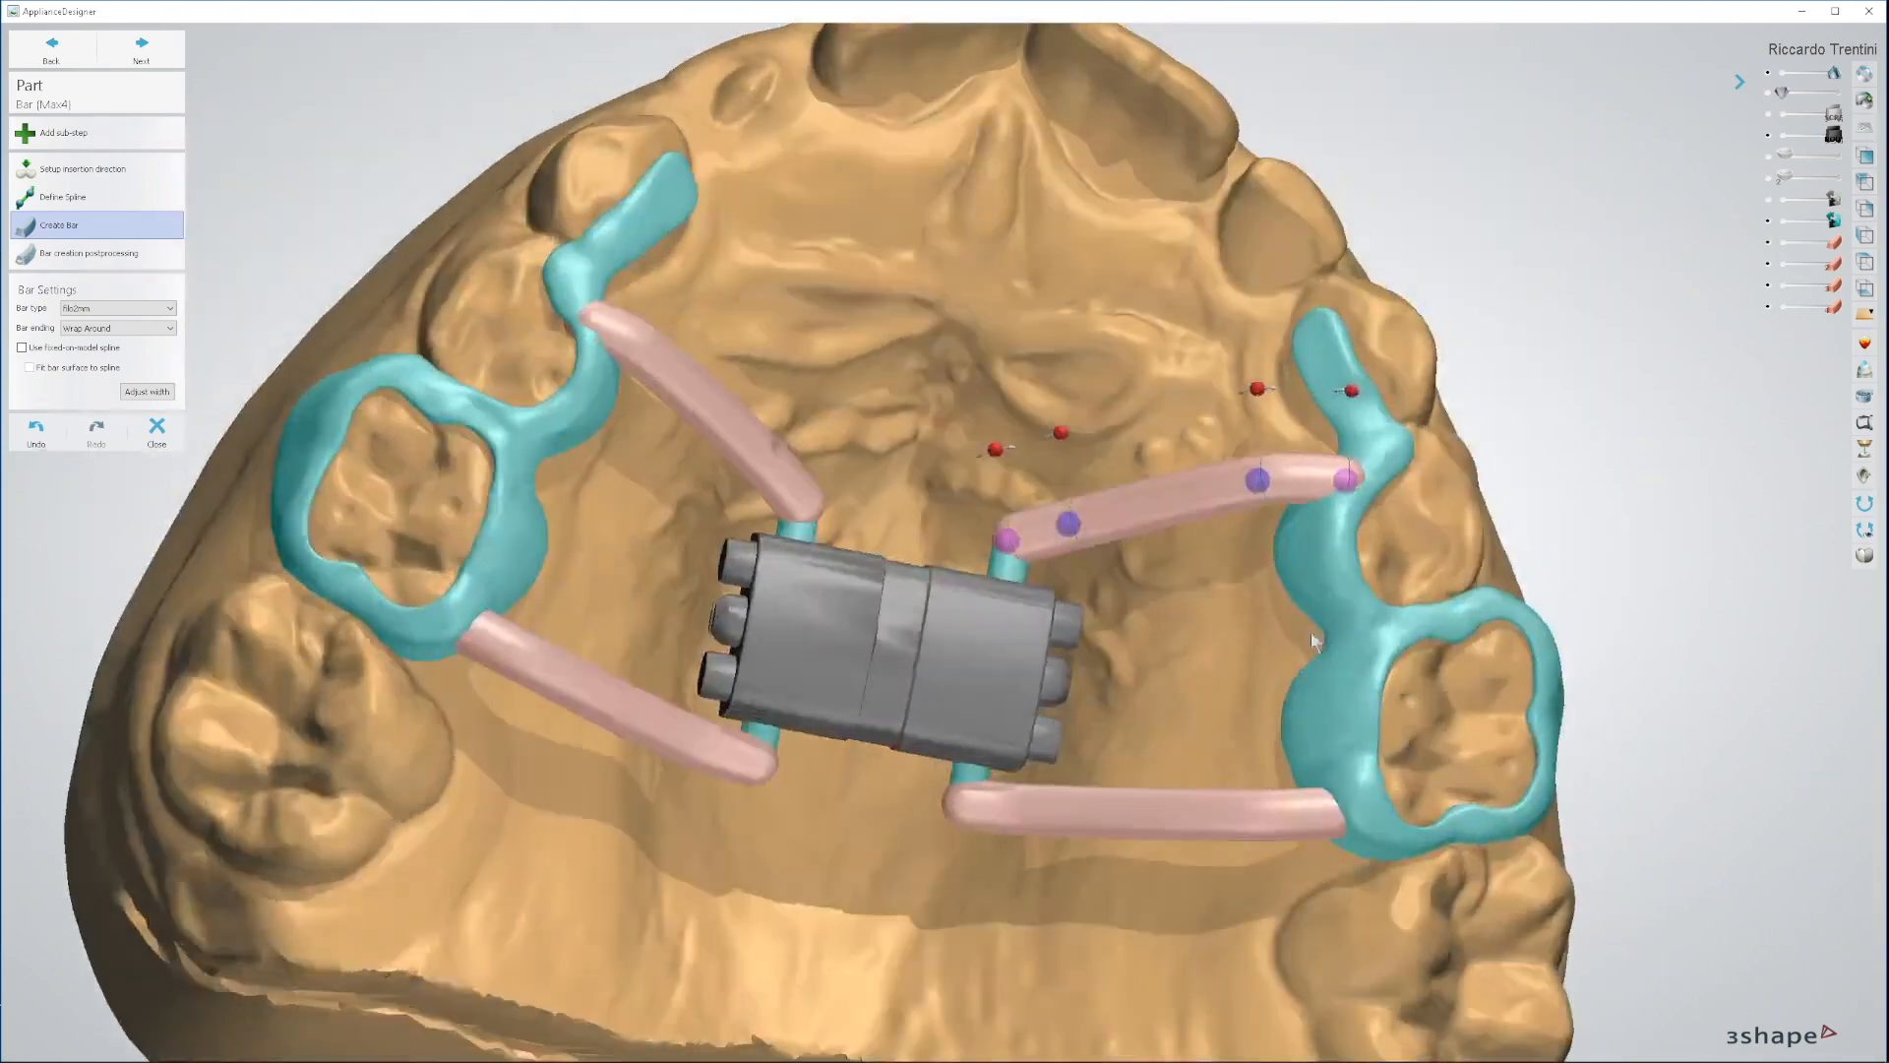
Step: Move the fourth bar's rod-side control point slightly away from the palate to keep clearance from the tissue
click(1068, 524)
right_drag(1102, 551, 984, 553)
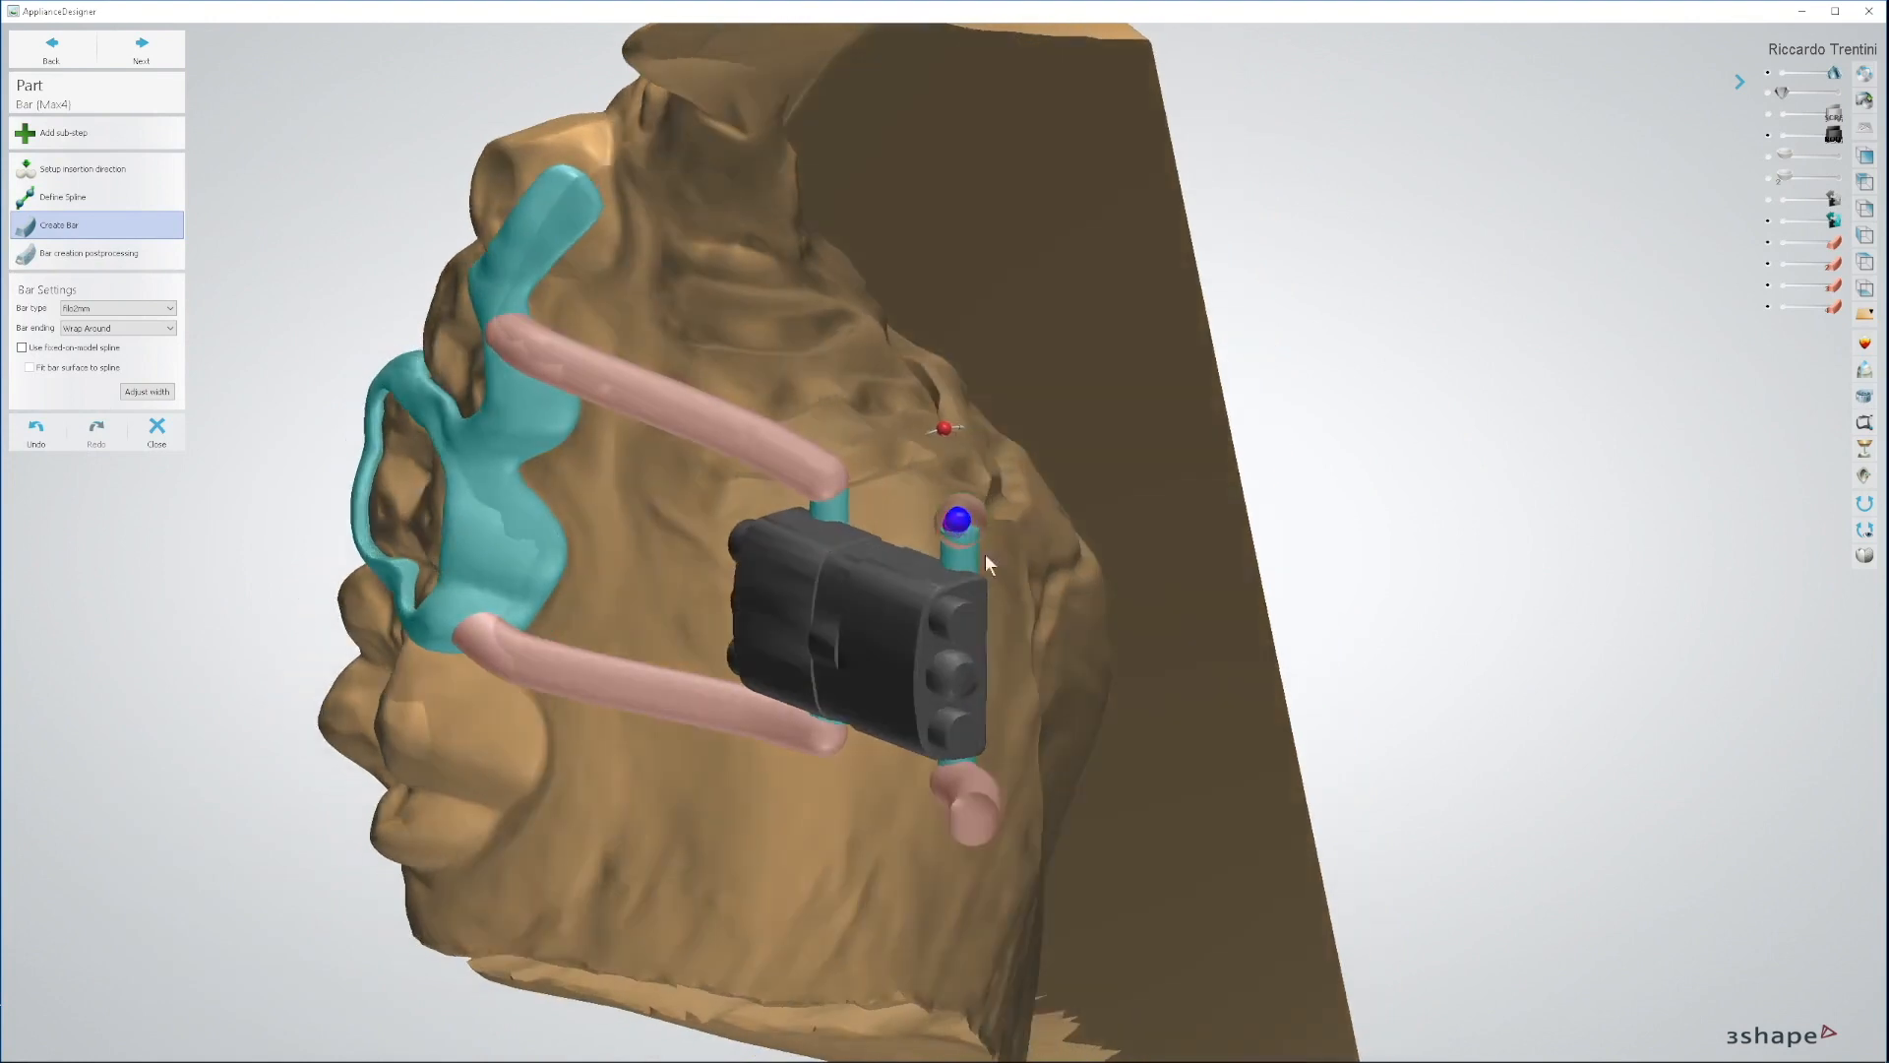
scroll(971, 500, up, 4)
scroll(970, 498, up, 3)
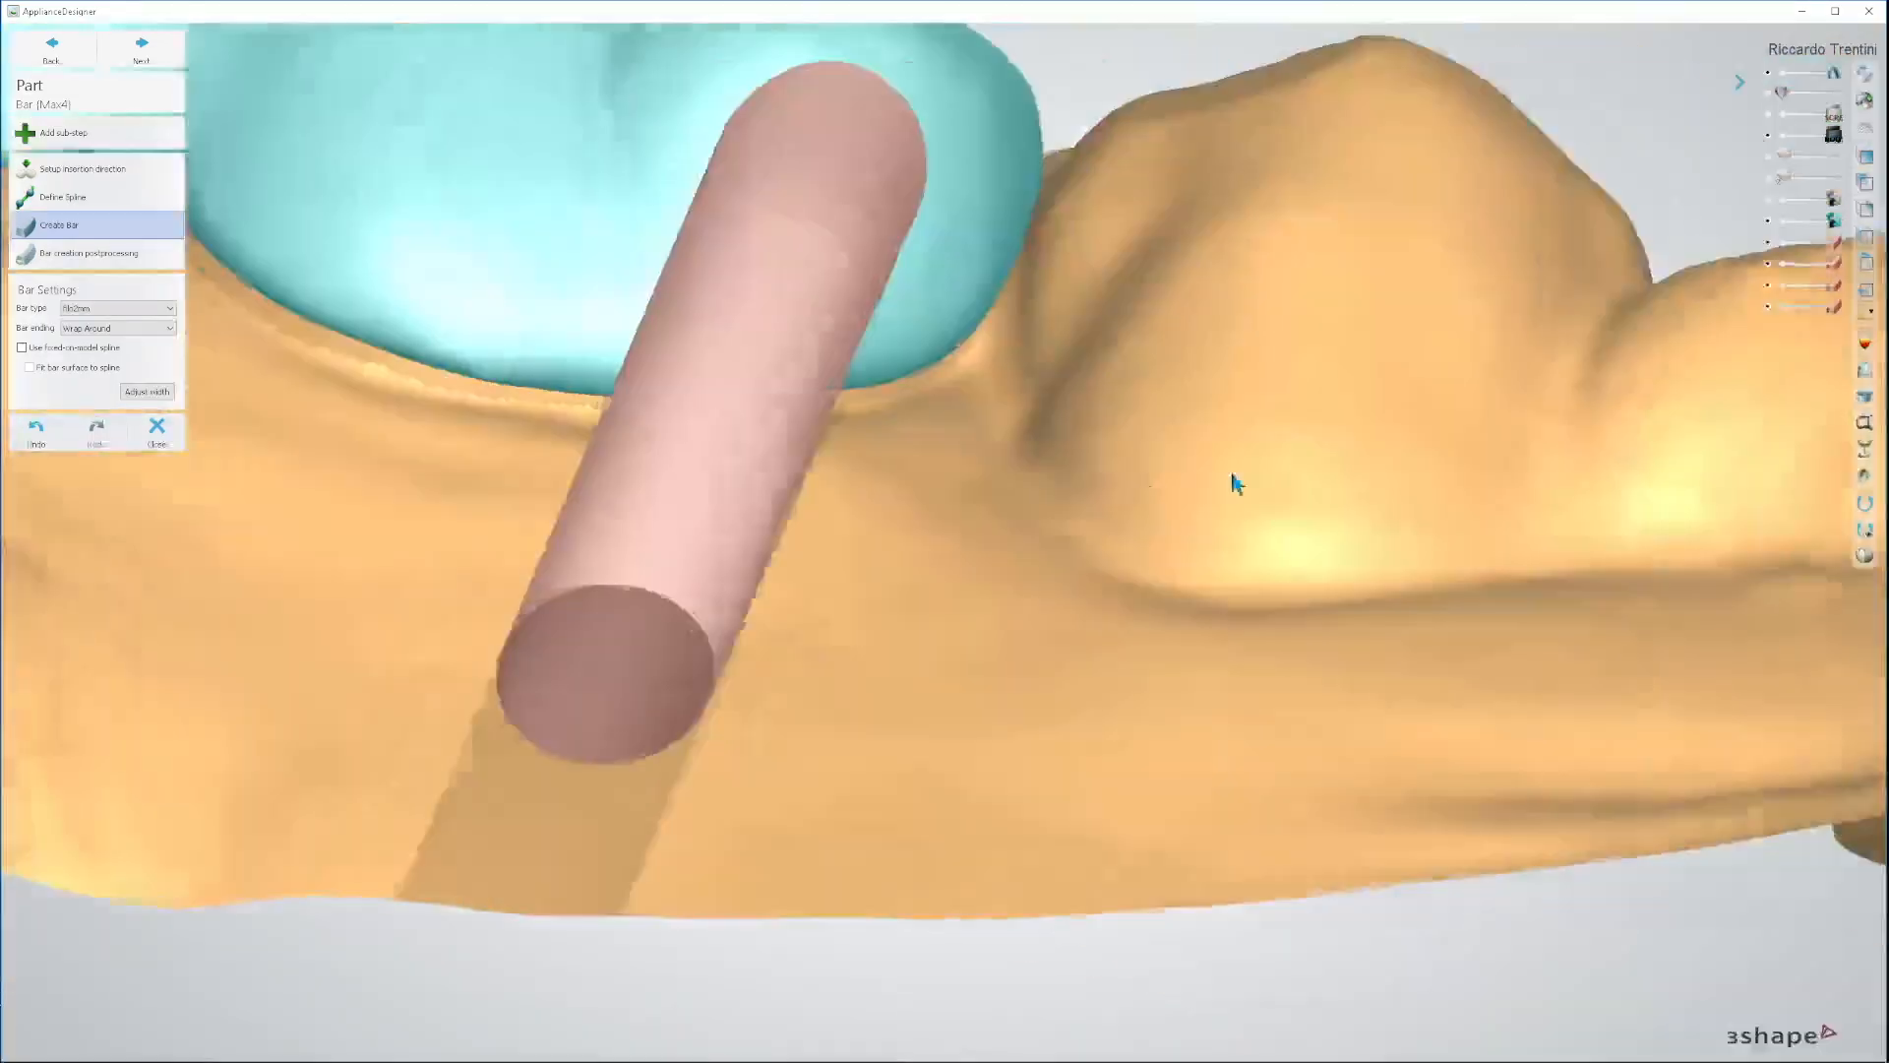
right_drag(1235, 476, 936, 551)
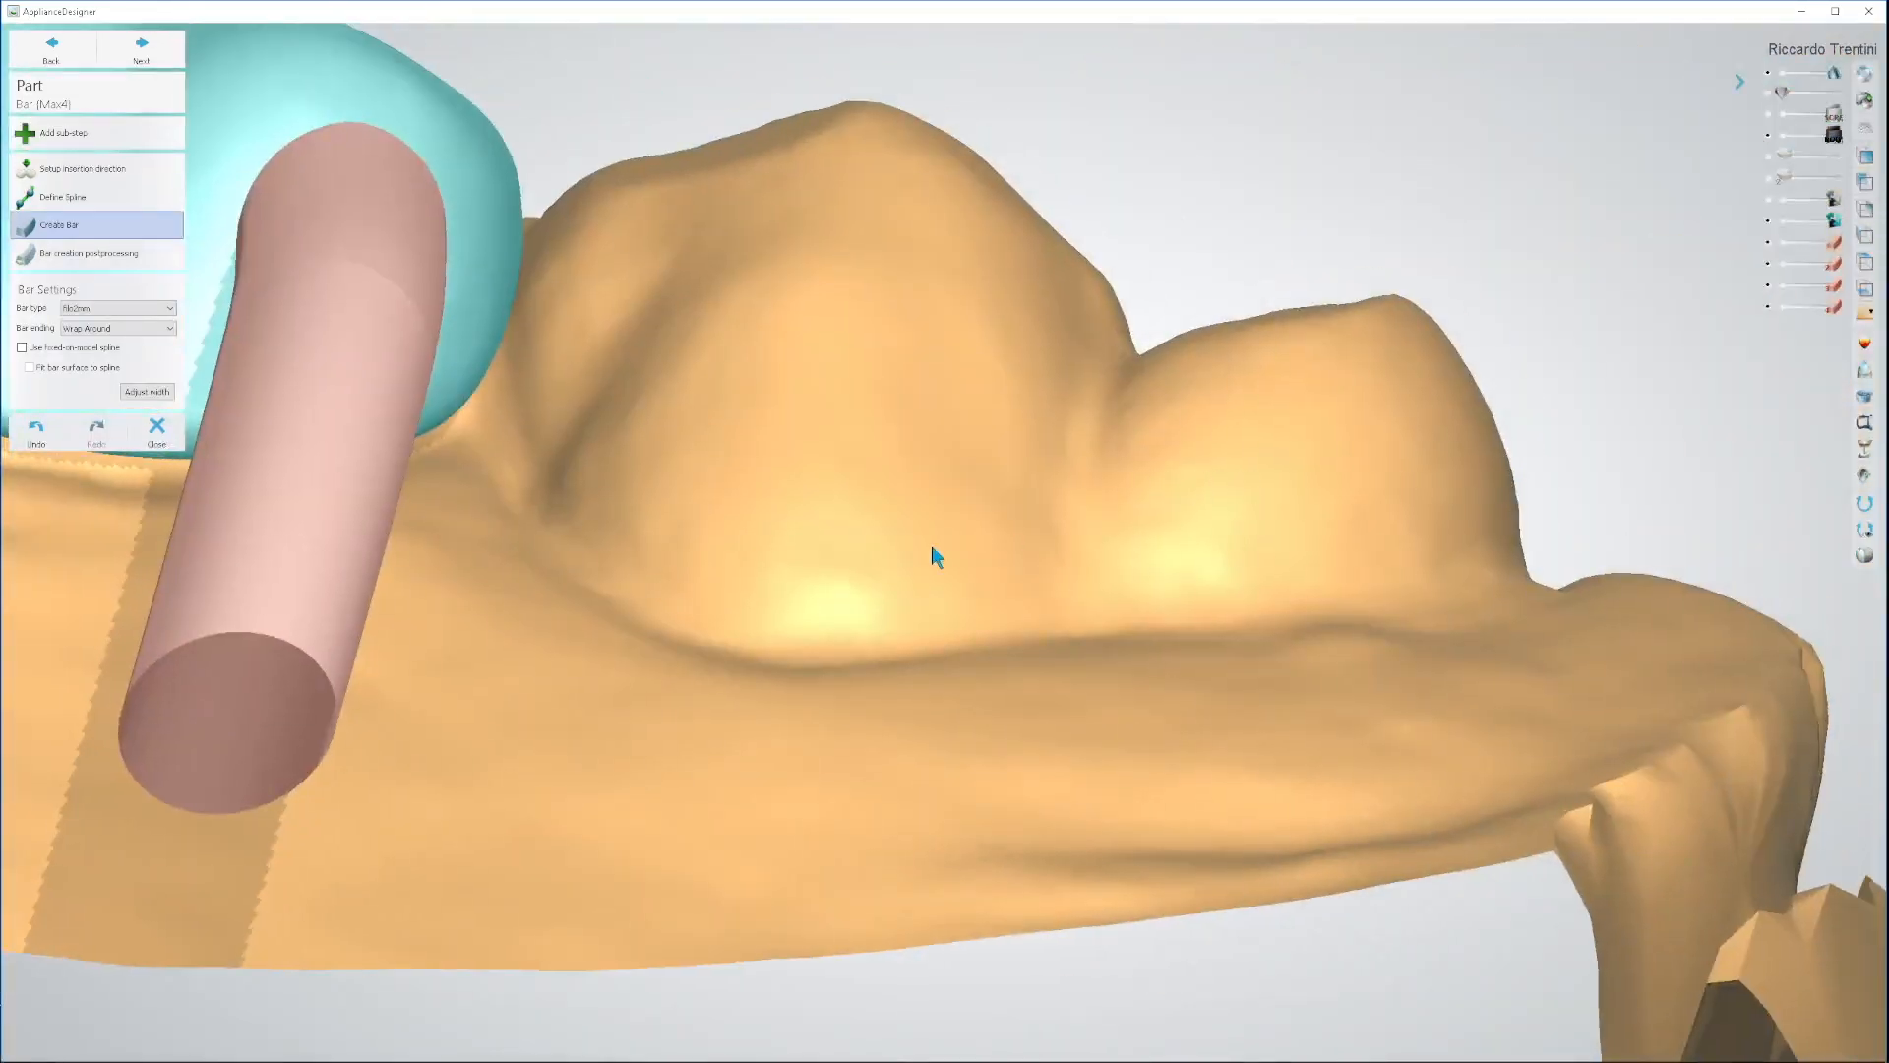
scroll(1189, 322, up, 3)
scroll(1186, 315, down, 4)
right_drag(1185, 315, 881, 335)
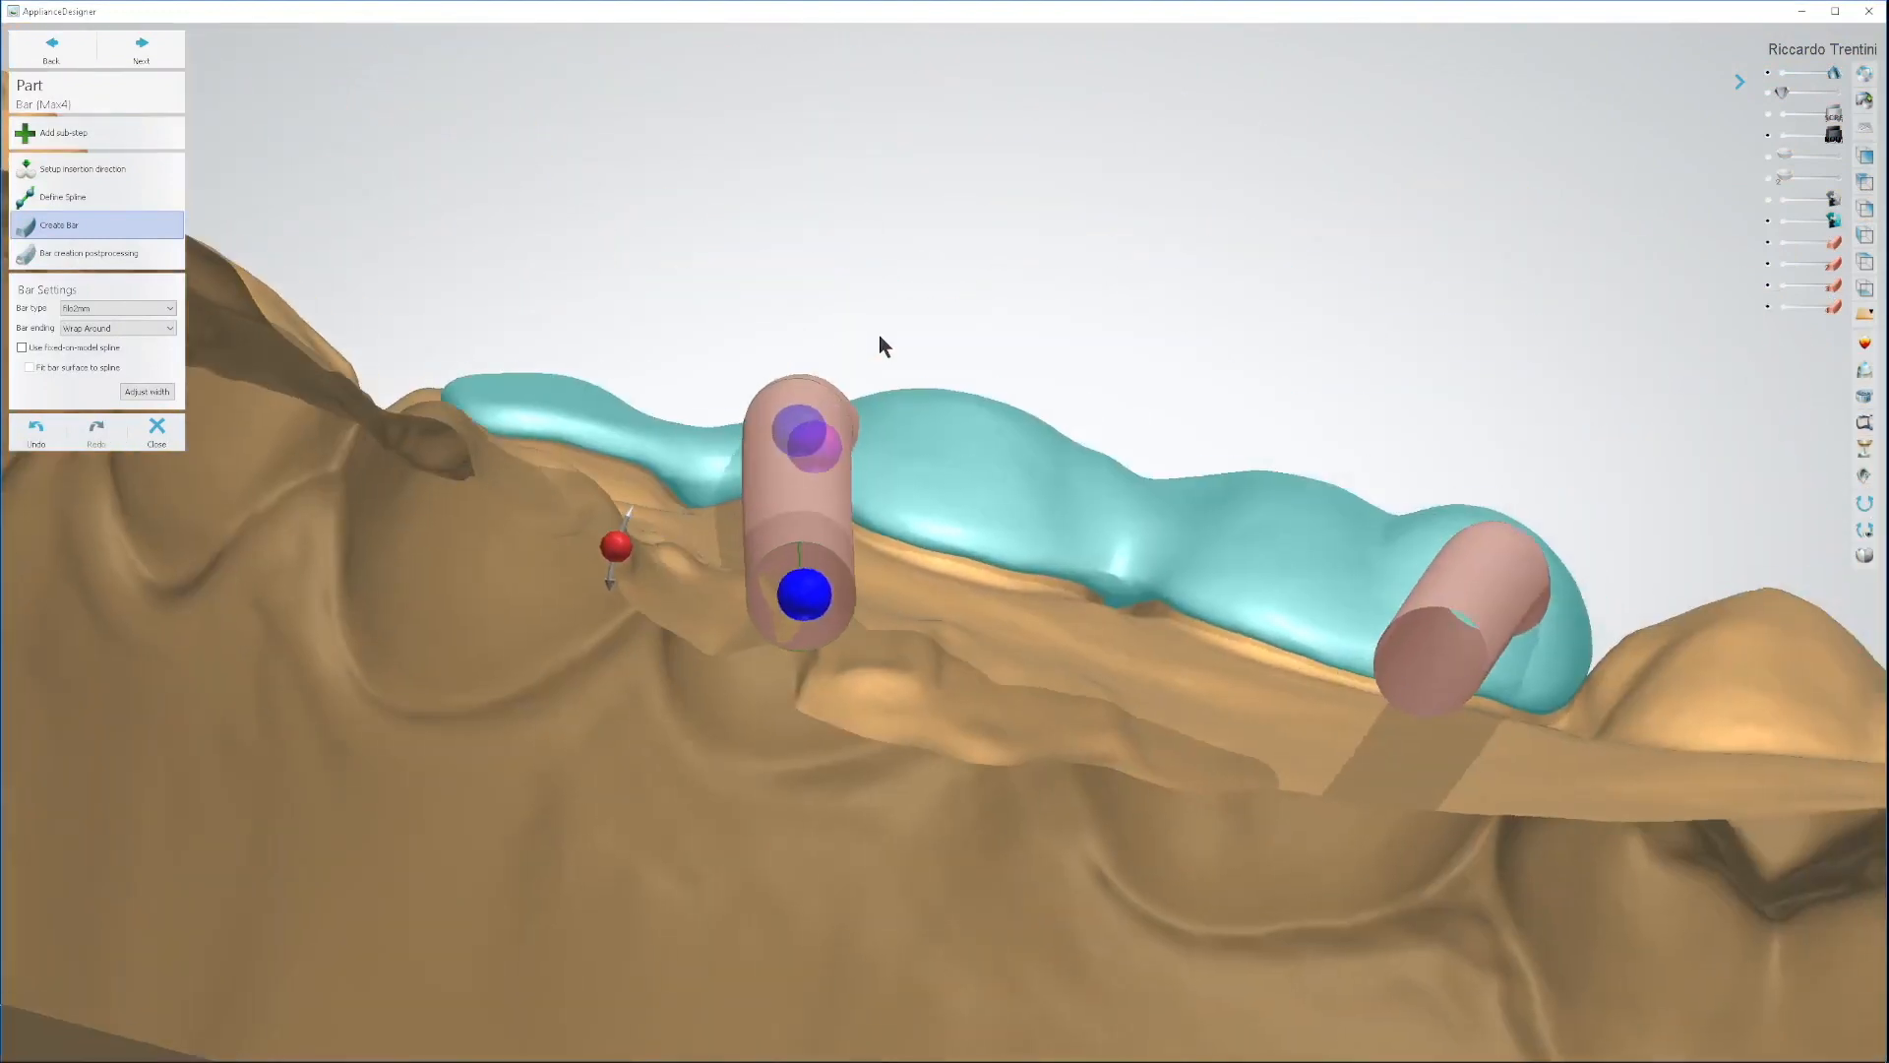
right_drag(776, 792, 776, 739)
right_drag(894, 772, 493, 310)
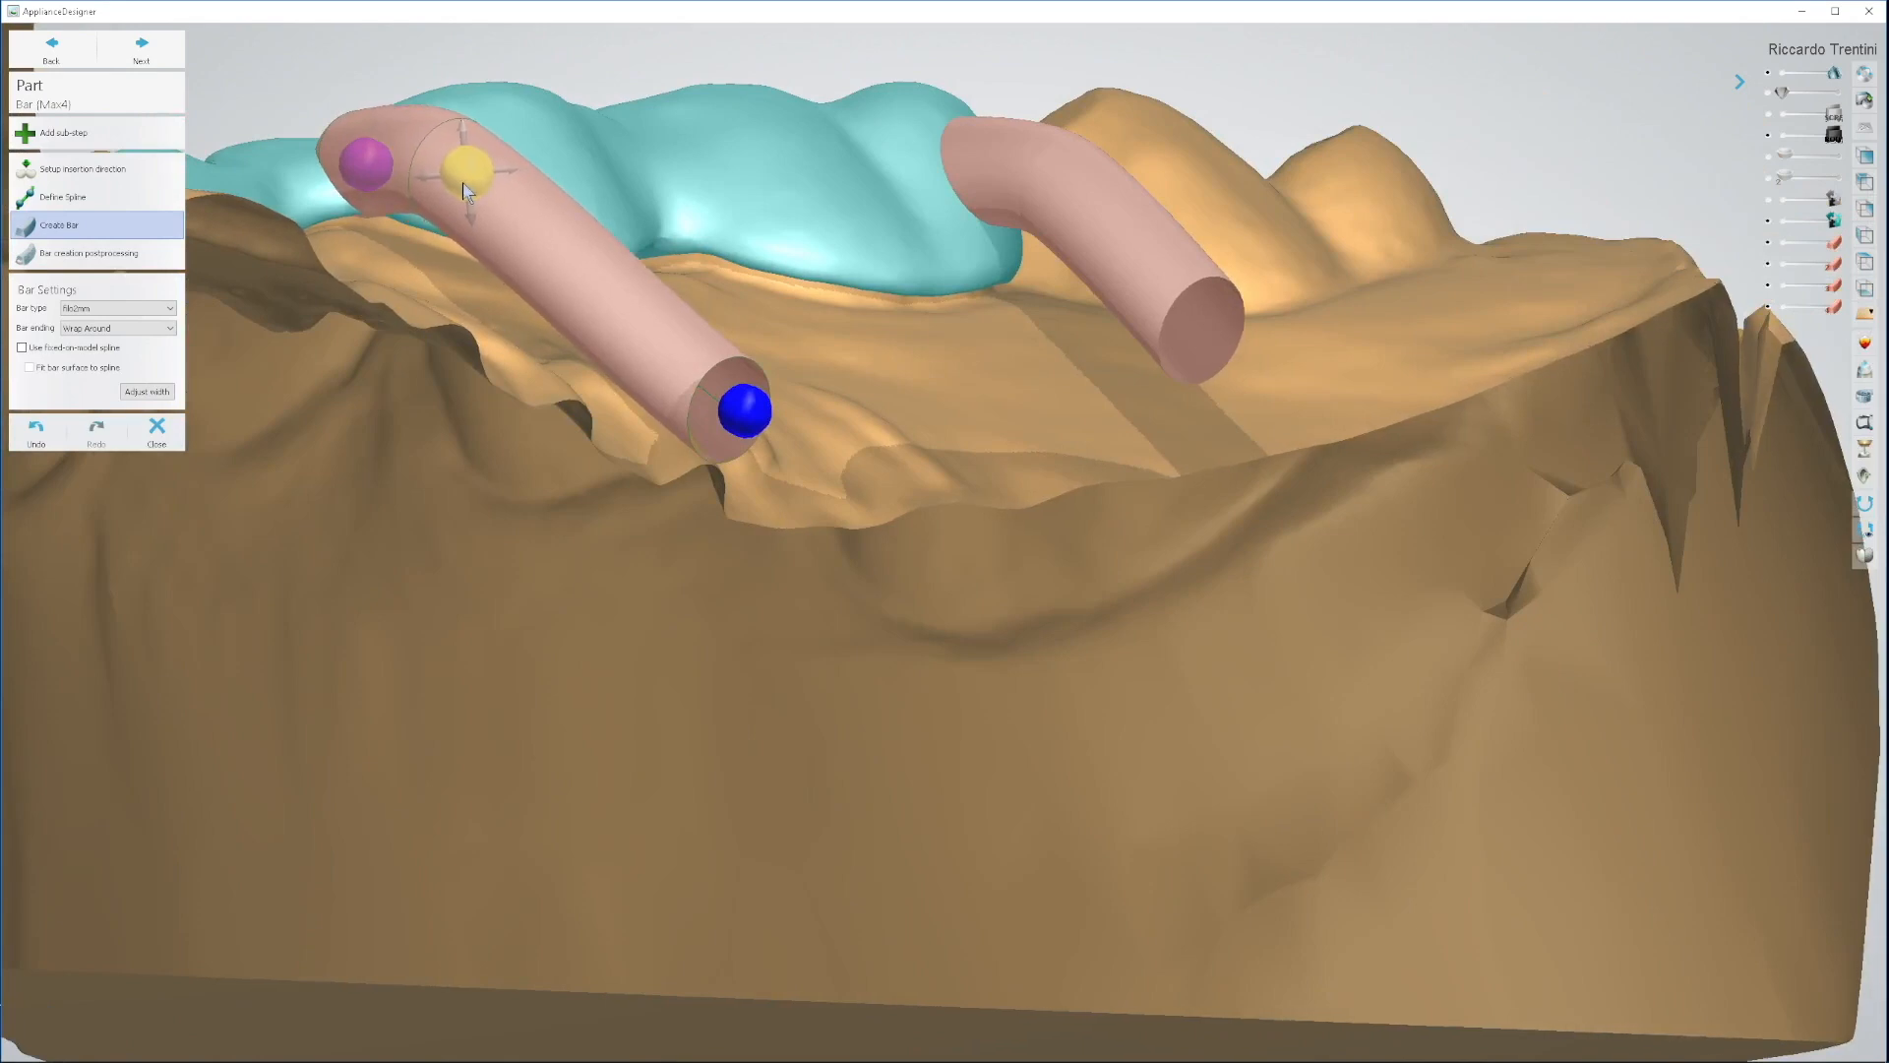
drag(733, 430, 744, 391)
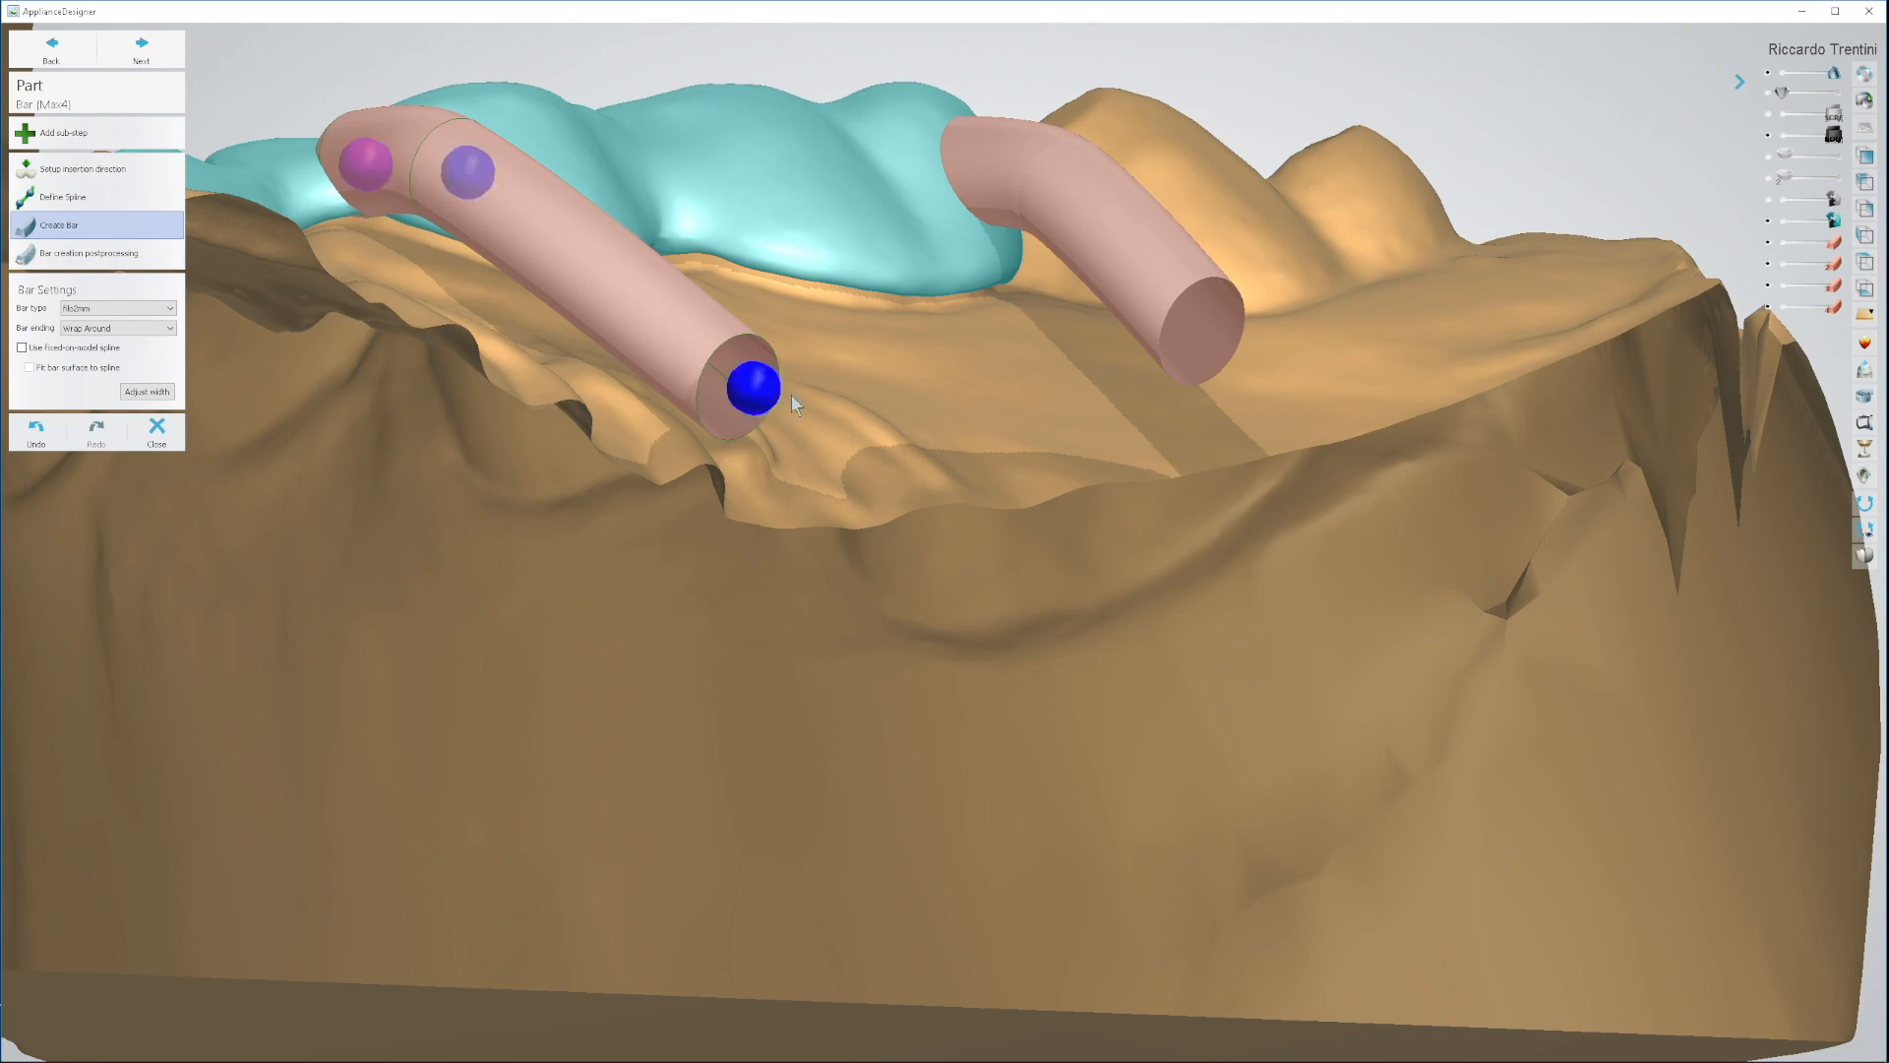
Step: Examine the shape of the four bars around the expansion screw and over the palate from occlusal and front views
scroll(750, 383, up, 5)
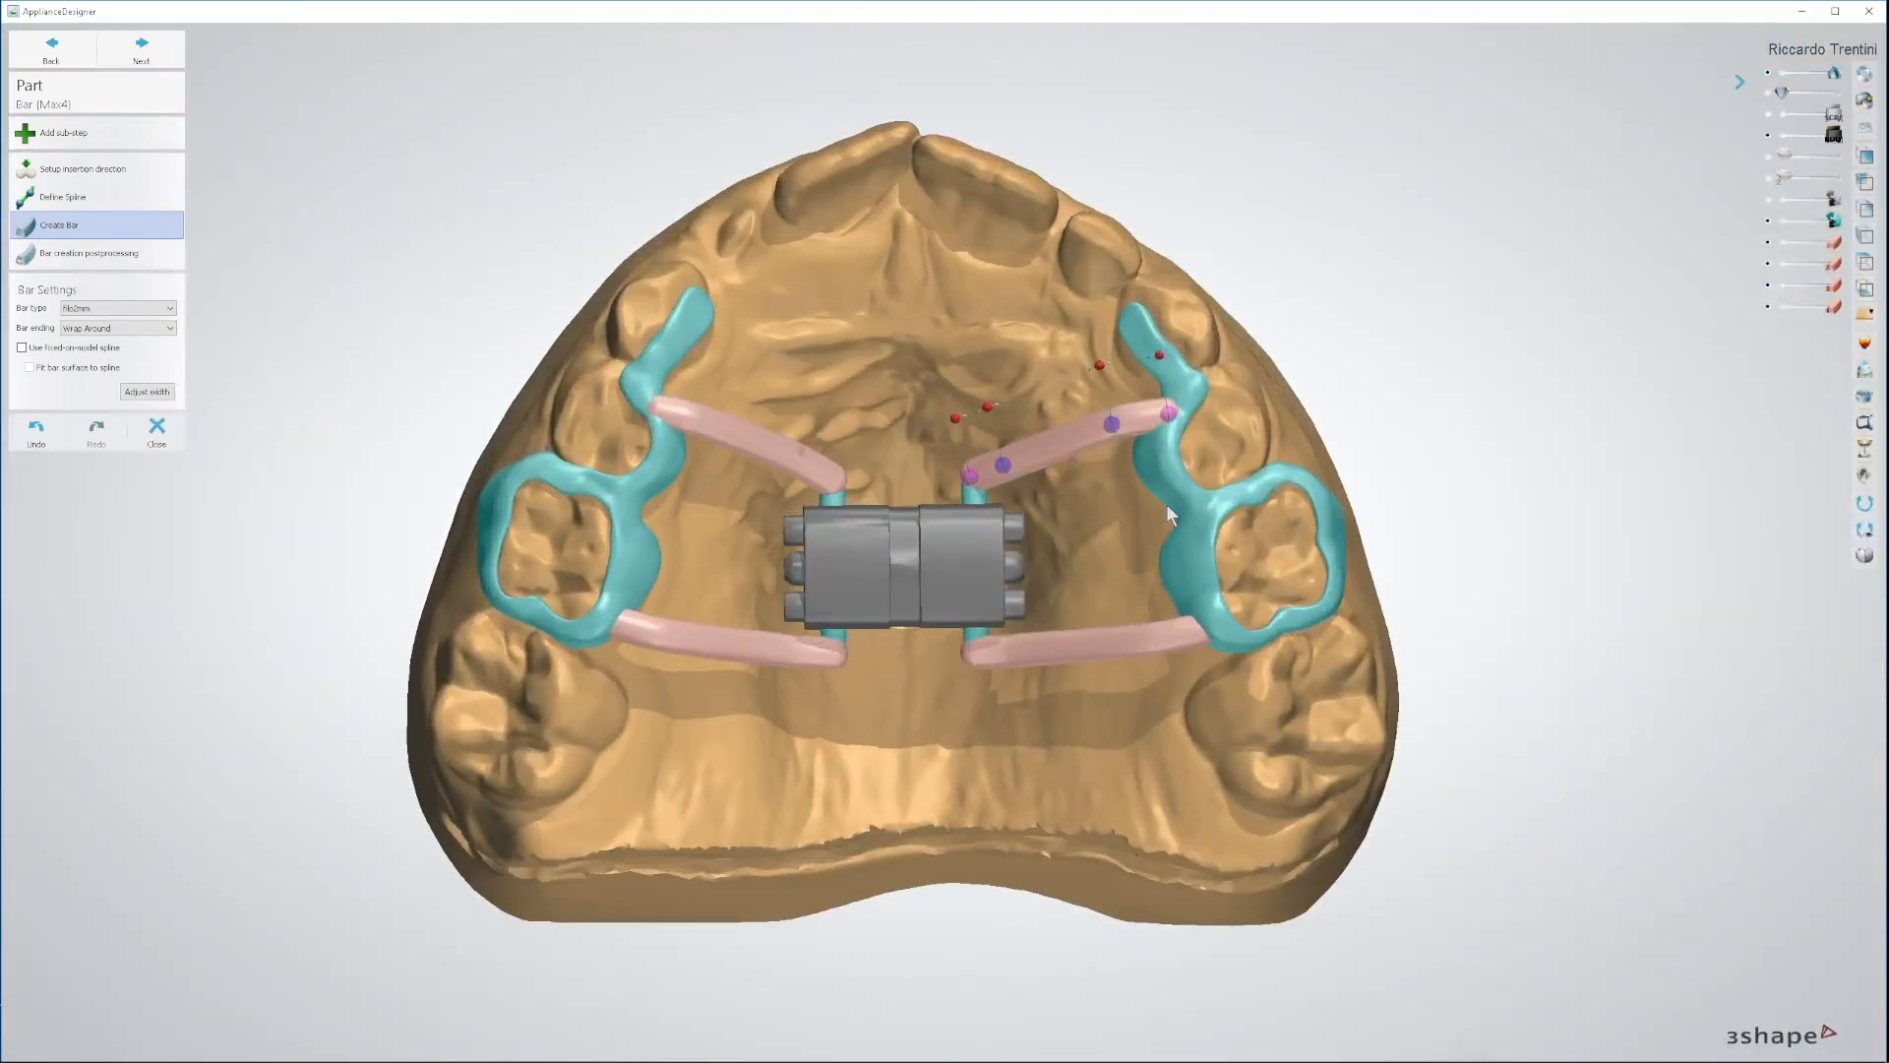
right_drag(1167, 505, 1172, 580)
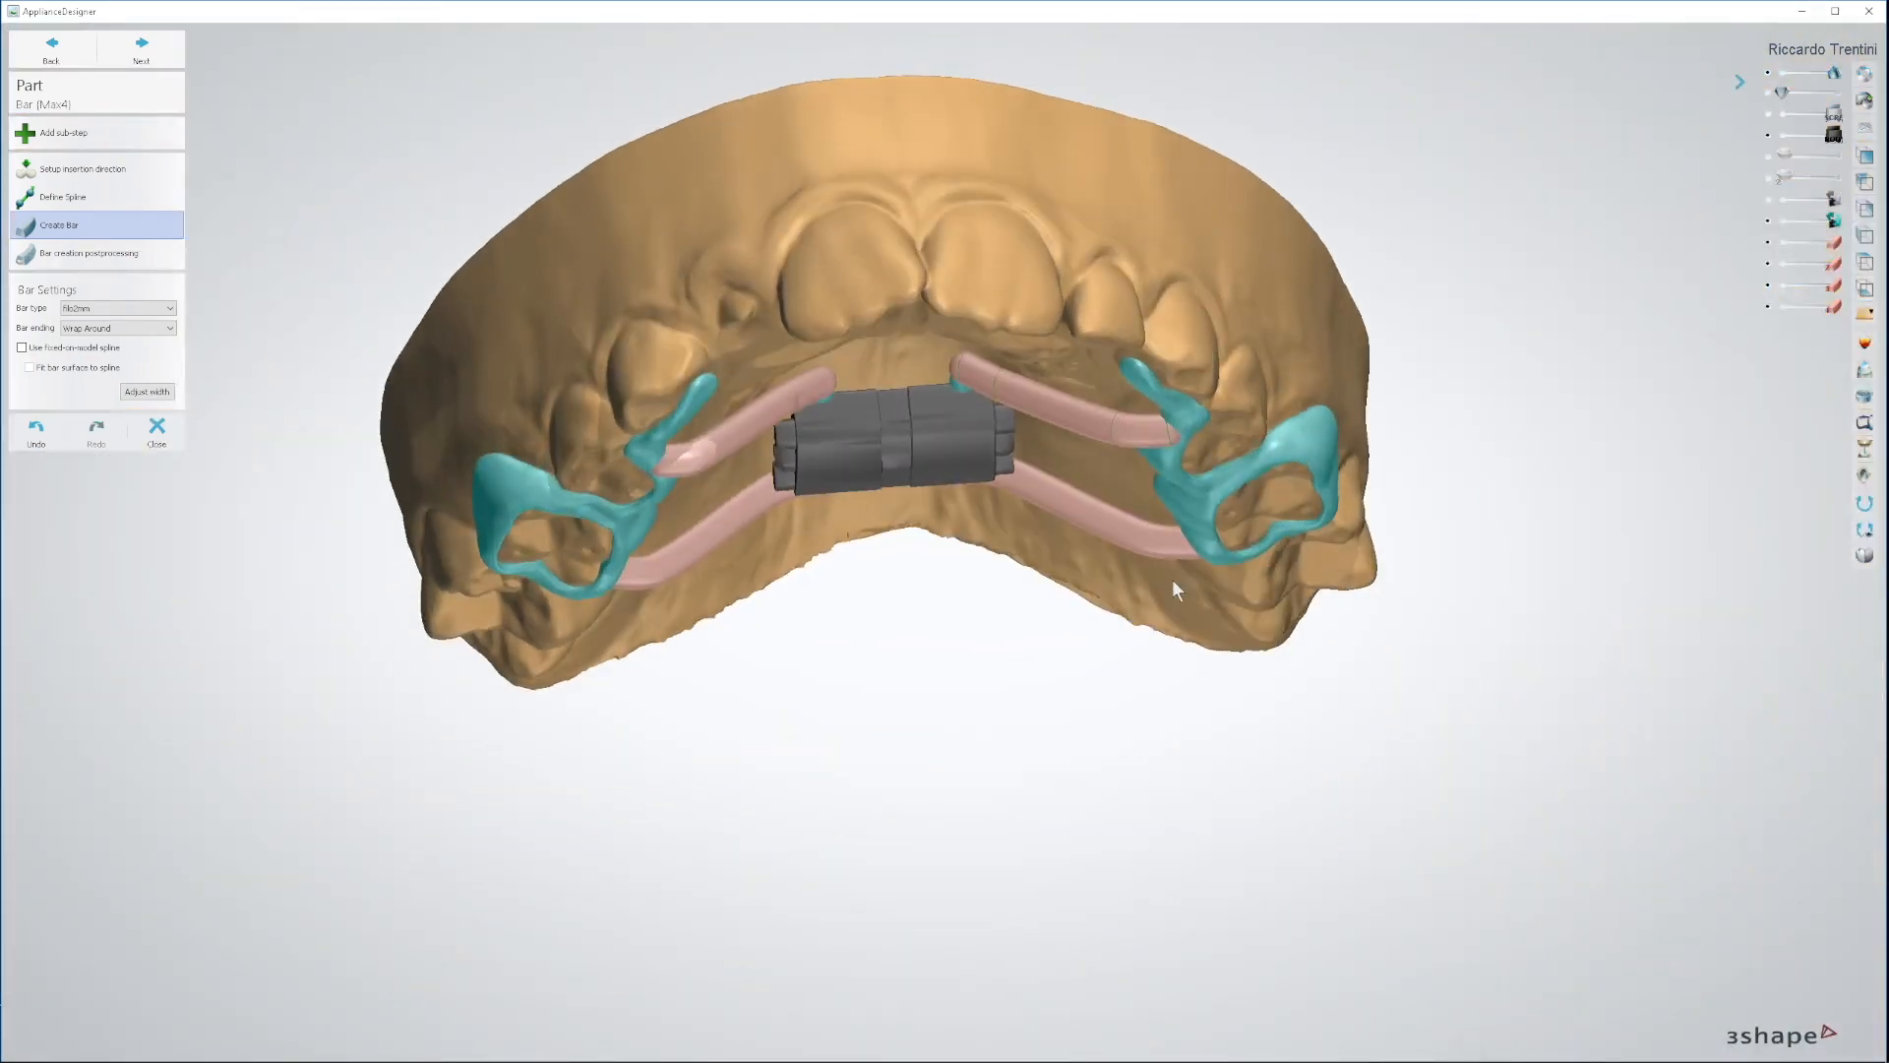
scroll(978, 400, up, 3)
right_drag(978, 400, 1120, 409)
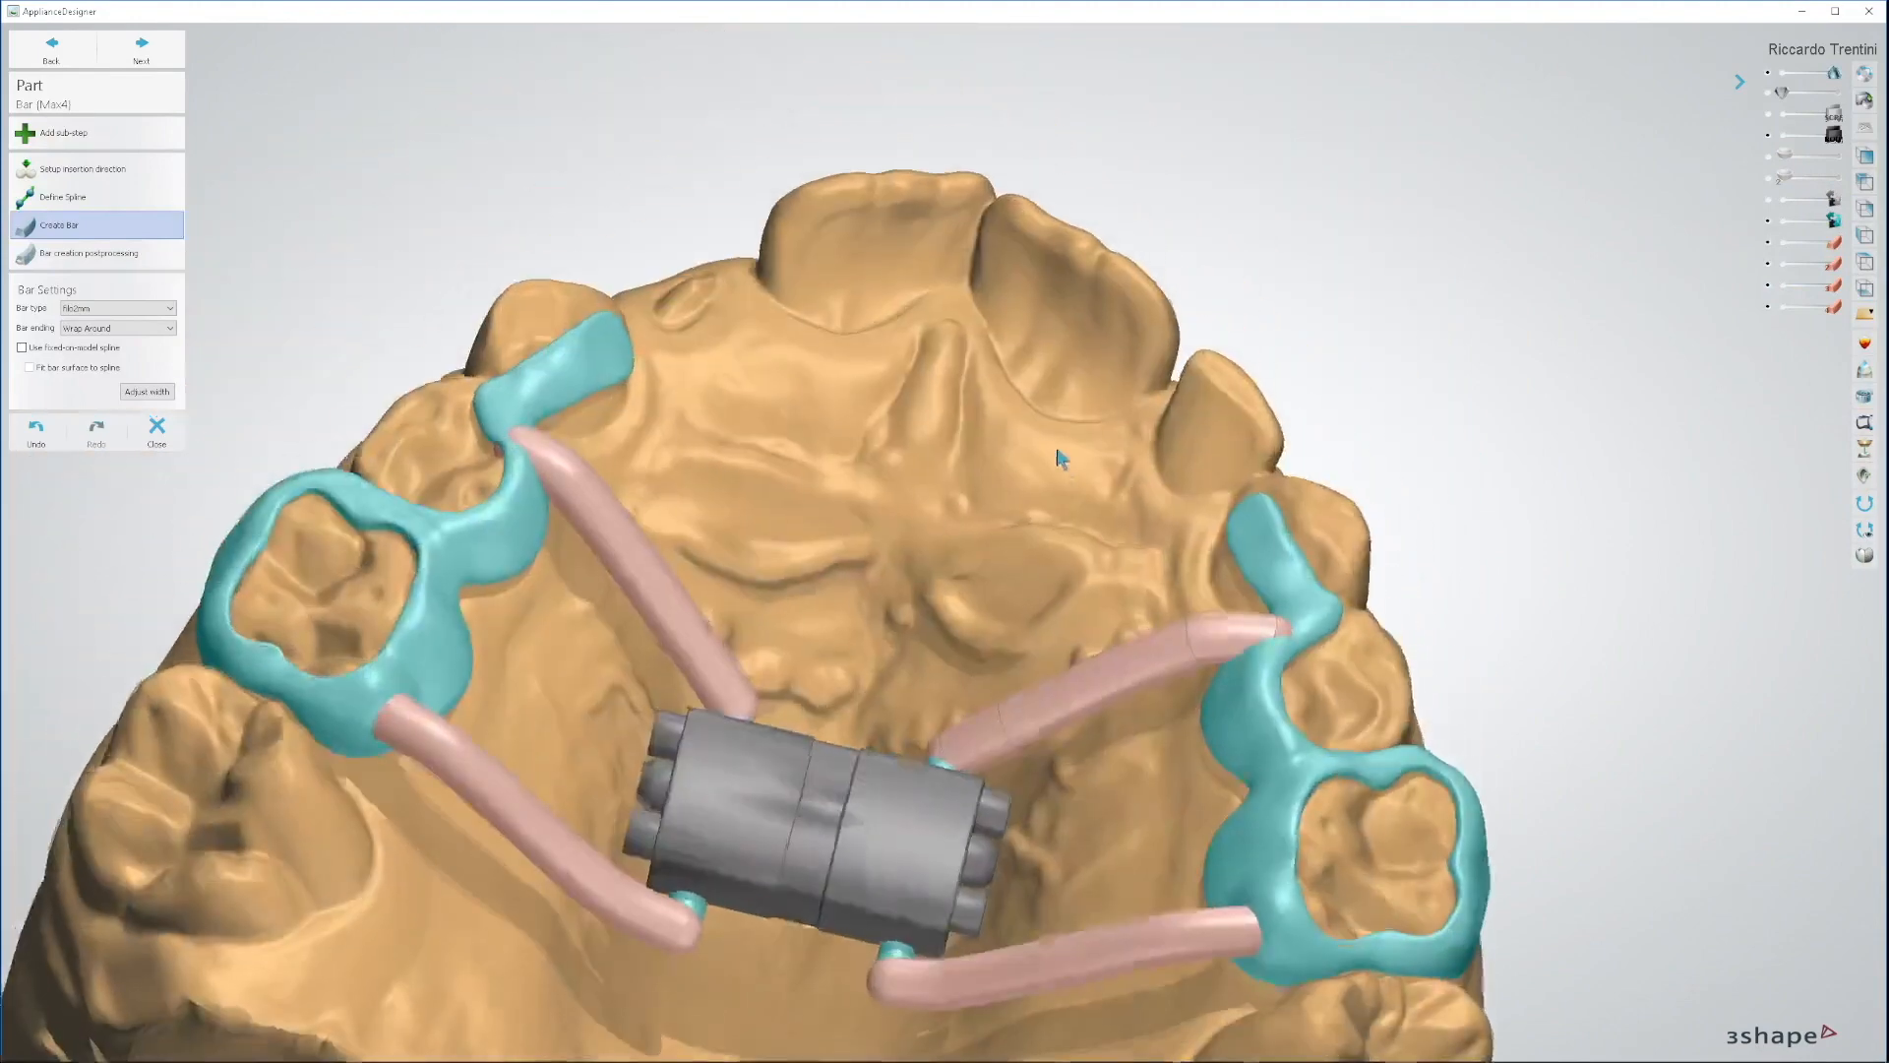
Step: Check the four bars' clearance from the palate in frontal and occlusal views of the arch
right_drag(1062, 536, 837, 457)
right_drag(972, 447, 982, 404)
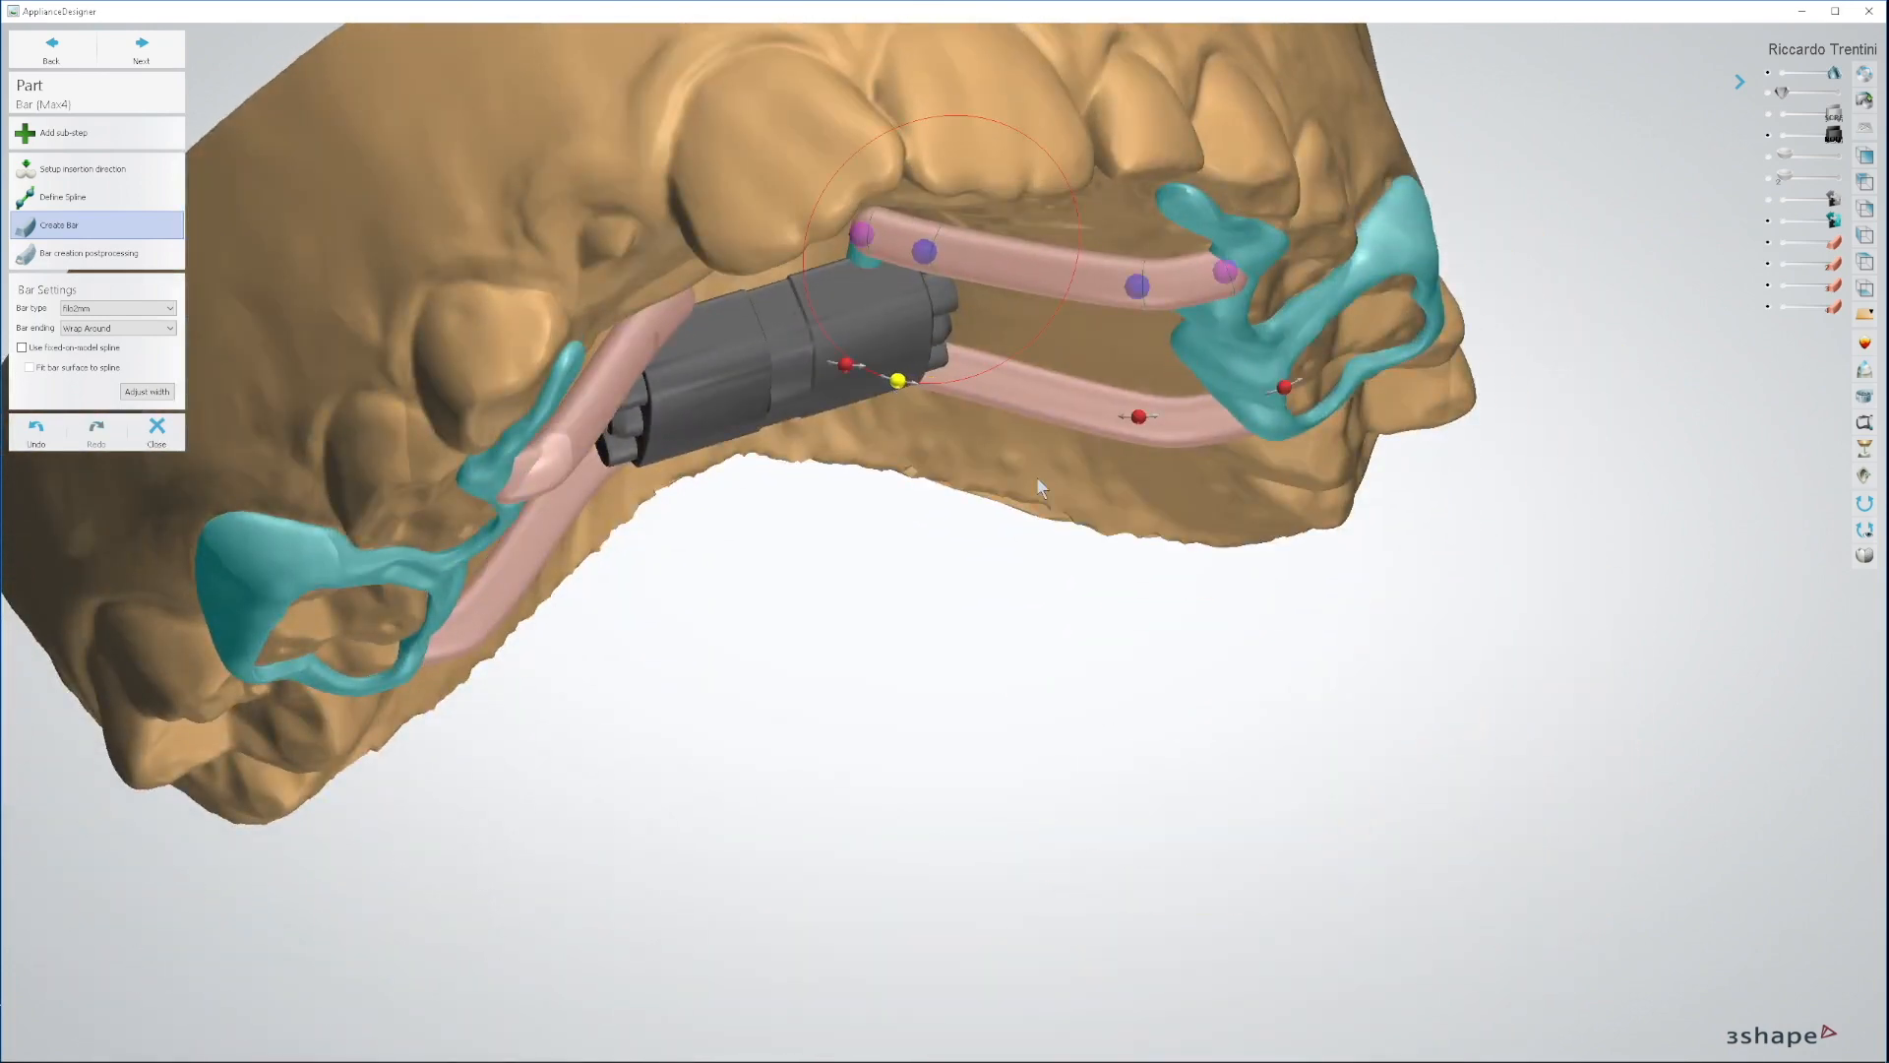
right_drag(931, 423, 1063, 551)
scroll(1063, 551, down, 5)
right_drag(1112, 462, 887, 634)
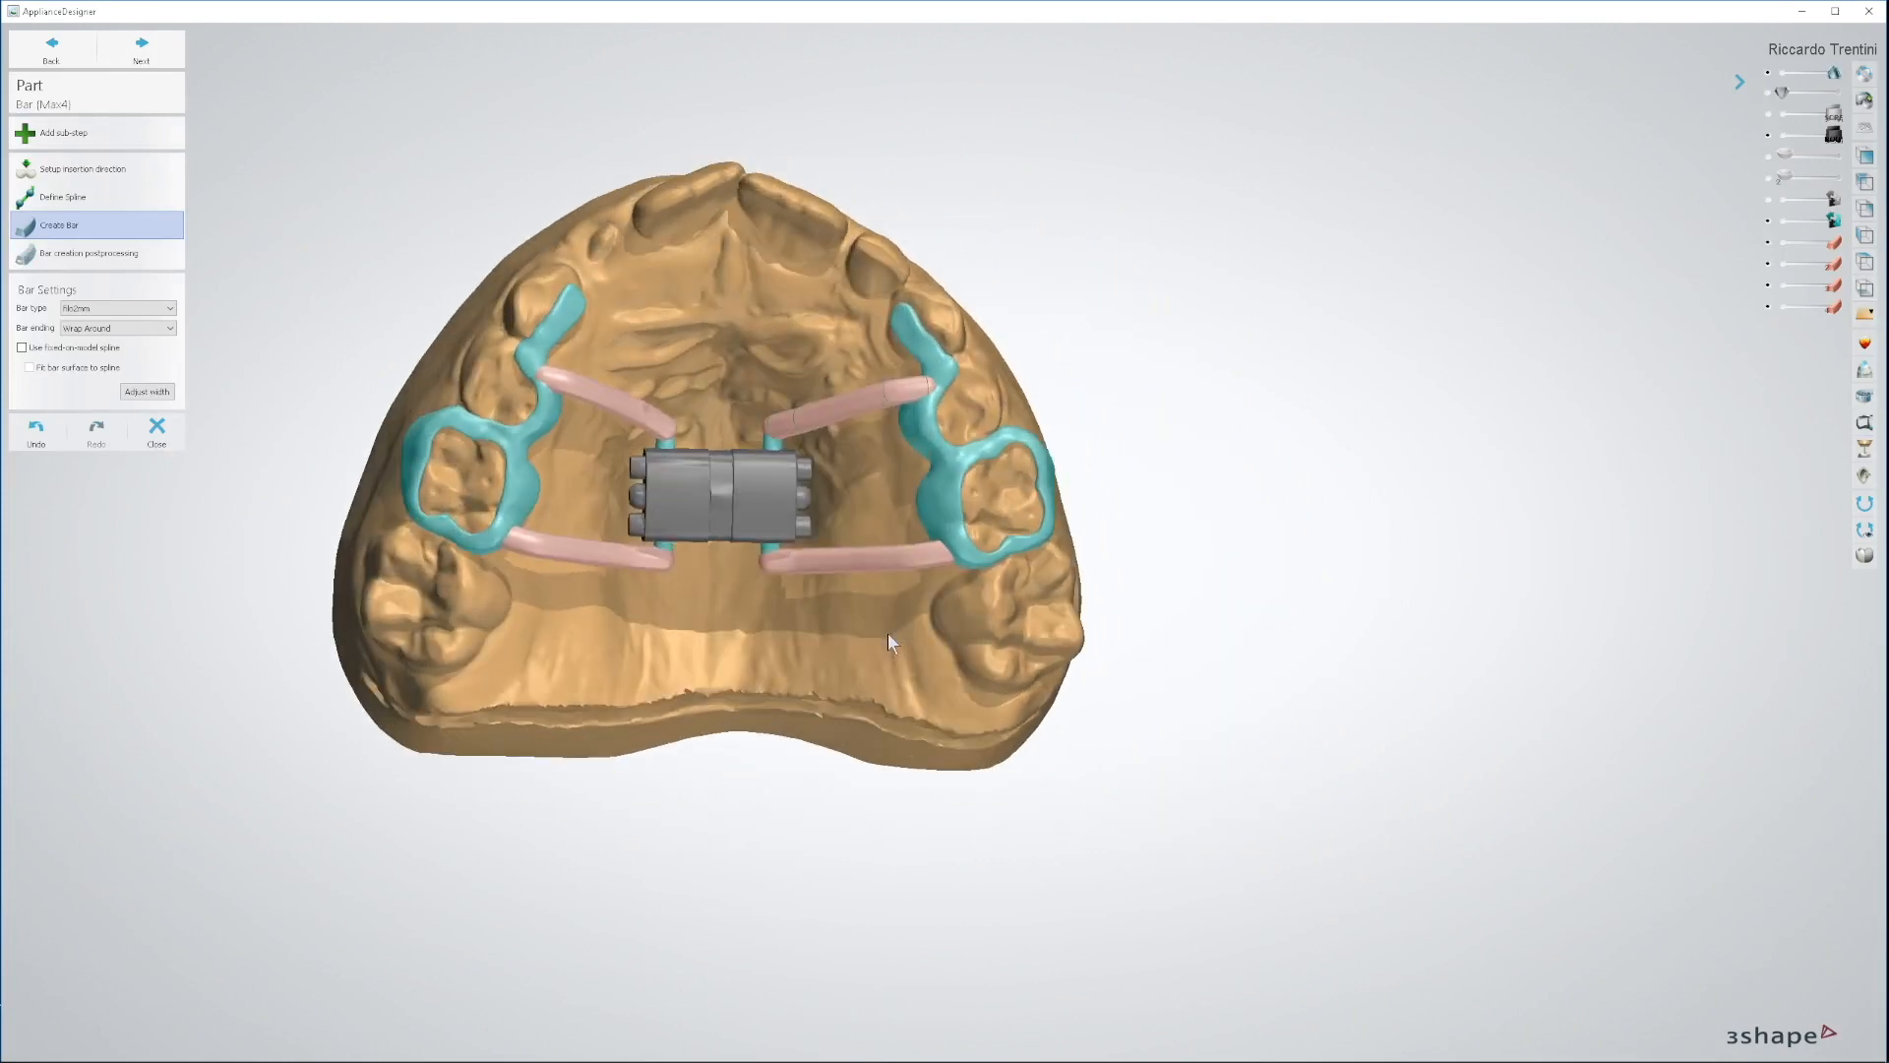
Step: Hide the upper arch model, reopen the fourth bar's creation stage and inspect its shell-side end from several angles
click(144, 51)
click(1768, 74)
right_drag(1151, 222, 1118, 462)
scroll(896, 550, up, 5)
scroll(896, 550, up, 3)
right_drag(897, 550, 1195, 944)
click(54, 224)
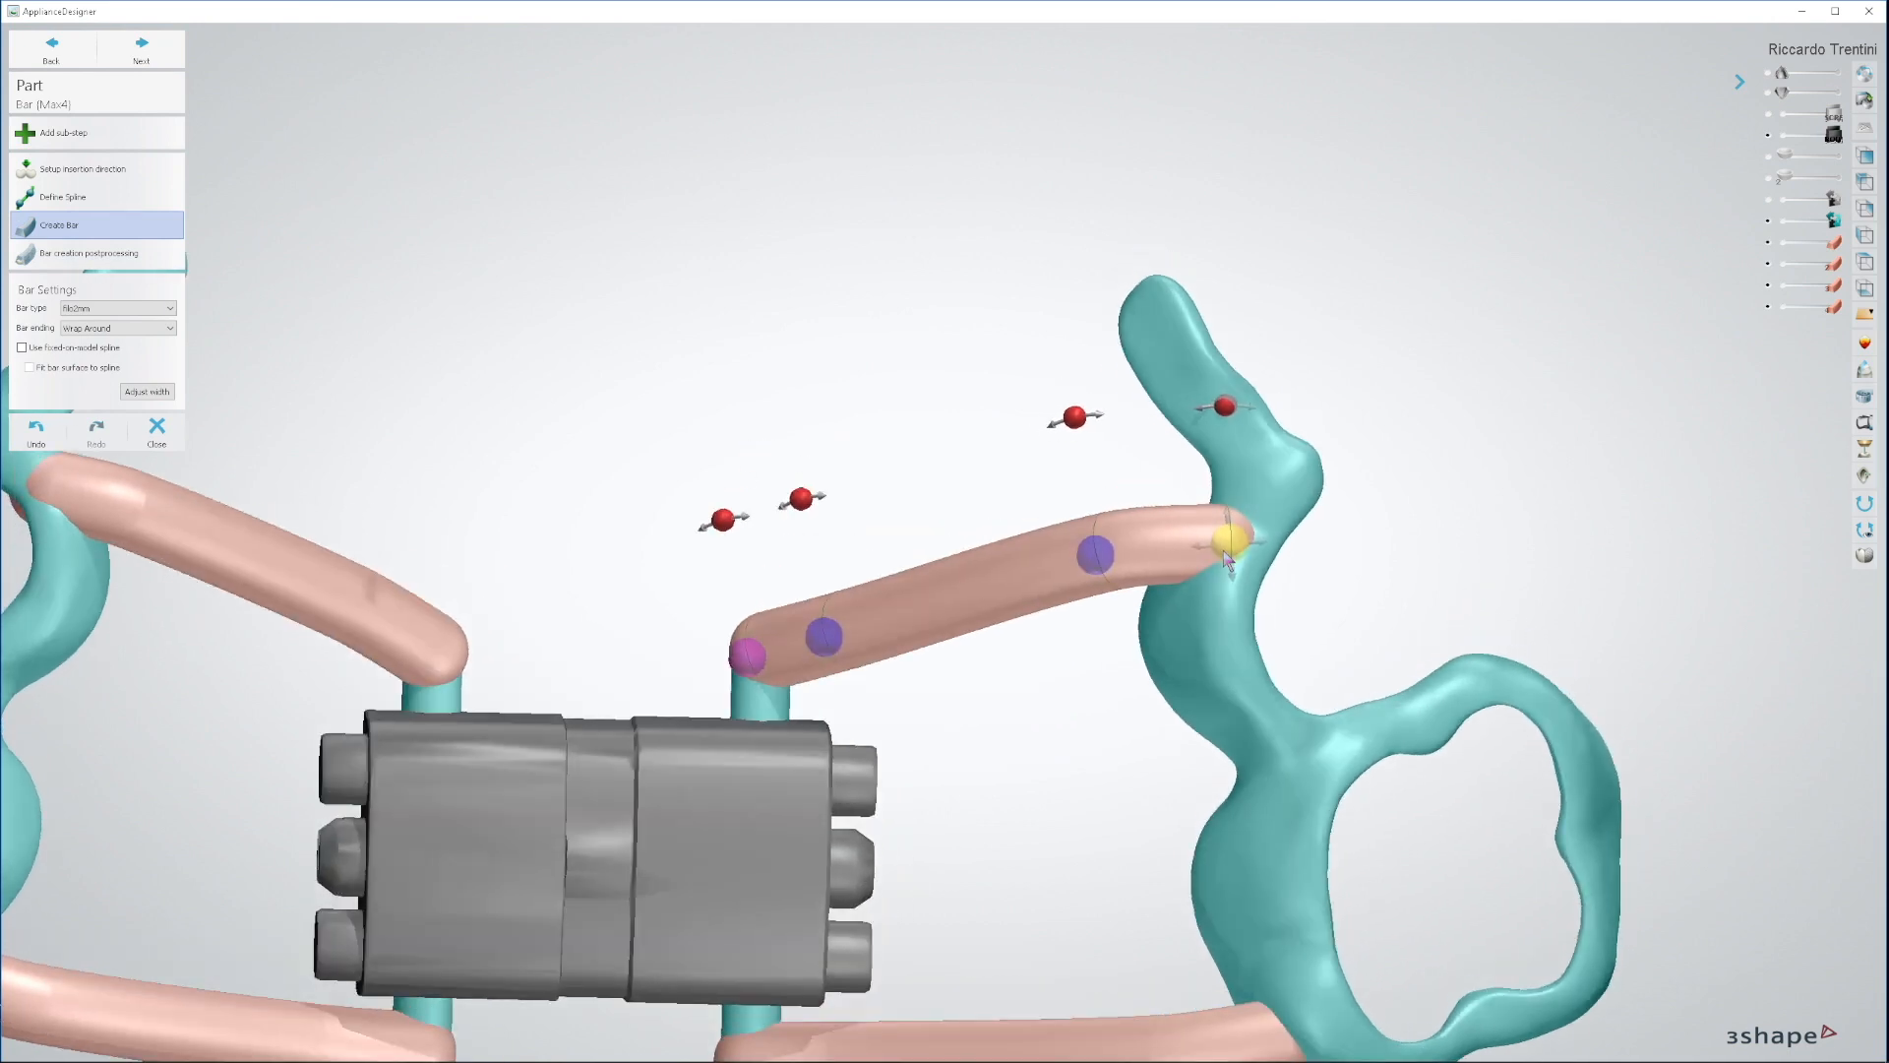
right_drag(1225, 551, 1221, 772)
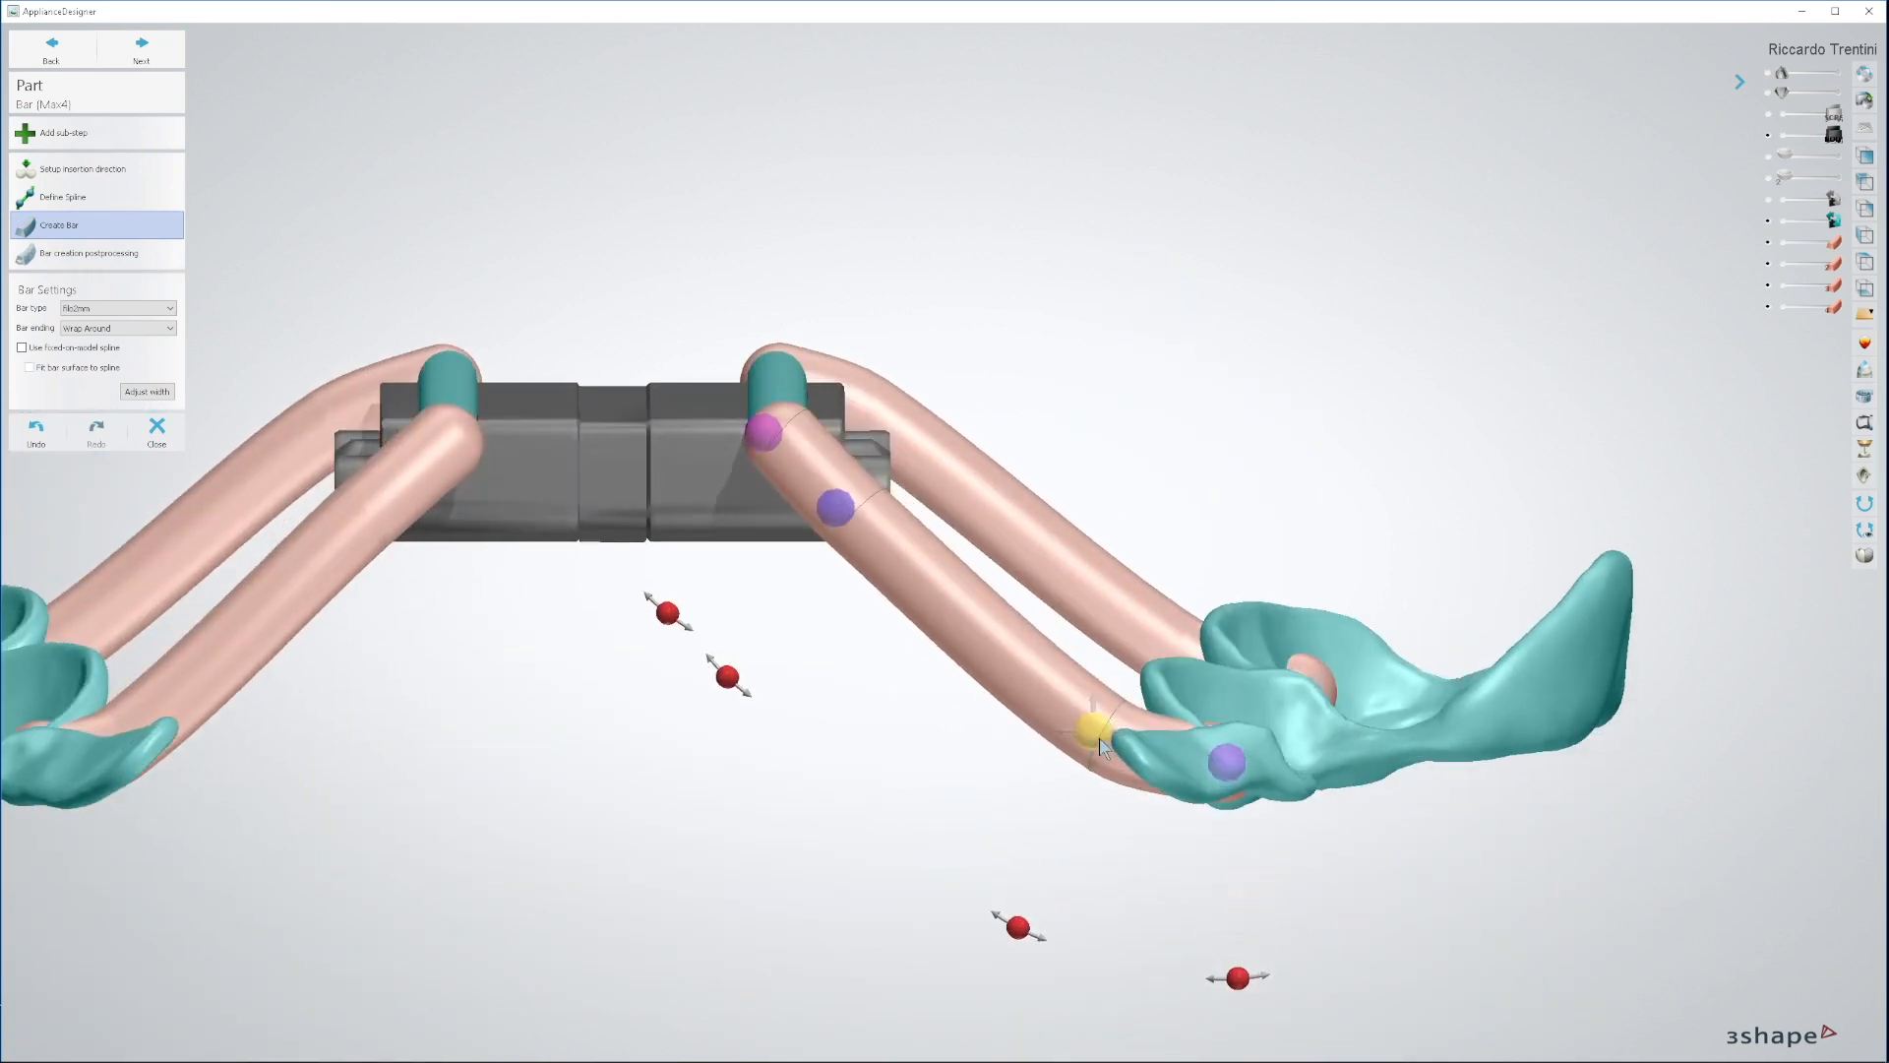
right_drag(1100, 744, 1279, 834)
middle_drag(1279, 834, 1293, 480)
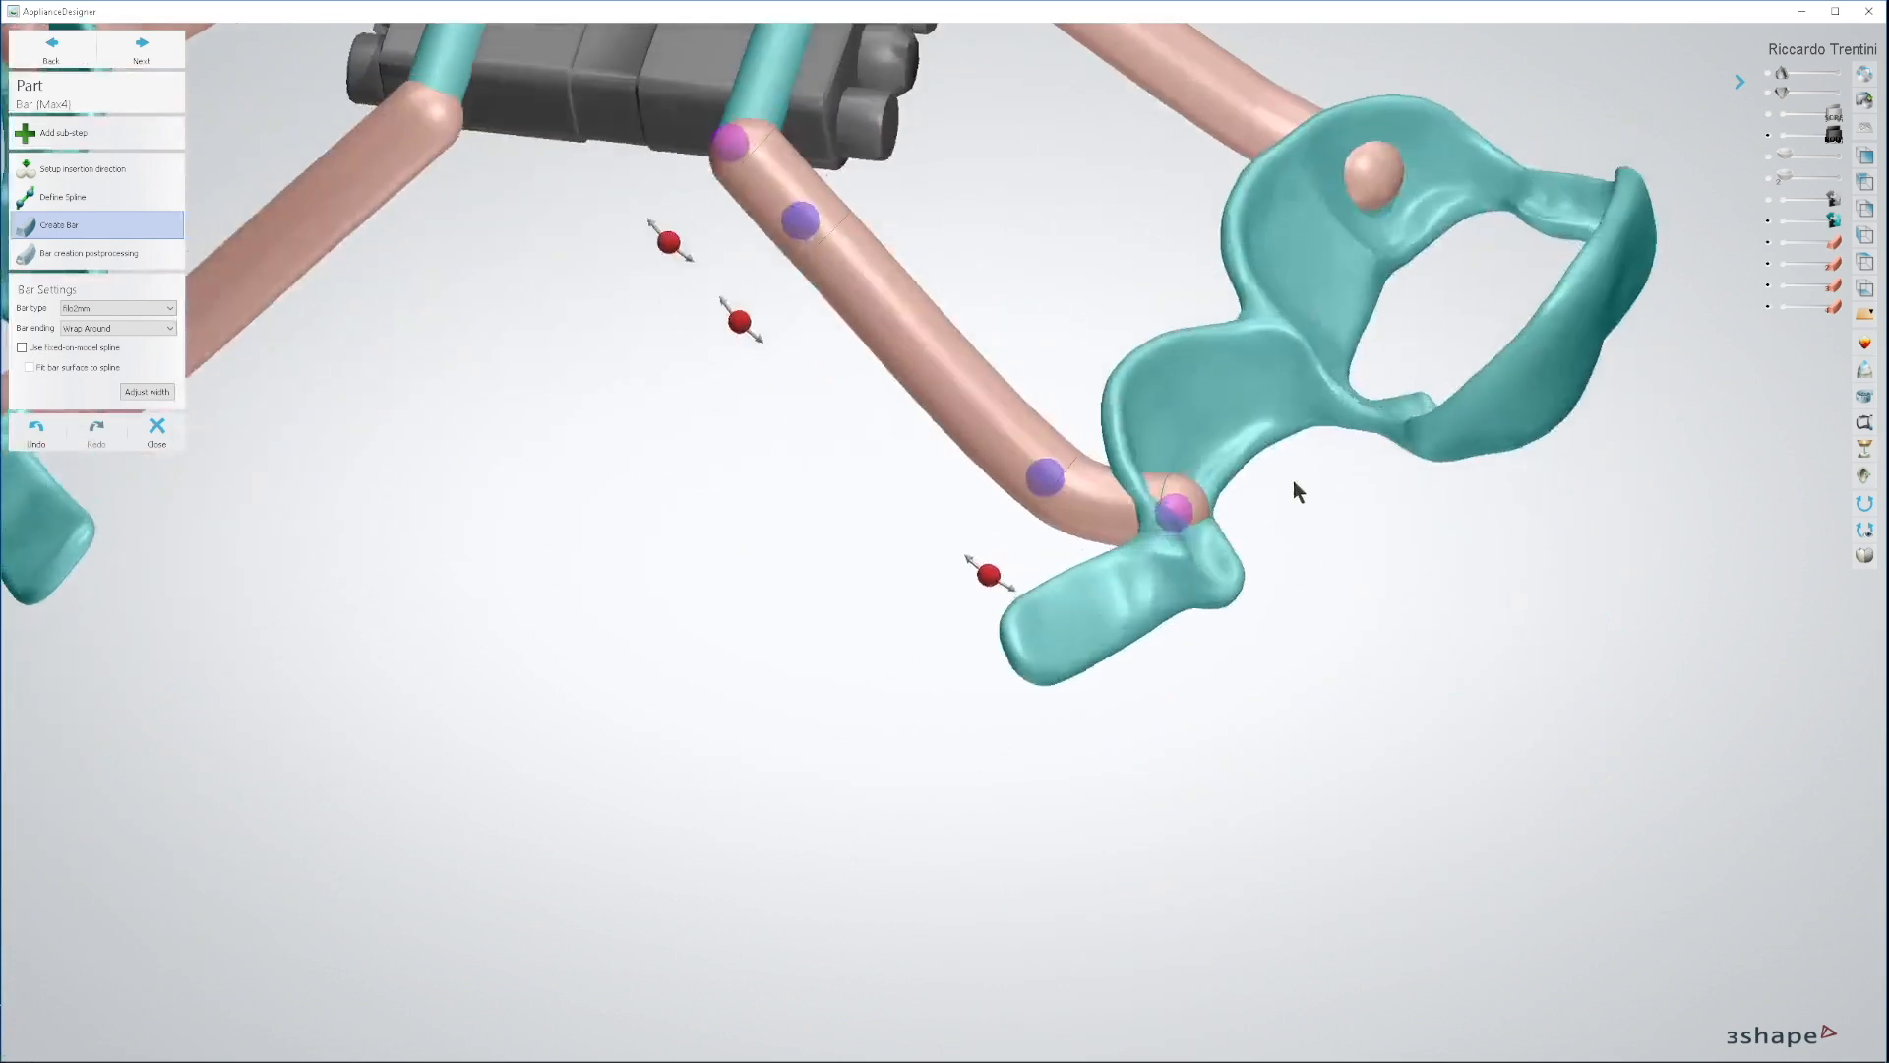
right_drag(1293, 480, 1279, 522)
right_drag(1264, 708, 1330, 343)
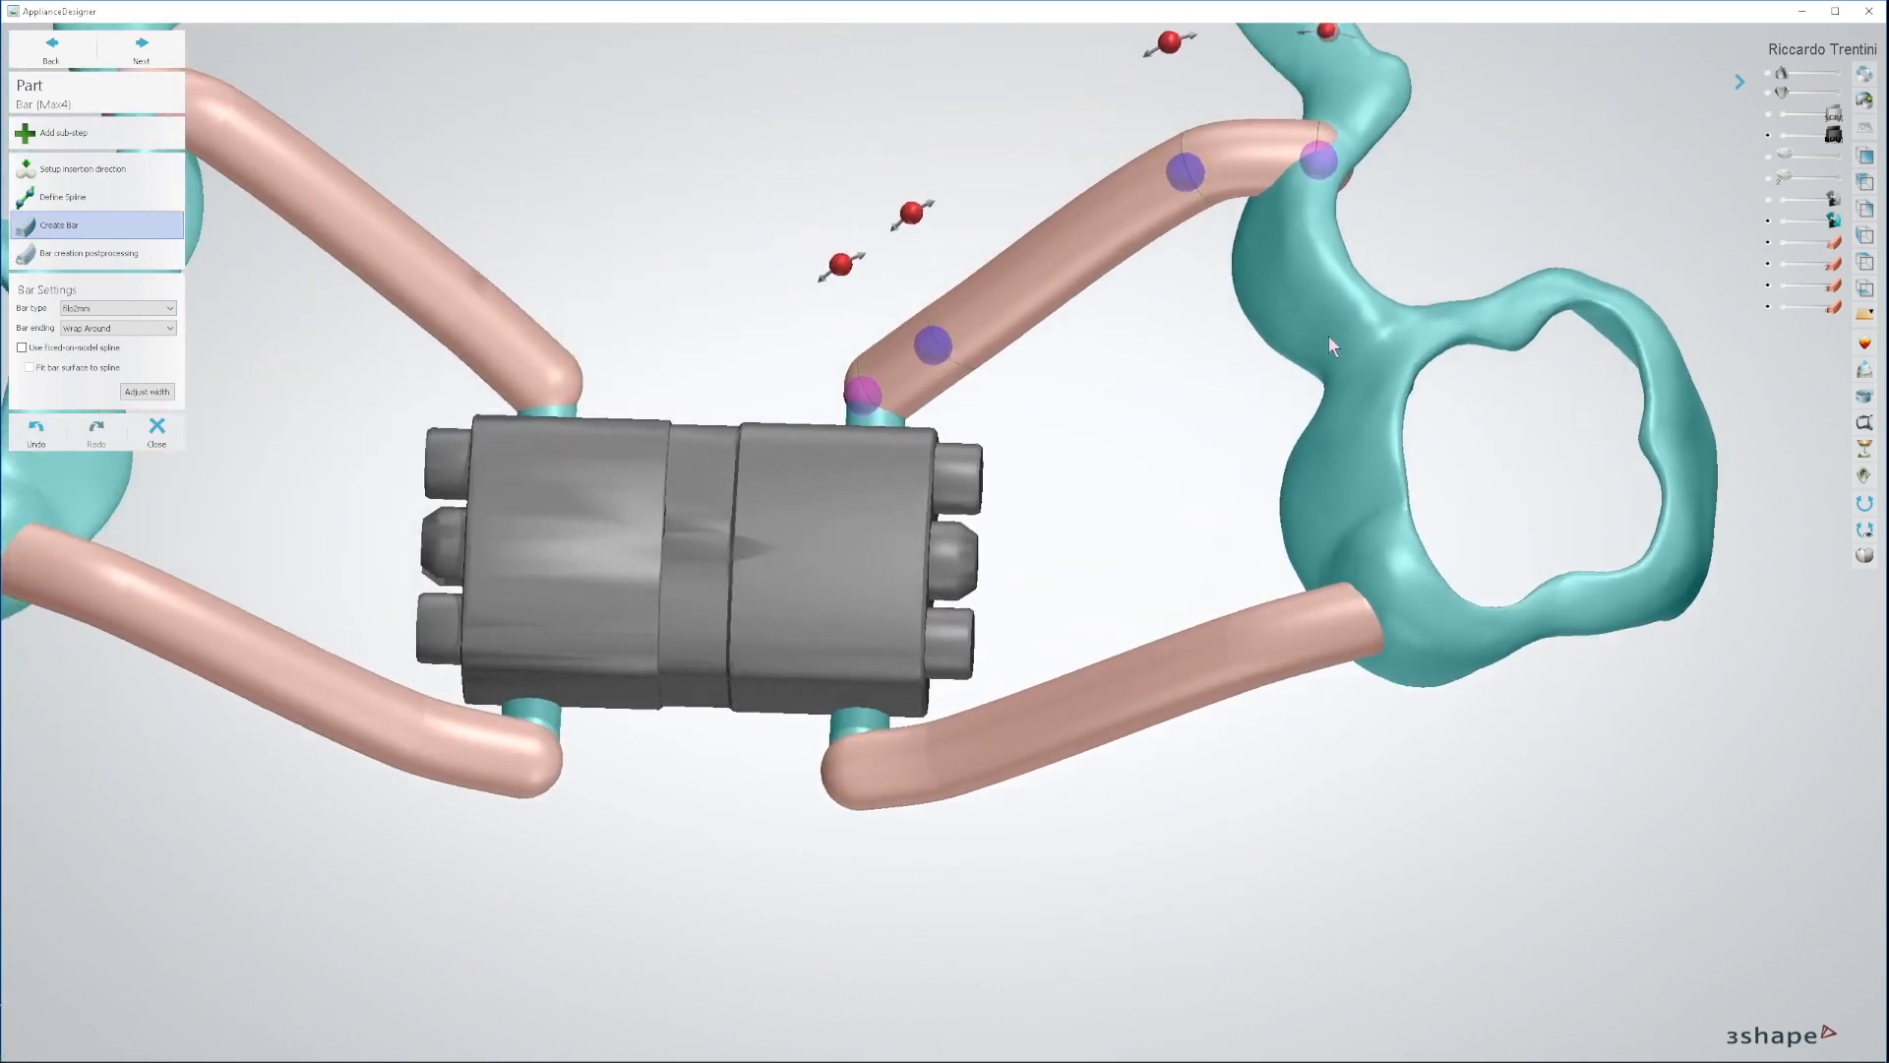
Step: Finish the fourth bar and display the bars, shells and expansion screw together in an occlusal view
click(142, 44)
scroll(380, 187, down, 5)
click(144, 47)
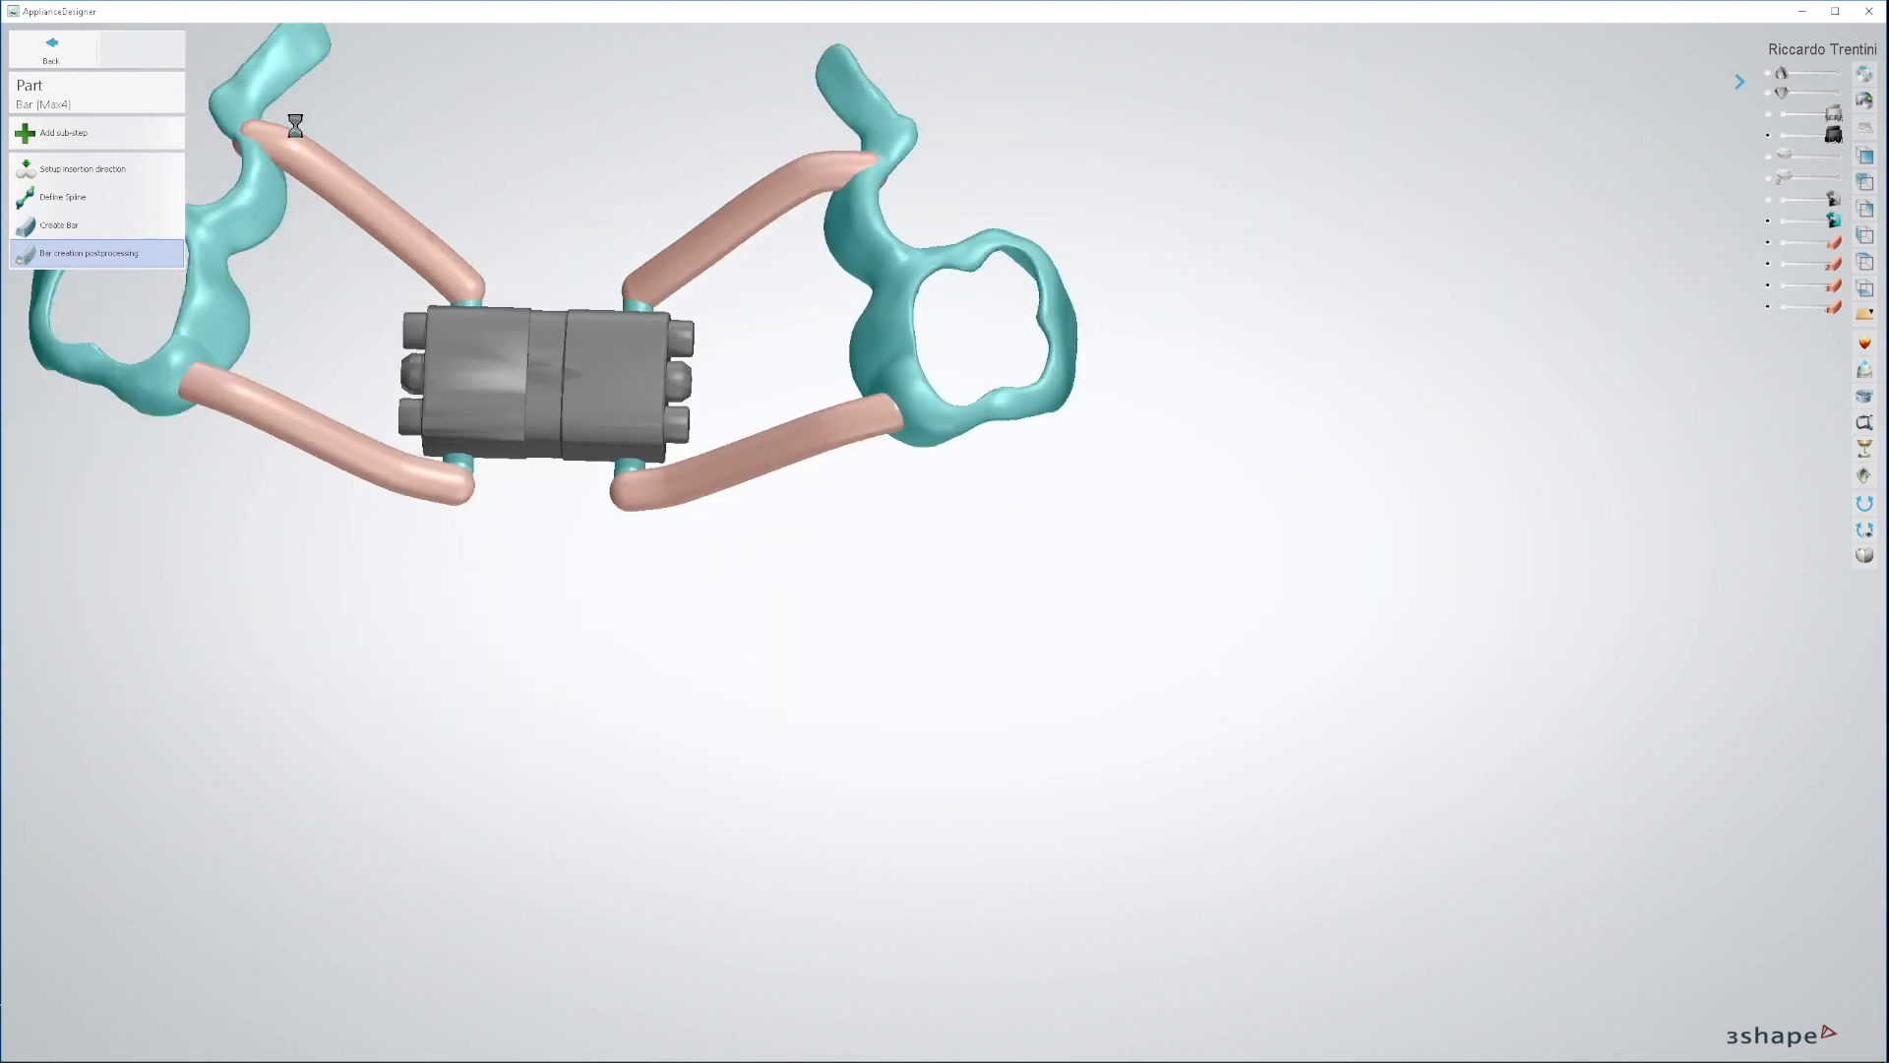
middle_drag(1003, 439, 1284, 567)
click(1768, 264)
click(1768, 286)
right_drag(1438, 570, 1411, 504)
click(1768, 135)
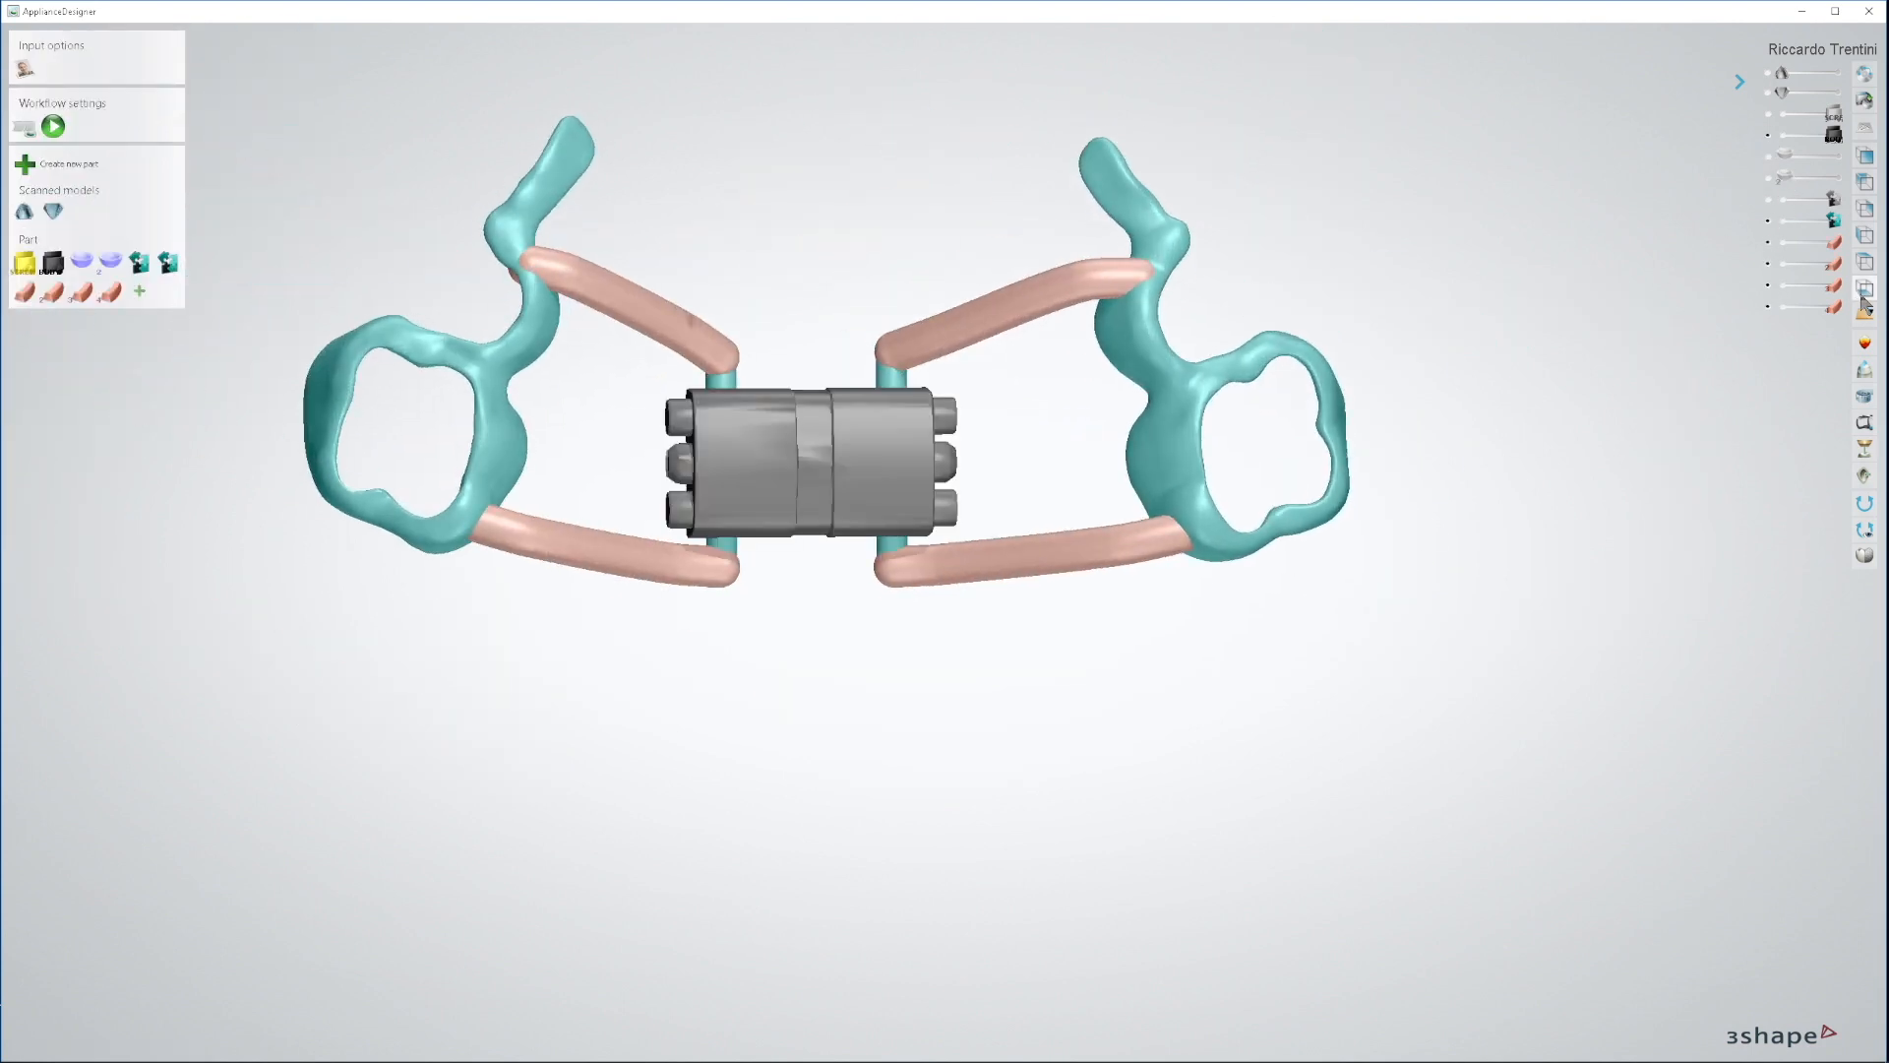
click(1863, 290)
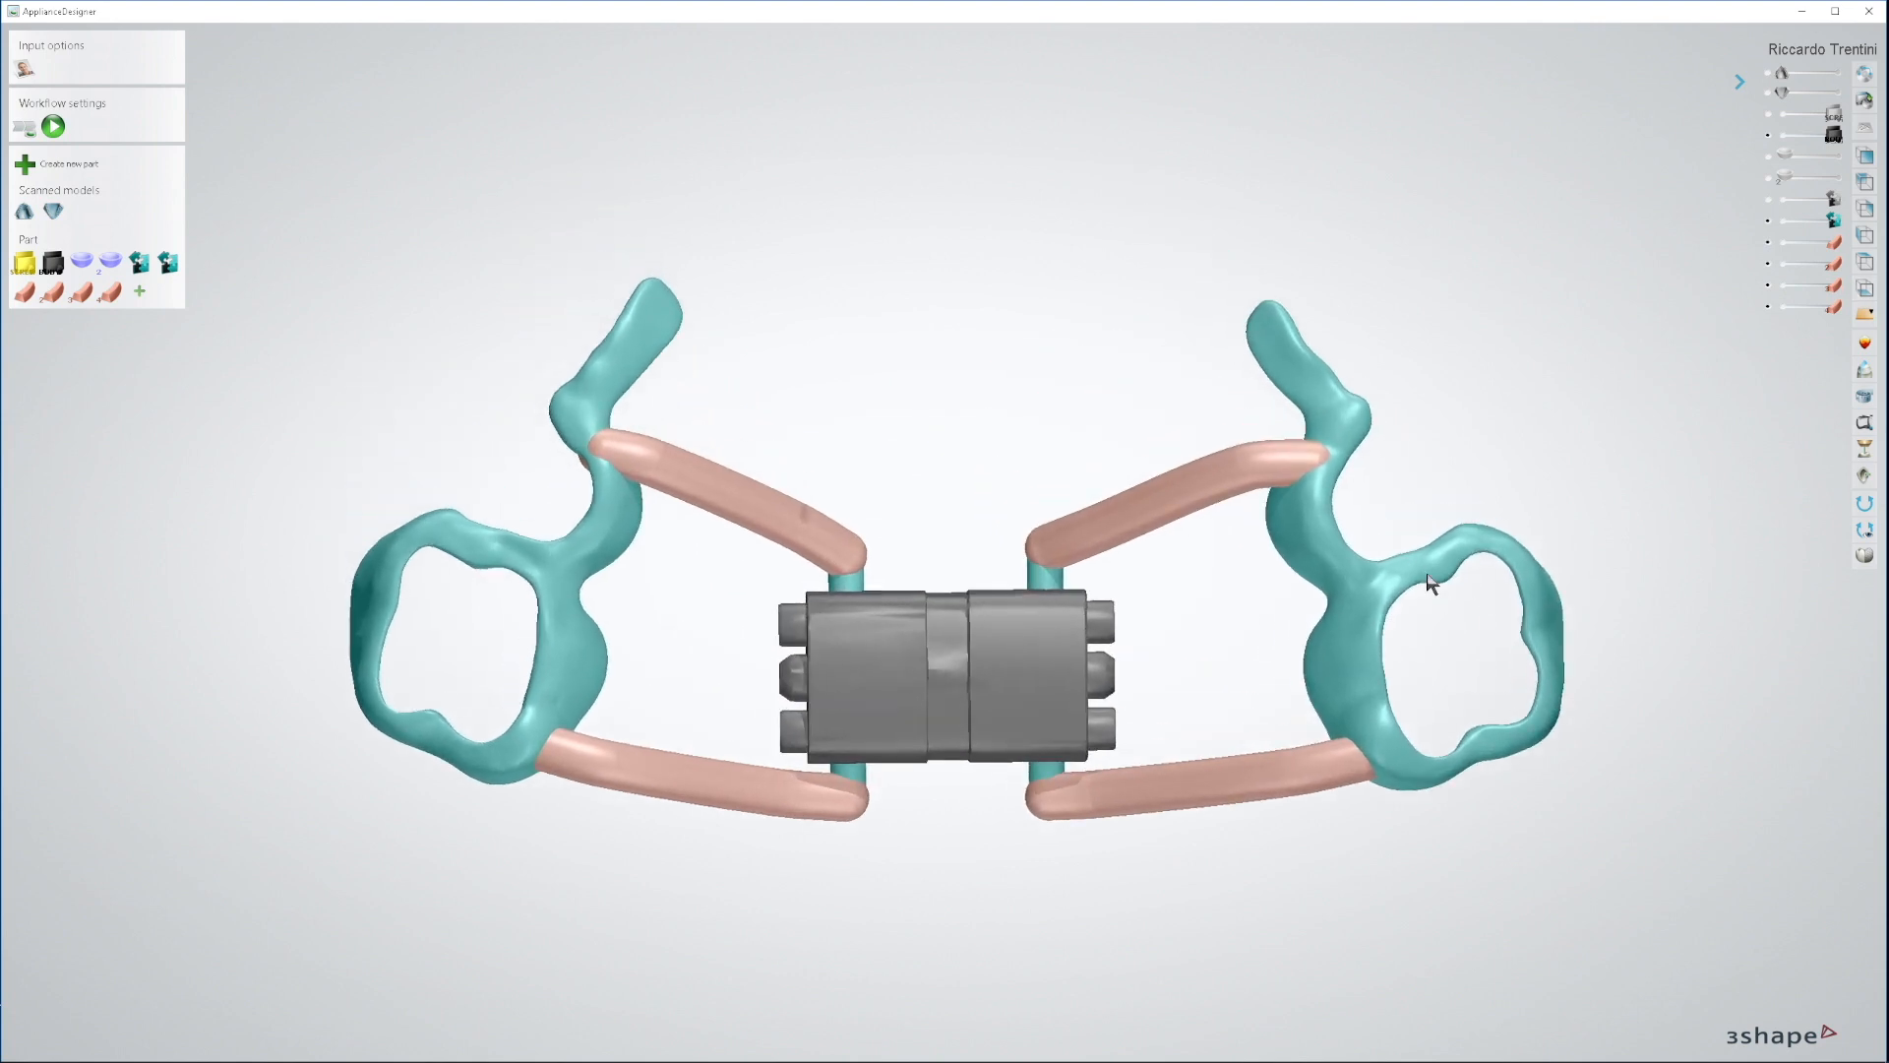
right_drag(1425, 572, 1426, 573)
click(1863, 289)
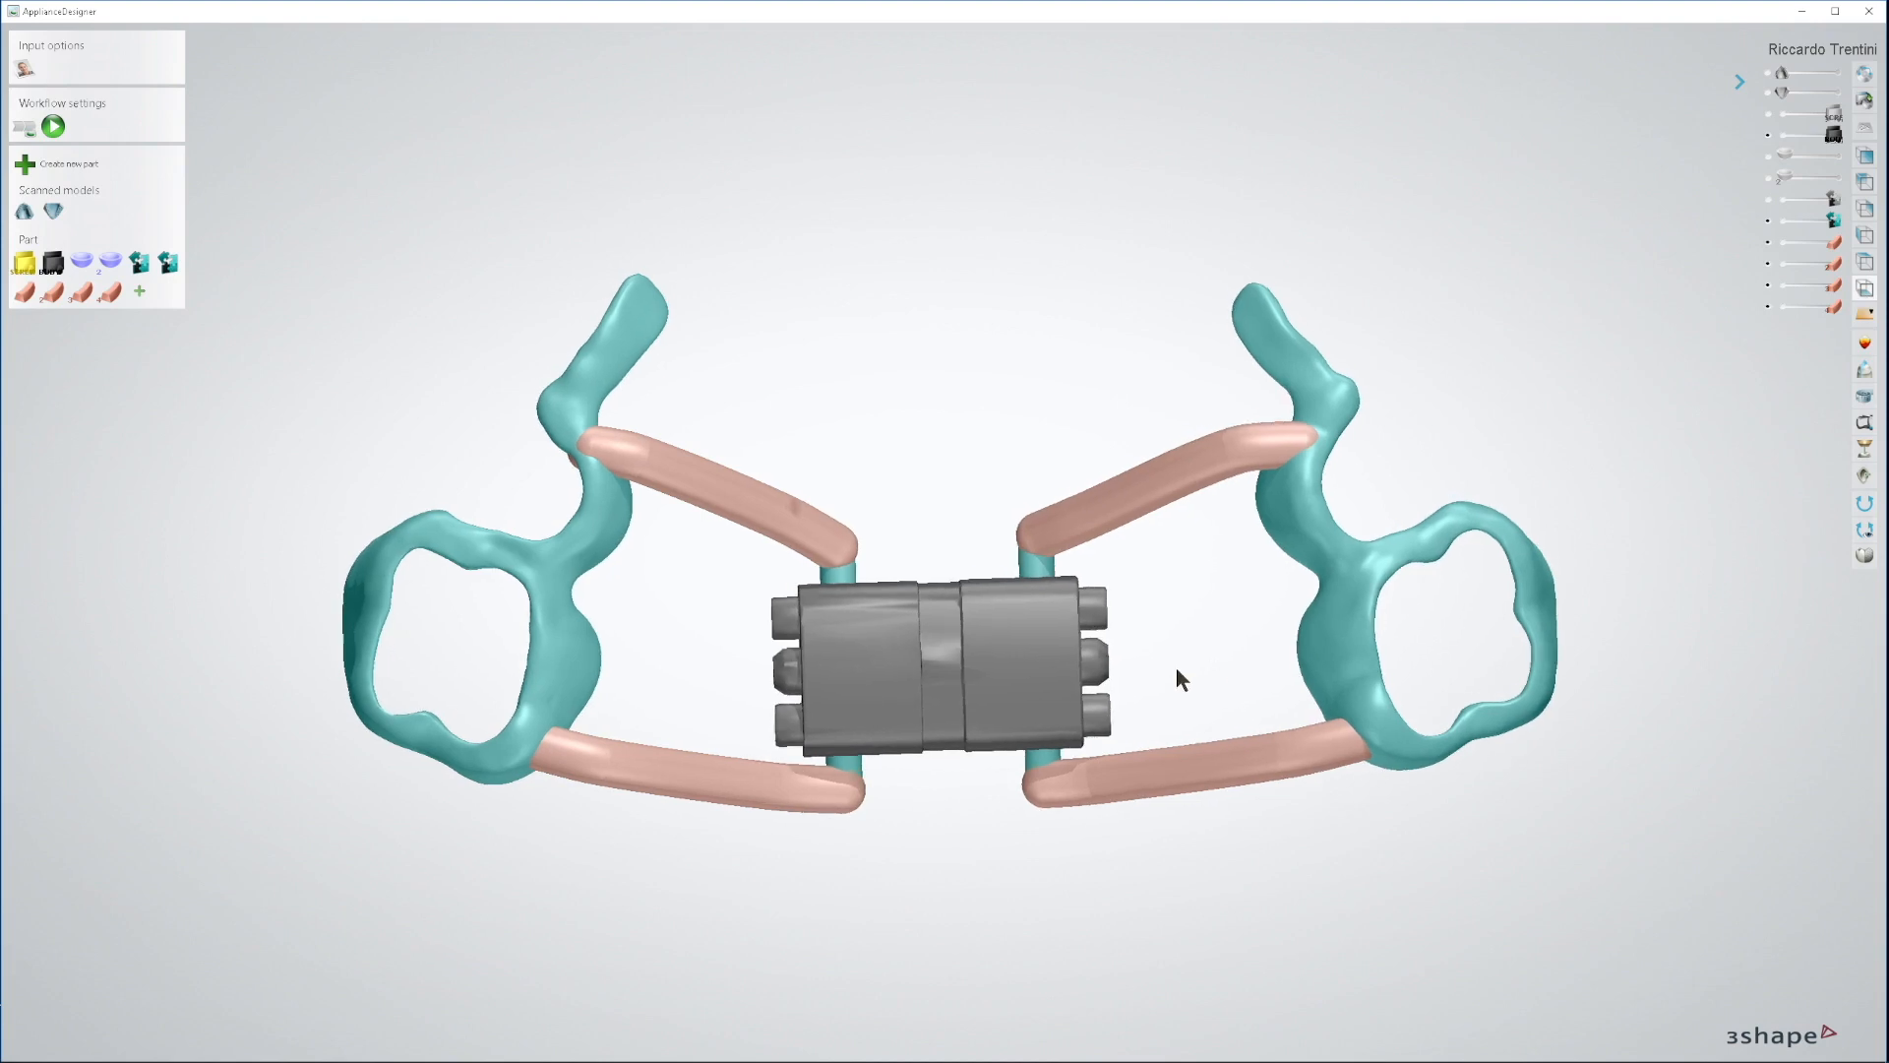
right_drag(1177, 669, 1177, 669)
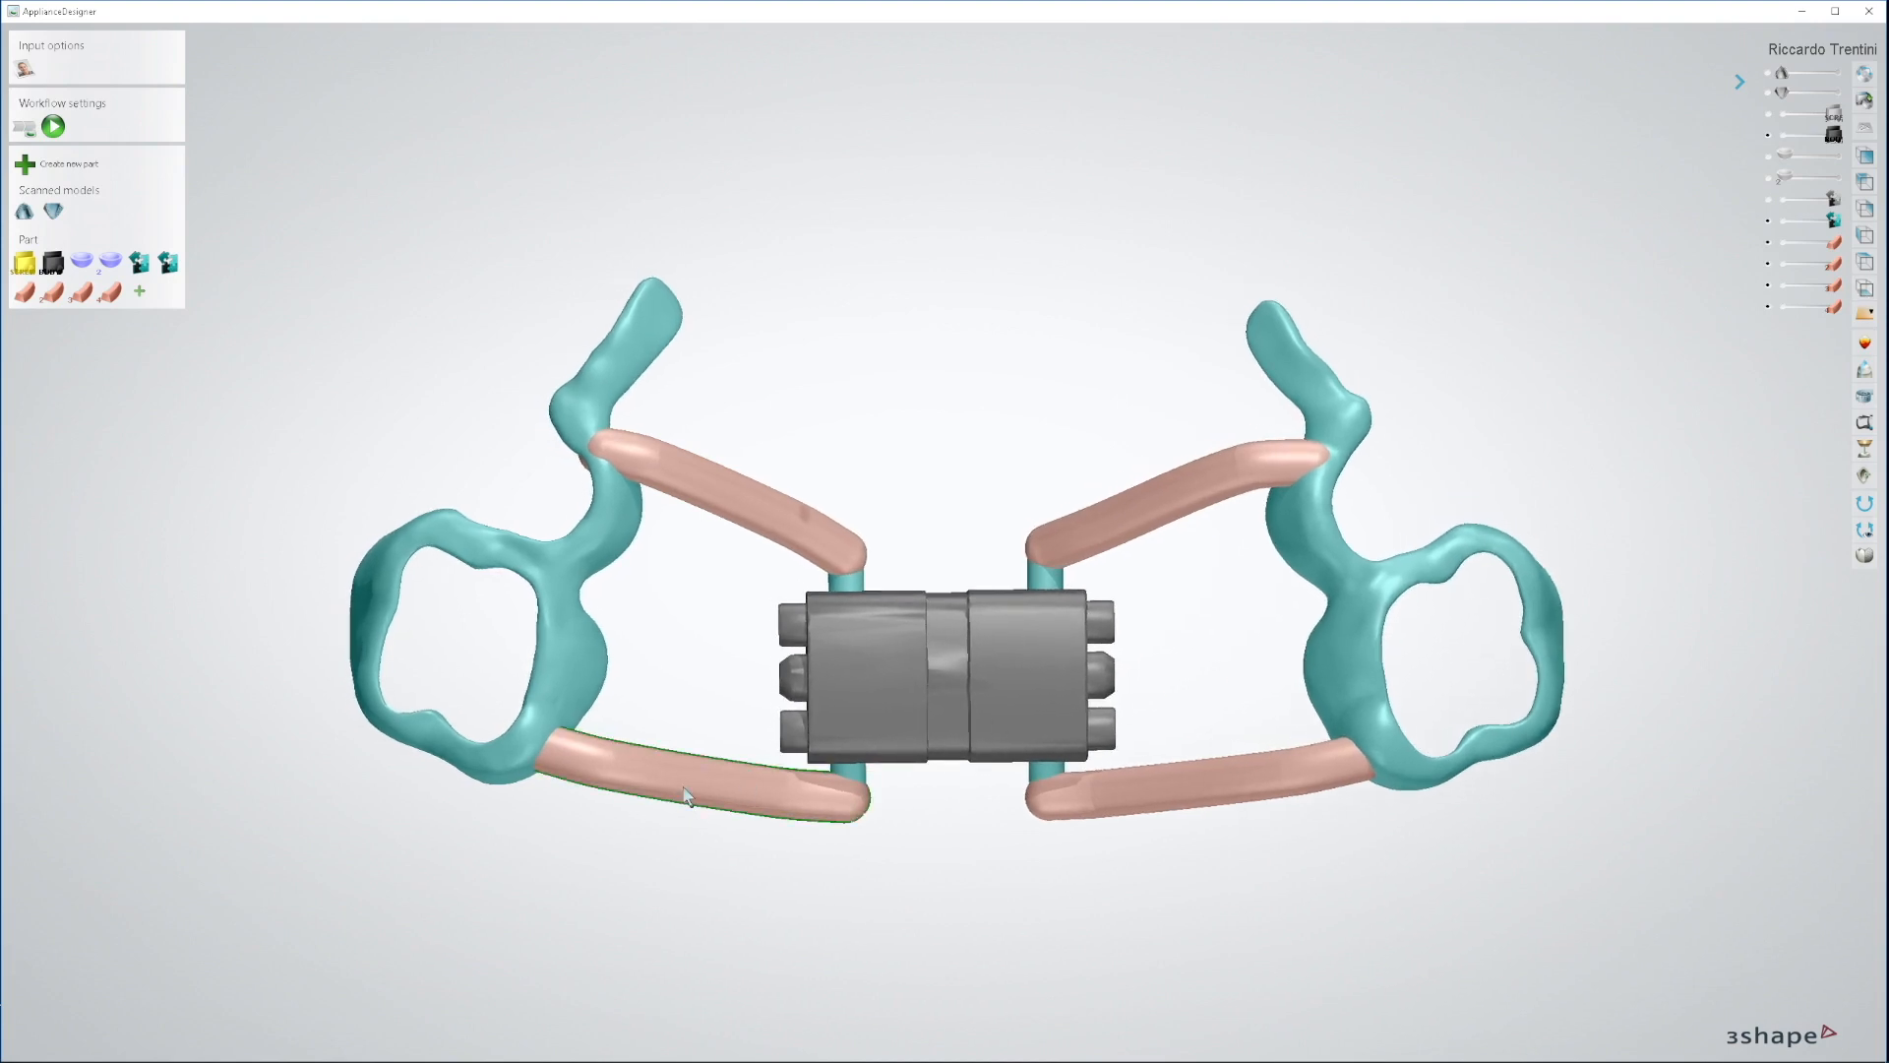
Step: Combine the two posterior bars into one model using the Combine operation
click(1120, 793)
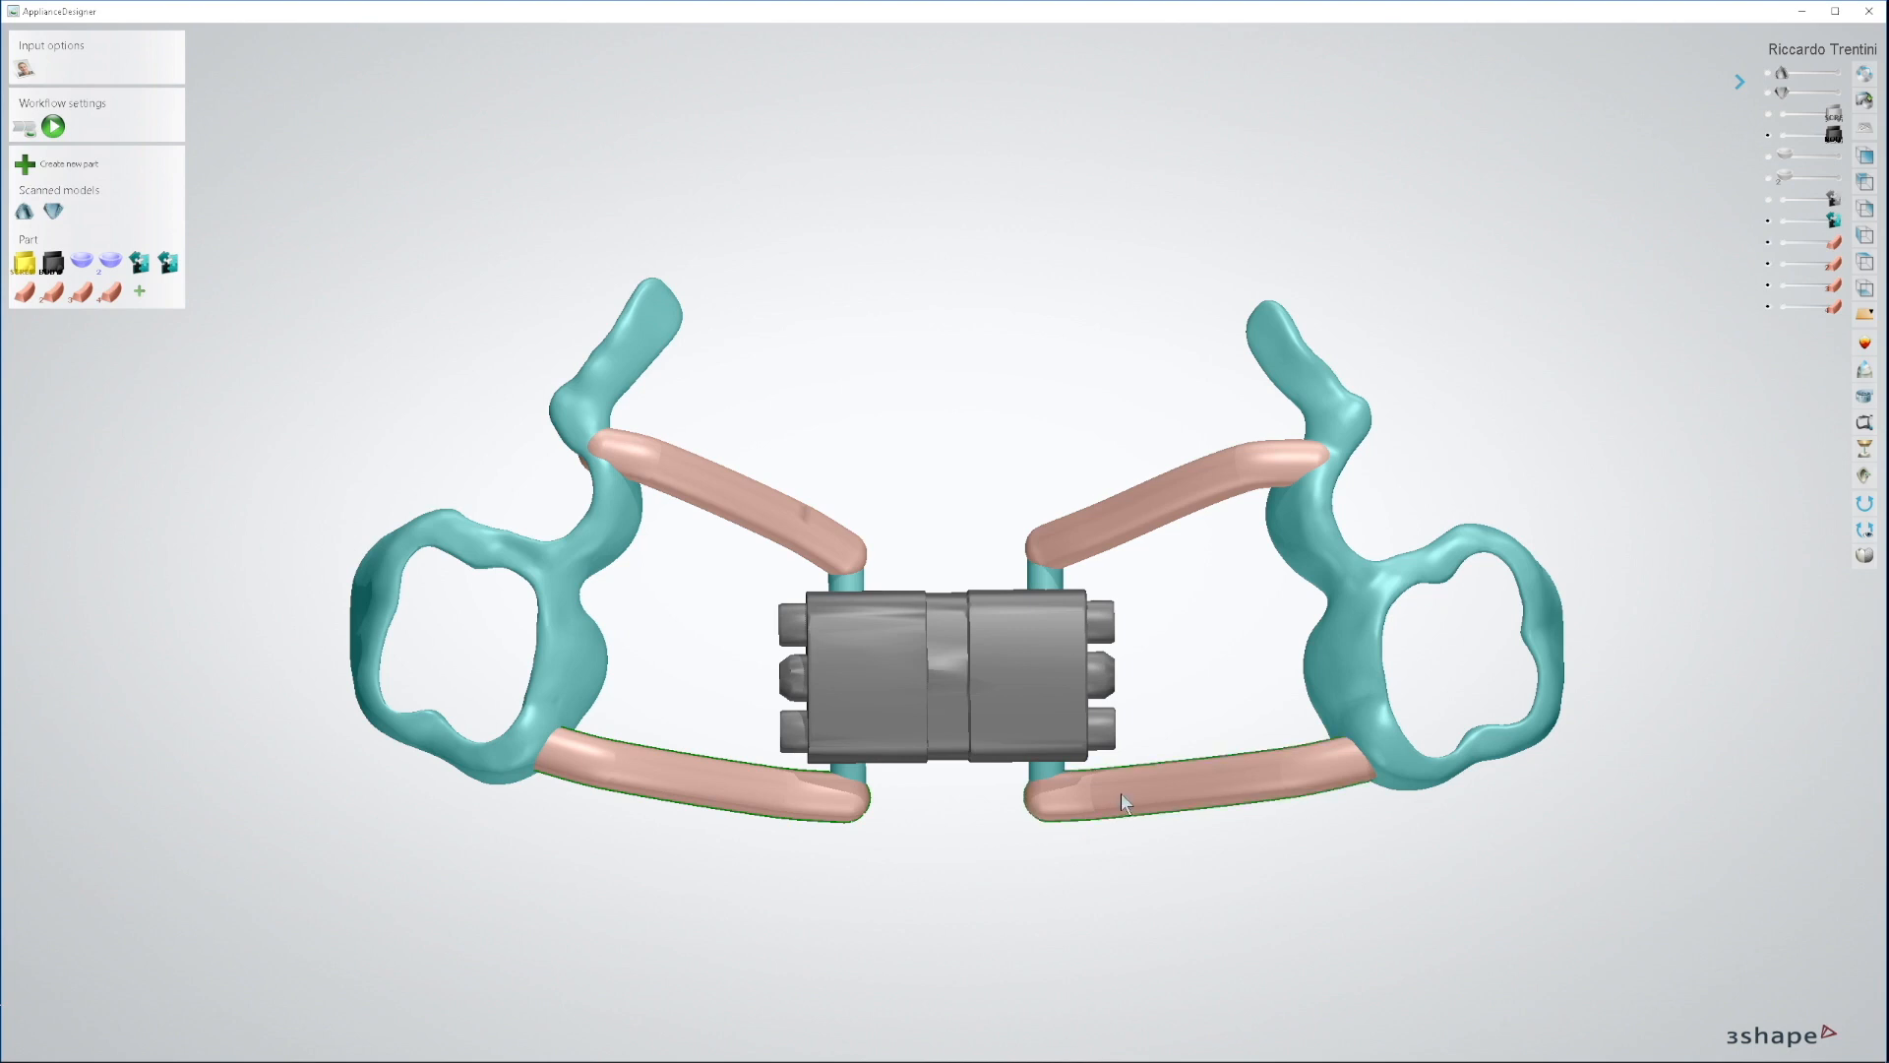
right_click(1119, 793)
click(1170, 806)
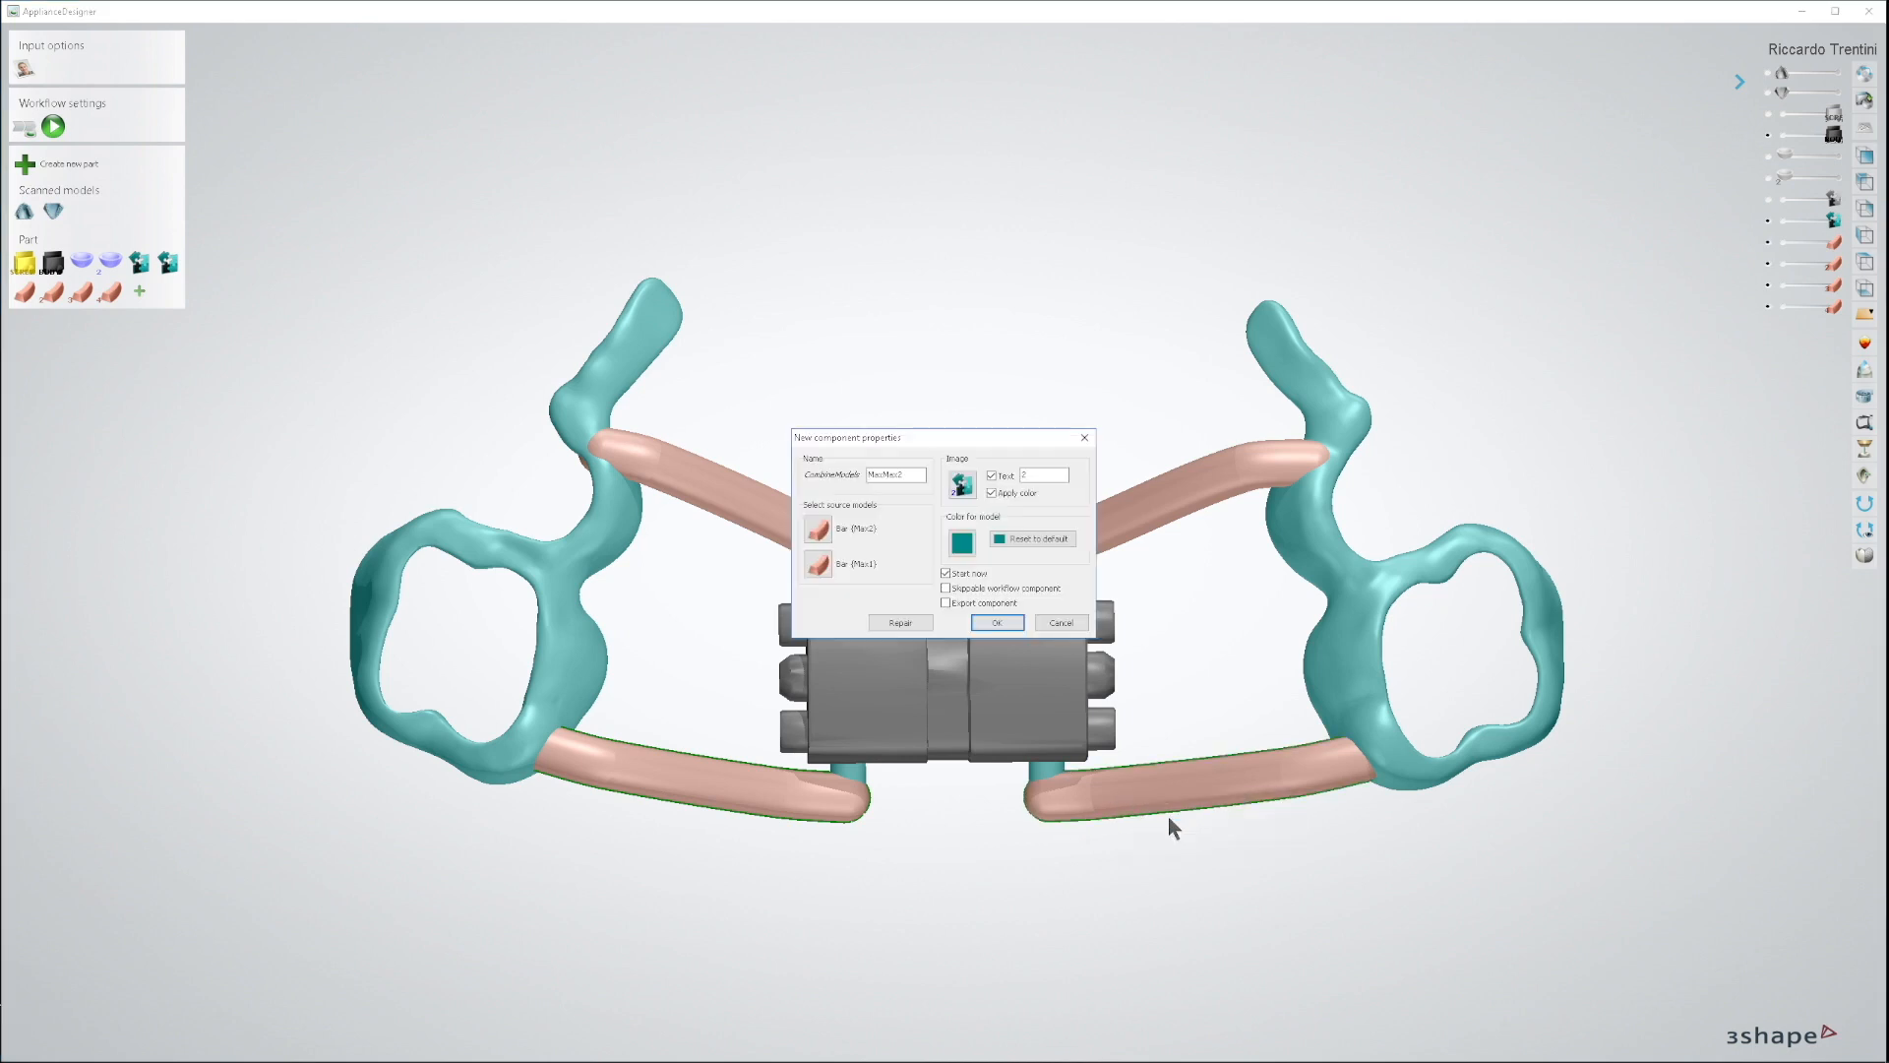
click(1001, 627)
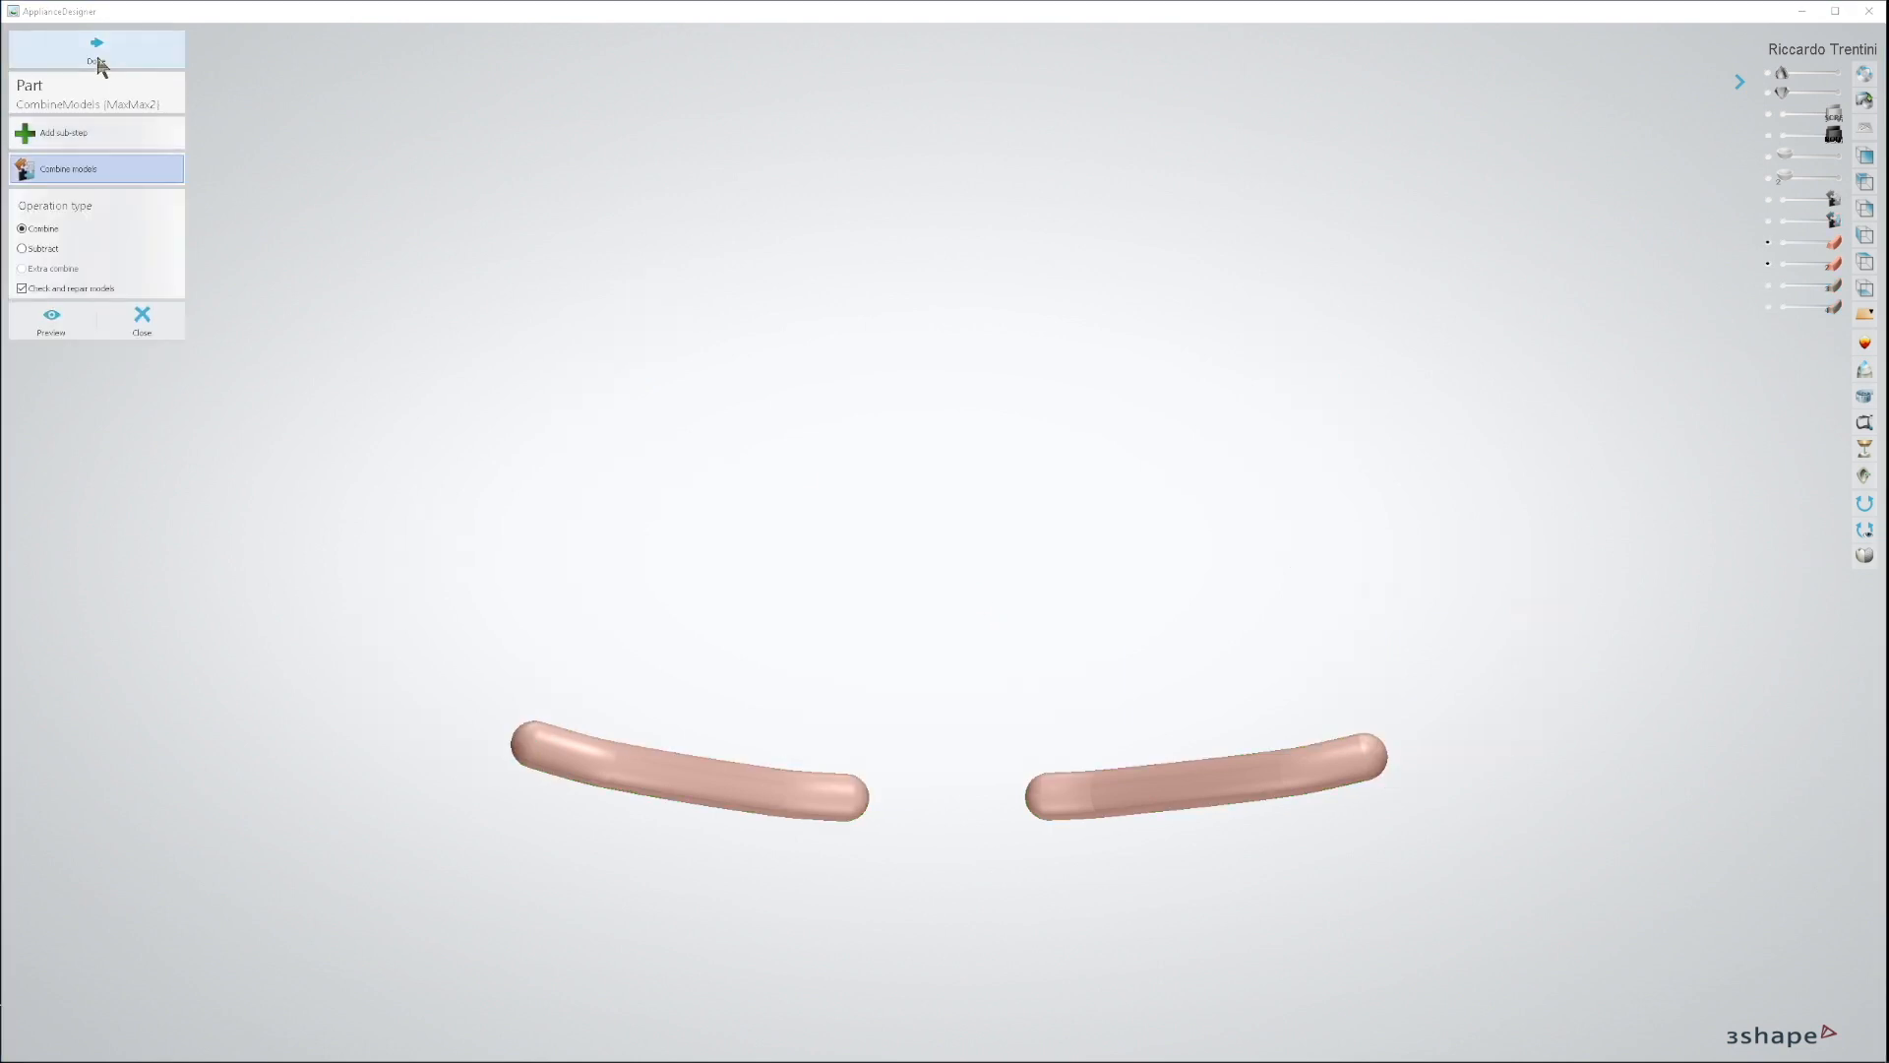
click(96, 54)
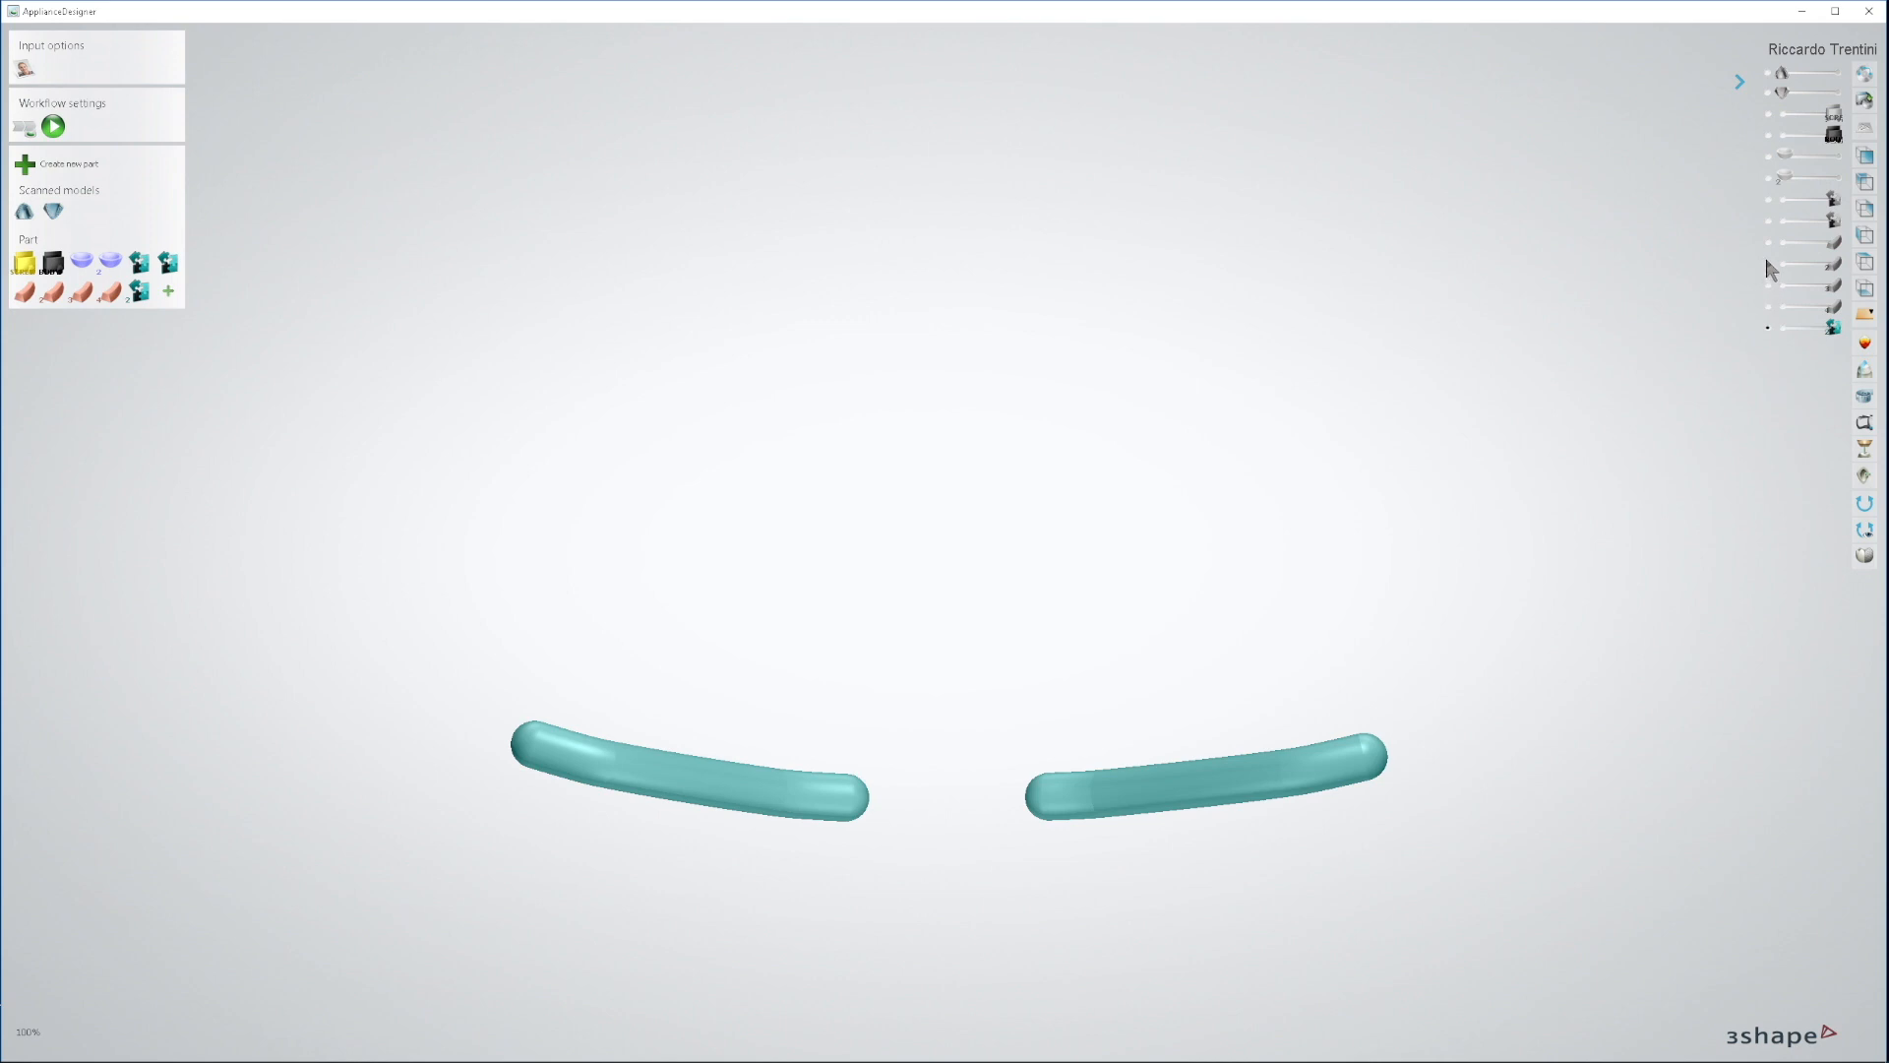
Step: Show the two anterior bars and combine them into a second model
click(1769, 285)
click(1769, 307)
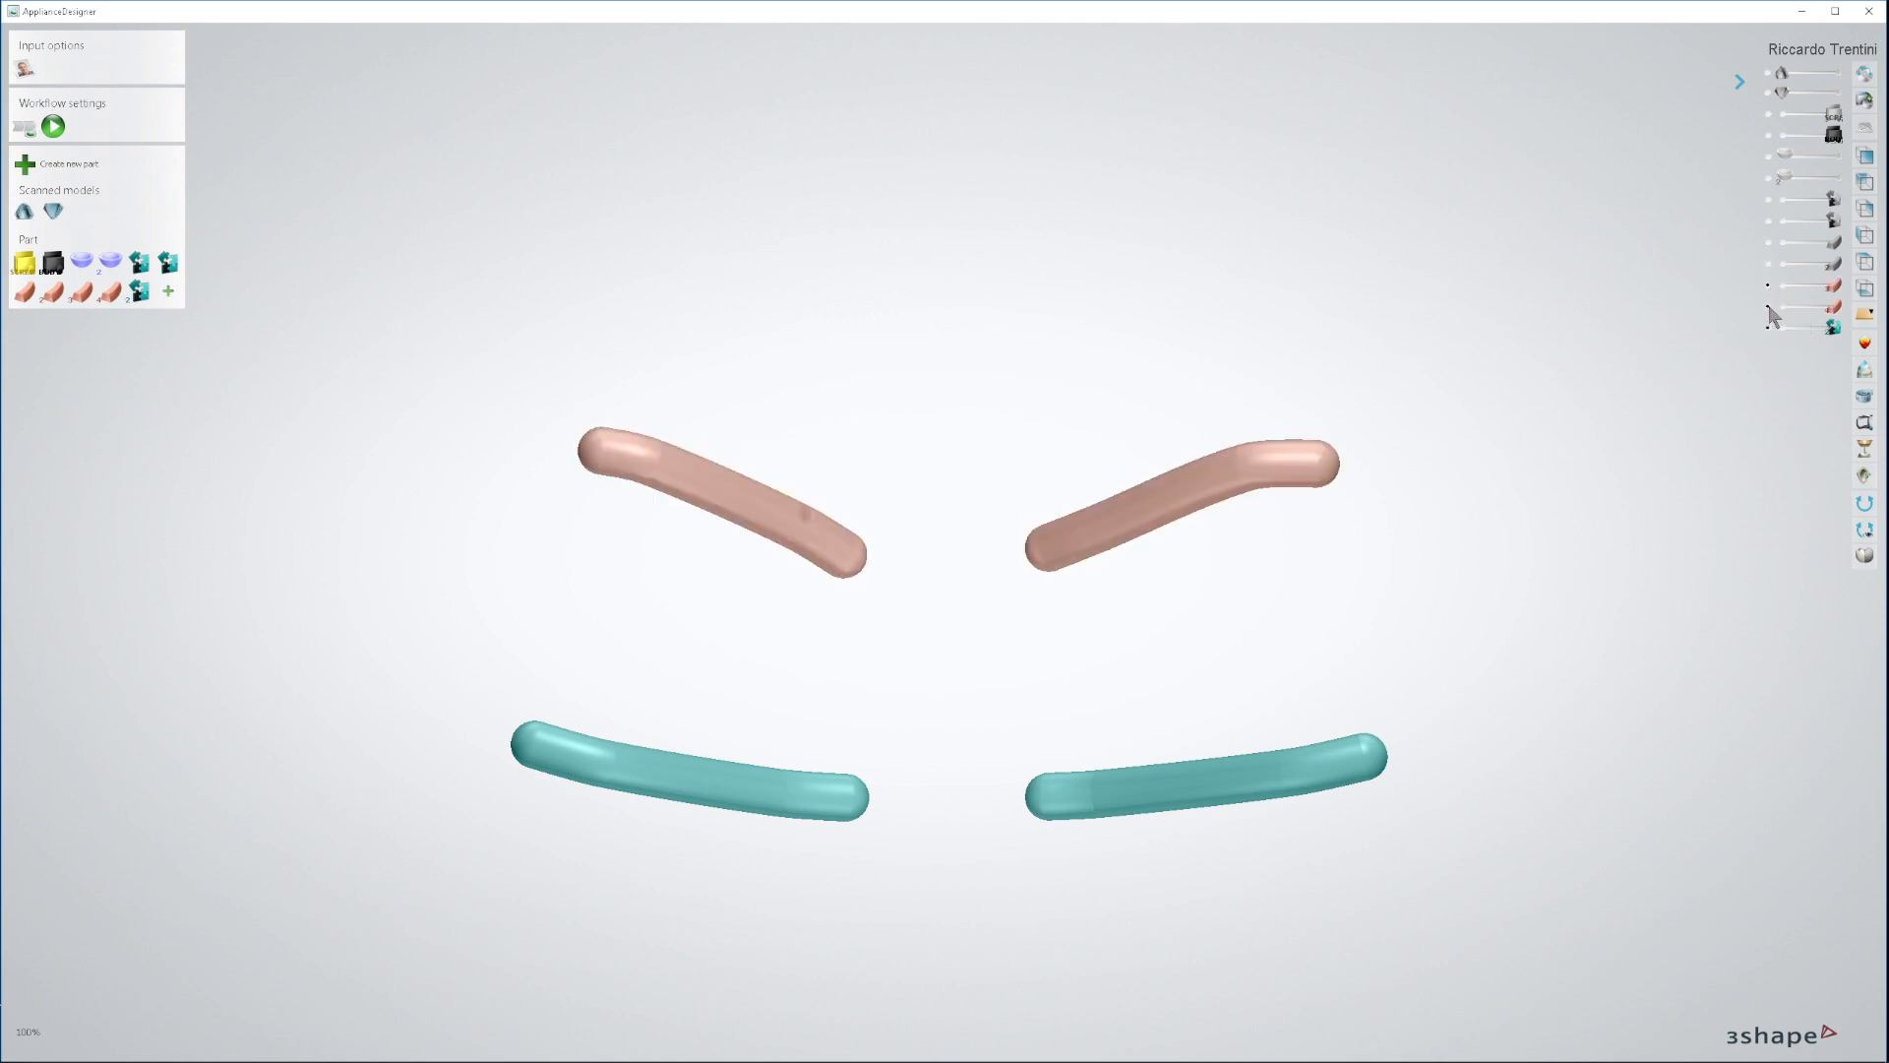
click(1077, 533)
ctrl+click(780, 528)
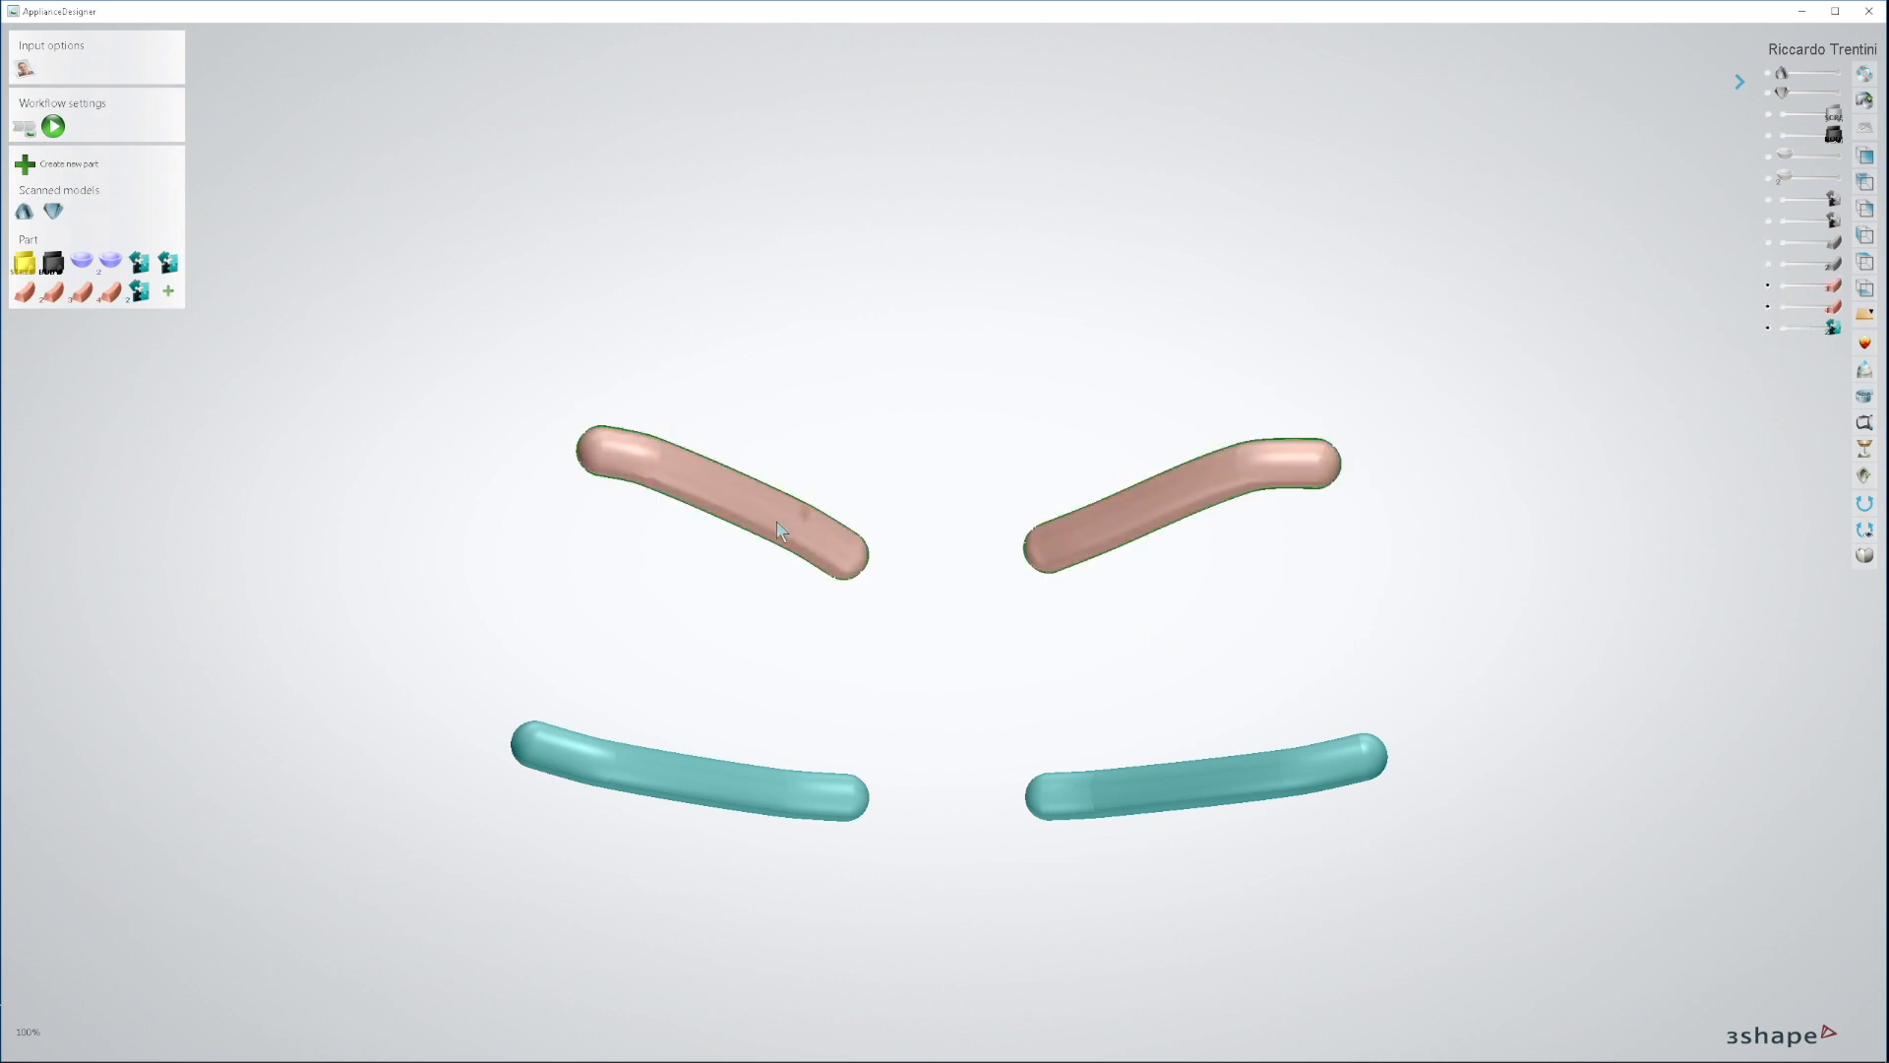
right_click(780, 528)
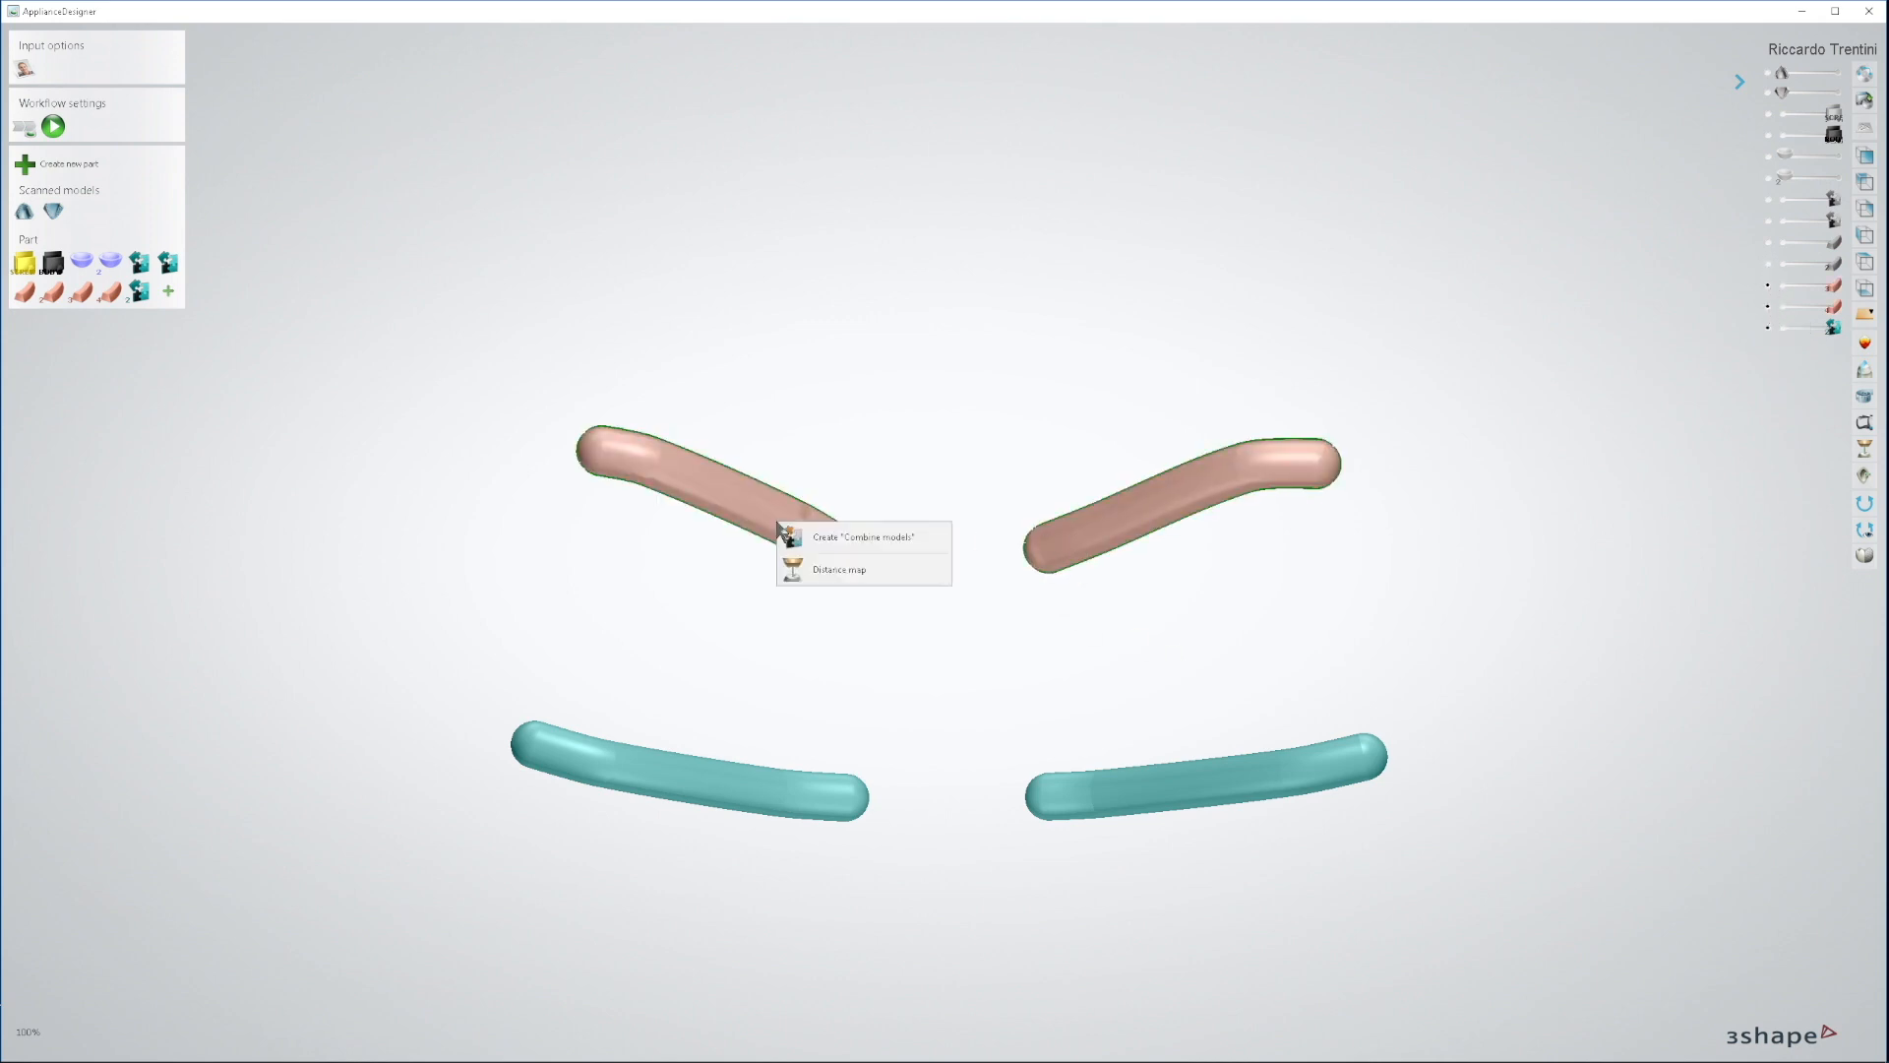
click(839, 538)
click(1013, 626)
click(181, 56)
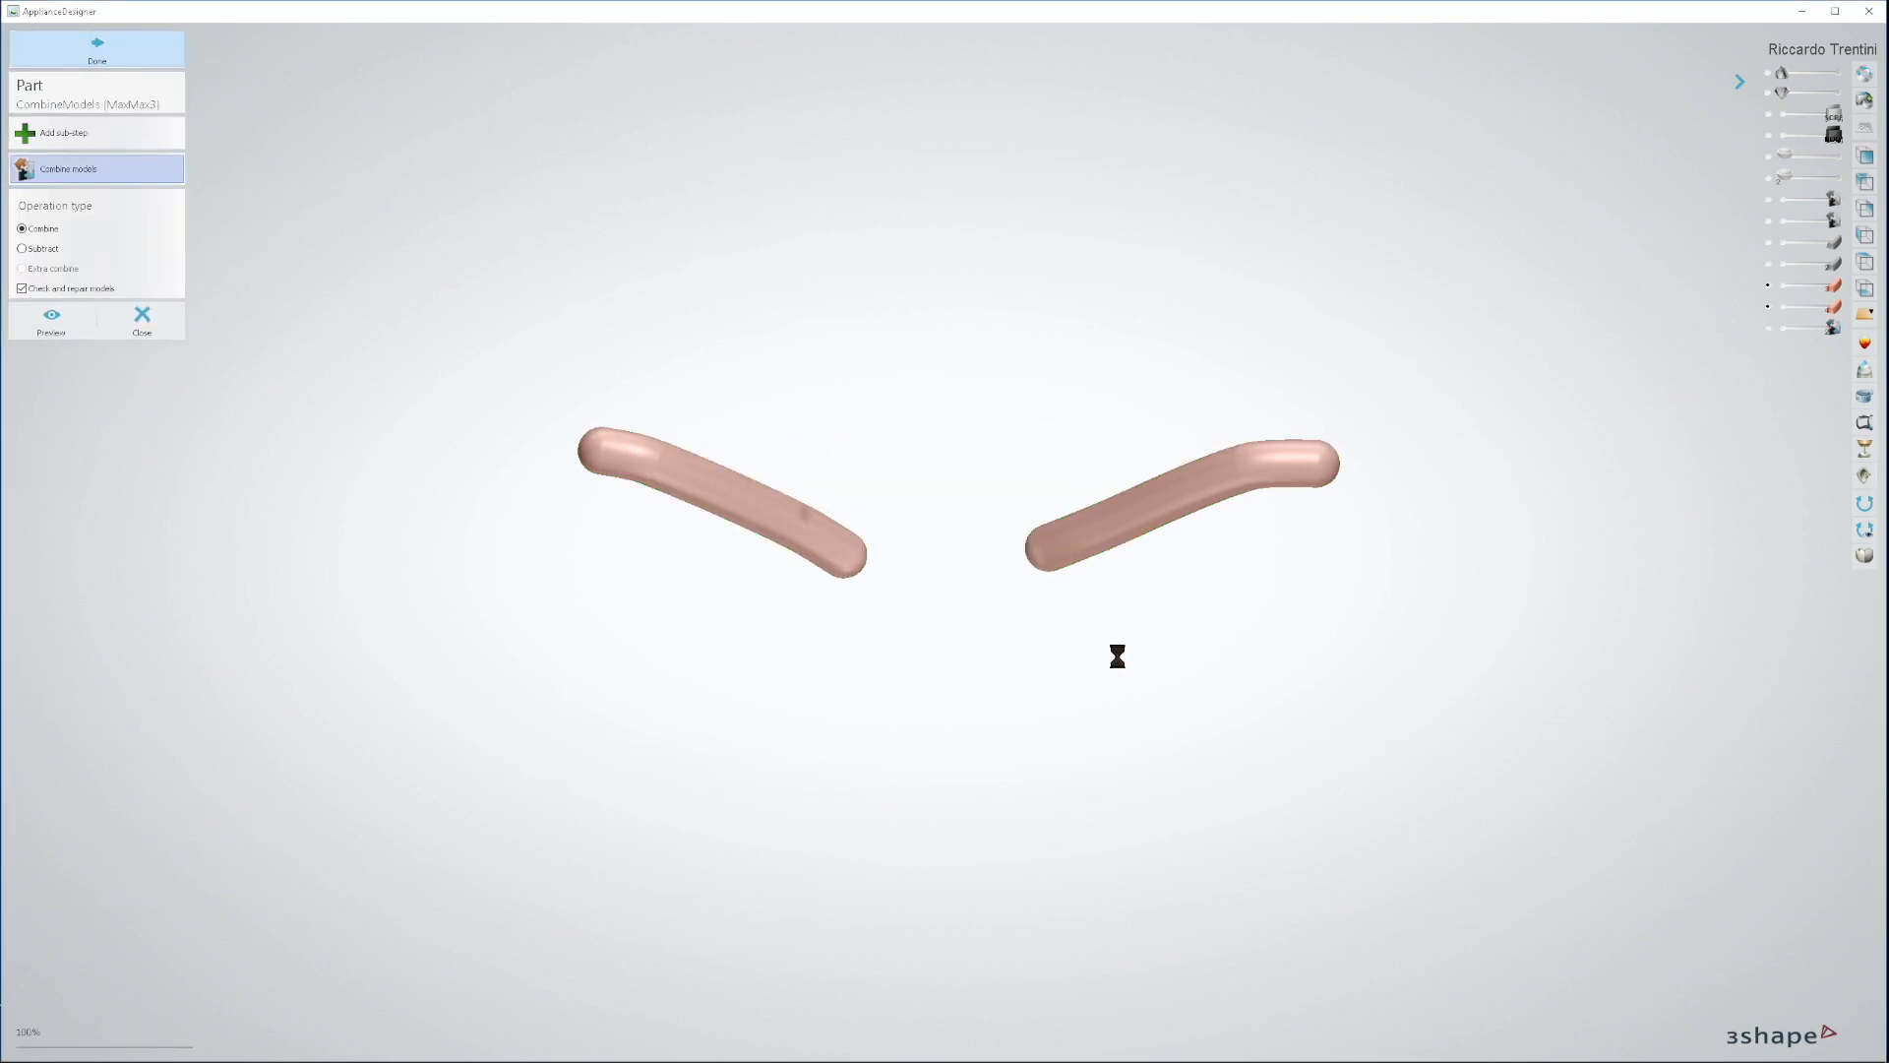
Step: Show the combined posterior bars and merge them with the combined anterior bars into one model
click(1767, 331)
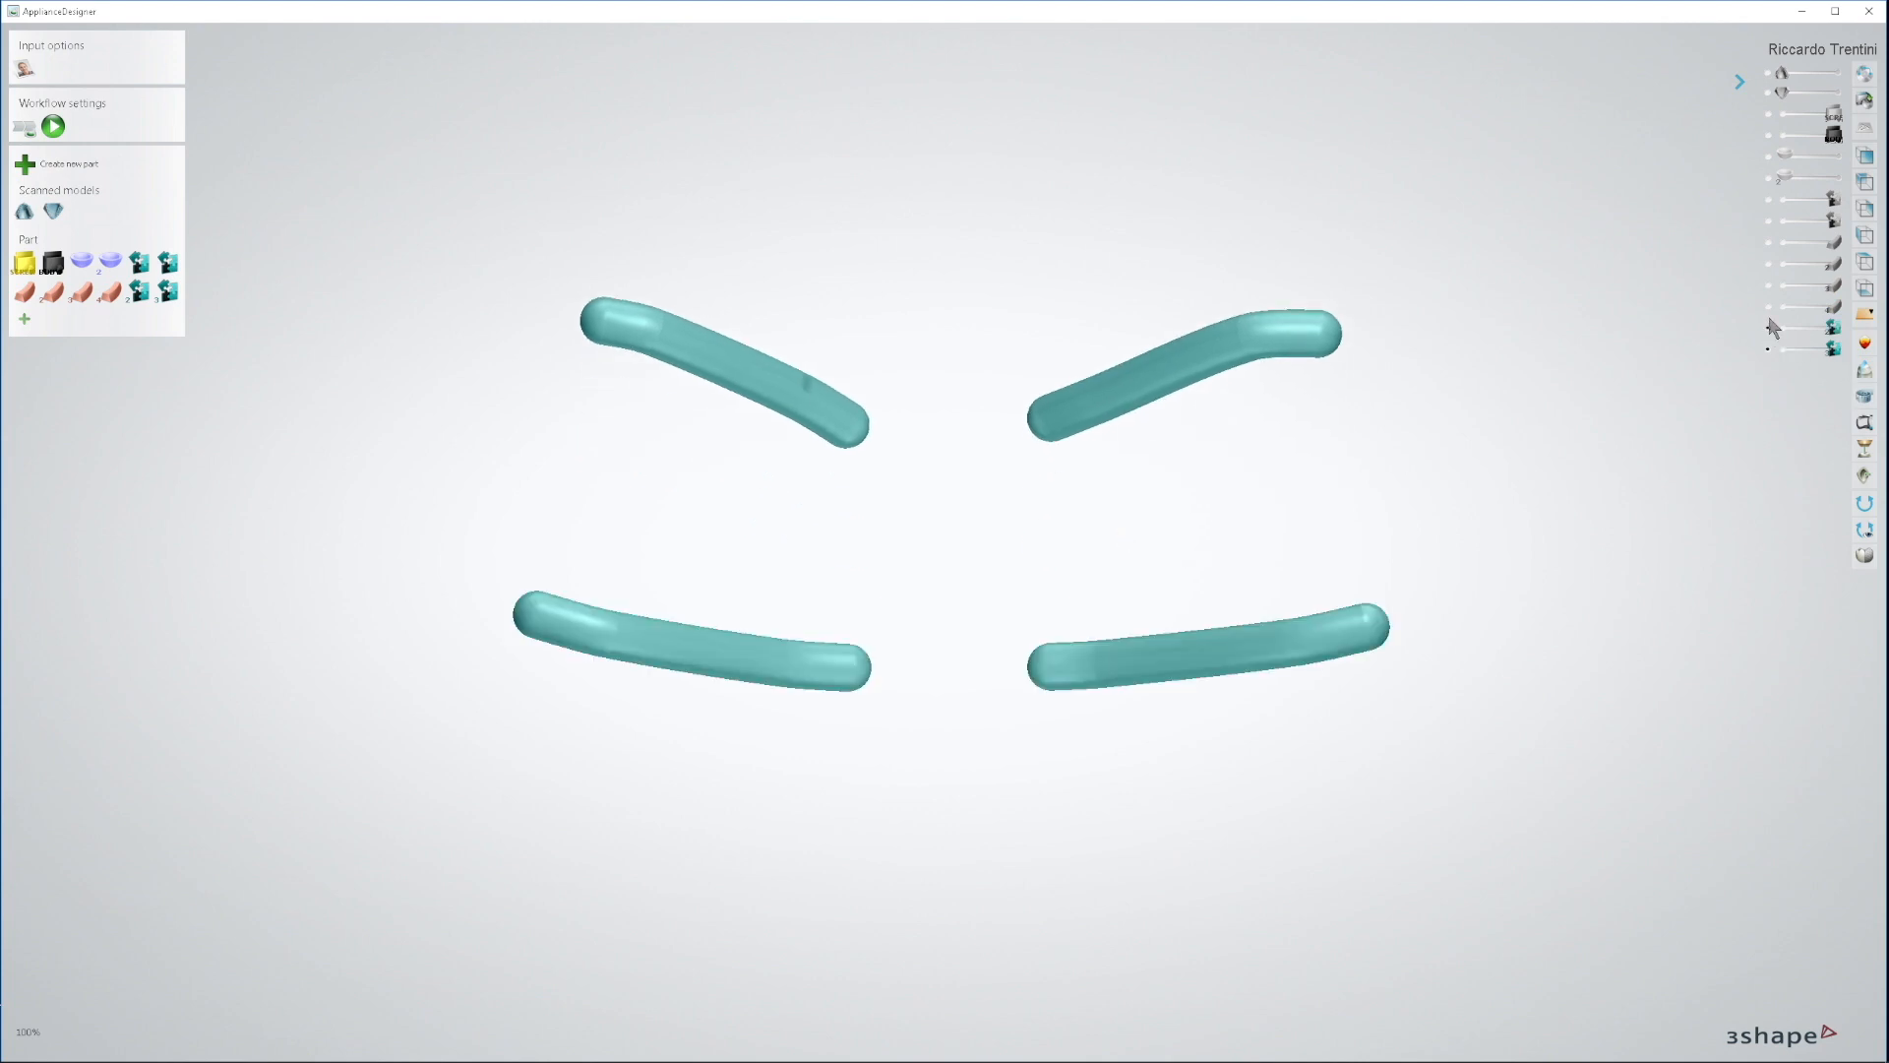
right_drag(1234, 672, 1224, 634)
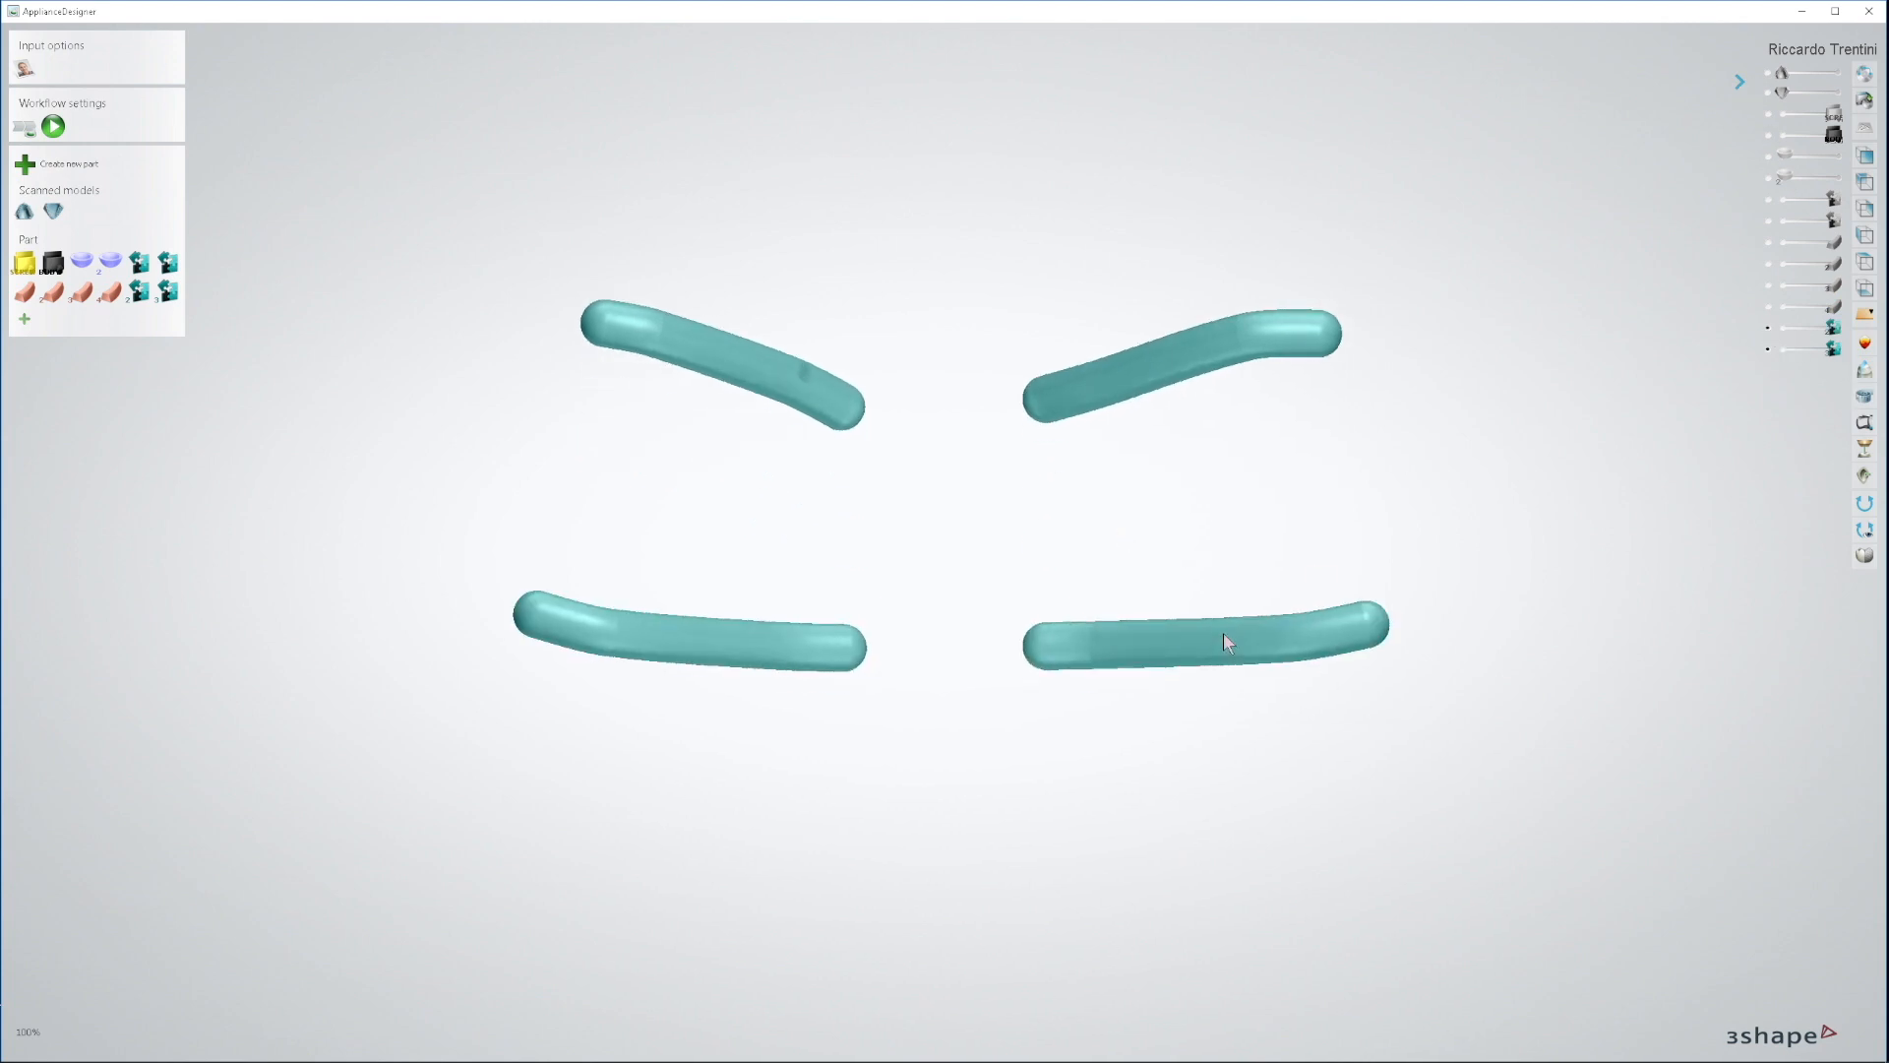
right_click(1124, 376)
click(1160, 389)
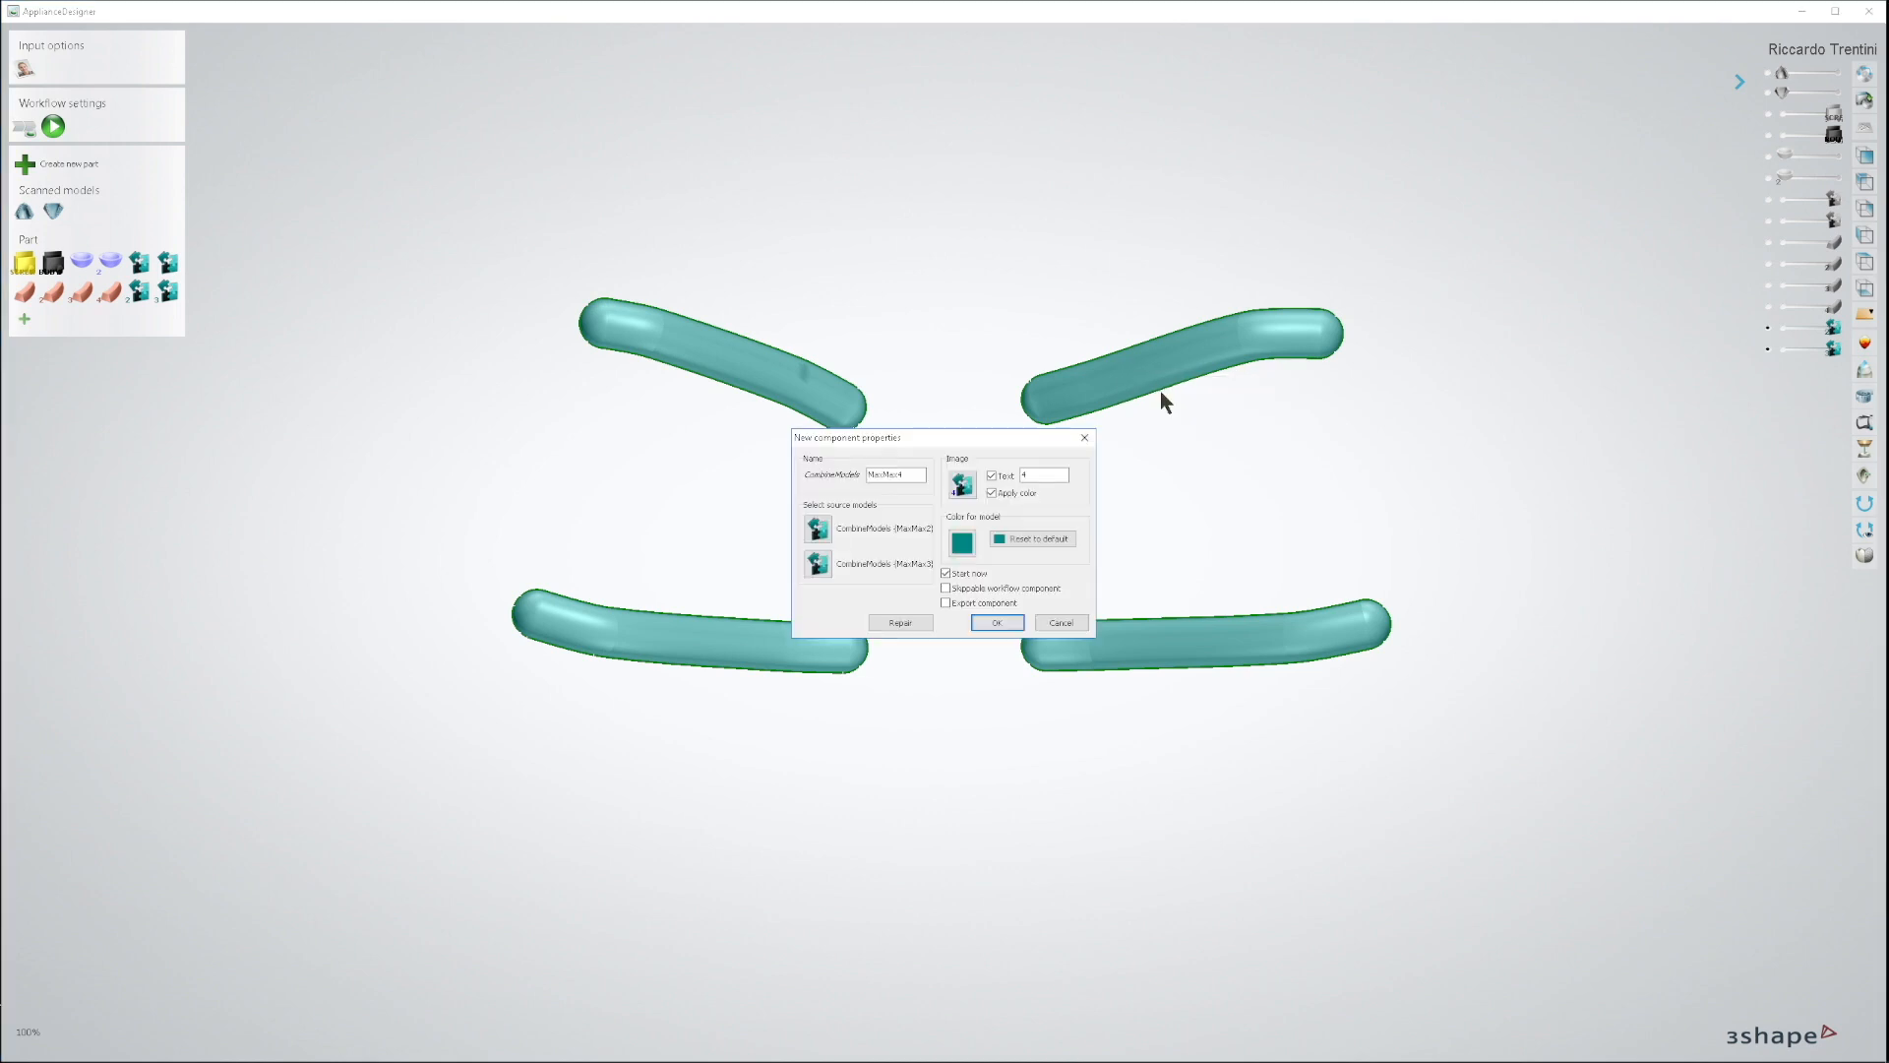
click(997, 622)
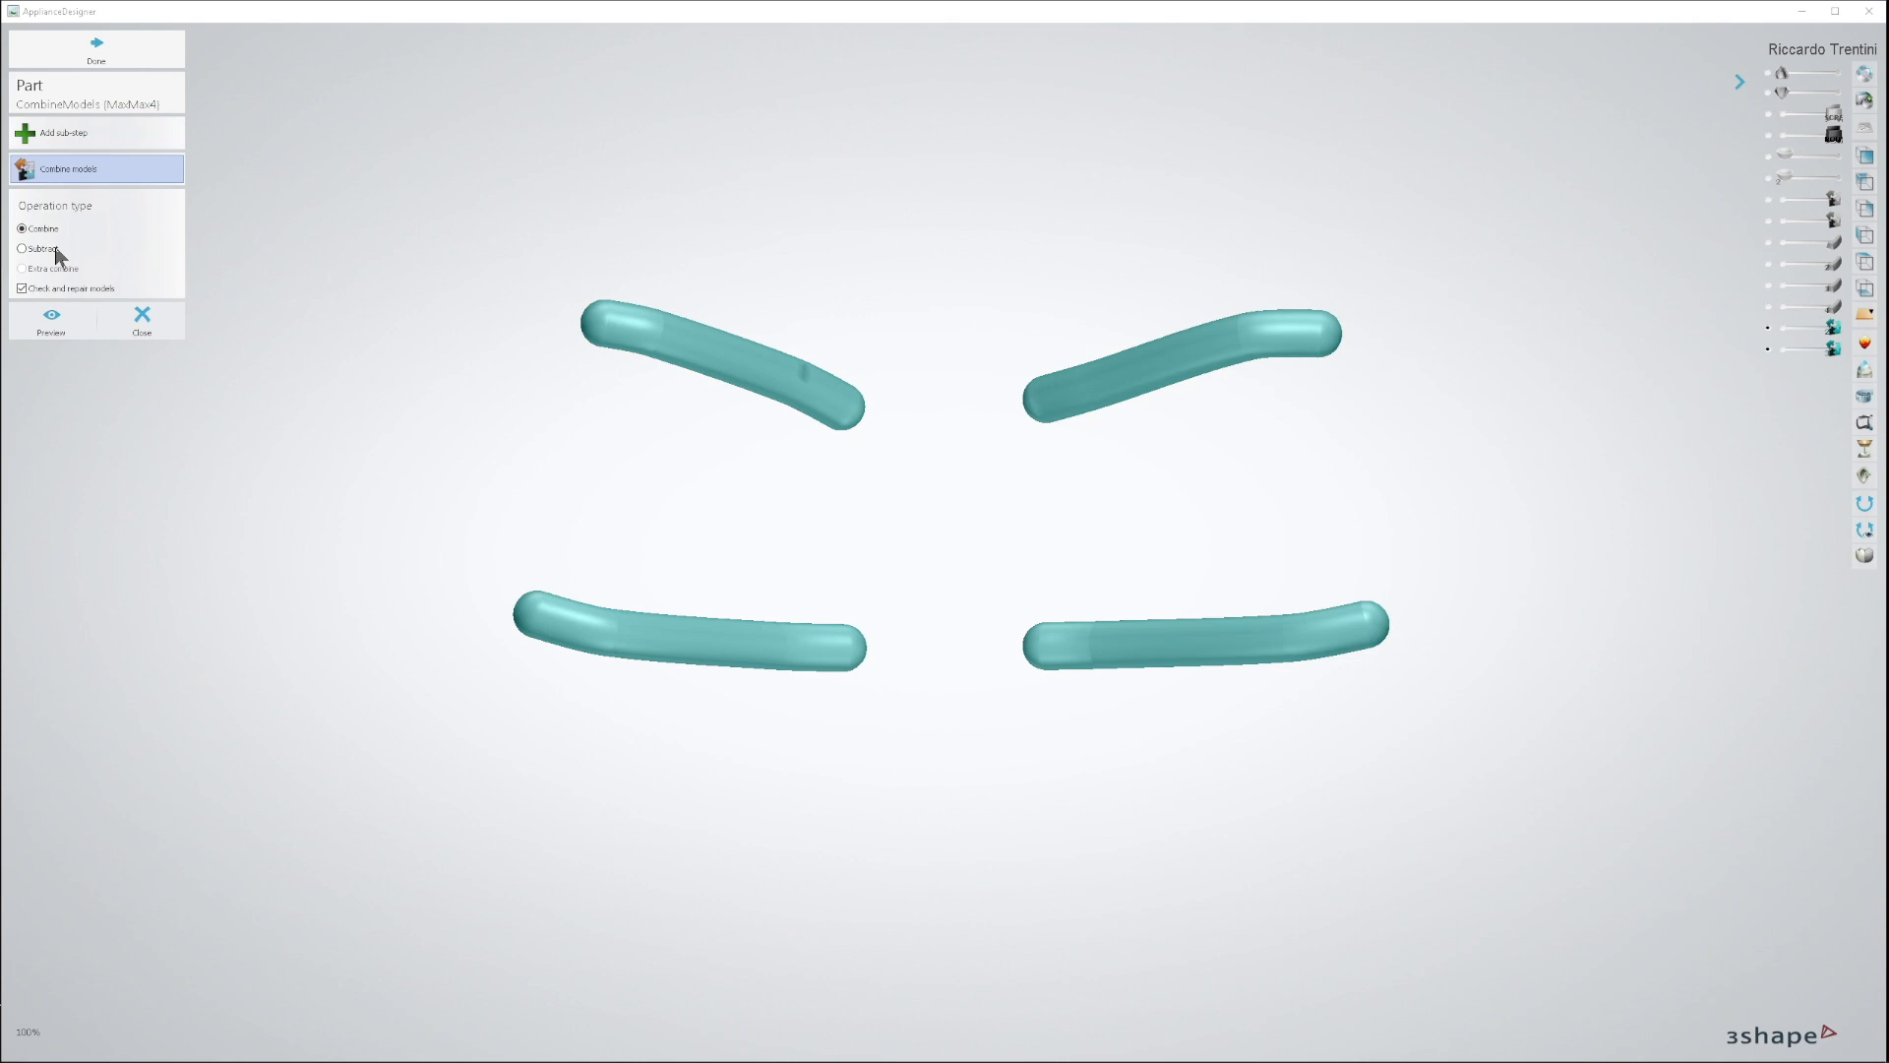
click(96, 51)
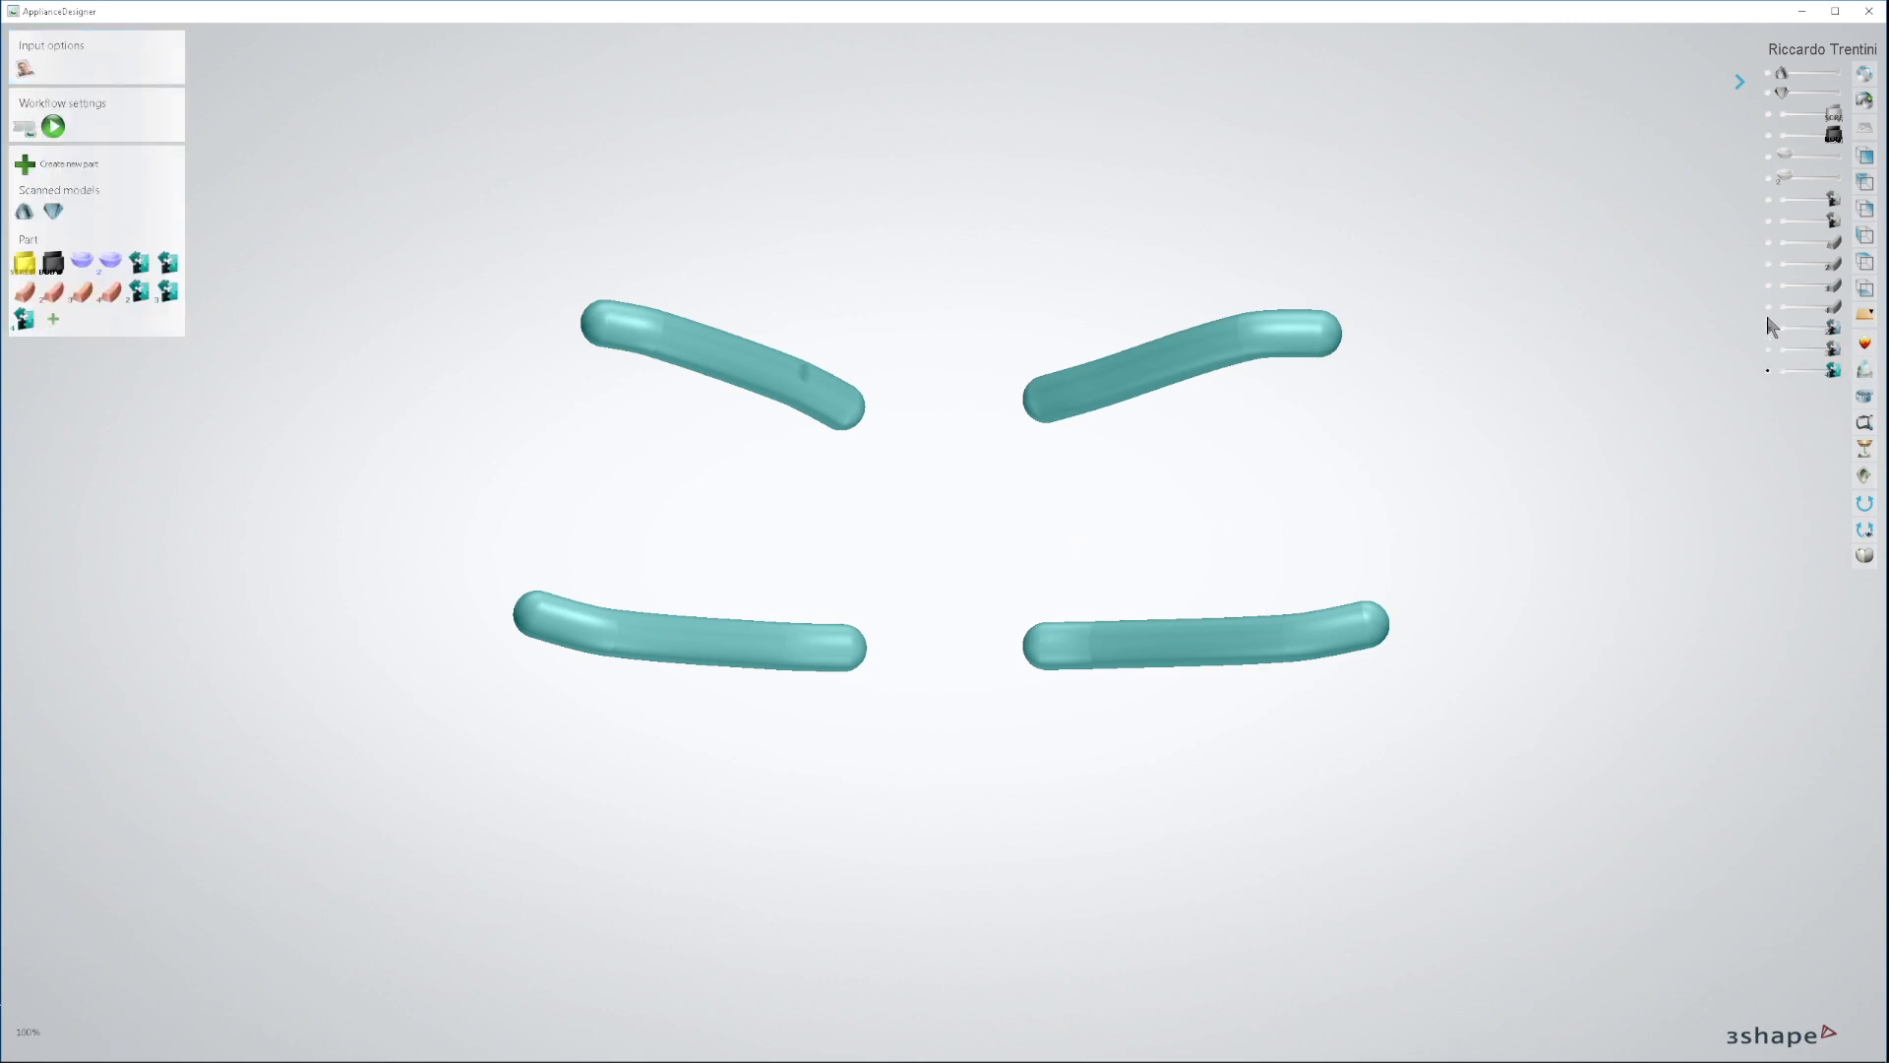
Step: Show the model of the shells and rods and combine it with the merged bars
click(1768, 221)
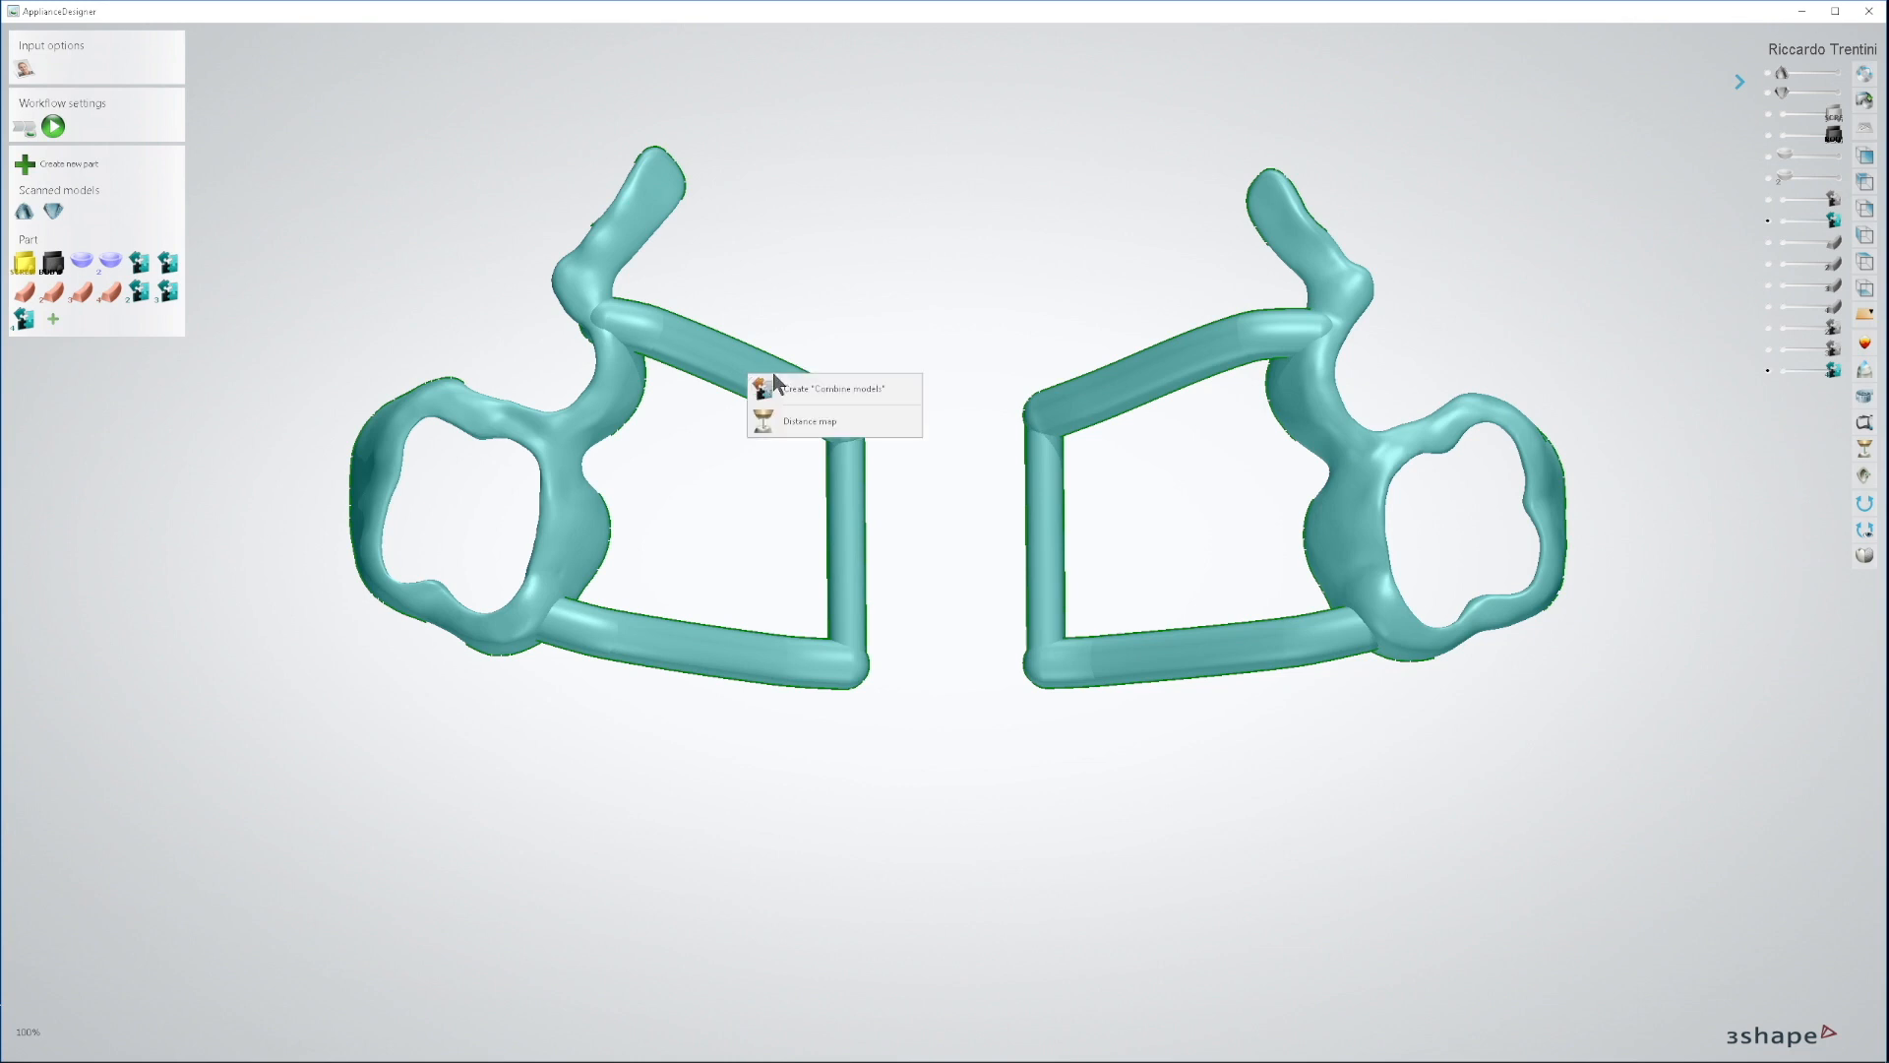
click(999, 633)
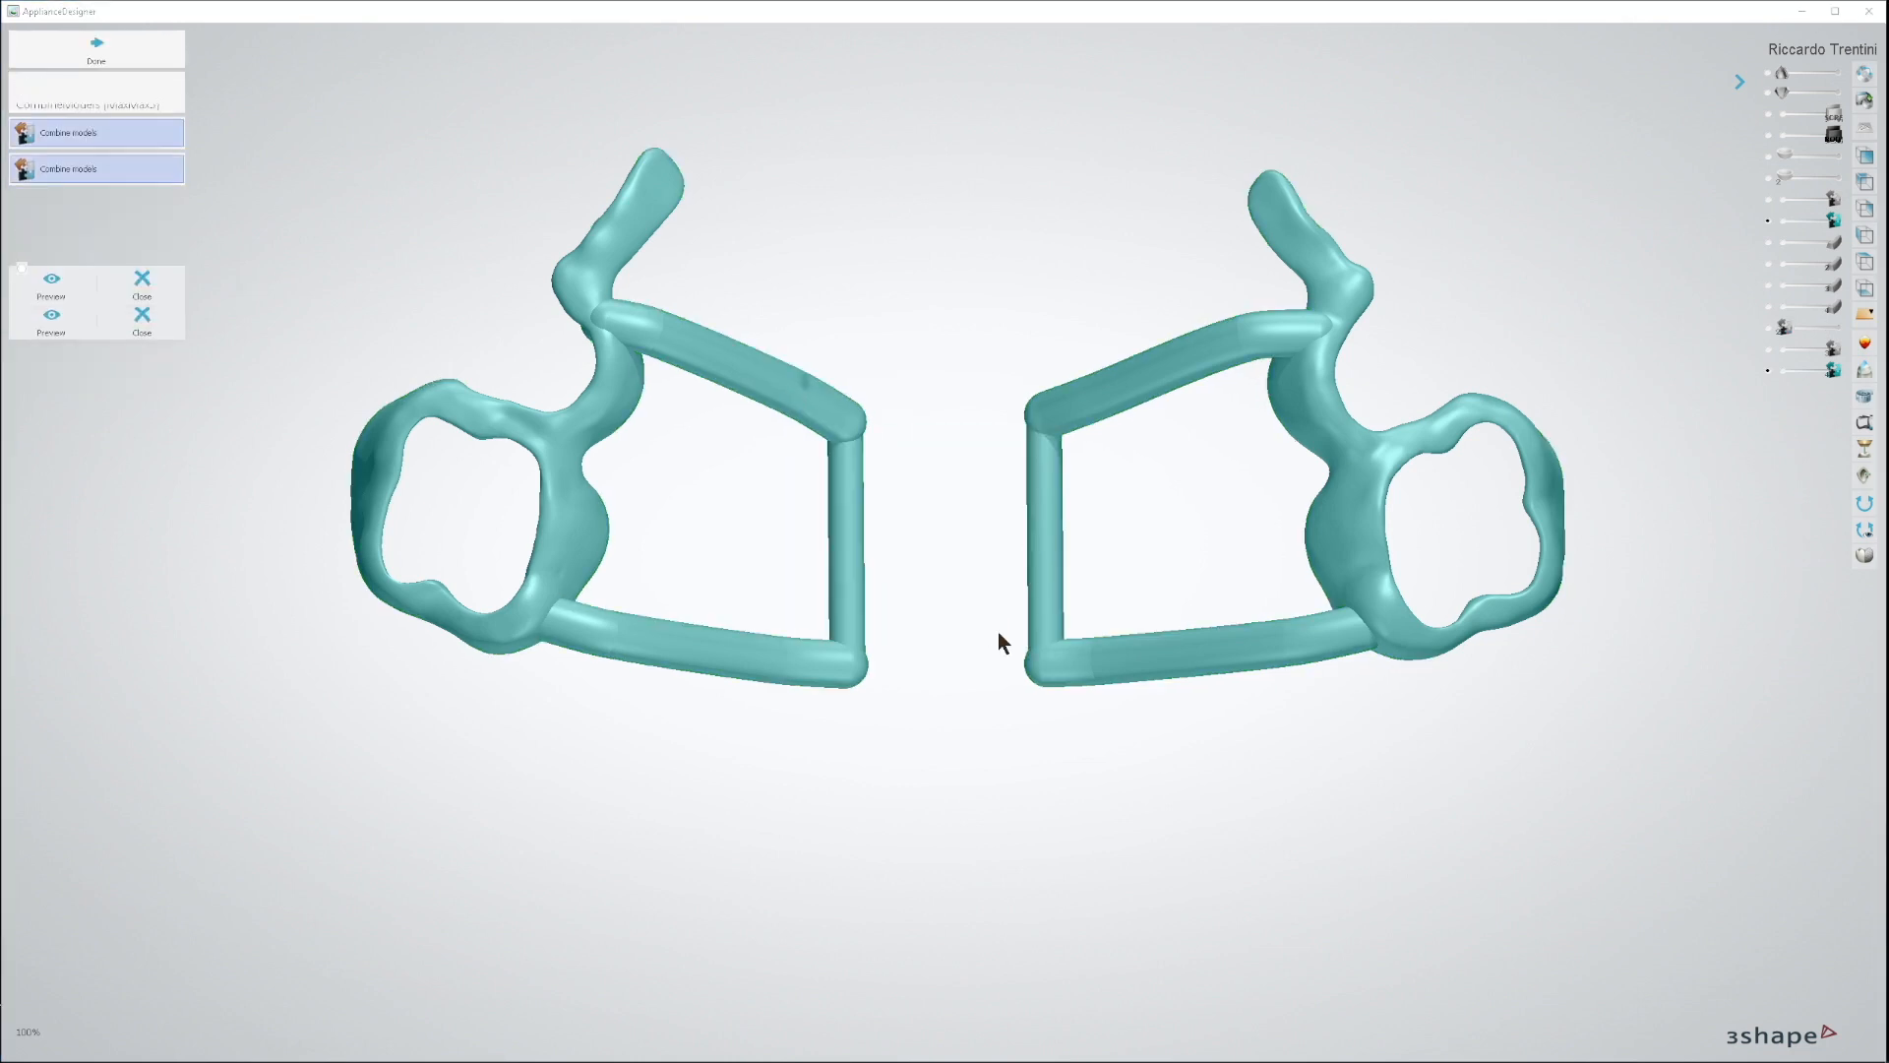
click(79, 57)
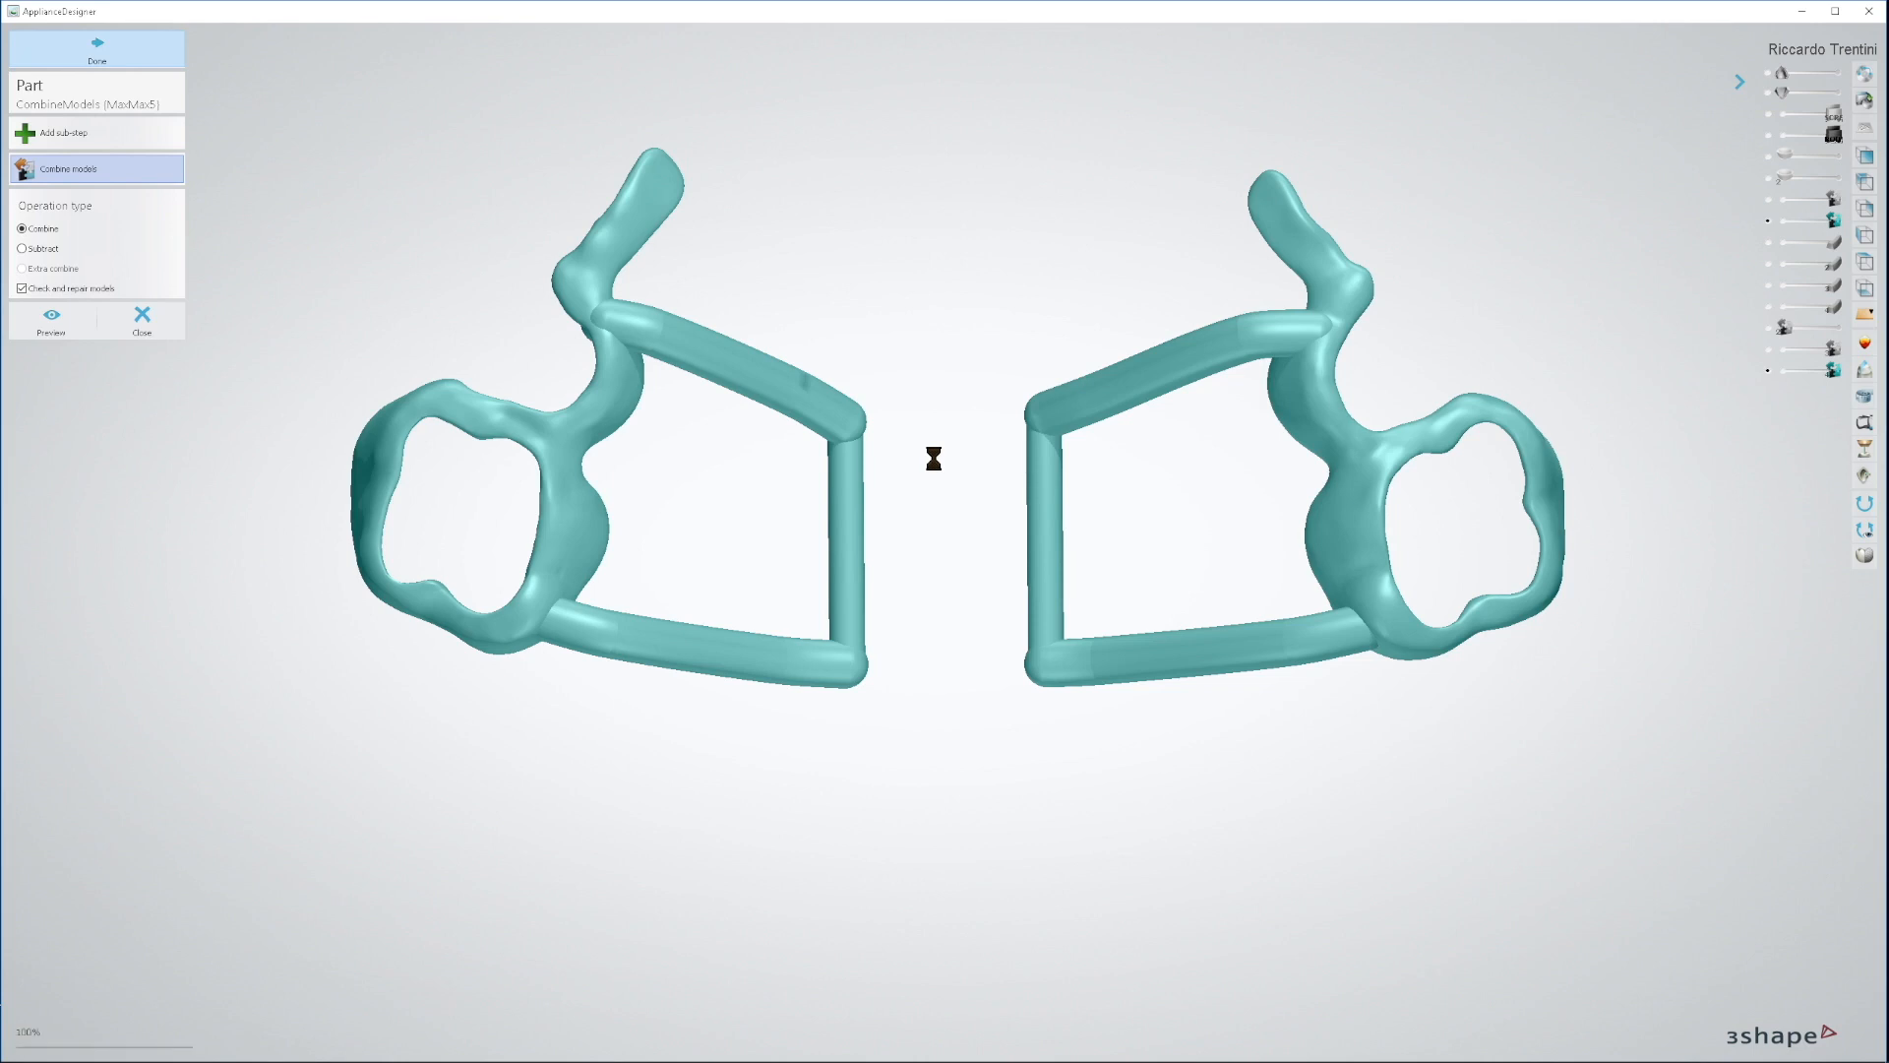
Step: Show the expansion screw and upper arch model and inspect the combined appliance on the palate
right_drag(932, 458, 1030, 598)
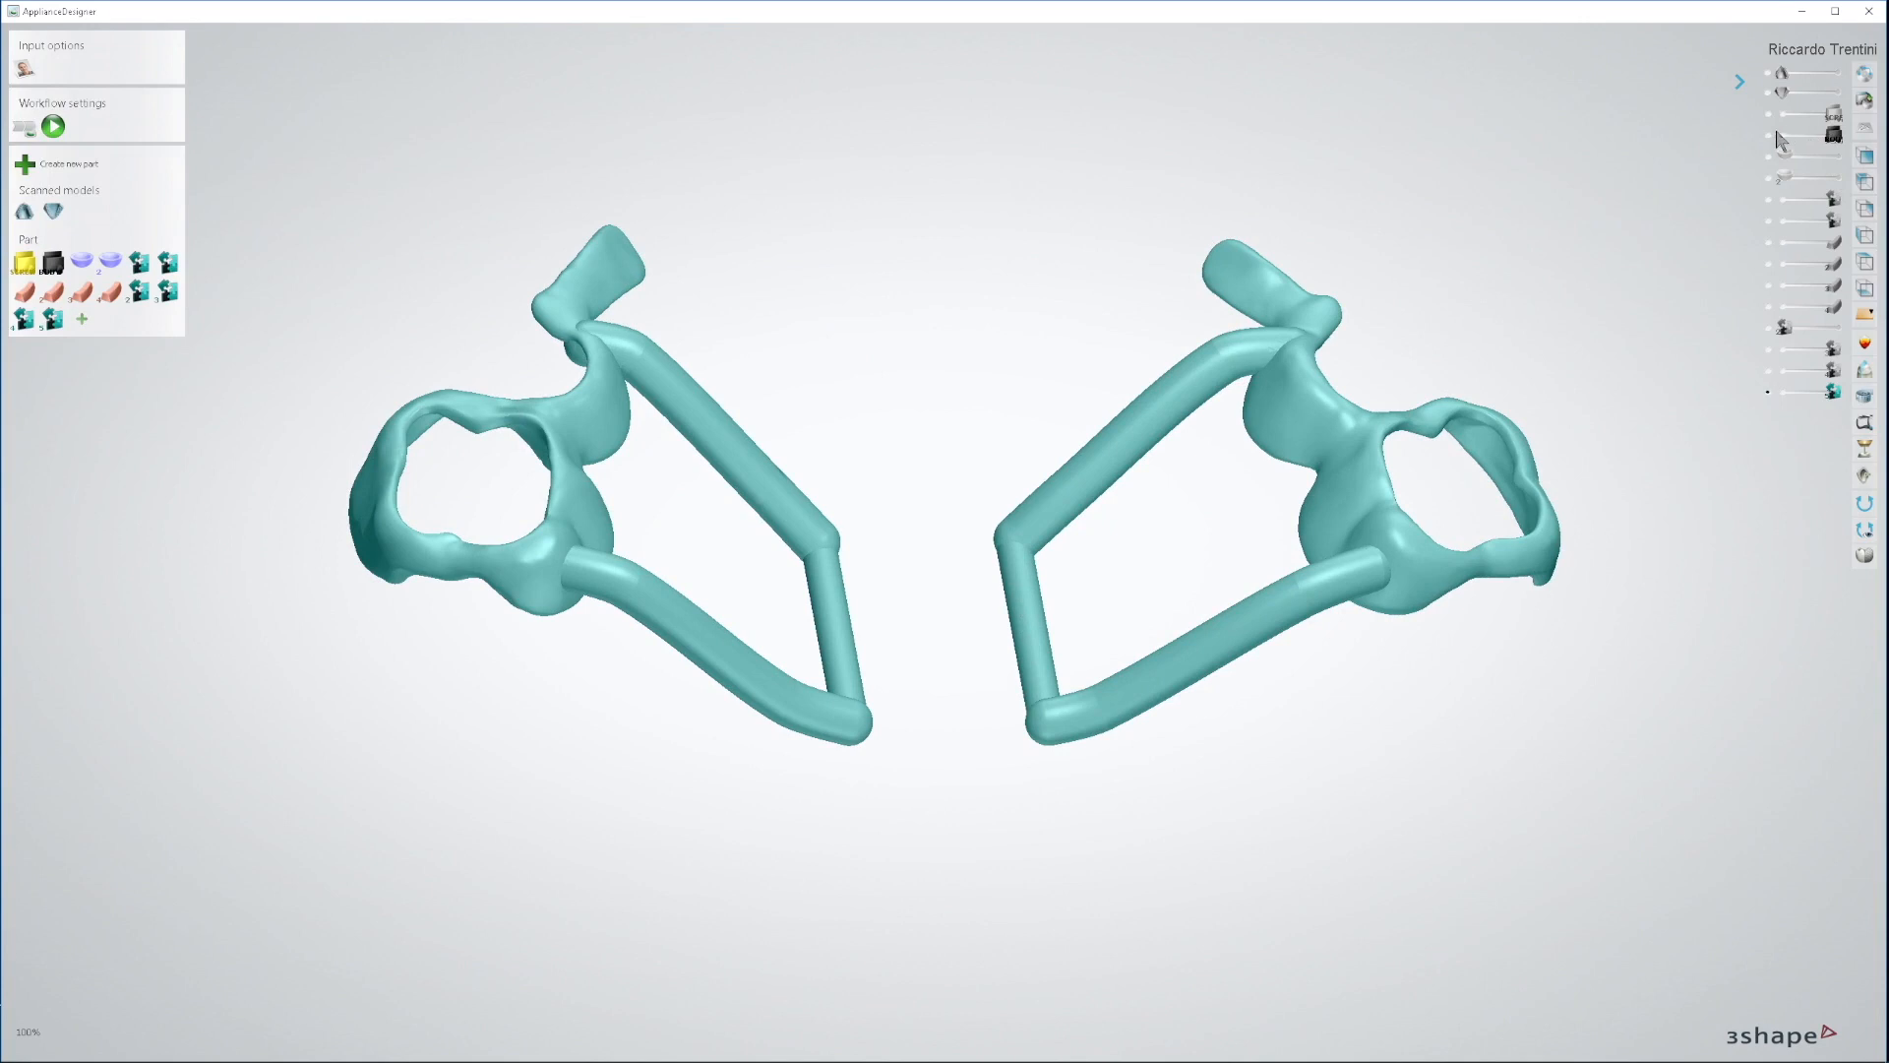
click(1770, 134)
click(1770, 73)
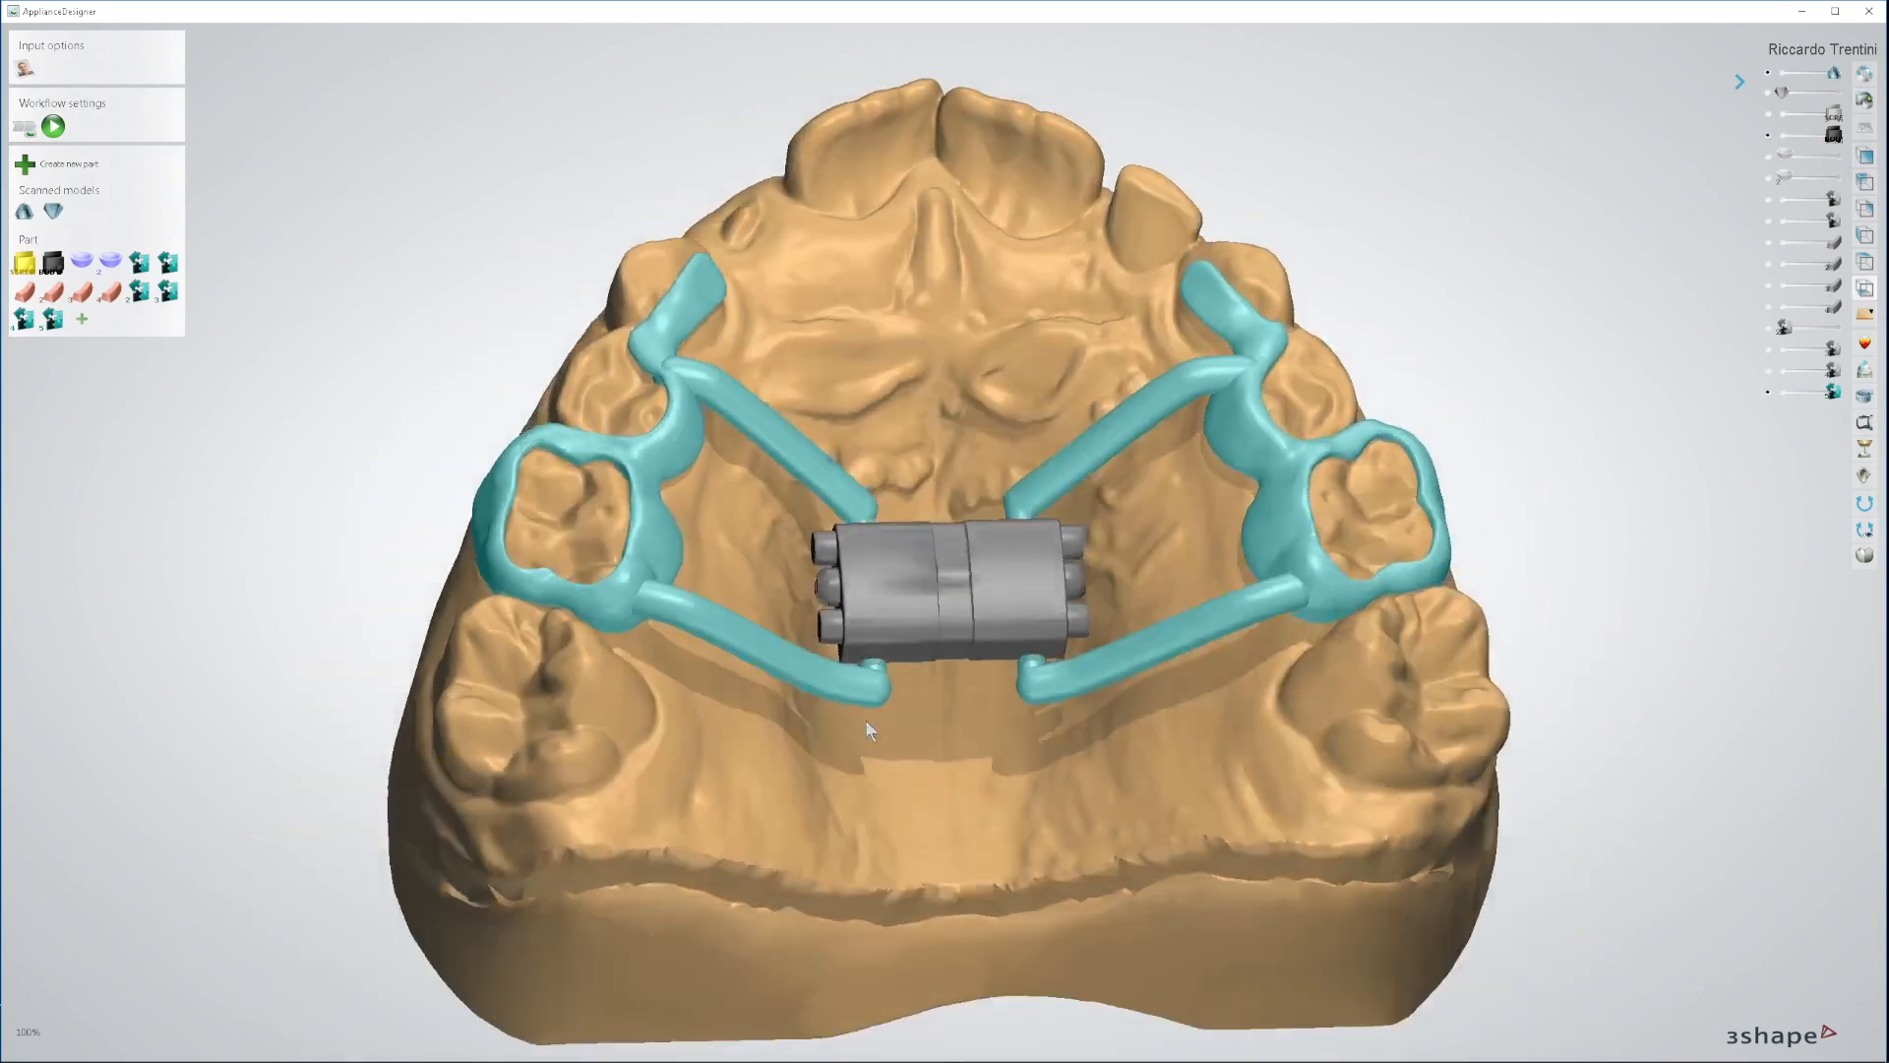
scroll(973, 632, up, 5)
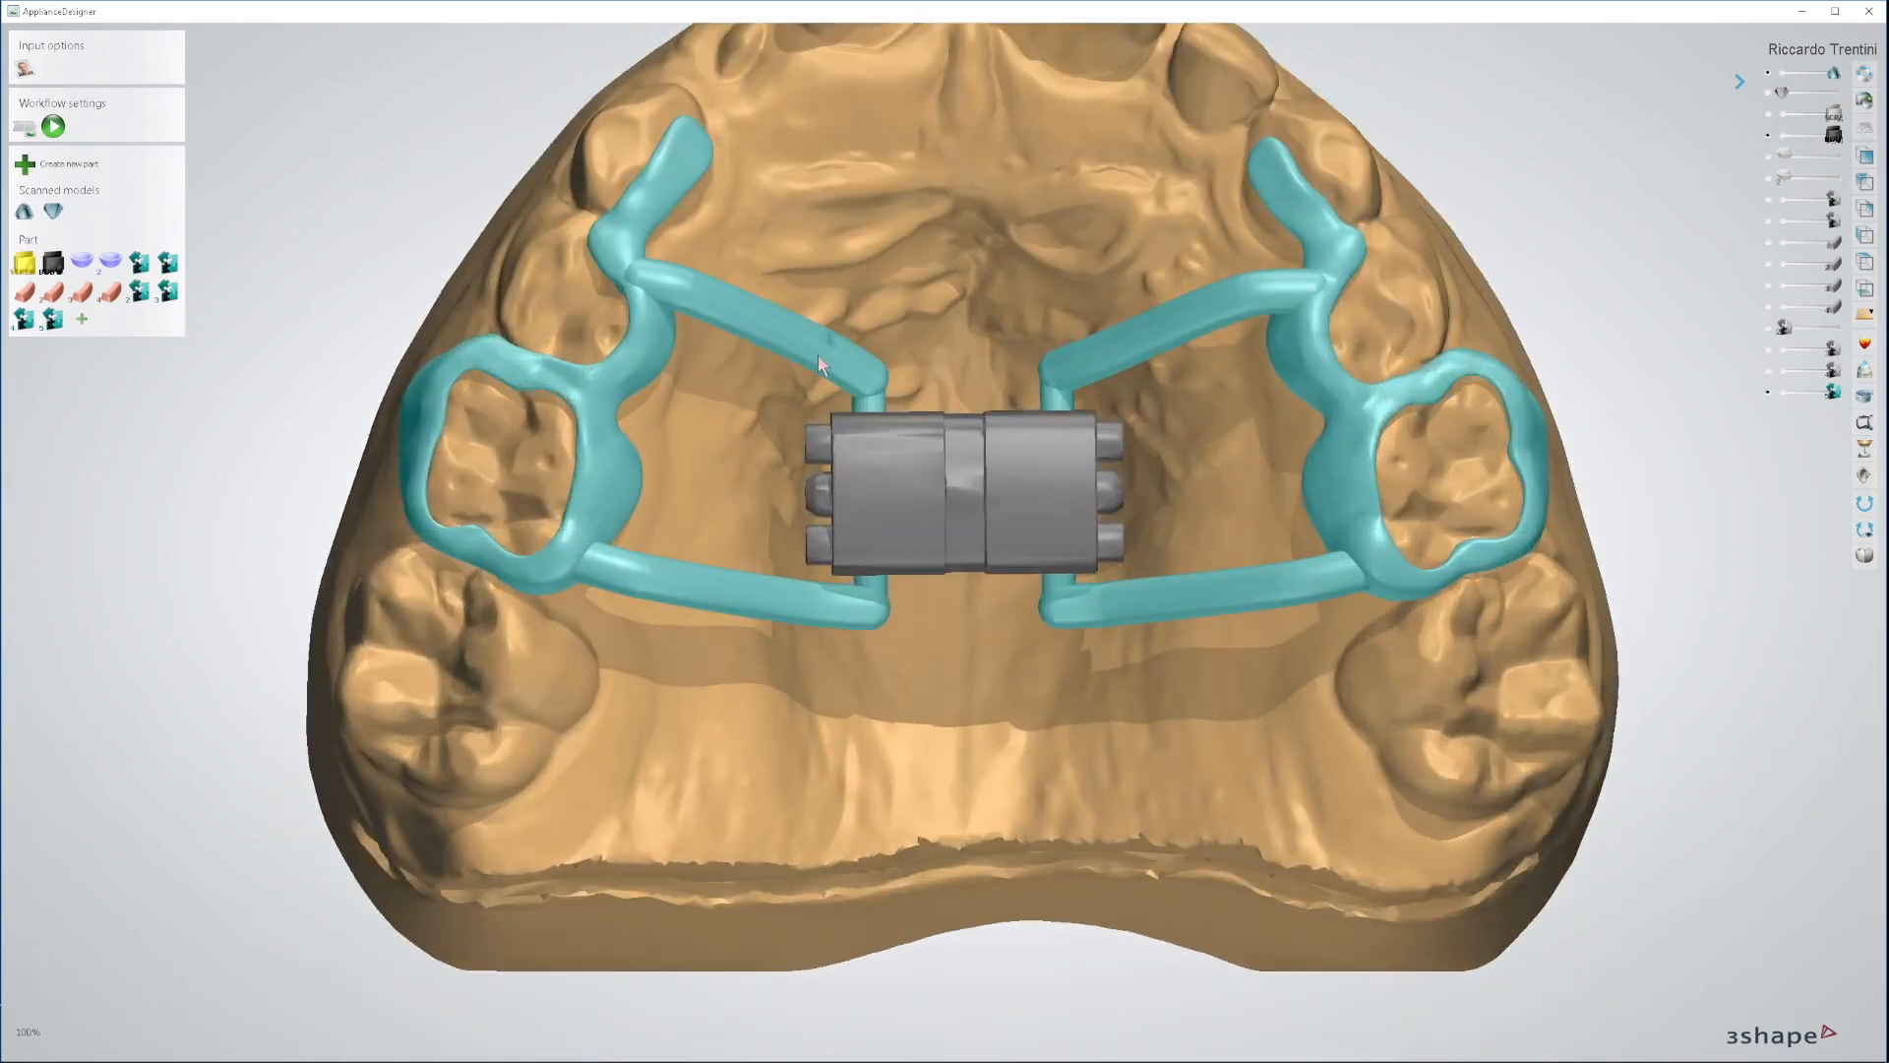
mouse_move(753, 640)
right_down()
mouse_move(802, 625)
mouse_move(756, 608)
right_up()
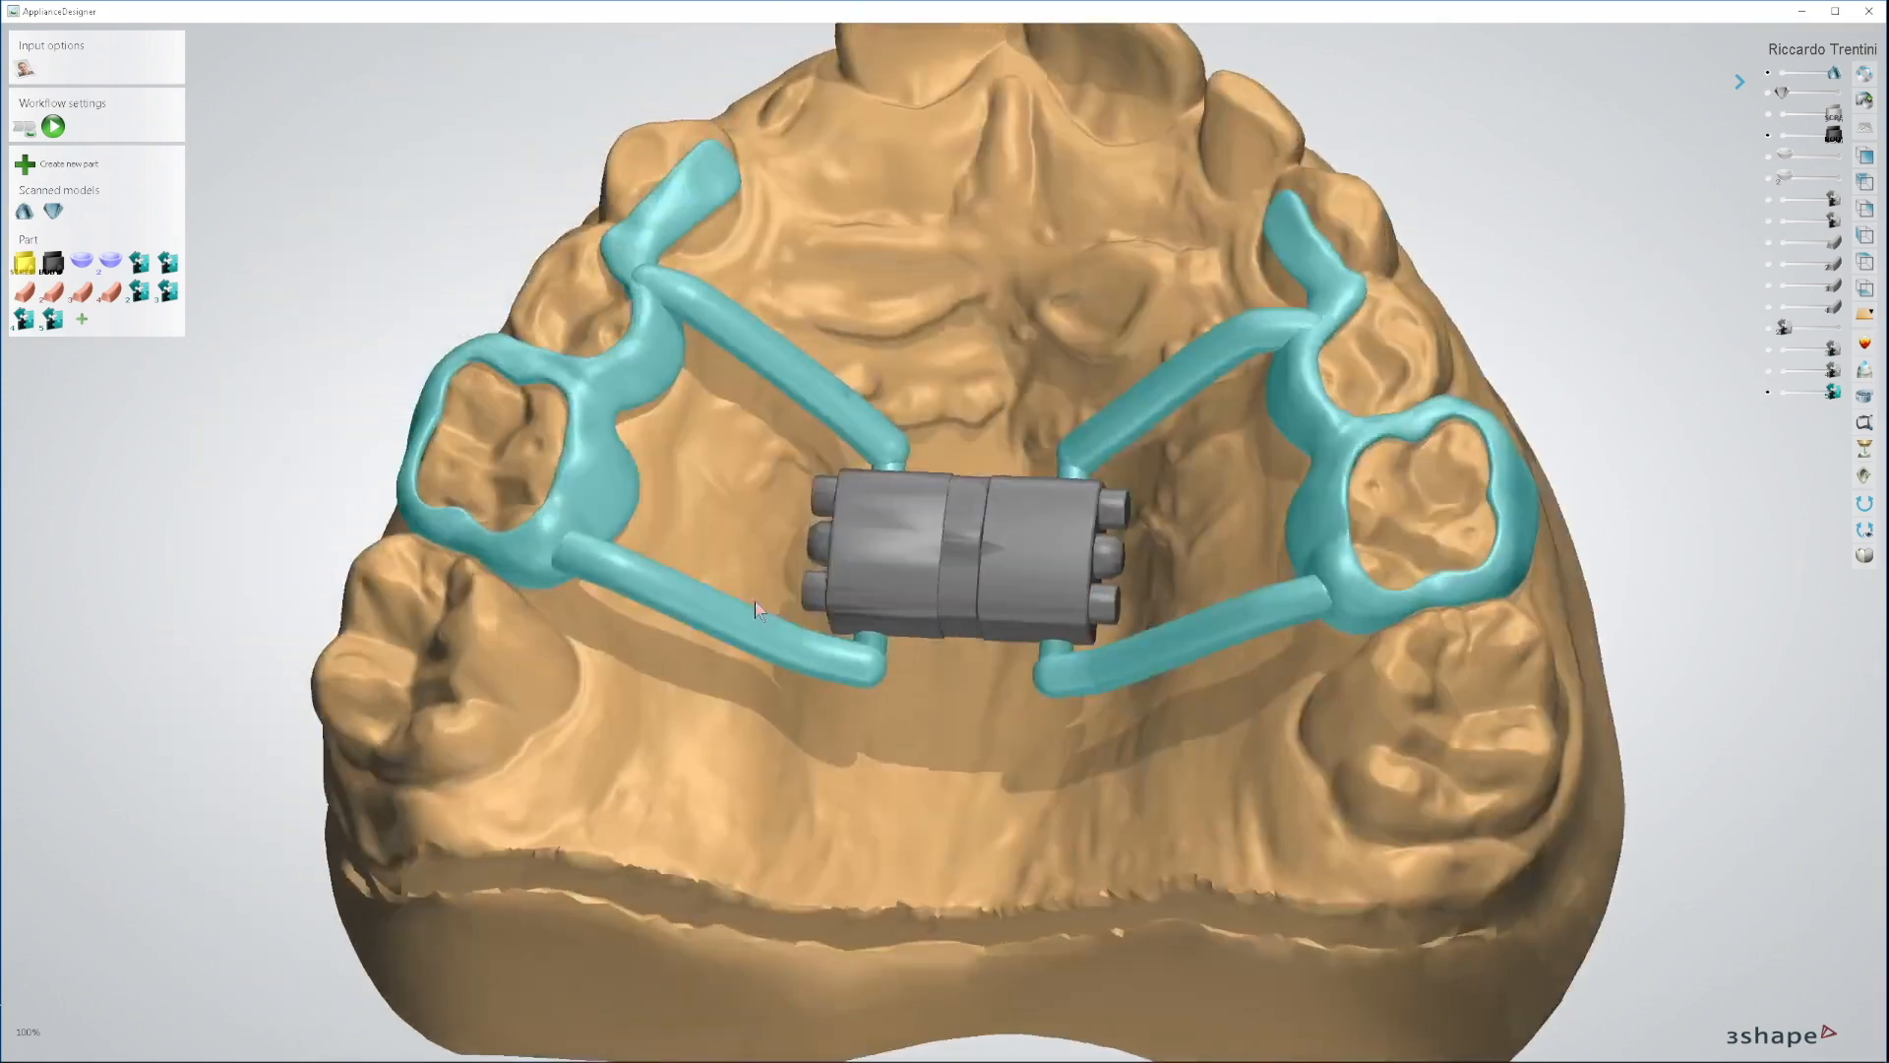
Step: Add a Modify model stage to the combined appliance and remove the bar end protruding inside the molar shell with Remove Artifacts
right_click(596, 502)
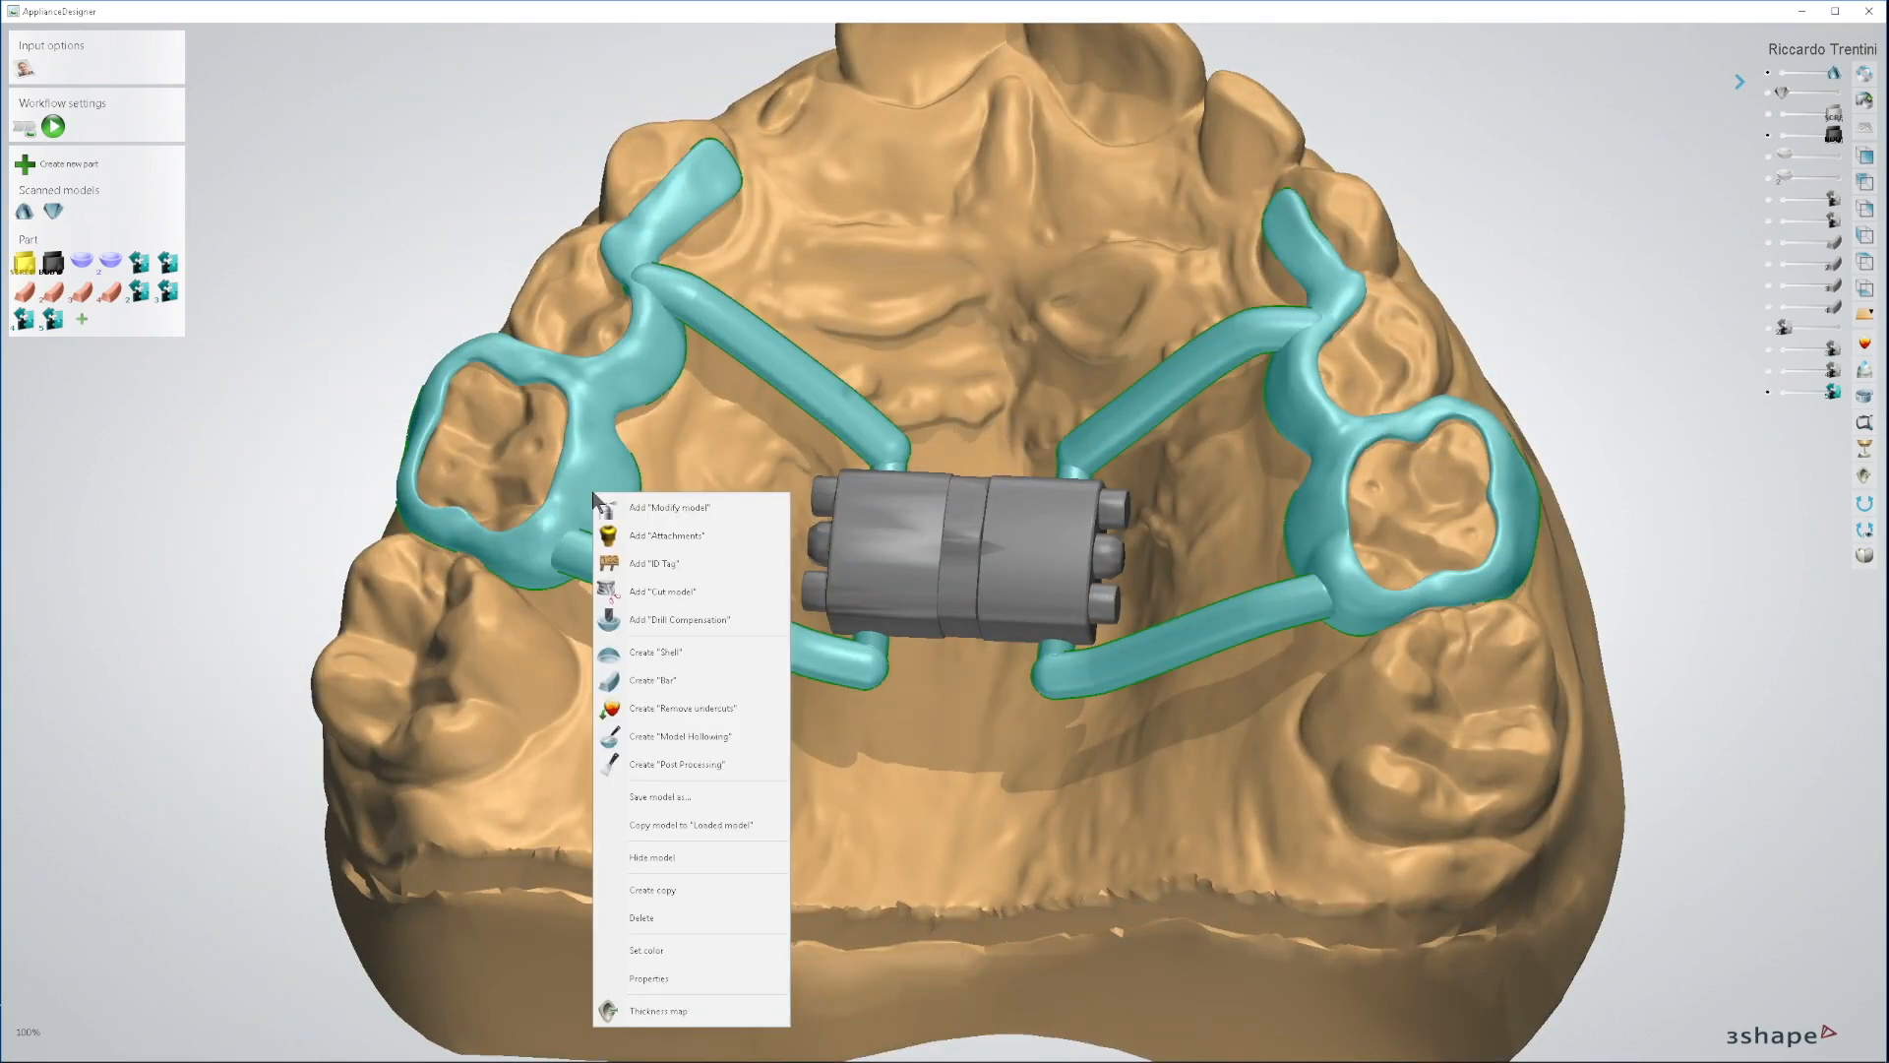
click(630, 506)
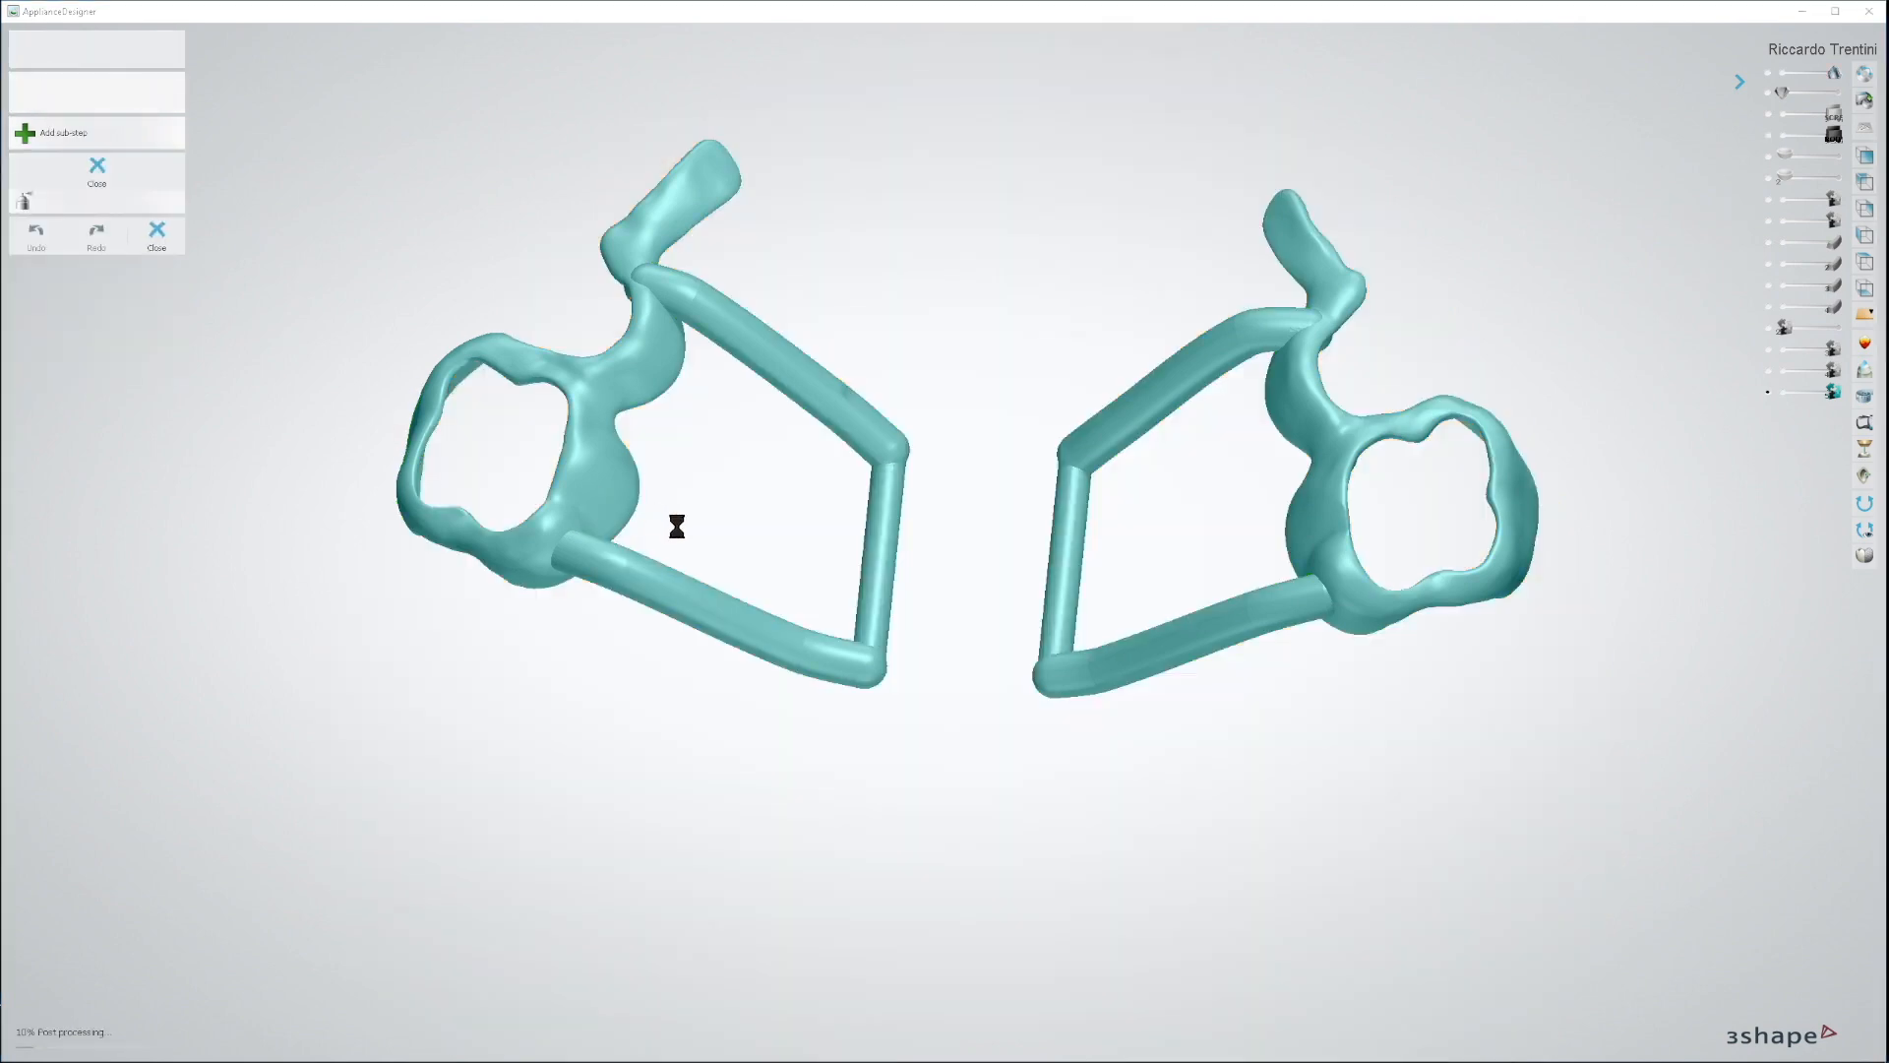
mouse_move(752, 524)
right_down()
mouse_move(767, 581)
mouse_move(841, 401)
mouse_move(780, 542)
mouse_move(799, 401)
right_up()
scroll(799, 400, up, 3)
right_drag(850, 276, 778, 371)
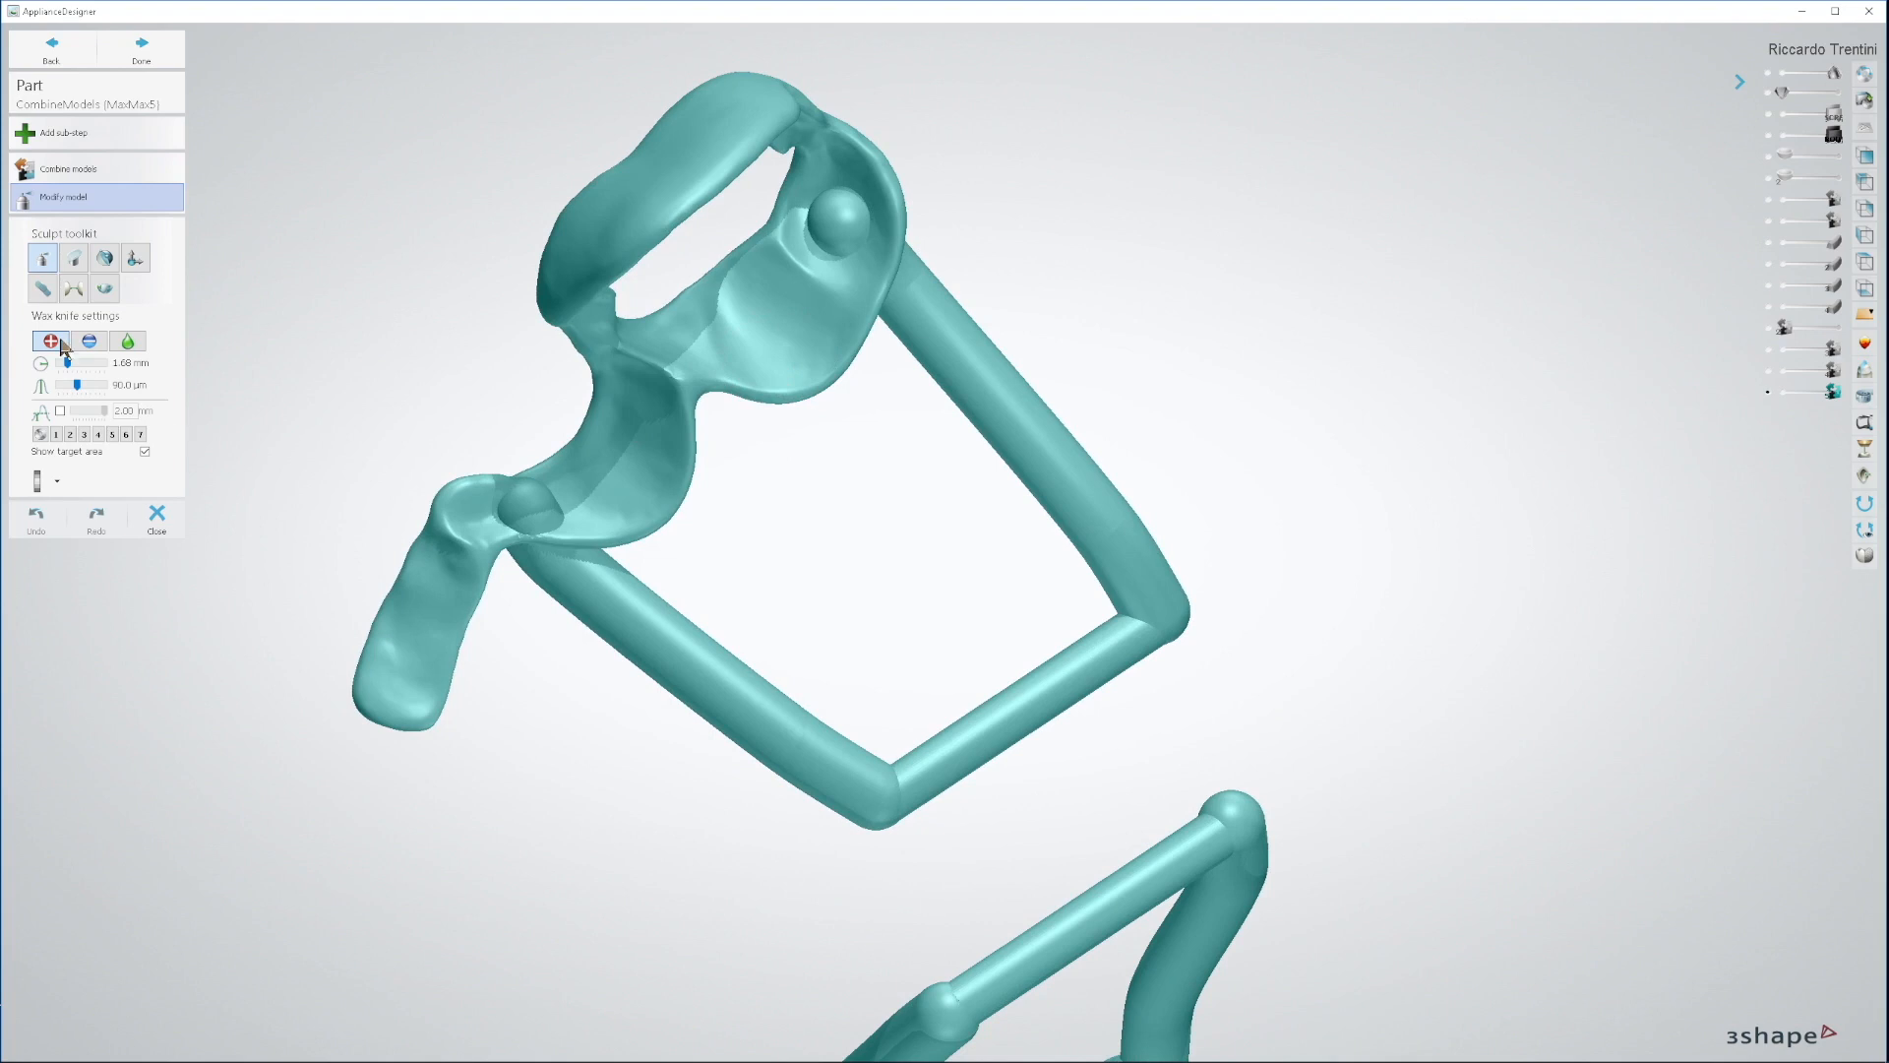
click(42, 288)
right_drag(674, 287, 856, 425)
drag(825, 350, 871, 421)
click(80, 360)
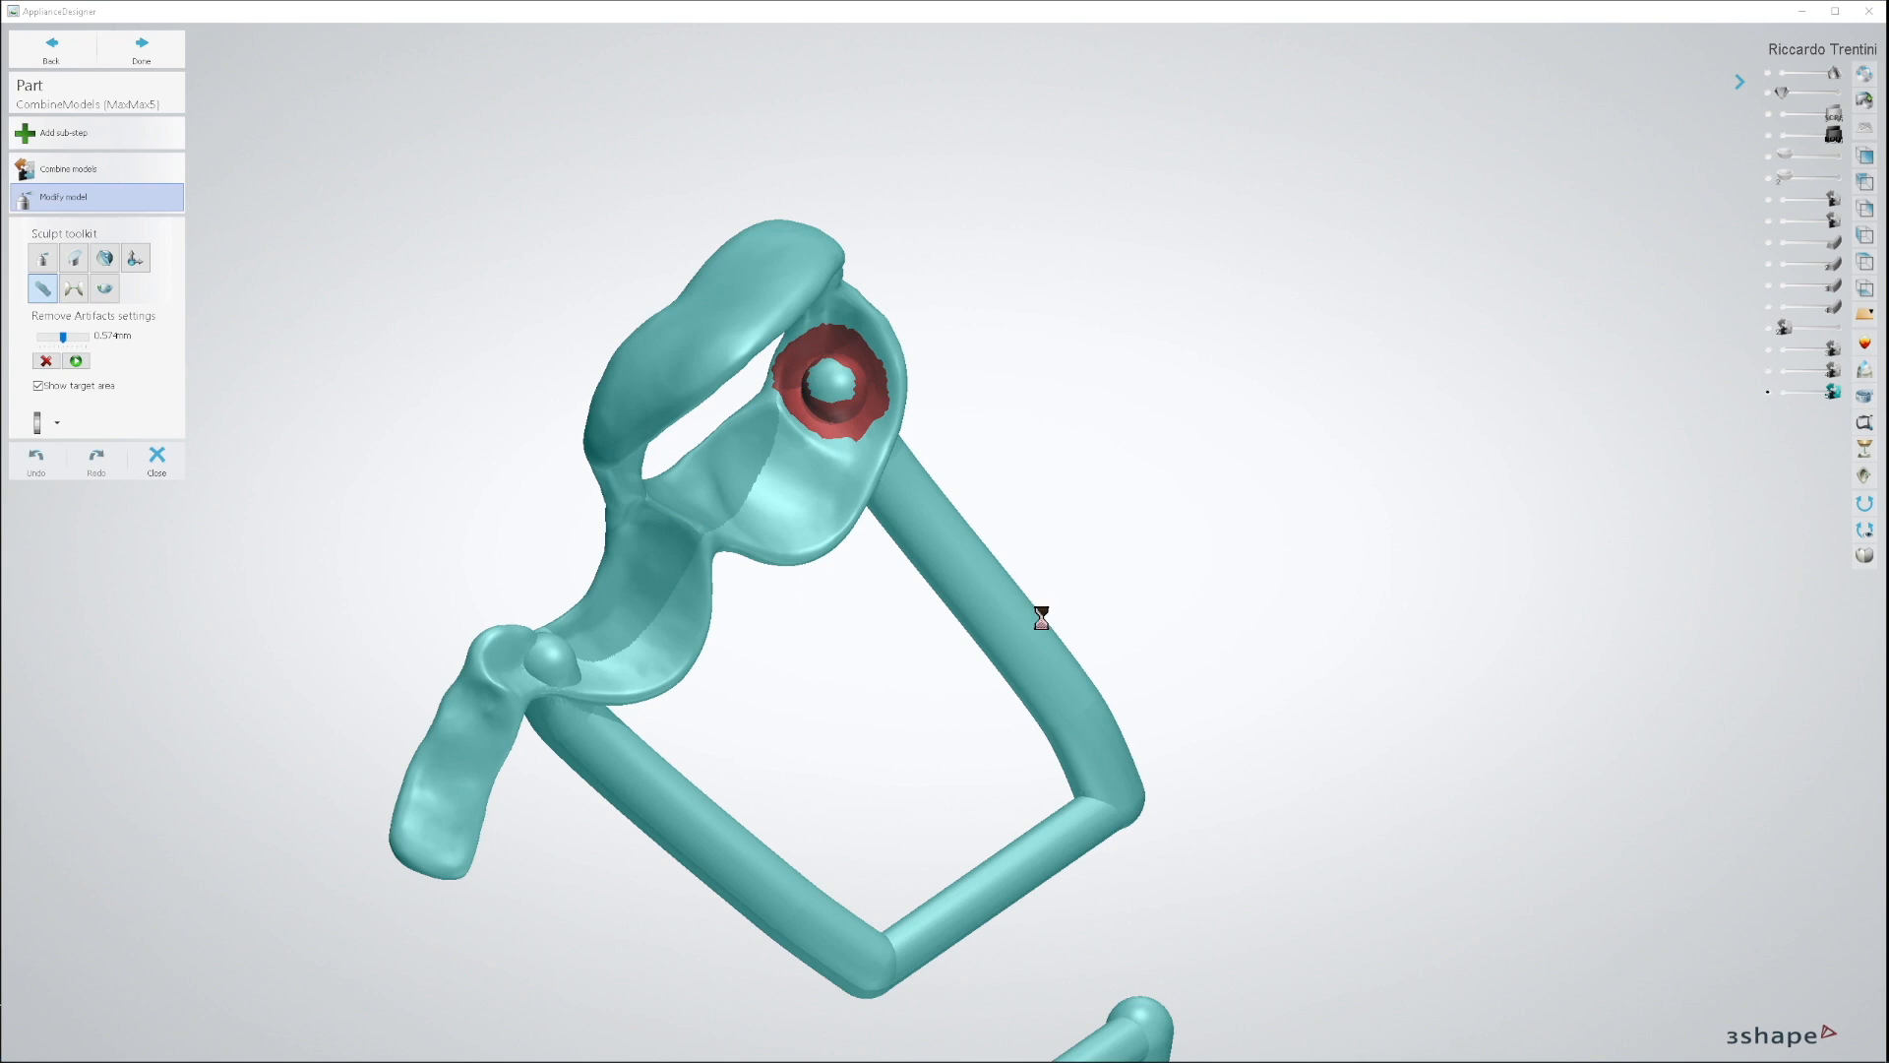
Step: Remove the anterior bar end protruding inside the shell in front of the molar with Remove Artifacts
right_drag(789, 738, 413, 571)
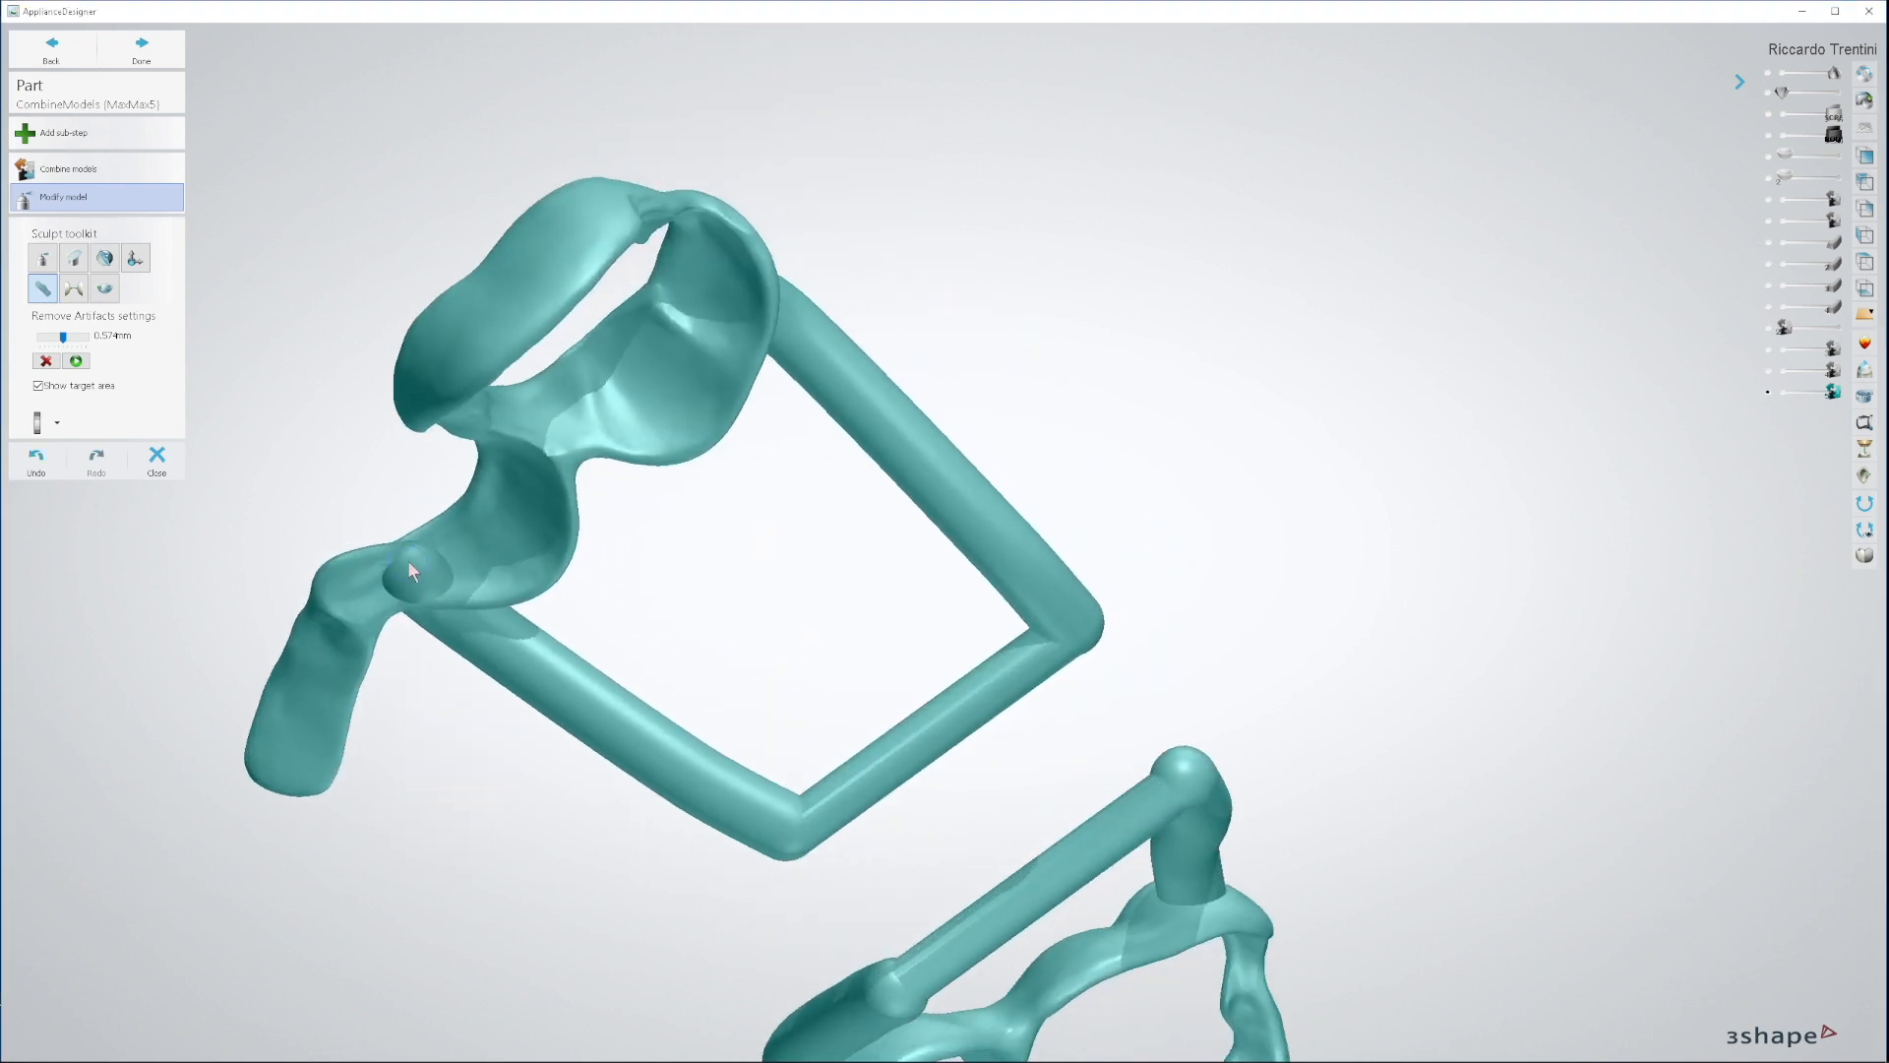
mouse_move(393, 584)
mouse_down()
mouse_move(427, 545)
mouse_move(428, 587)
mouse_up()
click(76, 361)
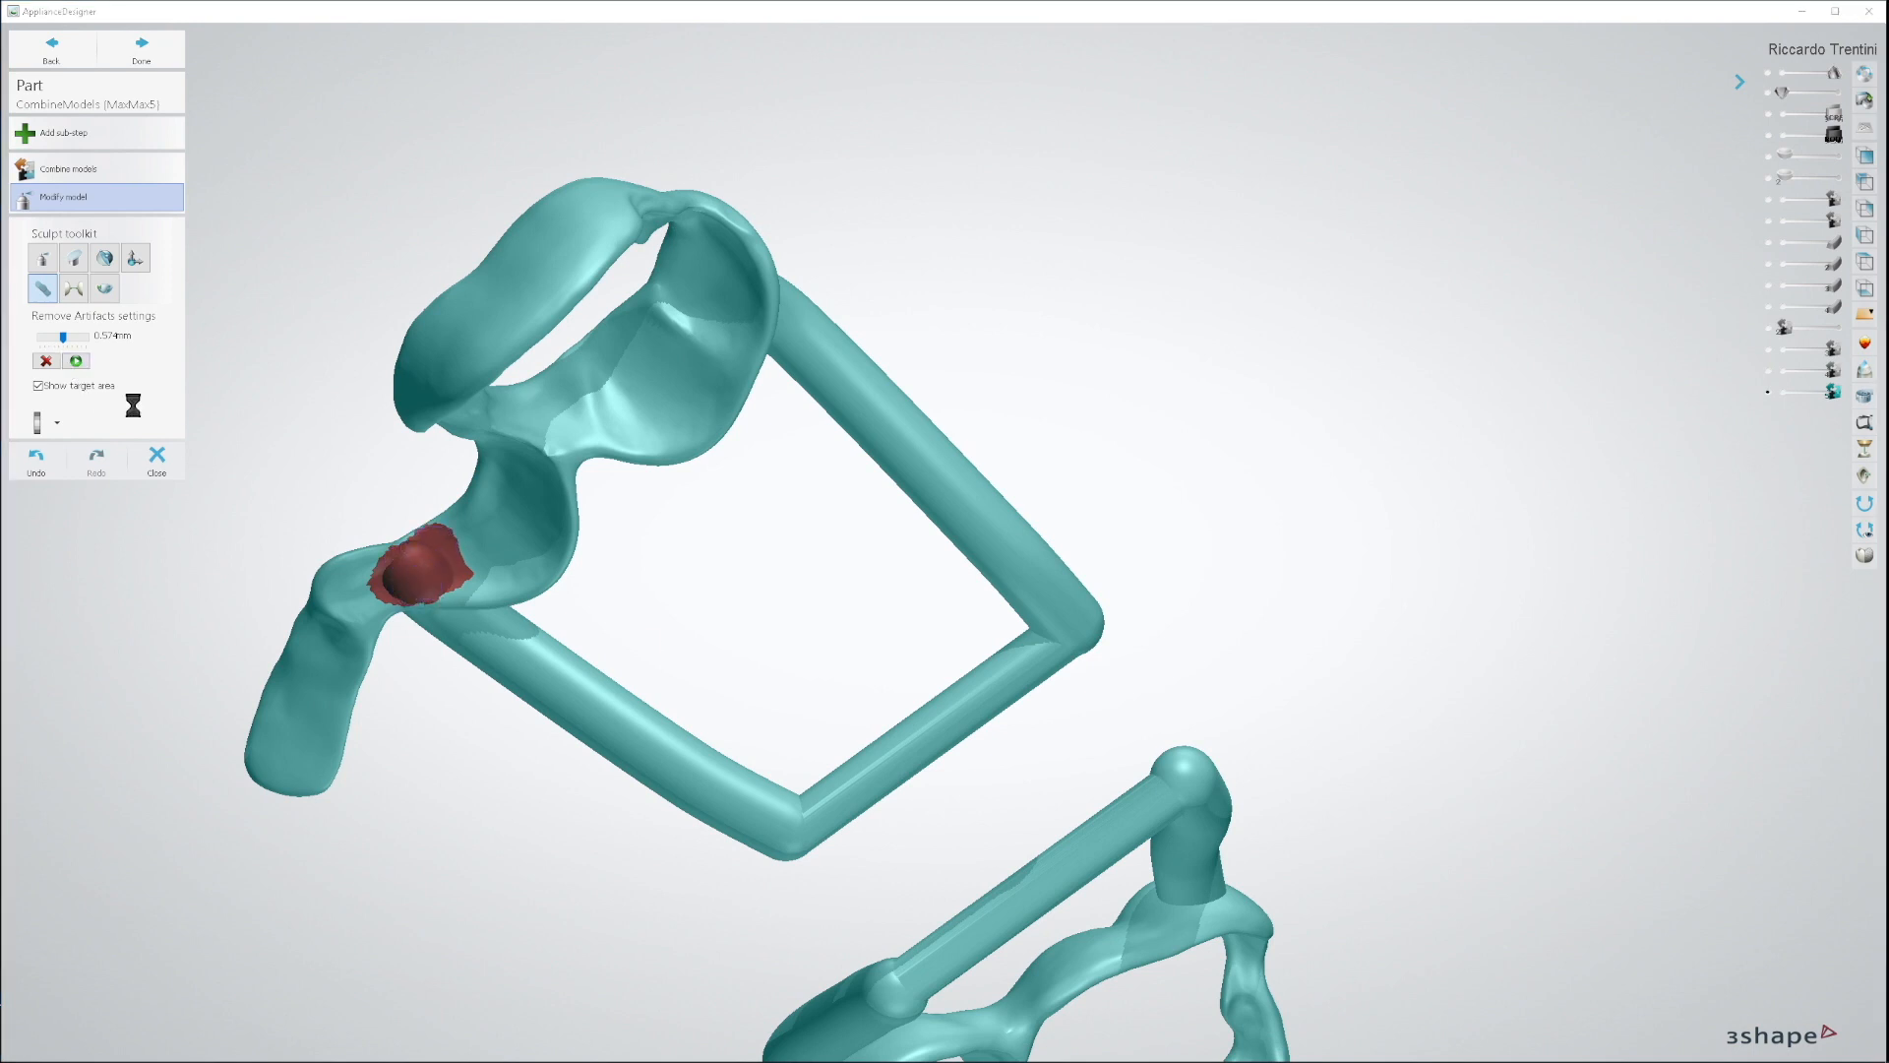
Step: Remove the anterior and posterior bar ends protruding inside the shells on the opposite side with Remove Artifacts
right_drag(809, 687, 1124, 660)
scroll(1125, 659, up, 5)
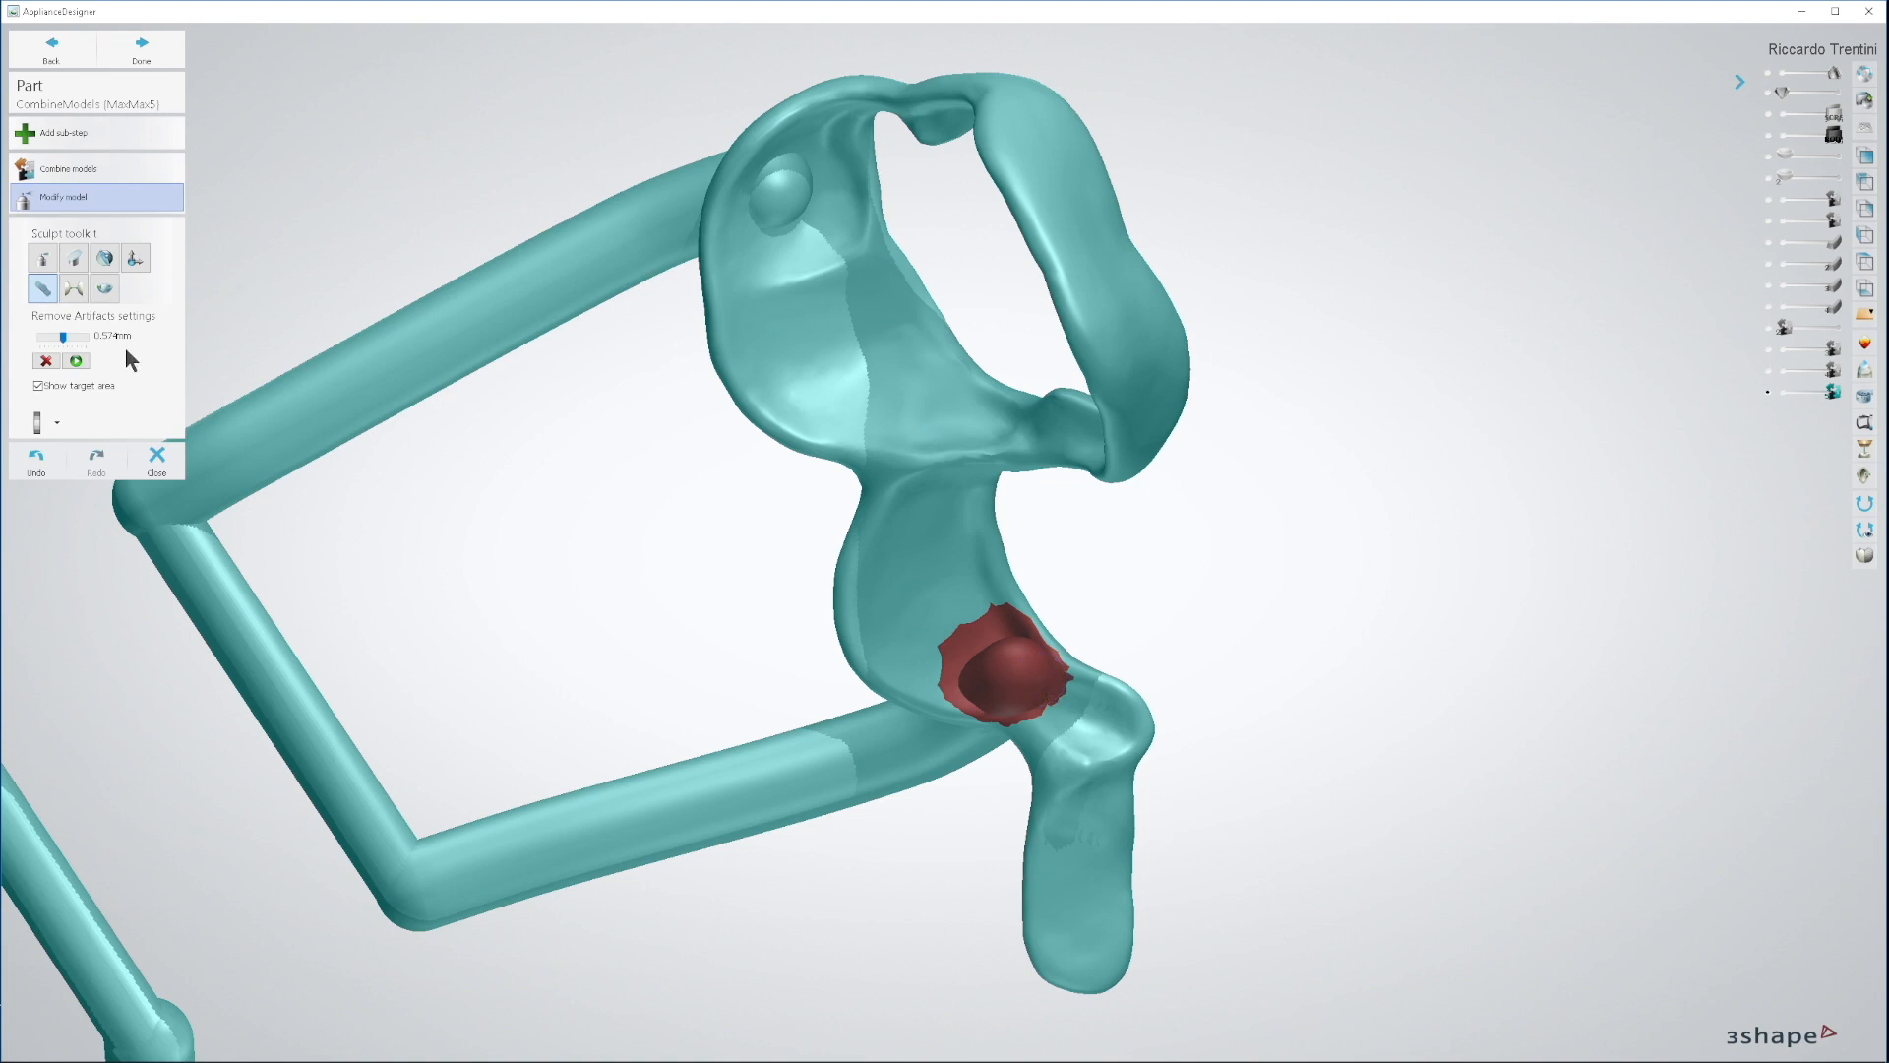
click(76, 361)
right_drag(583, 462, 705, 342)
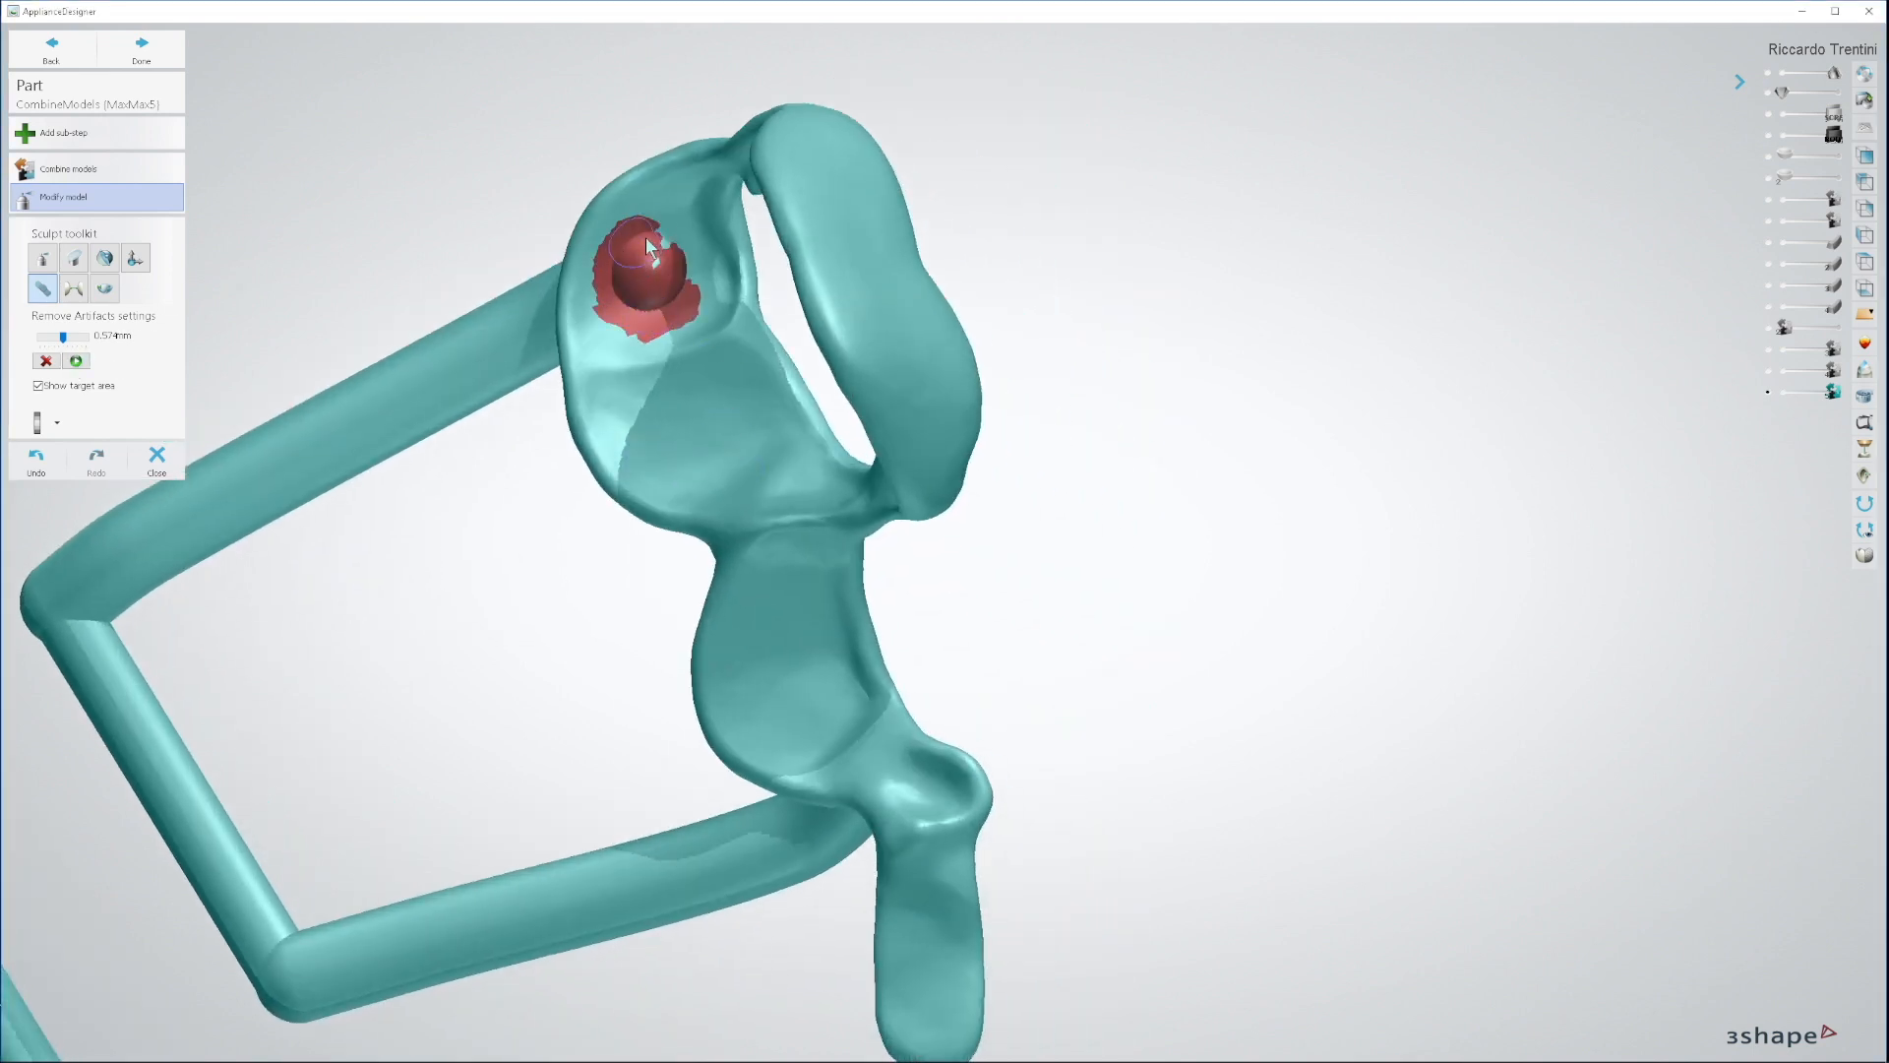
click(76, 361)
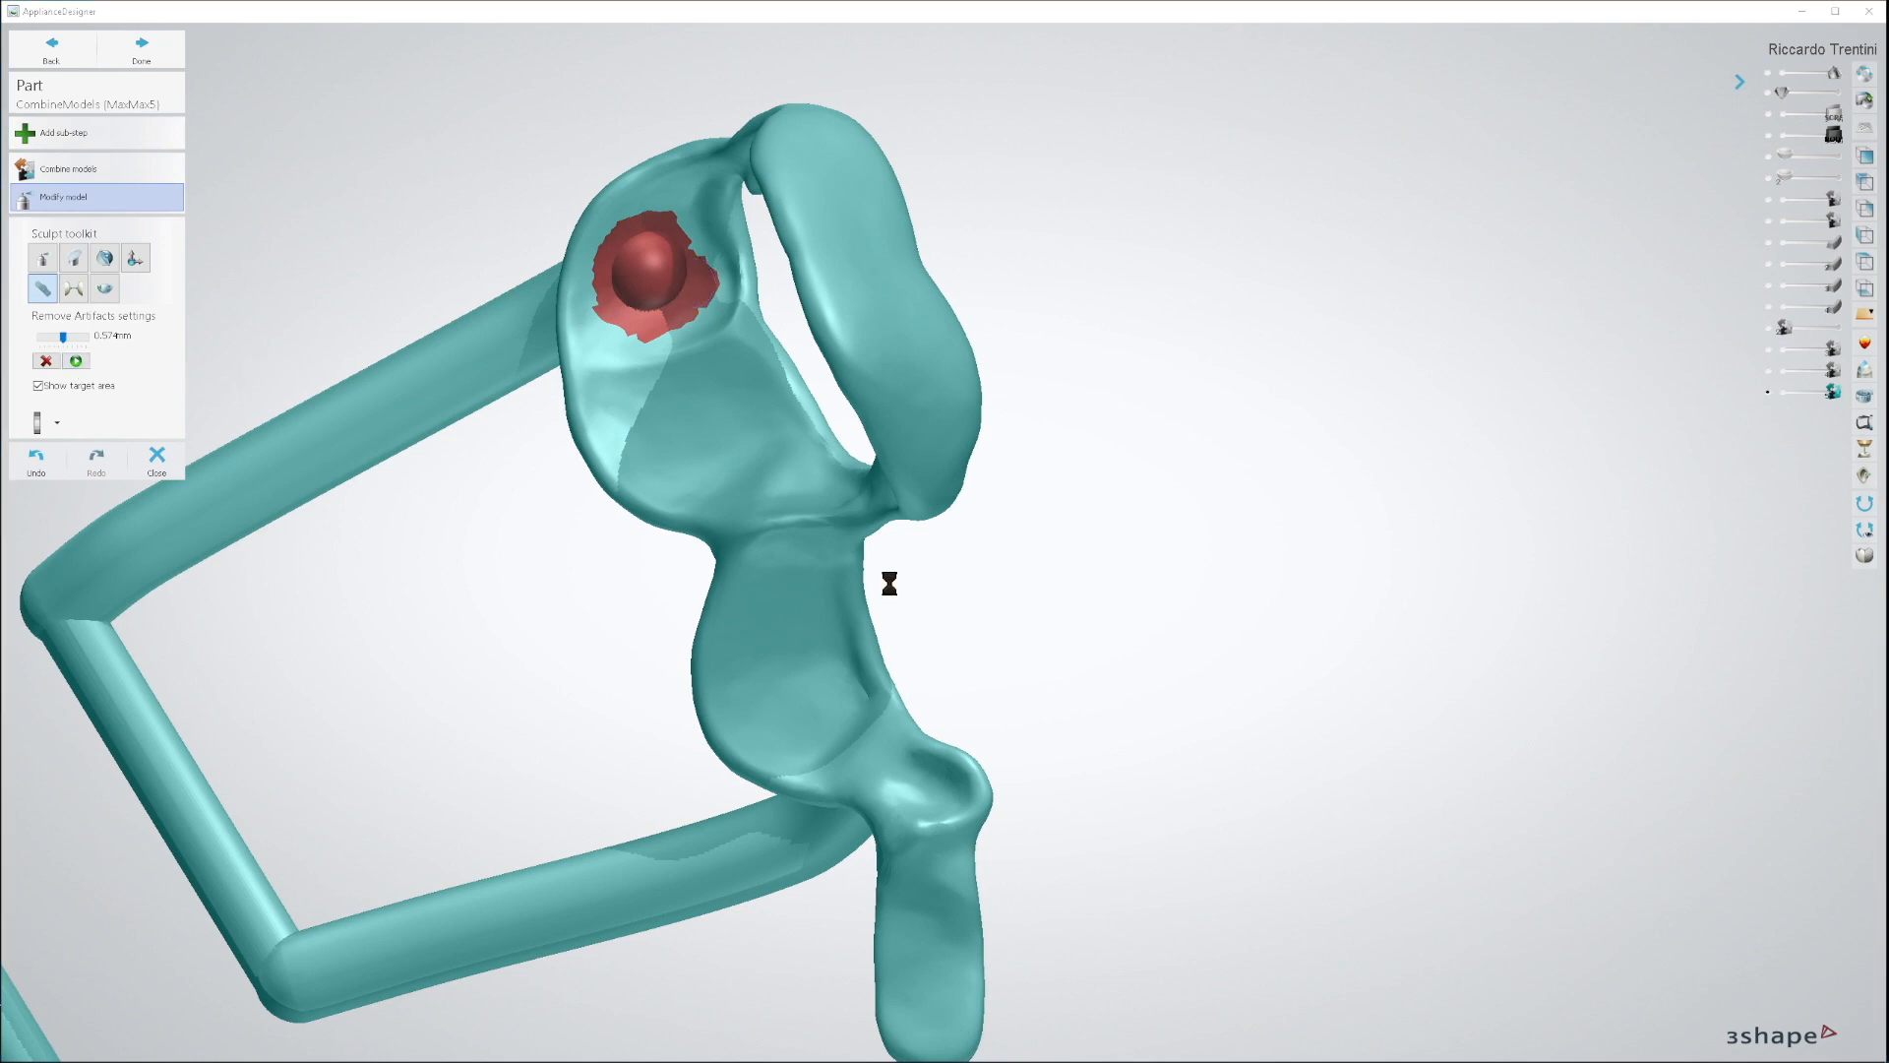
scroll(888, 583, down, 5)
right_drag(1096, 651, 1271, 568)
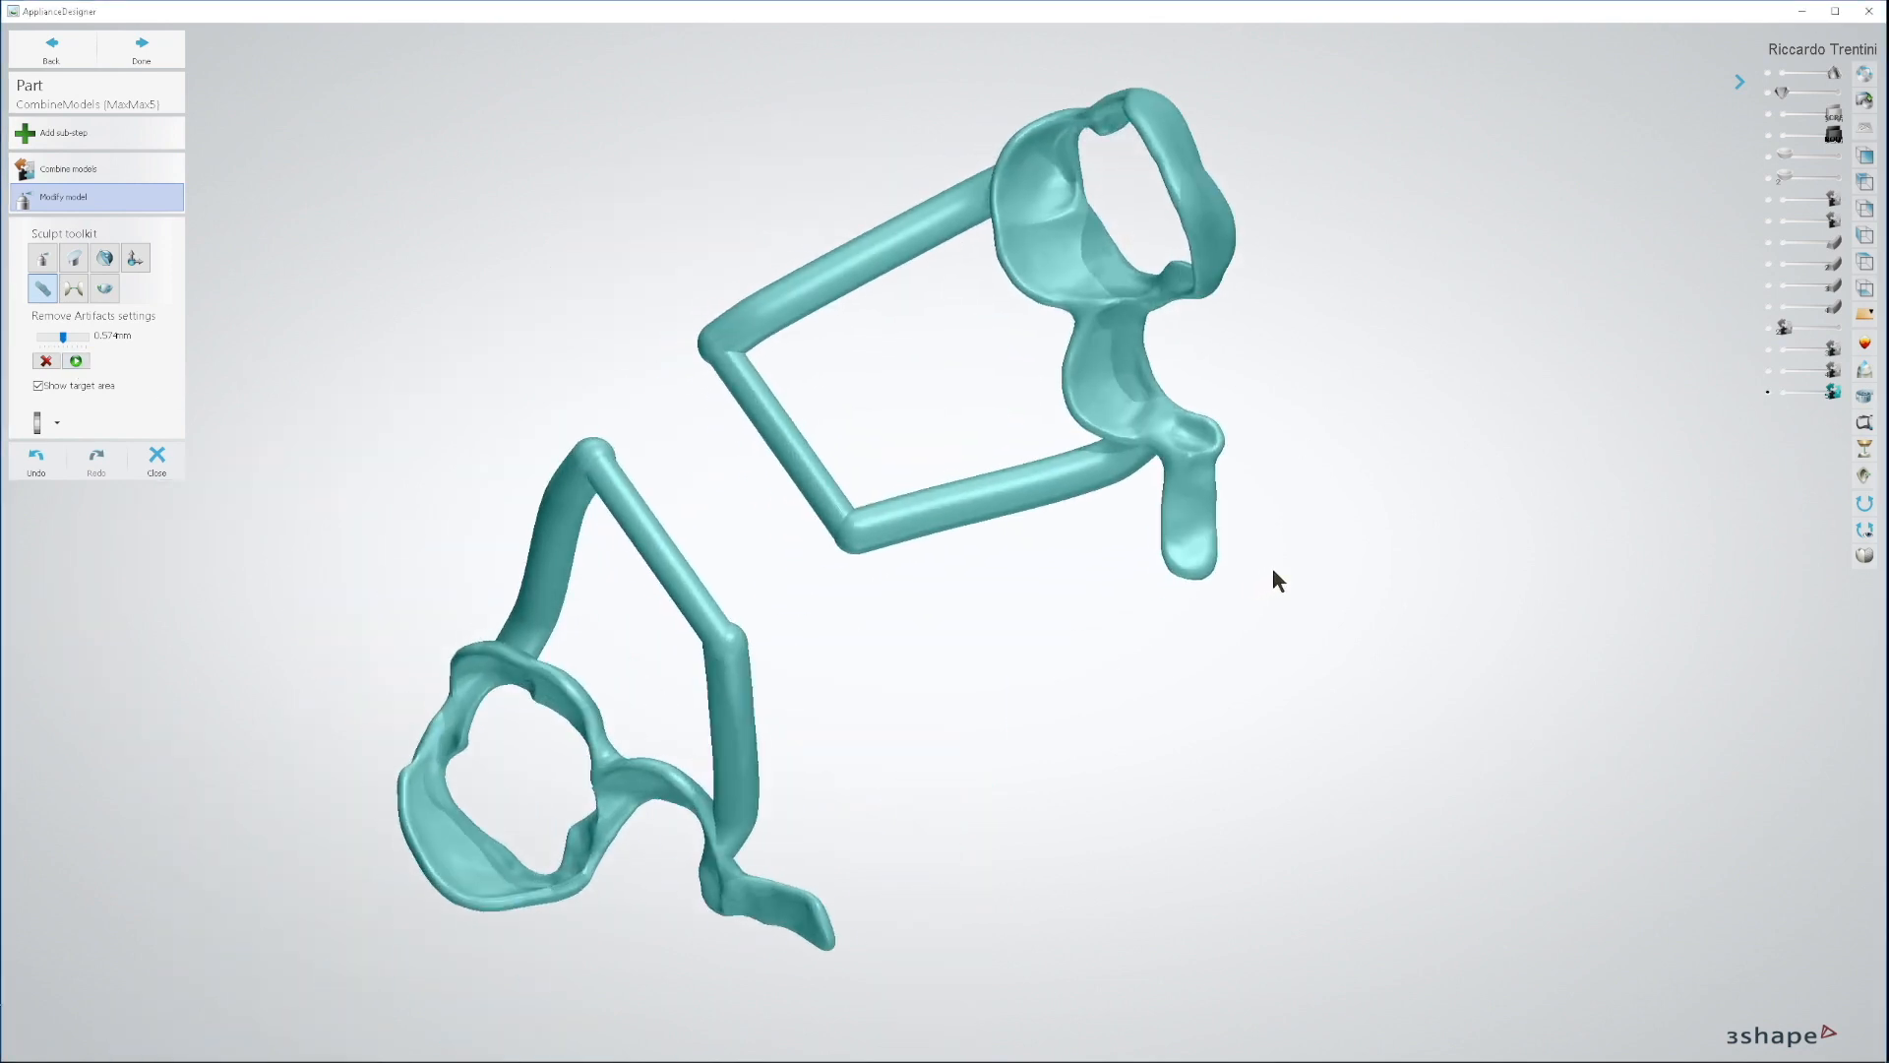
Step: Show the upper arch semi-transparent over the appliance and examine the inner surface of the shell in front of the molar
click(1768, 74)
right_drag(1741, 278, 1539, 274)
click(1801, 74)
right_drag(1378, 320, 1133, 405)
scroll(1134, 405, up, 6)
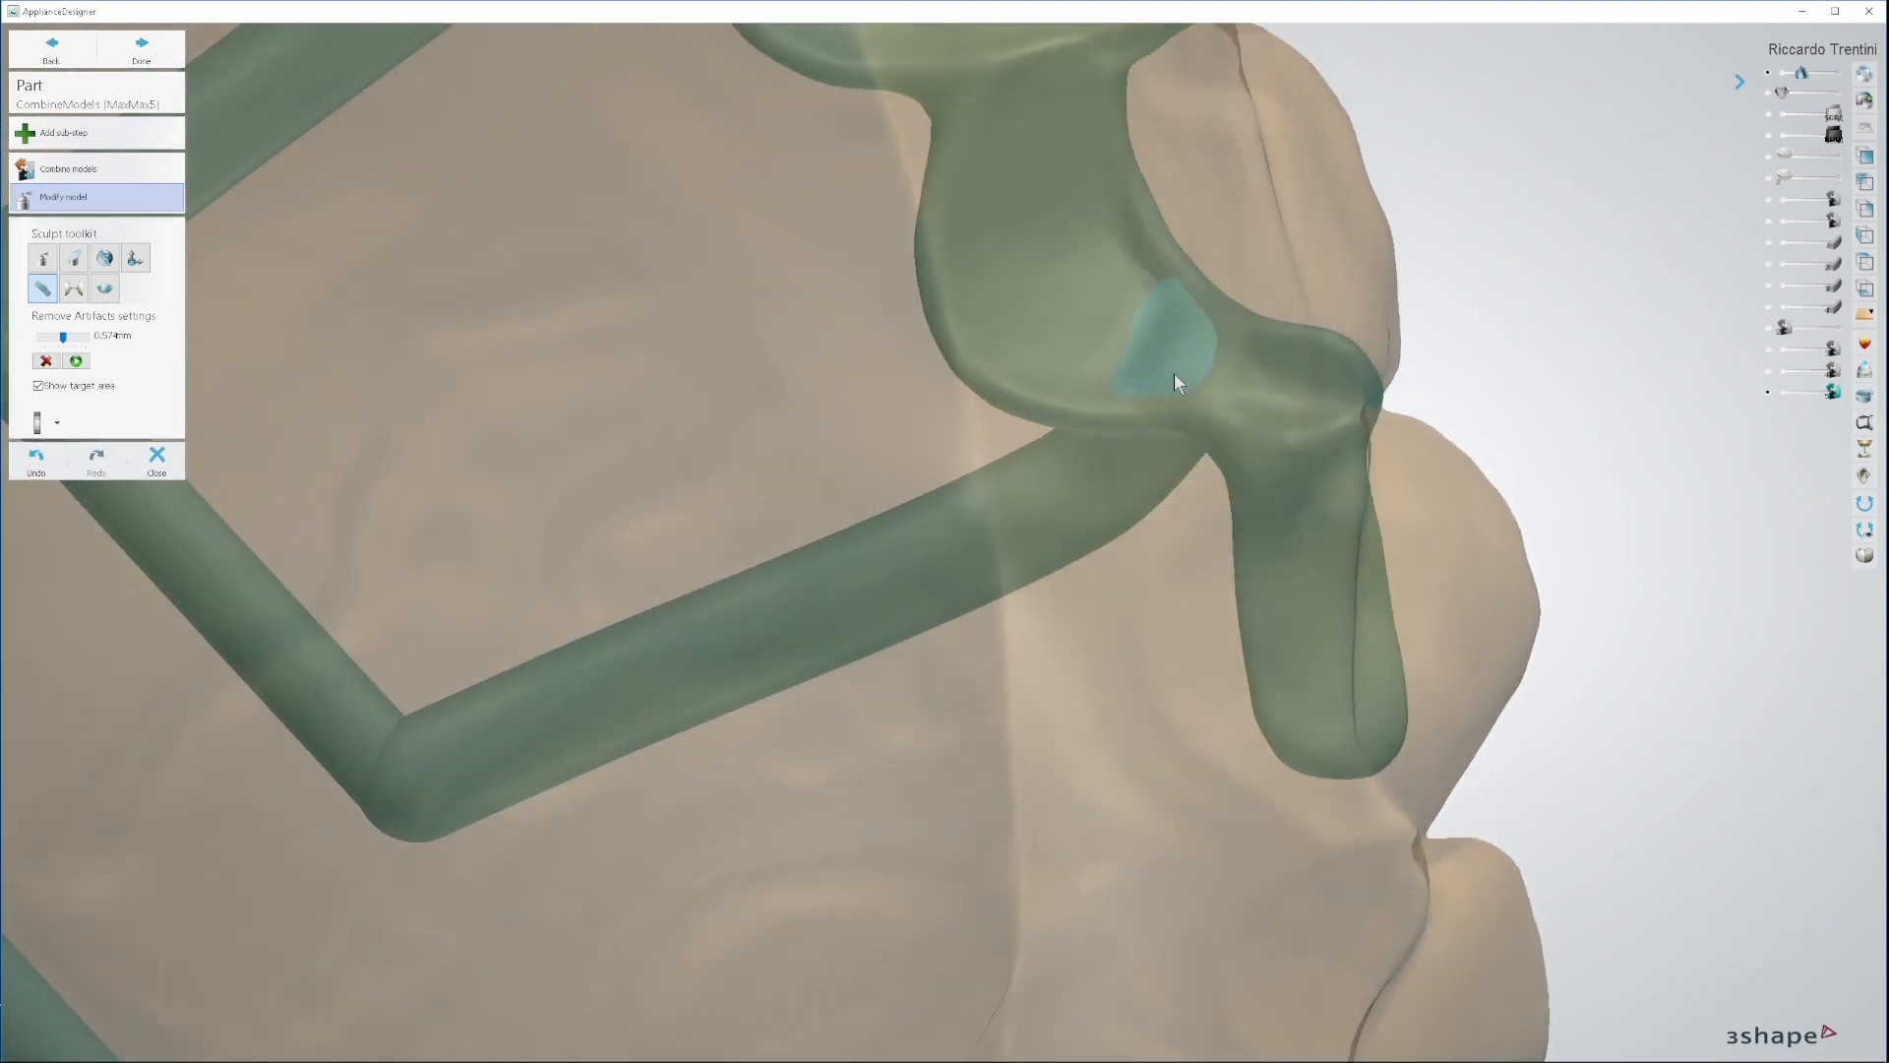
middle_drag(1173, 374, 1172, 549)
right_drag(1172, 549, 1183, 536)
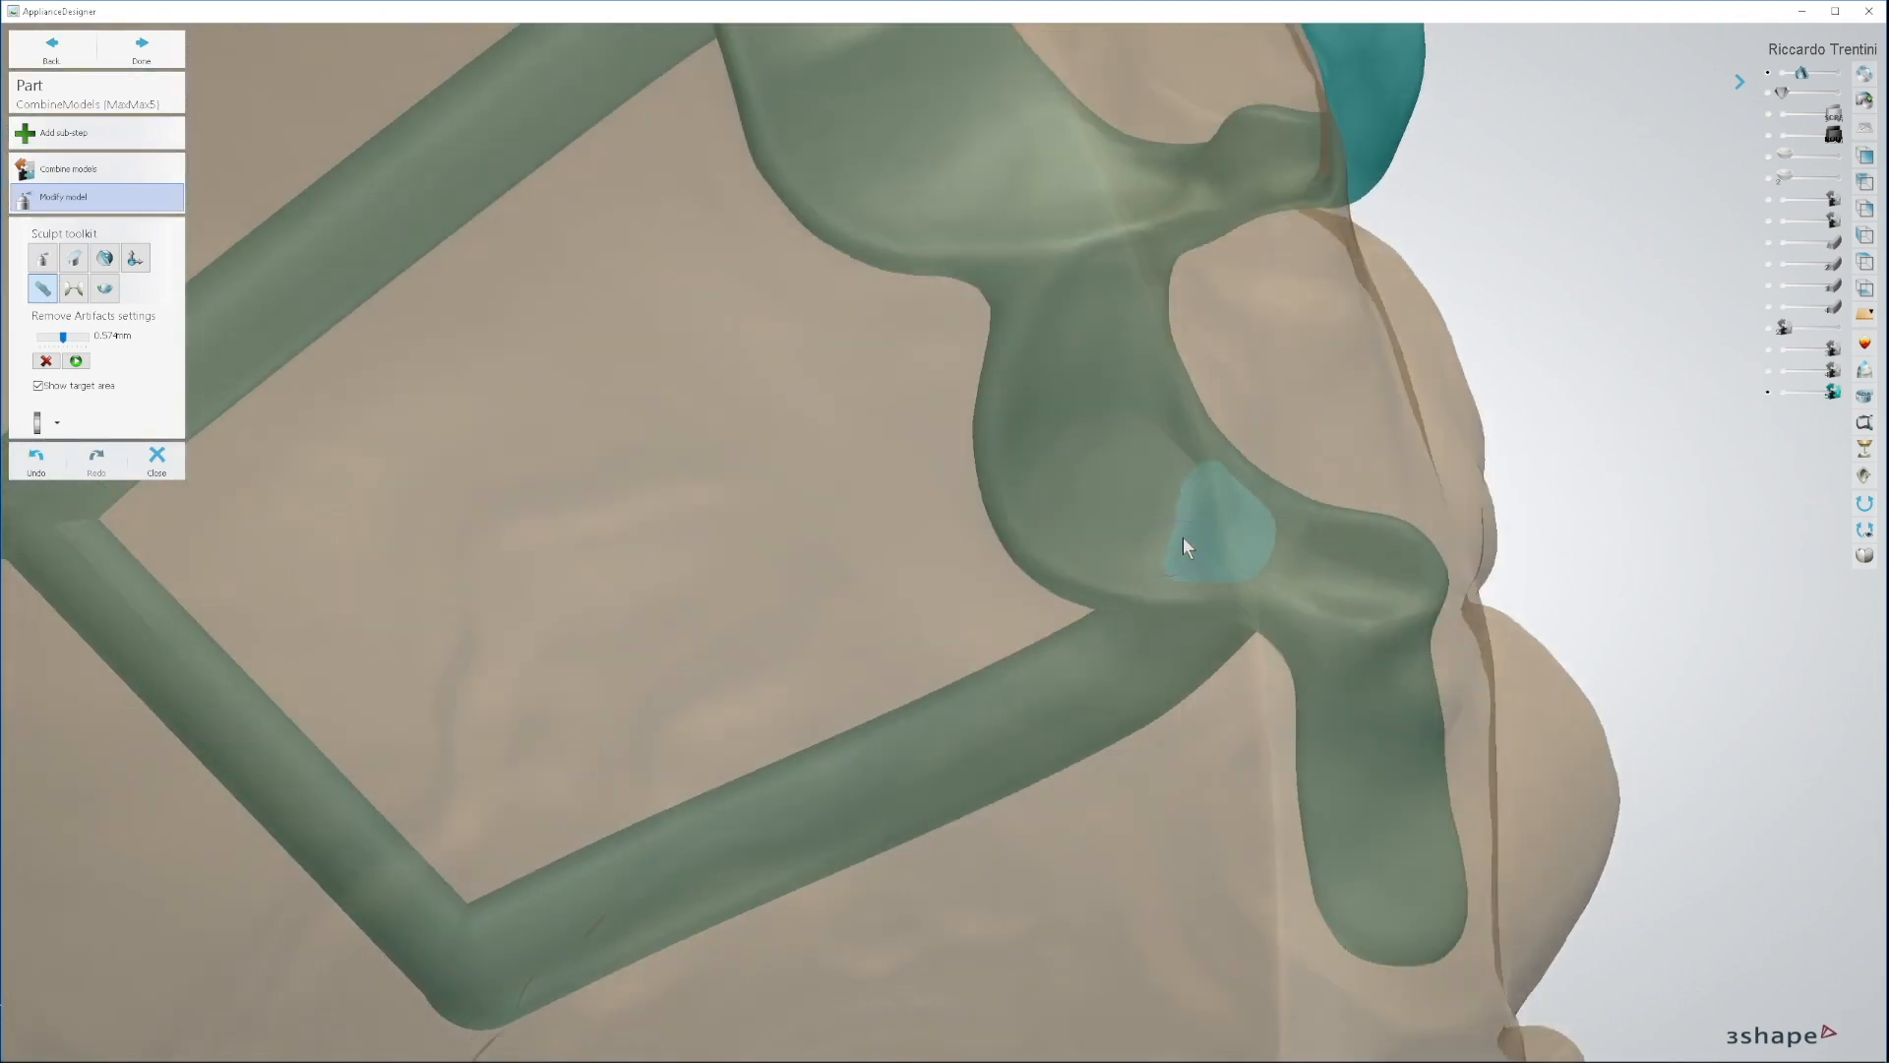
Step: Set the Wax knife to remove material with a size of 0.60 mm and a strength of 10.0 µm
click(42, 259)
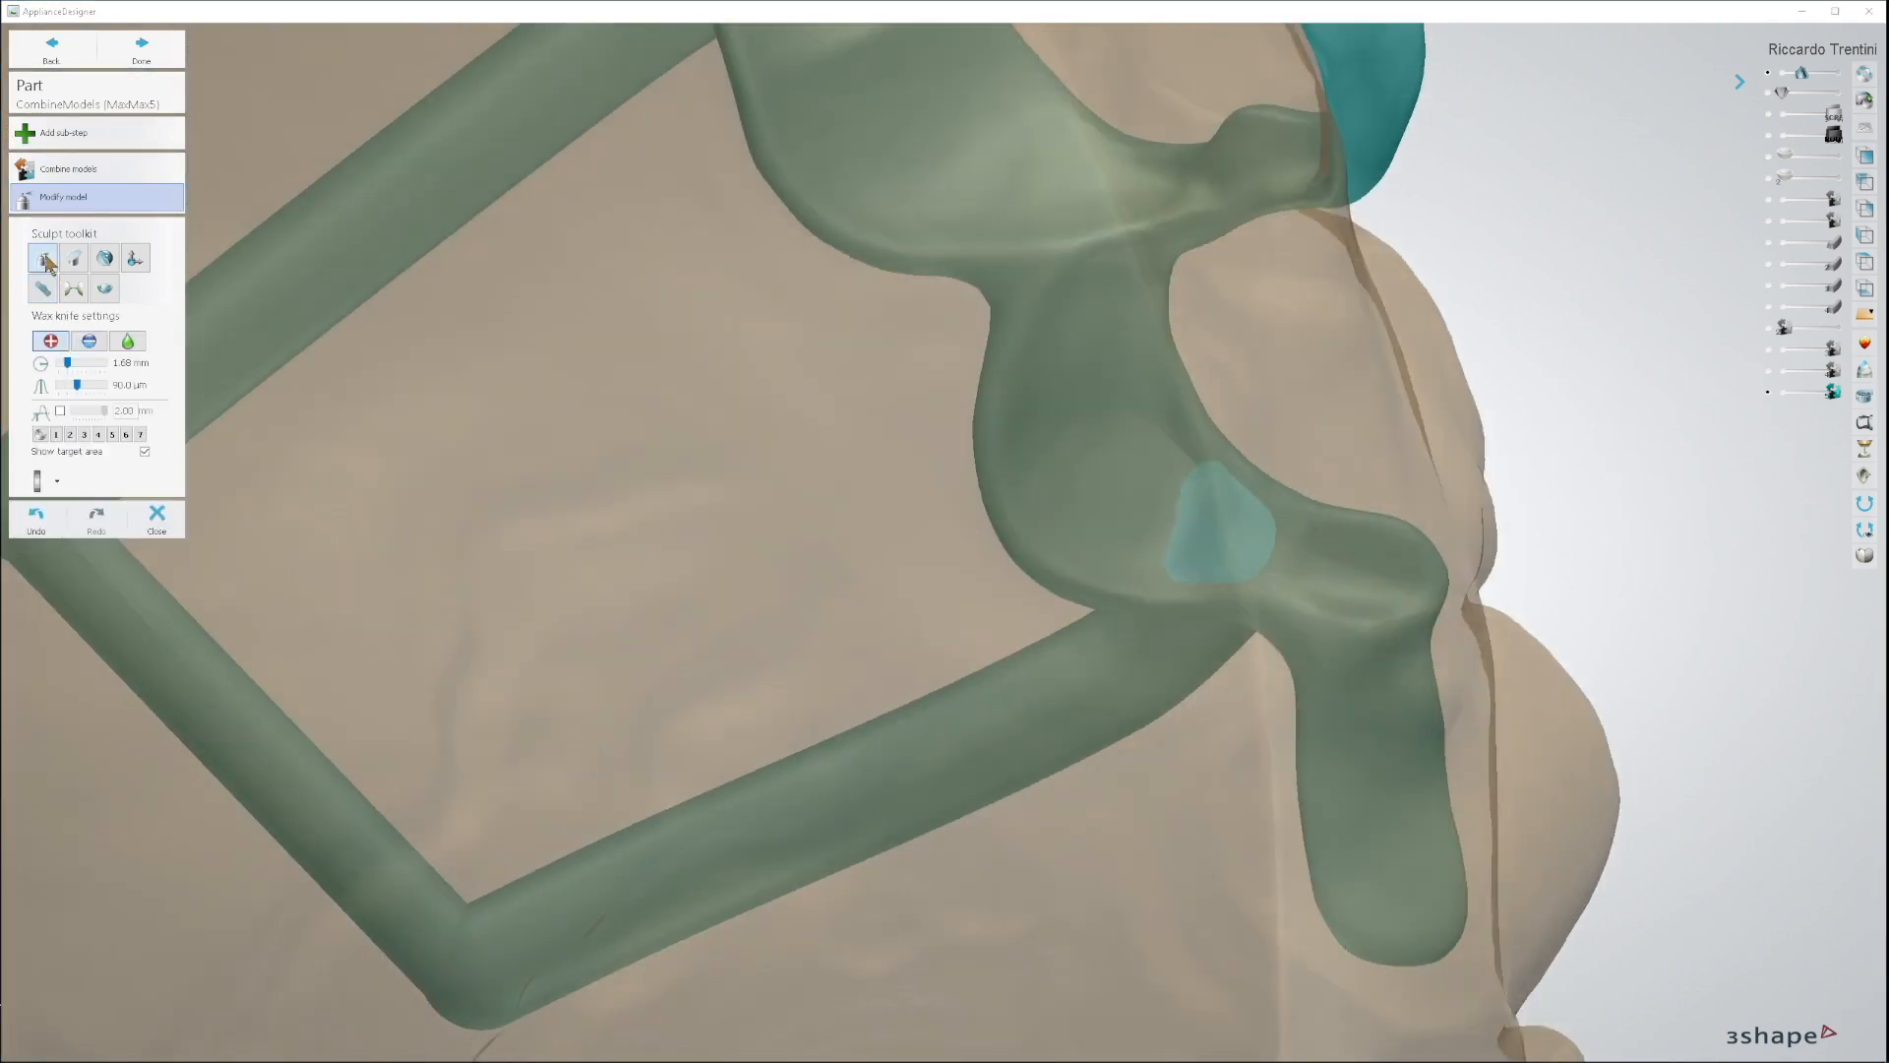
click(89, 340)
drag(76, 385, 58, 386)
drag(67, 363, 60, 363)
drag(63, 363, 39, 362)
Step: Scrape away the patch intersecting the arch on the inner surface of the shell in front of the molar
scroll(1220, 531, up, 3)
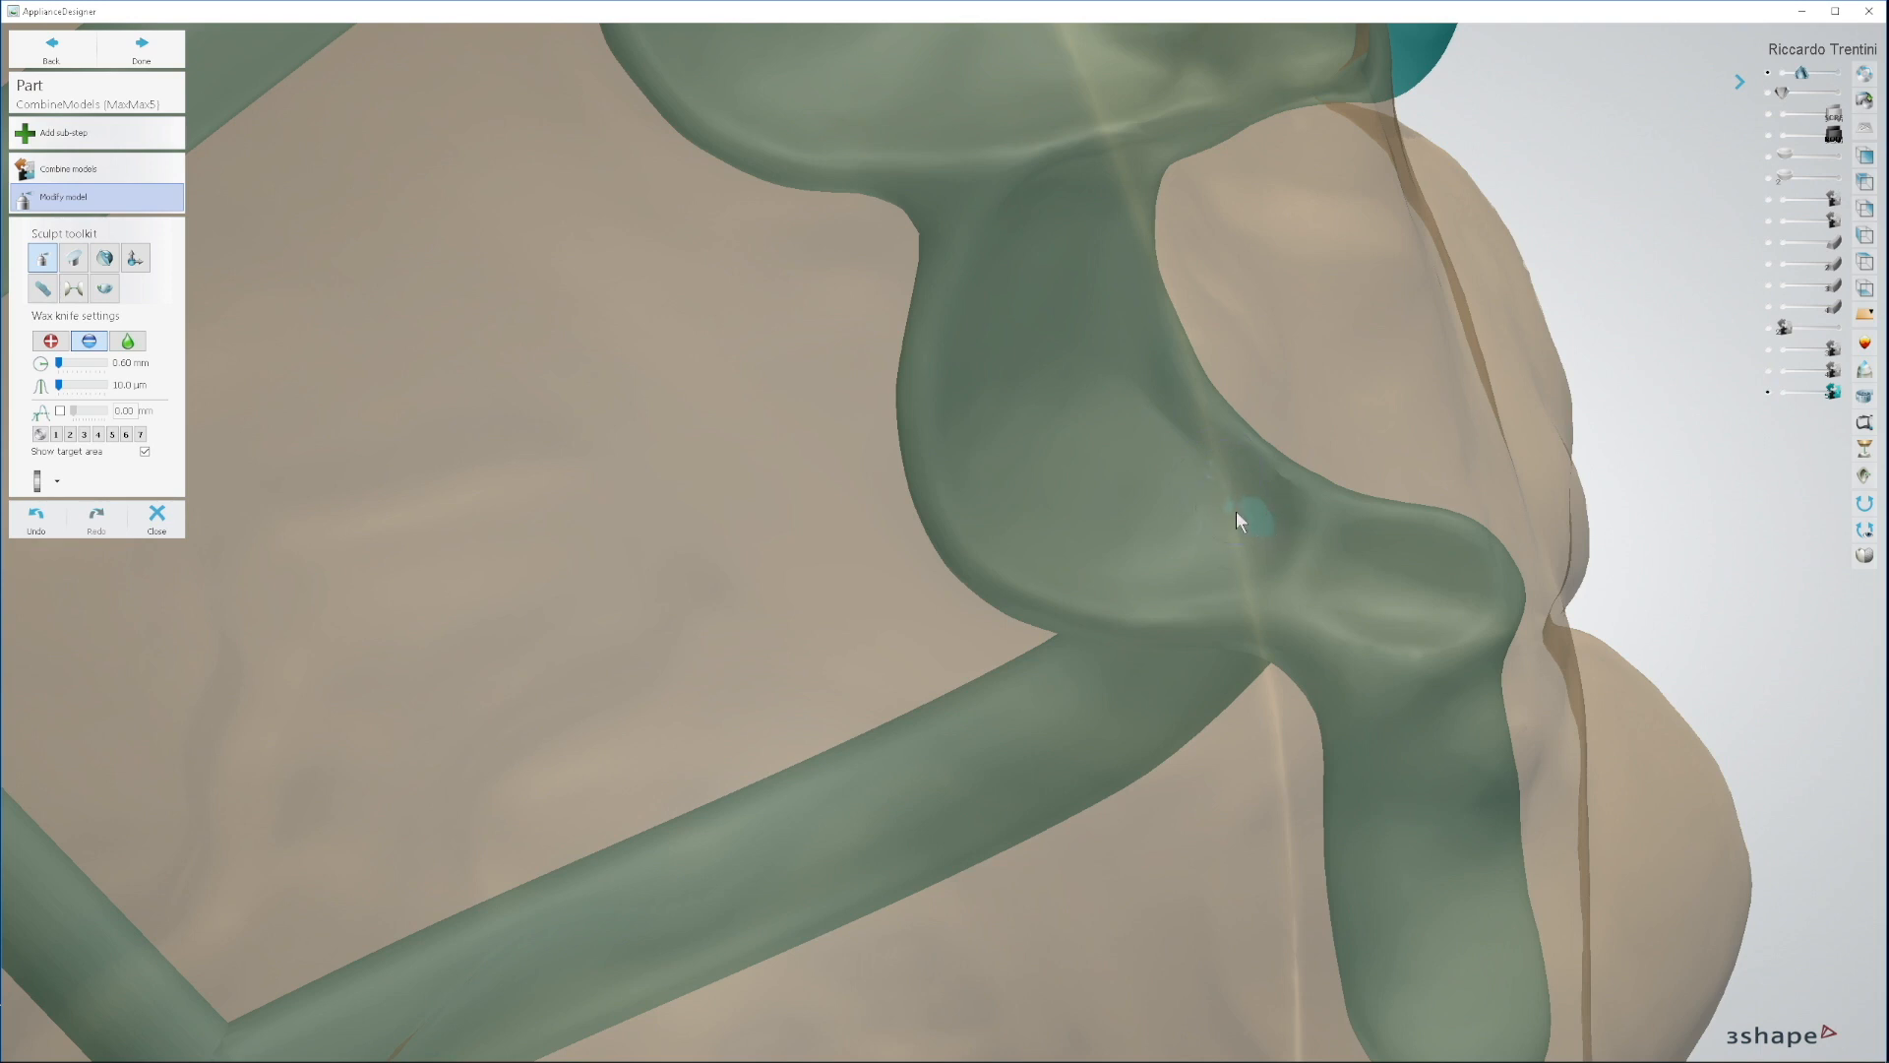
right_drag(1204, 468, 1130, 557)
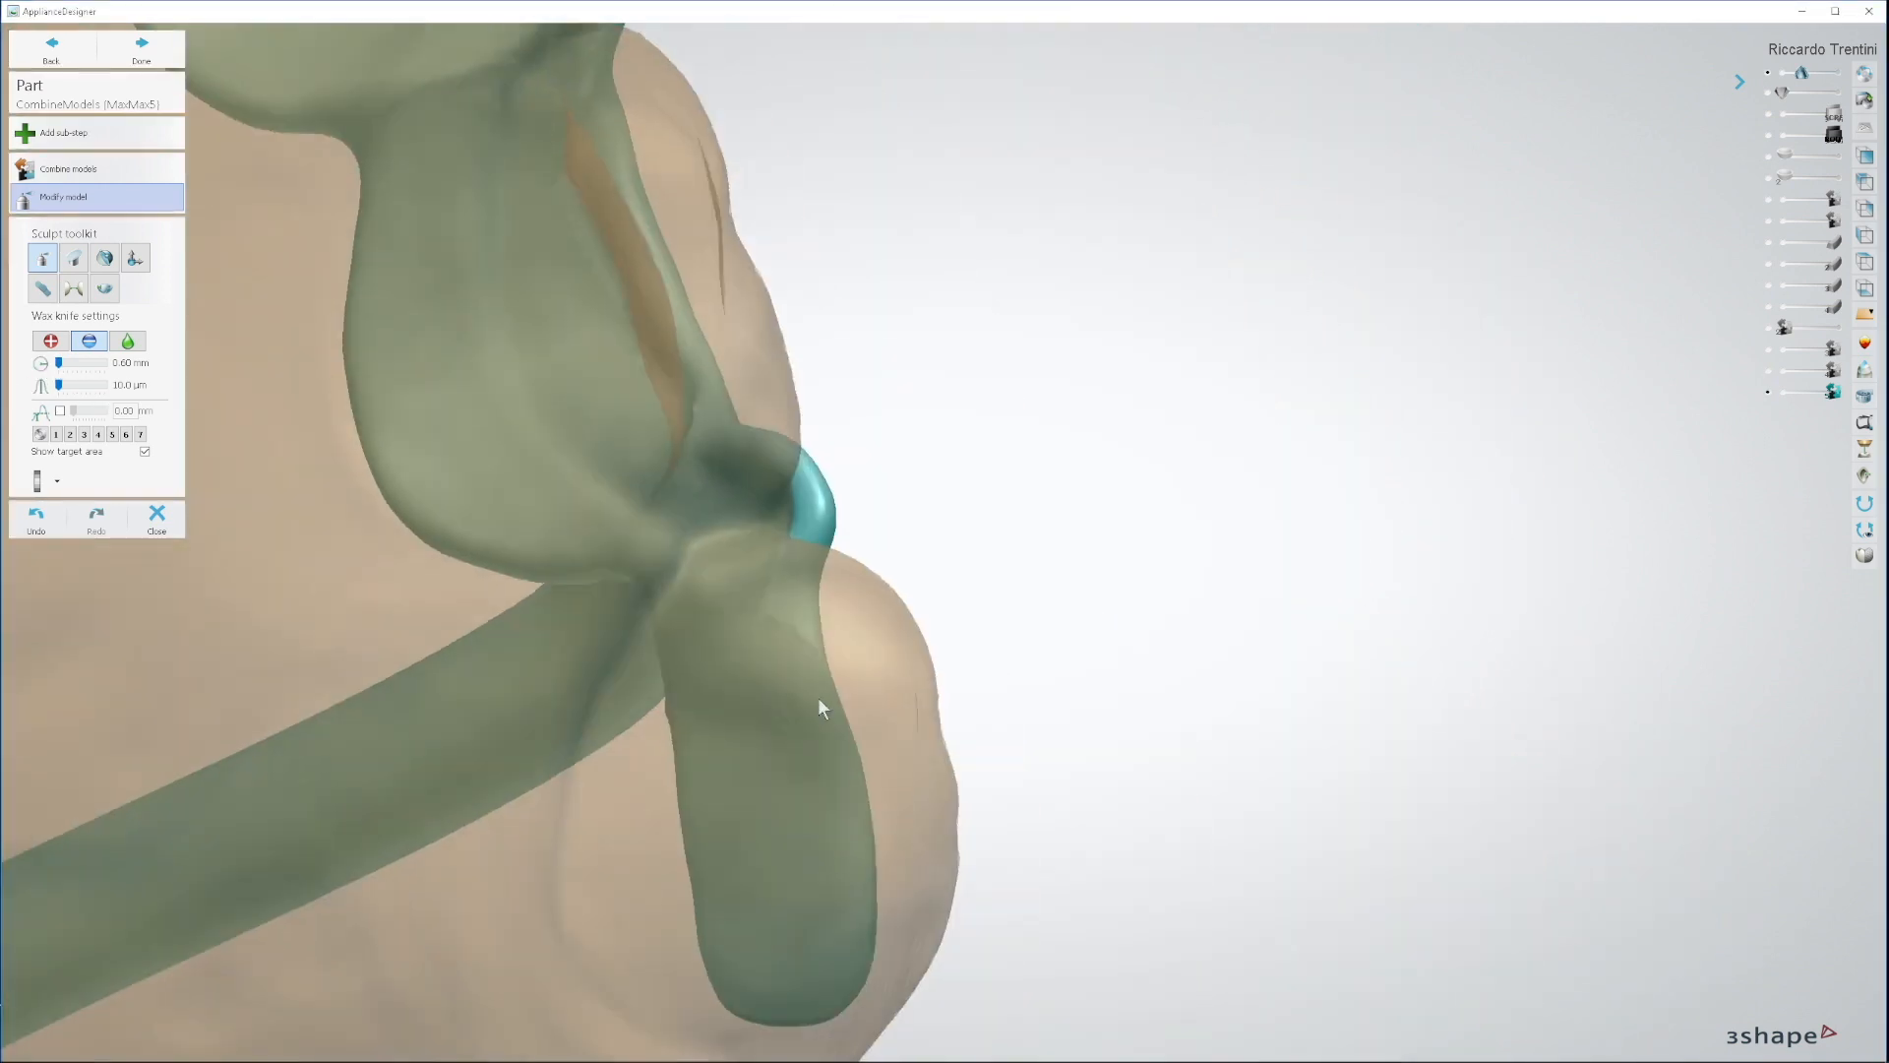
right_drag(817, 696, 1285, 523)
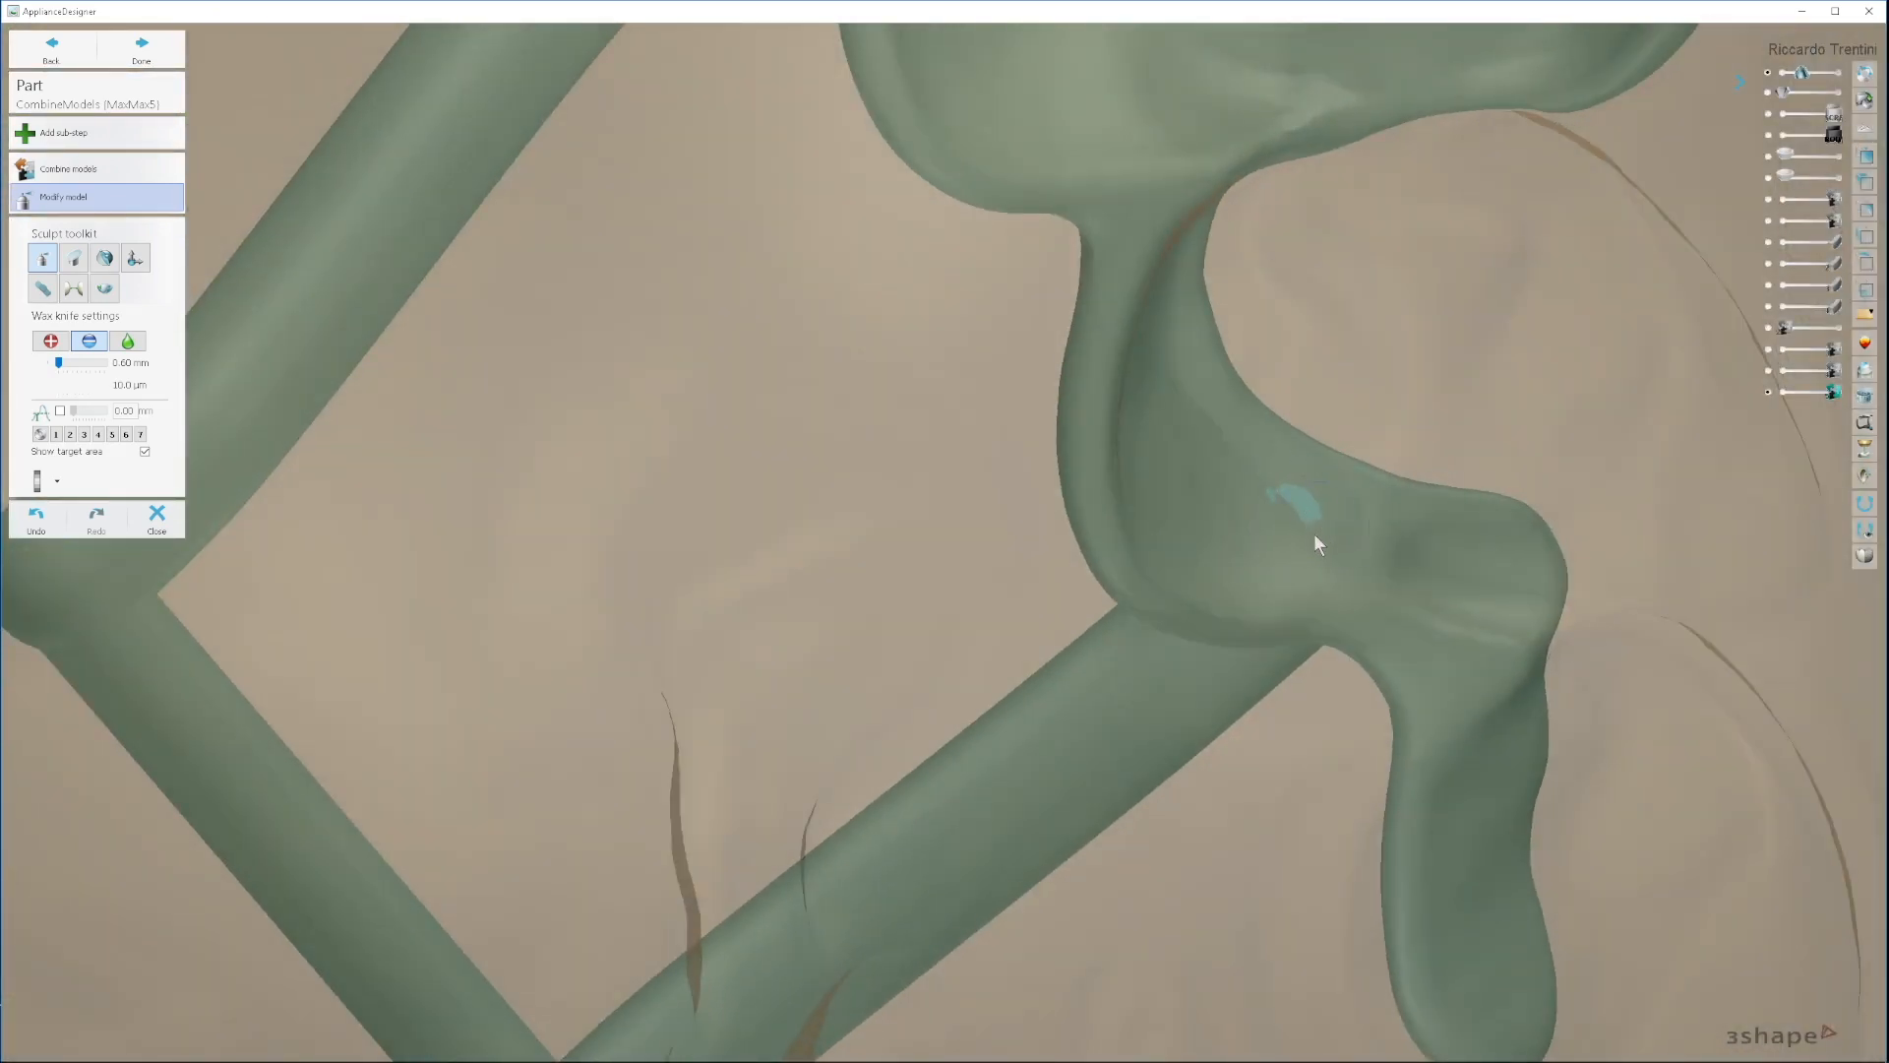
right_drag(1313, 533, 1291, 515)
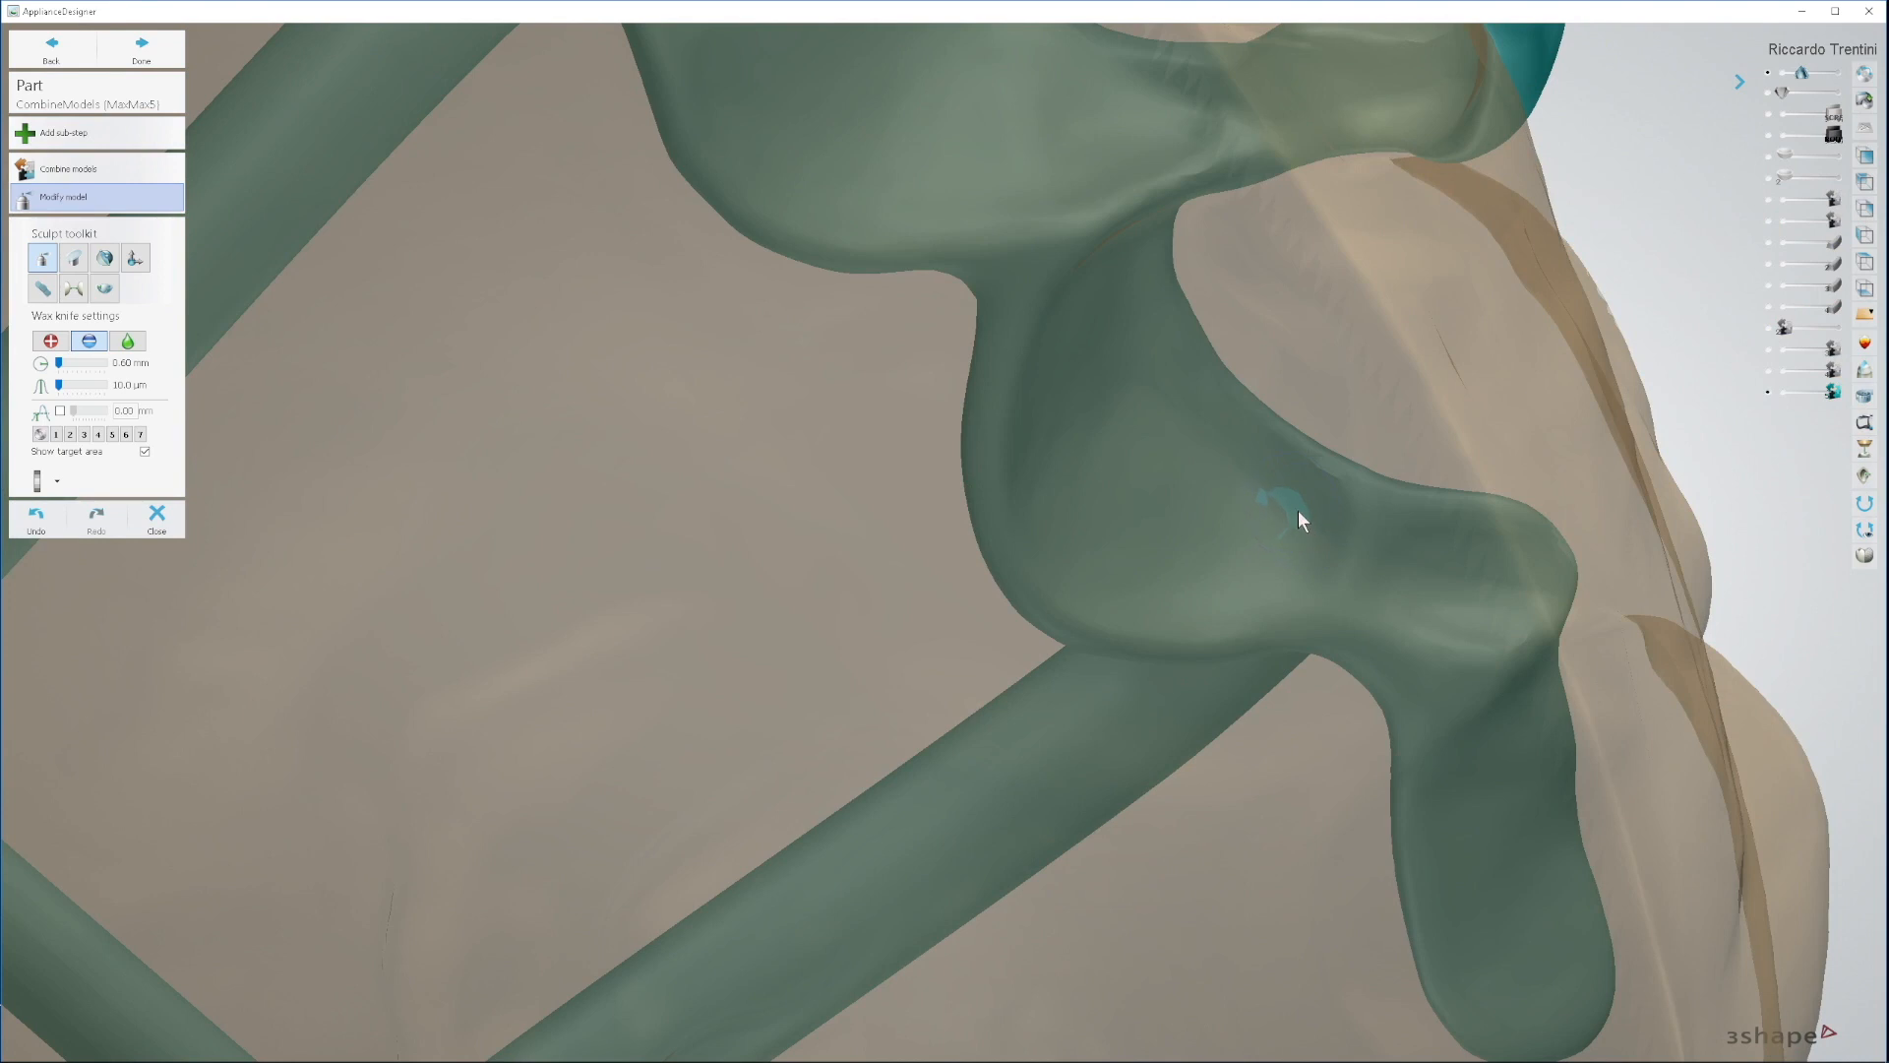
scroll(1310, 568, down, 4)
right_drag(1311, 568, 1136, 522)
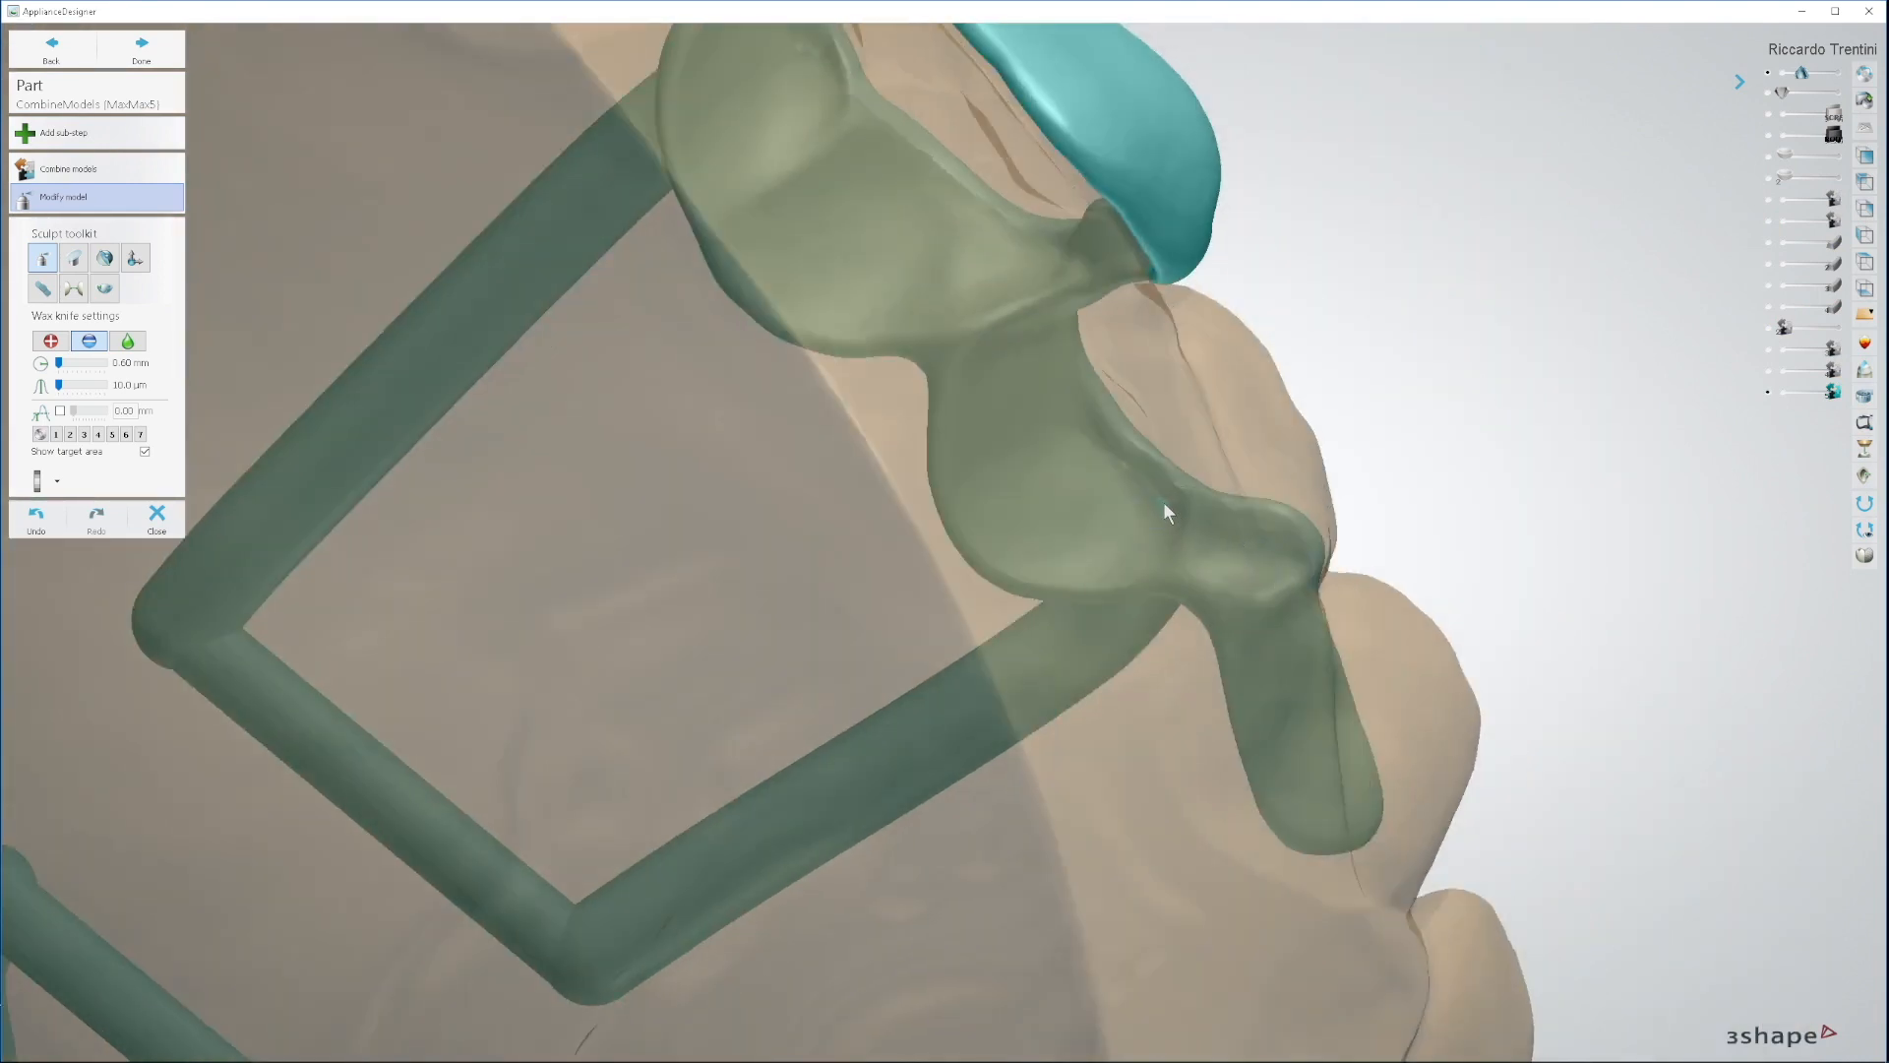
scroll(1166, 516, down, 3)
Step: Hide the upper arch, examine the scraped inner surface of the shells, and show the arch again
click(1767, 73)
right_drag(1574, 244, 981, 449)
scroll(968, 419, up, 4)
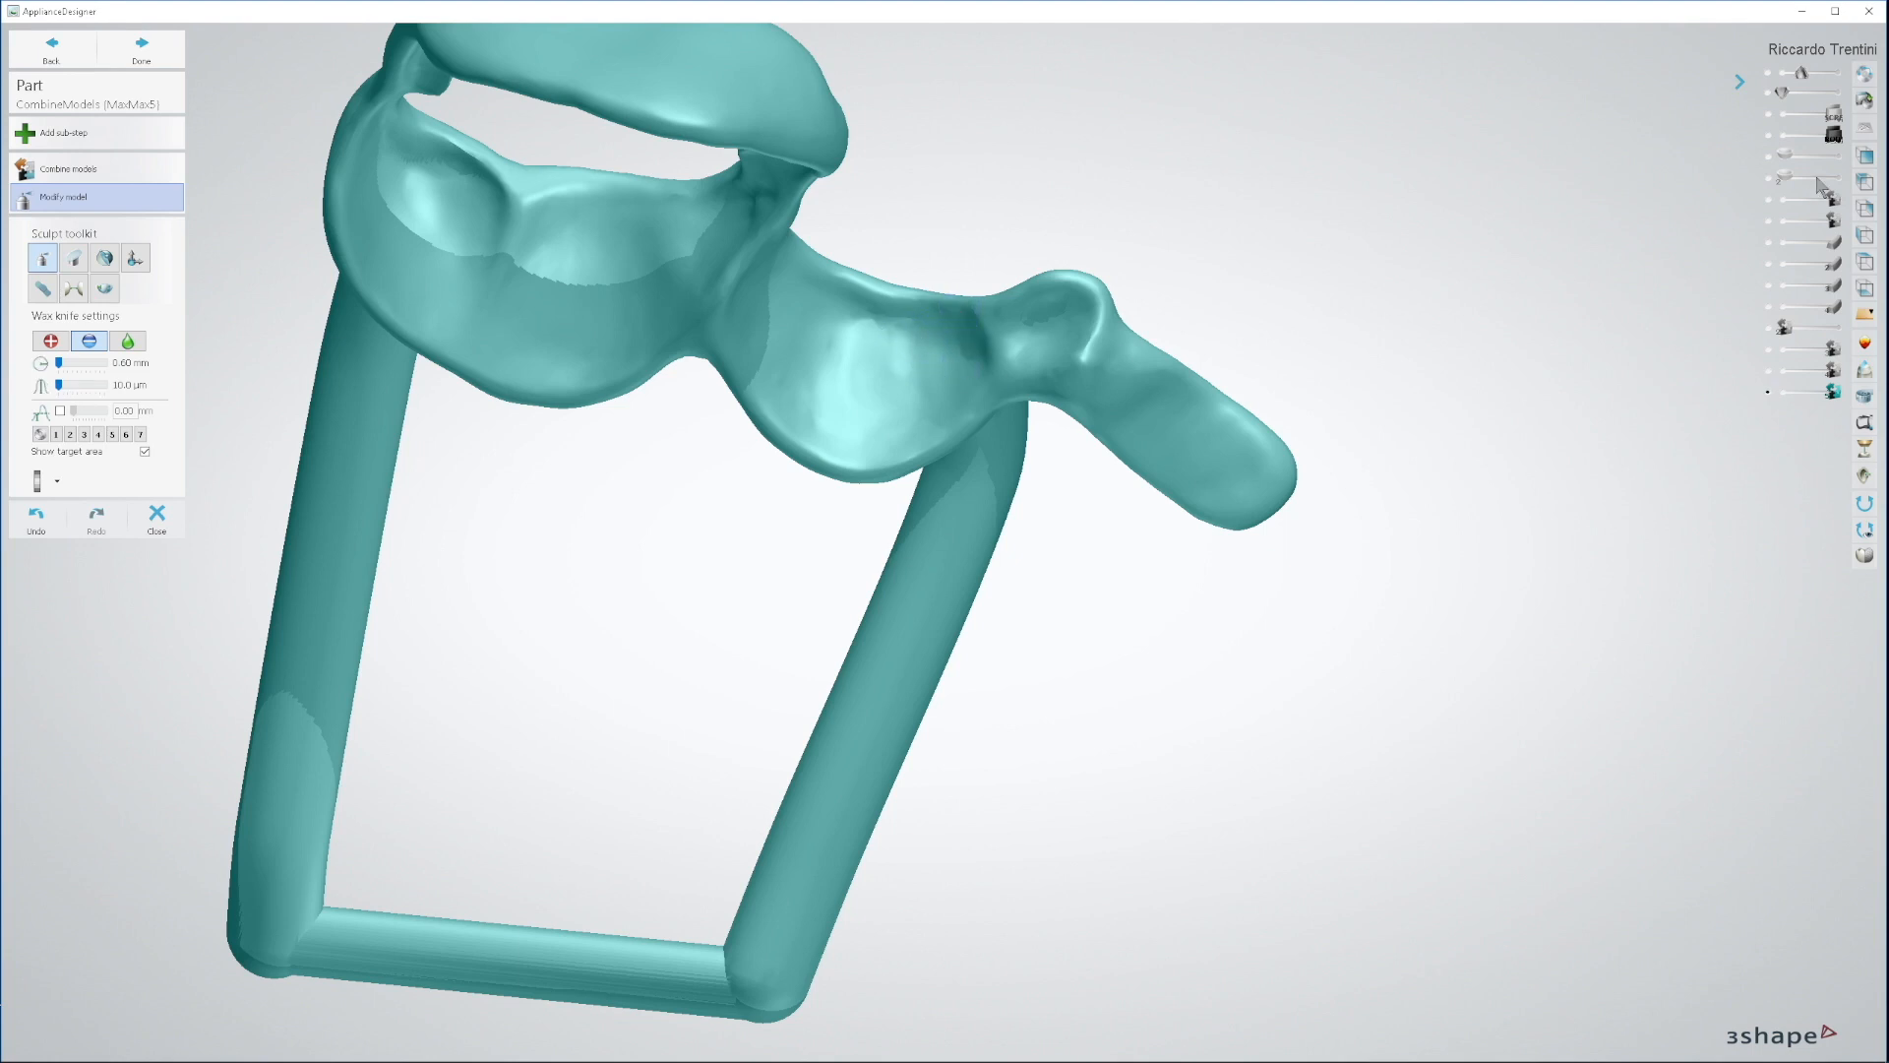
click(1767, 73)
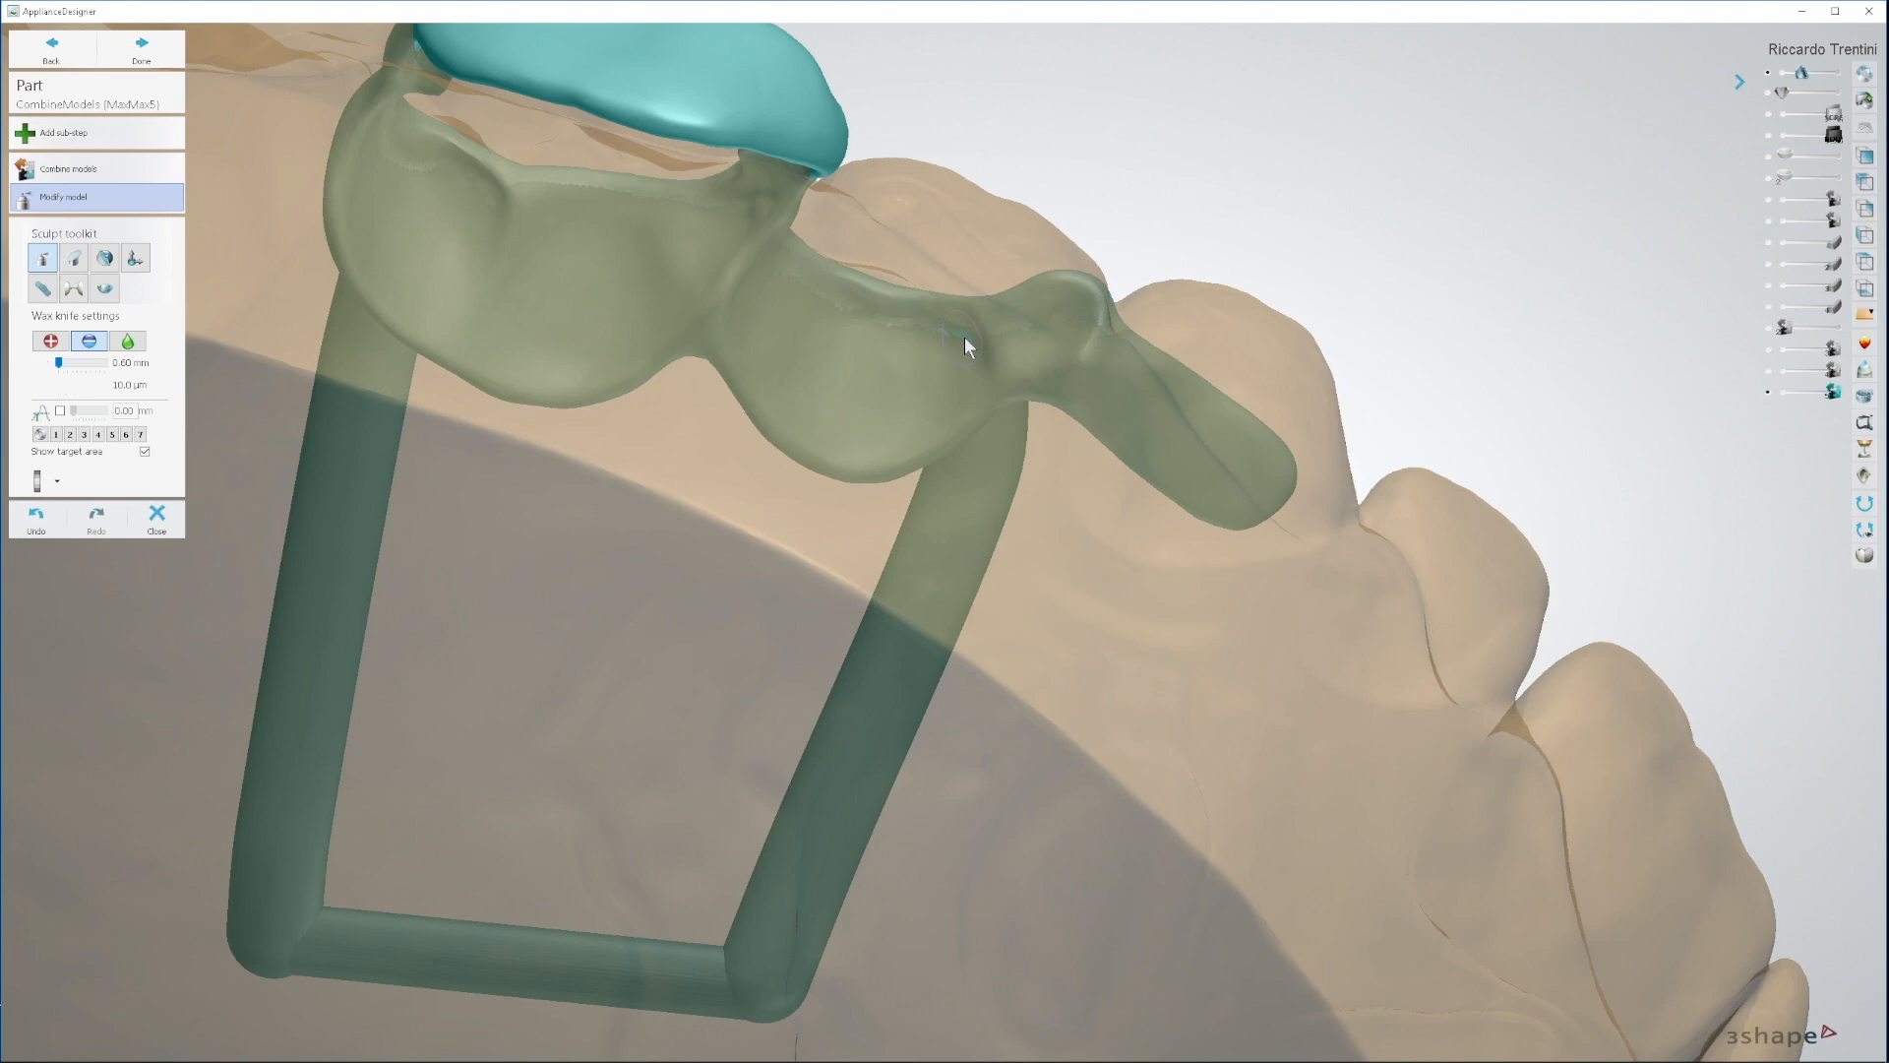
Step: Scrape off the remaining spots around the anterior bar joint inside the shell in front of the molar
right_drag(949, 333, 989, 463)
middle_drag(989, 462, 1154, 541)
right_drag(665, 329, 600, 694)
scroll(599, 693, up, 3)
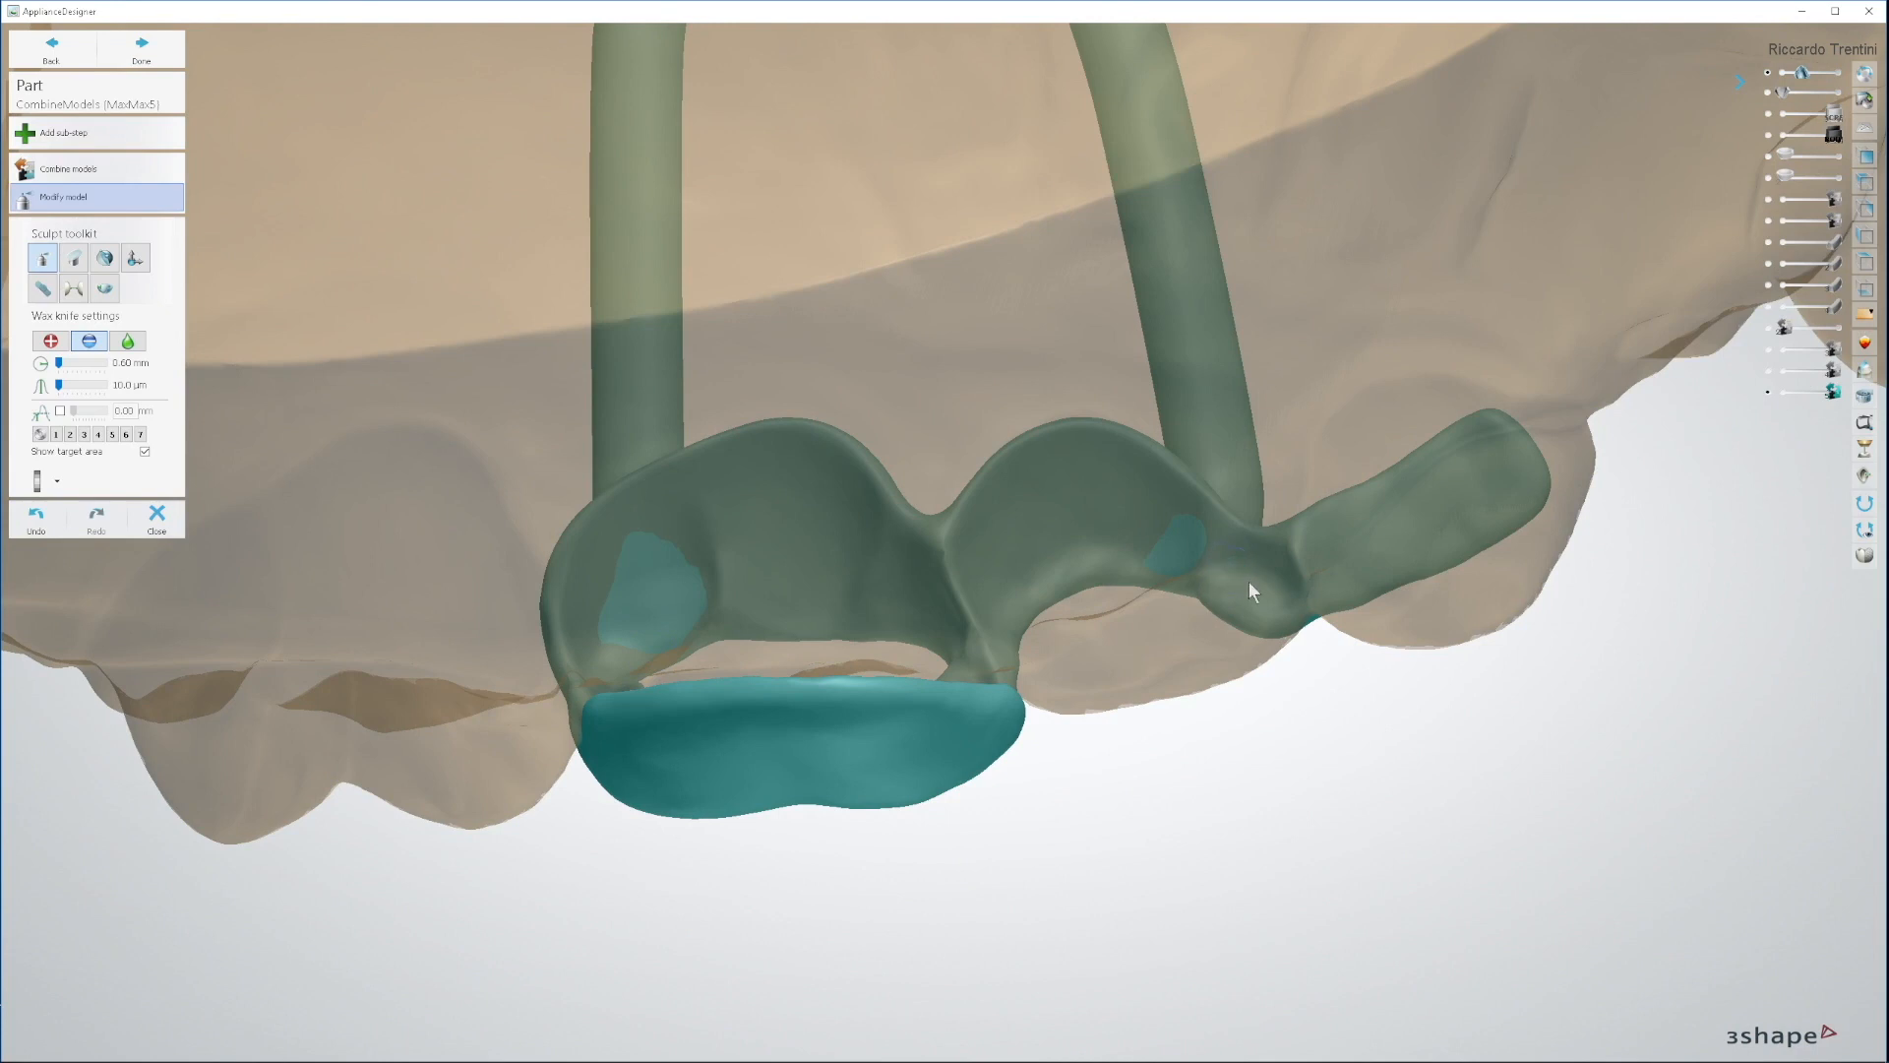
right_drag(1248, 582, 1266, 576)
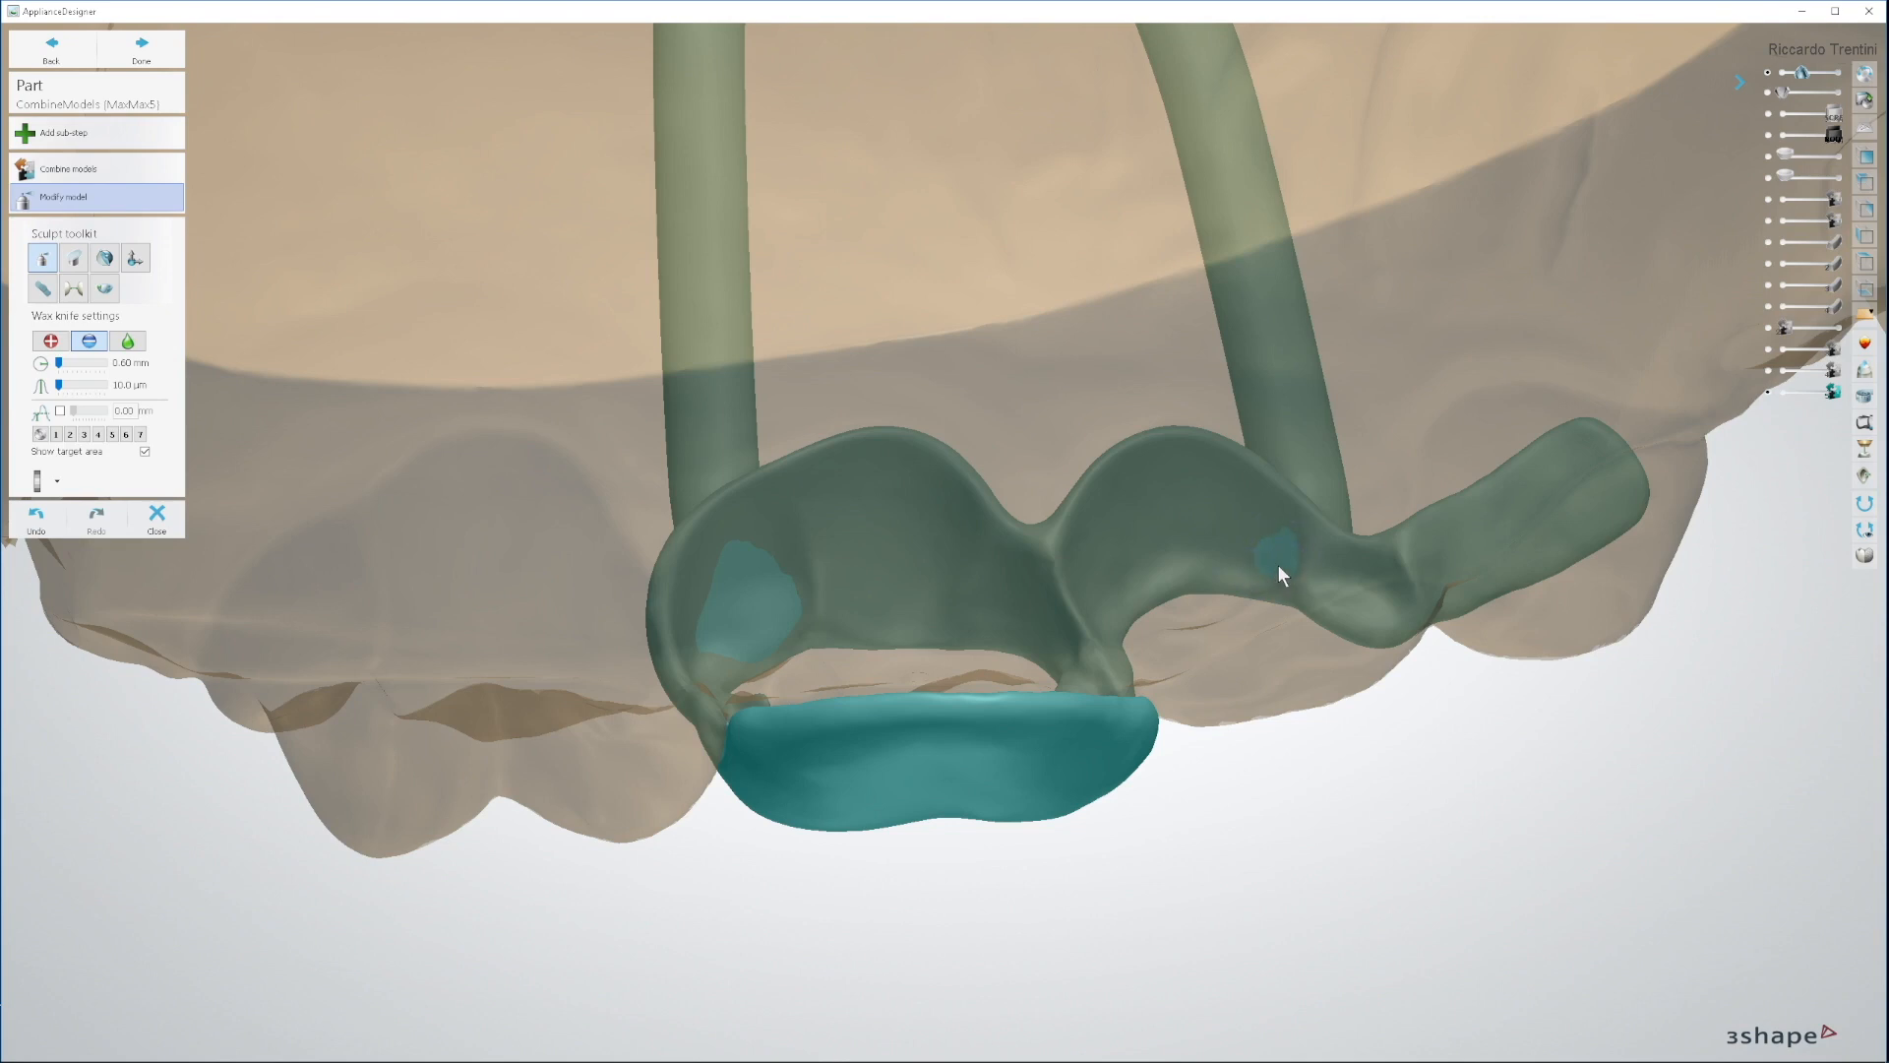
right_drag(1319, 576, 1372, 580)
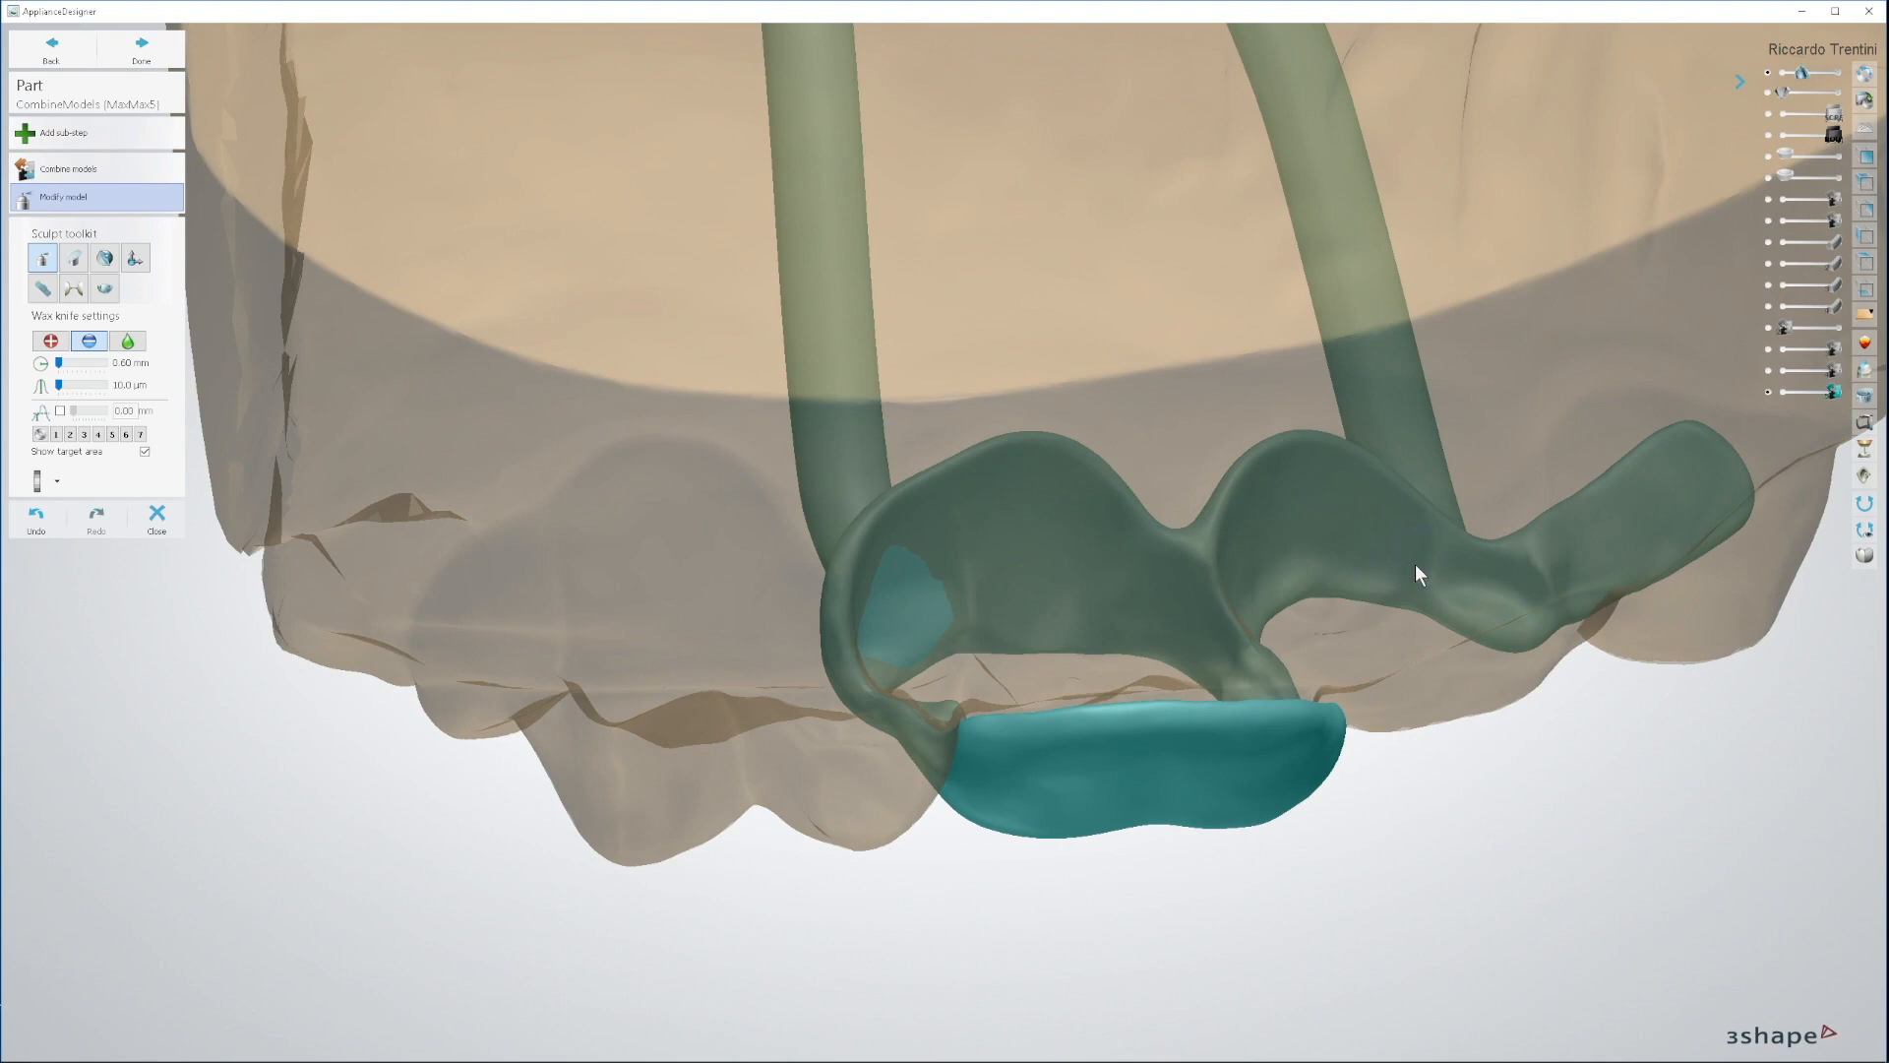
right_drag(1399, 572, 913, 828)
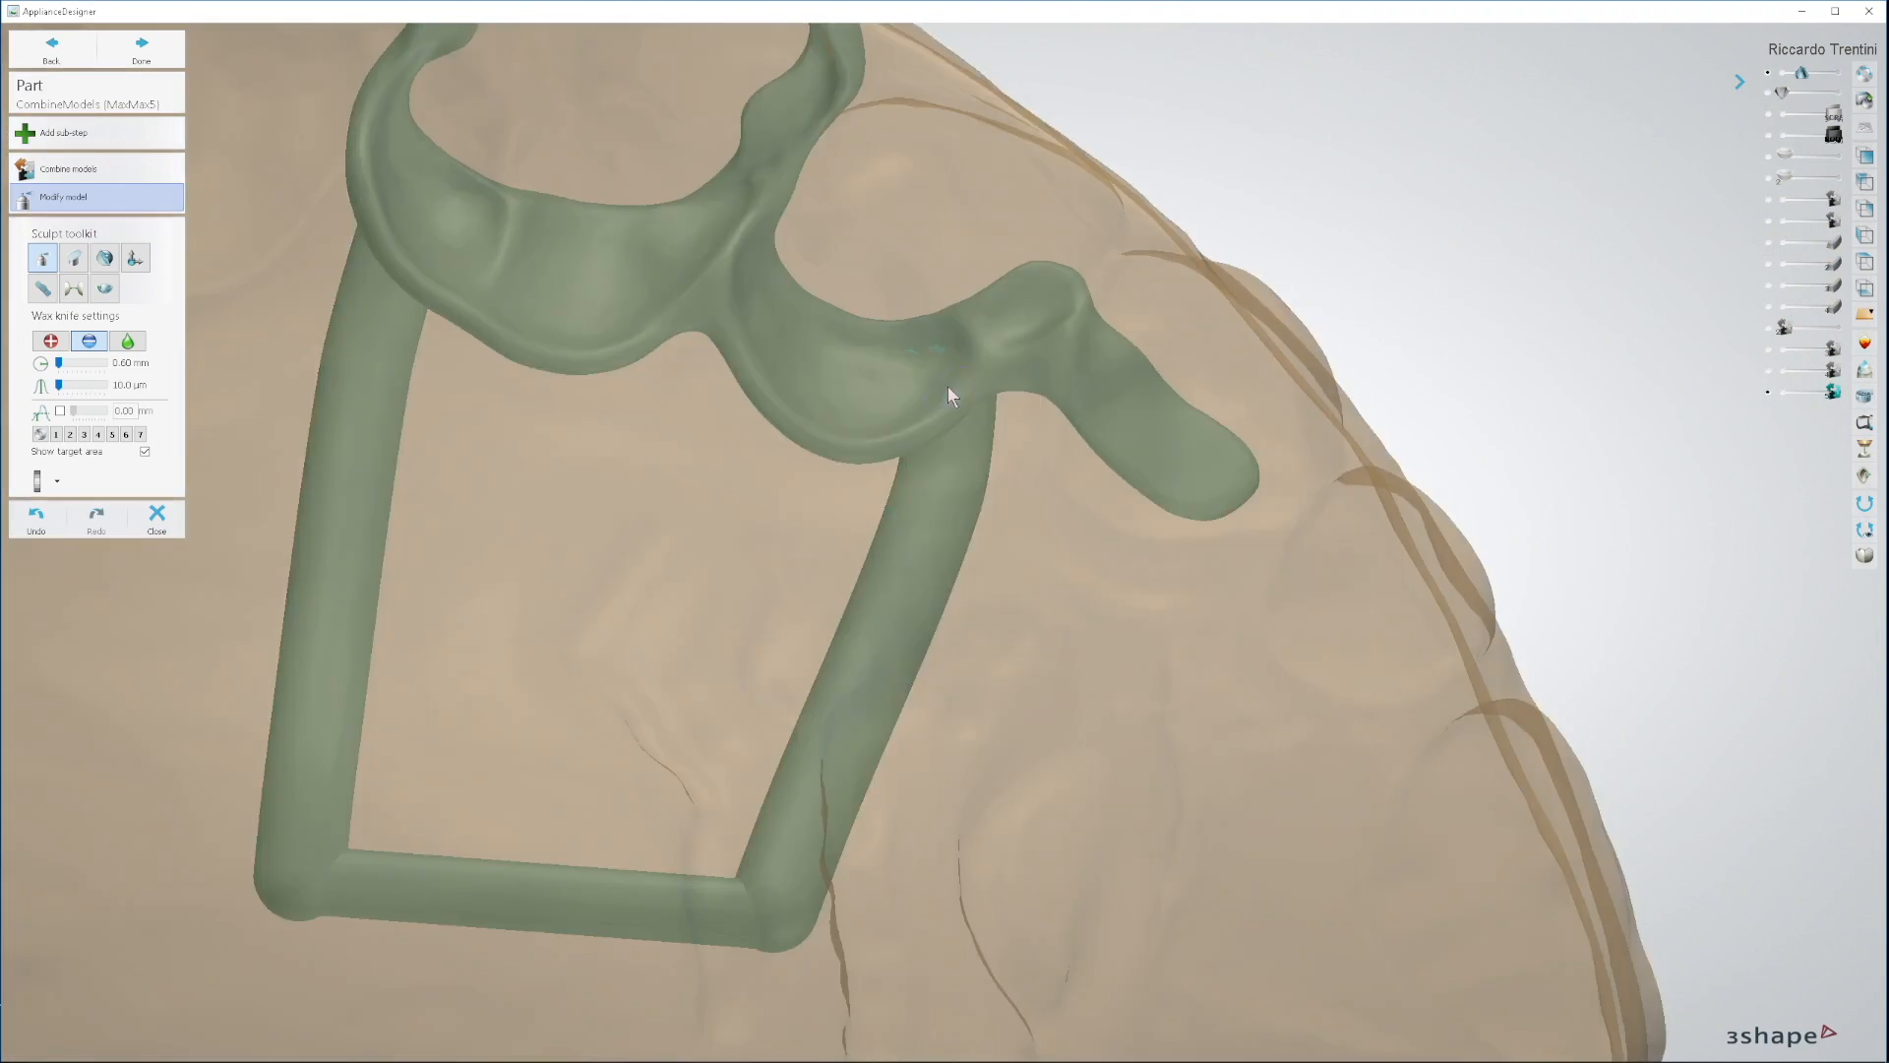
scroll(944, 381, up, 3)
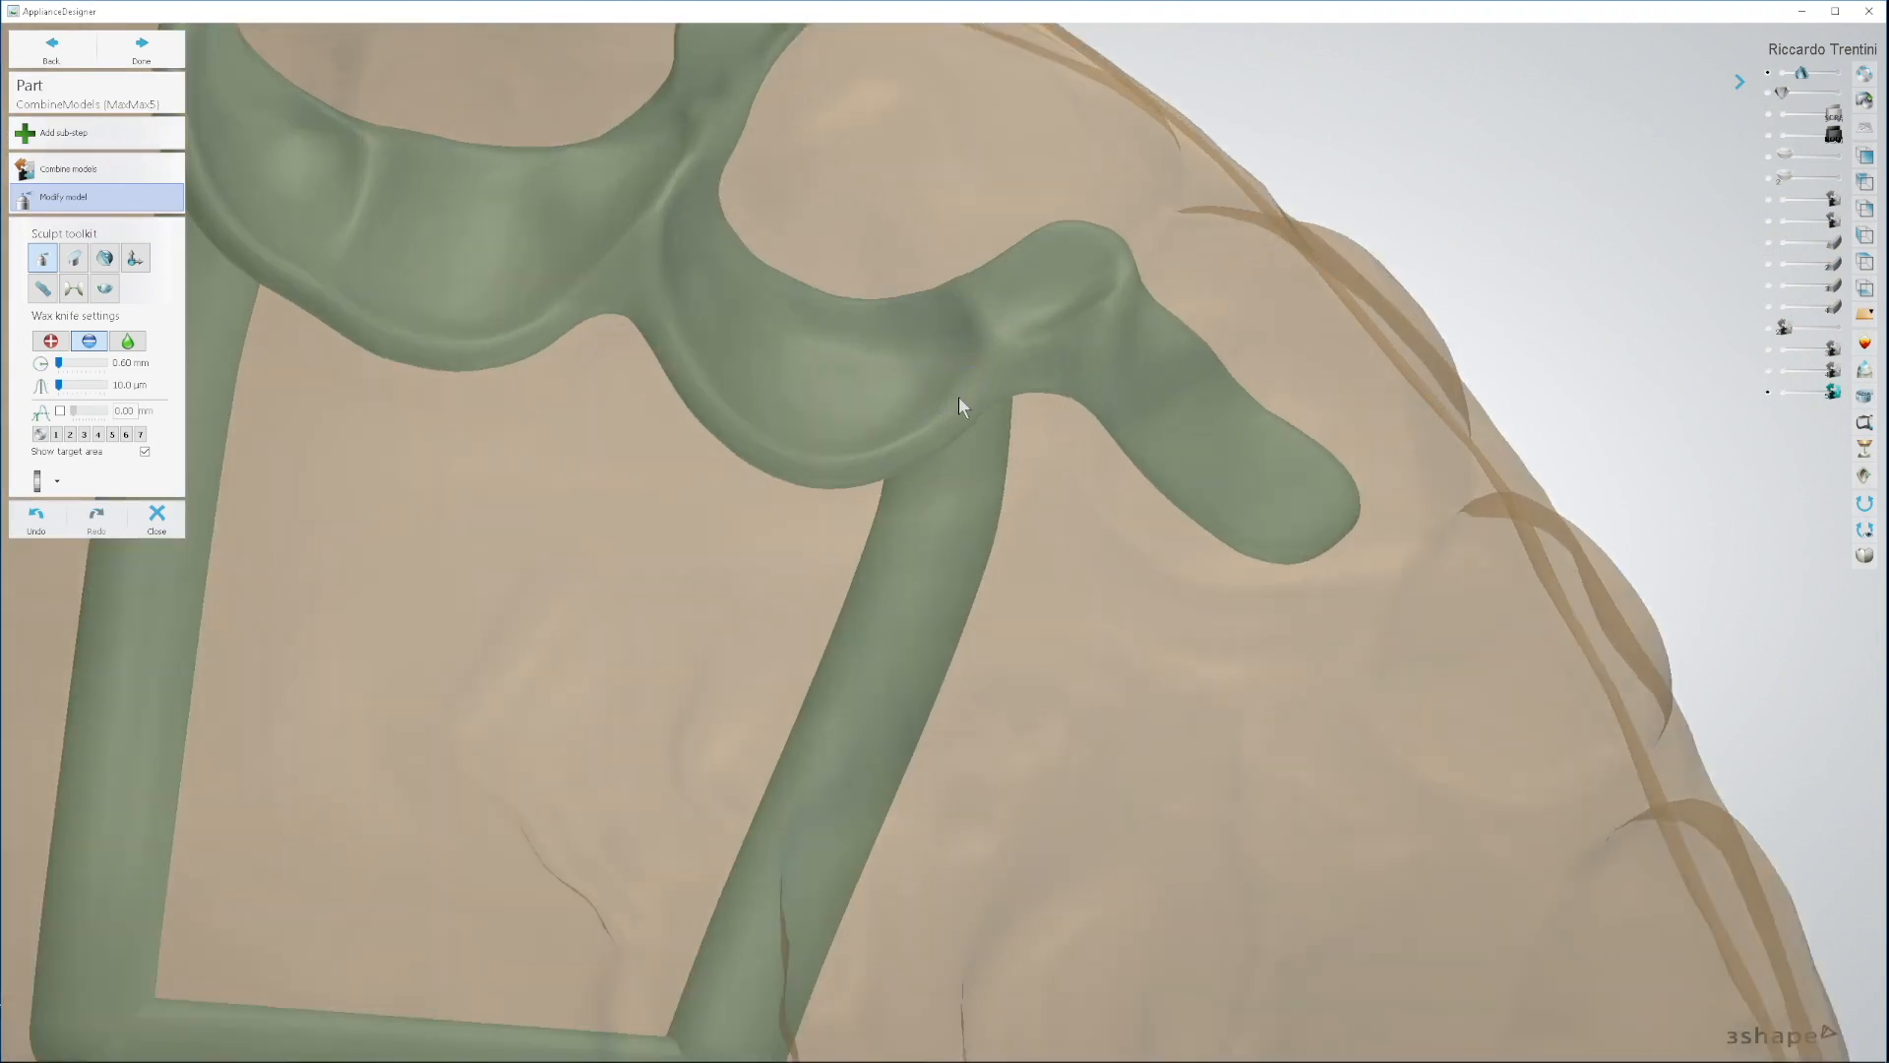
Step: Thin the patch intersecting the arch inside the molar shell near the posterior bar joint with the Wax knife
scroll(968, 462, down, 4)
middle_drag(1024, 728, 1296, 108)
right_drag(967, 500, 823, 571)
scroll(718, 549, up, 2)
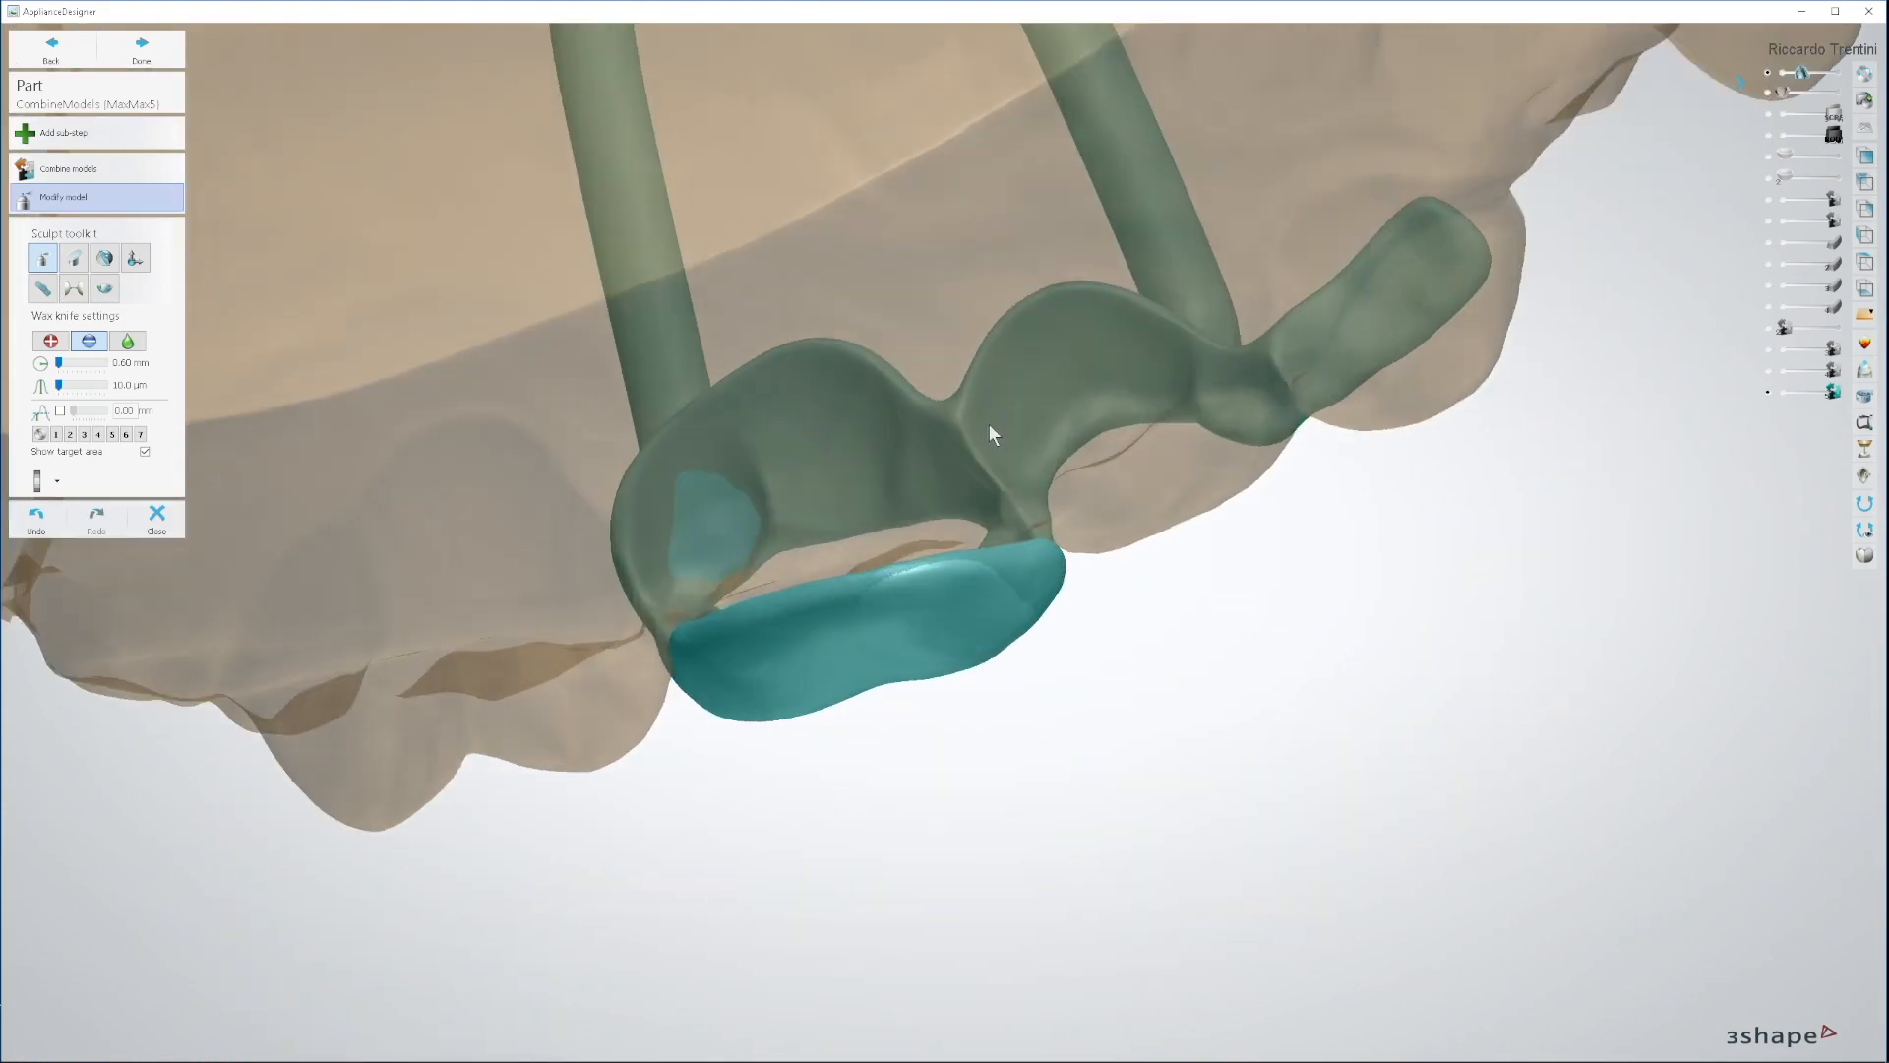
scroll(961, 441, up, 4)
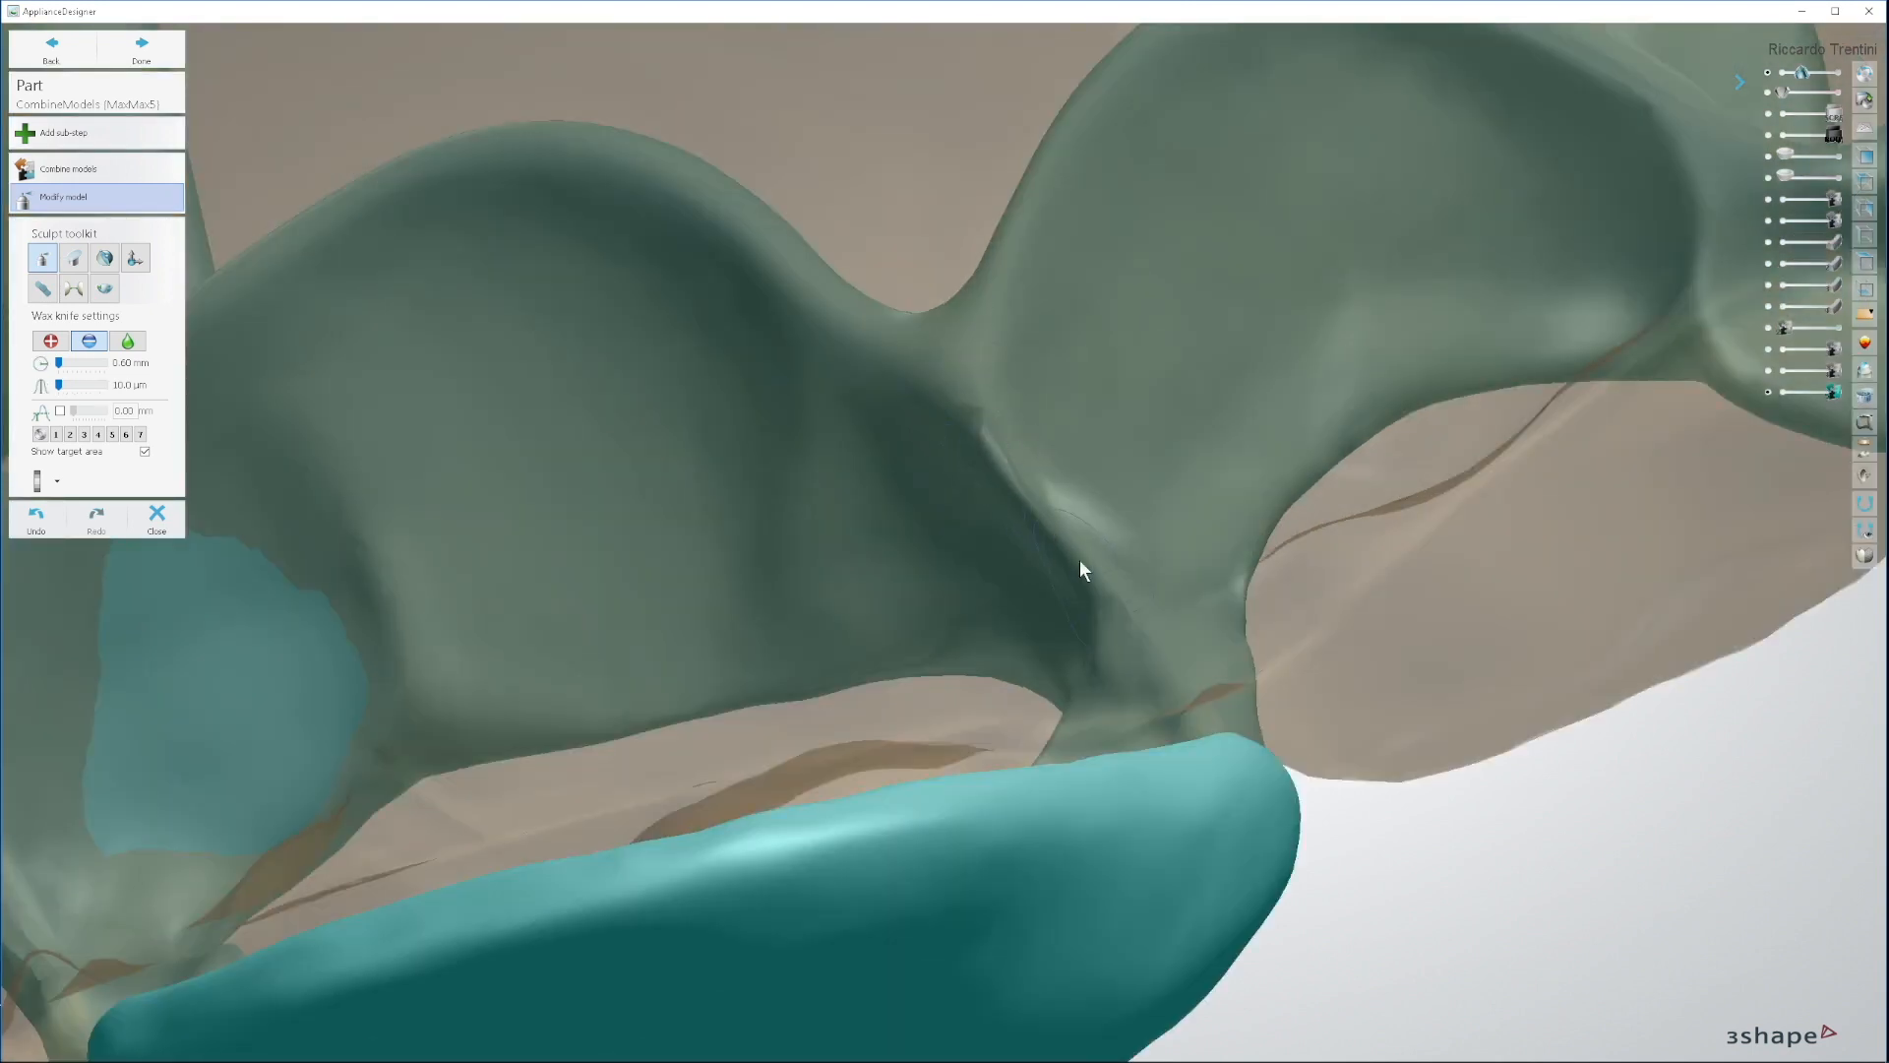
right_drag(828, 518, 474, 528)
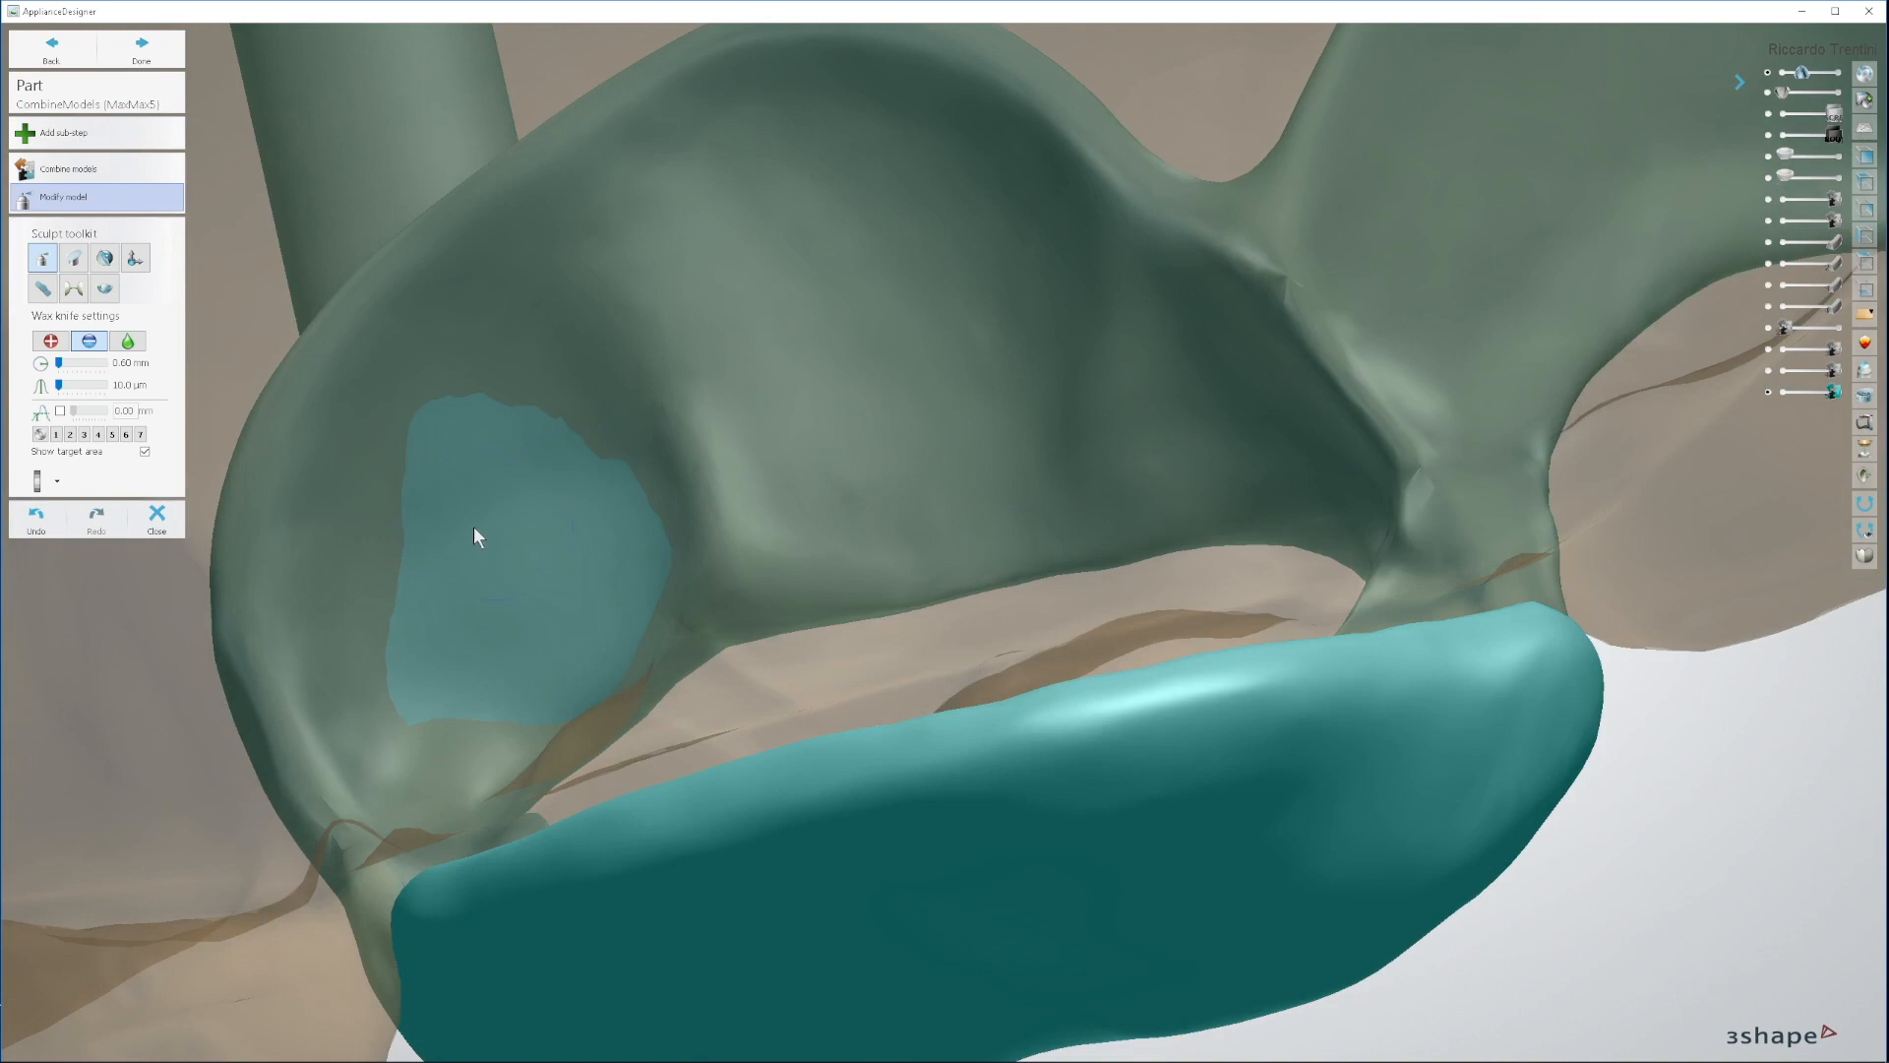
mouse_move(463, 434)
mouse_down()
mouse_move(447, 435)
mouse_move(549, 588)
mouse_up()
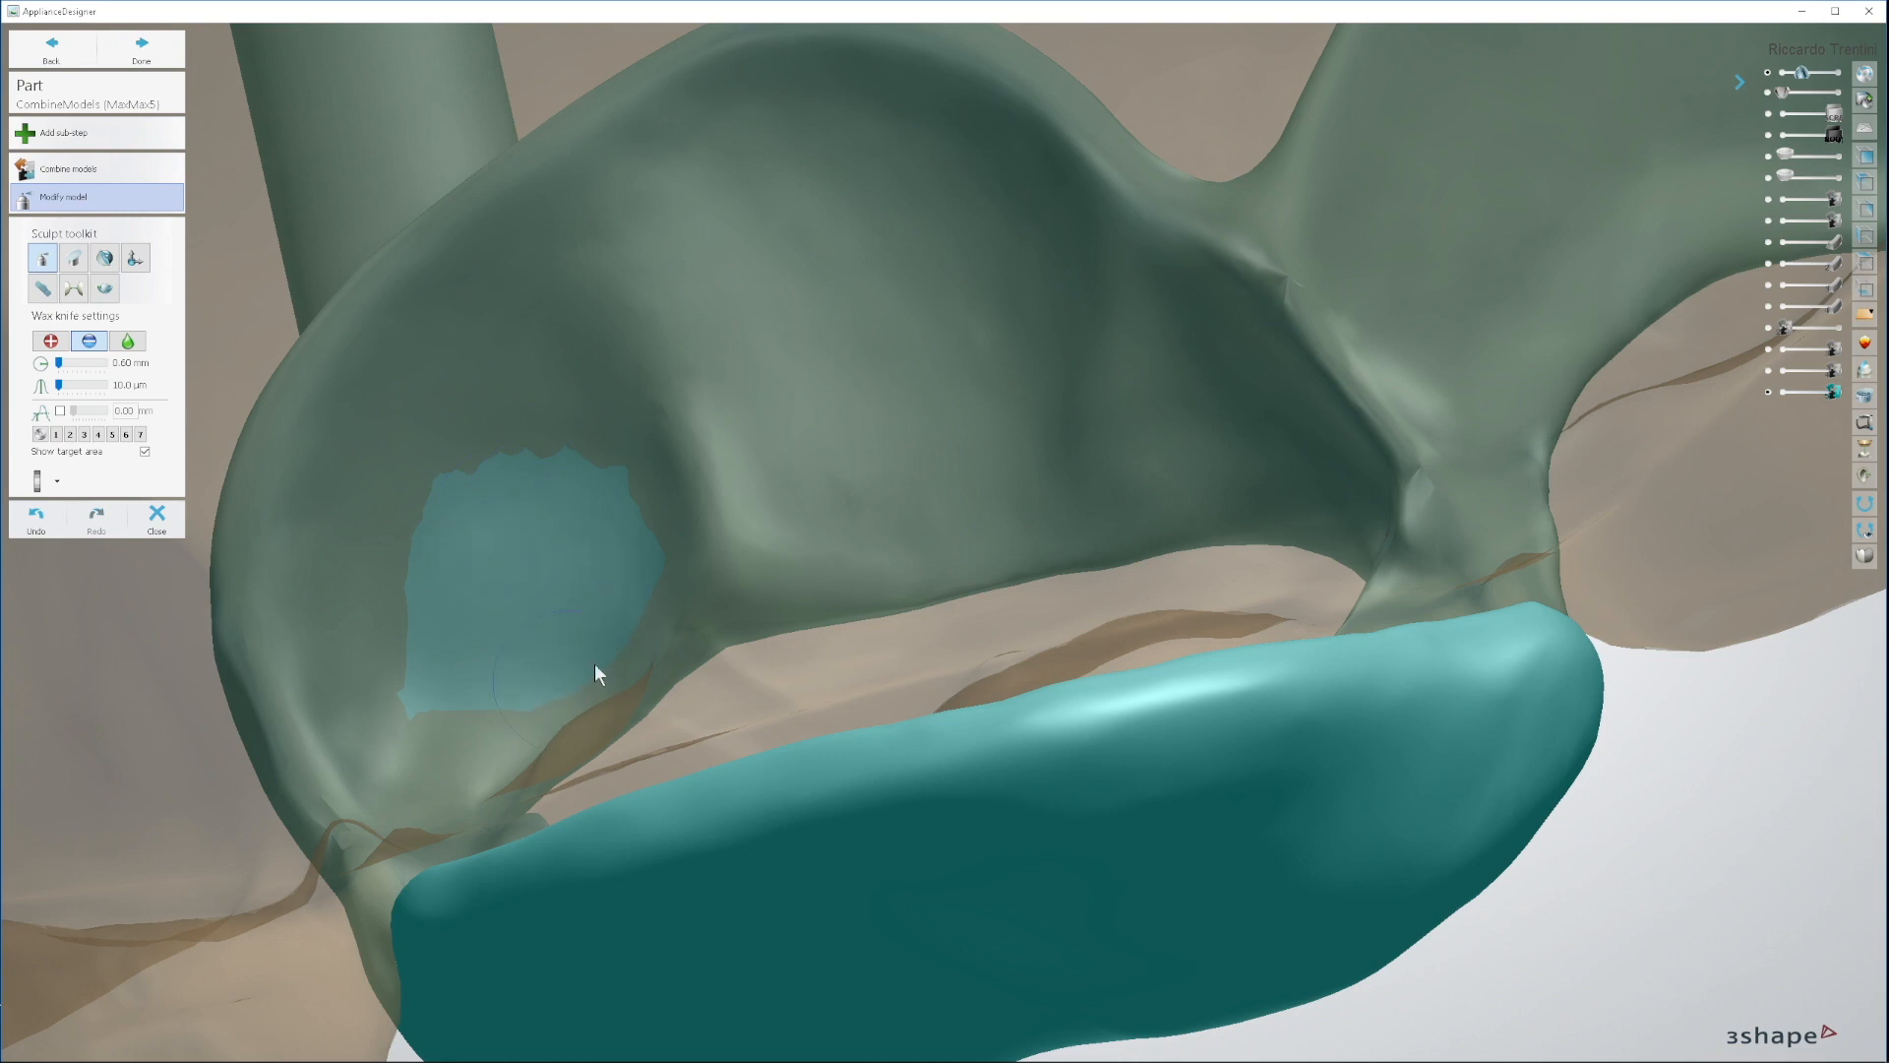
Step: Raise the Wax knife strength to 30.0 µm, scrape away the rest of the molar shell patch, and undo the last stroke
drag(58, 385, 63, 385)
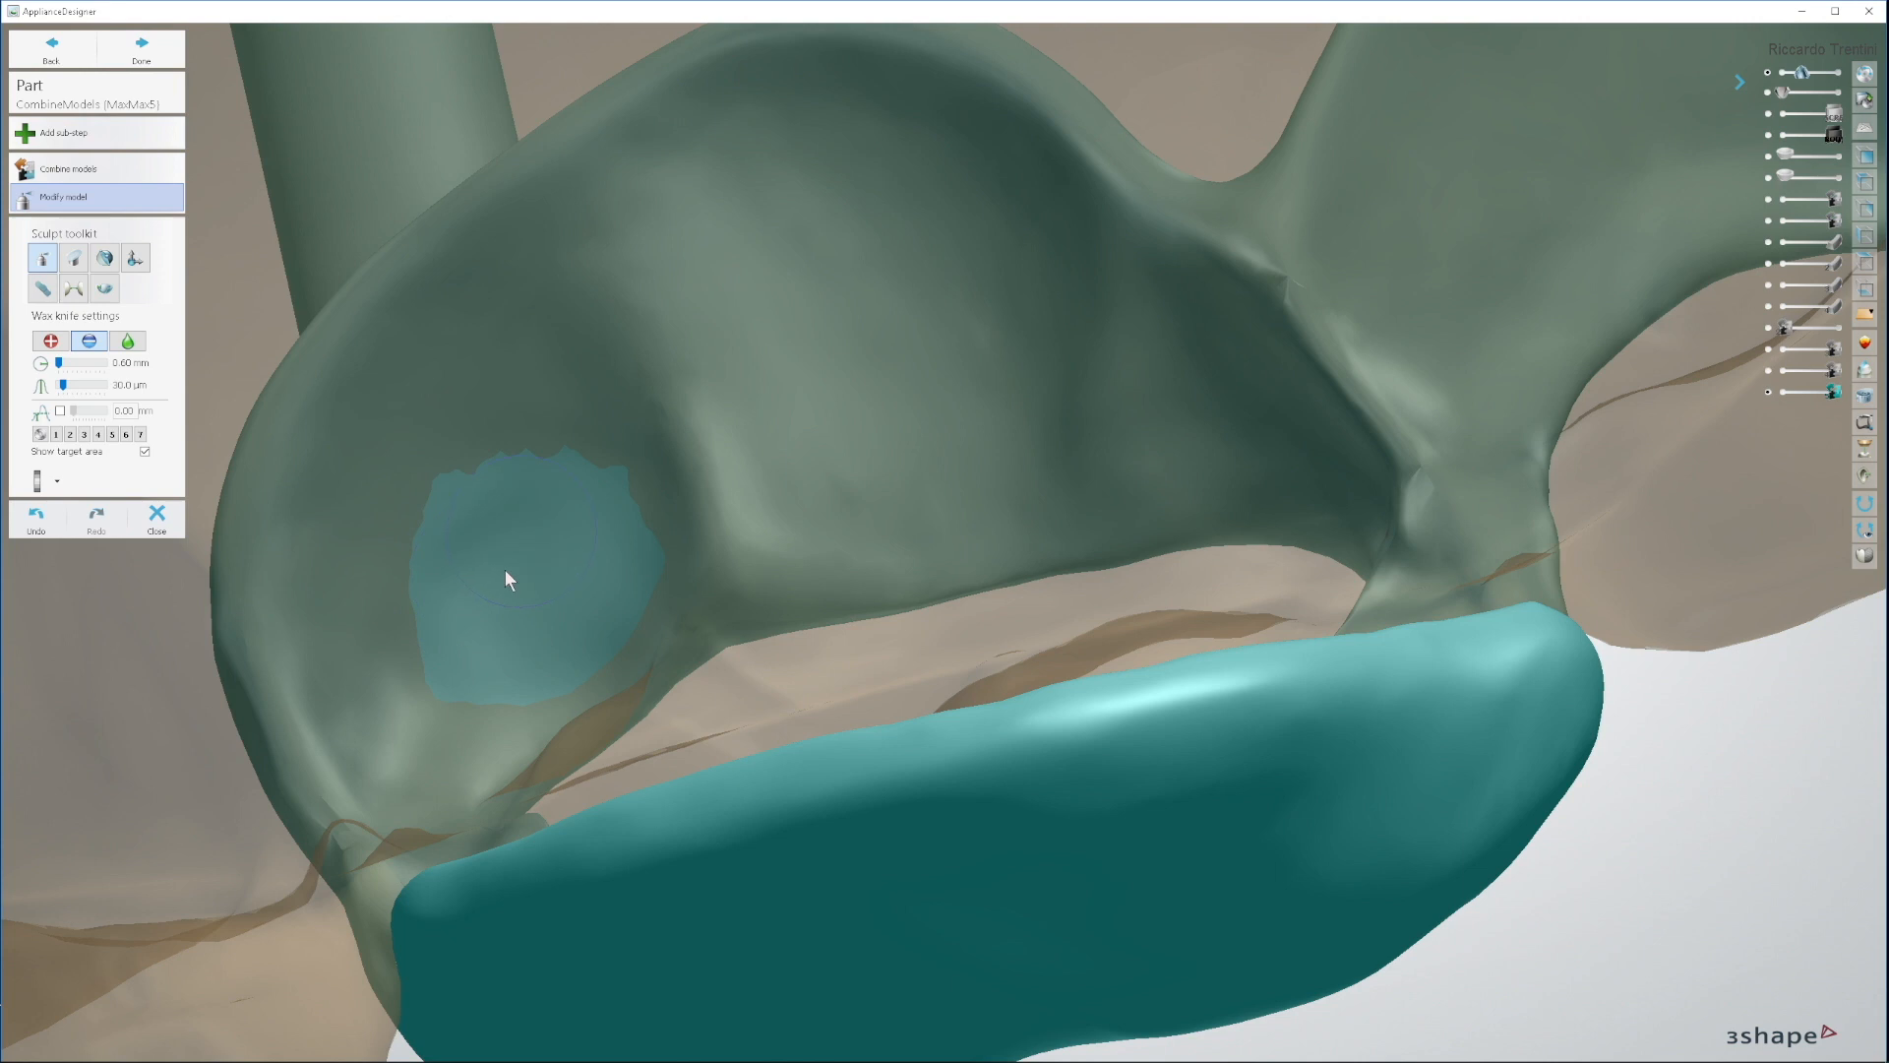
drag(597, 622, 485, 535)
mouse_move(455, 598)
mouse_down()
mouse_move(489, 658)
mouse_move(580, 632)
mouse_up()
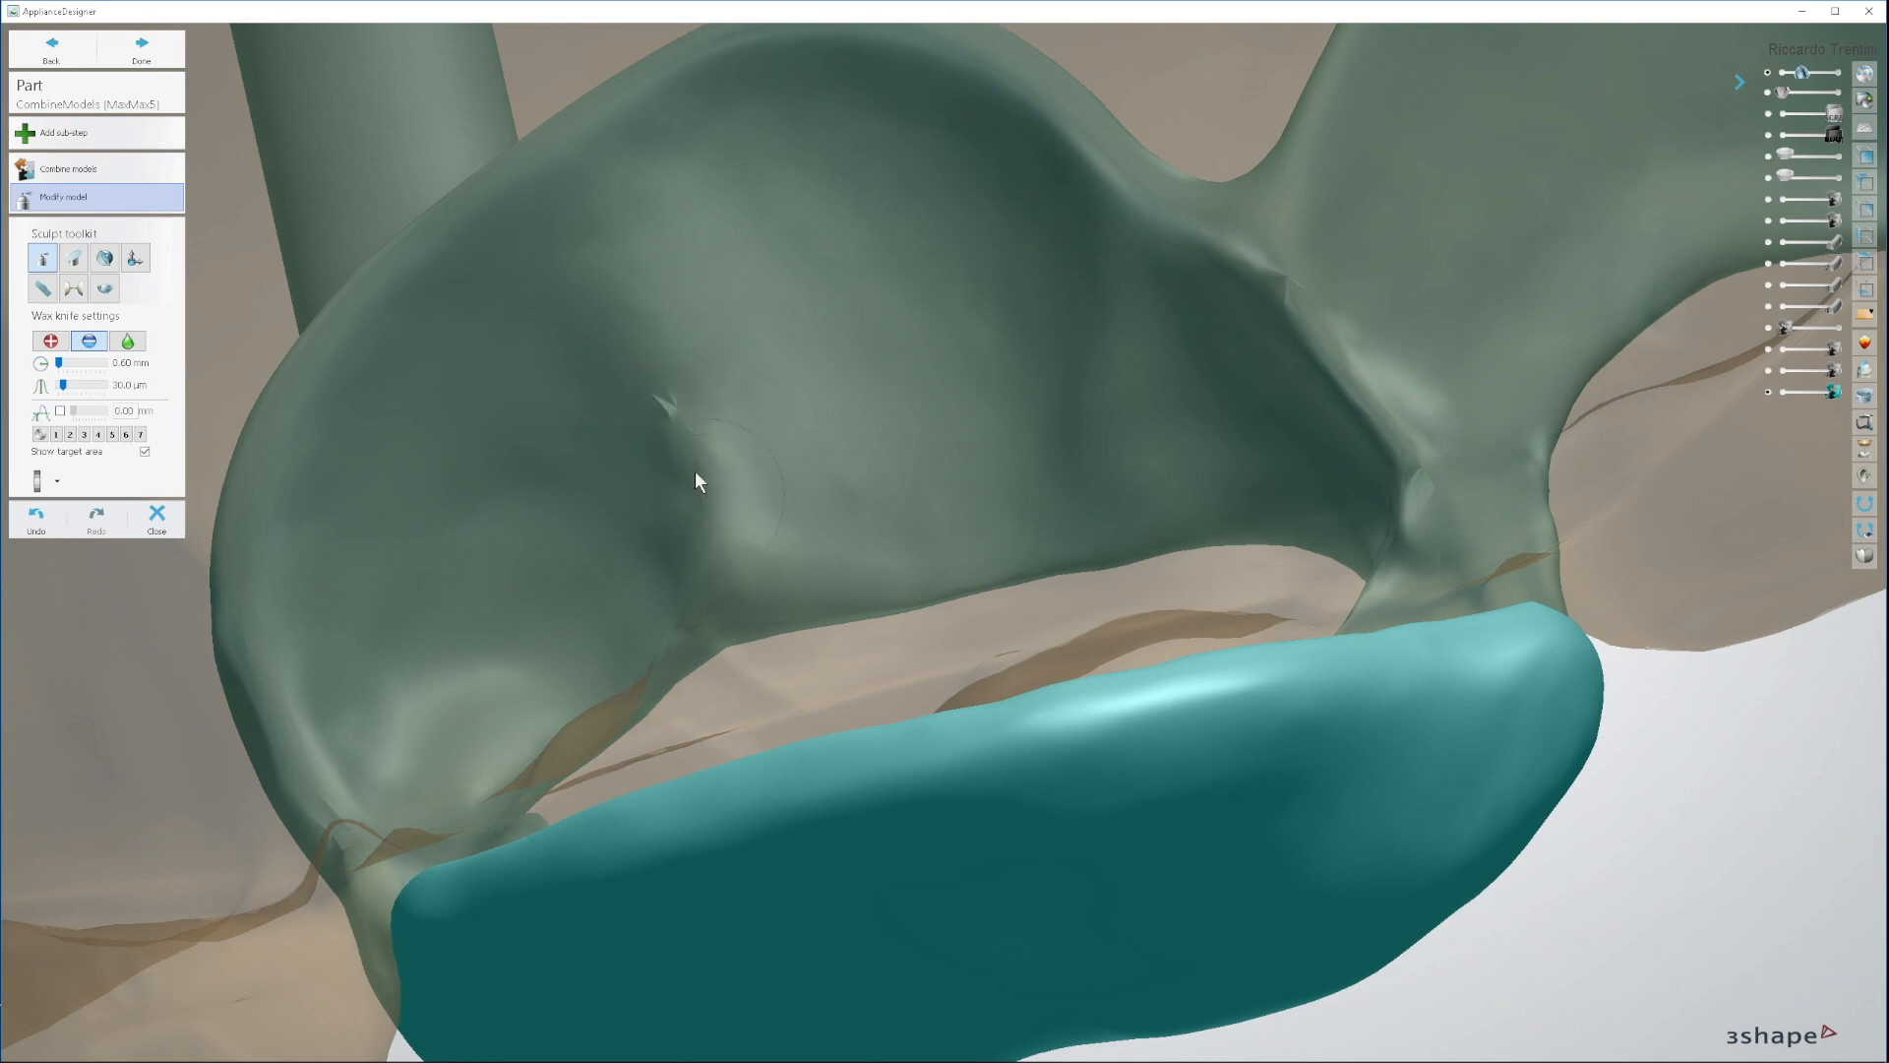
scroll(738, 526, down, 3)
click(40, 519)
scroll(750, 618, down, 3)
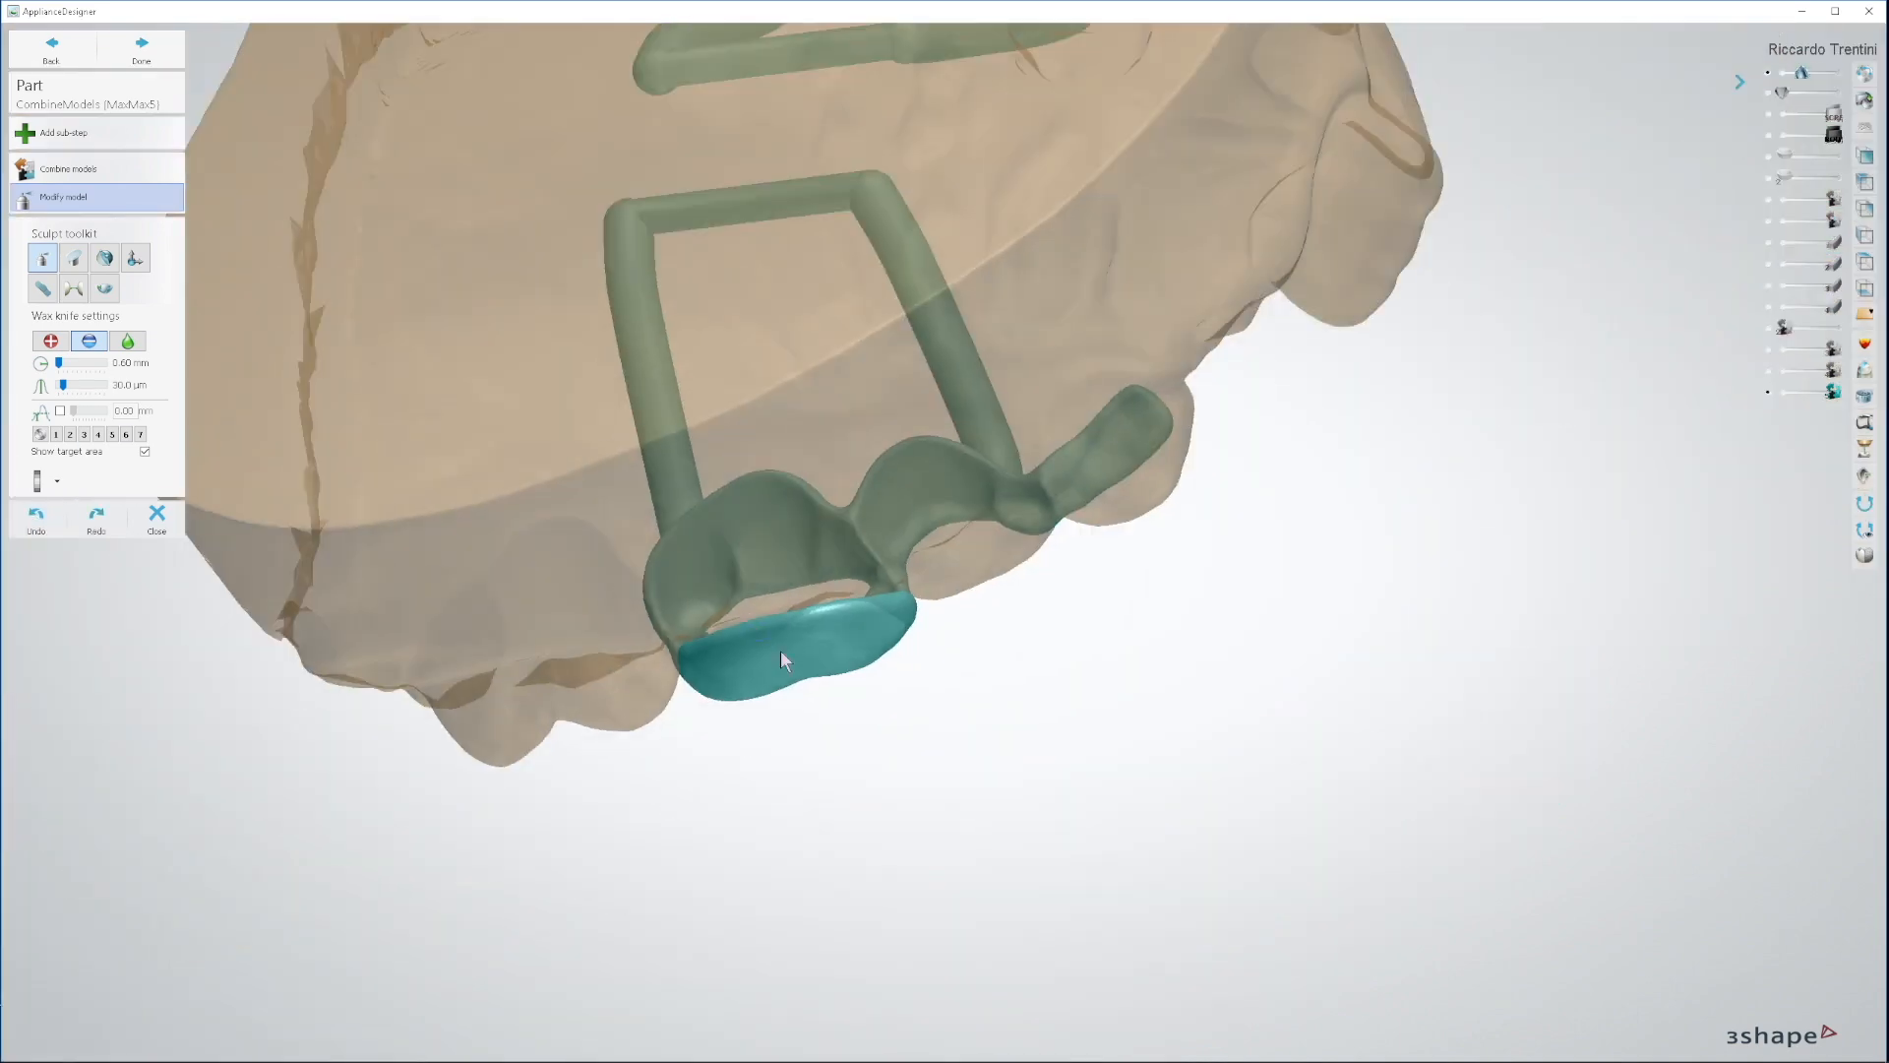
Step: Make the upper arch model fully opaque and view the bar joints from the occlusal side
right_drag(750, 618, 894, 469)
scroll(895, 463, down, 5)
right_drag(924, 550, 820, 429)
click(179, 1041)
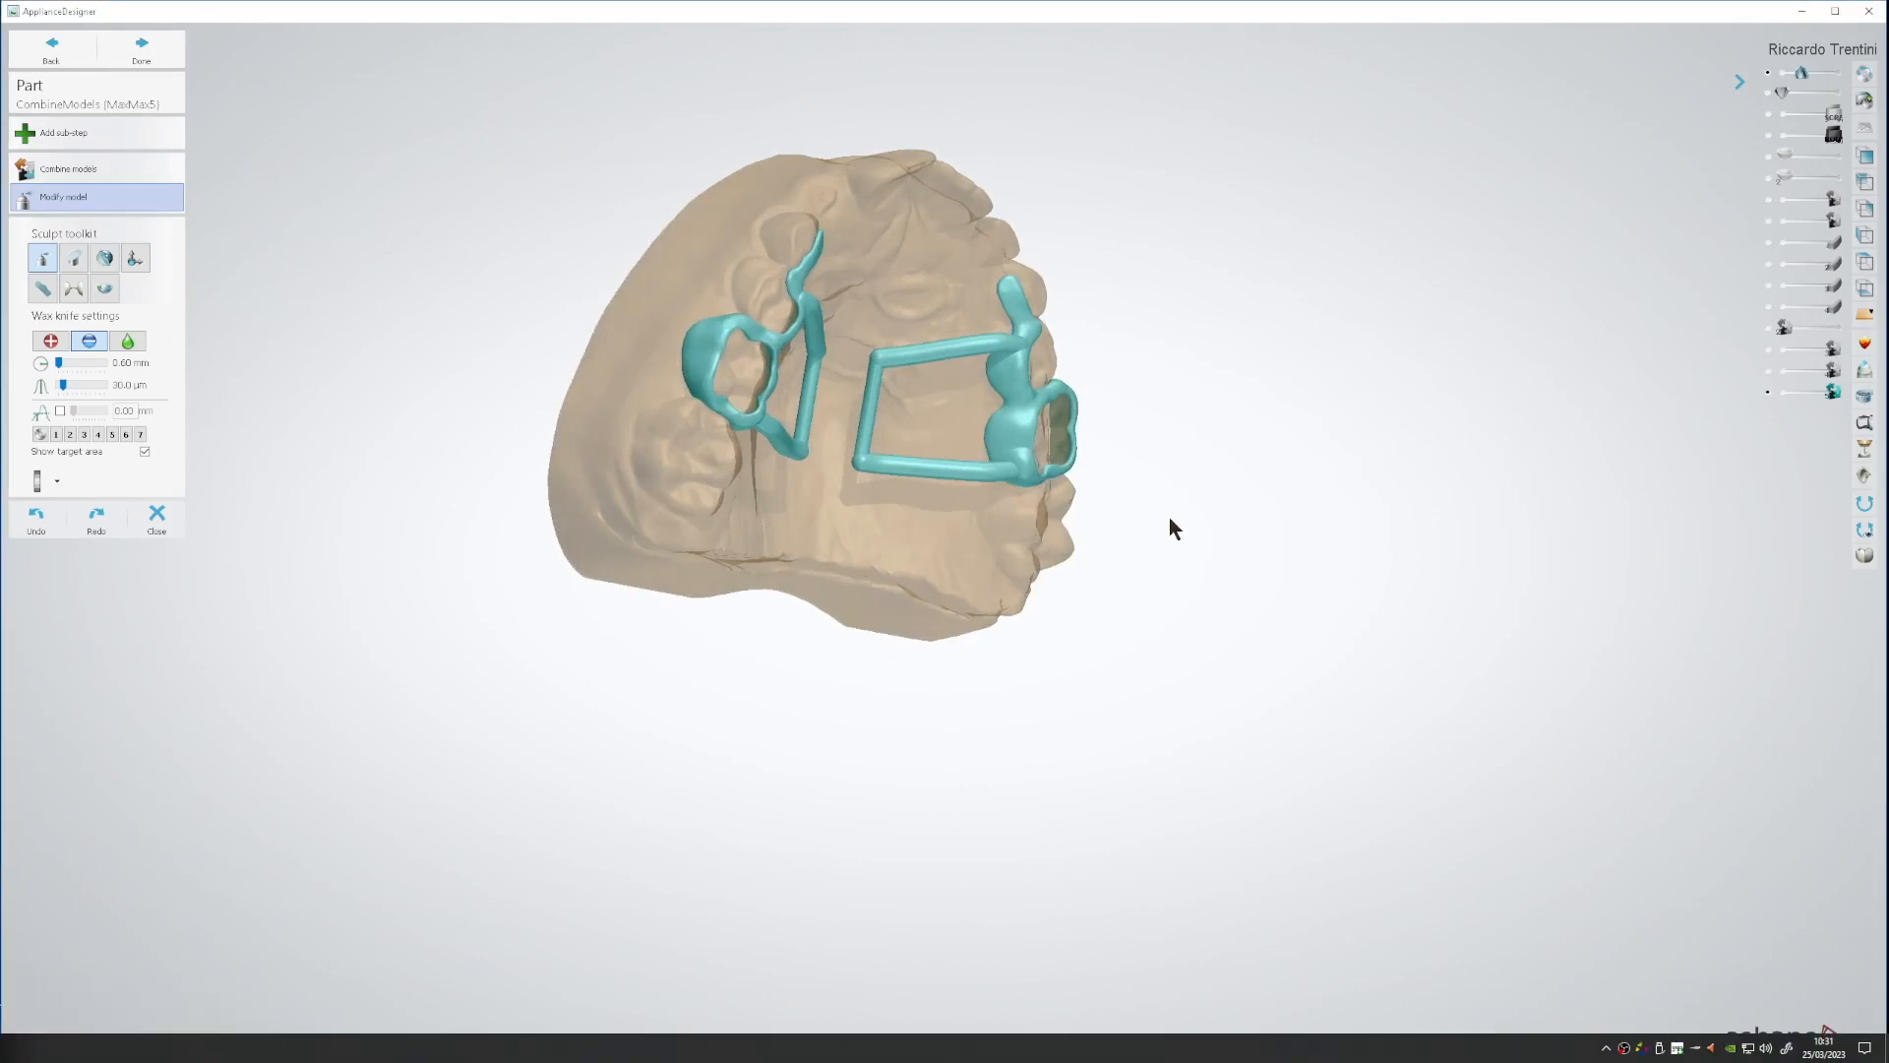
drag(1801, 73, 1834, 72)
click(1865, 288)
scroll(785, 480, up, 7)
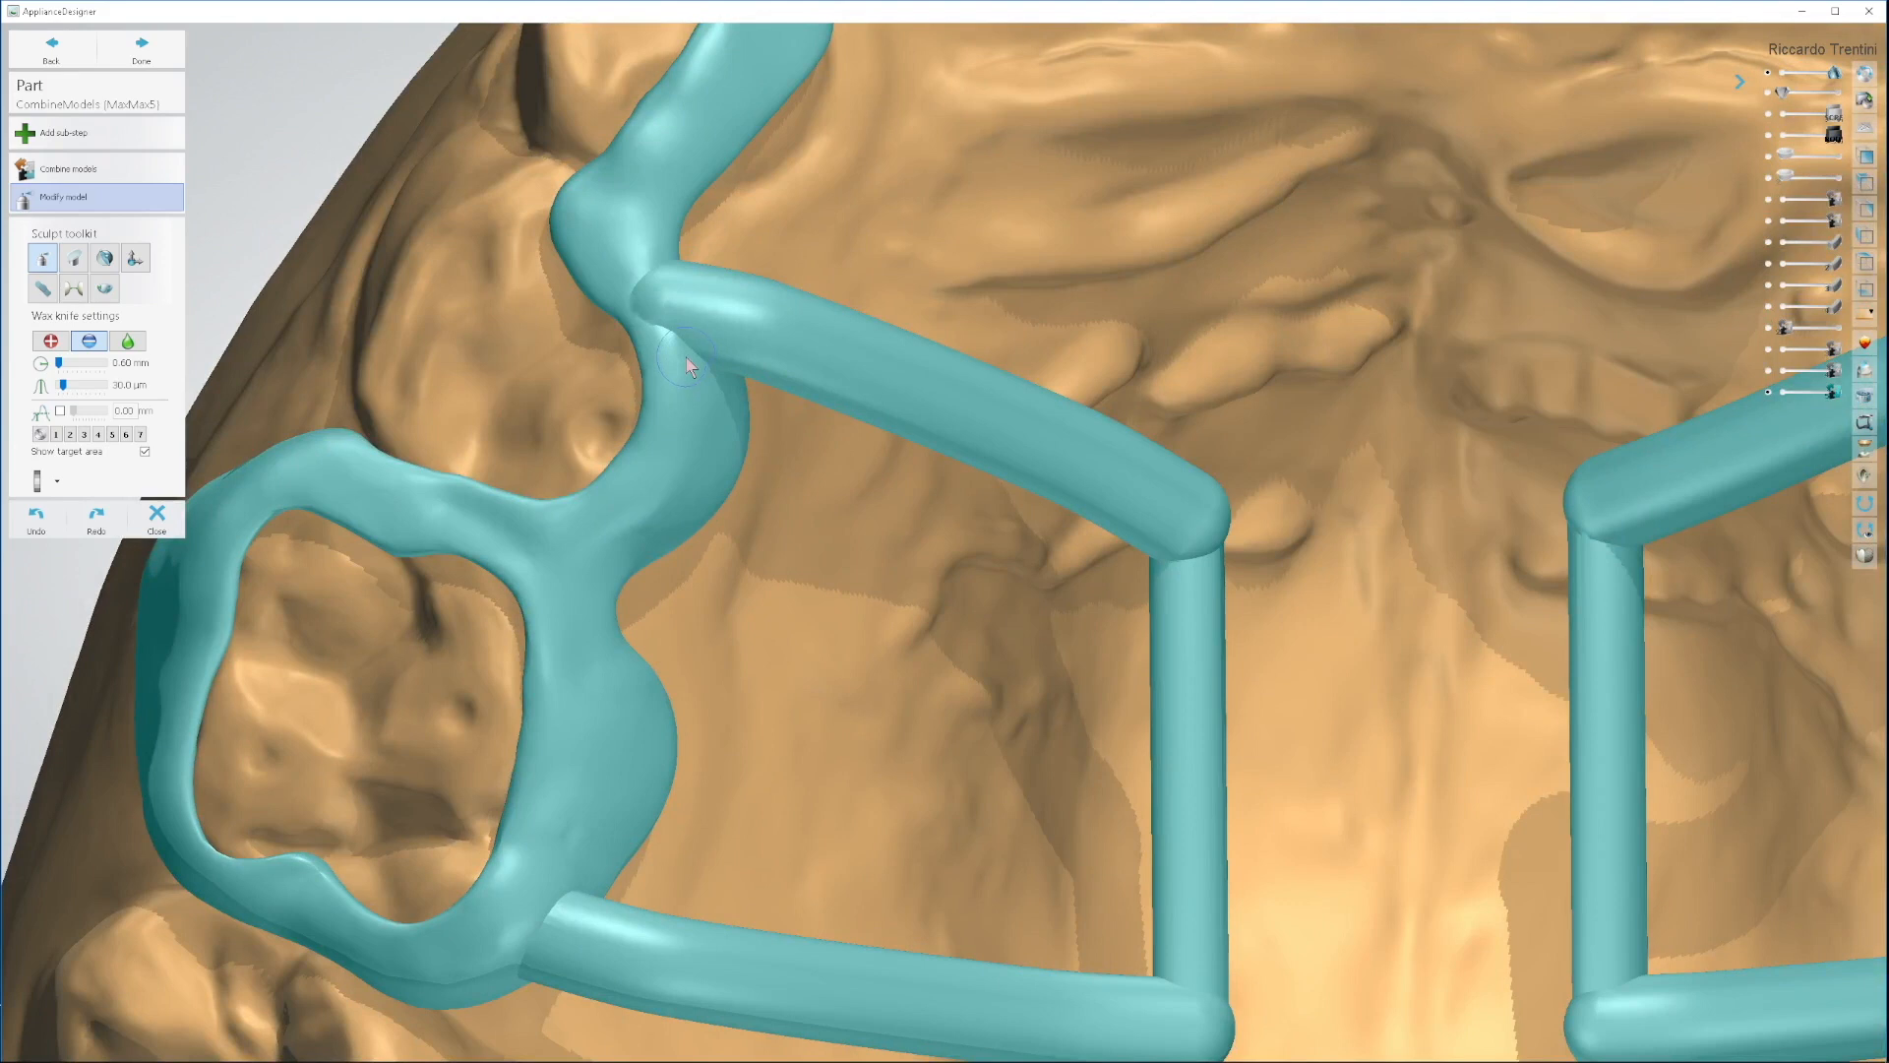
Step: Build up the anterior and posterior bar joints on the shells with the Wax knife adding material at 1.14 mm and 10.0 µm
drag(57, 364, 61, 357)
click(50, 341)
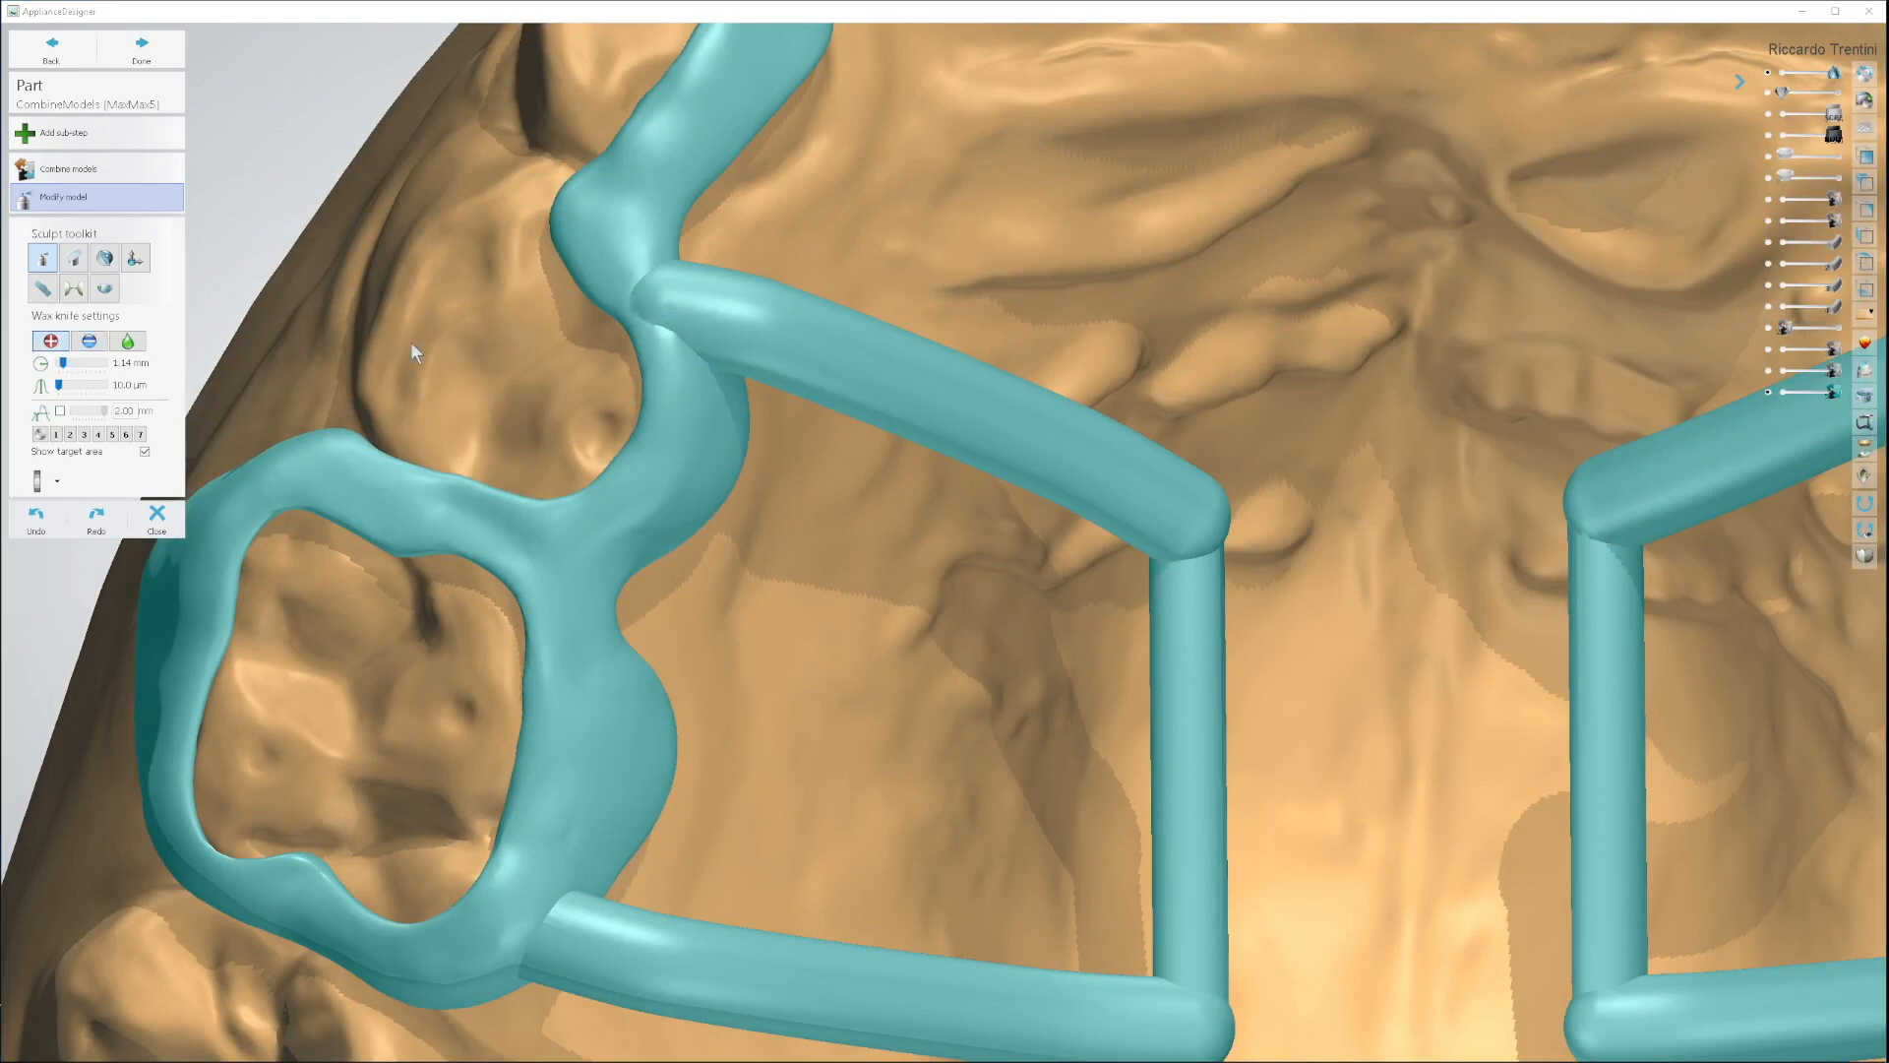
drag(630, 271, 718, 370)
drag(718, 370, 738, 395)
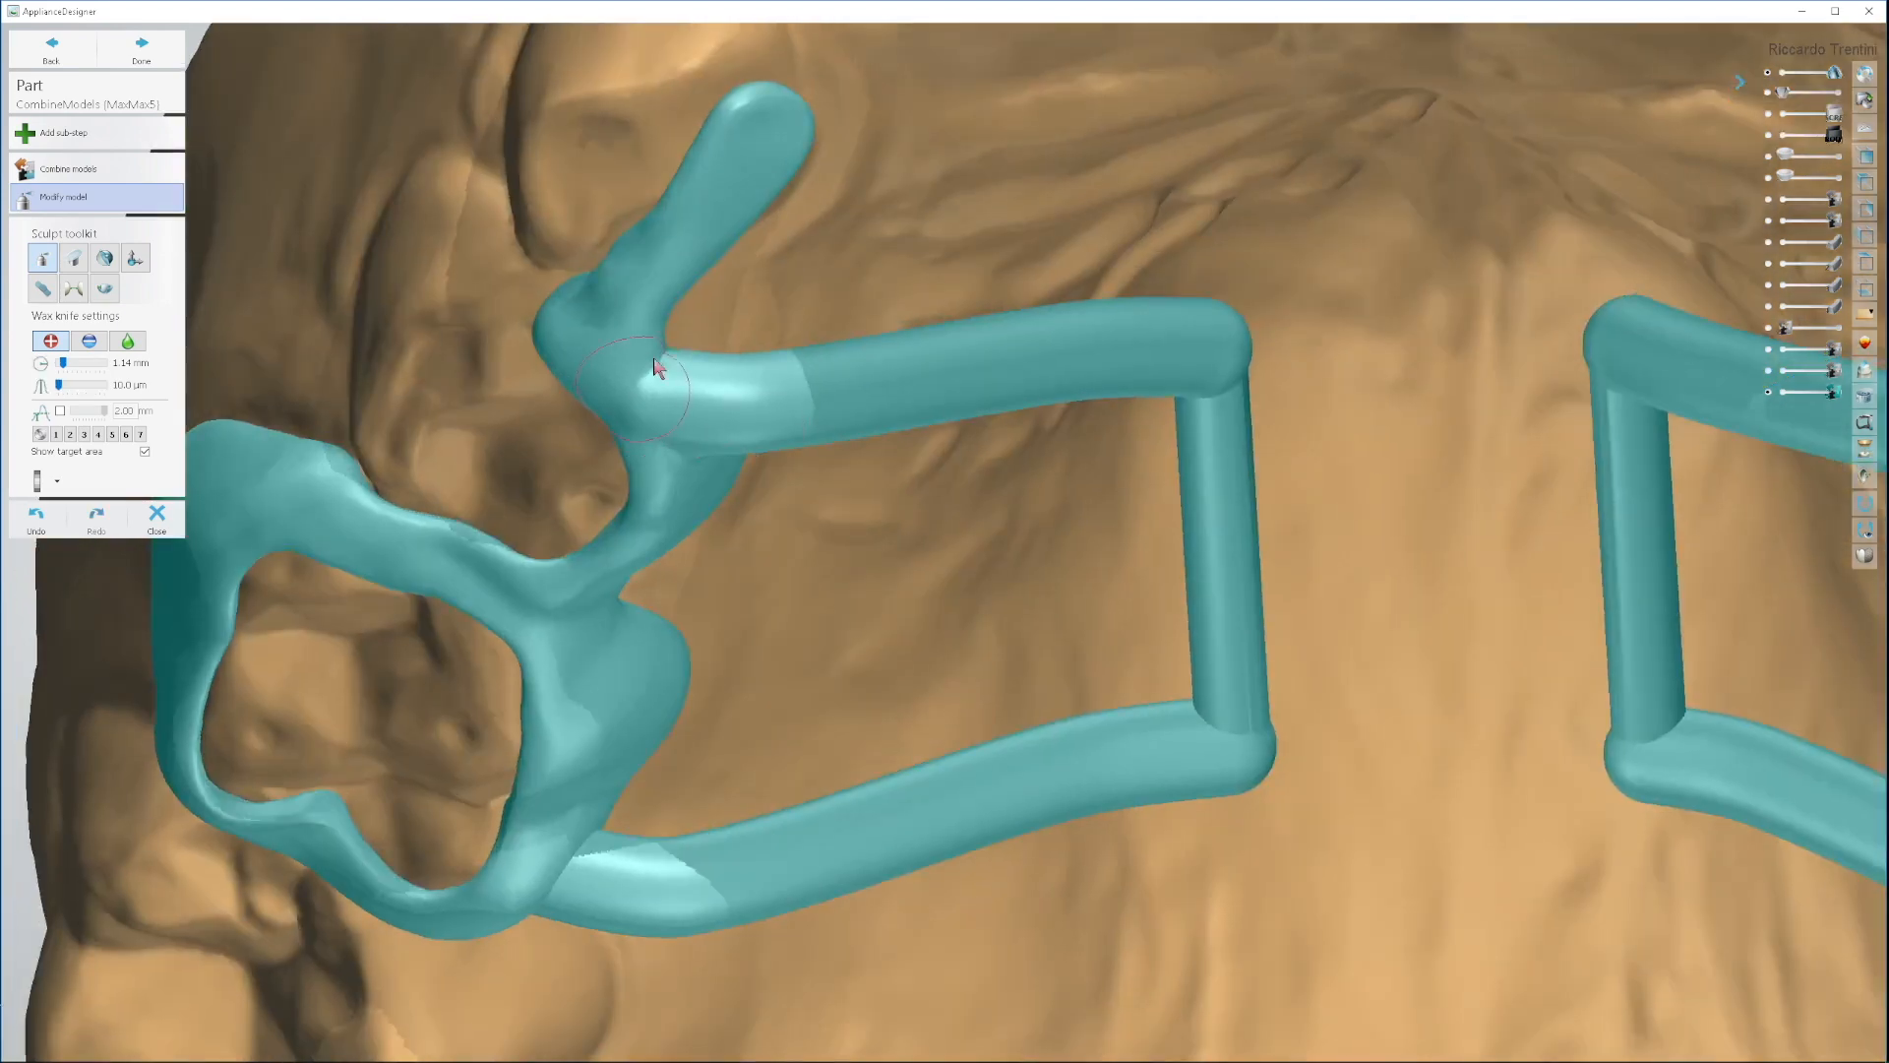
drag(653, 371, 714, 394)
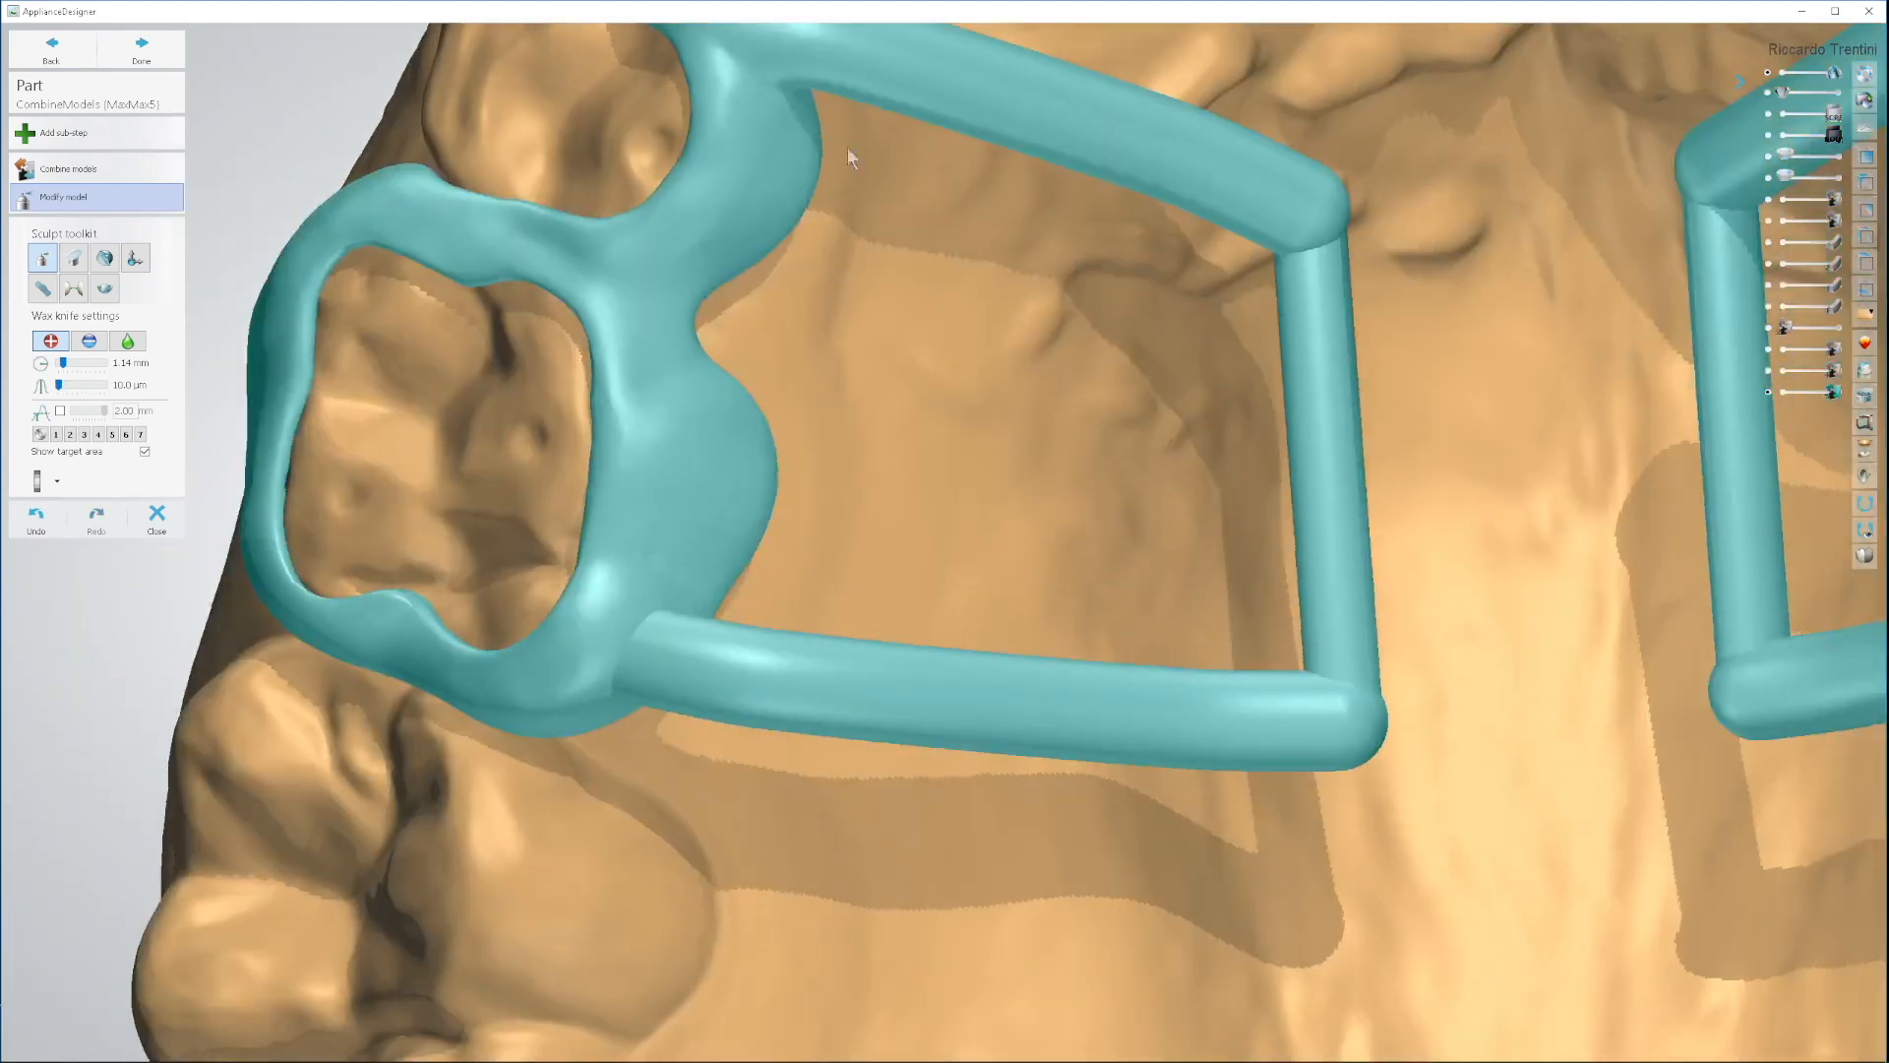
mouse_move(674, 635)
mouse_down()
mouse_move(641, 633)
mouse_move(685, 603)
mouse_up()
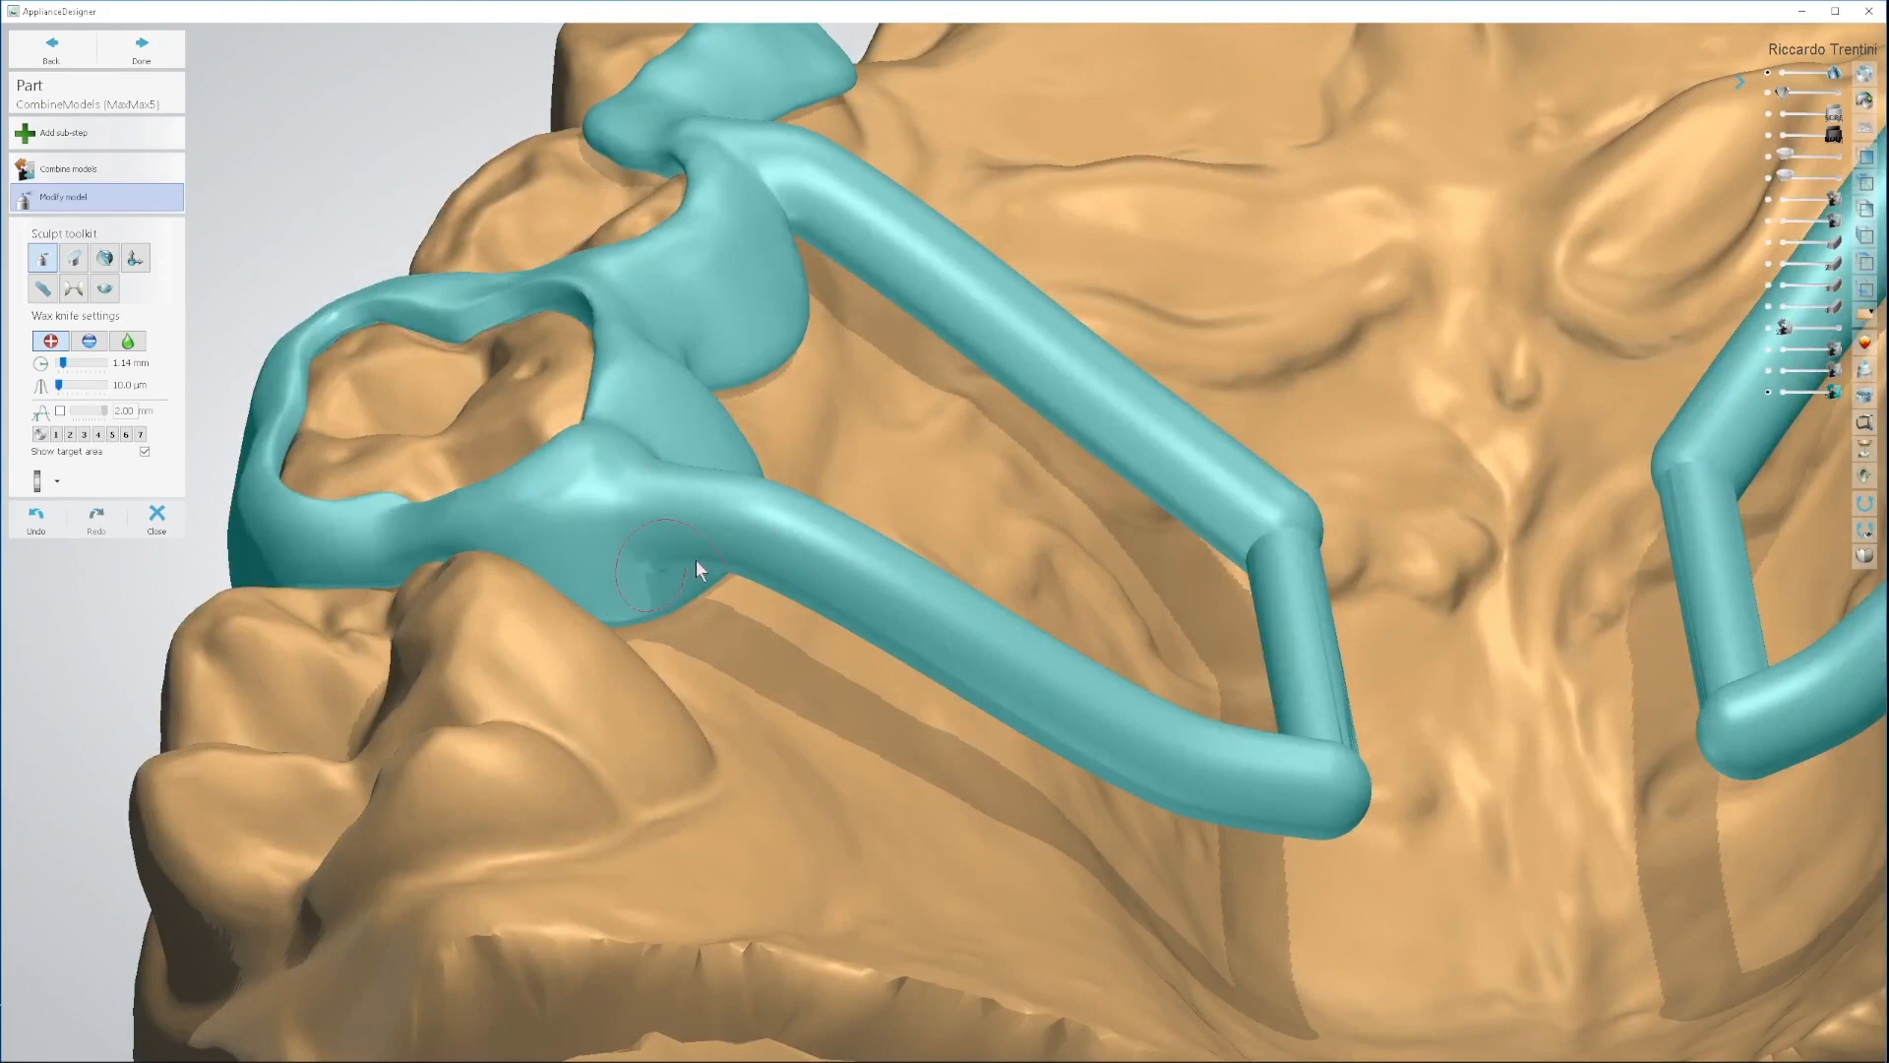
Step: Try adding material at the corner between the anterior bar and the connecting rod, and undo the stroke
right_drag(695, 559, 725, 765)
middle_drag(726, 767, 543, 493)
drag(873, 344, 889, 401)
click(35, 522)
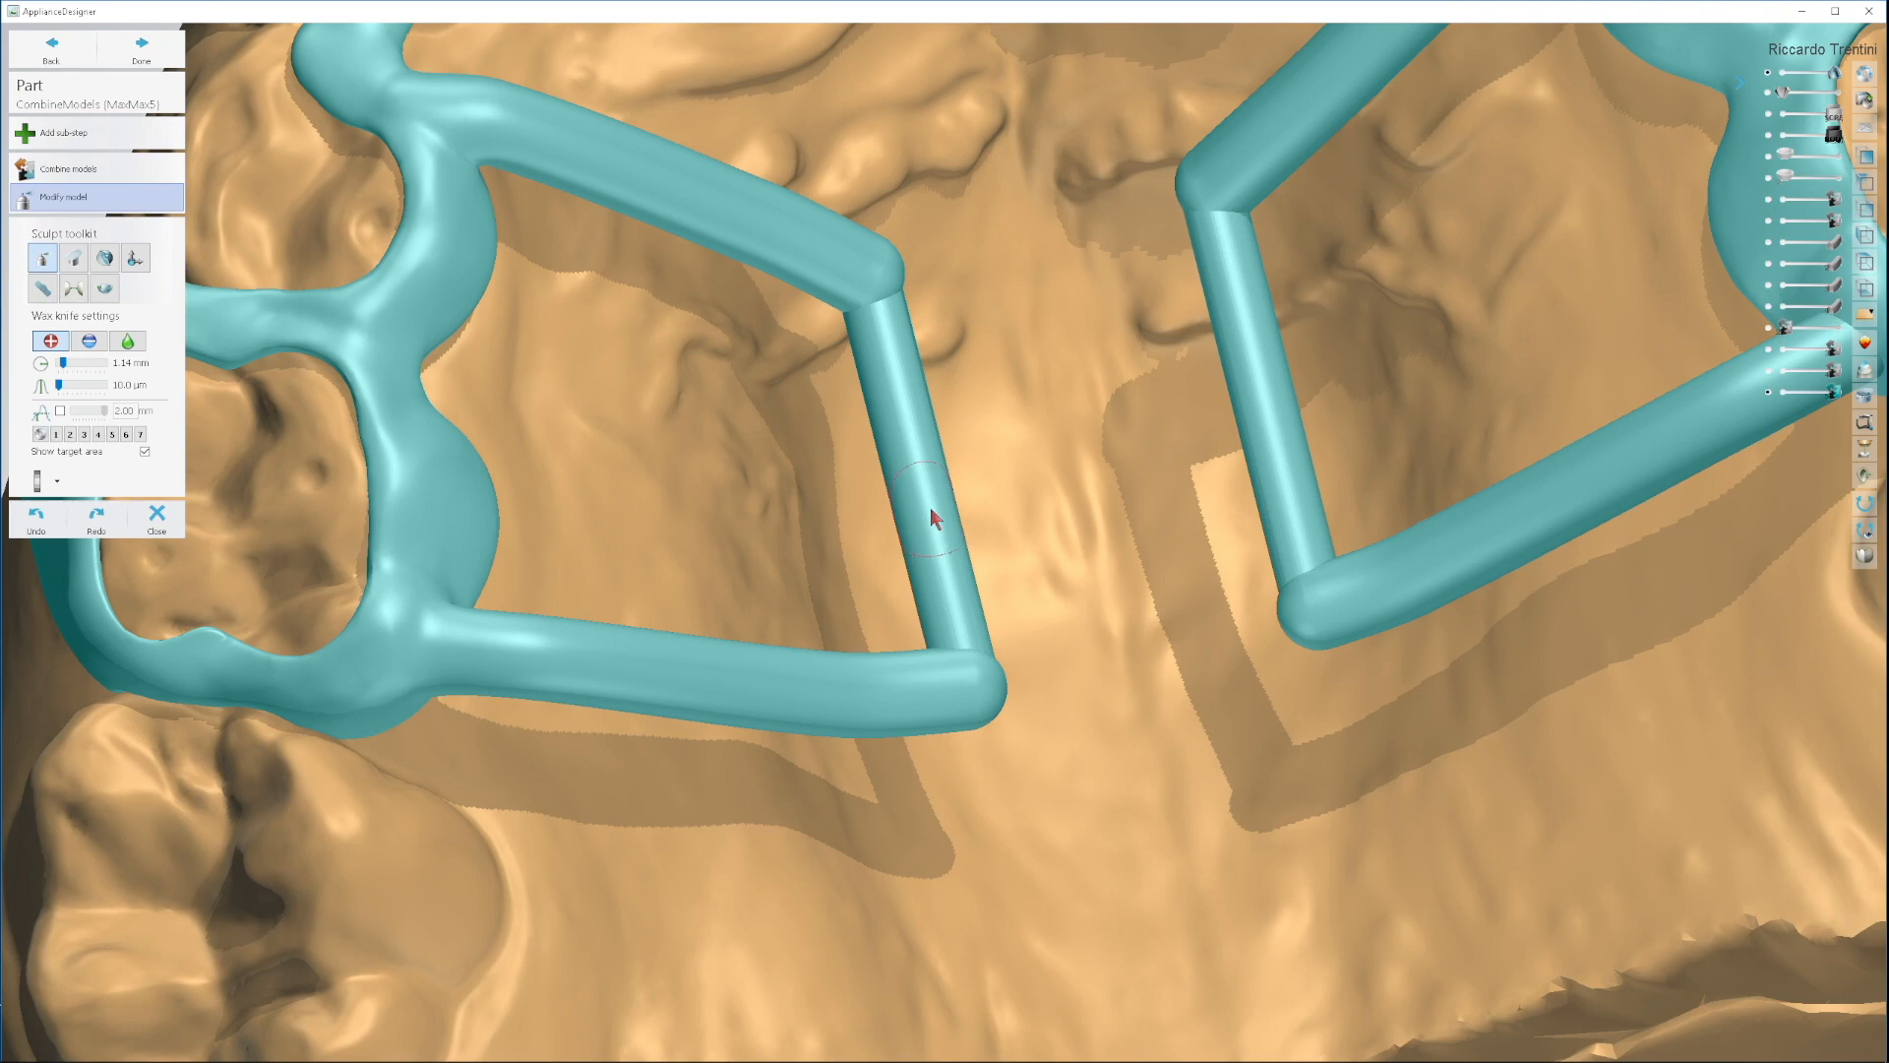
Step: Build up the posterior bar joint on the opposite side's molar shell with the Wax knife at 1.14 mm and 10.0 µm
right_drag(1230, 590, 1515, 580)
middle_drag(1534, 600, 1142, 622)
right_drag(1348, 401, 1166, 430)
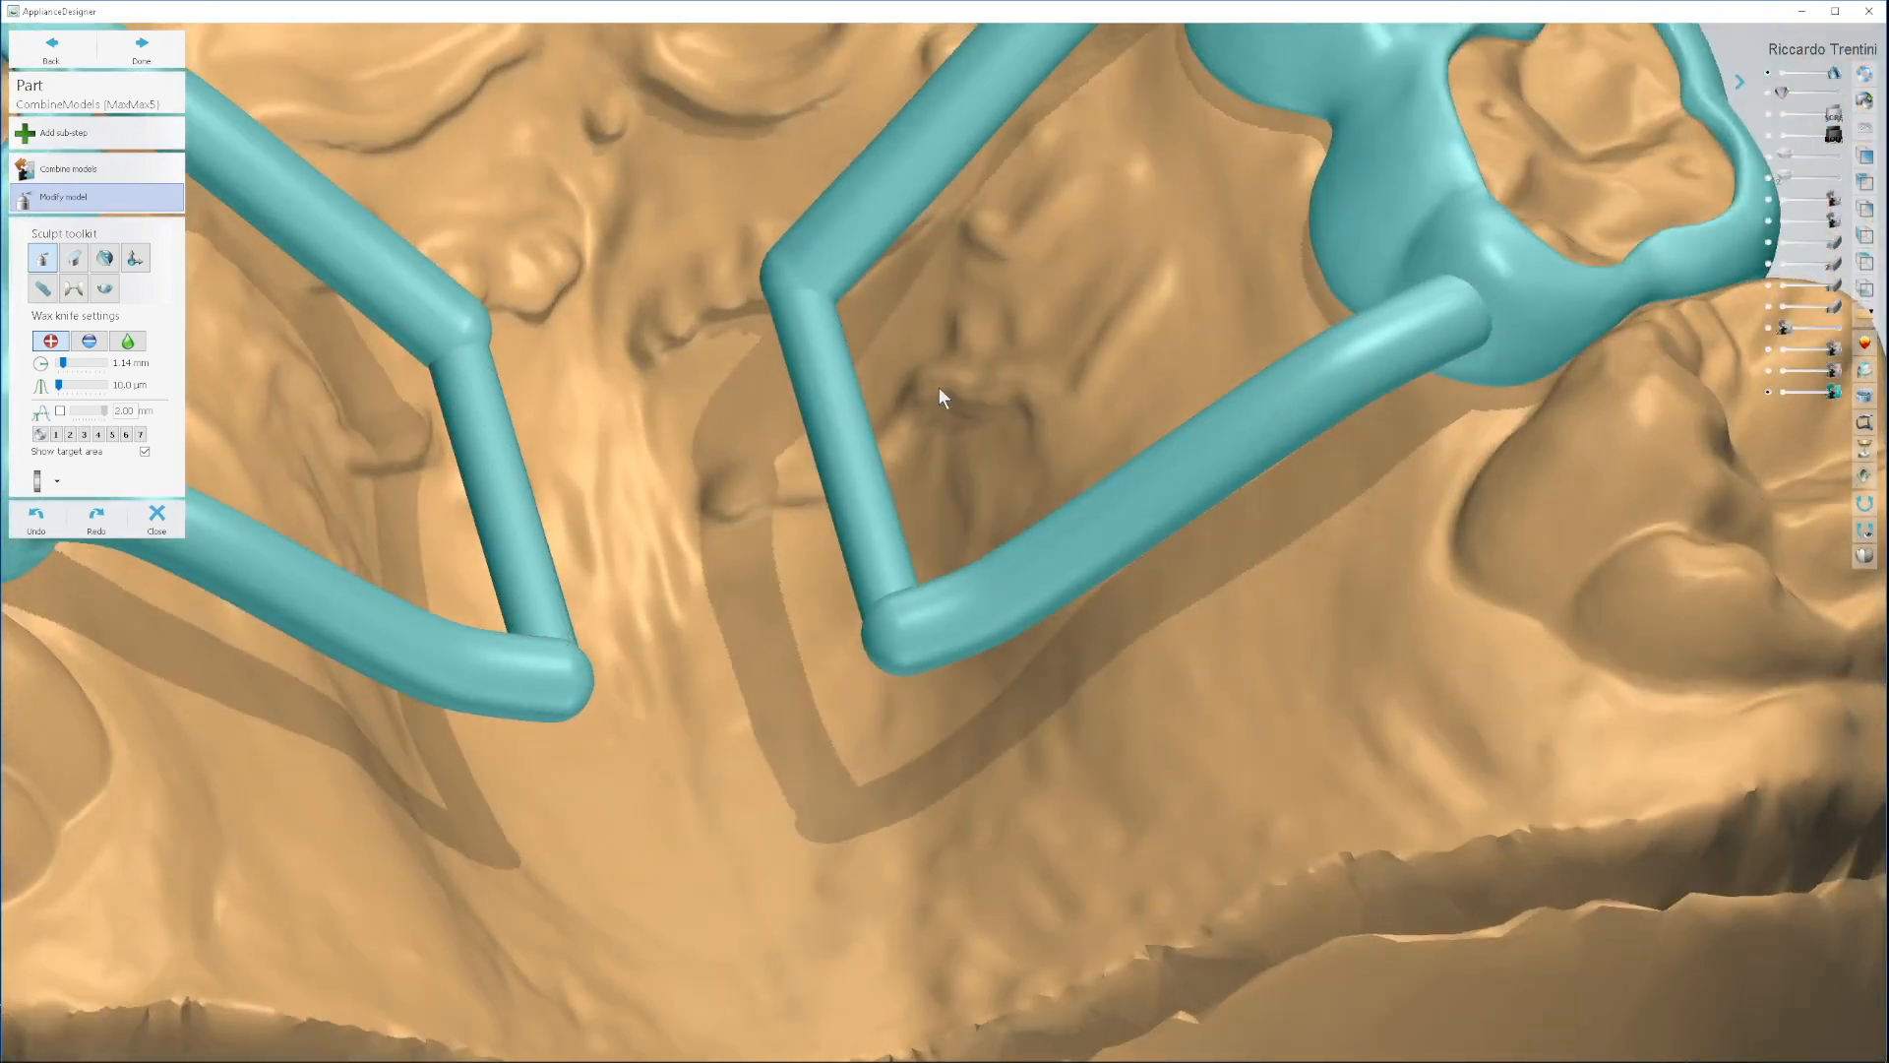
middle_drag(1287, 542, 1216, 587)
right_drag(1214, 585, 1233, 466)
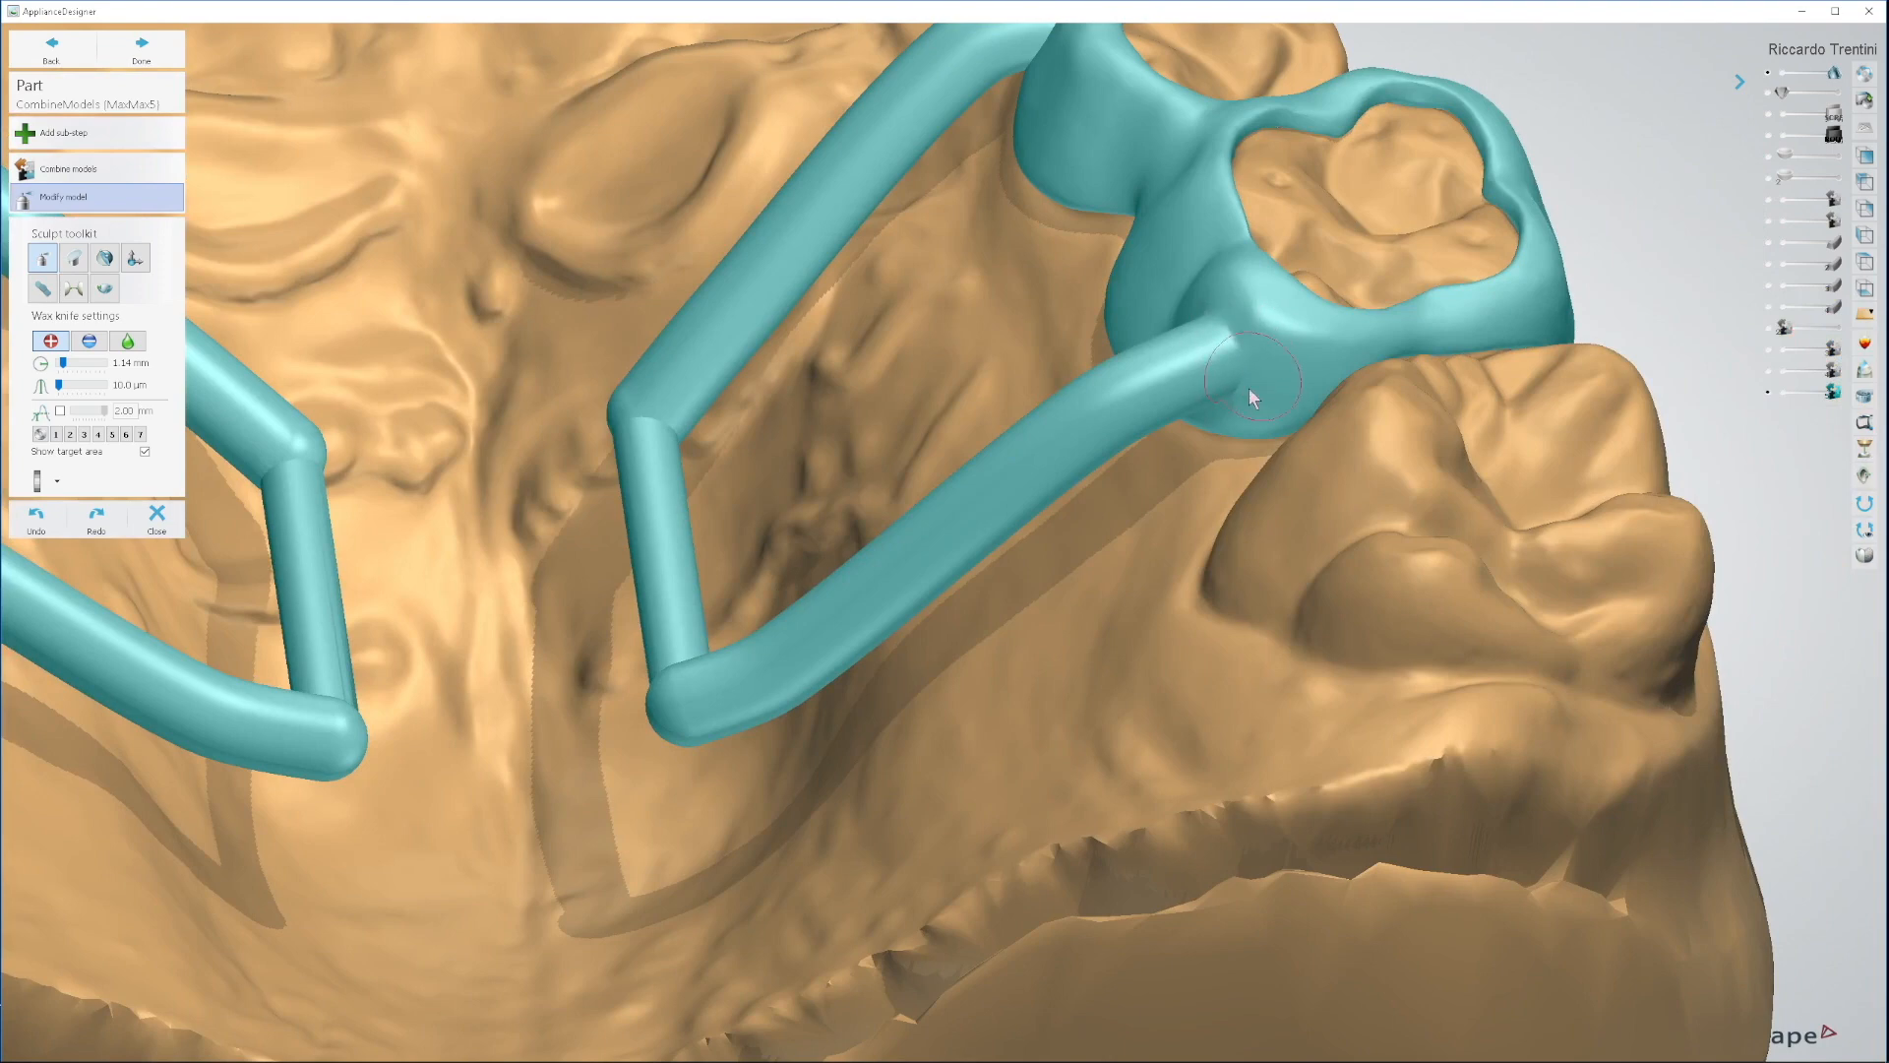
right_drag(1230, 336, 925, 280)
mouse_move(850, 307)
mouse_down()
mouse_move(805, 321)
mouse_move(828, 329)
mouse_up()
right_drag(386, 559, 467, 629)
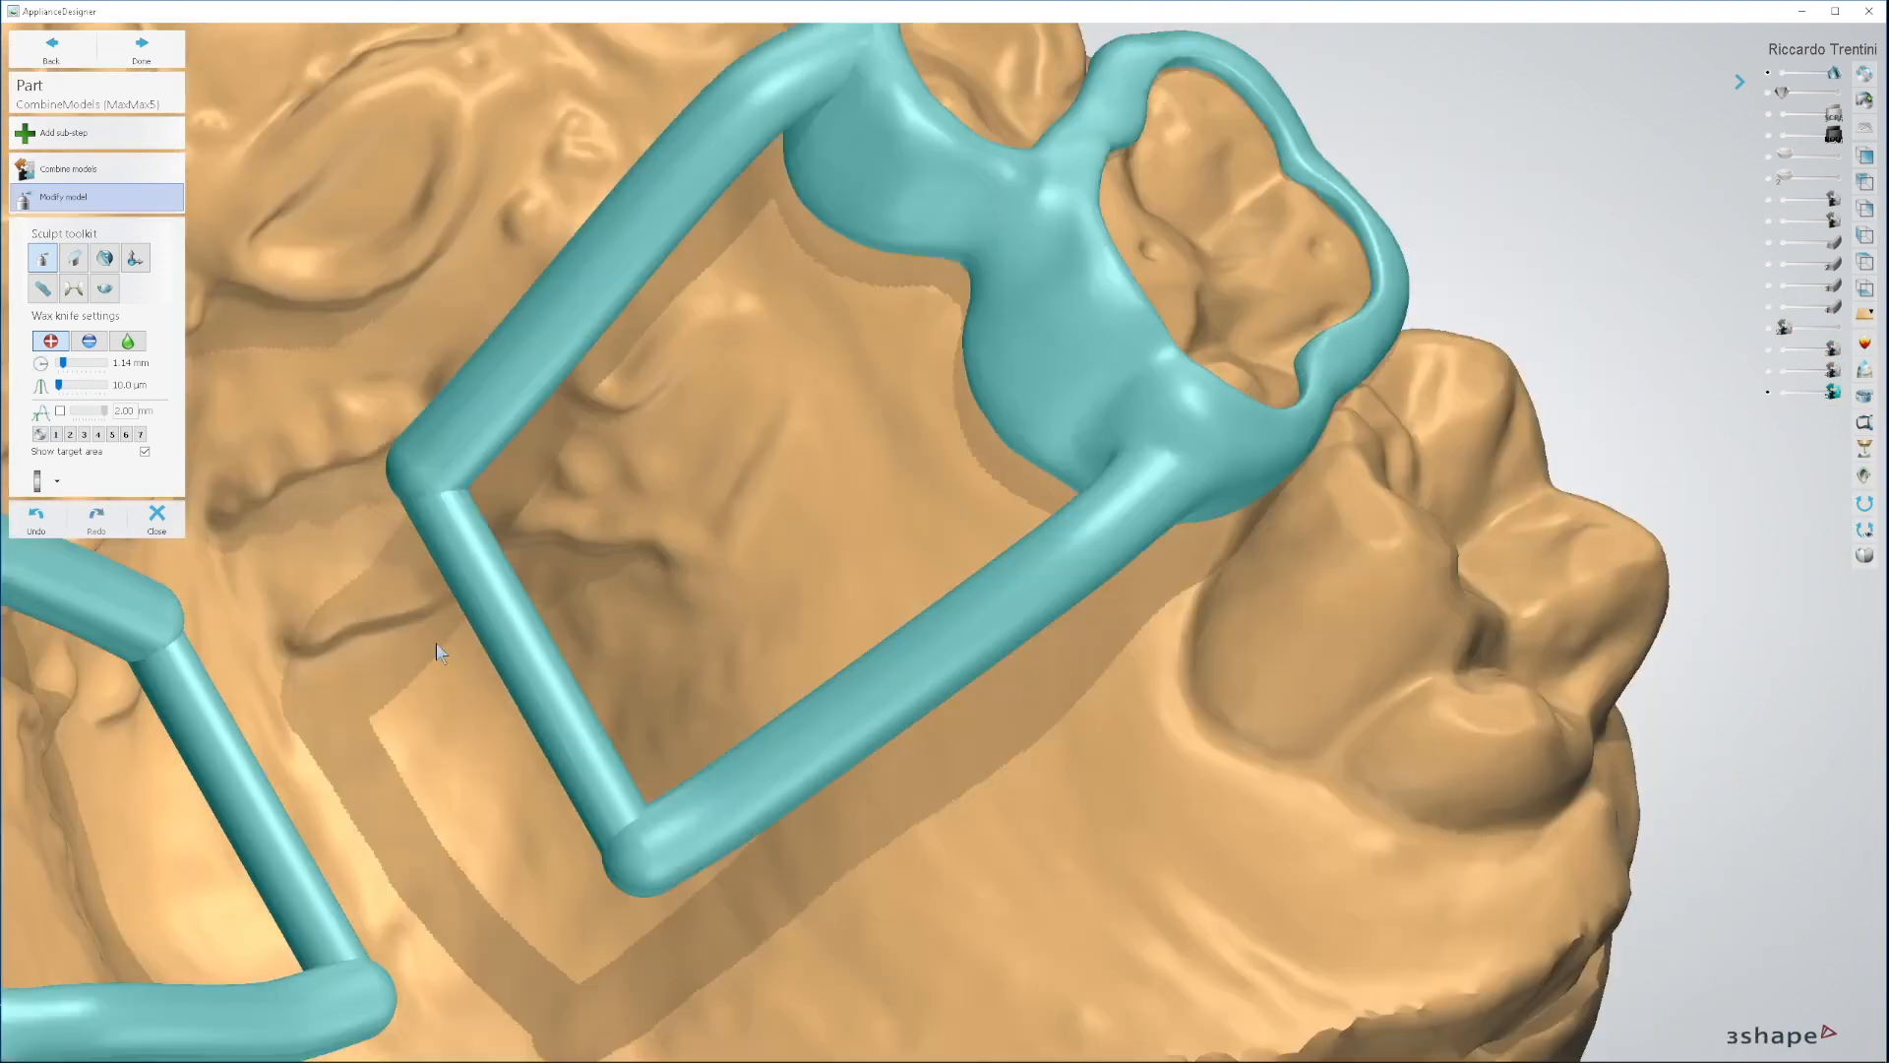
Step: Try adding material at the corner between the posterior bar and the connecting rod on that side, and undo the stroke
right_drag(587, 771, 638, 819)
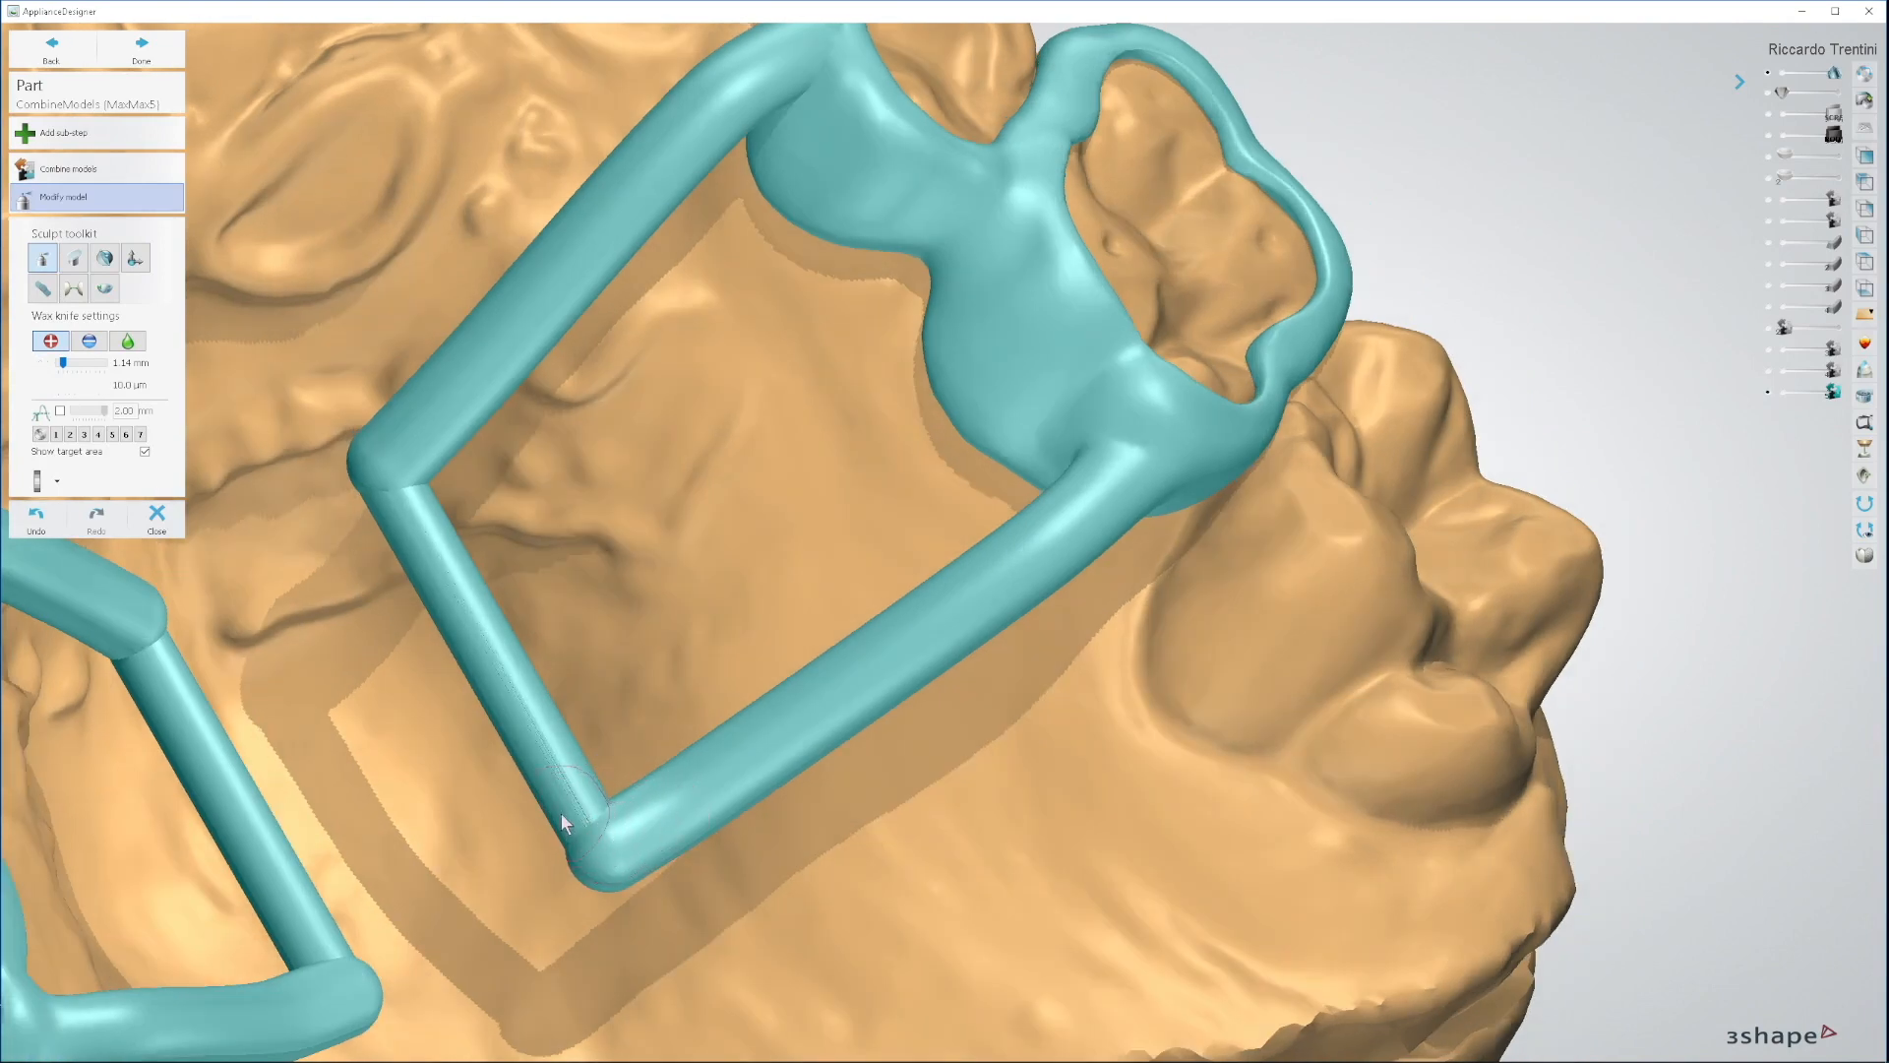
scroll(560, 813, up, 5)
mouse_move(602, 812)
mouse_down()
mouse_move(637, 821)
mouse_move(588, 709)
mouse_move(644, 832)
mouse_move(596, 742)
mouse_up()
click(35, 519)
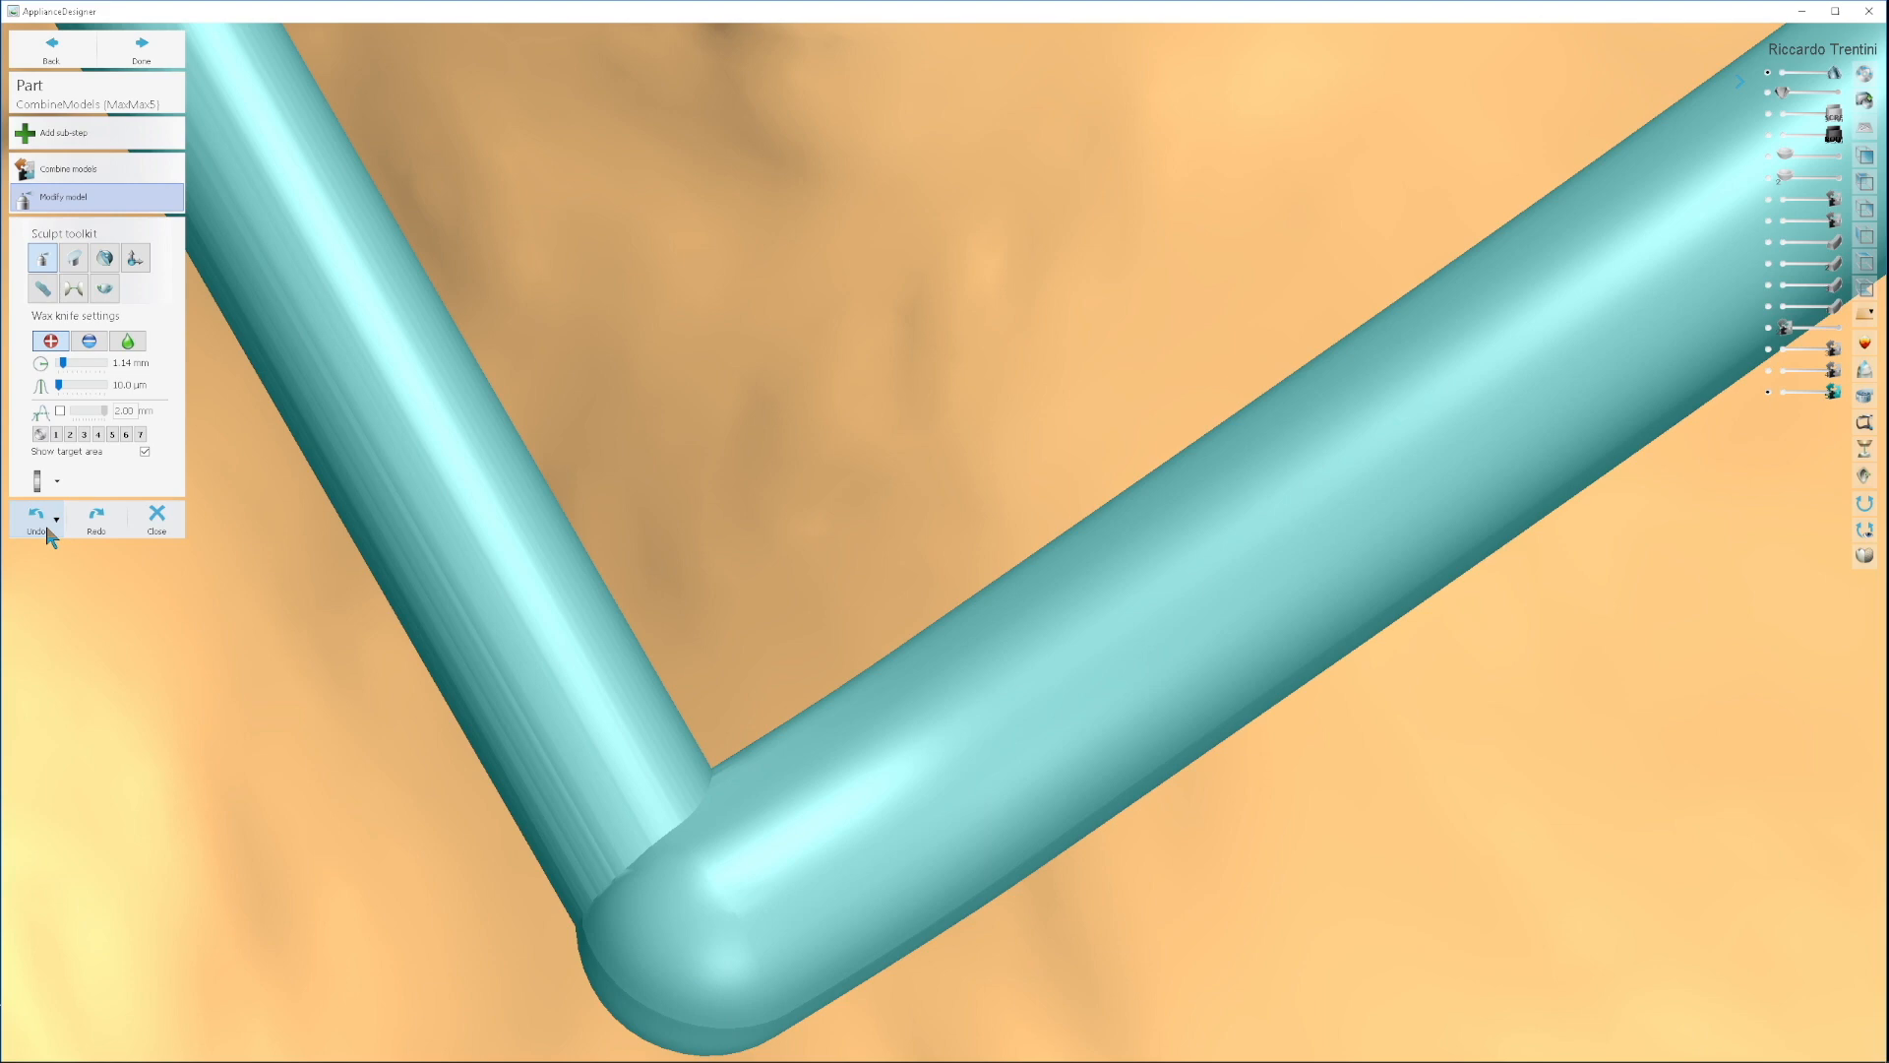
Step: Add material with the Wax knife around the anterior bar's joint on the same shell to blend it in
scroll(508, 767, down, 3)
middle_drag(654, 374, 581, 816)
middle_drag(866, 138, 735, 517)
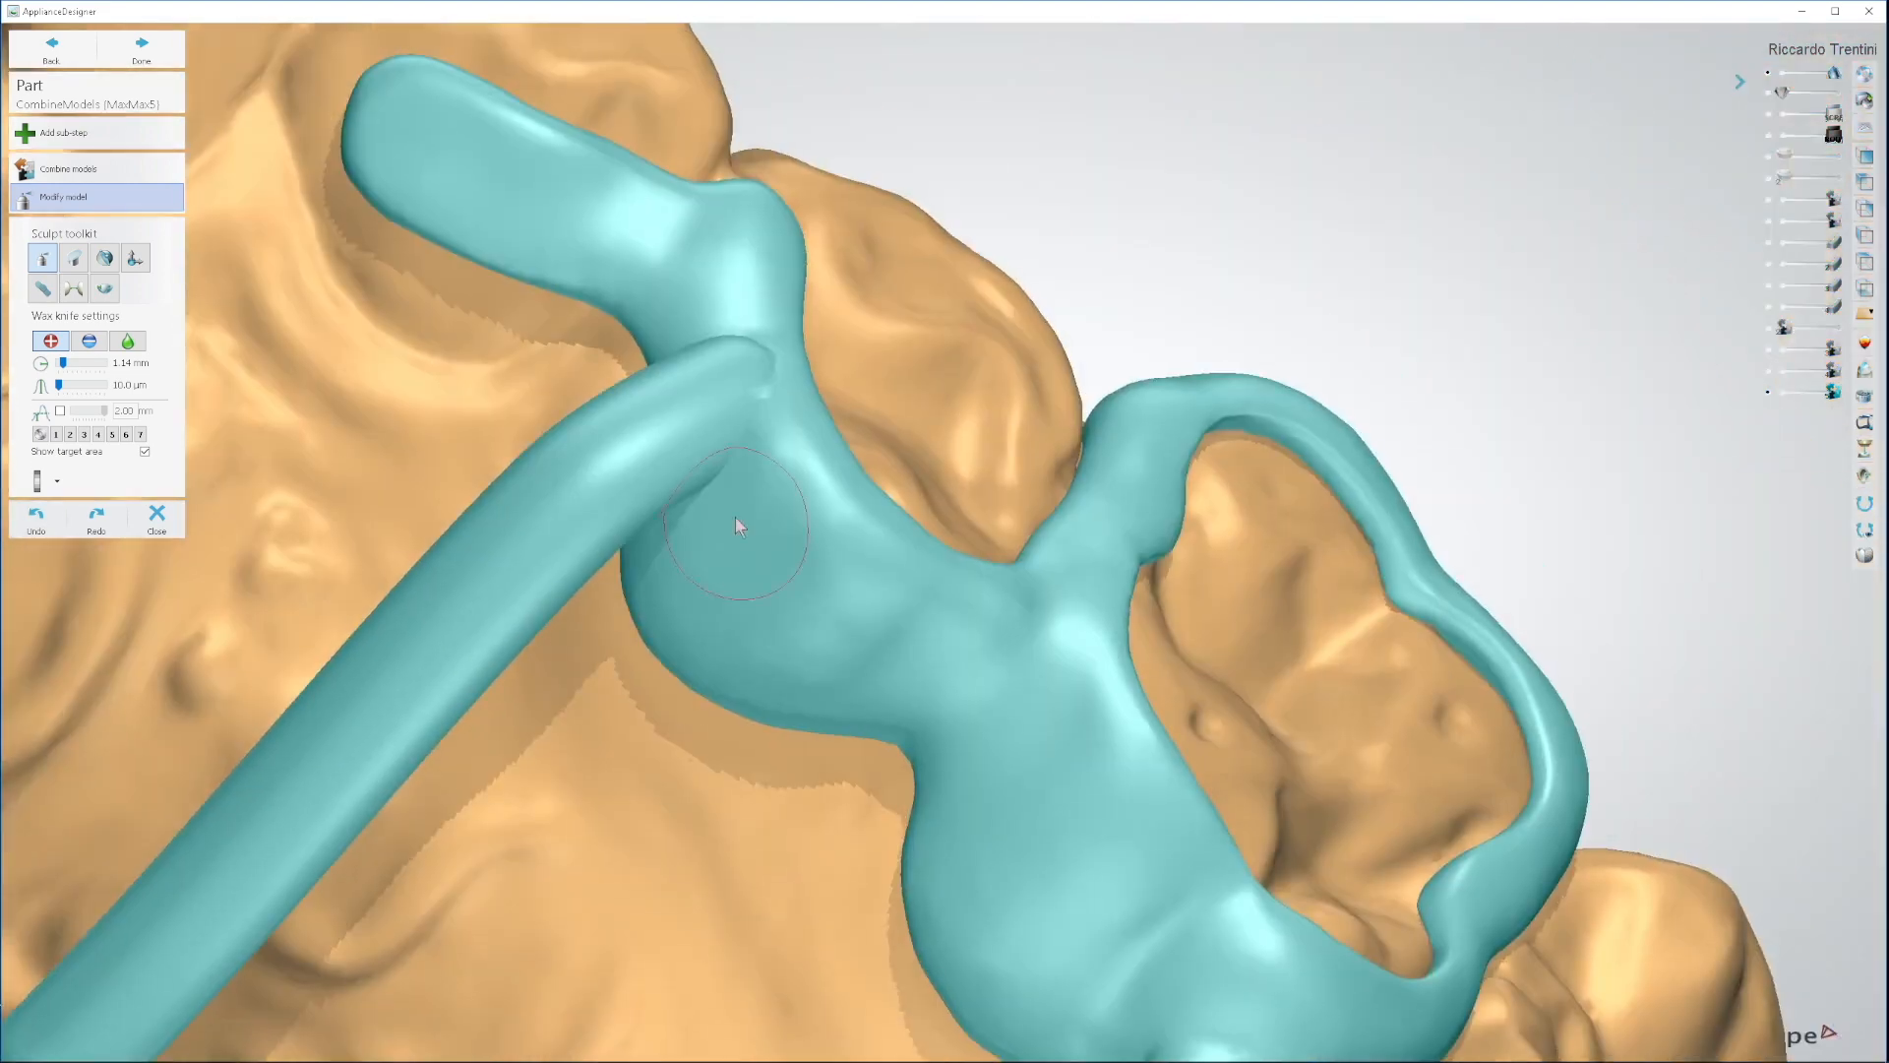
mouse_move(716, 473)
mouse_down()
mouse_move(764, 349)
mouse_move(768, 366)
mouse_up()
right_drag(777, 379, 807, 488)
mouse_move(617, 202)
mouse_down()
mouse_move(631, 177)
mouse_move(661, 256)
mouse_up()
right_drag(661, 257, 723, 472)
drag(725, 478, 723, 484)
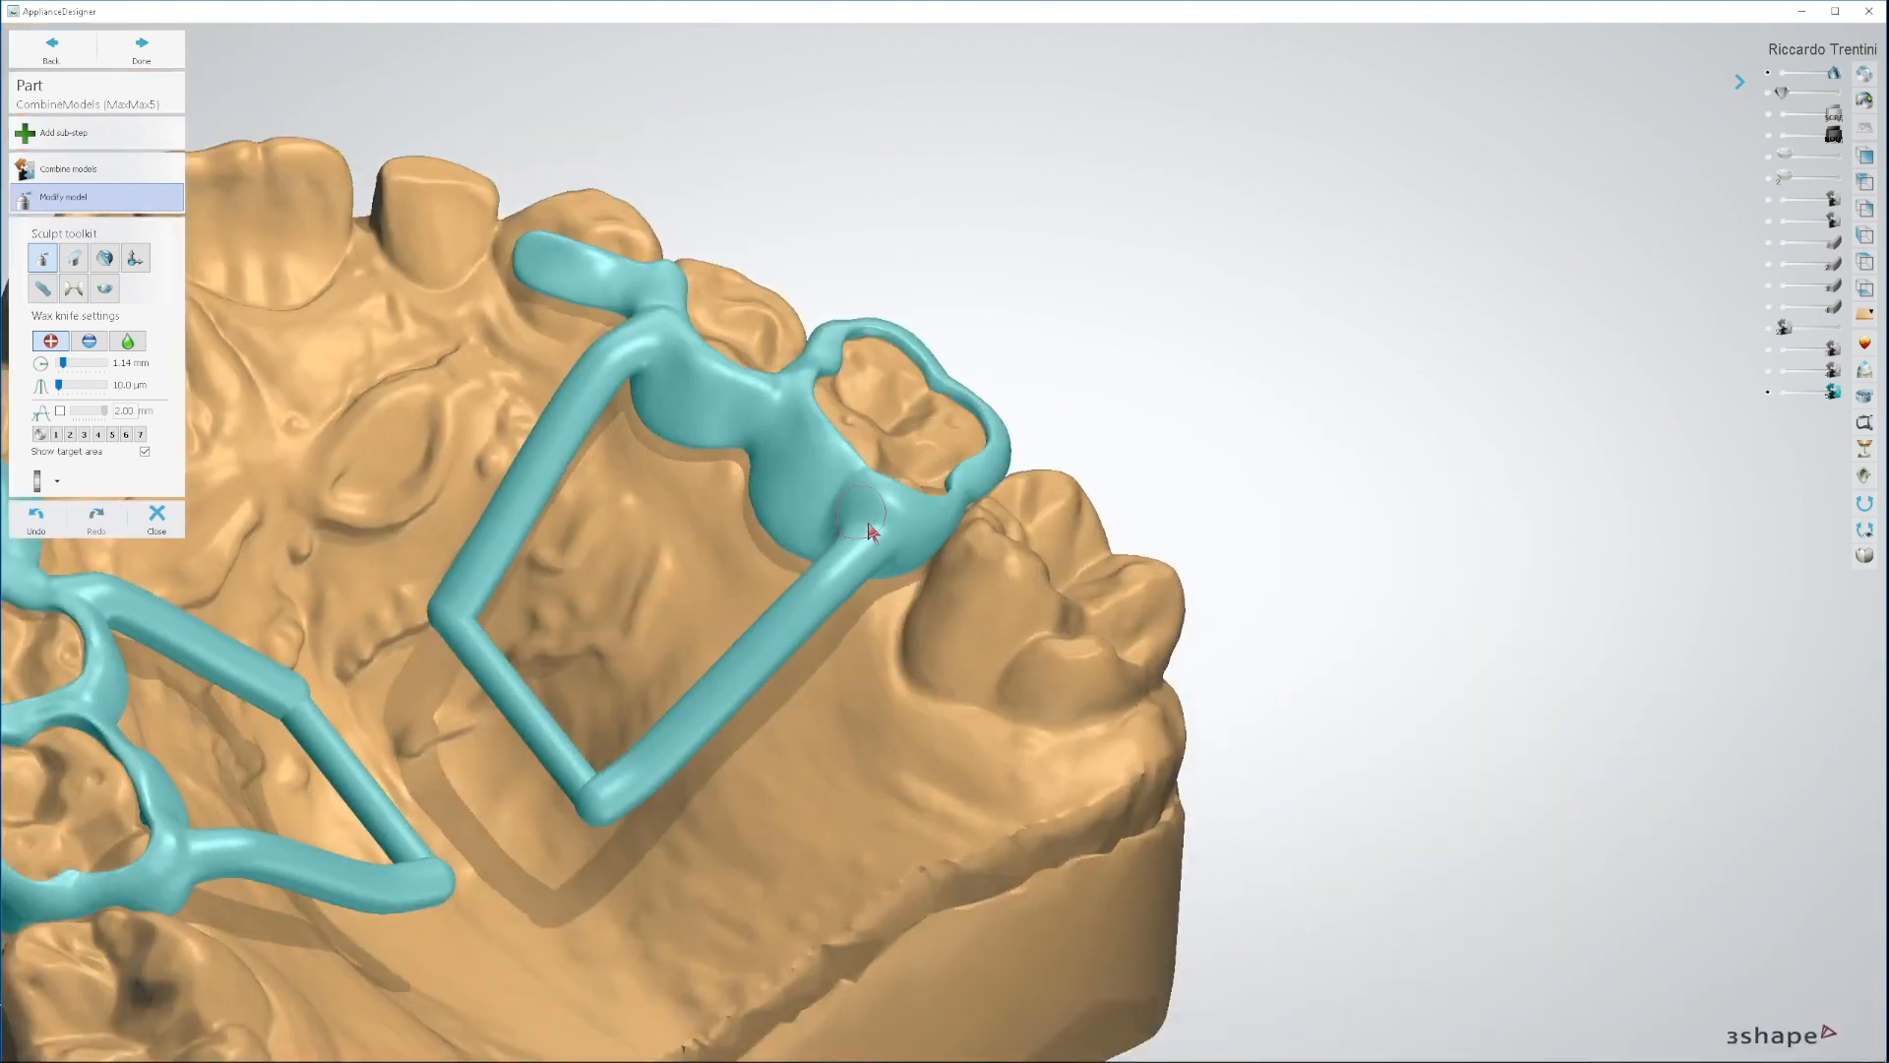
Step: Display the expansion screw, check the appliance from the occlusal side and finish the combined model part
click(1768, 135)
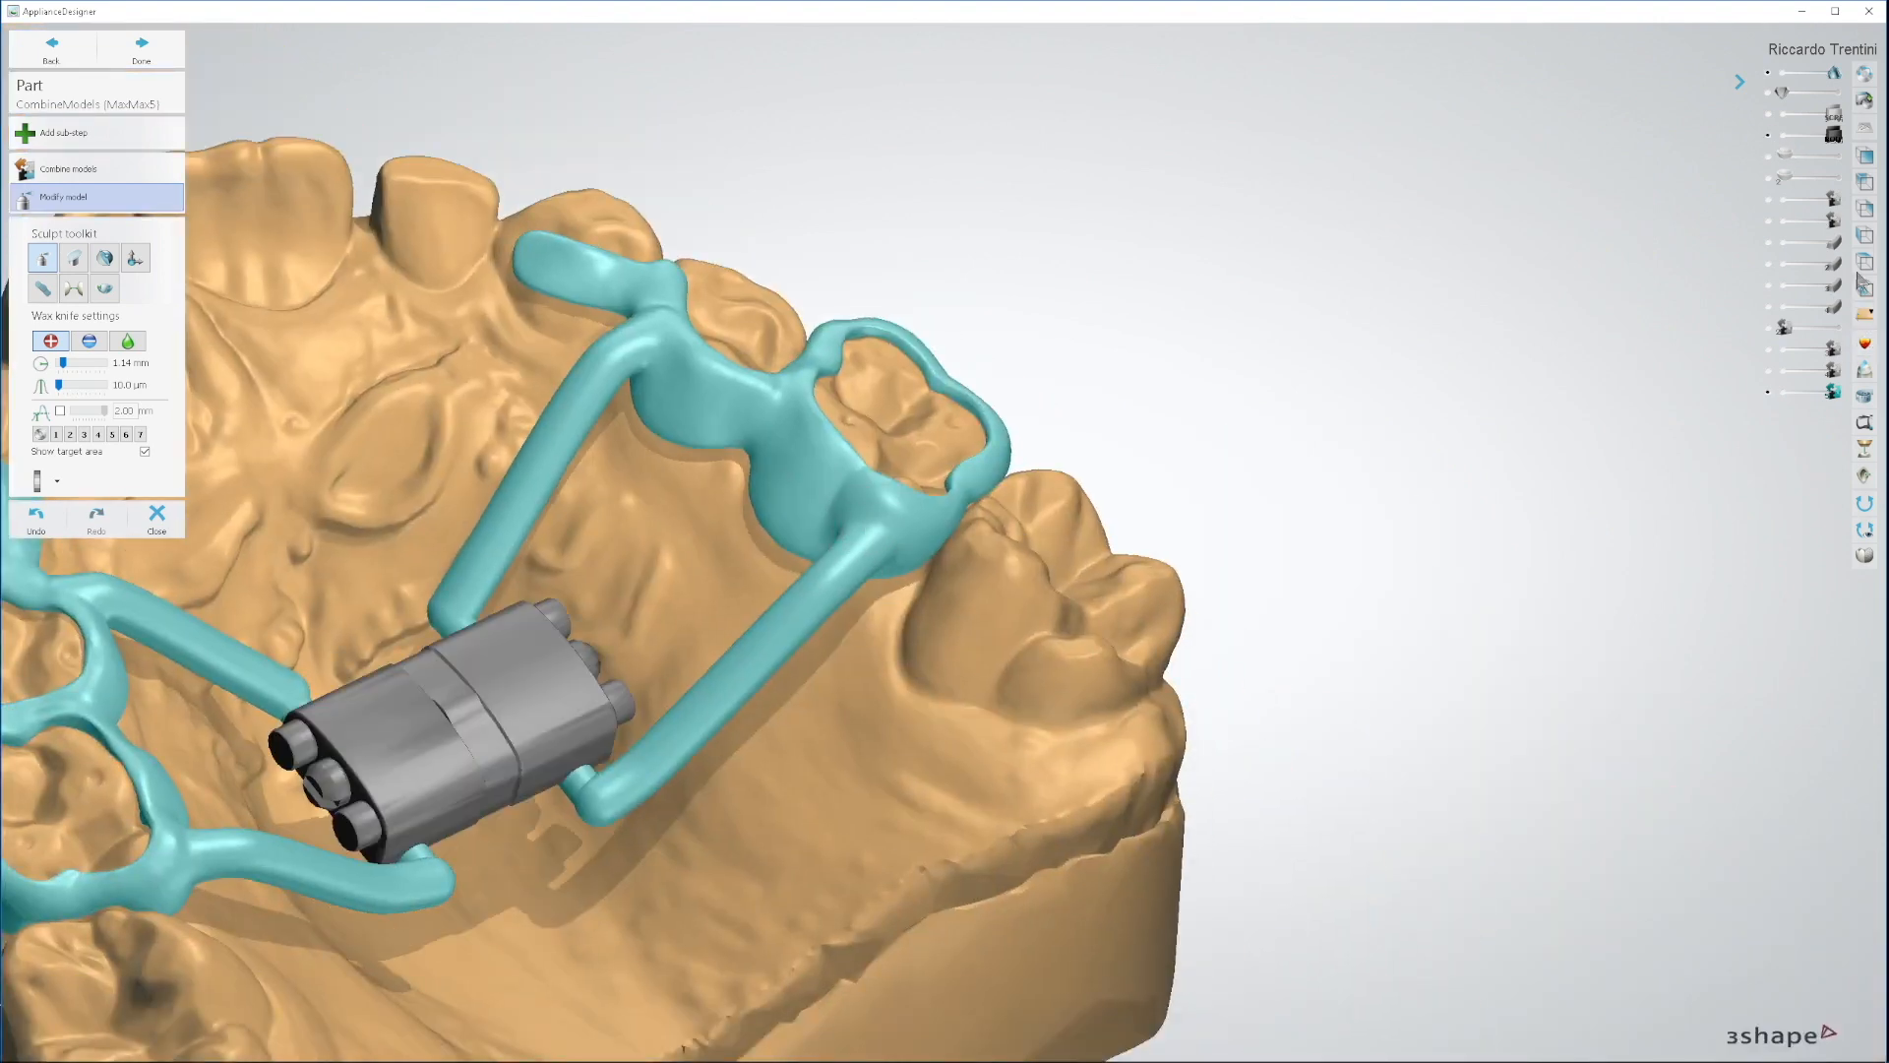
click(1865, 288)
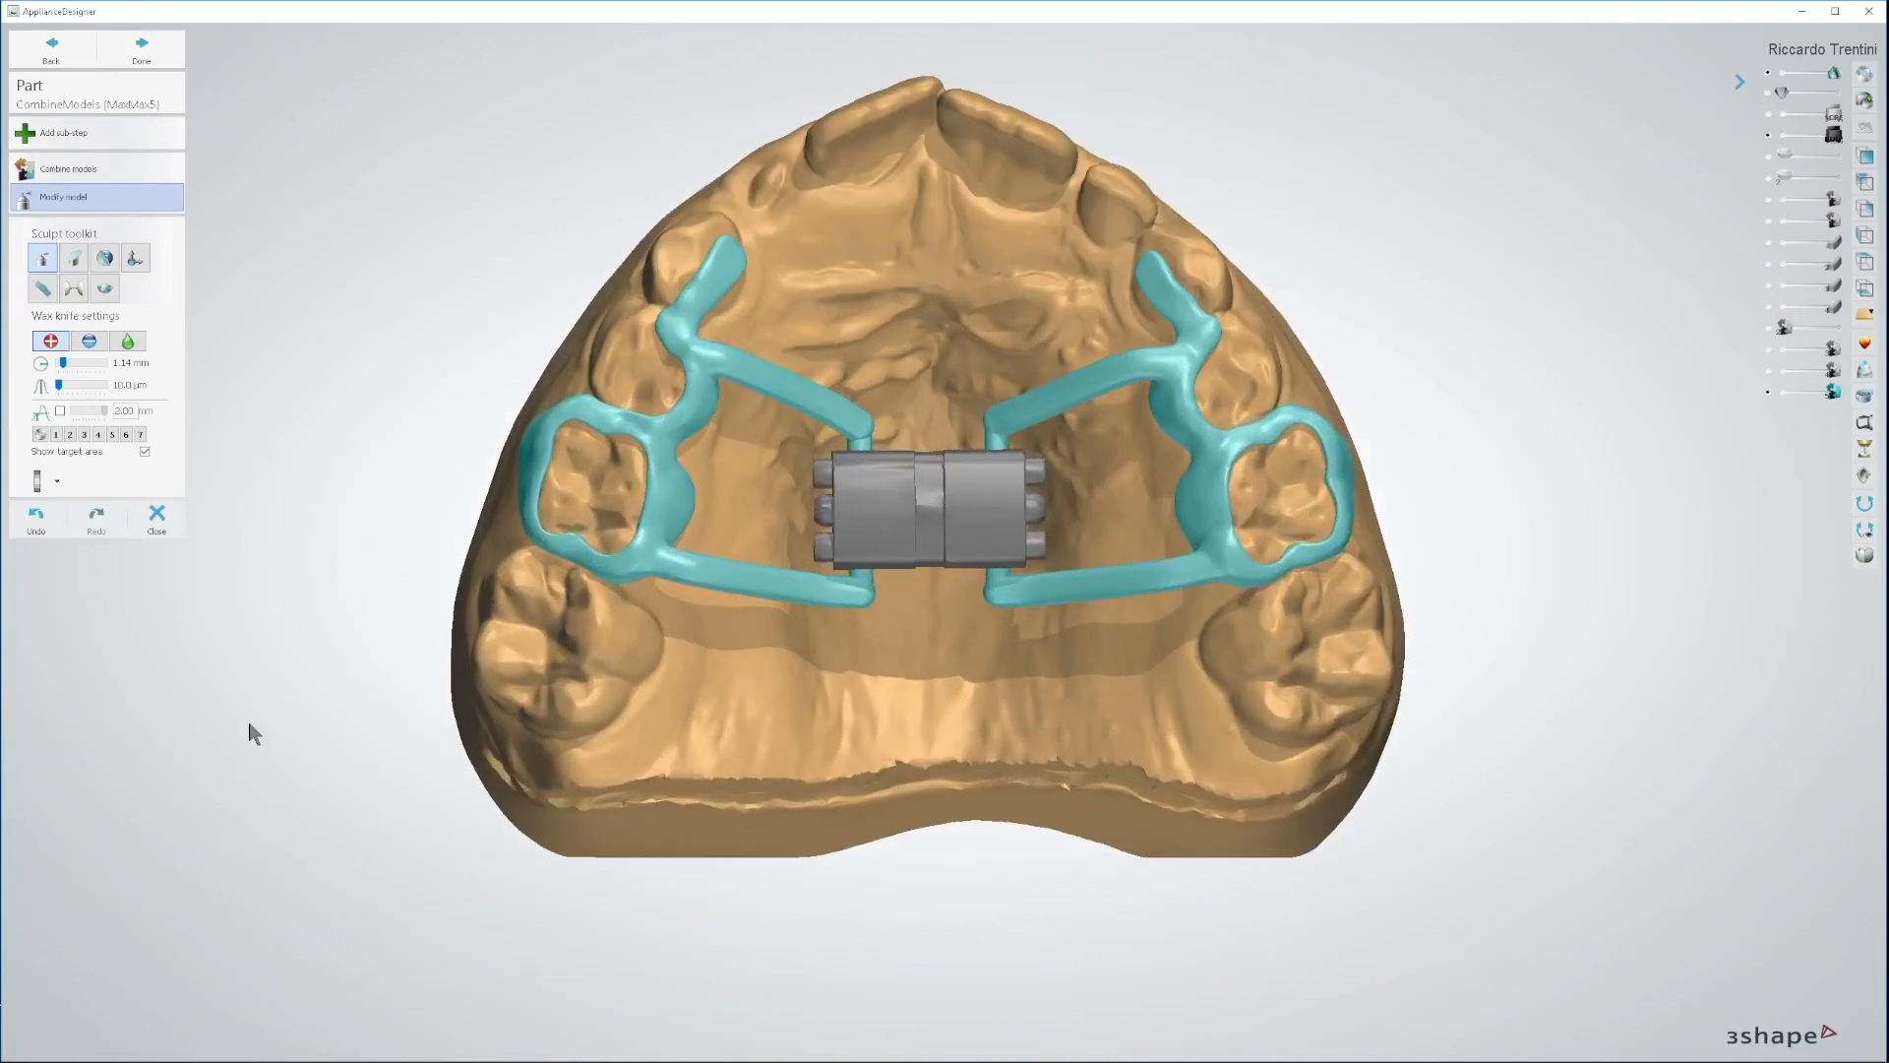
click(142, 44)
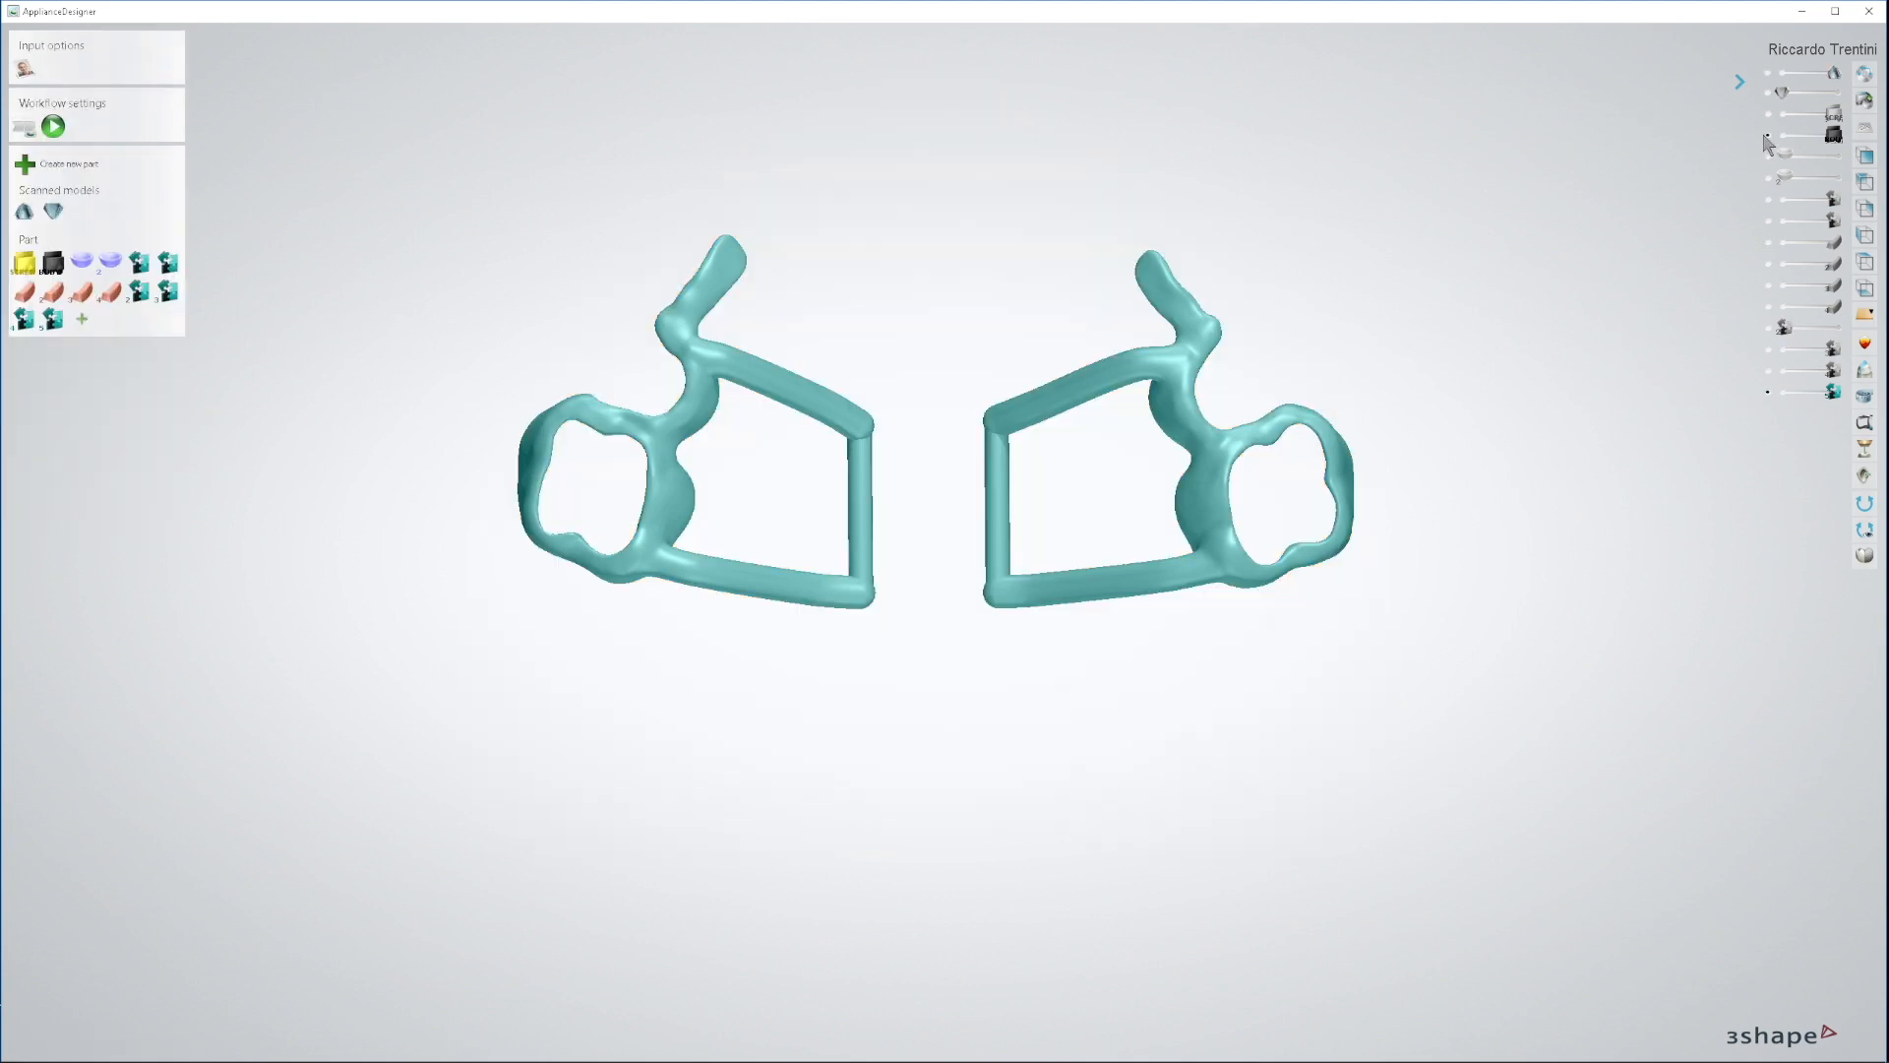
Step: Display the expansion screw with the combined framework and view them from the front
click(1831, 138)
click(1863, 155)
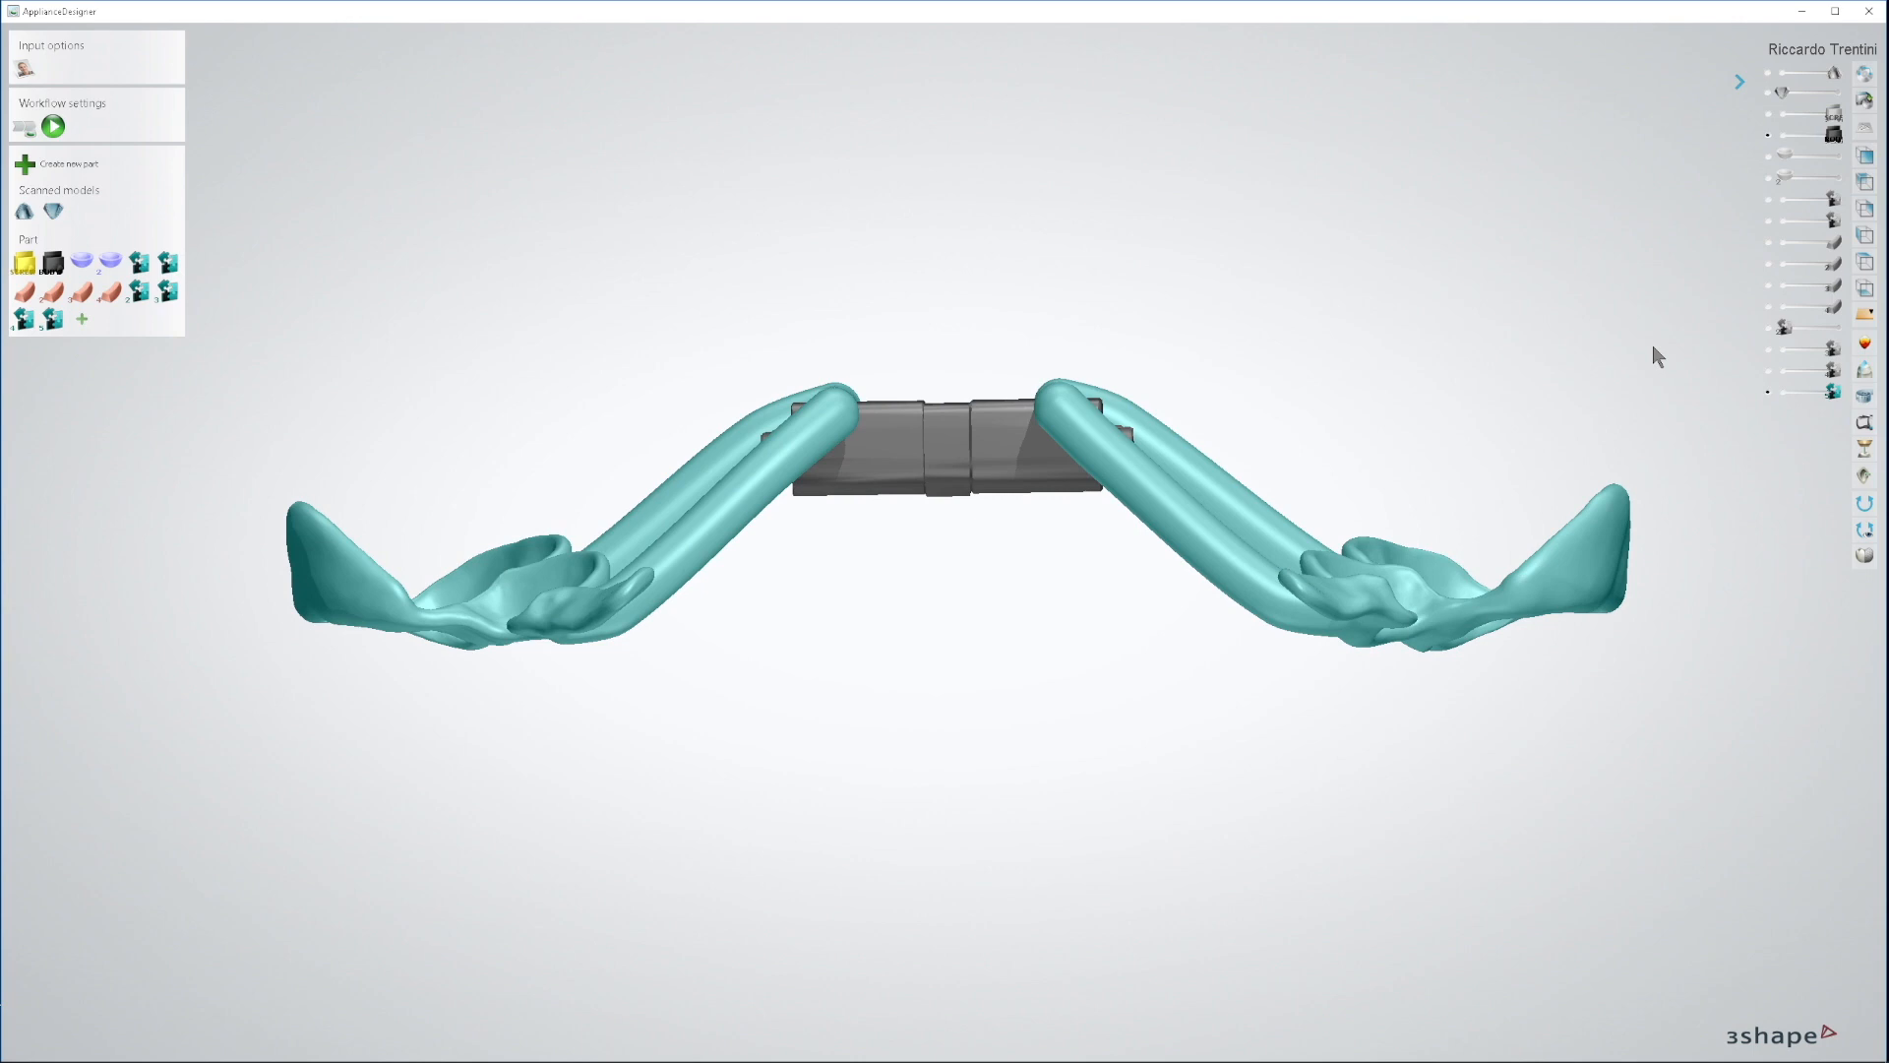
right_drag(1149, 848, 1150, 848)
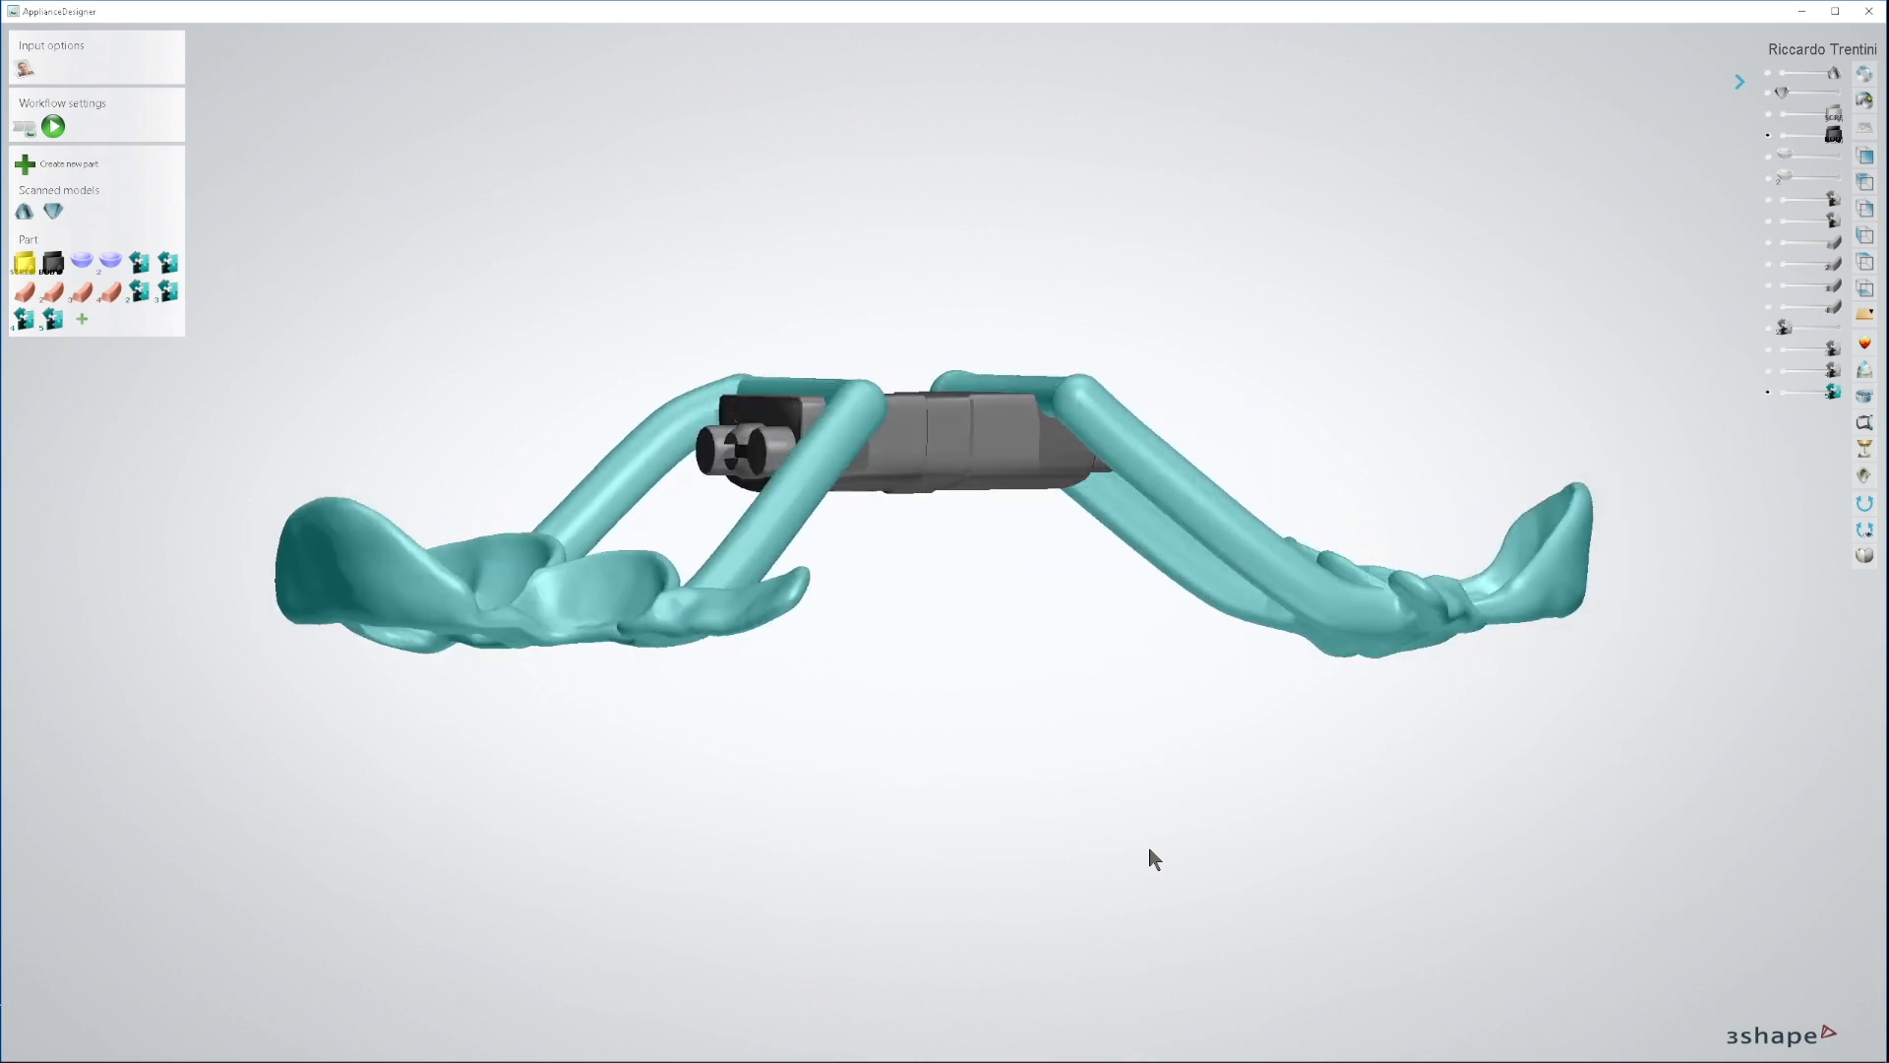
click(1865, 288)
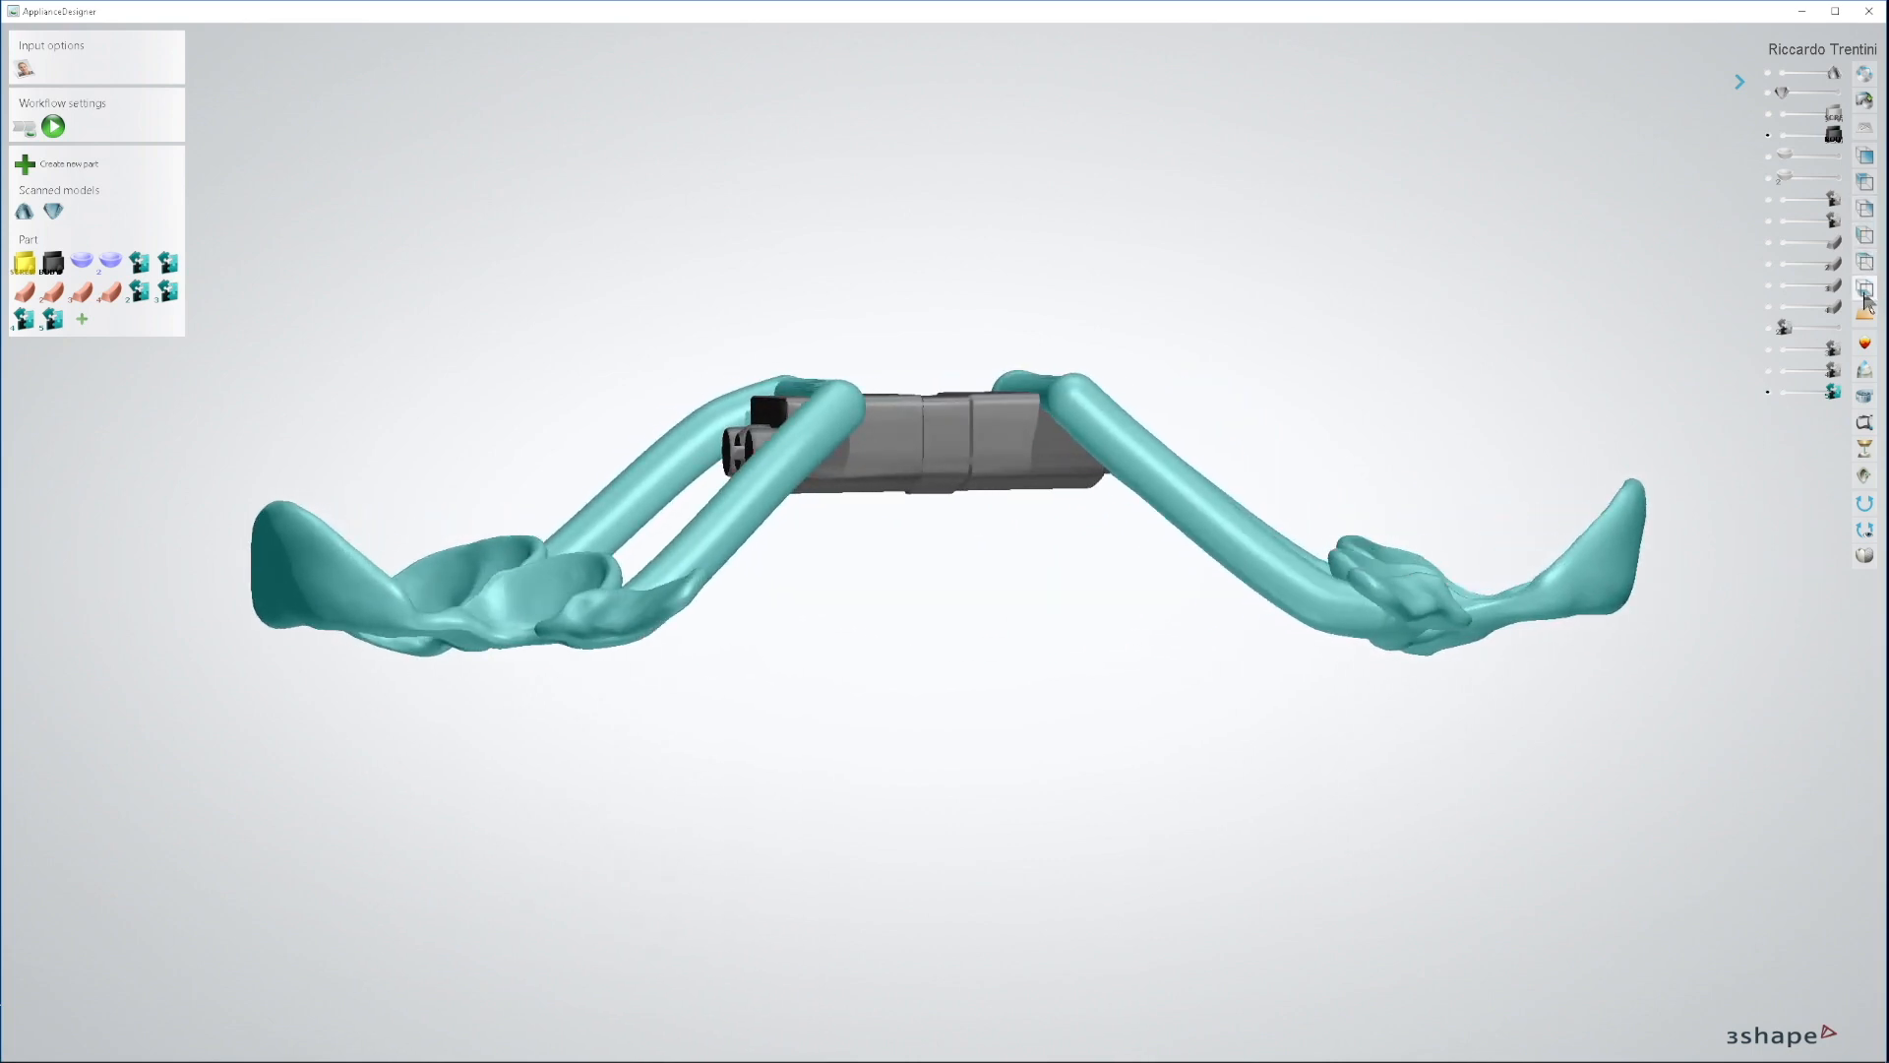
Step: Display the upper arch model and compare the framework on it with and without the expansion screw in occlusal view
click(1778, 88)
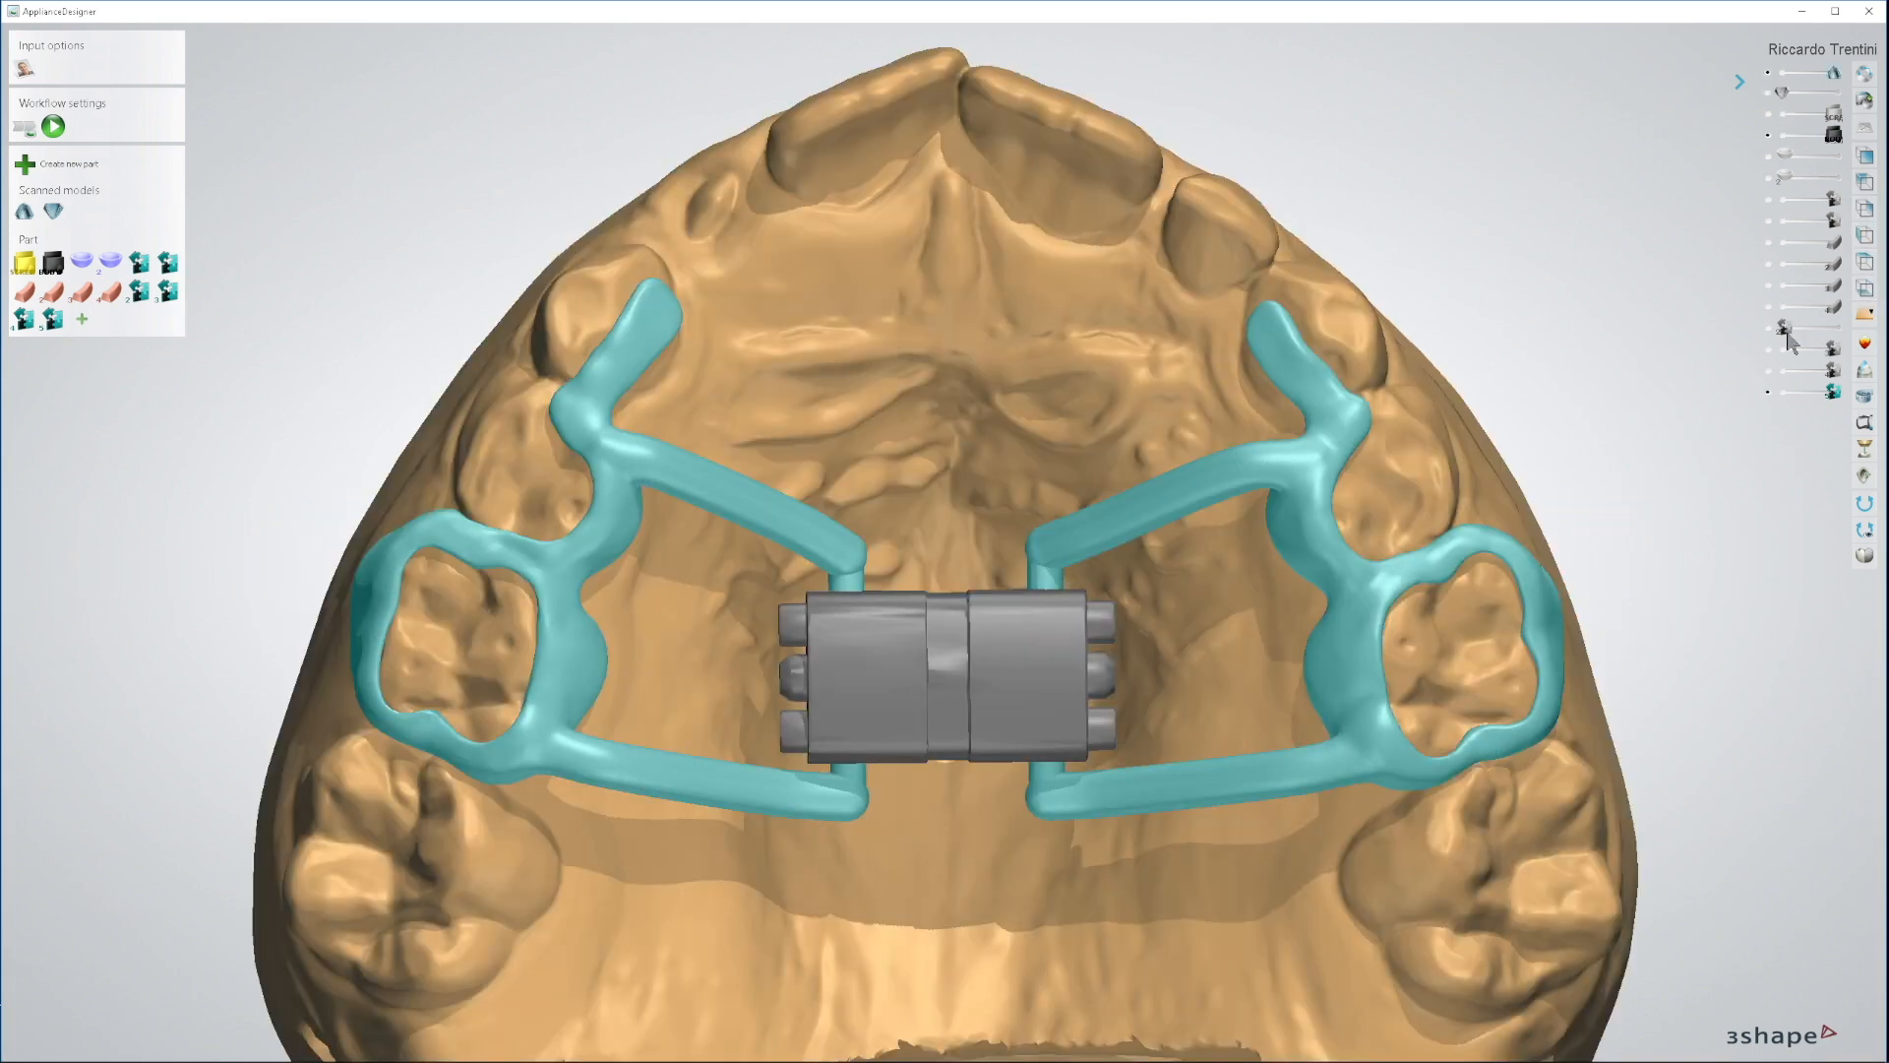
click(1865, 290)
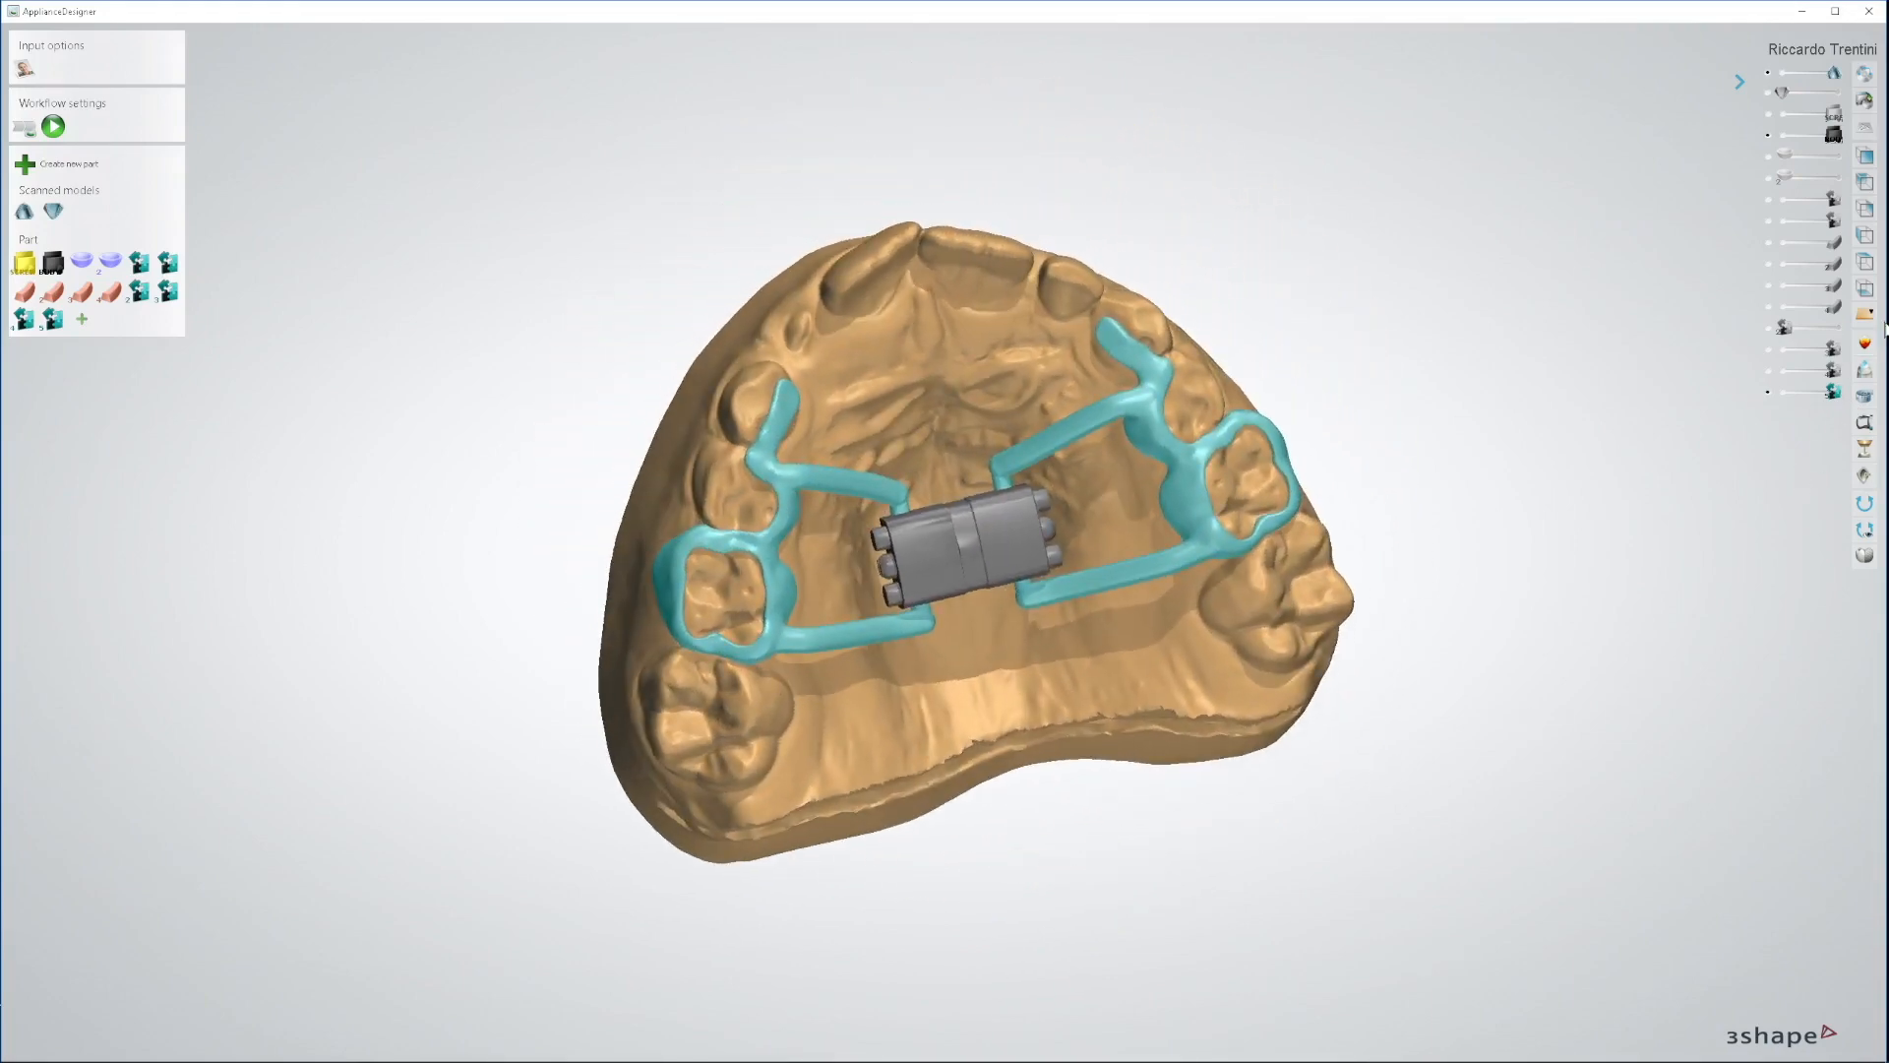
click(1865, 289)
scroll(918, 653, up, 3)
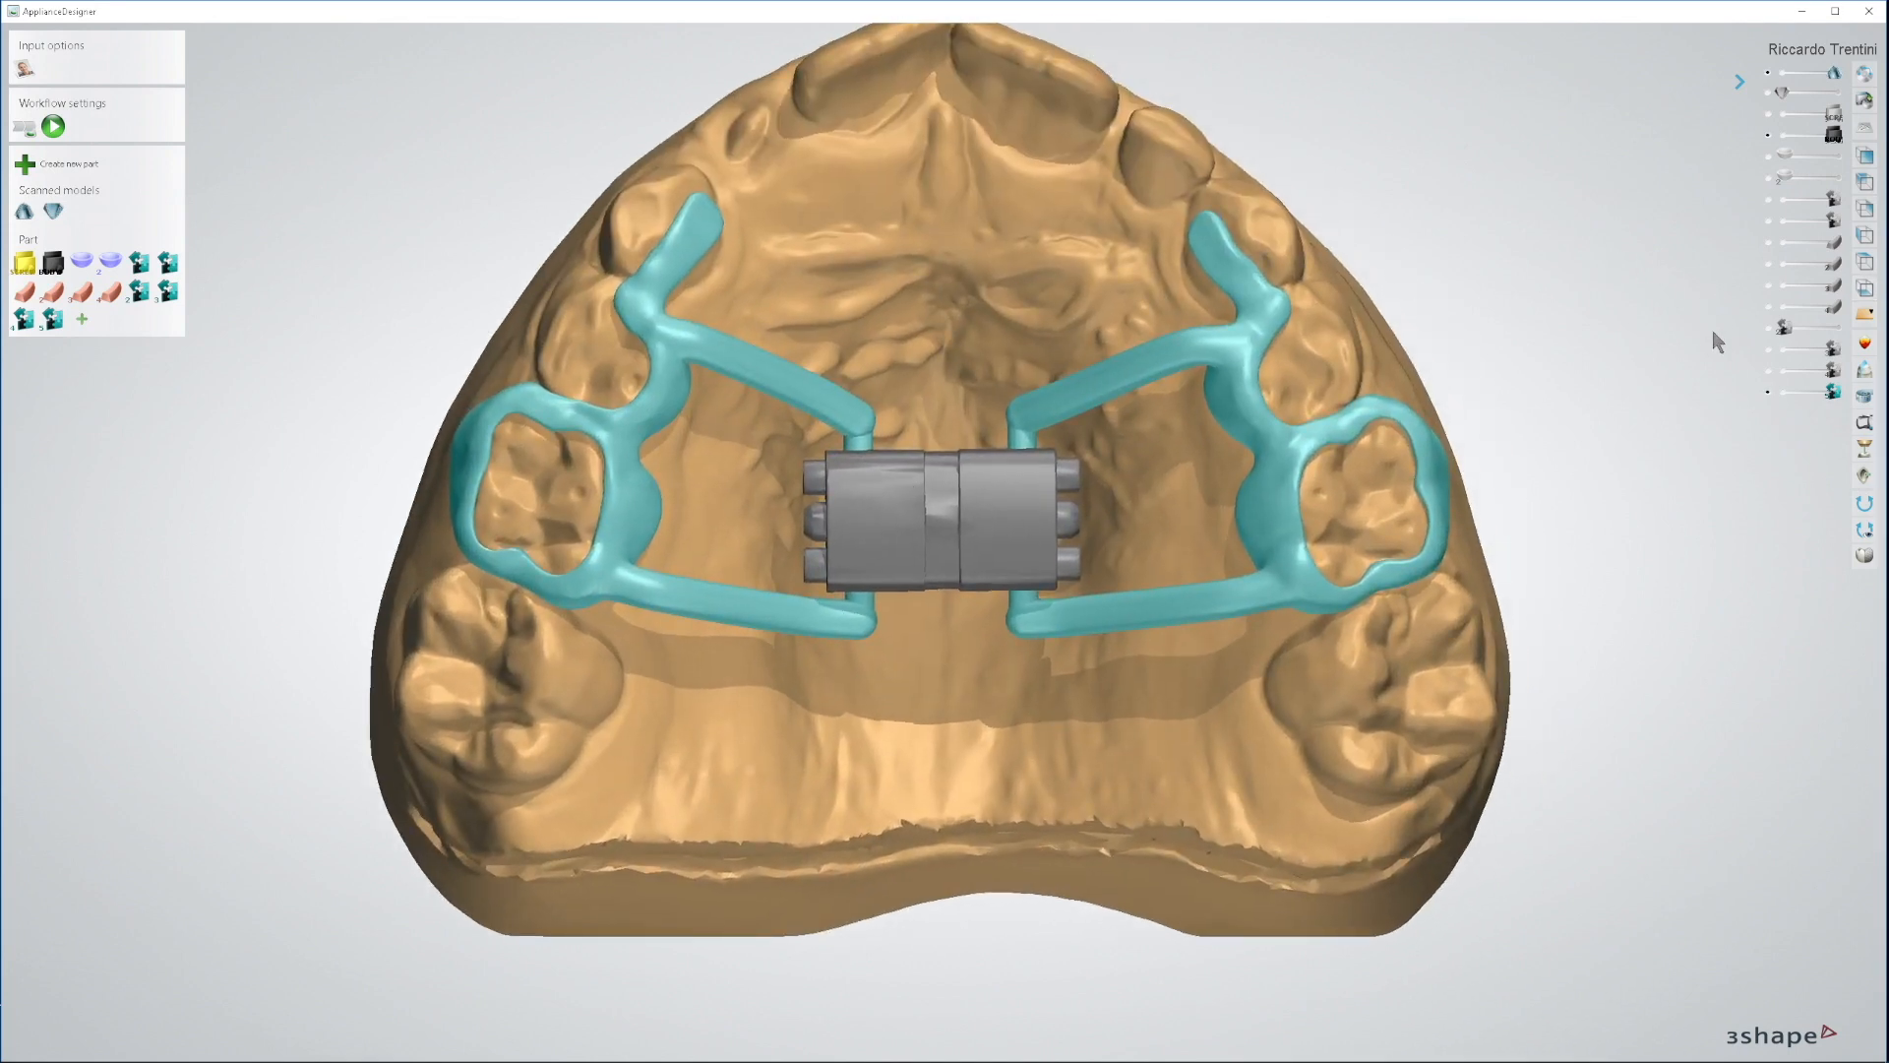
click(1767, 137)
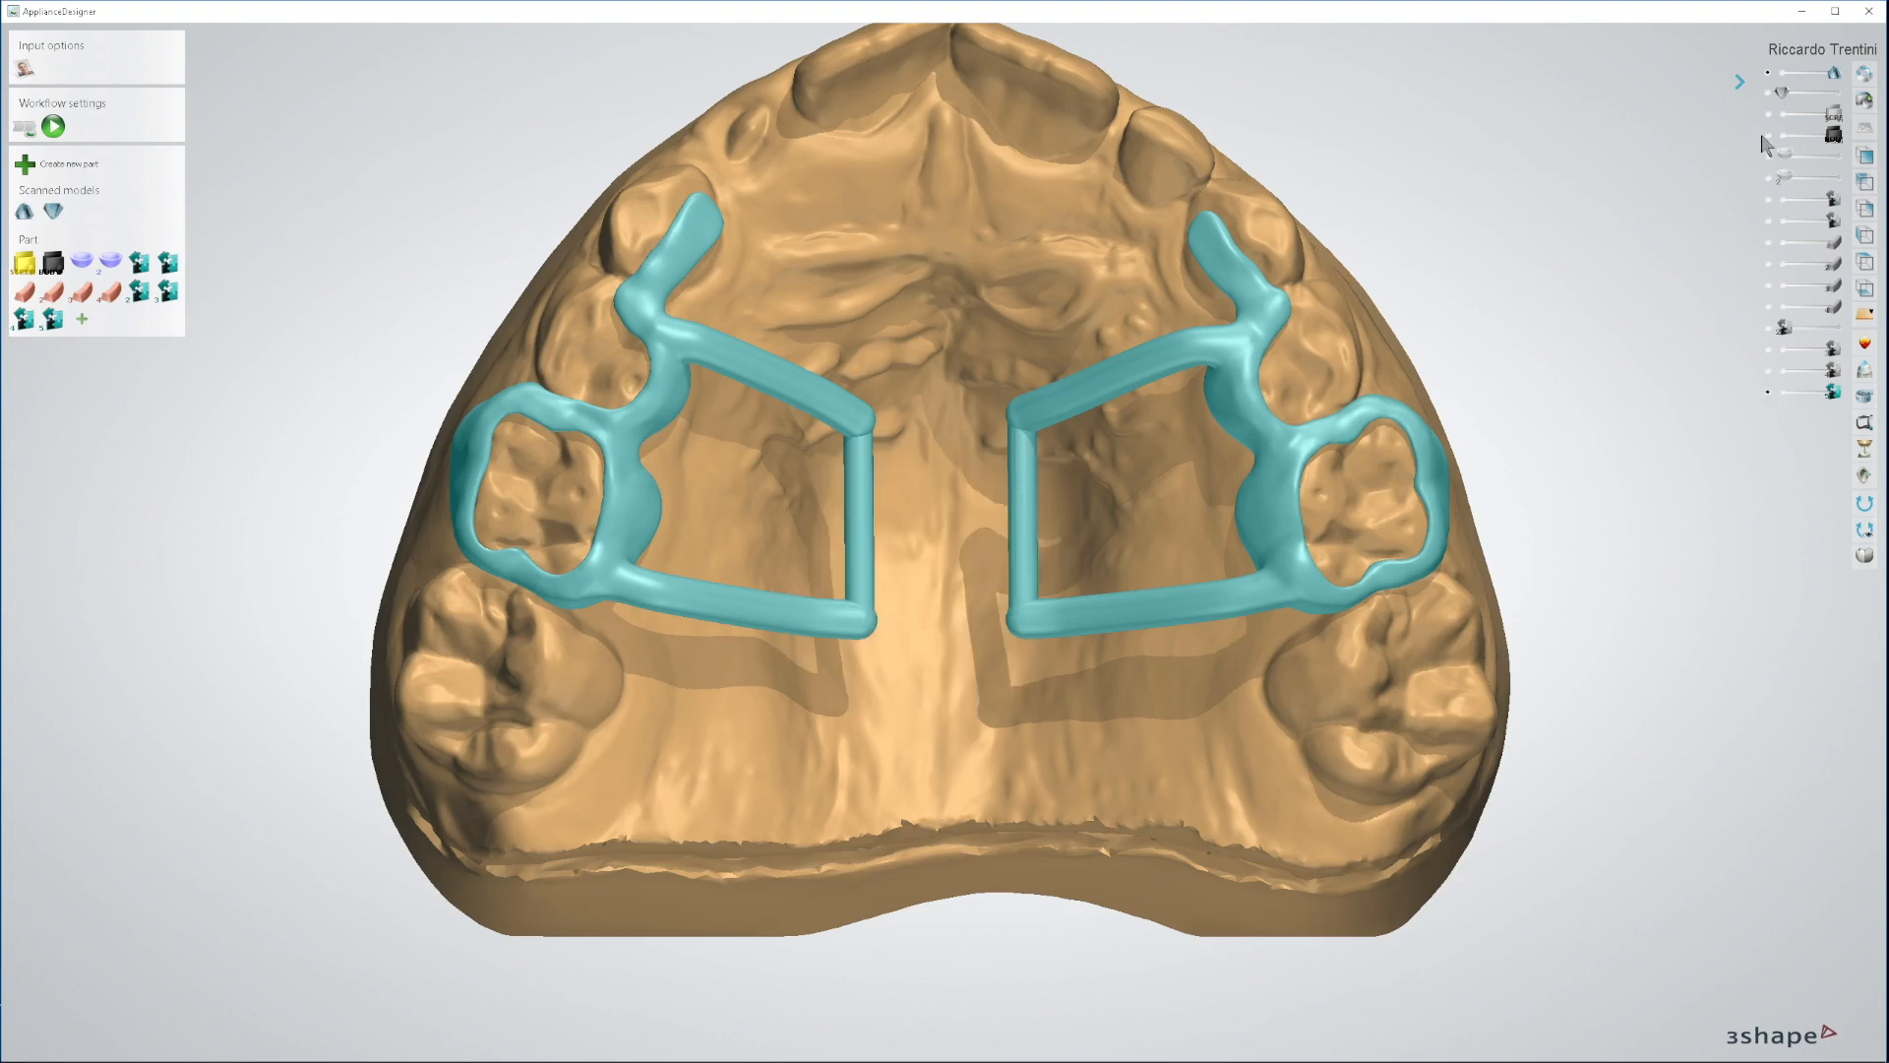
click(1767, 137)
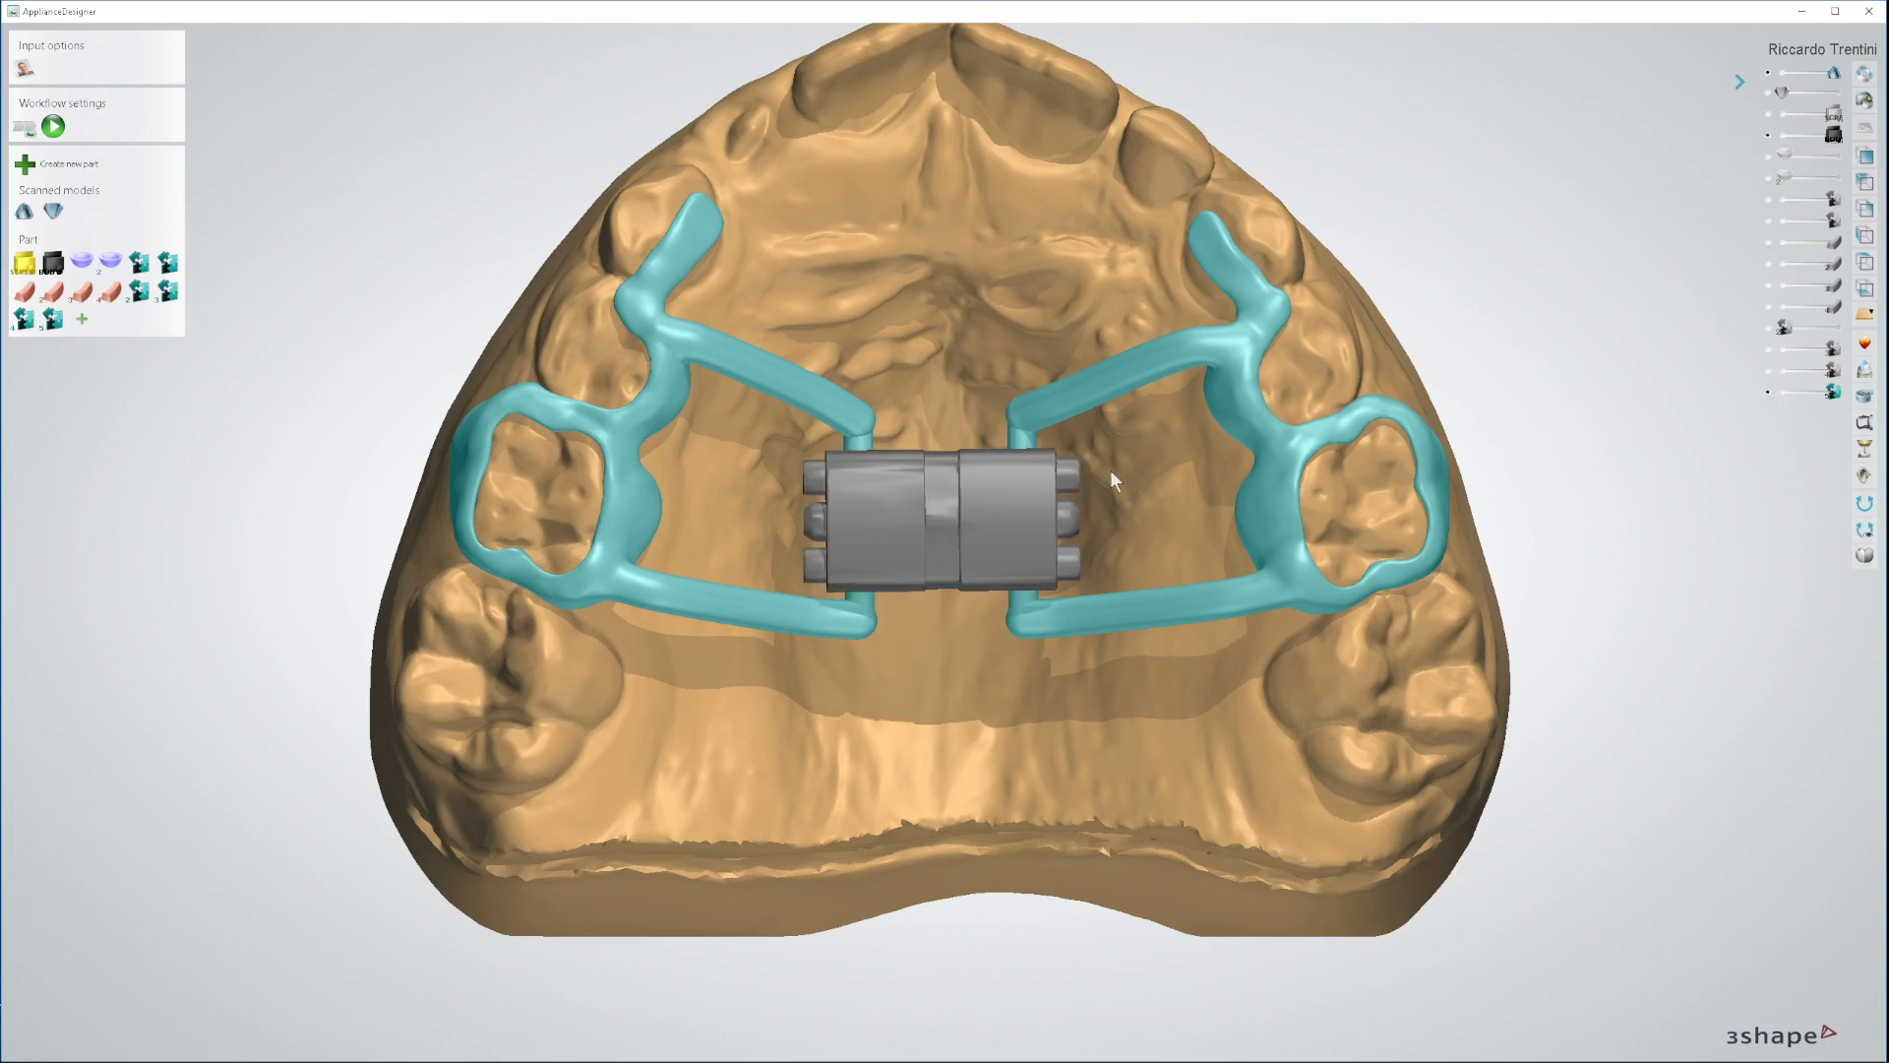
Step: Hide the upper arch model and examine the framework and expansion screw from the occlusal and palatal sides
click(1766, 74)
right_drag(1305, 104, 1312, 366)
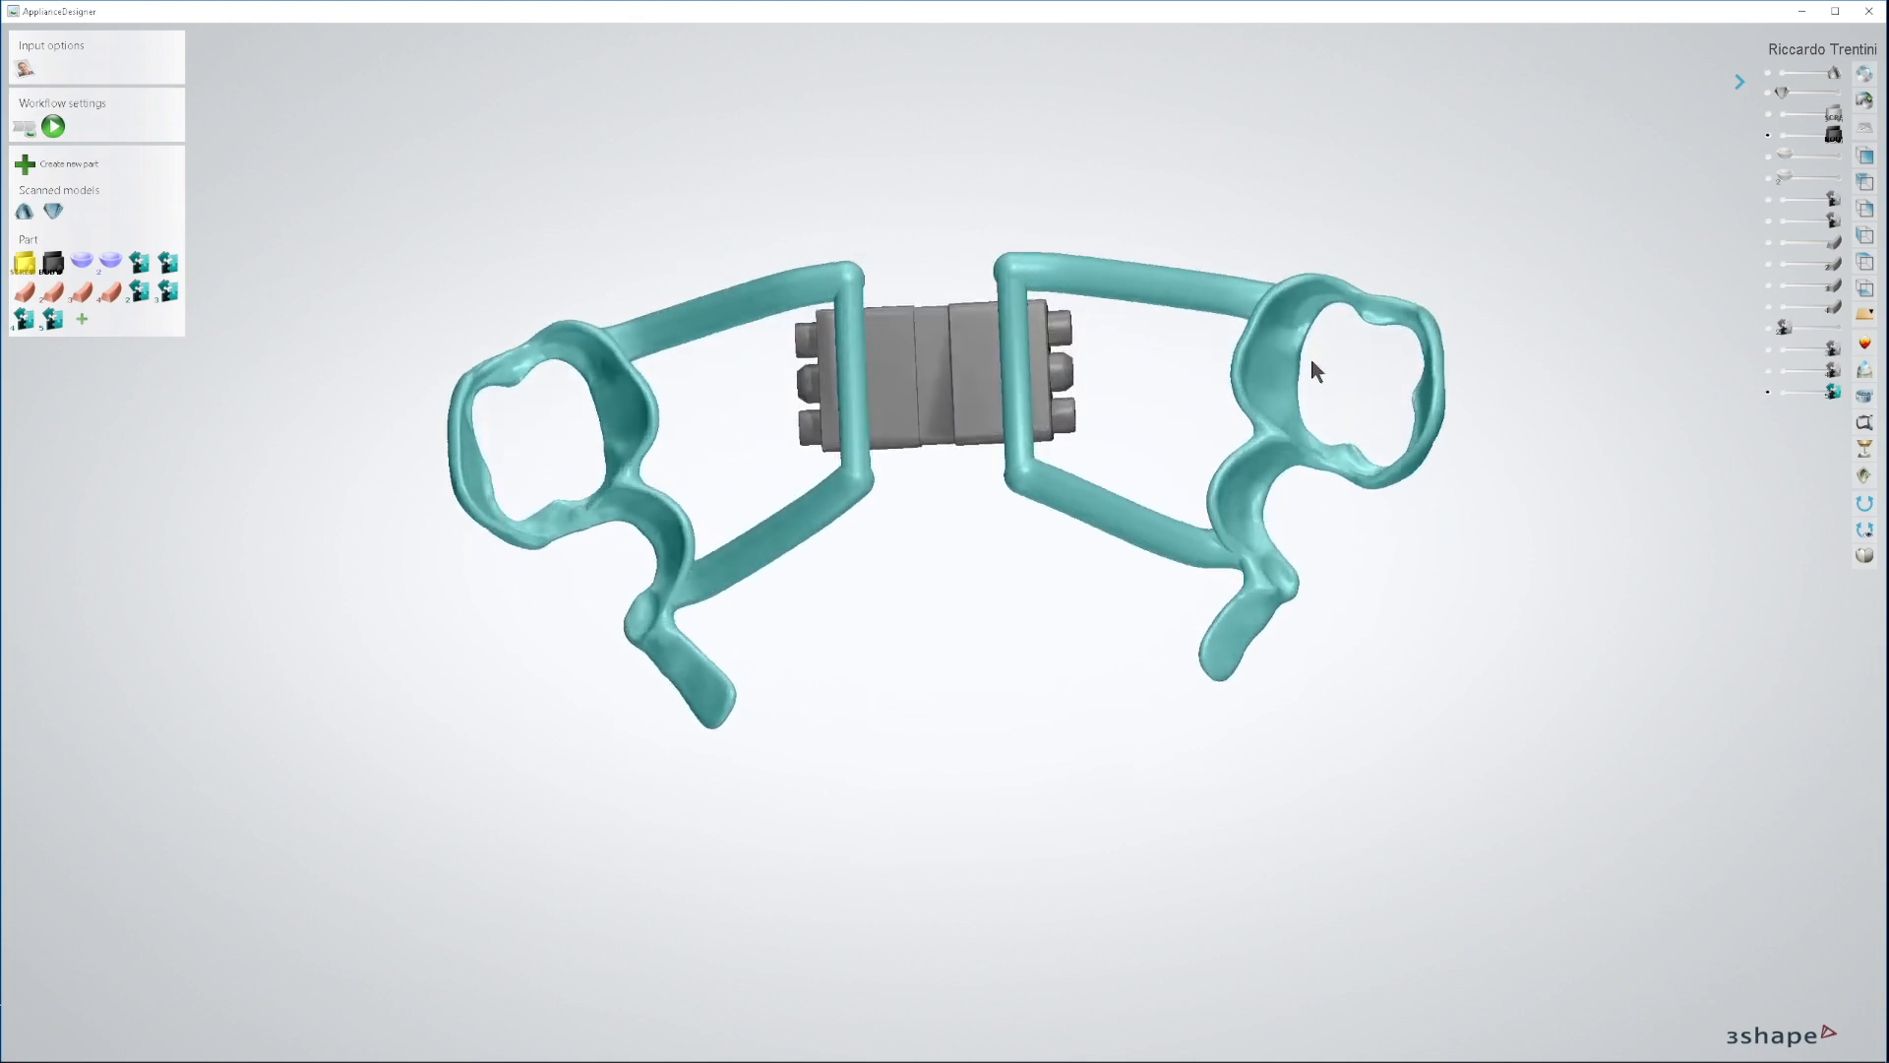
scroll(961, 388, up, 3)
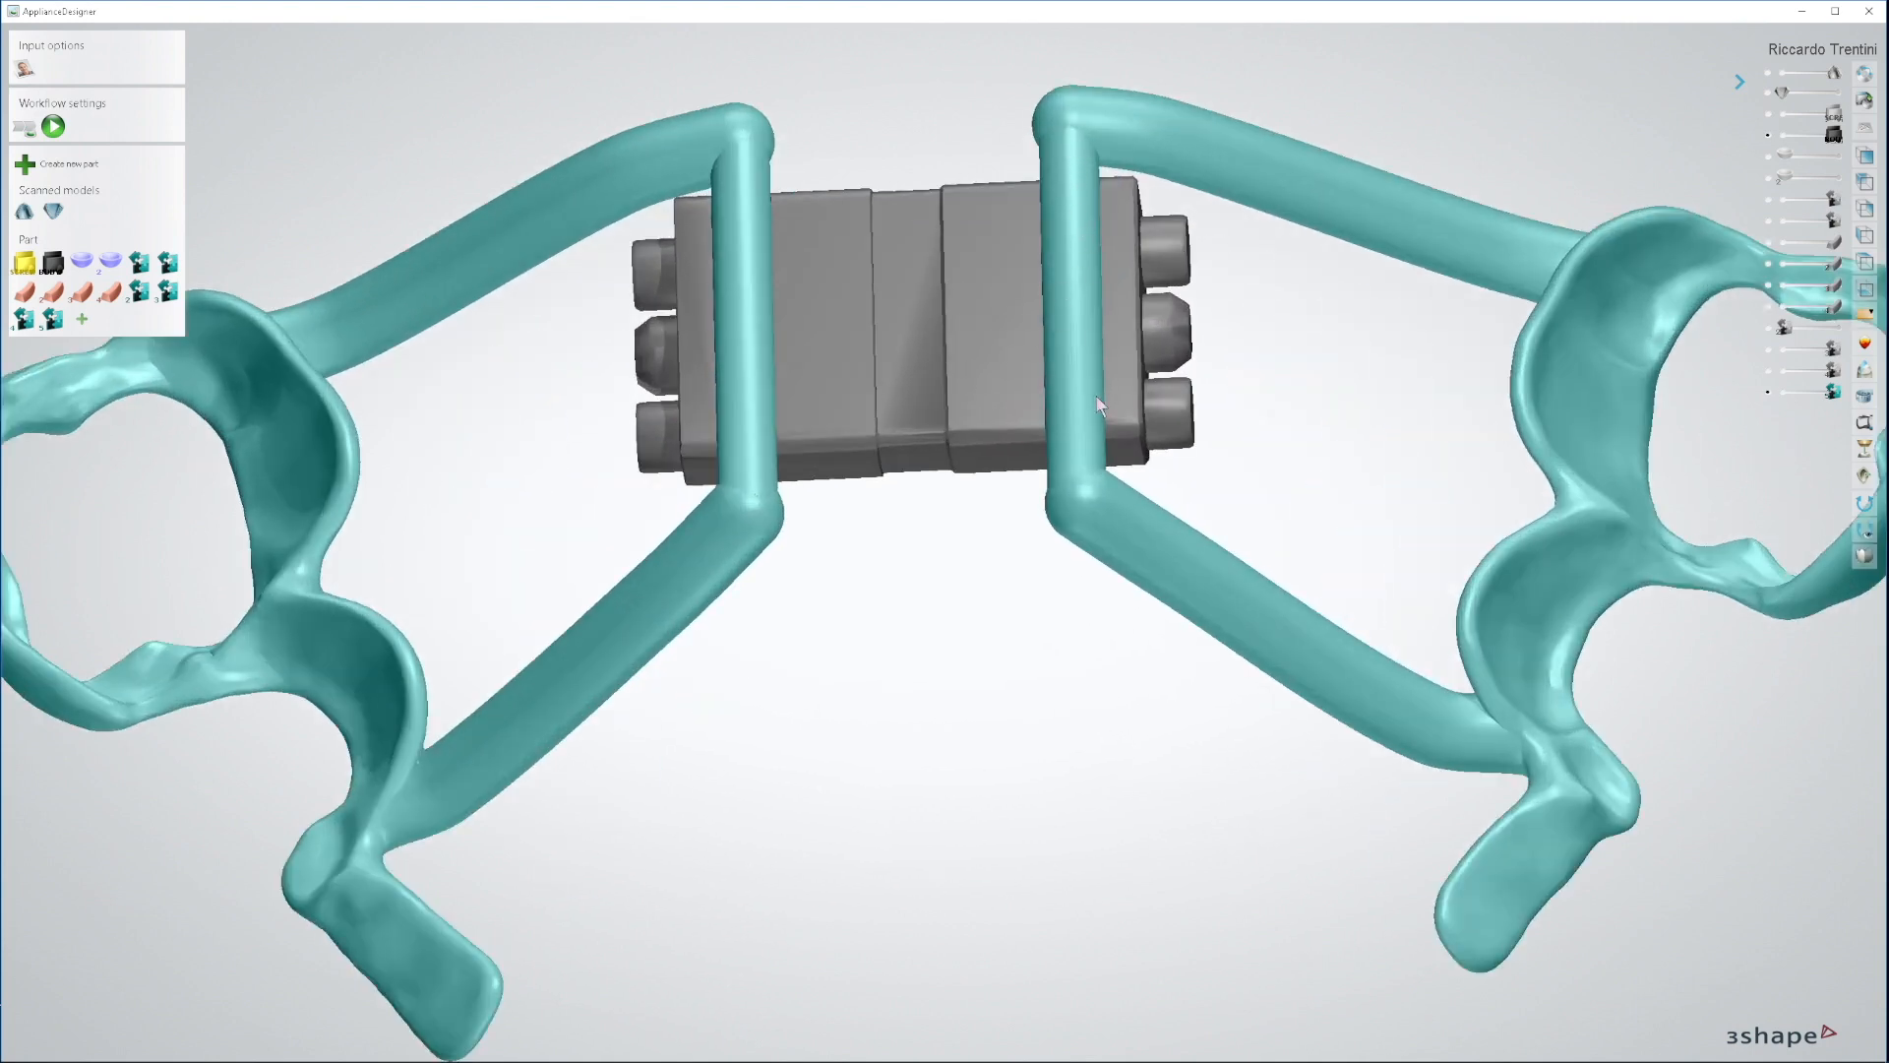
right_drag(831, 596, 862, 584)
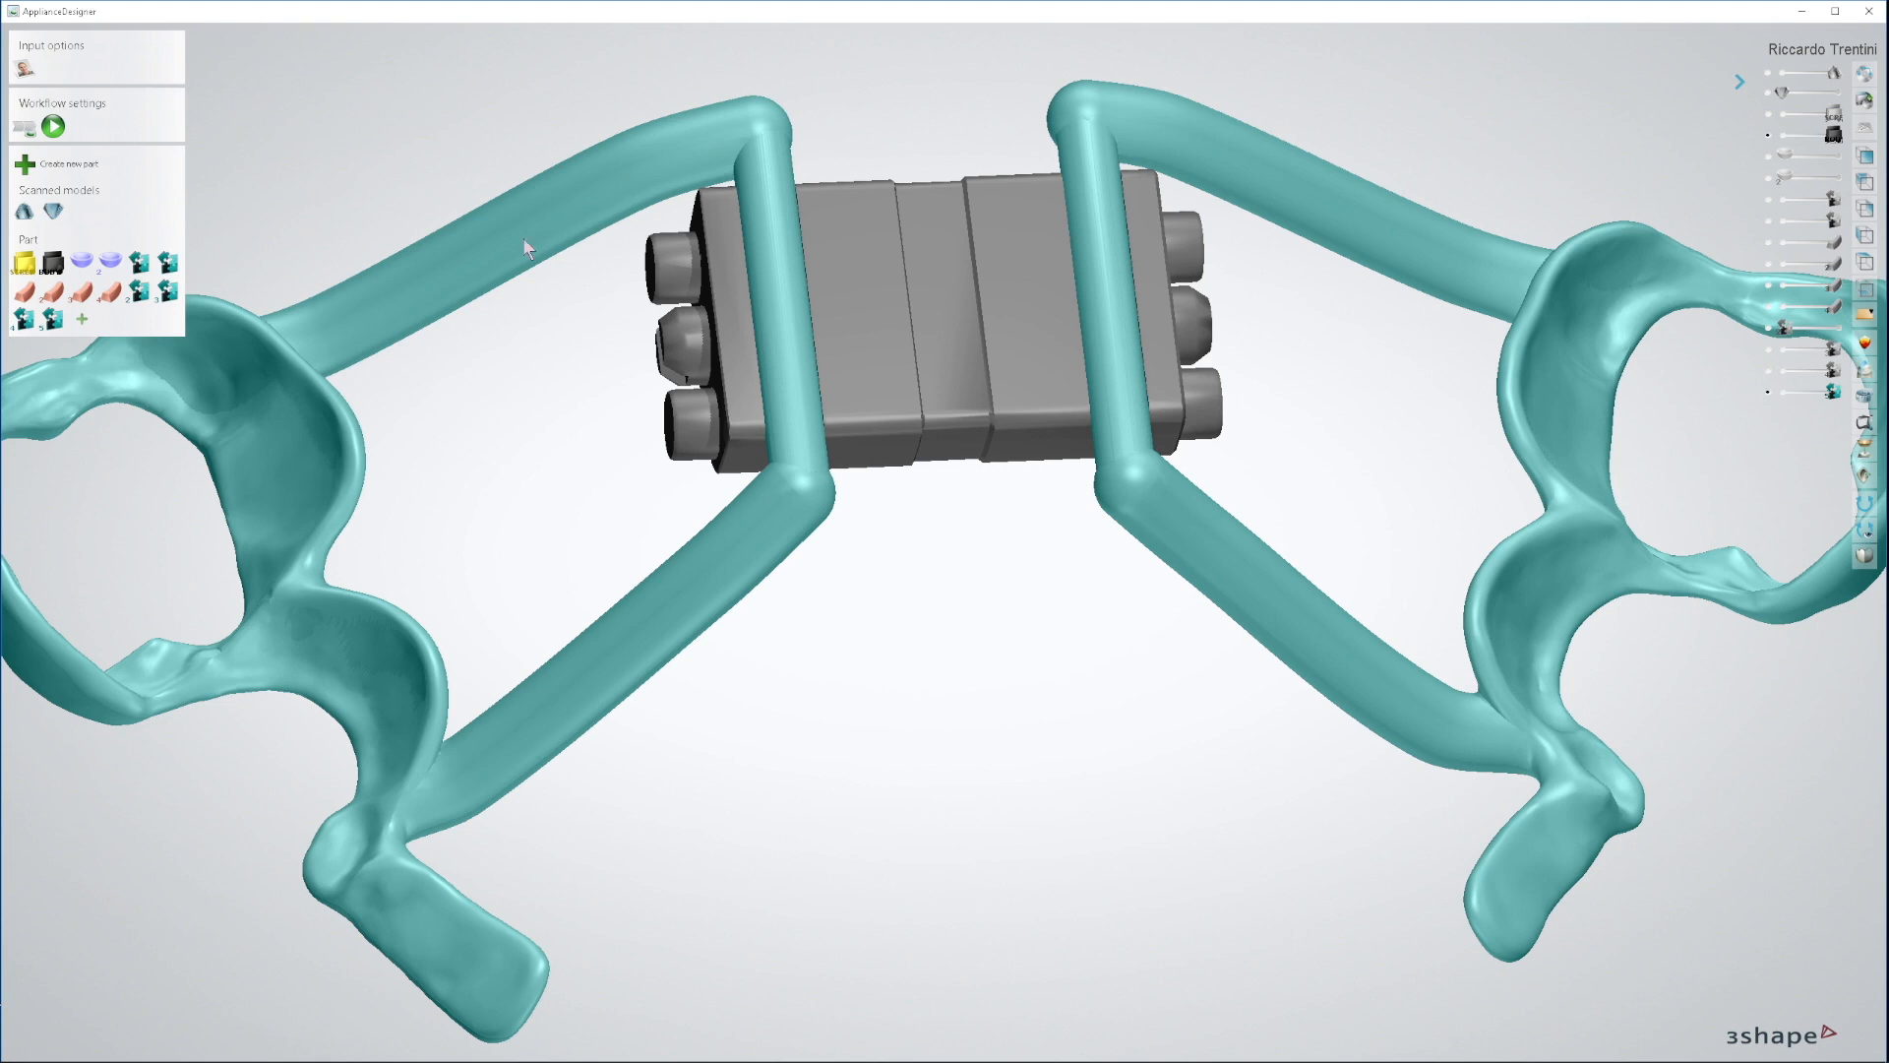
right_drag(993, 630, 1072, 645)
scroll(1082, 506, down, 5)
scroll(1077, 644, up, 3)
right_drag(1089, 470, 1003, 318)
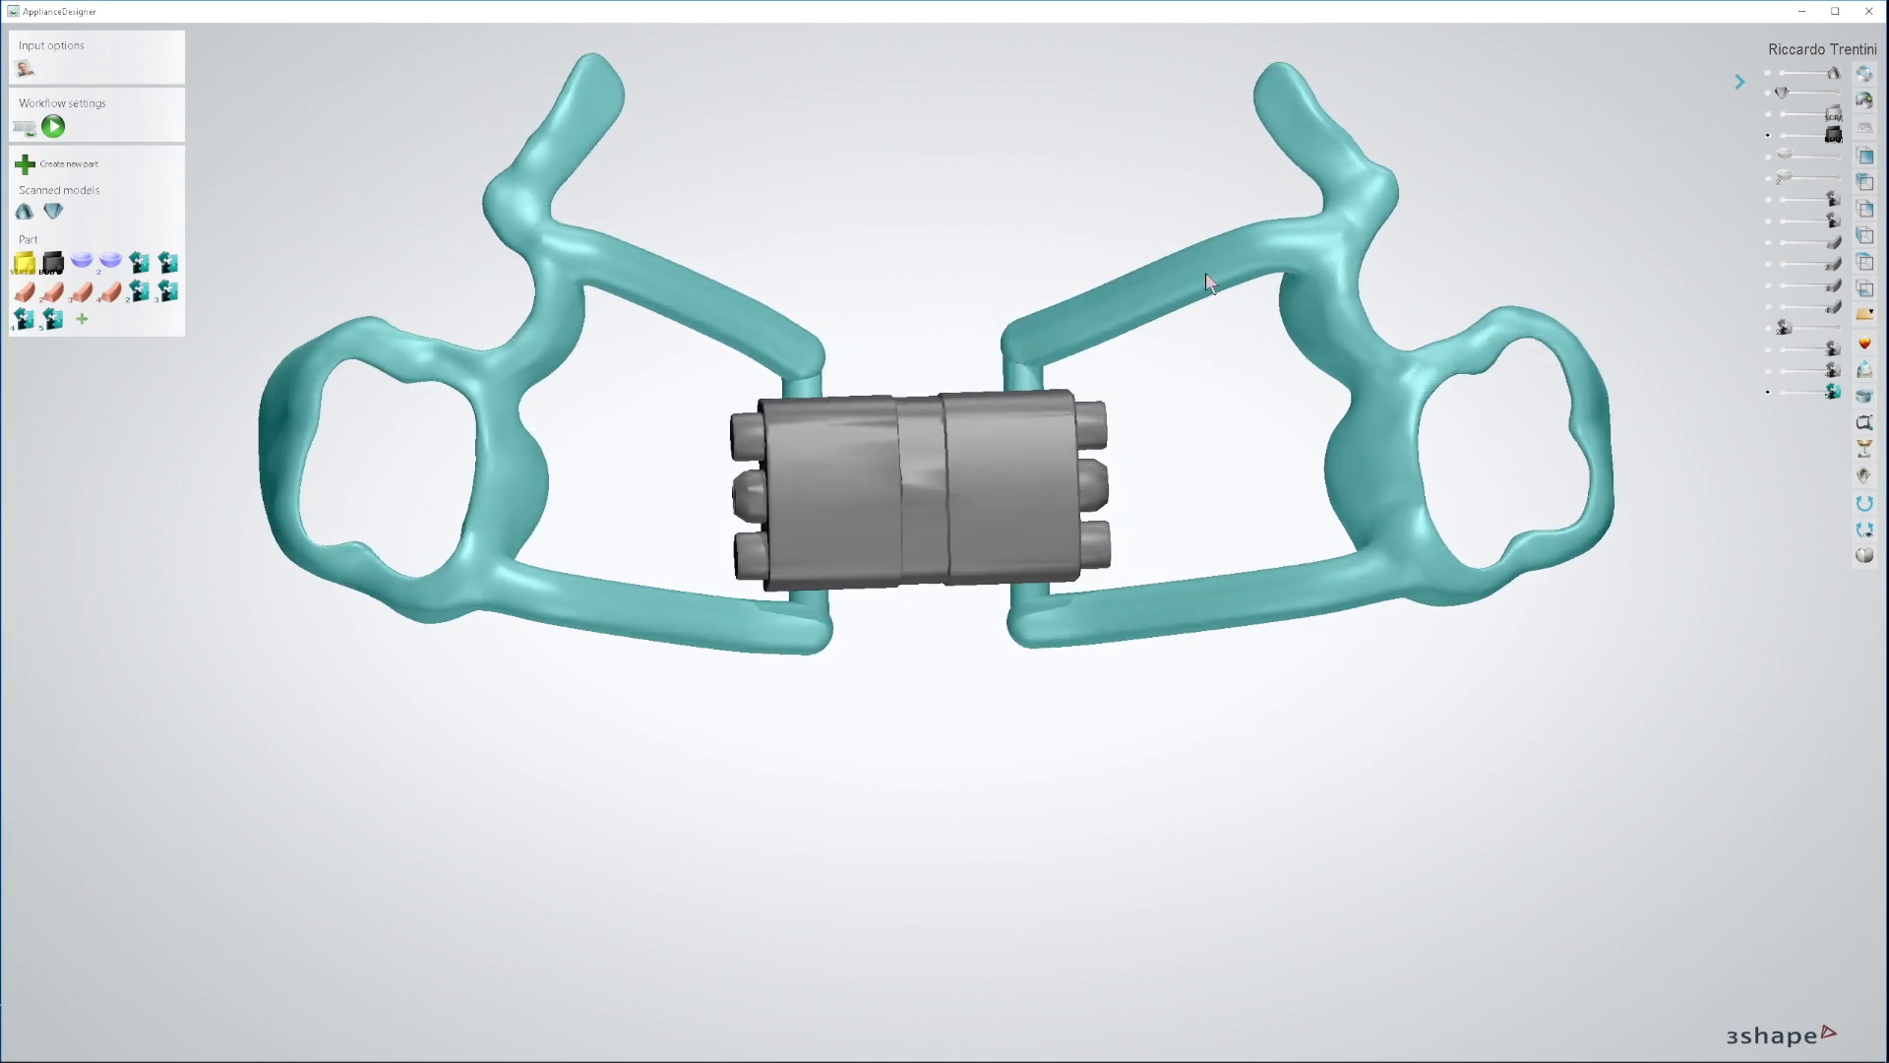
right_drag(1236, 570, 1176, 731)
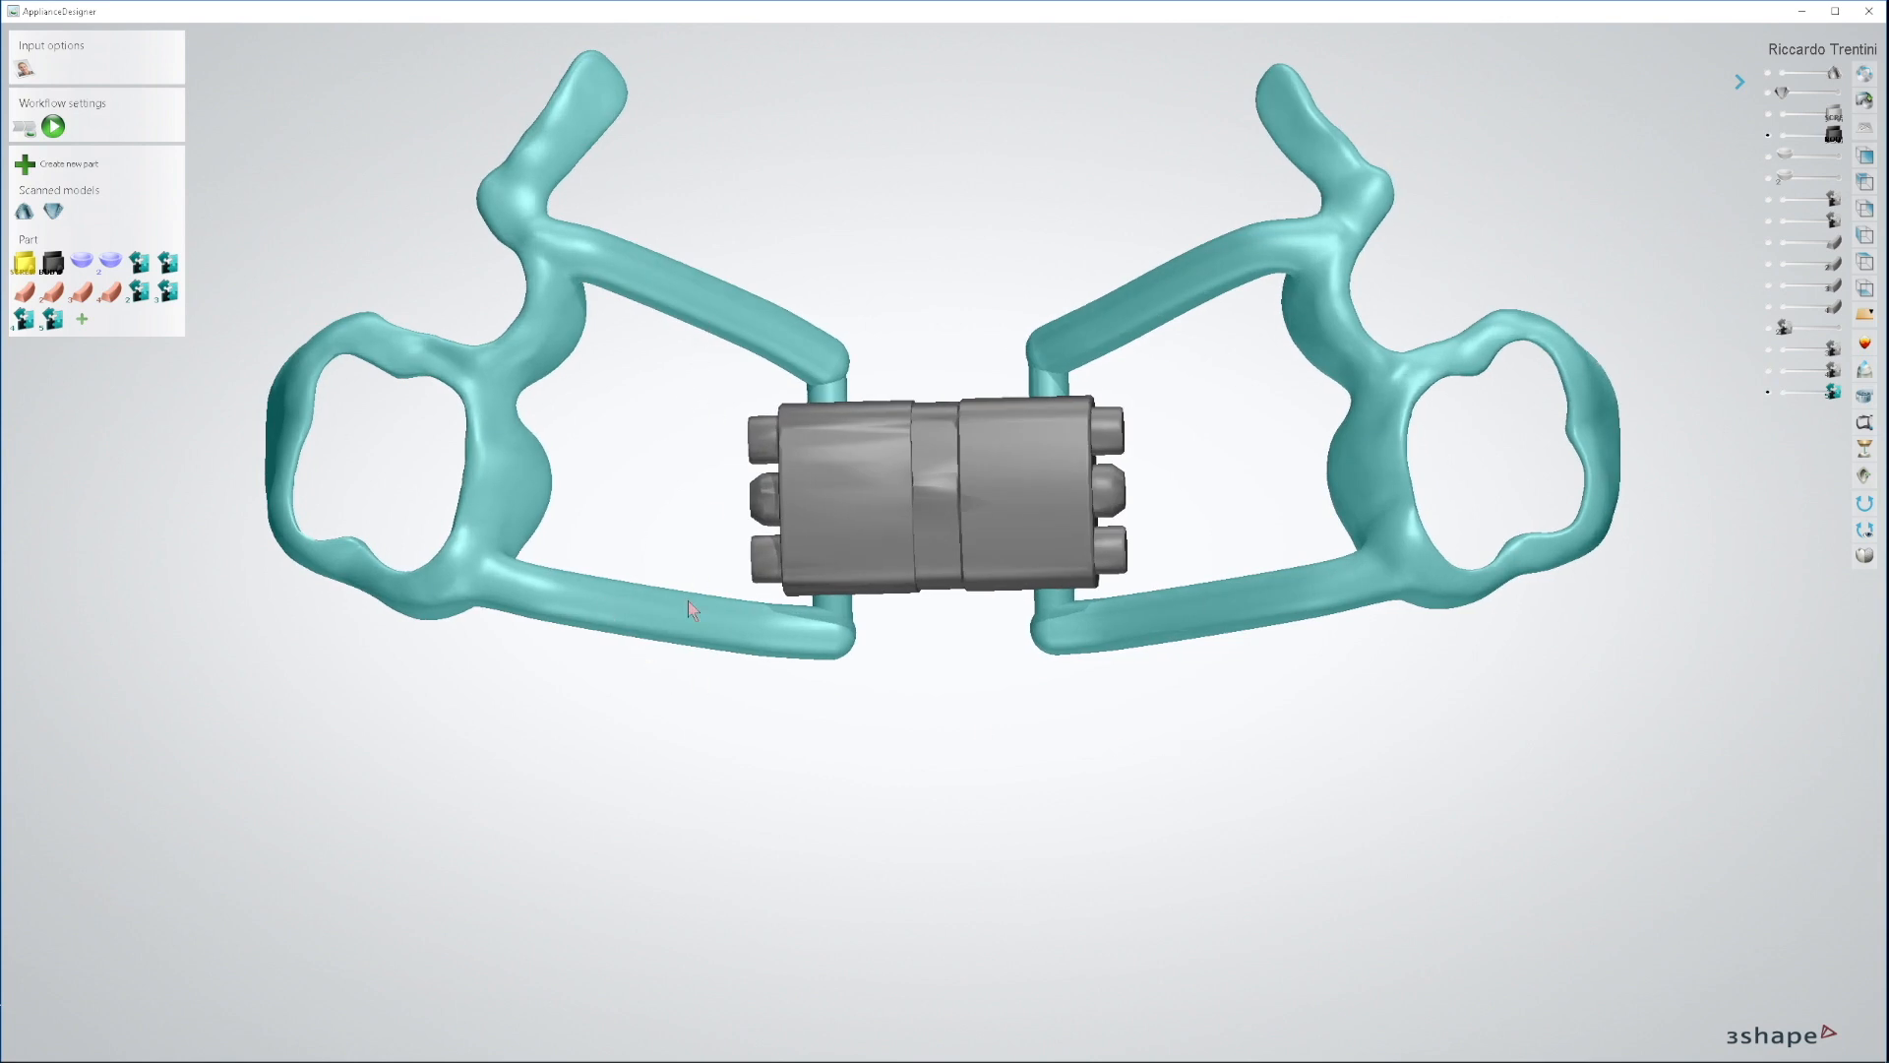
right_drag(1004, 724, 1006, 734)
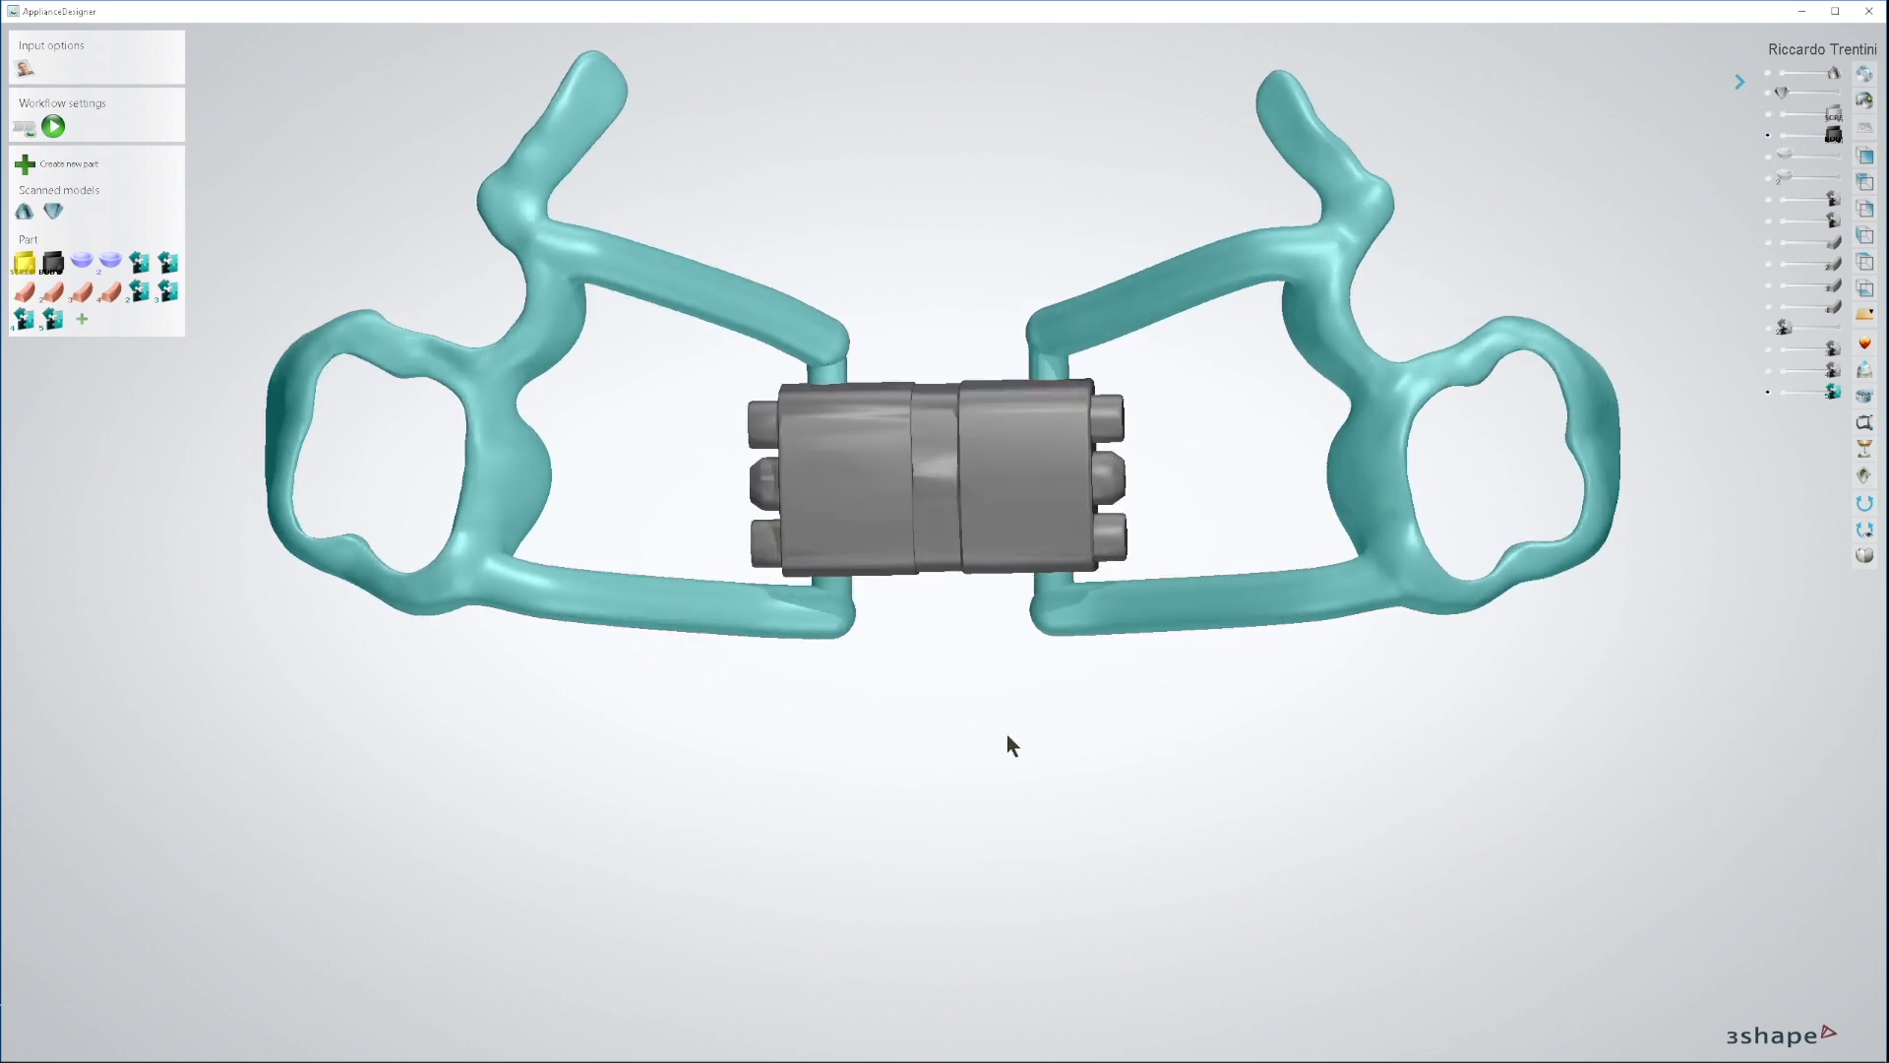
right_drag(1008, 740, 1015, 731)
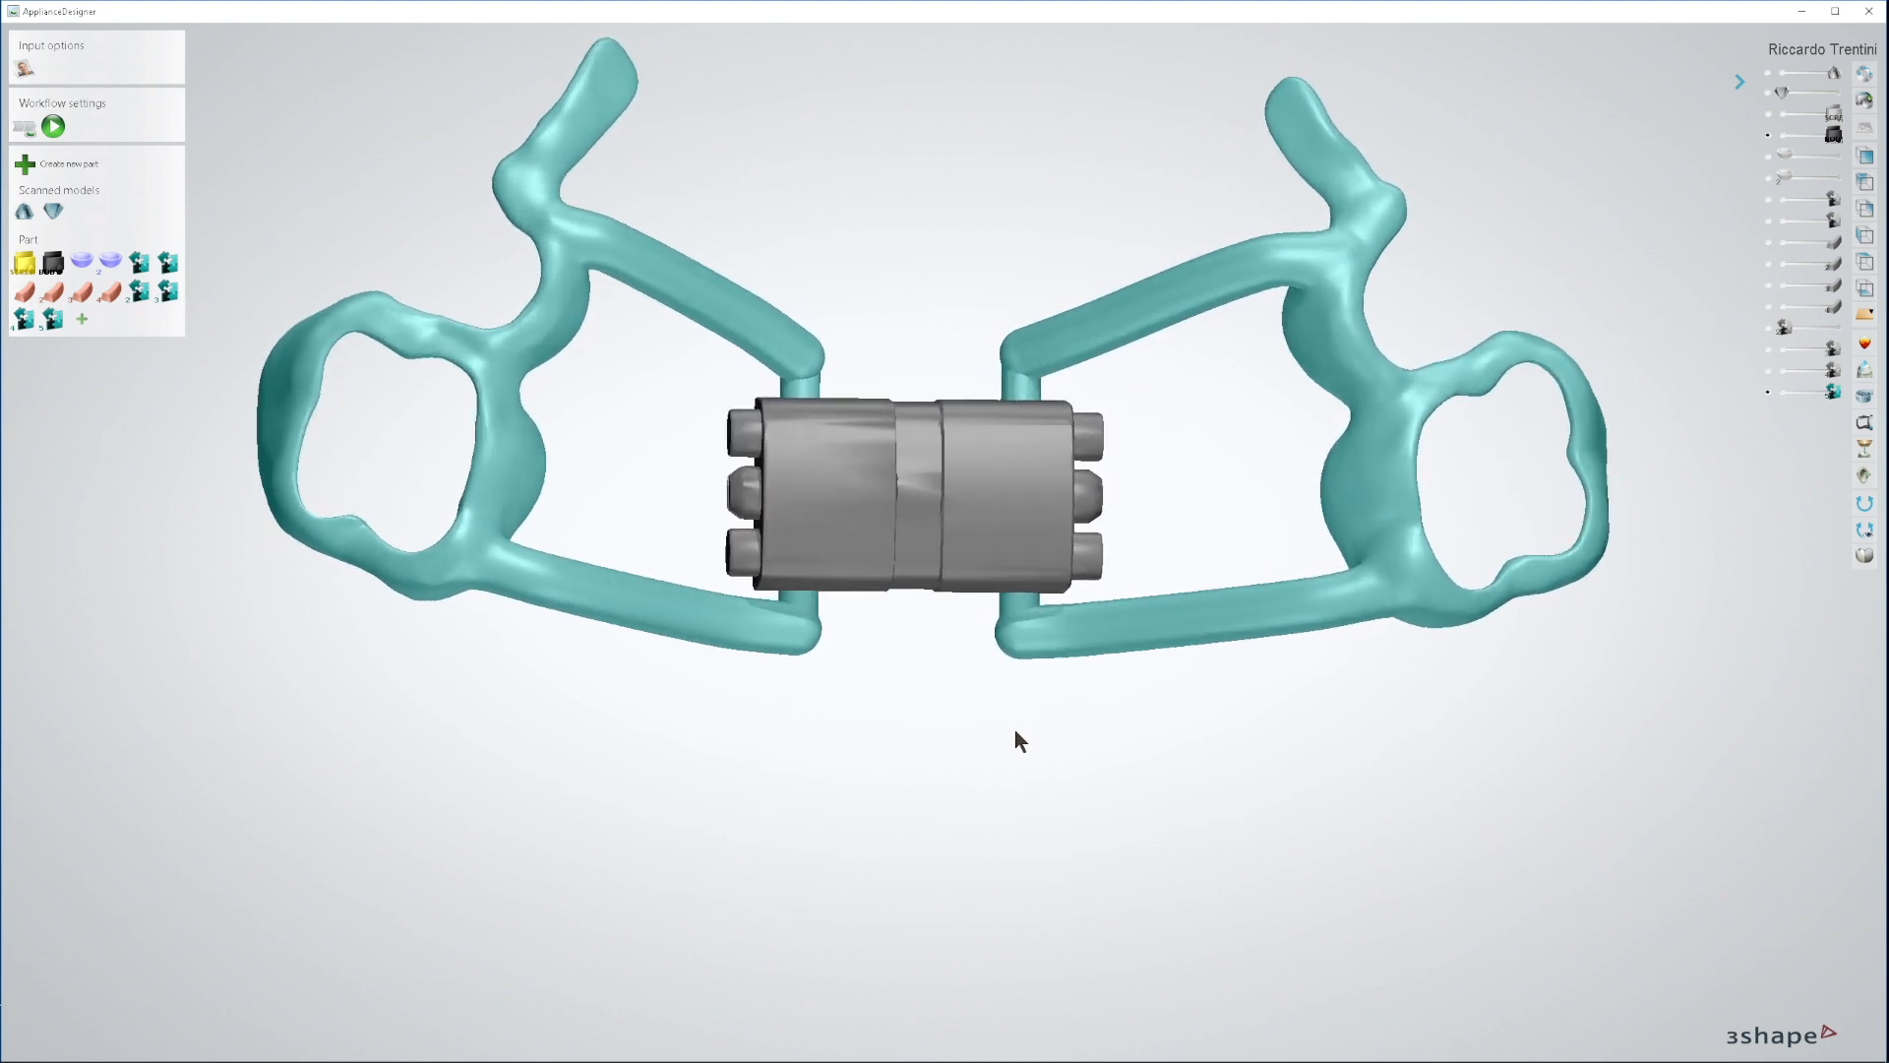
right_drag(1015, 730, 1013, 730)
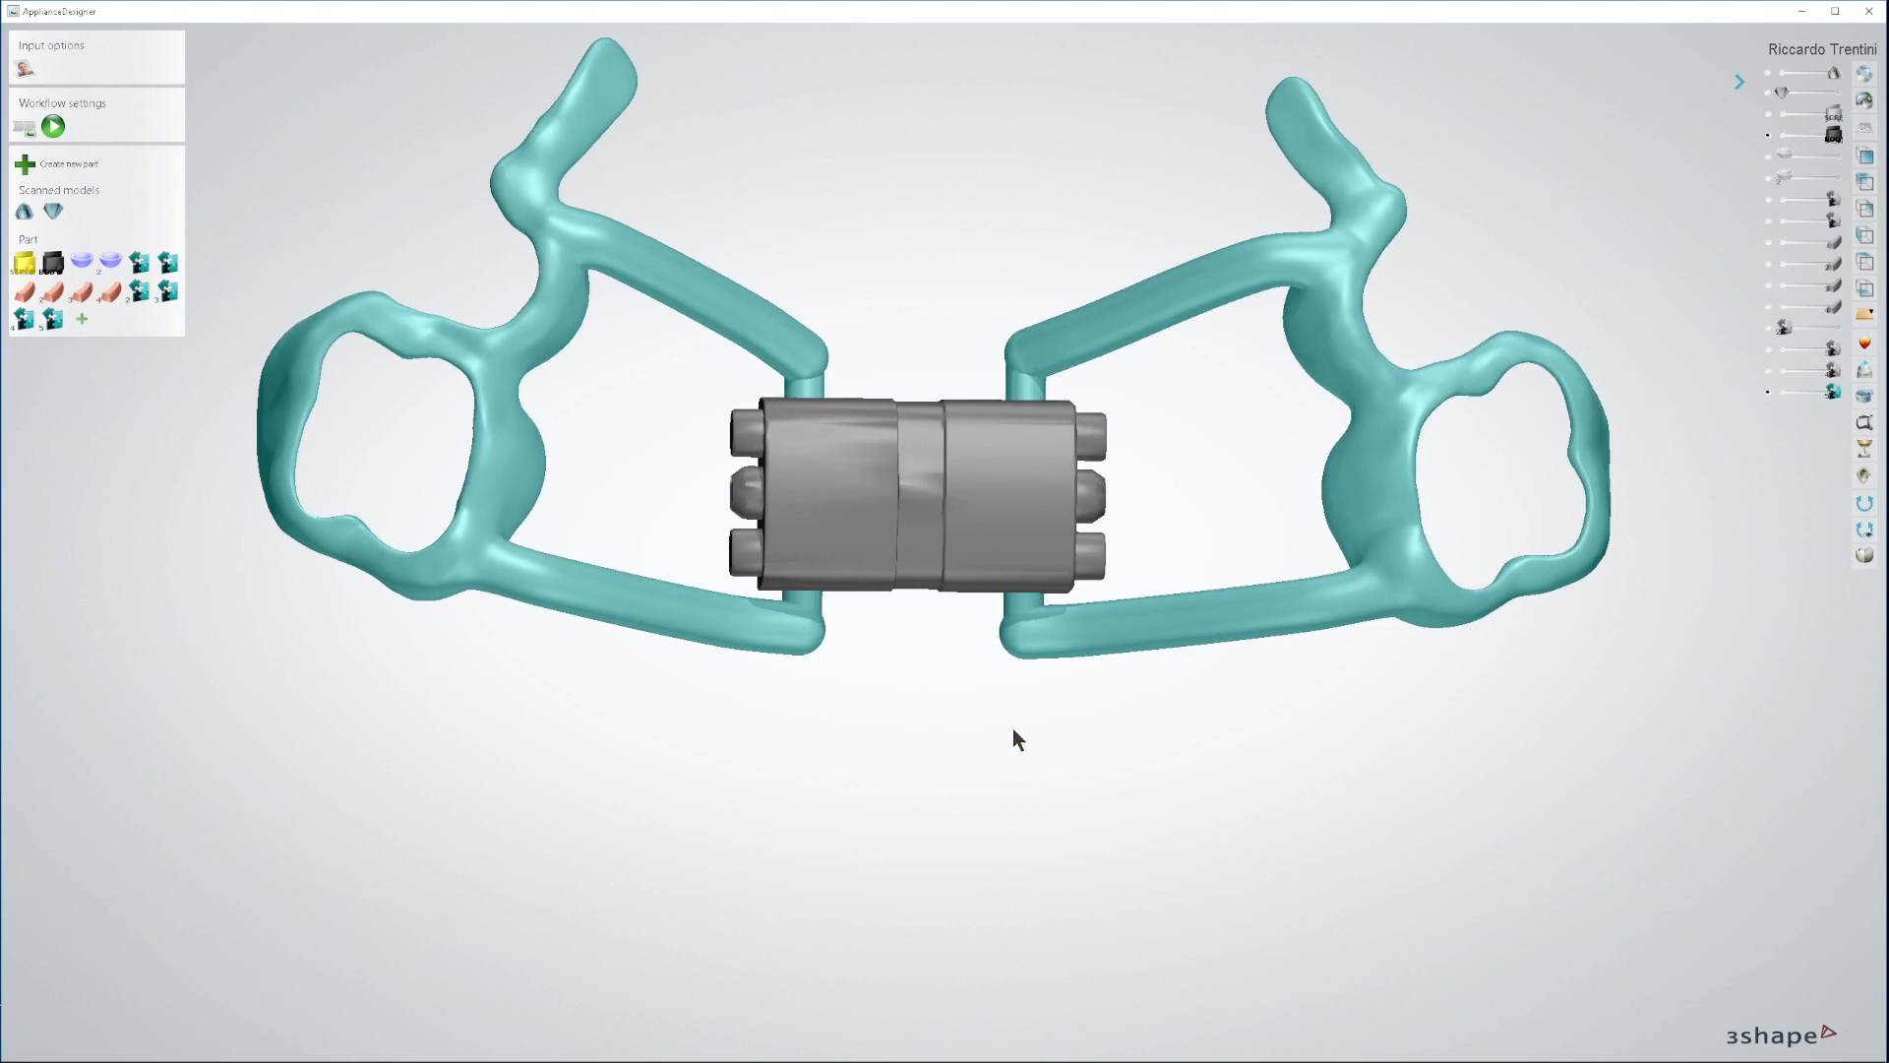
right_drag(1281, 528, 1275, 530)
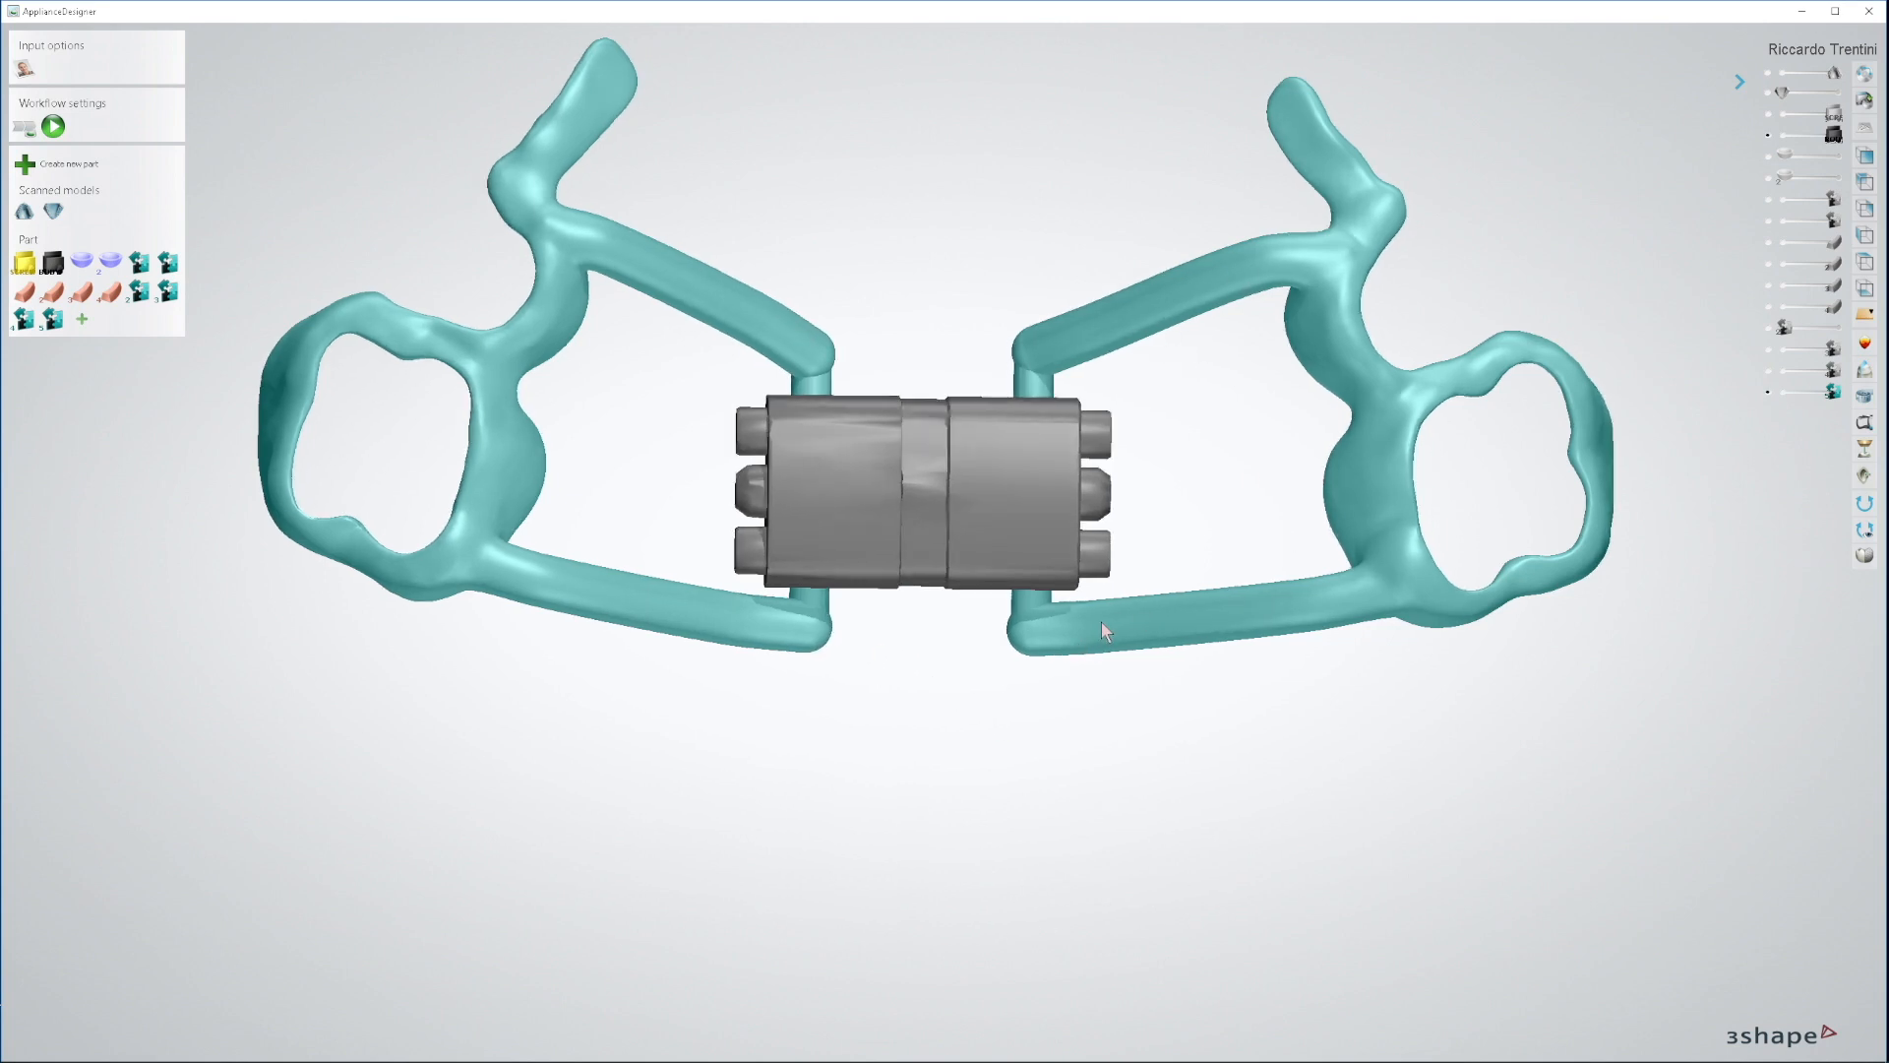
middle_drag(1046, 246, 1025, 327)
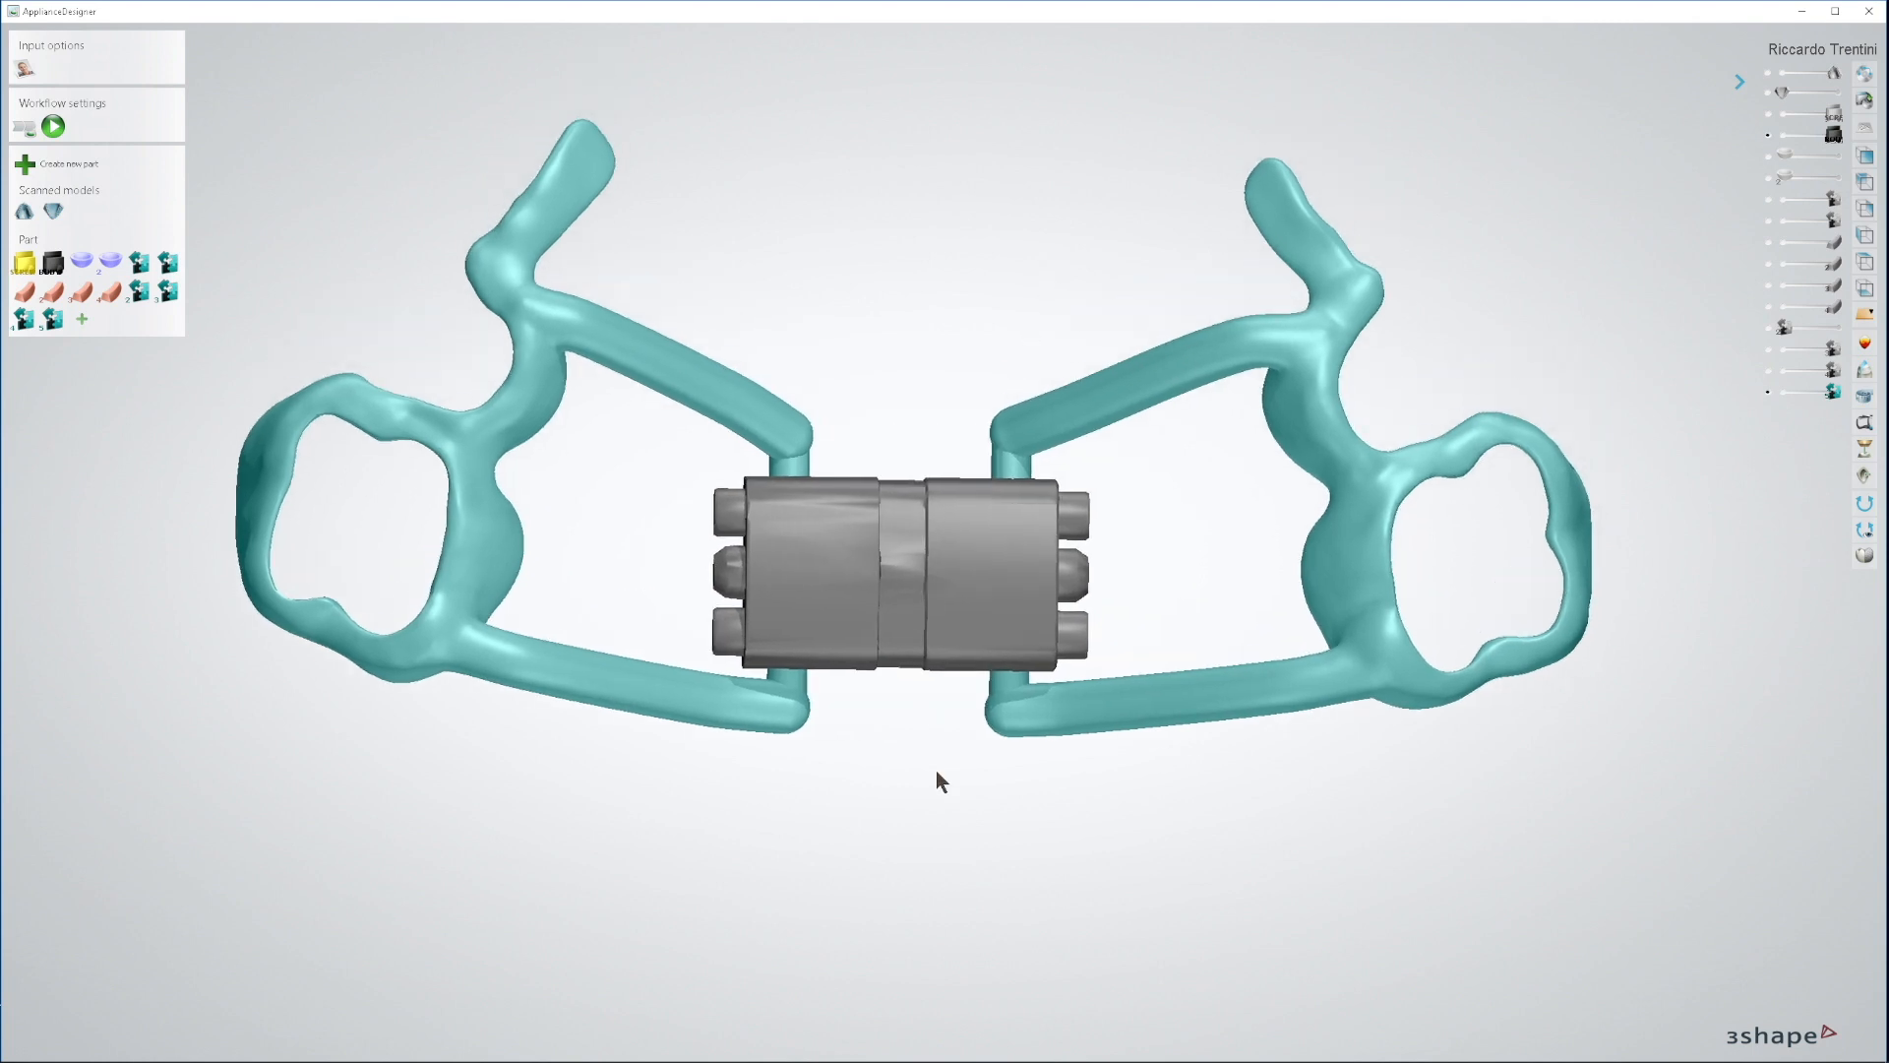
right_drag(935, 770, 992, 512)
scroll(869, 399, up, 3)
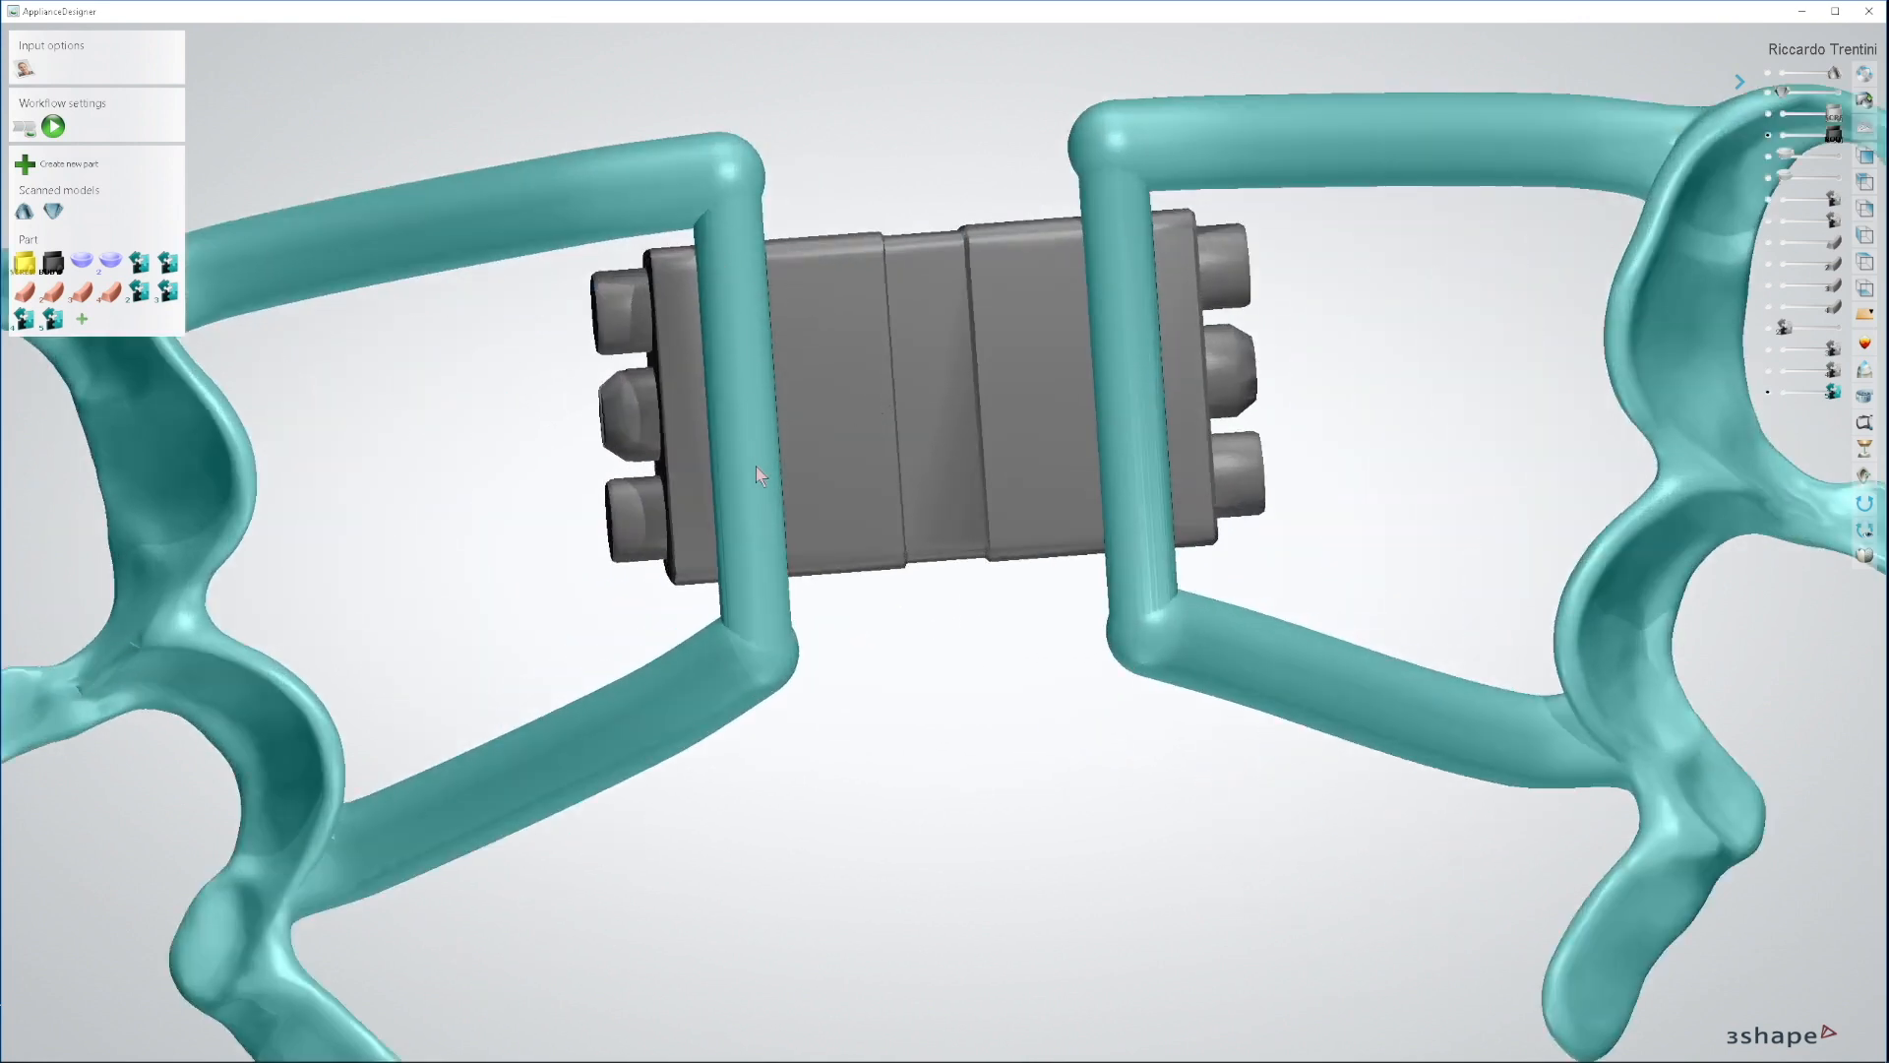
Step: Hide the framework to inspect the grooves on the underside of the expansion screw, and show the framework again
click(1770, 395)
right_drag(1133, 361, 1079, 181)
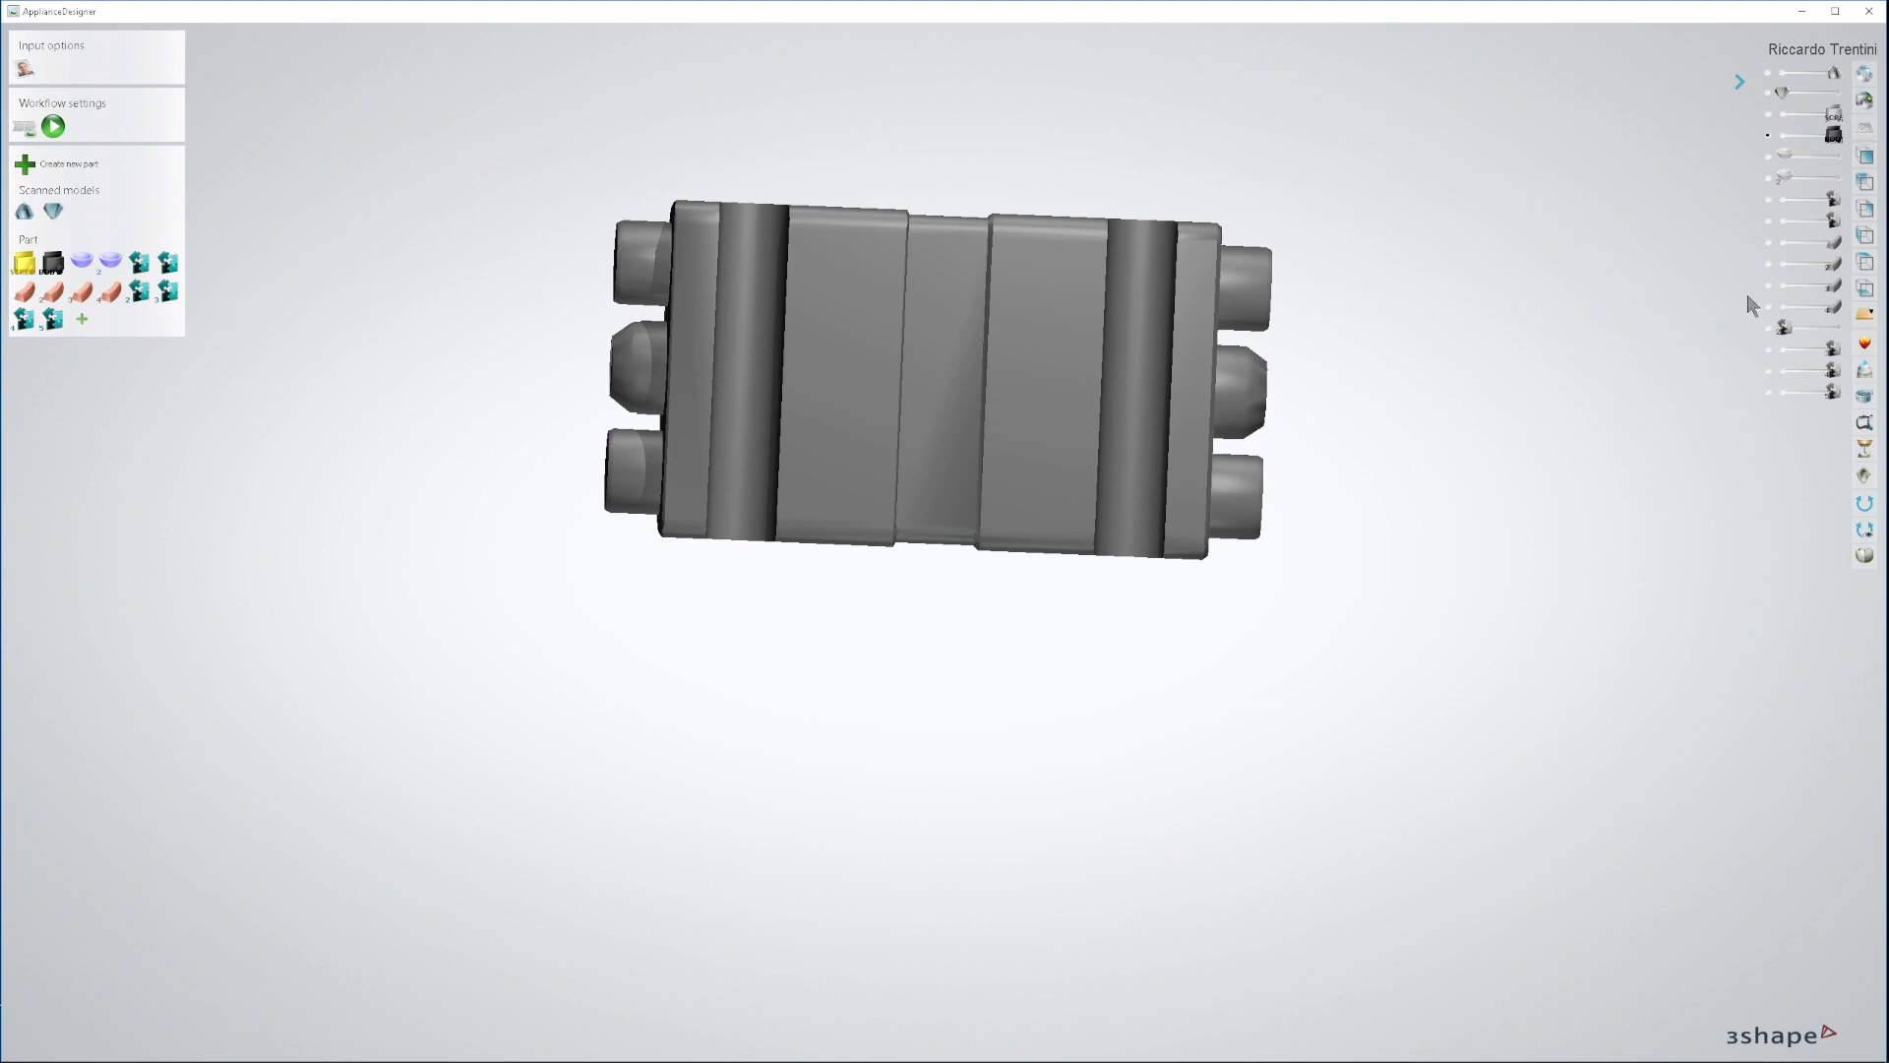
click(1768, 392)
scroll(1269, 408, up, 5)
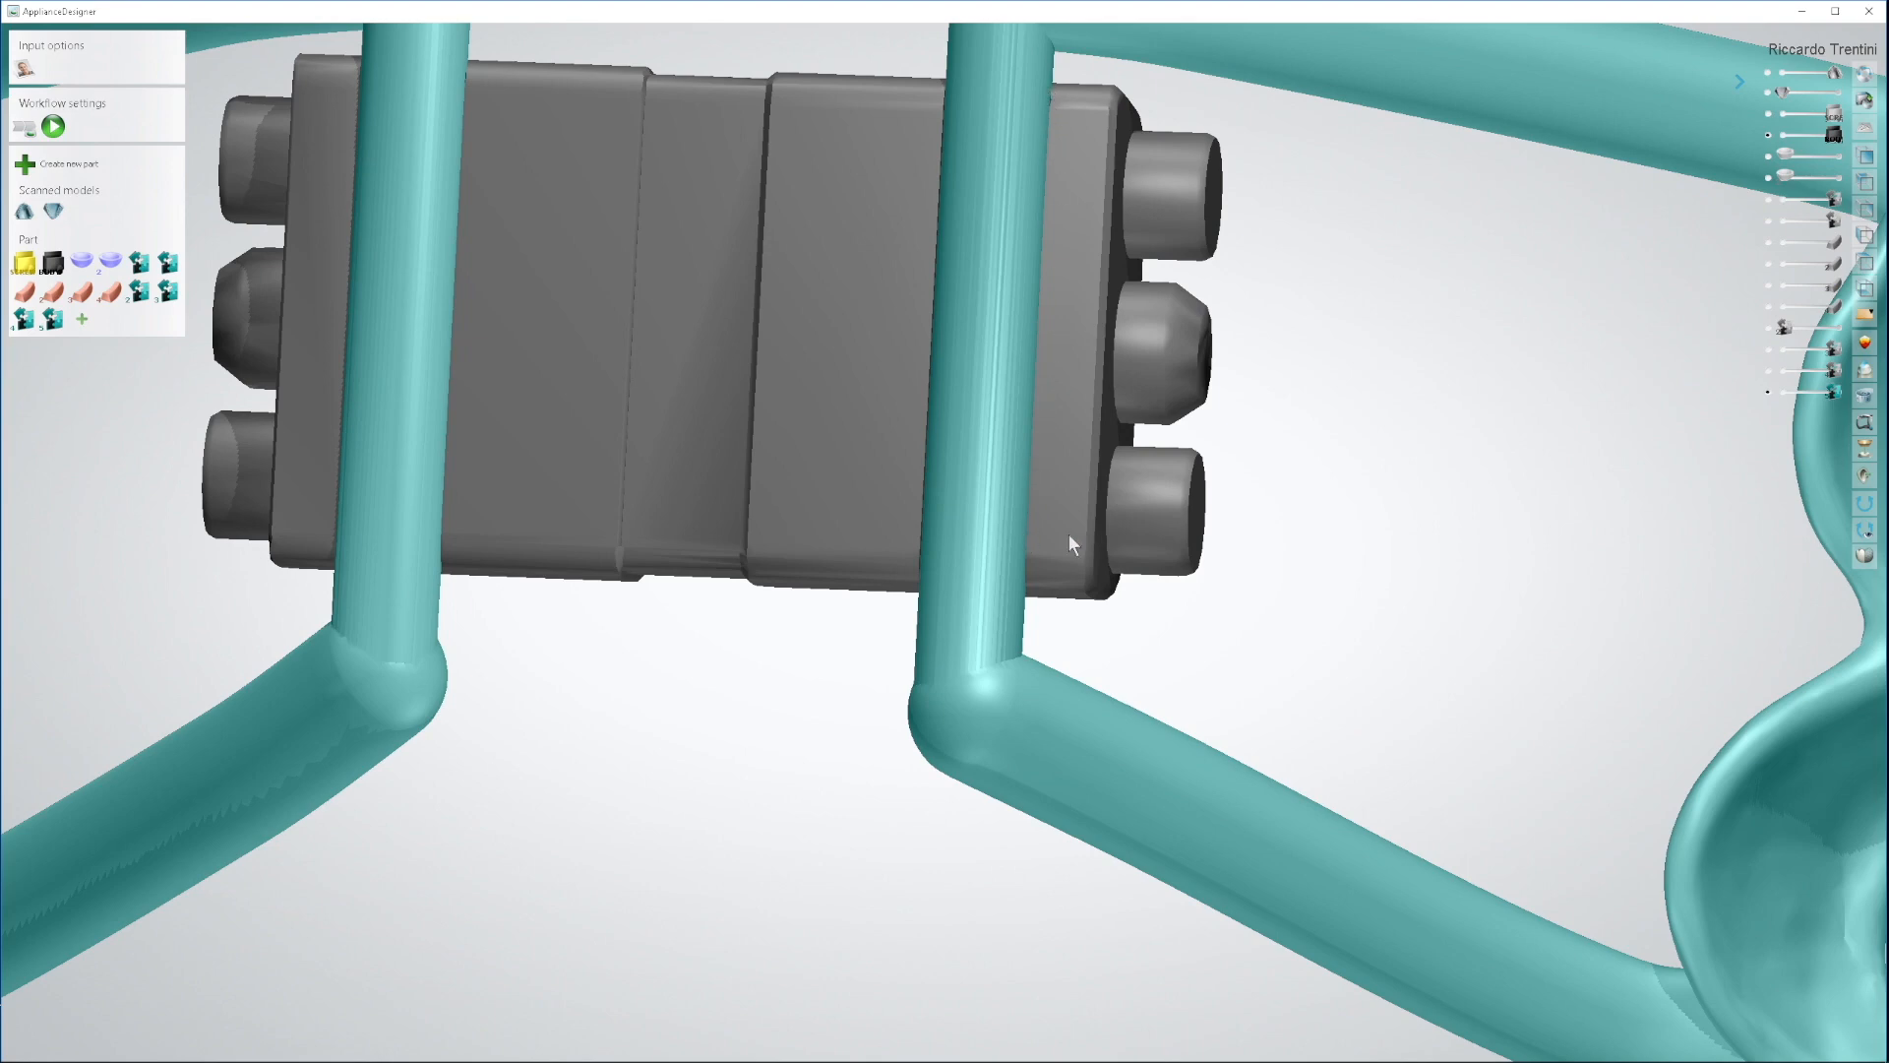
right_drag(1045, 539, 1119, 441)
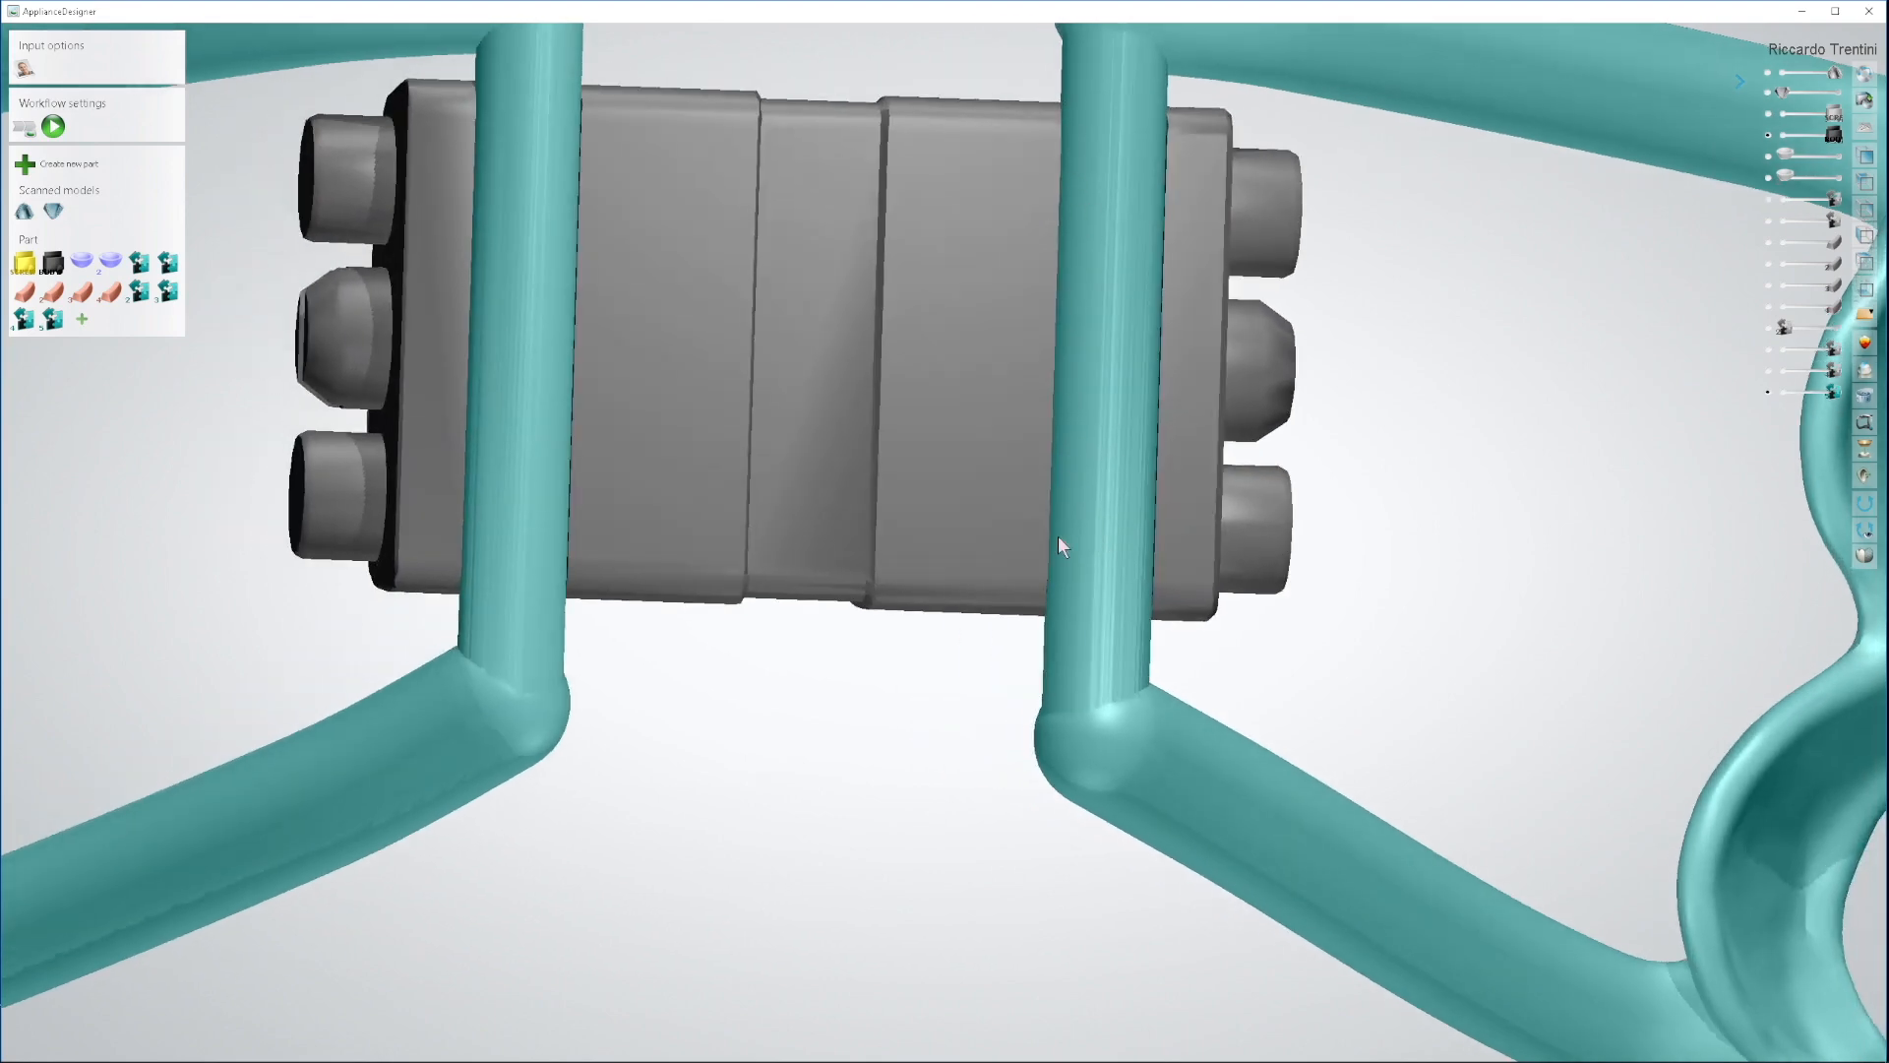
Step: Examine how the connecting rods seat under the expansion screw from several angles, and redisplay the upper arch model
scroll(1120, 456, down, 3)
right_drag(1138, 450, 912, 510)
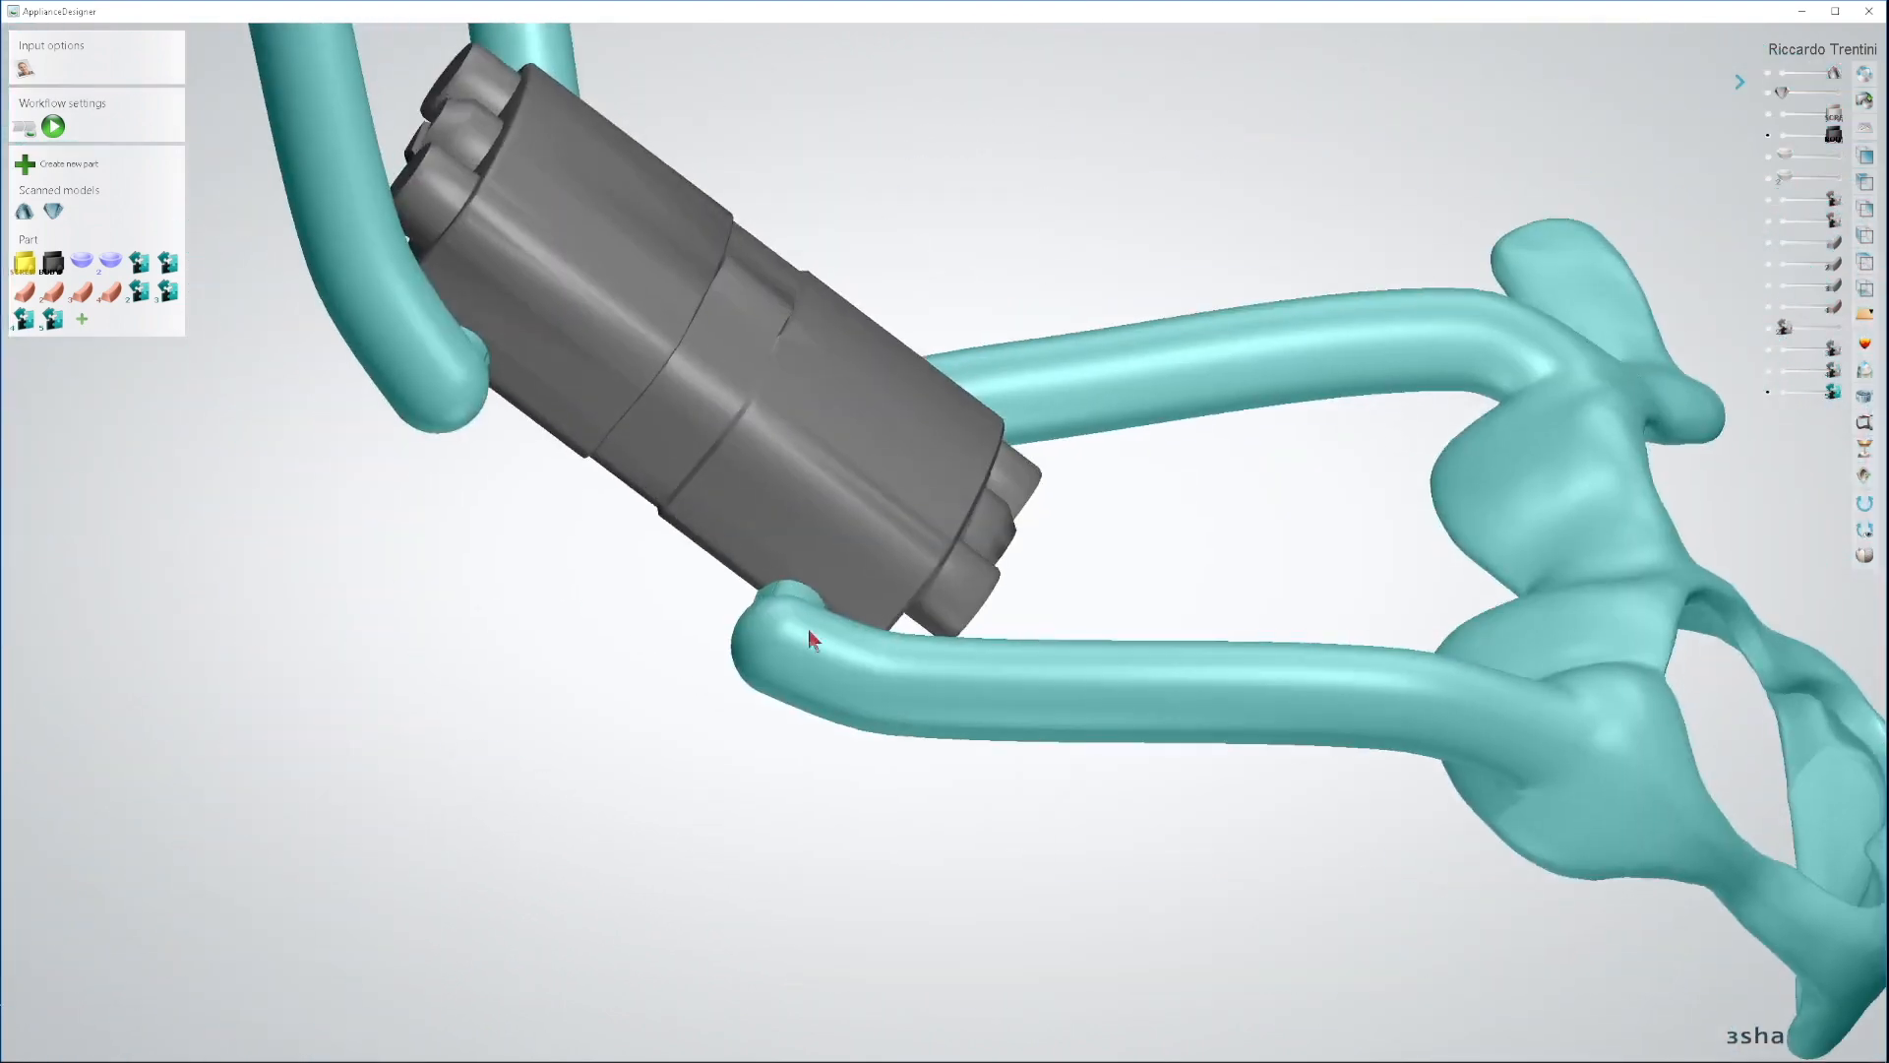
right_drag(814, 606, 990, 491)
right_drag(1047, 427, 1139, 448)
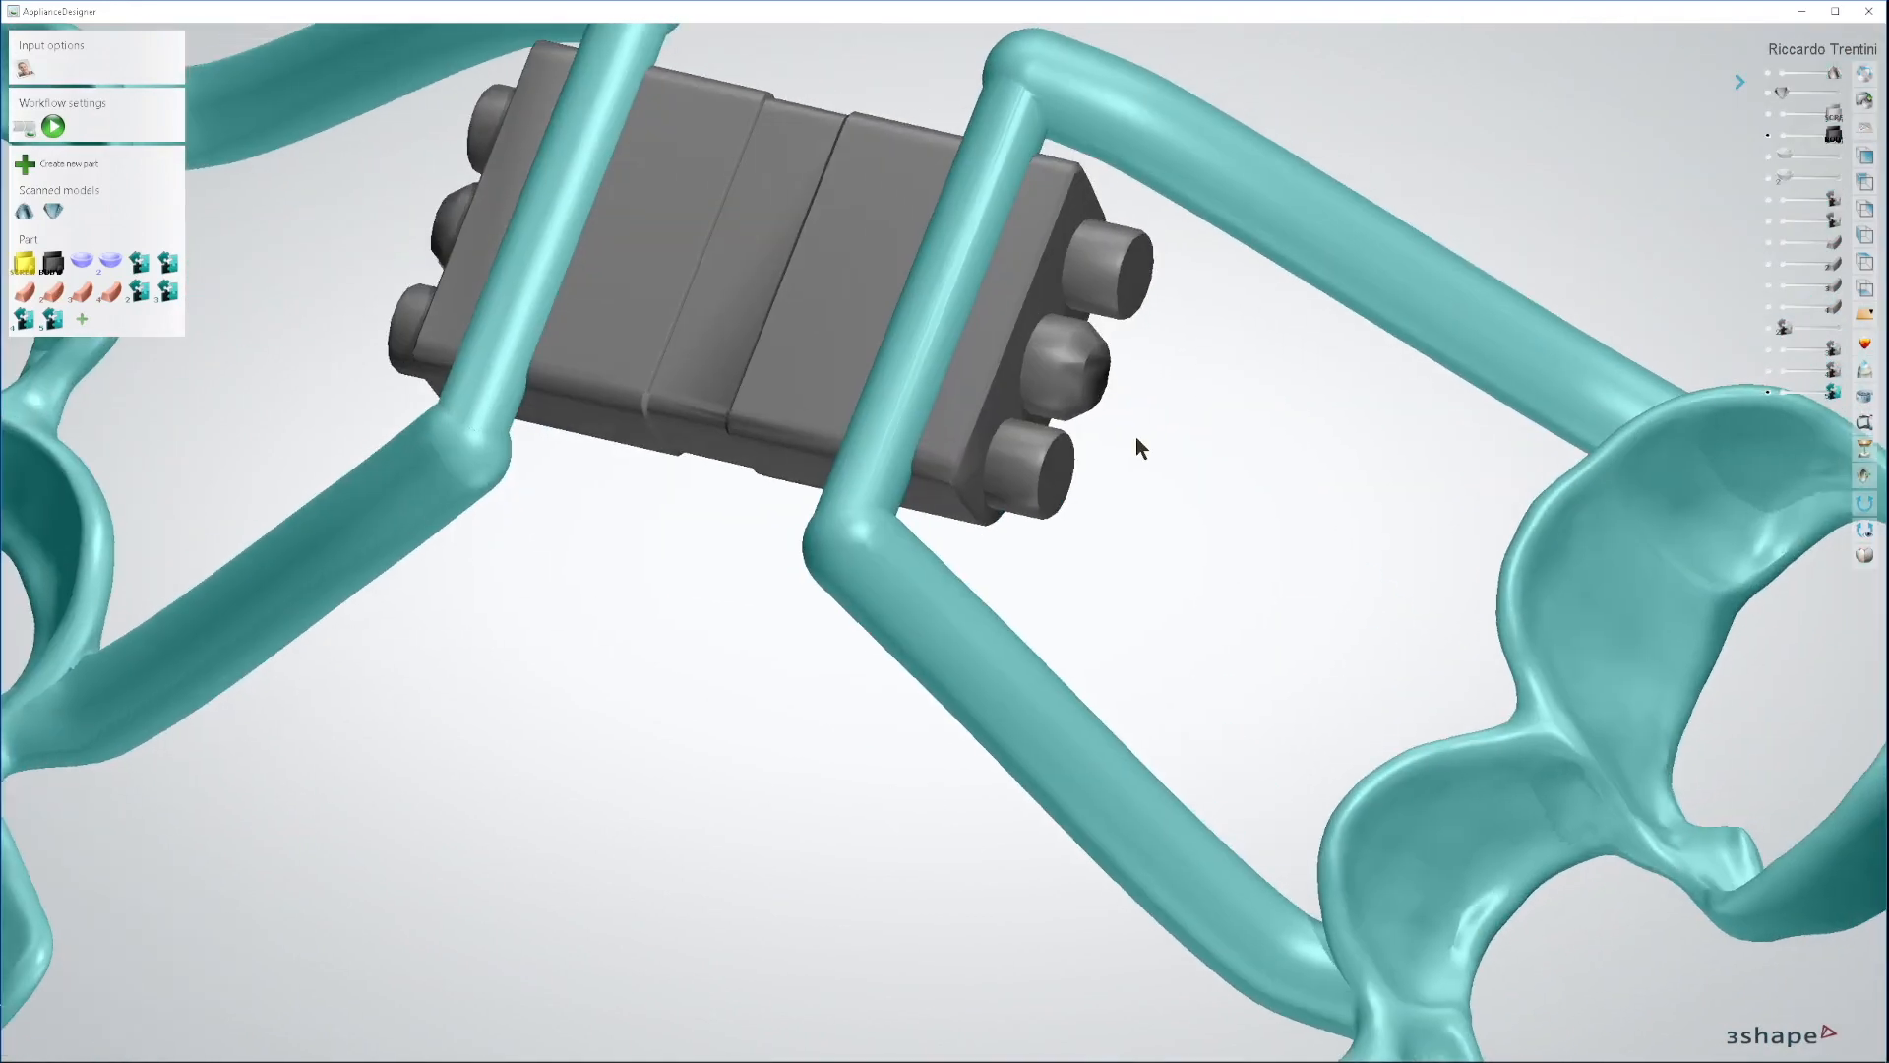
right_drag(525, 262, 685, 122)
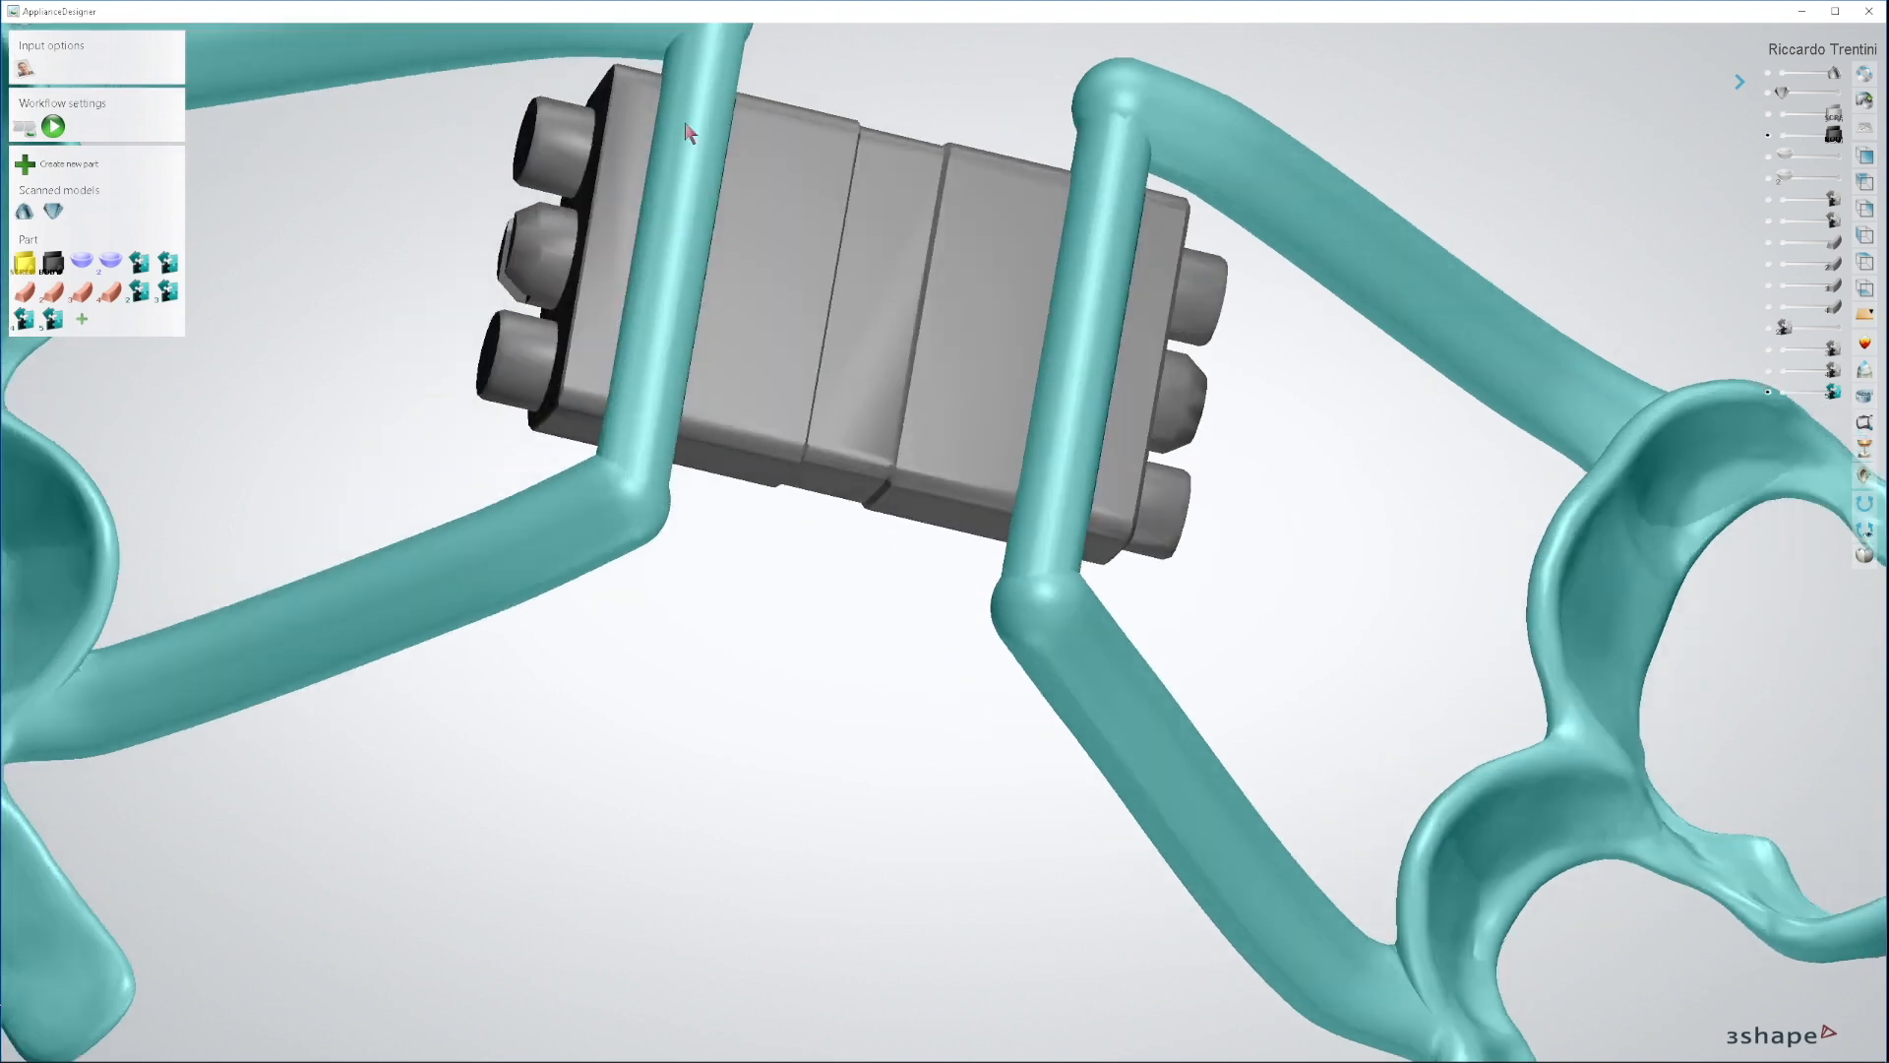
scroll(751, 337, down, 3)
right_drag(751, 337, 951, 454)
scroll(948, 451, down, 3)
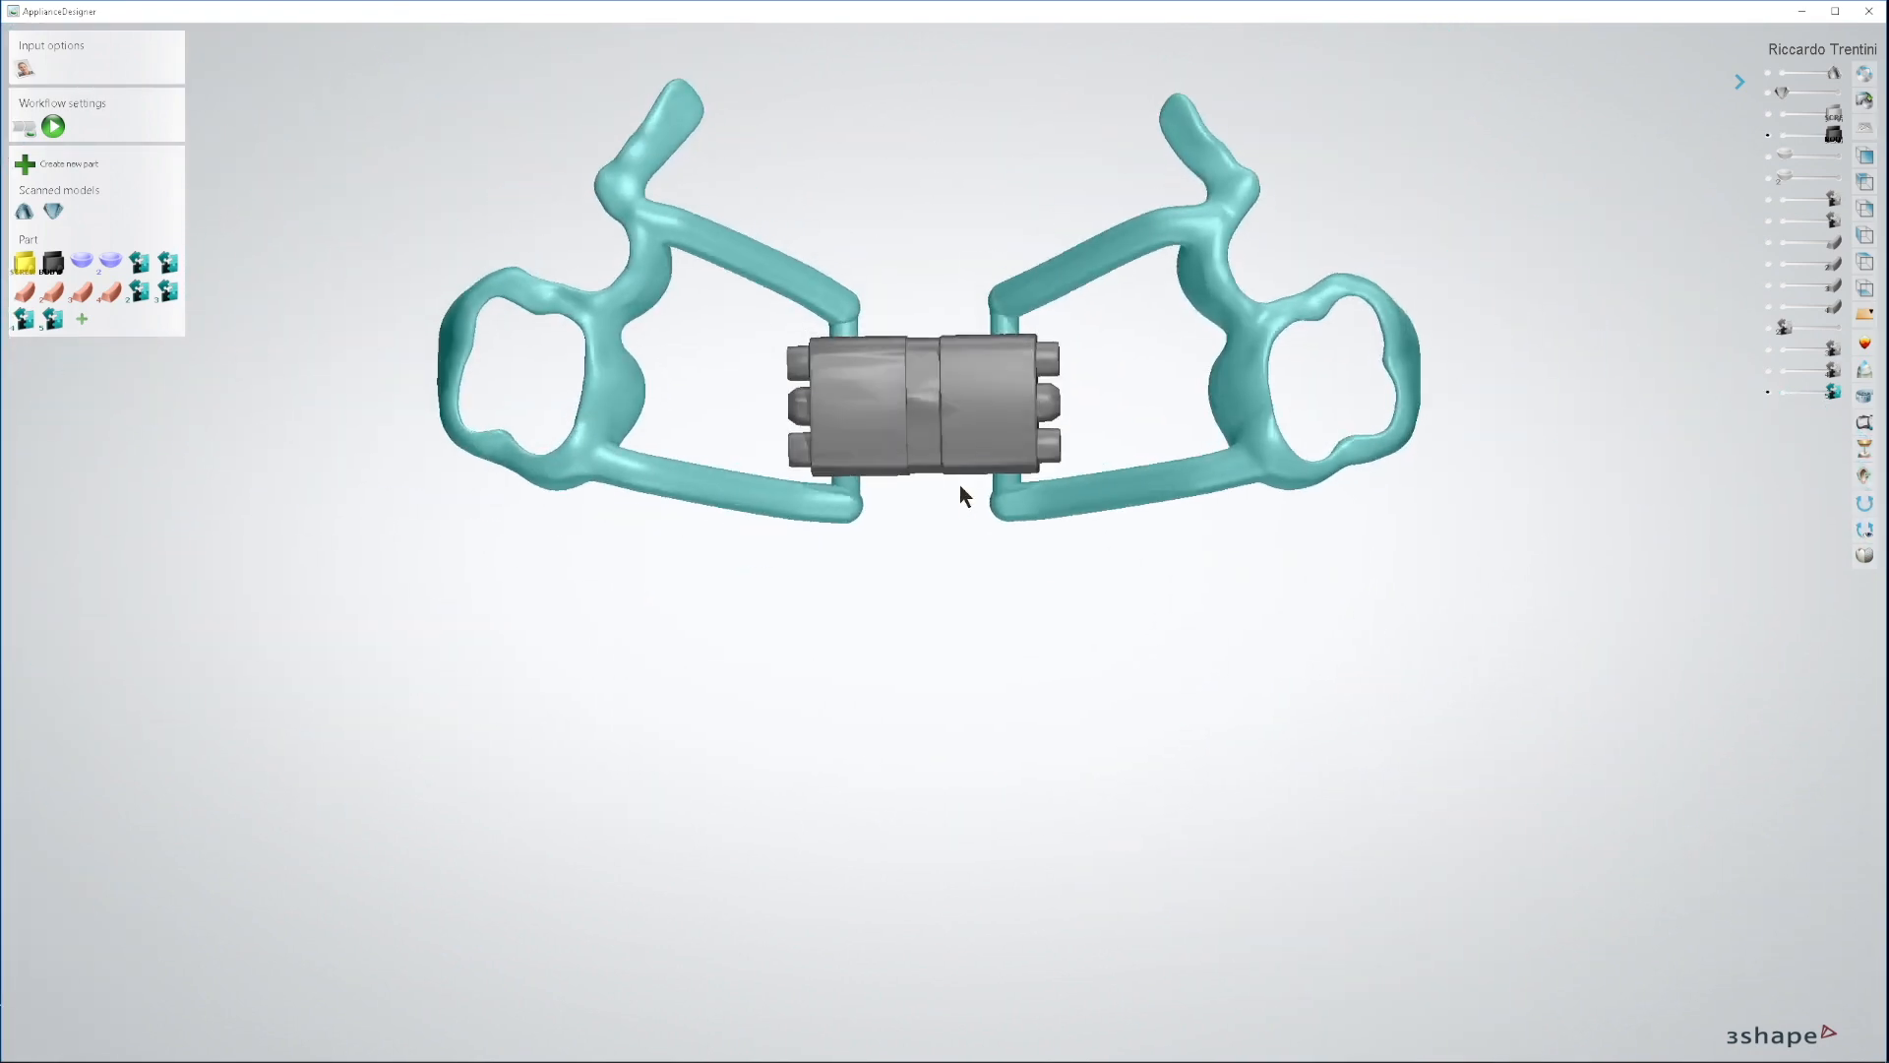
scroll(935, 414, up, 4)
right_drag(935, 413, 1004, 433)
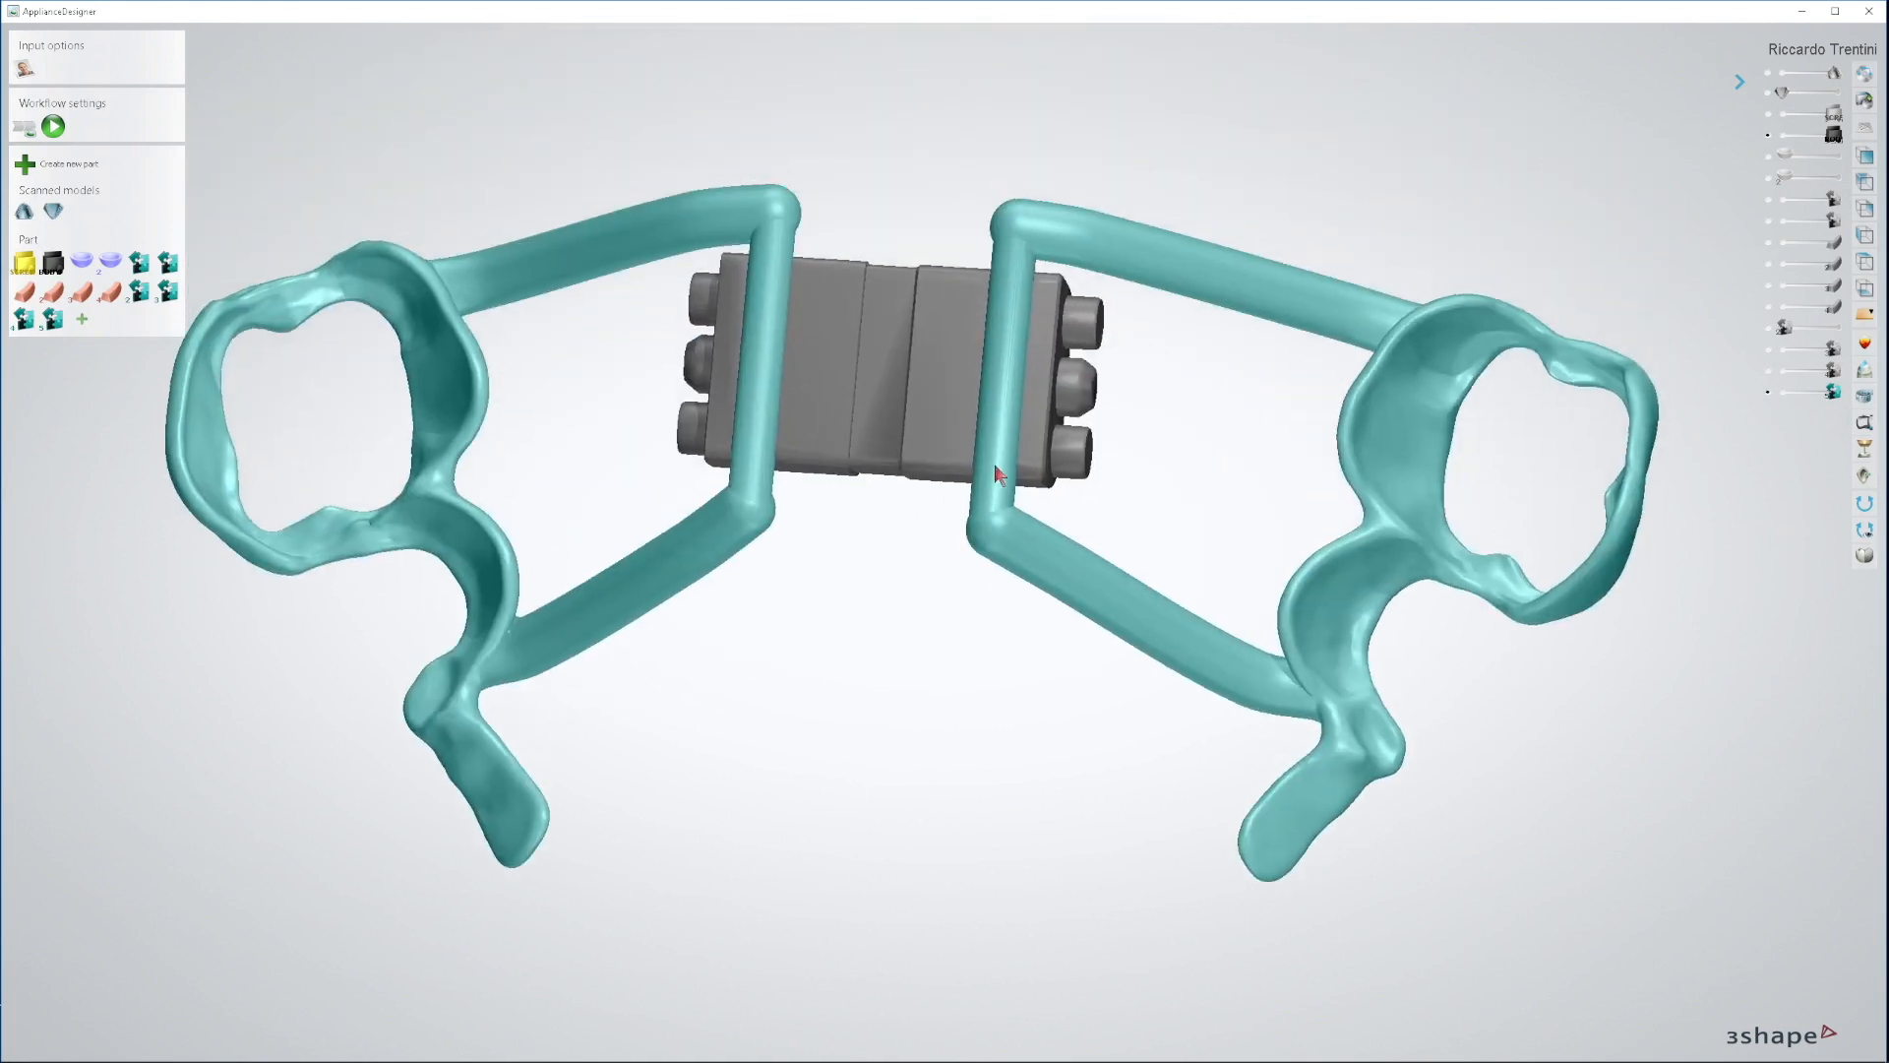
scroll(1002, 429, up, 4)
scroll(1076, 339, down, 3)
right_drag(1076, 339, 1132, 177)
scroll(1171, 354, up, 3)
scroll(1159, 350, down, 3)
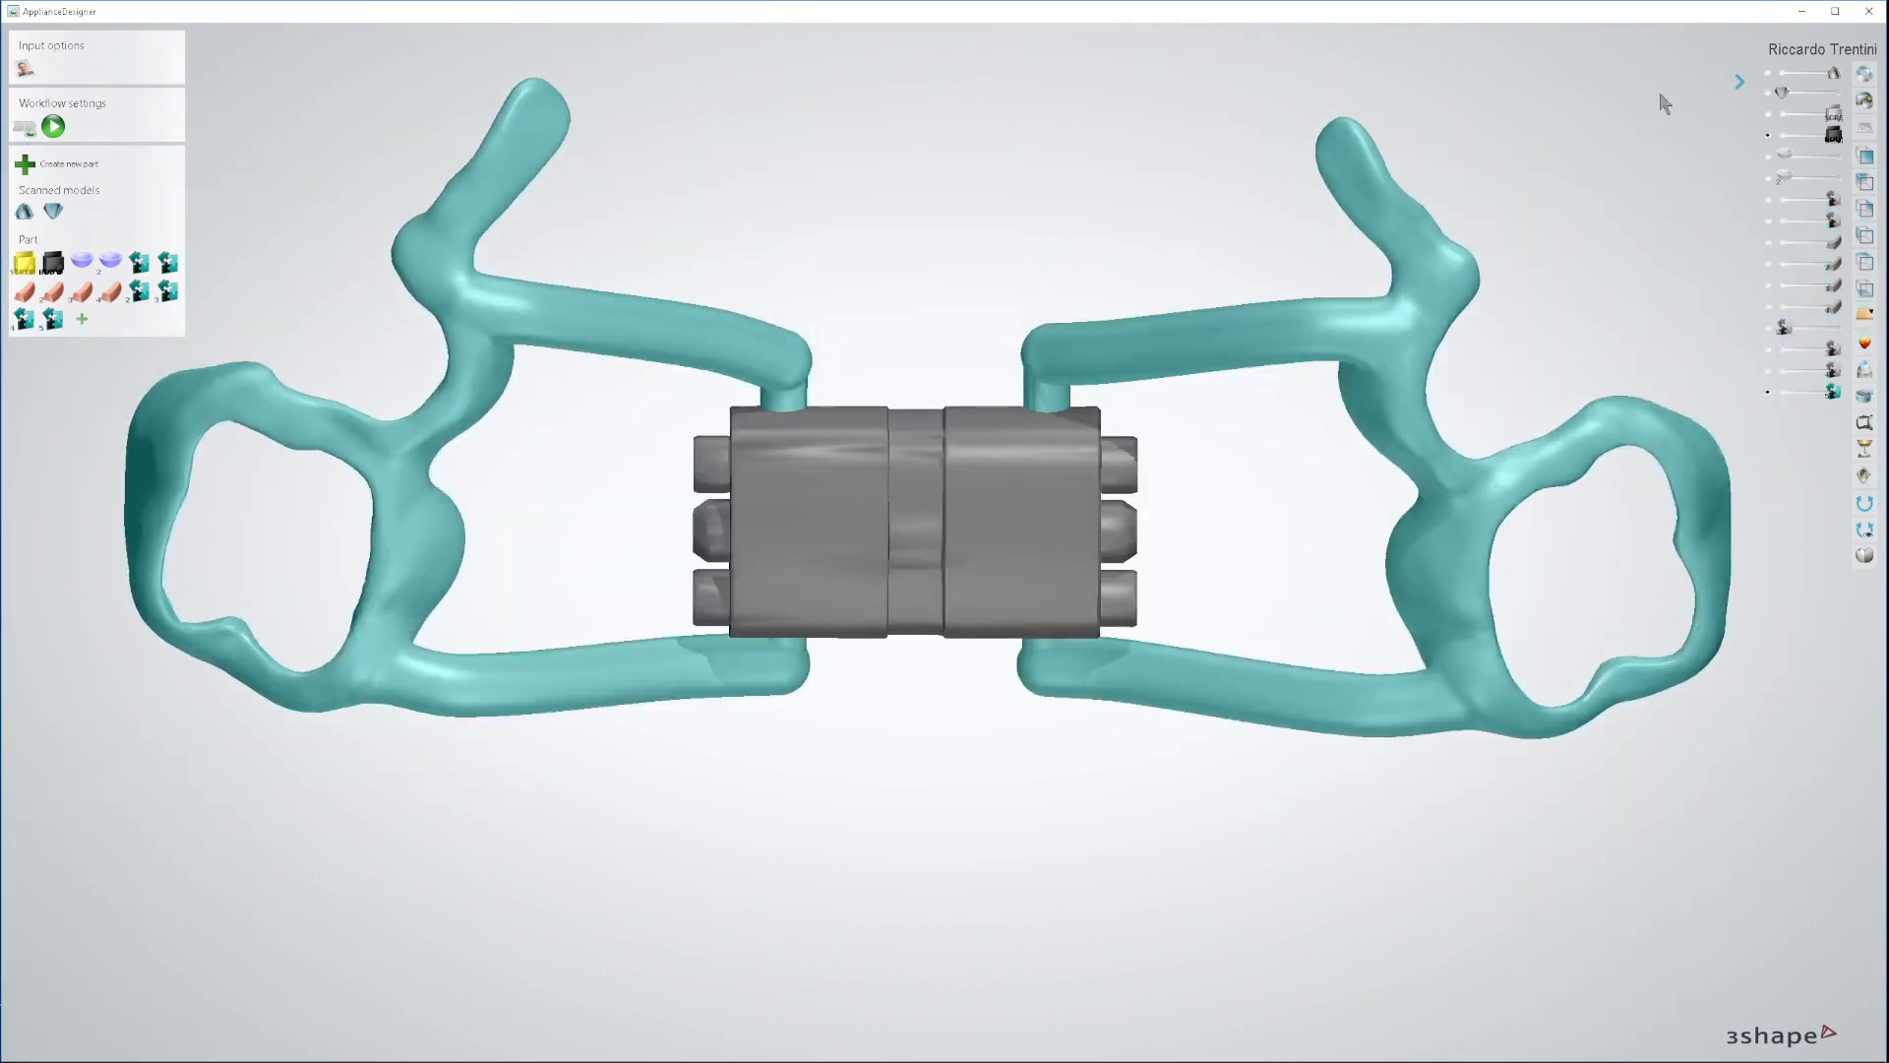
click(1768, 73)
scroll(1053, 523, down, 5)
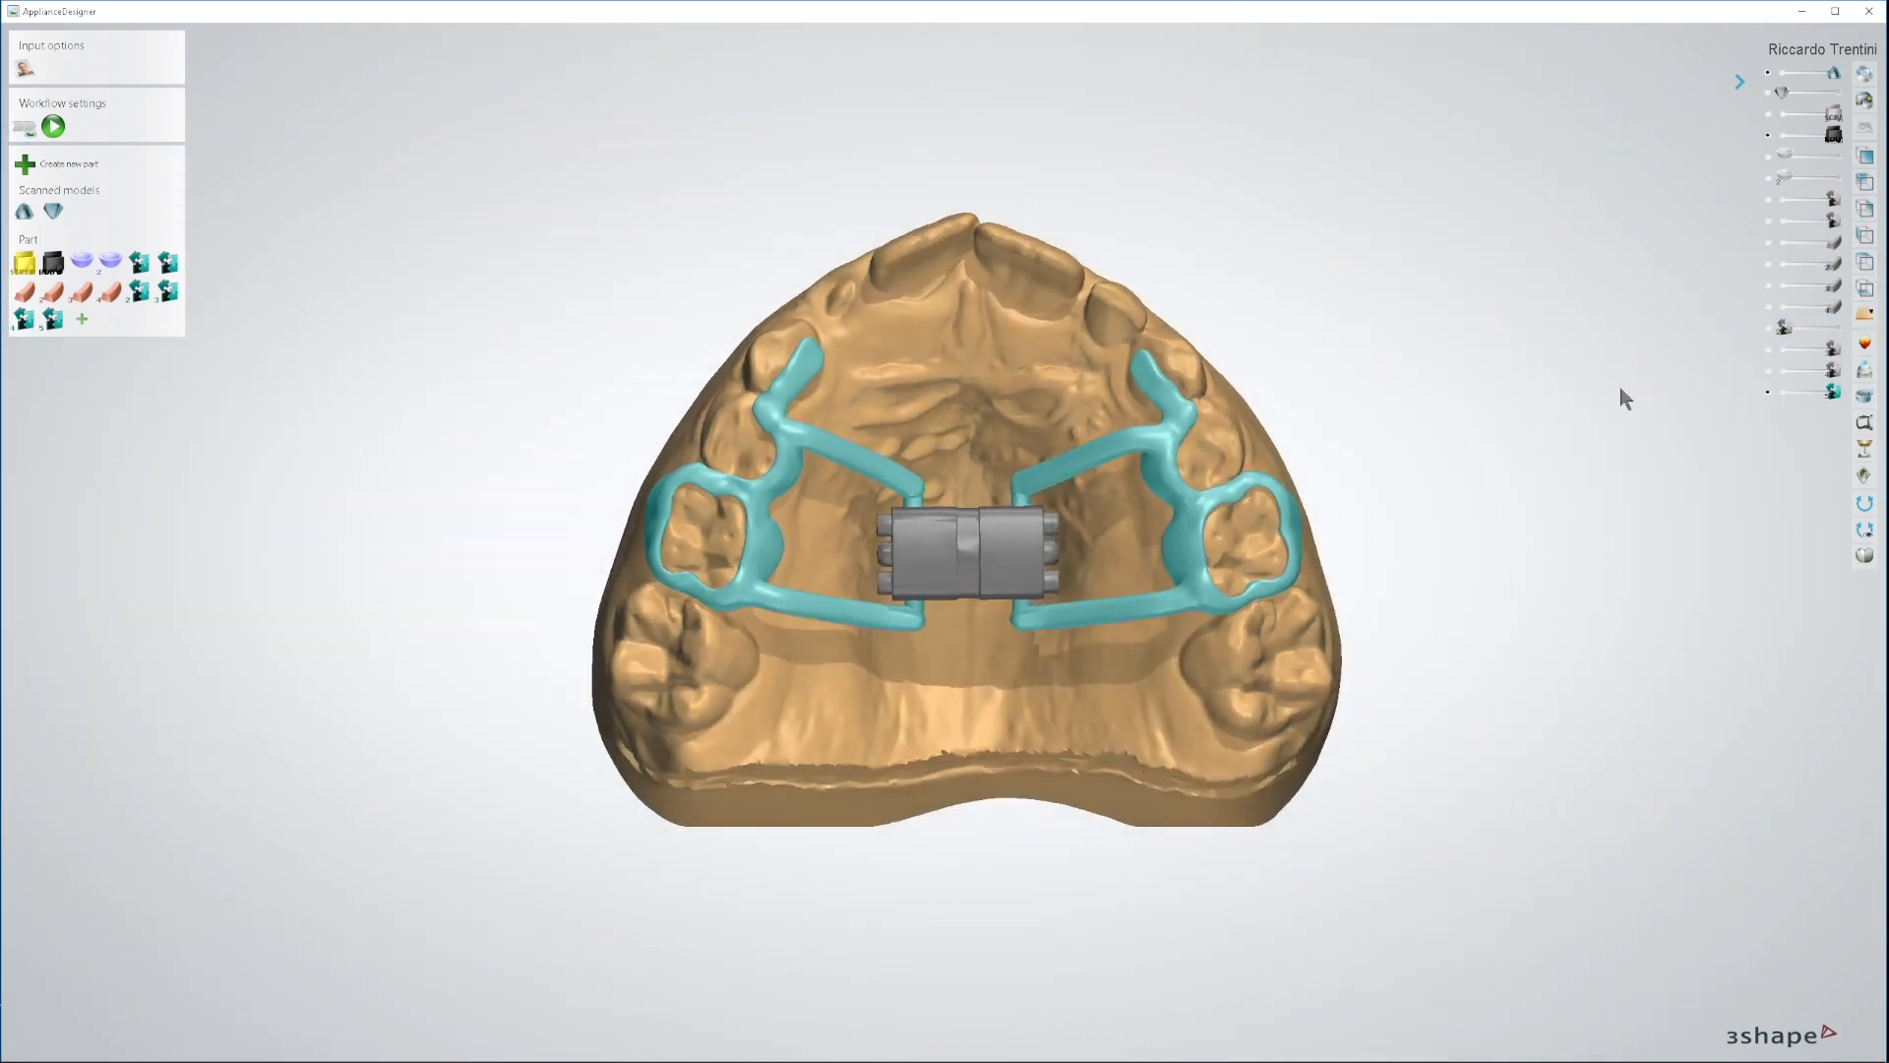